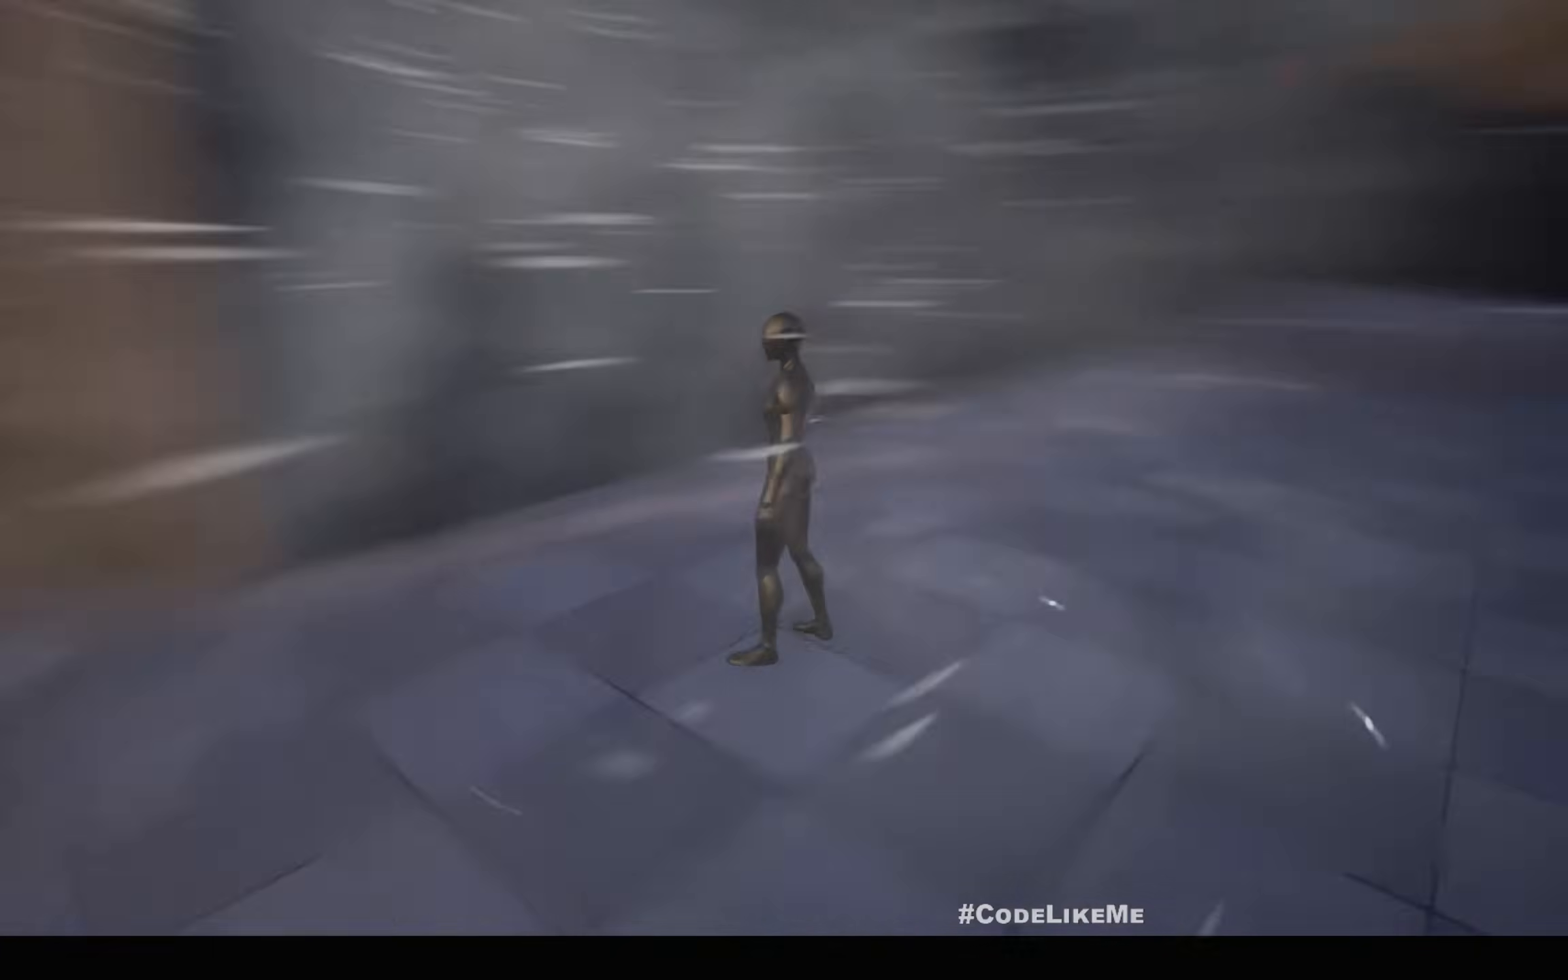
- Play-test the Snow level full screen and walk the character through the corridor between the walls
key(w)
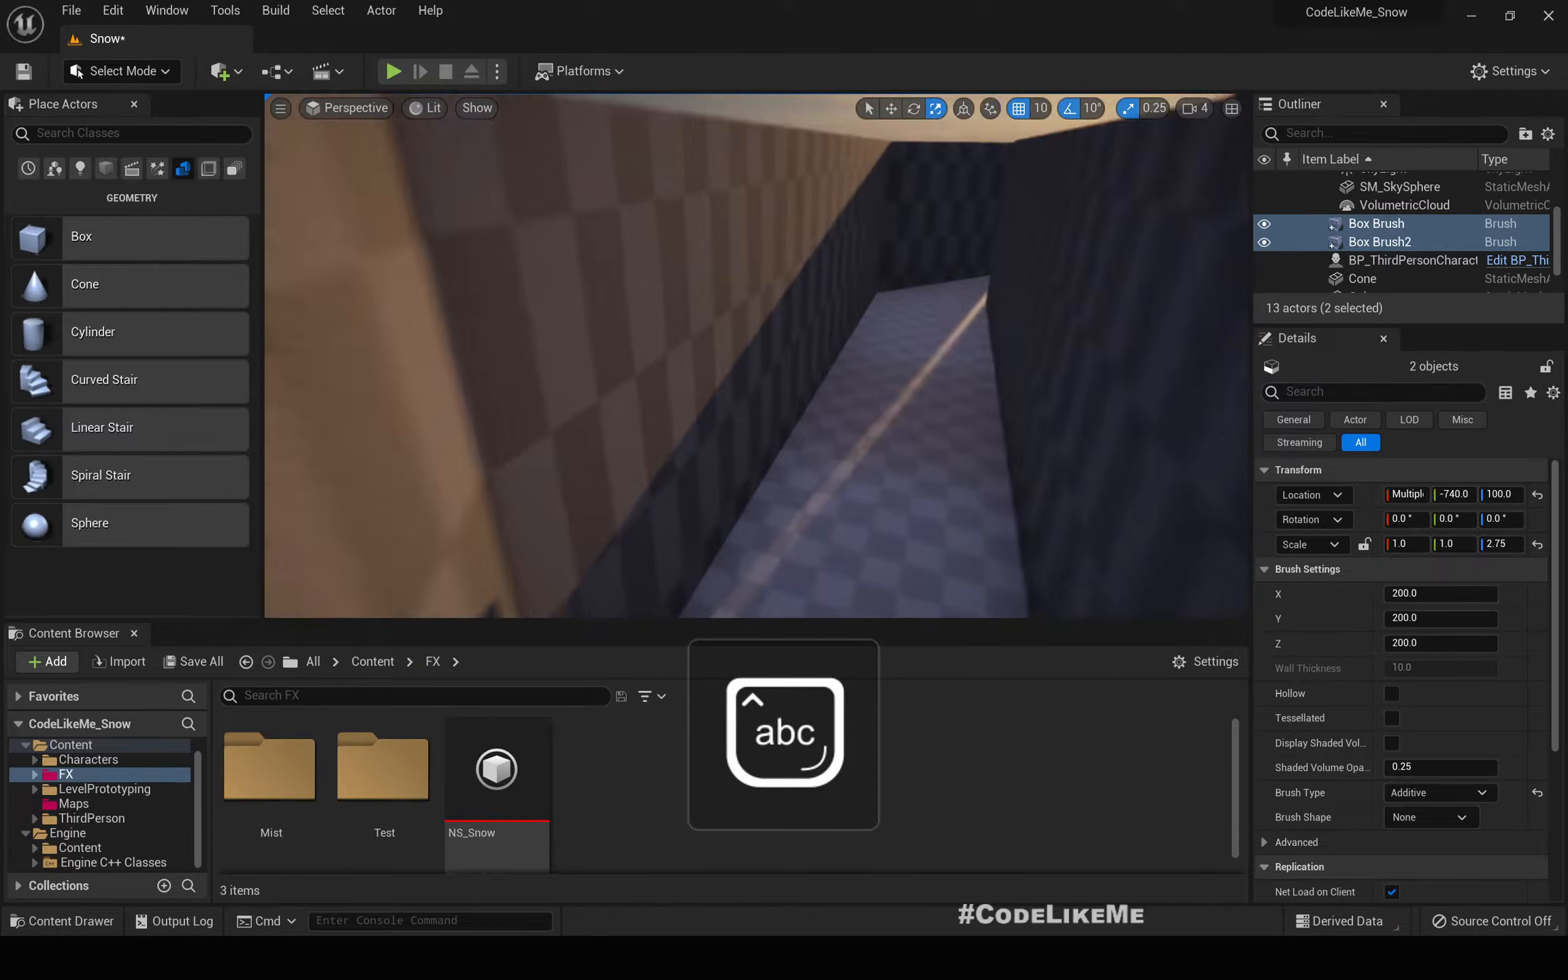
key(alt+p)
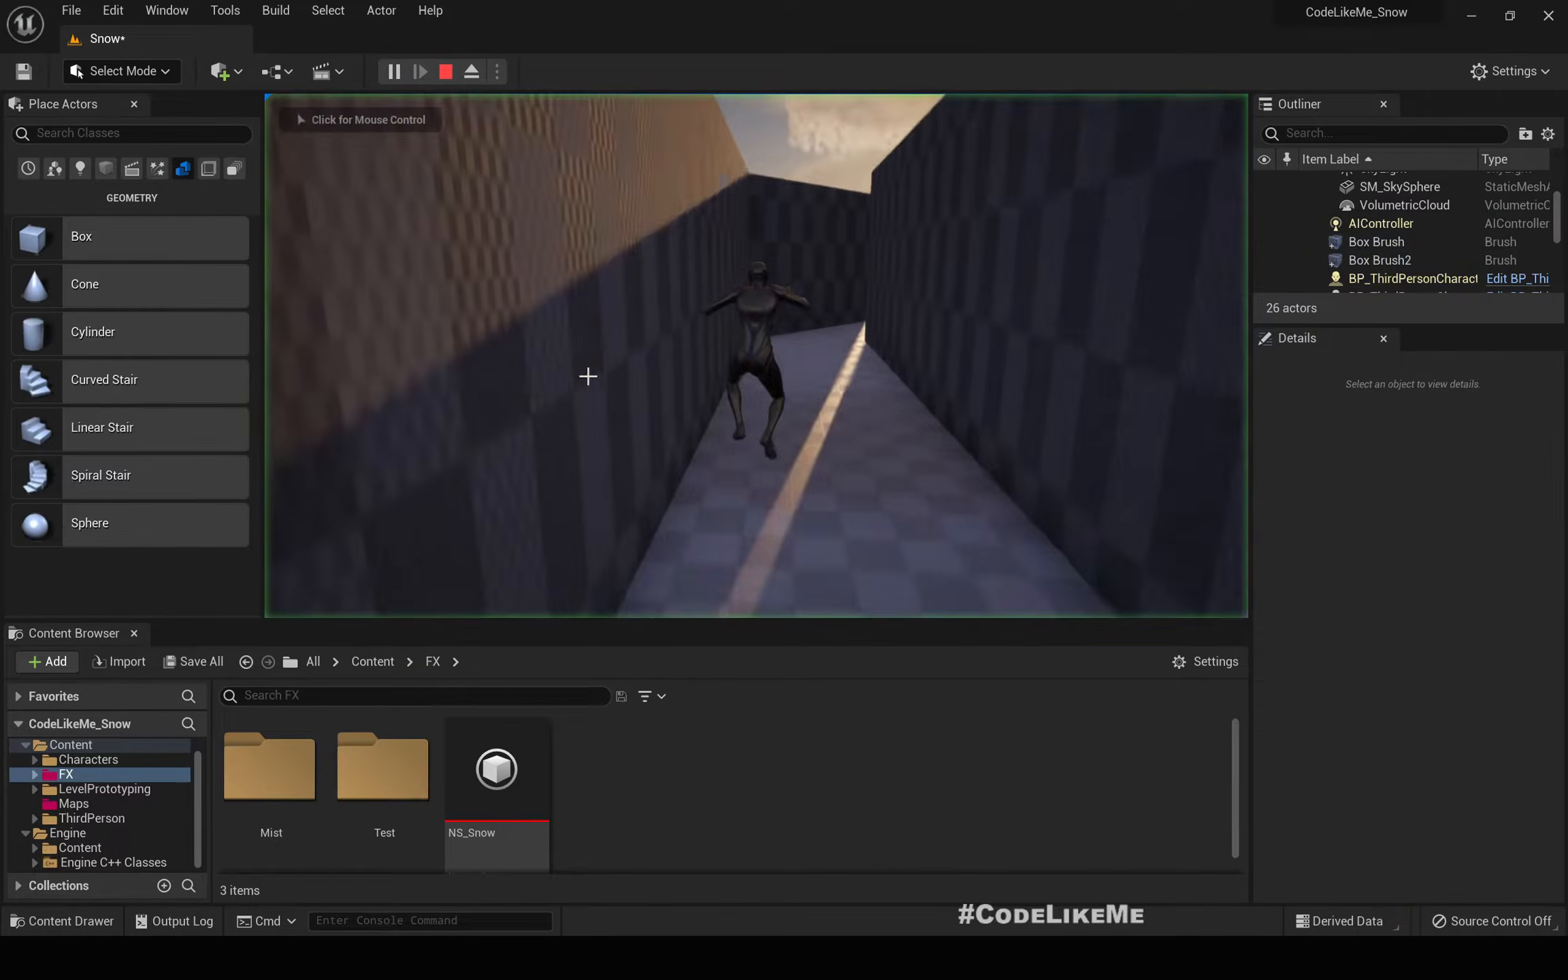
key(F11)
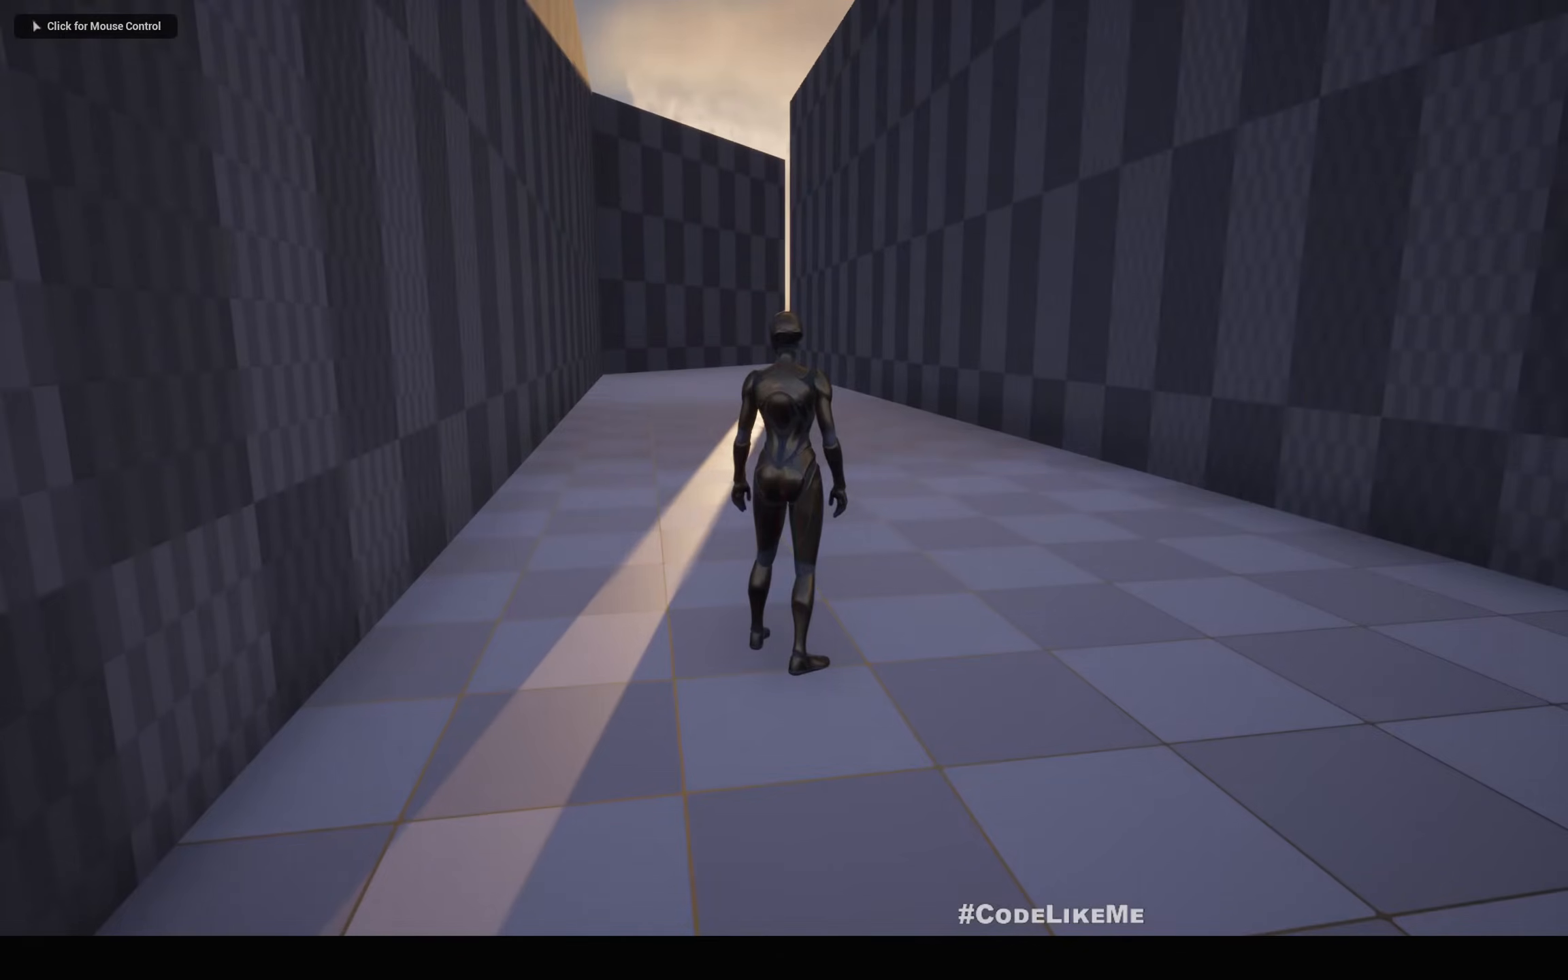
click(784, 490)
key(w)
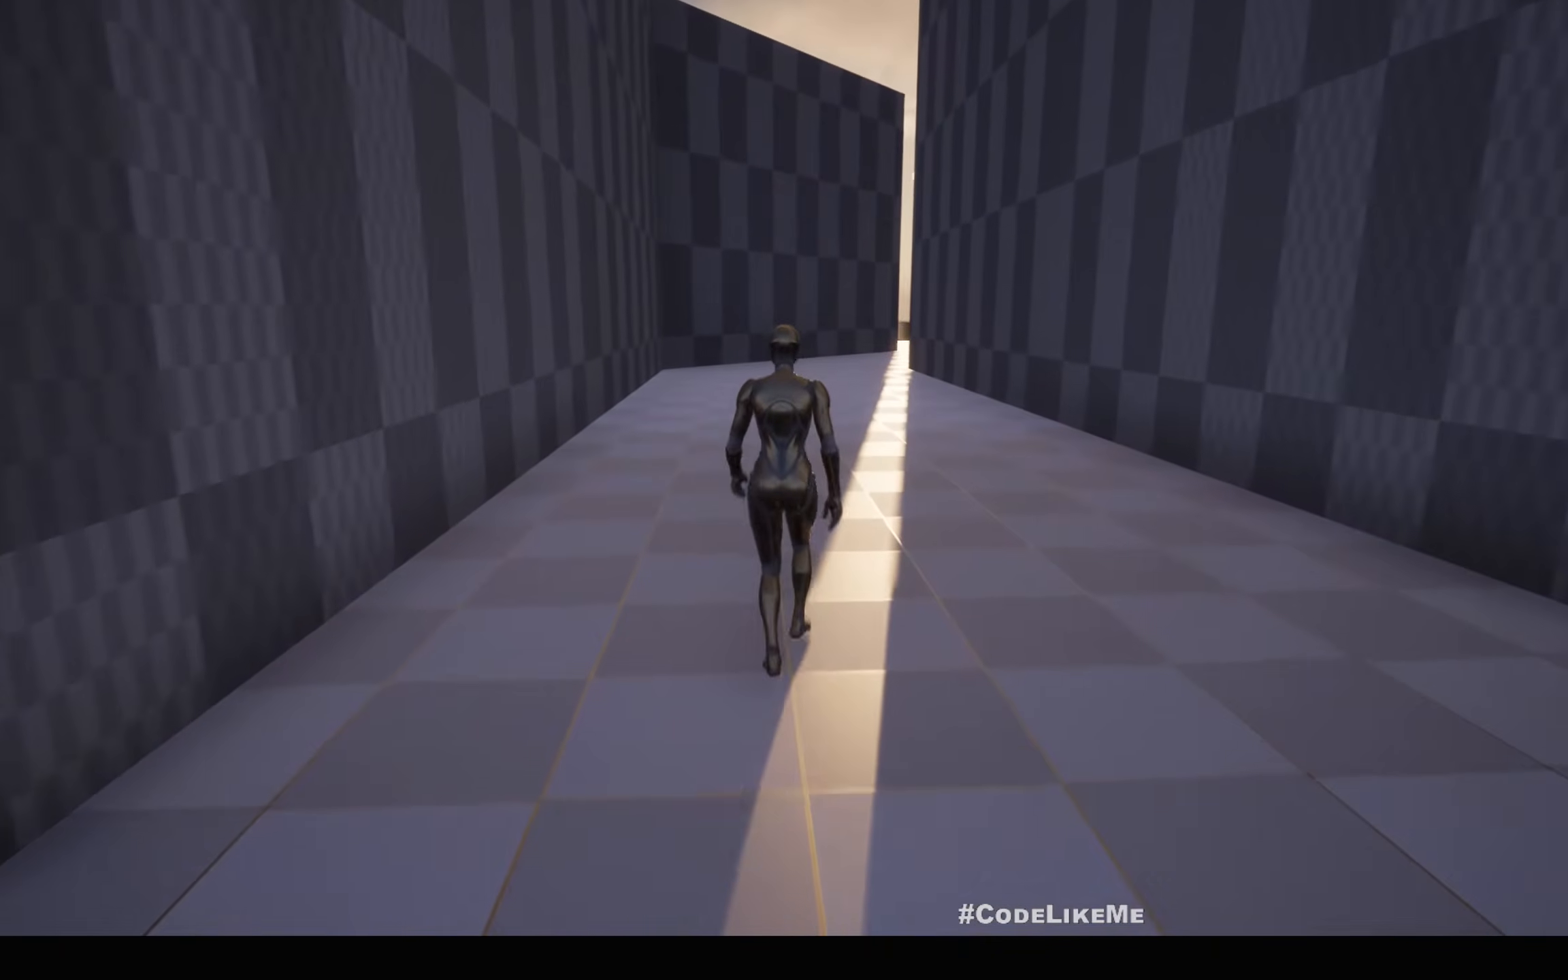
key(a)
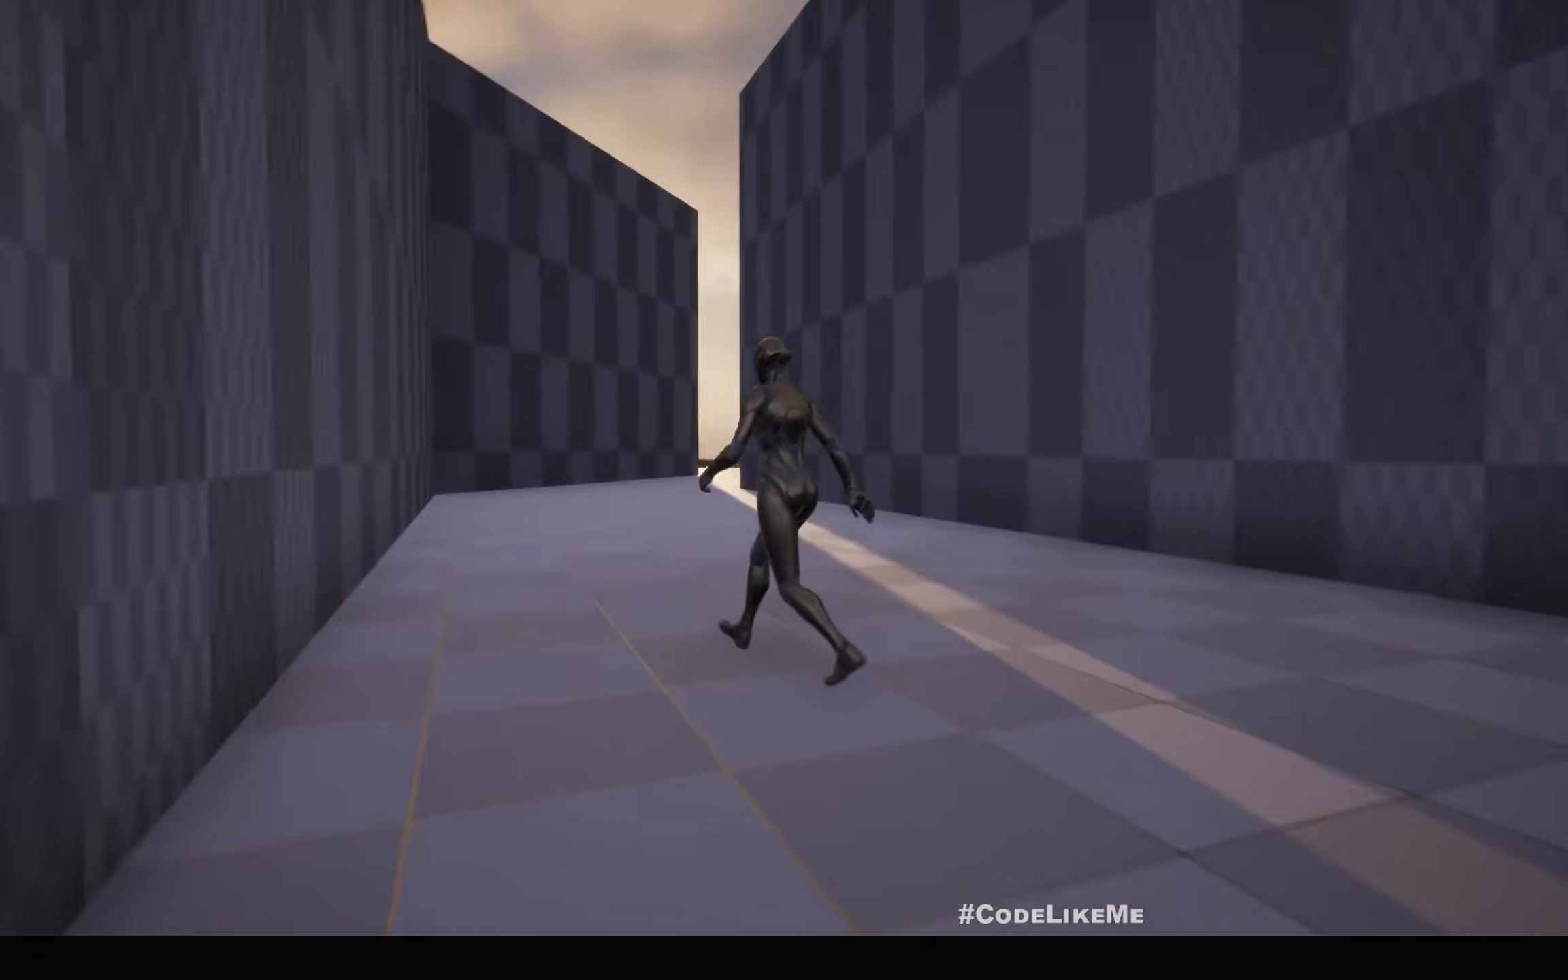
key(Escape)
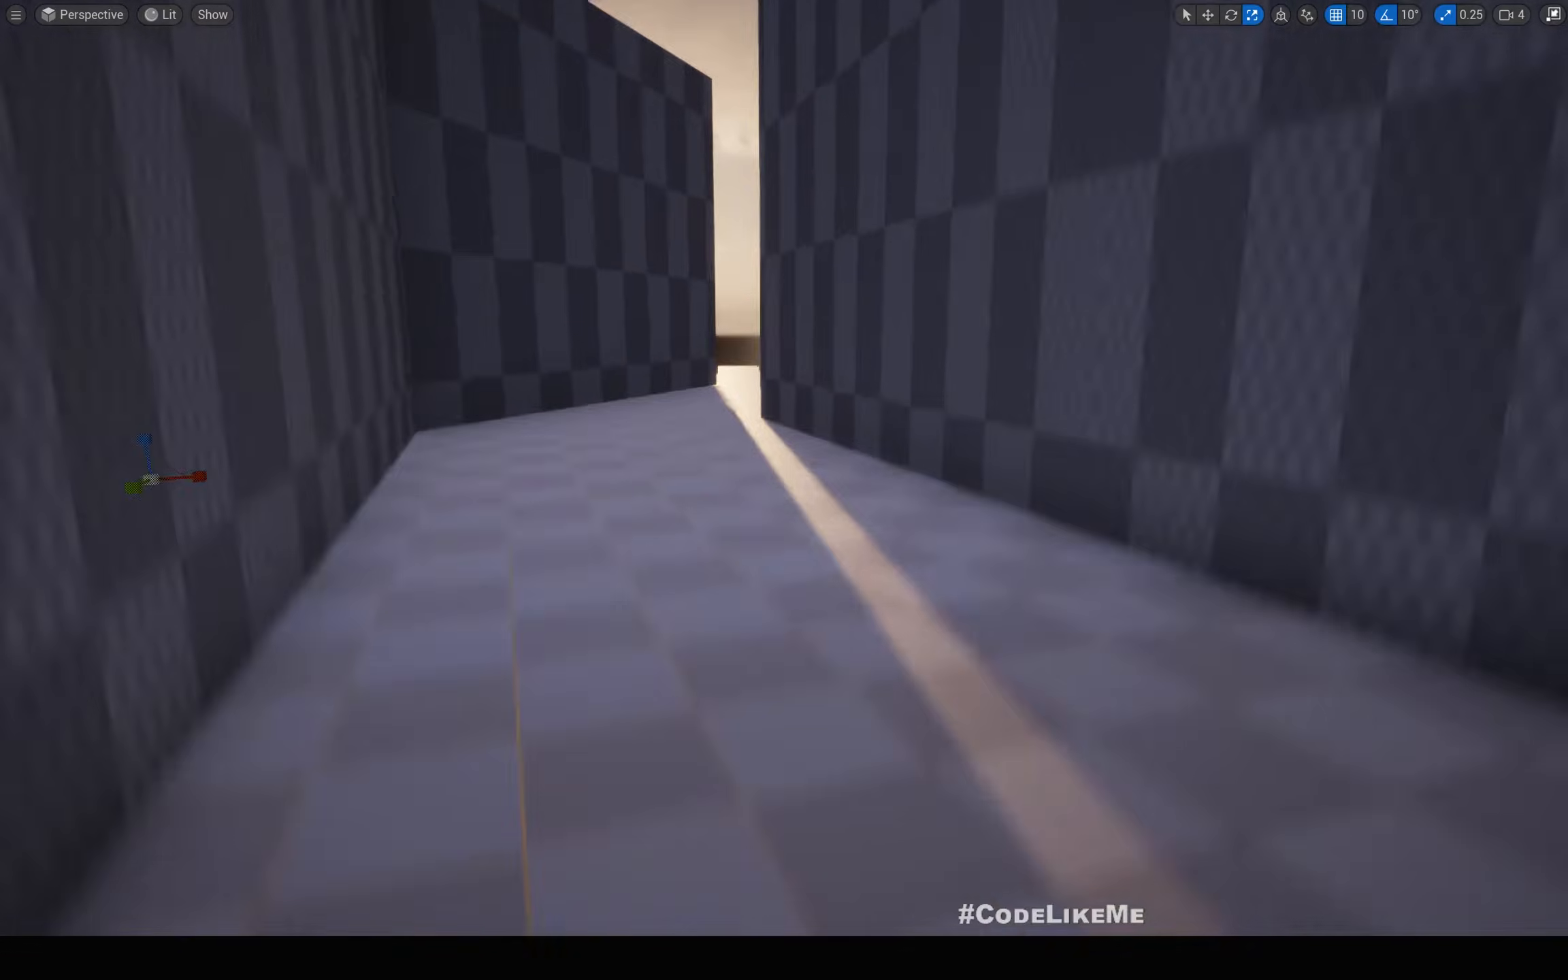
- Examine the zigzag corridor and its two walls from above and from several angles
key(e)
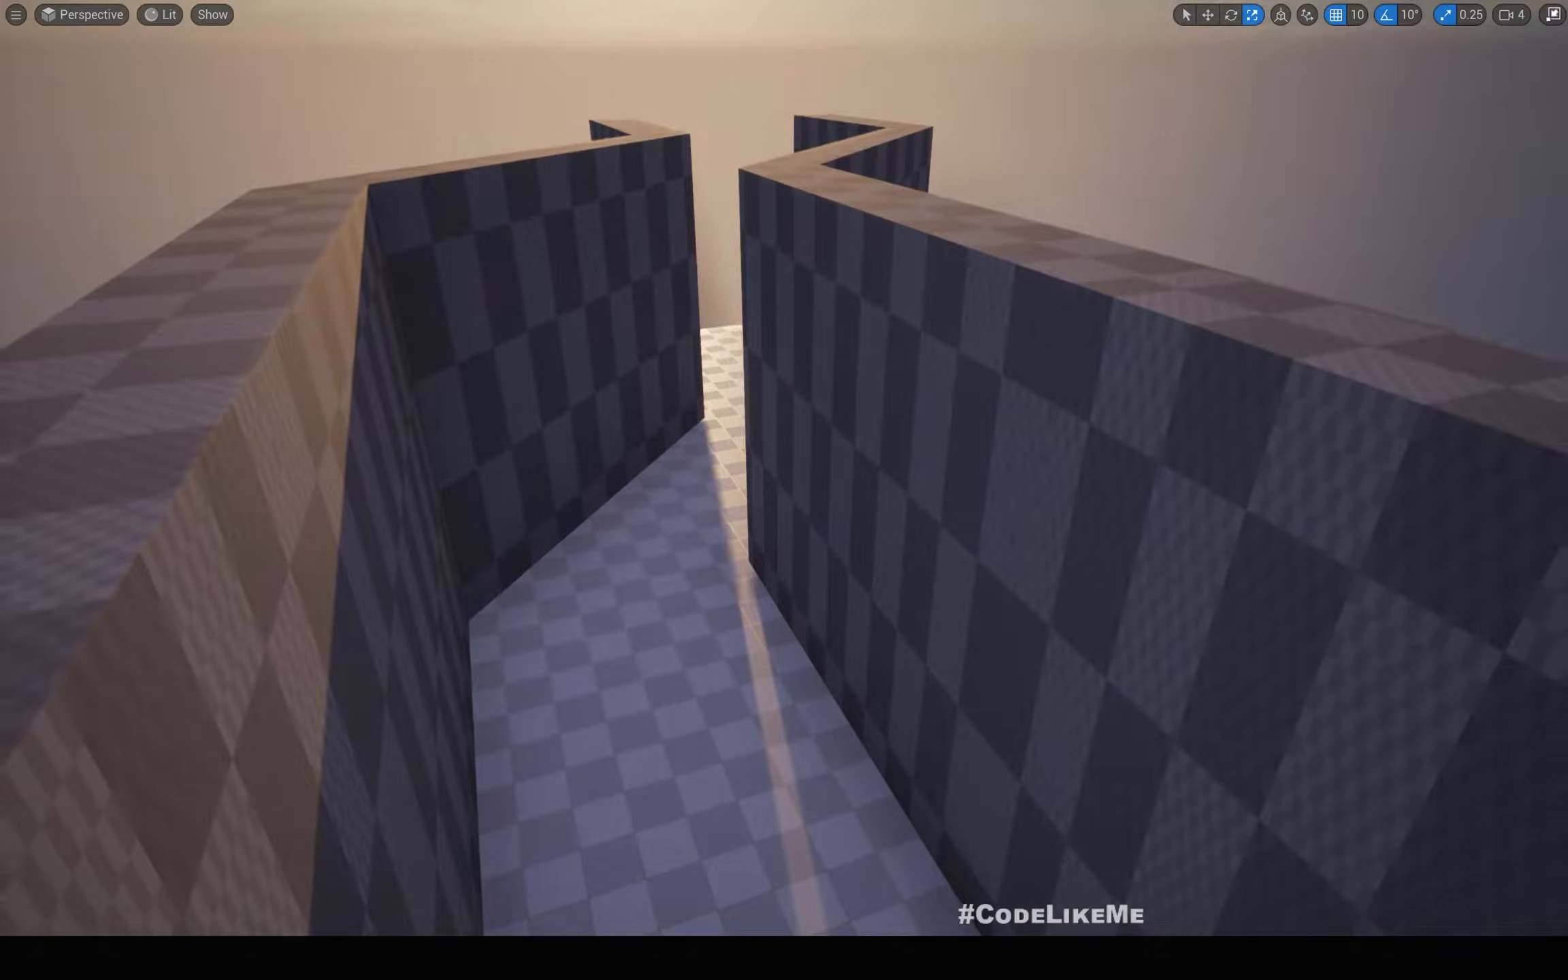
right_drag(382, 136, 476, 140)
key(a)
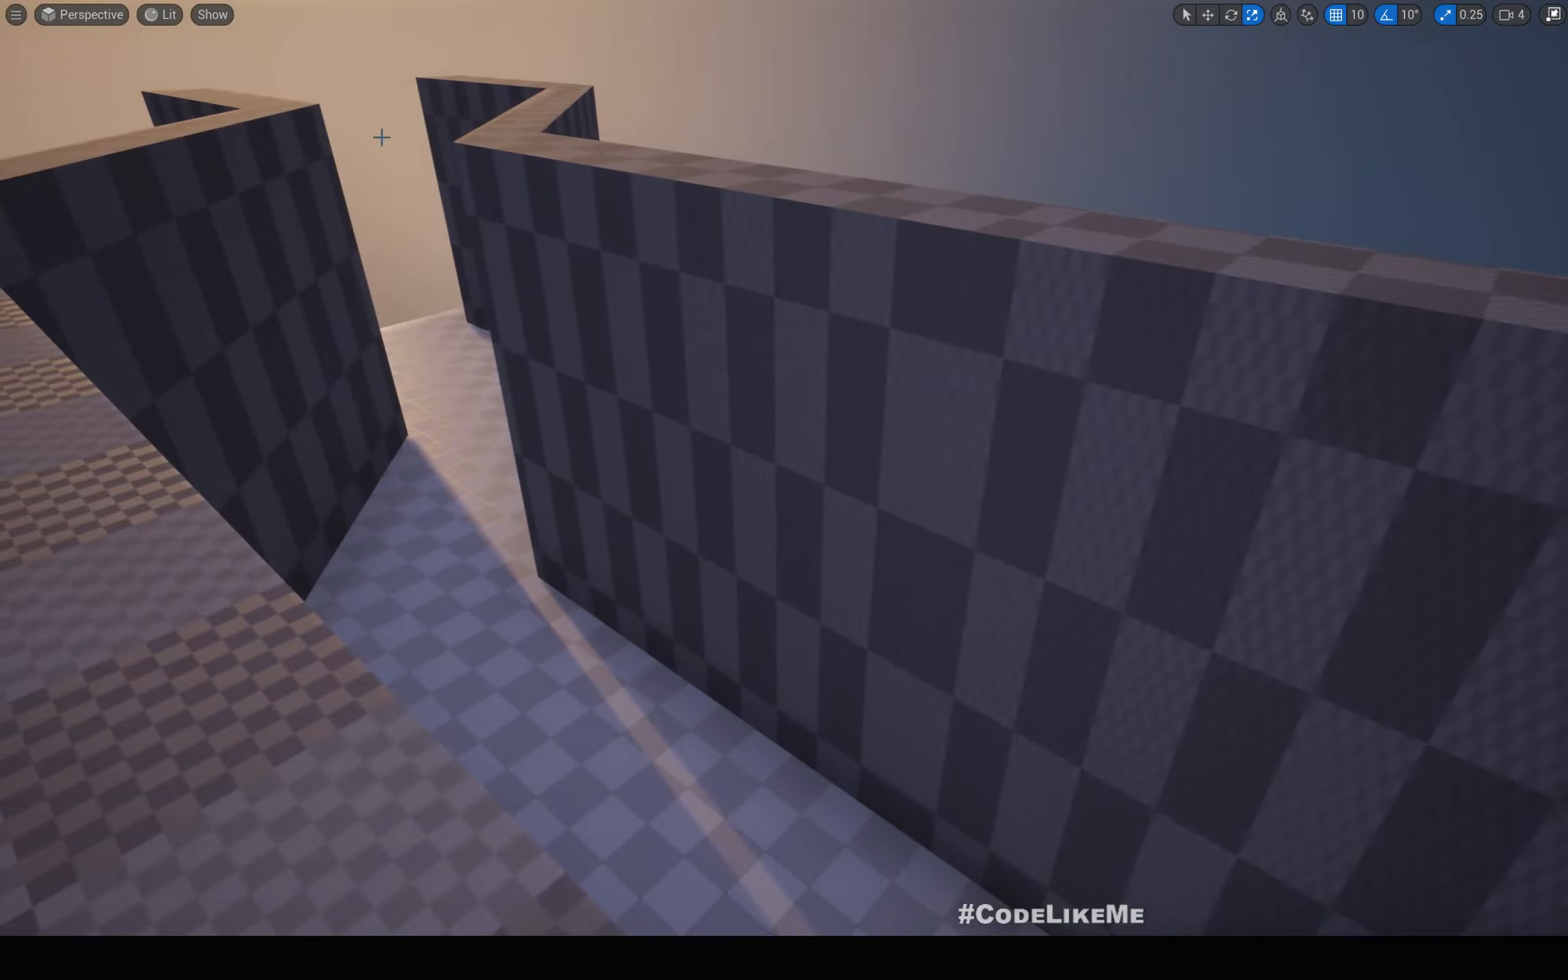
key(e)
right_drag(49, 143, 326, 395)
key(a)
key(d)
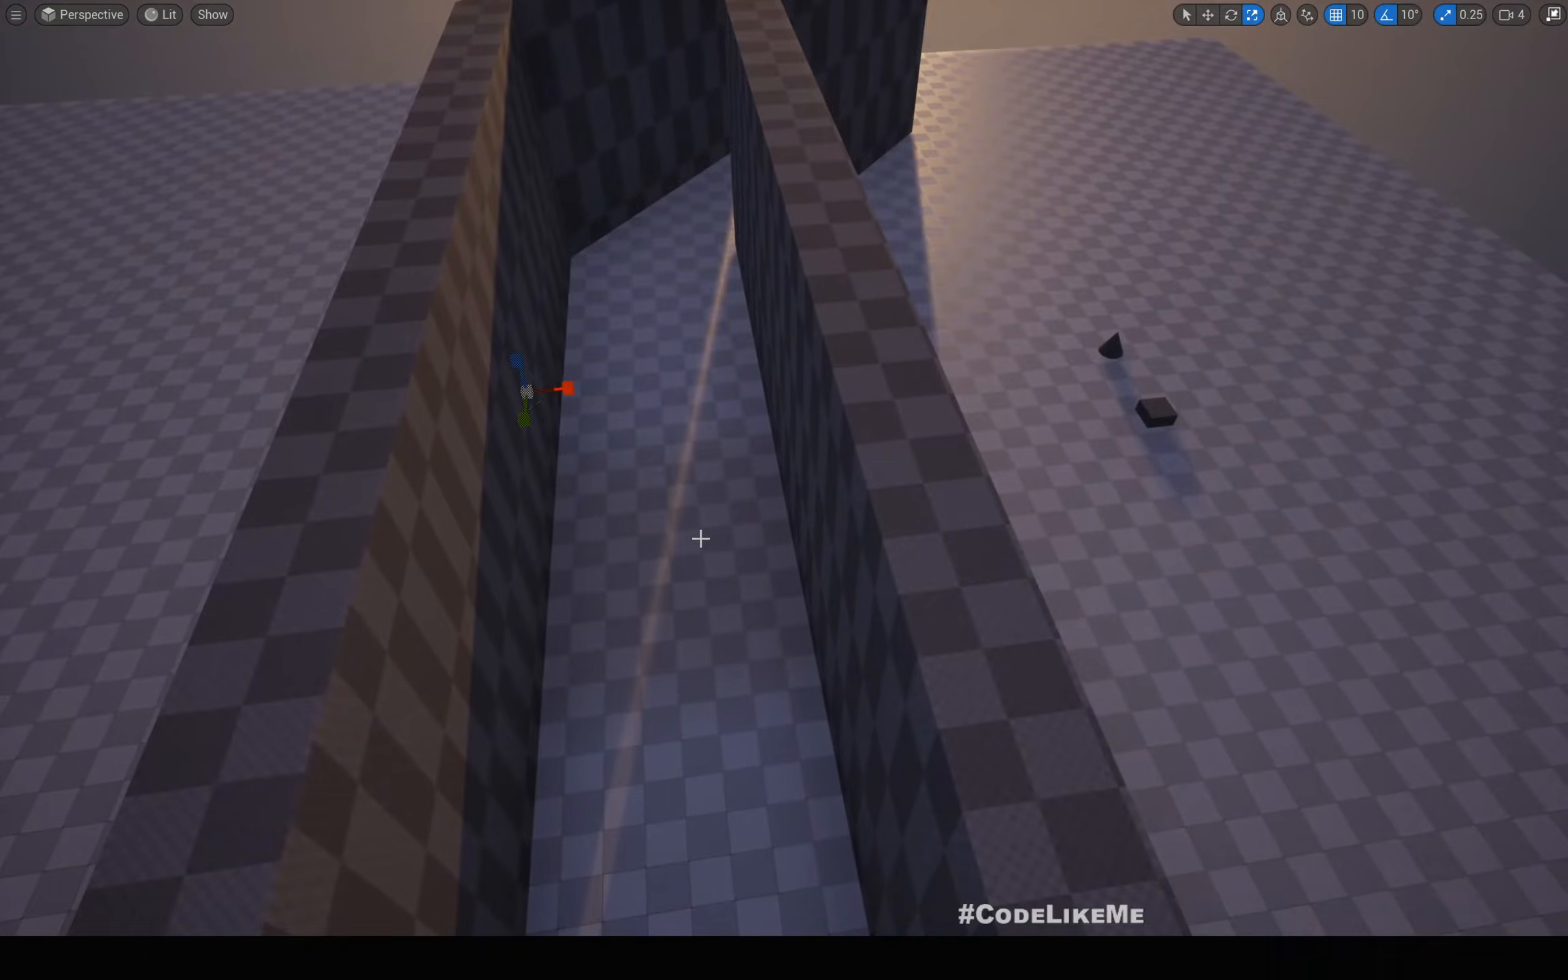
right_drag(813, 581, 951, 527)
key(a)
key(e)
key(F11)
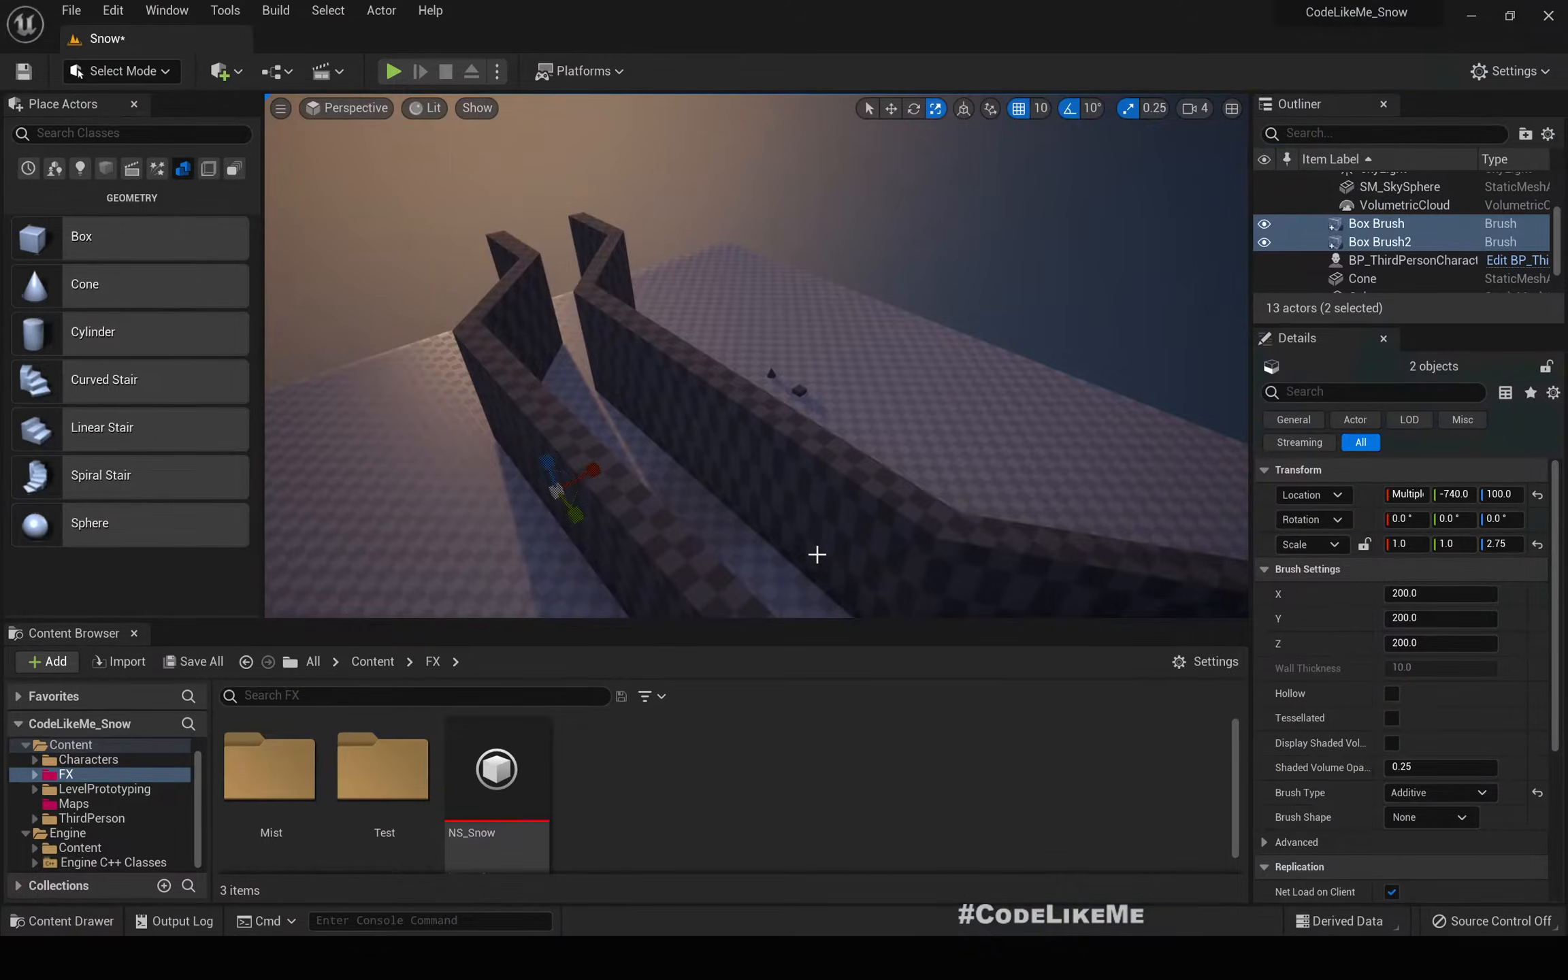
- Duplicate the NS_Snow Niagara system as NS_Snow_Stream and open the copy in an editor docked in the main window
click(541, 796)
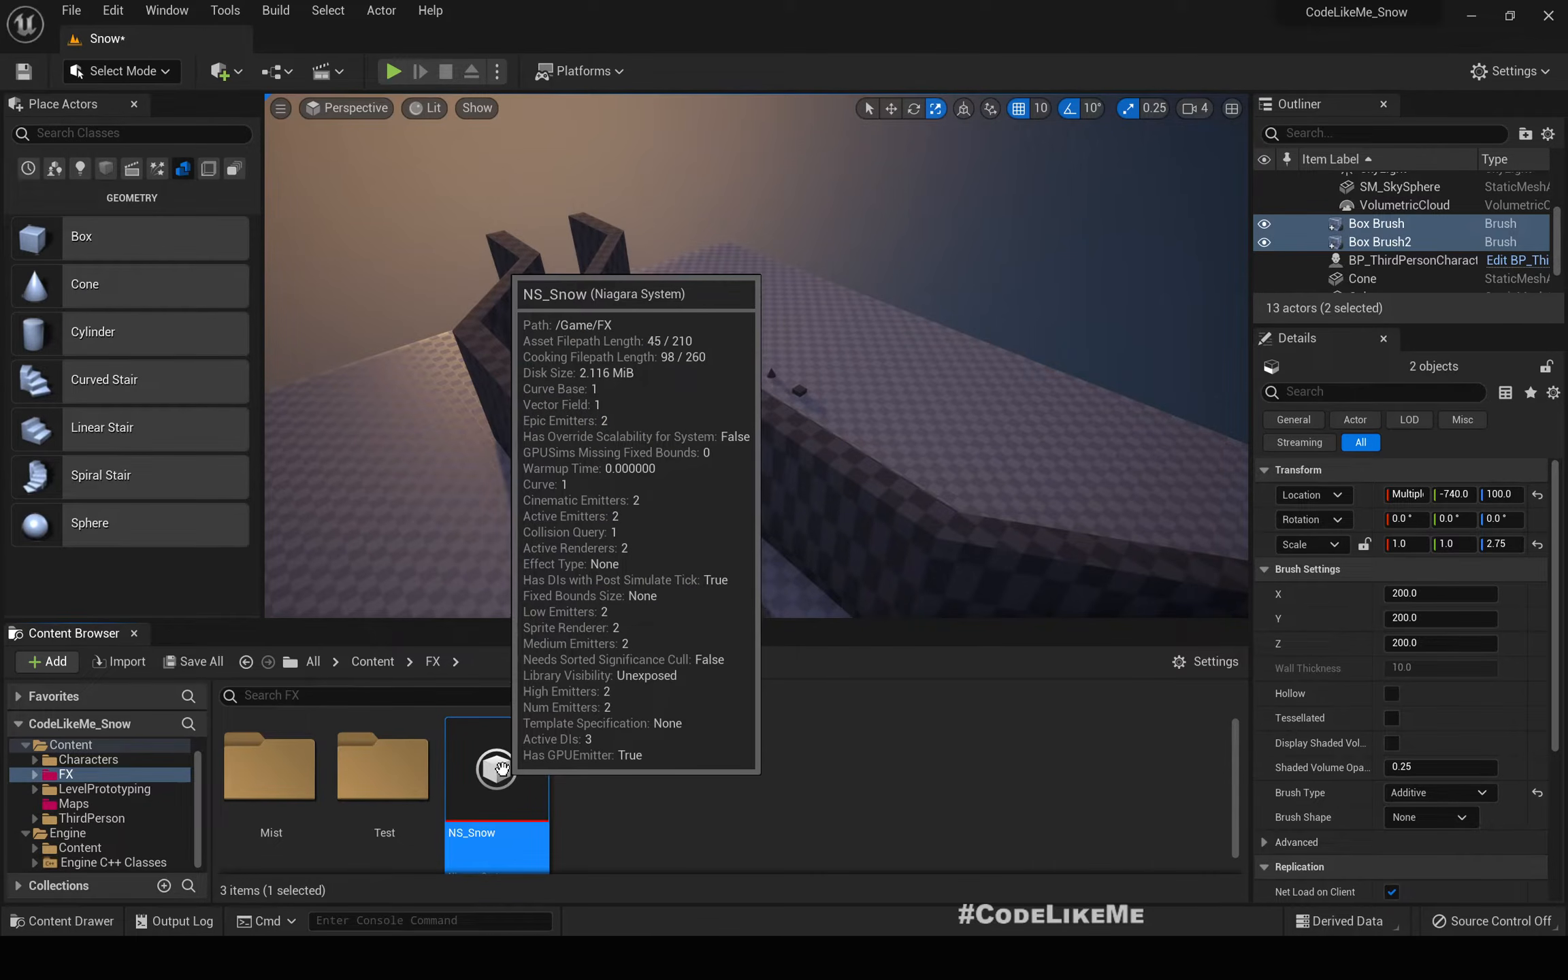
key(ctrl+d)
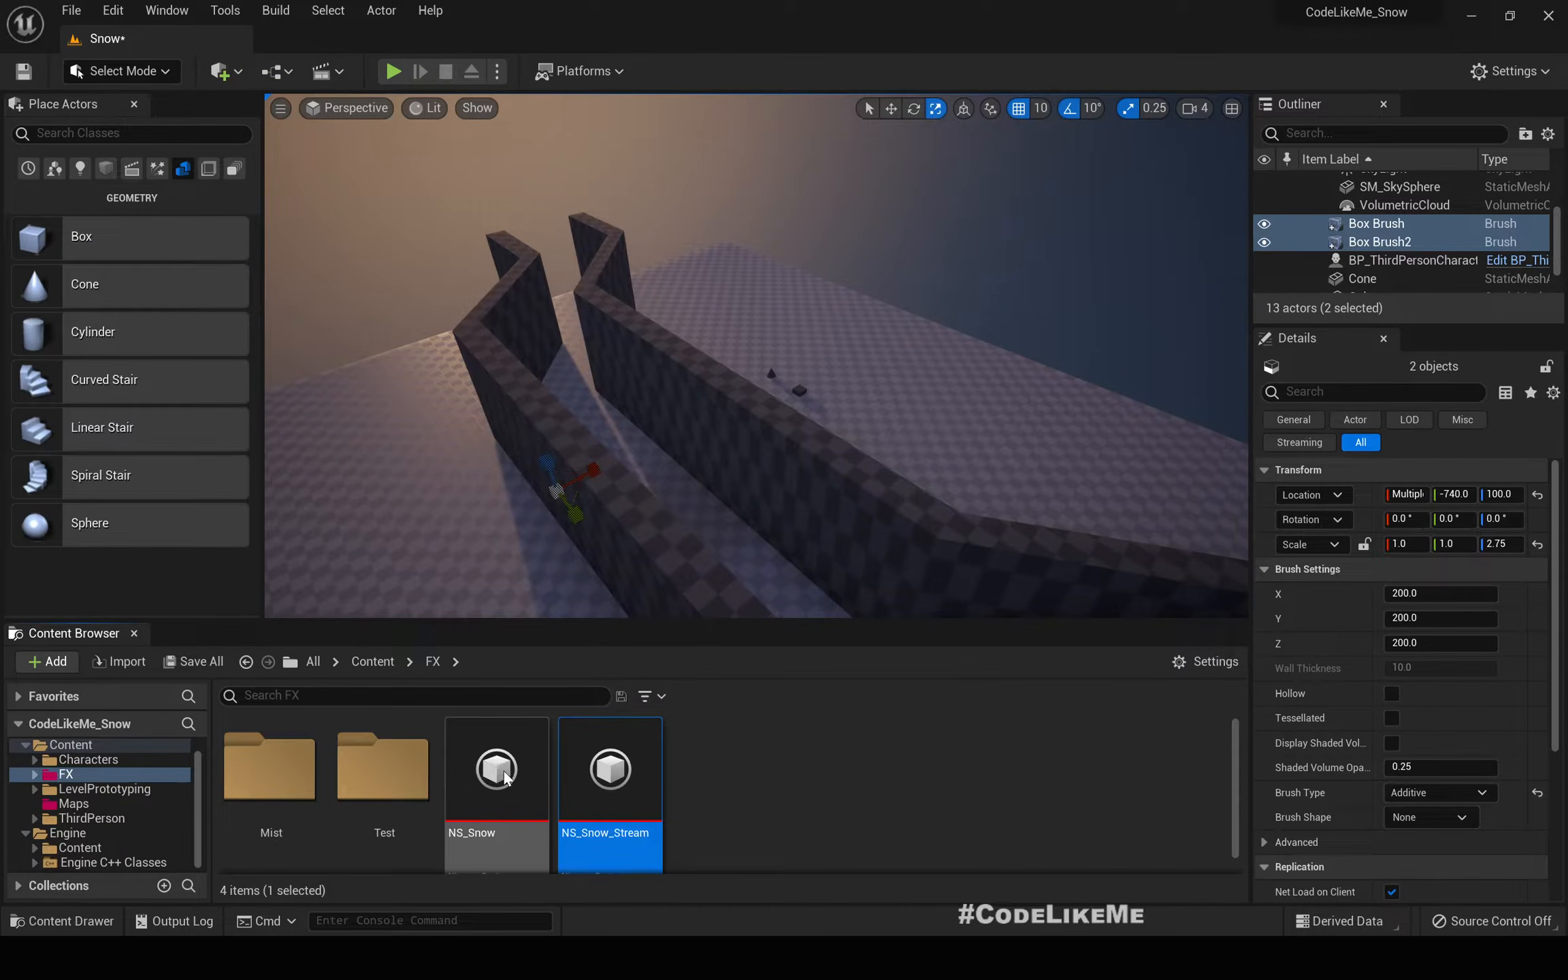
double_click(657, 727)
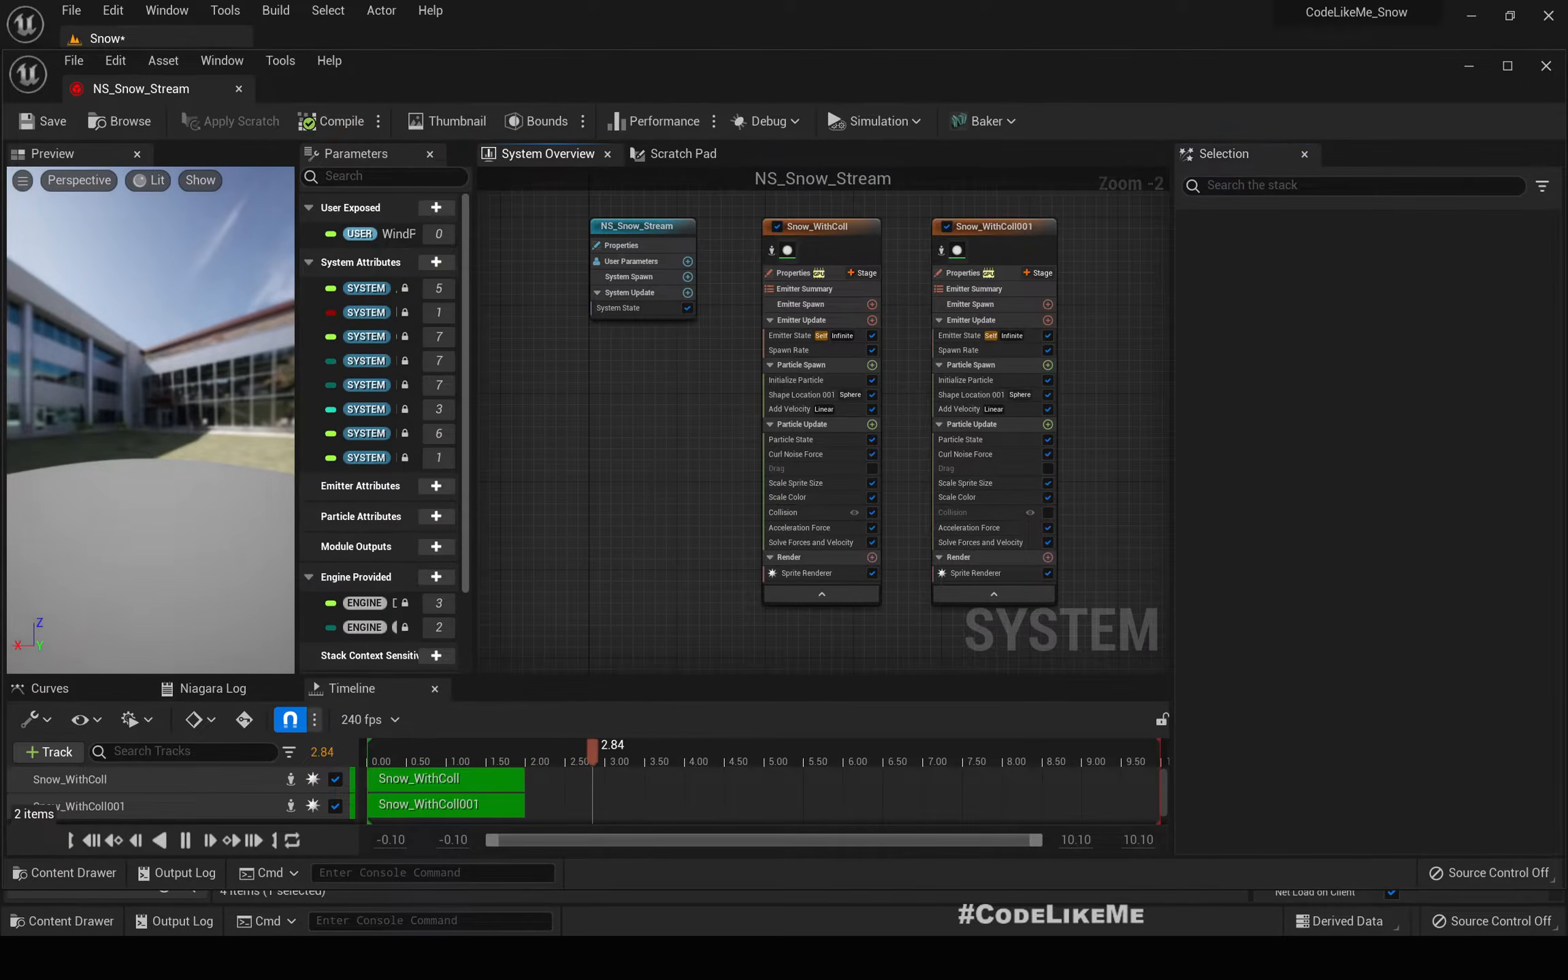
right_drag(704, 485, 585, 489)
scroll(661, 545, up, 2)
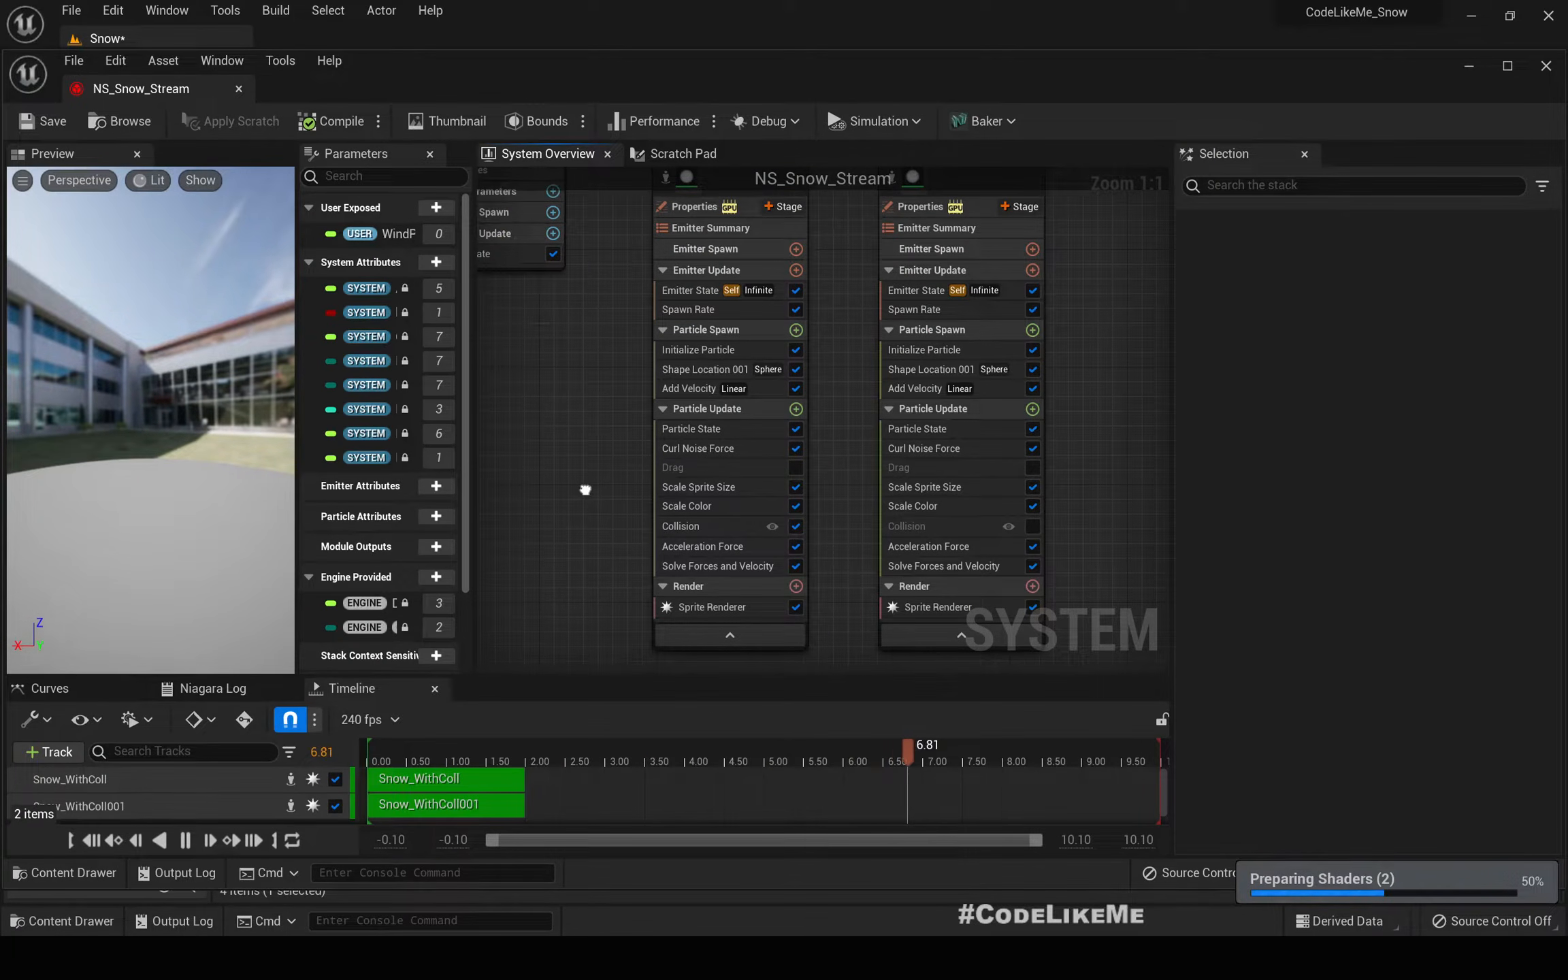
scroll(613, 500, down, 4)
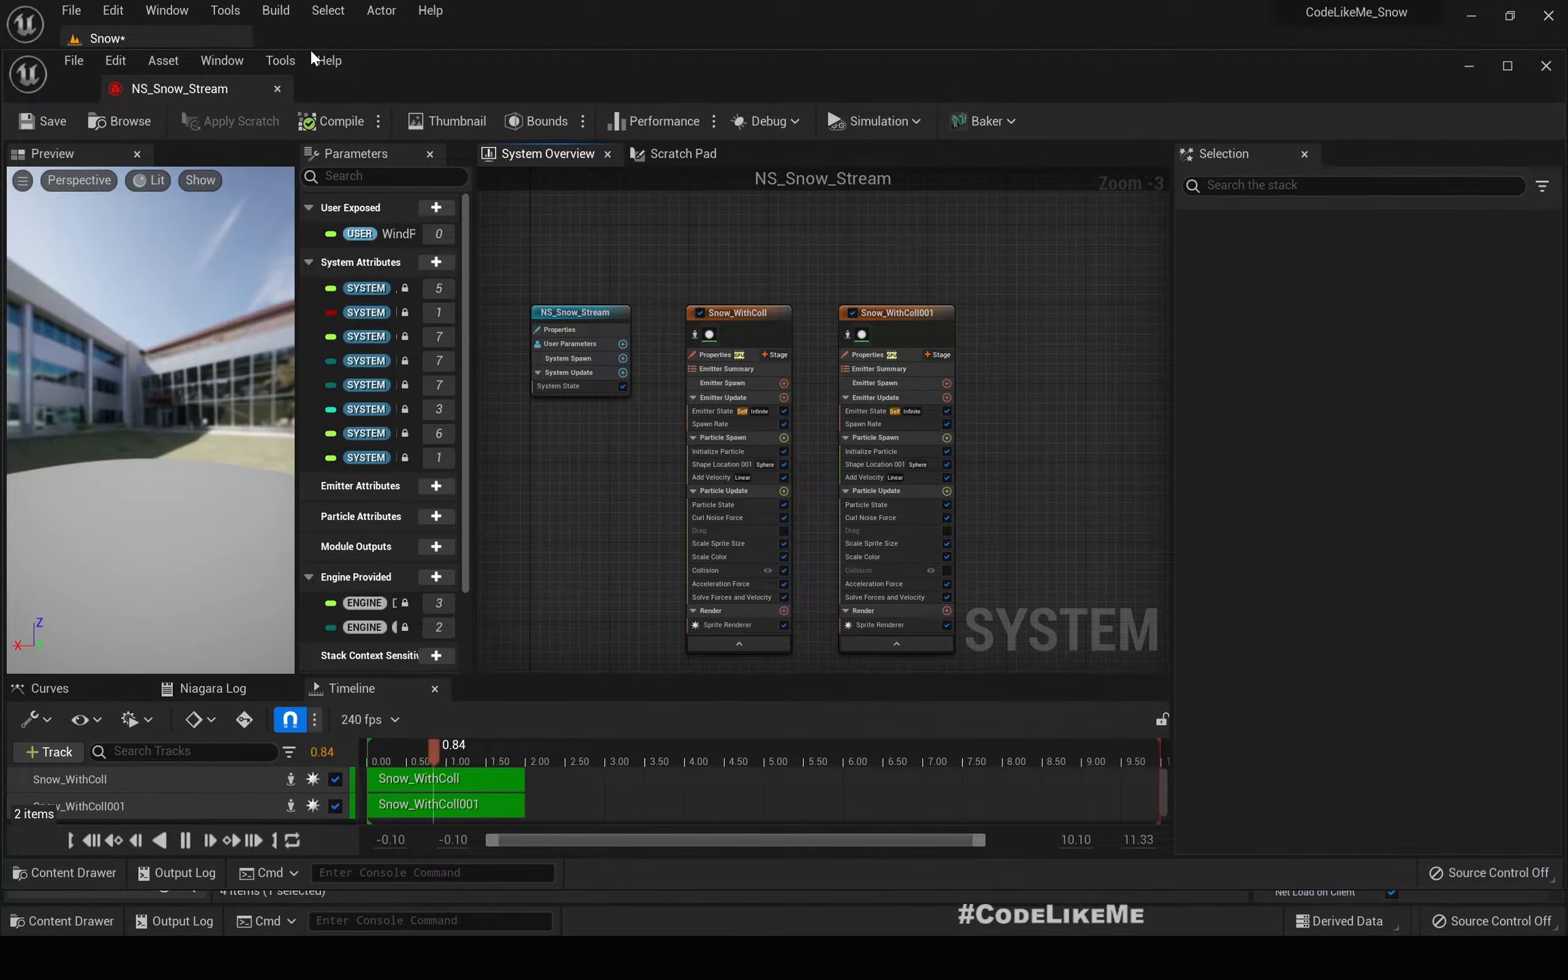
drag(311, 56, 362, 39)
click(174, 41)
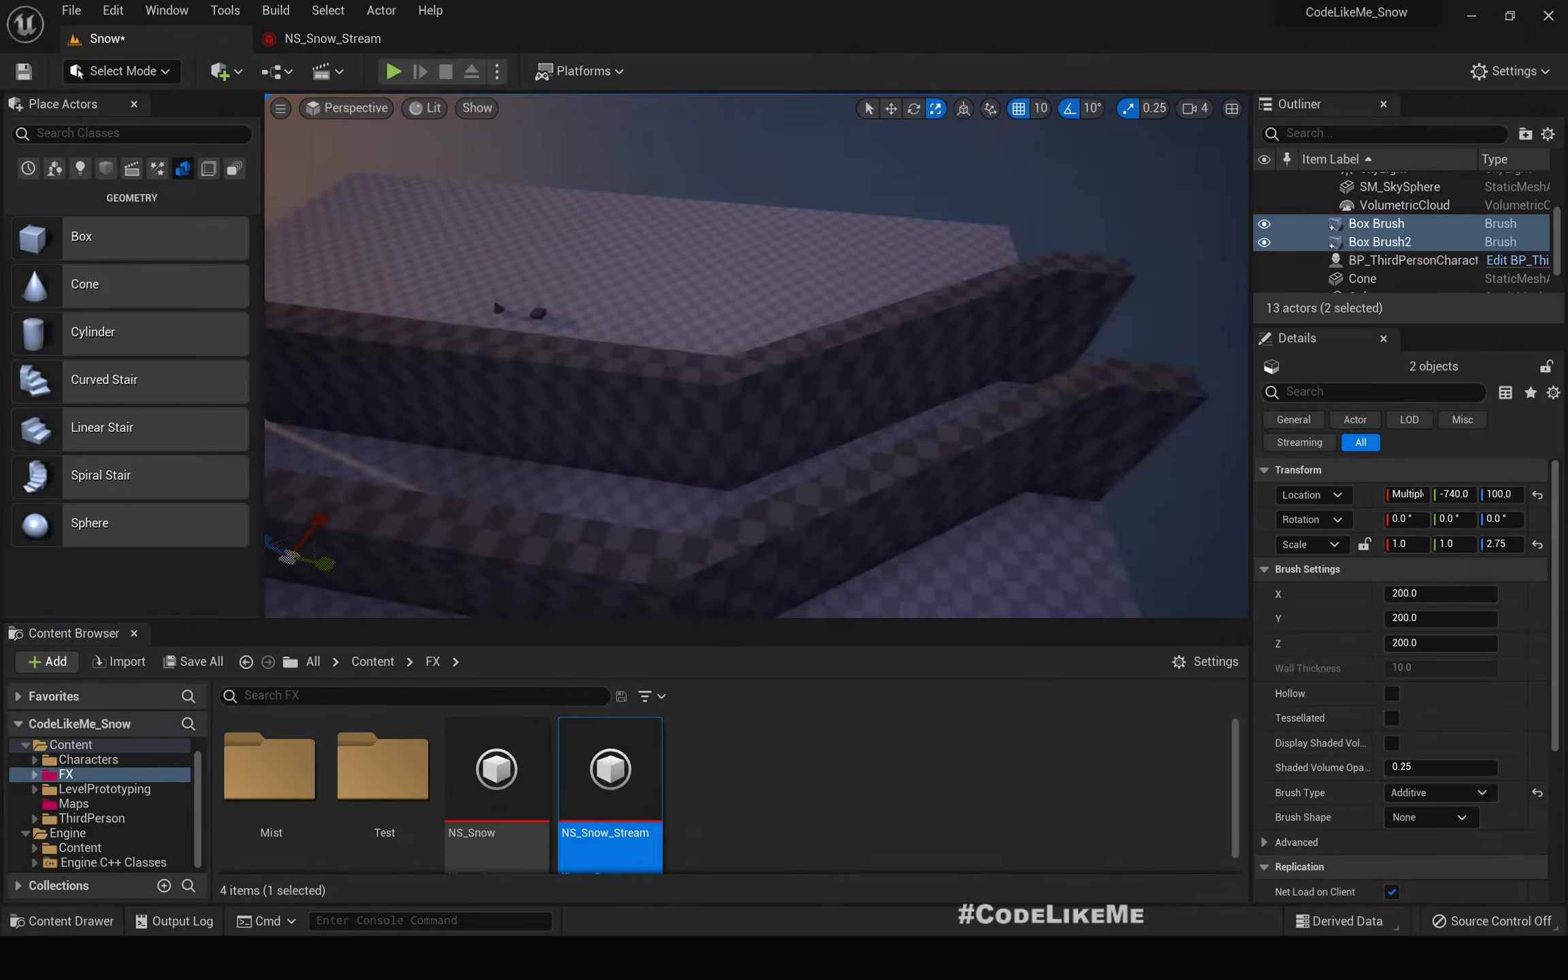
right_drag(756, 356, 707, 235)
click(341, 42)
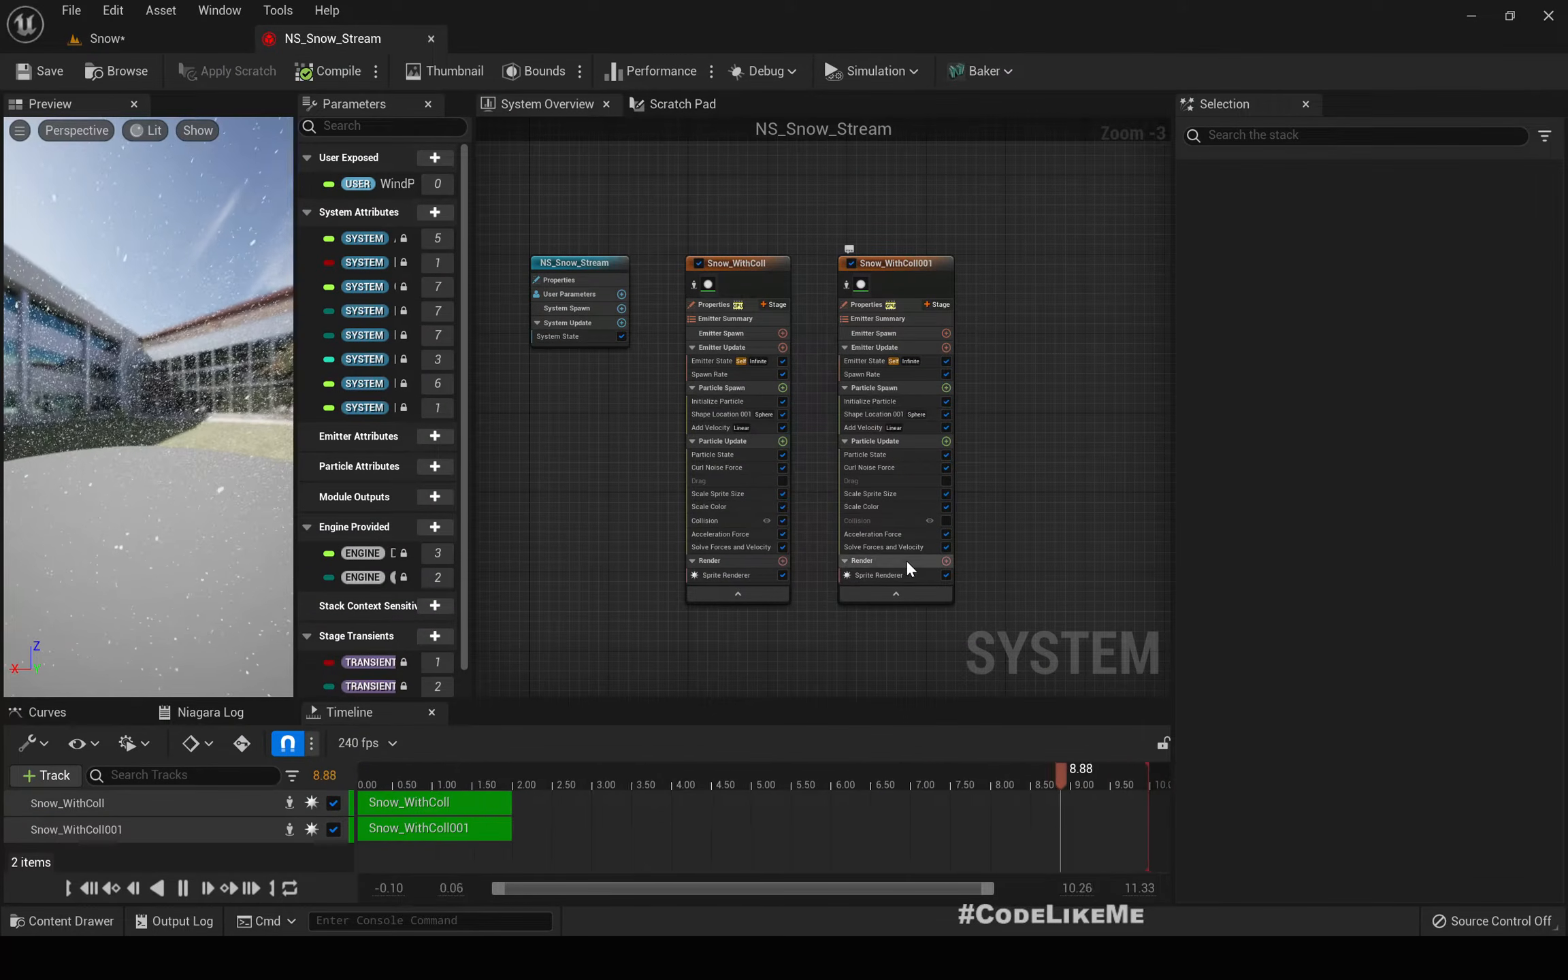
- Set the Shape Location non-uniform scale to 5, 5, 5 in both emitters, Snow_WithColl and Snow_WithColl001
scroll(714, 435, up, 2)
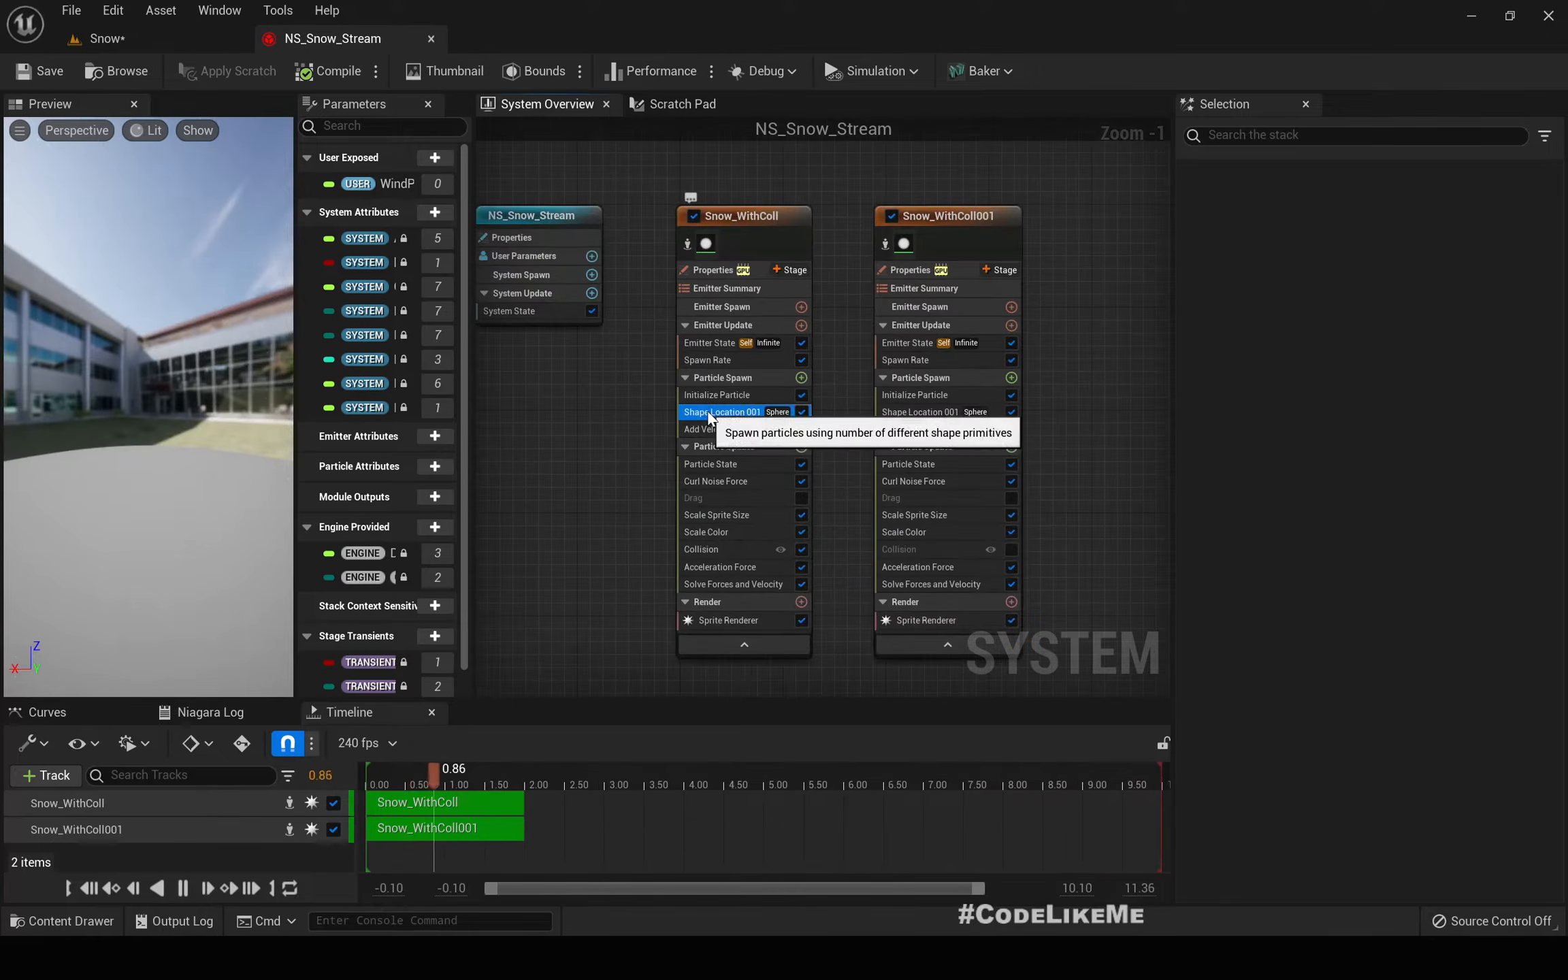
click(718, 412)
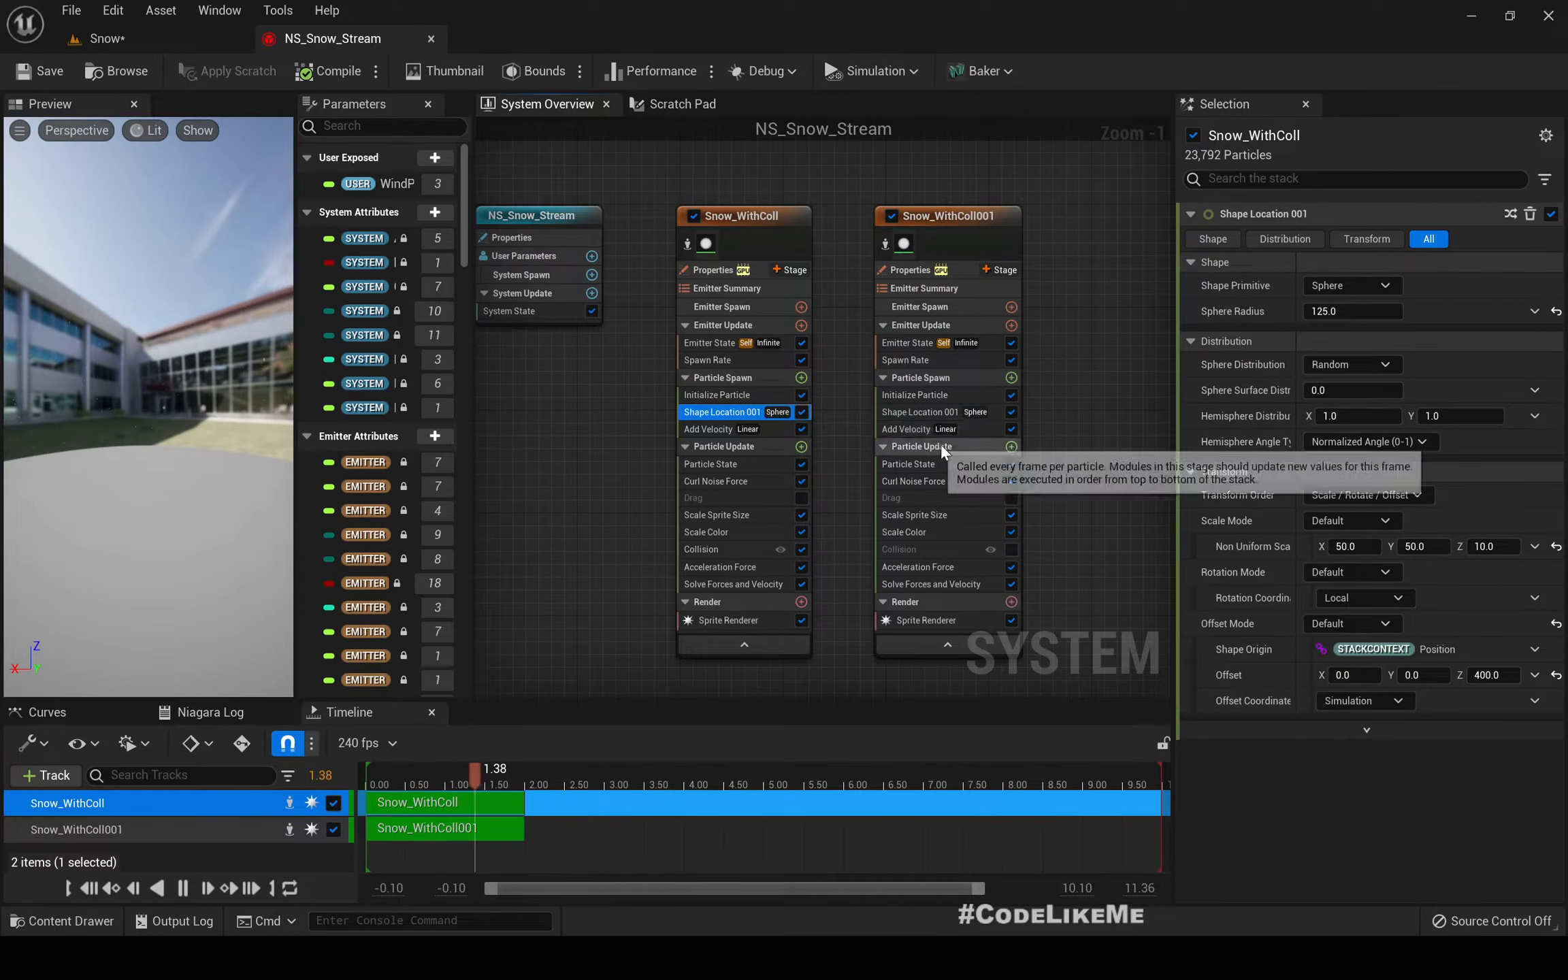
ctrl+click(926, 411)
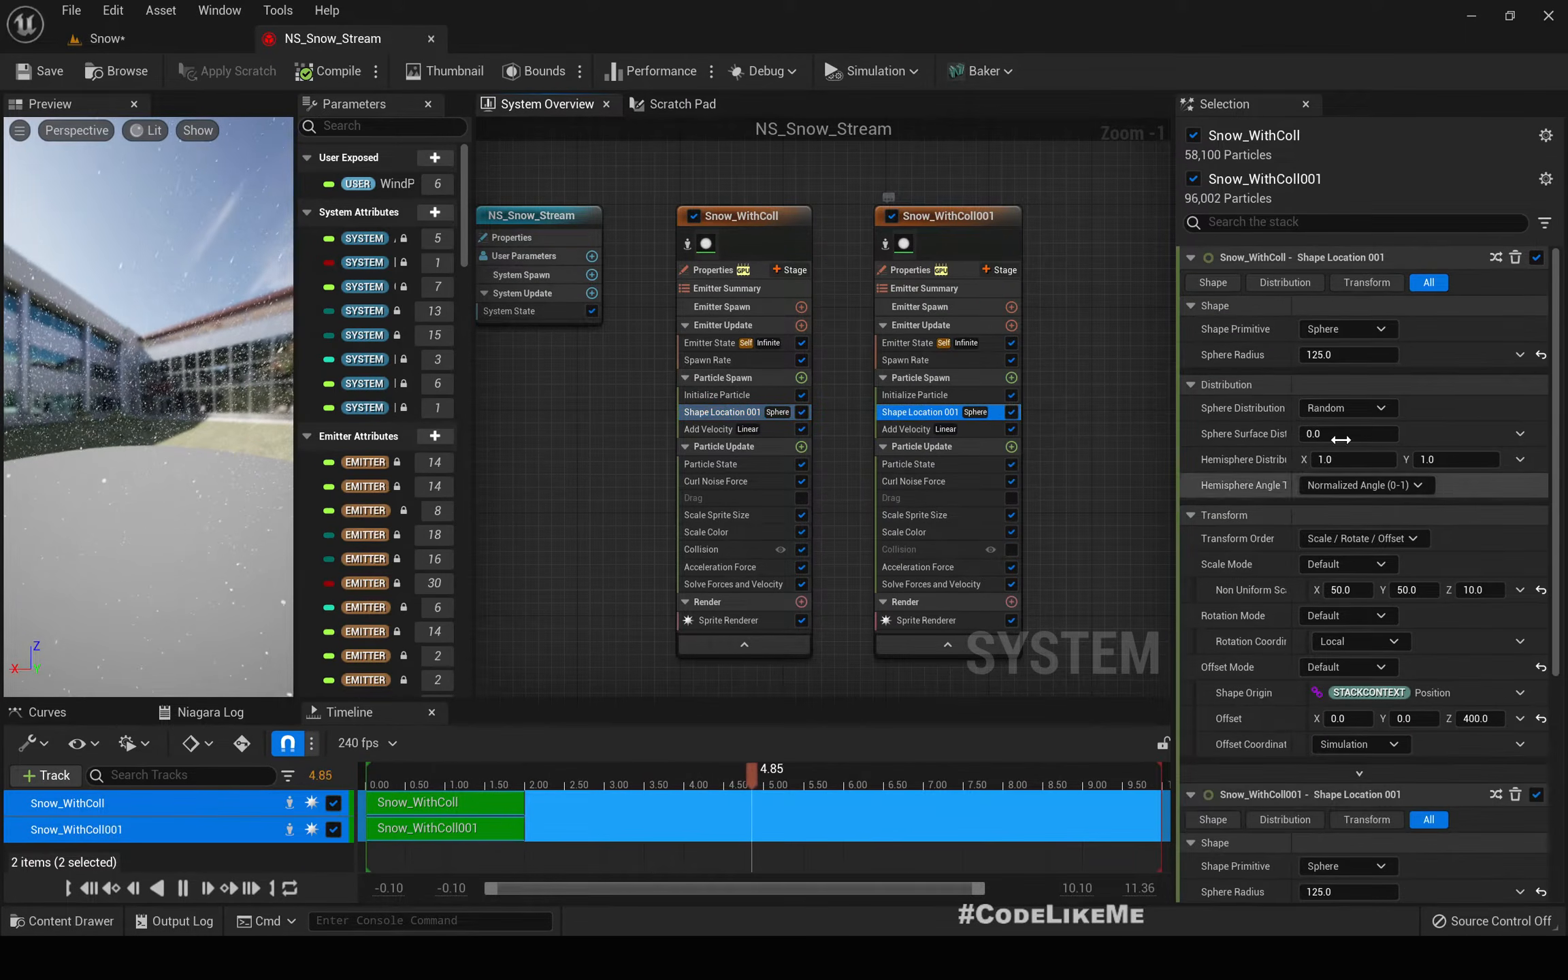
scroll(1435, 681, down, 3)
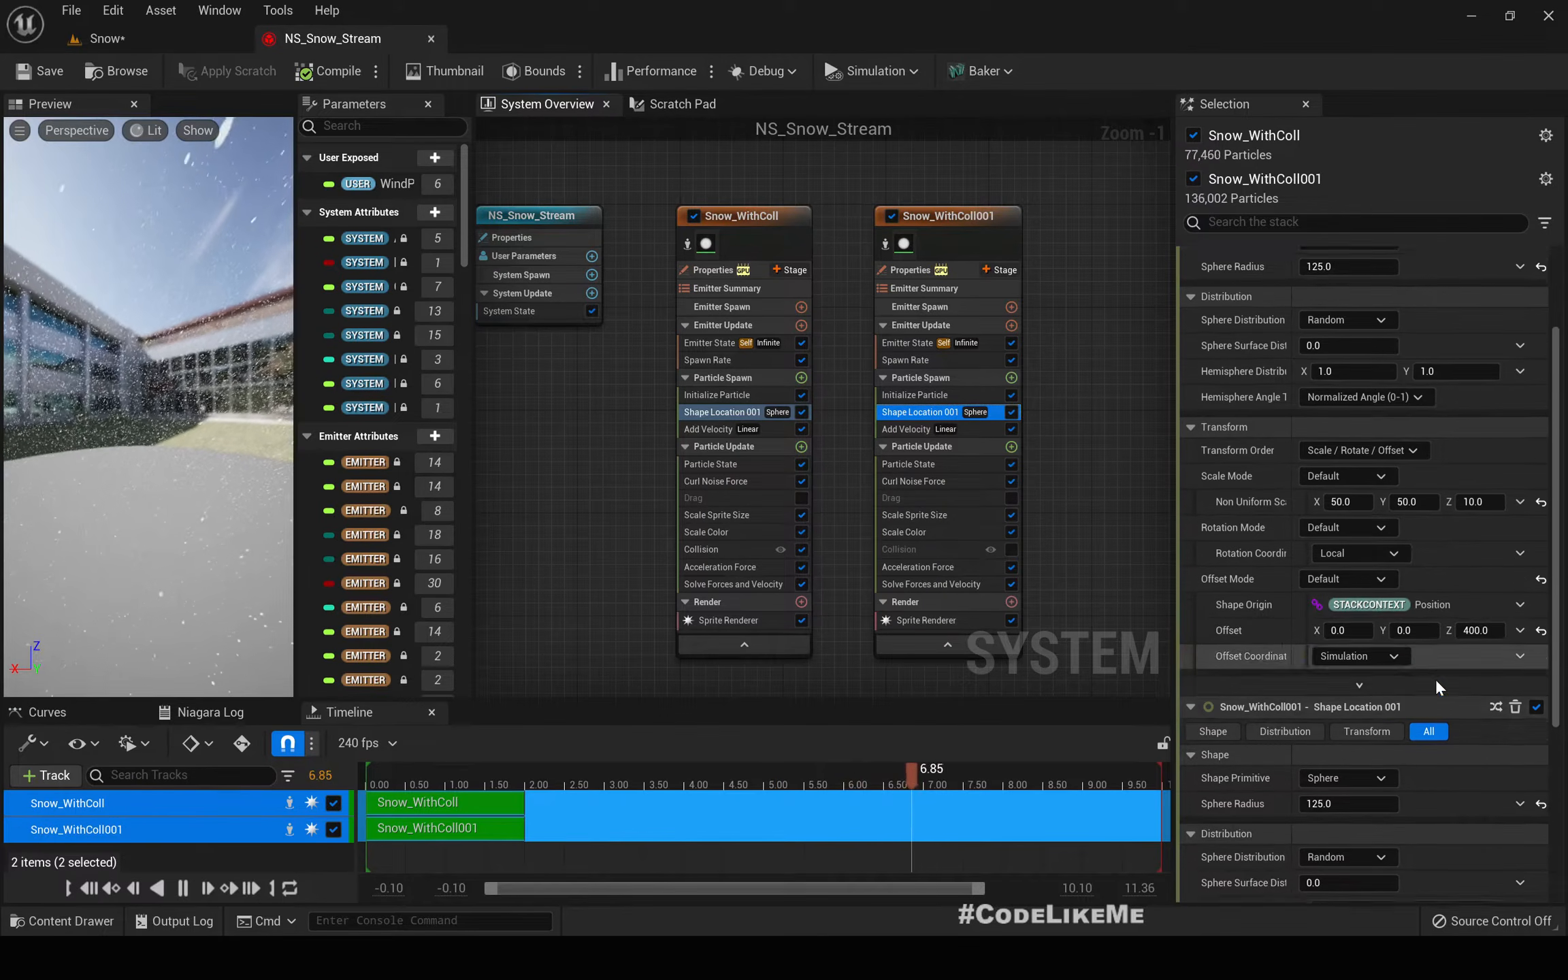
scroll(1509, 629, down, 1)
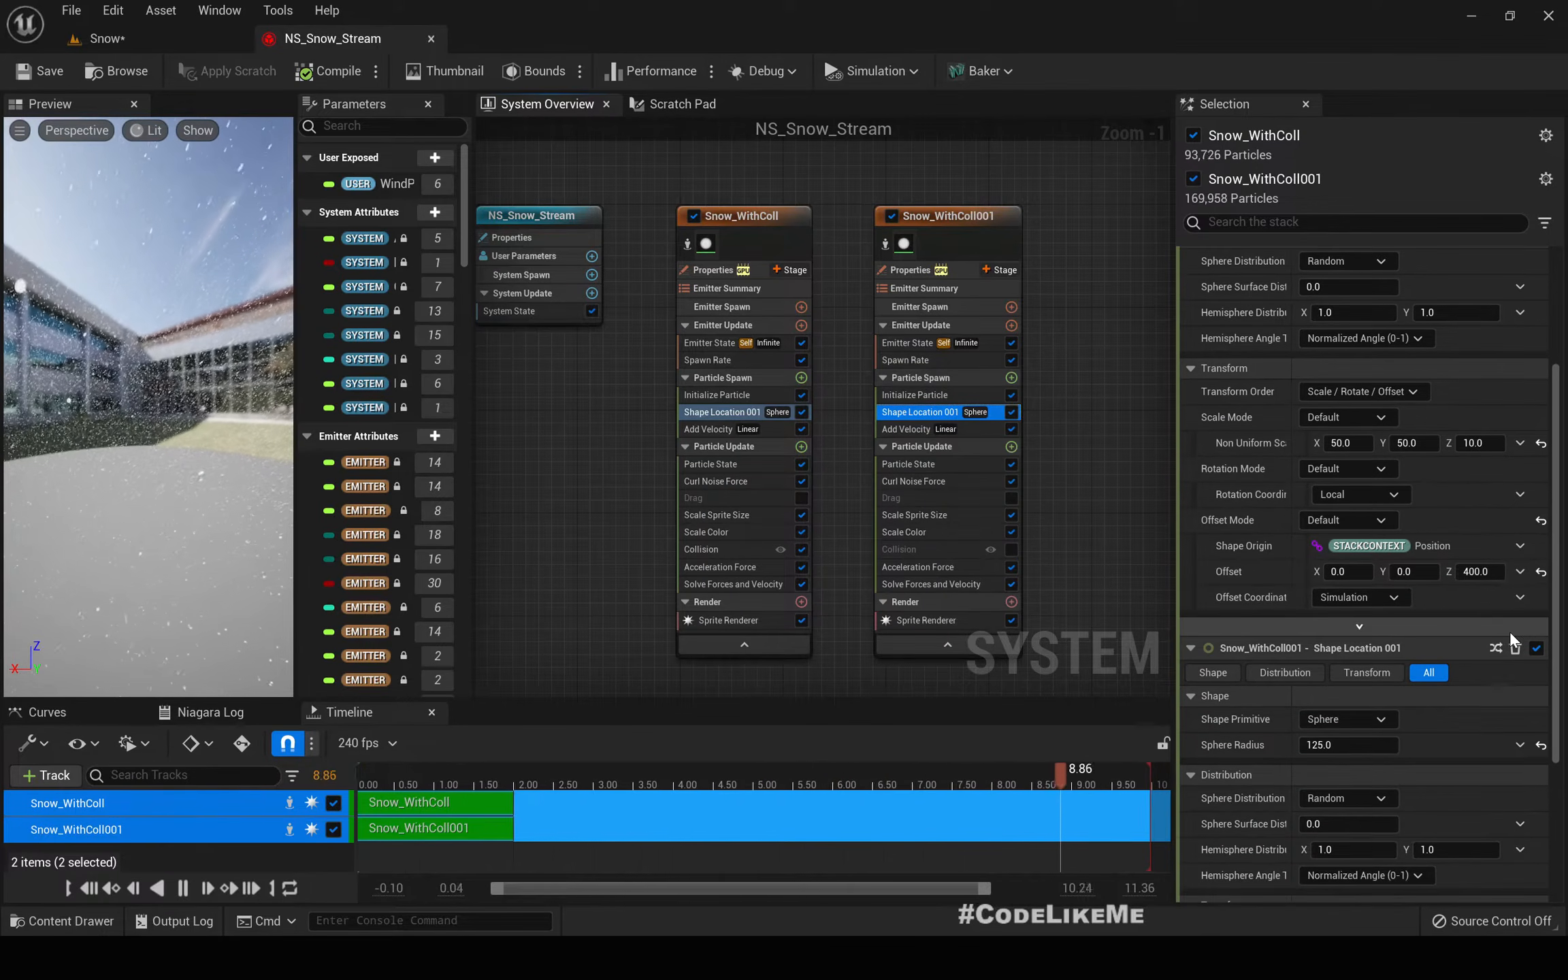
scroll(1509, 629, down, 8)
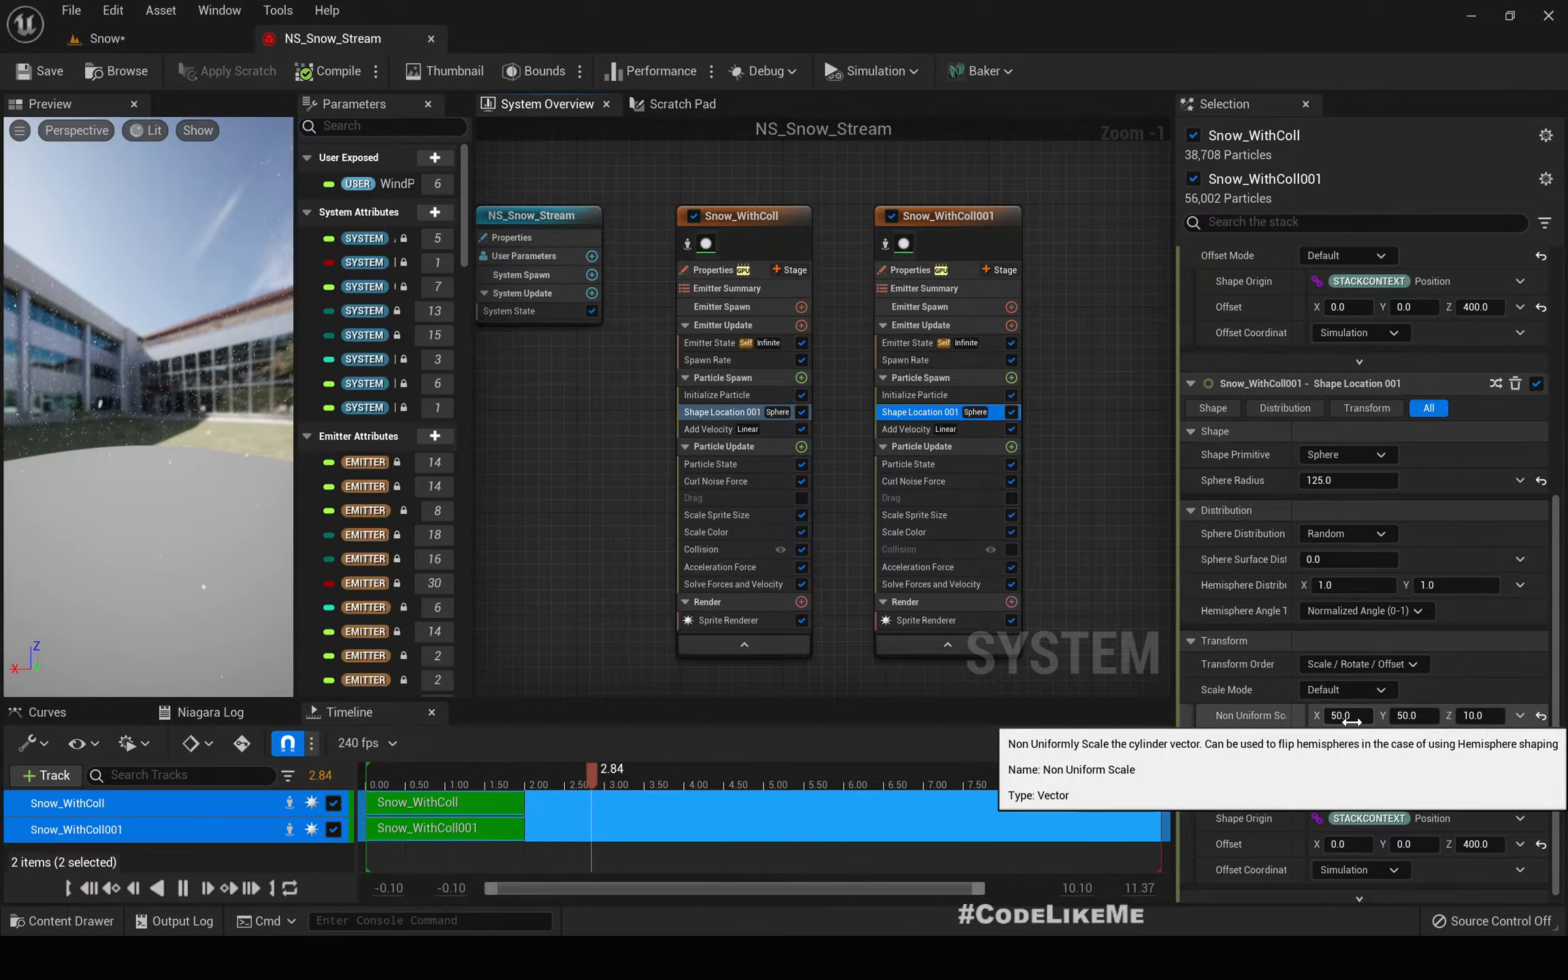
click(1351, 720)
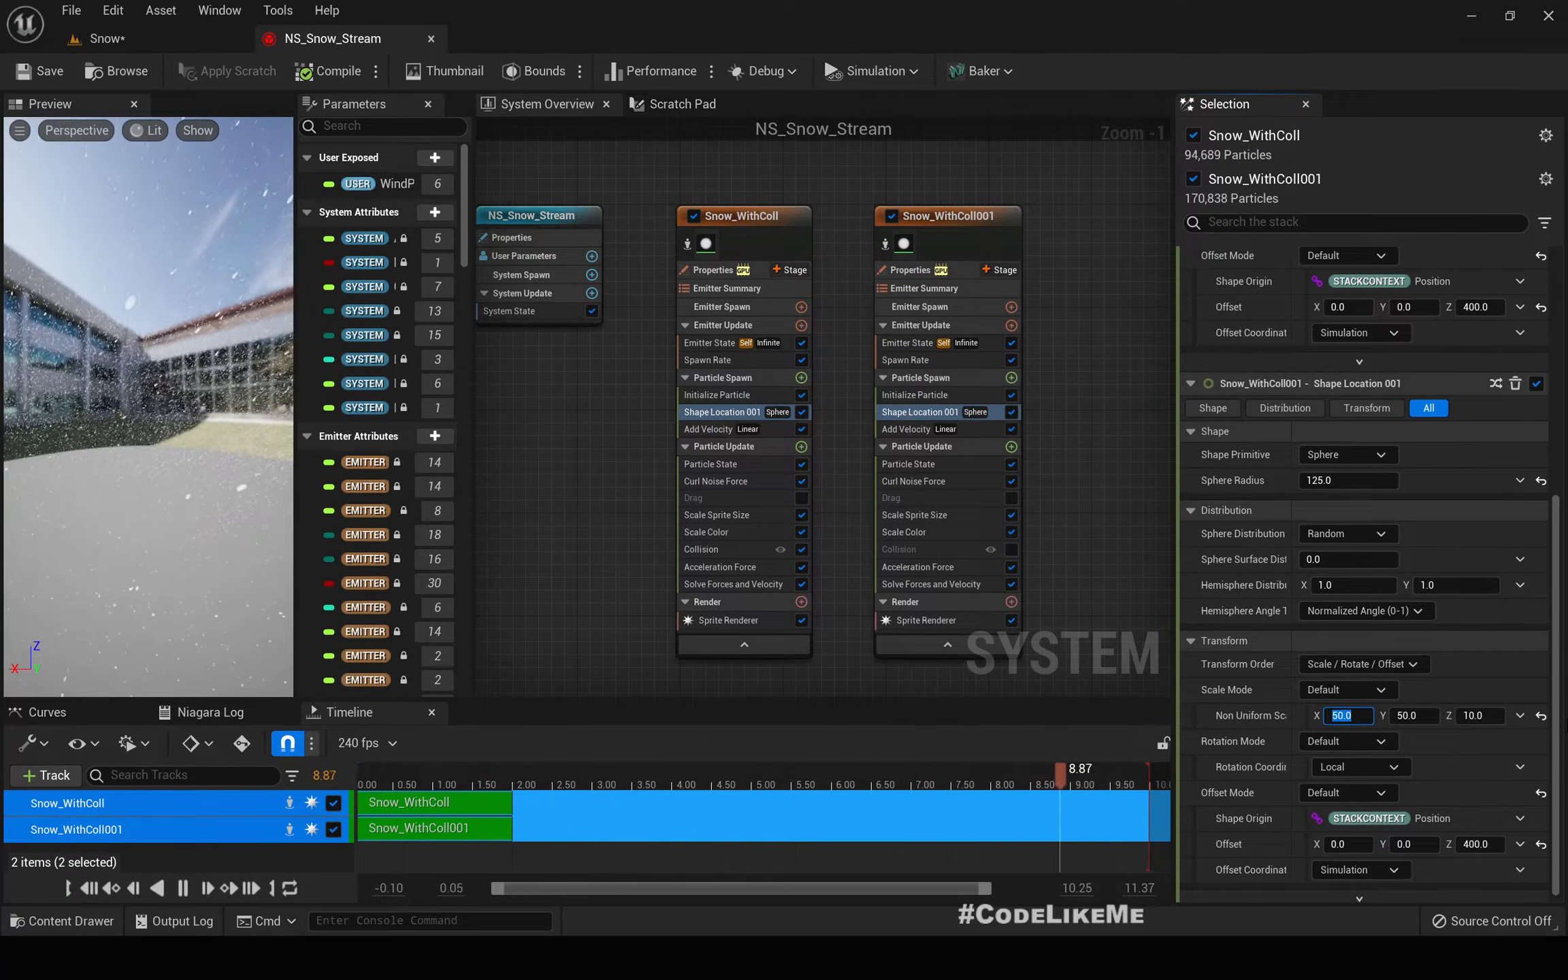
text(5)
key(Tab)
text(5)
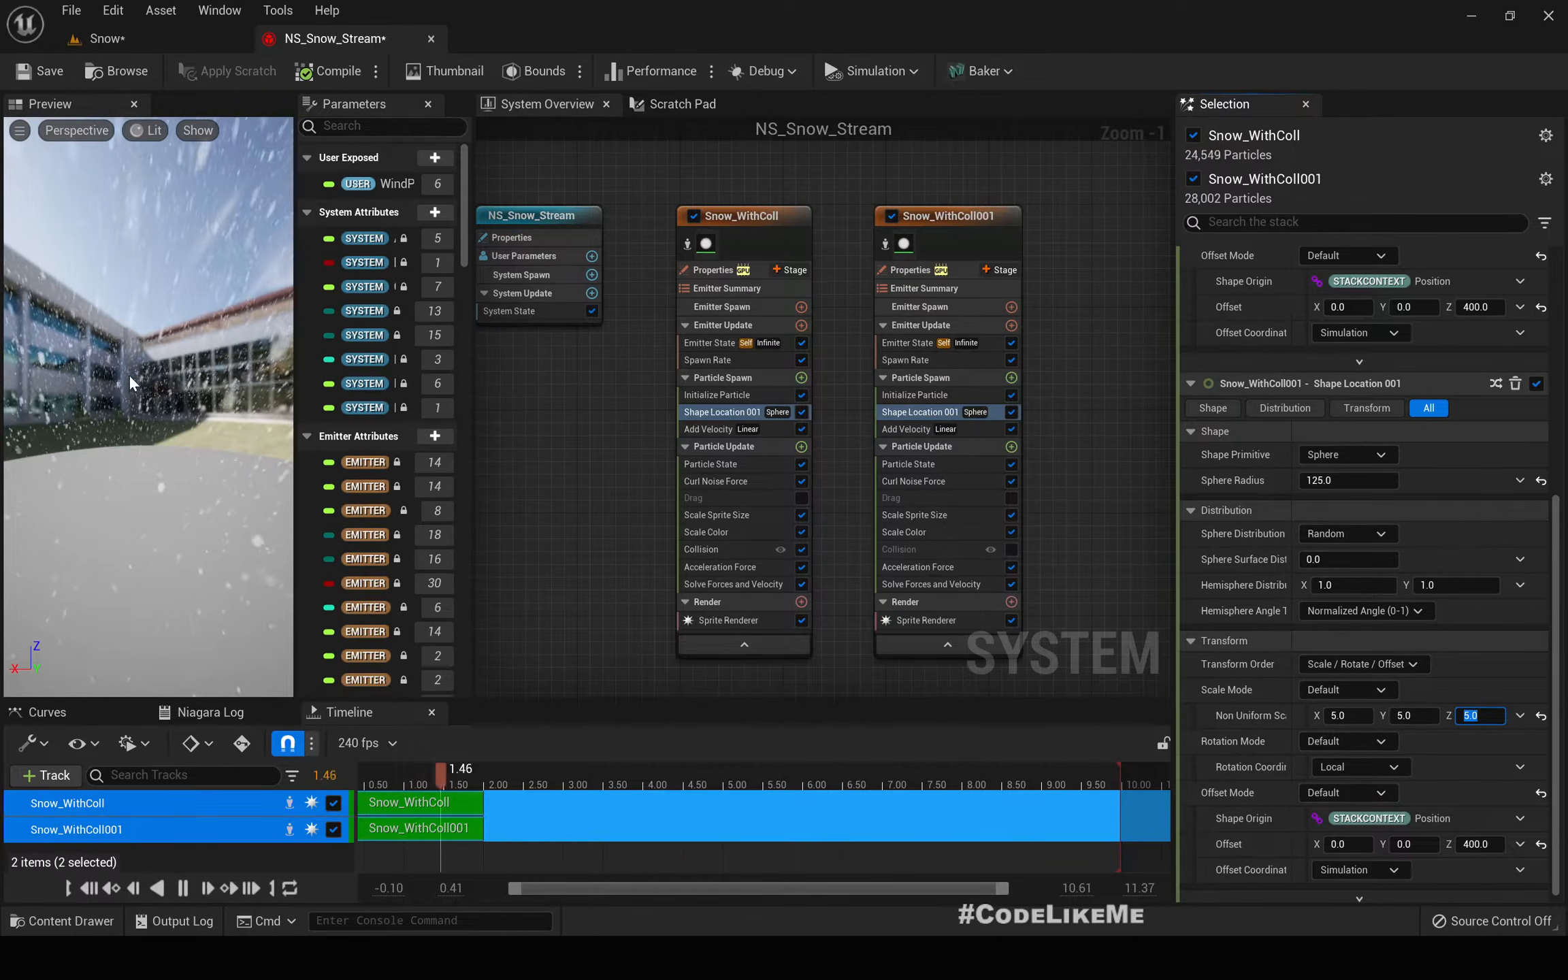
- Place an NS_Snow_Stream instance on the corridor floor between the walls, at about -40, -110, 0
click(121, 33)
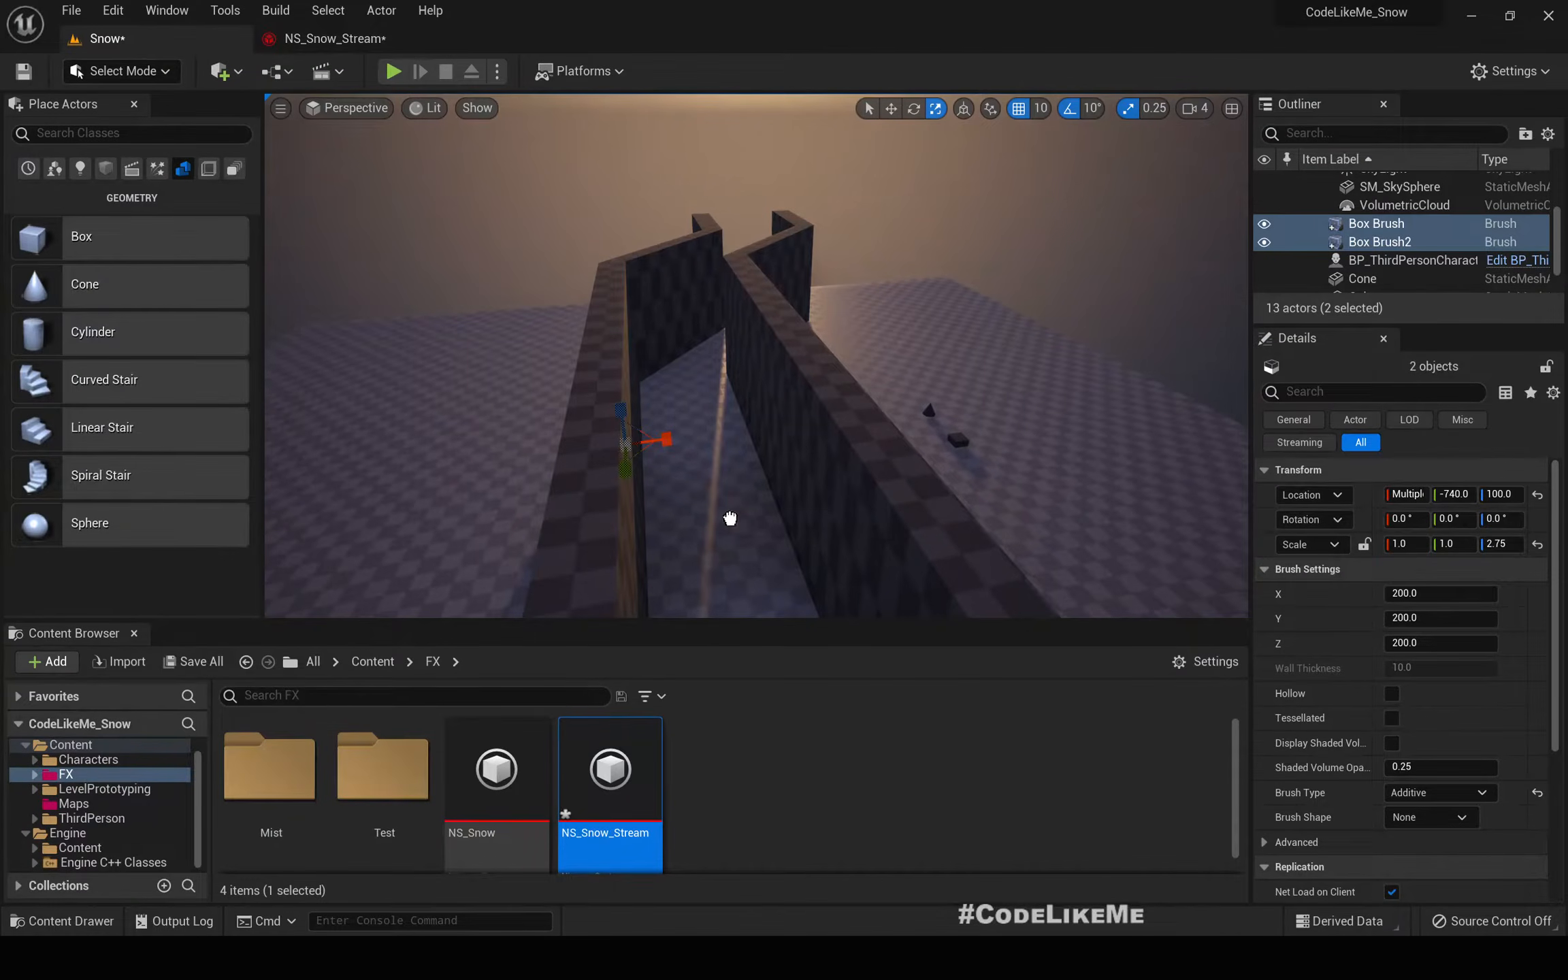
drag(730, 518, 705, 512)
right_drag(777, 518, 773, 415)
key(w)
key(e)
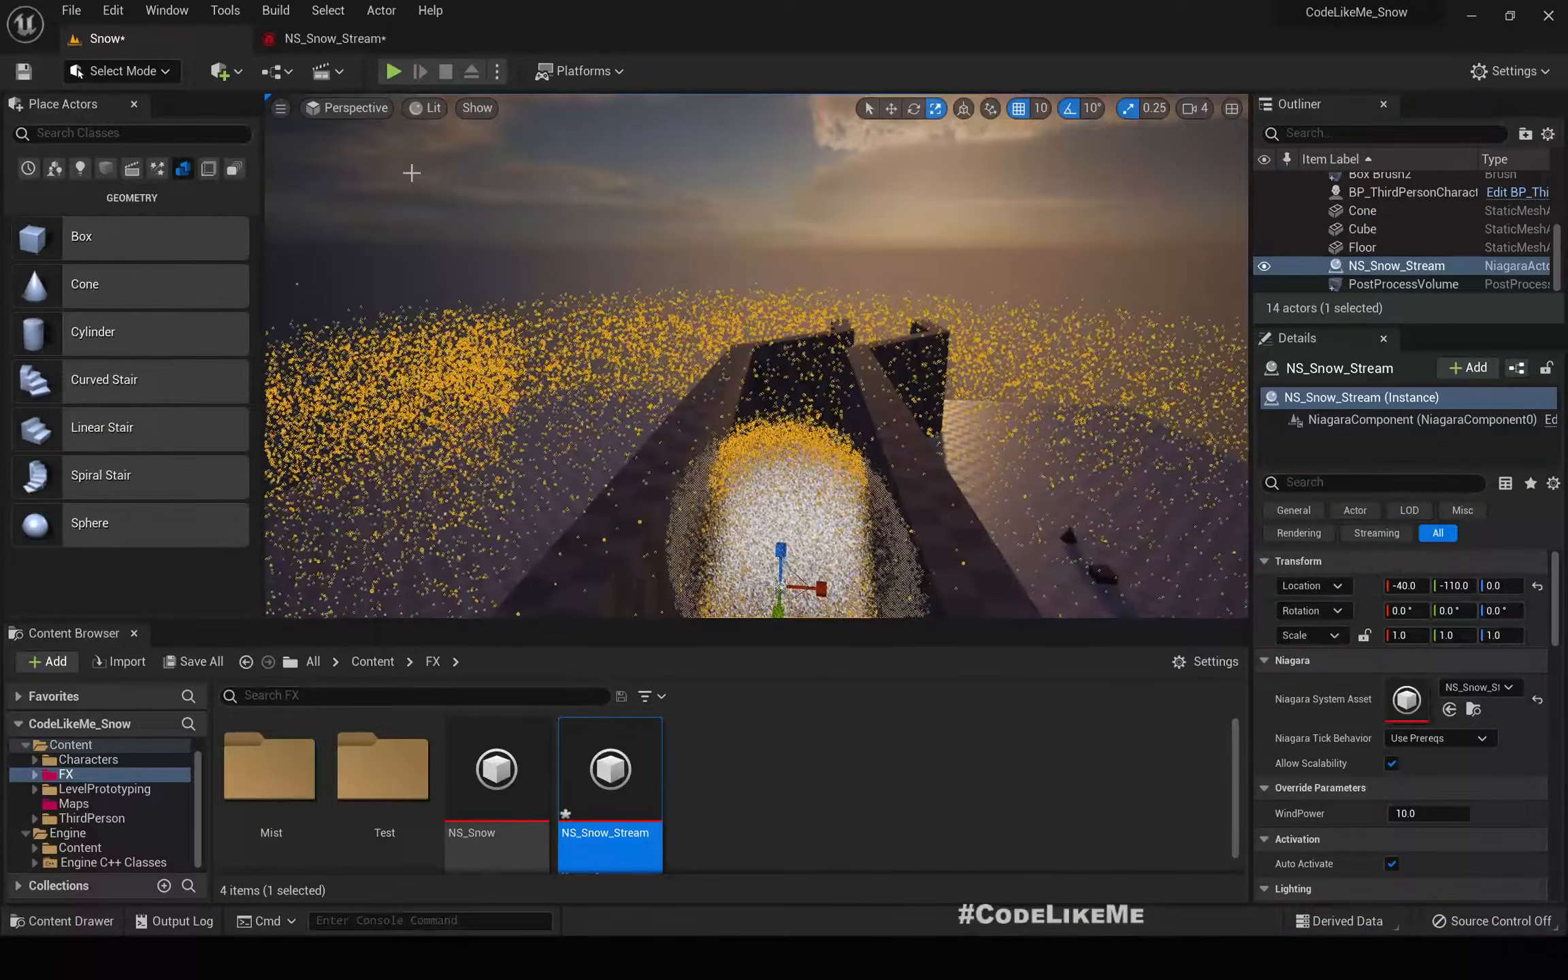
- Disable the Snow_WithColl001 emitter in NS_Snow_Stream and show the Shape Location settings of Snow_WithColl
click(326, 36)
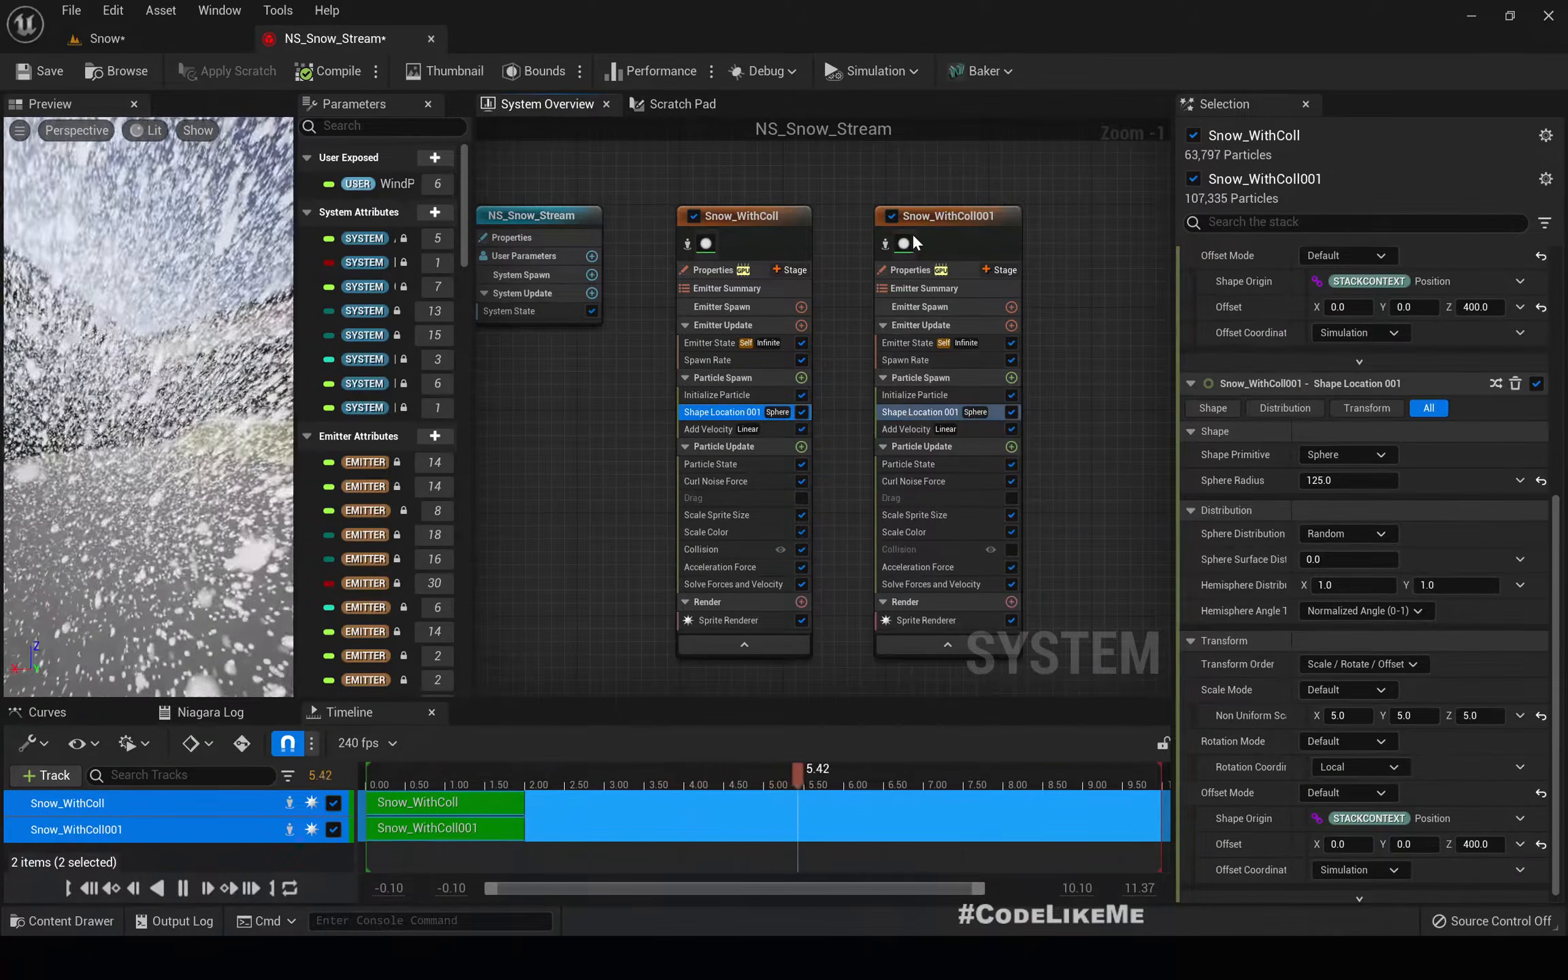
click(891, 215)
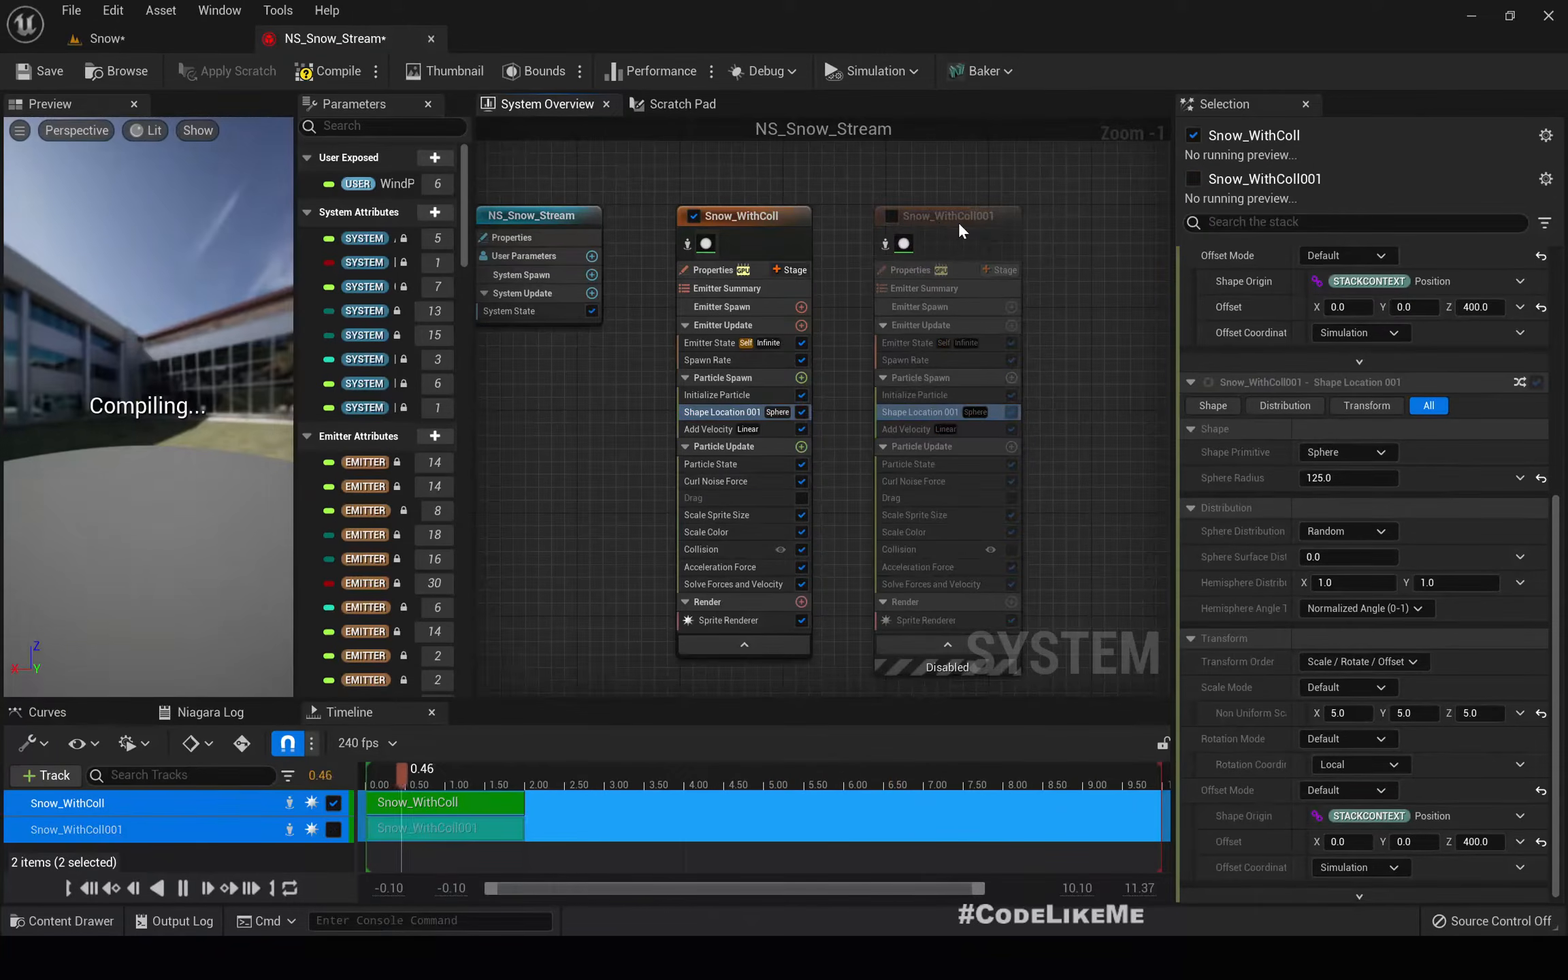
click(952, 226)
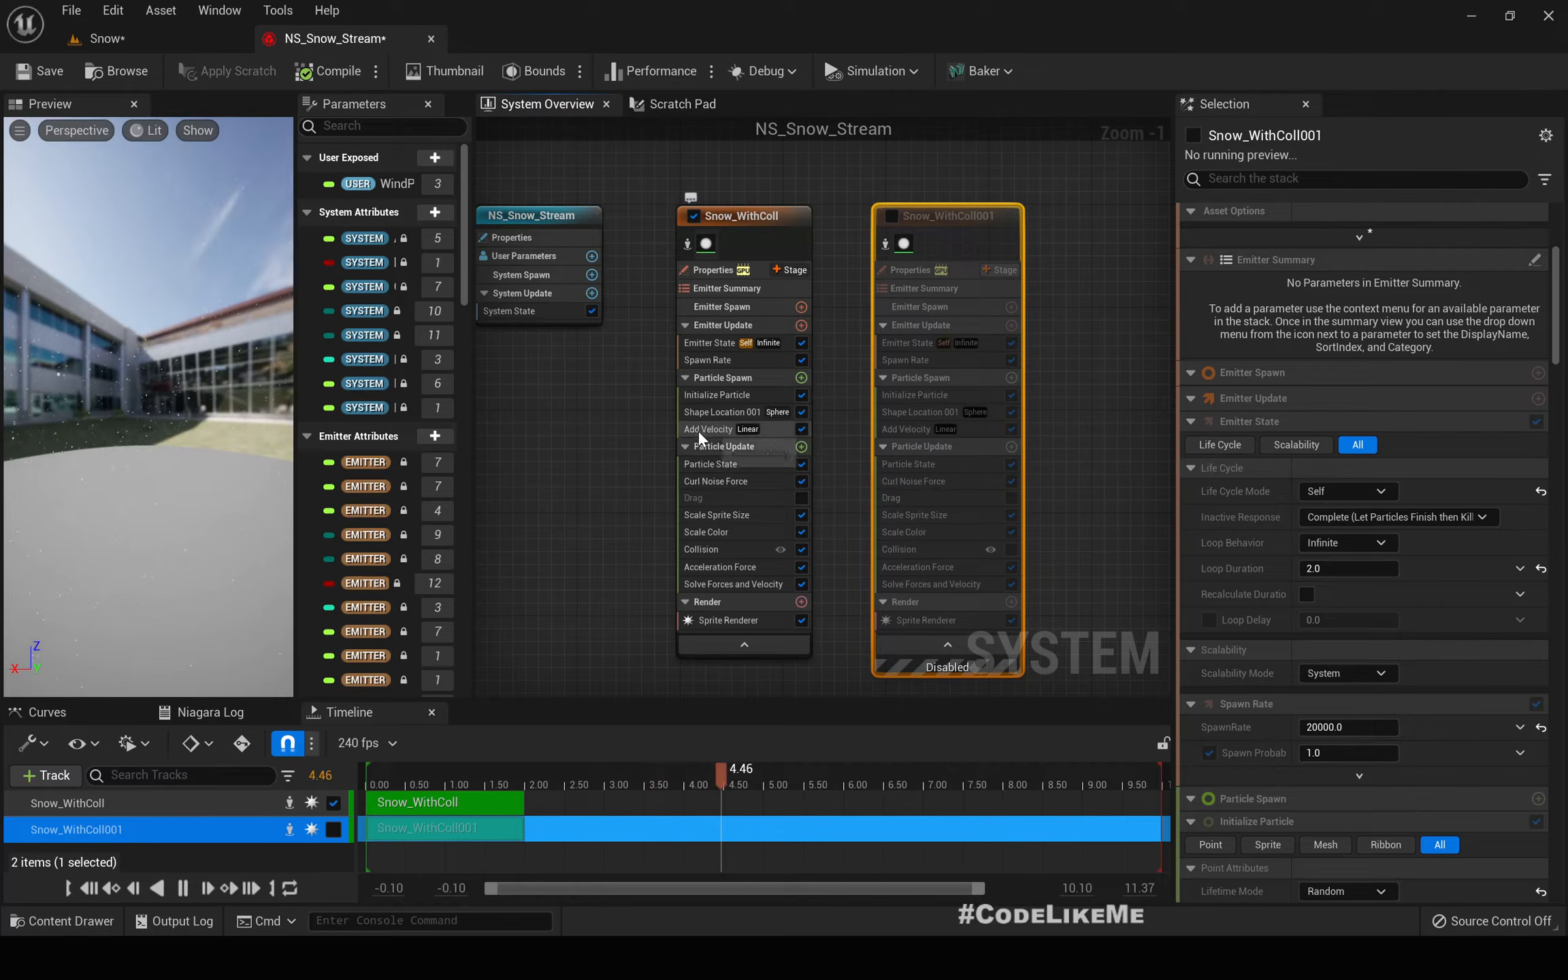
click(708, 413)
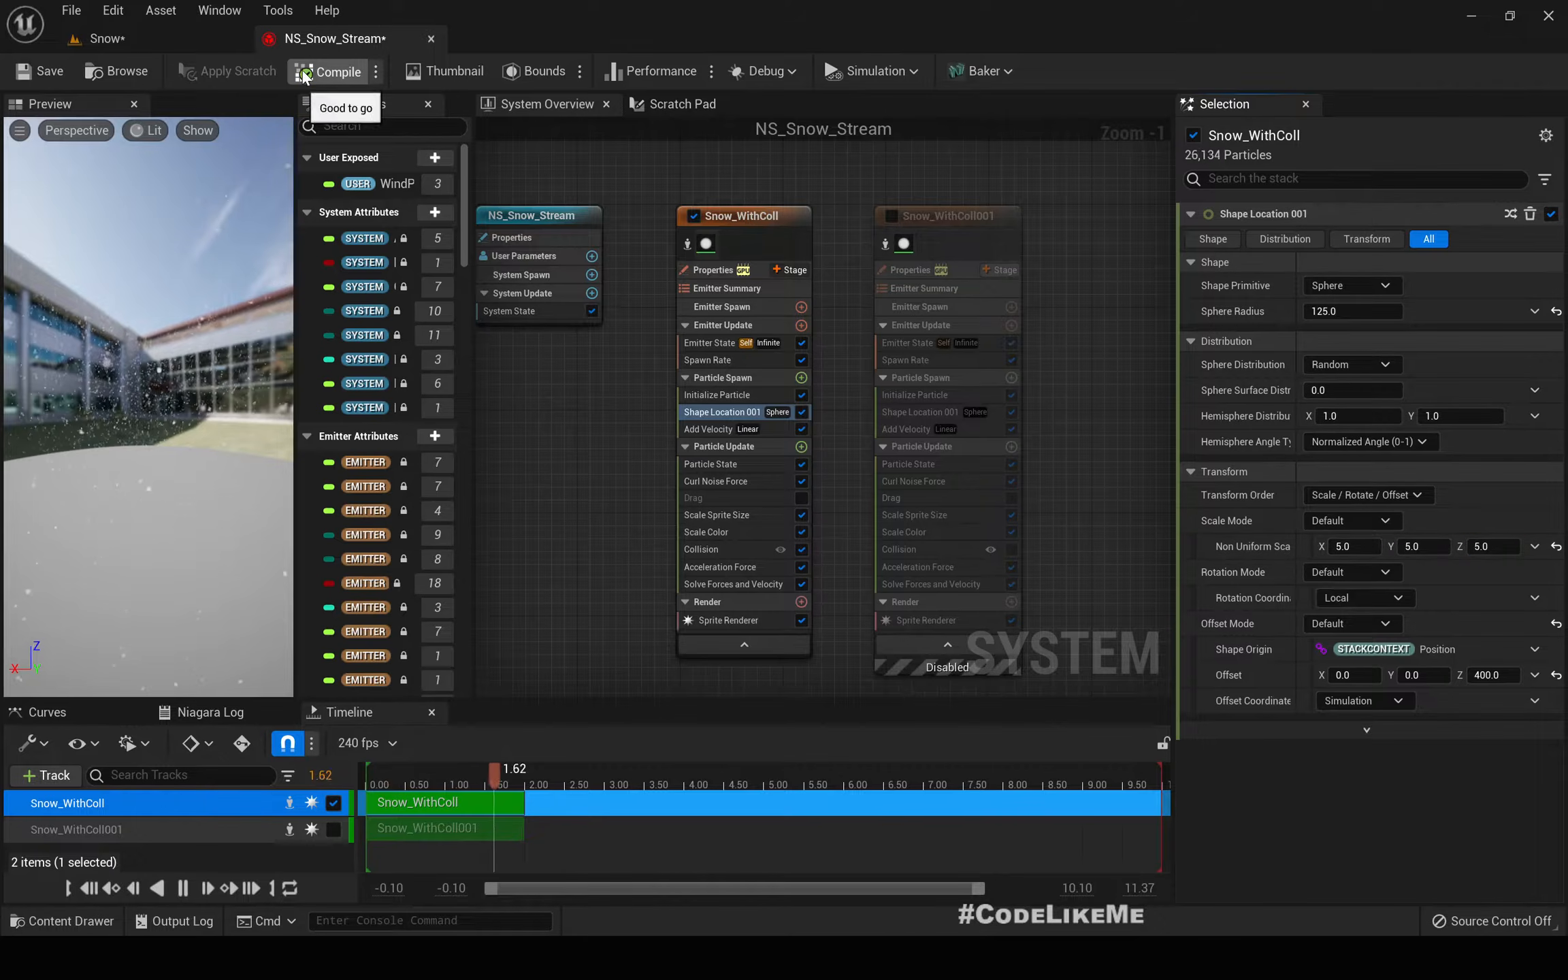
- Examine the snow stream in the level up close and from above to judge its spread between the walls
click(173, 40)
right_drag(745, 299, 982, 326)
key(w)
key(s)
key(g)
key(w)
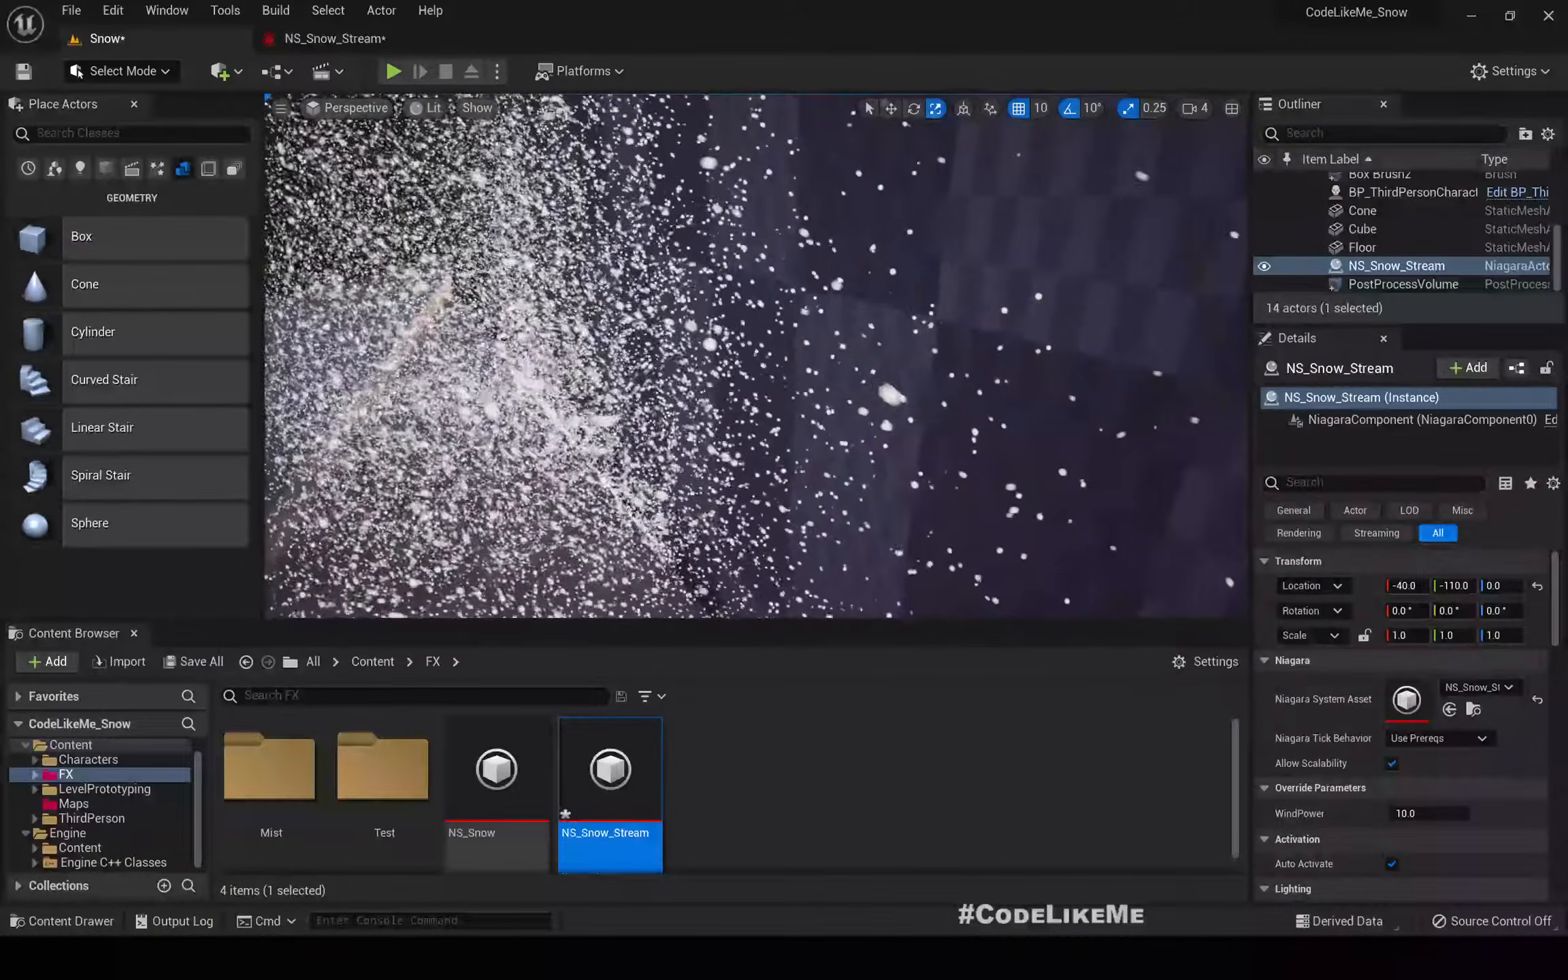
key(f)
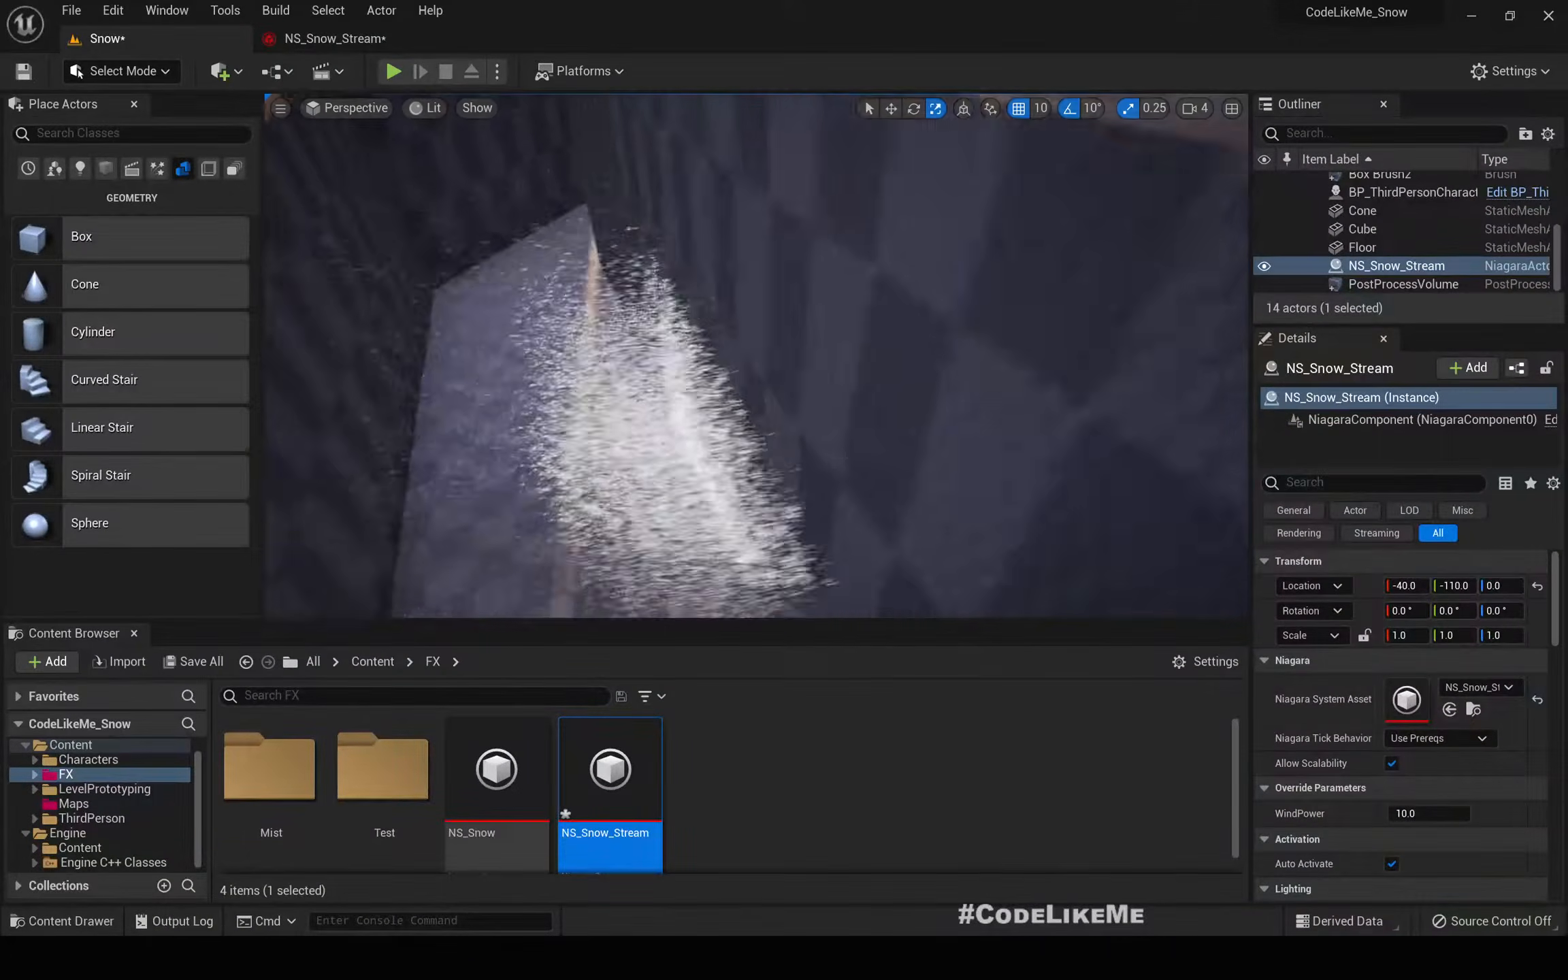
mouse_move(756, 355)
right_down()
mouse_move(756, 422)
mouse_move(762, 334)
mouse_move(755, 388)
right_up()
mouse_move(740, 281)
right_down()
mouse_move(740, 300)
mouse_move(740, 281)
right_up()
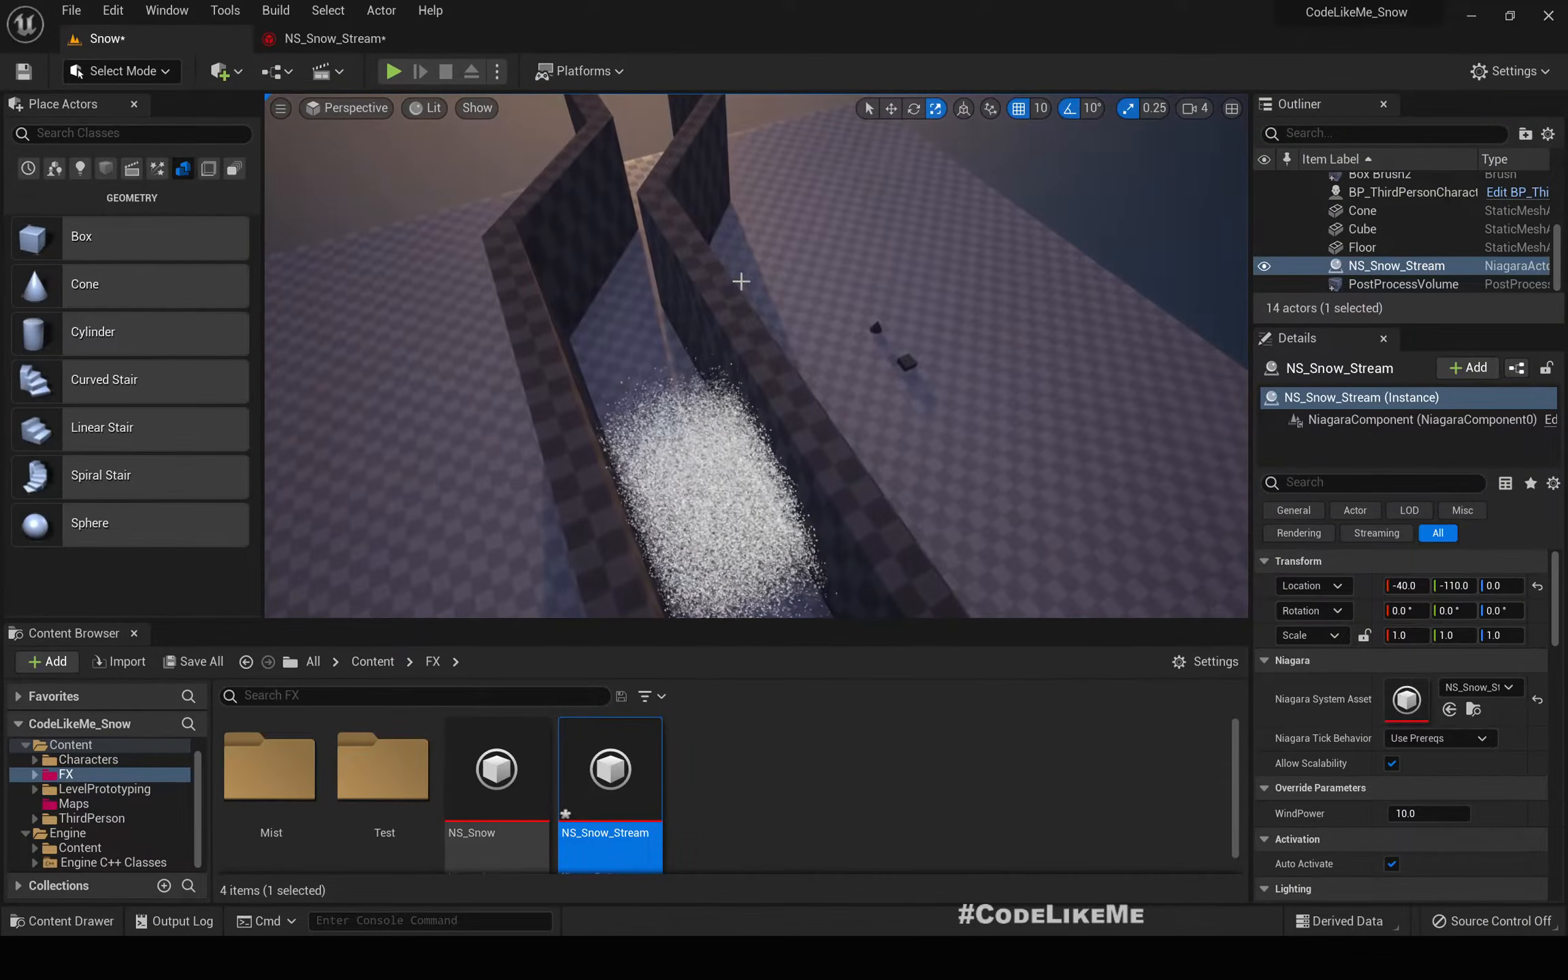
click(336, 39)
click(180, 41)
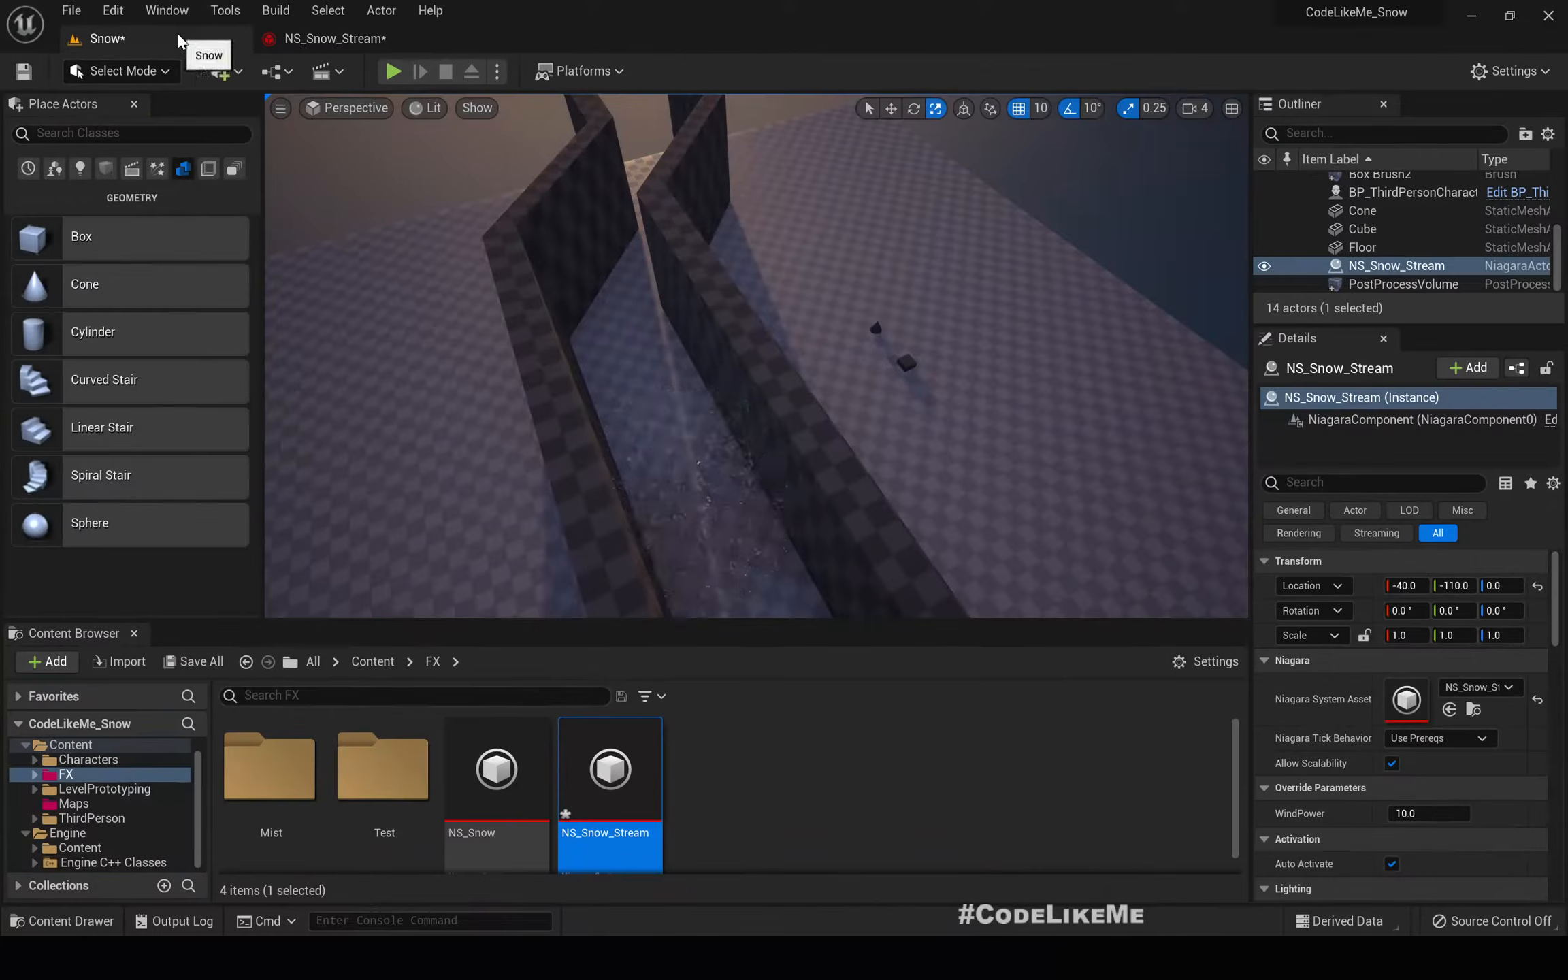
- Delete the NS_Snow_Stream instance from the level and create an Actor Blueprint named BP_SnowStream in the FX folder
right_drag(717, 472, 732, 483)
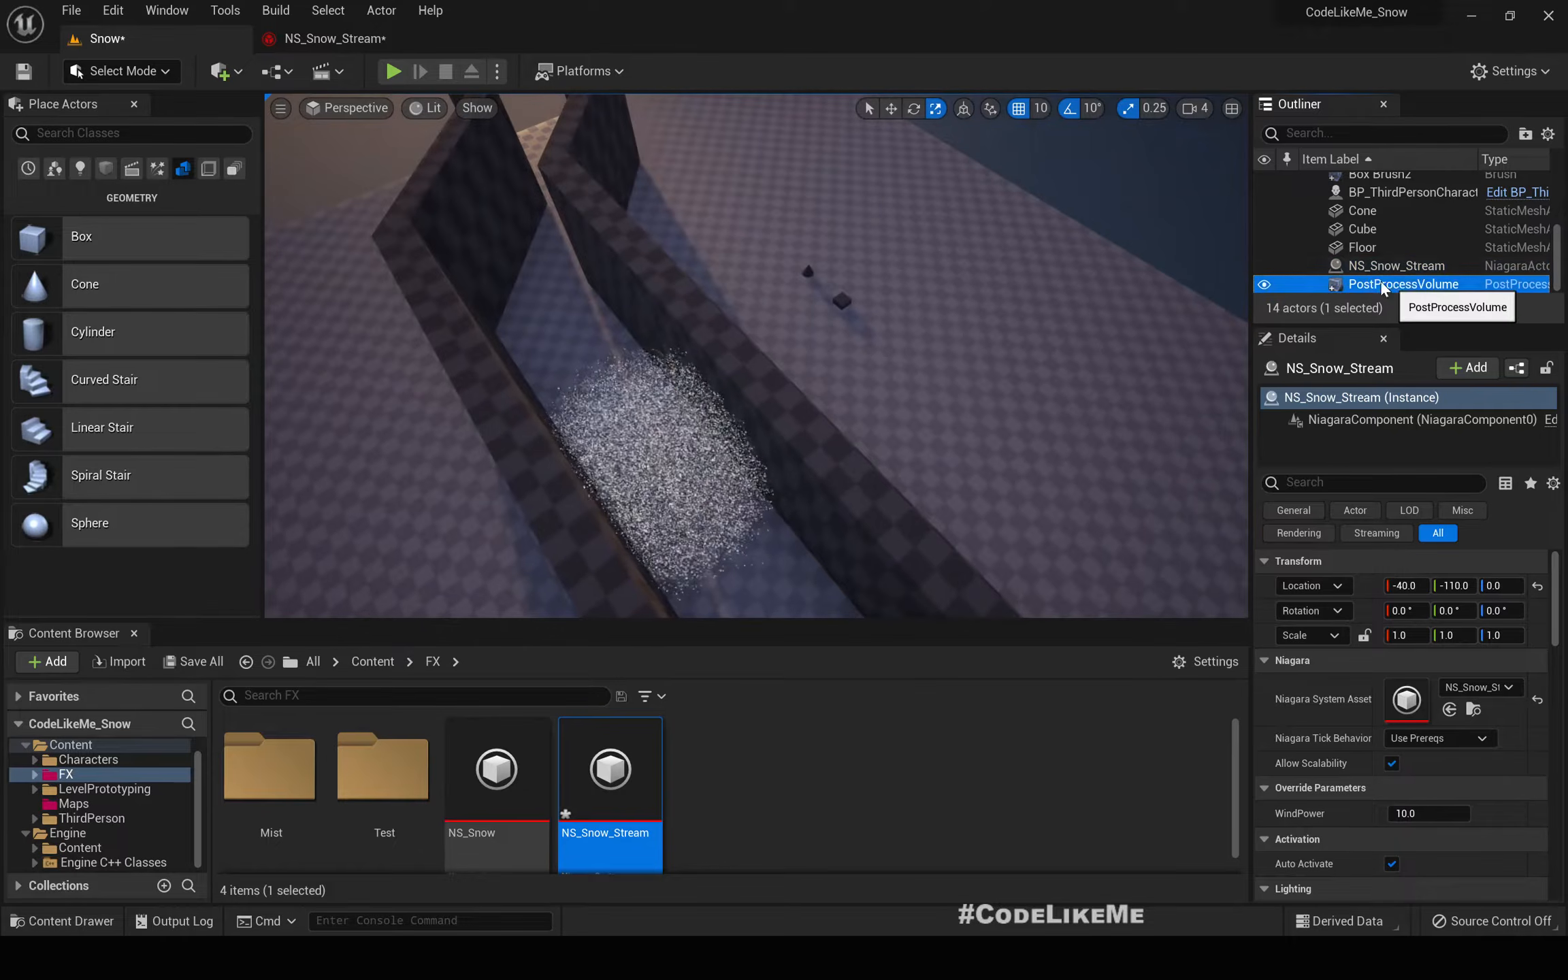
click(1369, 268)
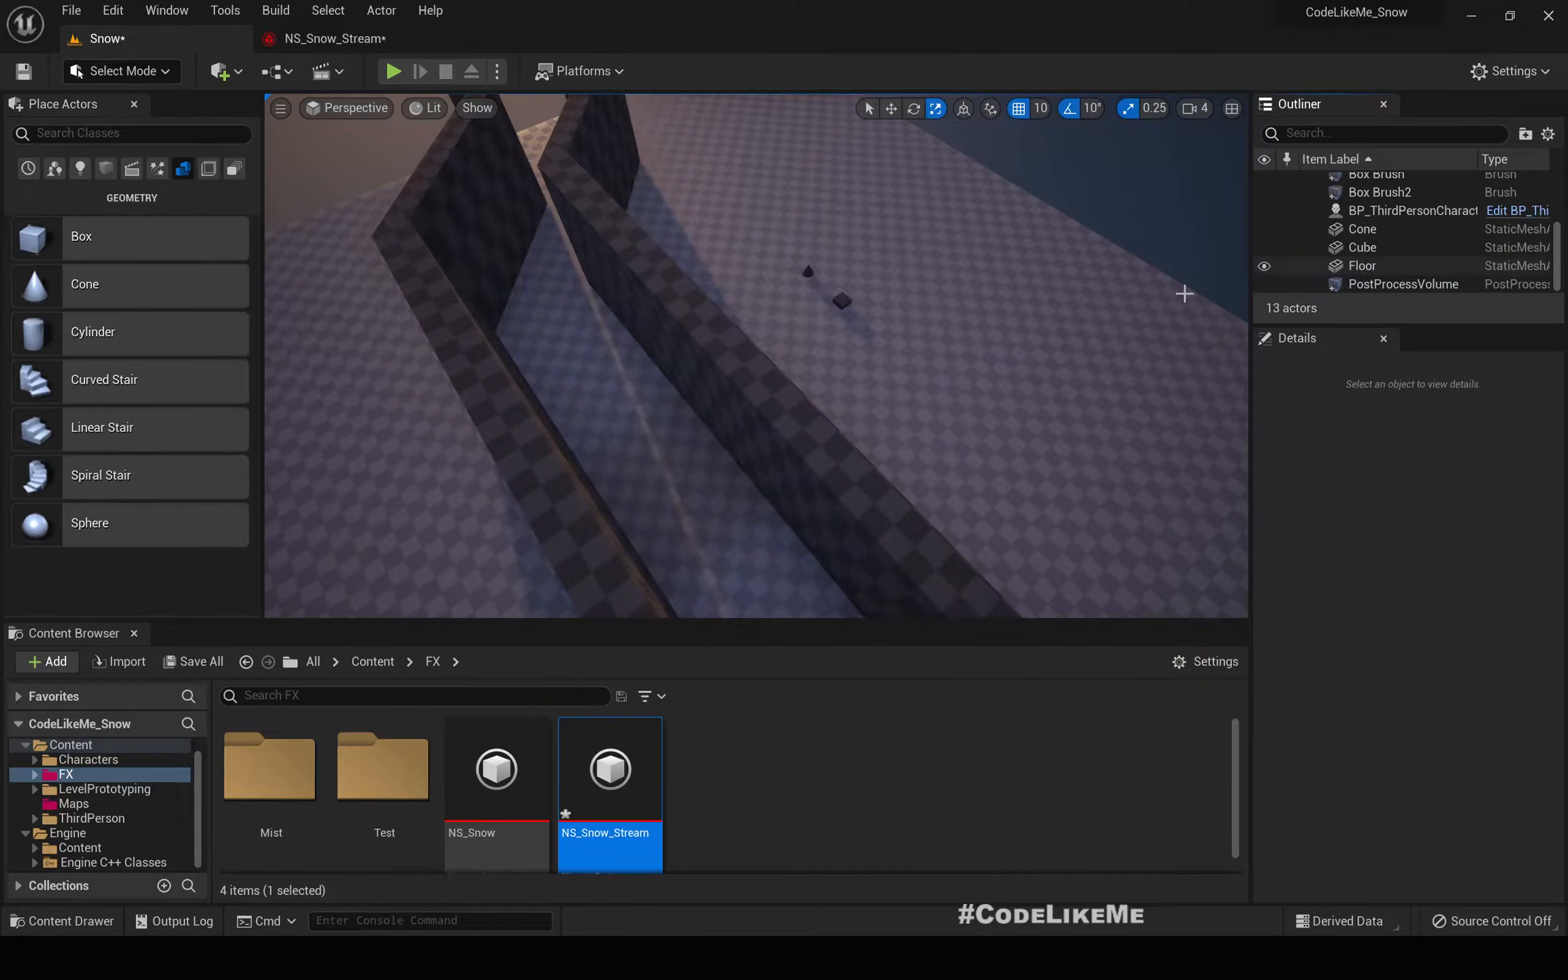
right_click(853, 764)
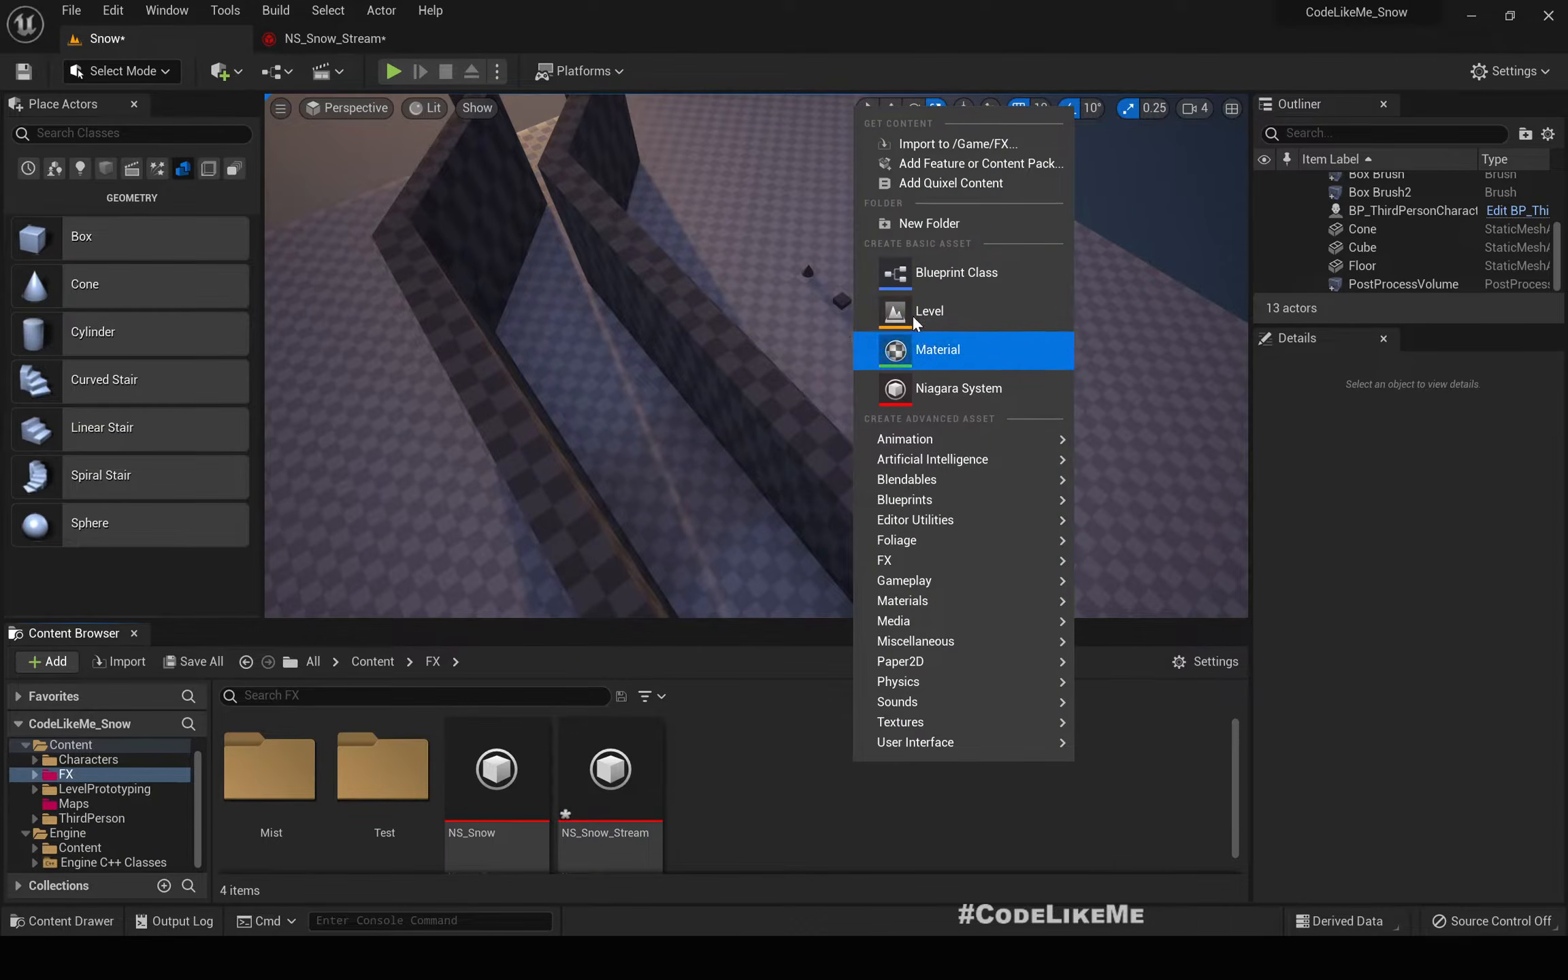
click(939, 275)
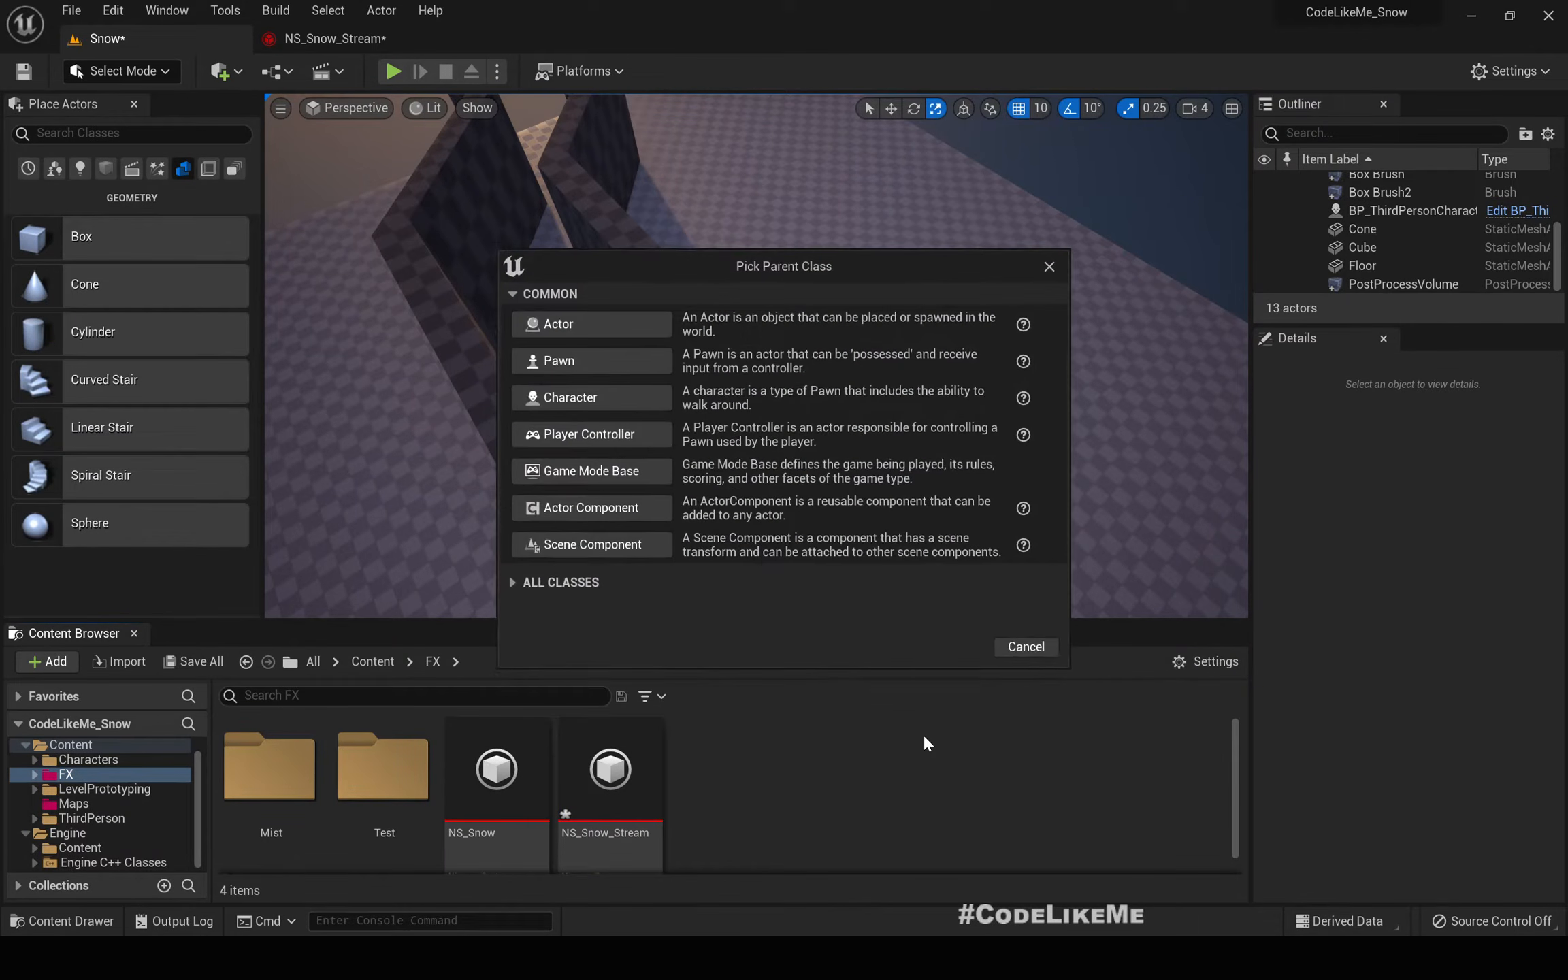
click(535, 326)
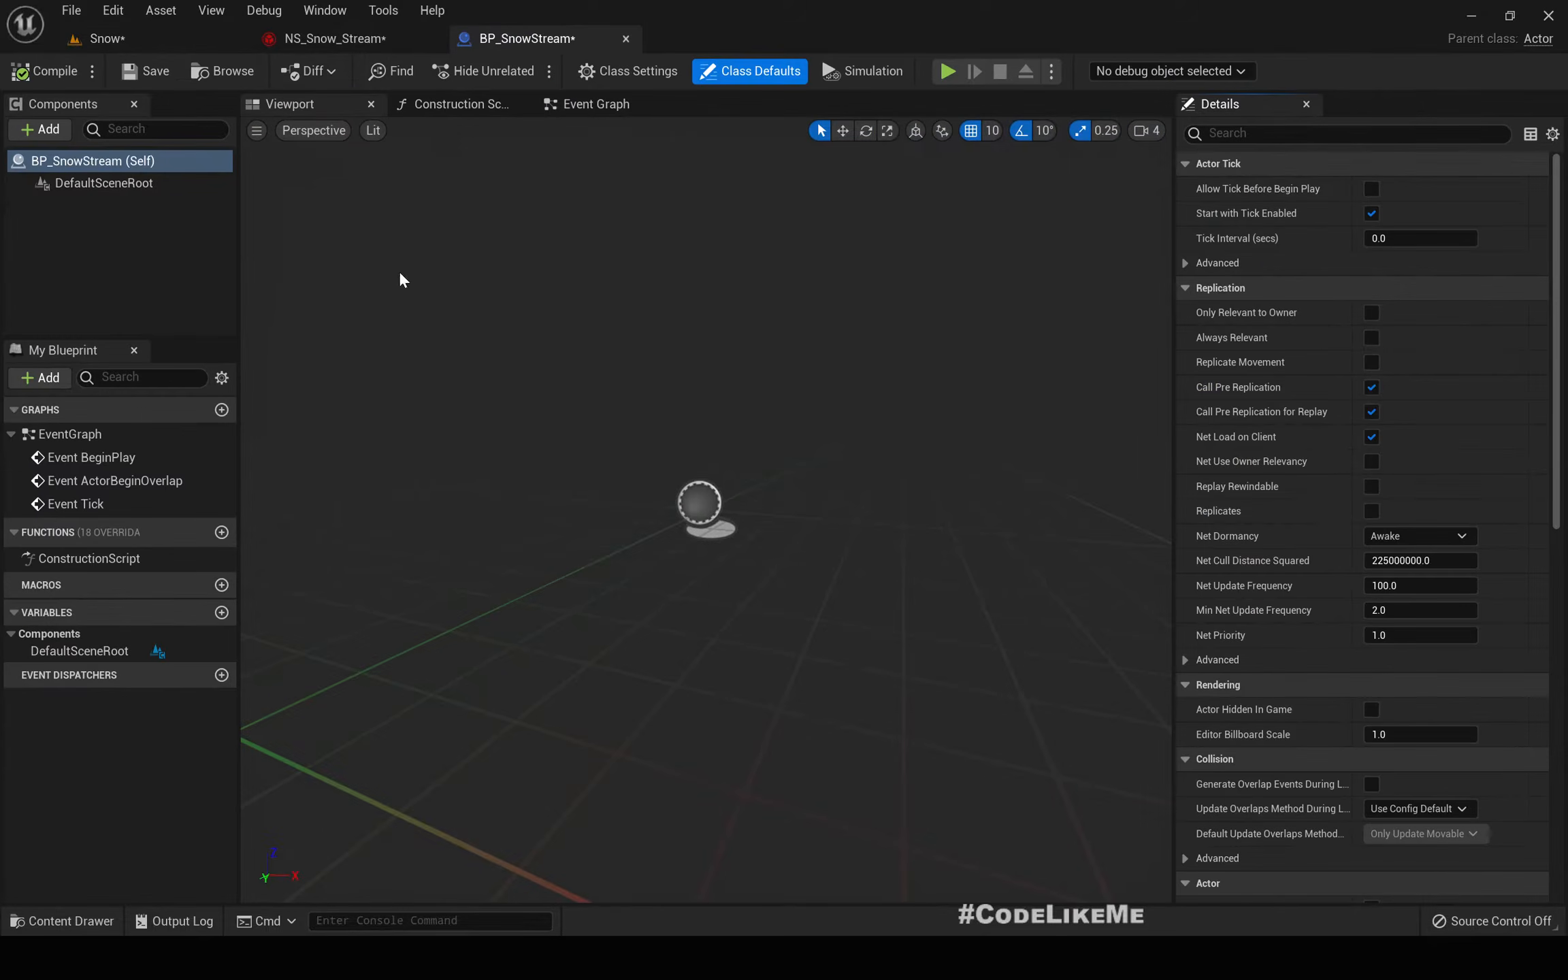
- Add the NS_Snow_Stream system as a component of BP_SnowStream and compile the blueprint
click(121, 42)
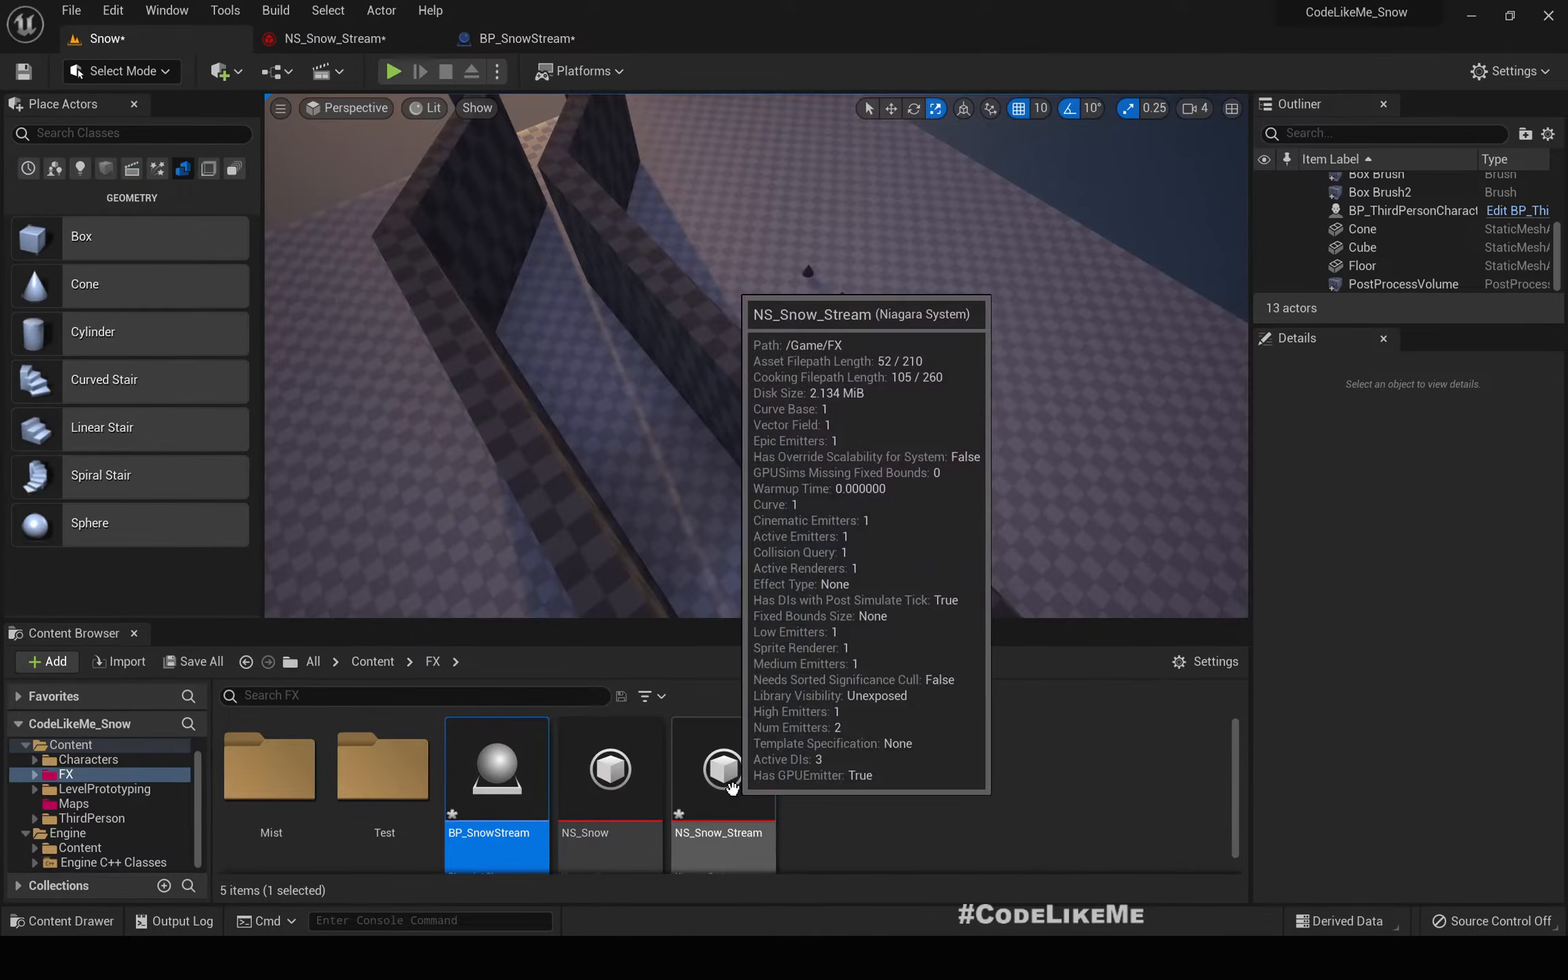
drag(724, 790, 112, 214)
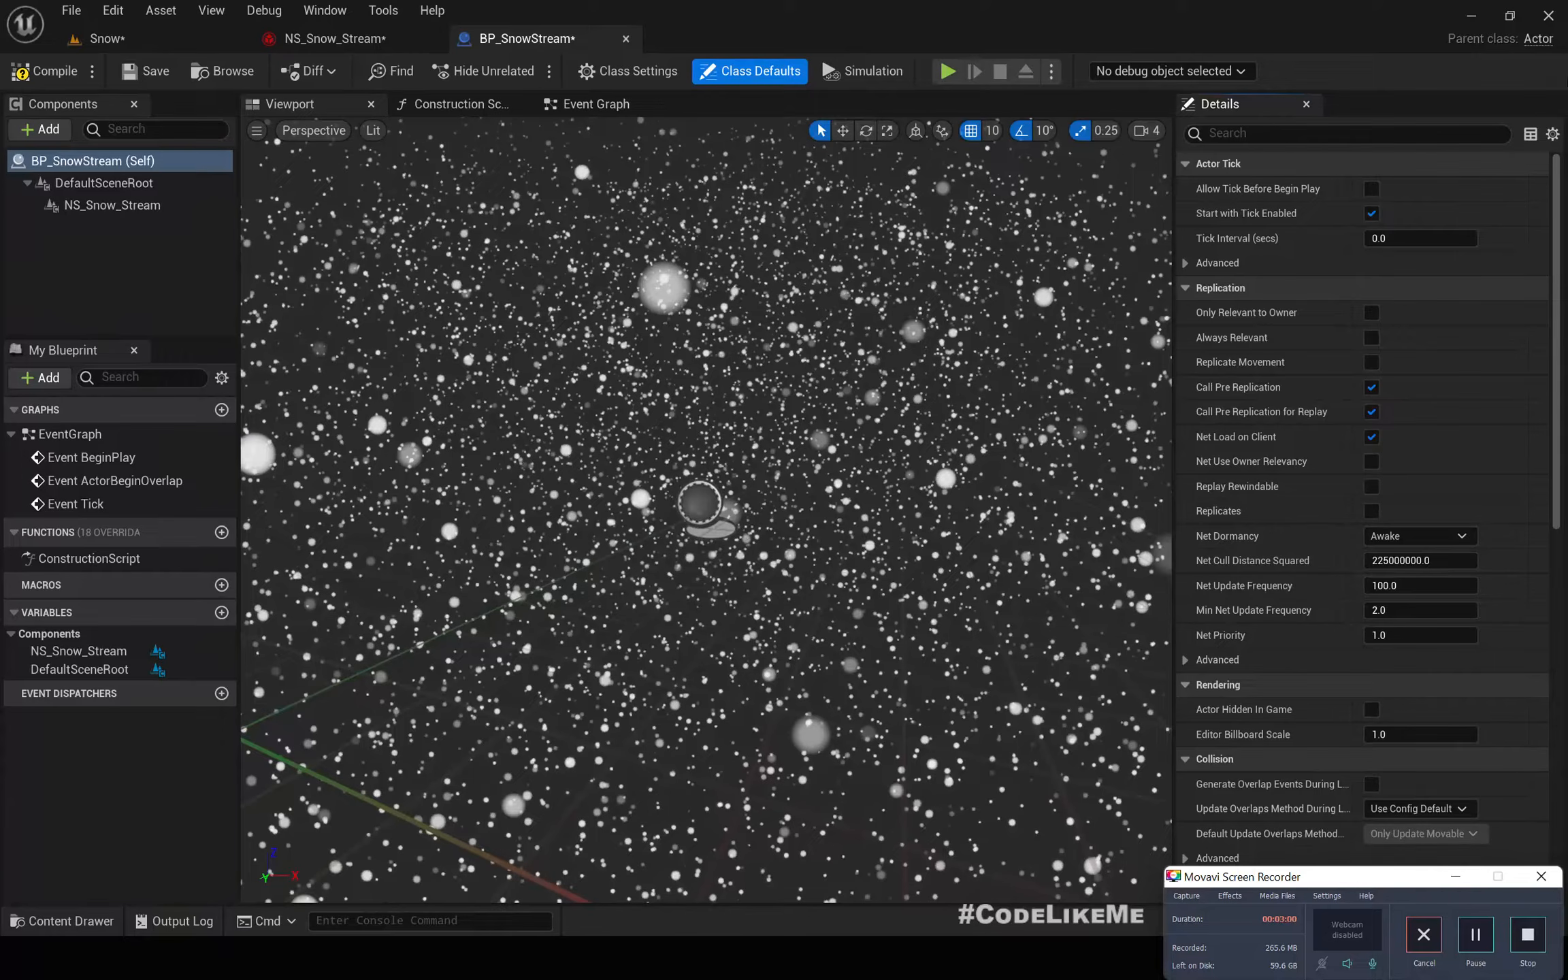
click(1455, 878)
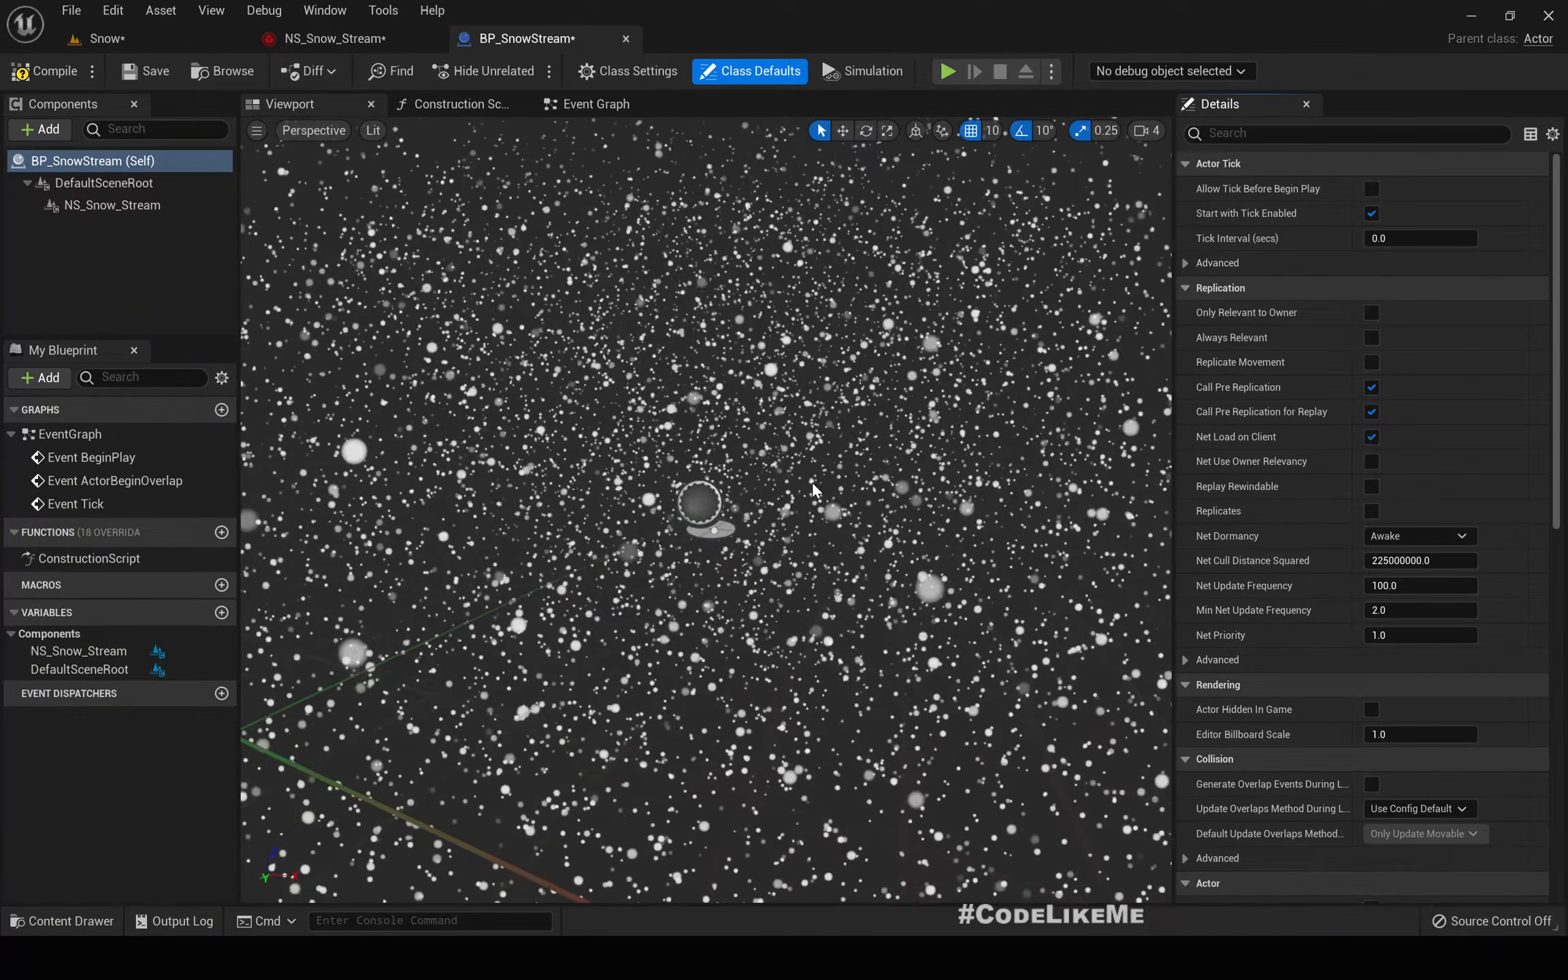
mouse_move(705, 509)
right_down()
mouse_move(705, 578)
mouse_move(782, 640)
mouse_move(740, 525)
right_up()
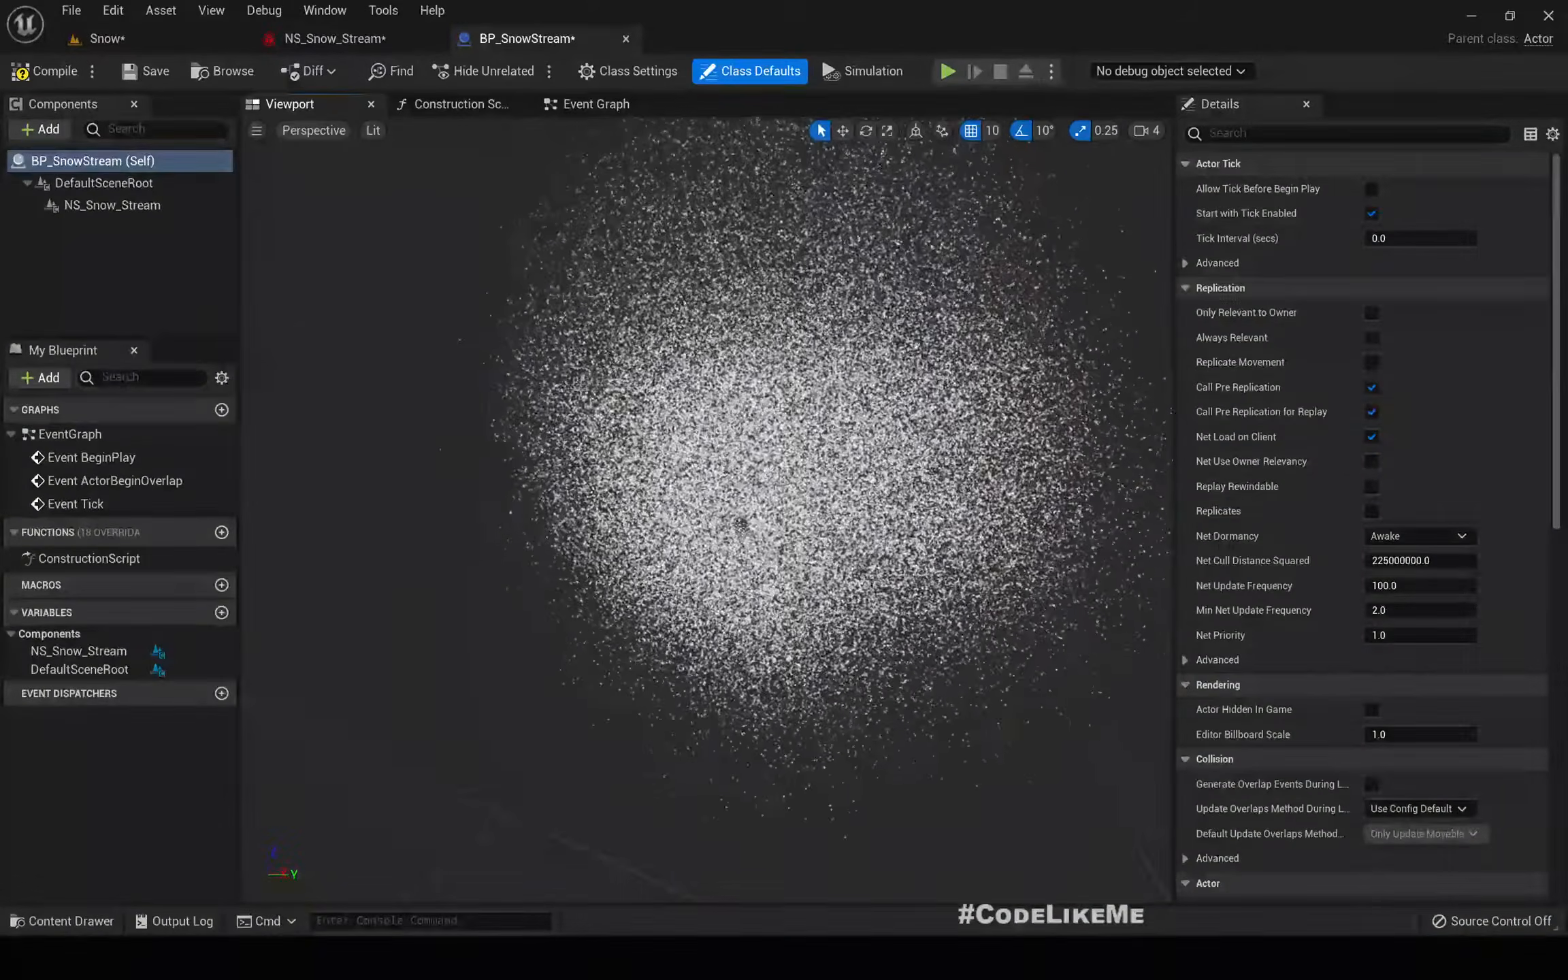
click(42, 70)
- Add a Spline component named Spline under the DefaultSceneRoot of BP_SnowStream
click(57, 131)
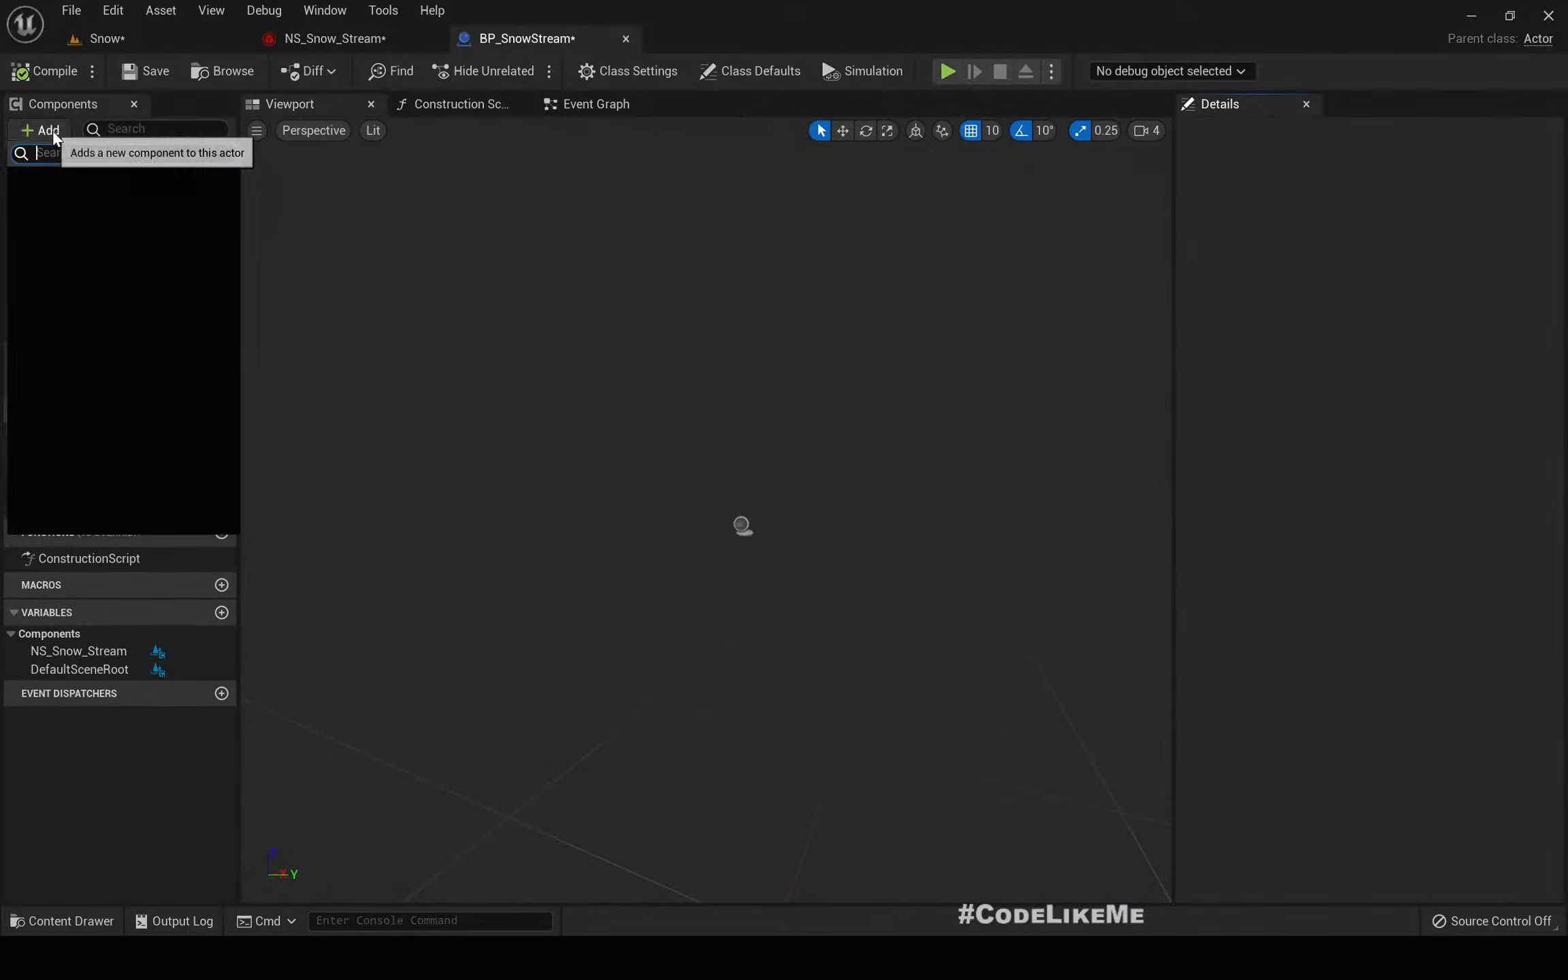
text(spline)
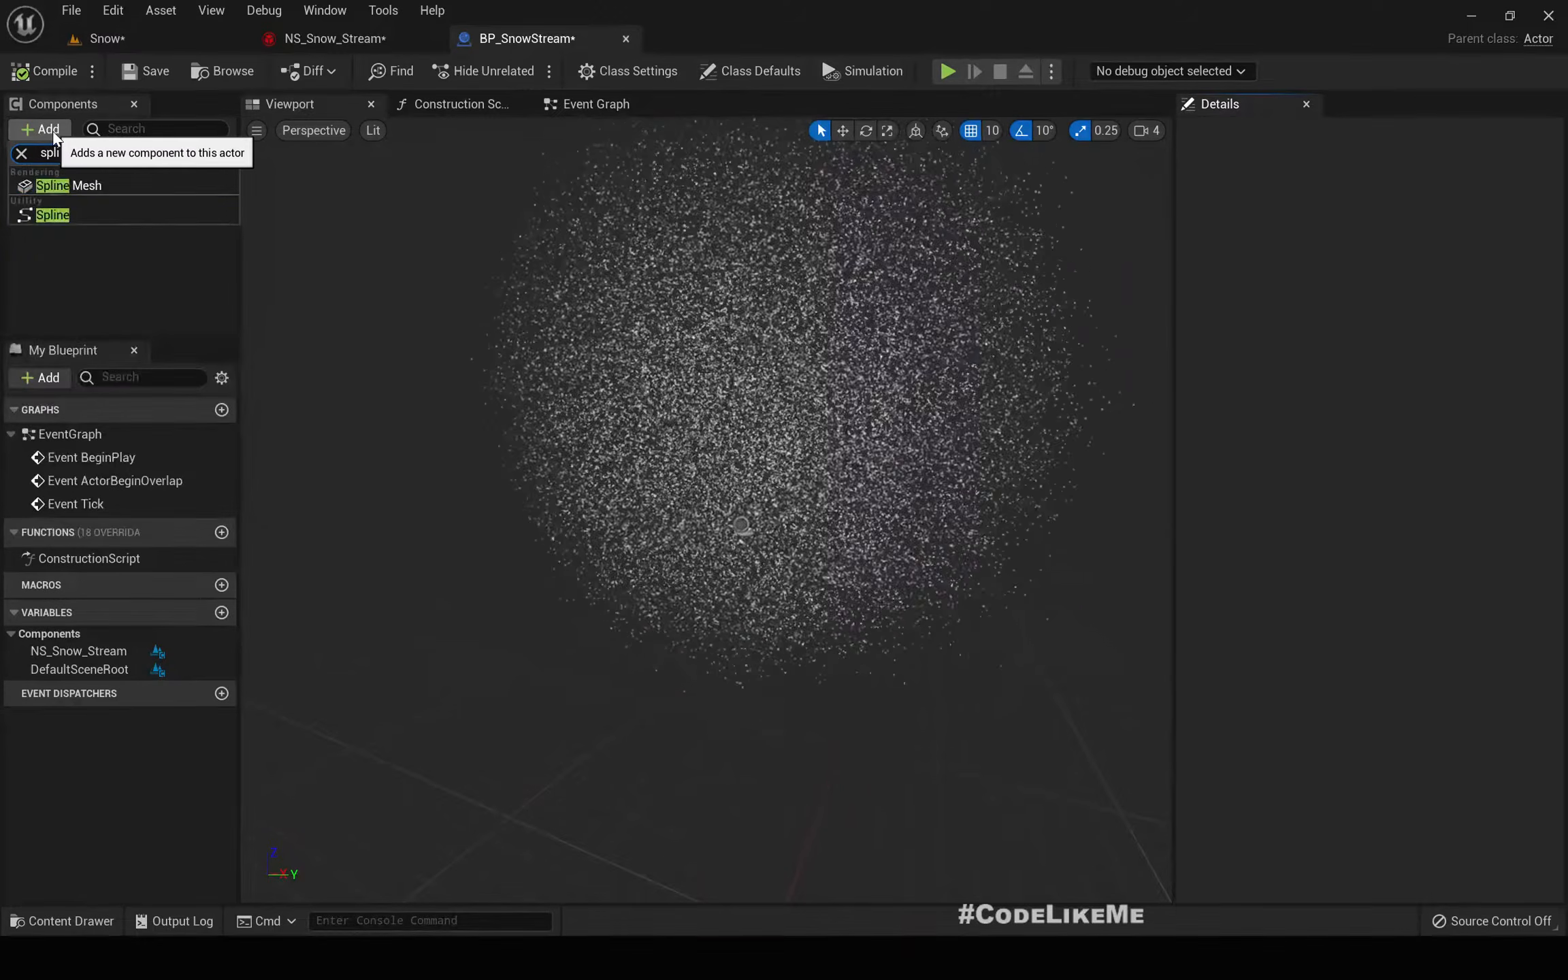
click(72, 215)
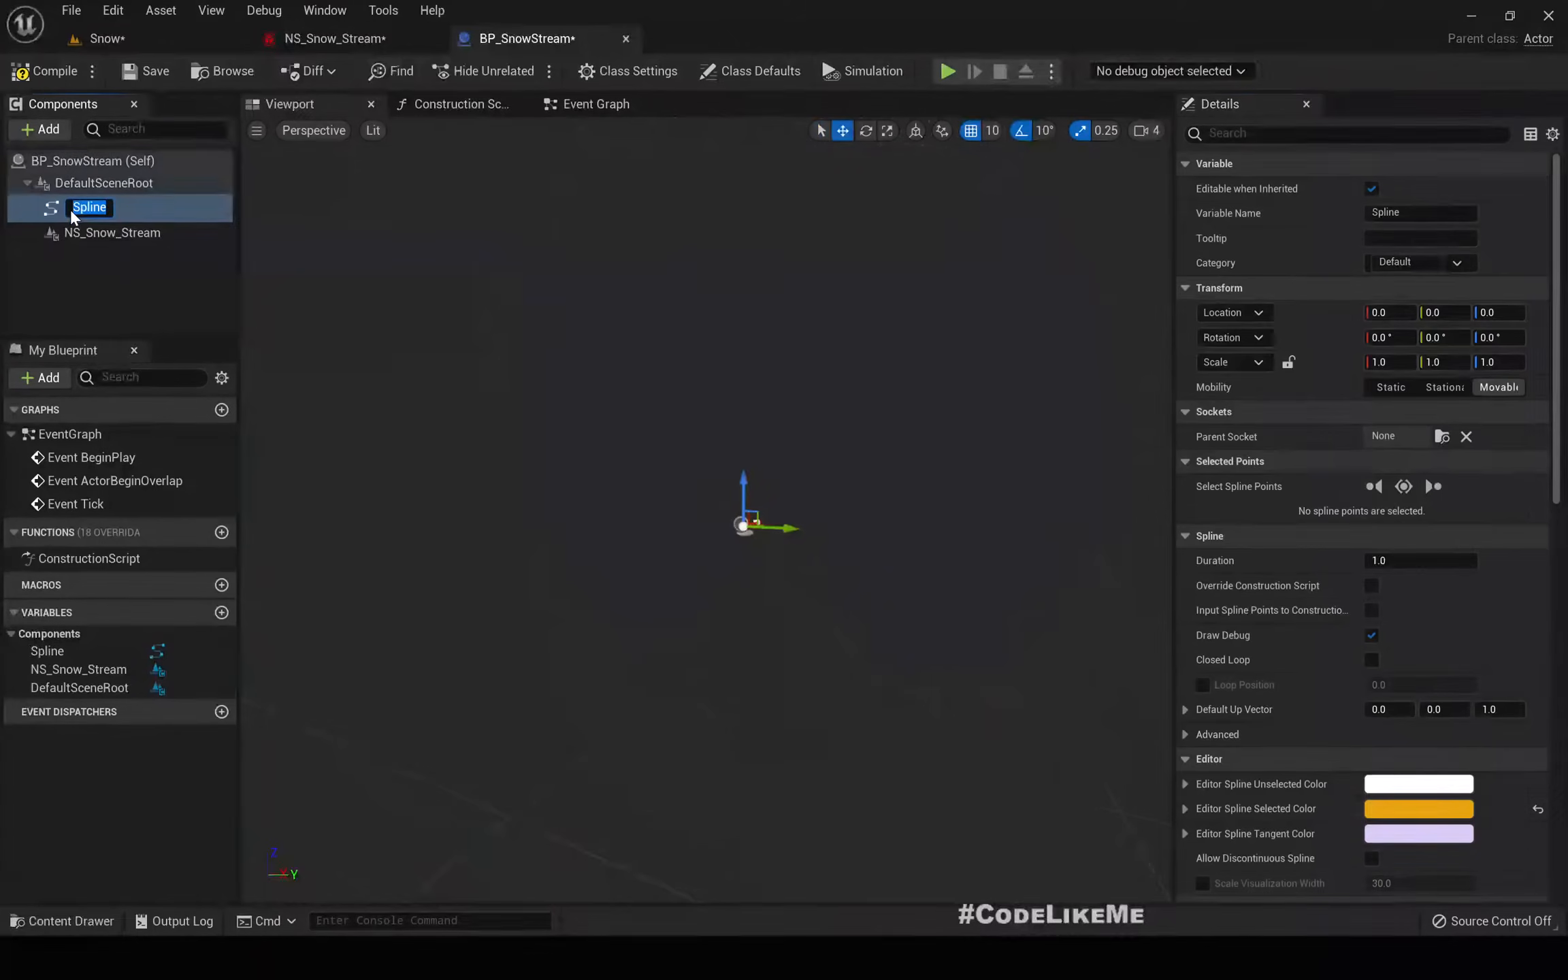
key(Return)
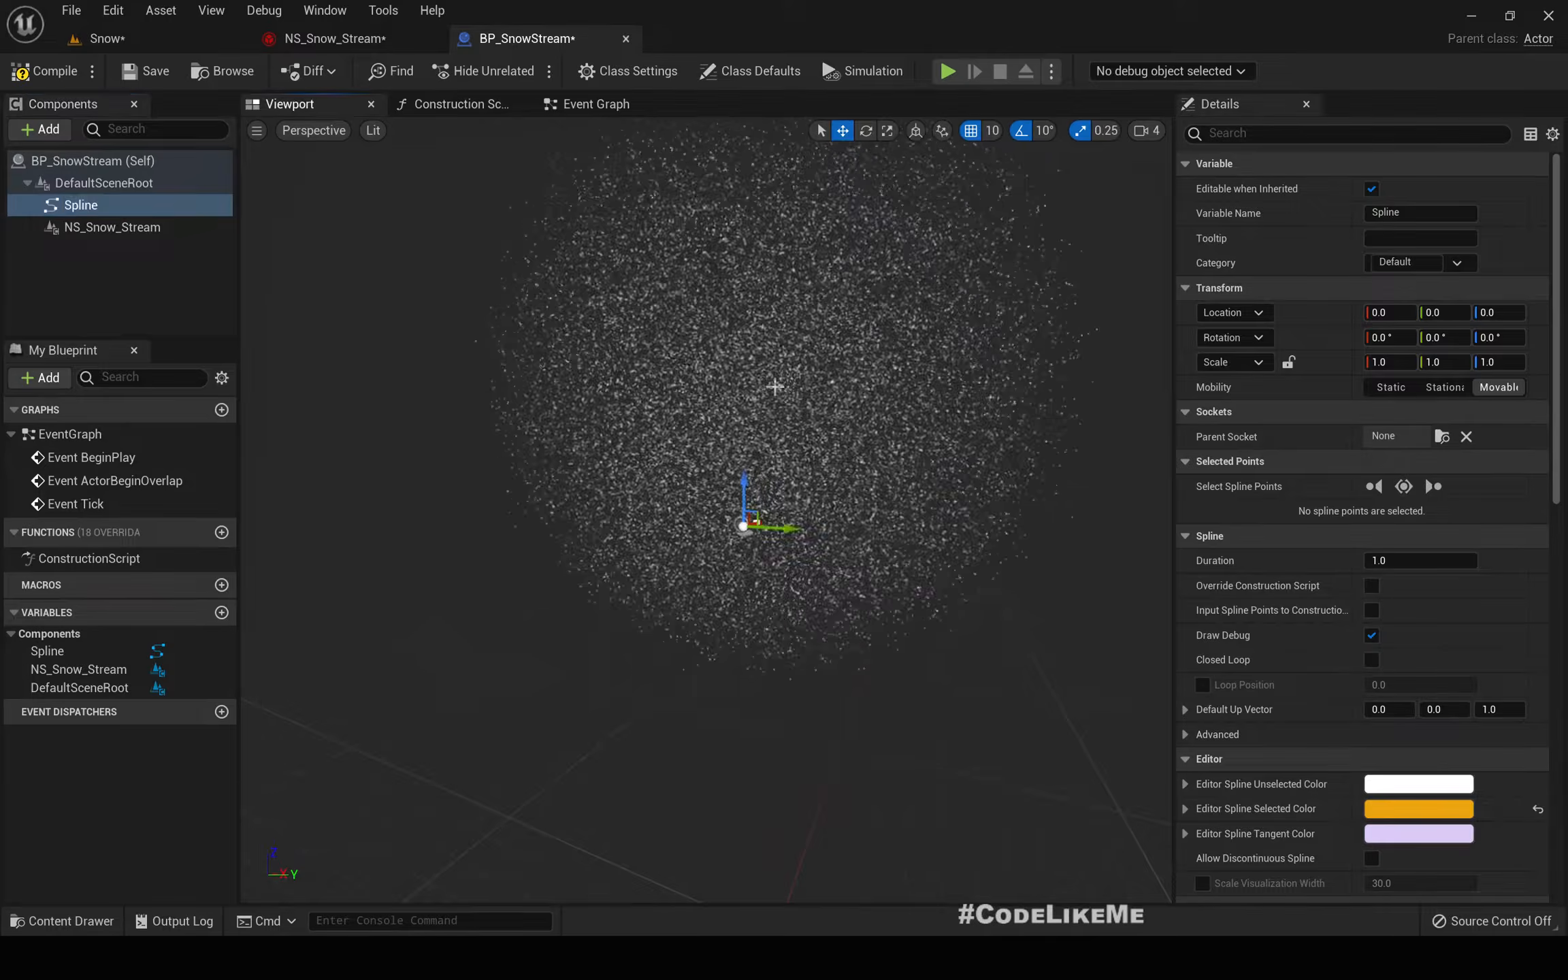
- Lengthen the spline along X by moving its end point to about 420, 0, 0
right_drag(884, 548, 510, 544)
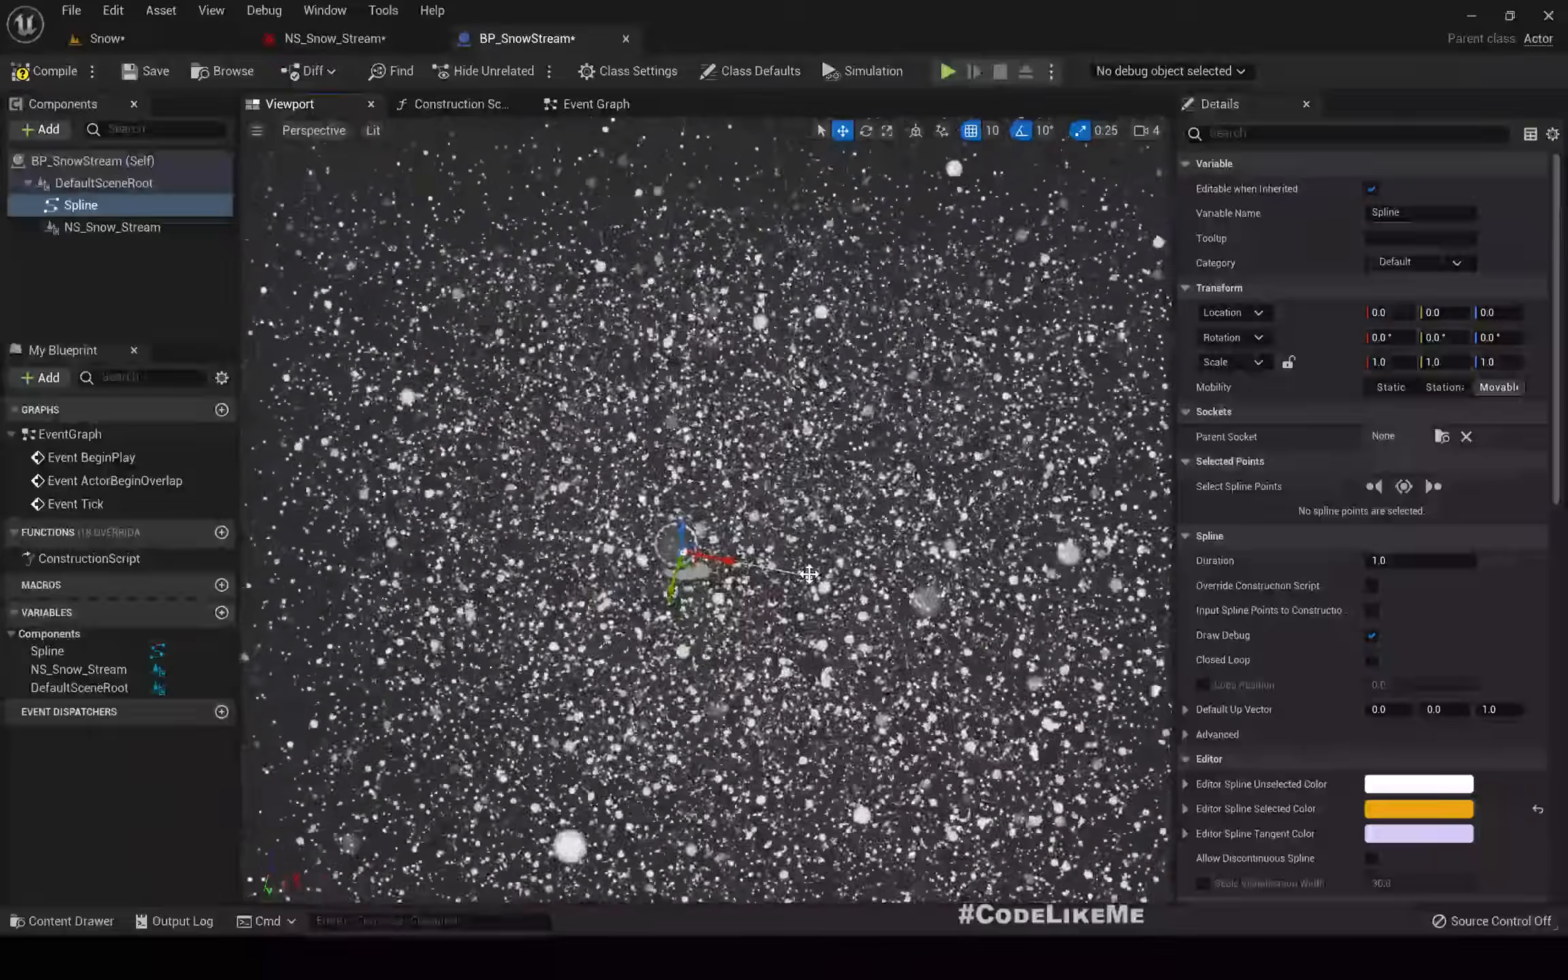
click(809, 574)
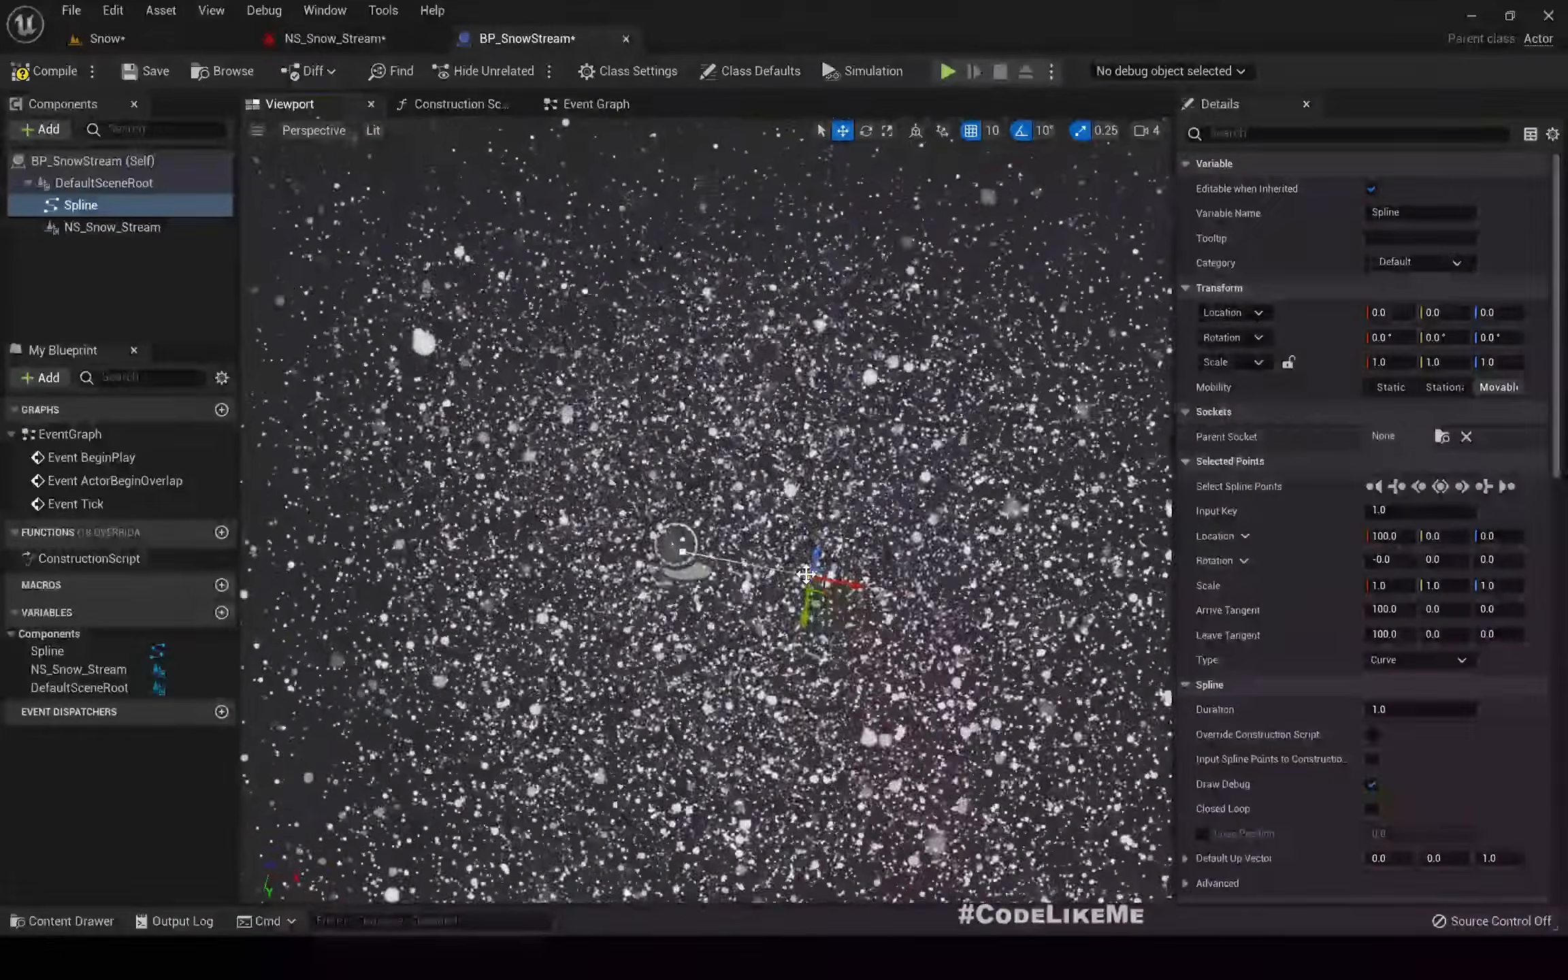
drag(852, 583, 1023, 603)
right_drag(905, 578, 1014, 555)
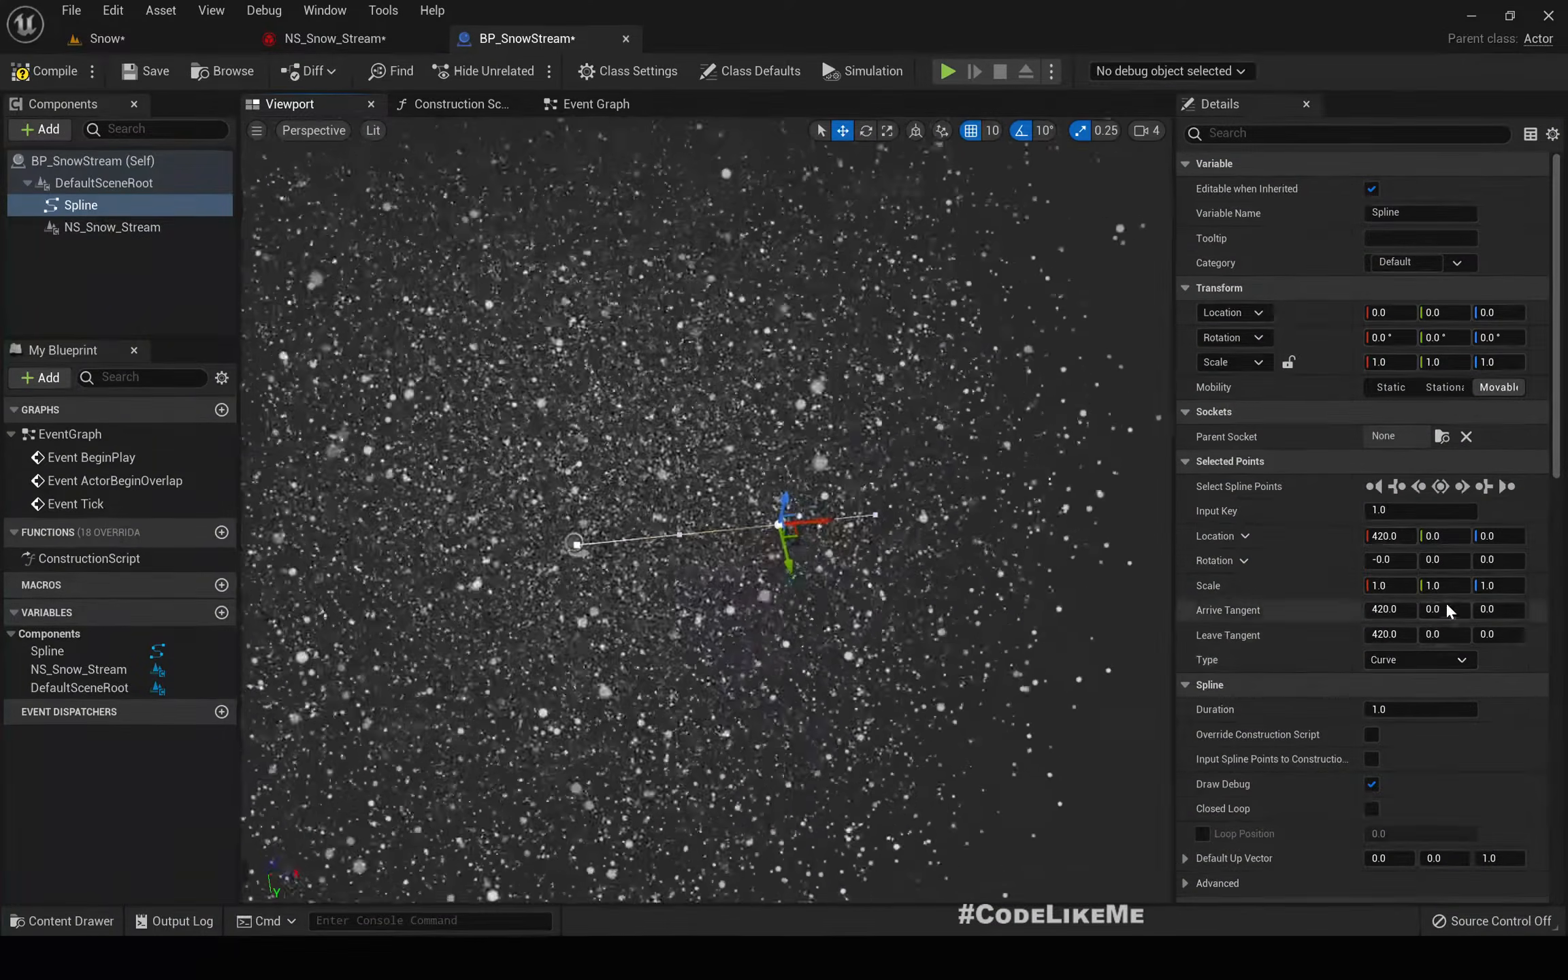
- Set the spline's end point and start point to the Constant type and compile BP_SnowStream
click(1410, 658)
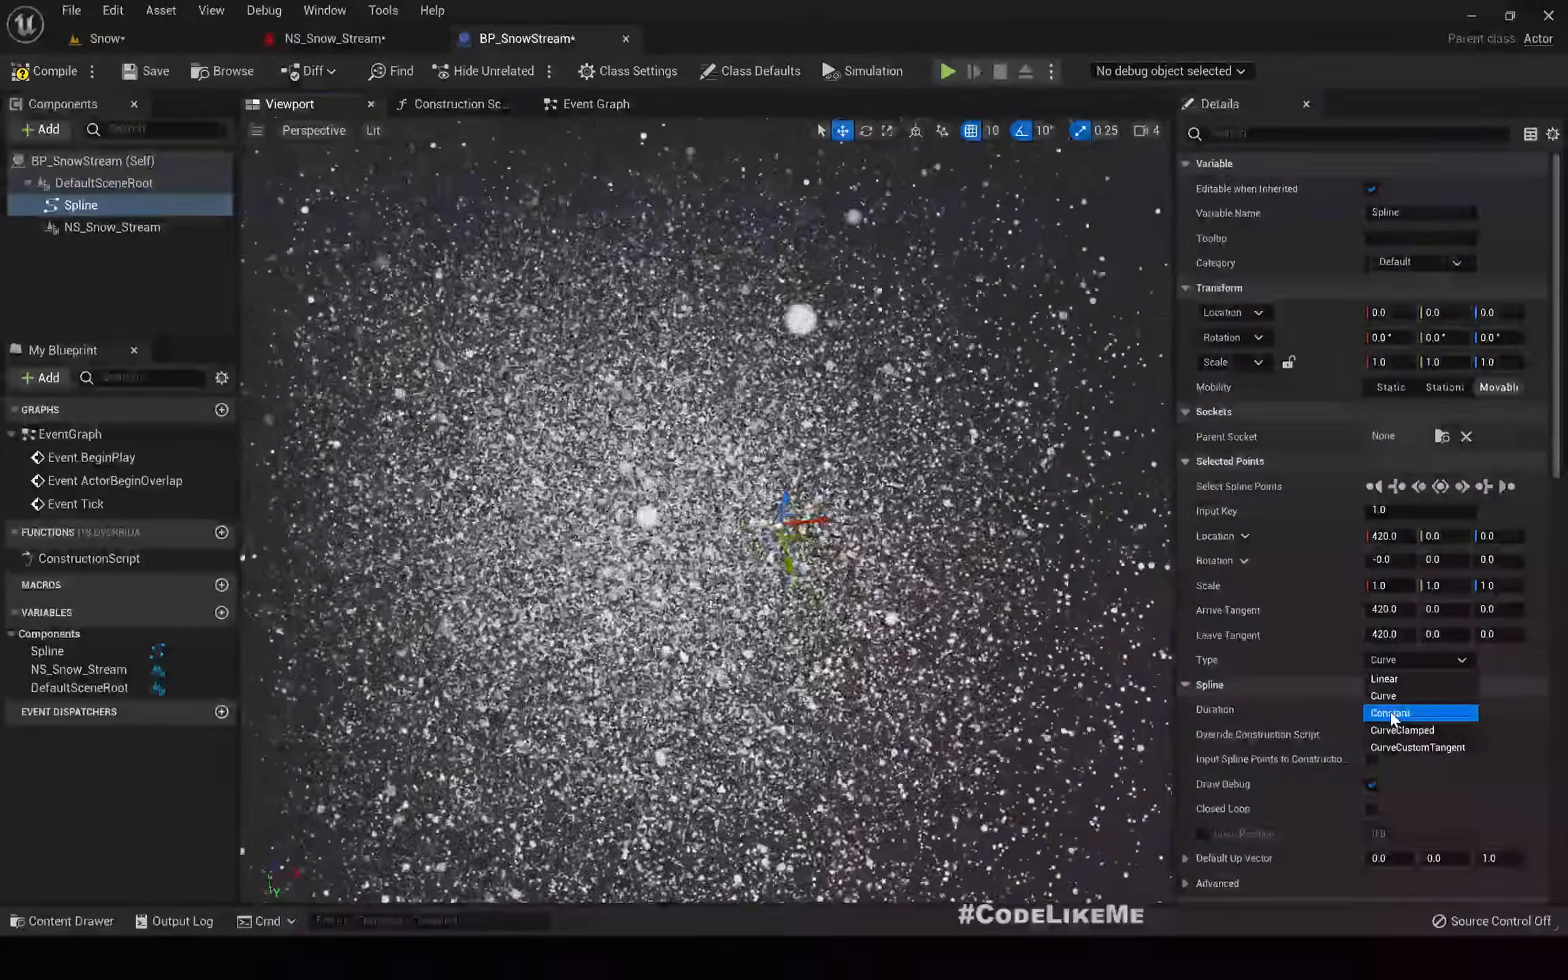
click(1390, 711)
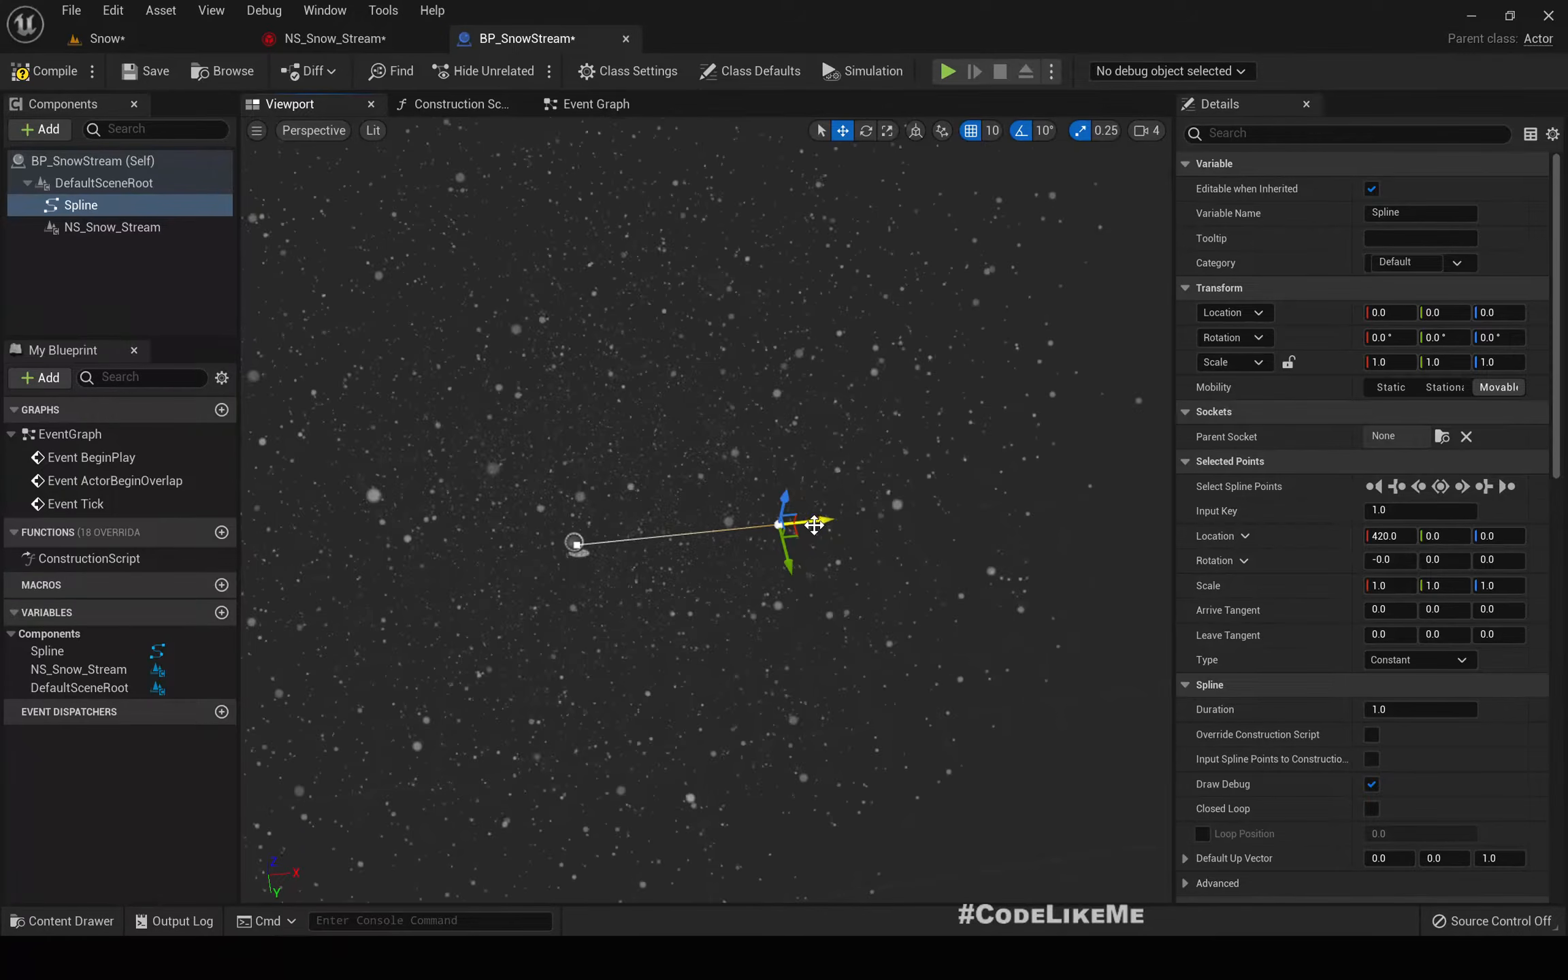
right_click(577, 543)
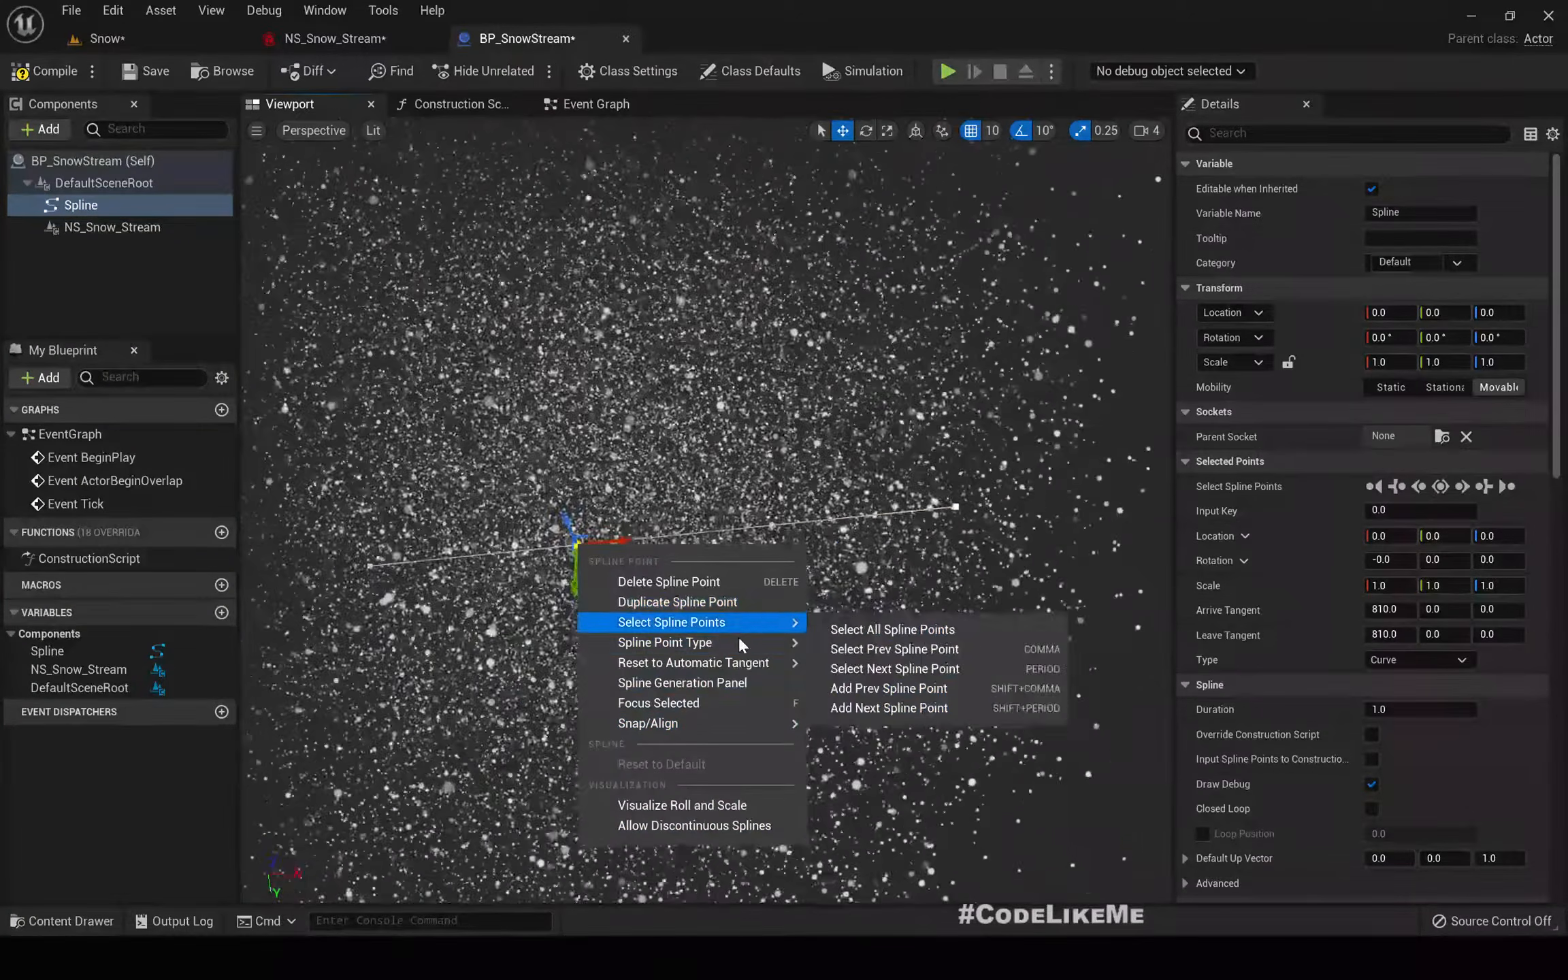
mouse_move(748, 642)
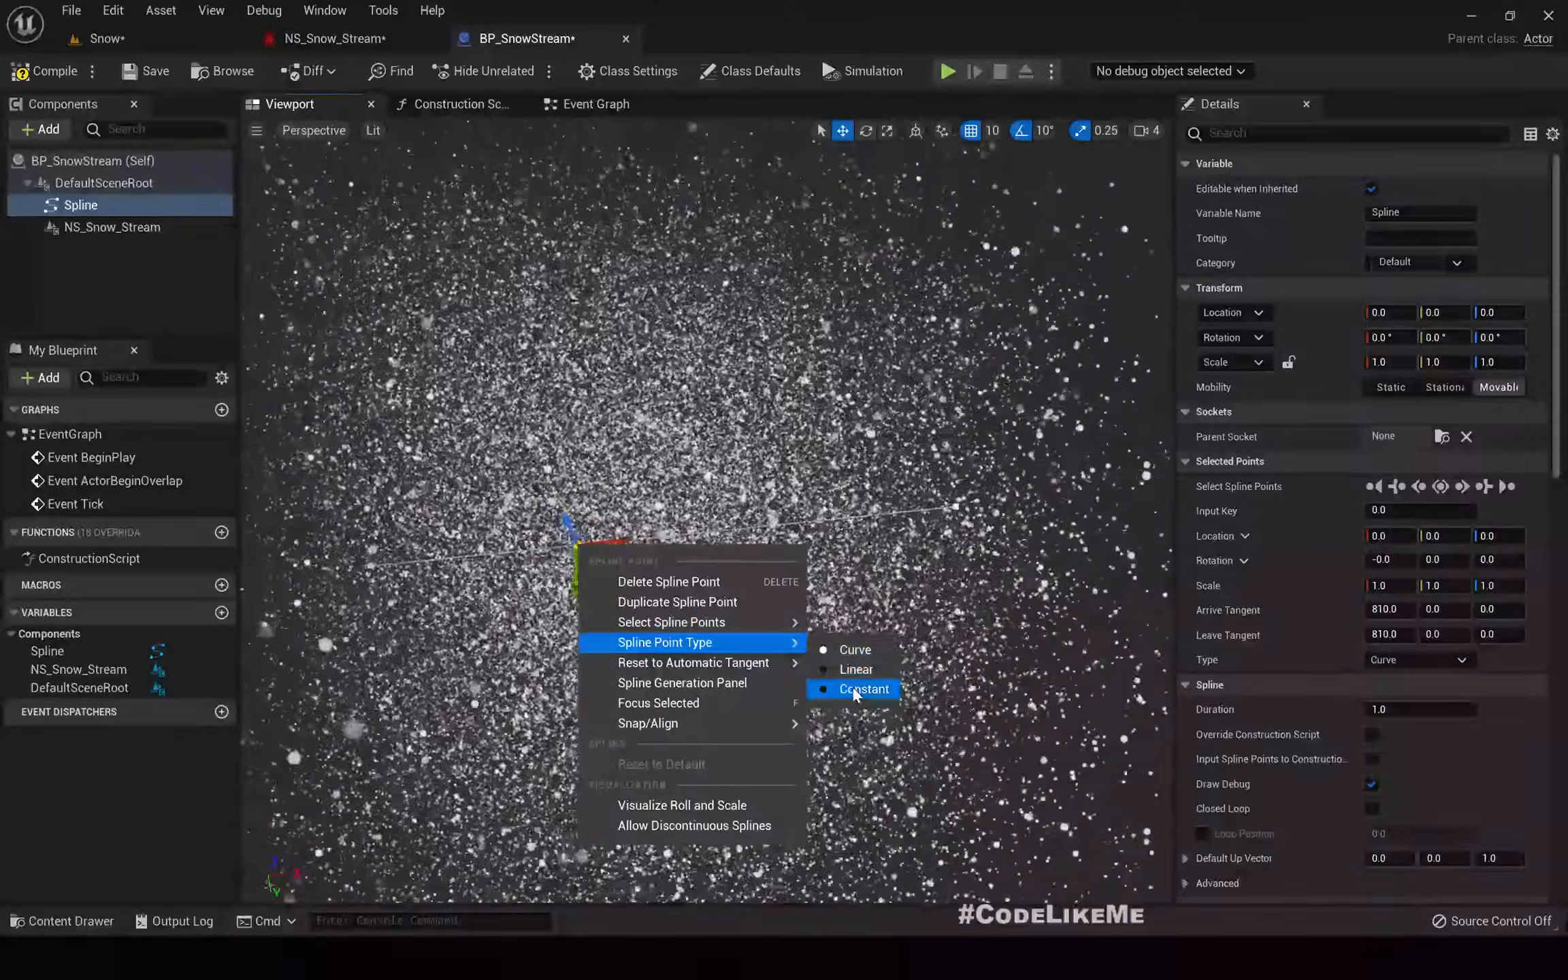
click(855, 689)
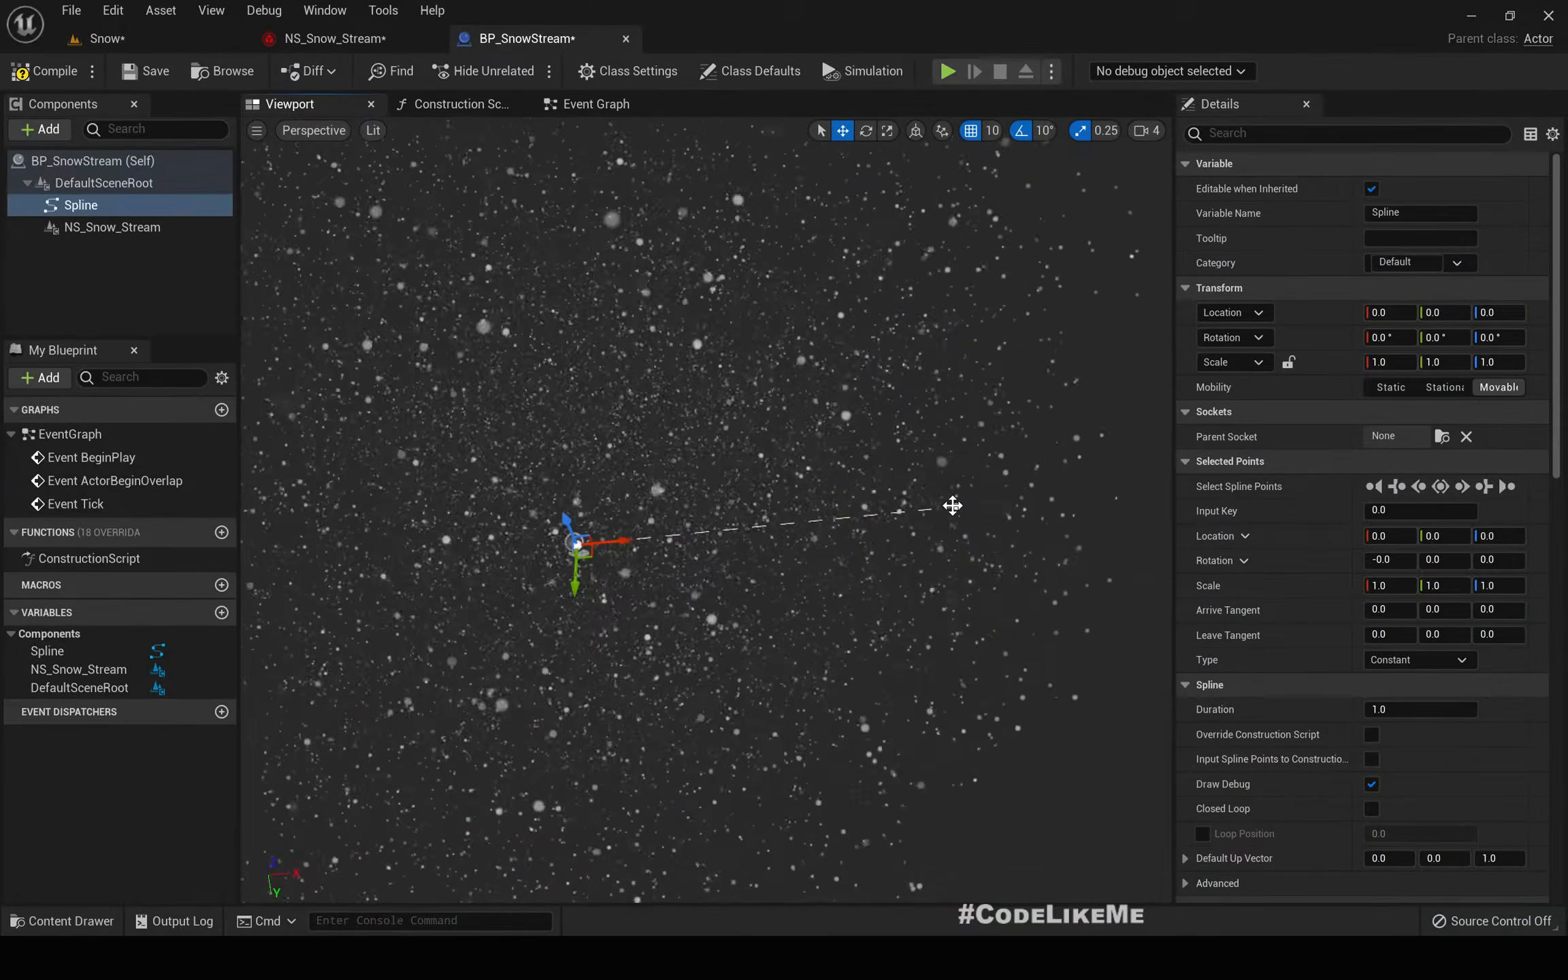
click(54, 71)
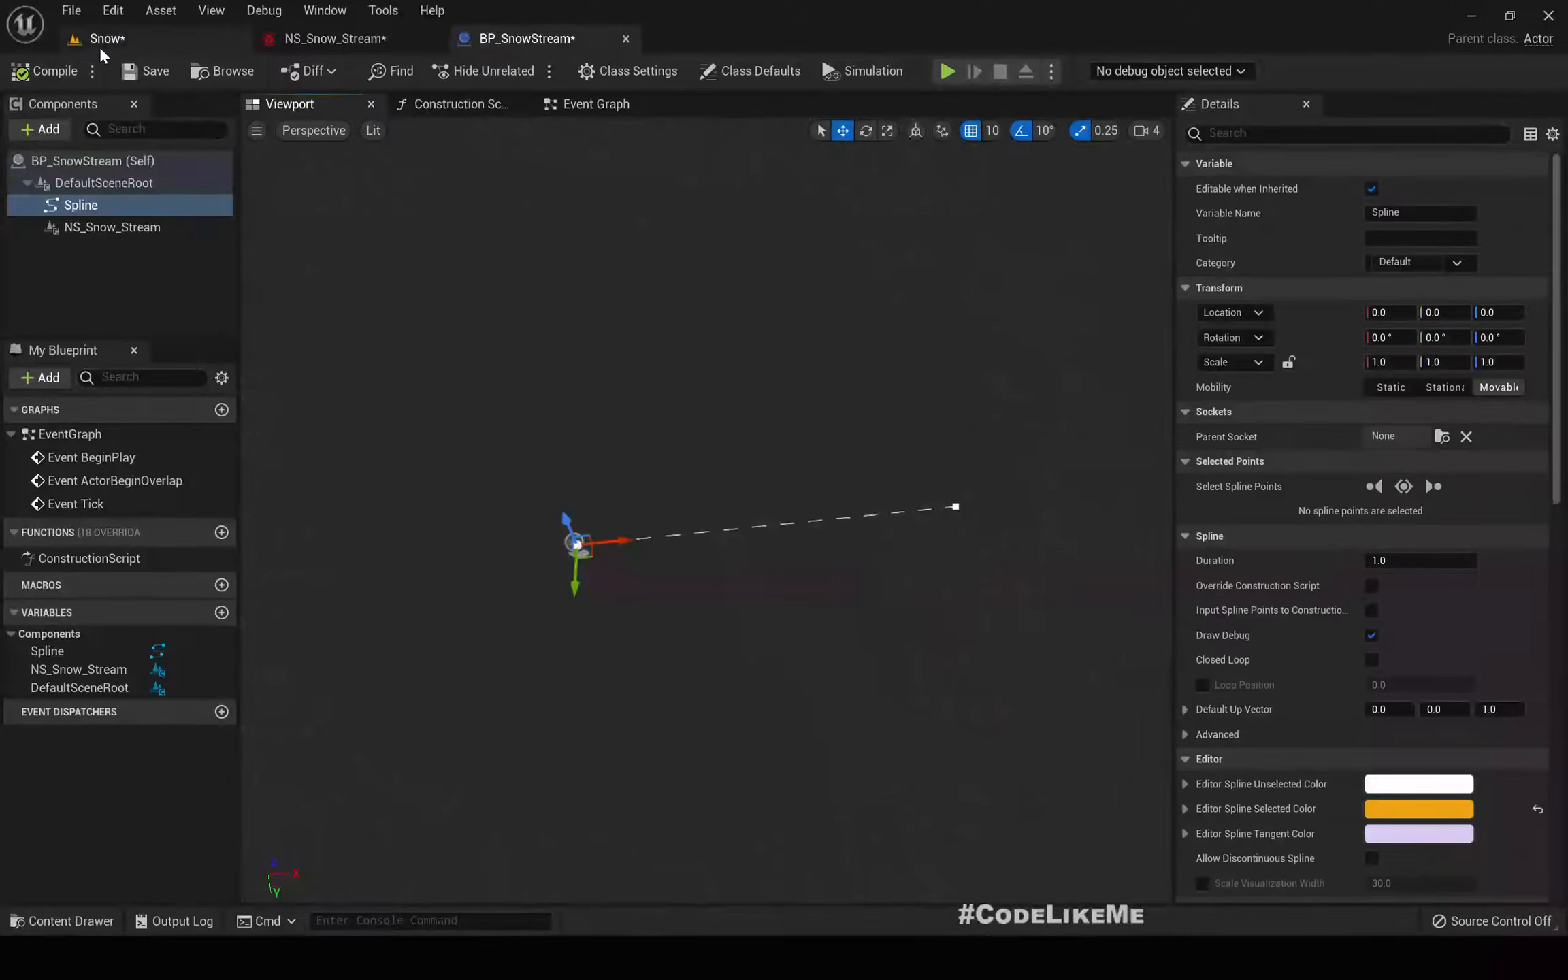
- Place a BP_SnowStream instance on the corridor floor in the Snow level, at about -10, -90, 0
click(102, 39)
mouse_move(592, 594)
right_down()
mouse_move(748, 411)
mouse_move(684, 341)
mouse_move(591, 595)
right_up()
drag(521, 788, 652, 503)
right_drag(732, 518, 680, 545)
key(w)
key(s)
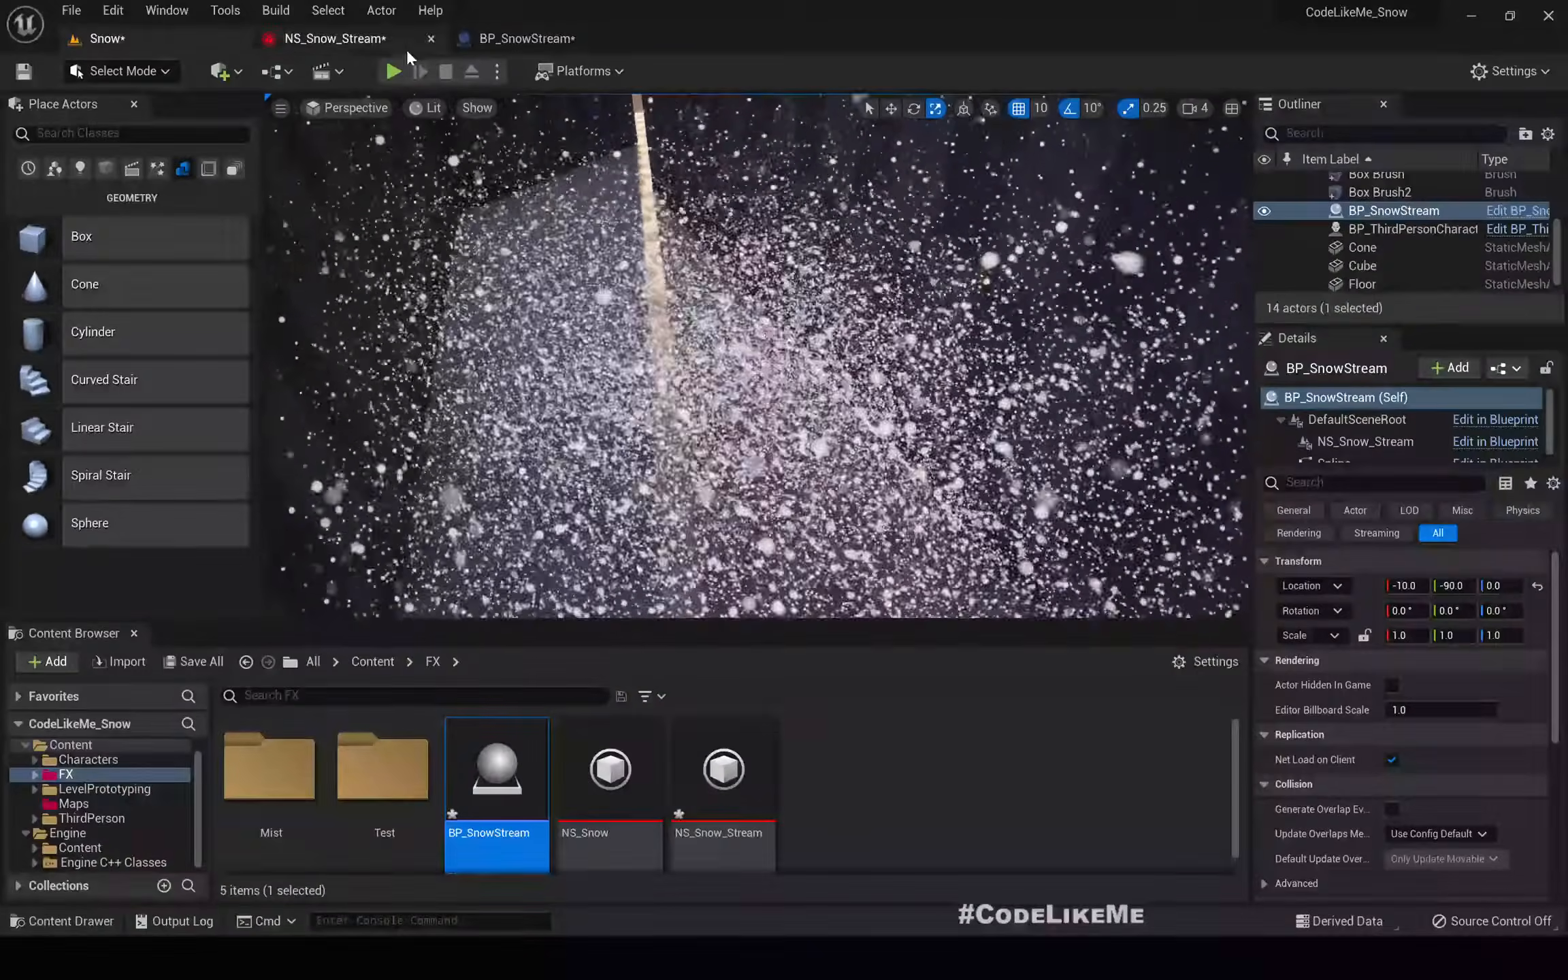
- Turn off Auto Activate for the NS_Snow_Stream component in BP_SnowStream
click(534, 39)
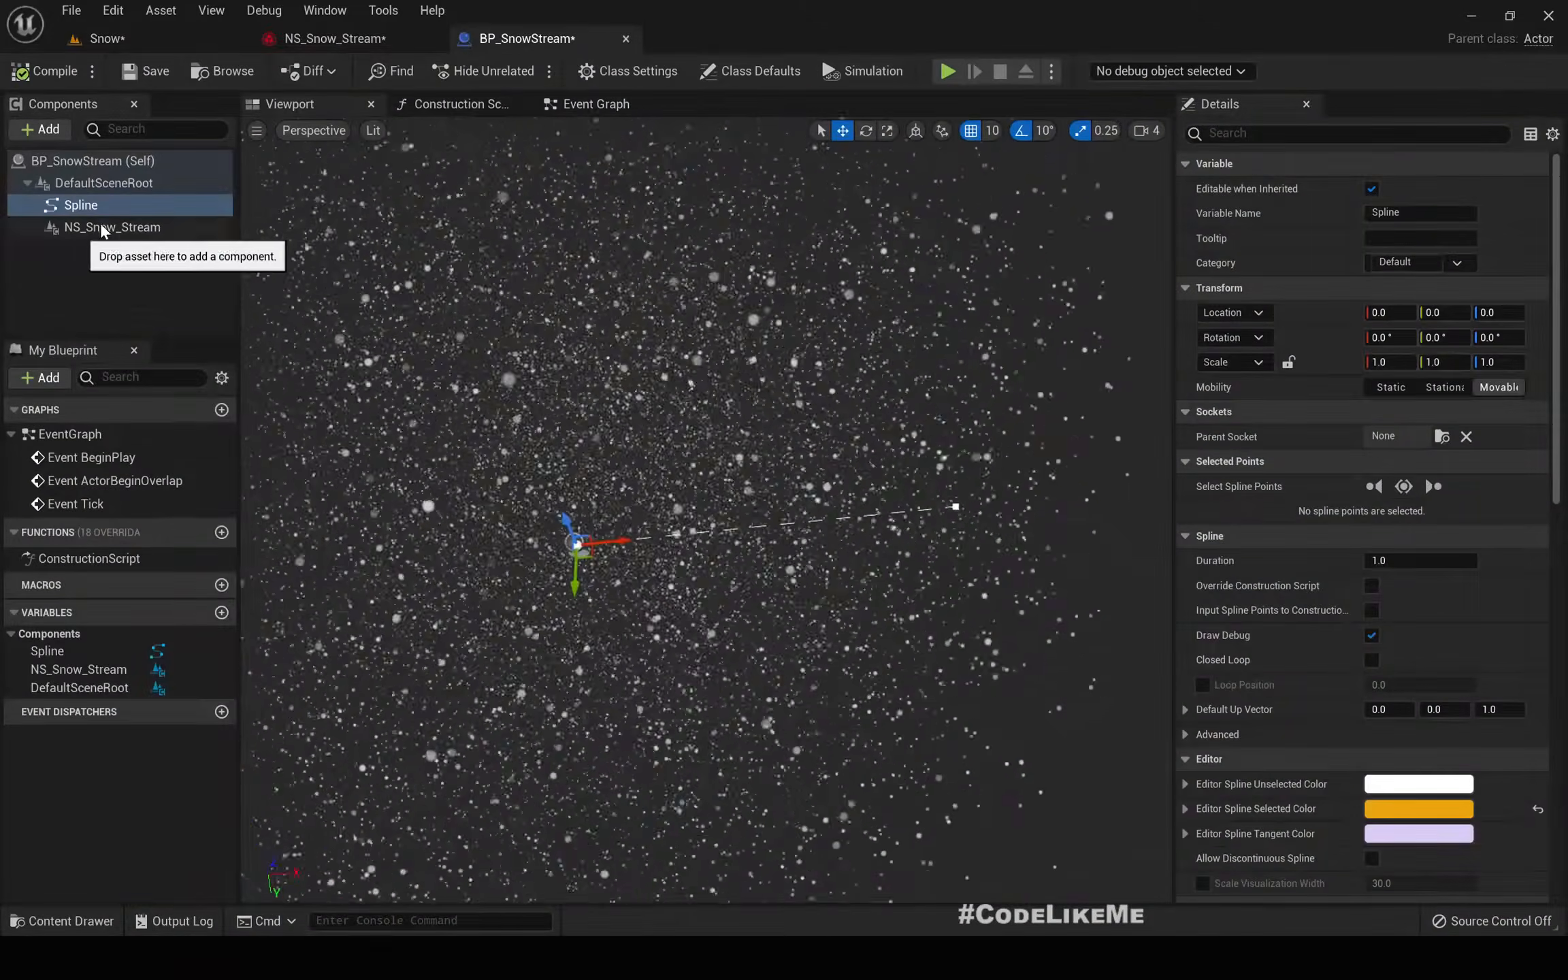
click(105, 227)
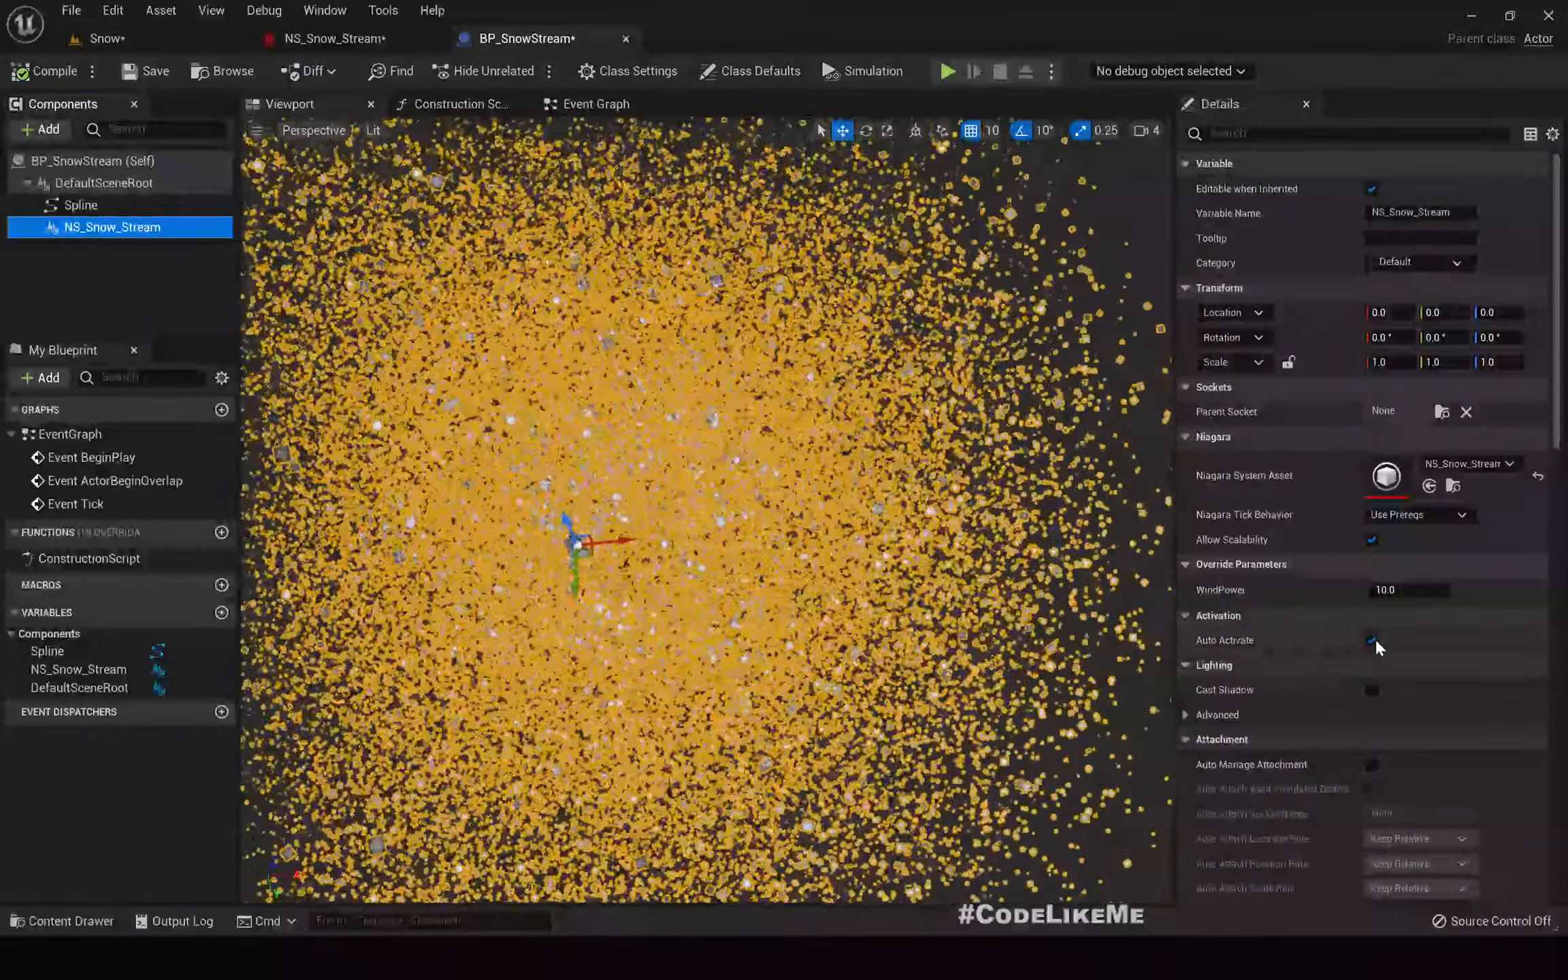
click(1371, 641)
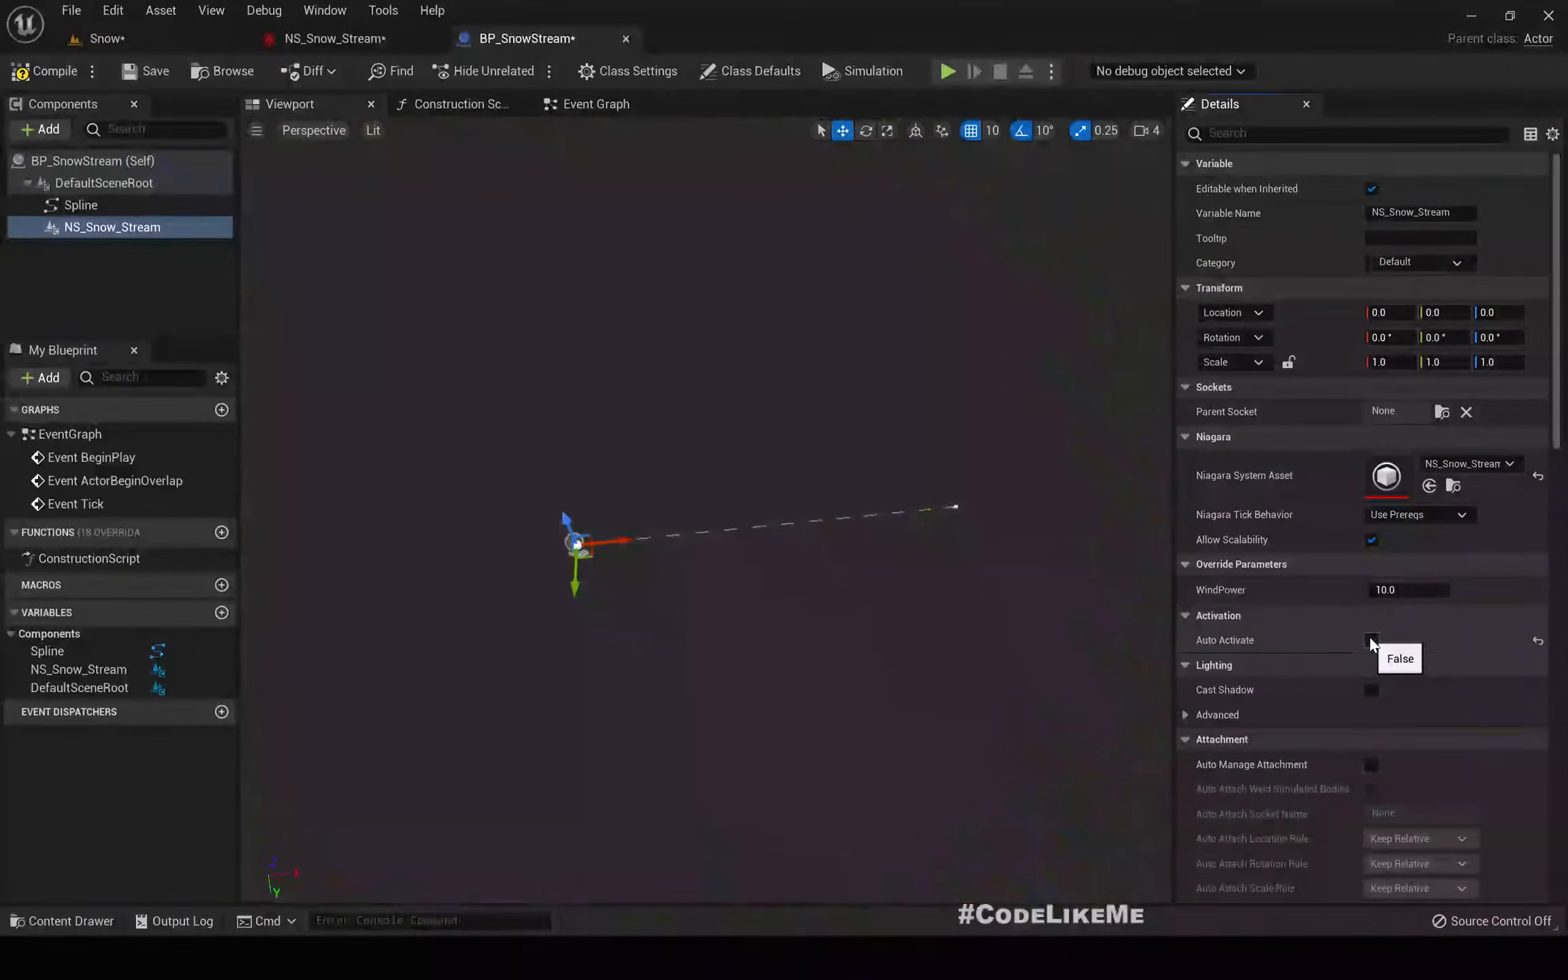
- In the level, rotate BP_SnowStream to about 90° around Z and move it to the corridor's far end, about 970, -4010, 0
click(104, 38)
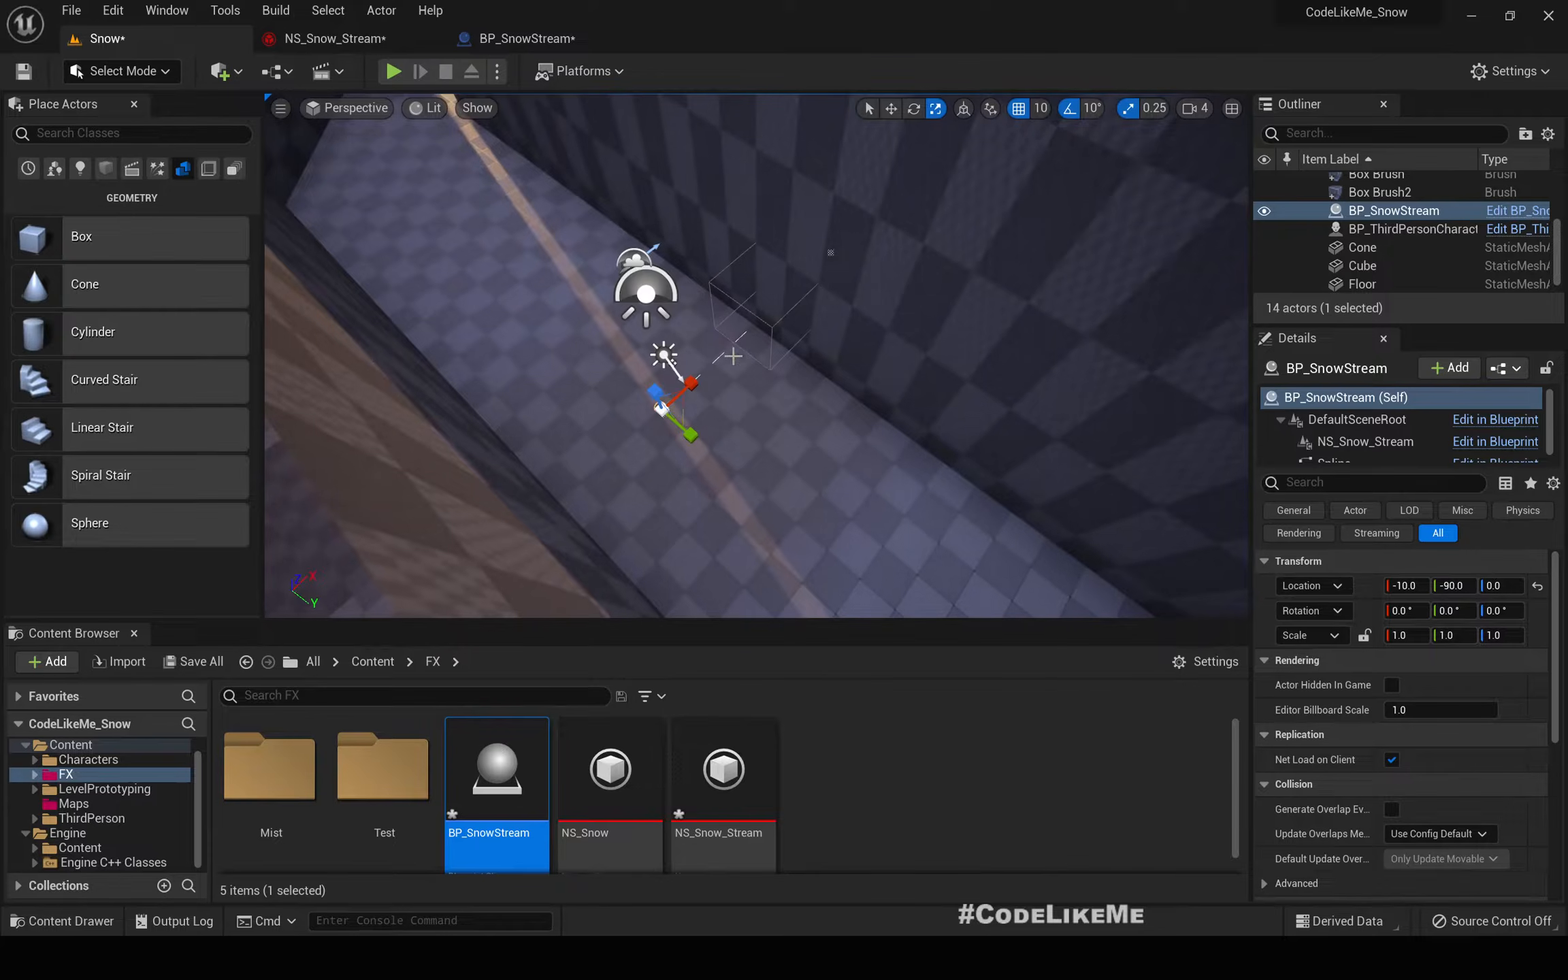
alt+drag(731, 381, 728, 498)
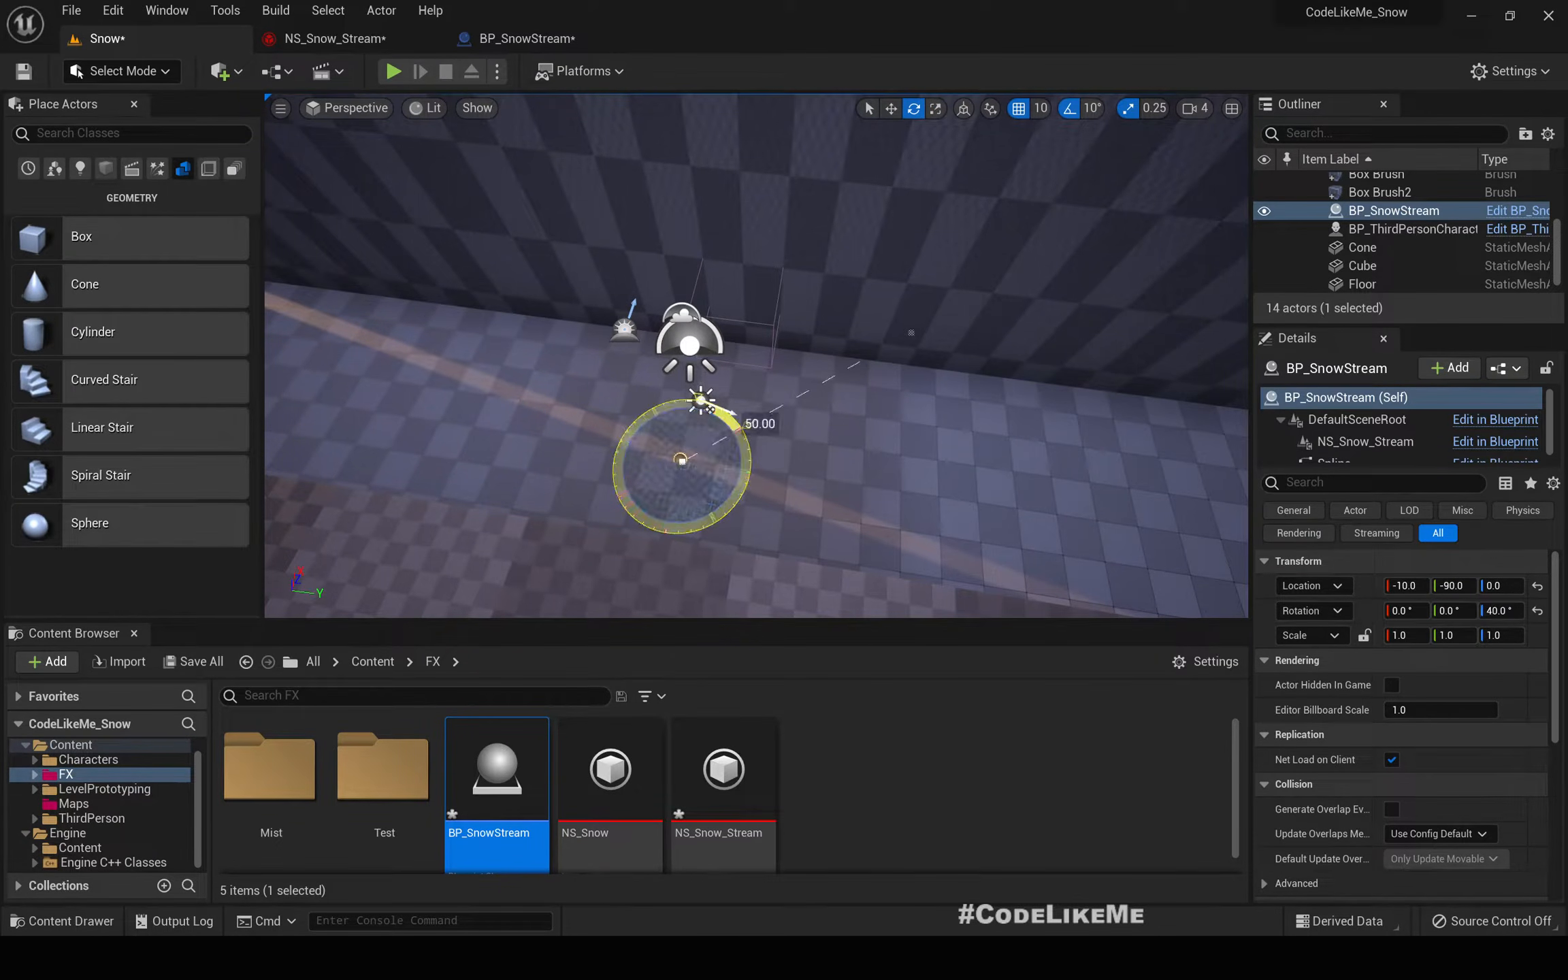
key(s)
right_drag(710, 409, 677, 416)
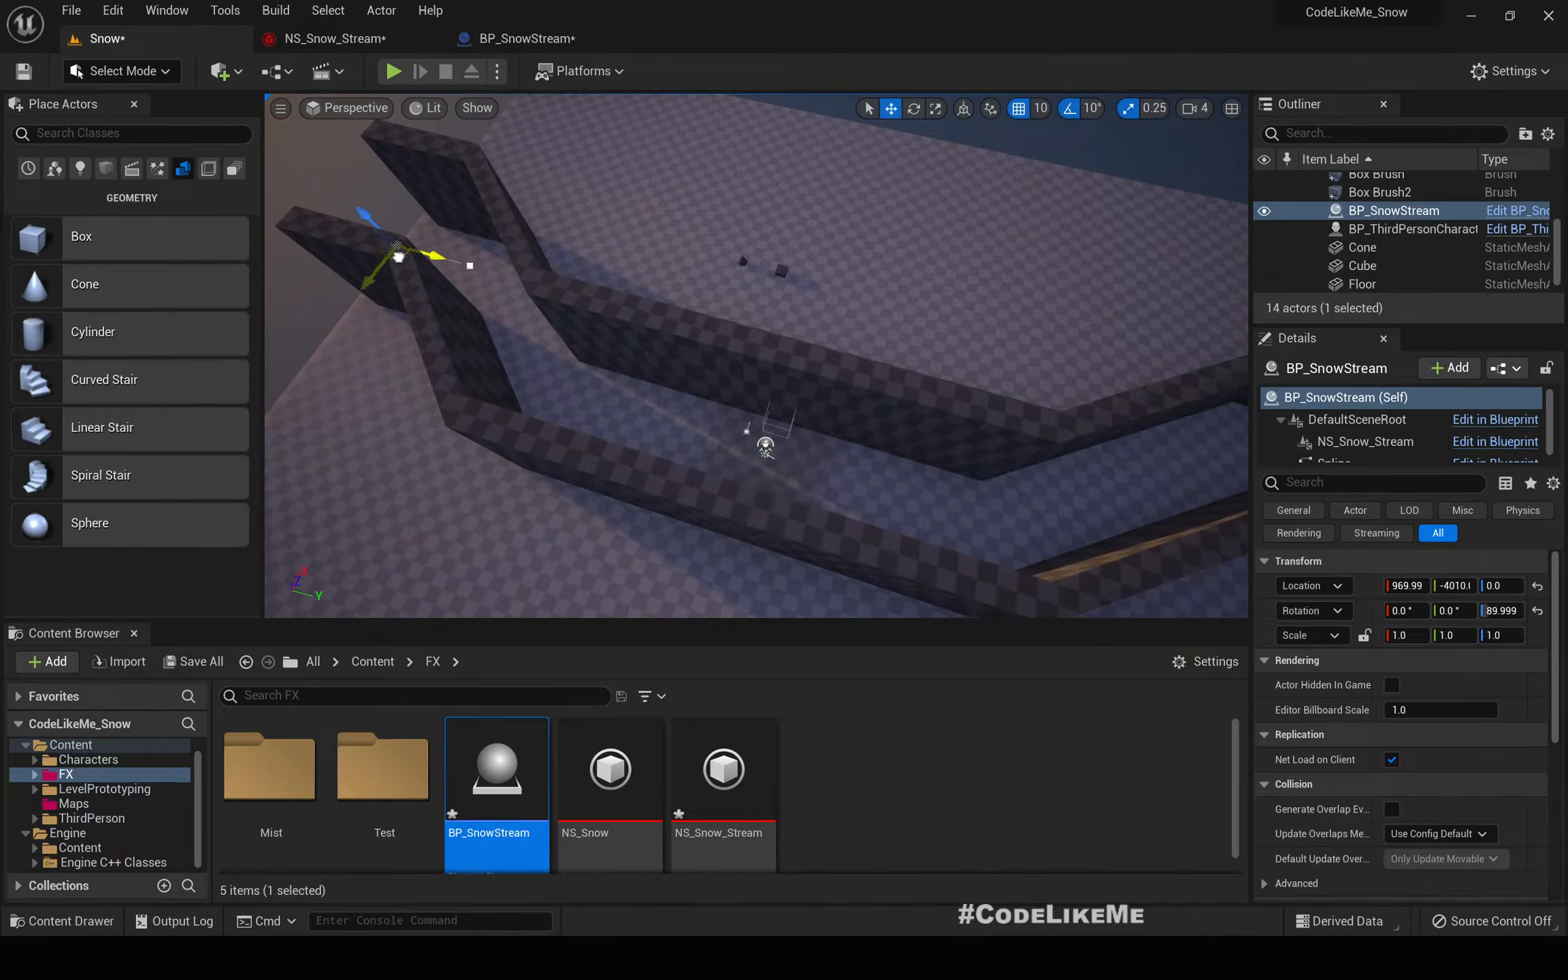
- Raise BP_SnowStream and center it between the walls at the corridor's end, at about 890, -3950, 740
key(w)
right_drag(677, 416, 541, 384)
key(a)
key(s)
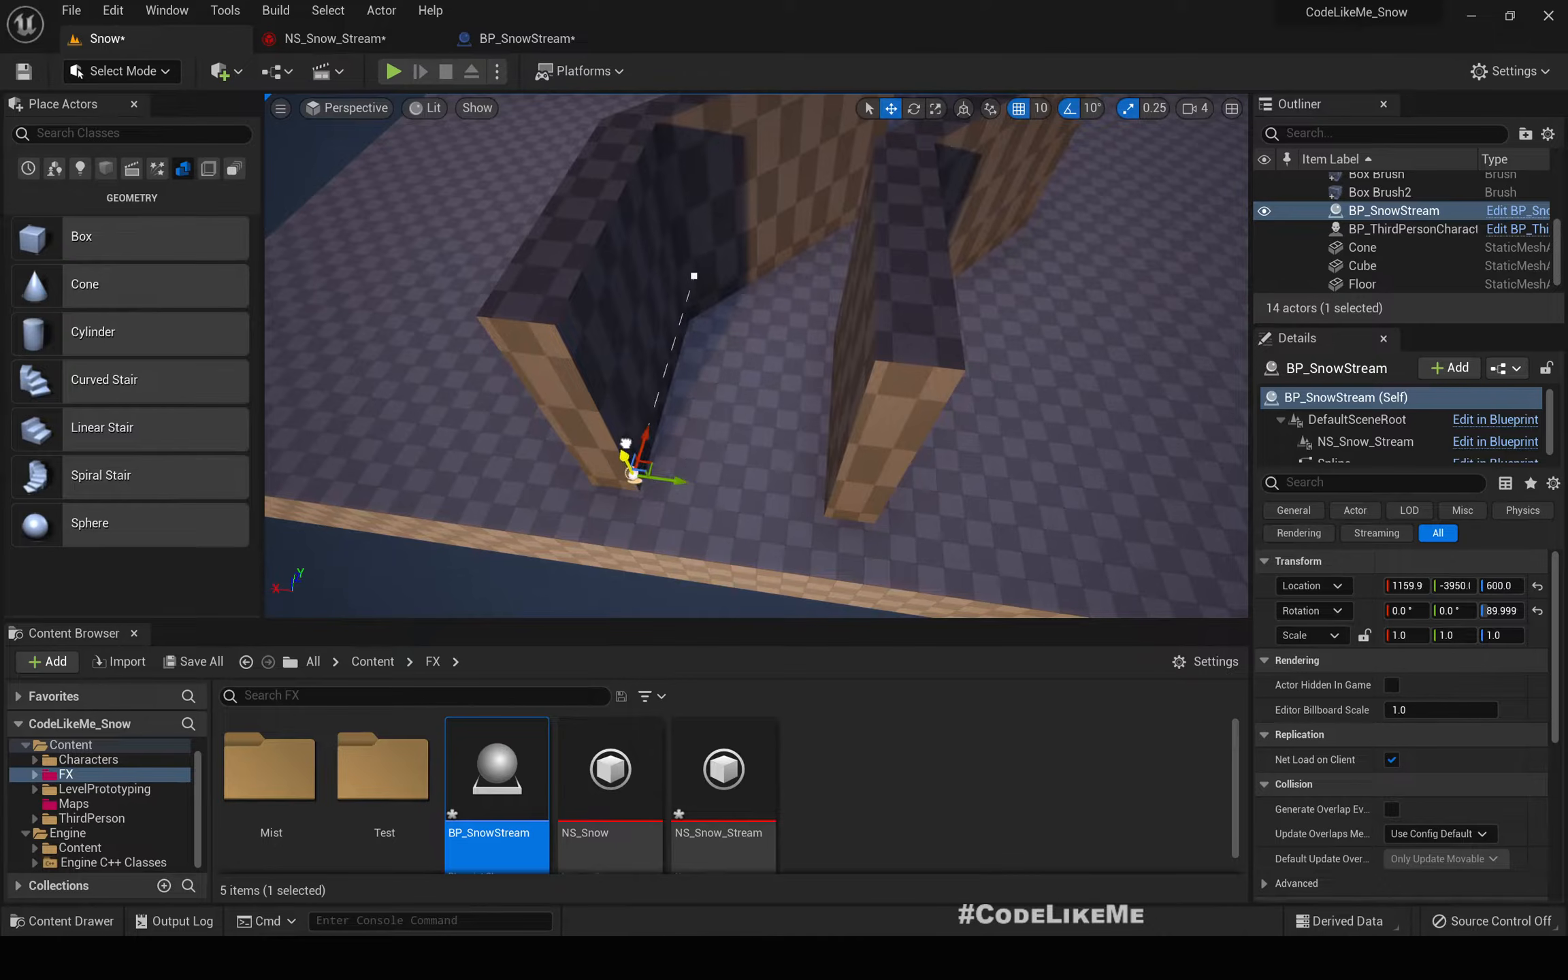
right_drag(541, 384, 618, 469)
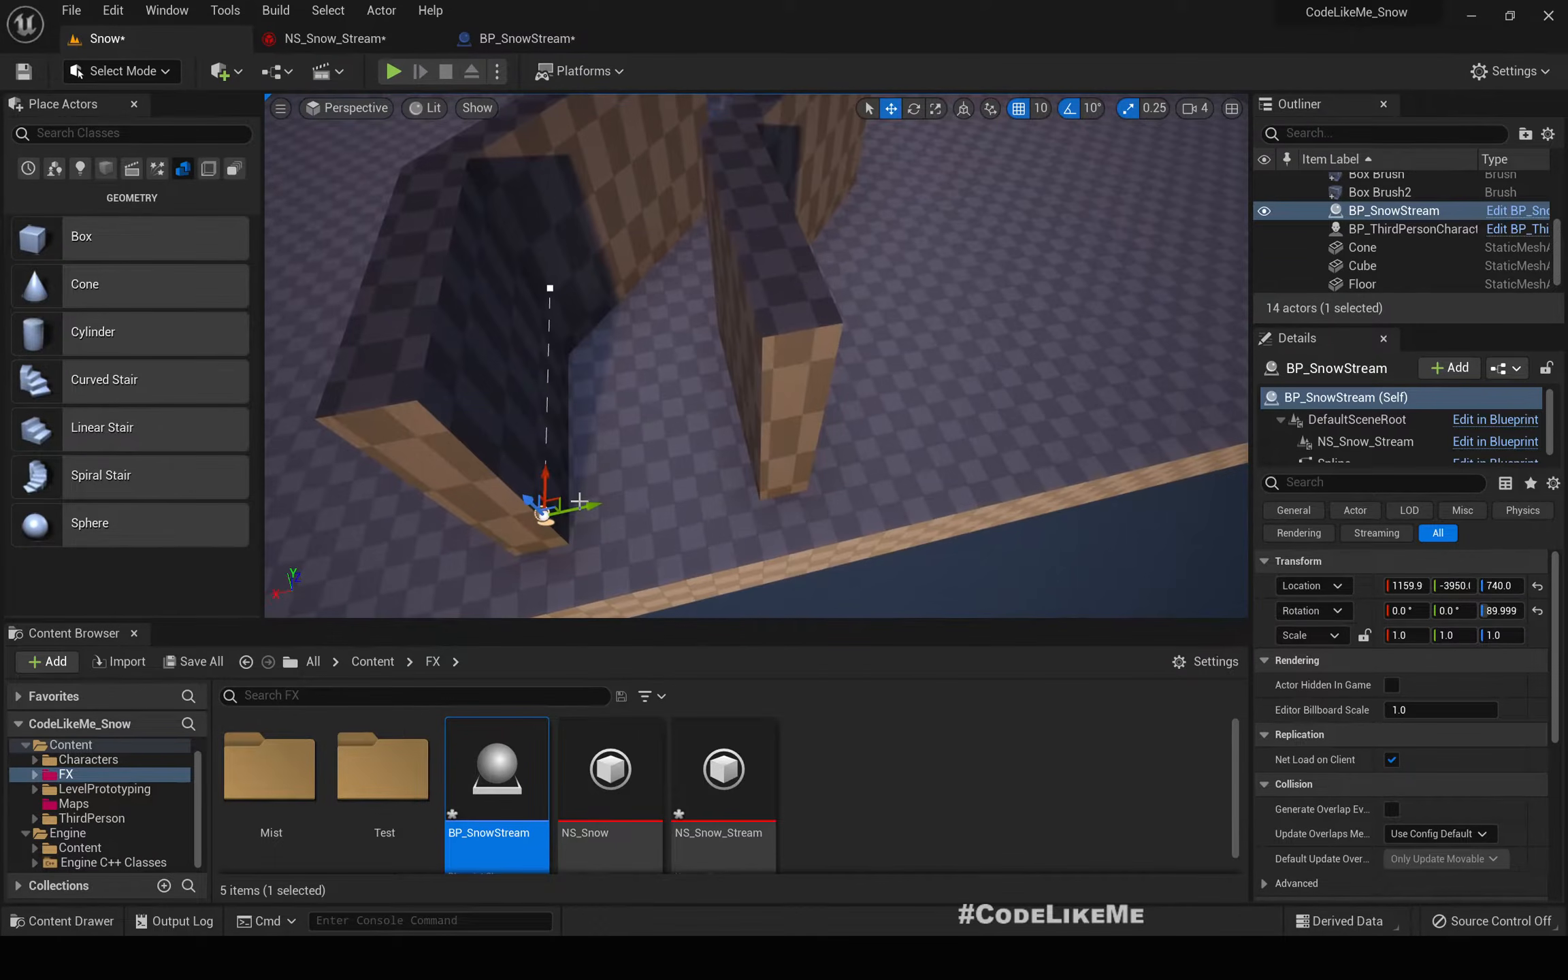
right_drag(692, 507, 630, 410)
key(d)
key(s)
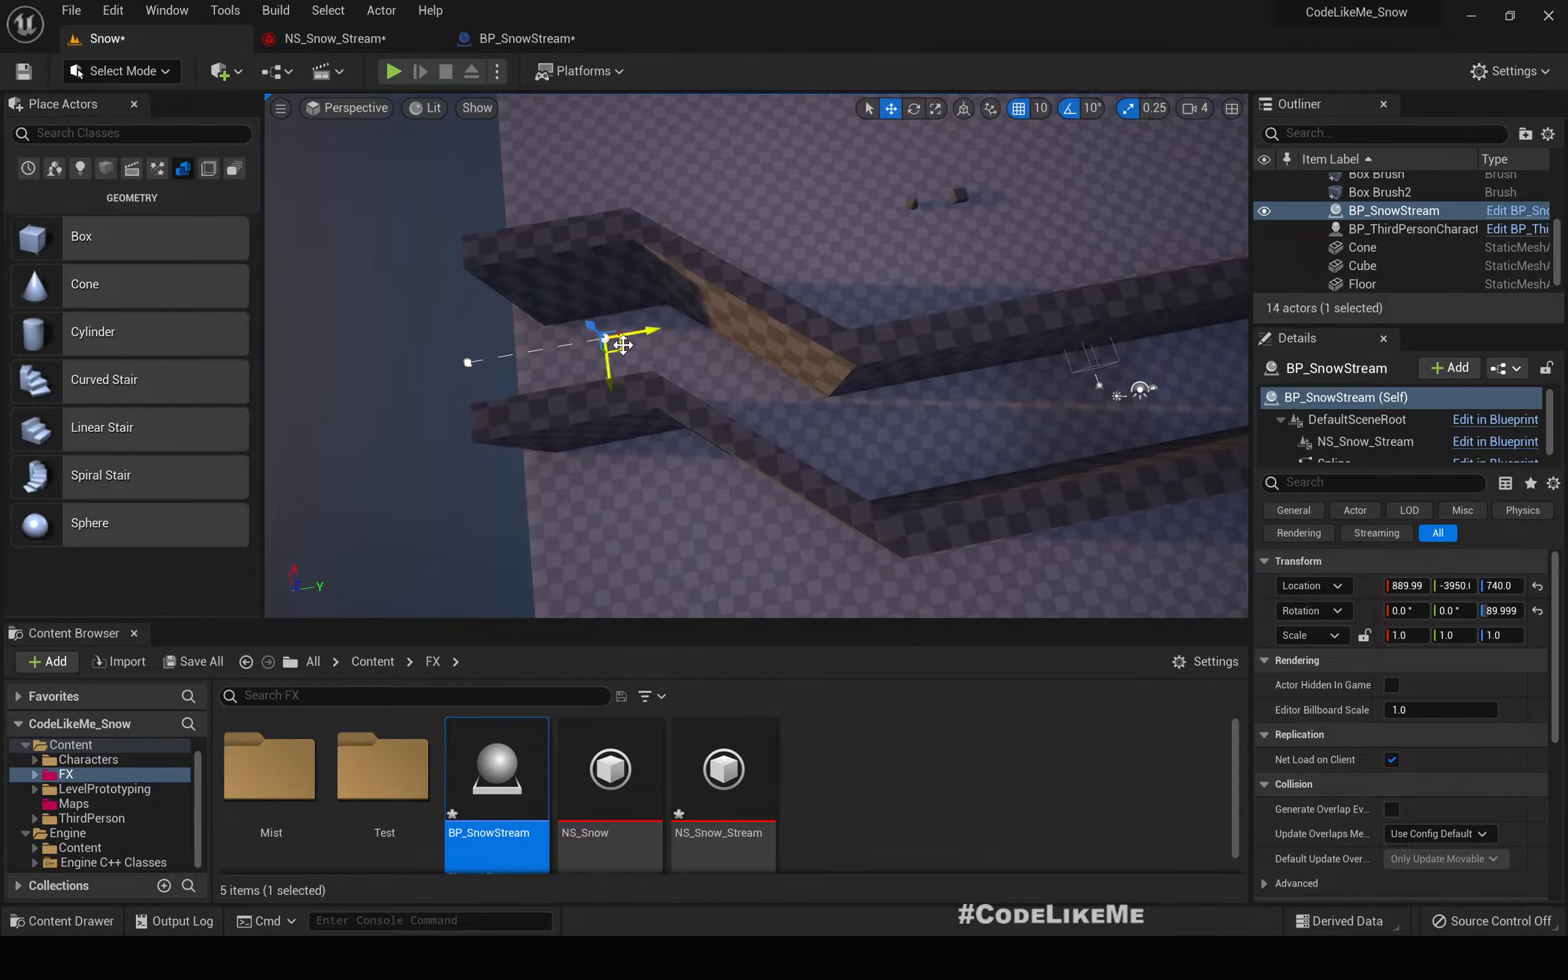
- Extend the BP_SnowStream spline with points at each bend, following the middle of the walled corridor to its opposite end
key(a)
right_drag(718, 351, 796, 355)
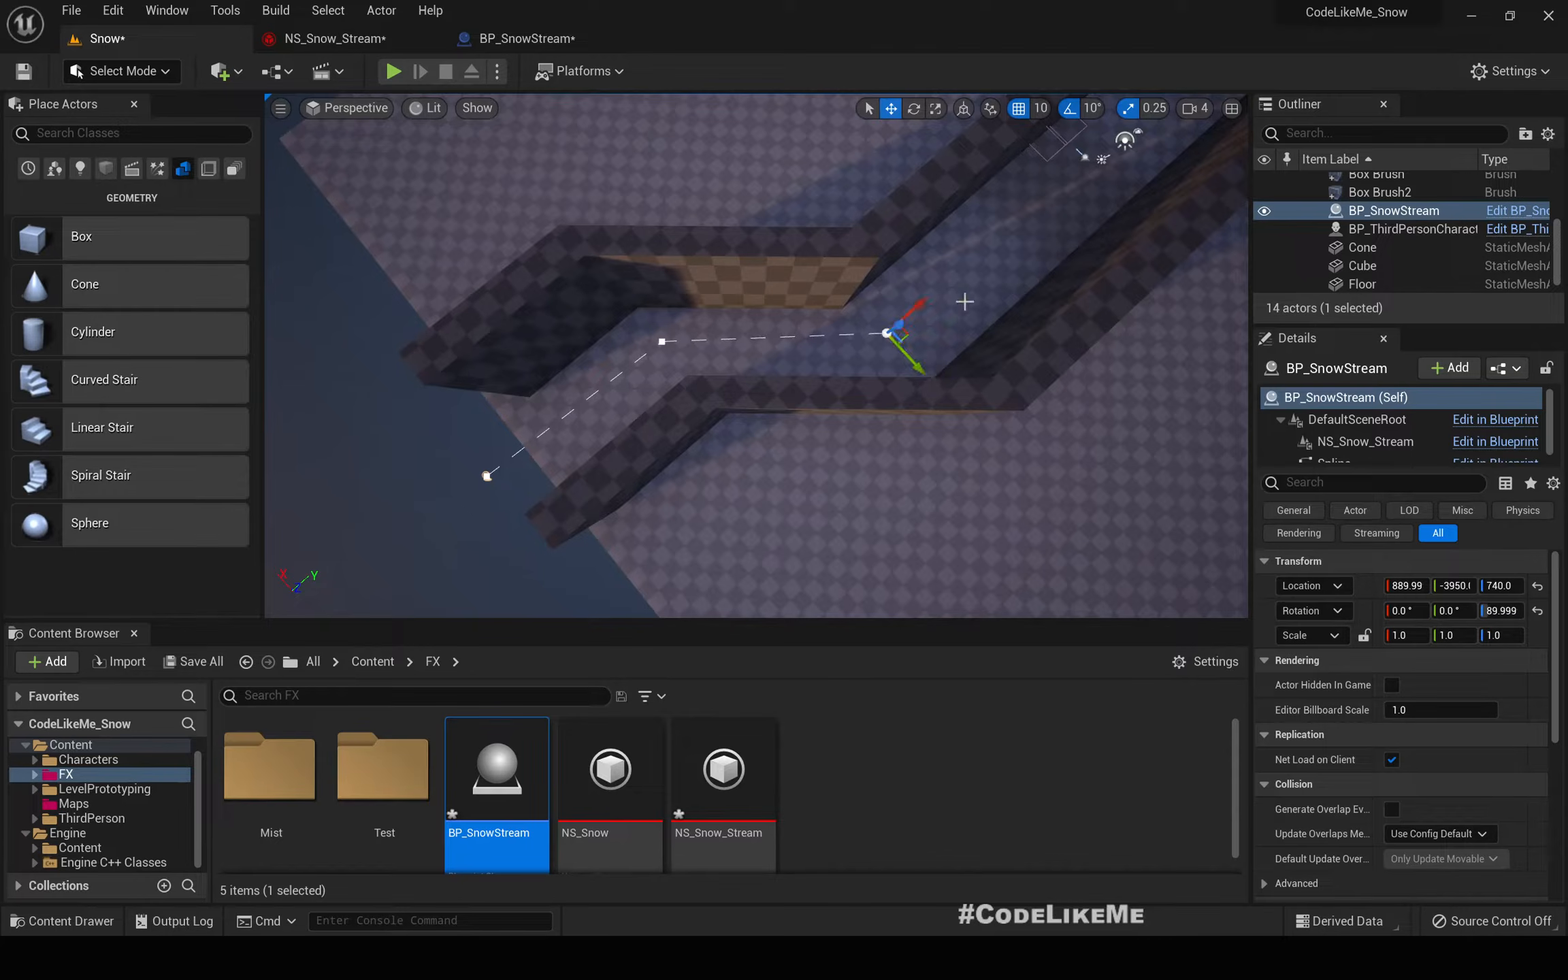
right_drag(965, 301, 1038, 255)
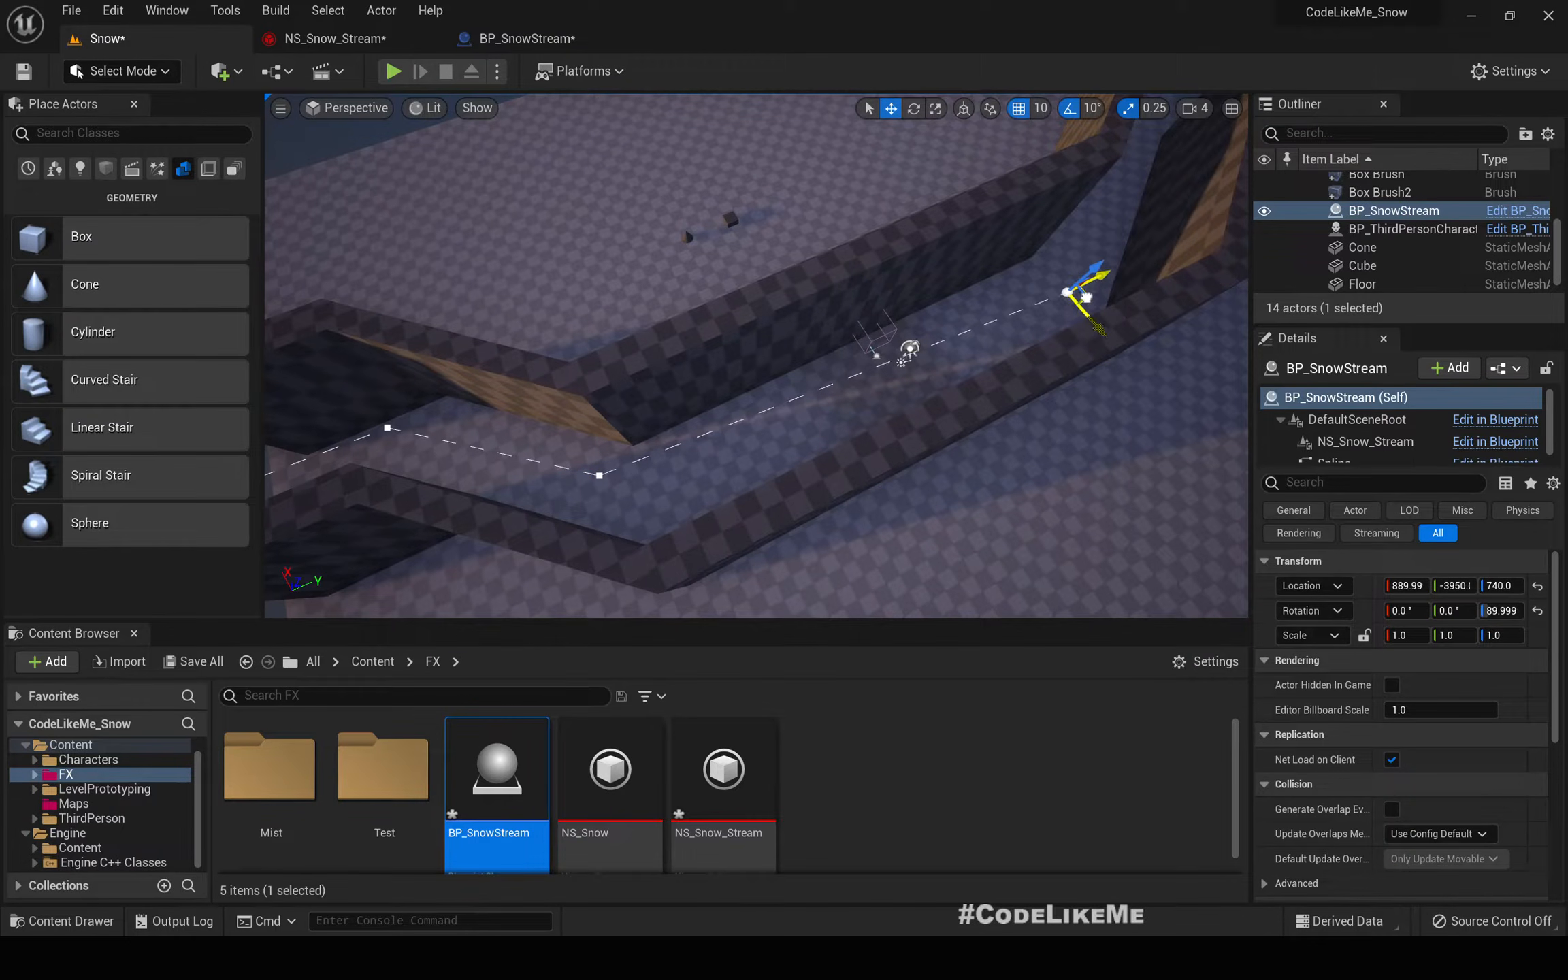
right_drag(857, 346, 854, 395)
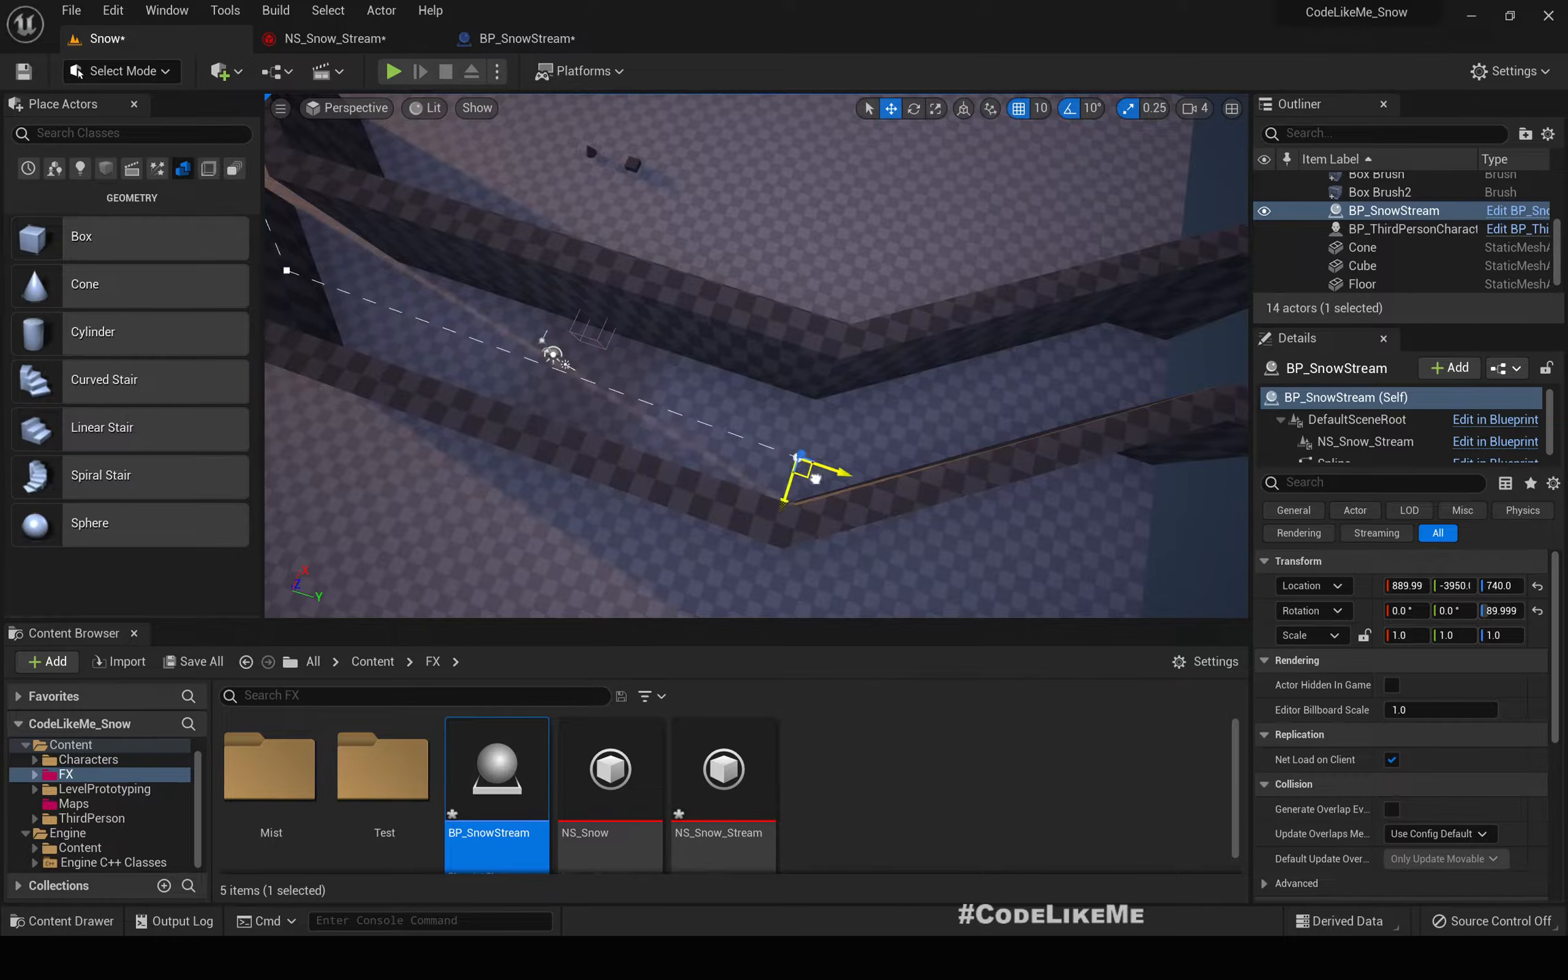
right_drag(815, 478, 865, 498)
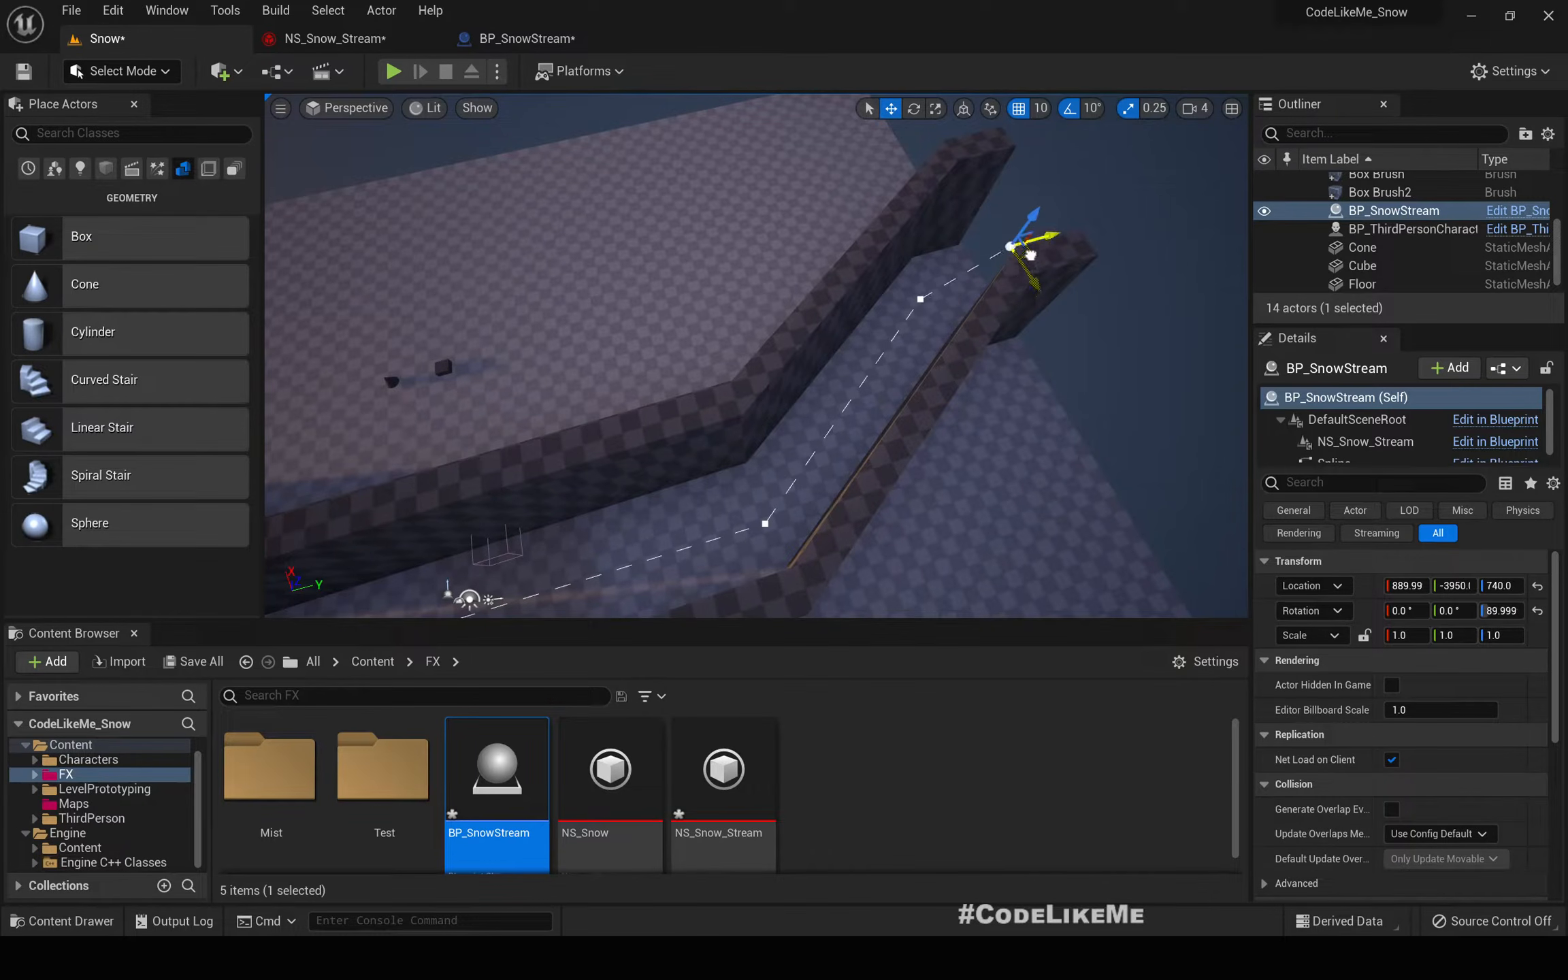
right_drag(1102, 247, 517, 252)
right_drag(1110, 306, 1065, 267)
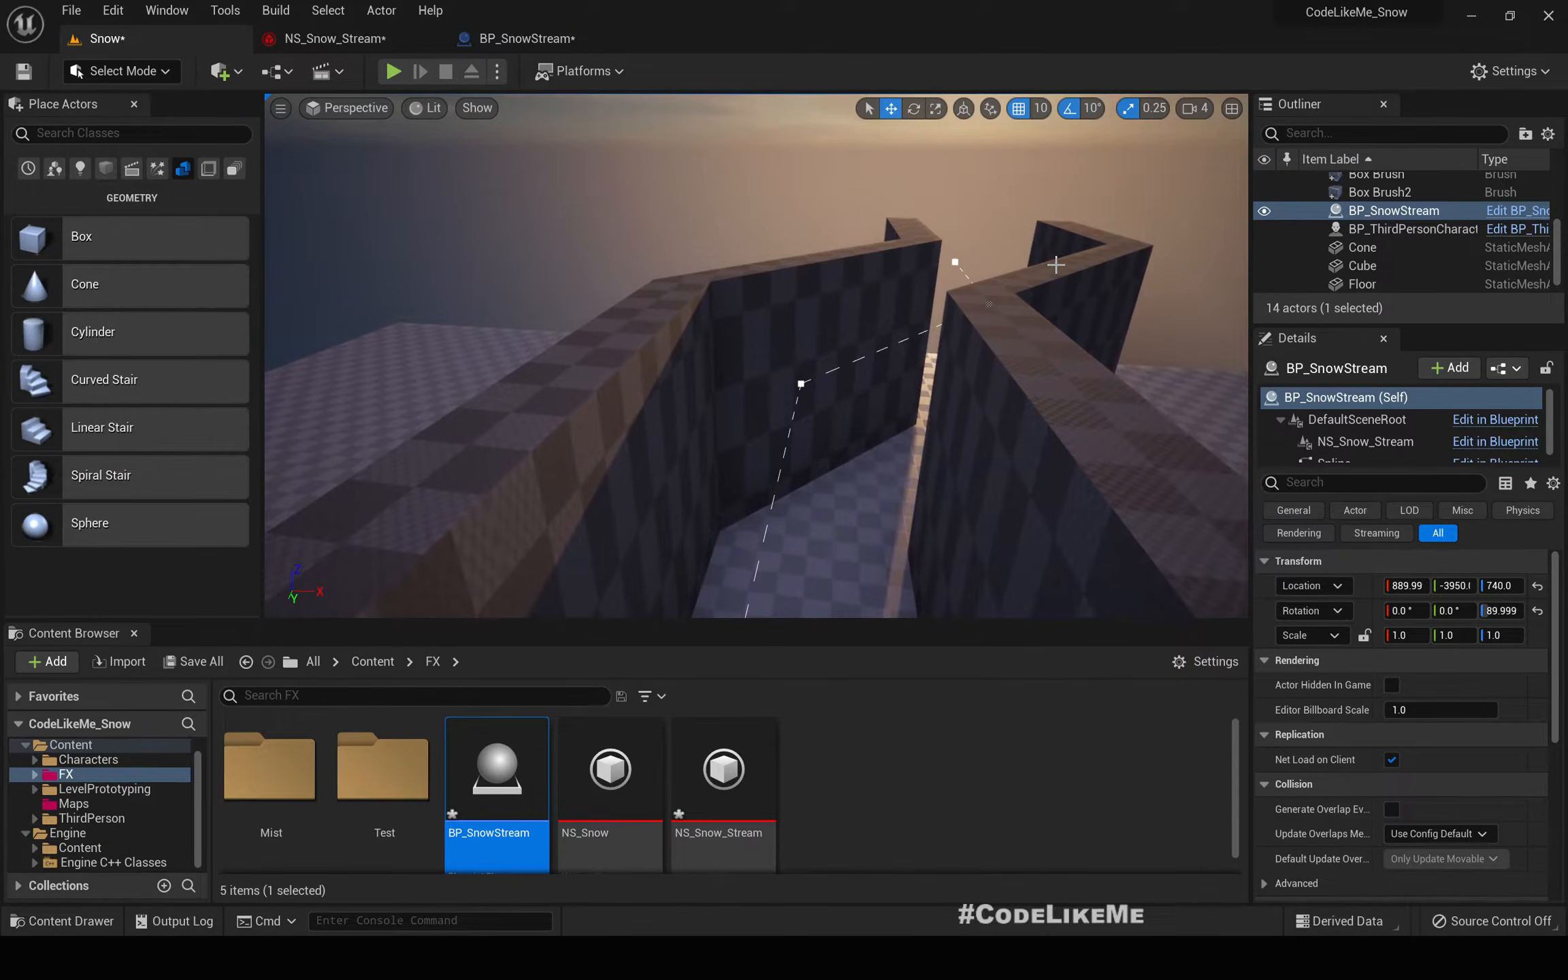
- Turn Auto Activate back on for the NS_Snow_Stream component in BP_SnowStream and compile the blueprint
click(499, 43)
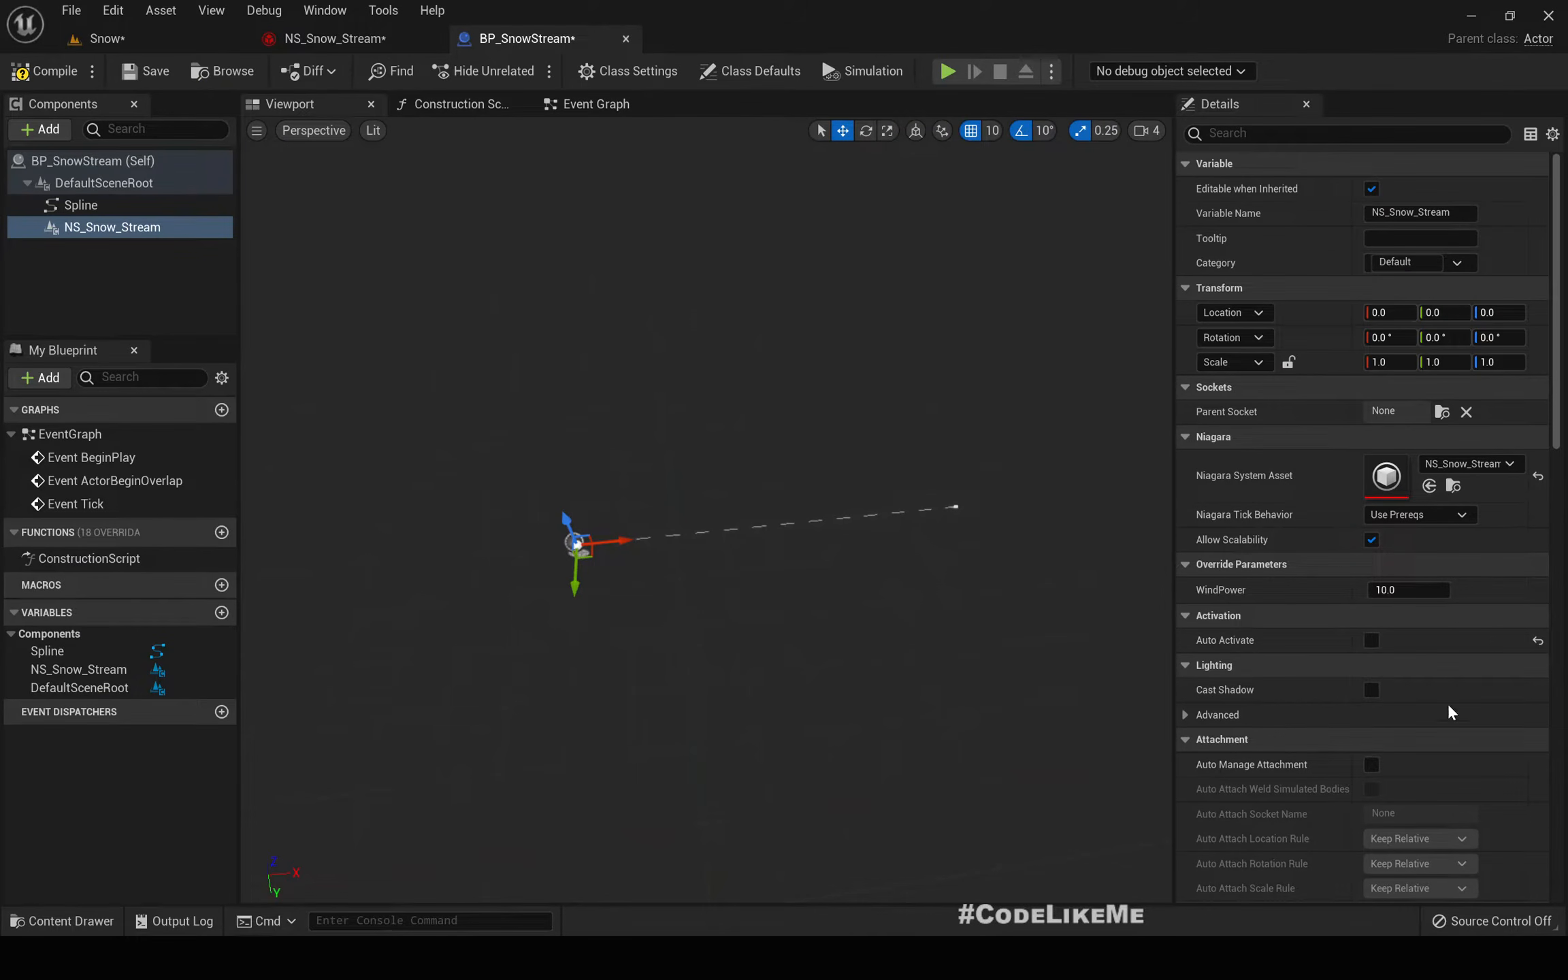
click(1375, 643)
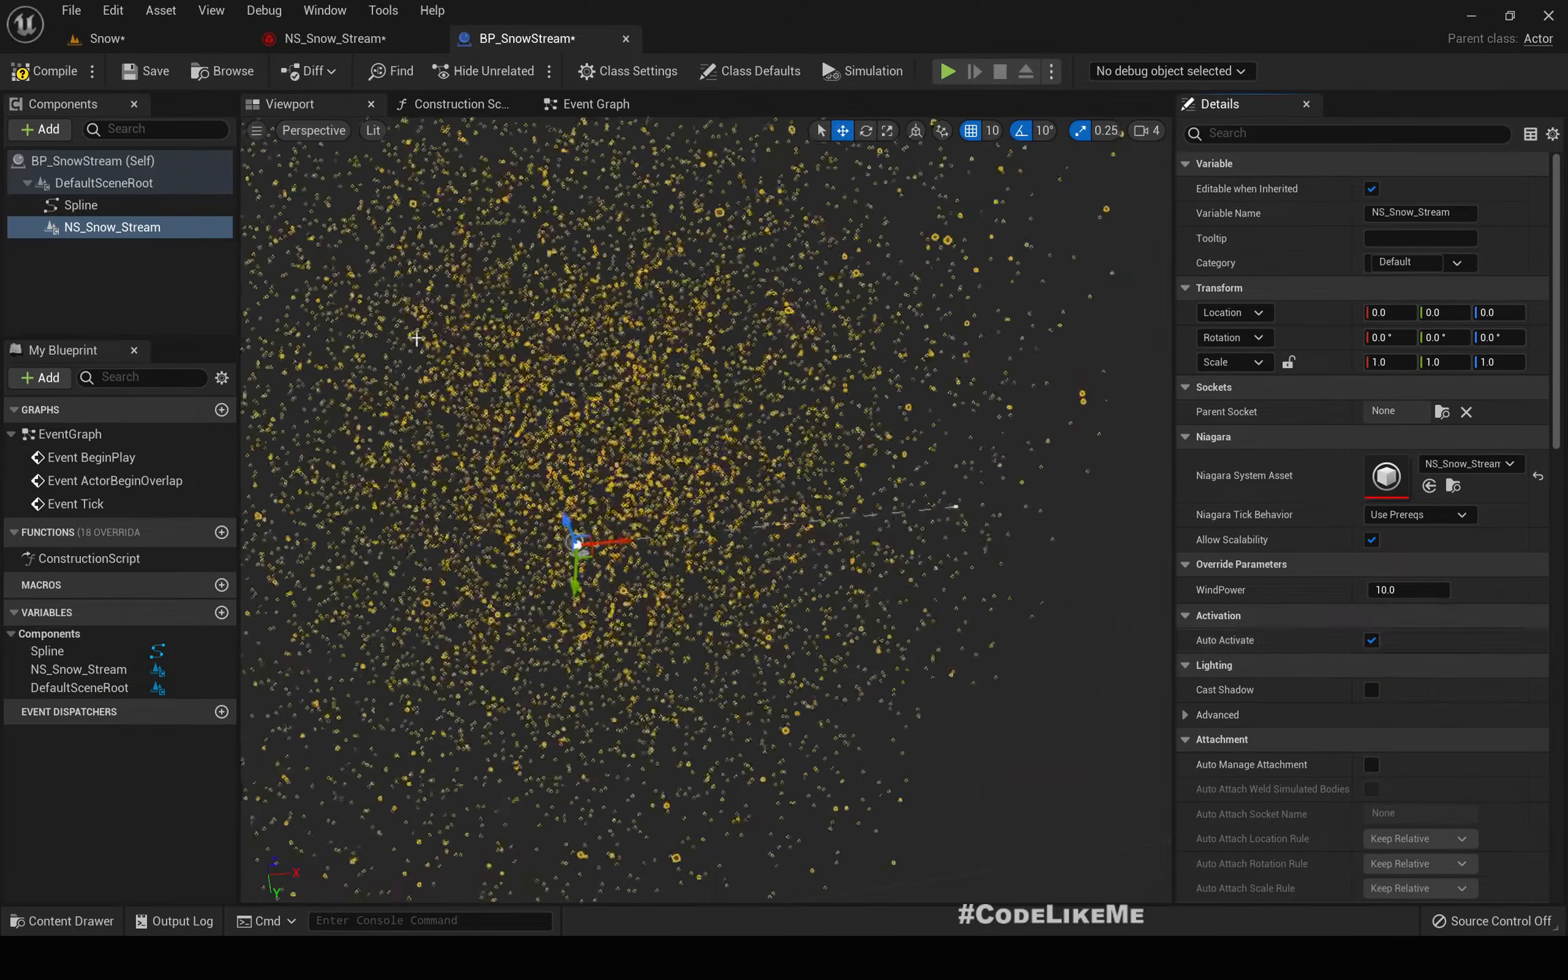
click(30, 73)
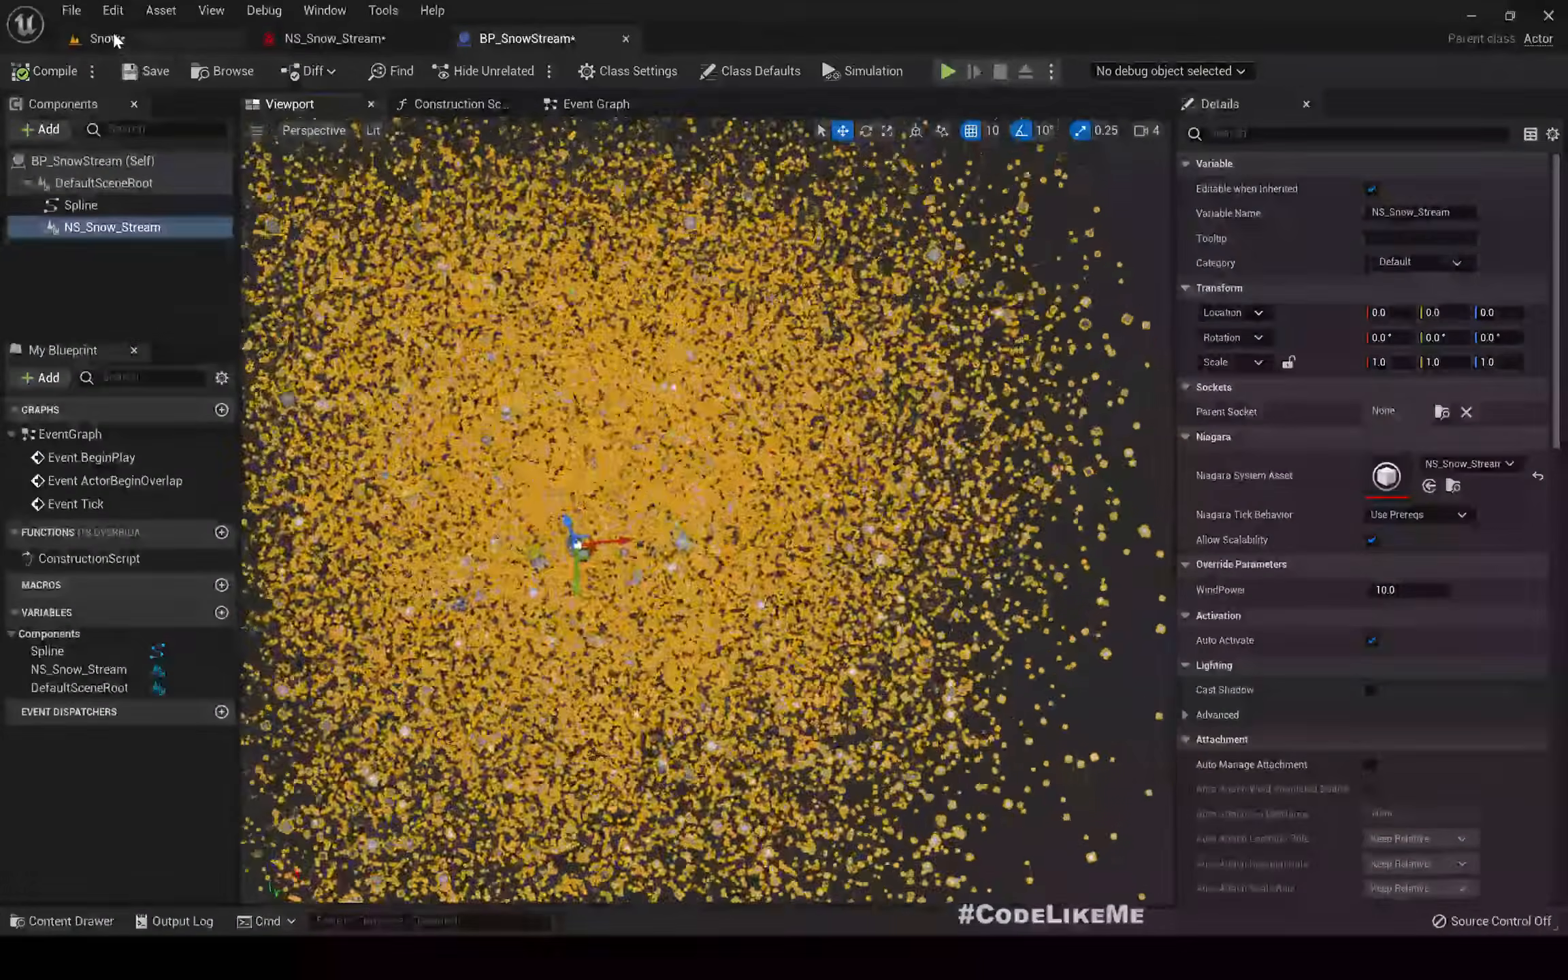
- In the Snow level, examine the snow emission around the start of the spline and its path through the corridor
click(102, 39)
right_drag(857, 422, 839, 420)
right_drag(575, 109, 569, 108)
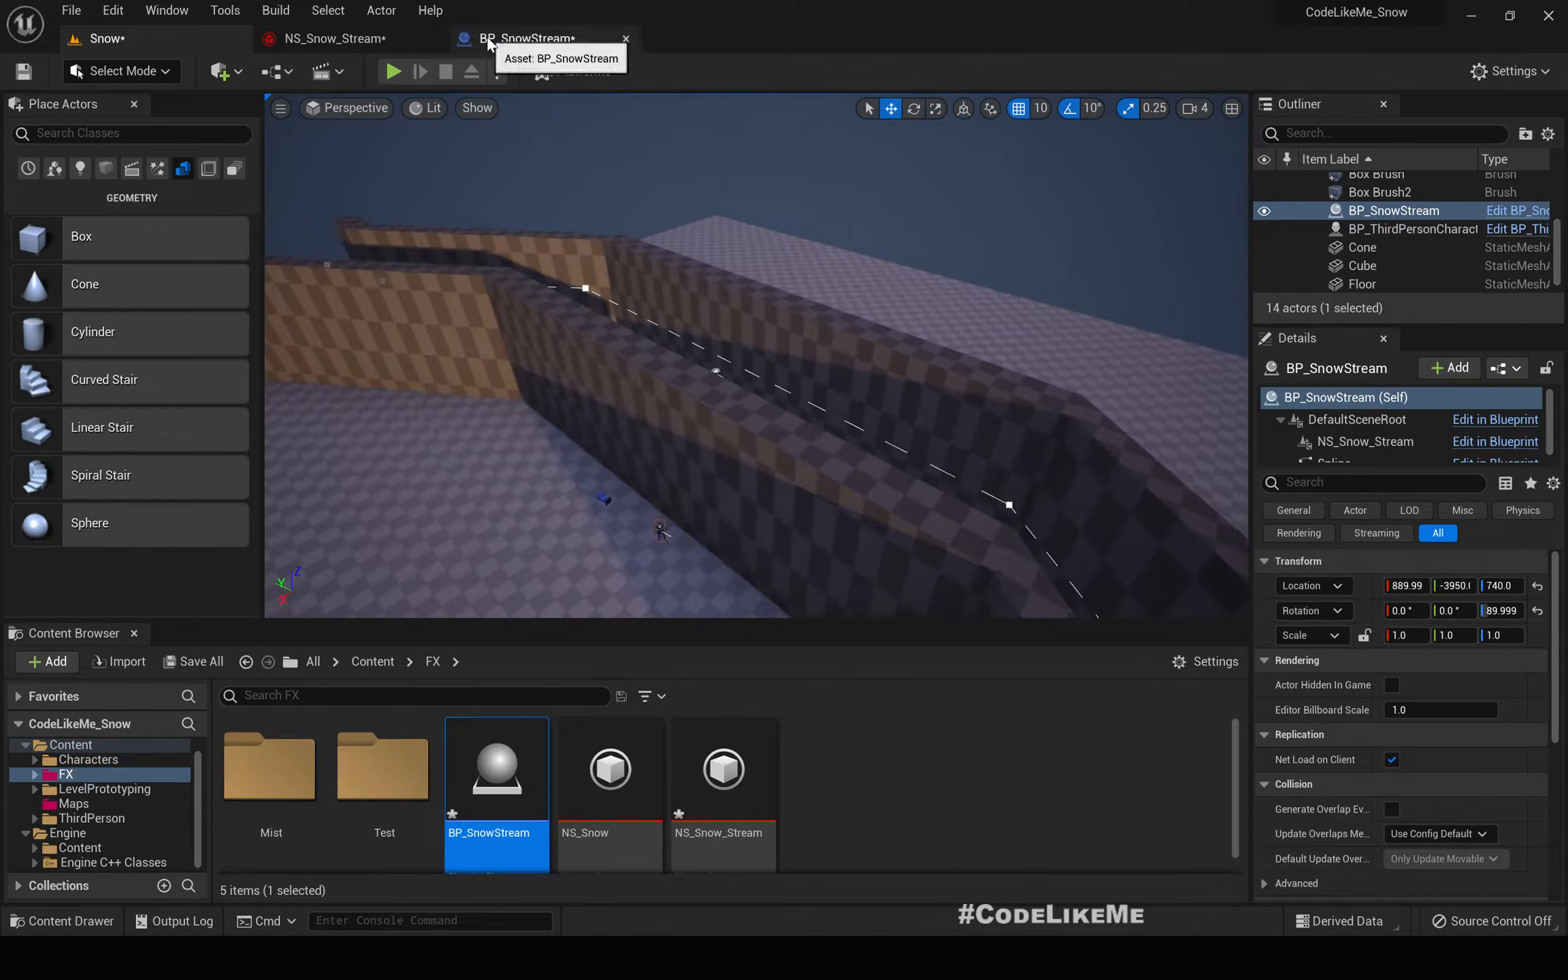
right_drag(517, 170, 512, 170)
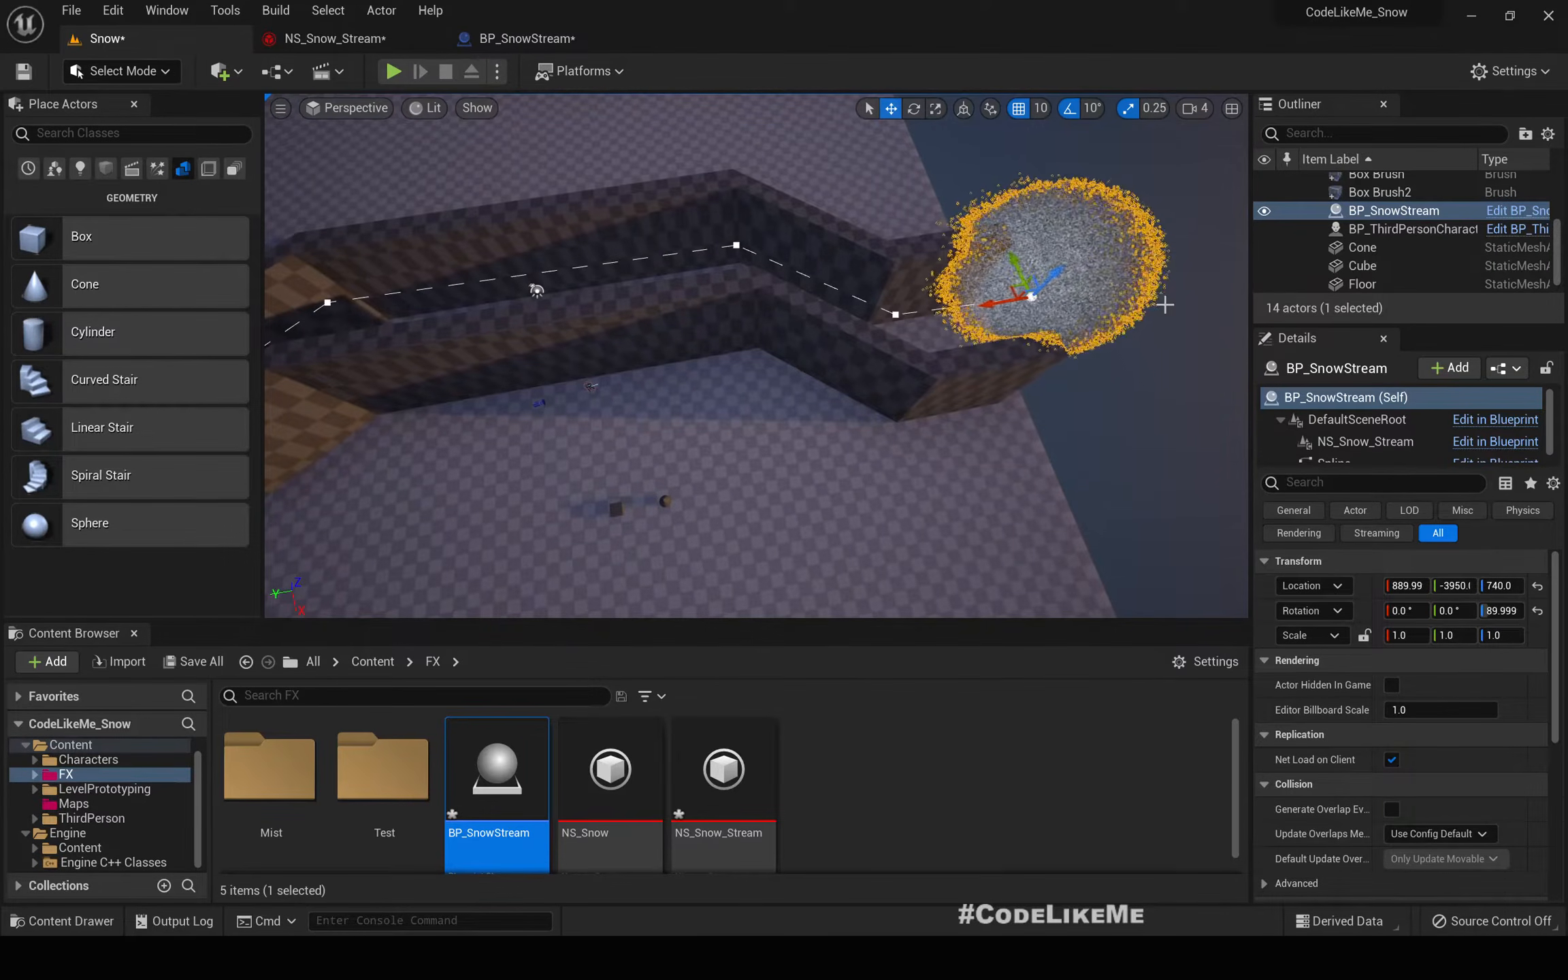
right_drag(789, 307, 787, 308)
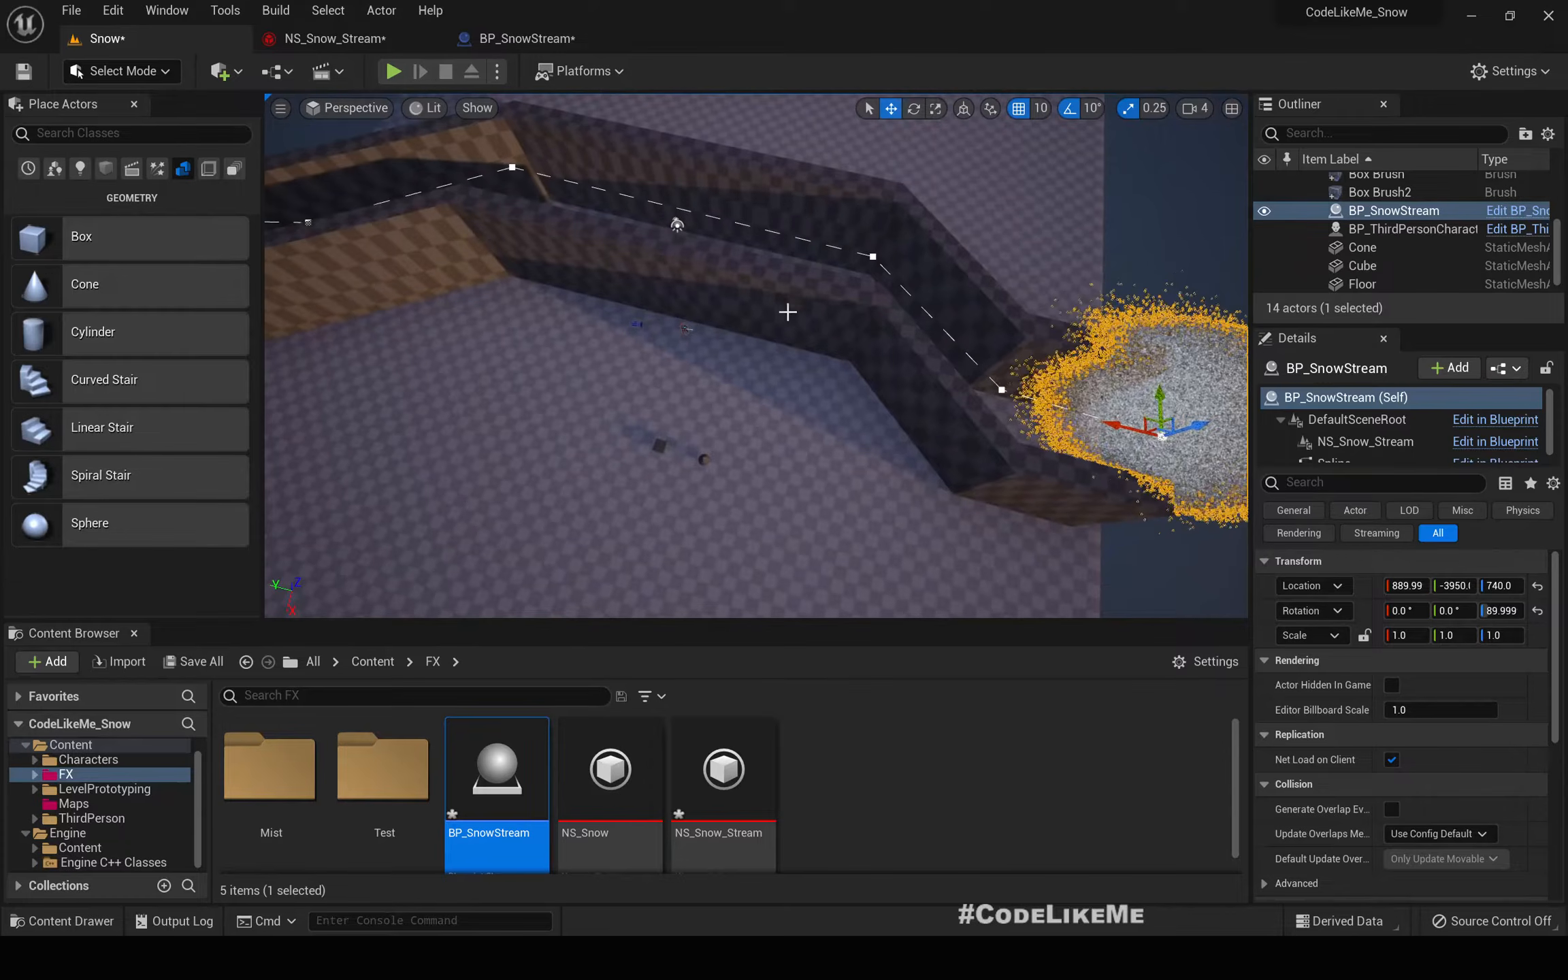
key(F9)
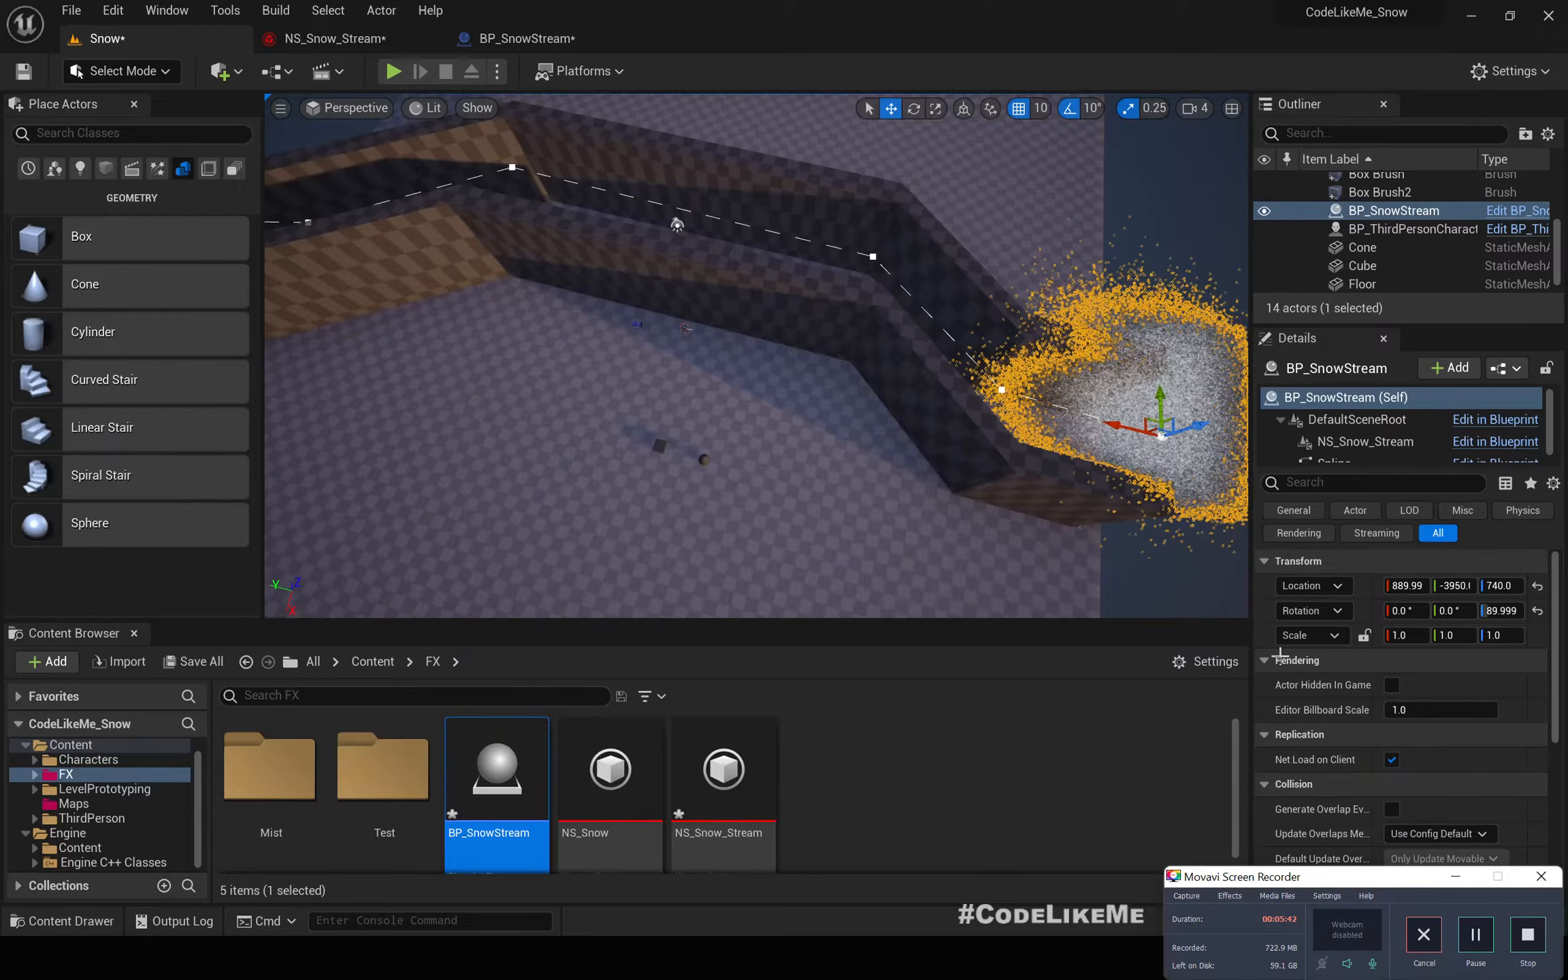
click(819, 474)
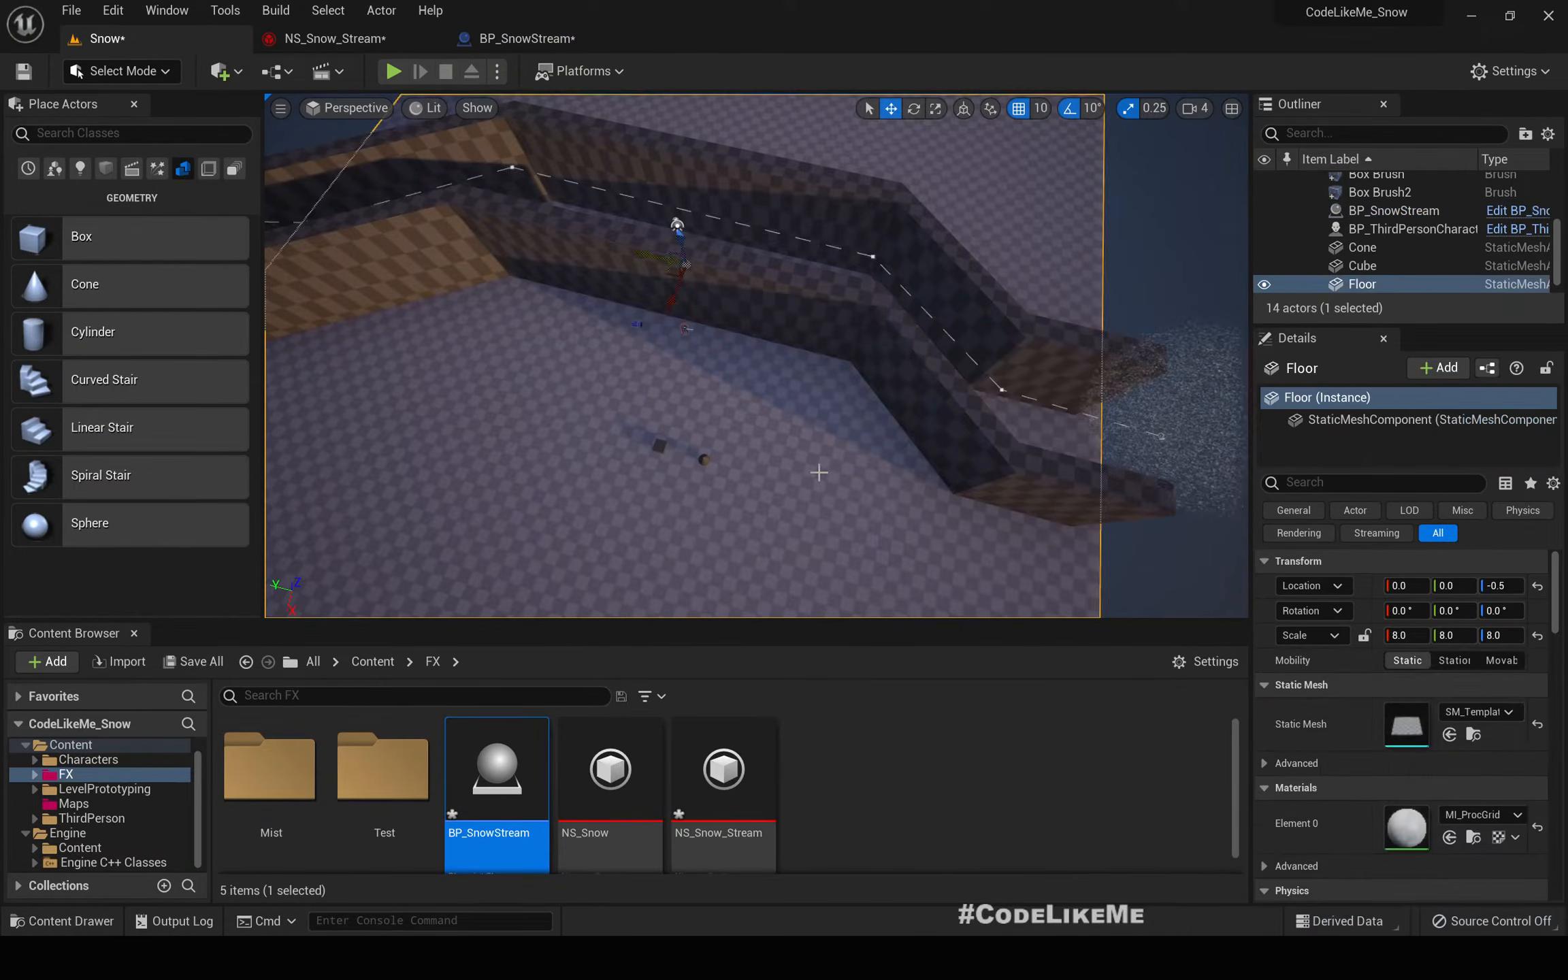
right_drag(819, 474, 820, 475)
- Add reference nodes for the NS_Snow_Stream and Spline components to BP_SnowStream's Event Graph, one beneath the other below Event Tick
click(525, 38)
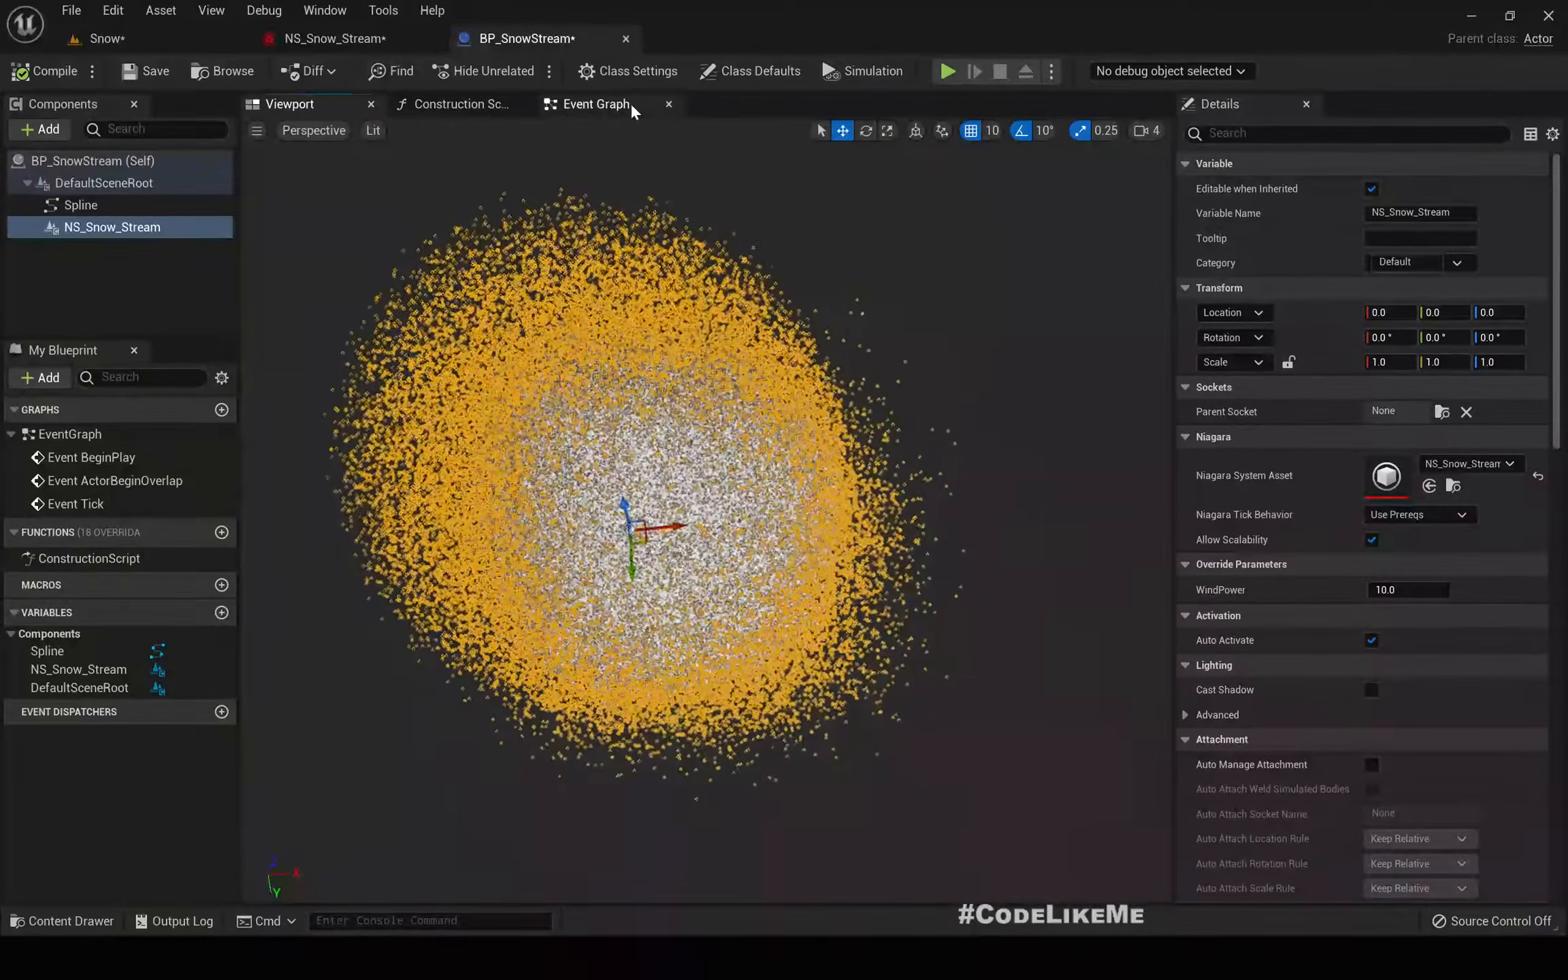
click(596, 104)
right_drag(589, 531, 503, 278)
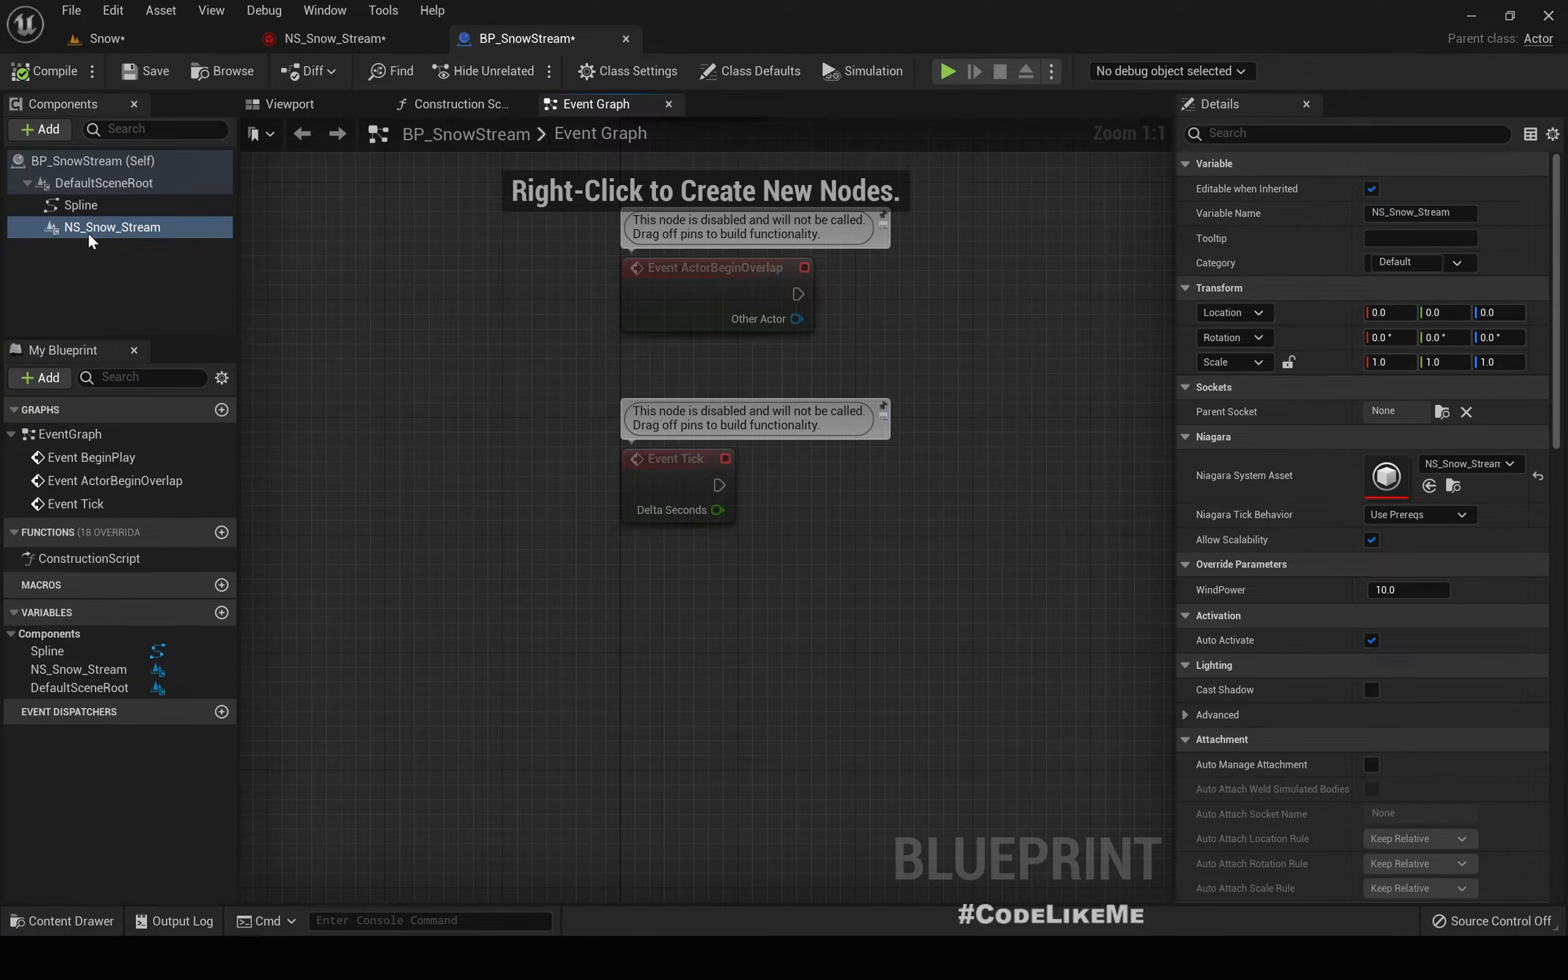
drag(89, 240, 636, 610)
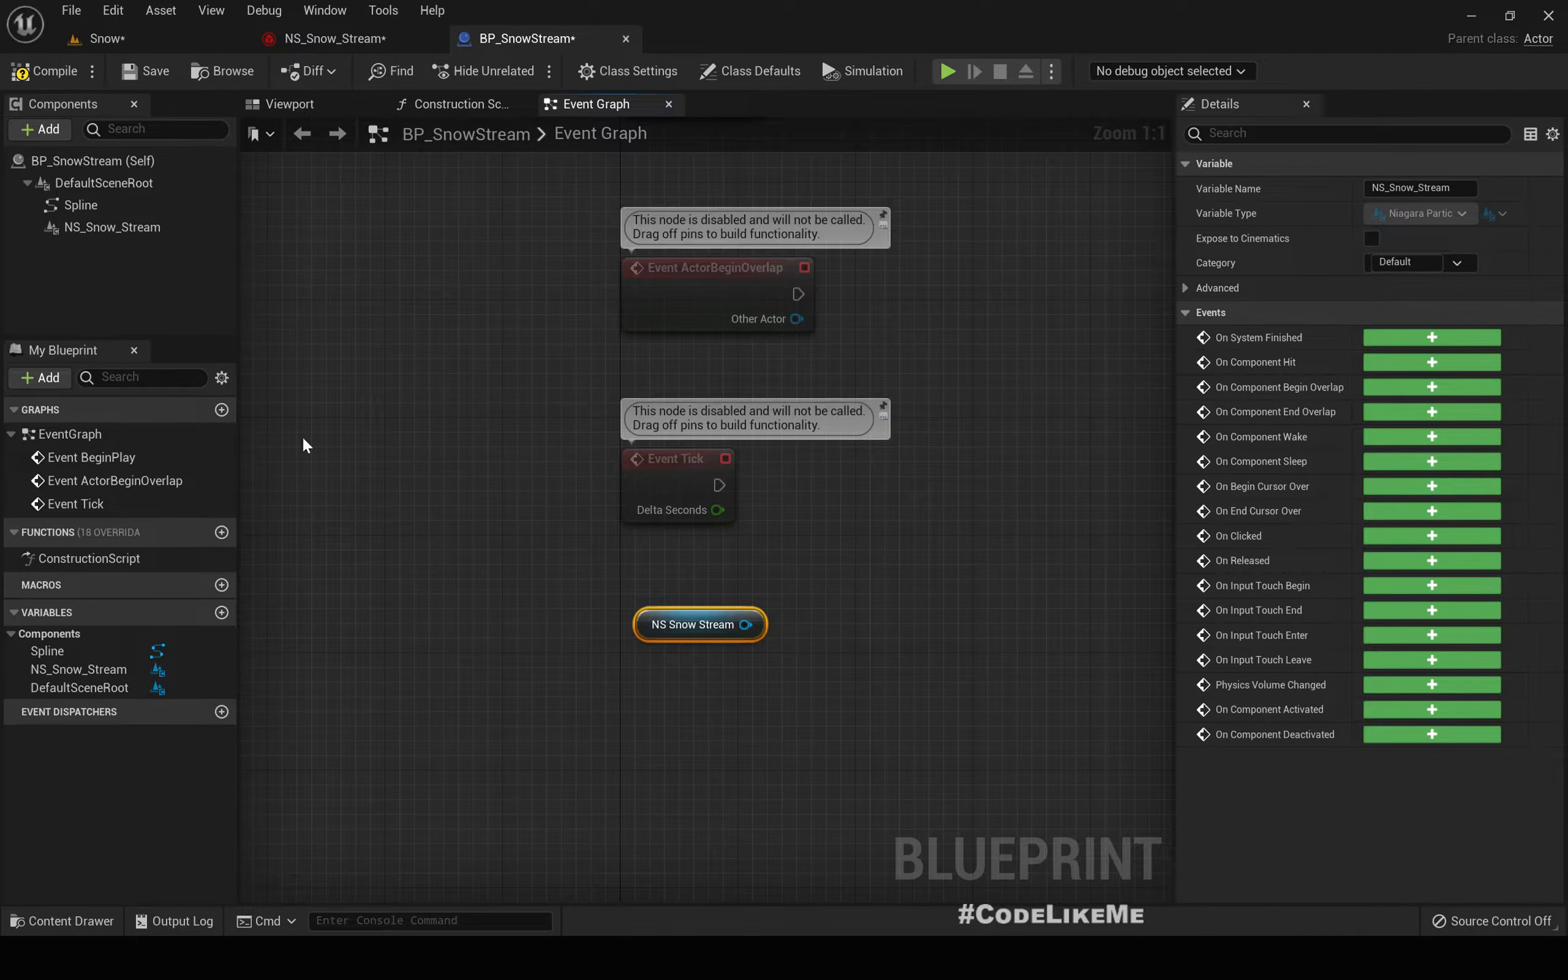
right_drag(746, 707, 624, 673)
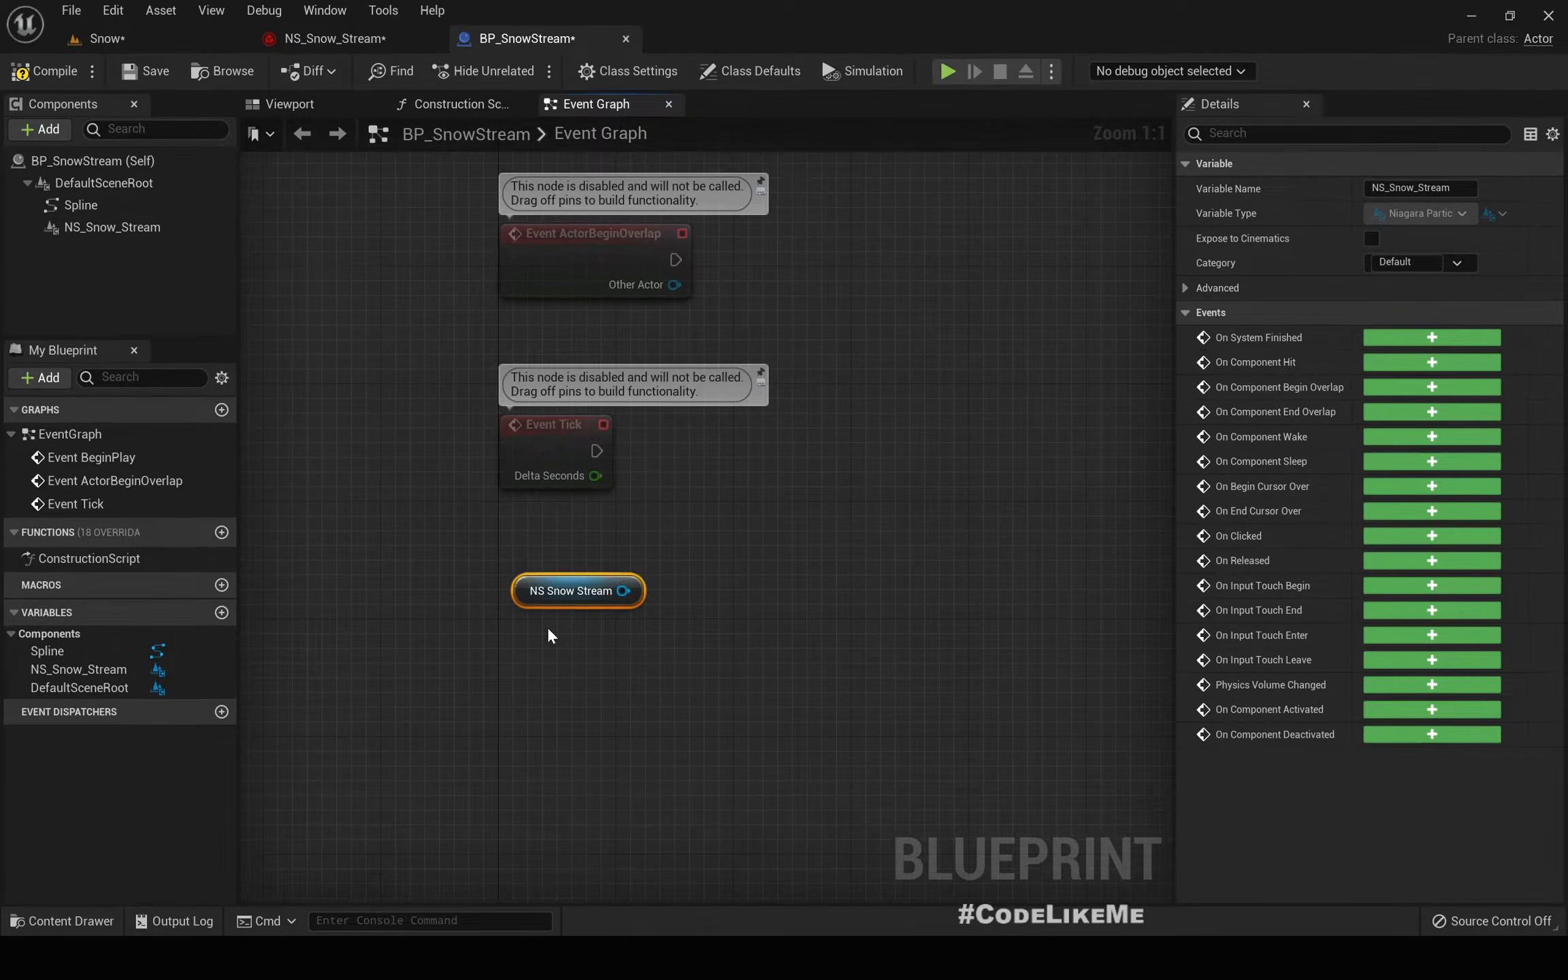
drag(517, 590, 548, 606)
drag(83, 206, 543, 664)
- Add a Get Location at Distance Along Spline node with the Spline reference as its target
drag(643, 678, 732, 724)
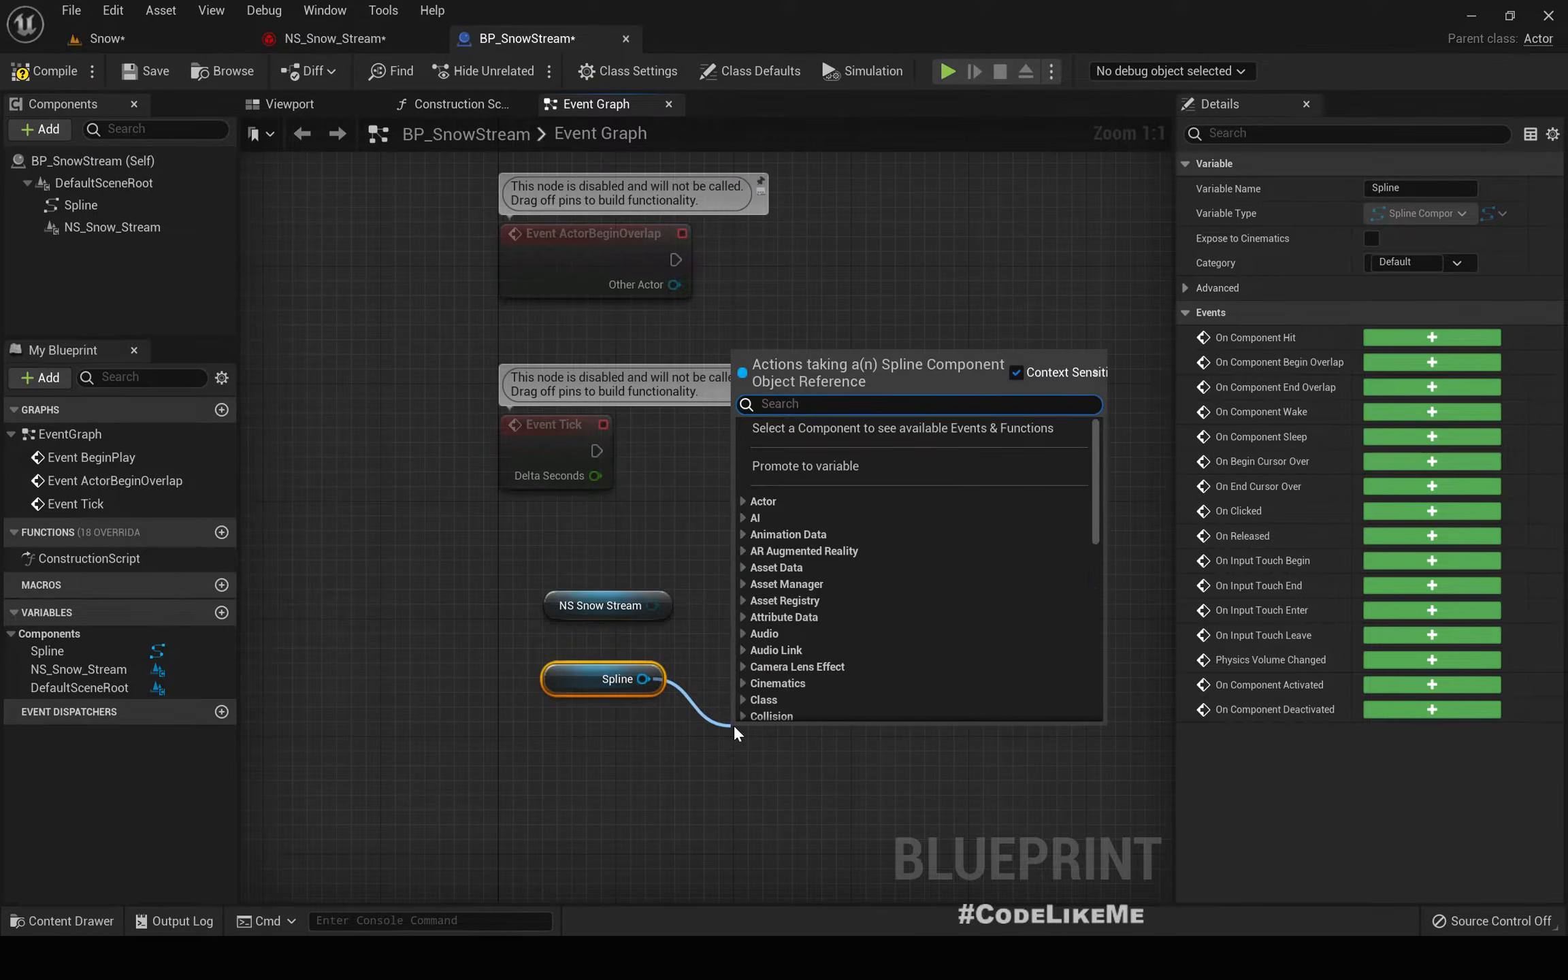
text(get posi)
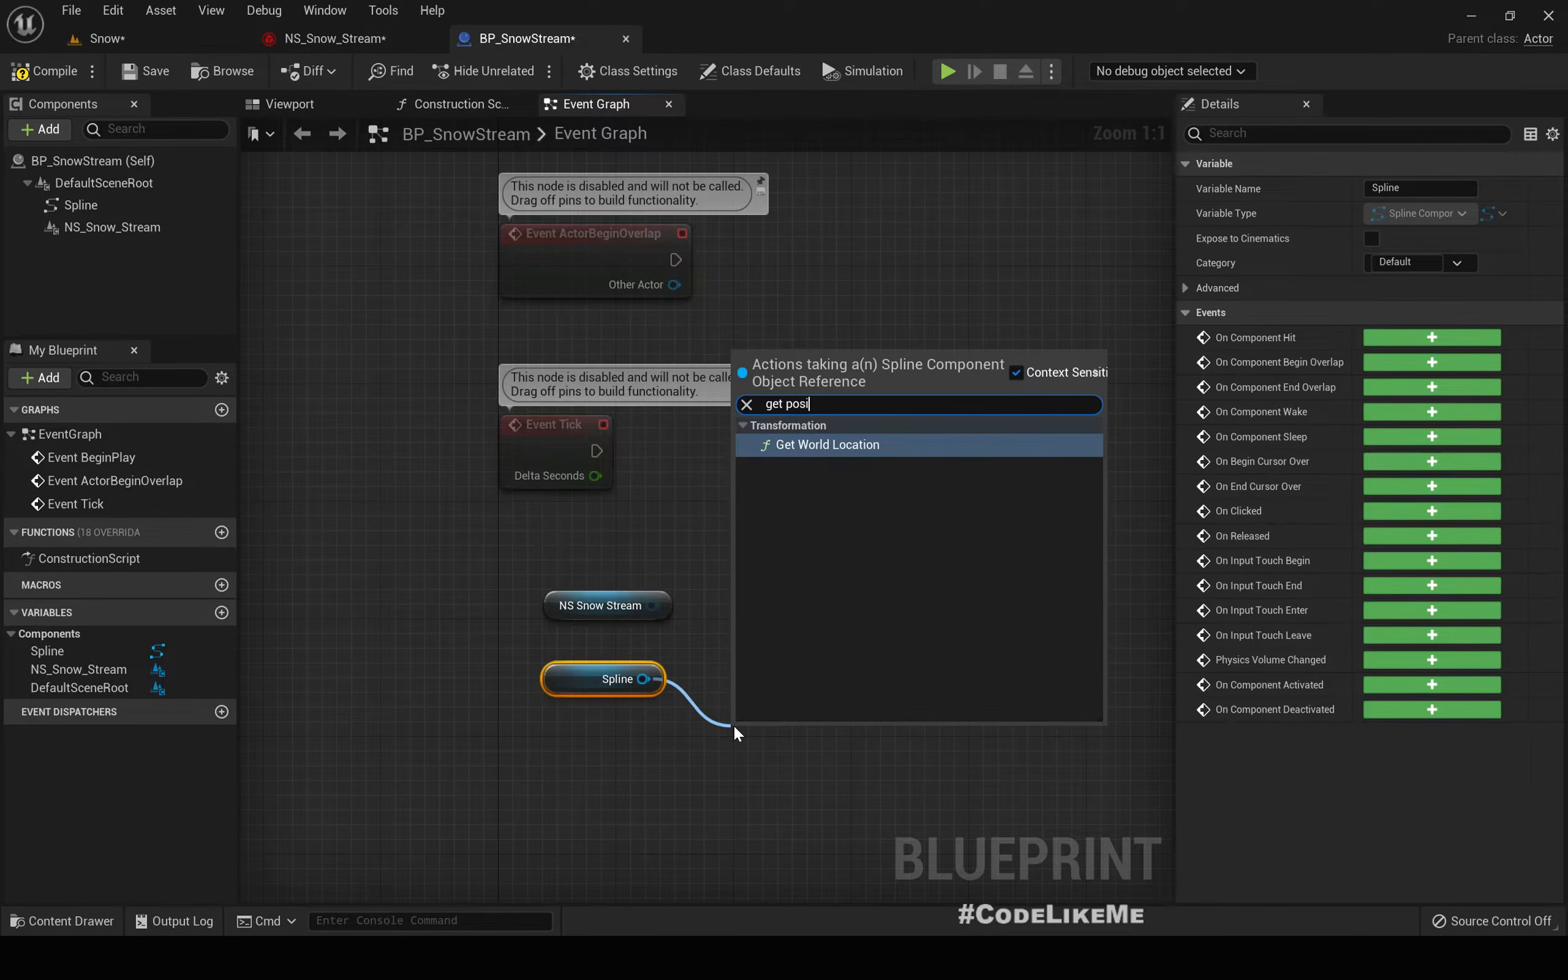
key(BackSpace)
key(BackSpace)
key(BackSpace)
key(BackSpace)
text(loc)
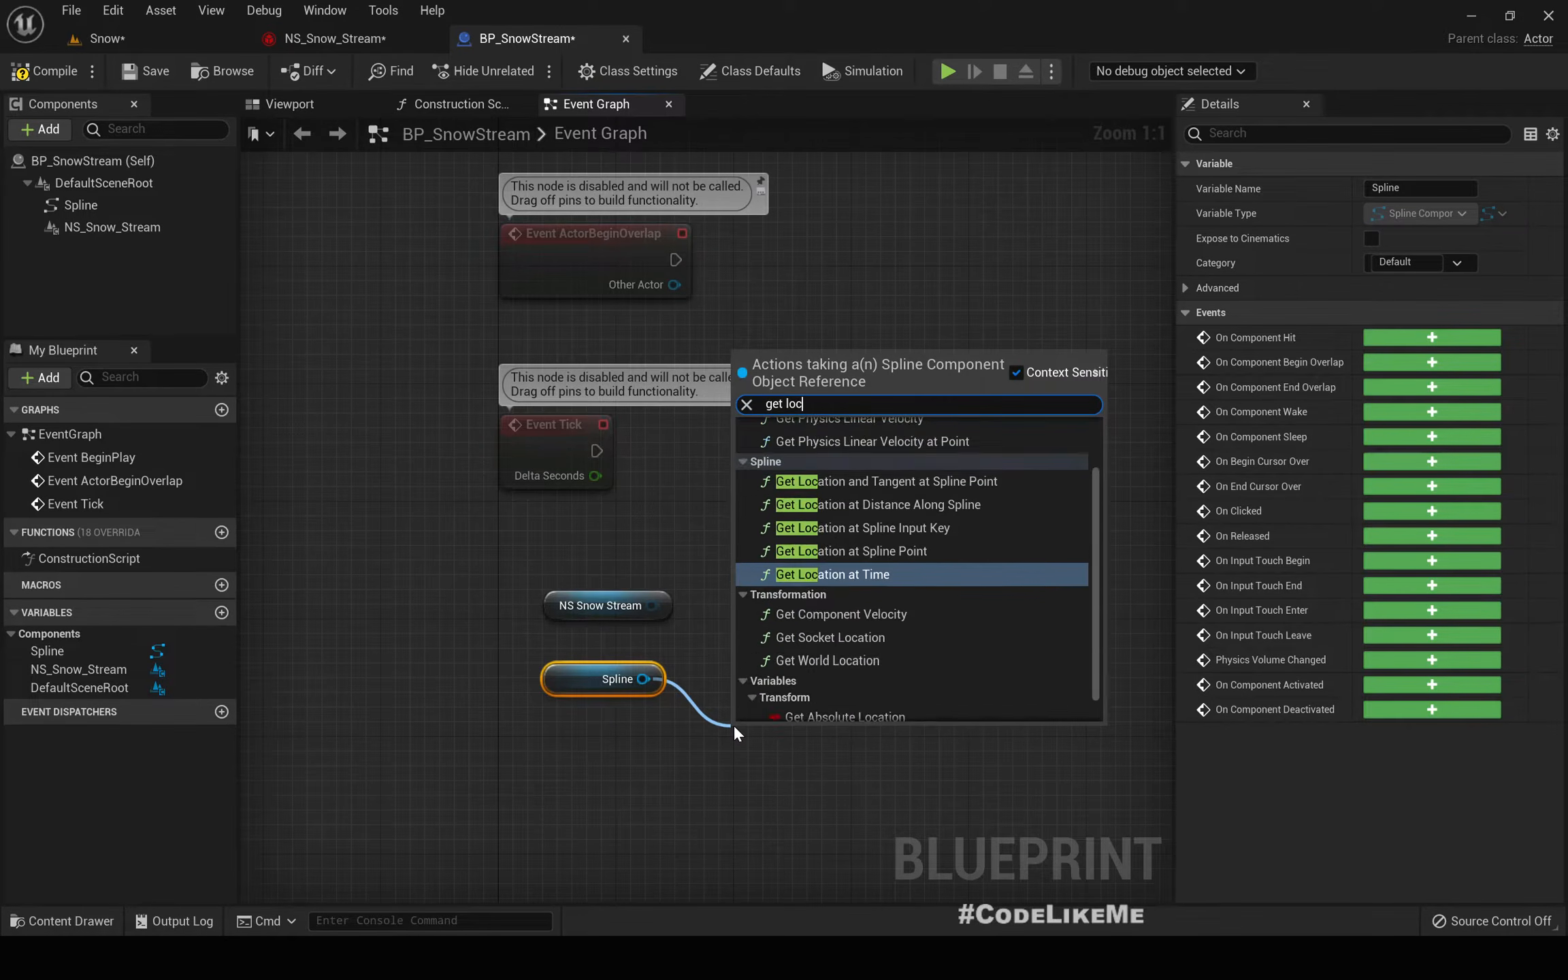
text(ai)
key(BackSpace)
key(BackSpace)
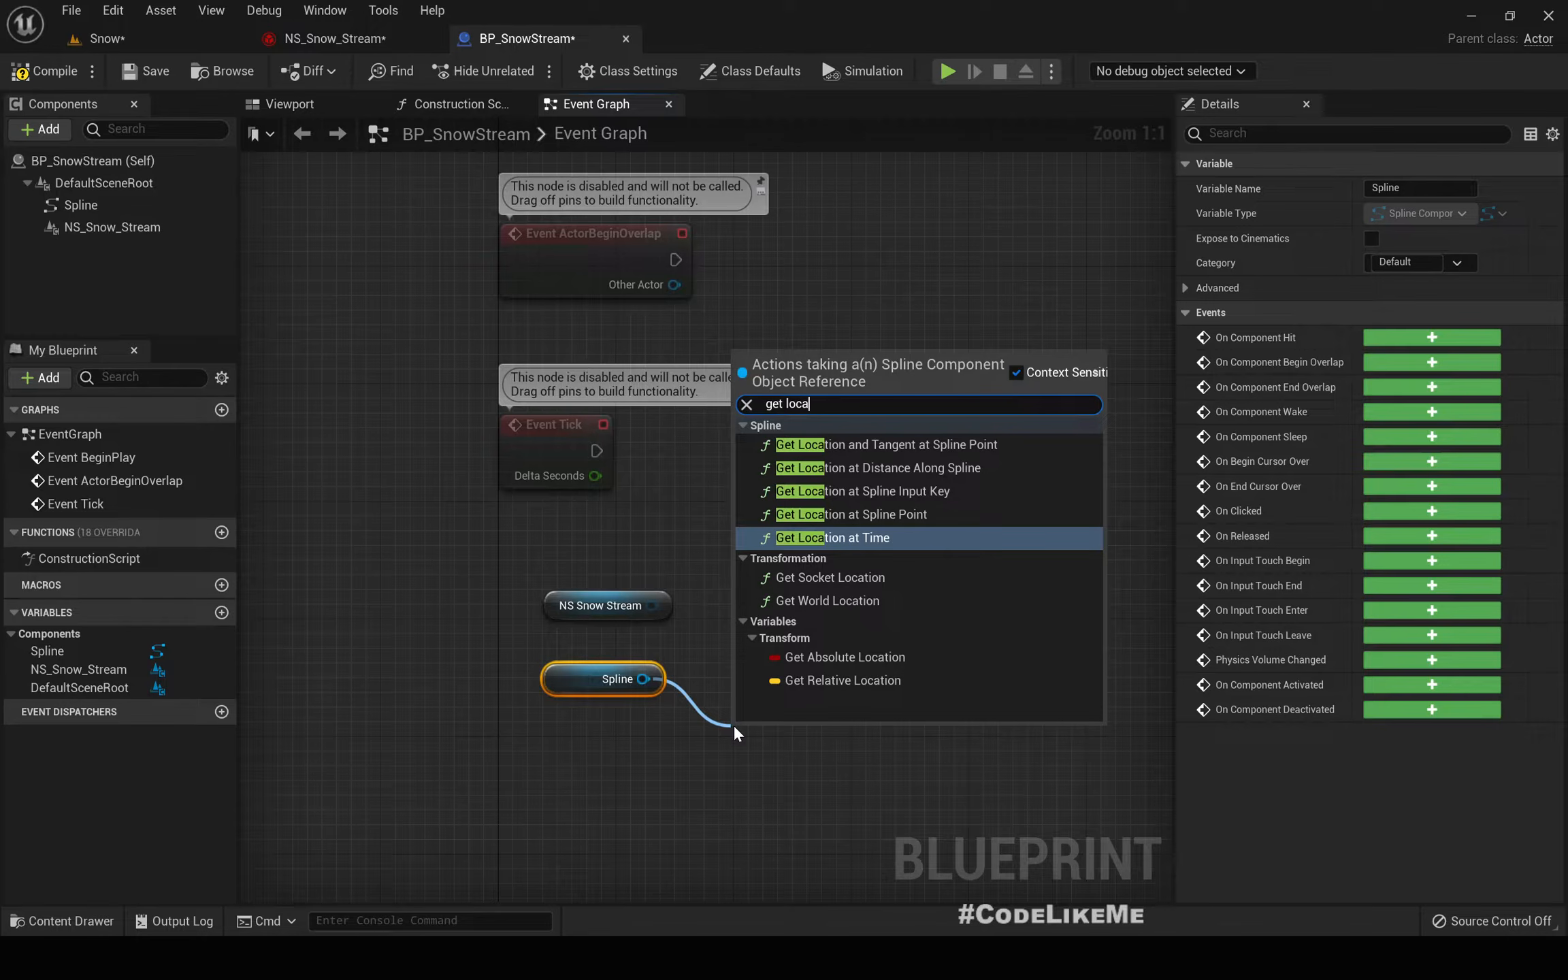
key(Up)
key(Up)
key(Up)
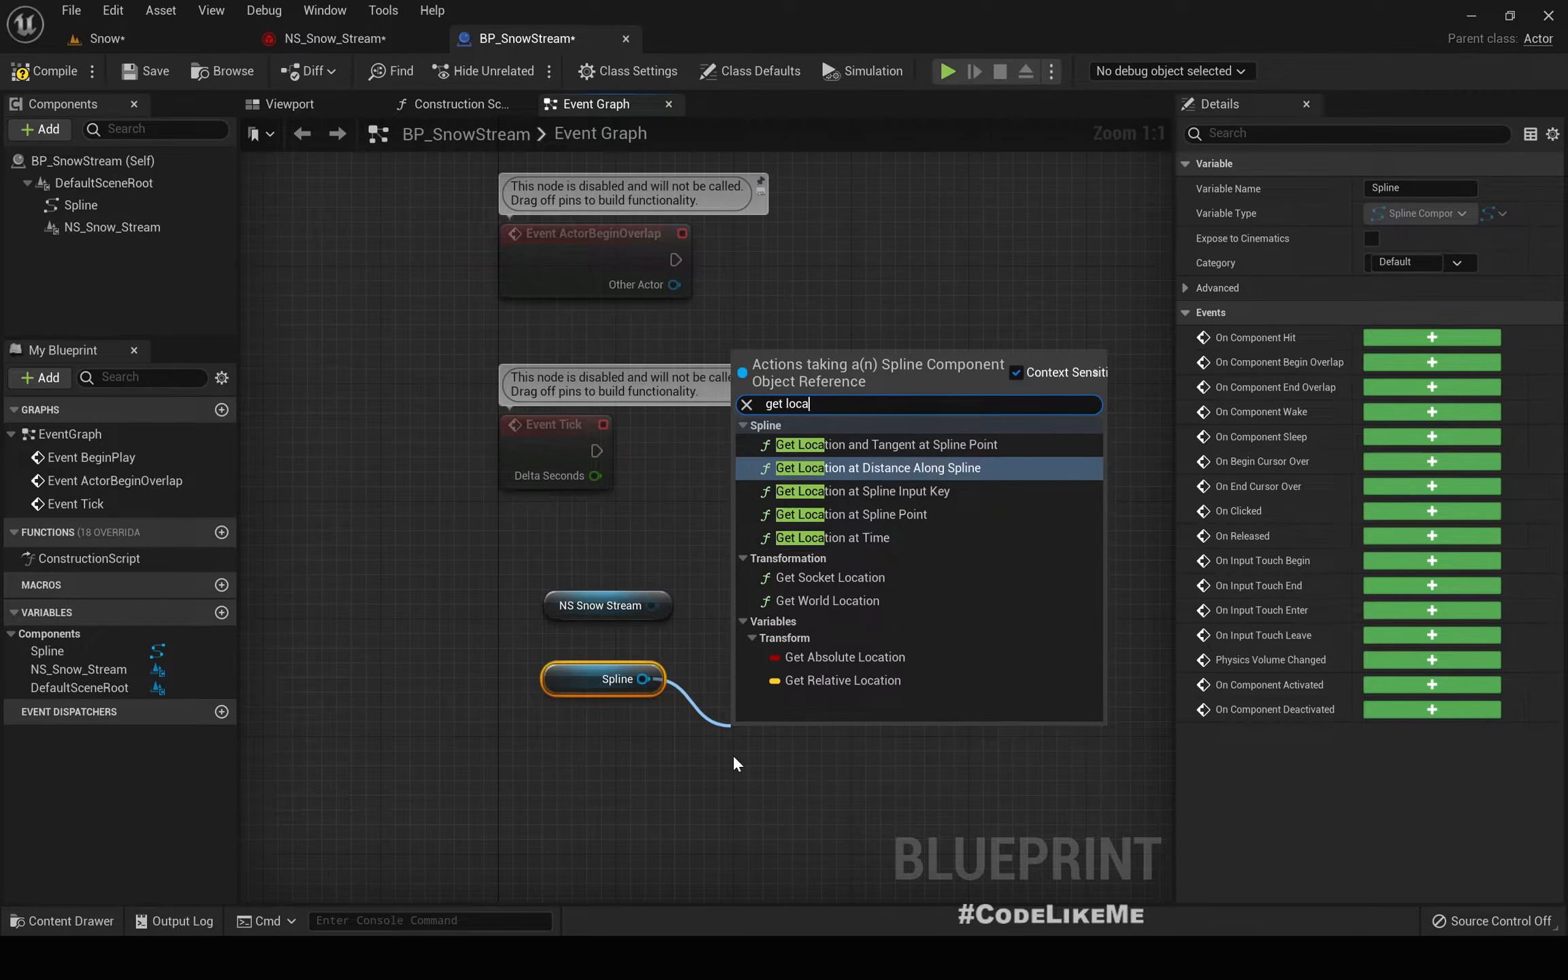
key(Return)
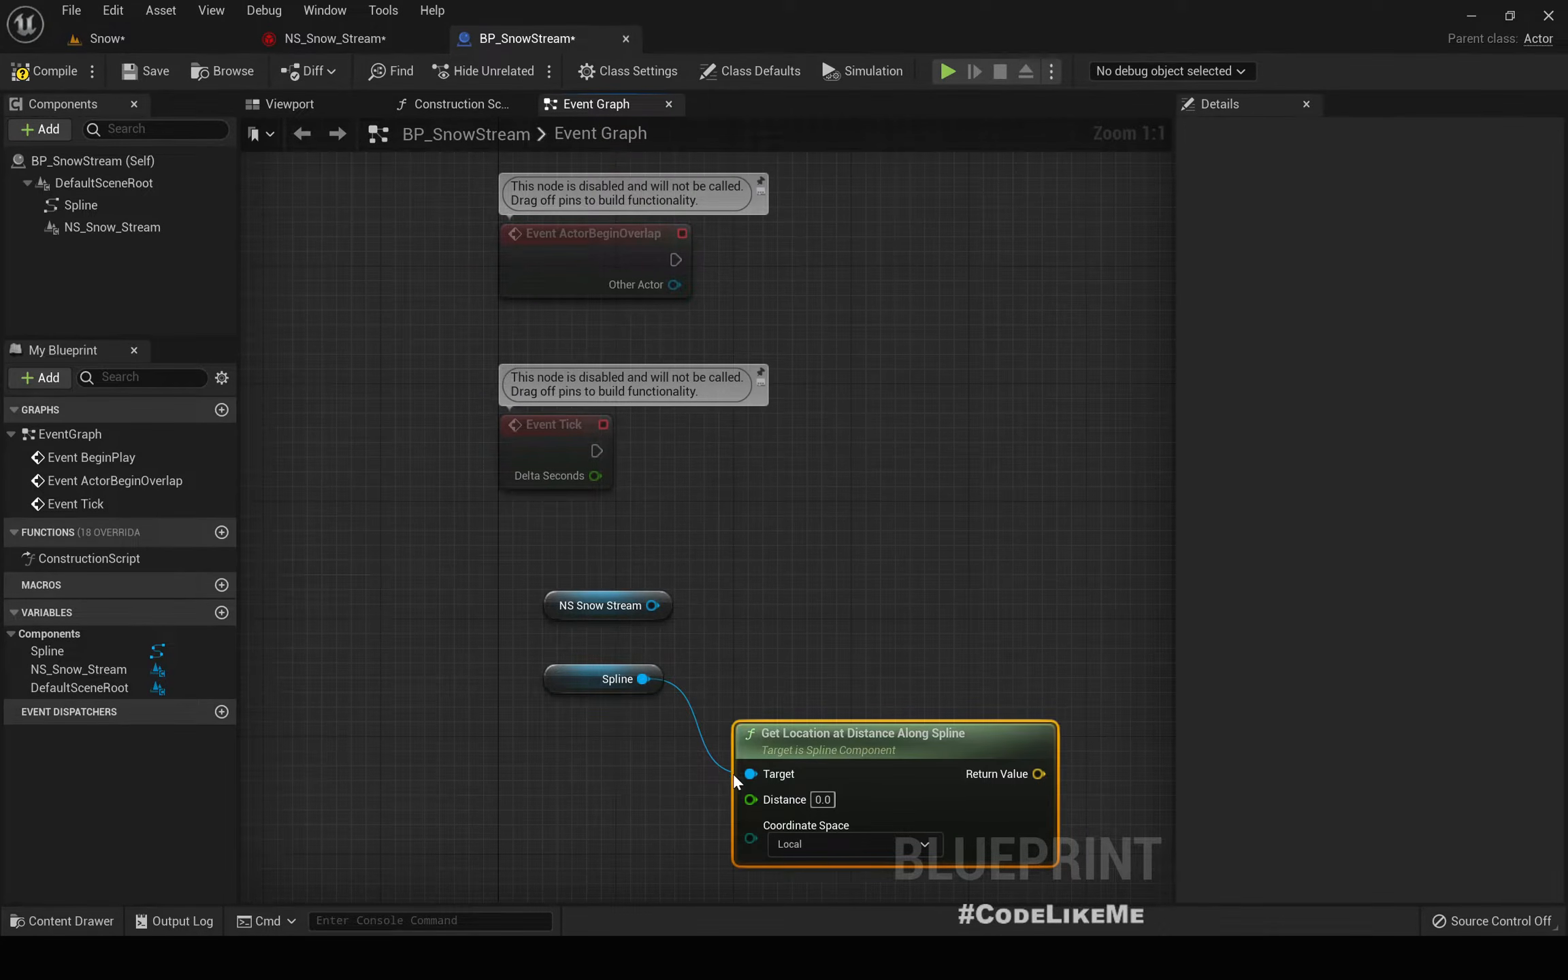
- Move the Get Location at Distance Along Spline node level with the Spline reference and straighten the connection between them
drag(846, 743, 952, 659)
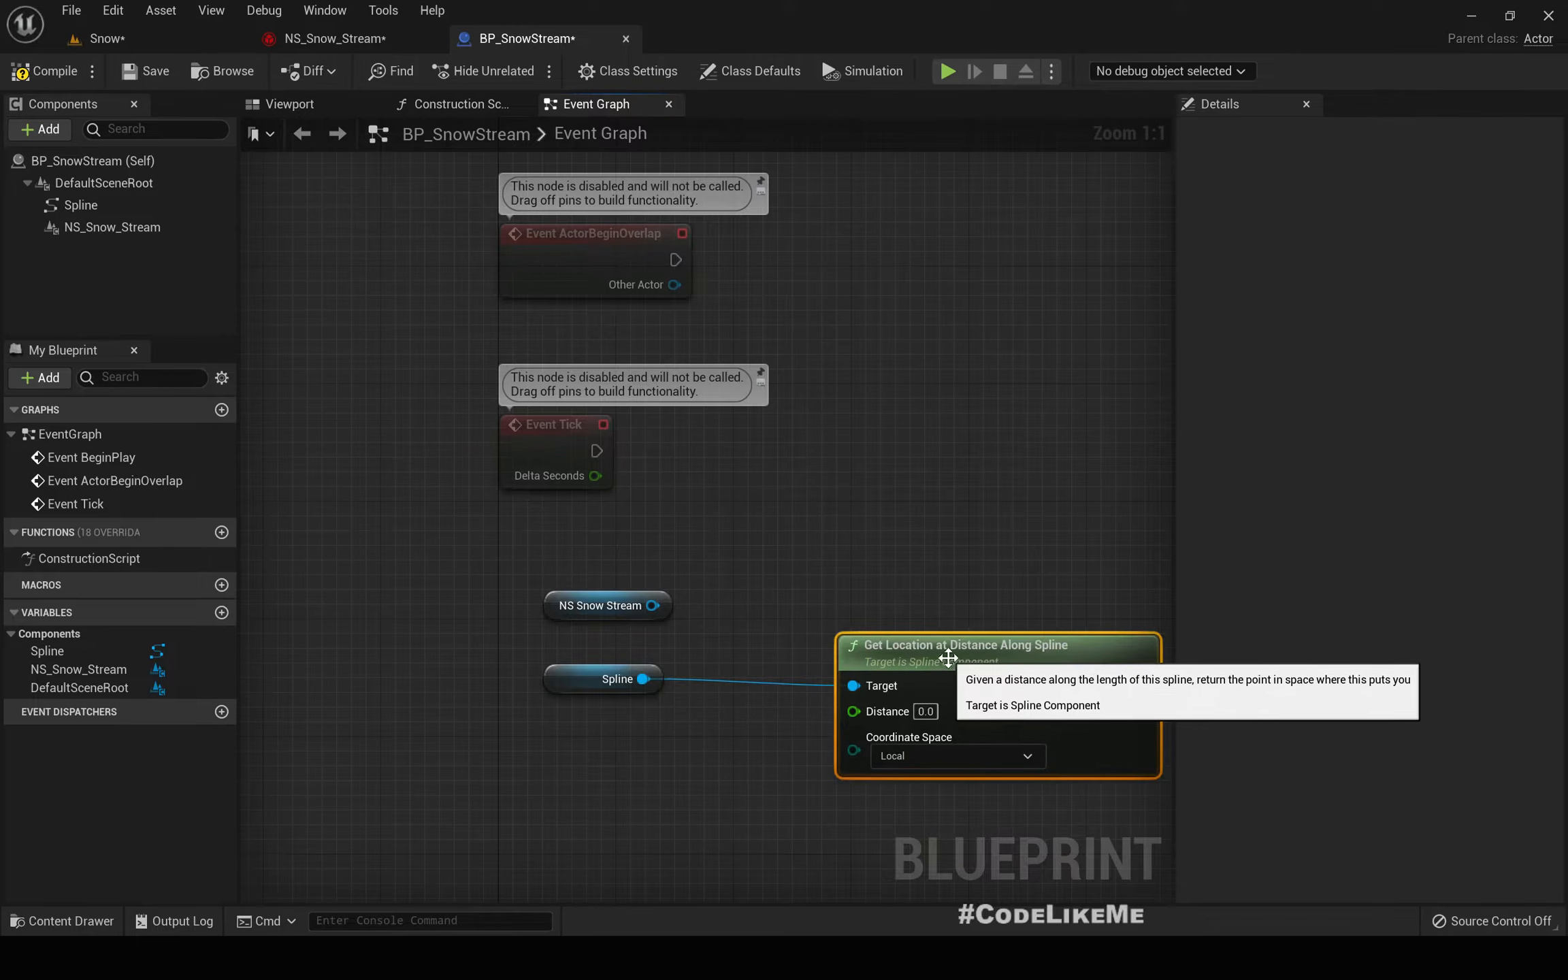
right_drag(667, 795, 548, 612)
click(492, 498)
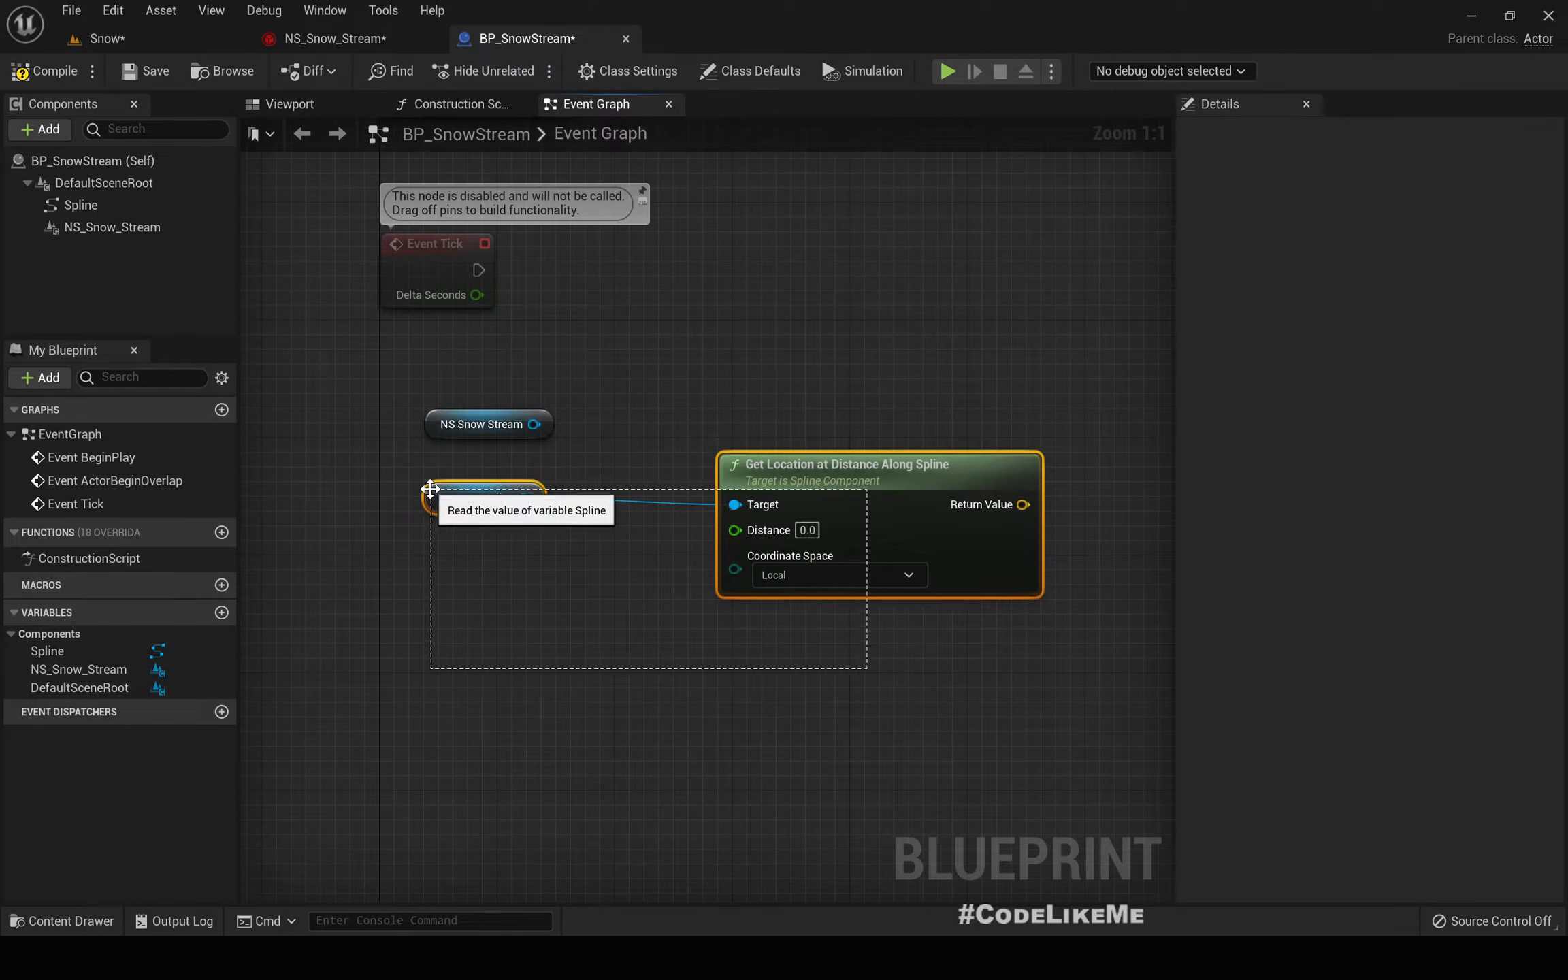
click(489, 608)
drag(352, 479, 831, 610)
key(q)
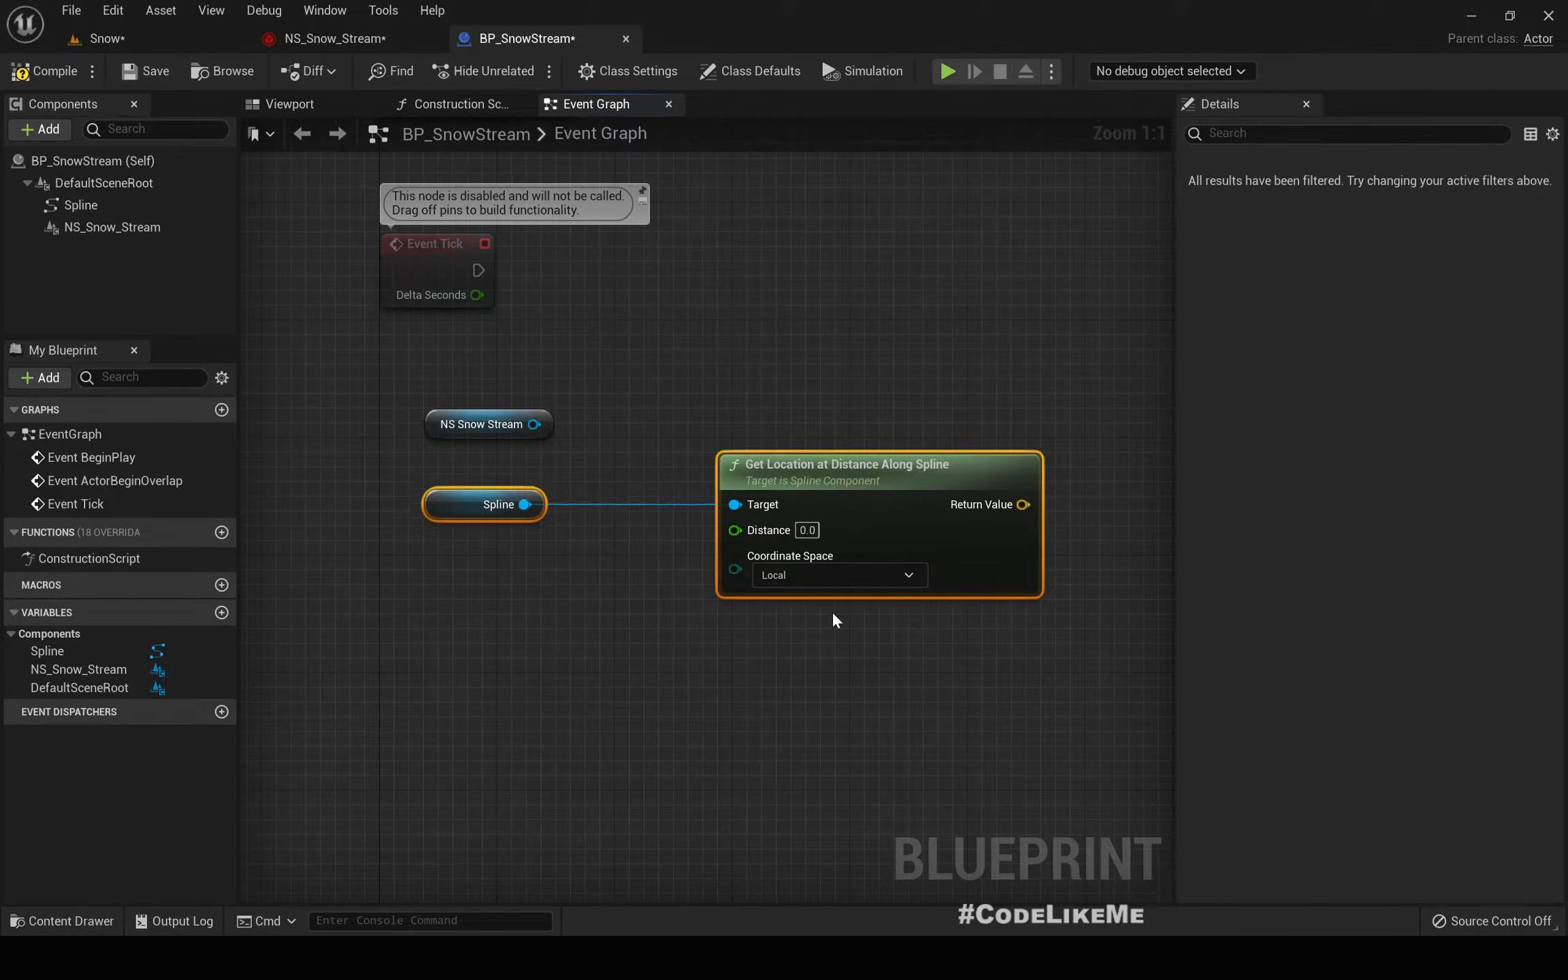
click(577, 622)
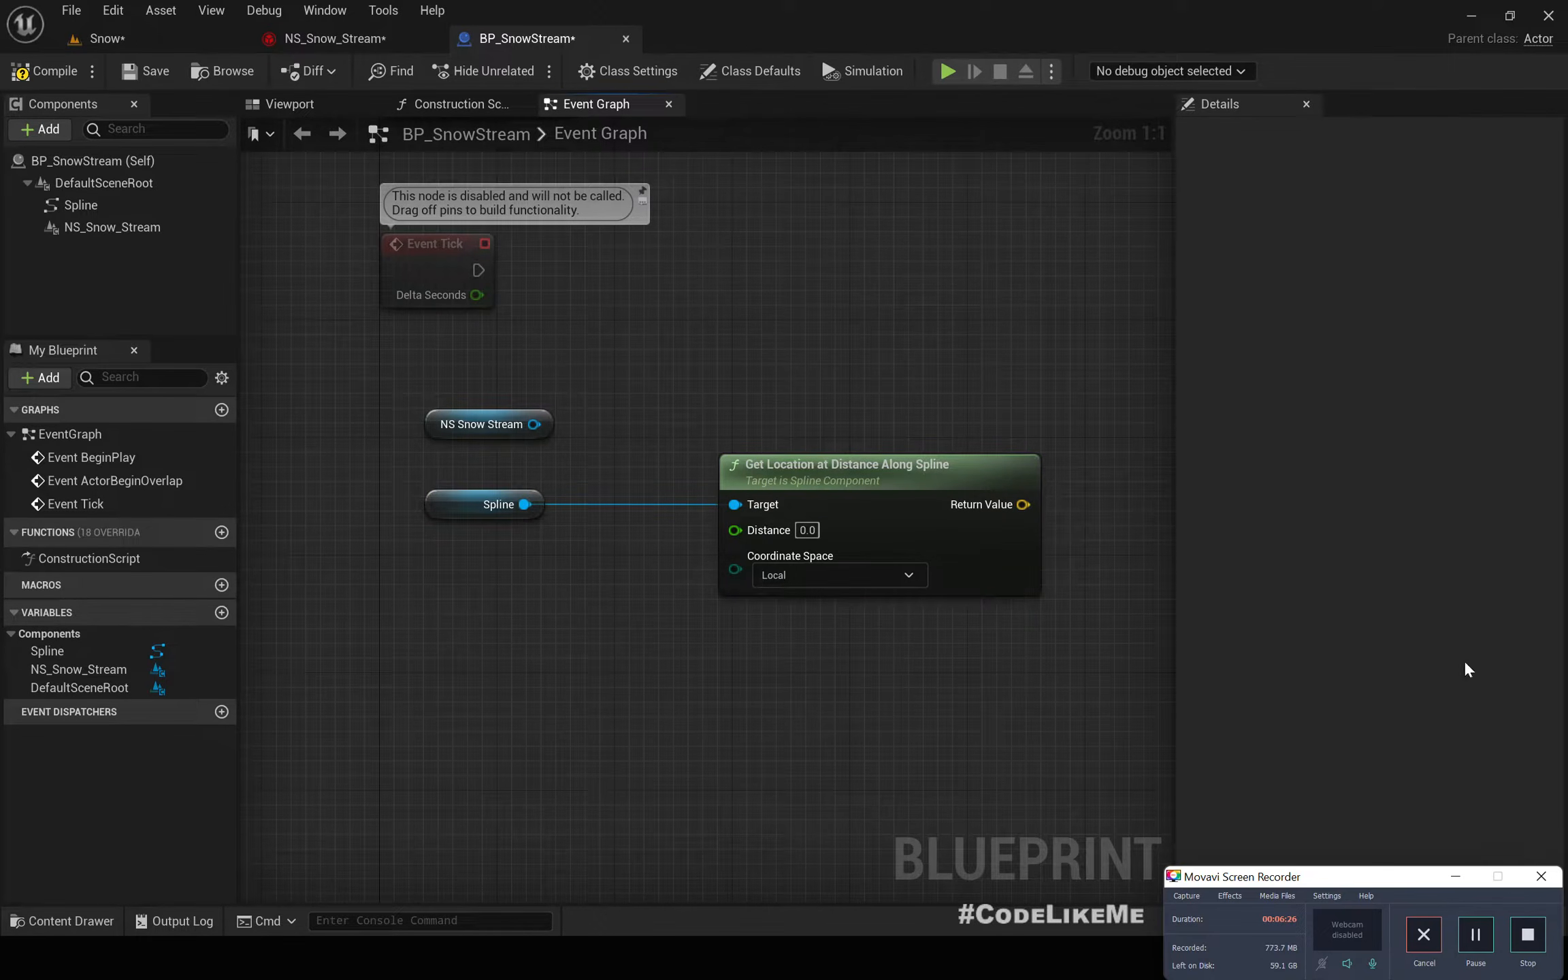
click(1463, 875)
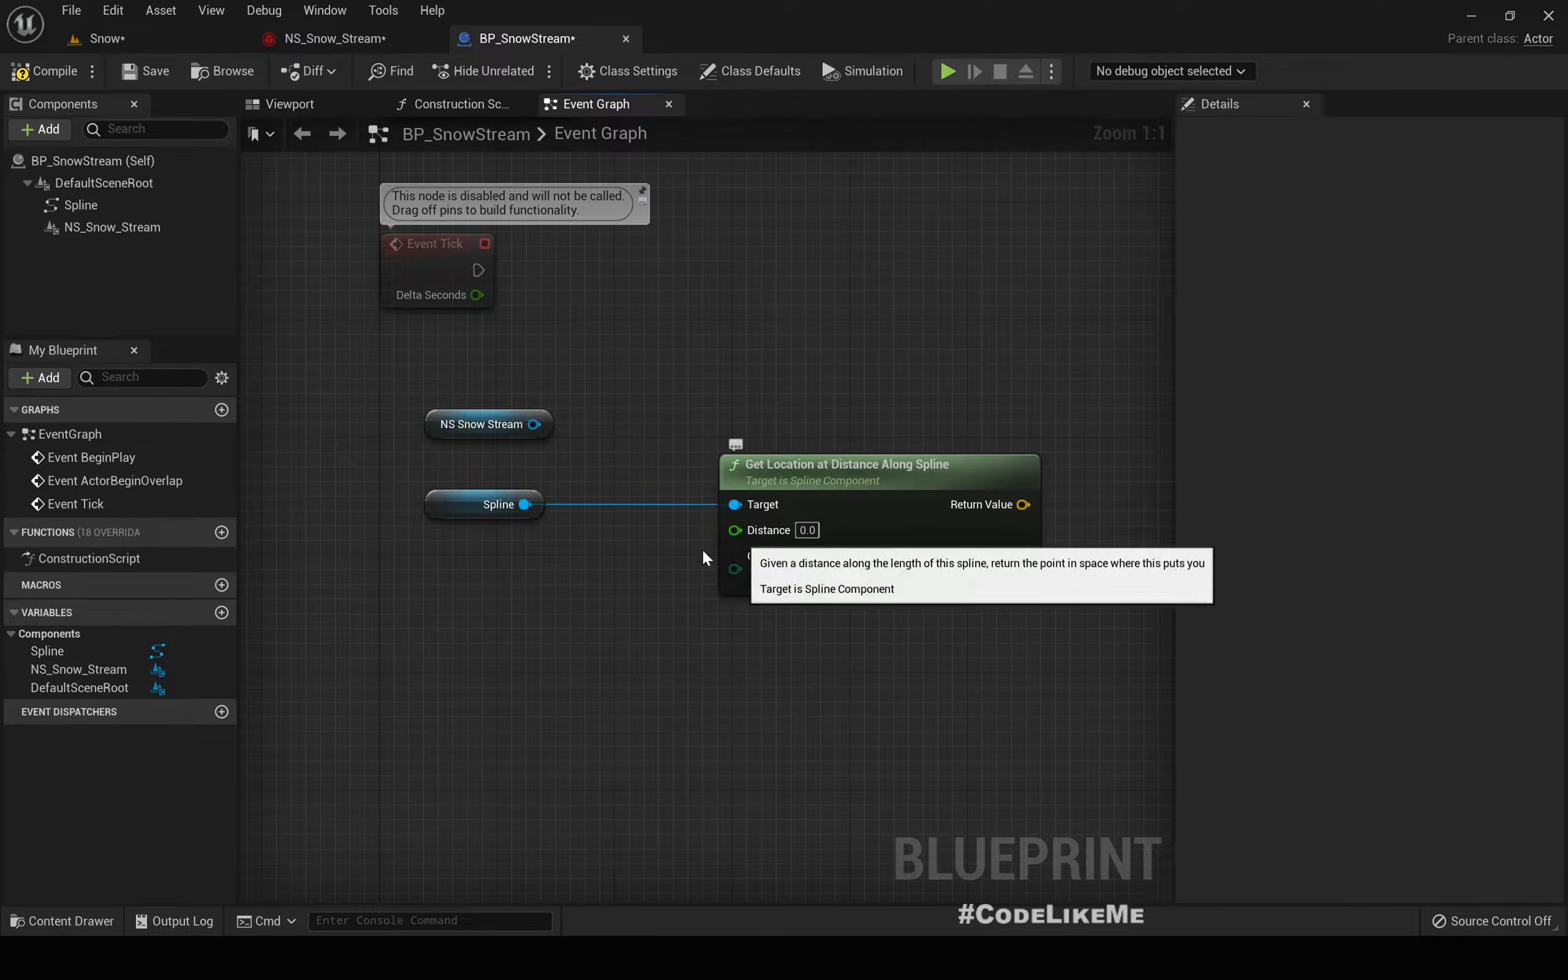
- Promote the Distance input to a variable named SplineDistance and place its node below the Spline reference
right_click(763, 532)
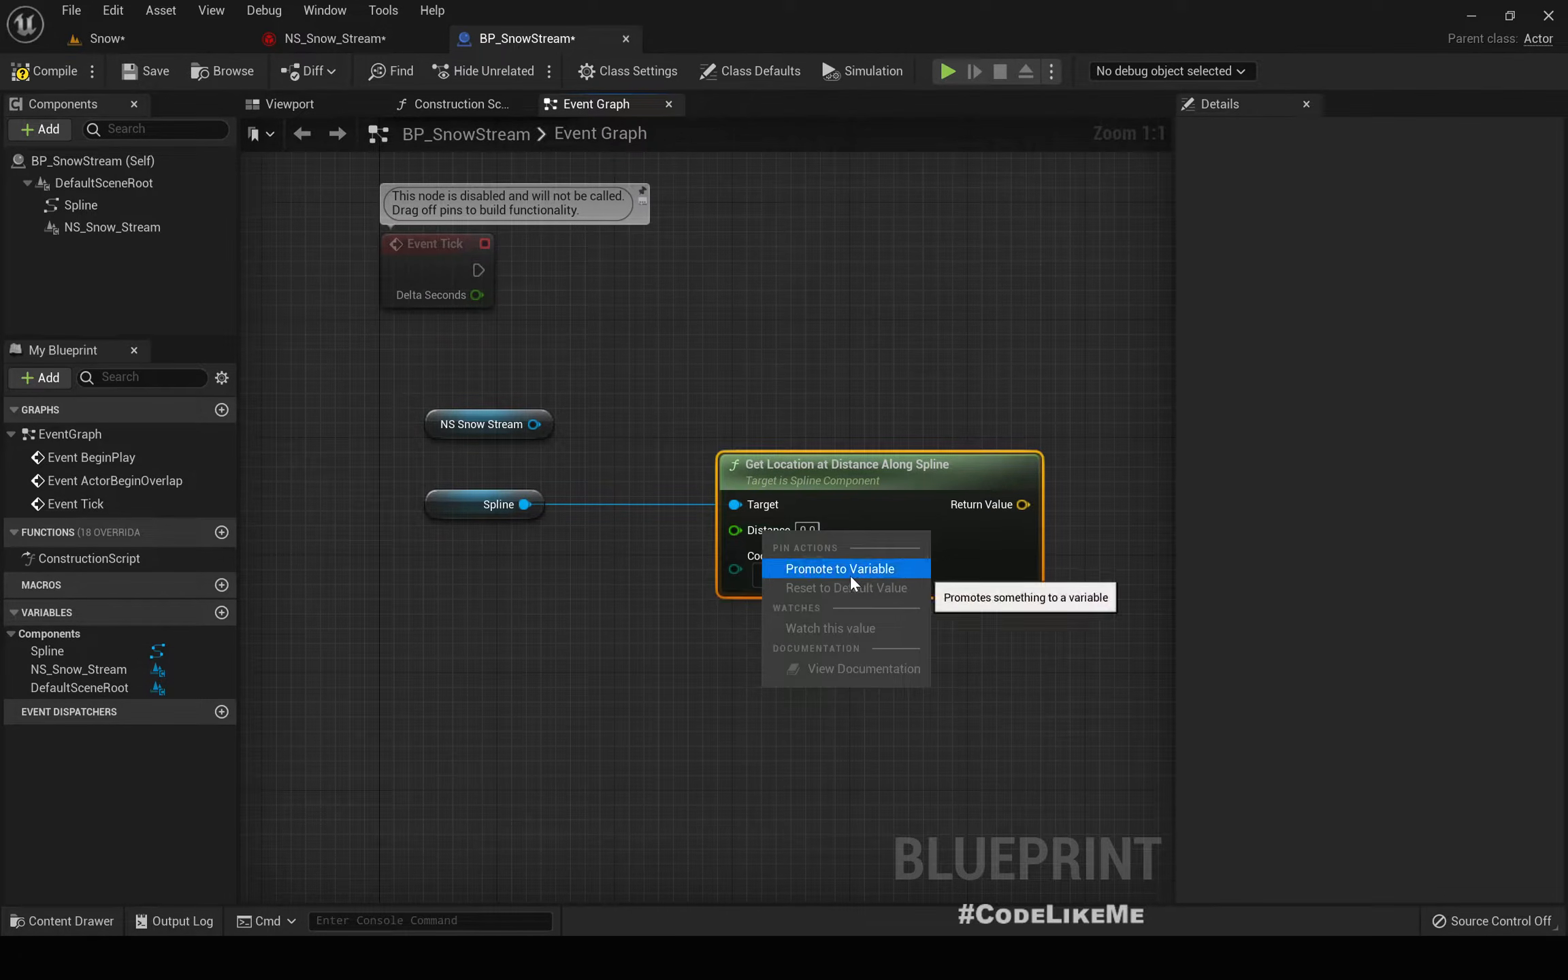
click(848, 570)
key(Home)
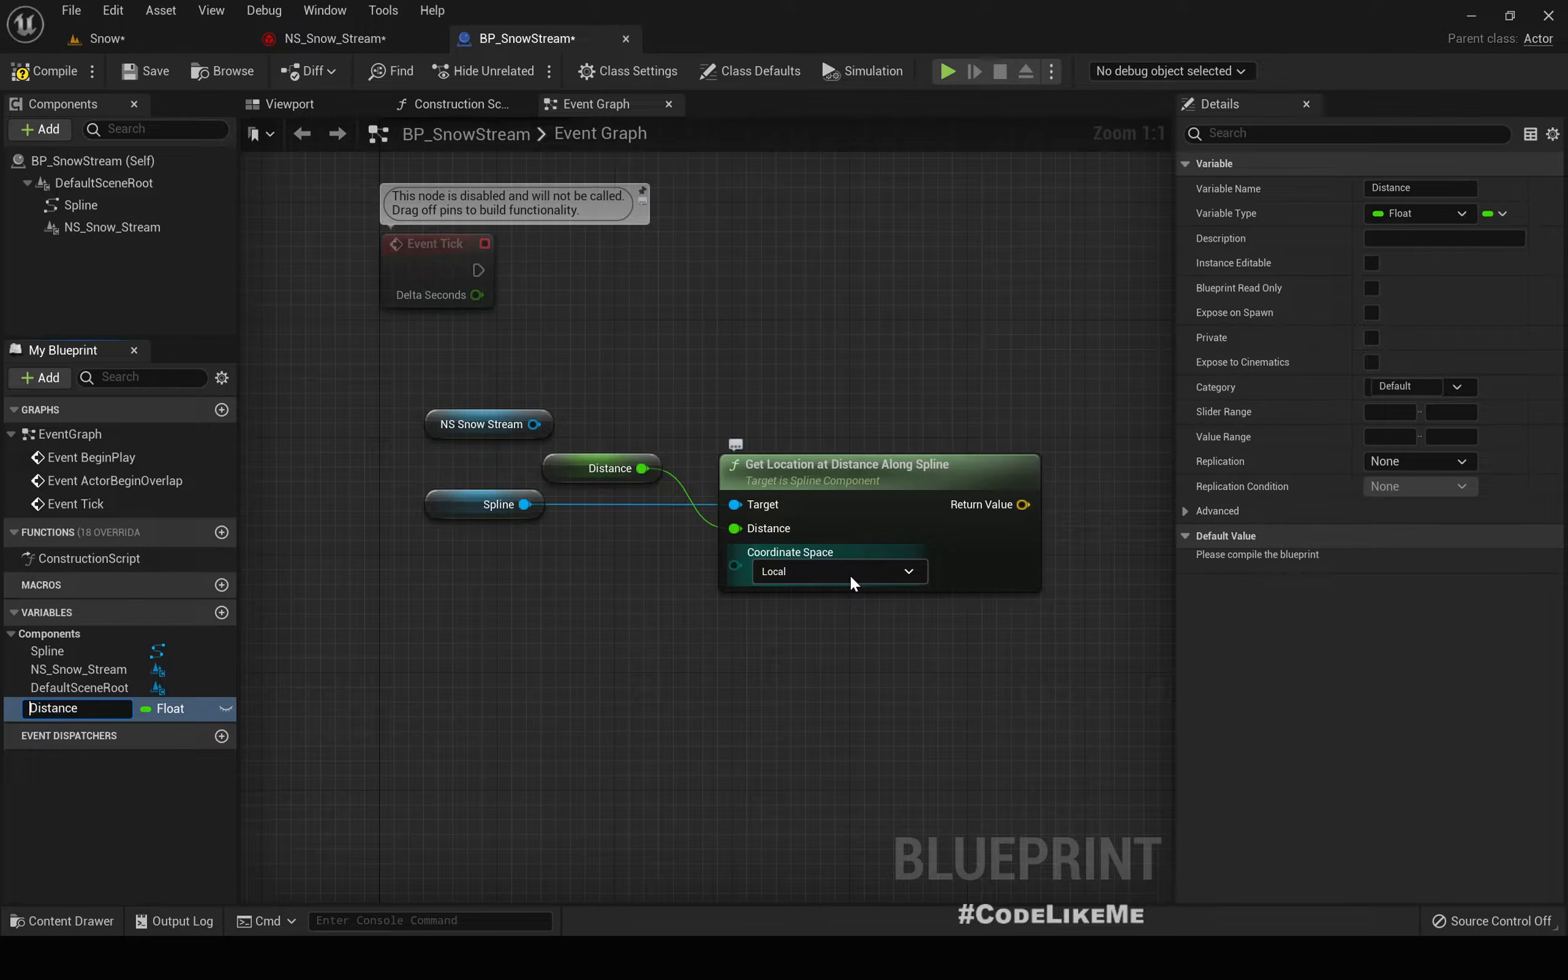
text(Spline)
key(Return)
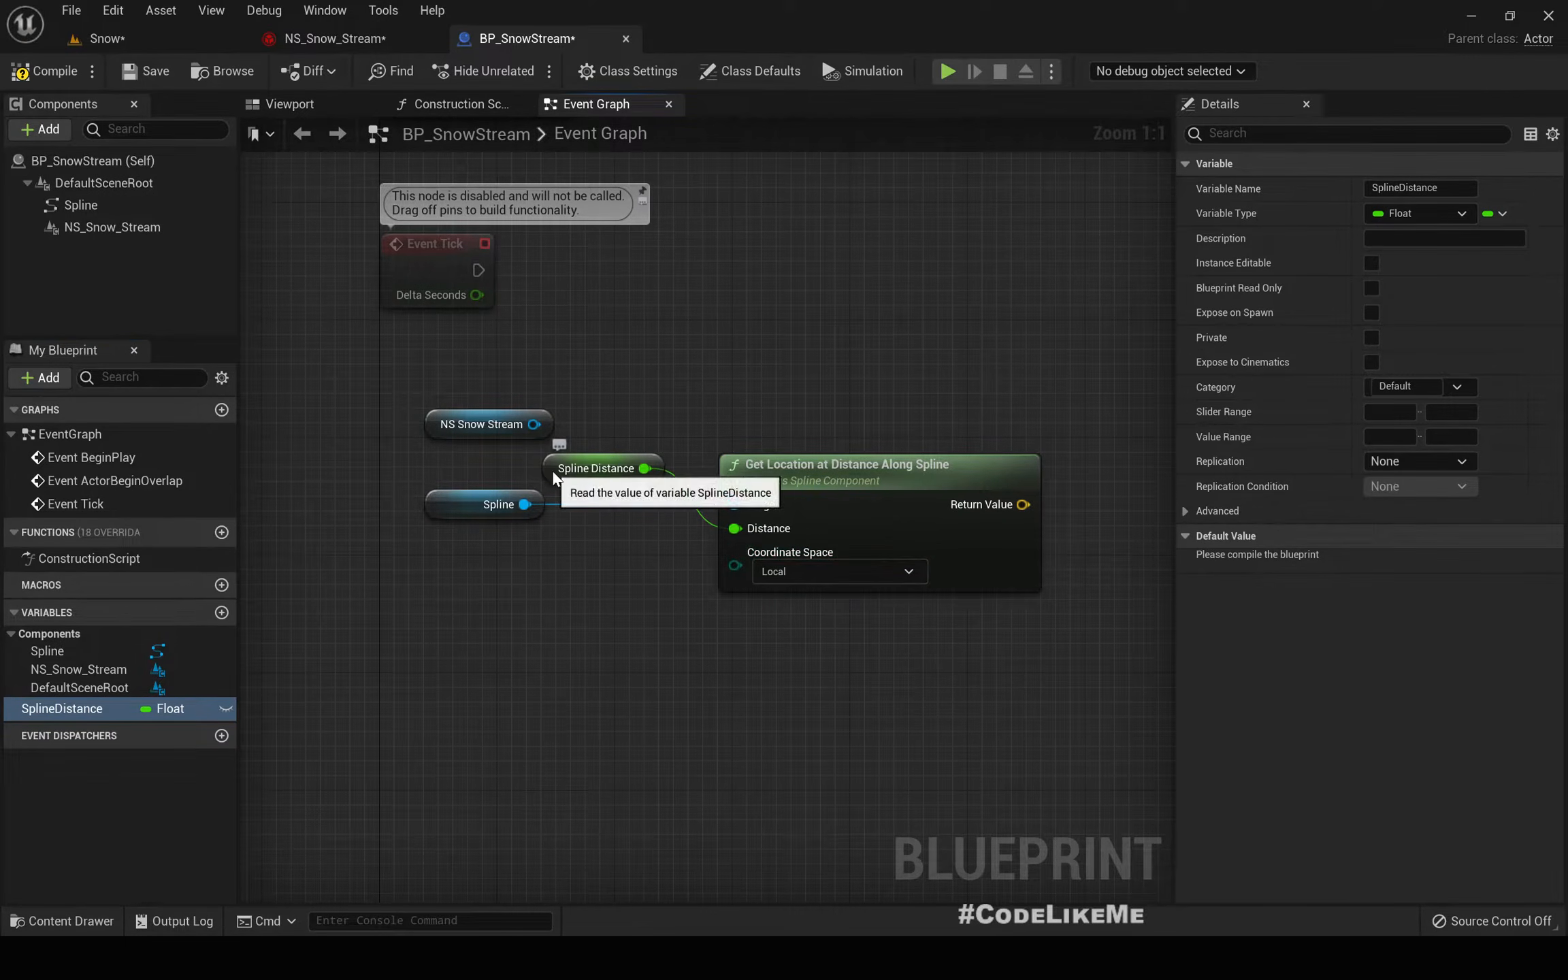
drag(541, 472, 436, 620)
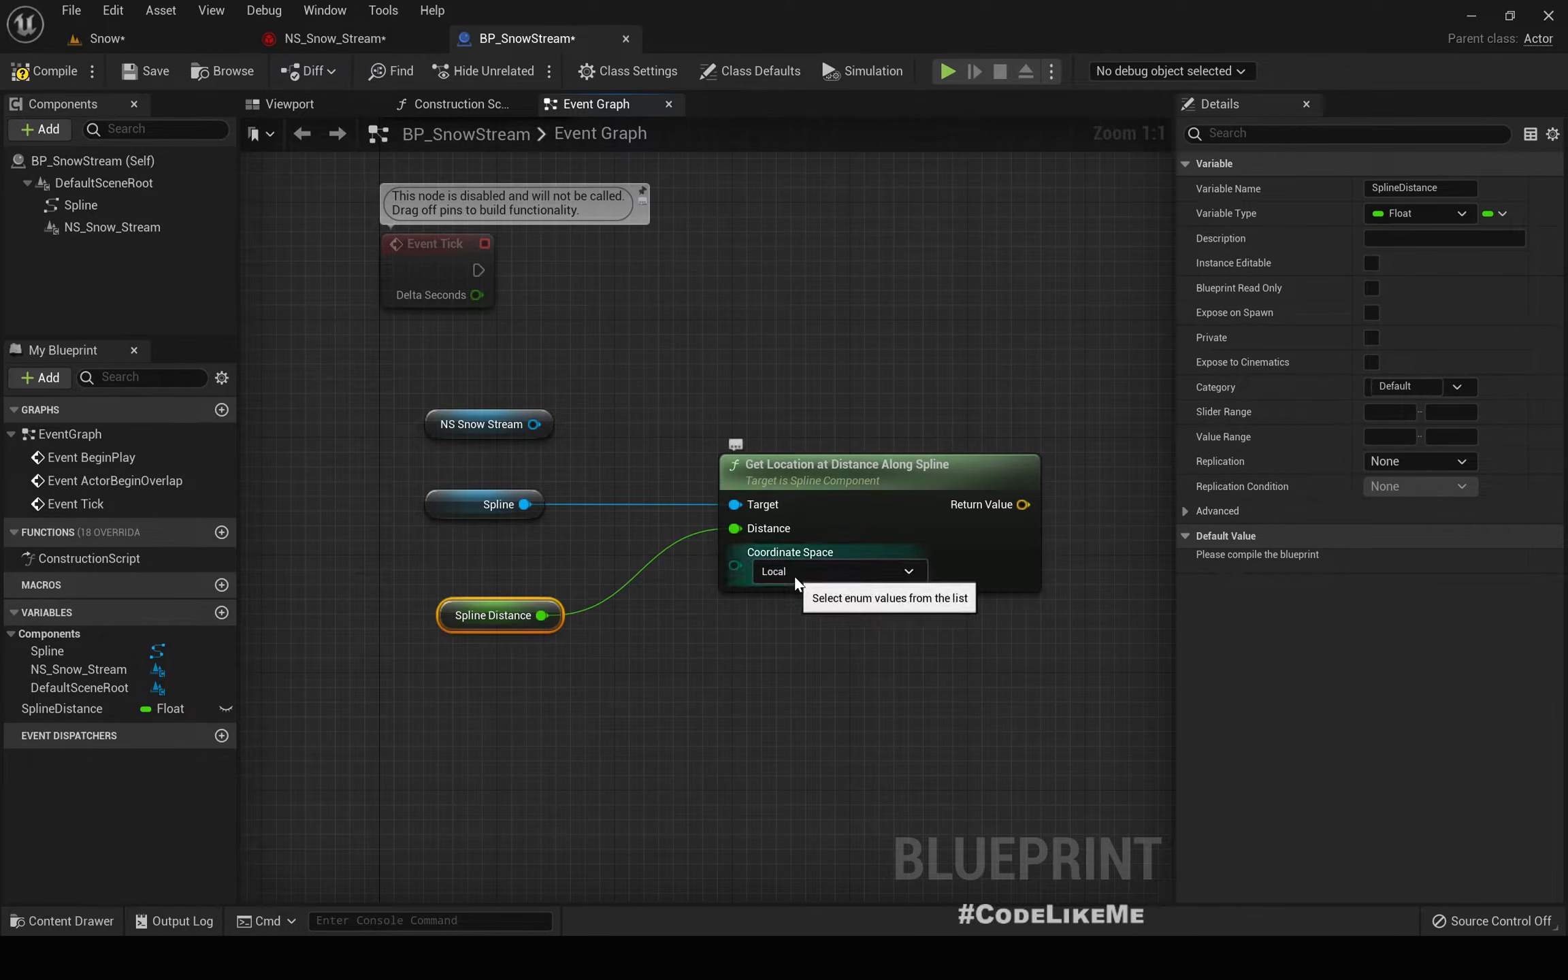
- Set the Coordinate Space of Get Location at Distance Along Spline to World
click(841, 571)
click(781, 601)
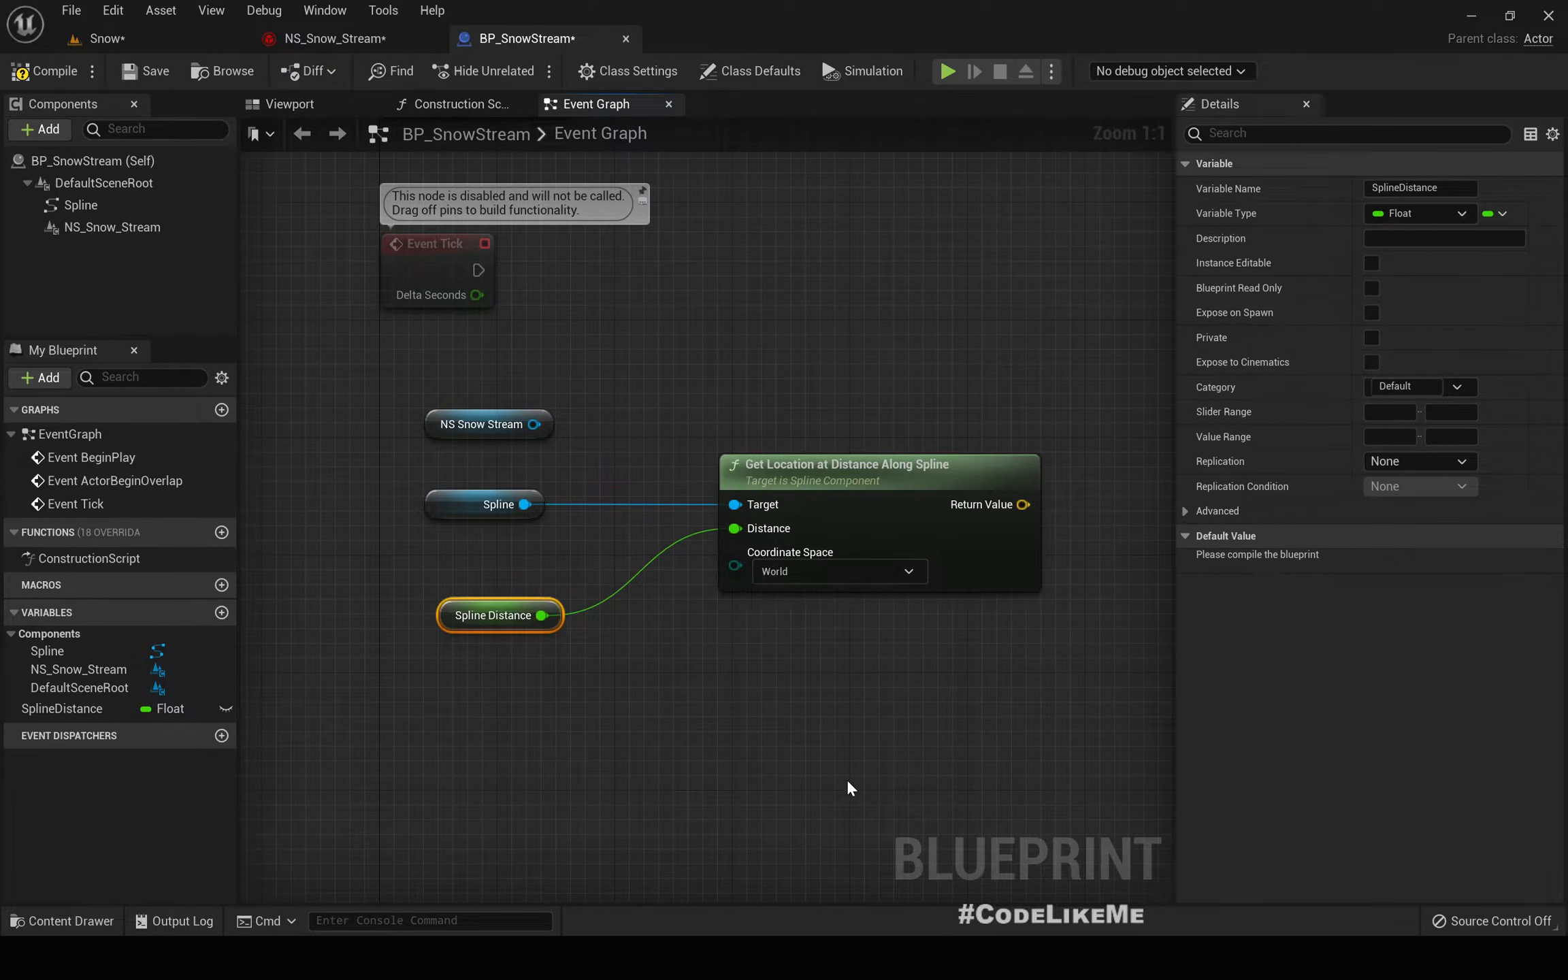
right_drag(493, 570, 505, 648)
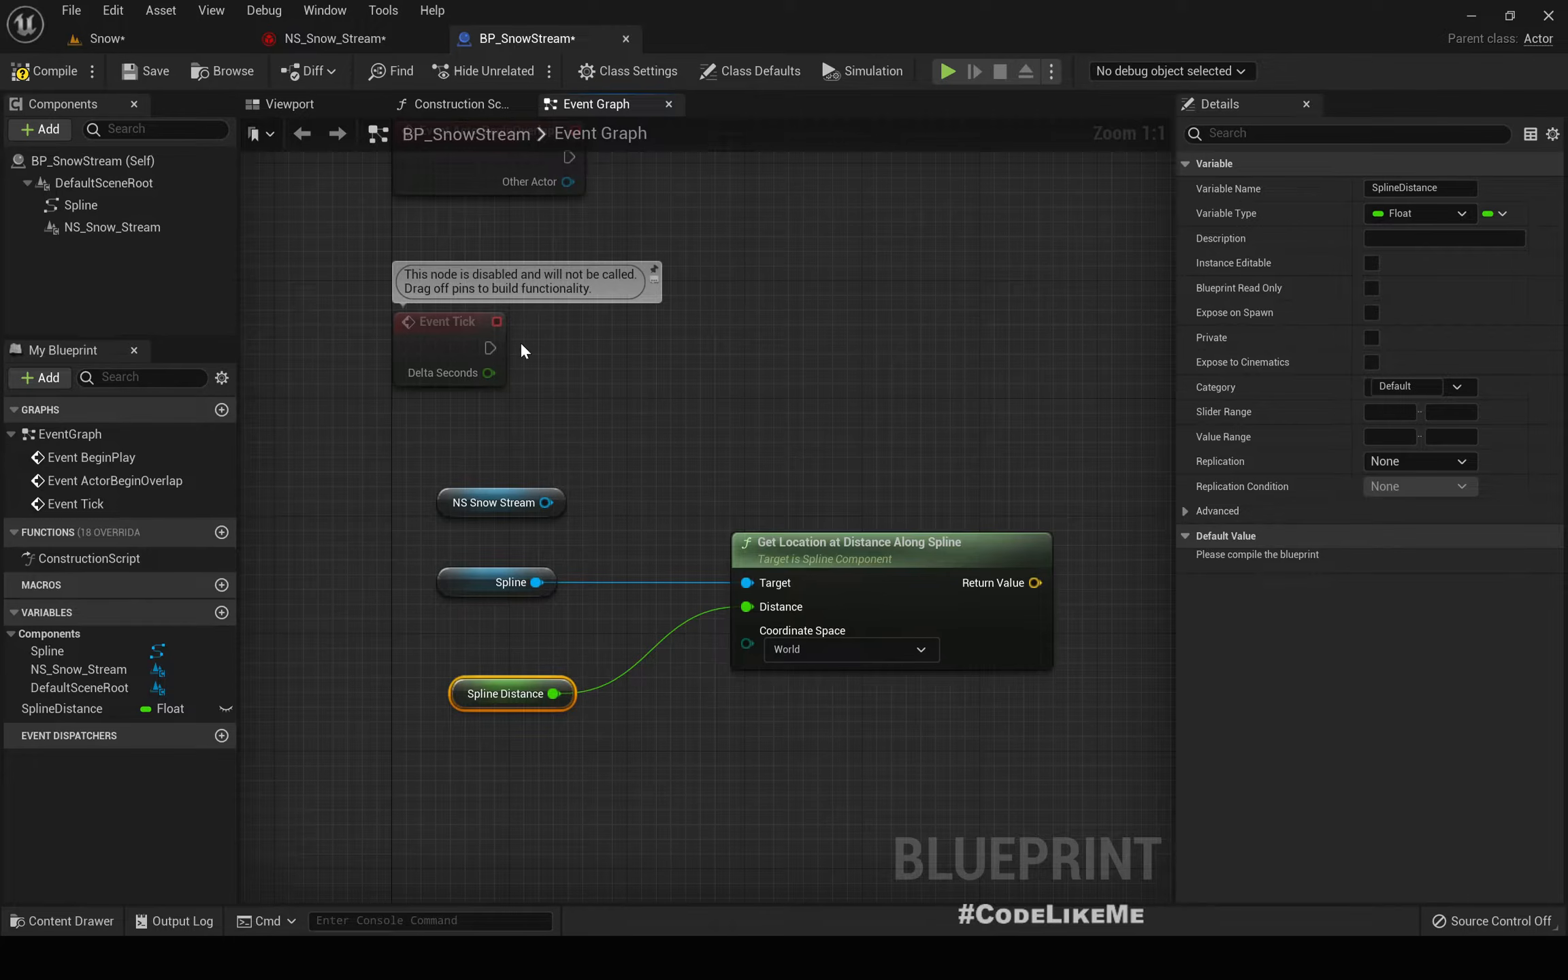
right_drag(809, 732, 746, 632)
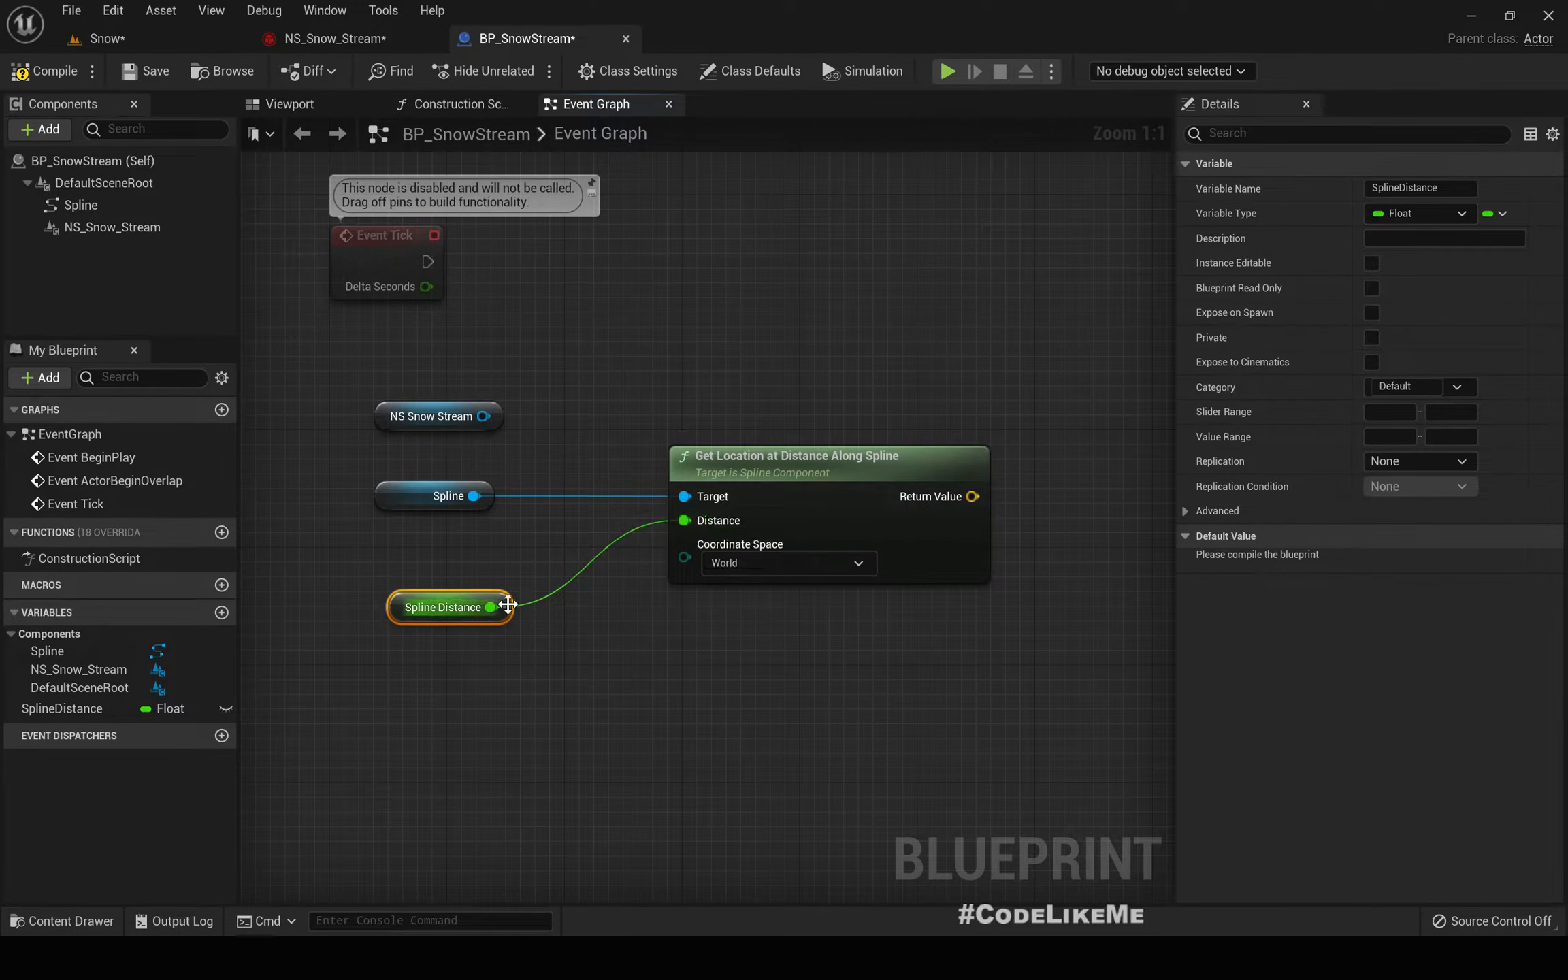
- Compile the blueprint and move the Get Location at Distance Along Spline node farther from the Spline and SplineDistance references
click(45, 71)
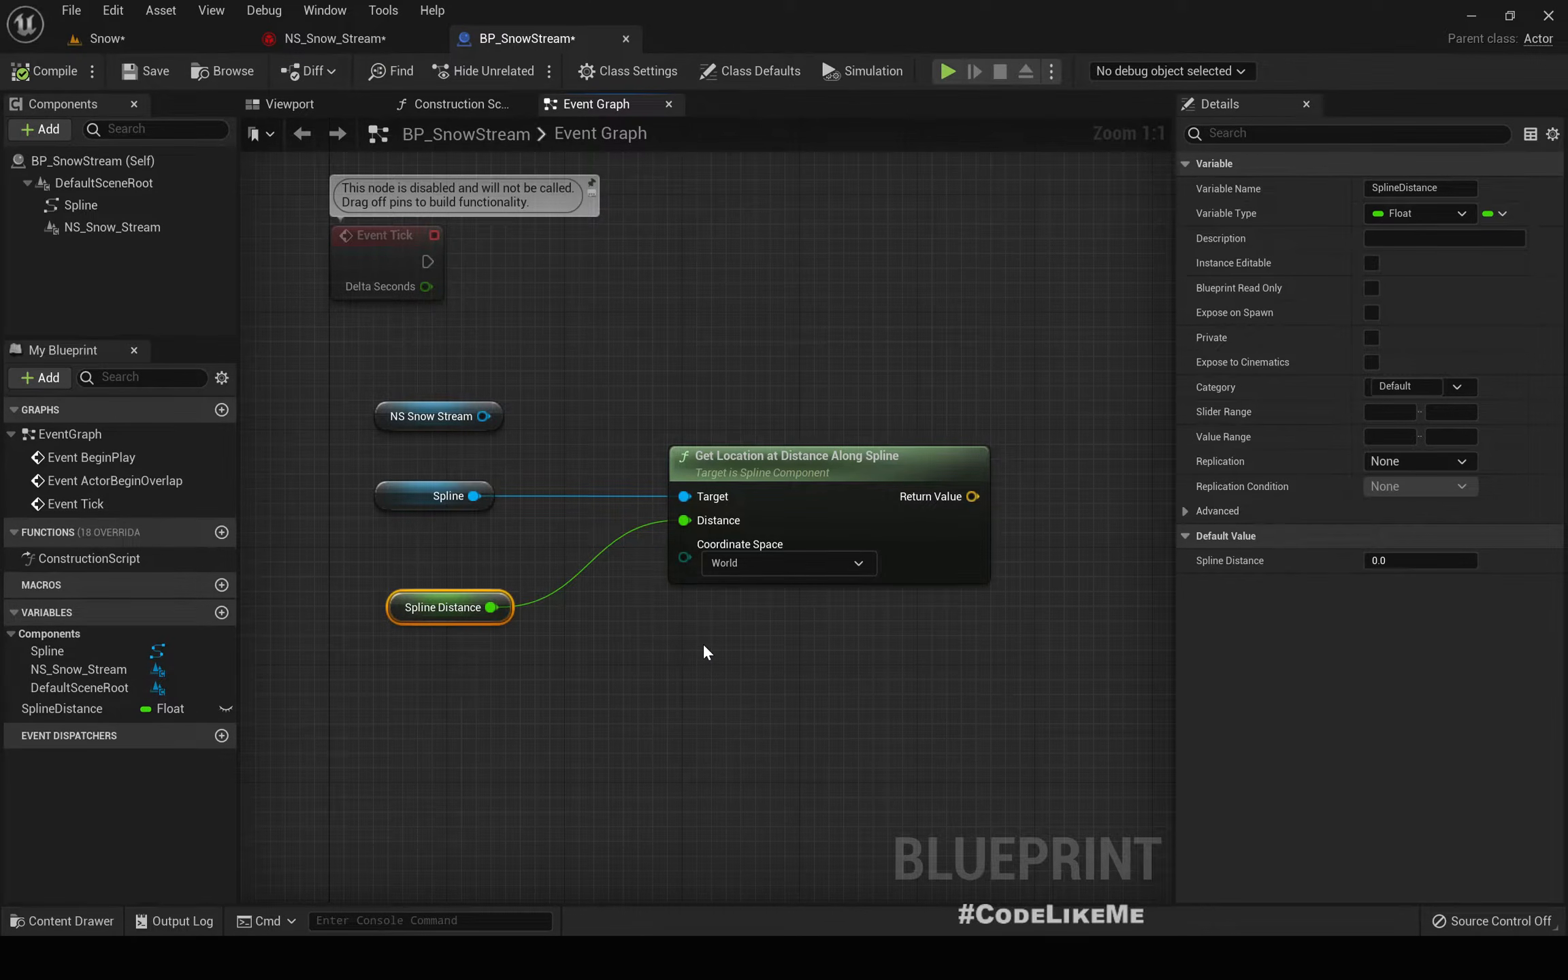
scroll(701, 642, down, 2)
mouse_move(675, 648)
right_down()
mouse_move(629, 650)
mouse_move(653, 650)
right_up()
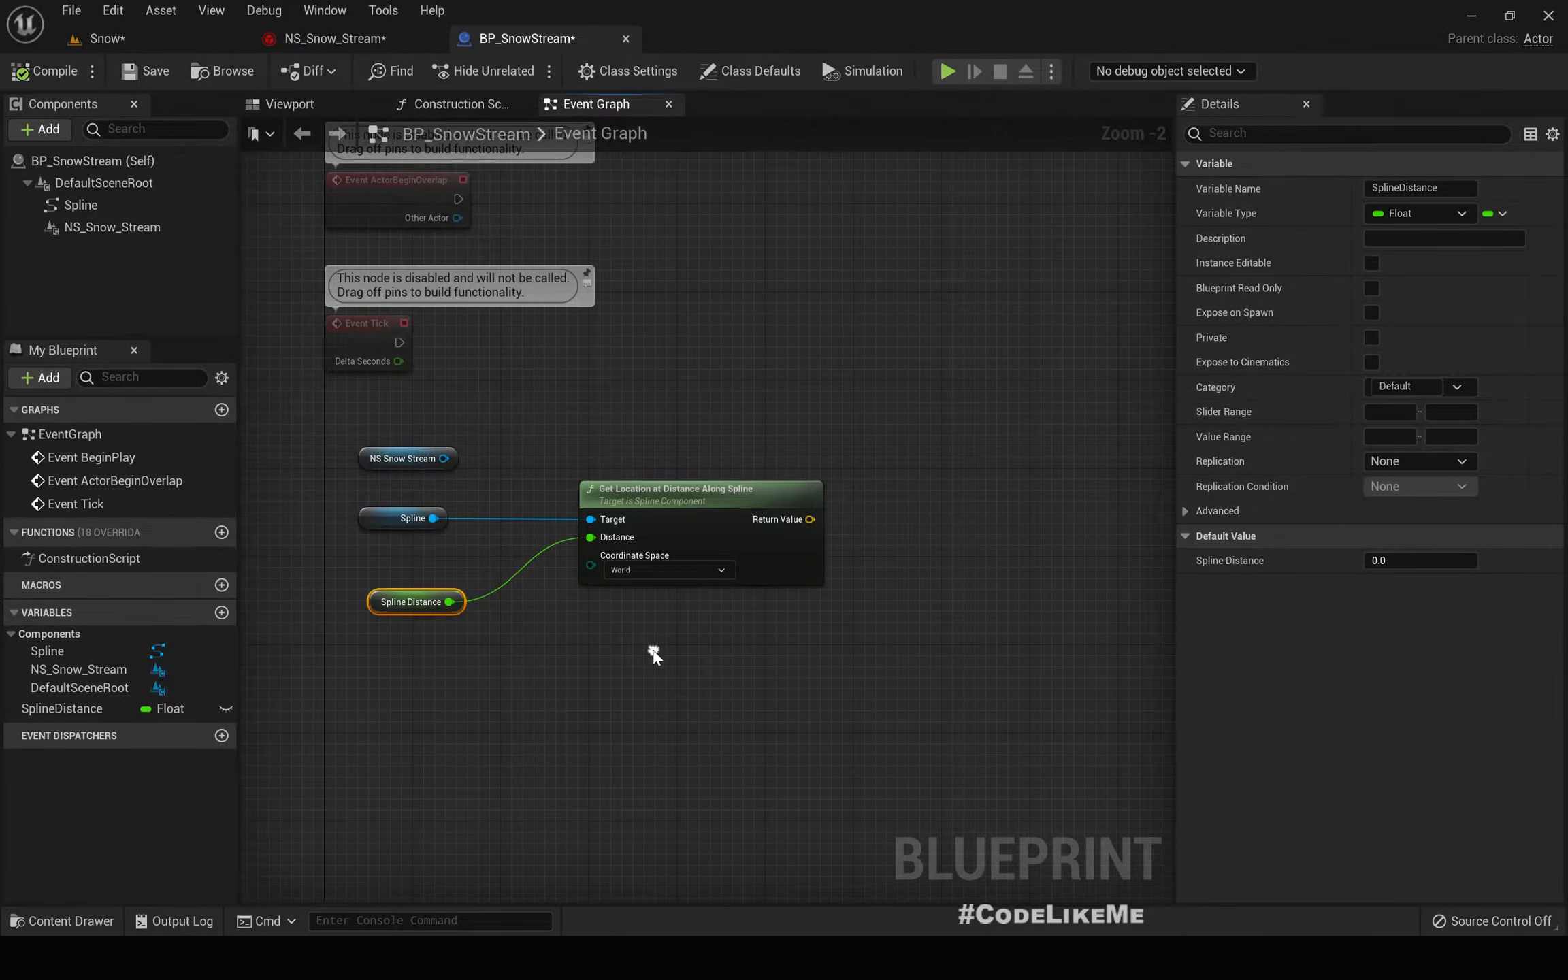
drag(650, 500, 749, 500)
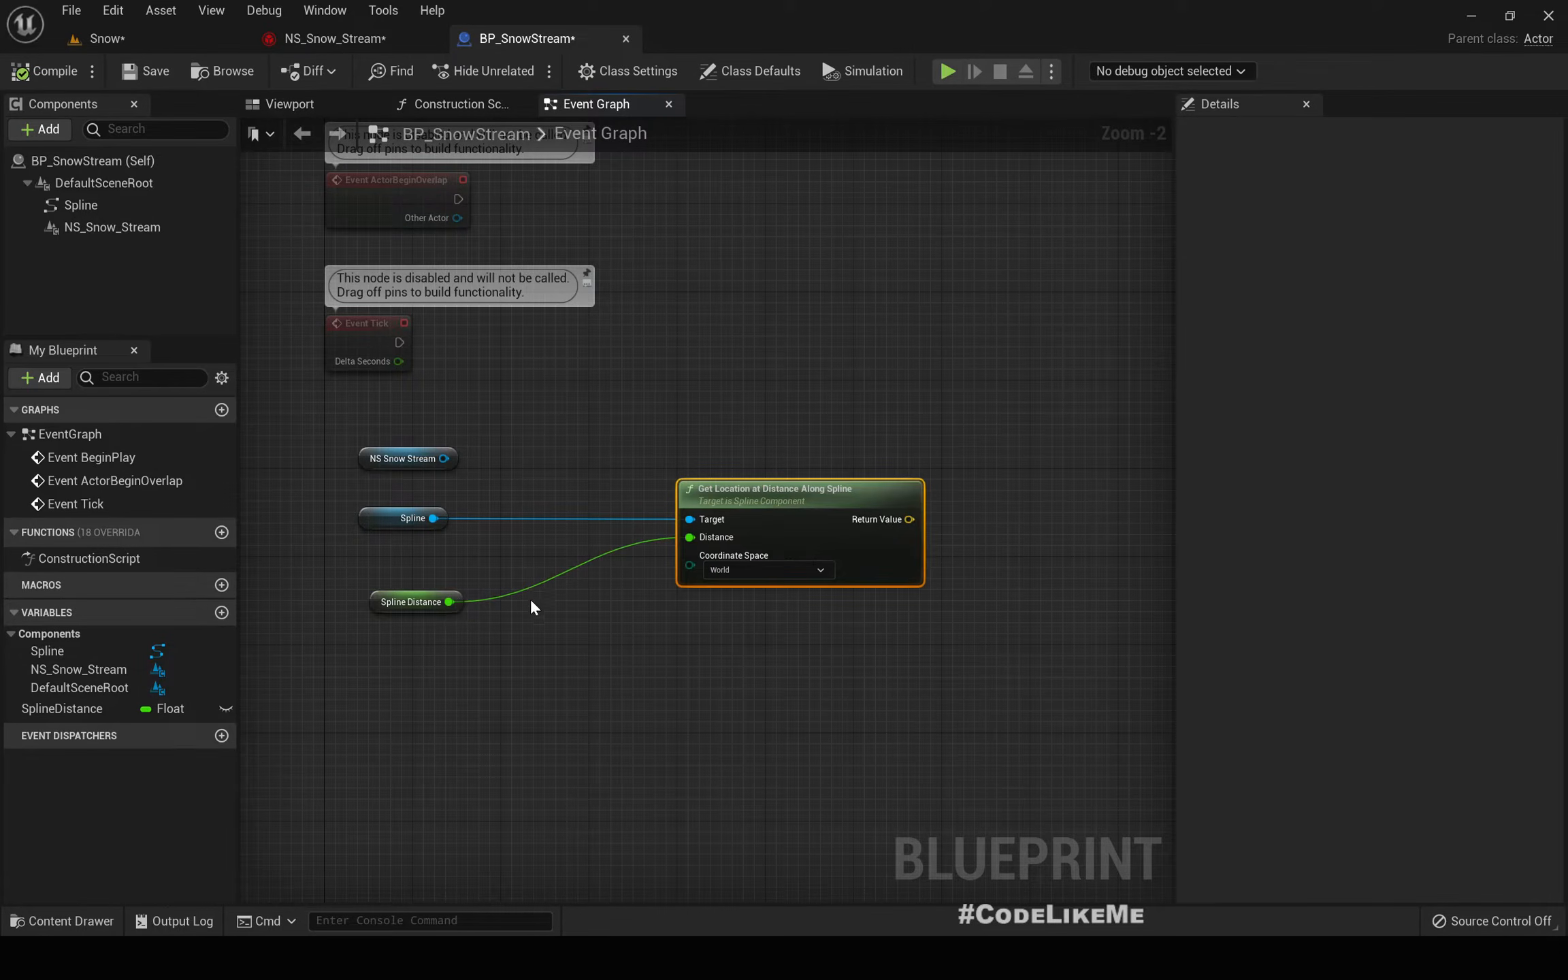
- Add a Less (<) node with SplineDistance as its first input and place it above the NS Snow Stream reference
drag(450, 601, 542, 636)
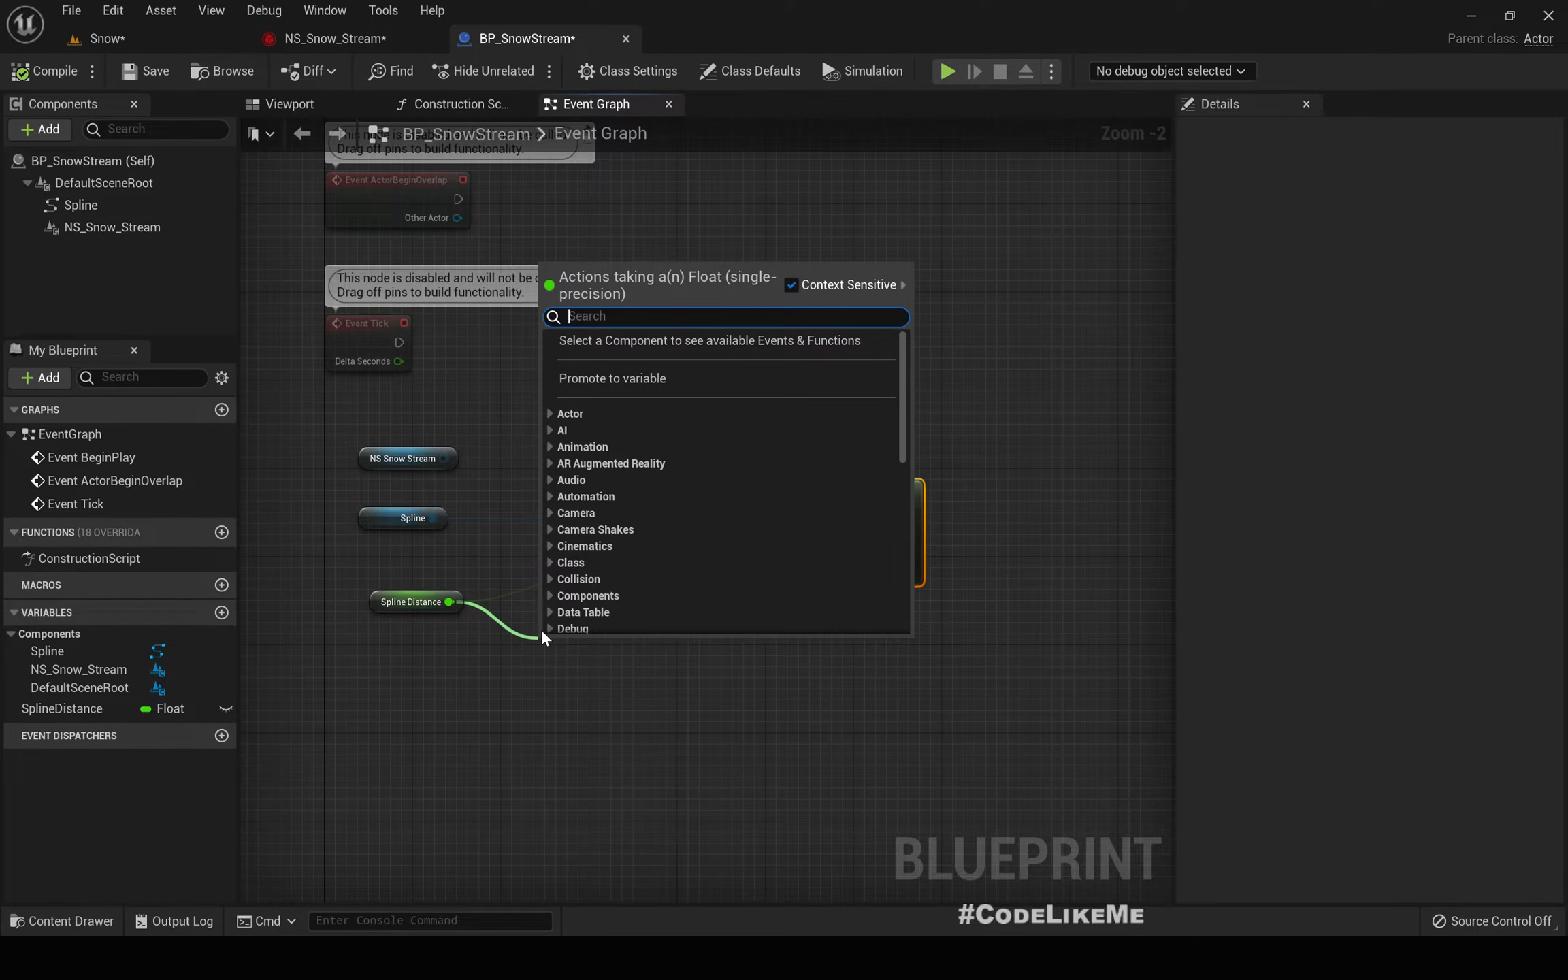
text(<)
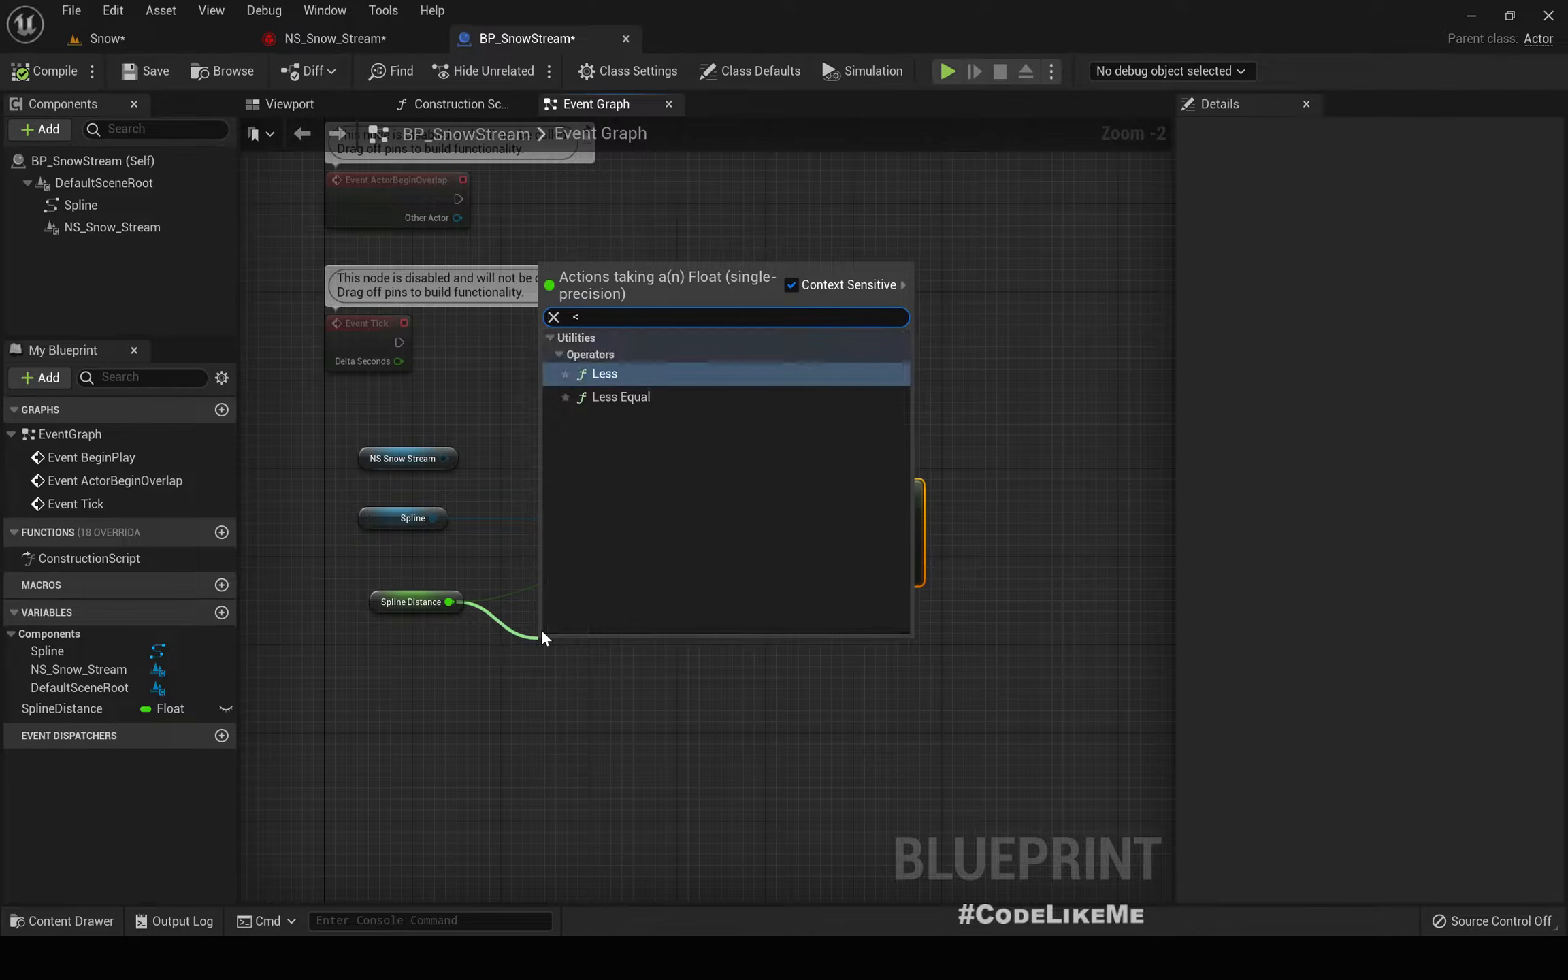
key(Return)
drag(621, 648, 658, 411)
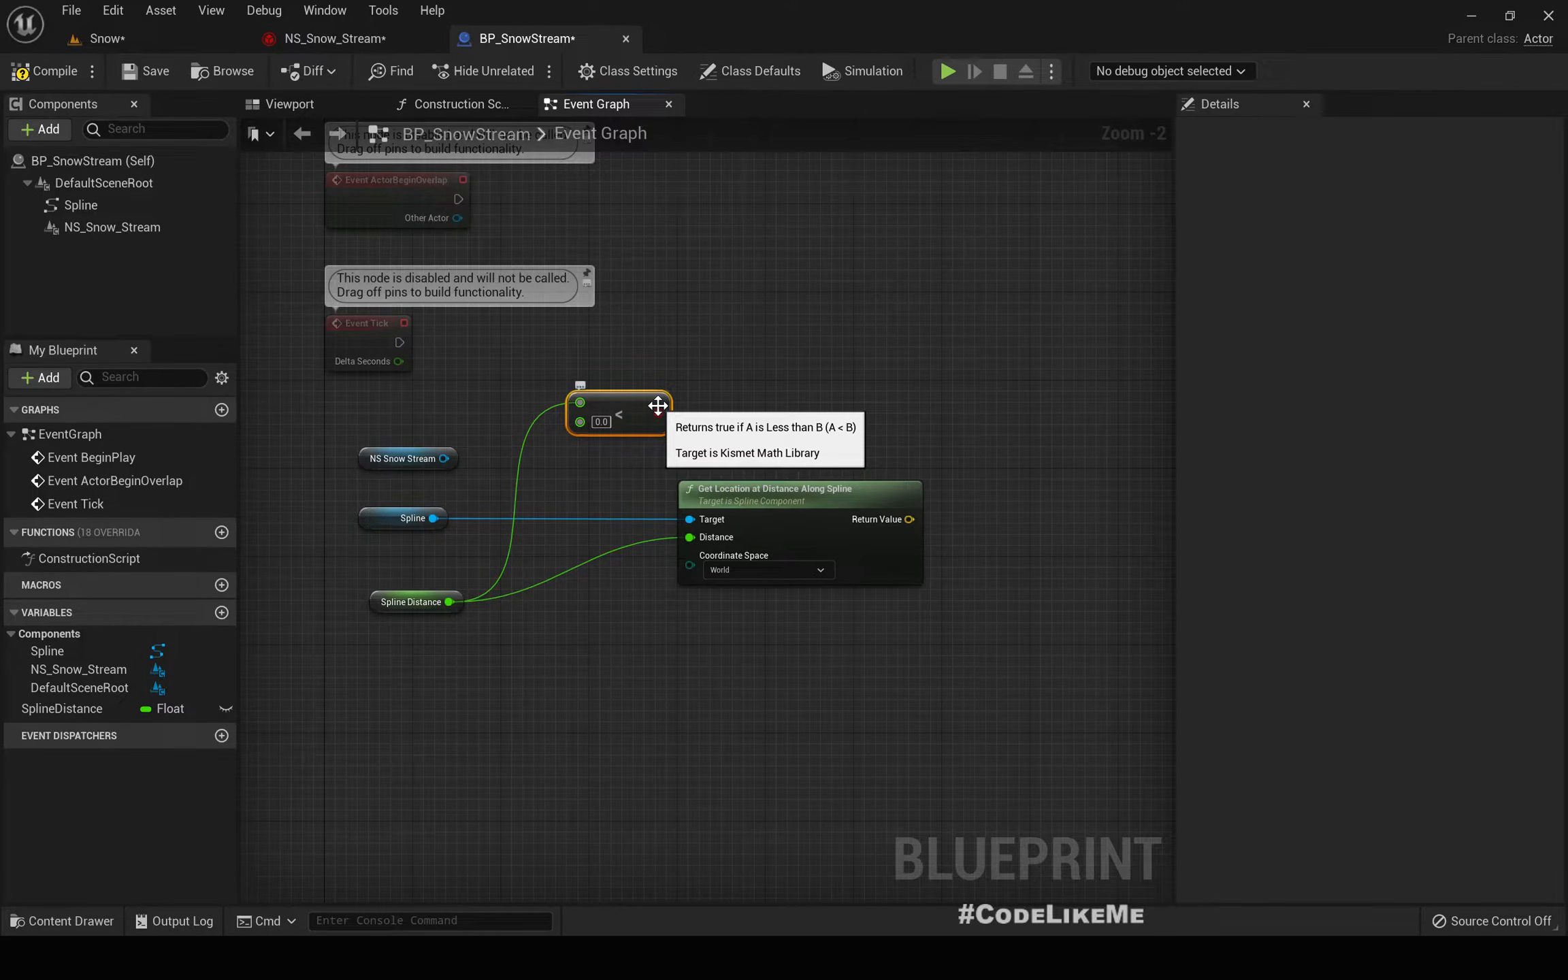
key(F9)
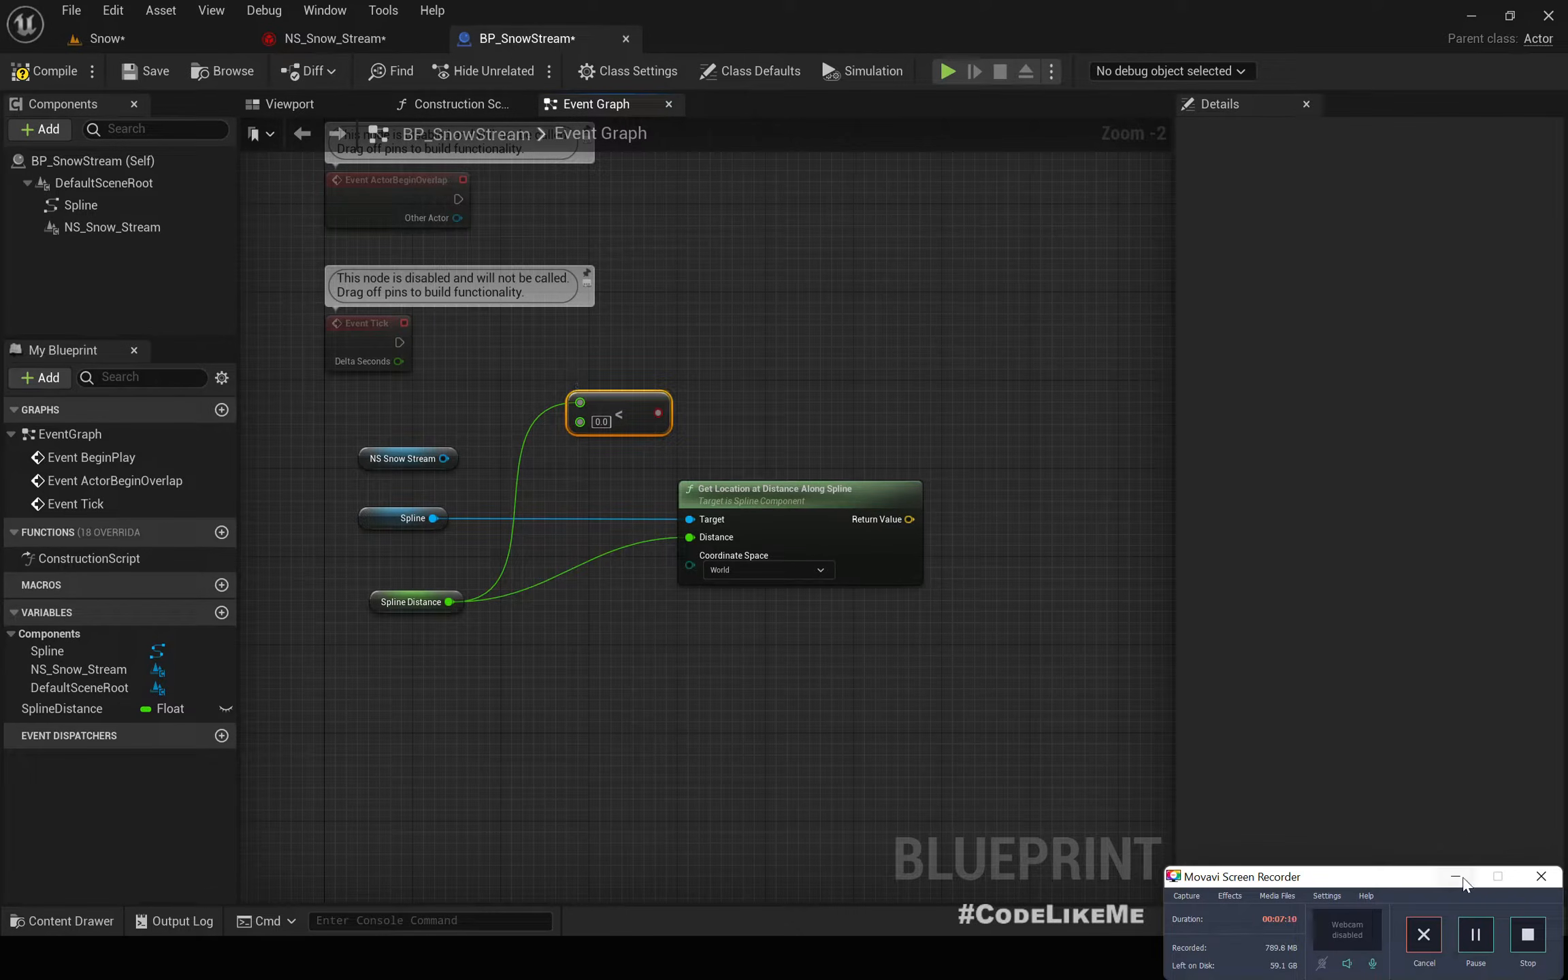
click(1456, 877)
- Move Get Location at Distance Along Spline aside and connect a new Get Spline Length node from Spline to the Less node's second input
drag(789, 485, 928, 408)
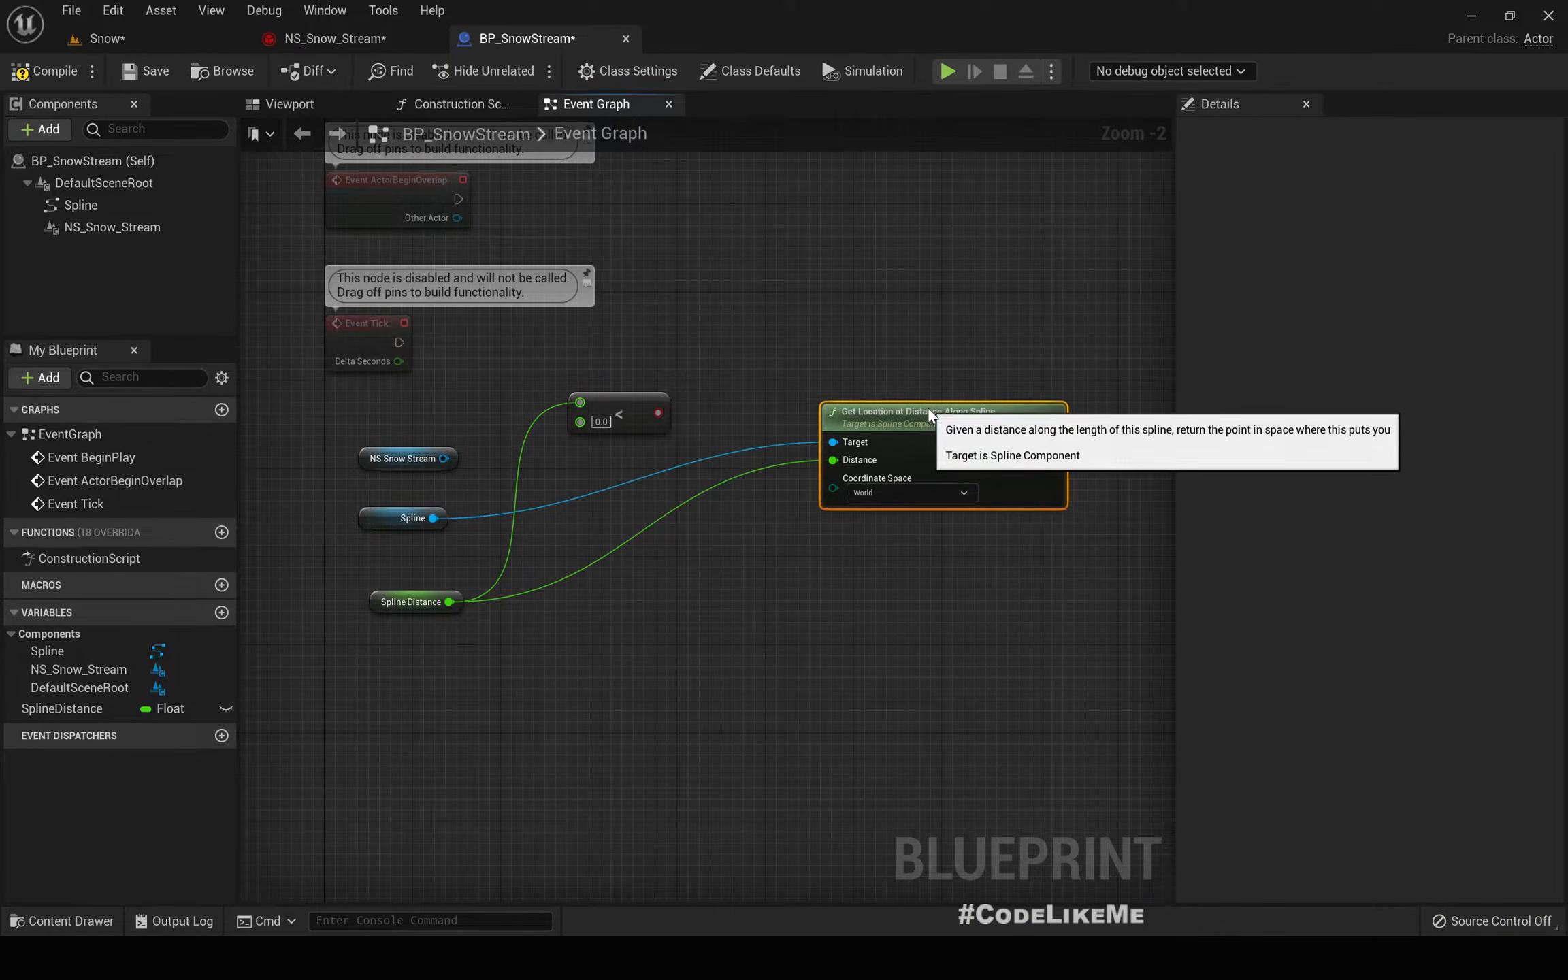
scroll(633, 432, up, 2)
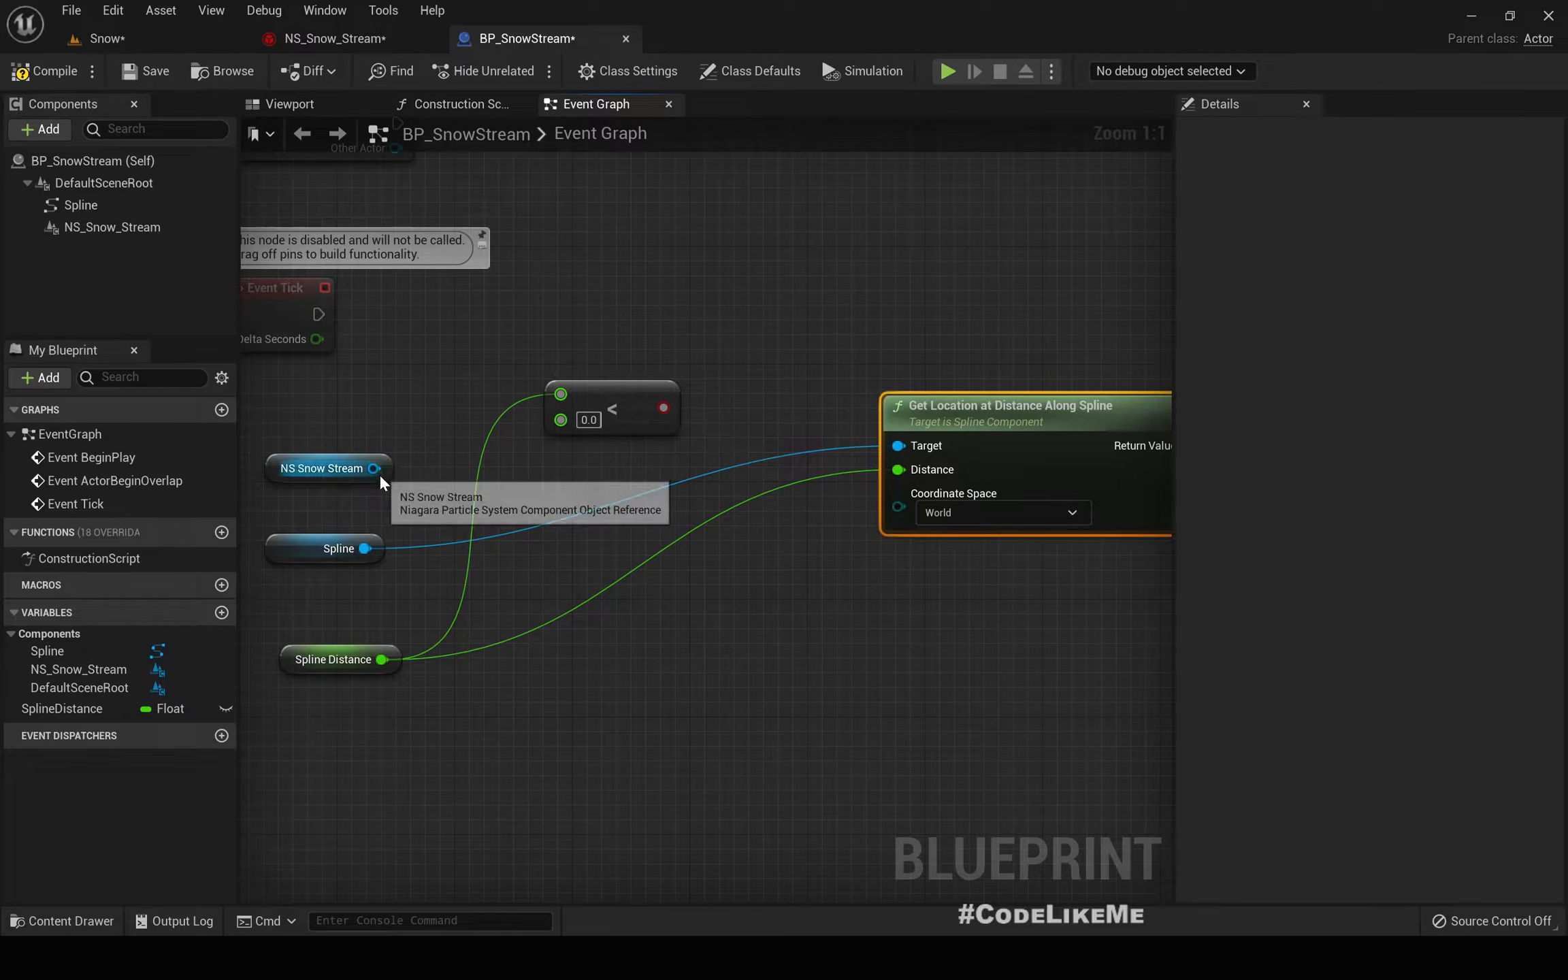
drag(371, 553, 454, 534)
text(leng)
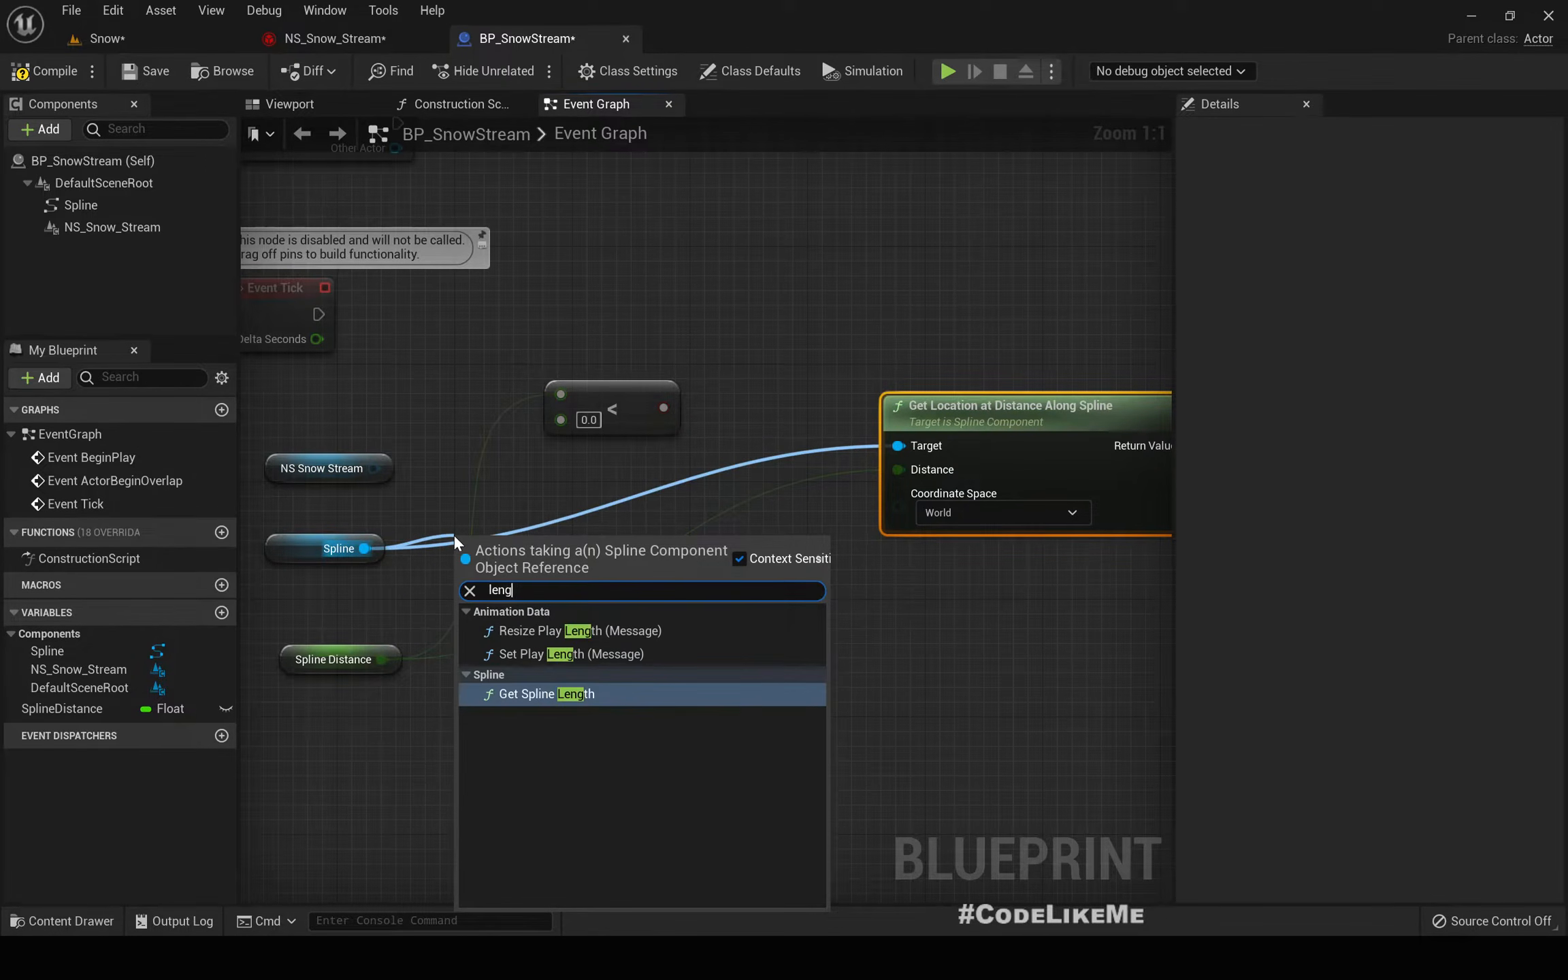
key(Return)
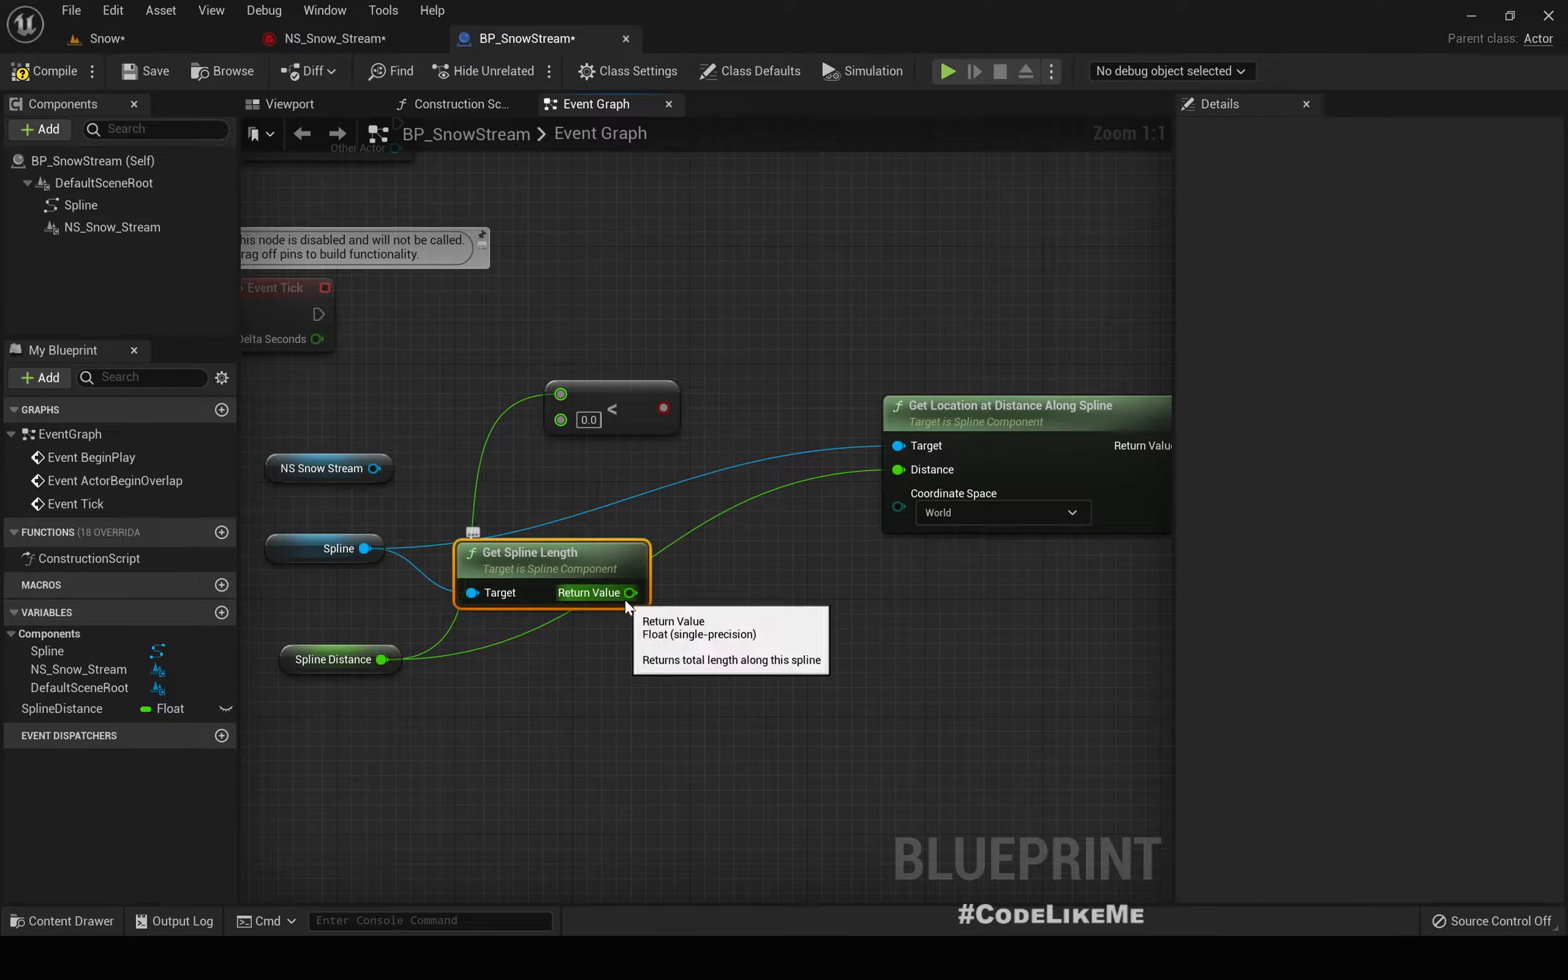
drag(631, 592, 561, 419)
drag(568, 541, 553, 498)
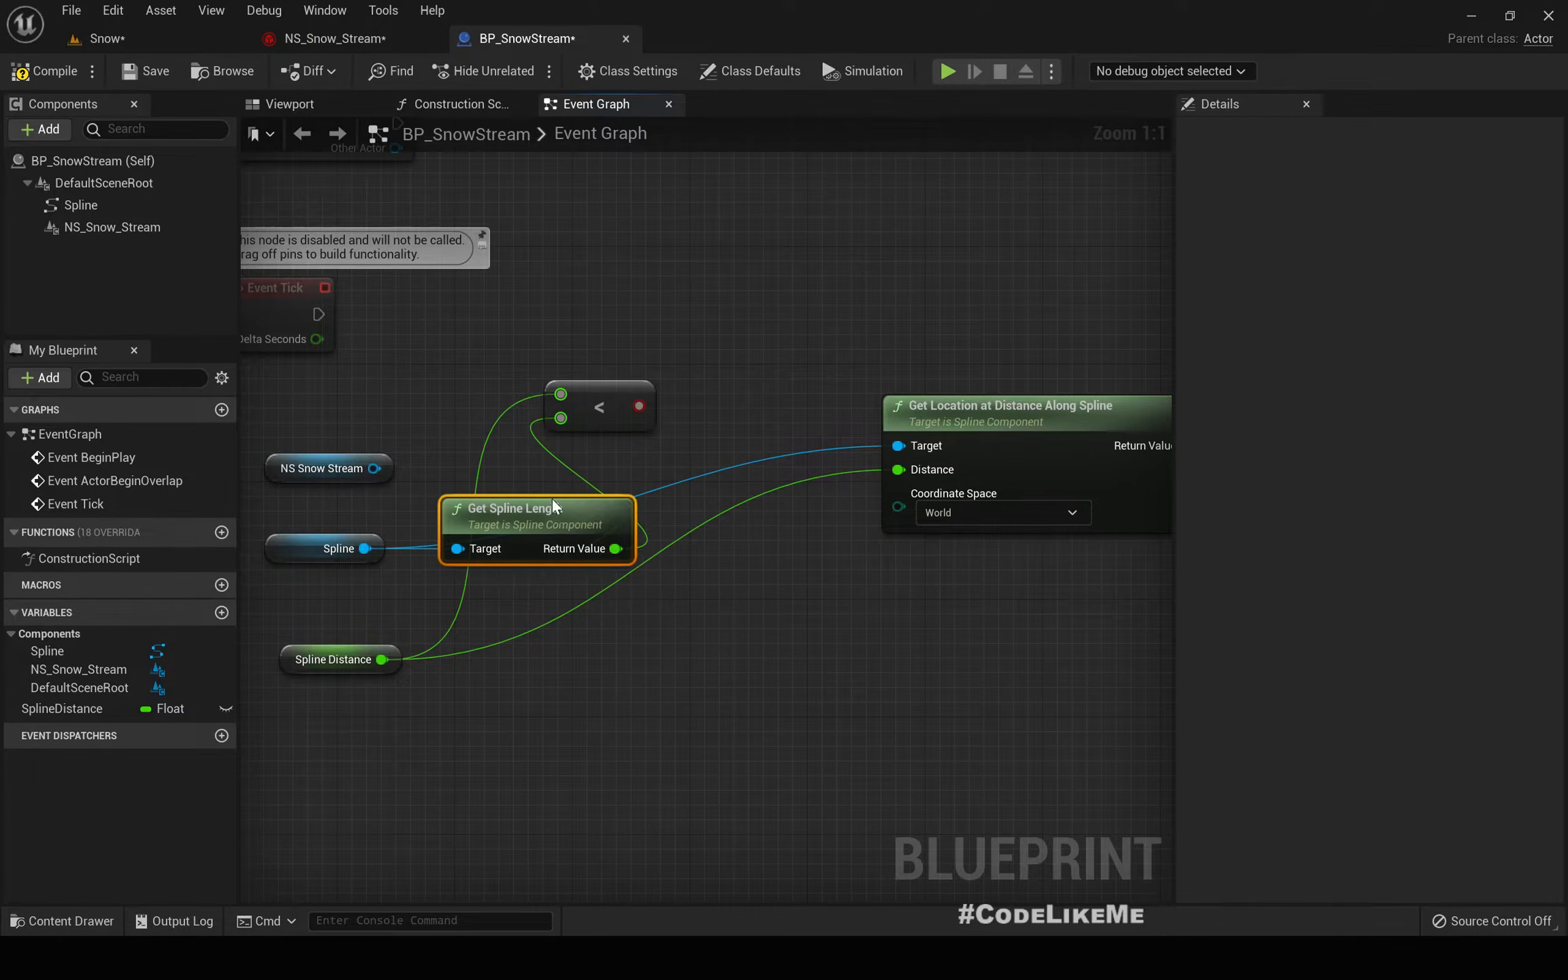
- Add a Branch node executed by Event Tick and use the Less node's result as its condition
scroll(684, 448, down, 2)
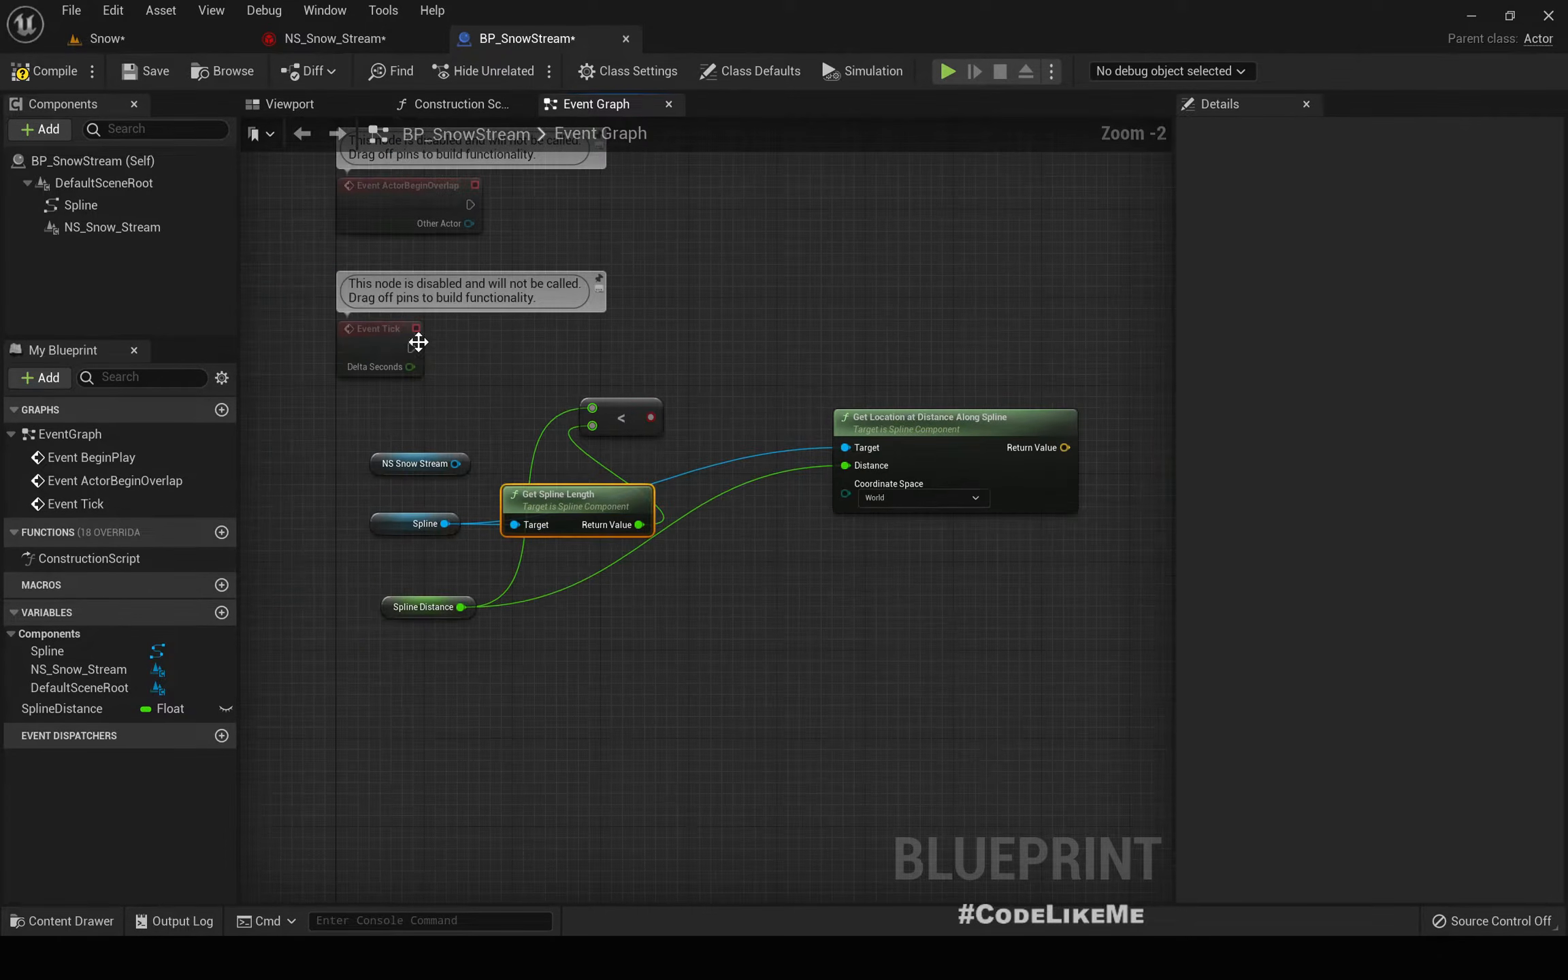
drag(410, 347, 761, 341)
text(bran)
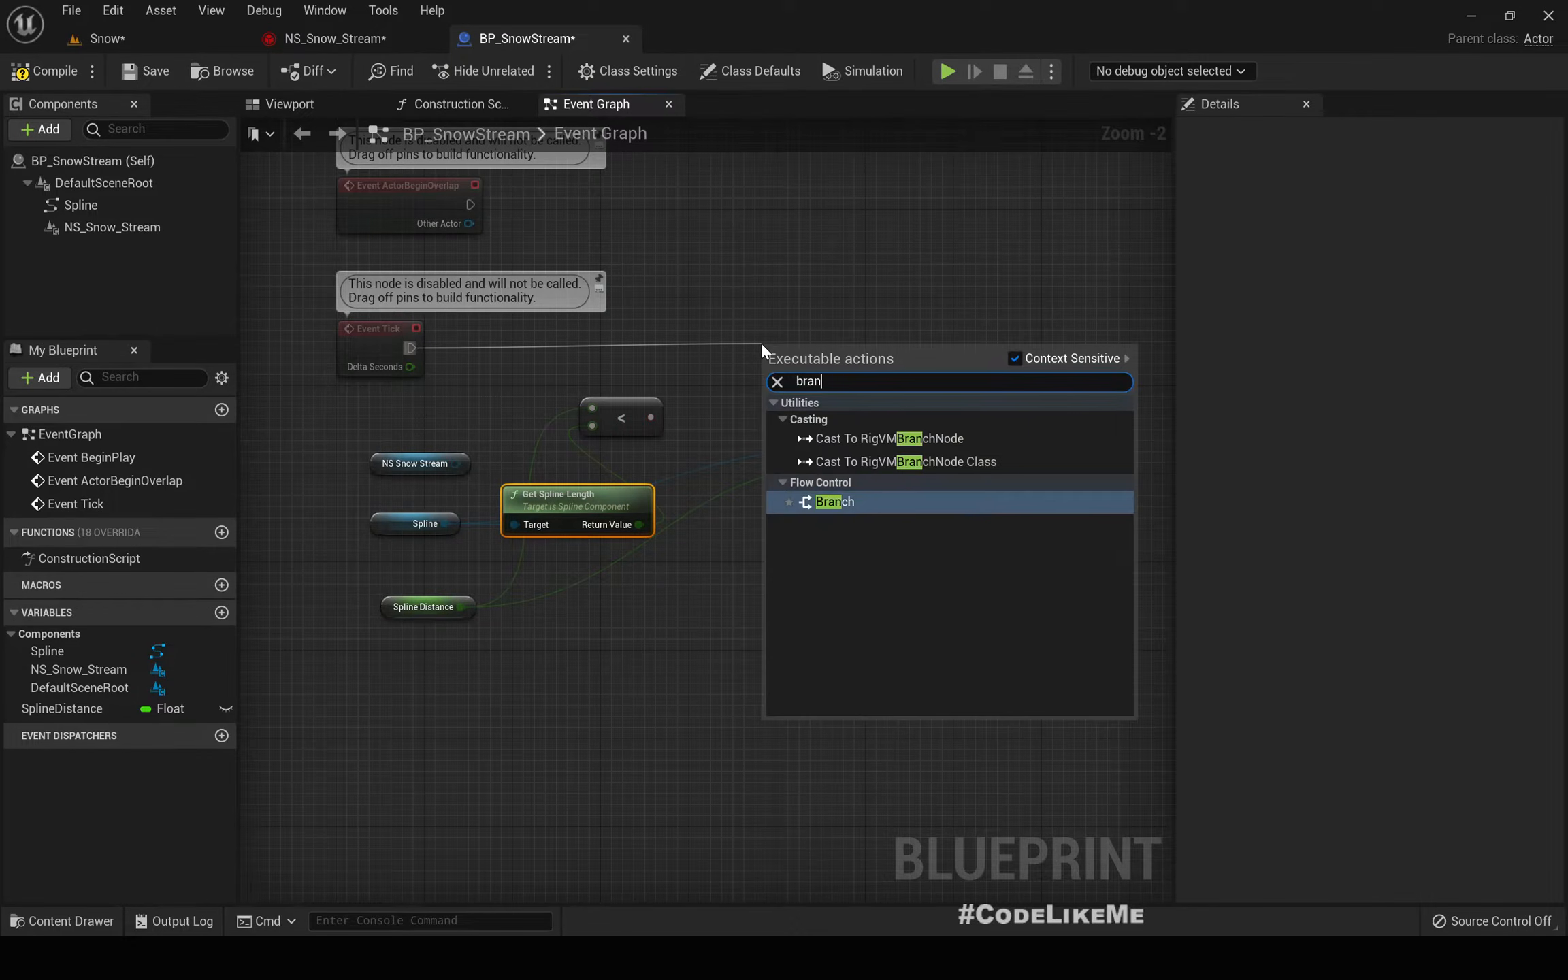
key(Return)
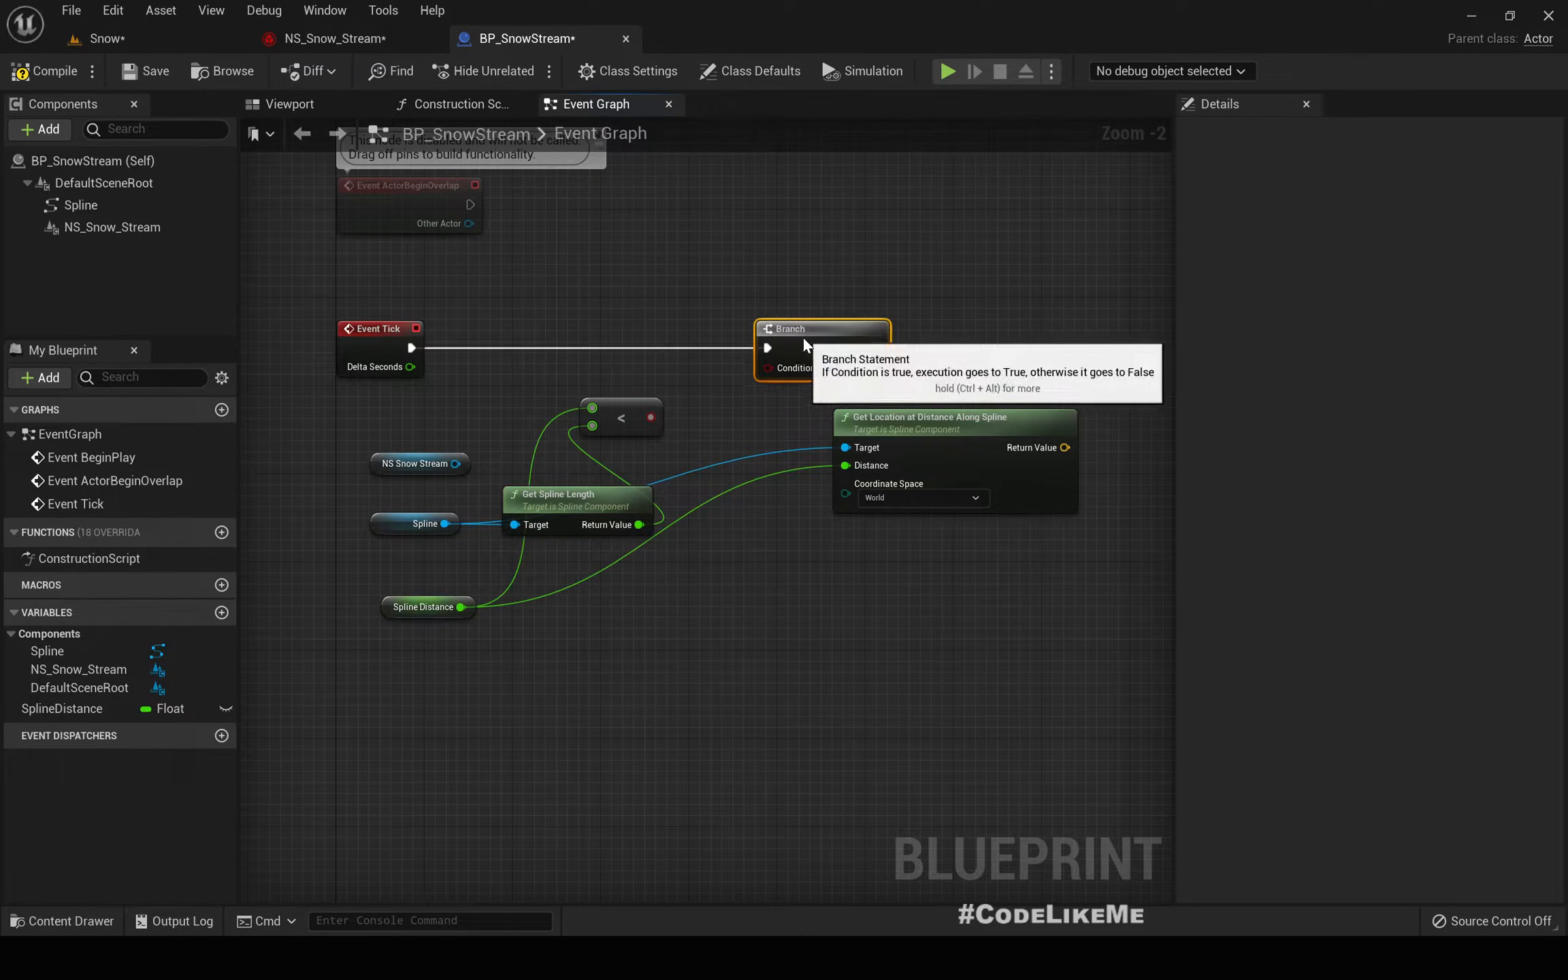
drag(824, 361, 780, 339)
drag(646, 417, 734, 368)
- Move the NS Snow Stream reference past the output side of the Get Location at Distance Along Spline node
scroll(831, 476, down, 2)
right_drag(913, 594, 690, 572)
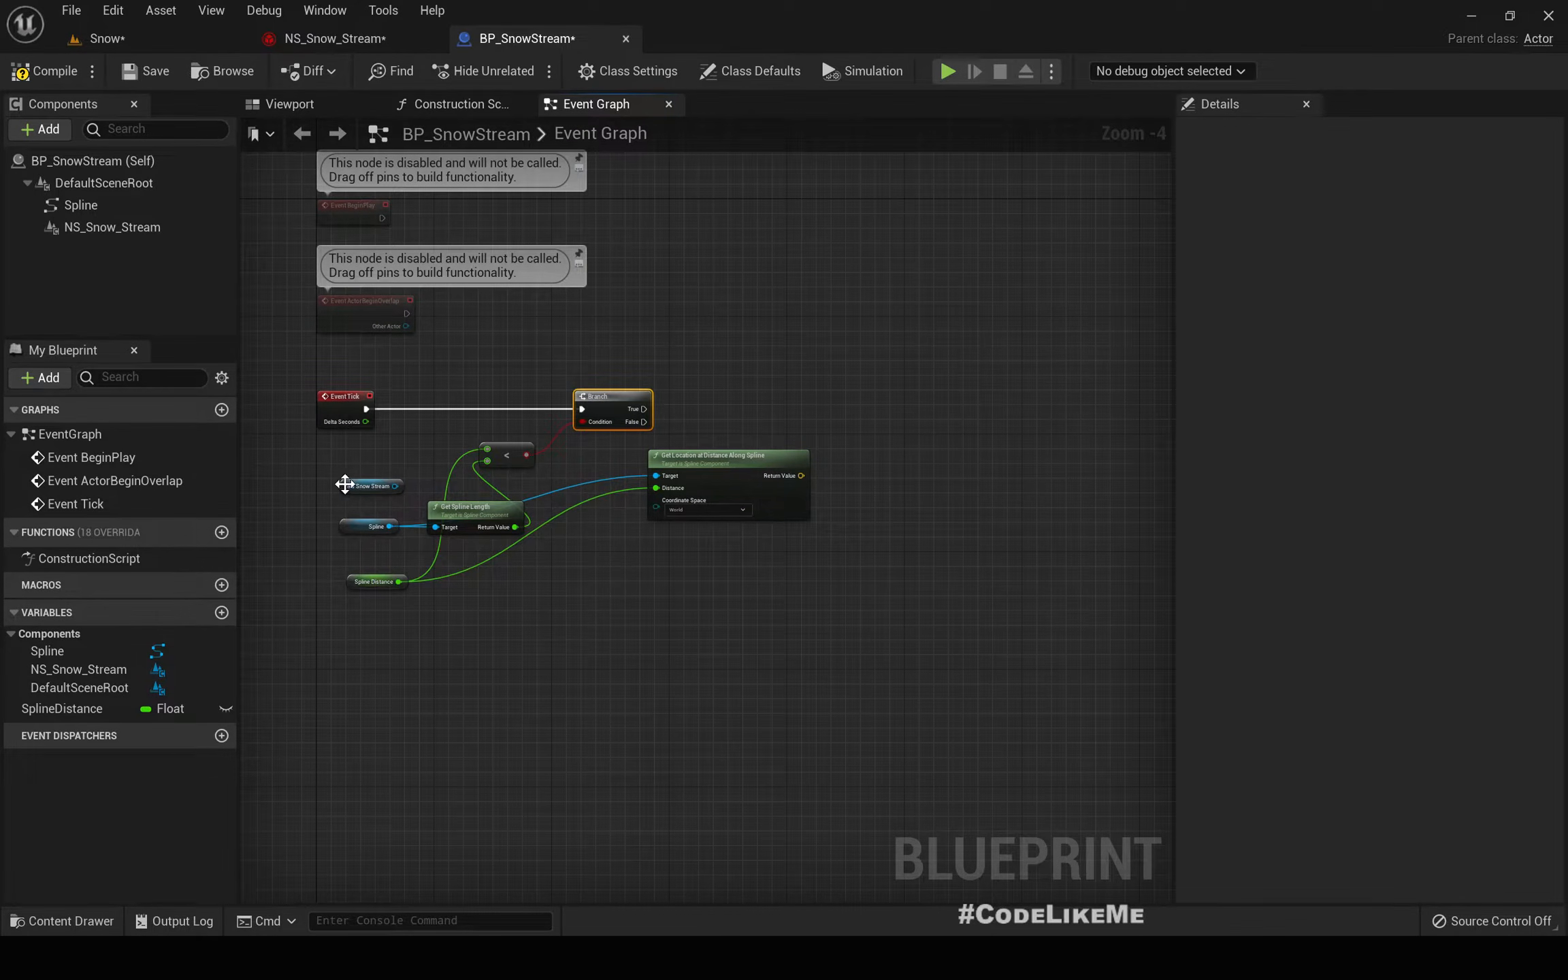
drag(345, 483, 848, 499)
scroll(946, 517, up, 2)
right_drag(946, 518, 893, 664)
drag(829, 625, 897, 562)
text(se)
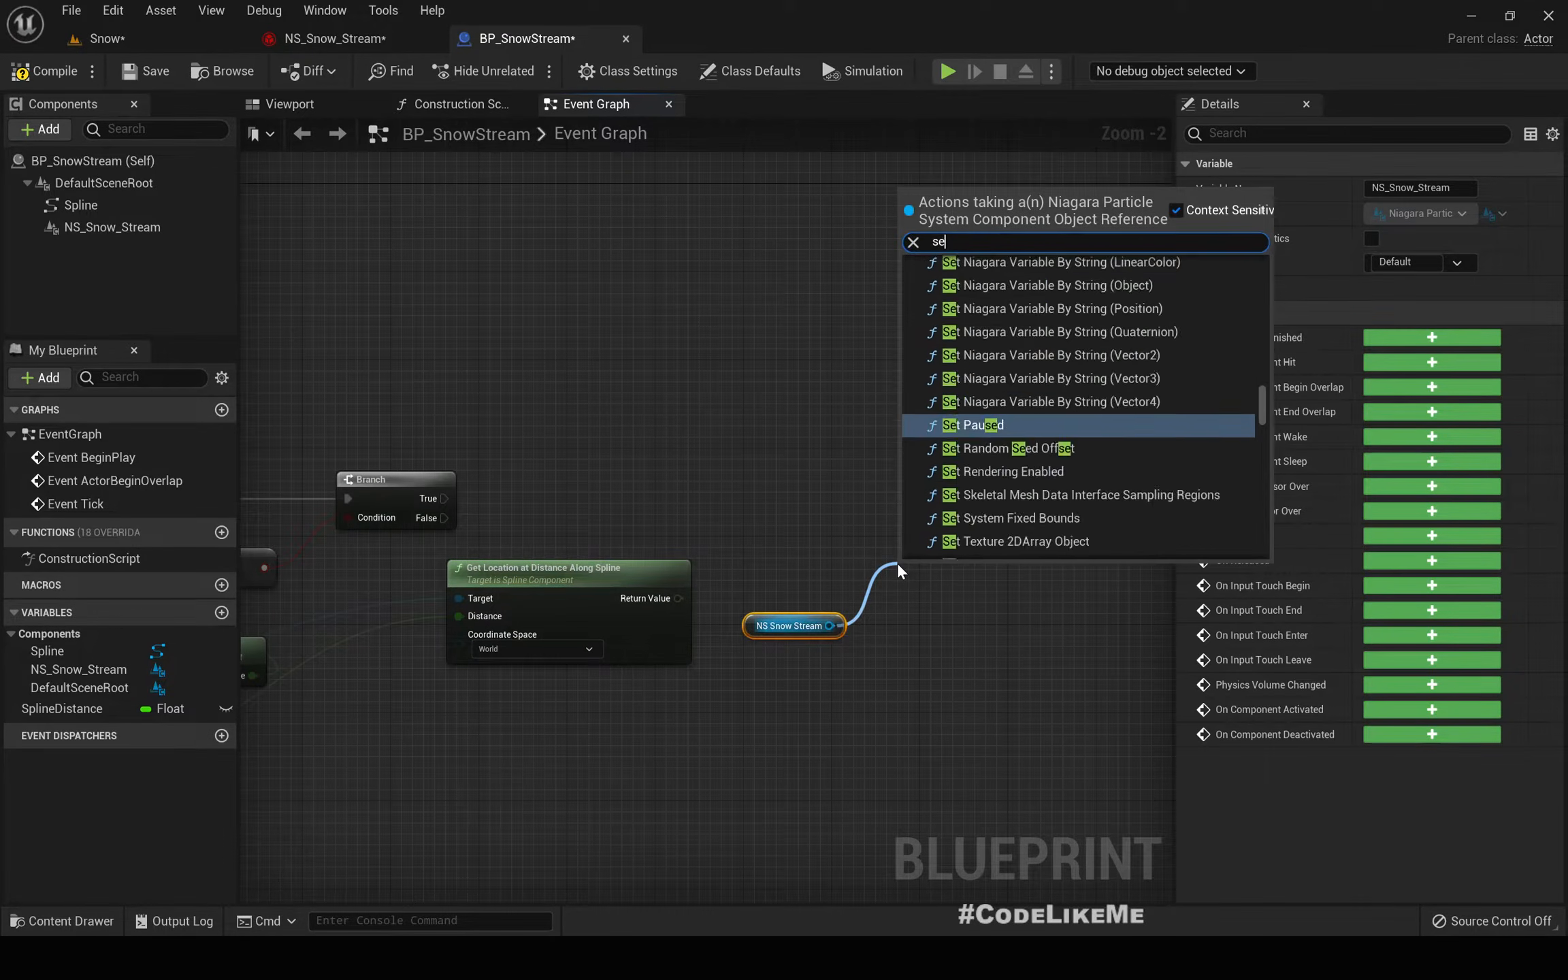
text(t wor)
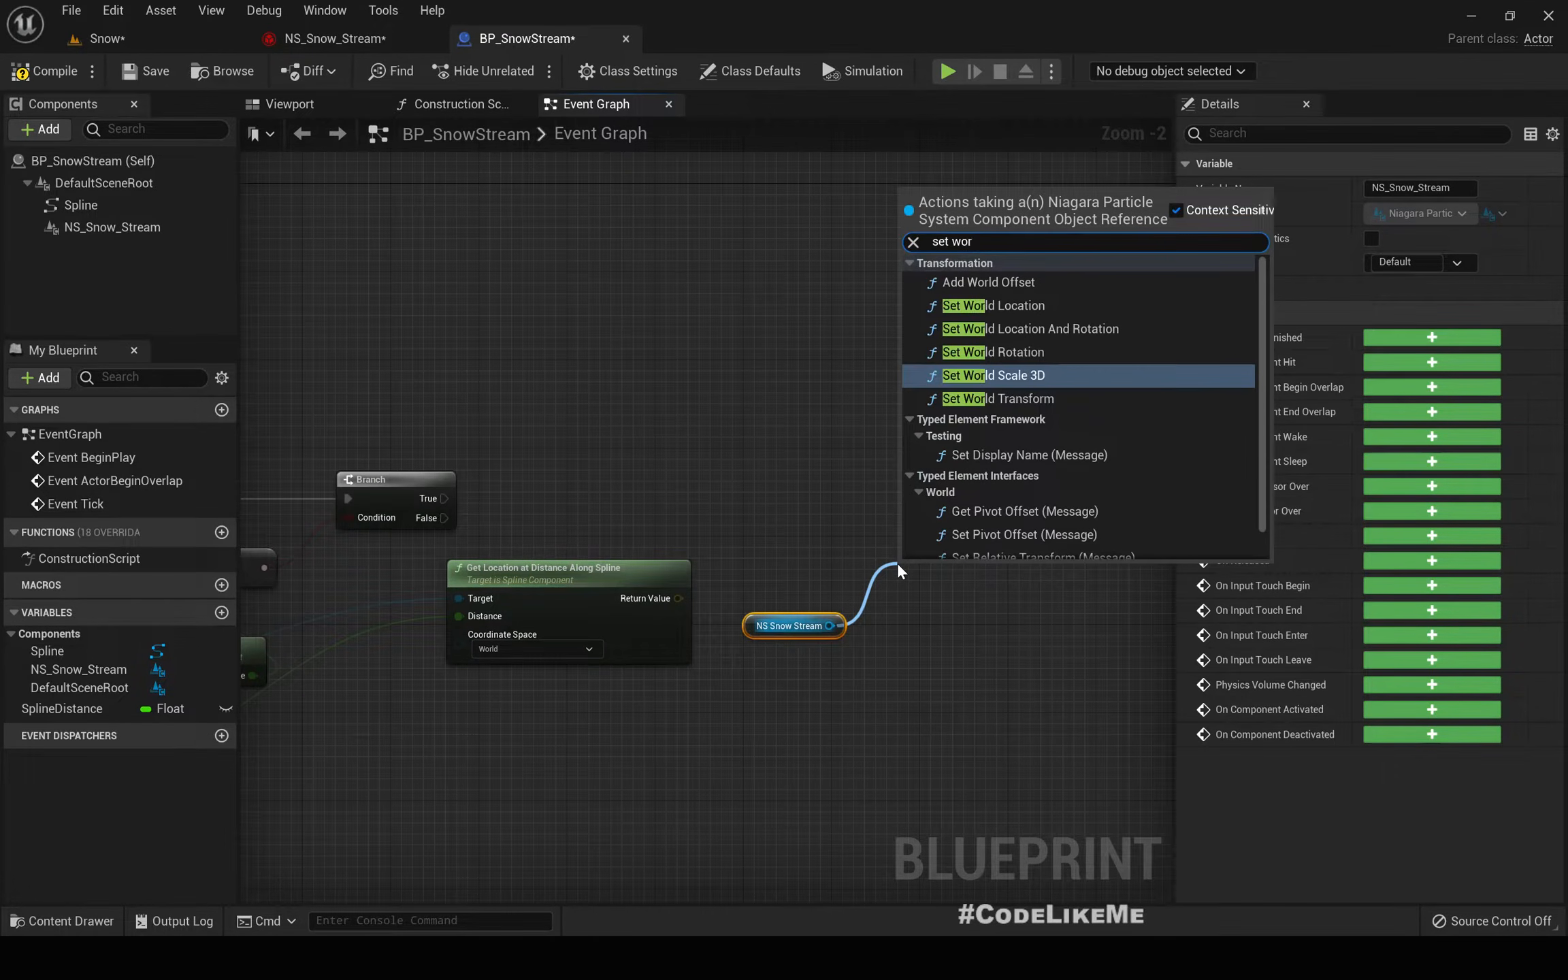
text(ld off)
key(Return)
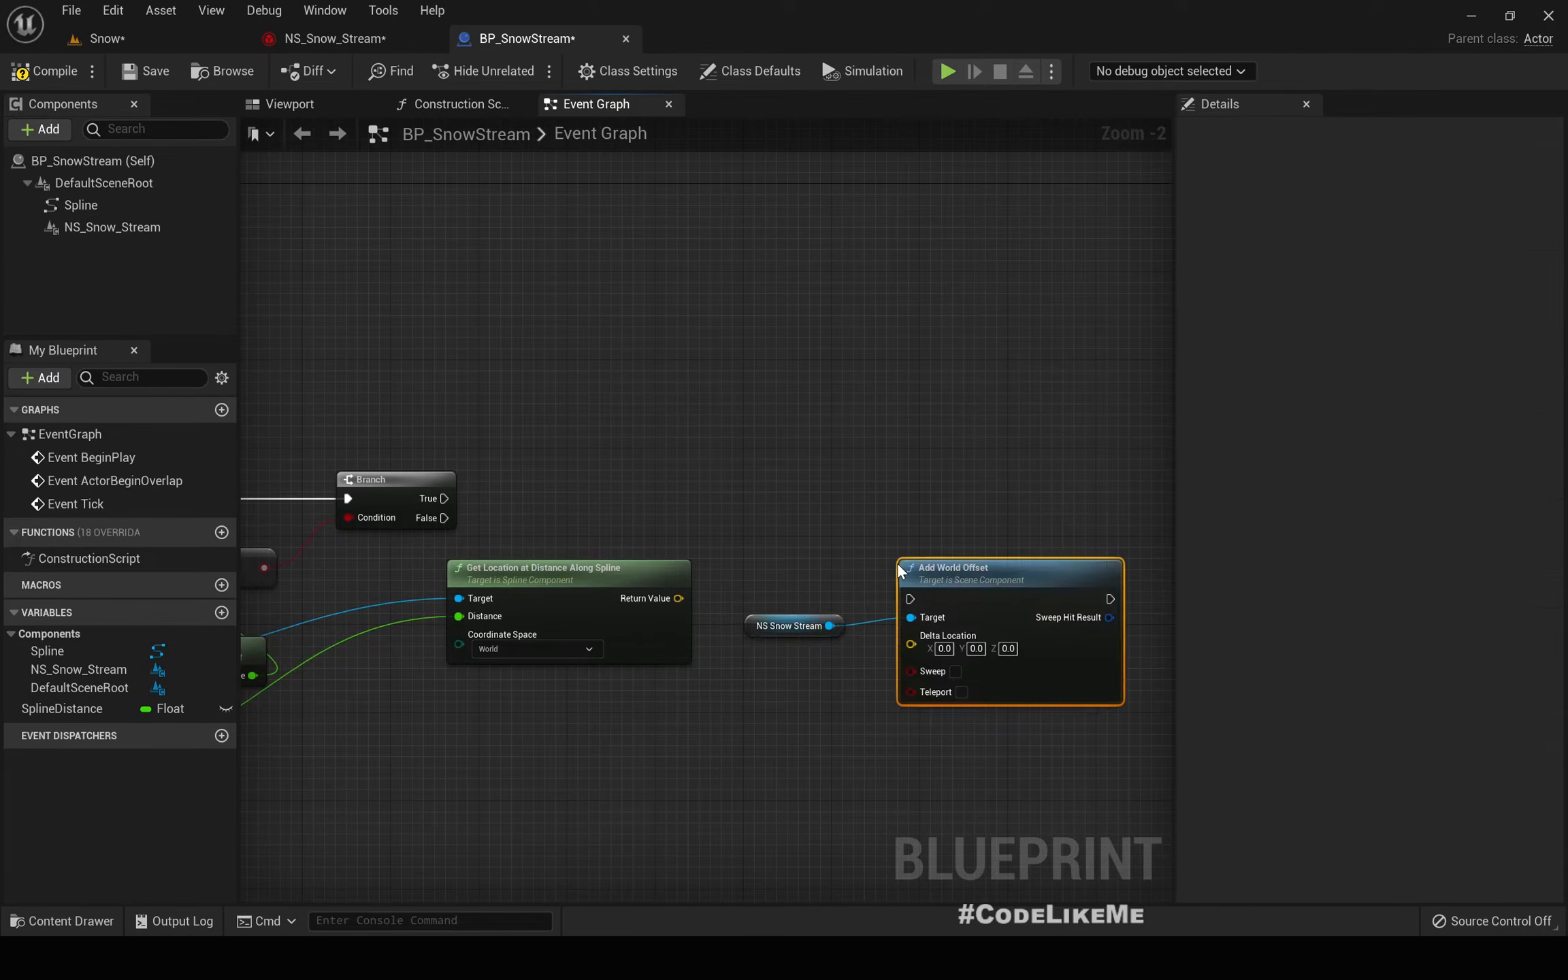
key(Delete)
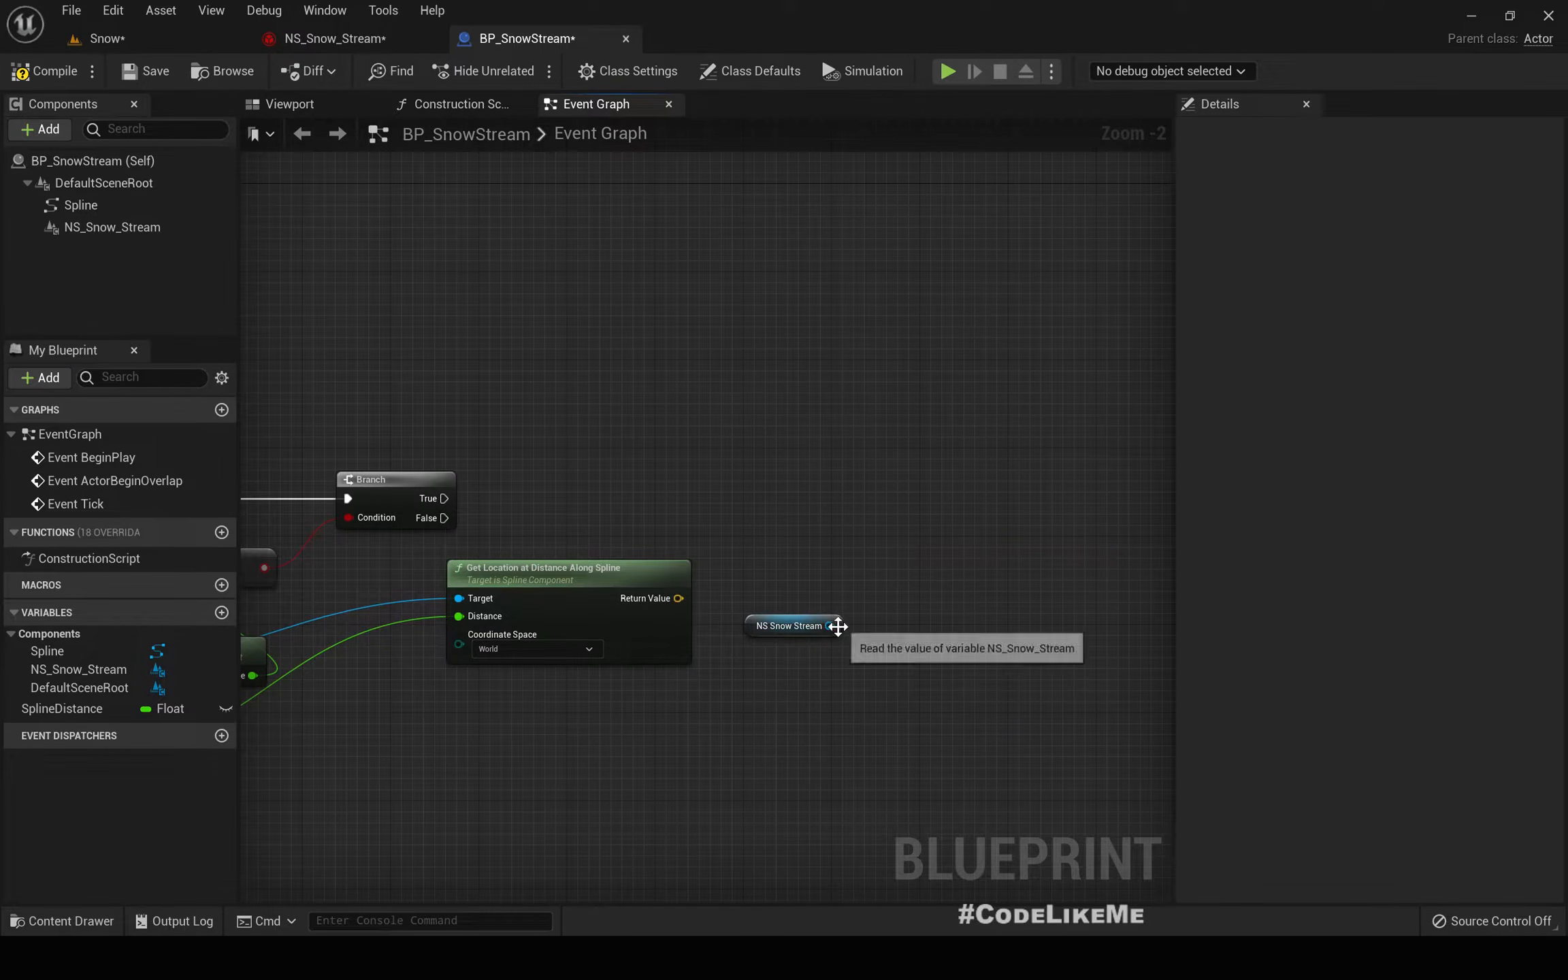
- Add a Set World Location node with the NS Snow Stream reference as its target
drag(838, 626, 868, 617)
text(set )
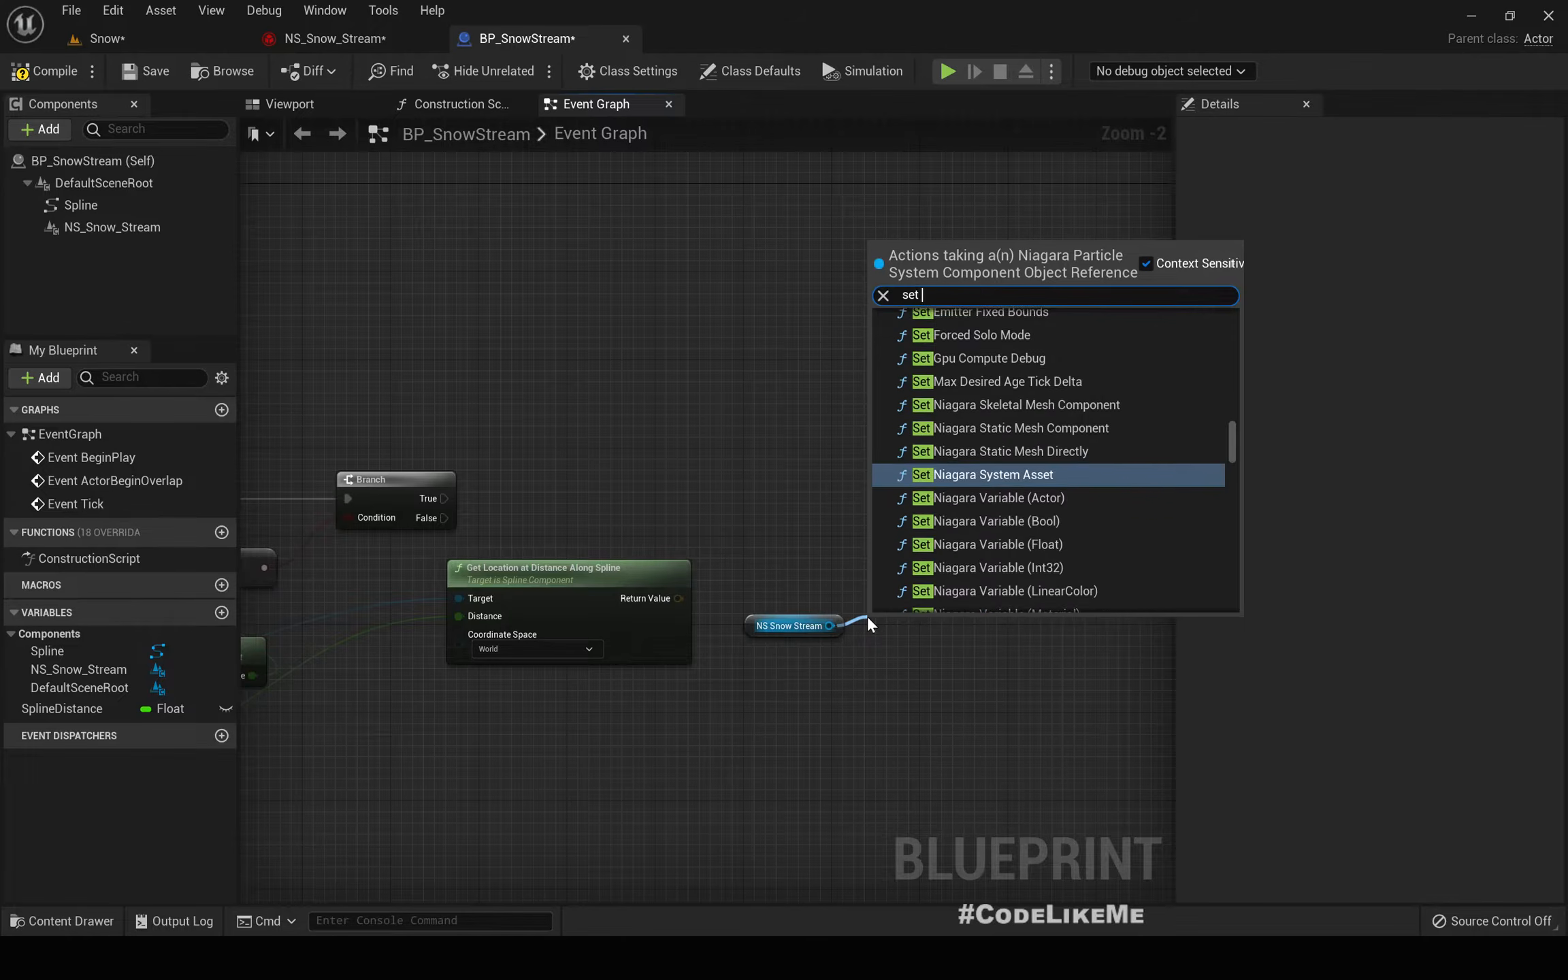
text(world po)
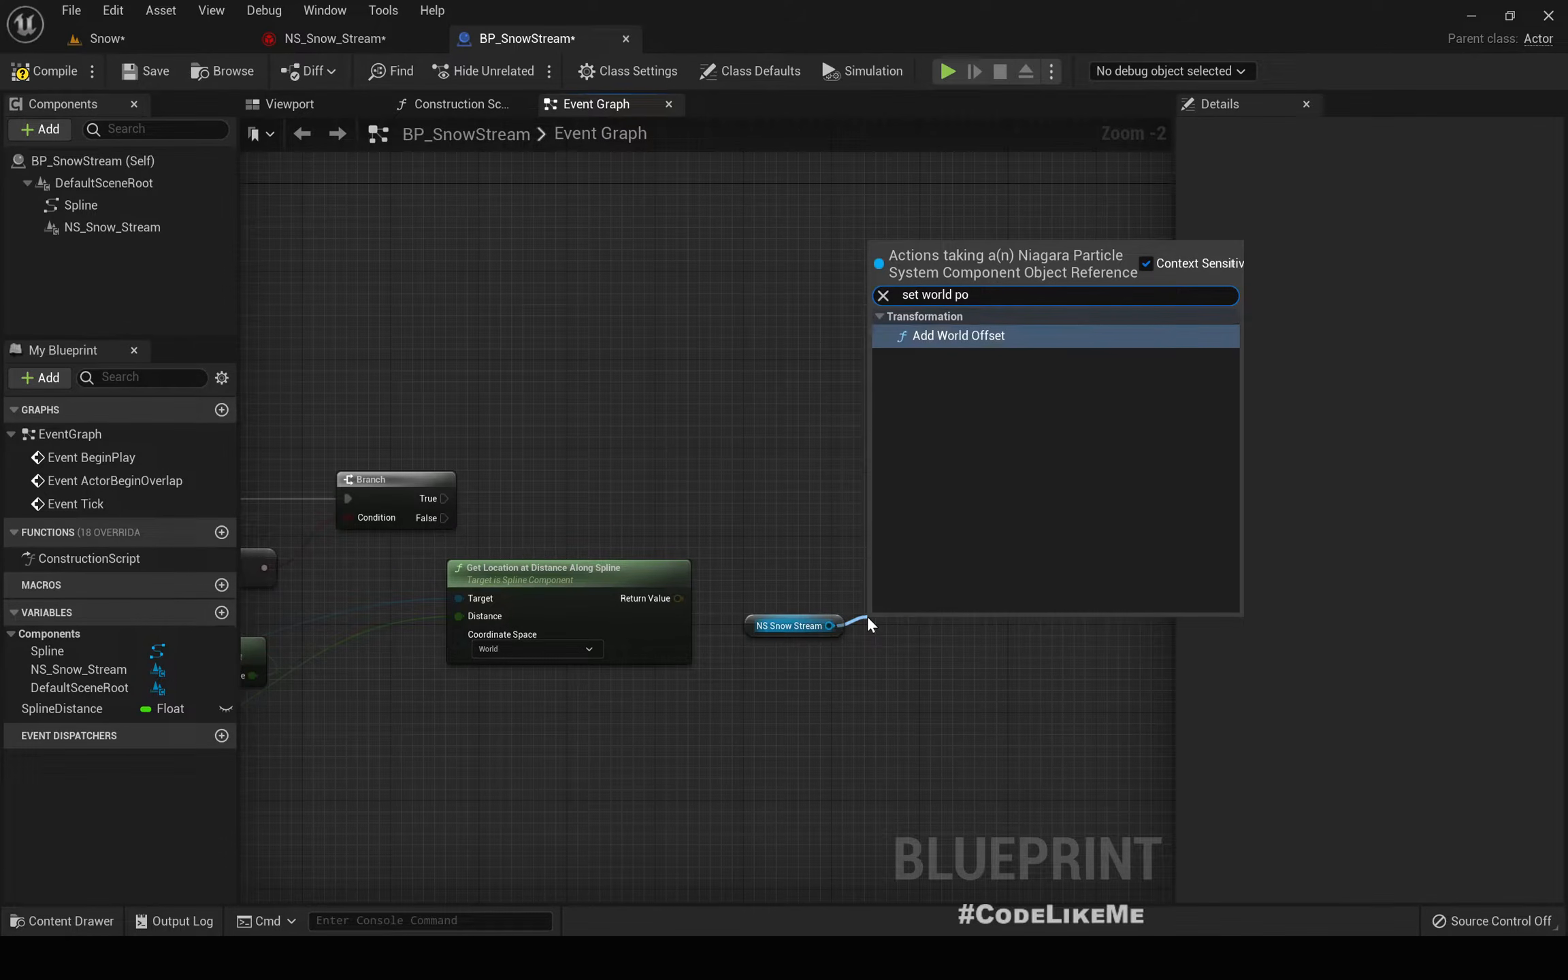
key(BackSpace)
key(BackSpace)
text(lo)
key(Return)
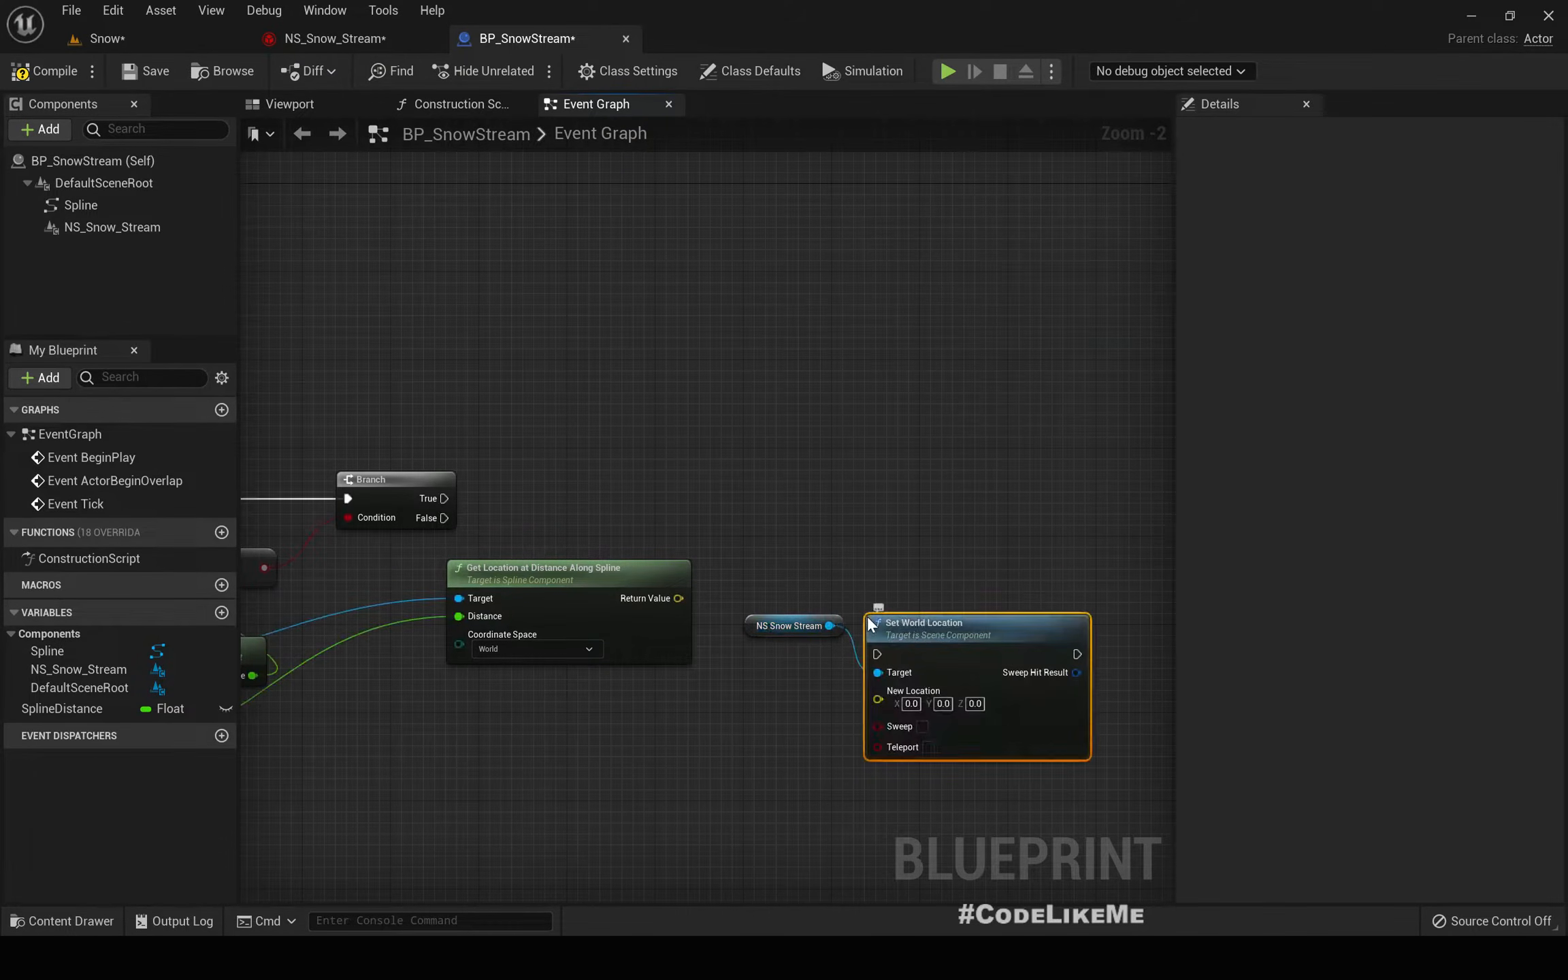
- Connect the spline location to New Location and Branch's True output to Set World Location, lining the node up with Branch
drag(870, 623, 893, 490)
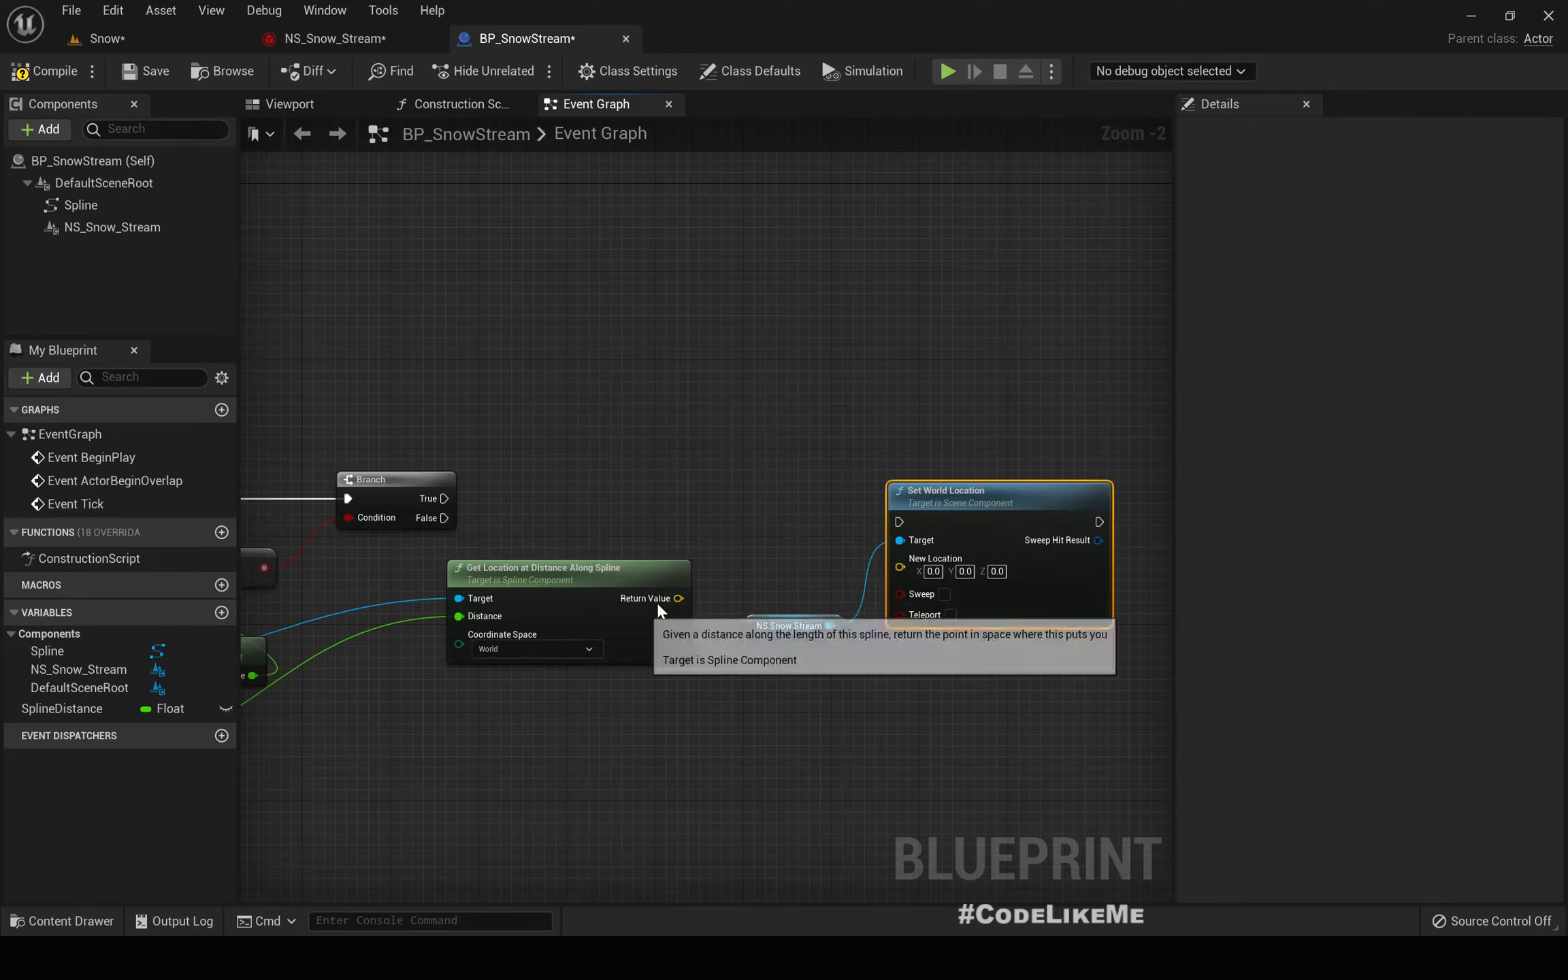
drag(678, 599, 443, 499)
drag(966, 512, 970, 490)
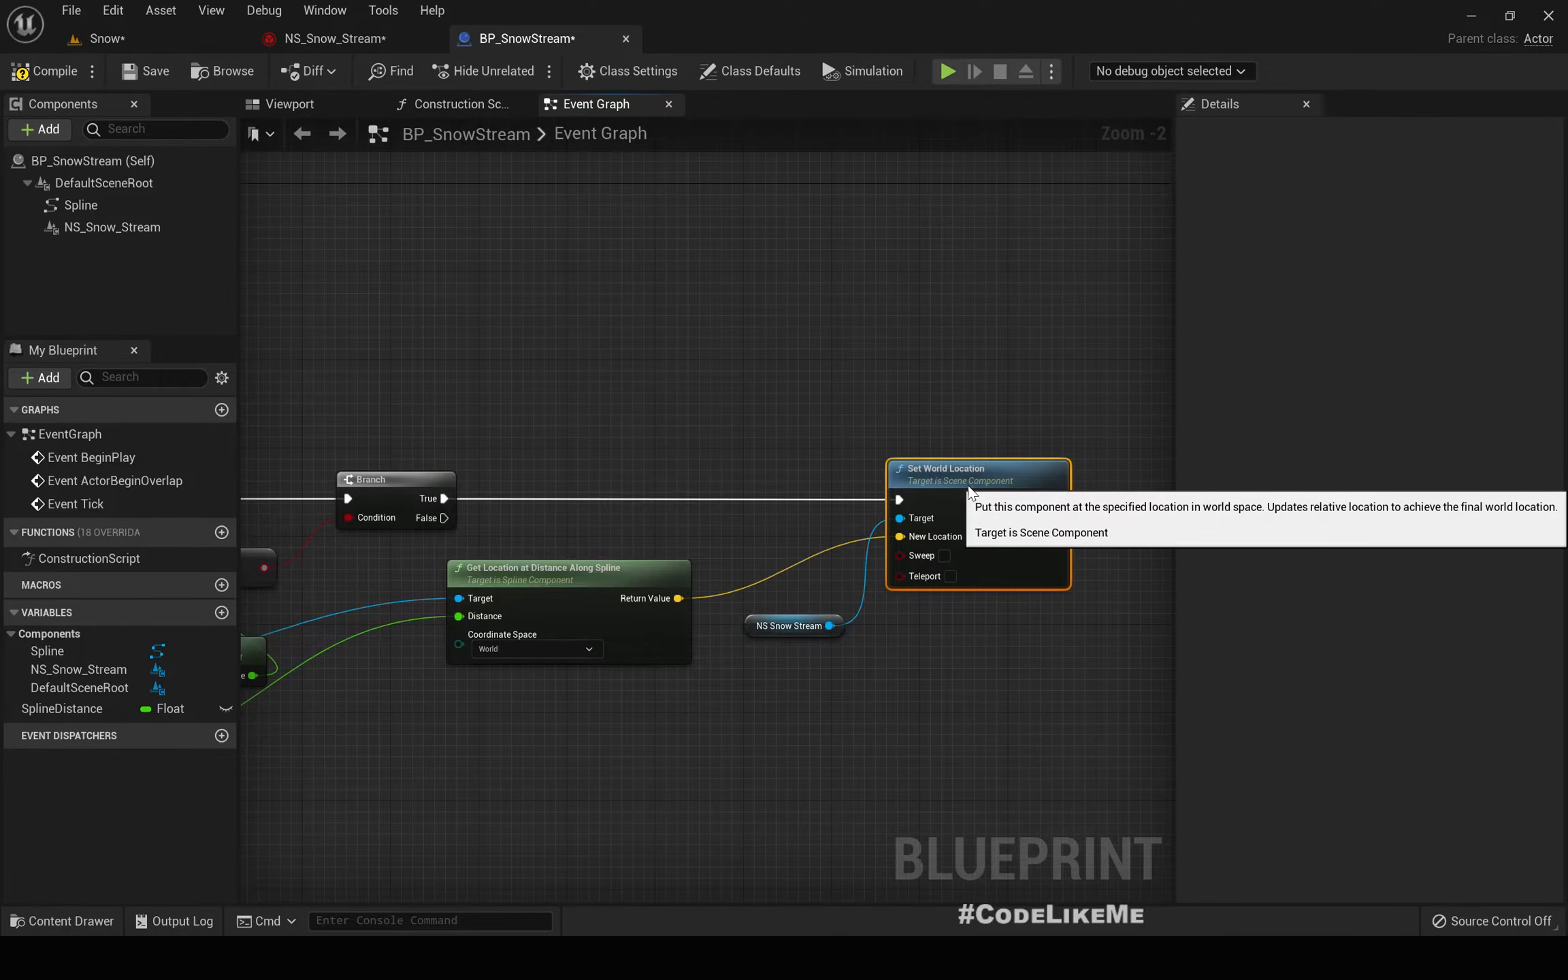
- Place the NS Snow Stream reference above Get Location at Distance Along Spline, just before Set World Location, and align both nodes' right edges
scroll(842, 648, down, 2)
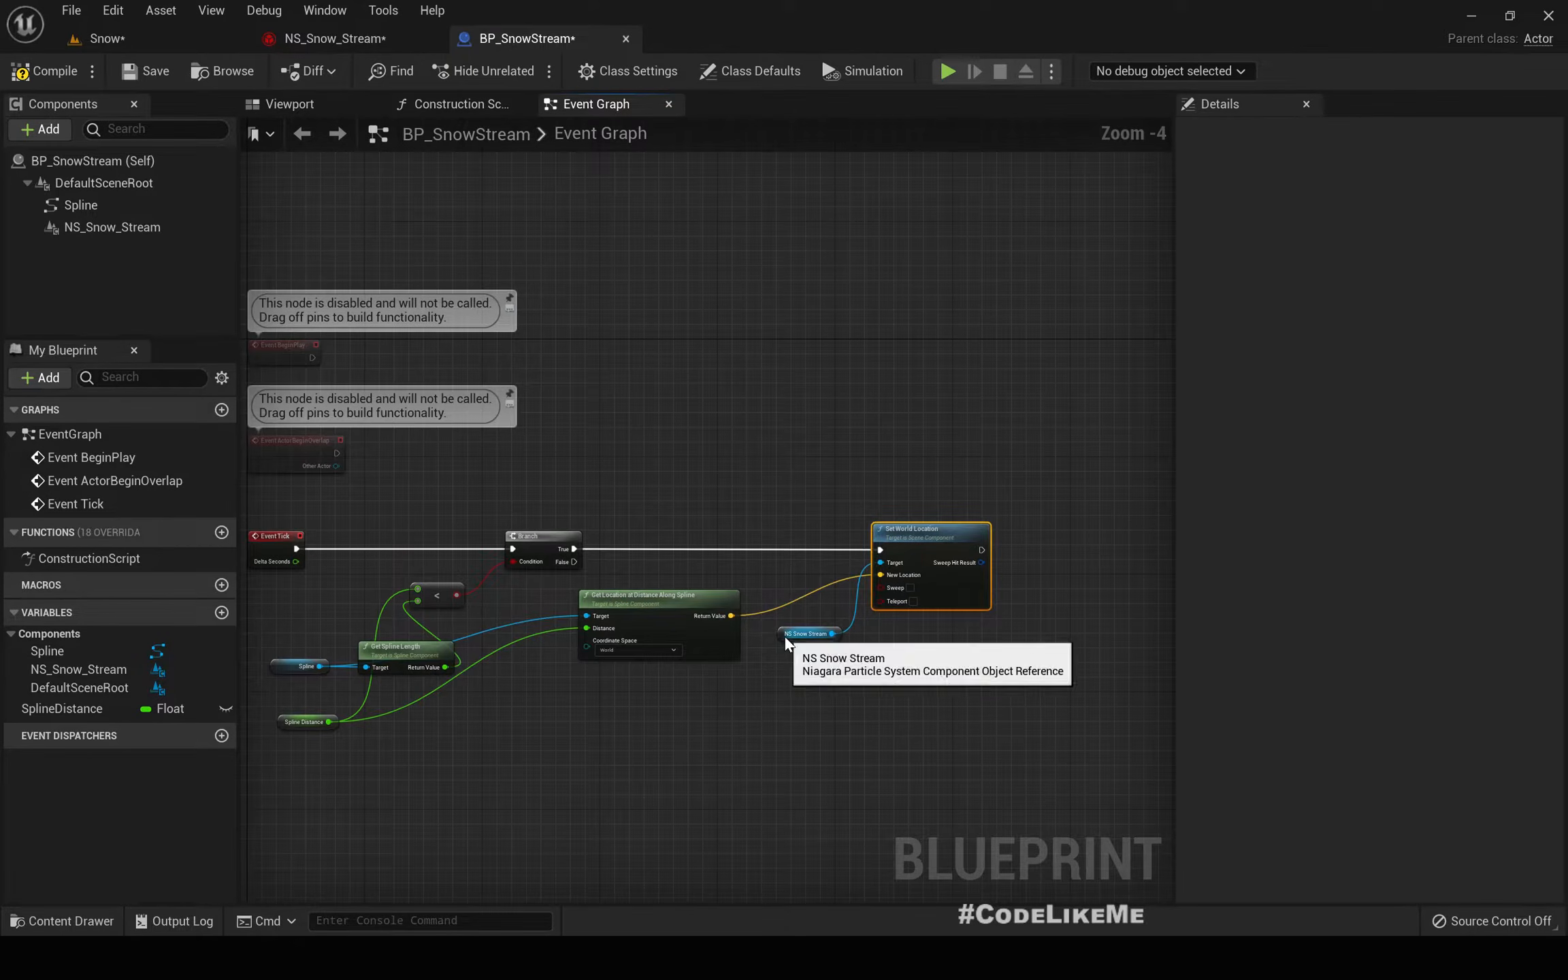
drag(786, 635, 758, 567)
drag(696, 643, 771, 686)
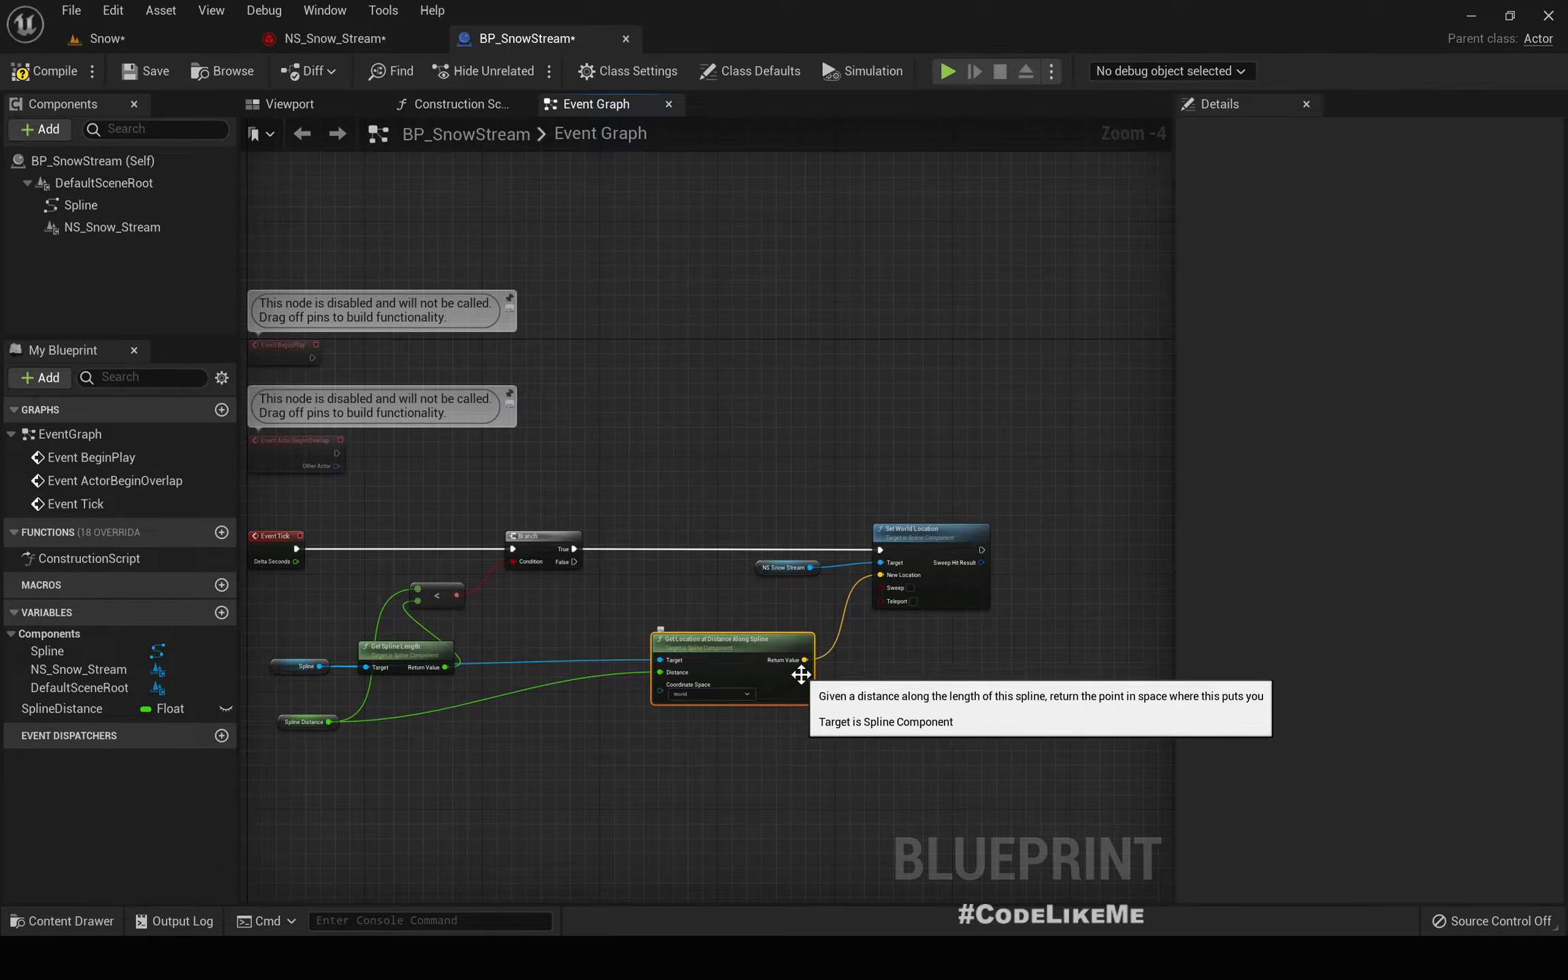
drag(707, 544, 830, 693)
key(shift+d)
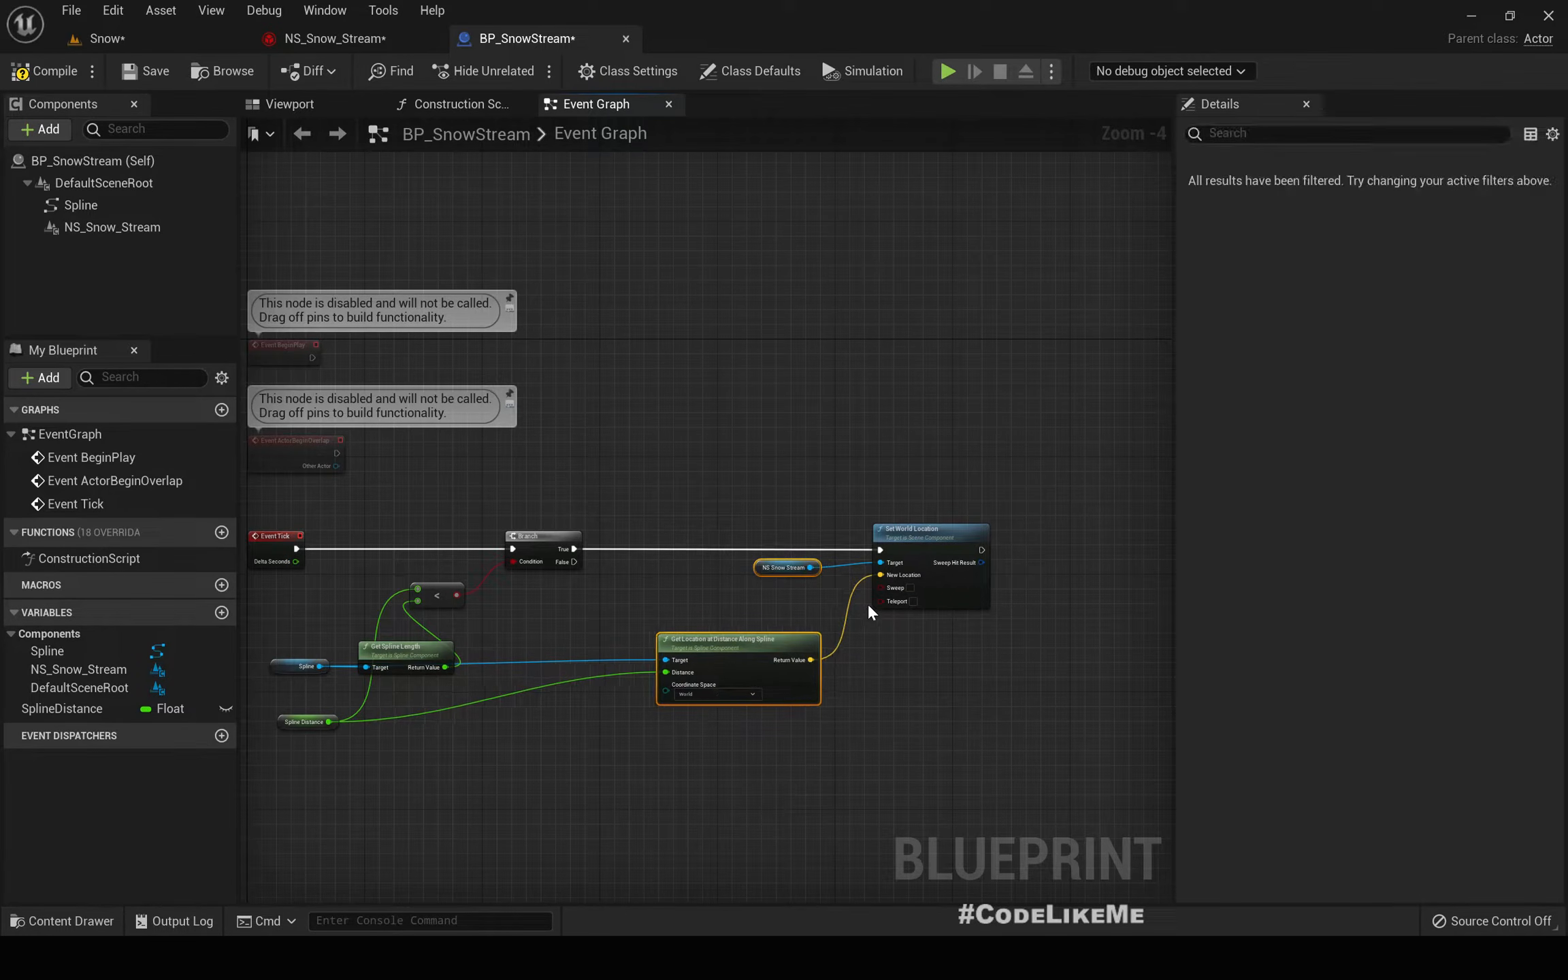
- Place a SplineDistance getter after Set World Location and add an Increment Float (++) node fed by it
right_drag(698, 582, 688, 475)
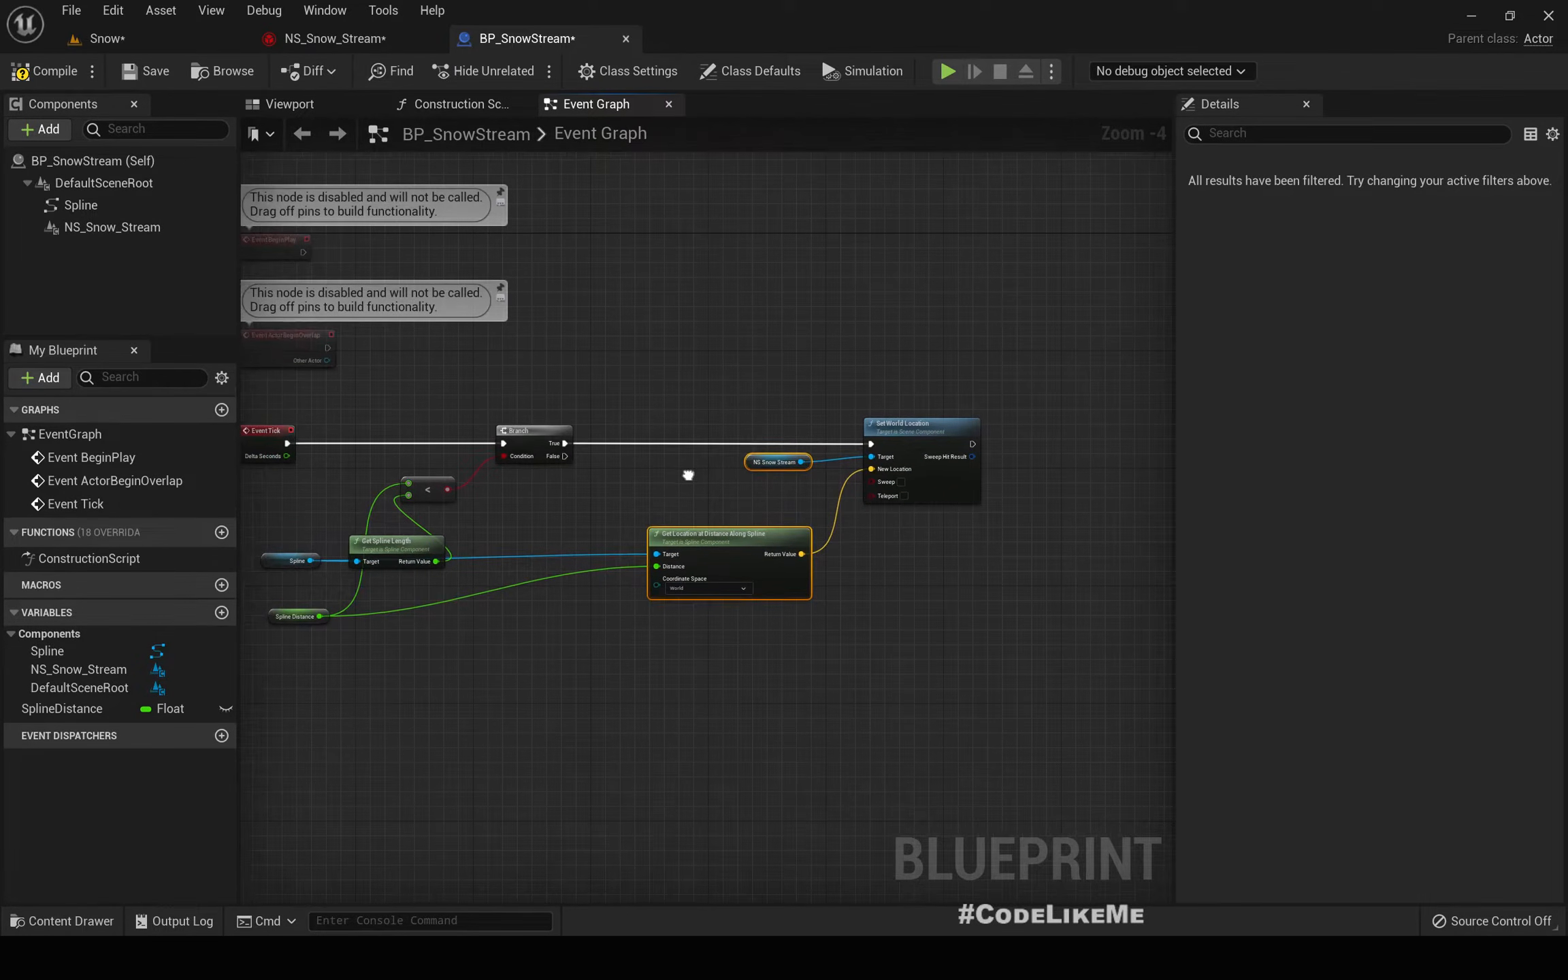
right_drag(948, 576, 772, 594)
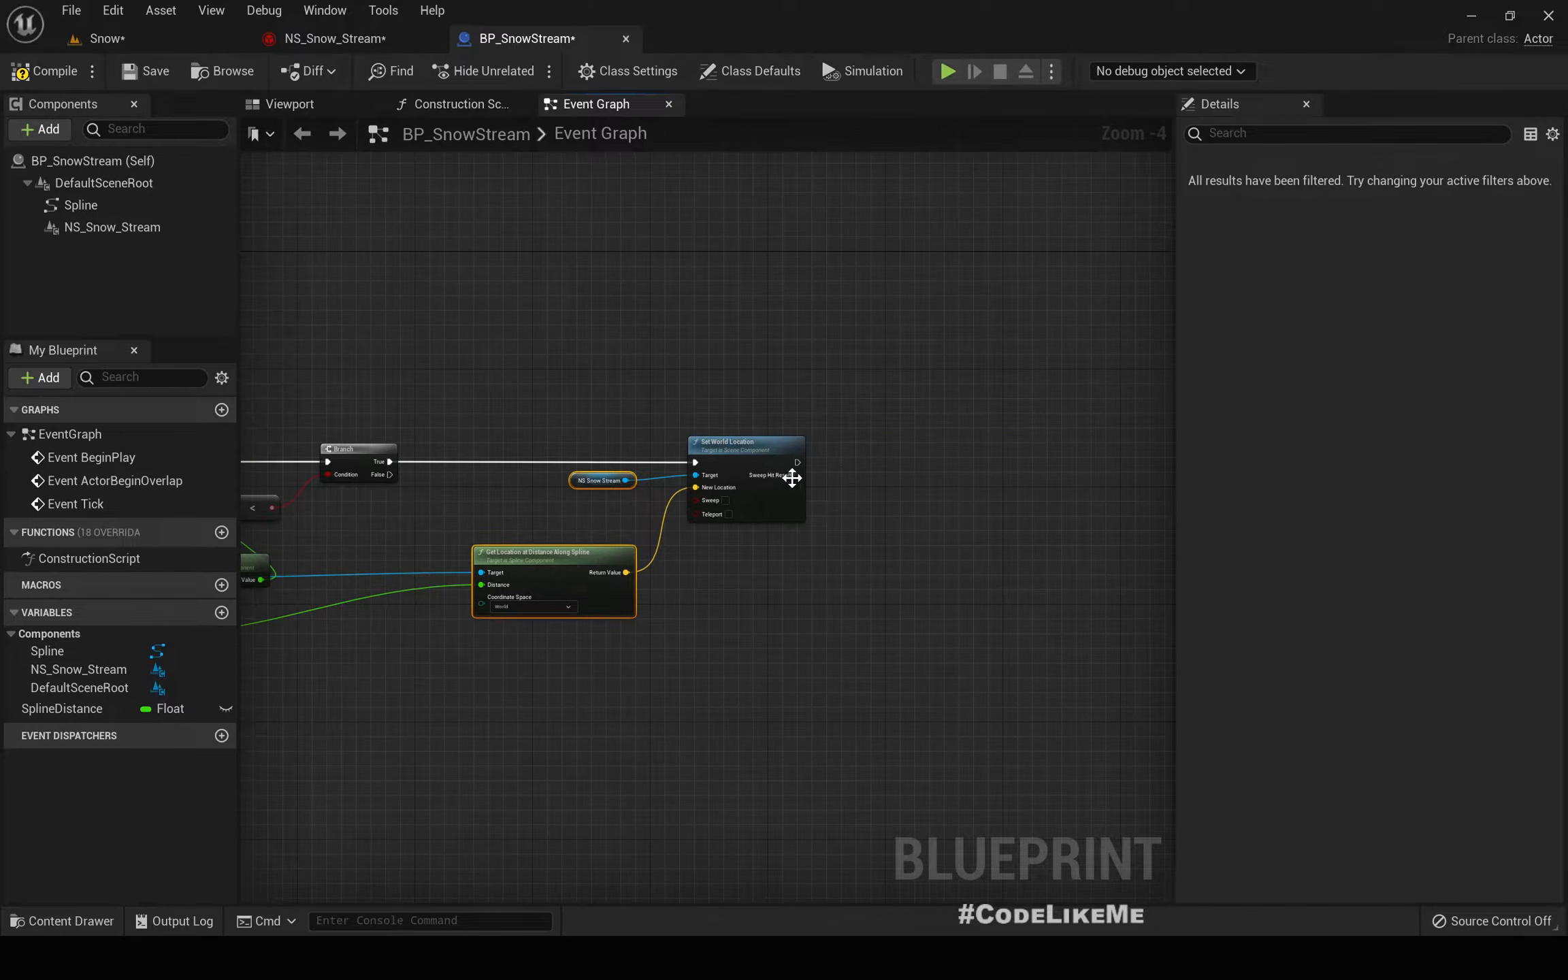
drag(796, 463, 915, 460)
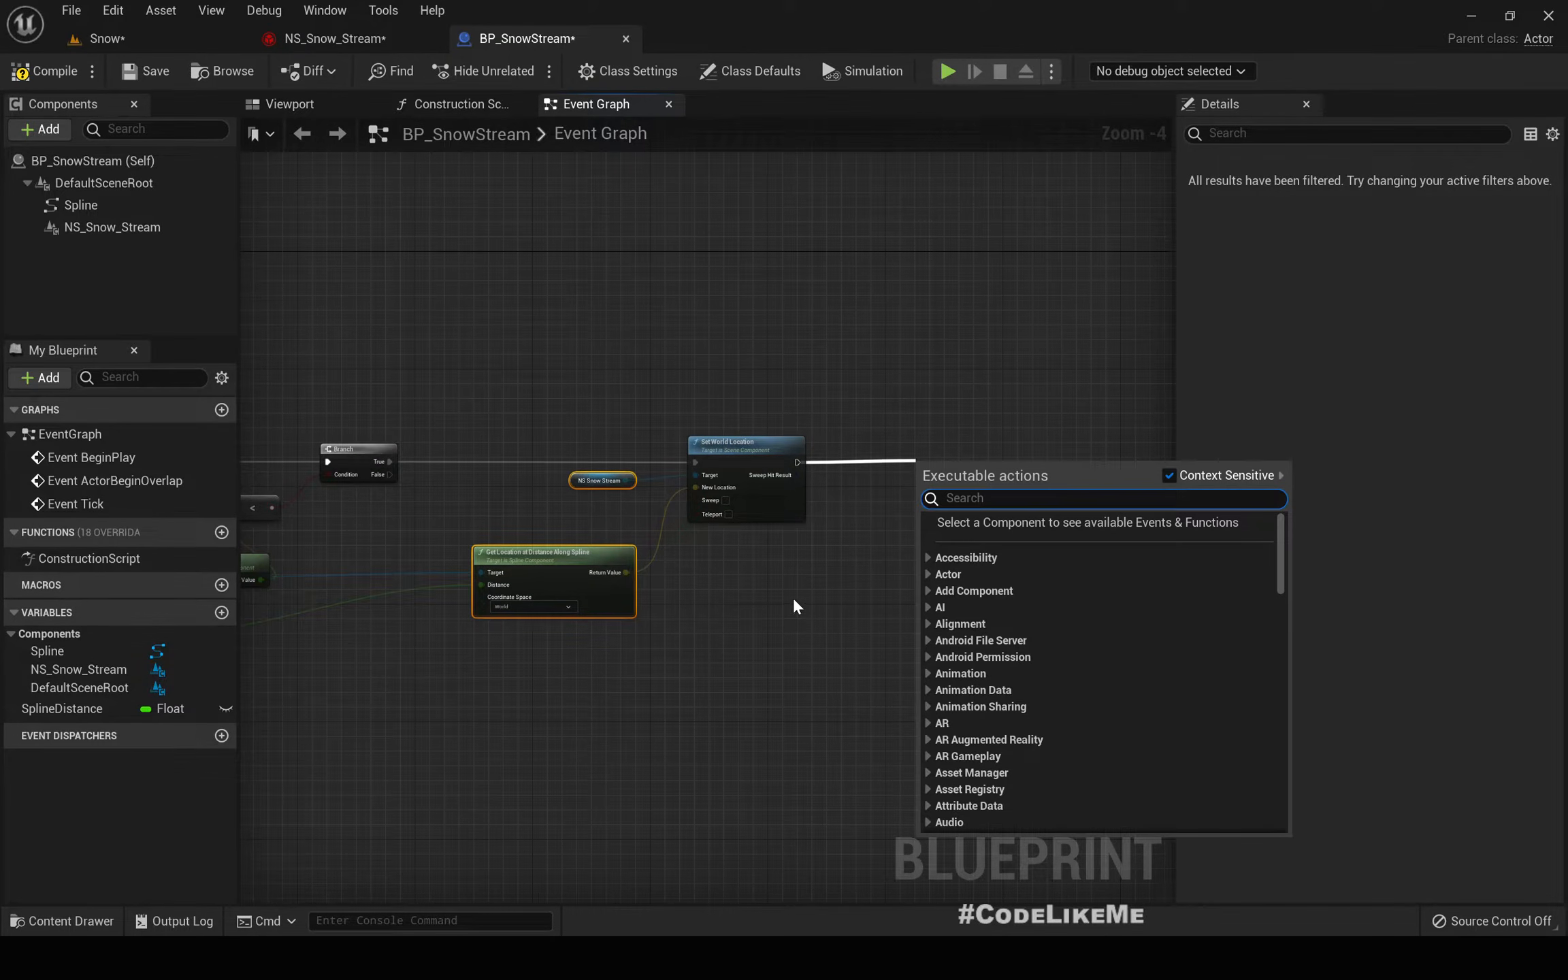
drag(55, 708, 873, 517)
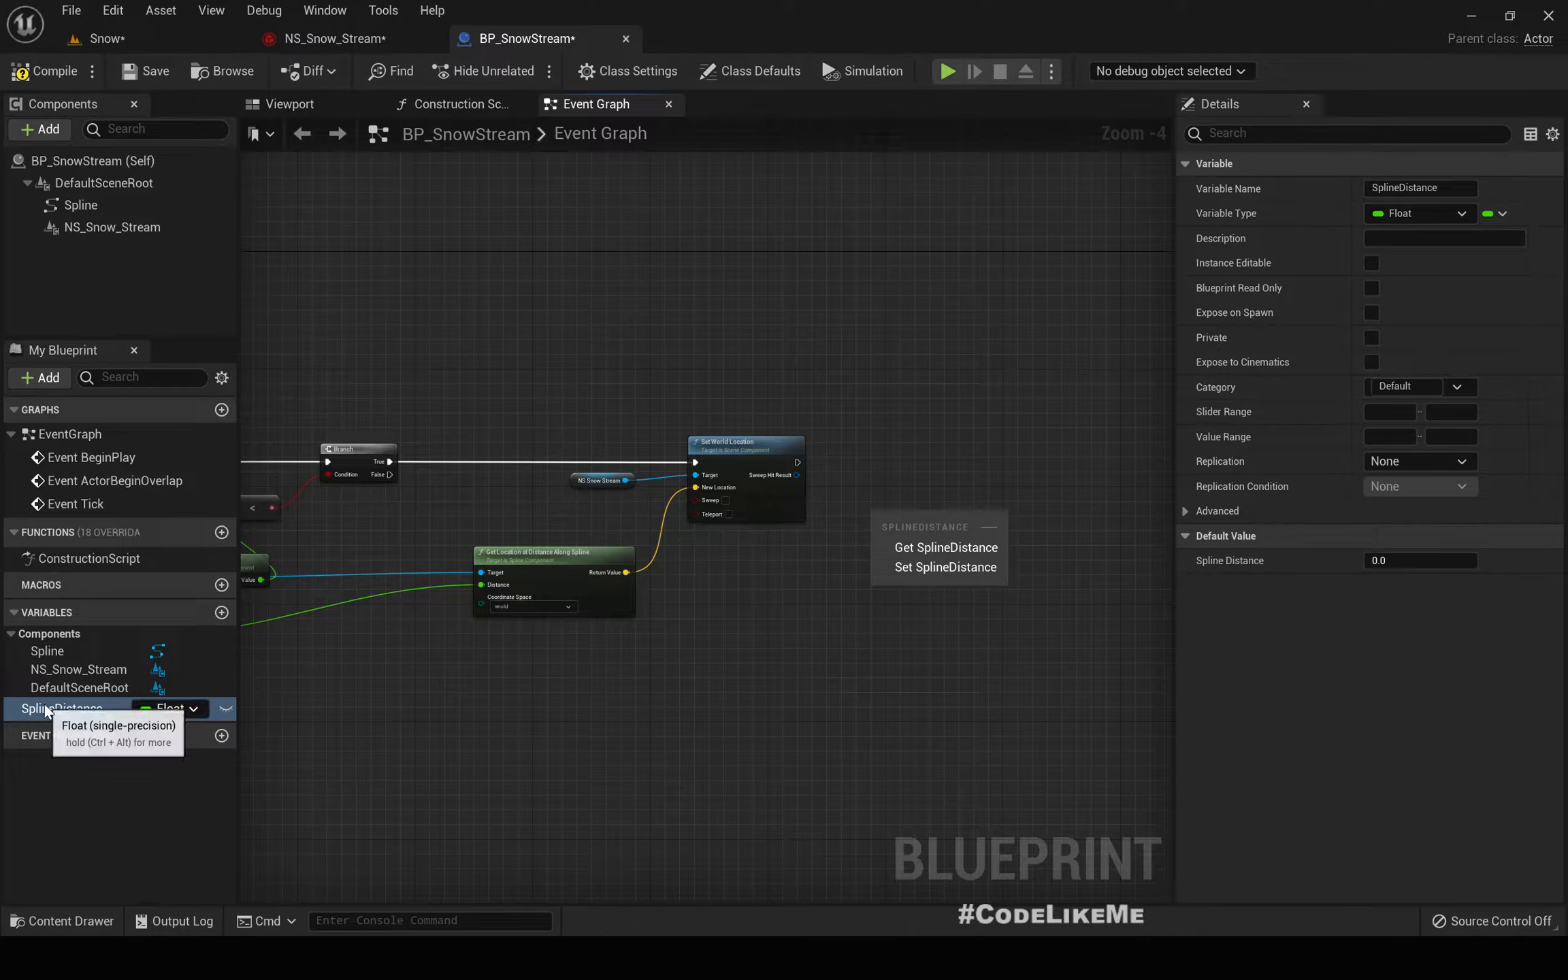
click(946, 547)
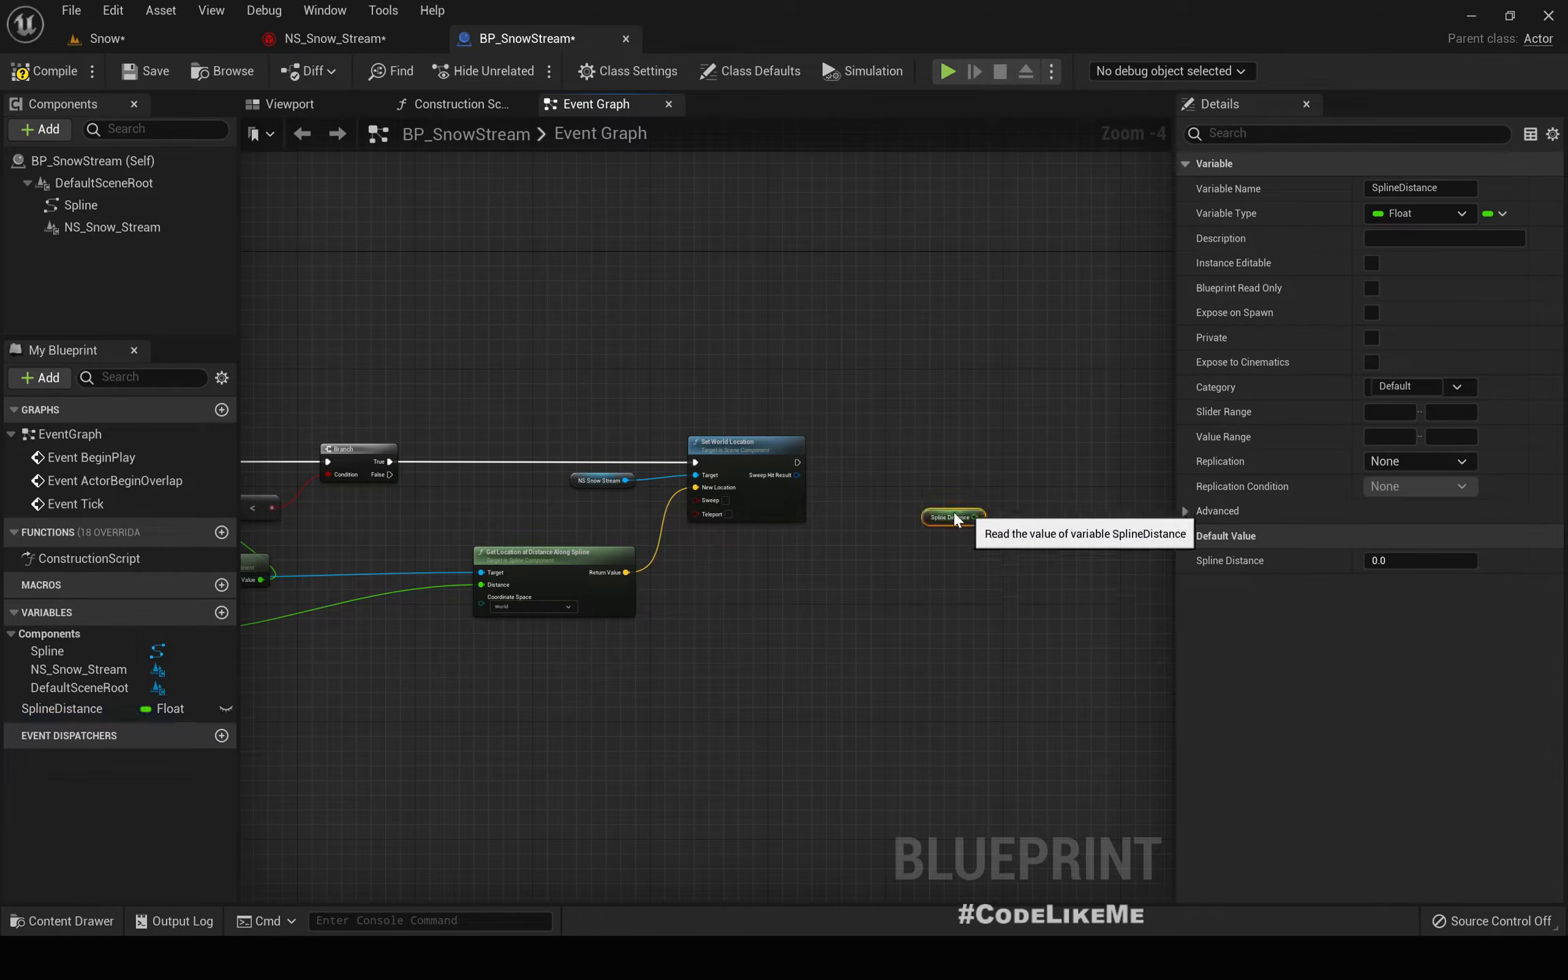
drag(925, 517, 965, 514)
text(++)
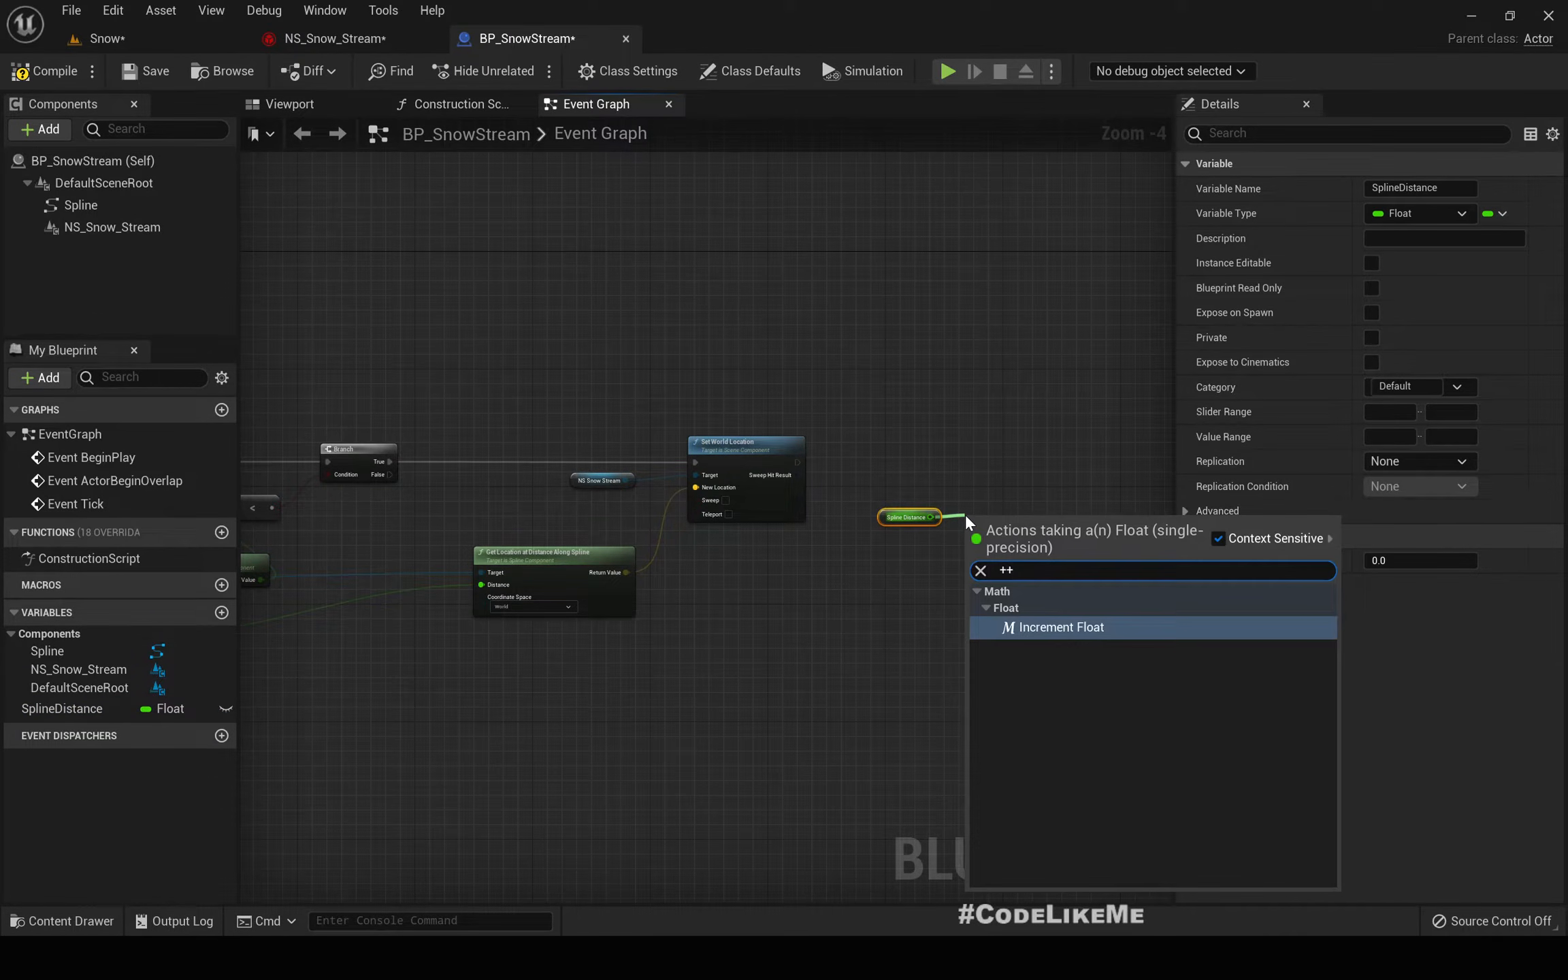
key(Return)
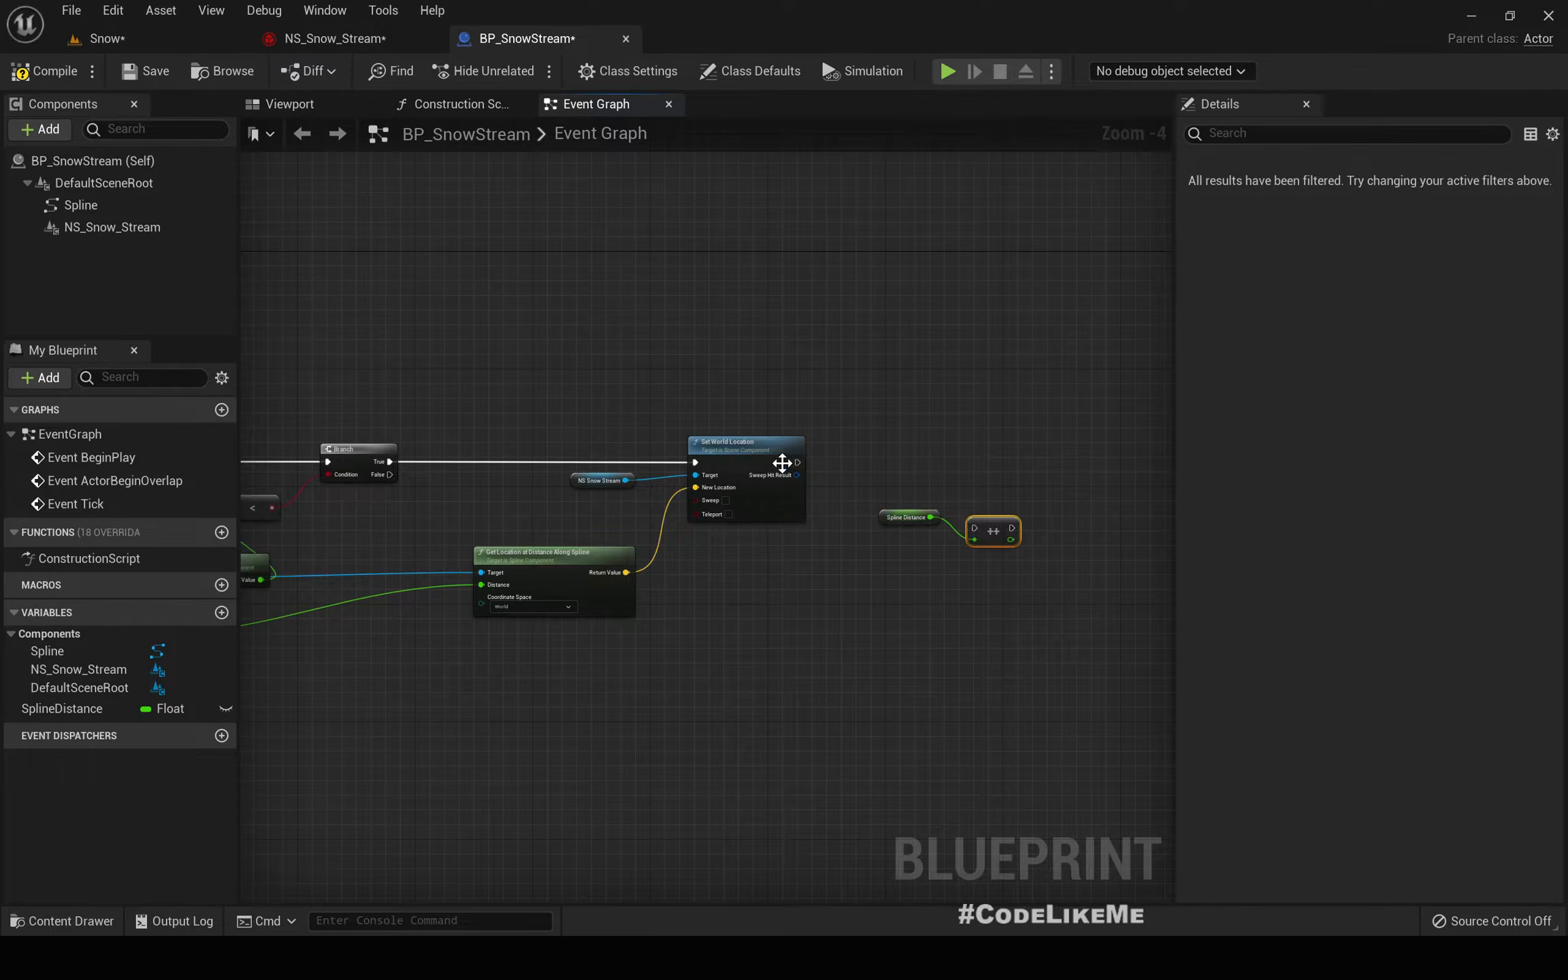
- Delete the increment node and its Spline Distance getter after Set World Location
drag(796, 462, 999, 469)
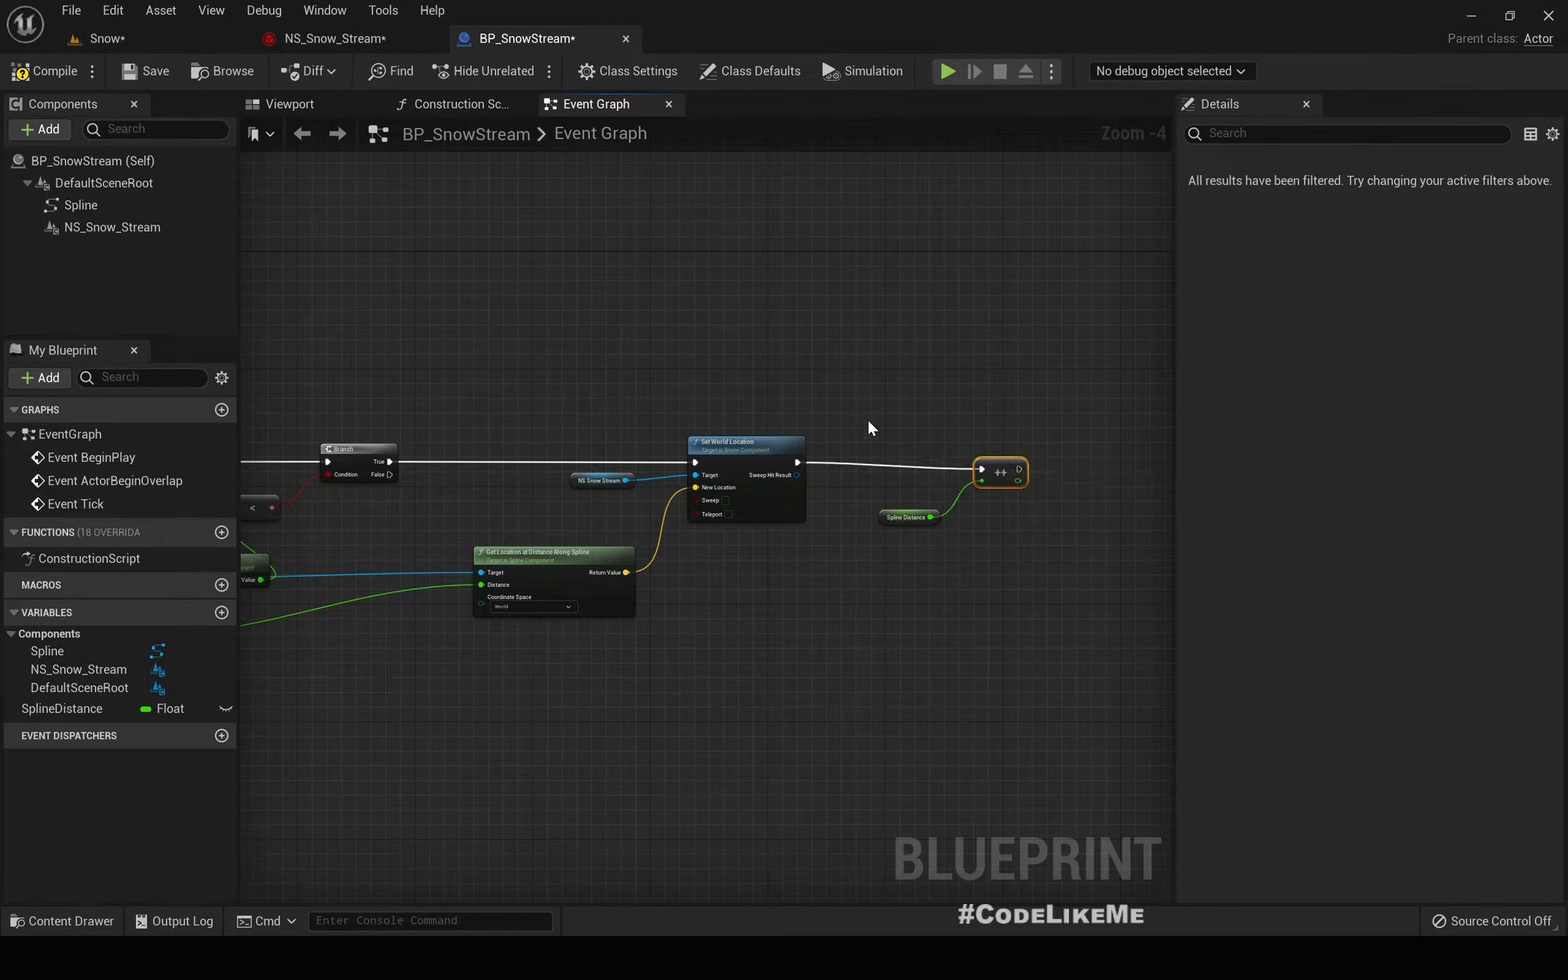
scroll(885, 429, up, 3)
drag(818, 397, 1022, 613)
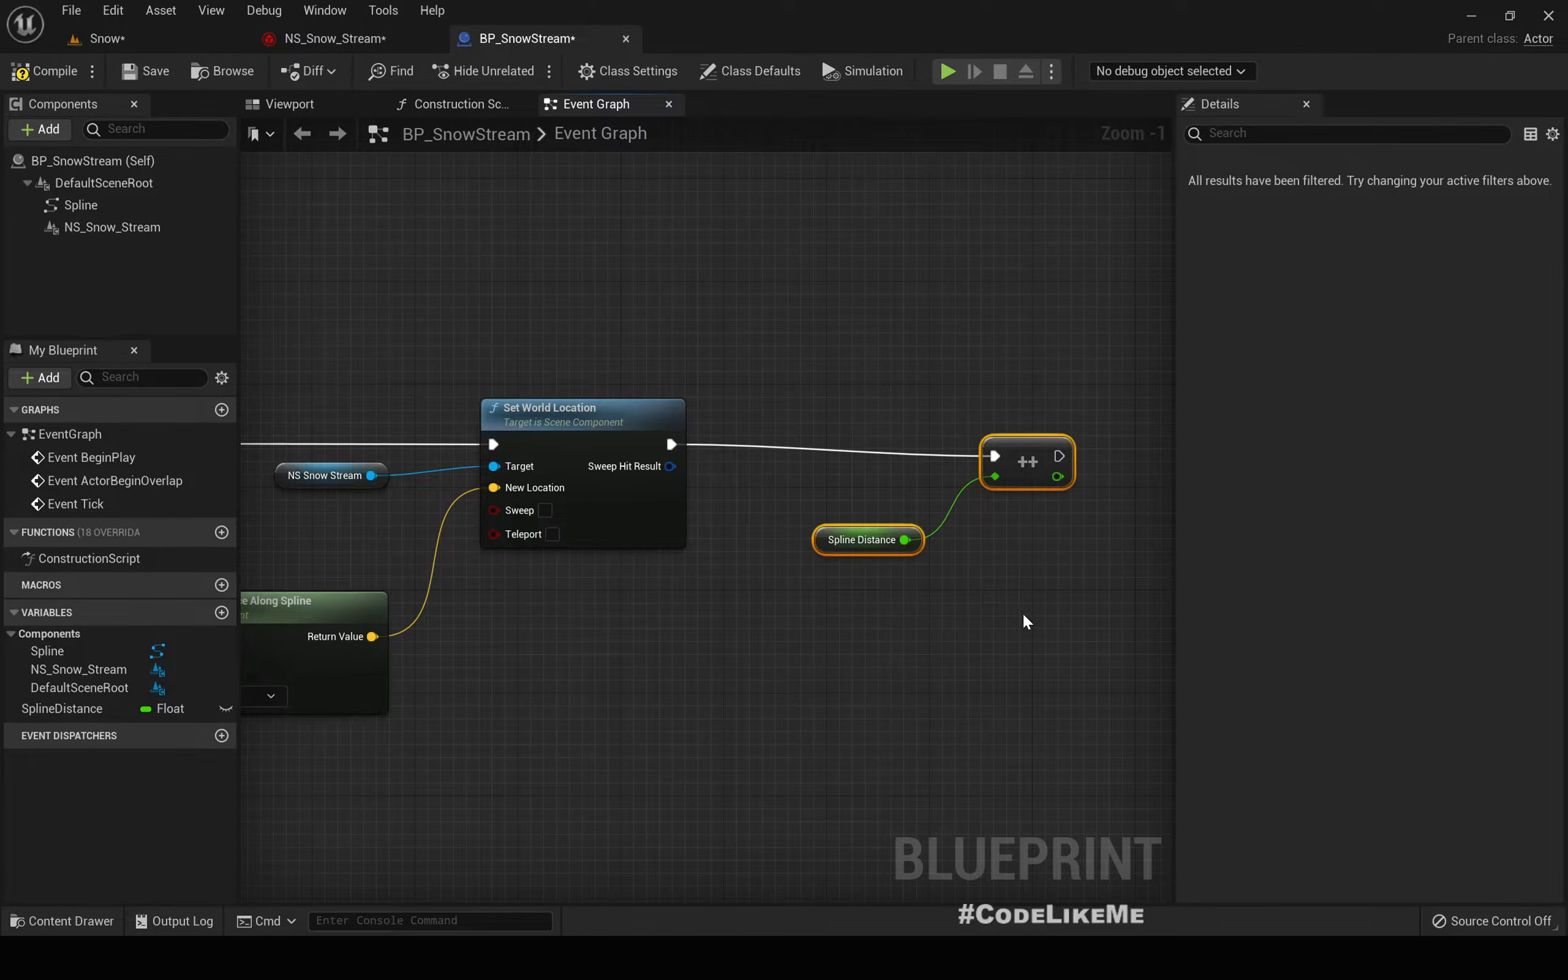
click(1022, 613)
drag(883, 377, 1044, 576)
key(Delete)
- Place a SET Spline Distance node after Set World Location and connect their execution pins
click(72, 708)
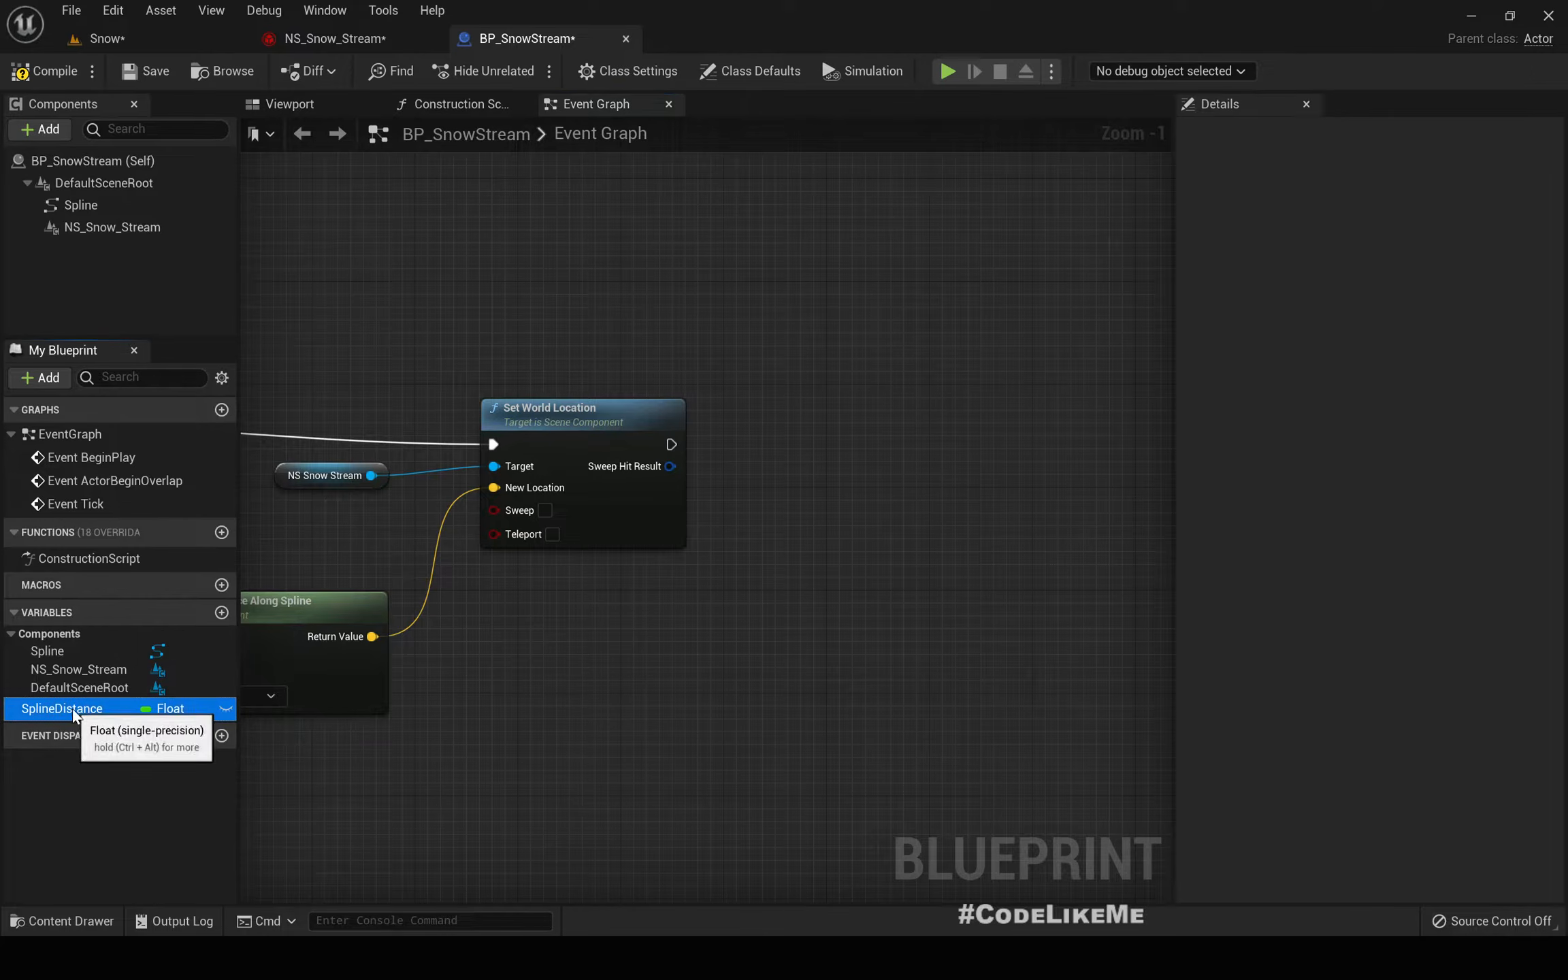
drag(72, 707, 855, 427)
click(930, 476)
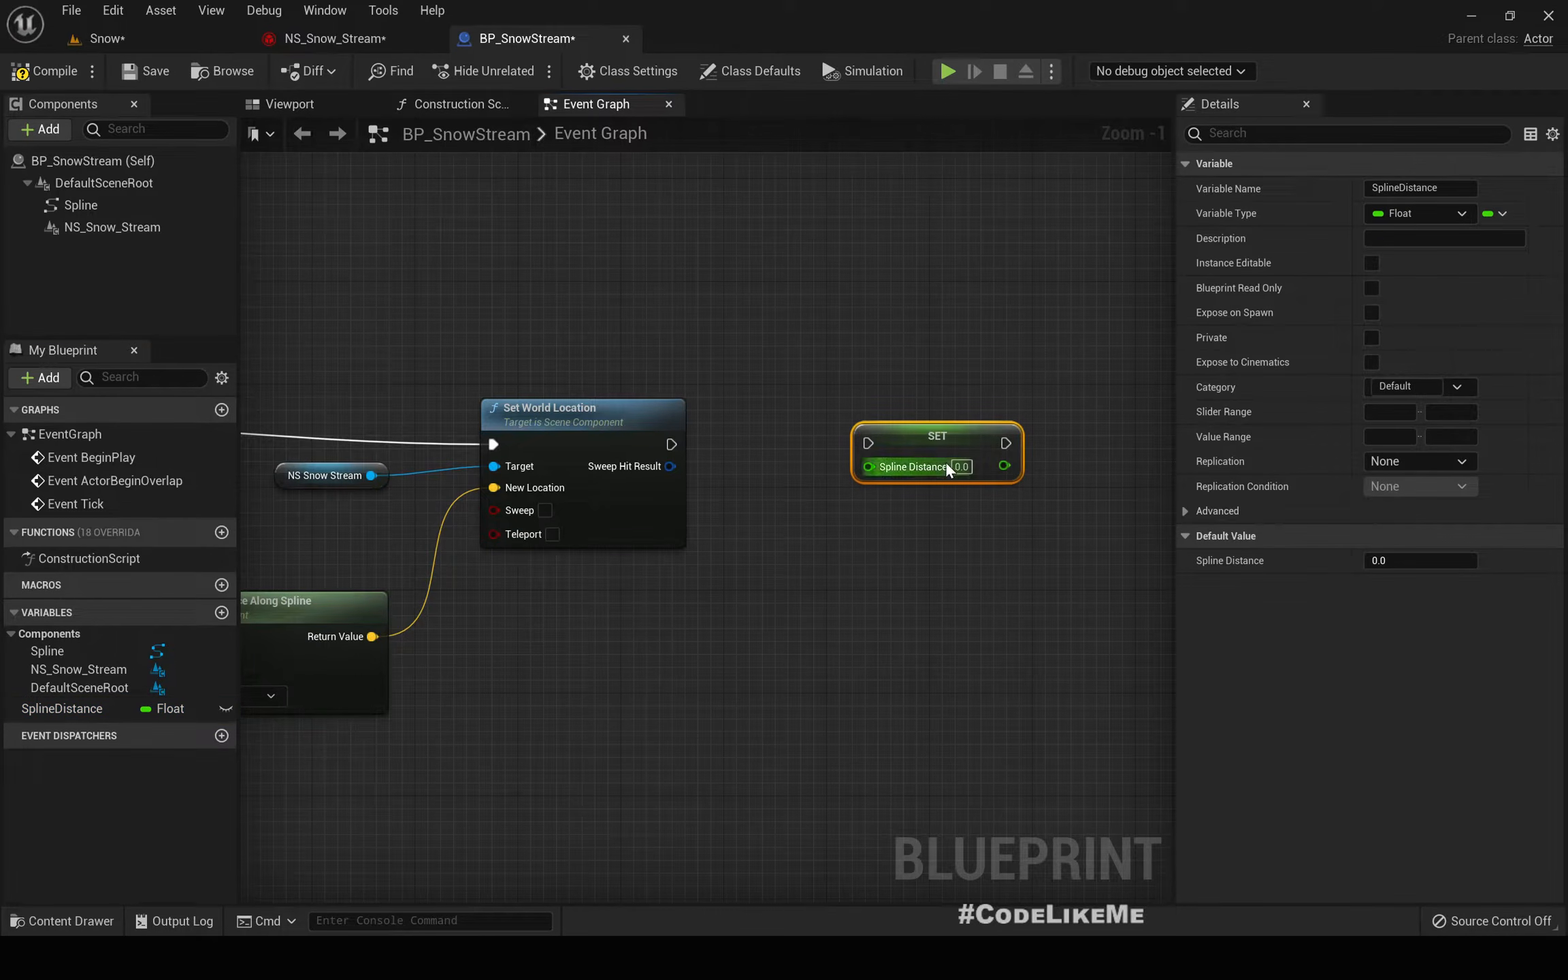
drag(671, 444, 1023, 437)
- Place a Spline Distance getter below the SET node and feed it into an Add (+) node
drag(47, 715, 746, 556)
click(826, 591)
drag(844, 565, 906, 605)
text(+)
key(Return)
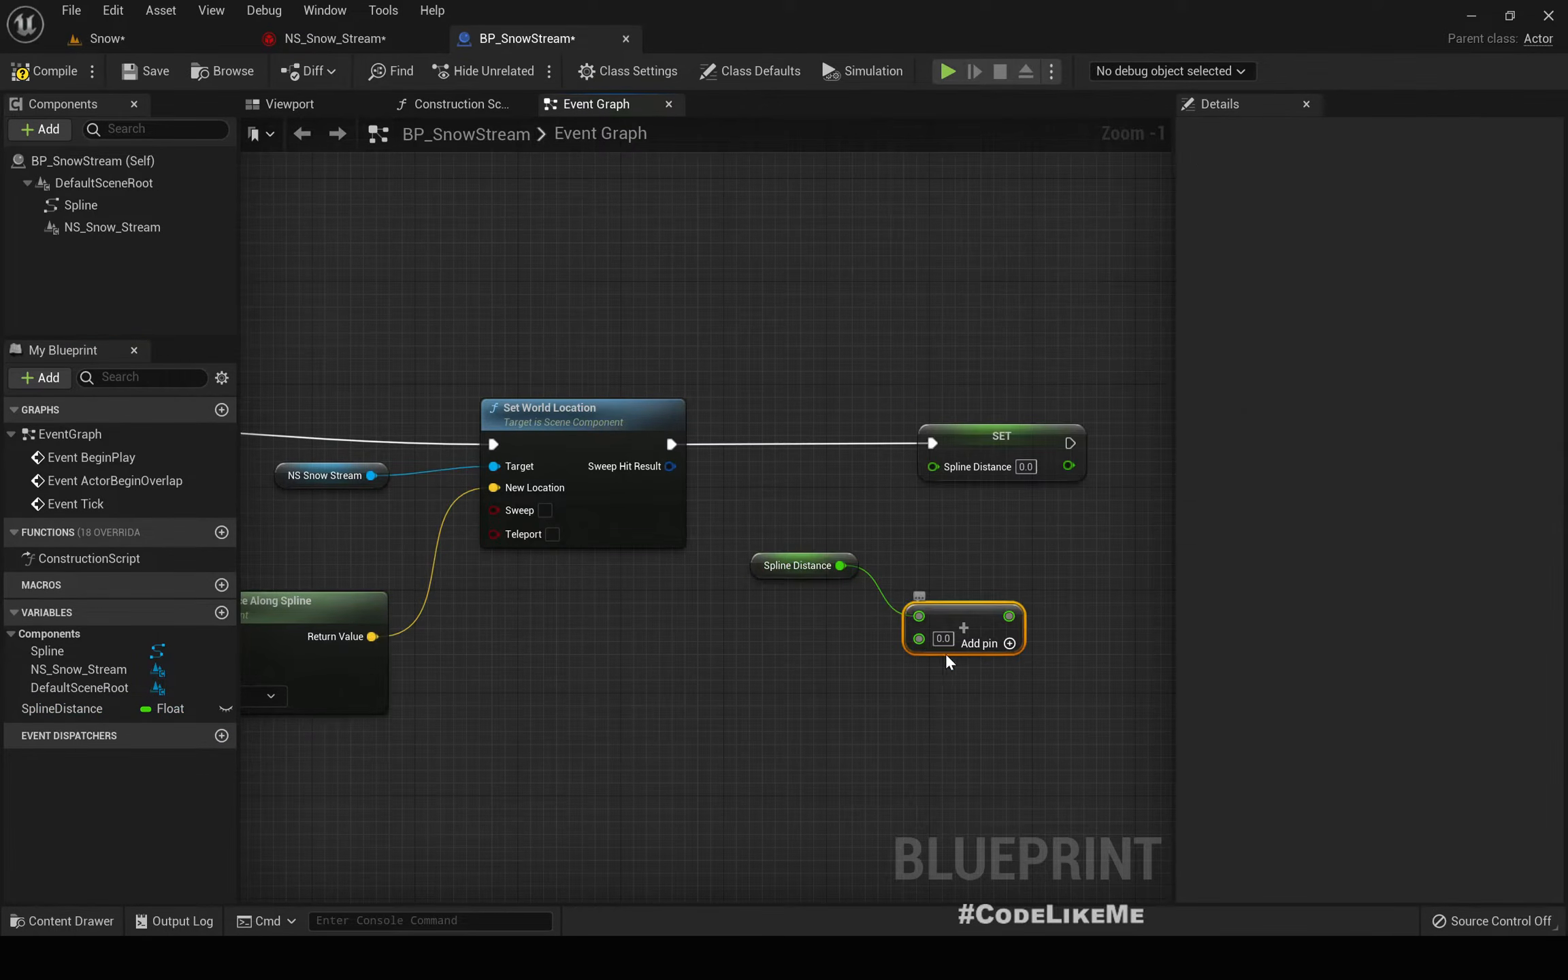
- Promote the Add node's second input to a variable named speed and feed the sum into SET Spline Distance
right_click(926, 640)
click(1012, 680)
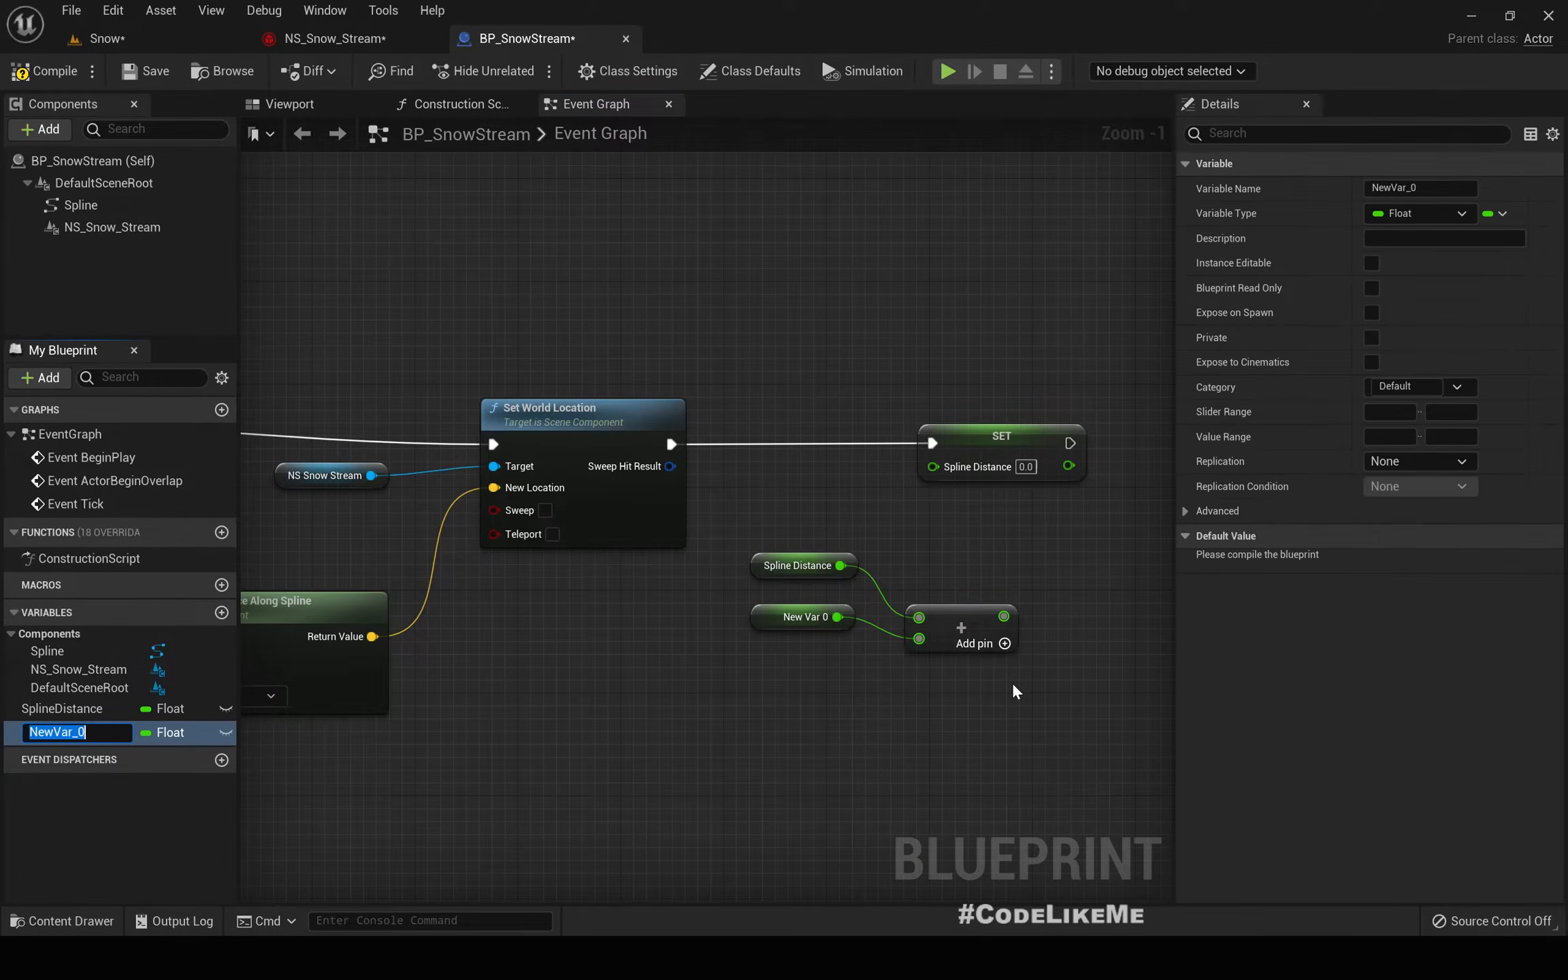
text(Speed)
key(Return)
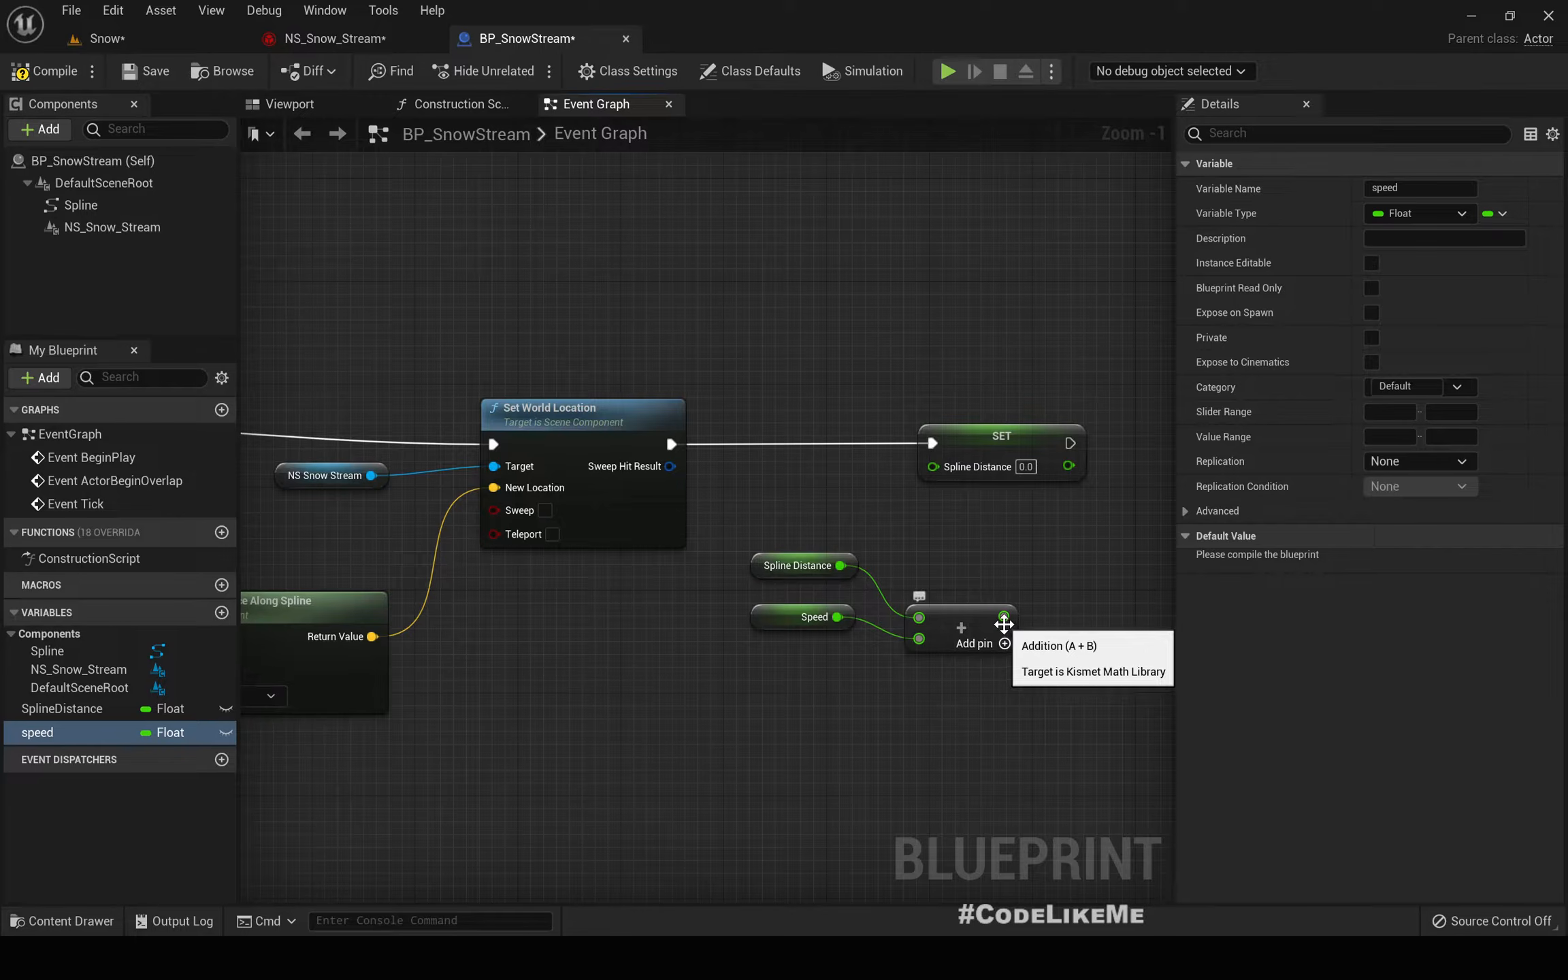
drag(1004, 620, 952, 465)
drag(784, 606, 784, 631)
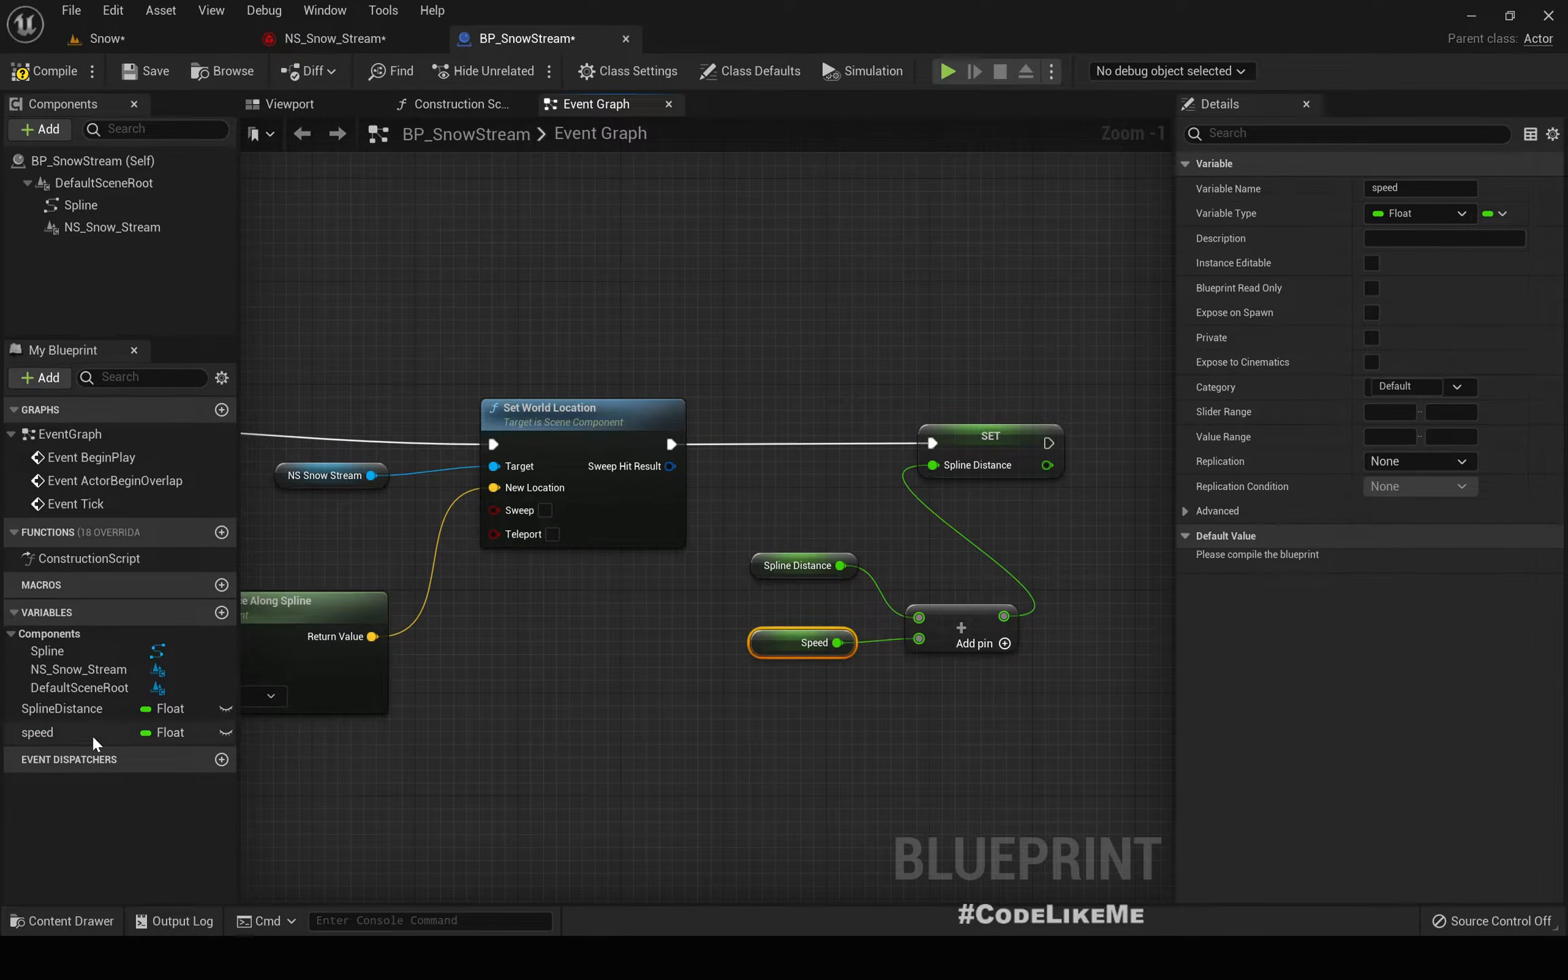
- Compile the blueprint and set the speed variable's default value to 1.0
click(65, 730)
click(46, 73)
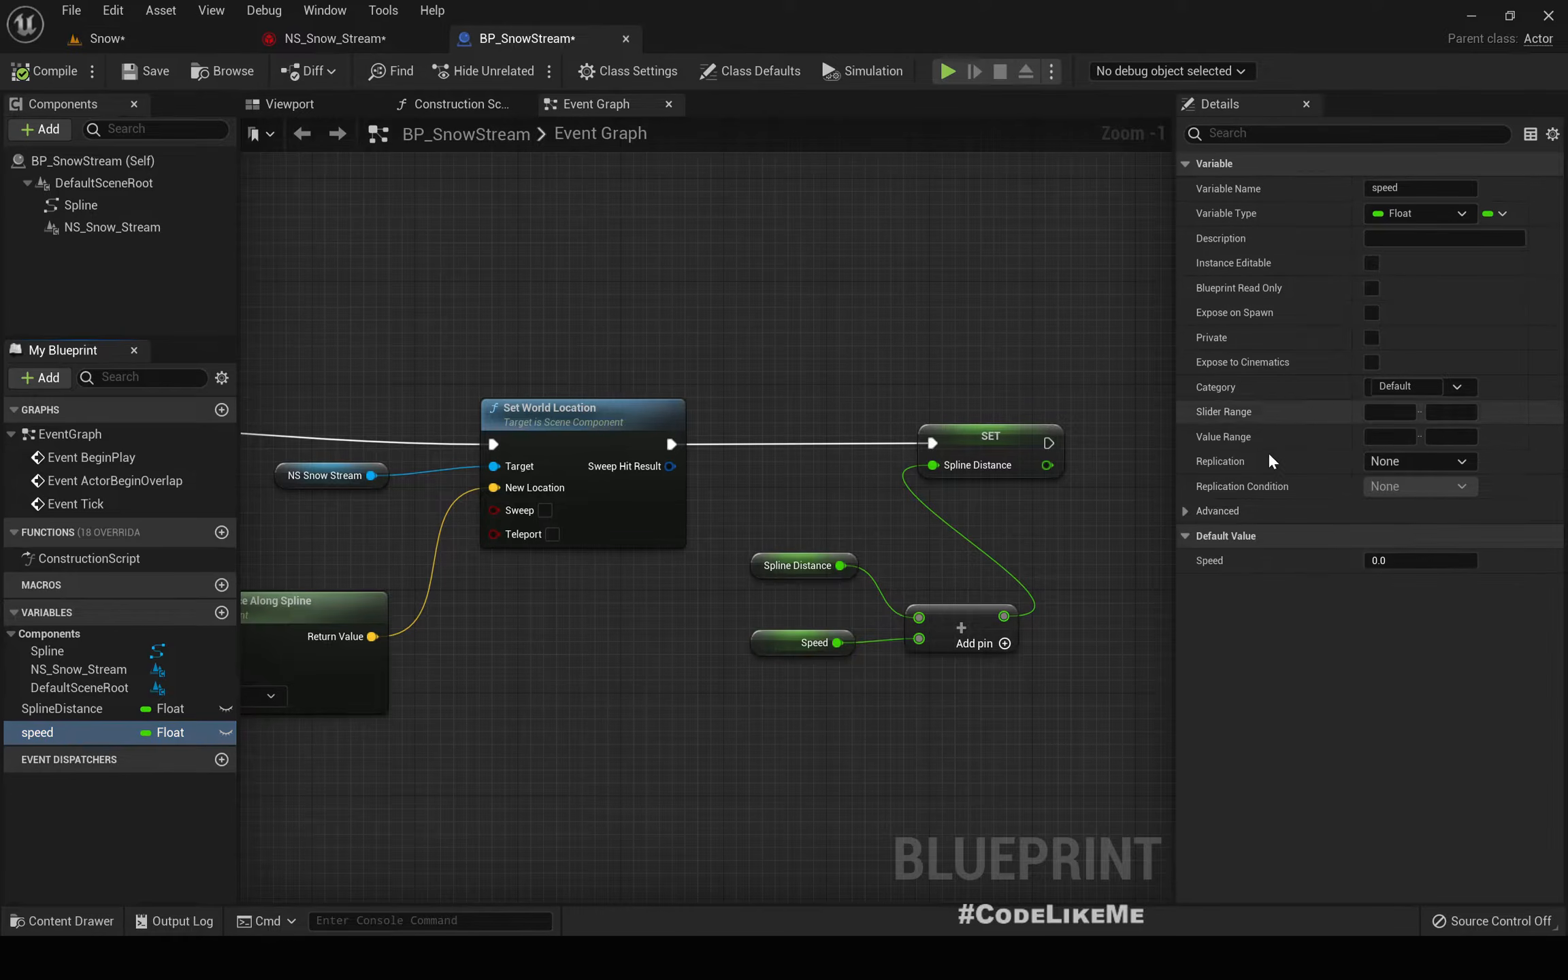
click(1405, 560)
text(1)
key(Return)
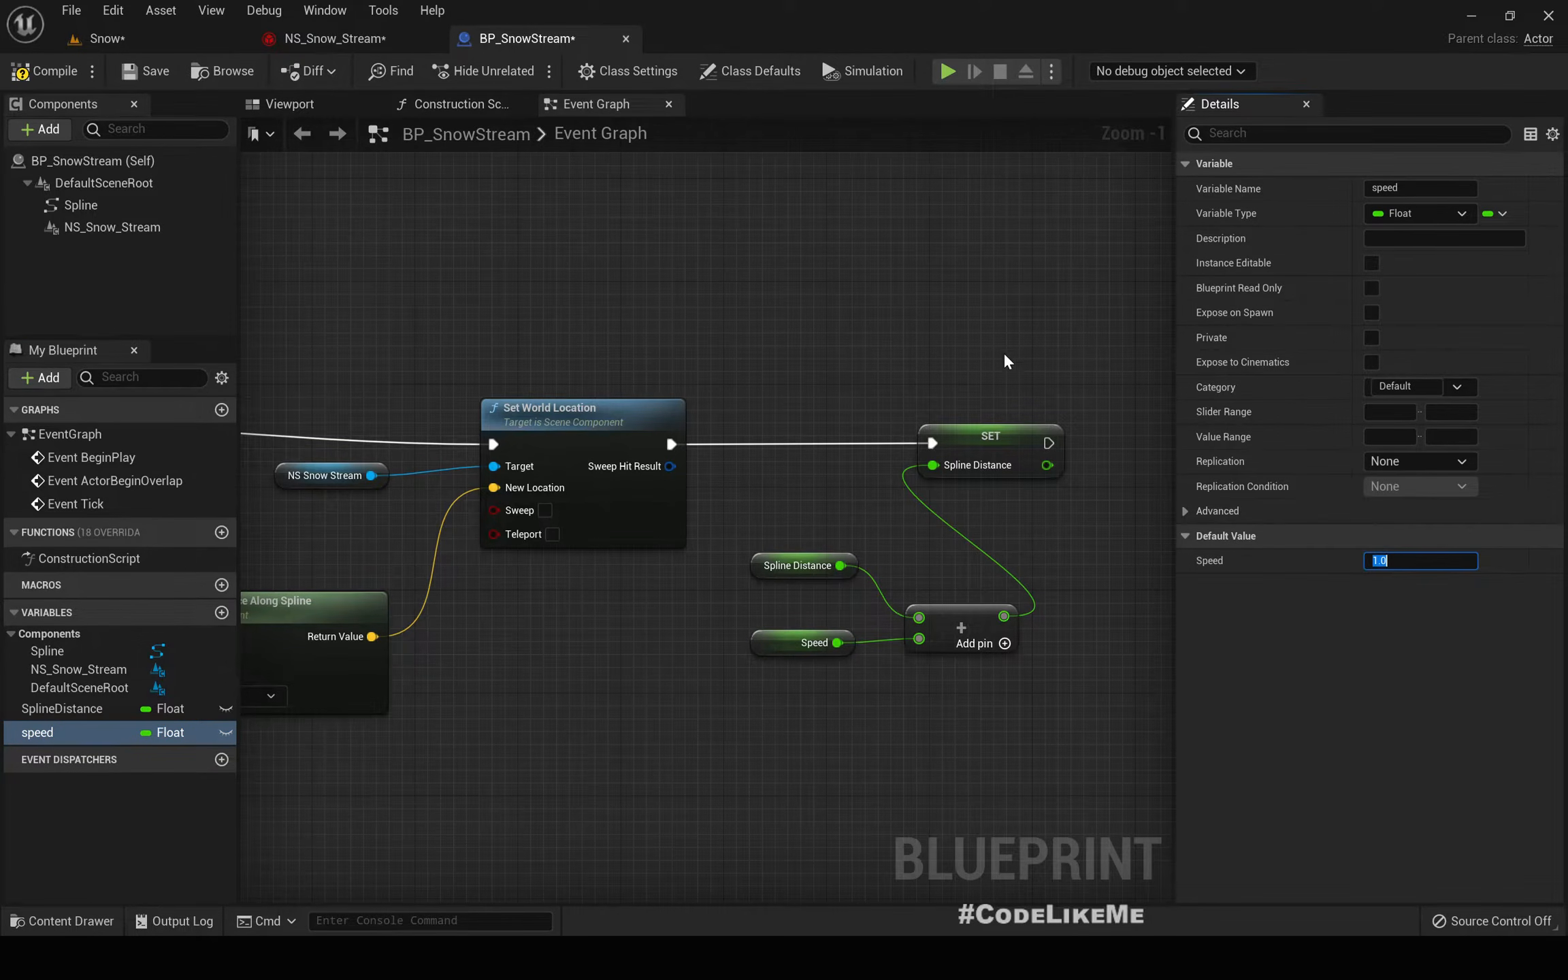
- Add a SET Spline Distance node with value 0.0 on Branch's False output
scroll(1003, 351, down, 2)
right_drag(816, 325, 935, 333)
scroll(805, 327, down, 2)
scroll(682, 375, up, 3)
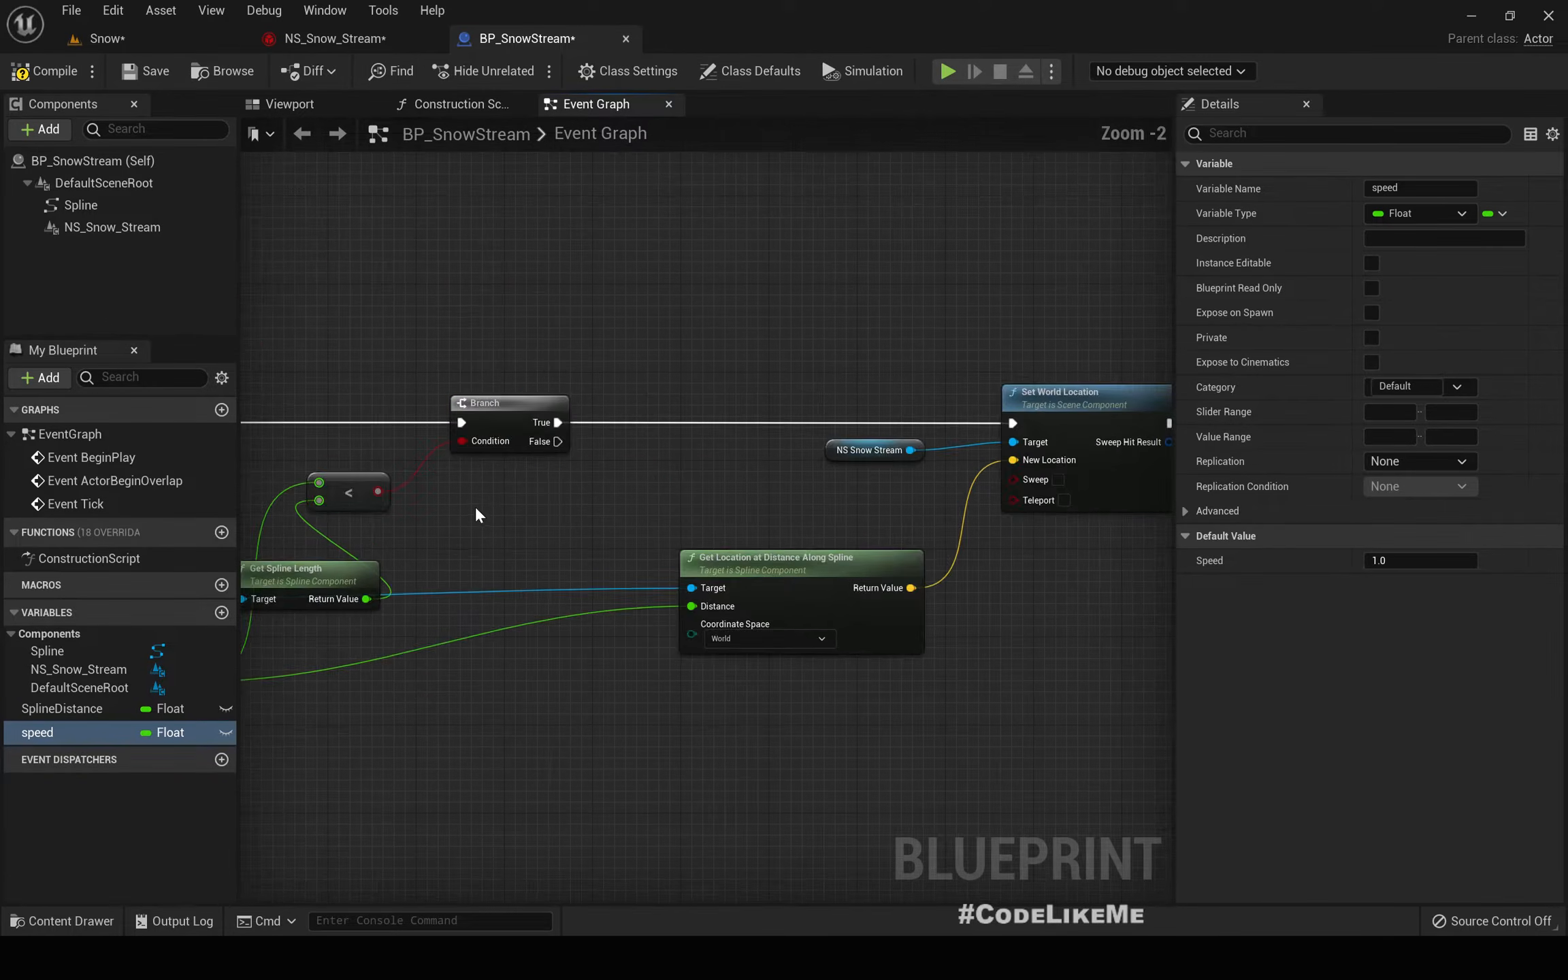
right_drag(476, 514, 739, 477)
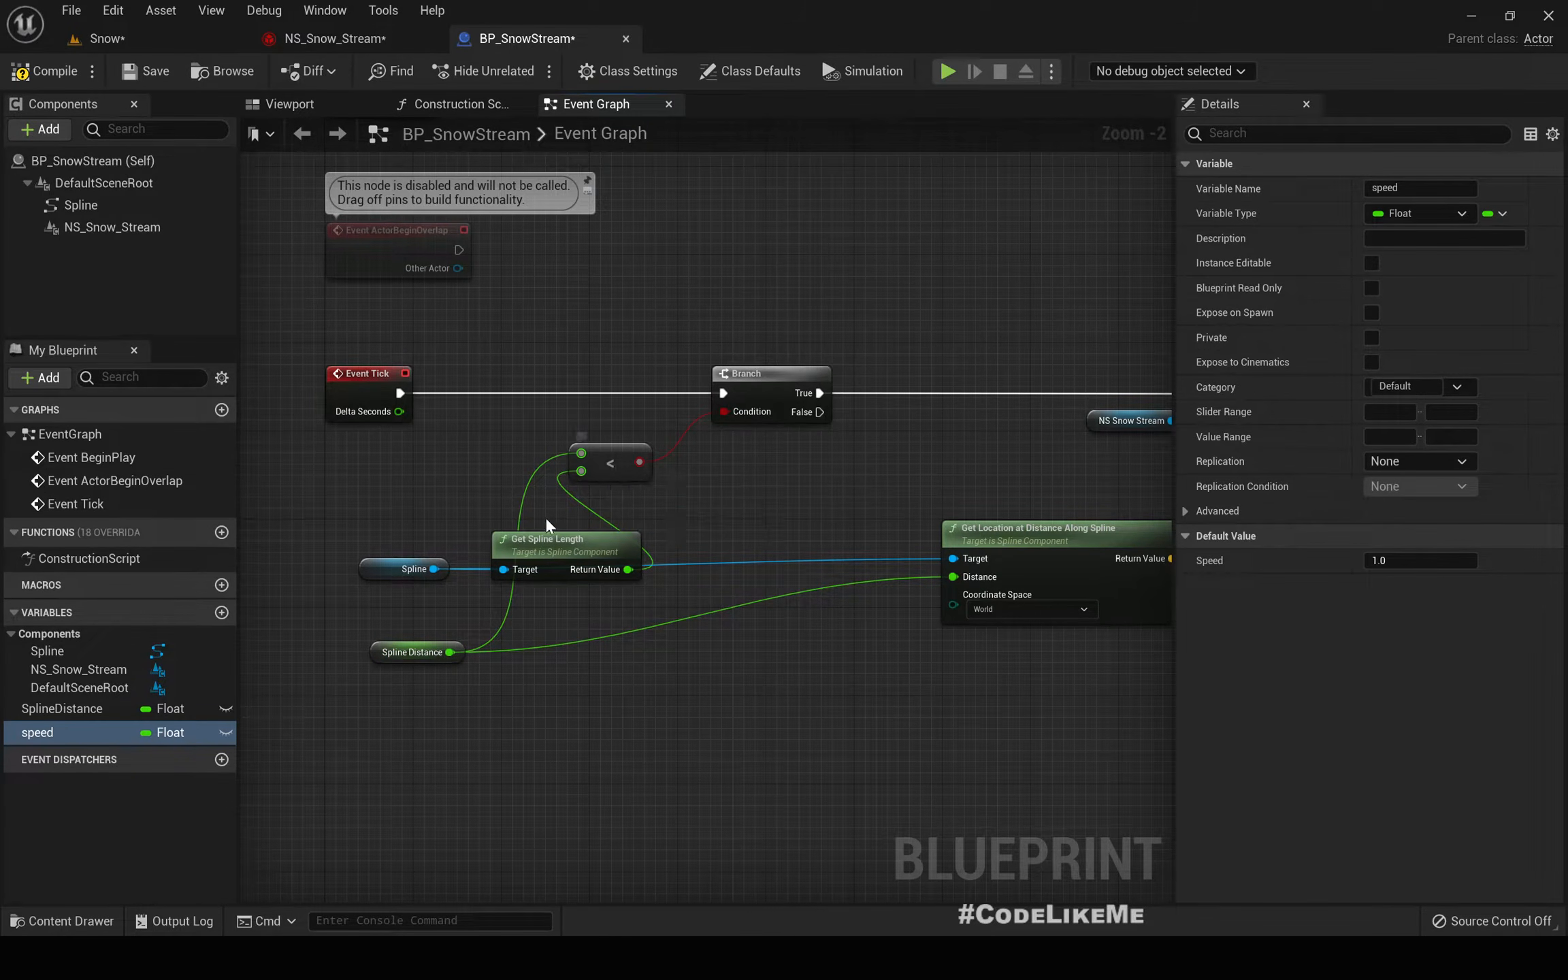
drag(814, 412, 899, 415)
drag(899, 415, 899, 415)
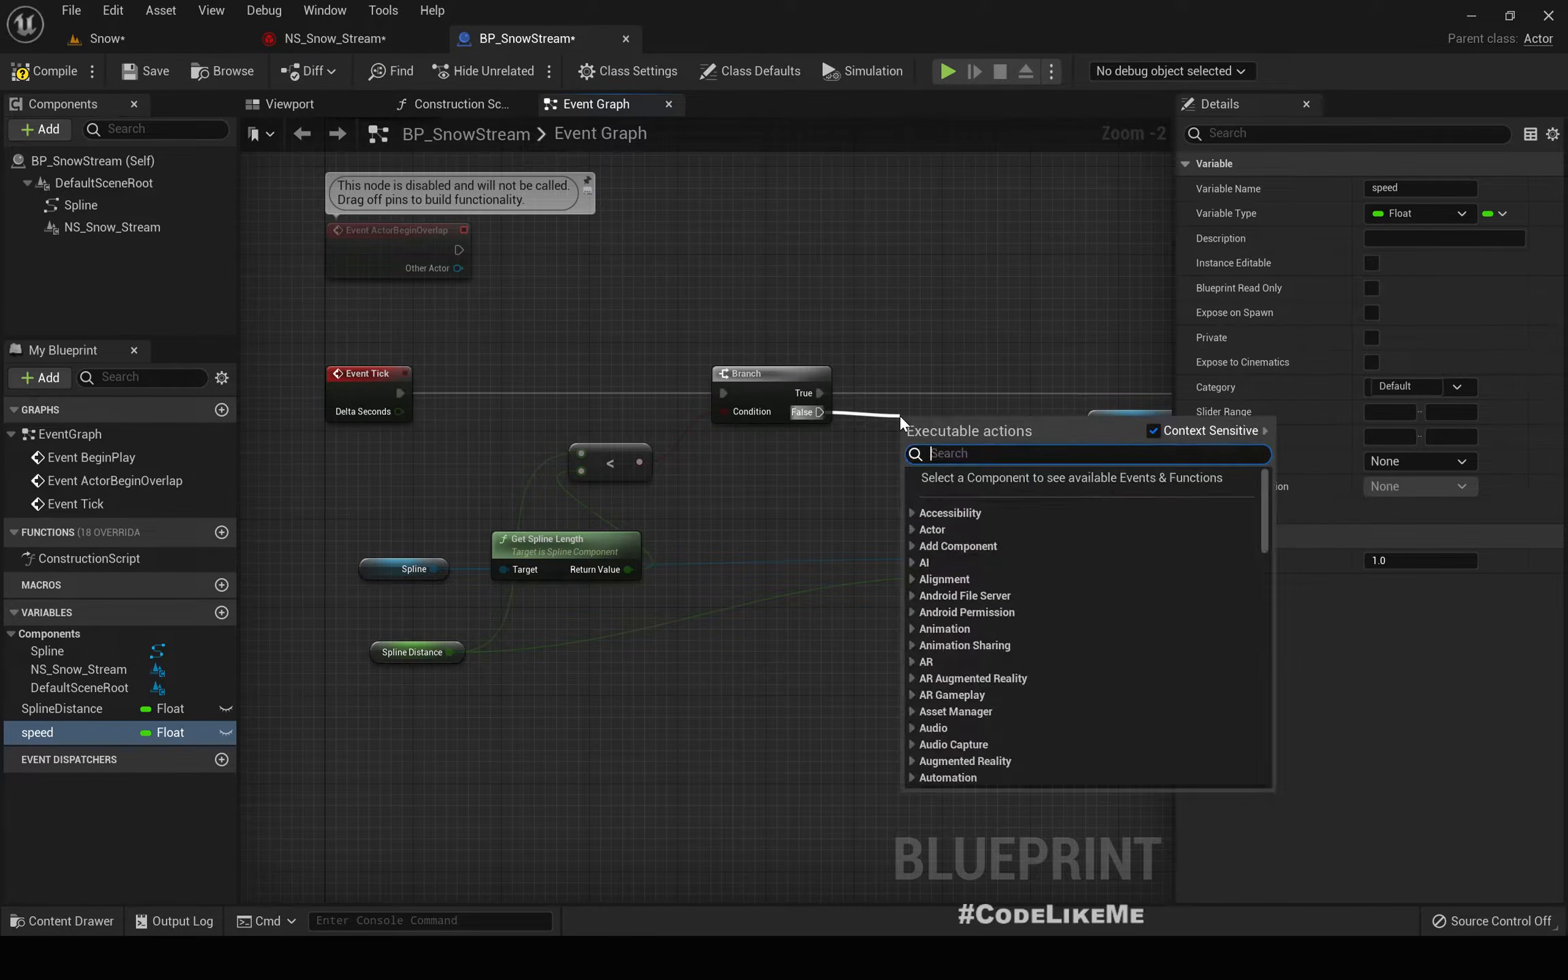
text(set spline dis)
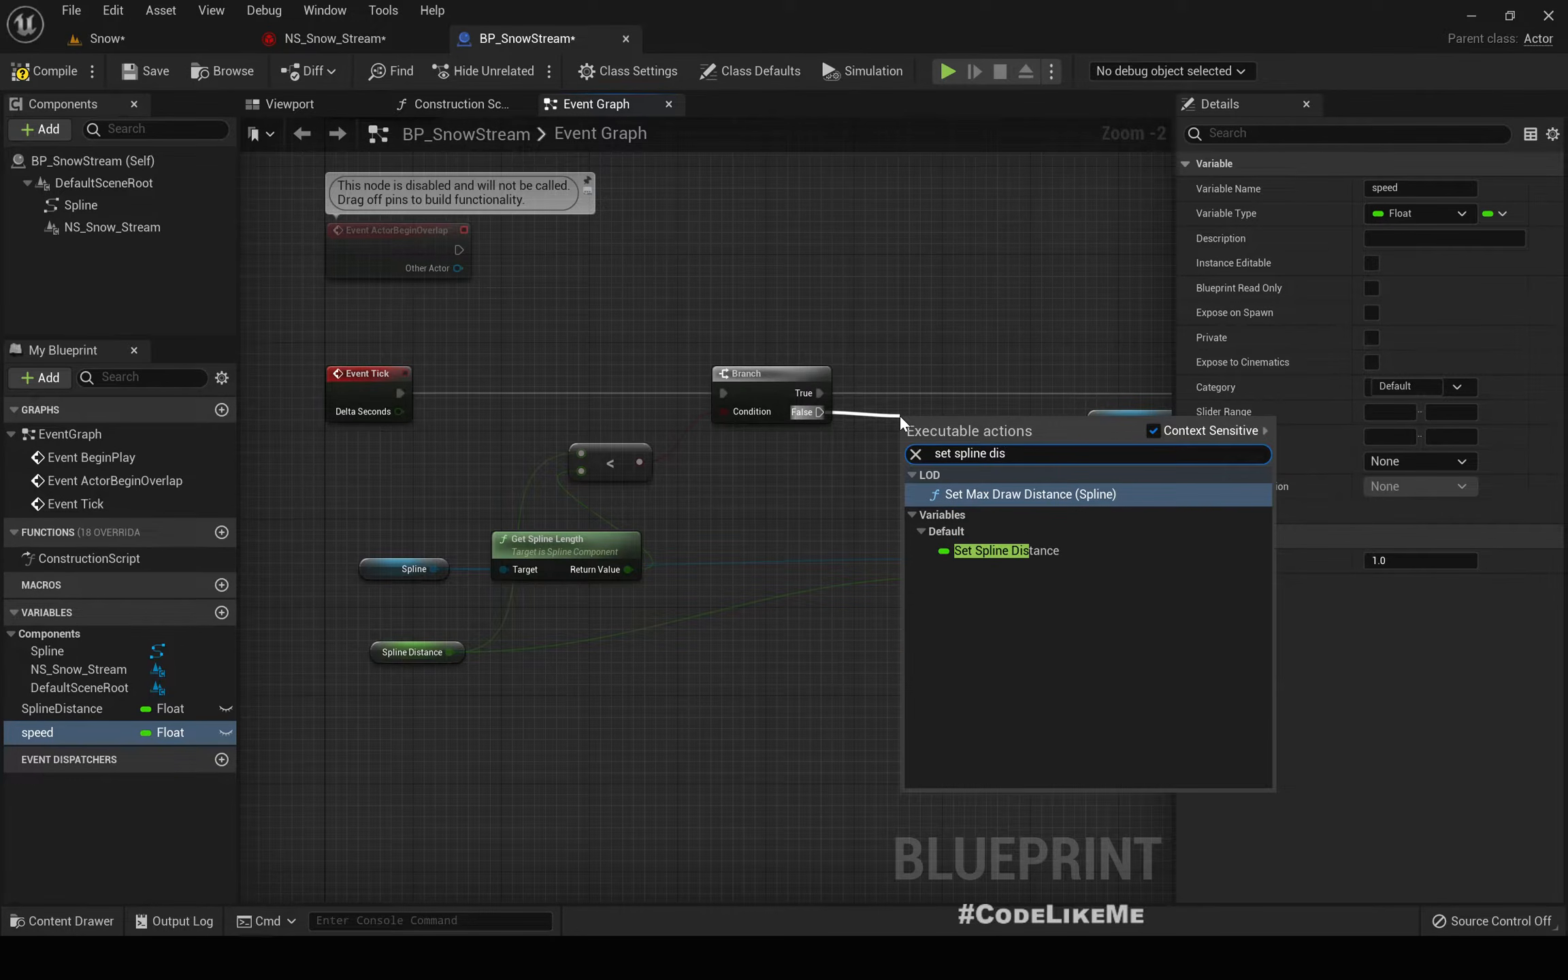
key(Down)
key(Return)
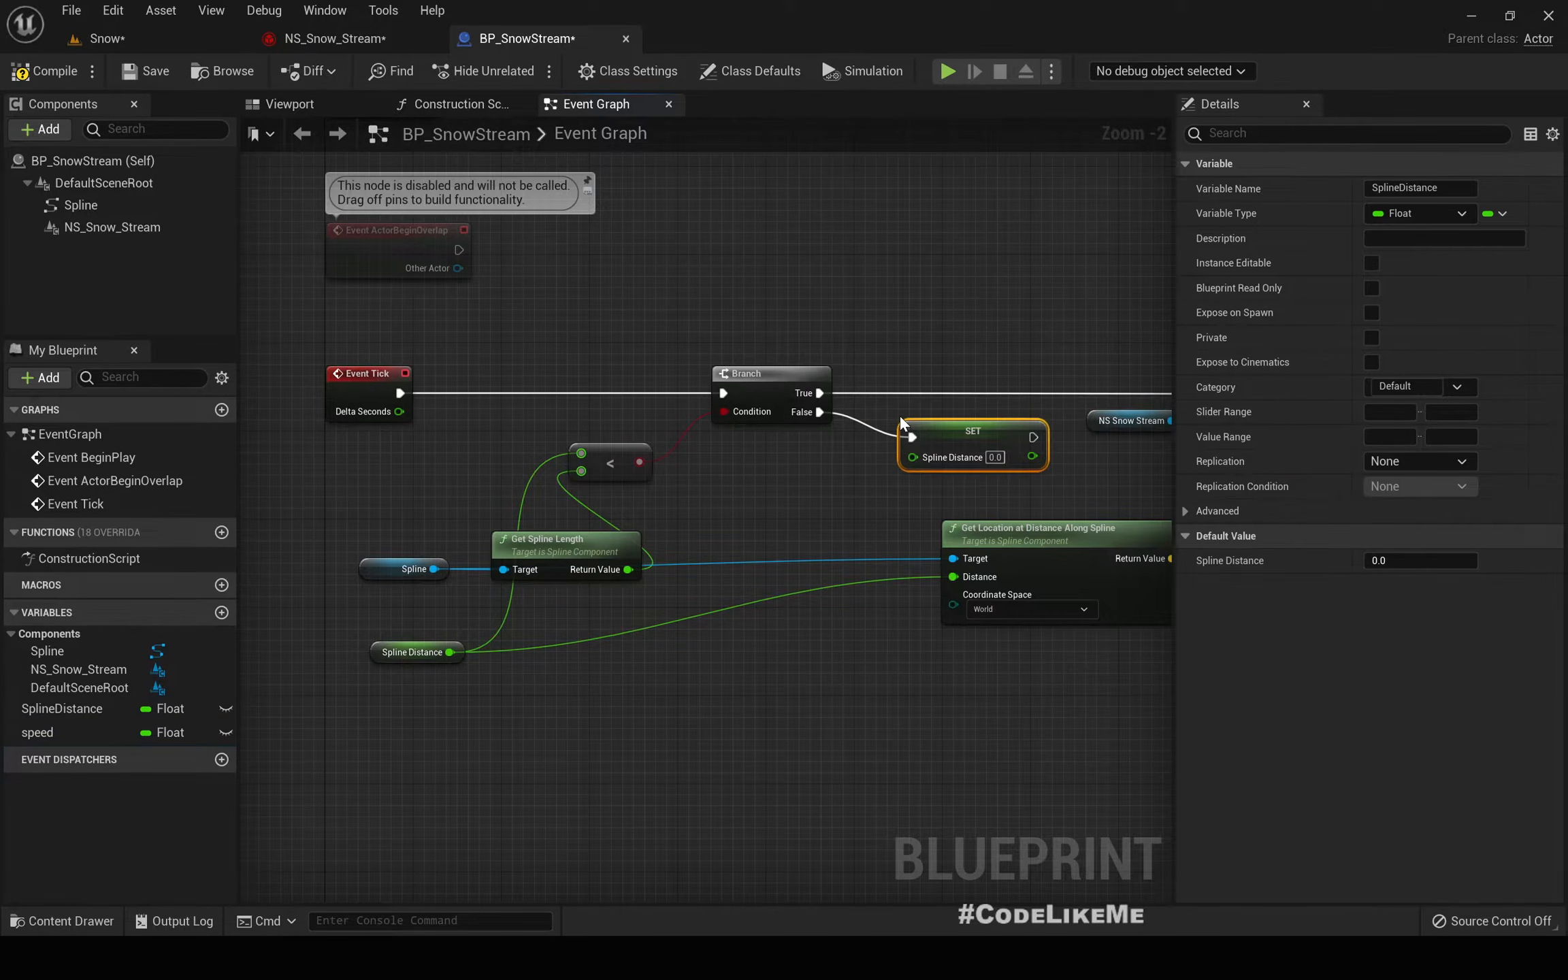
- Connect the 0.0 SET Spline Distance node to Set World Location and place it closer to Branch
right_drag(899, 415, 700, 443)
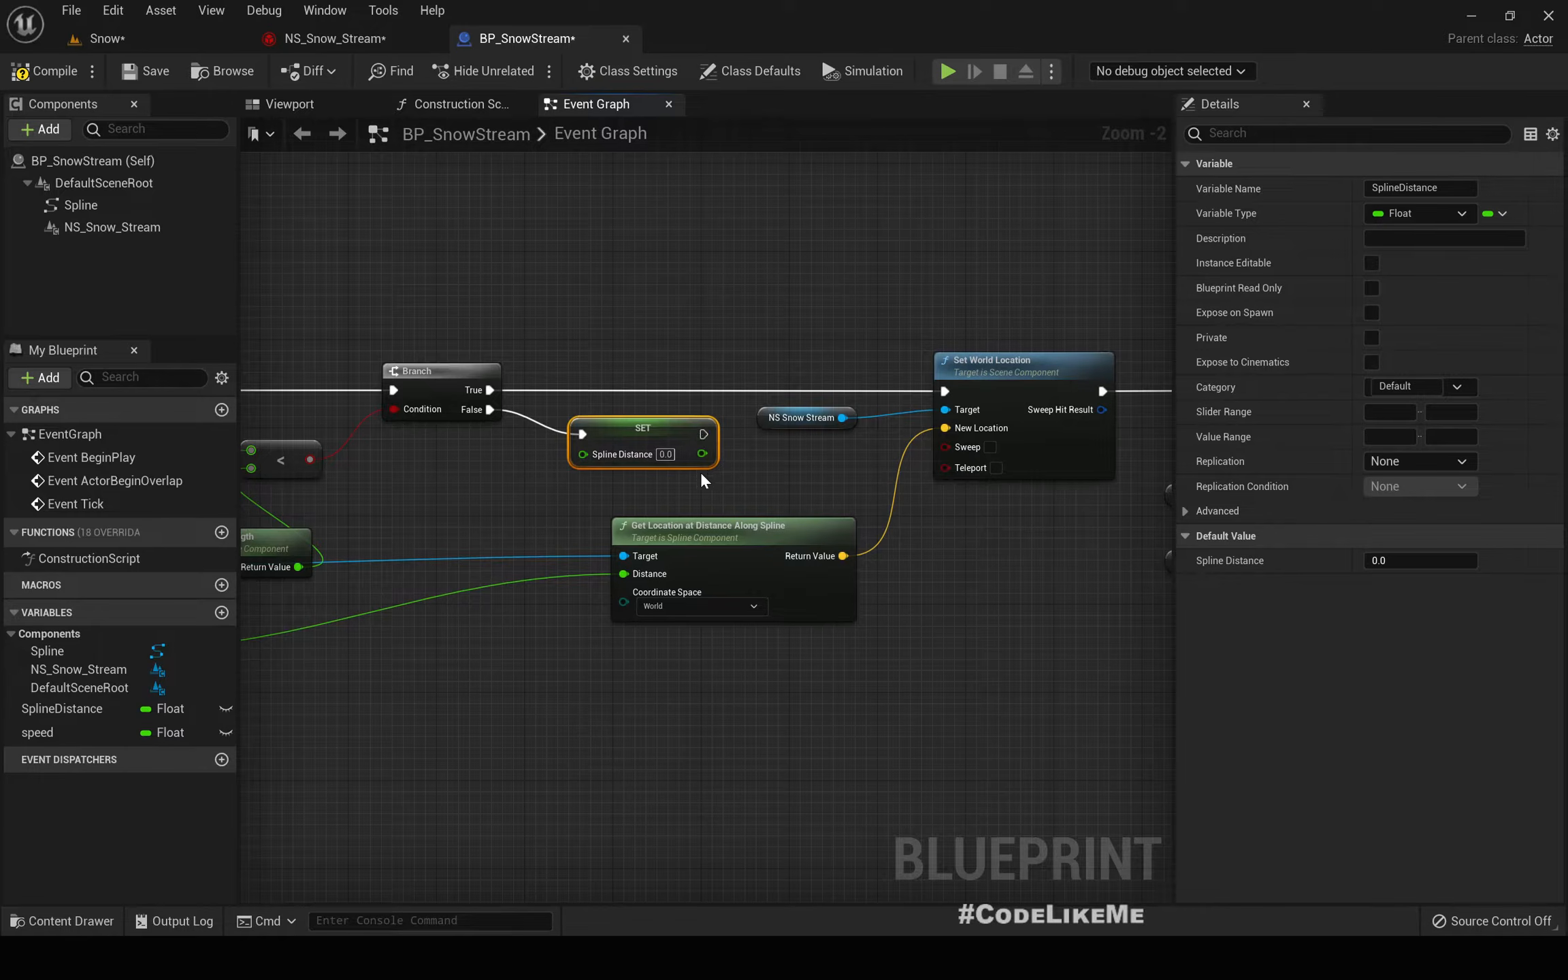
drag(701, 434, 944, 391)
drag(662, 436, 622, 447)
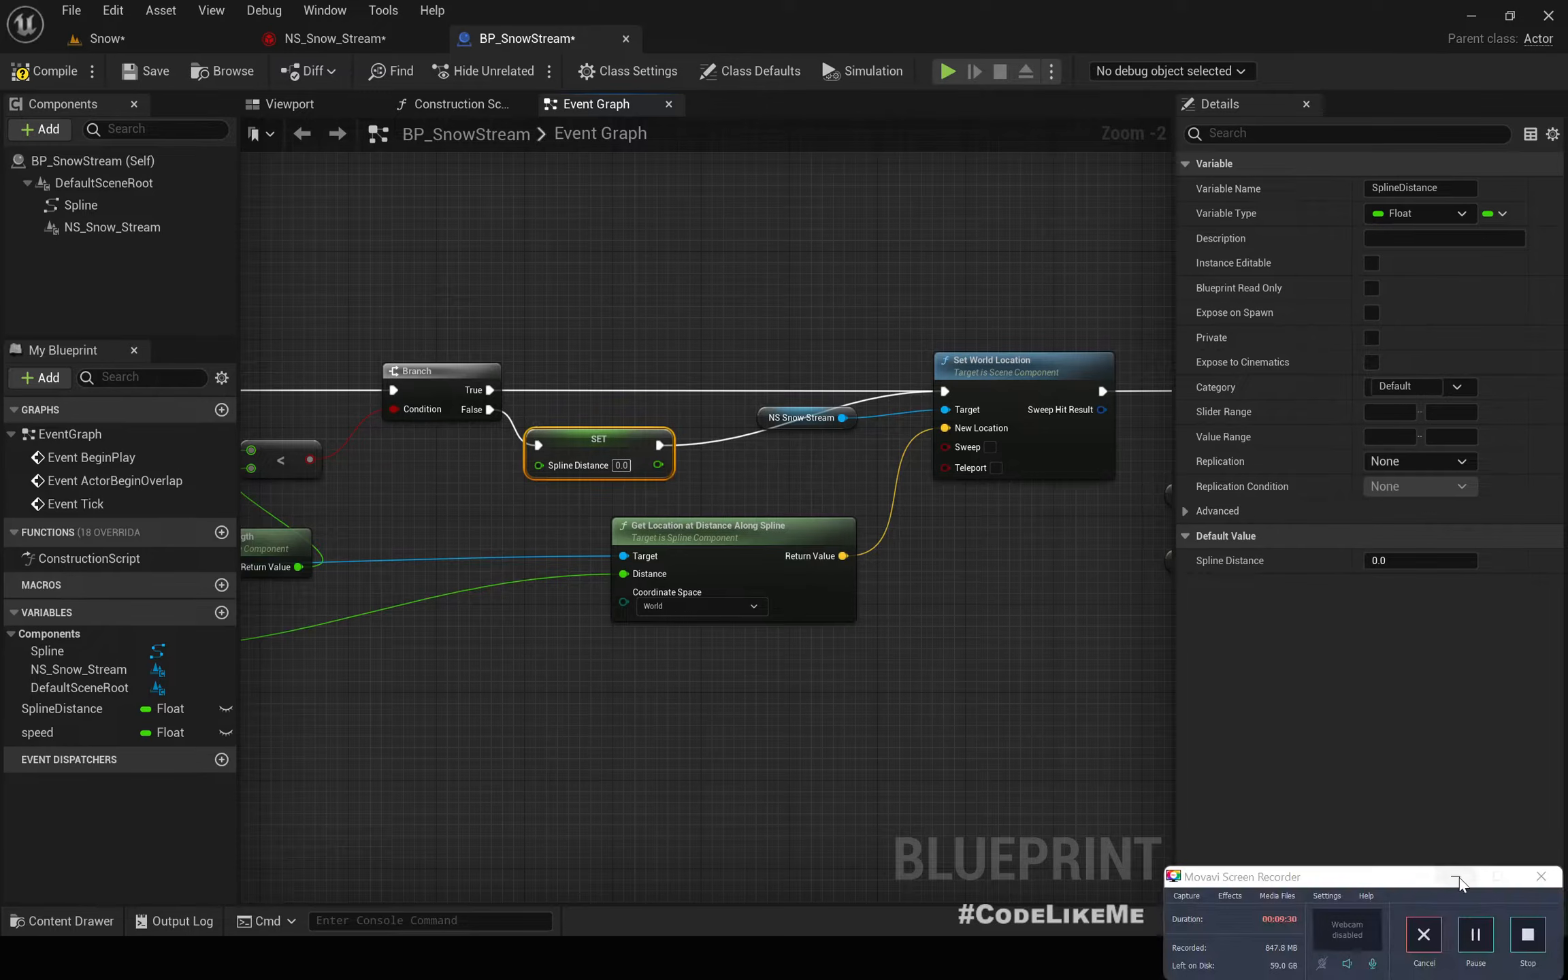
click(1458, 883)
right_drag(605, 683, 781, 672)
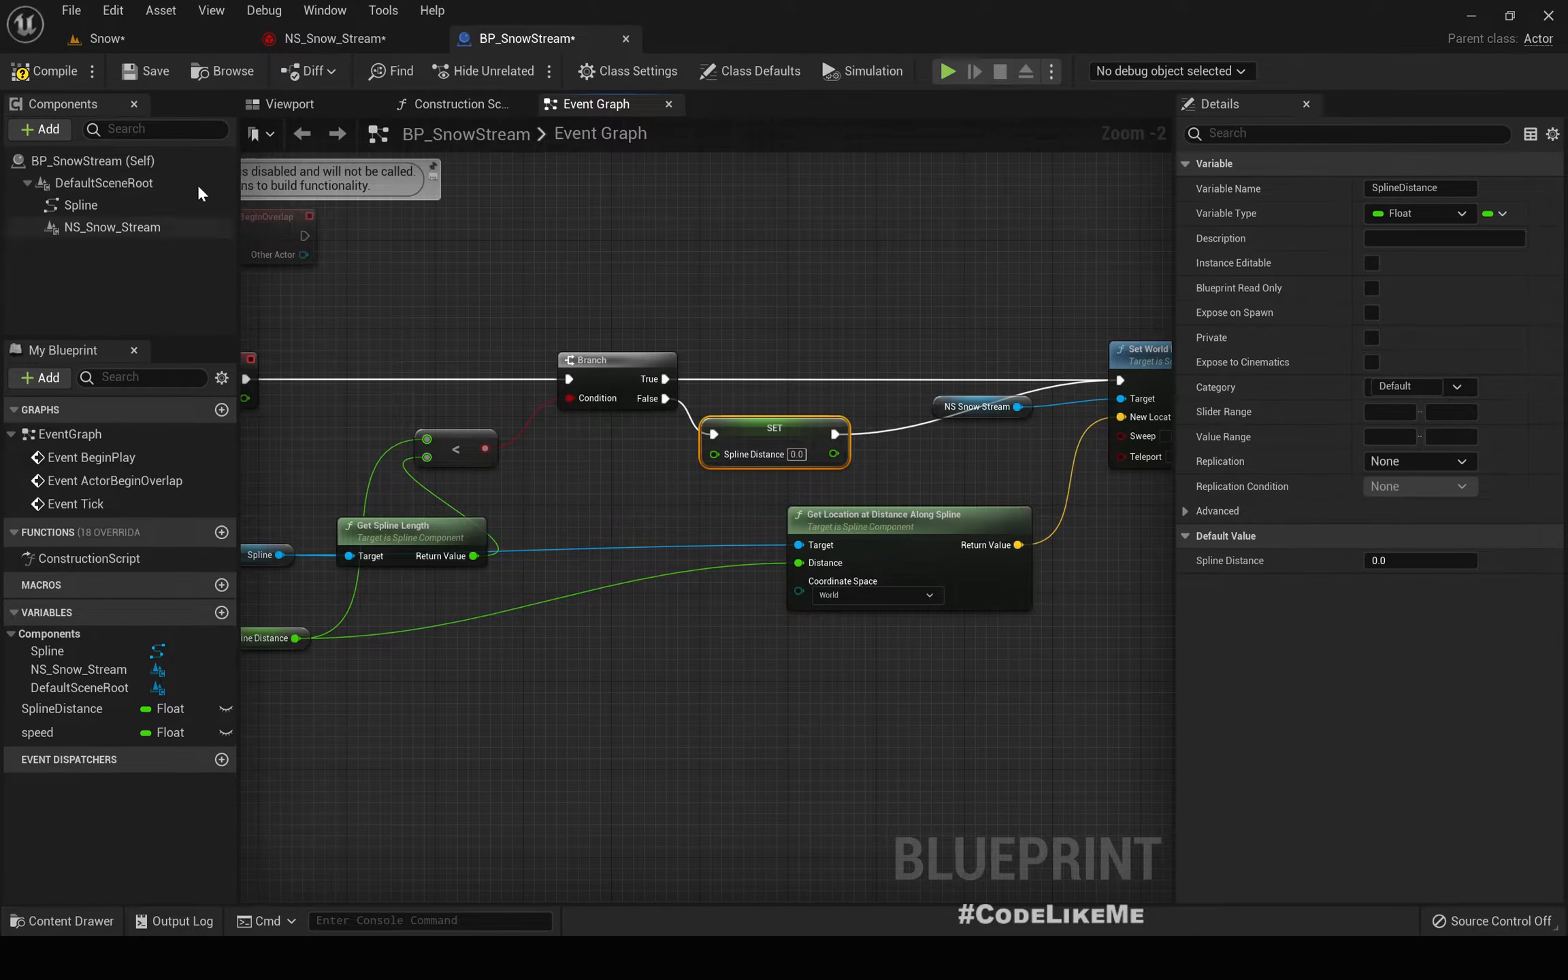
- Run the Snow level in Simulate mode and watch the snow effect along the walled corridor
click(102, 38)
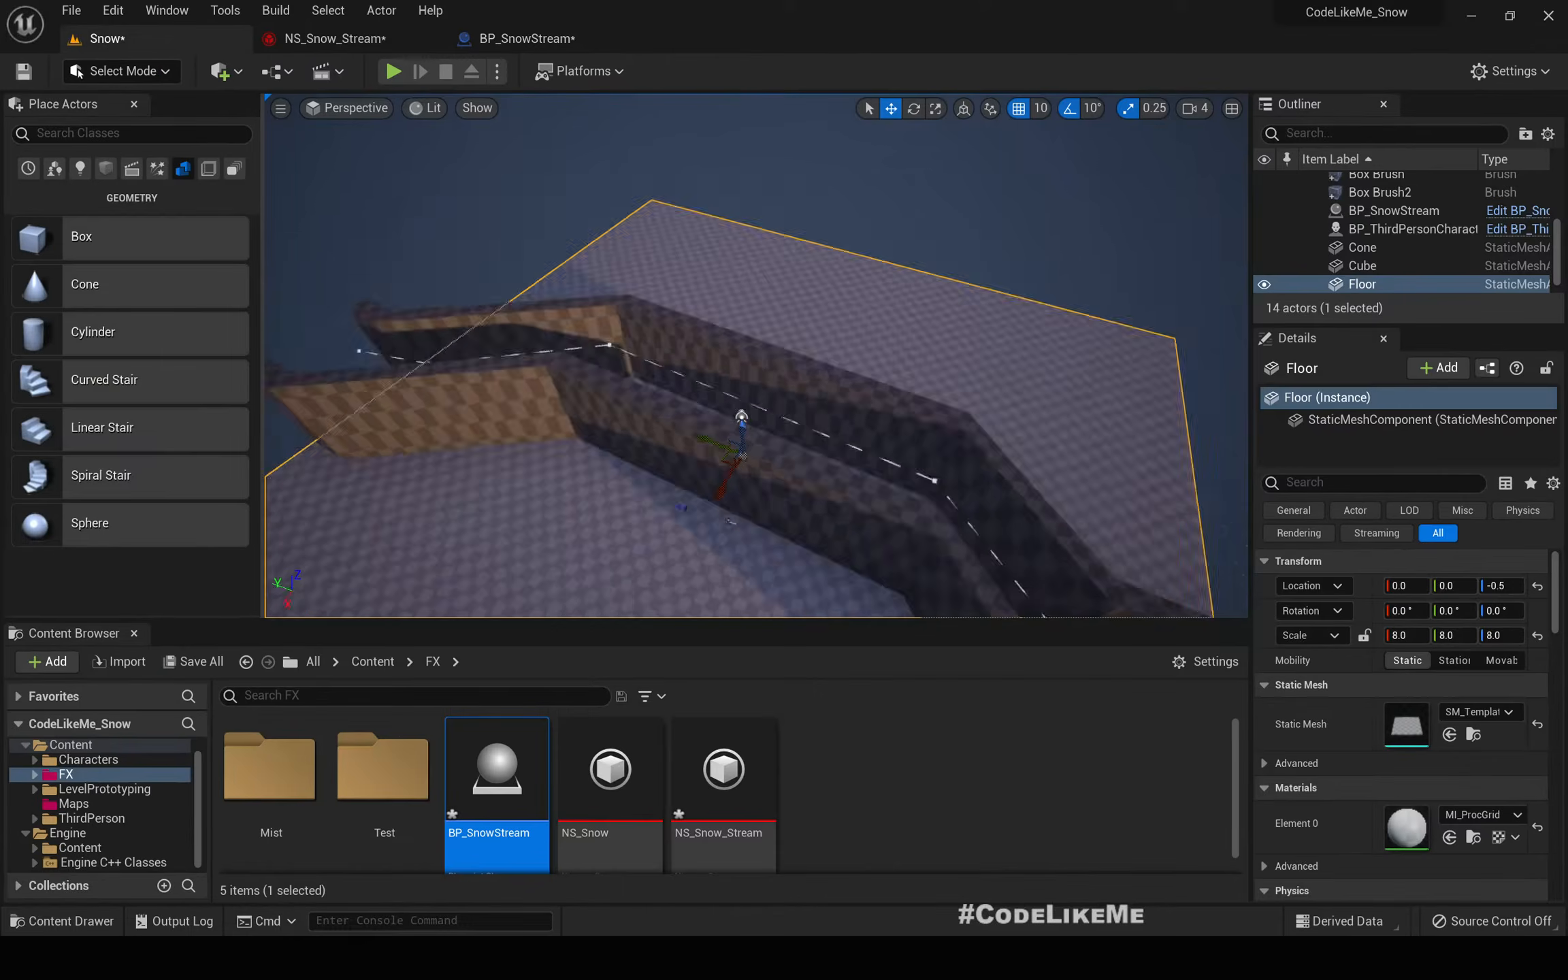
right_drag(737, 404, 805, 430)
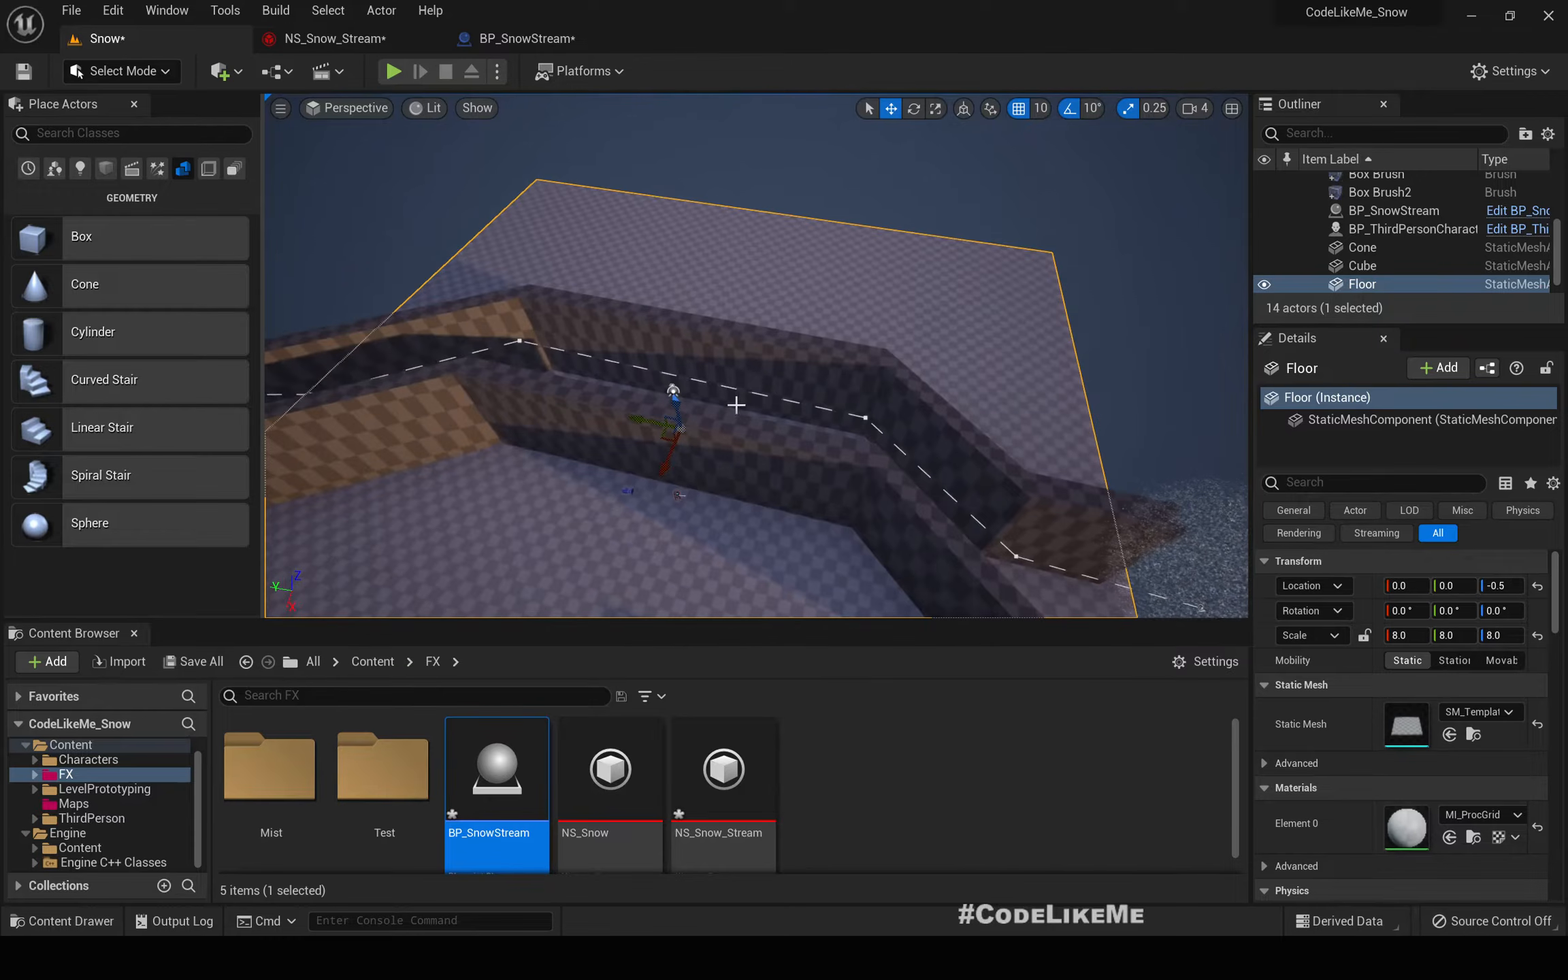
click(498, 71)
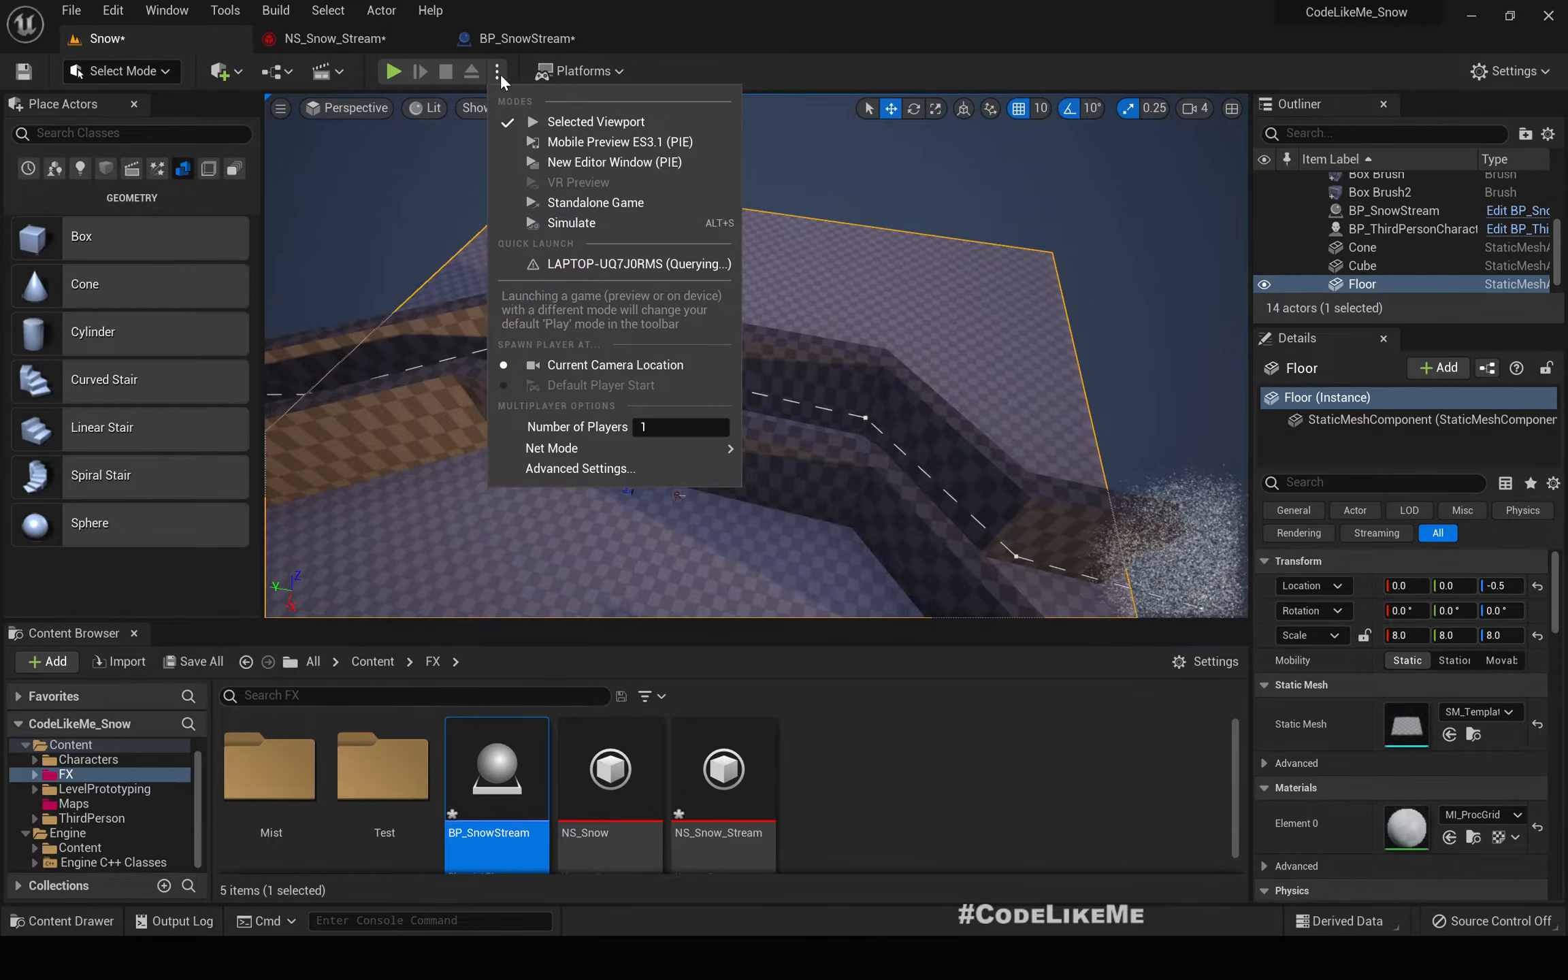
click(589, 224)
right_drag(888, 264, 630, 274)
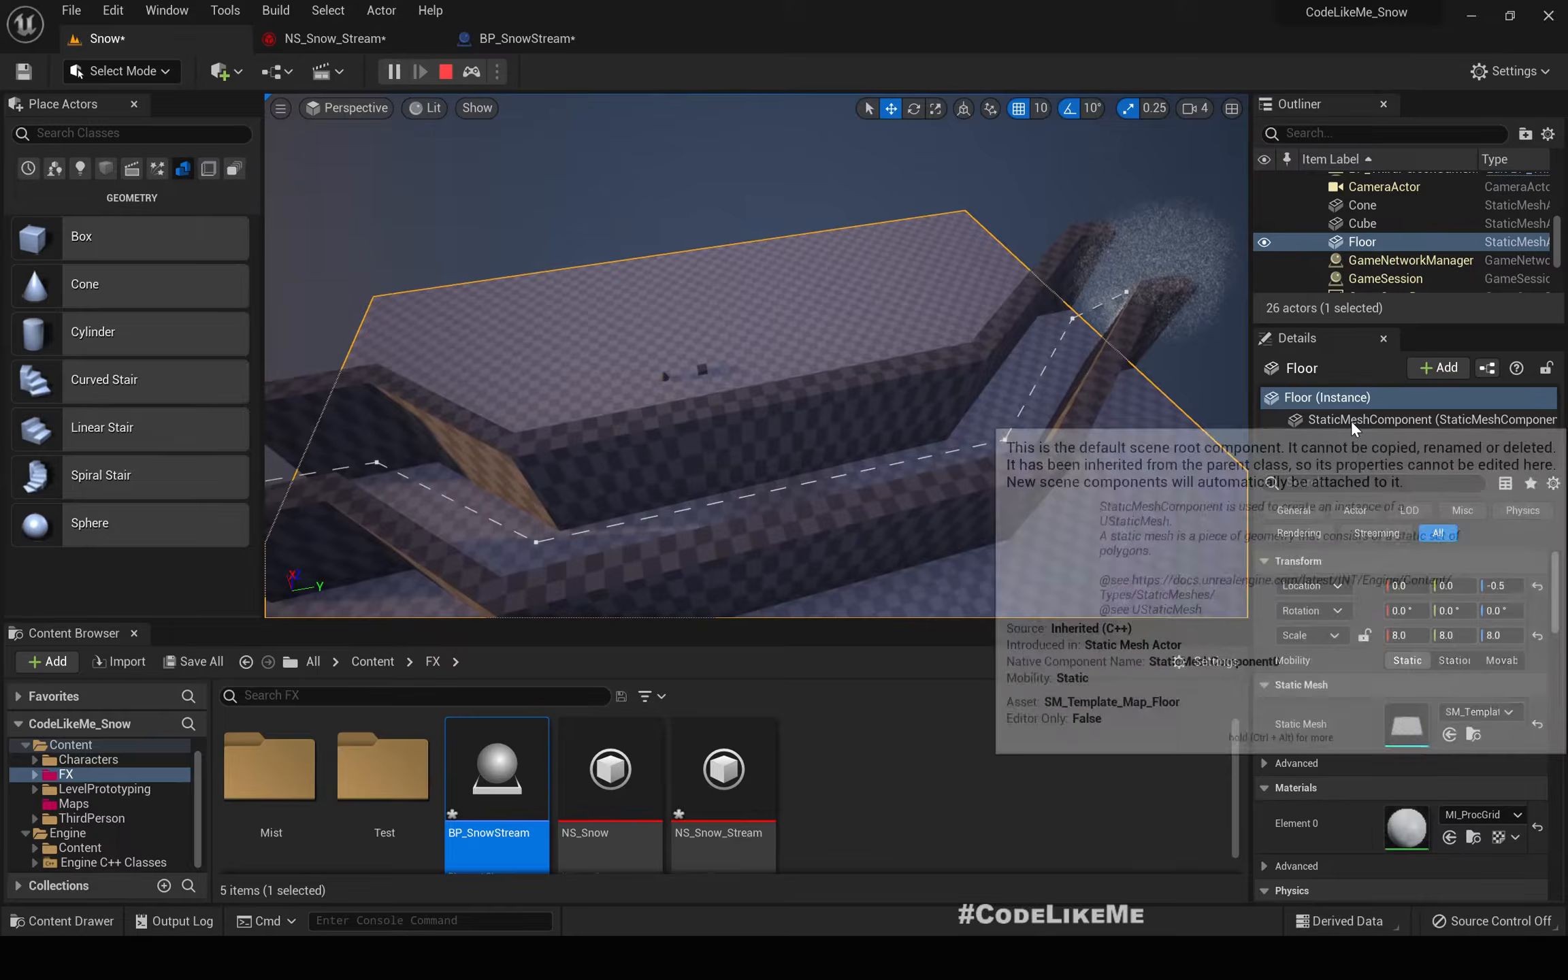
- Select BP_SnowStream in the simulation and inspect its NS_Snow_Stream component's transform
click(1130, 292)
key(f)
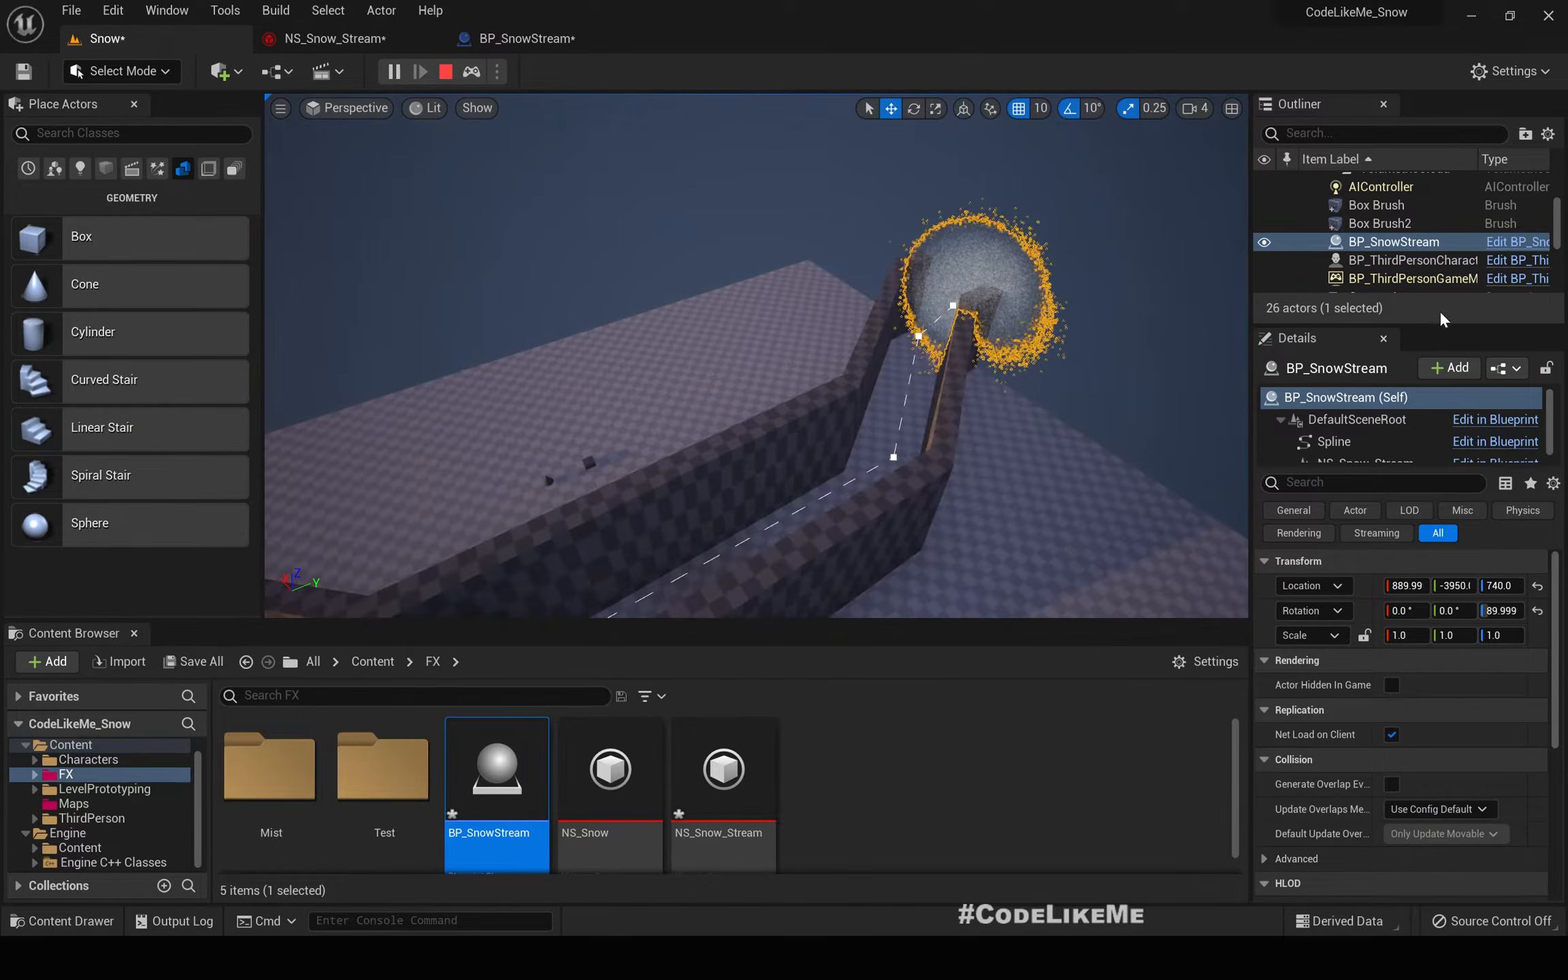
click(1356, 460)
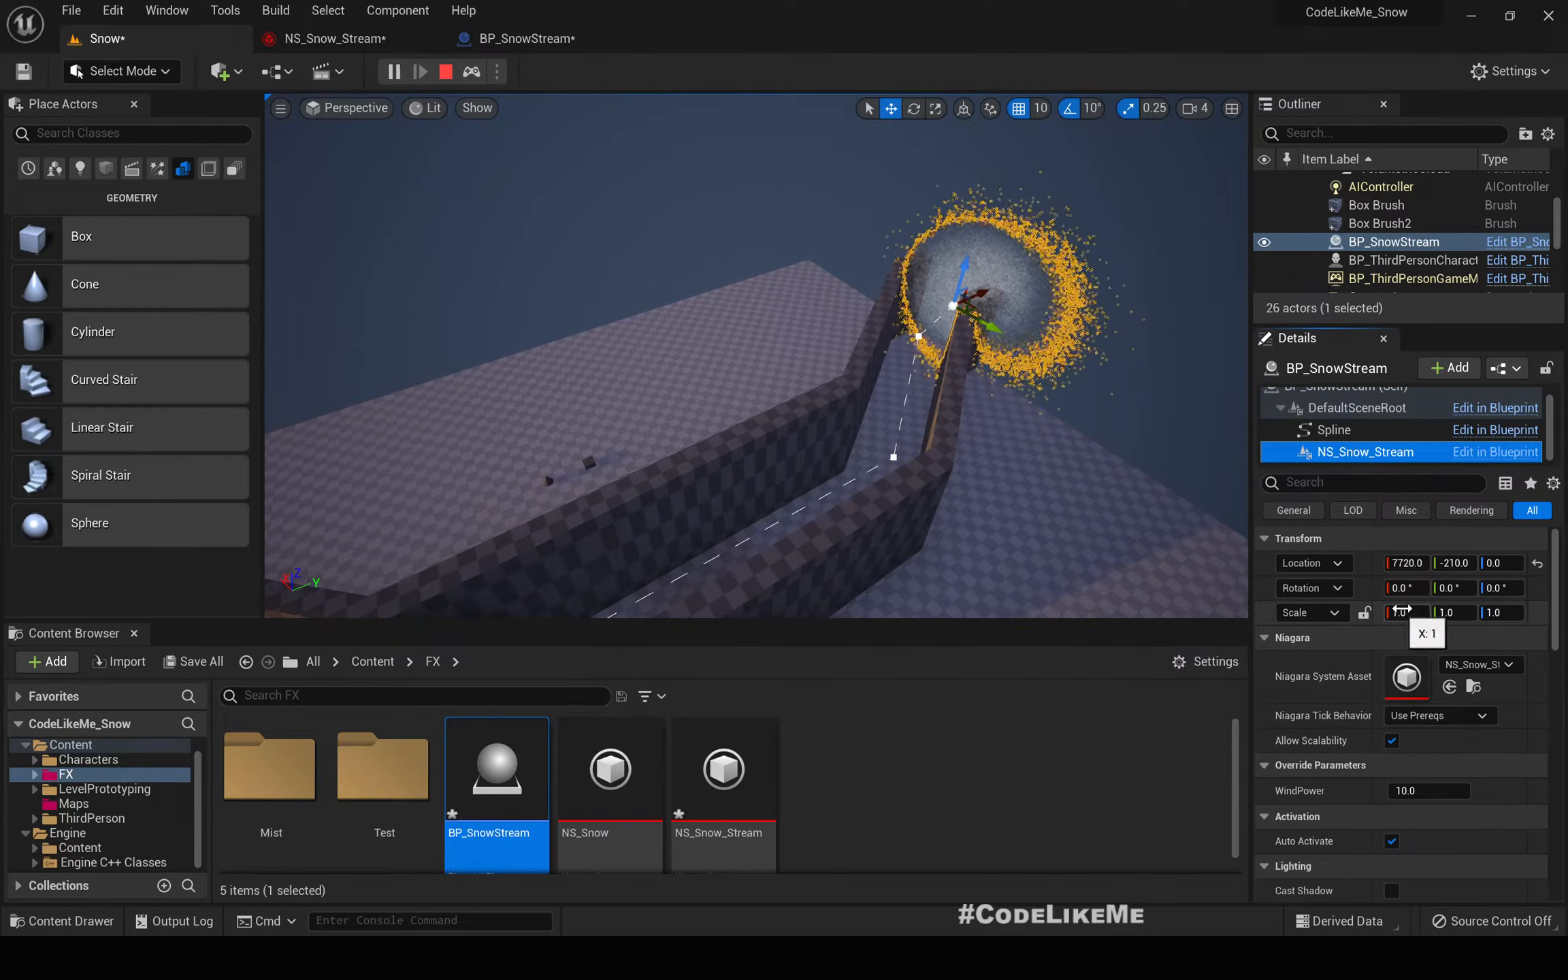
- Debug the running BP_SnowStream instance in its Event Graph and examine the execution flow from Event Tick through Branch
click(513, 31)
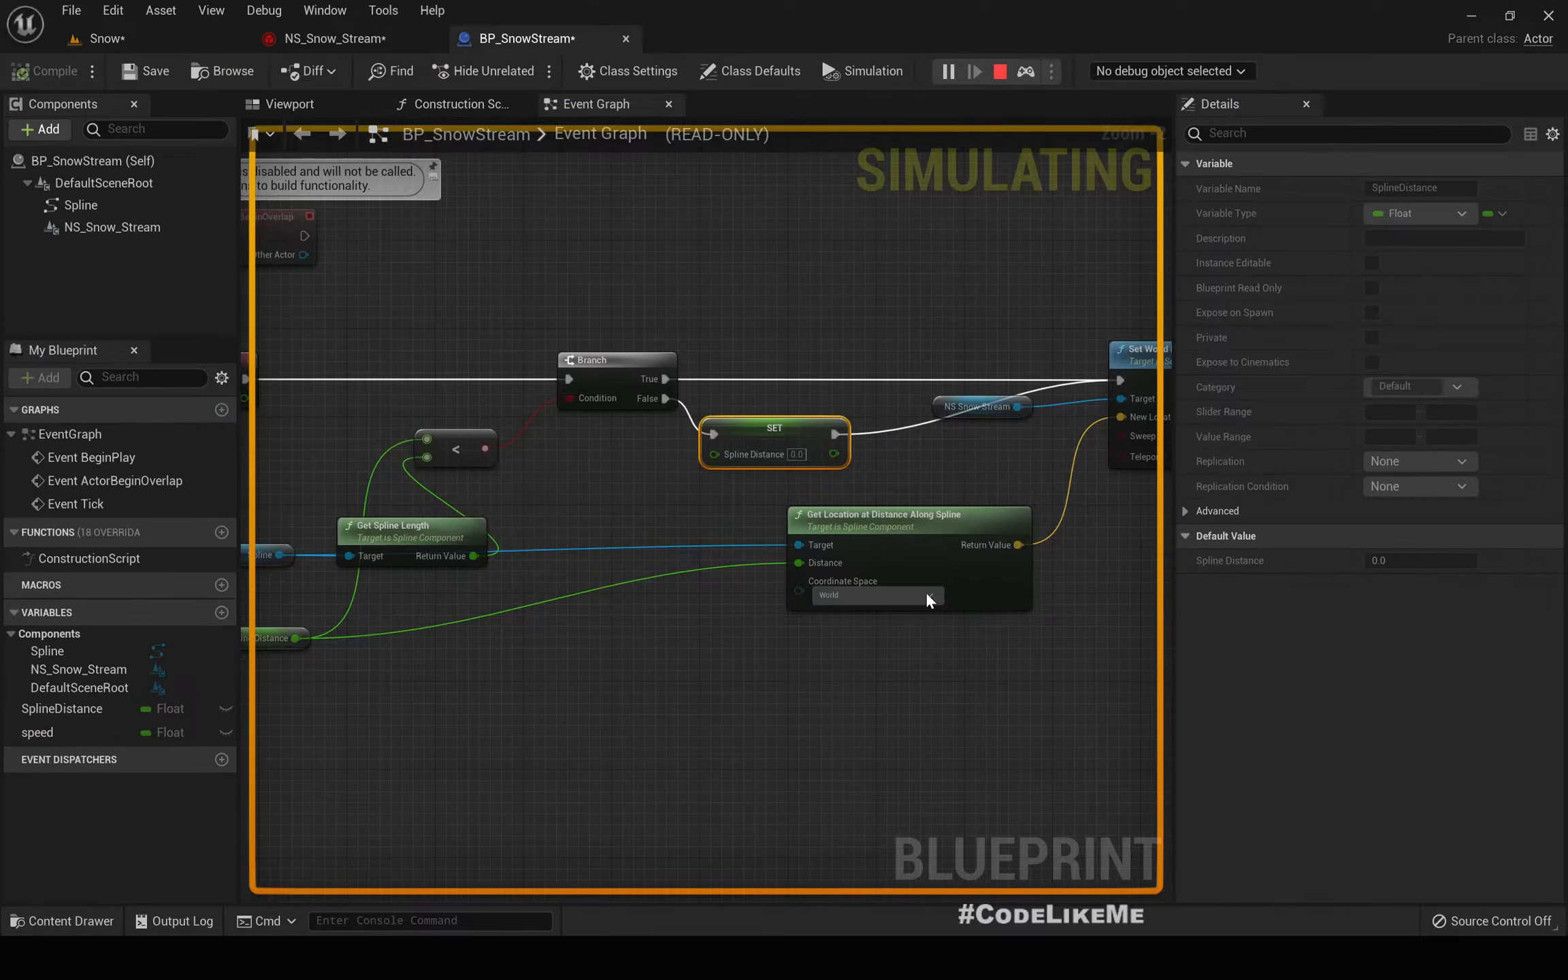
right_drag(657, 707, 753, 676)
scroll(753, 675, down, 2)
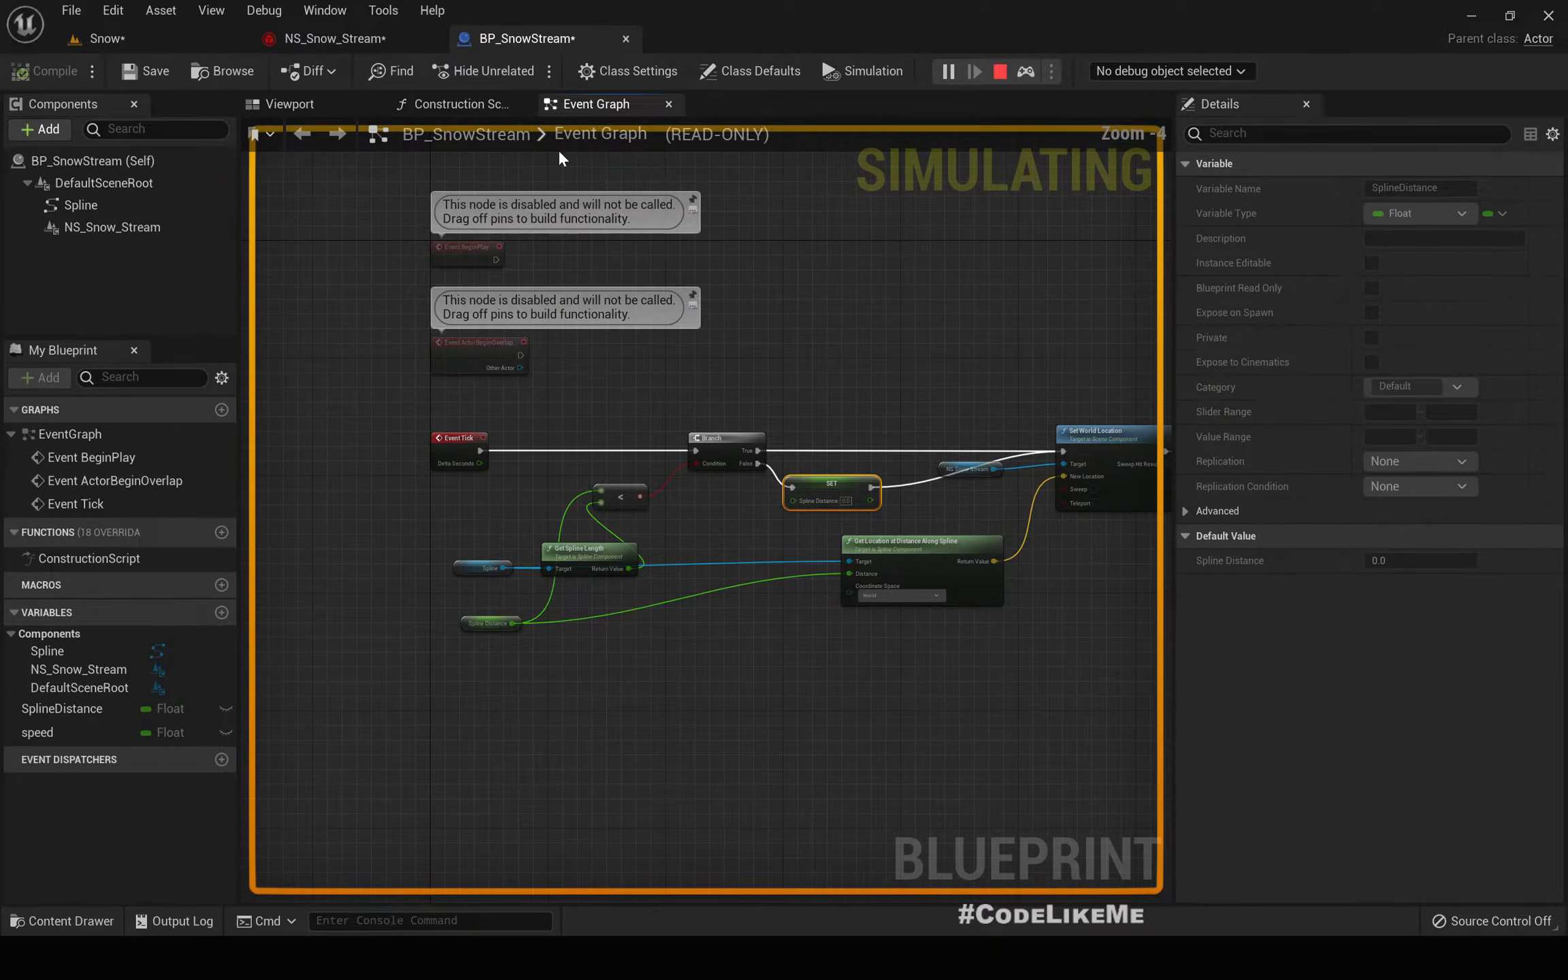
click(1134, 71)
click(1143, 108)
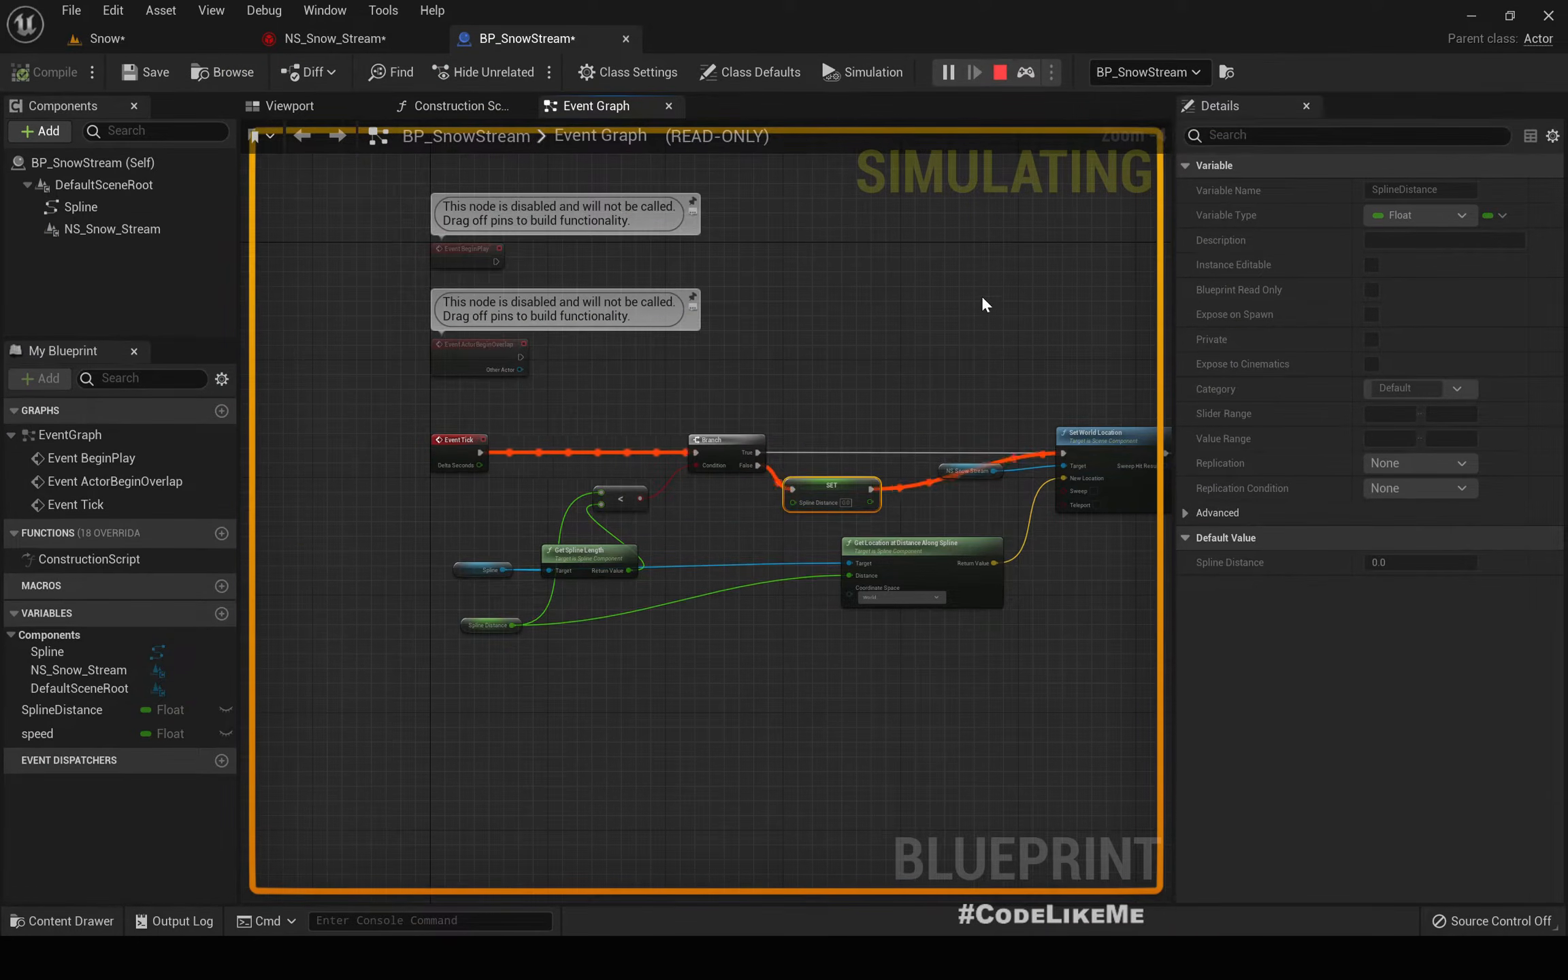
right_drag(981, 295, 880, 264)
scroll(563, 494, up, 3)
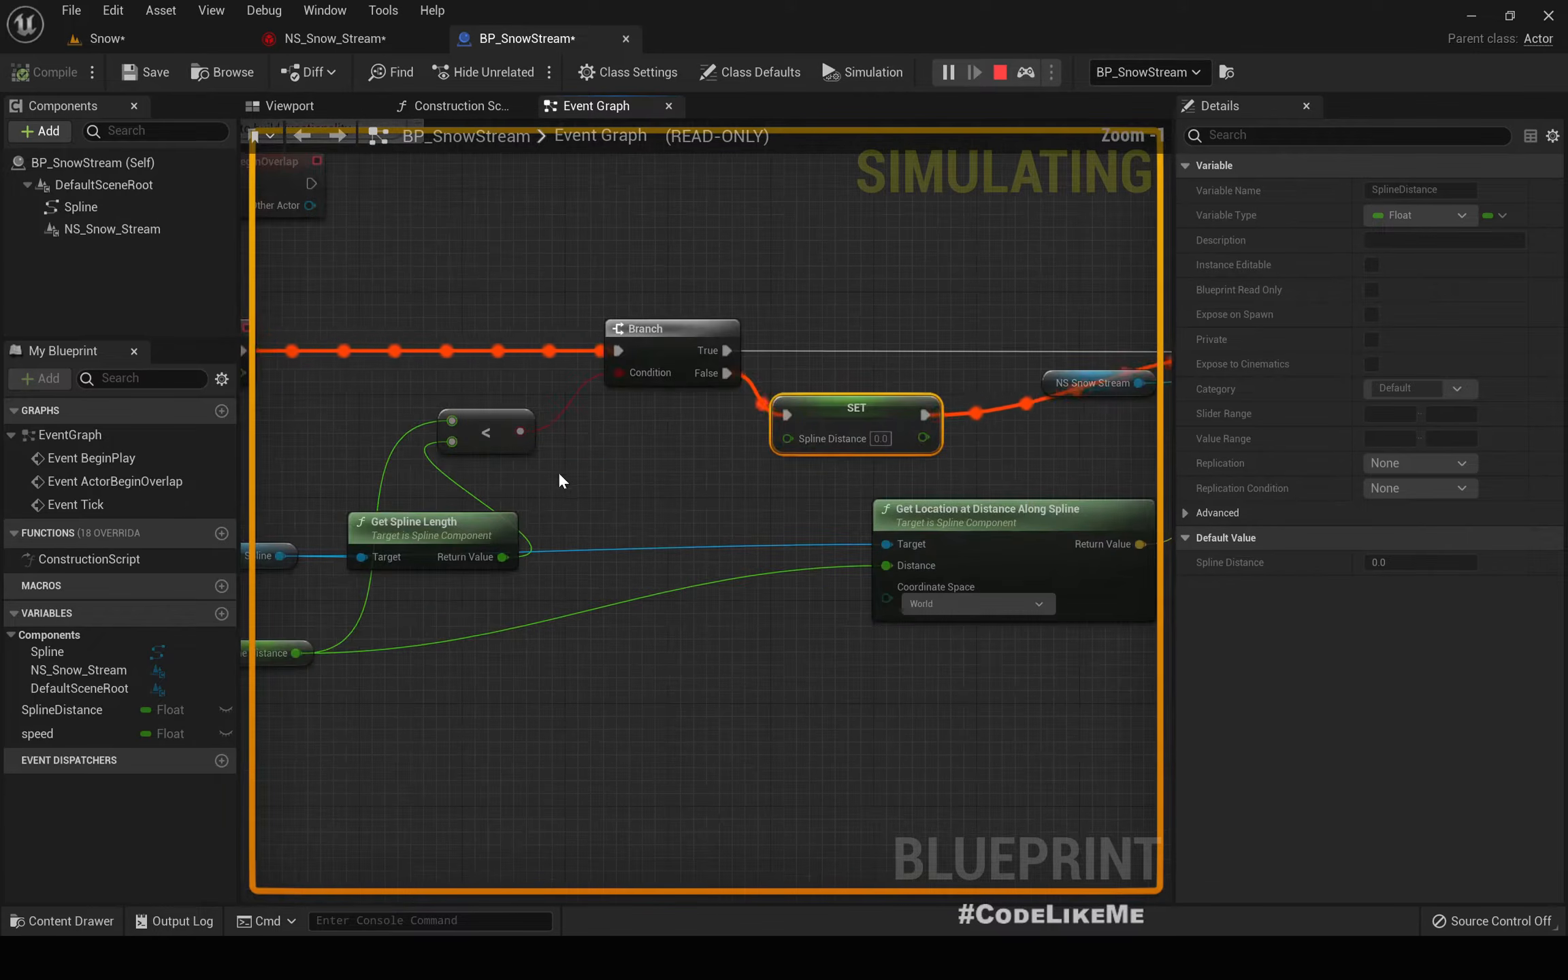
right_drag(559, 473, 690, 480)
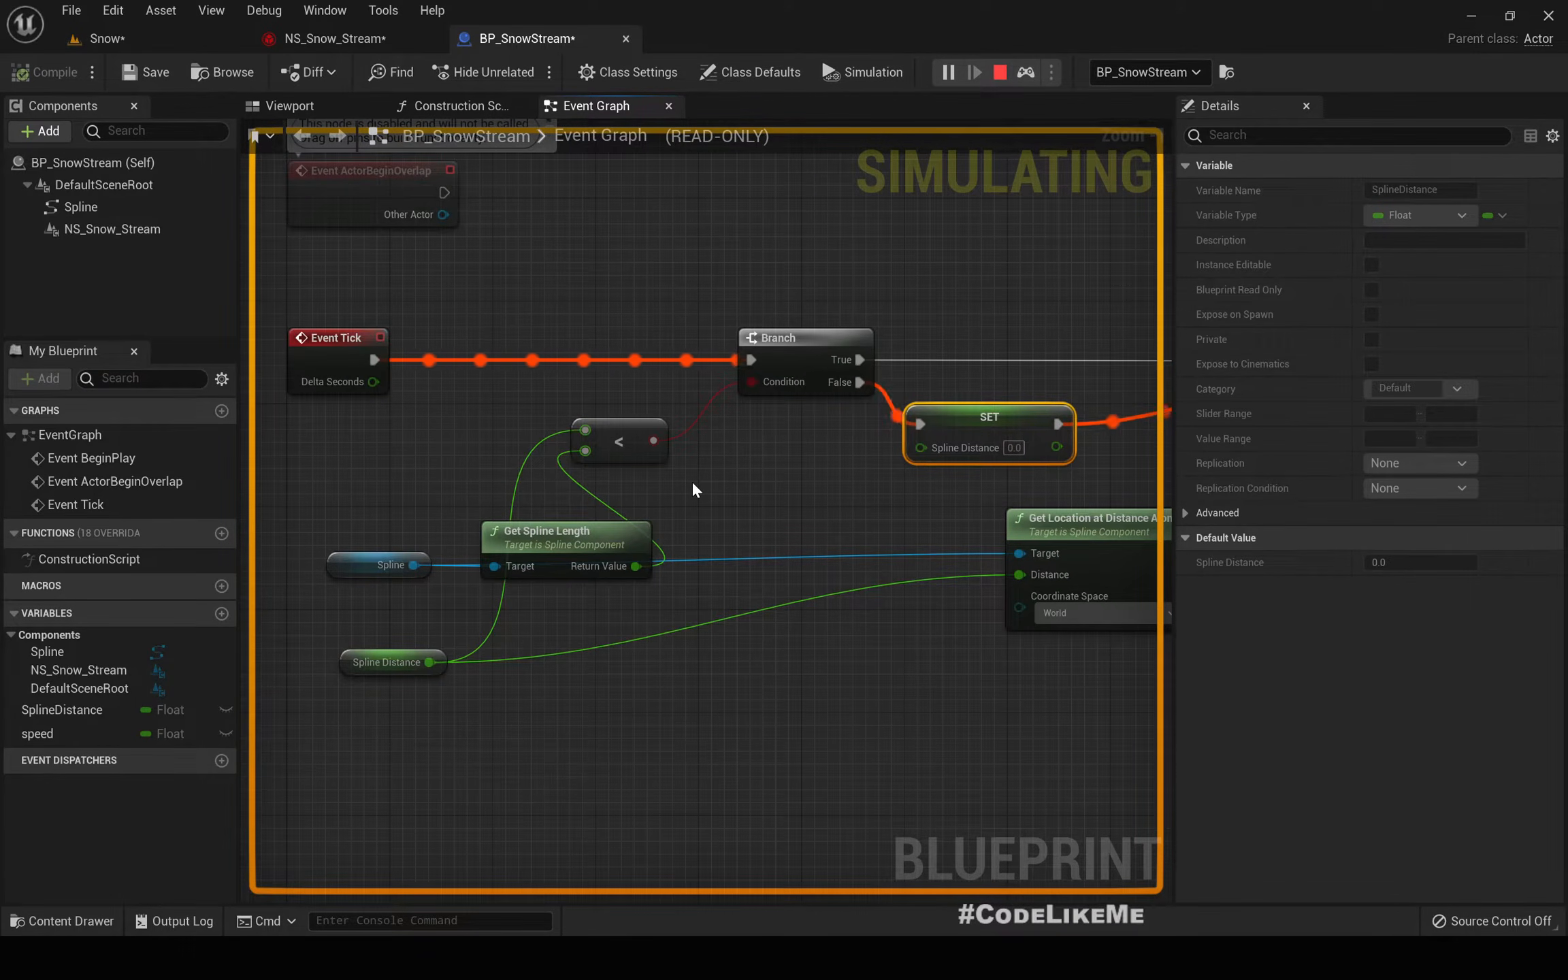
- Stop the simulation, look over the Play In Editor errors and close the Message Log
key(Escape)
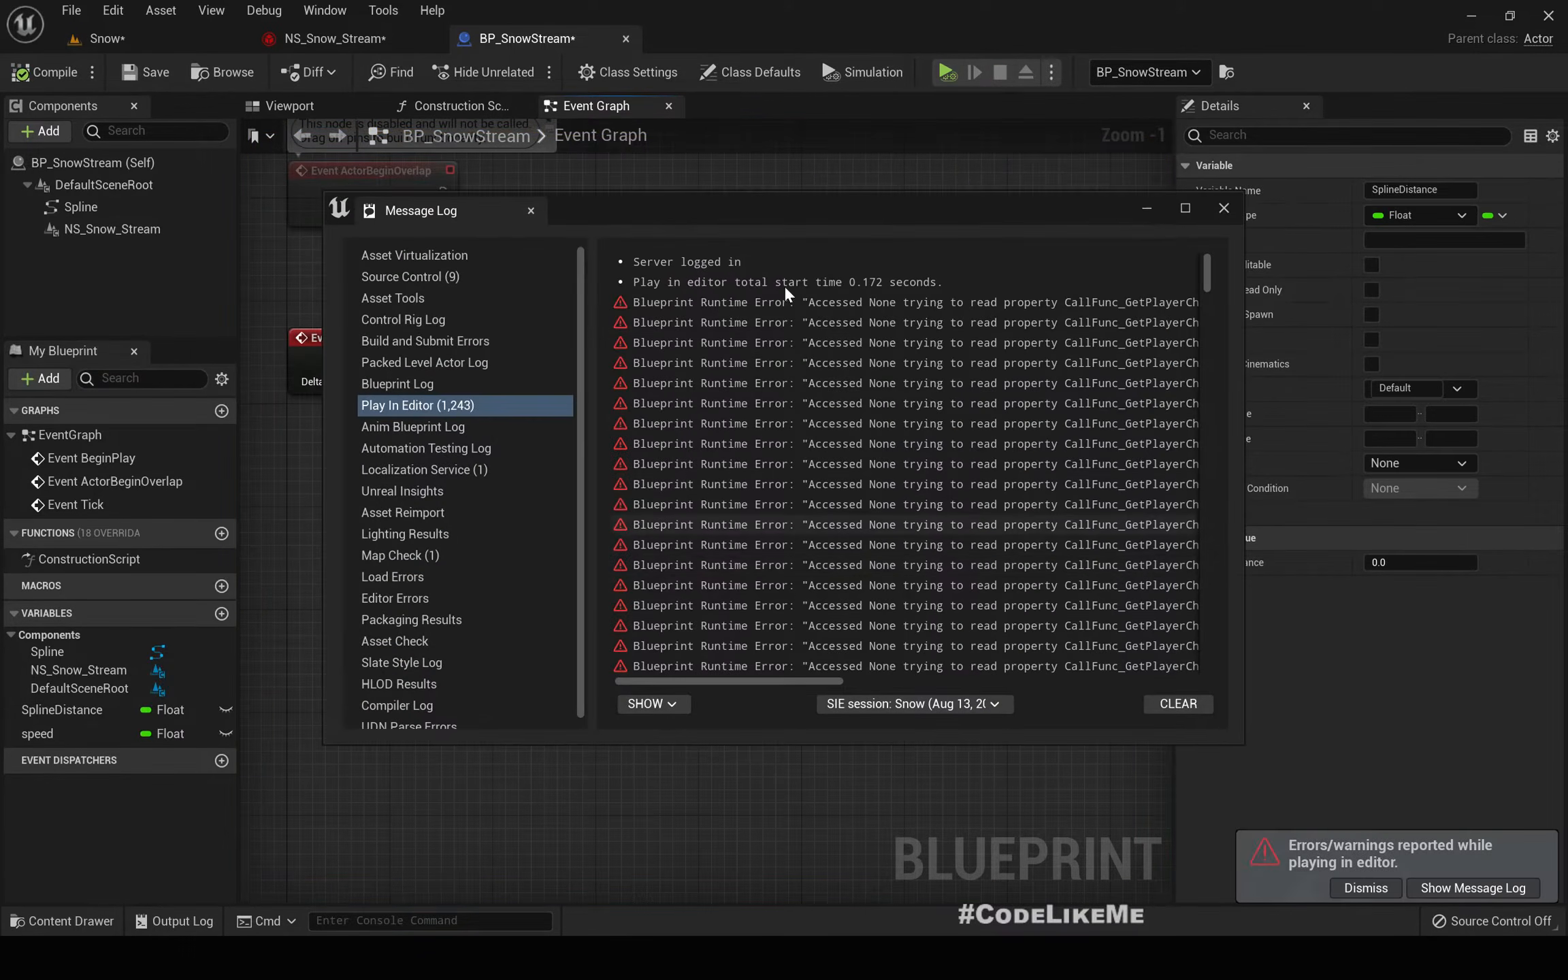
drag(799, 675, 716, 672)
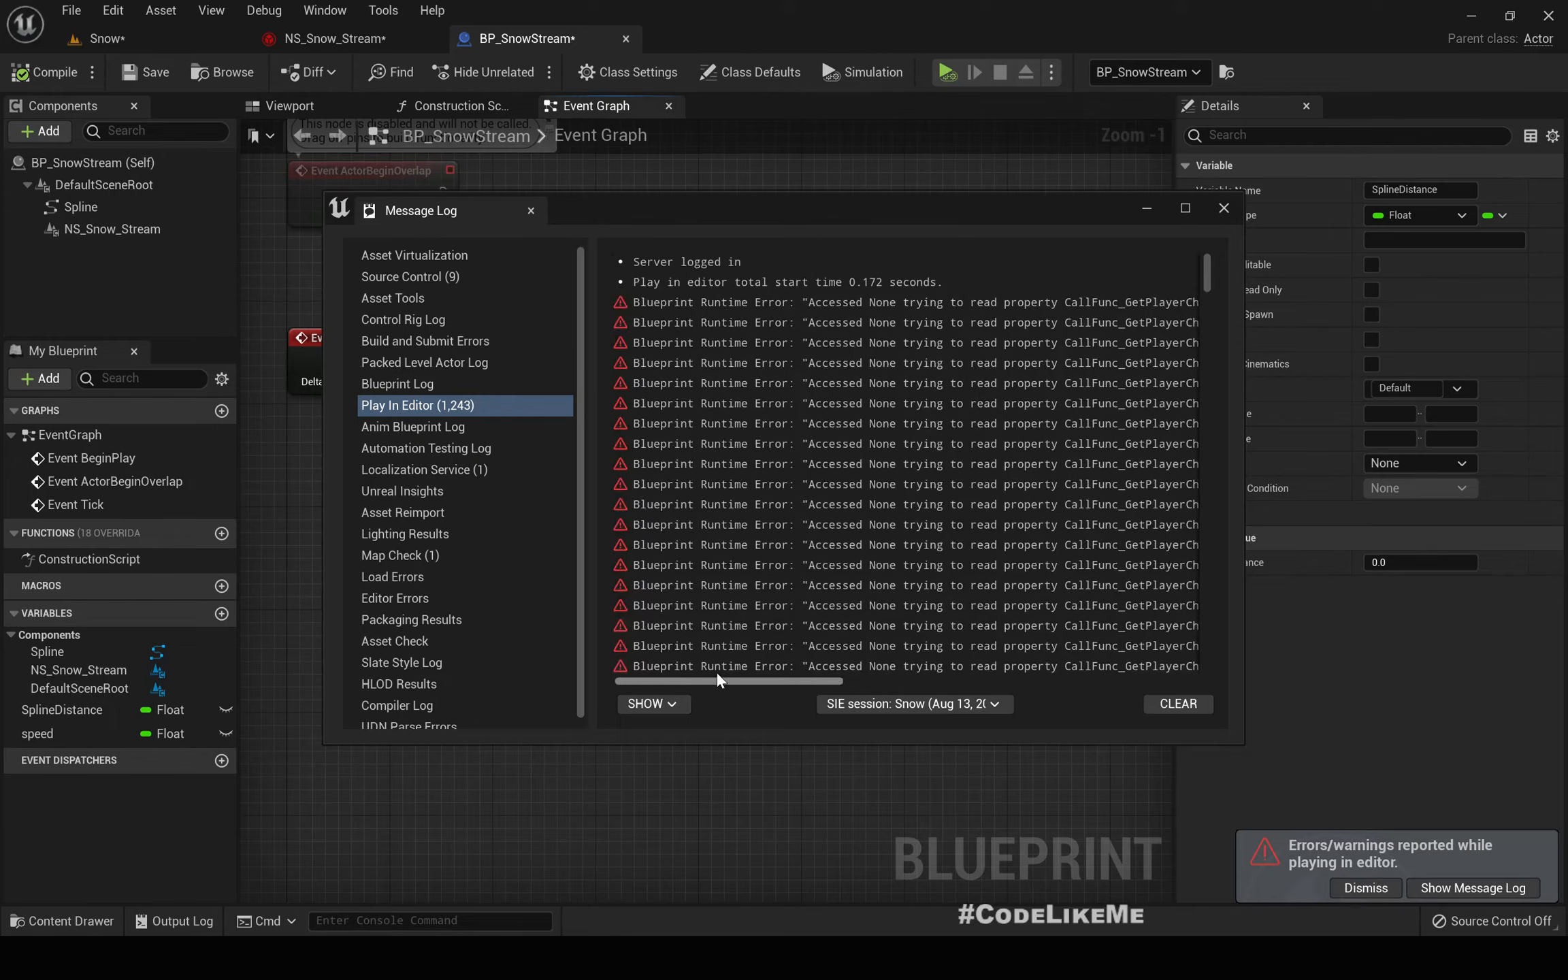
click(530, 211)
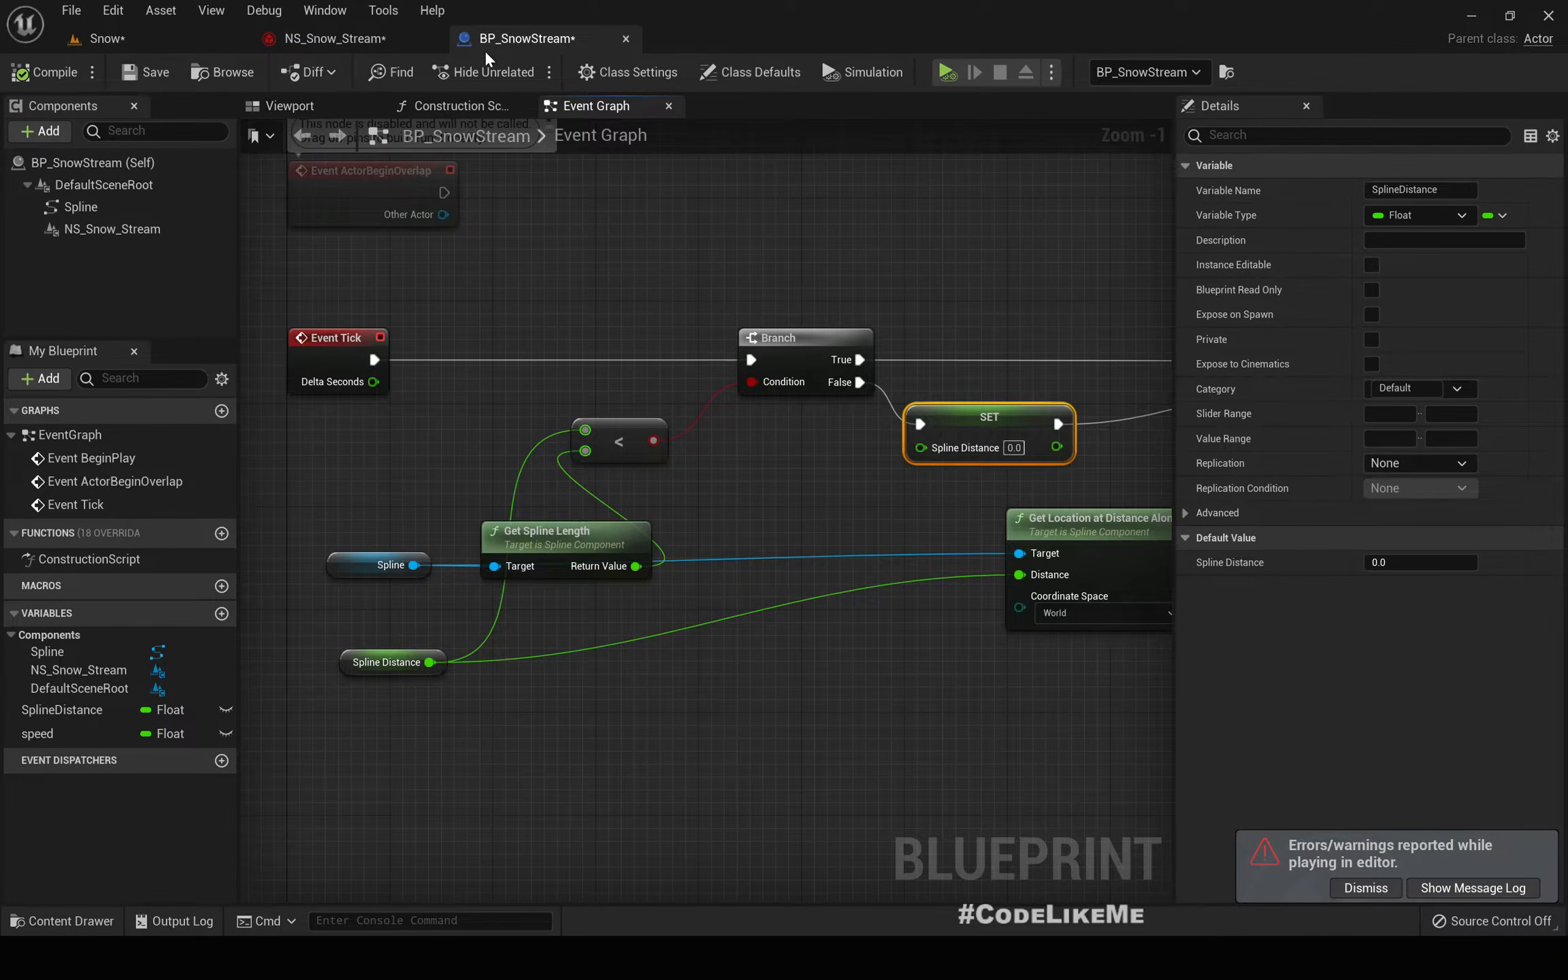
- Open the Snow level's Level Blueprint, examine its Event Graph and look through the actors placed in the level
scroll(623, 252, down, 3)
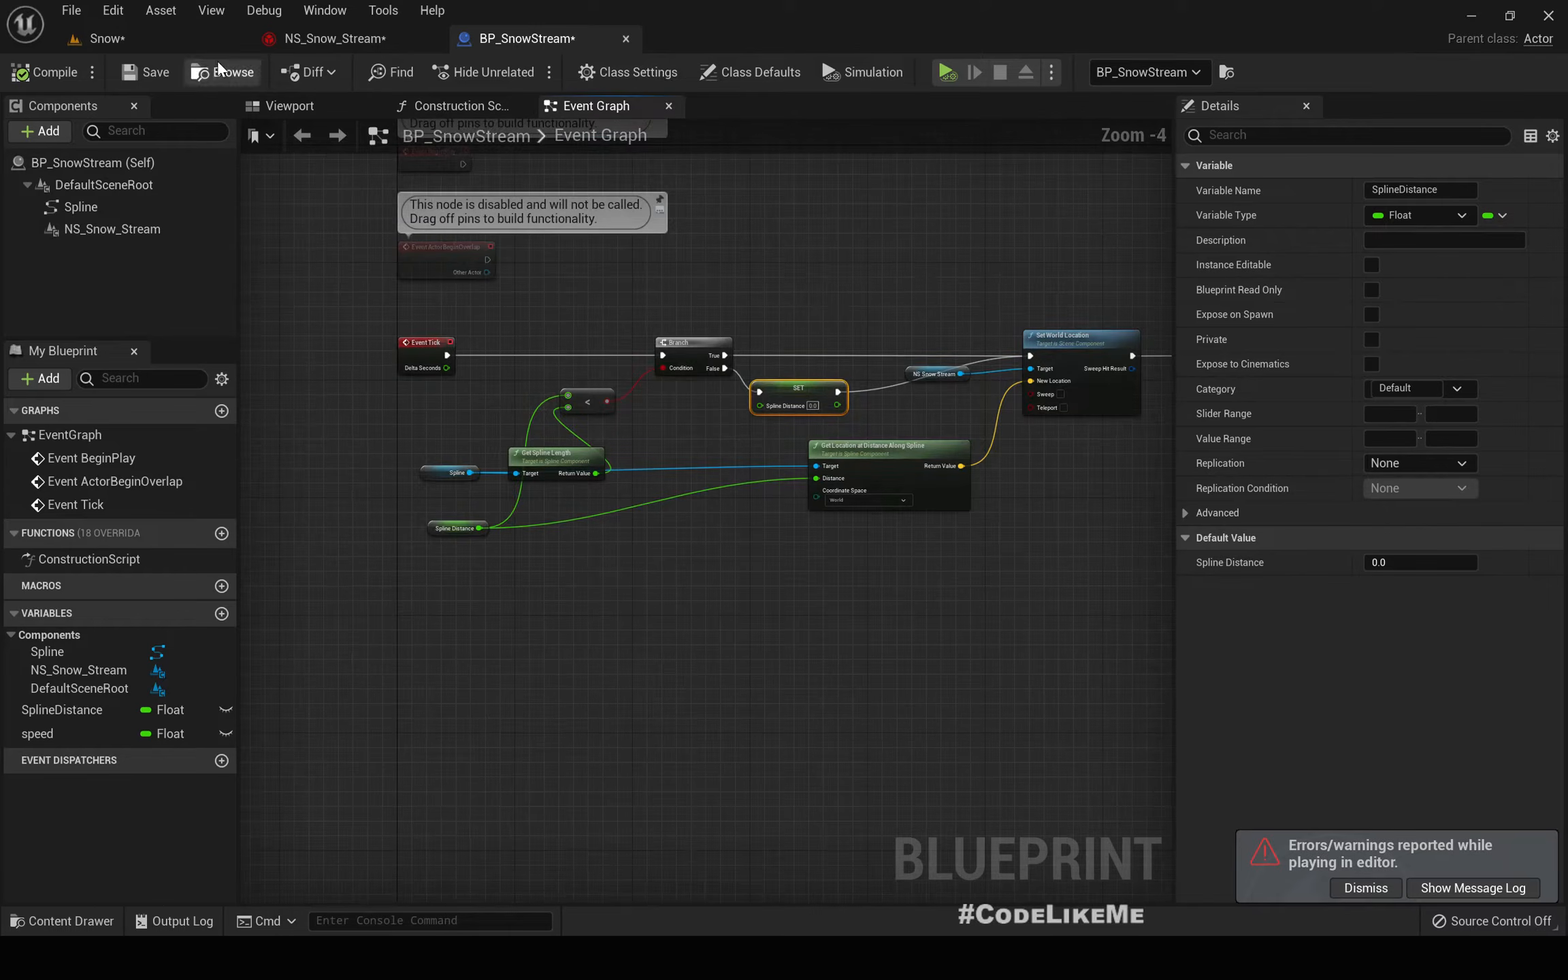
click(166, 41)
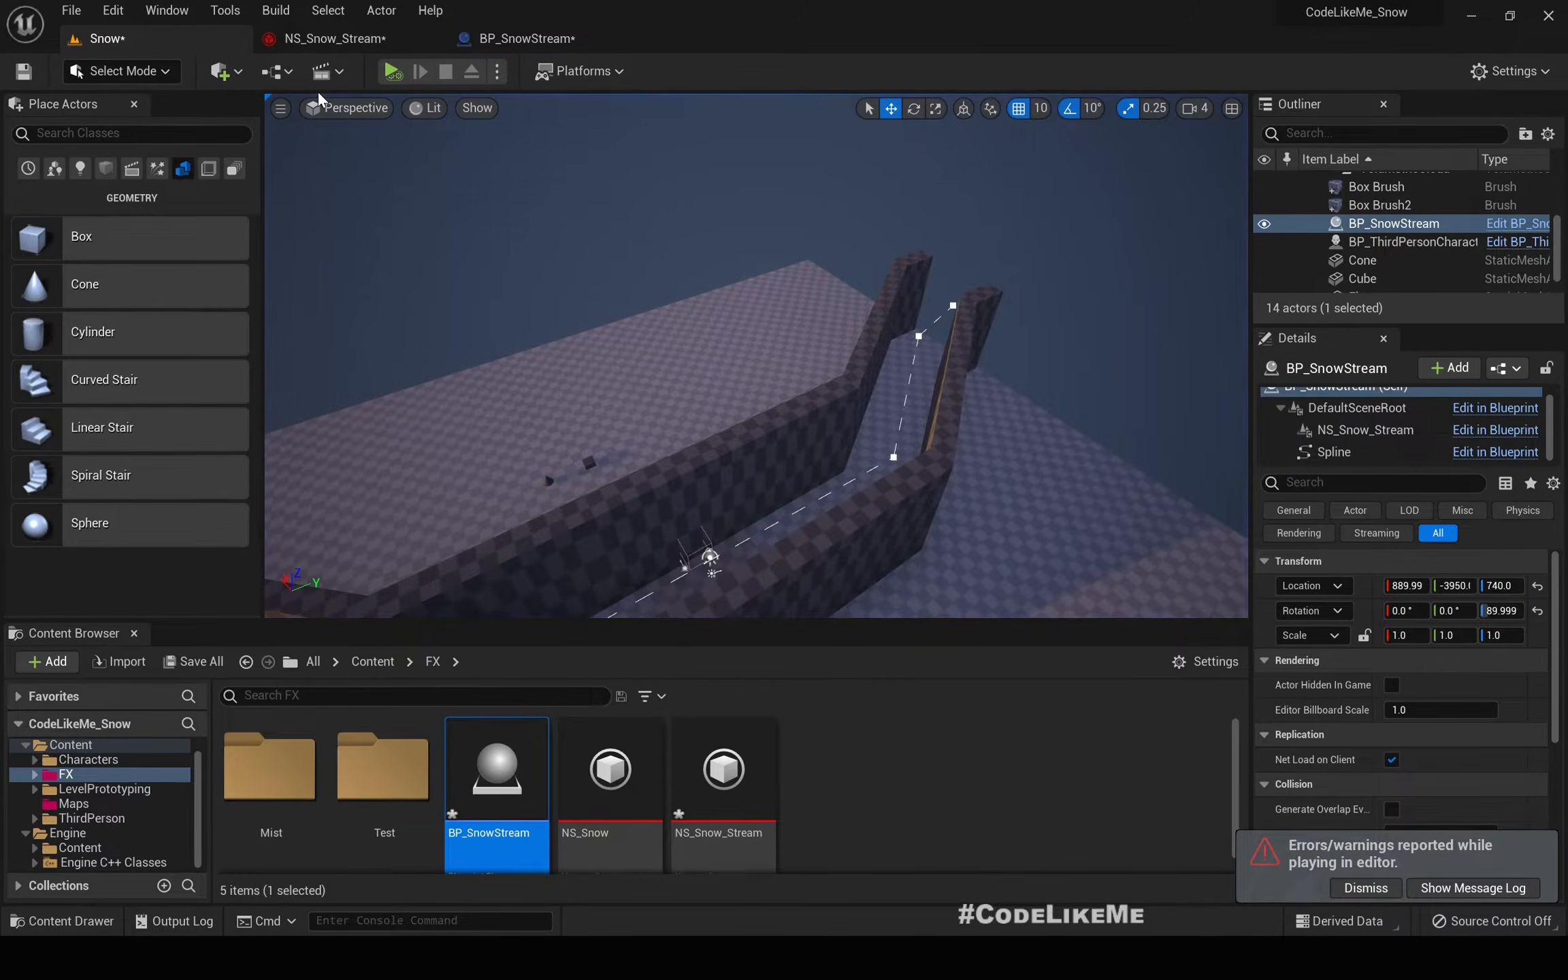
click(275, 71)
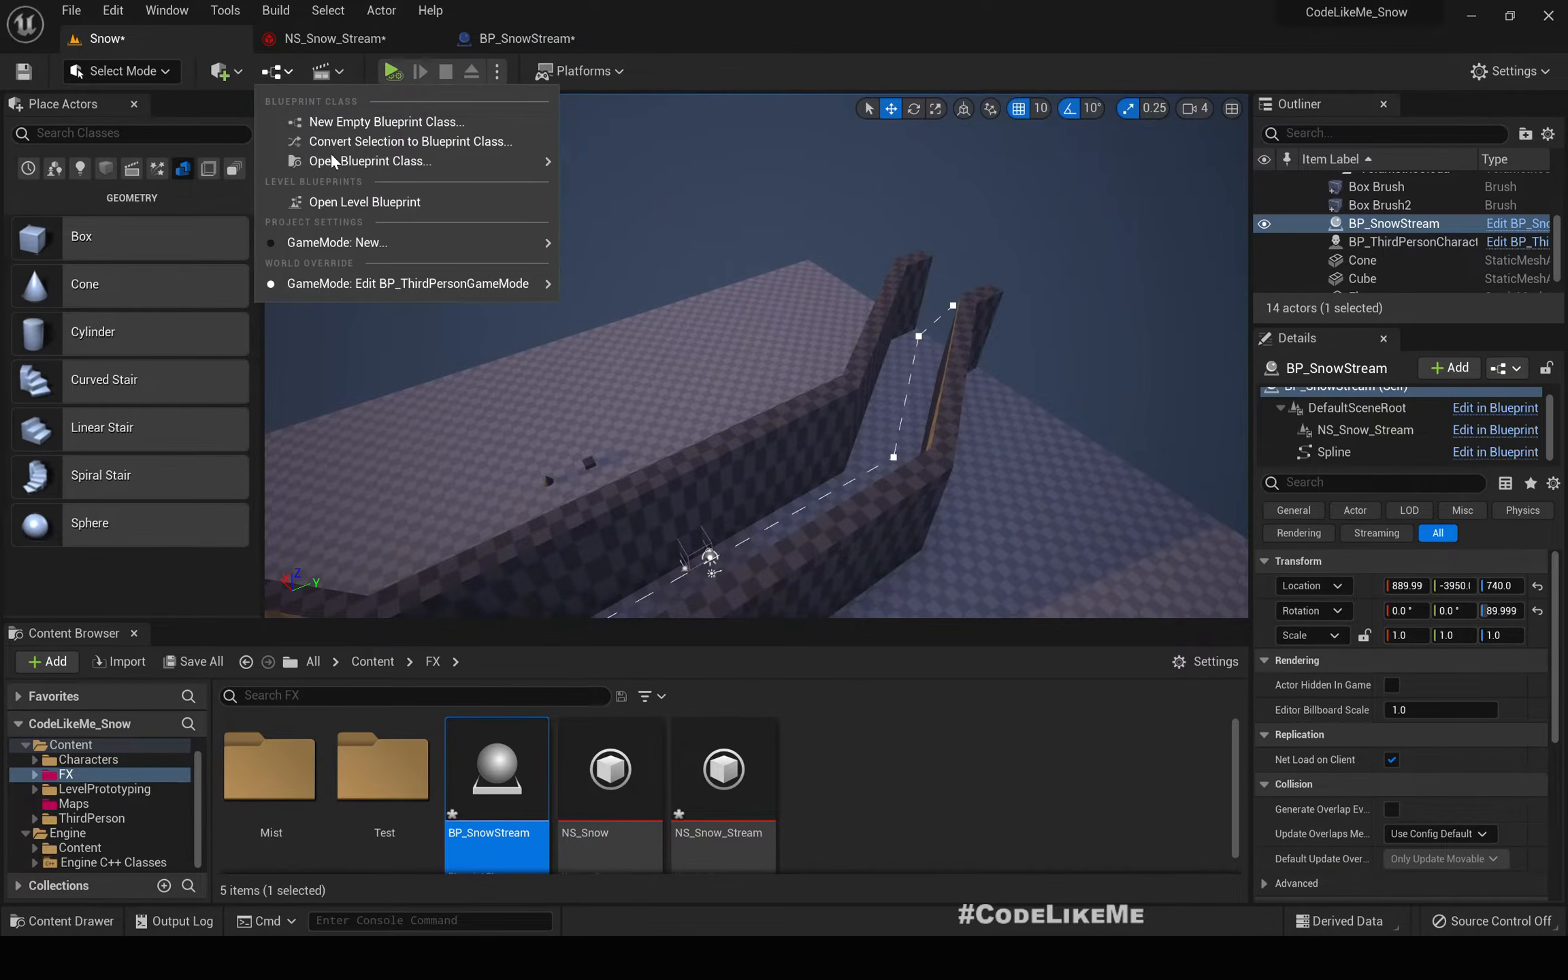
click(357, 202)
scroll(776, 289, down, 5)
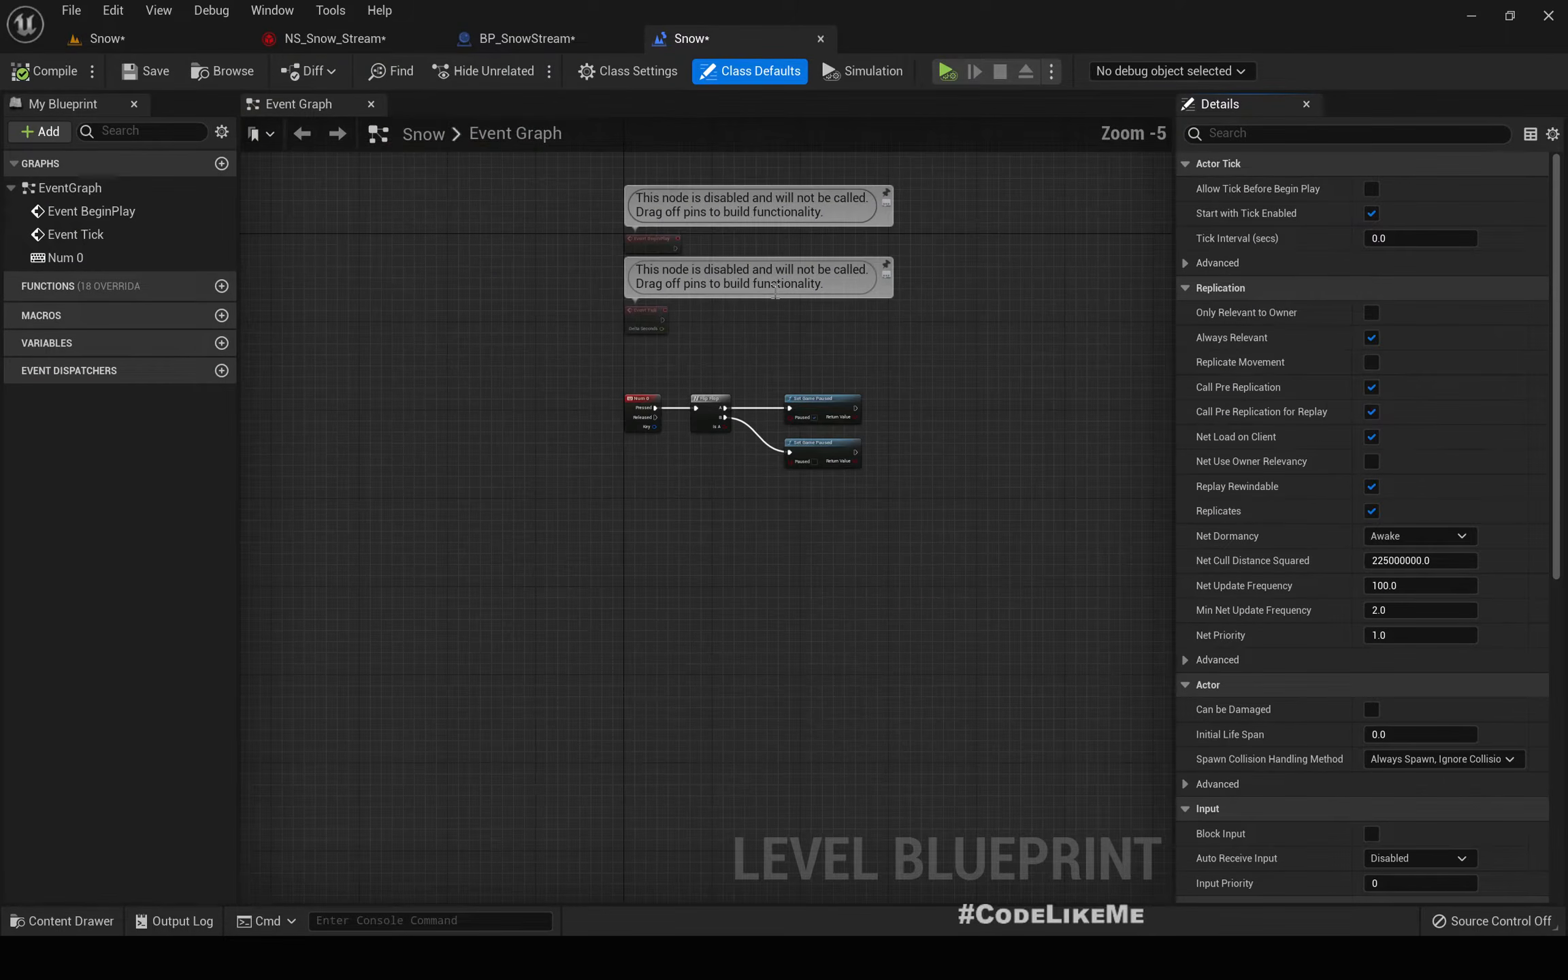
click(108, 38)
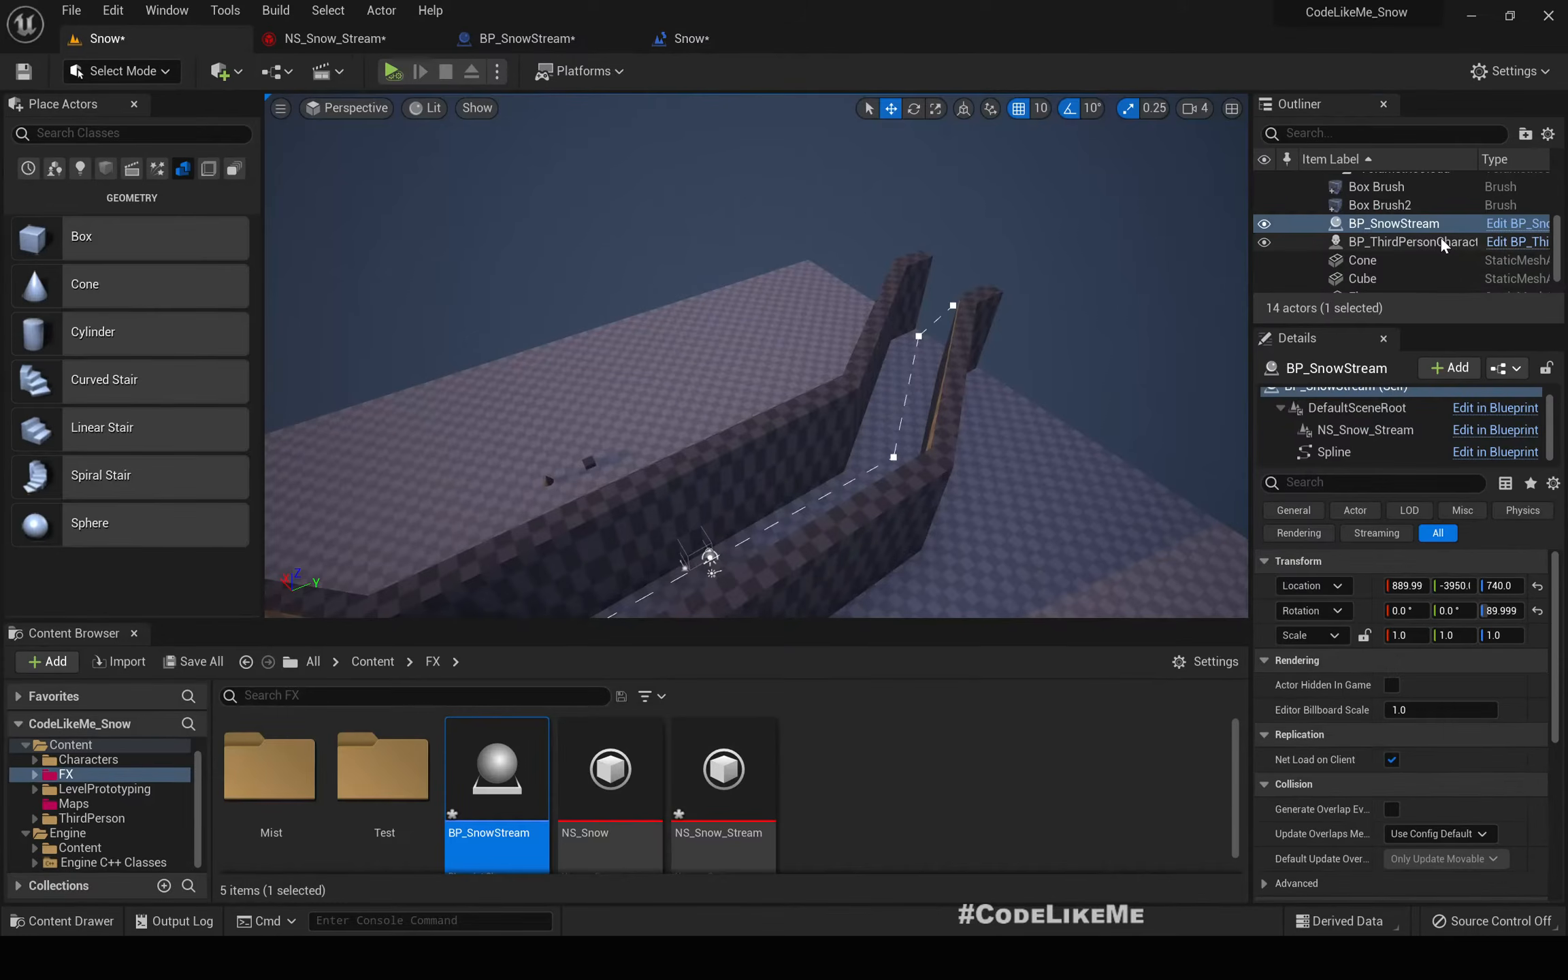
scroll(1406, 251, up, 5)
scroll(1408, 251, down, 5)
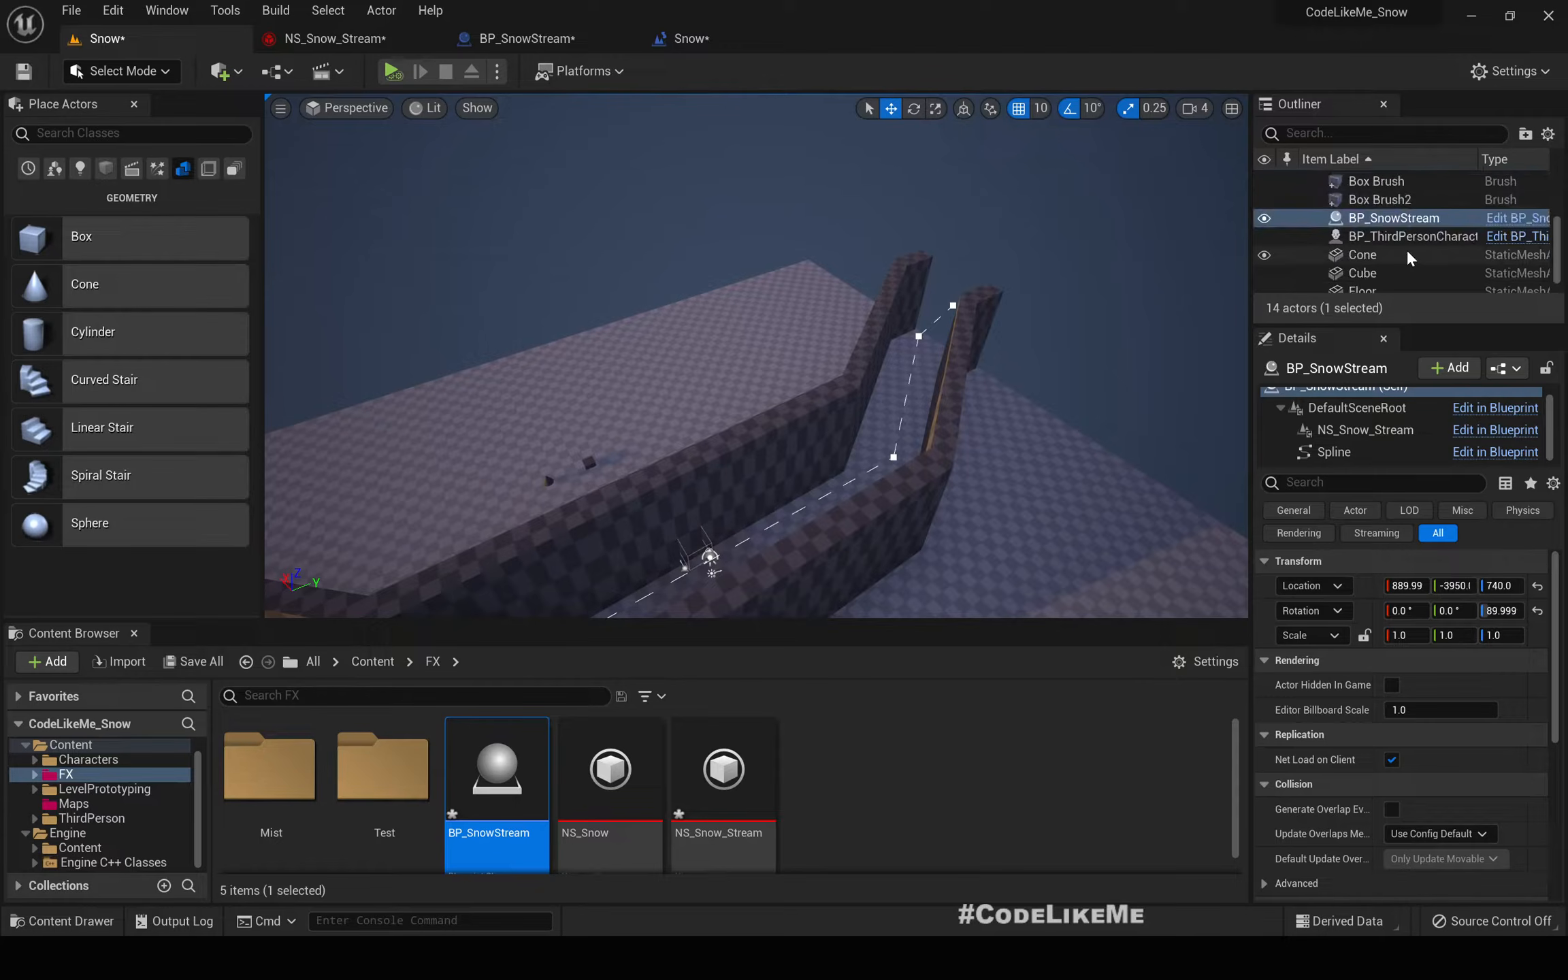
scroll(1406, 251, down, 2)
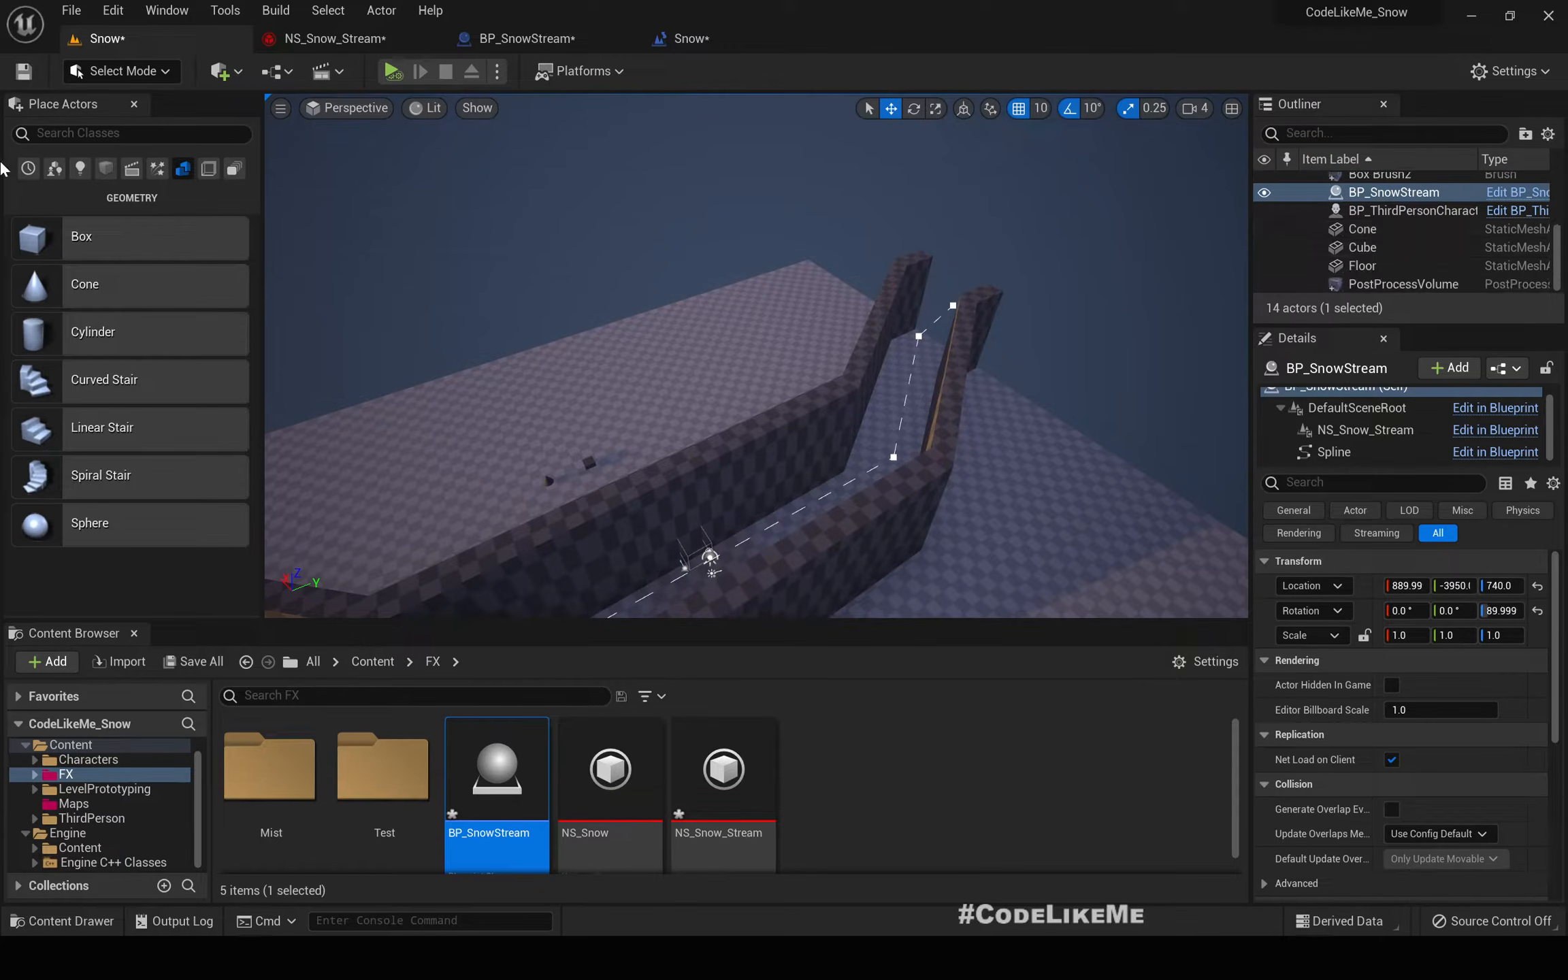
- Simulate the level briefly, stop it and trace a Play In Editor runtime error to its Branch node in BP_ThirdPersonCharacter
click(420, 70)
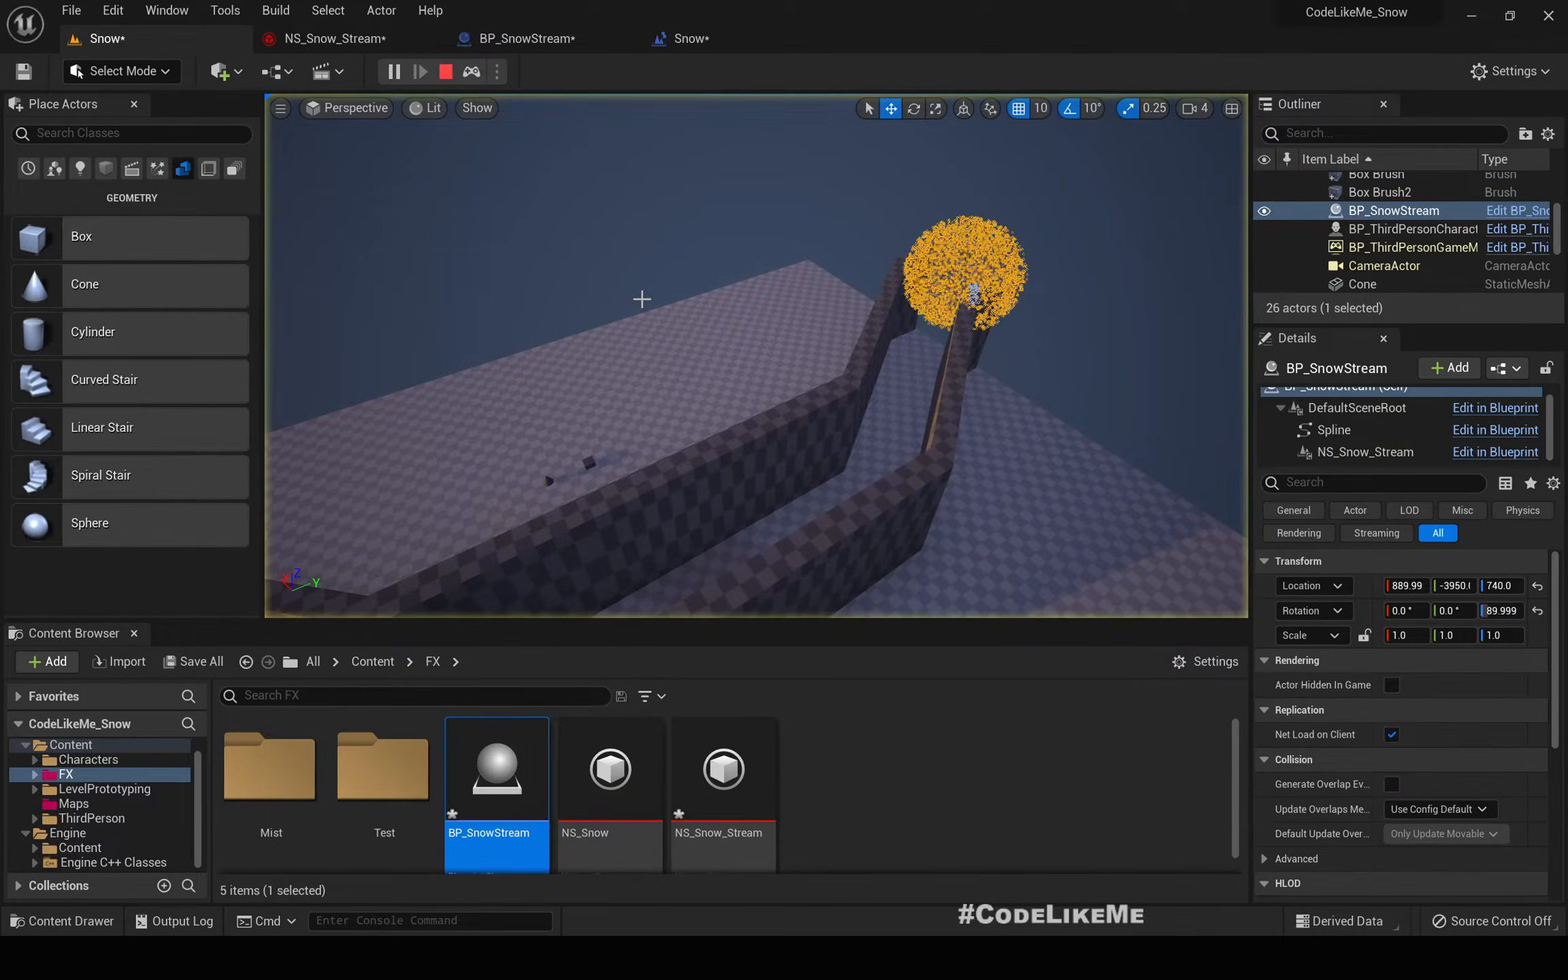
key(Escape)
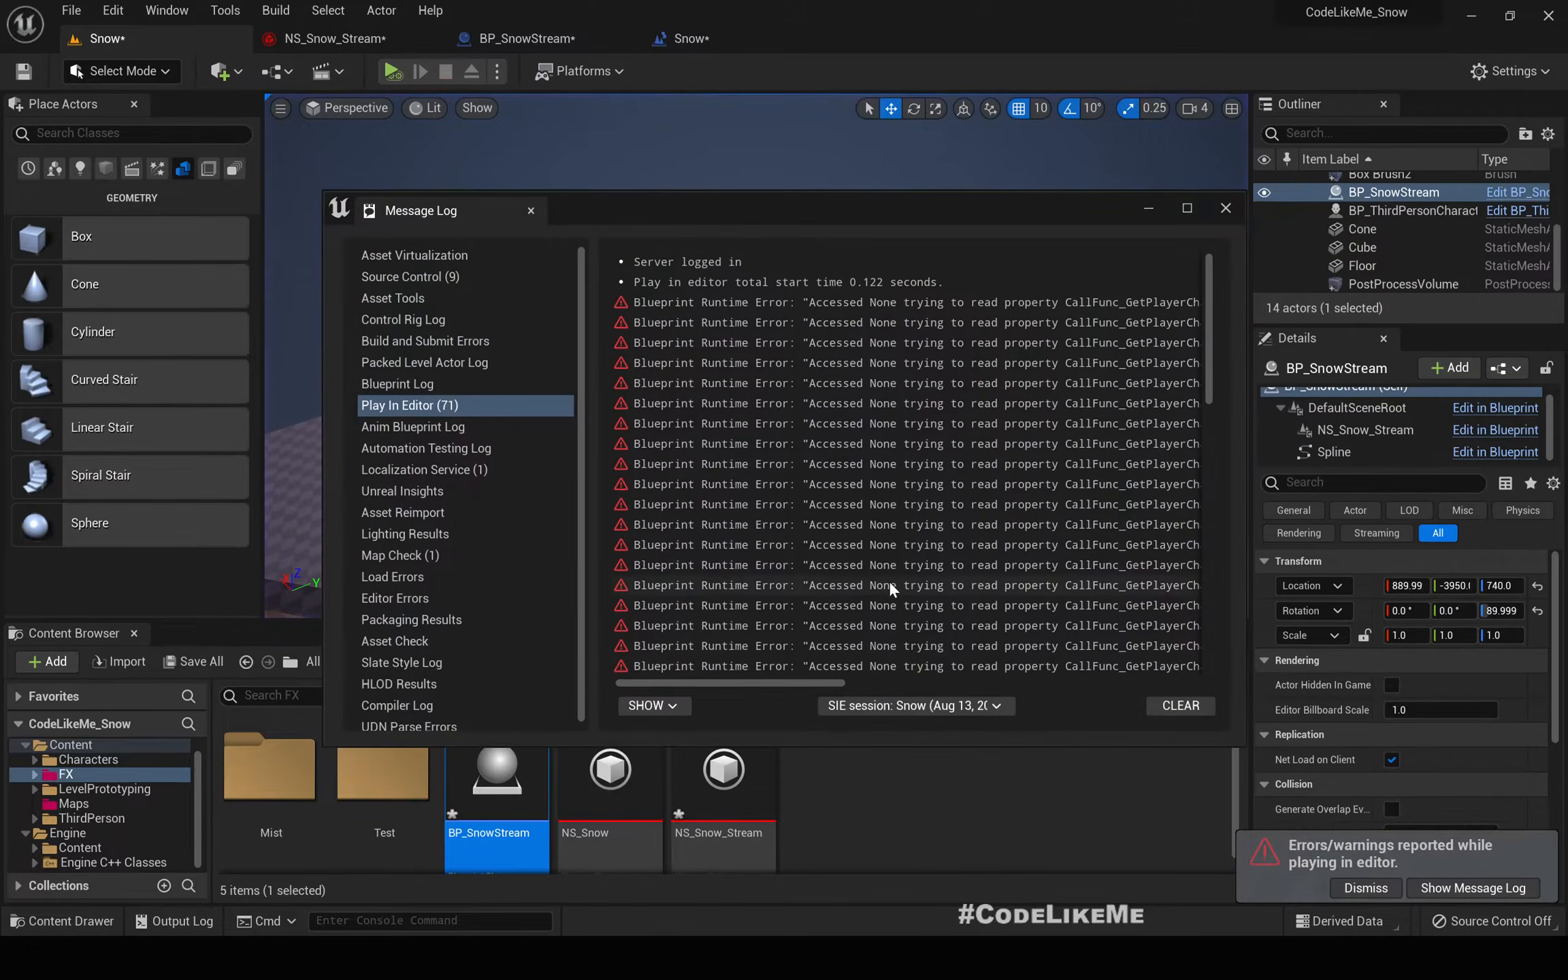
drag(766, 681, 1013, 652)
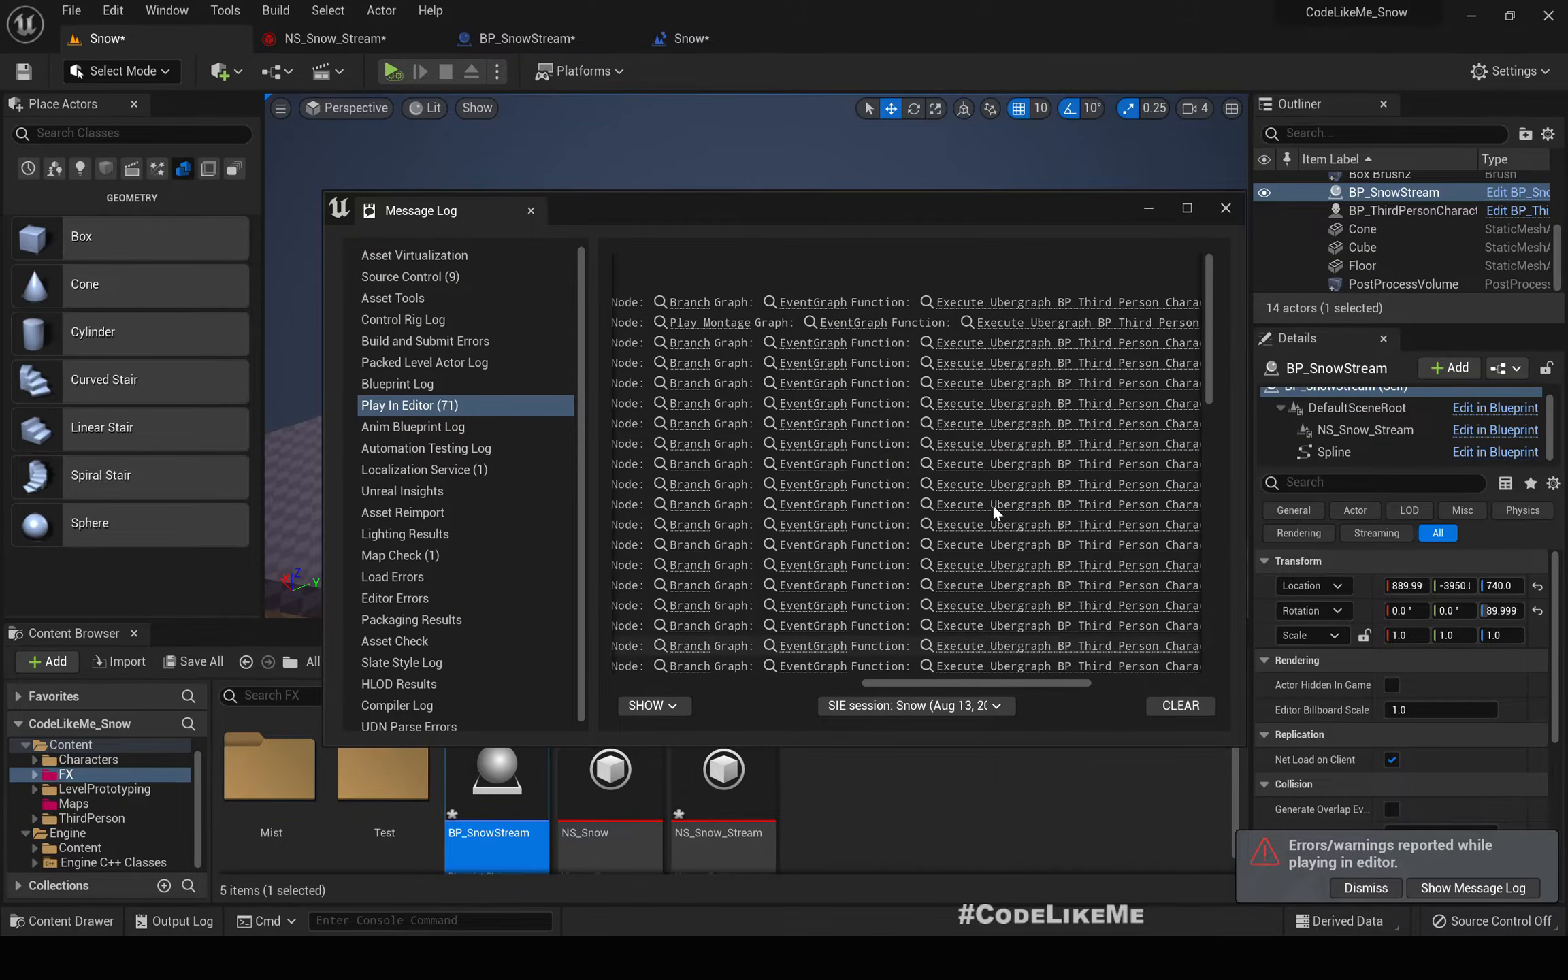
click(693, 467)
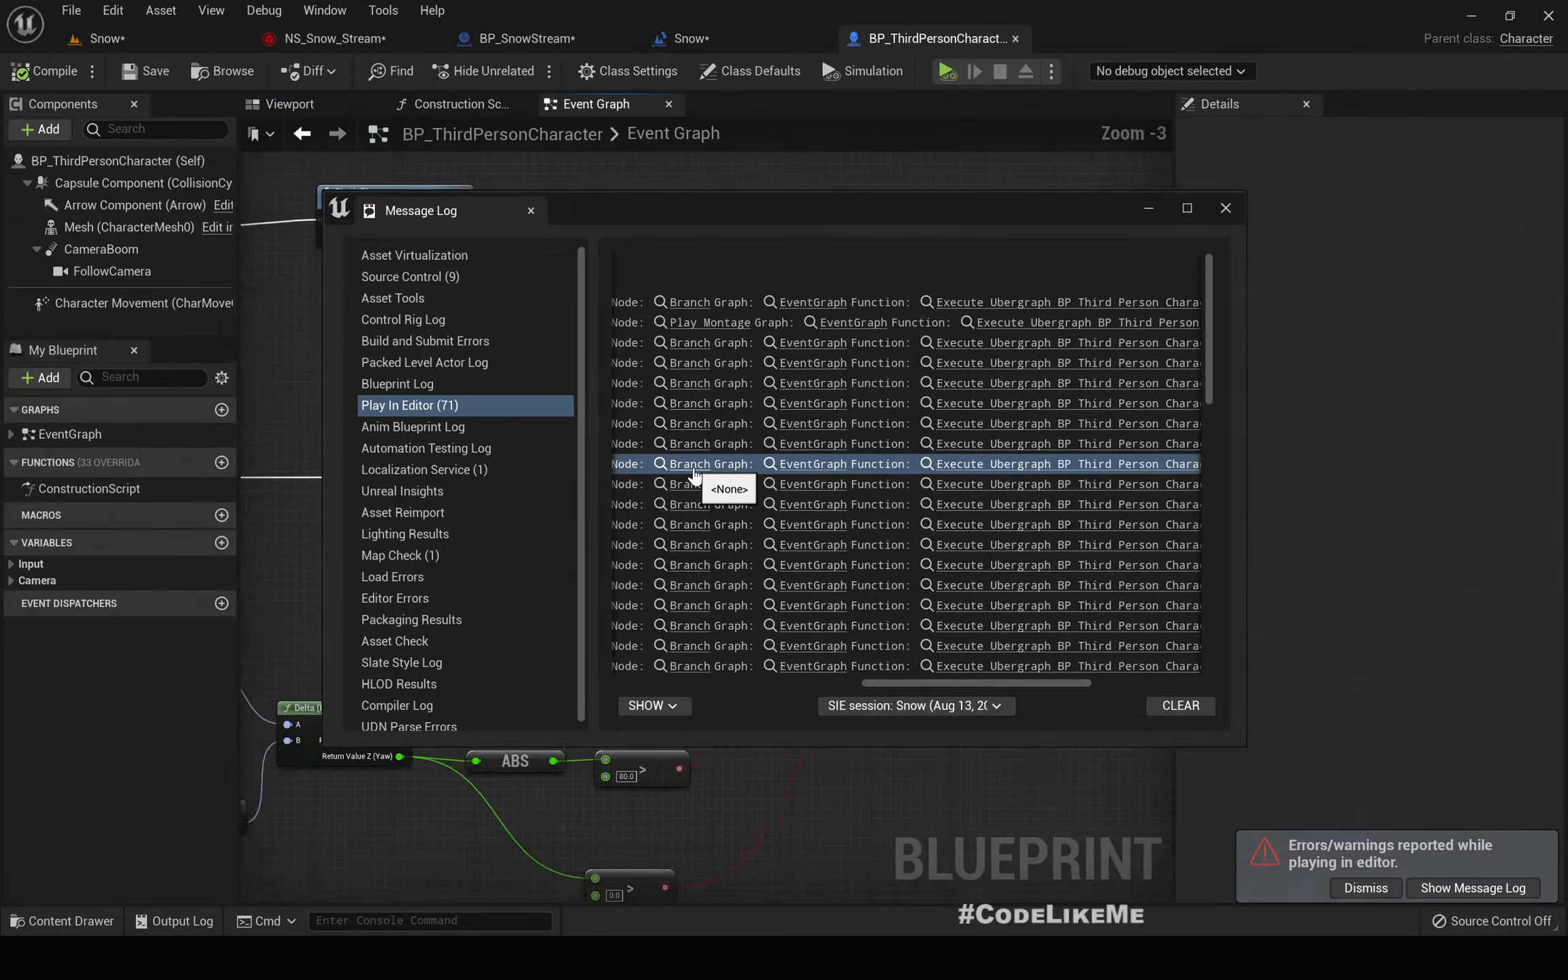
click(531, 212)
- Break the execution link out of the CheckPlayer custom event in BP_ThirdPersonCharacter and compile the blueprint
scroll(776, 594, down, 6)
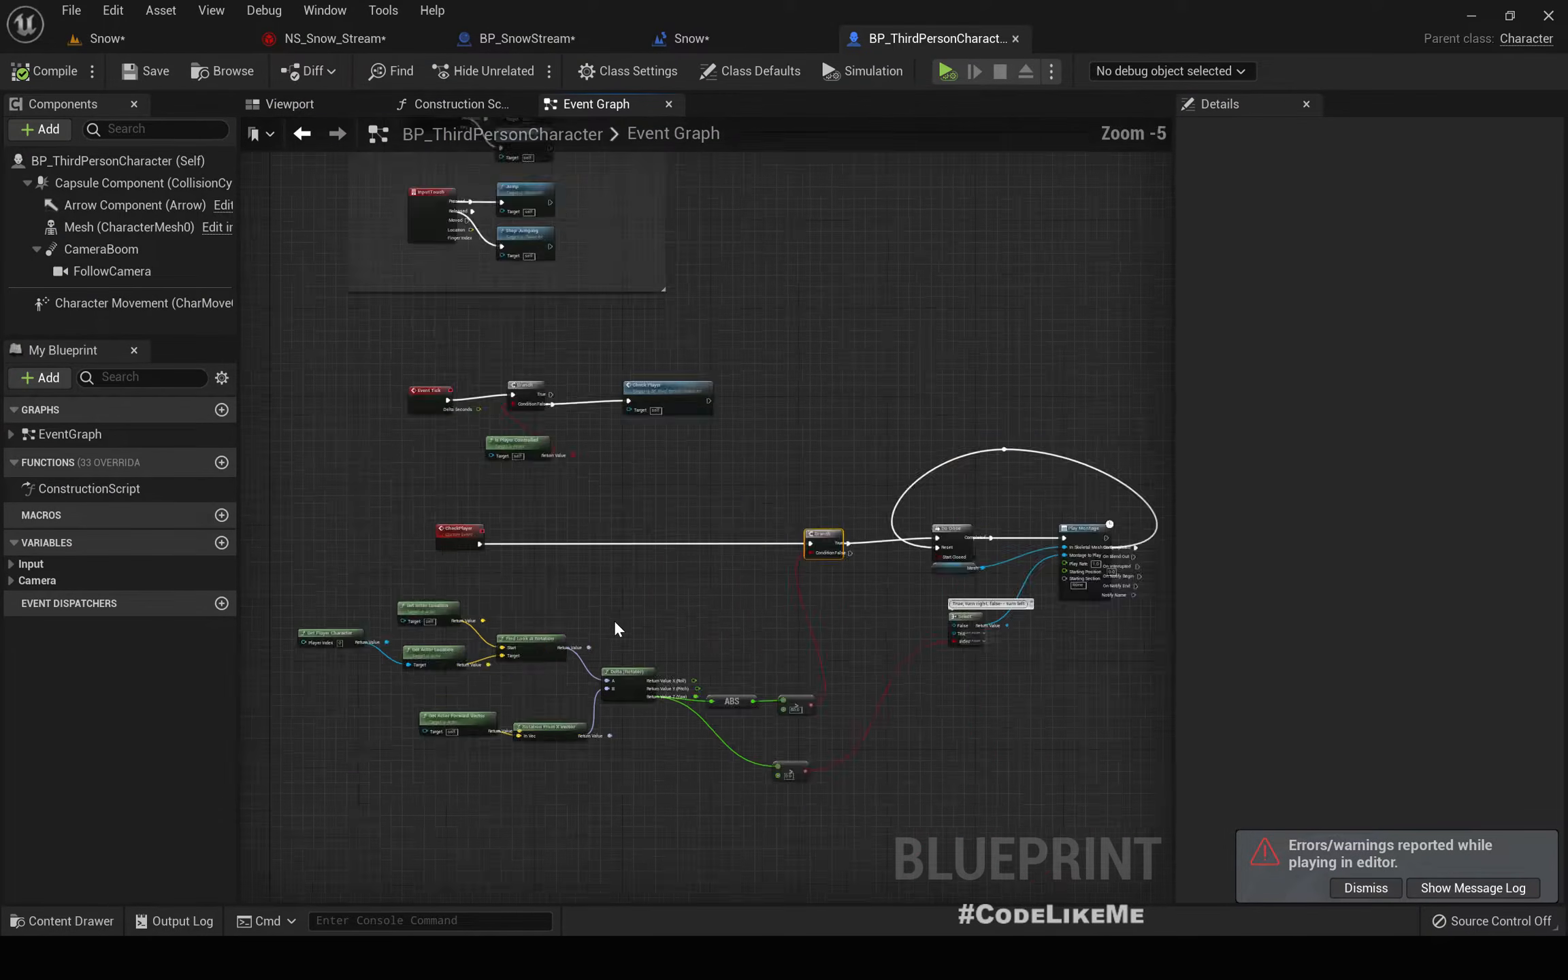
scroll(469, 552, up, 3)
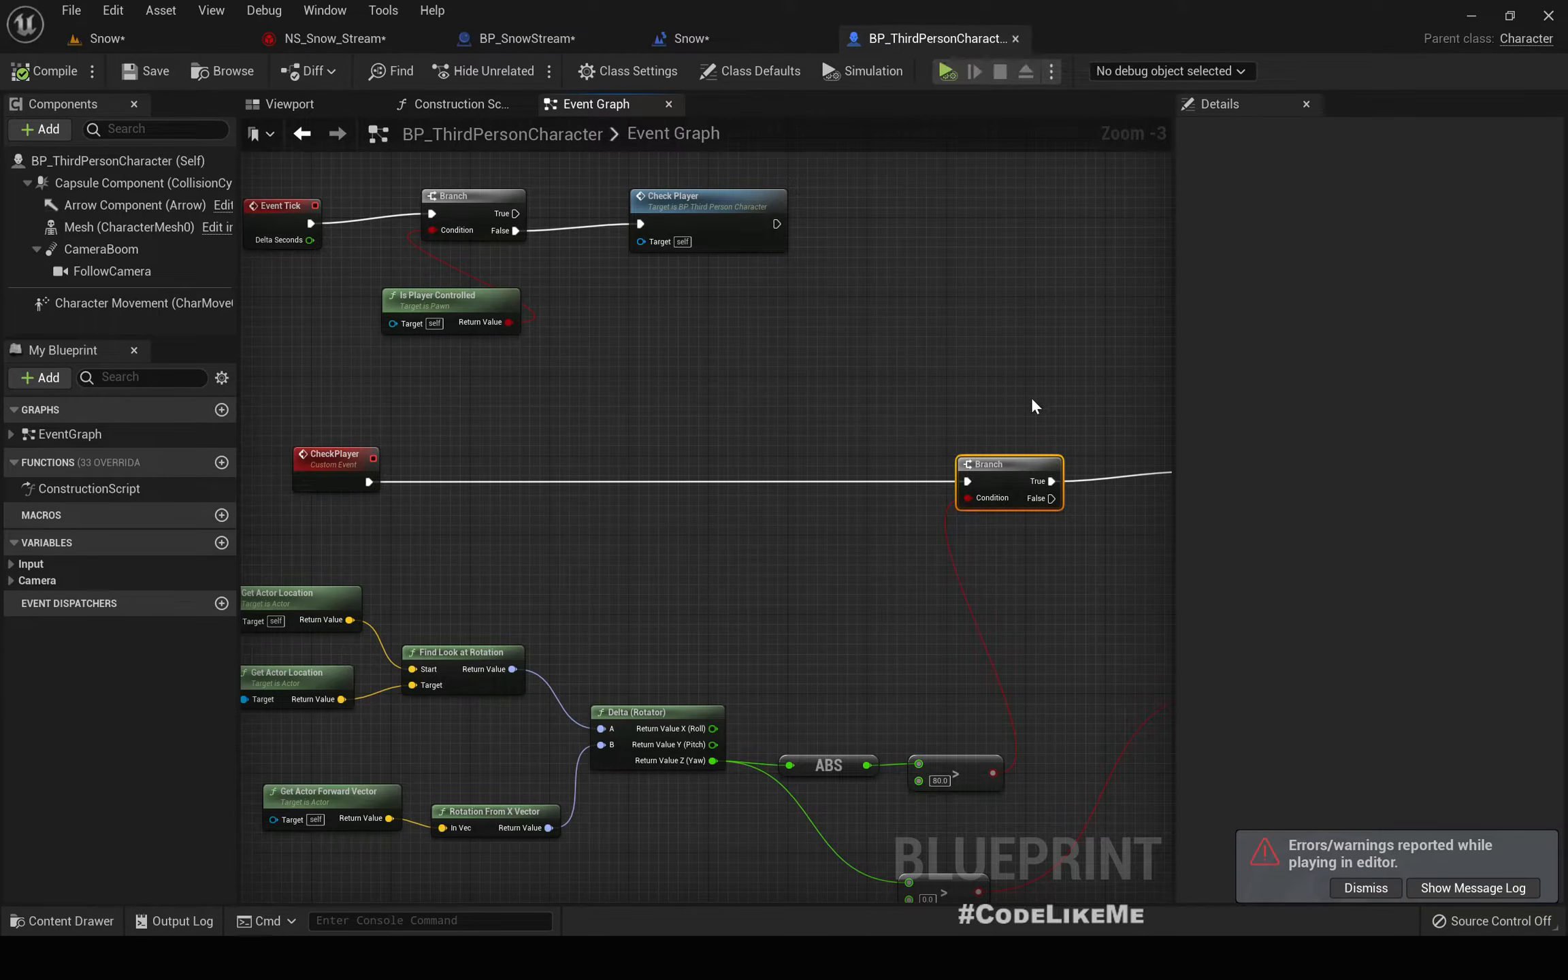
right_drag(1036, 397, 502, 386)
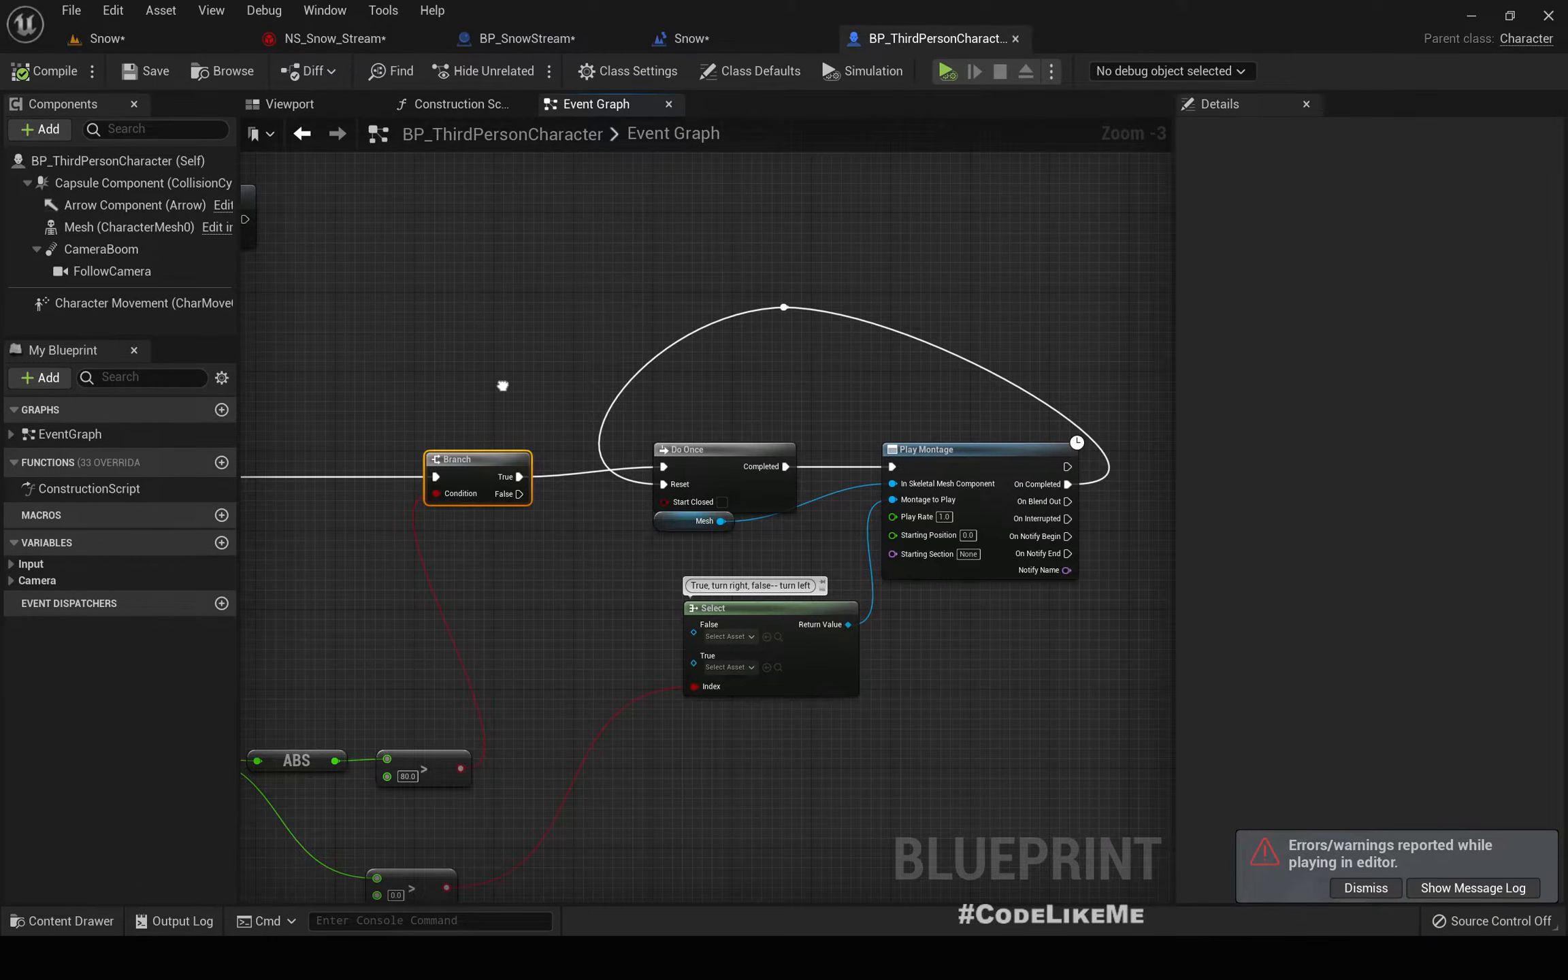
scroll(577, 359, down, 3)
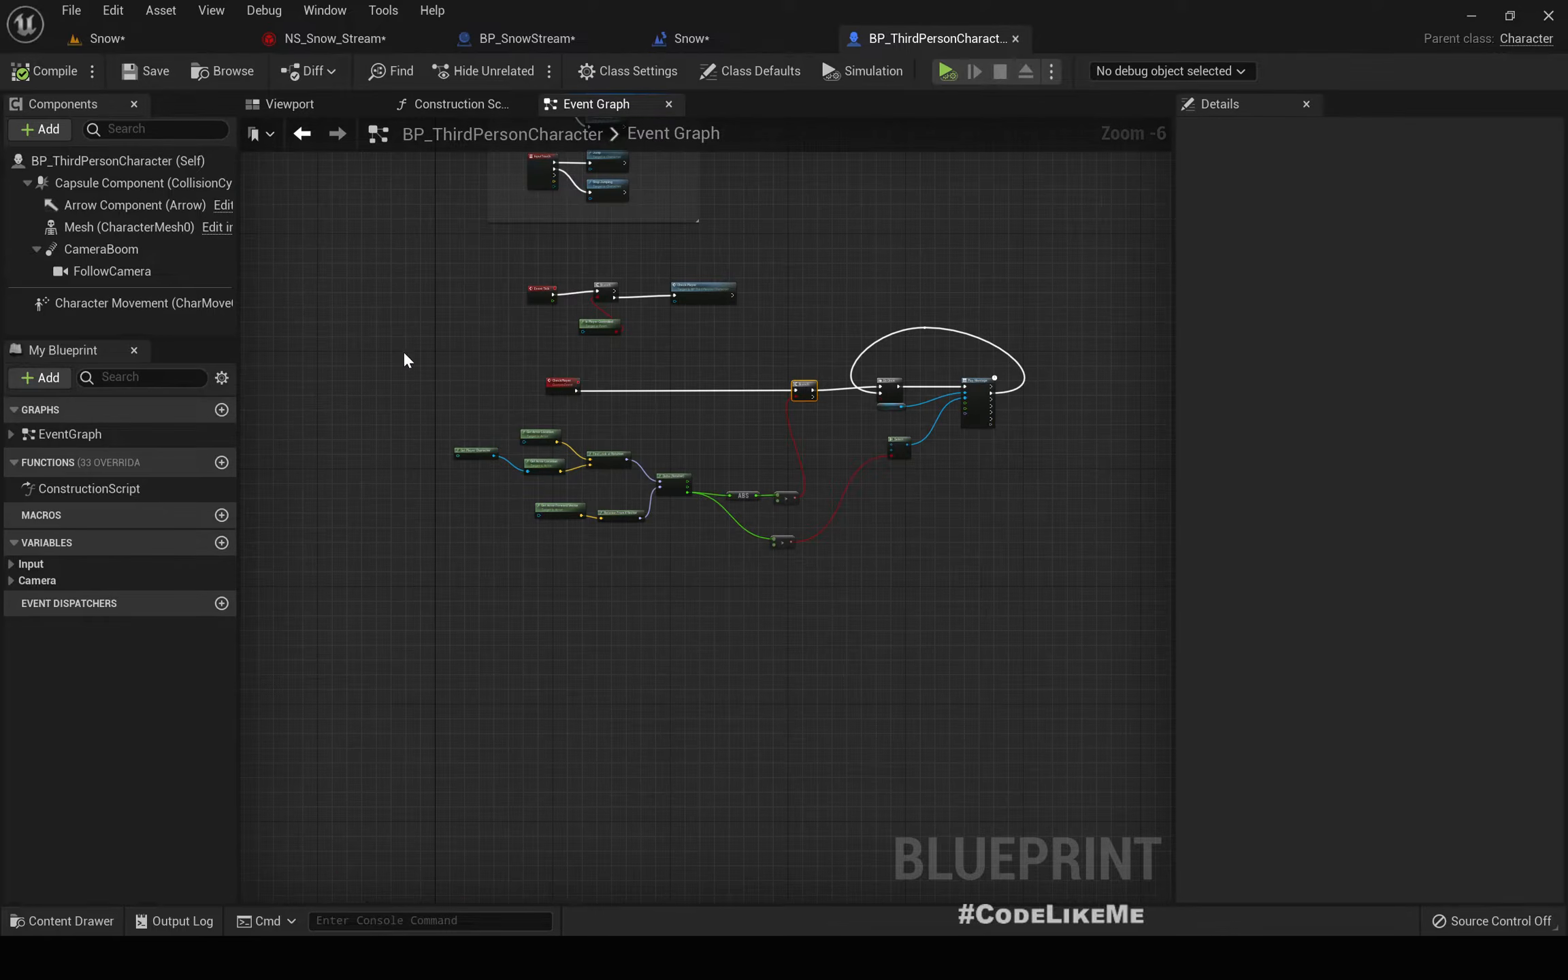
drag(1102, 605, 1112, 609)
scroll(589, 394, up, 4)
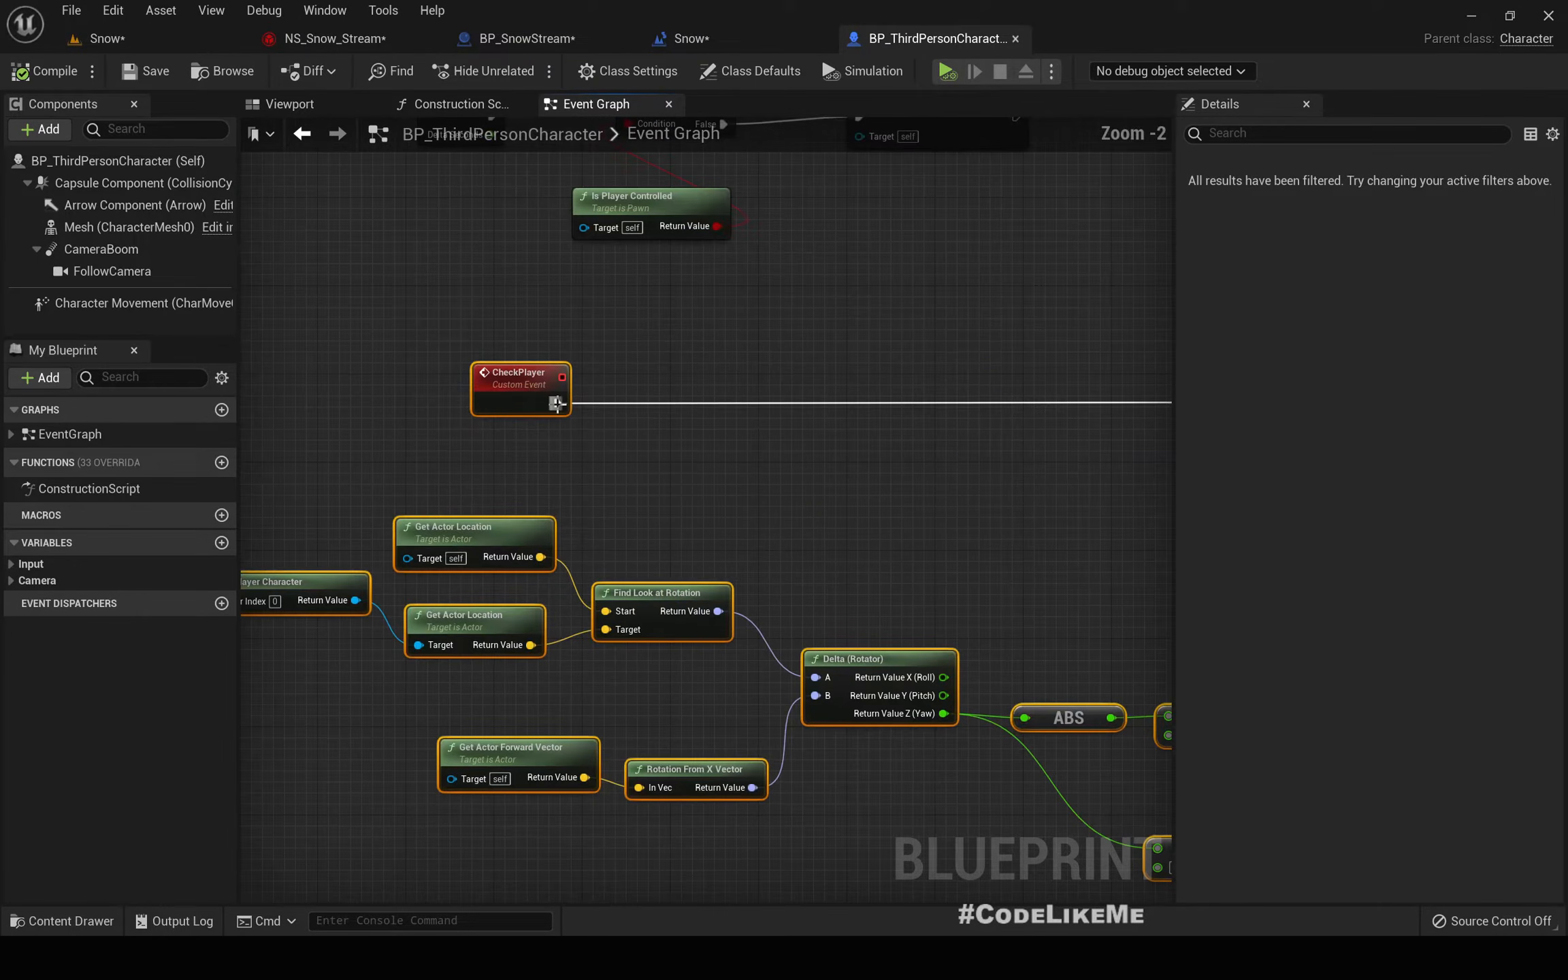
right_click(556, 403)
click(616, 455)
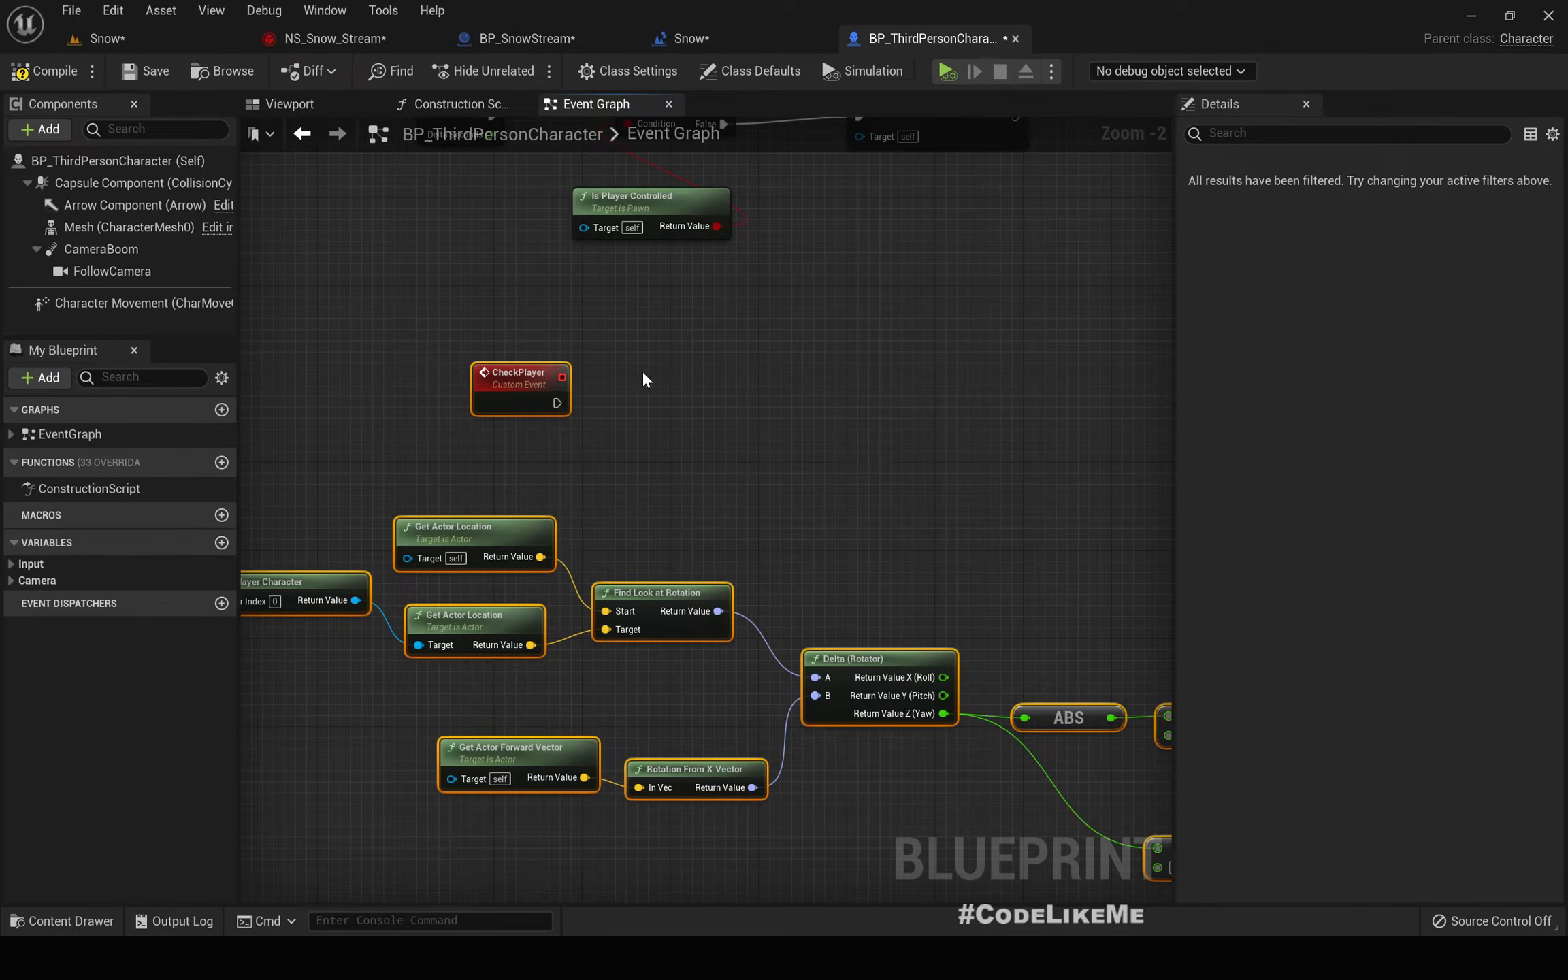
click(58, 71)
- Simulate the Snow level again, watch the snow effect at the end of the corridor and stop the simulation
click(106, 38)
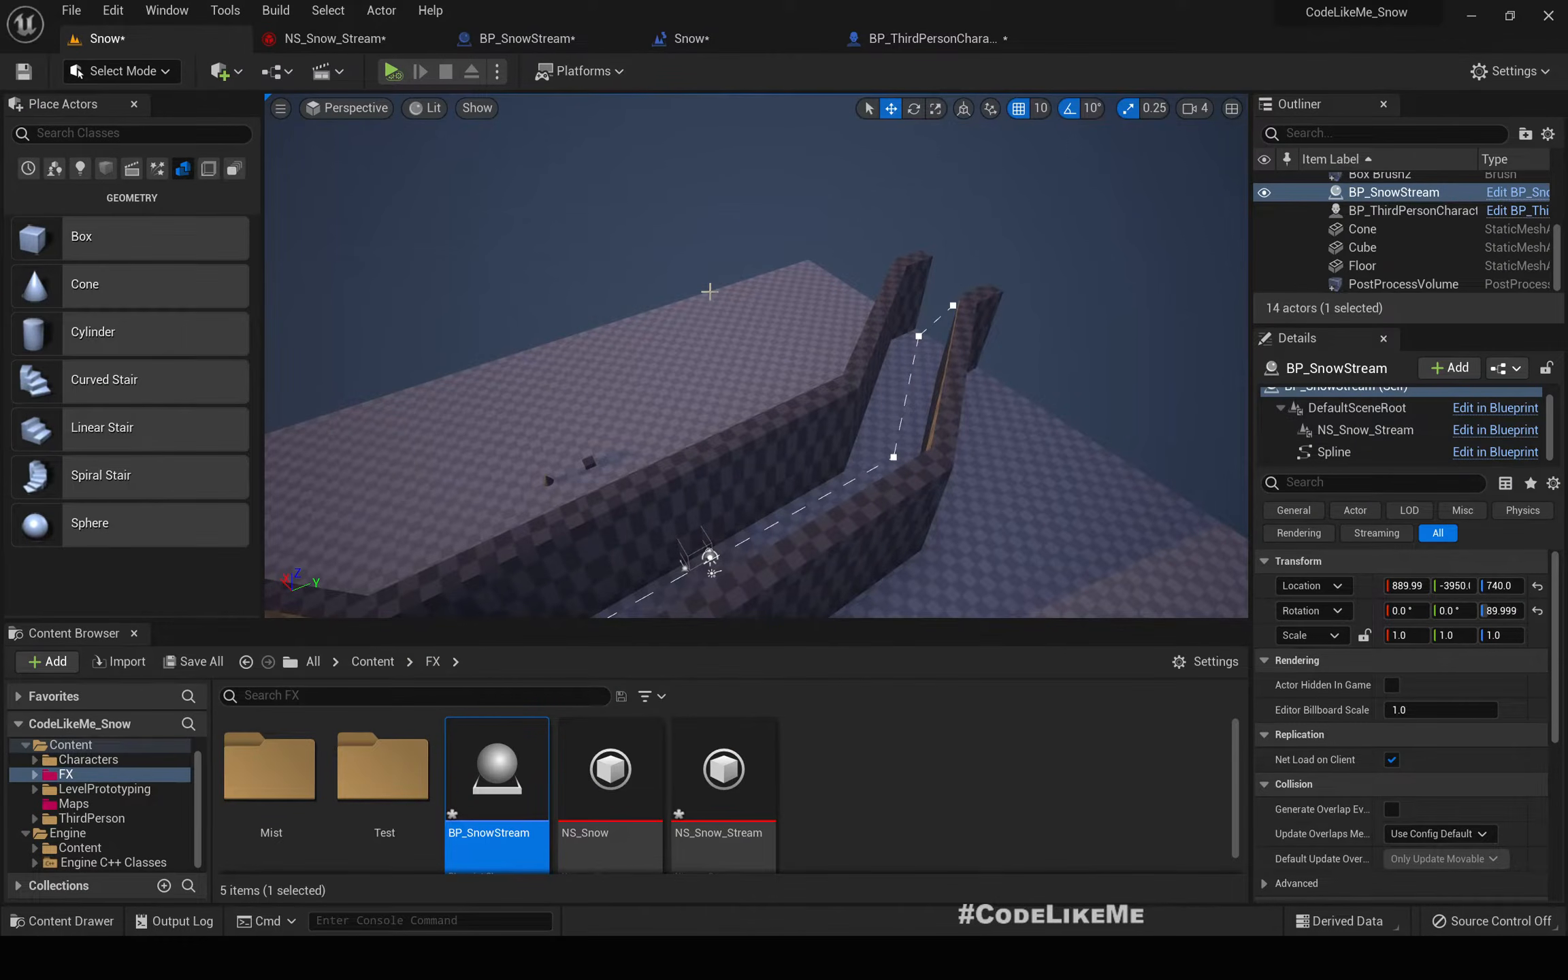
right_drag(710, 291, 565, 191)
click(393, 71)
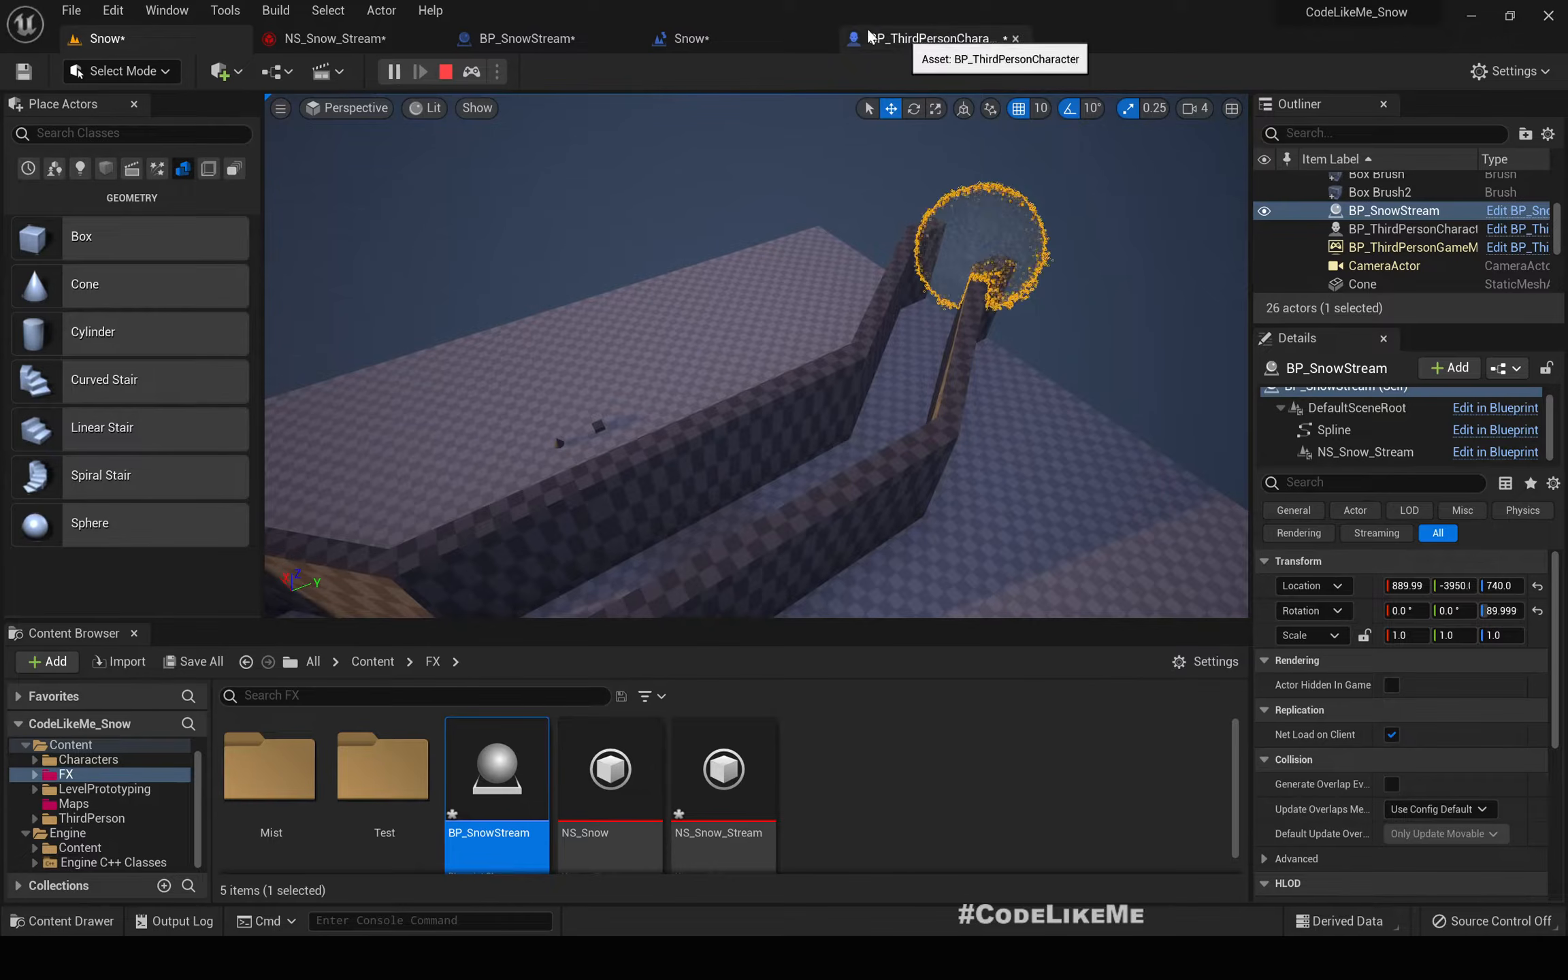
key(Escape)
- In BP_SnowStream, move the SET Spline Distance node above the wires and connect Branch True to it and False to Set World Location
click(527, 38)
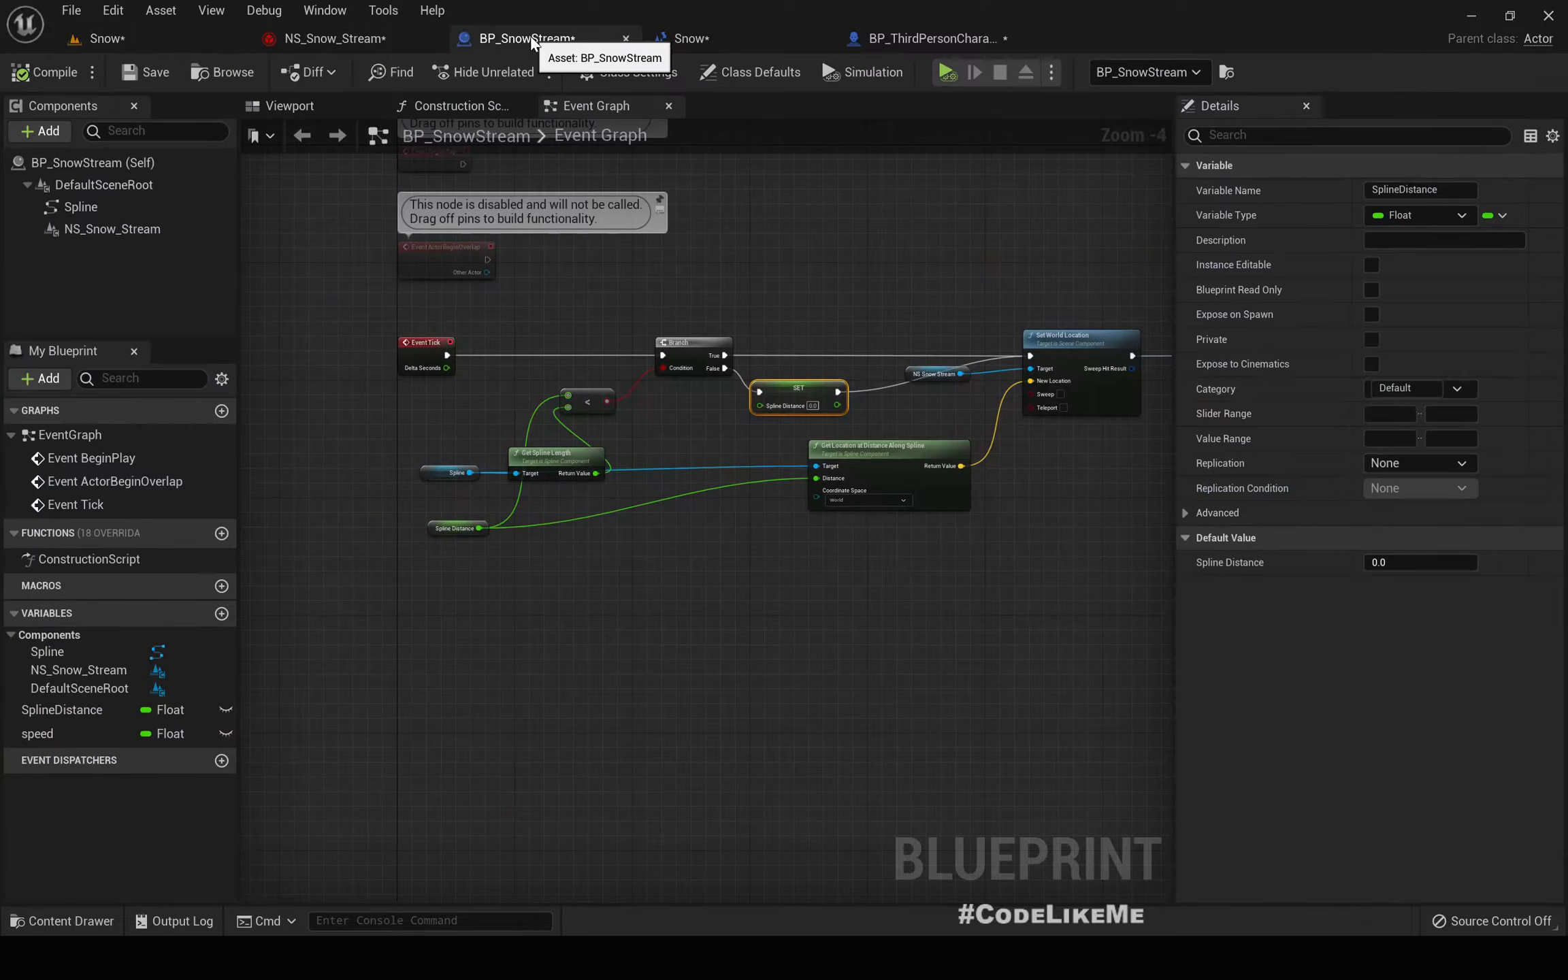
scroll(748, 336, up, 2)
scroll(775, 417, up, 1)
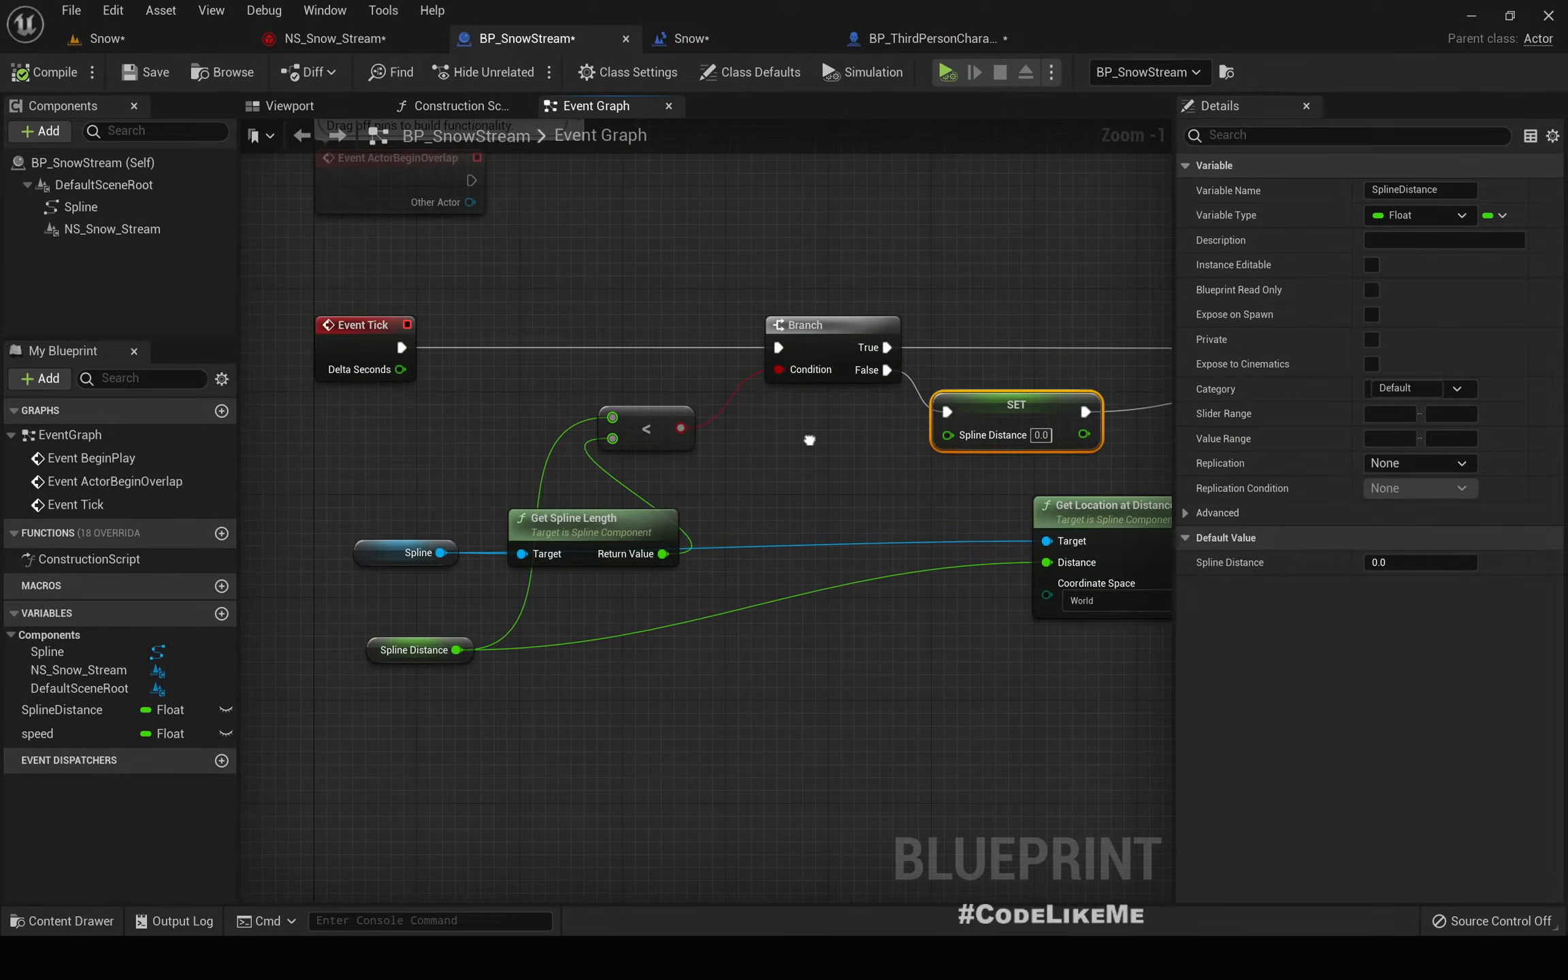
key(F9)
right_drag(941, 399, 644, 436)
drag(644, 436, 812, 279)
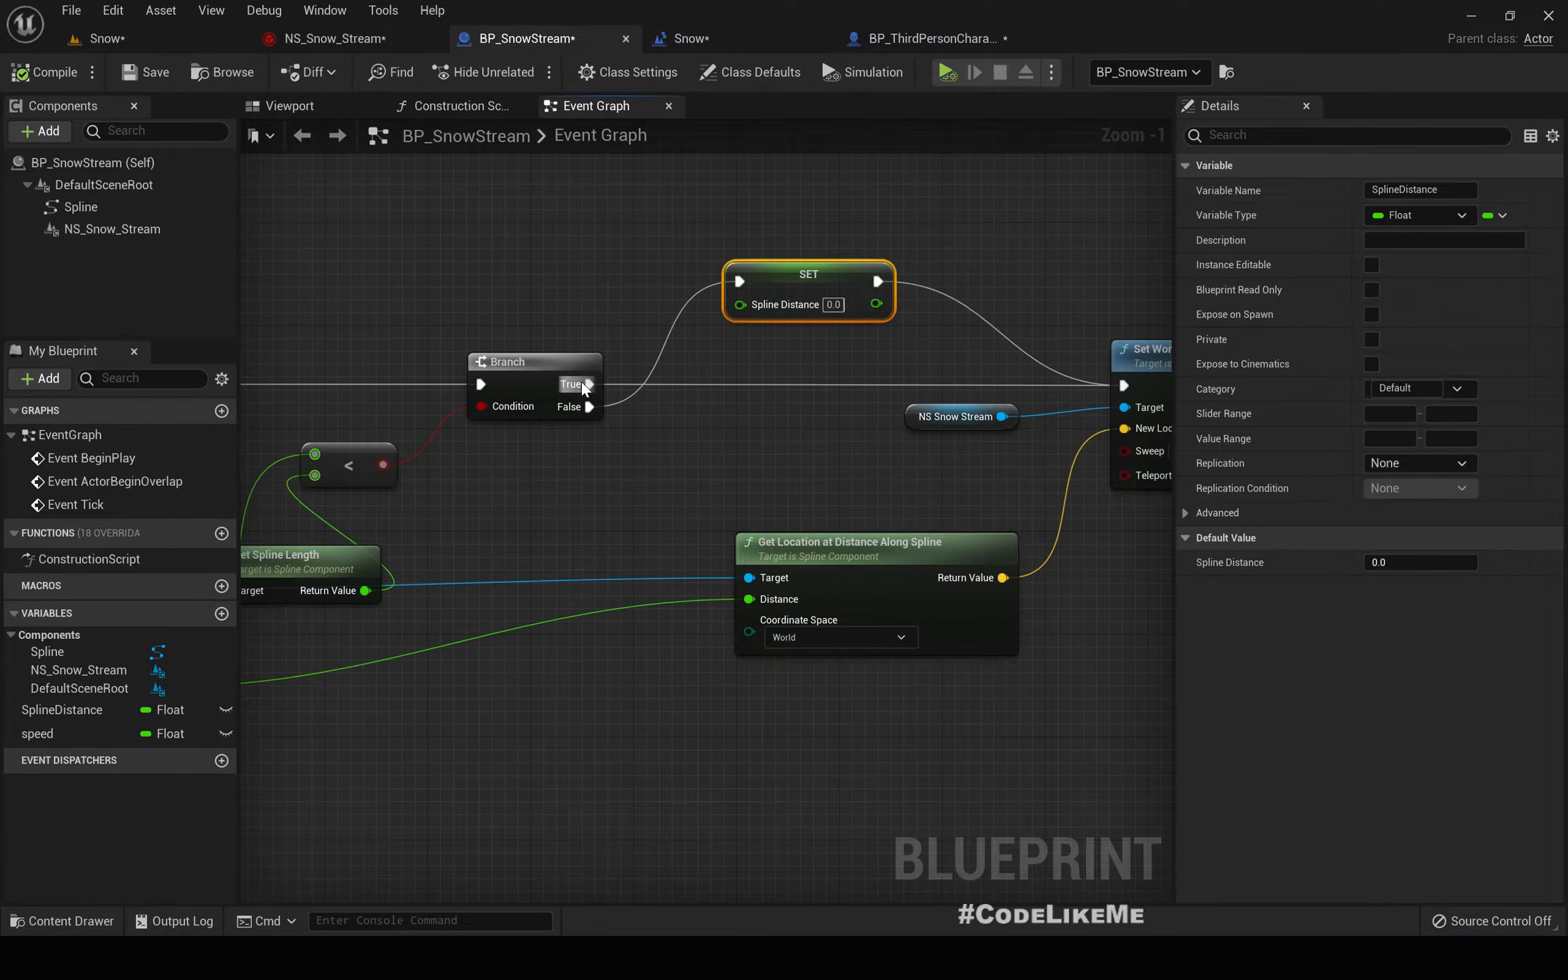
drag(589, 383, 1124, 385)
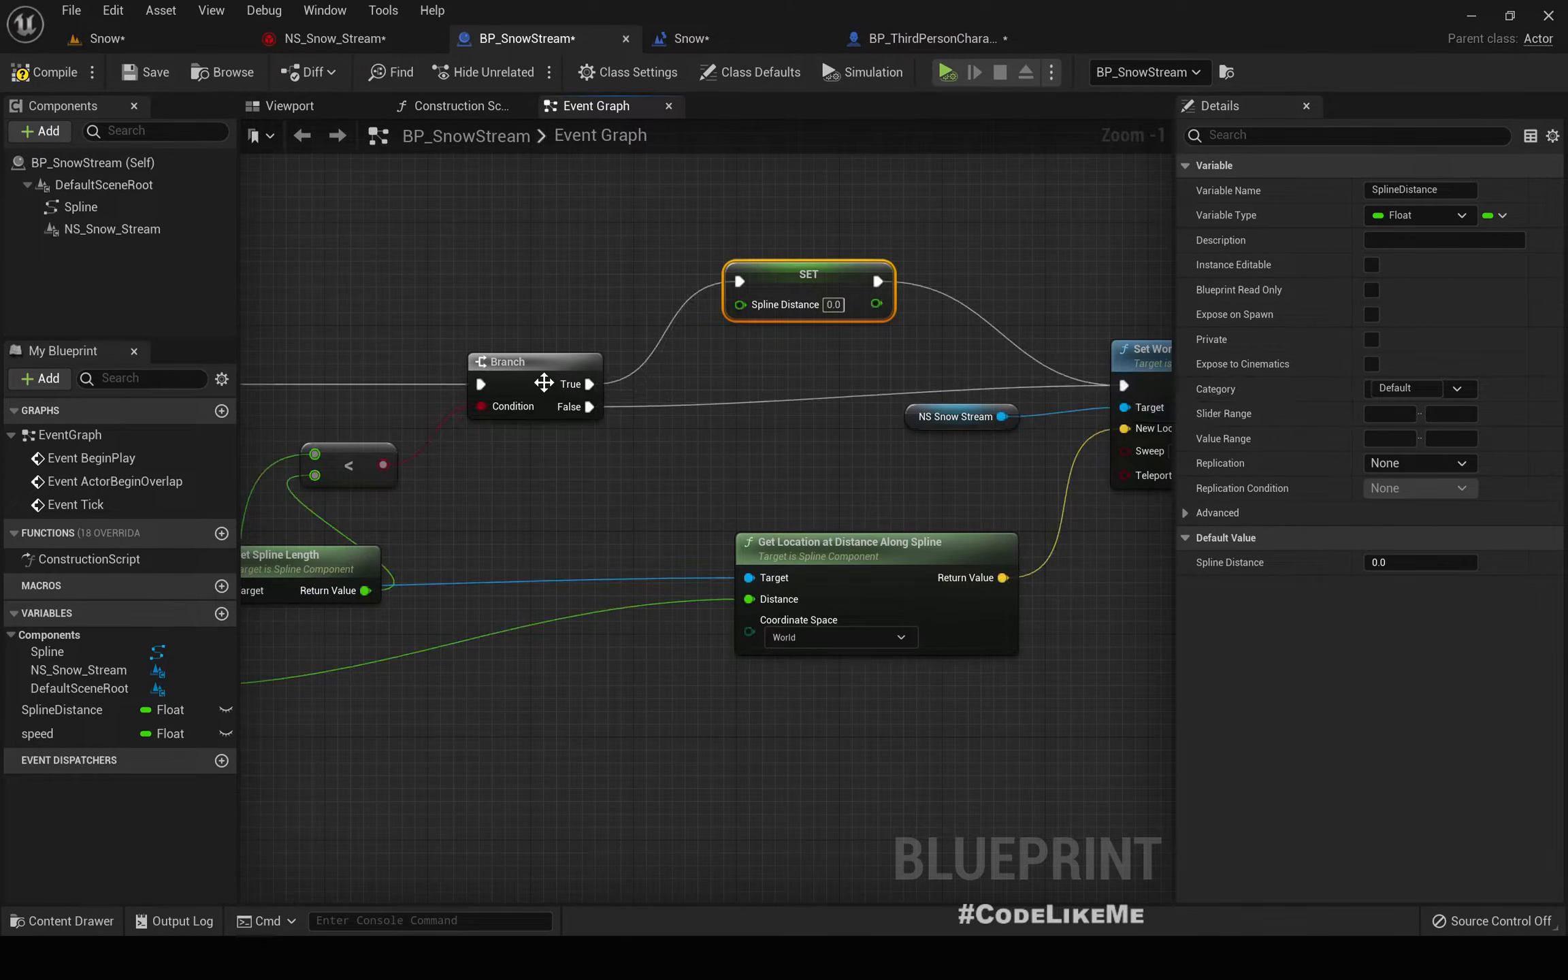
scroll(660, 415, down, 2)
right_drag(892, 437, 1047, 389)
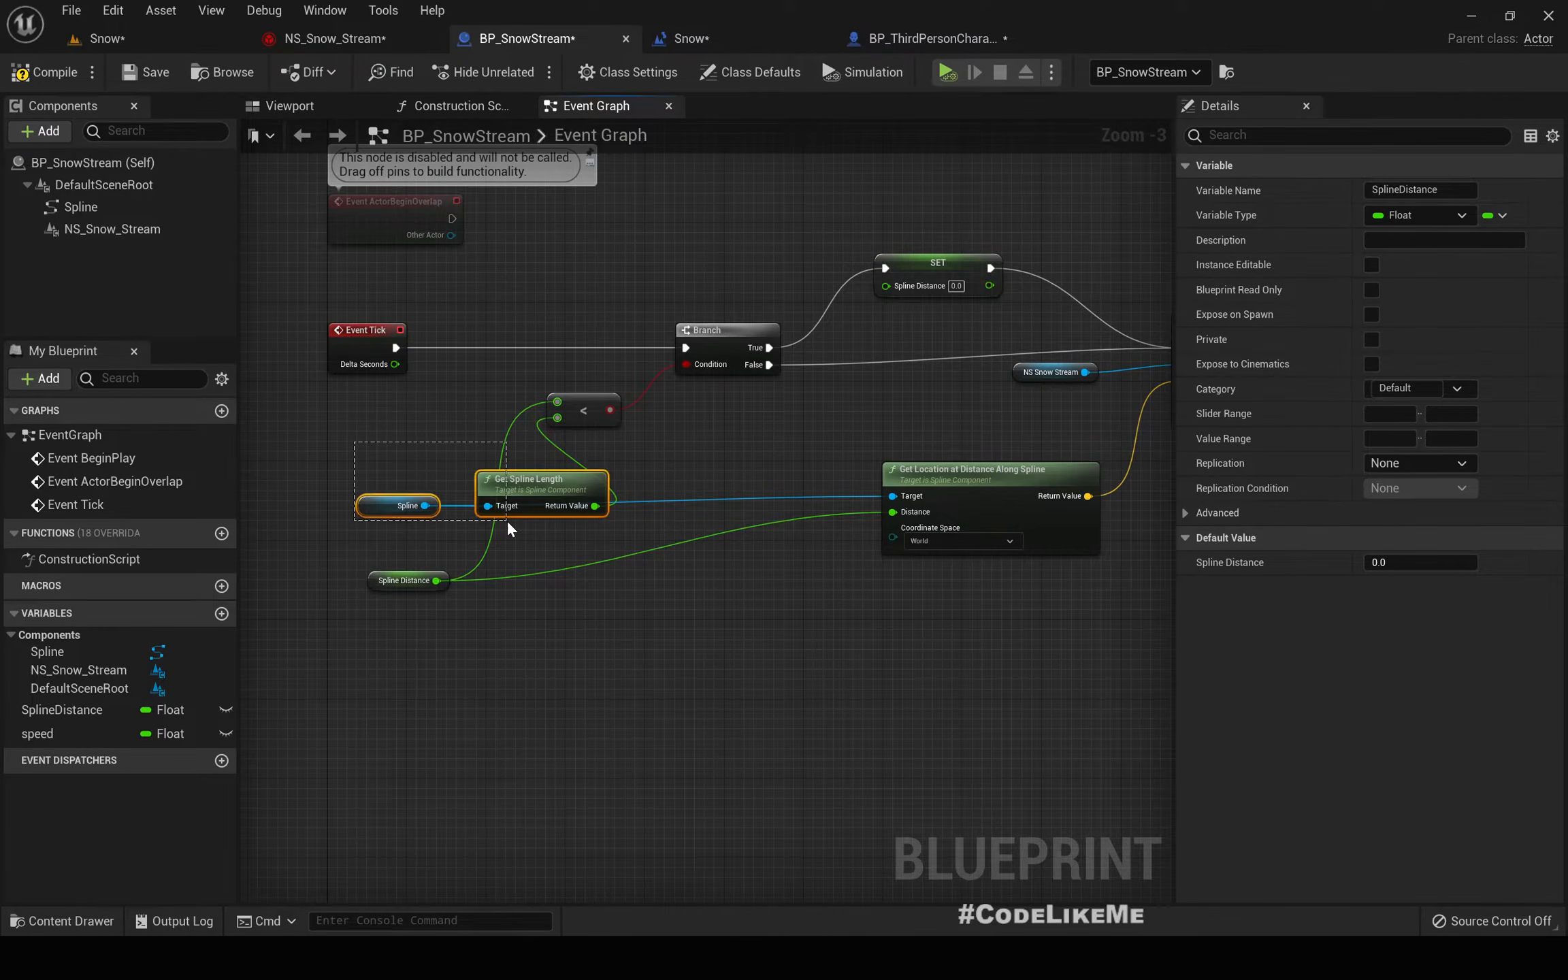
drag(506, 519, 505, 519)
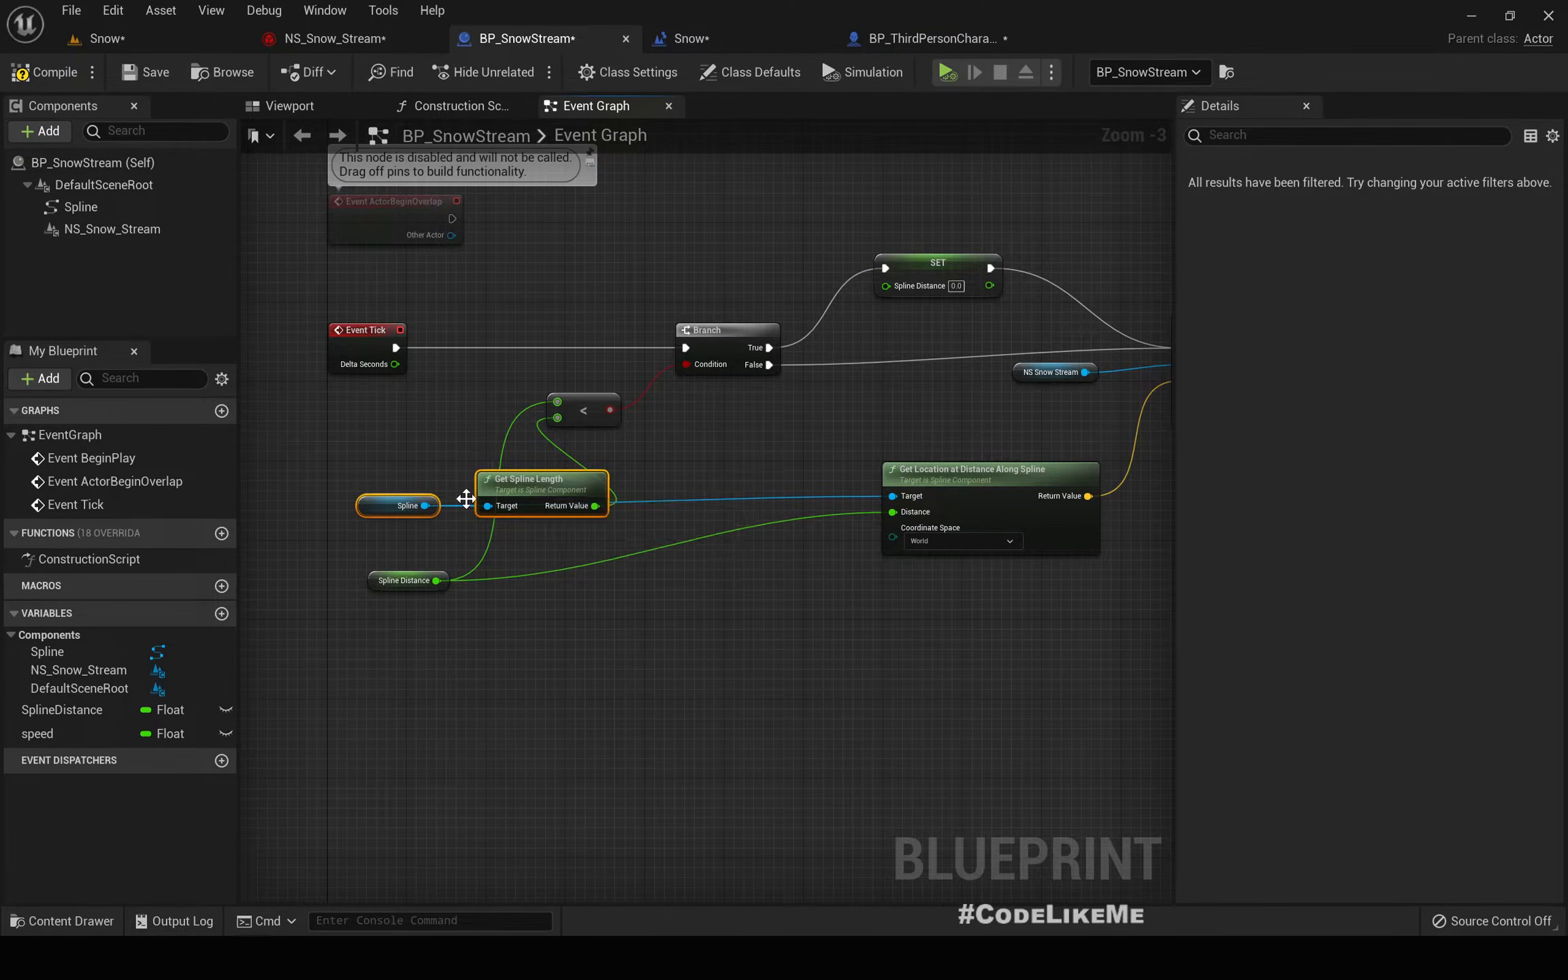
right_drag(895, 319, 796, 334)
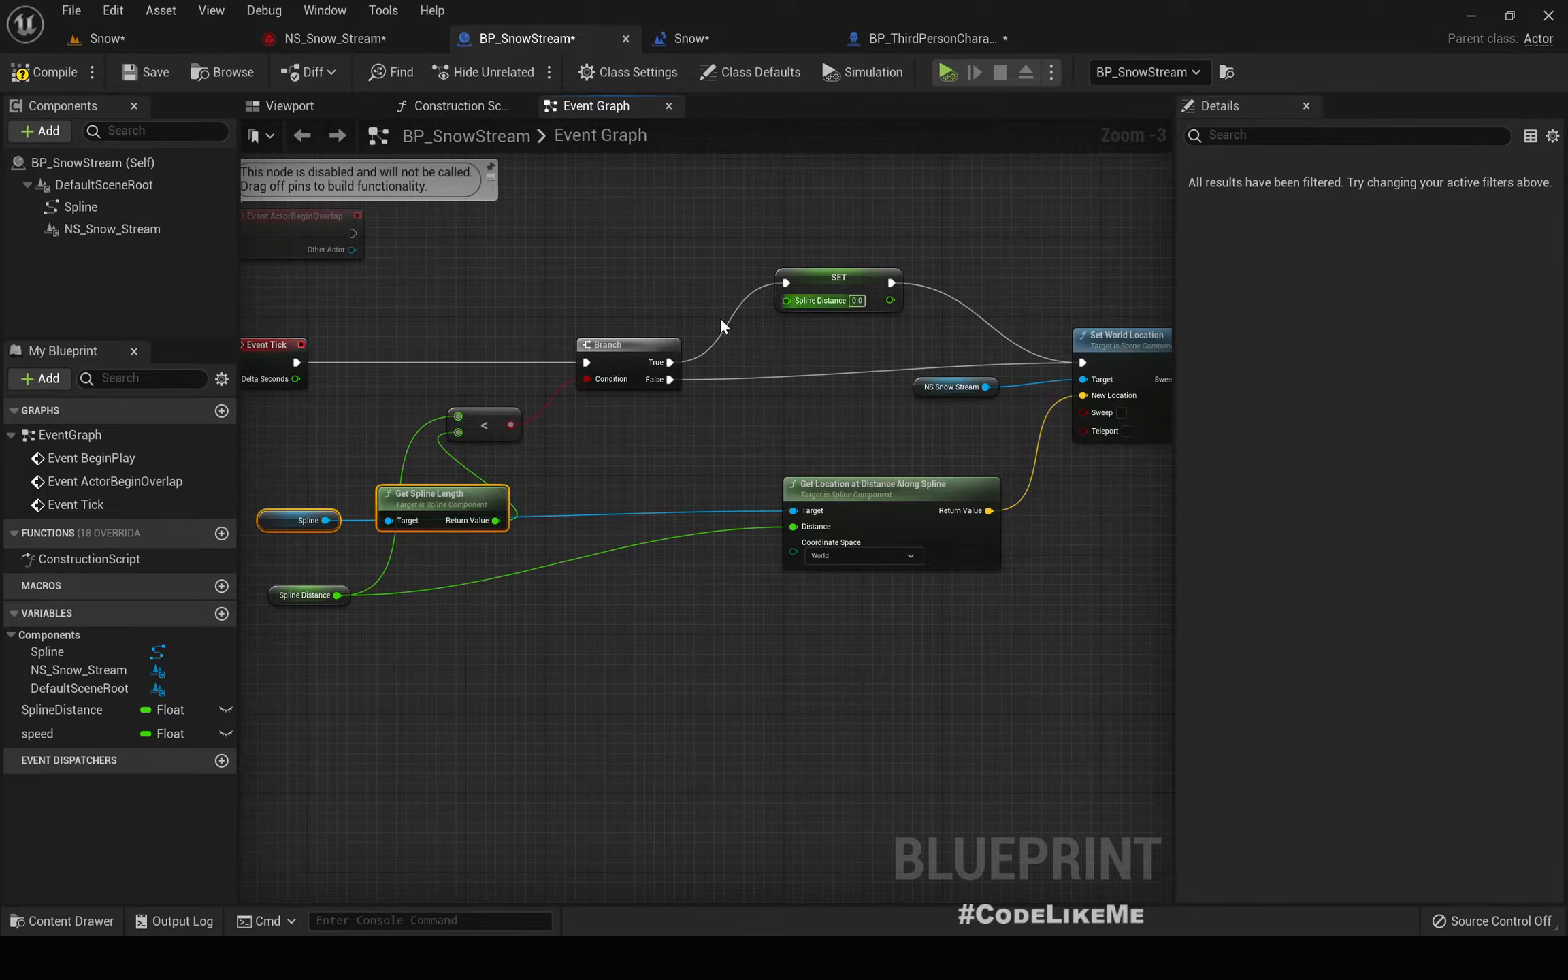
- Simulate the level, examine BP_SnowStream's execution flow past the Branch and select its NS_Snow_Stream component
click(136, 39)
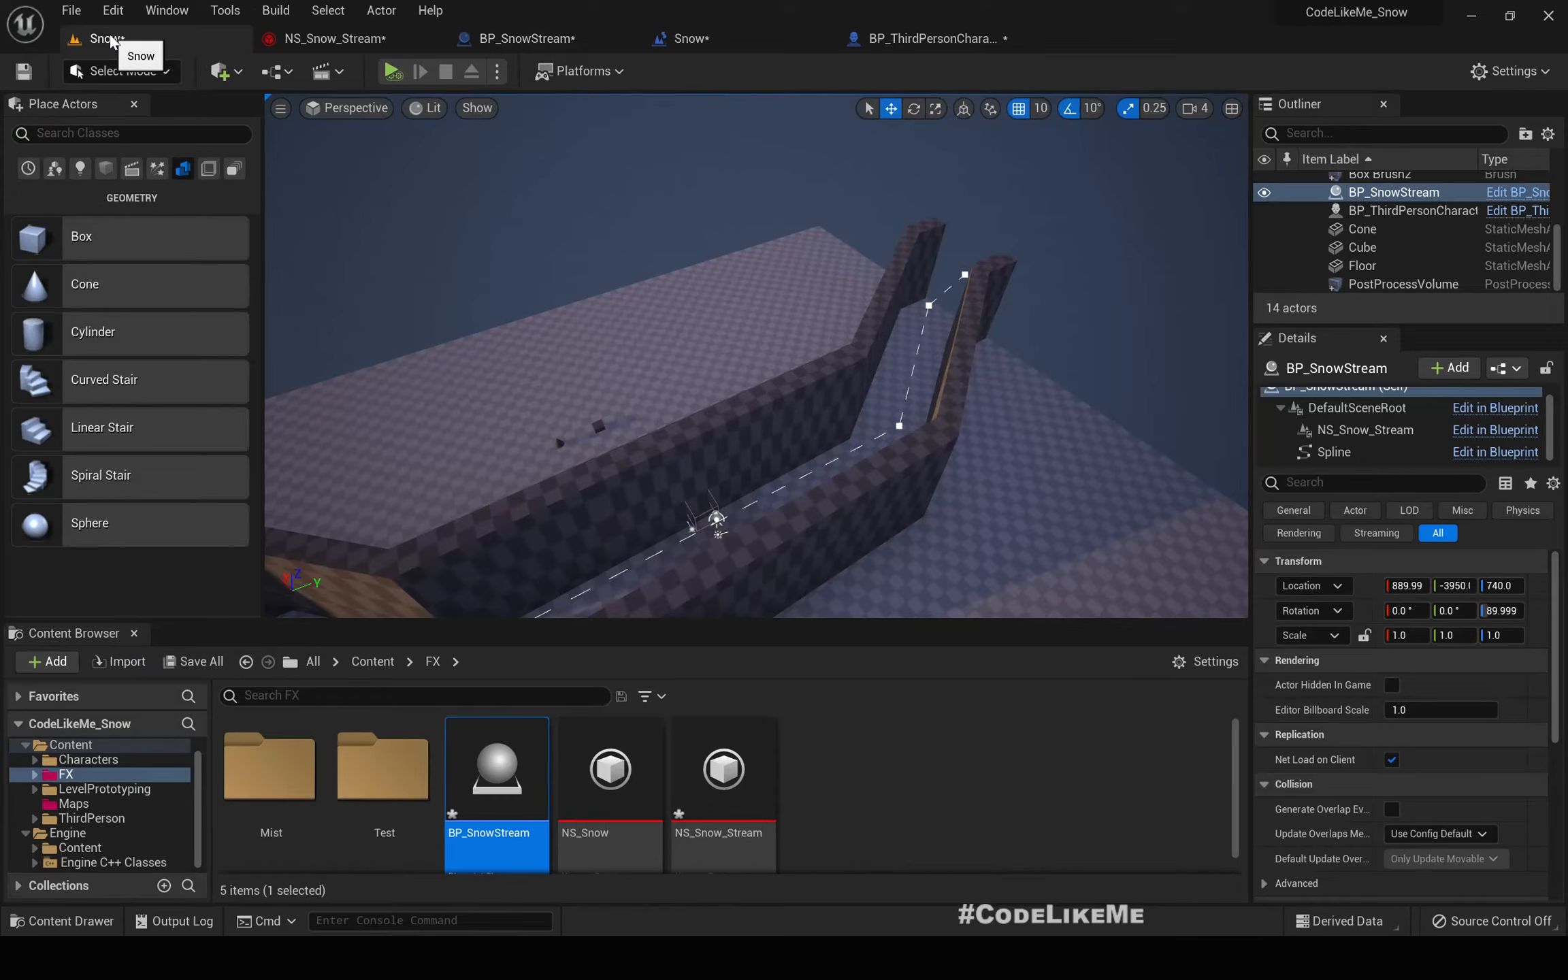
click(393, 71)
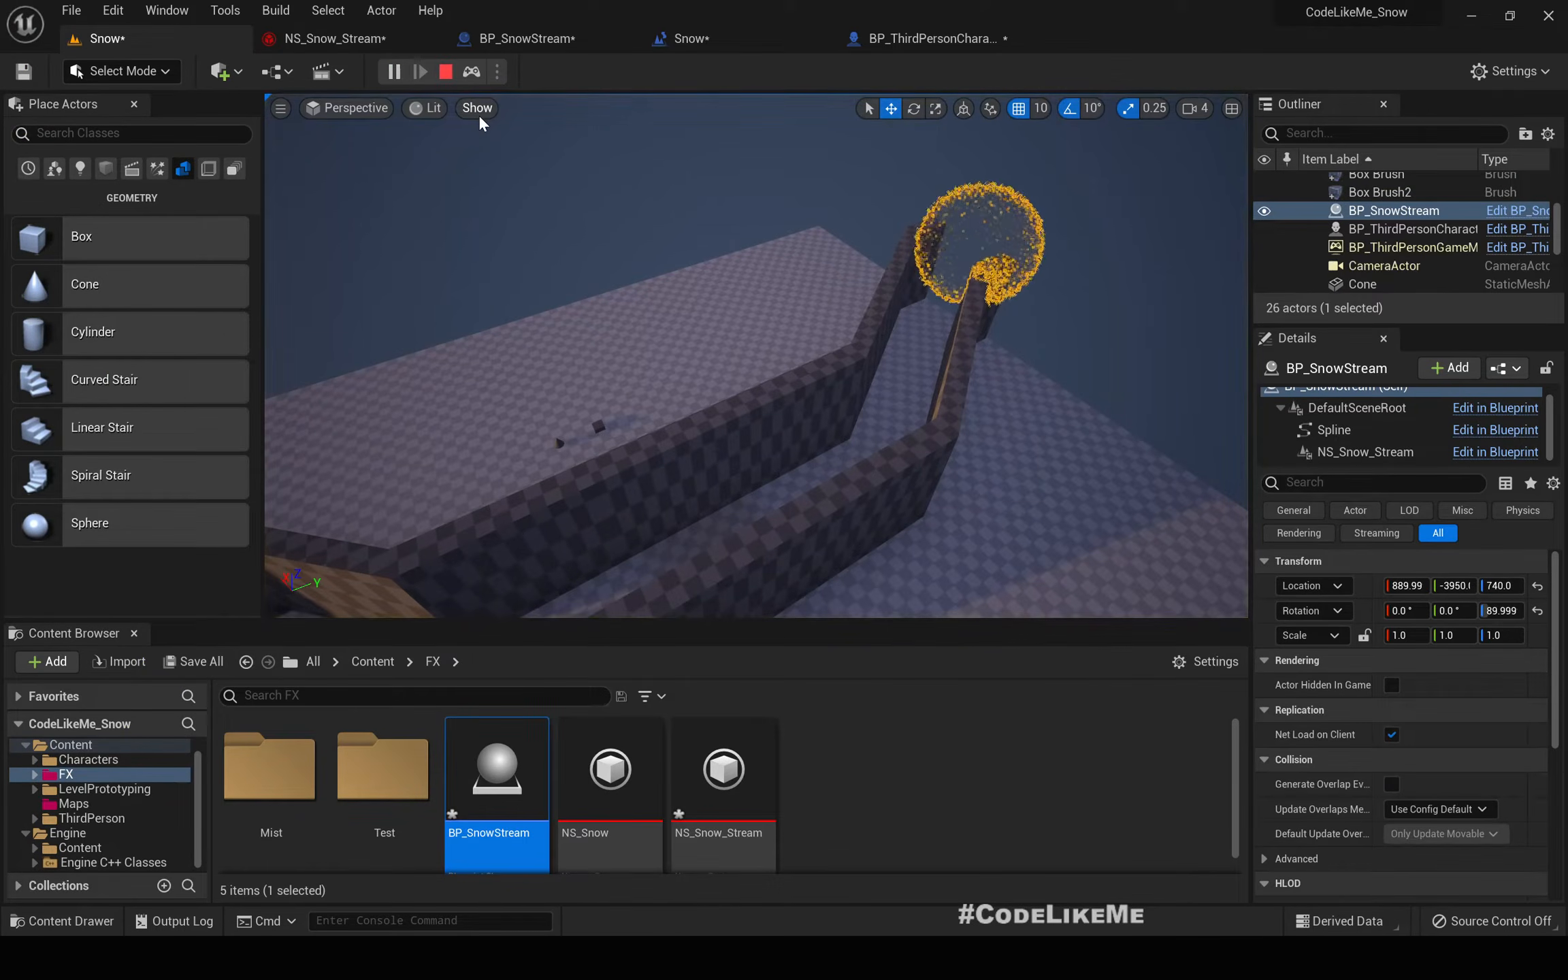
mouse_move(1214, 382)
right_down()
mouse_move(1153, 462)
mouse_move(951, 532)
mouse_move(1196, 369)
mouse_move(1214, 382)
right_up()
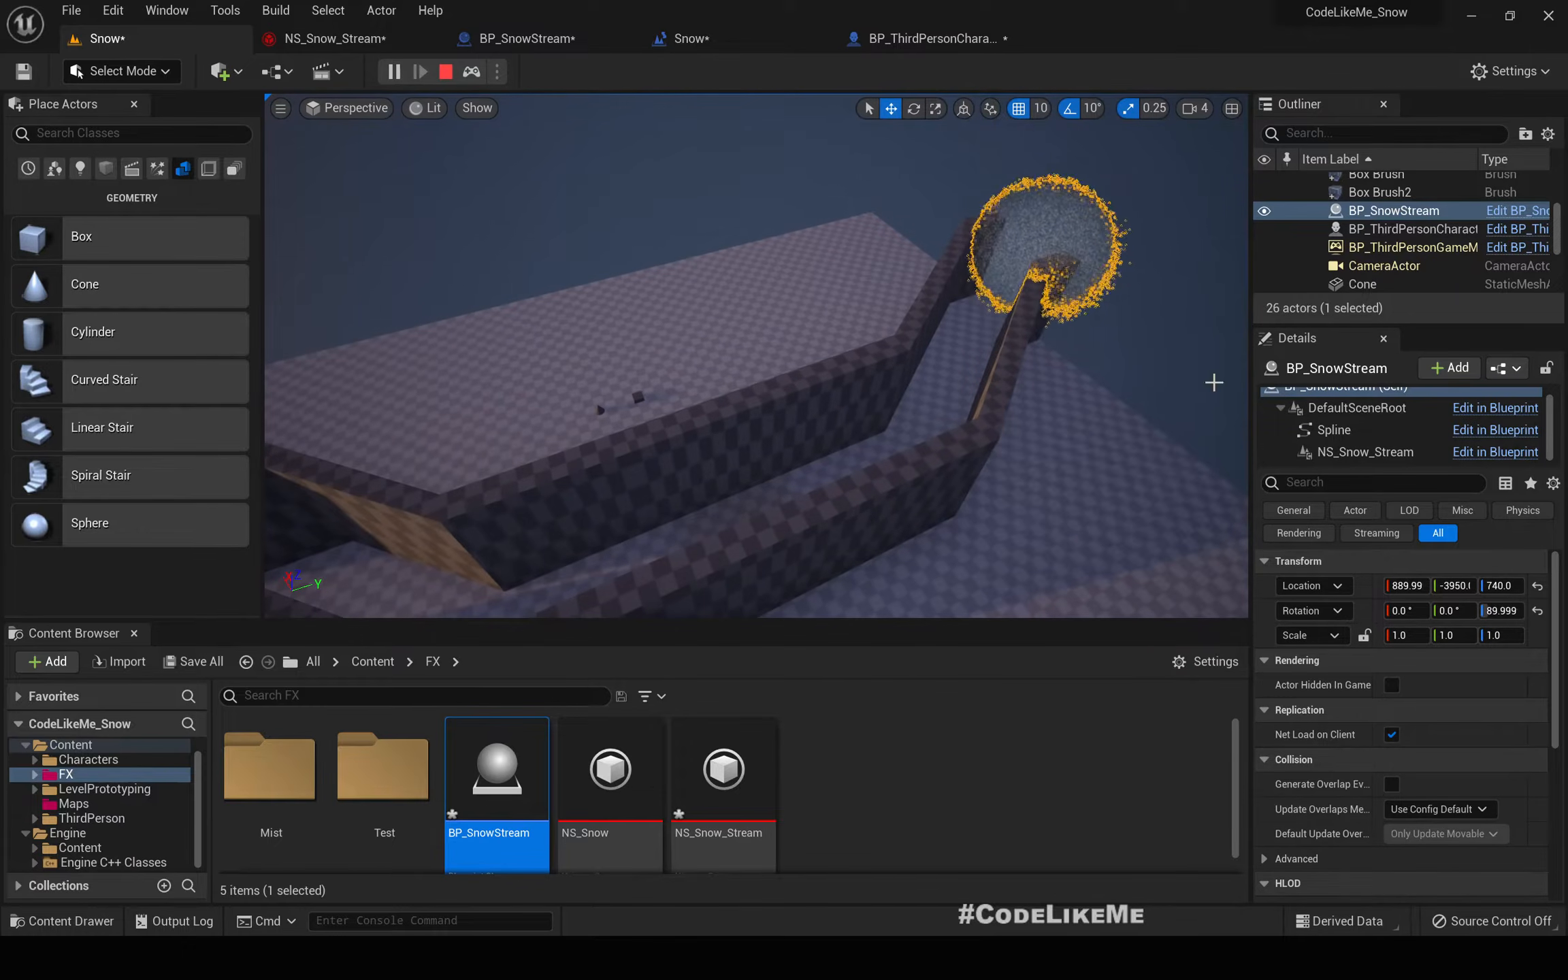
click(538, 40)
mouse_move(822, 416)
right_down()
mouse_move(340, 384)
mouse_move(812, 385)
right_up()
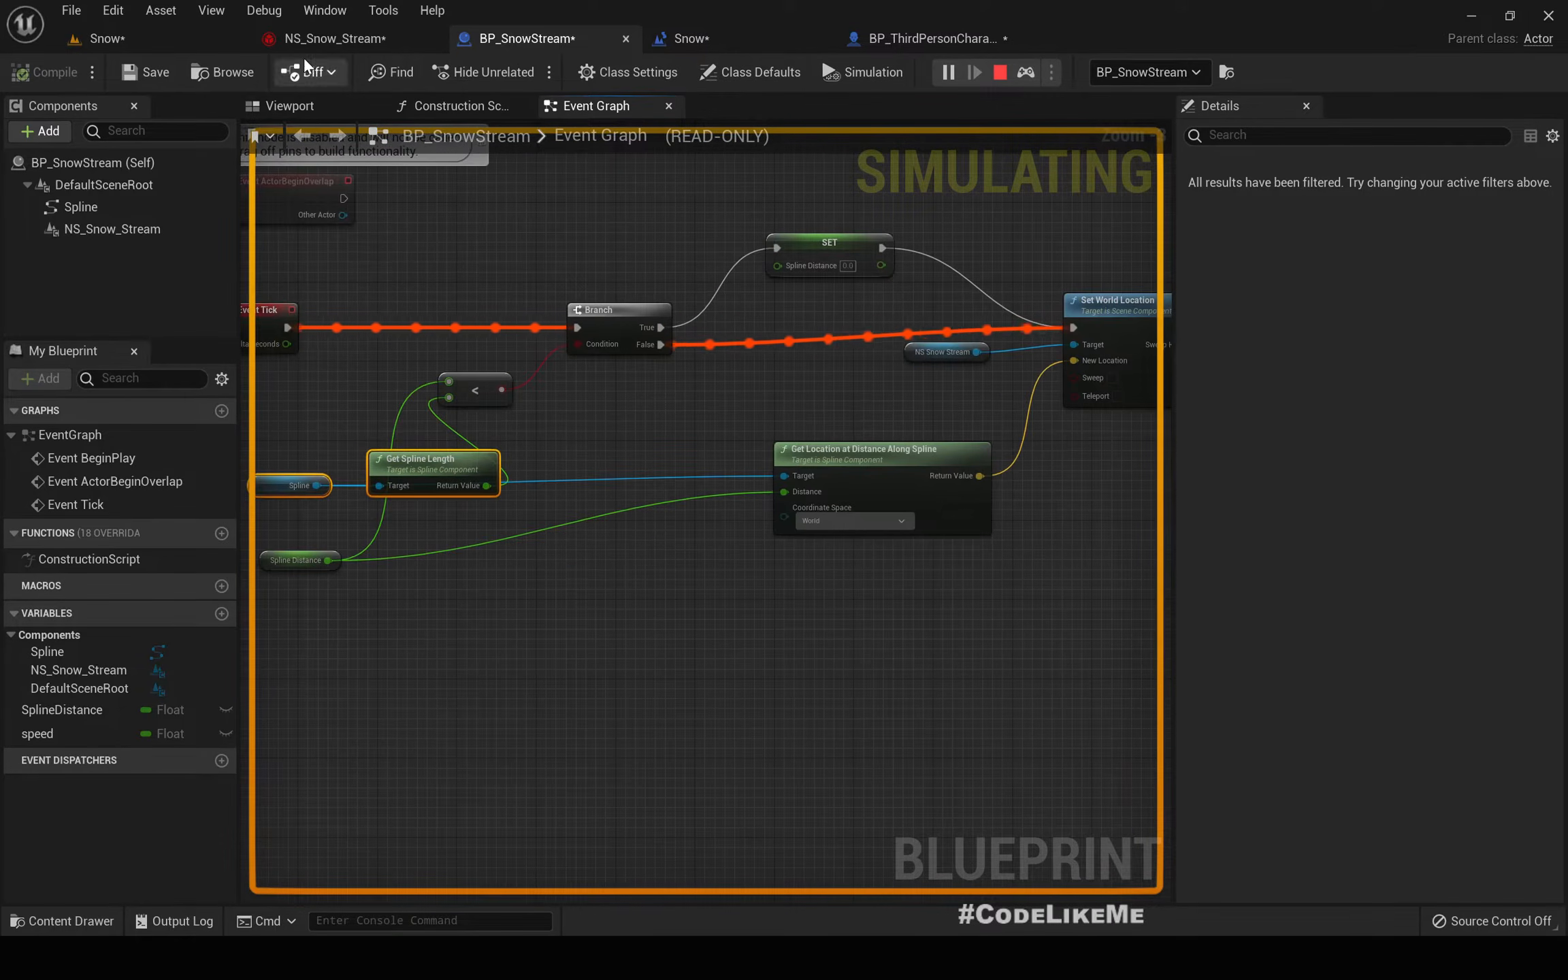
click(164, 37)
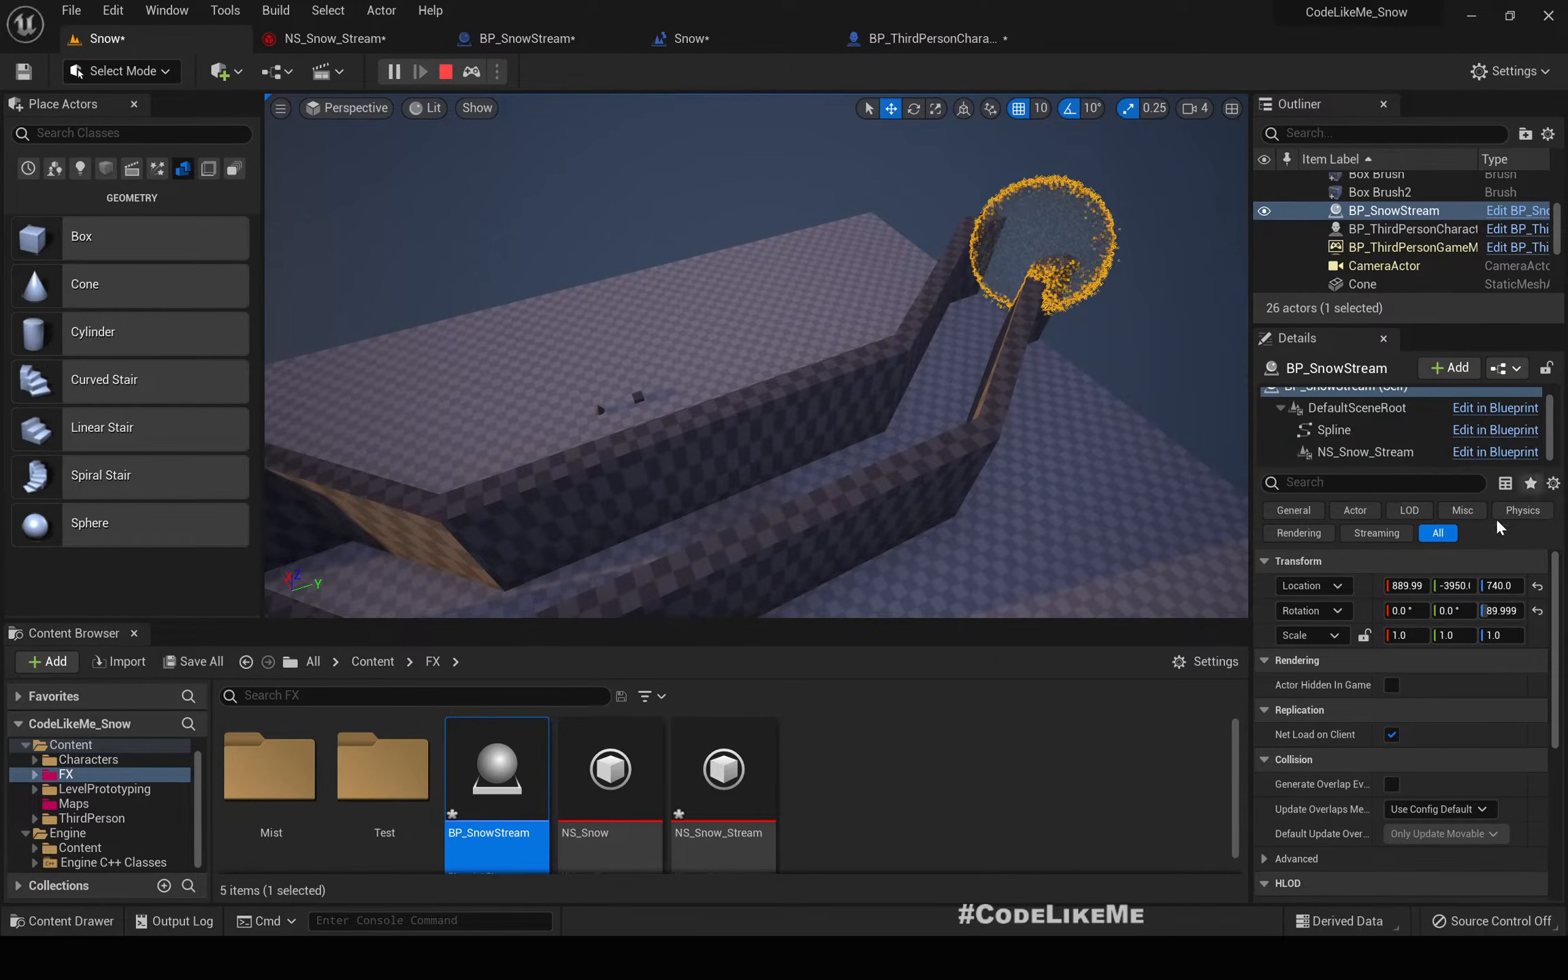
click(1354, 452)
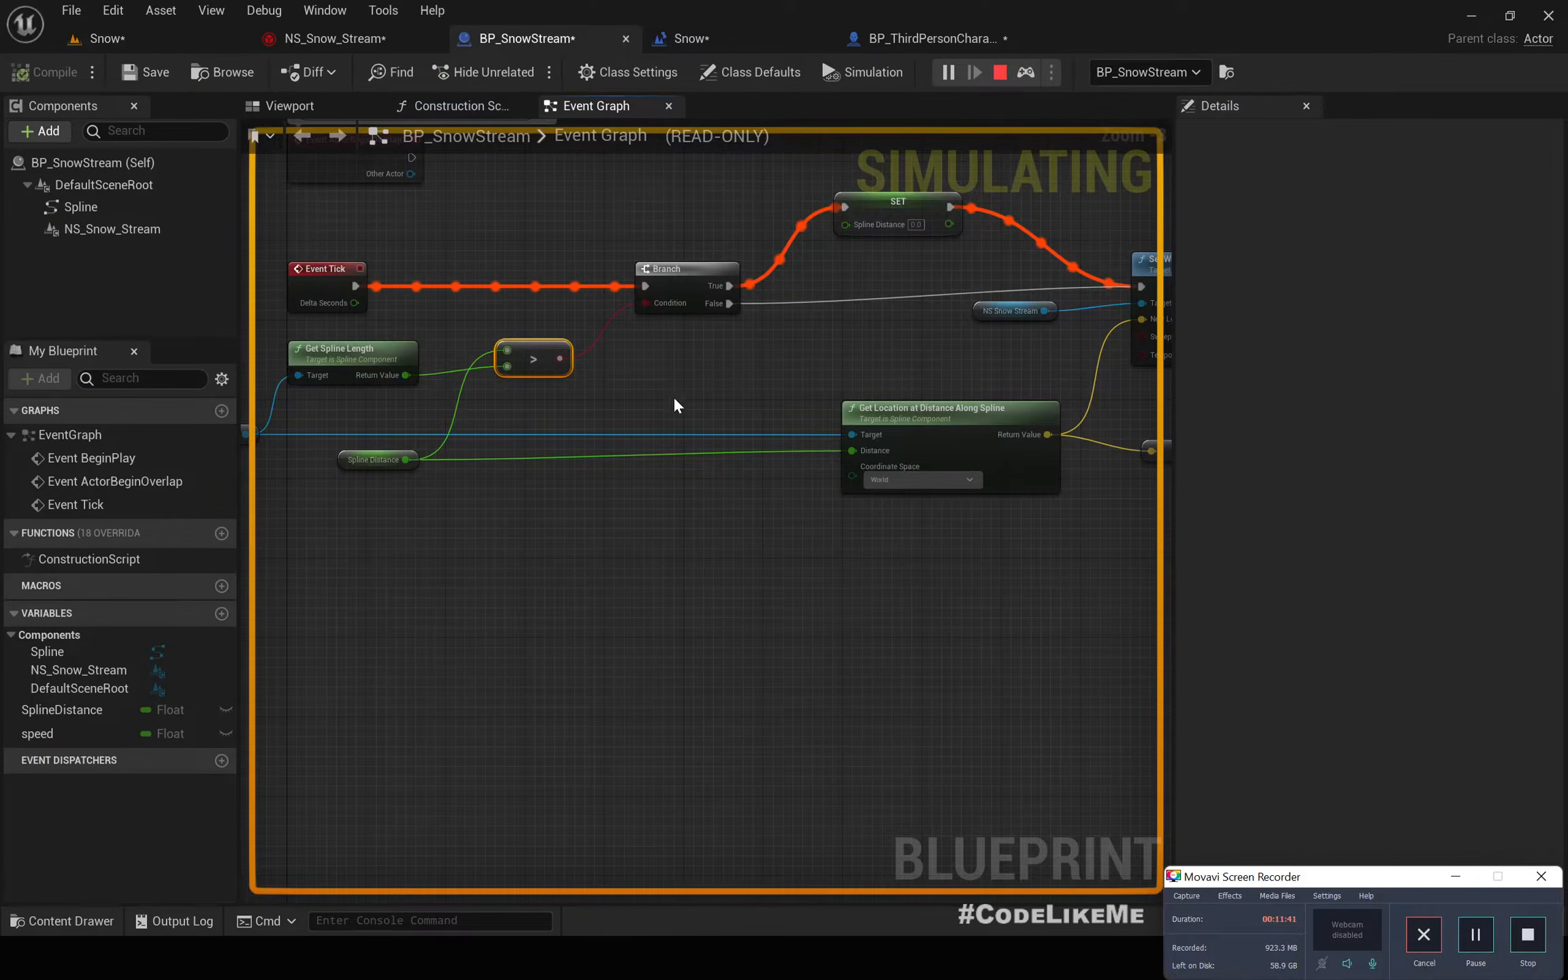
- Inspect the Get Spline Length return value feeding the greater-than comparison in the simulating BP_SnowStream graph
right_drag(713, 377, 732, 426)
scroll(633, 427, up, 4)
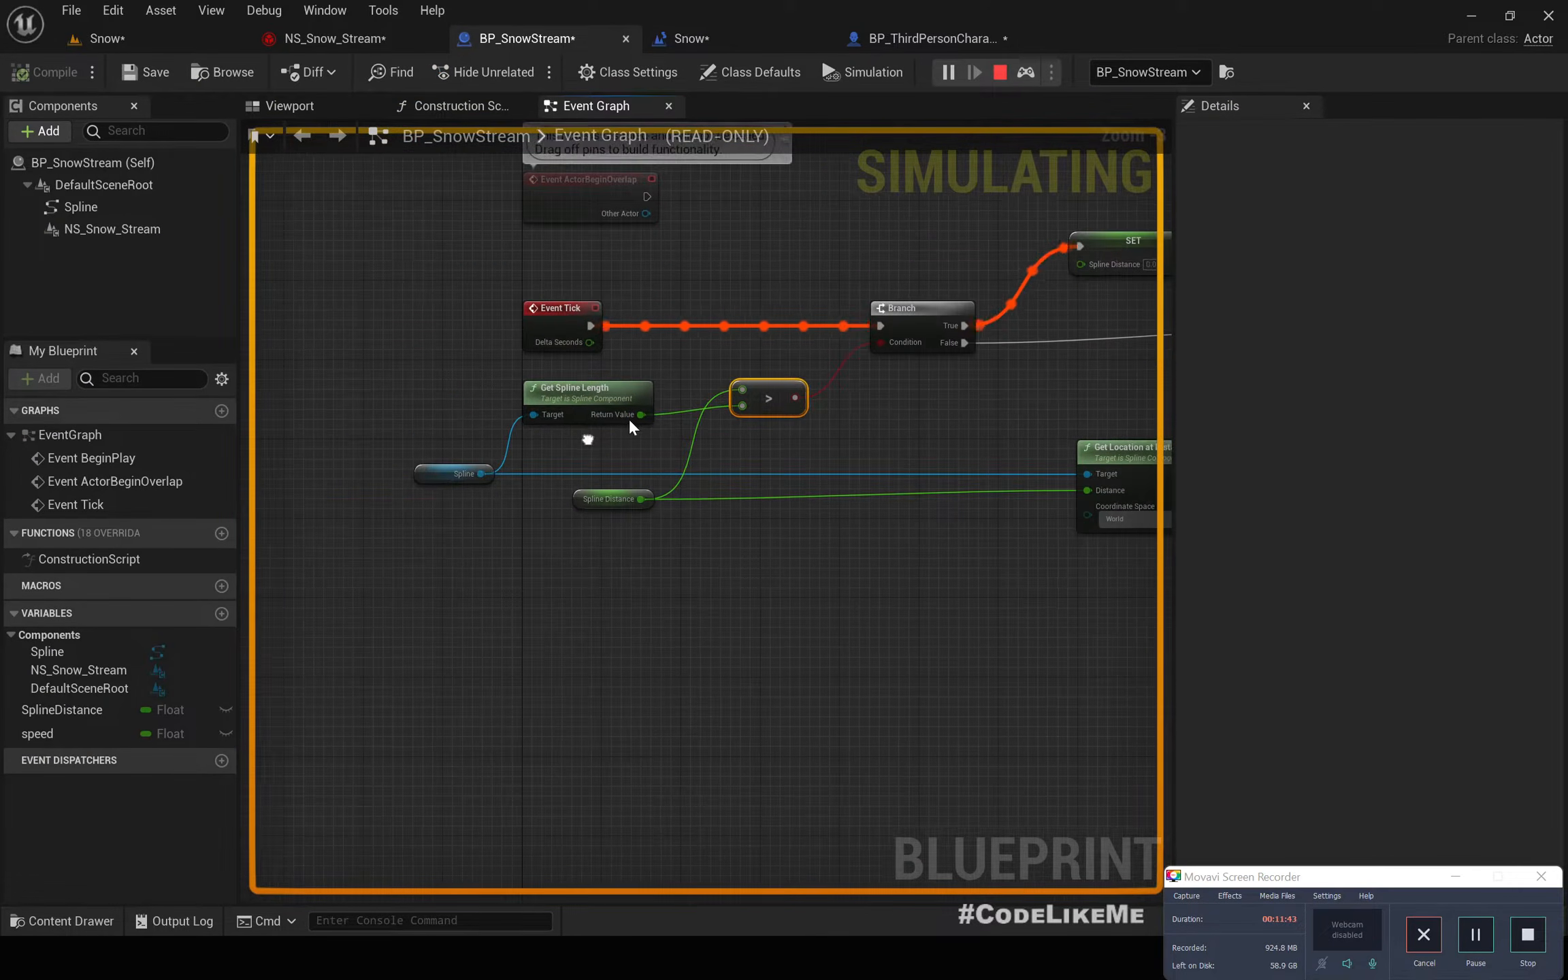
click(636, 402)
mouse_move(656, 402)
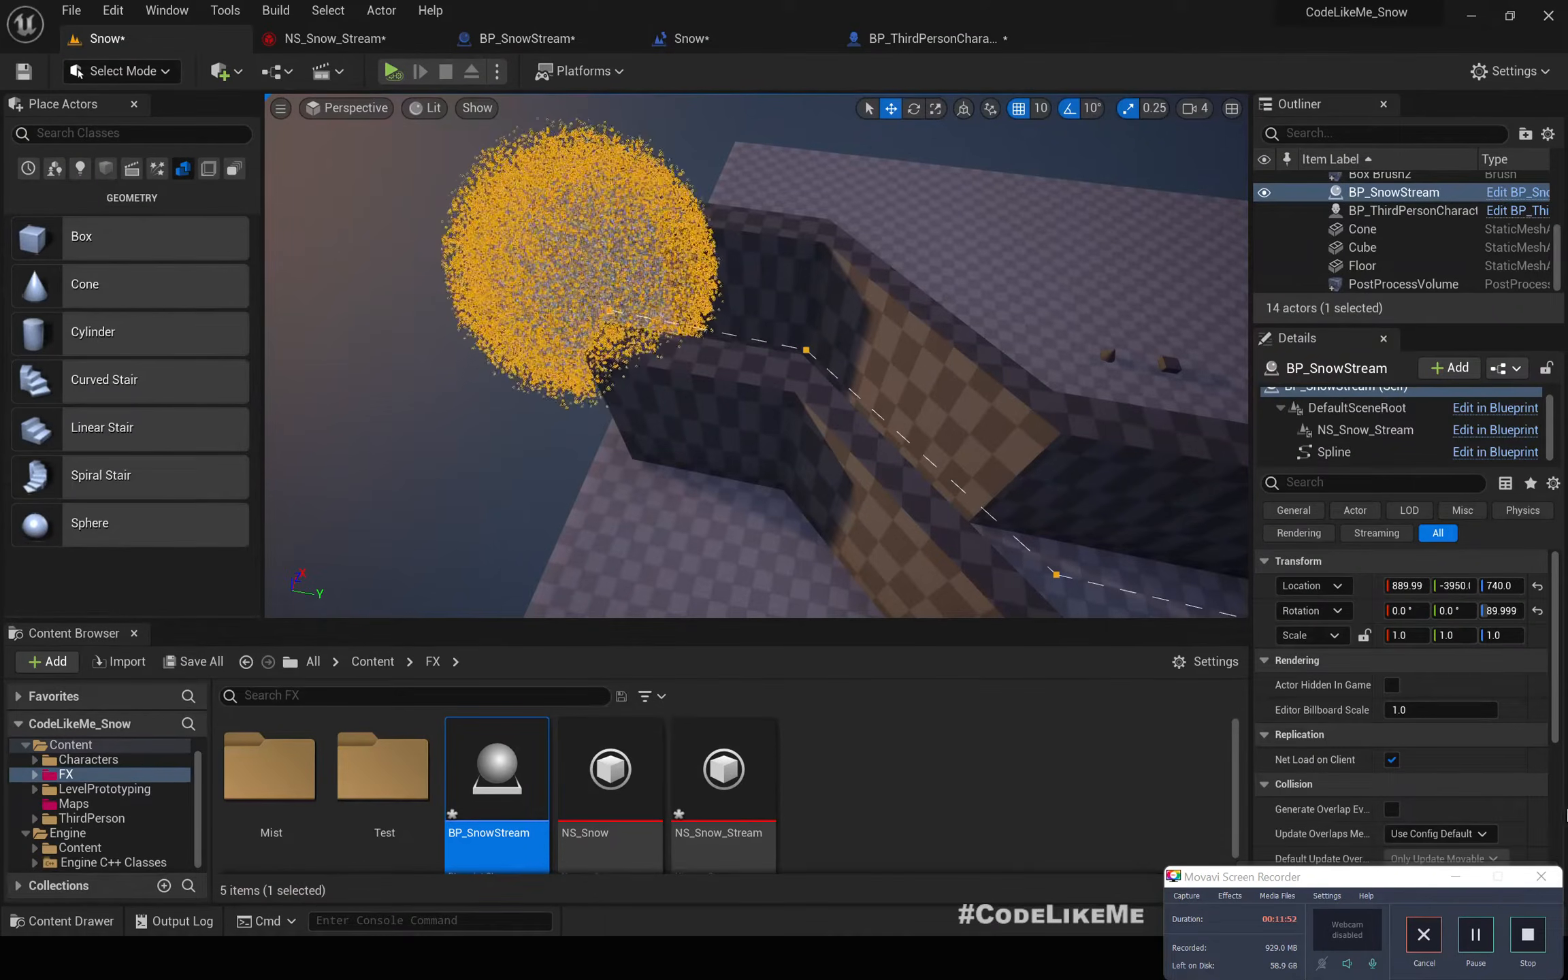
click(1454, 876)
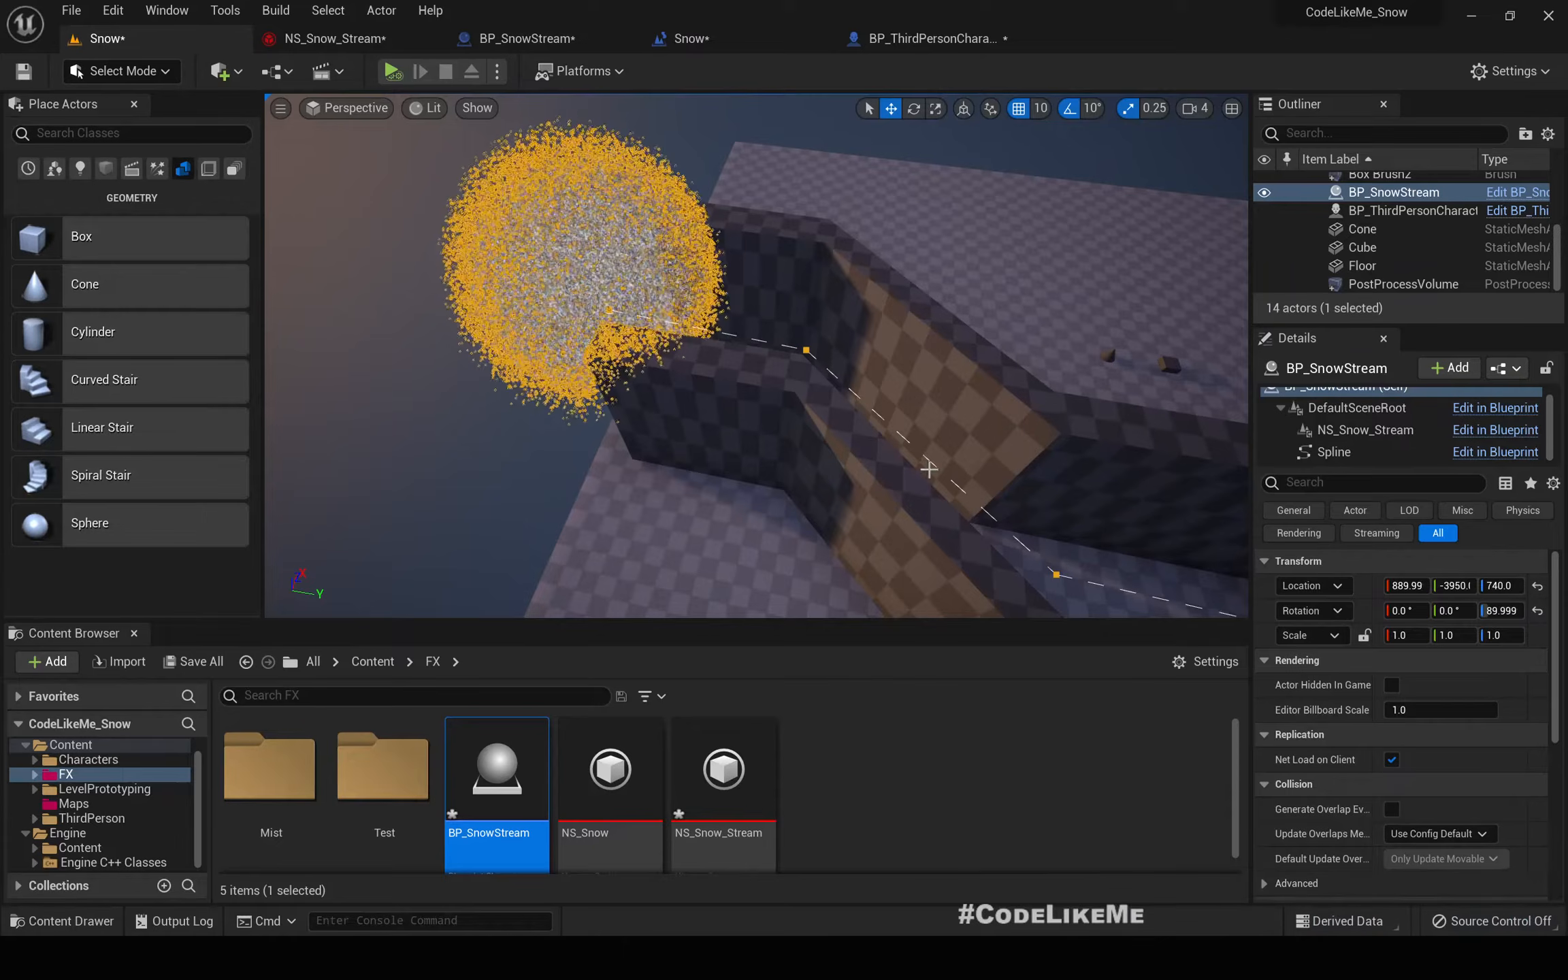
- Select all points of the BP_SnowStream spline in the level and change their spline point type to Linear
click(806, 350)
right_click(805, 349)
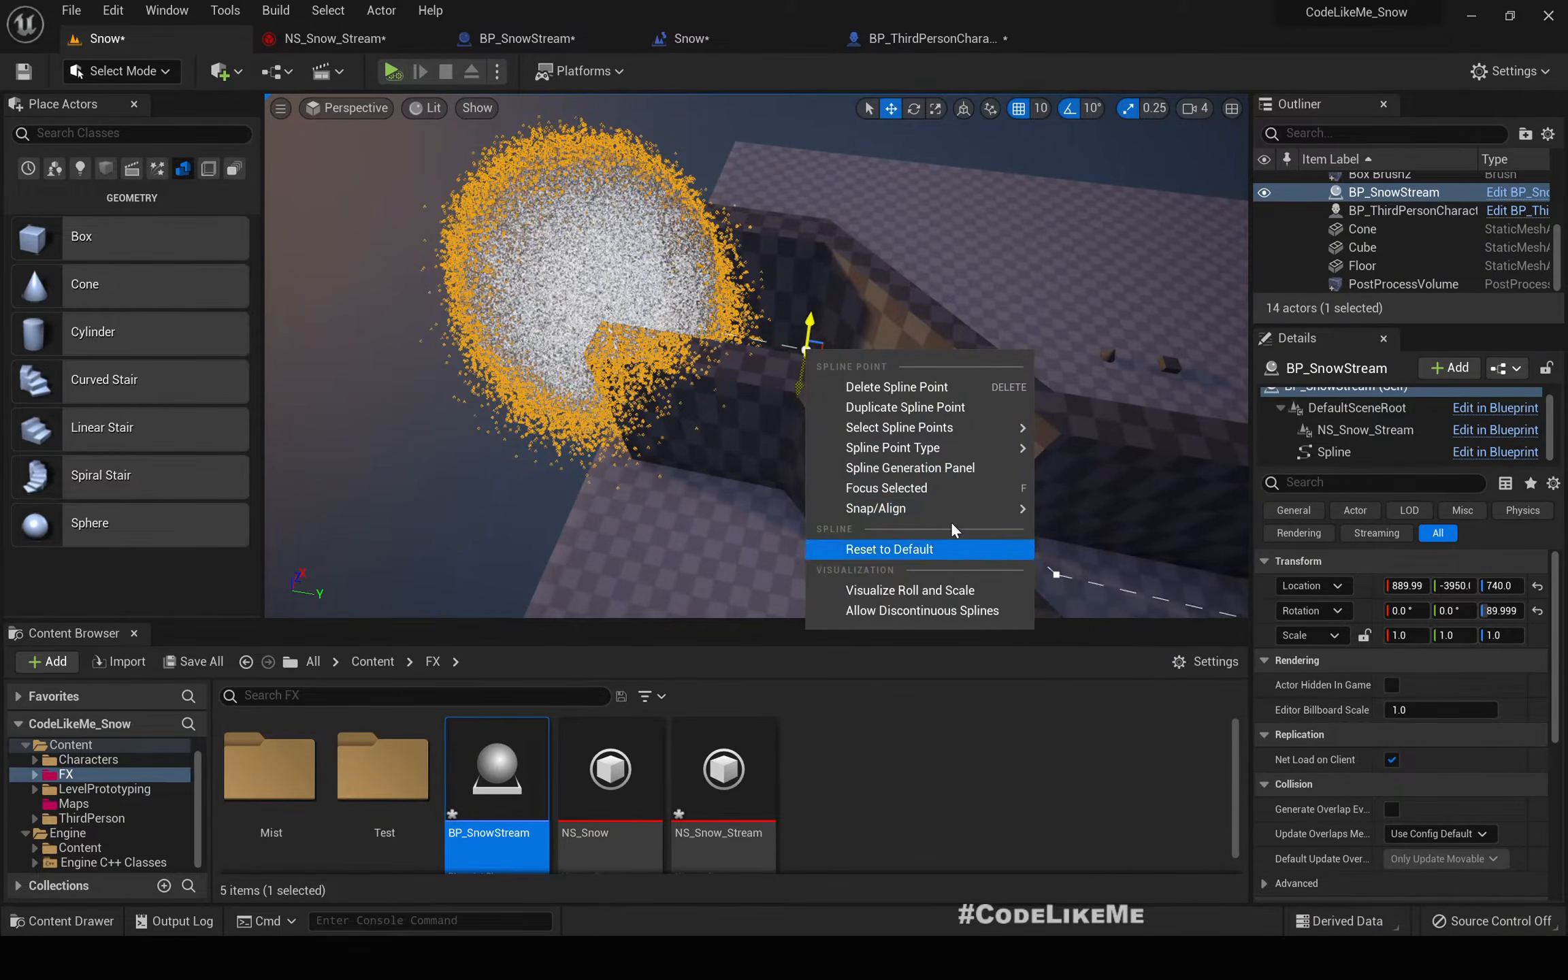
mouse_move(949, 428)
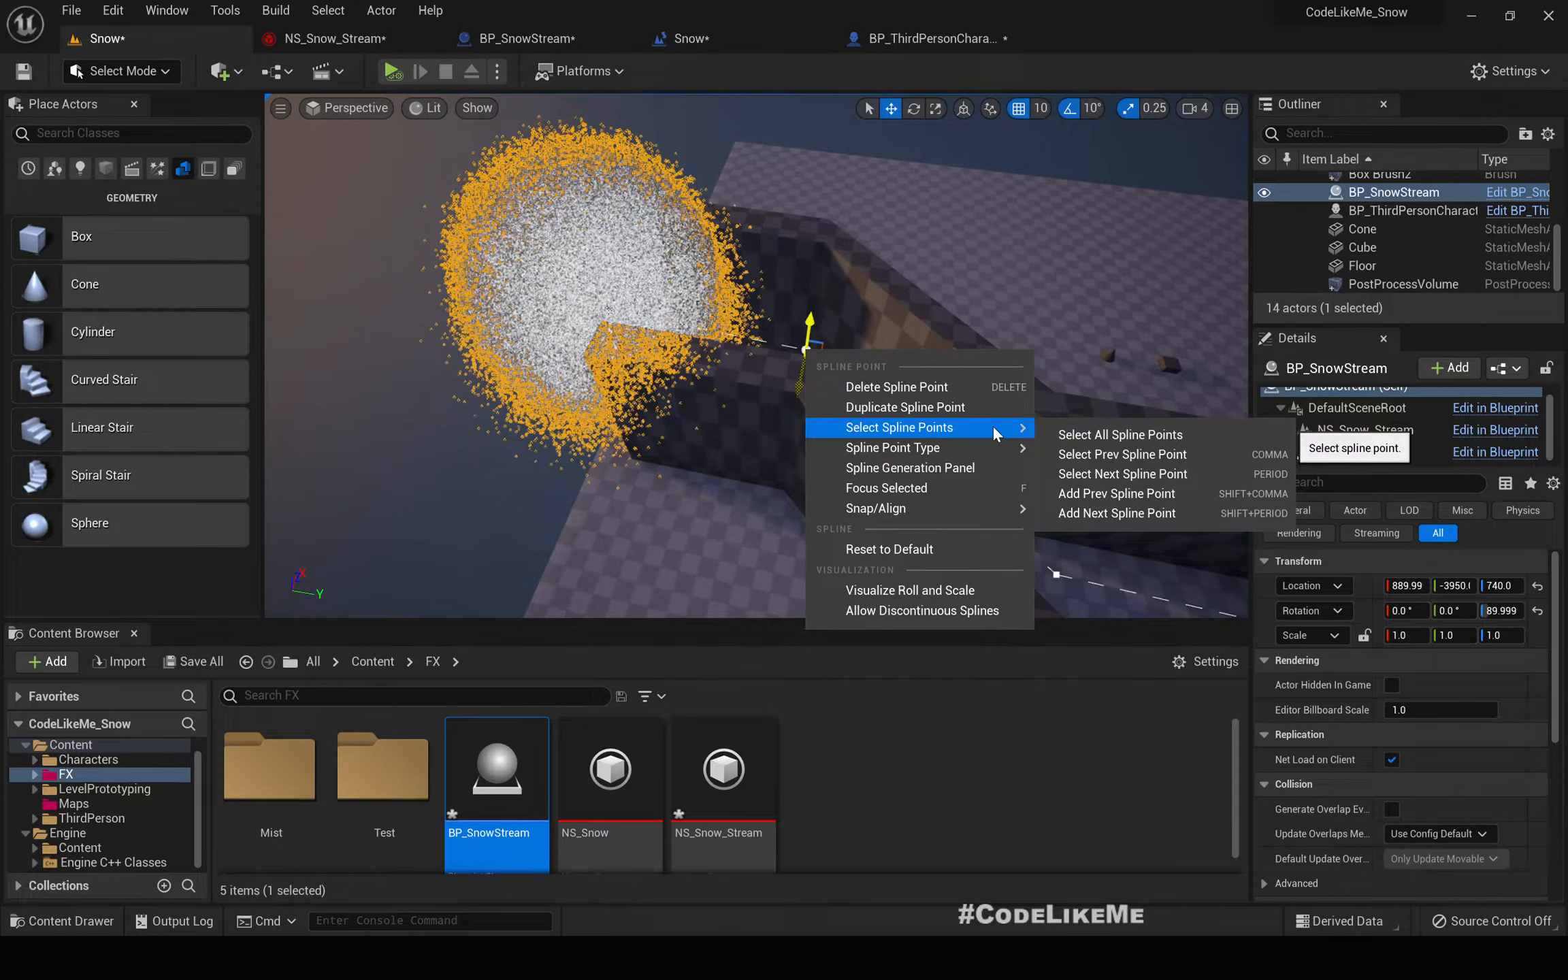
click(1138, 435)
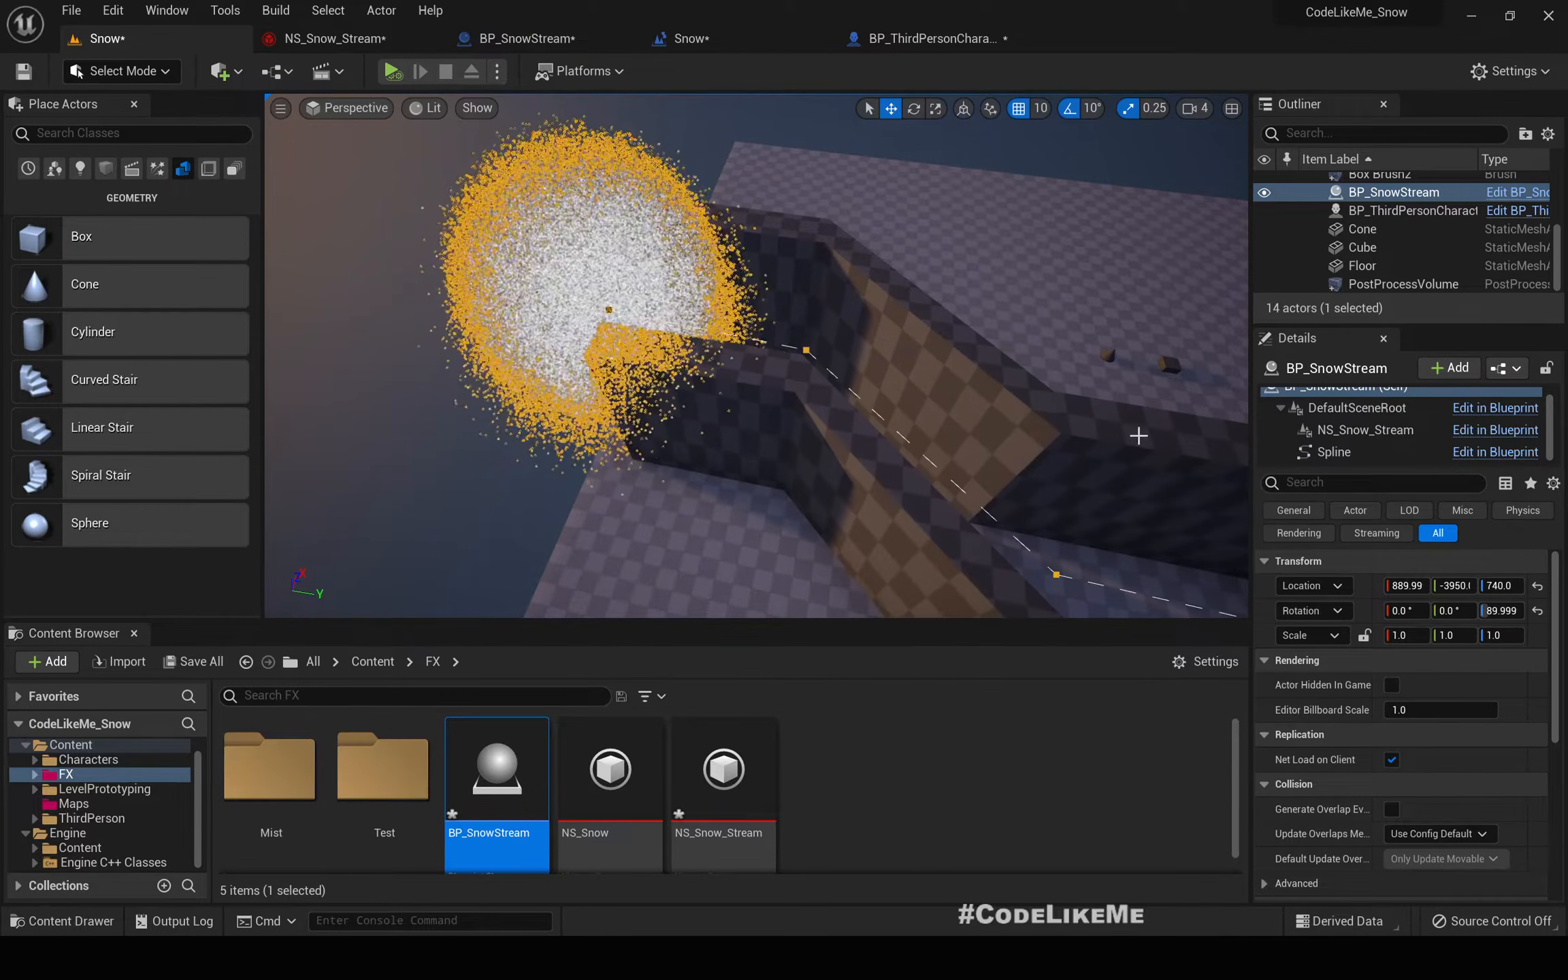
right_click(1056, 574)
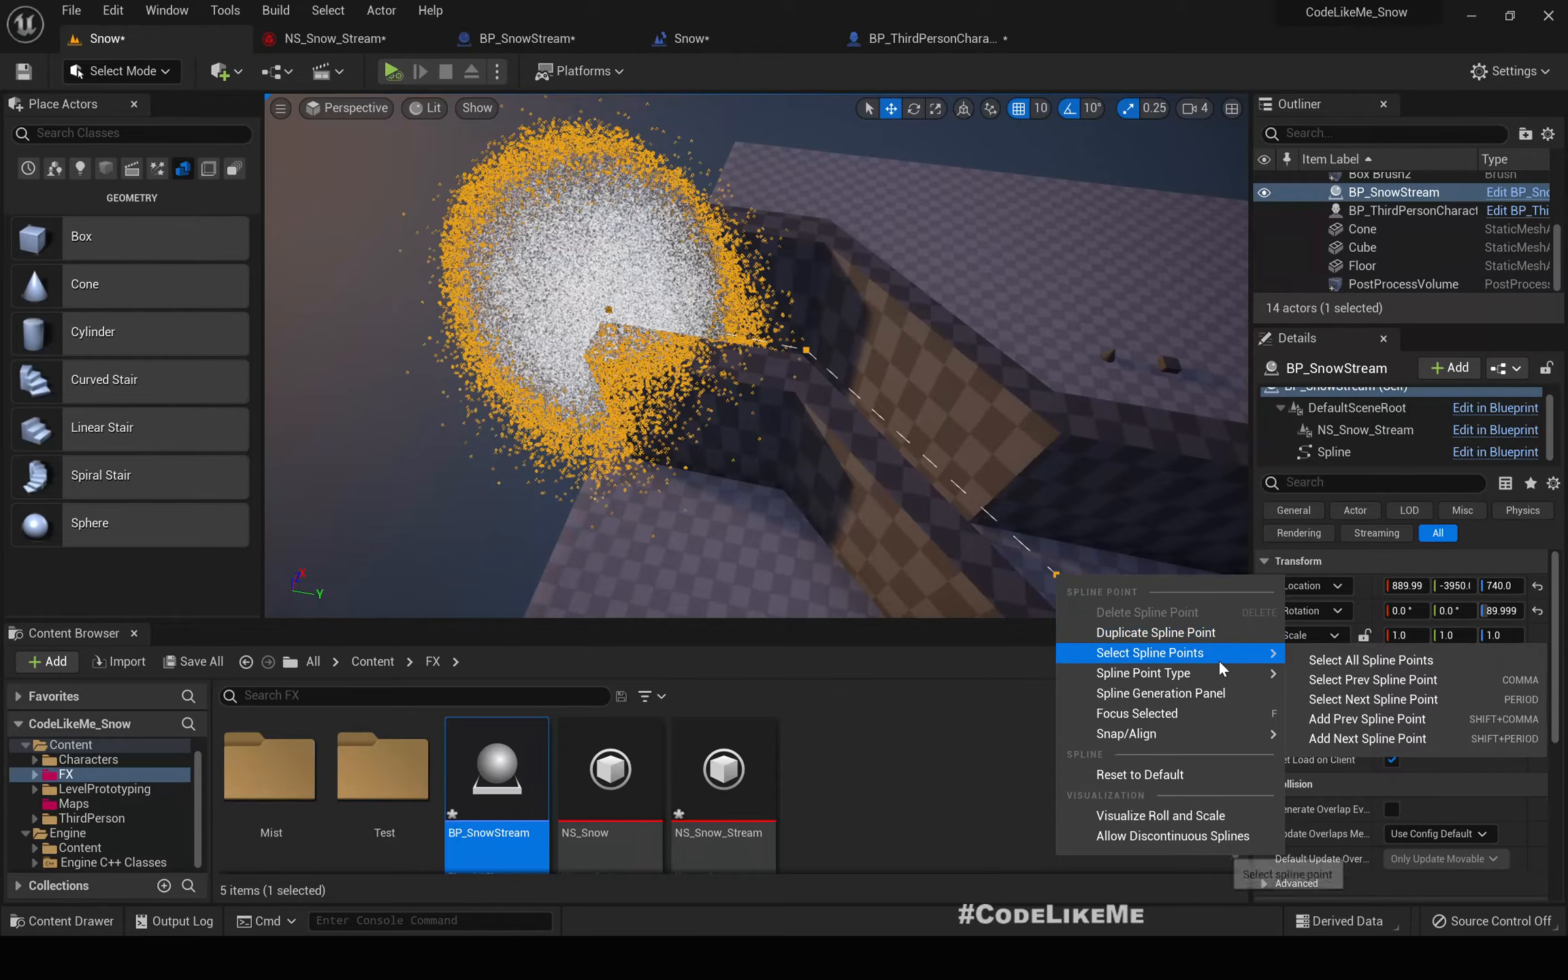
mouse_move(1225, 673)
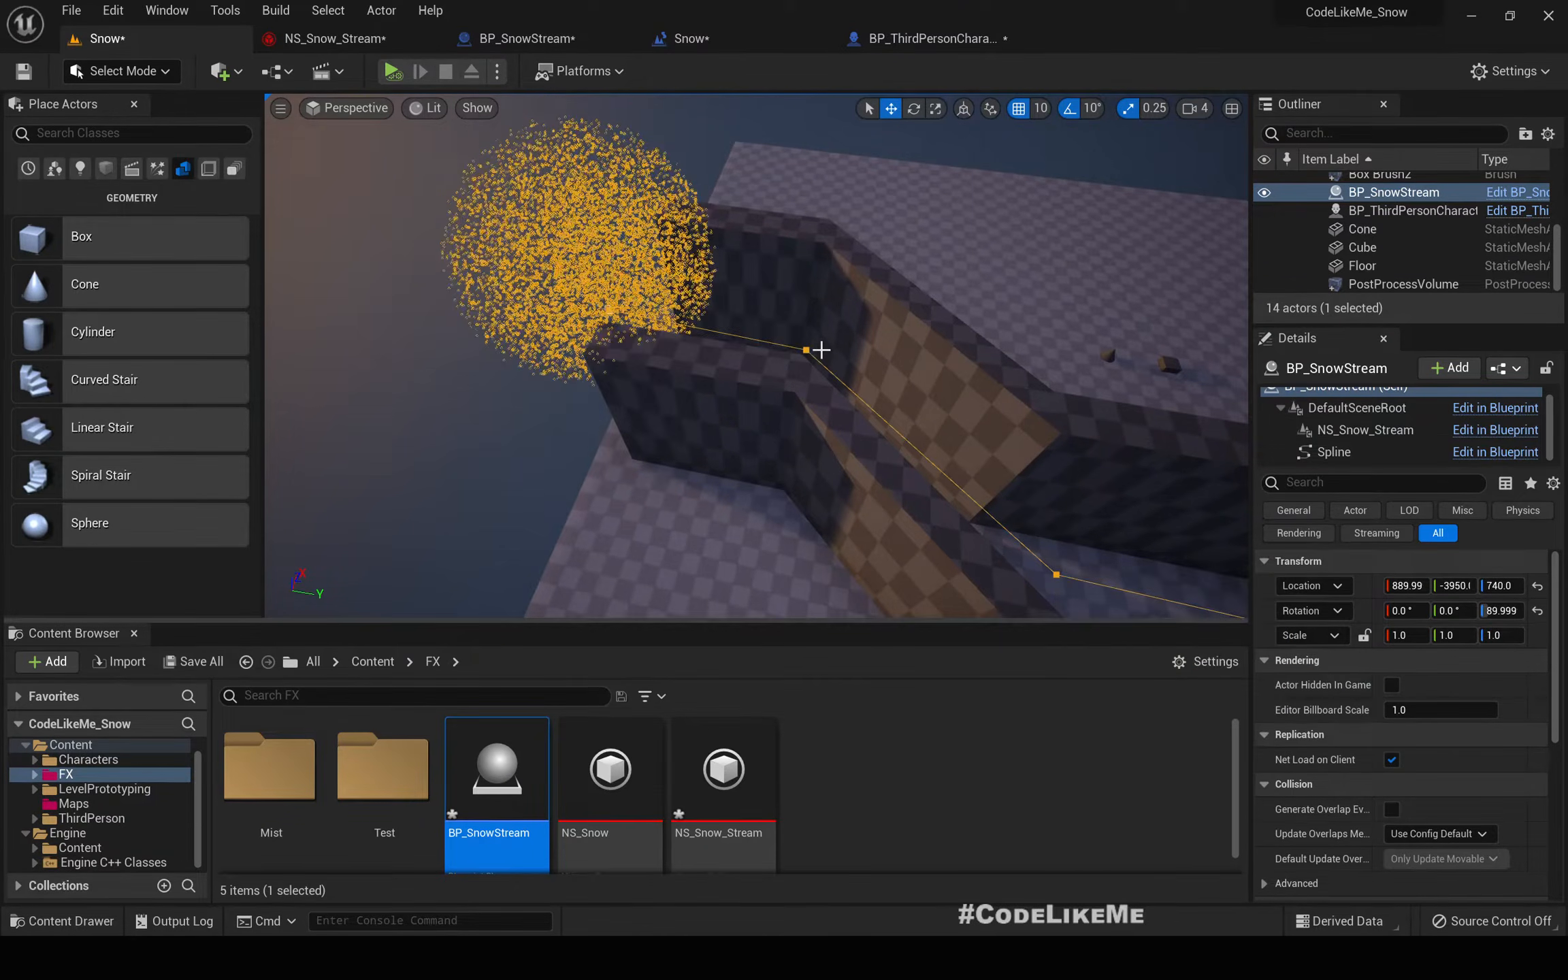
right_drag(812, 350, 812, 350)
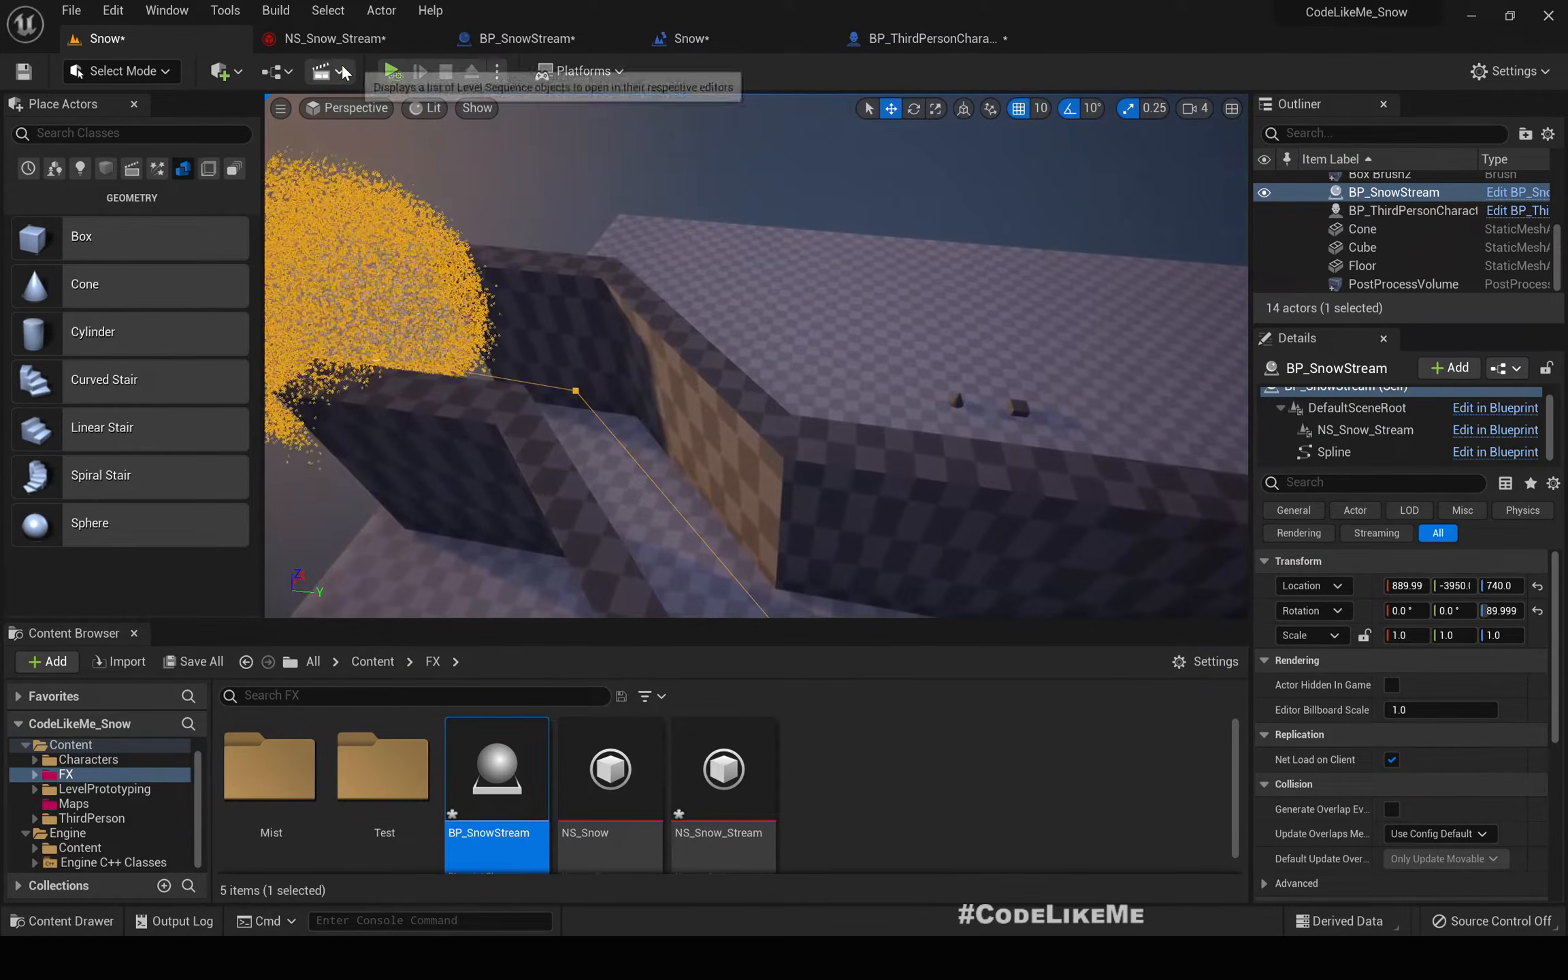
- In the BP_SnowStream event graph, select the Speed variable node and check its default value
click(551, 40)
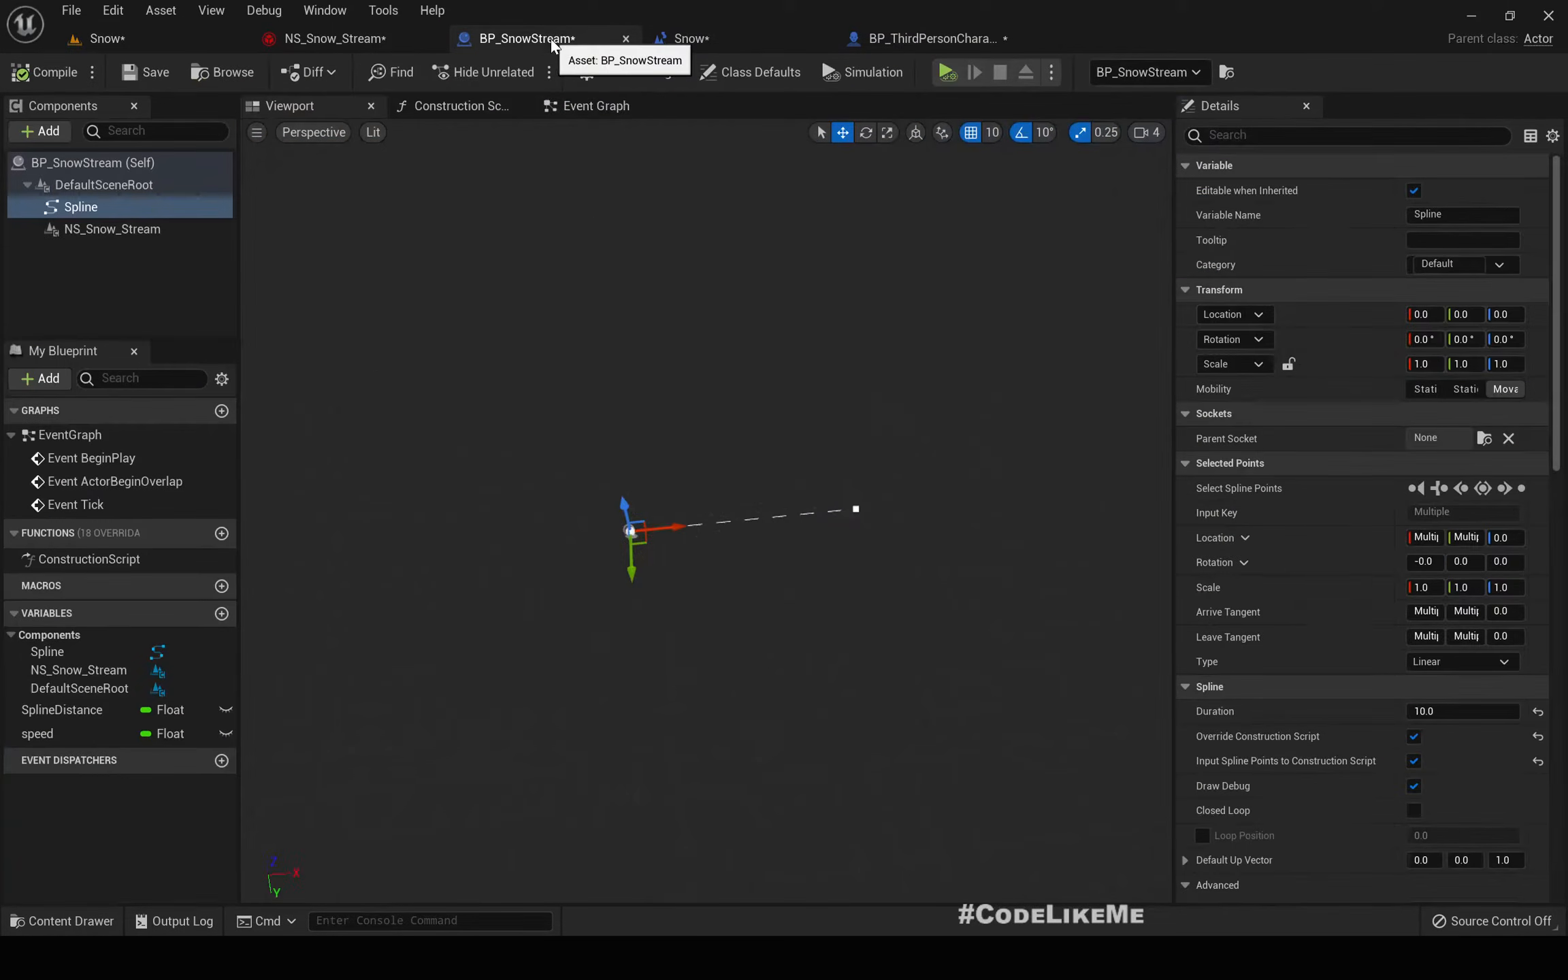
click(594, 109)
scroll(882, 454, down, 3)
right_drag(883, 454, 259, 452)
click(946, 491)
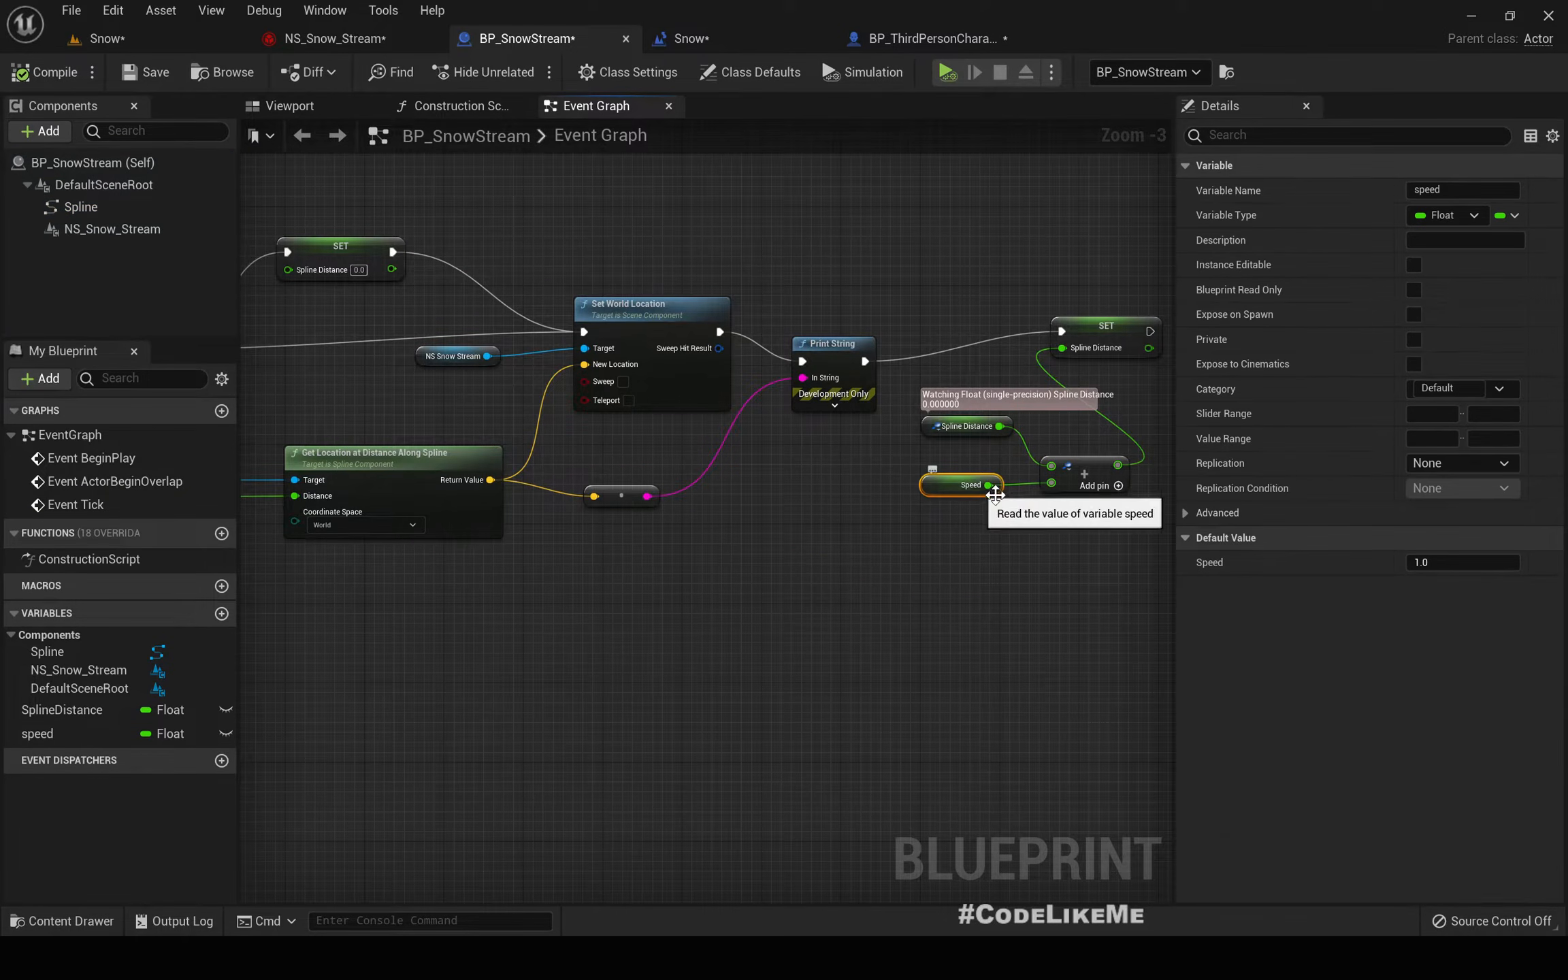
- Simulate the Snow level, watch the snow effect's motion along the first spline segment, and stop the simulation
click(102, 38)
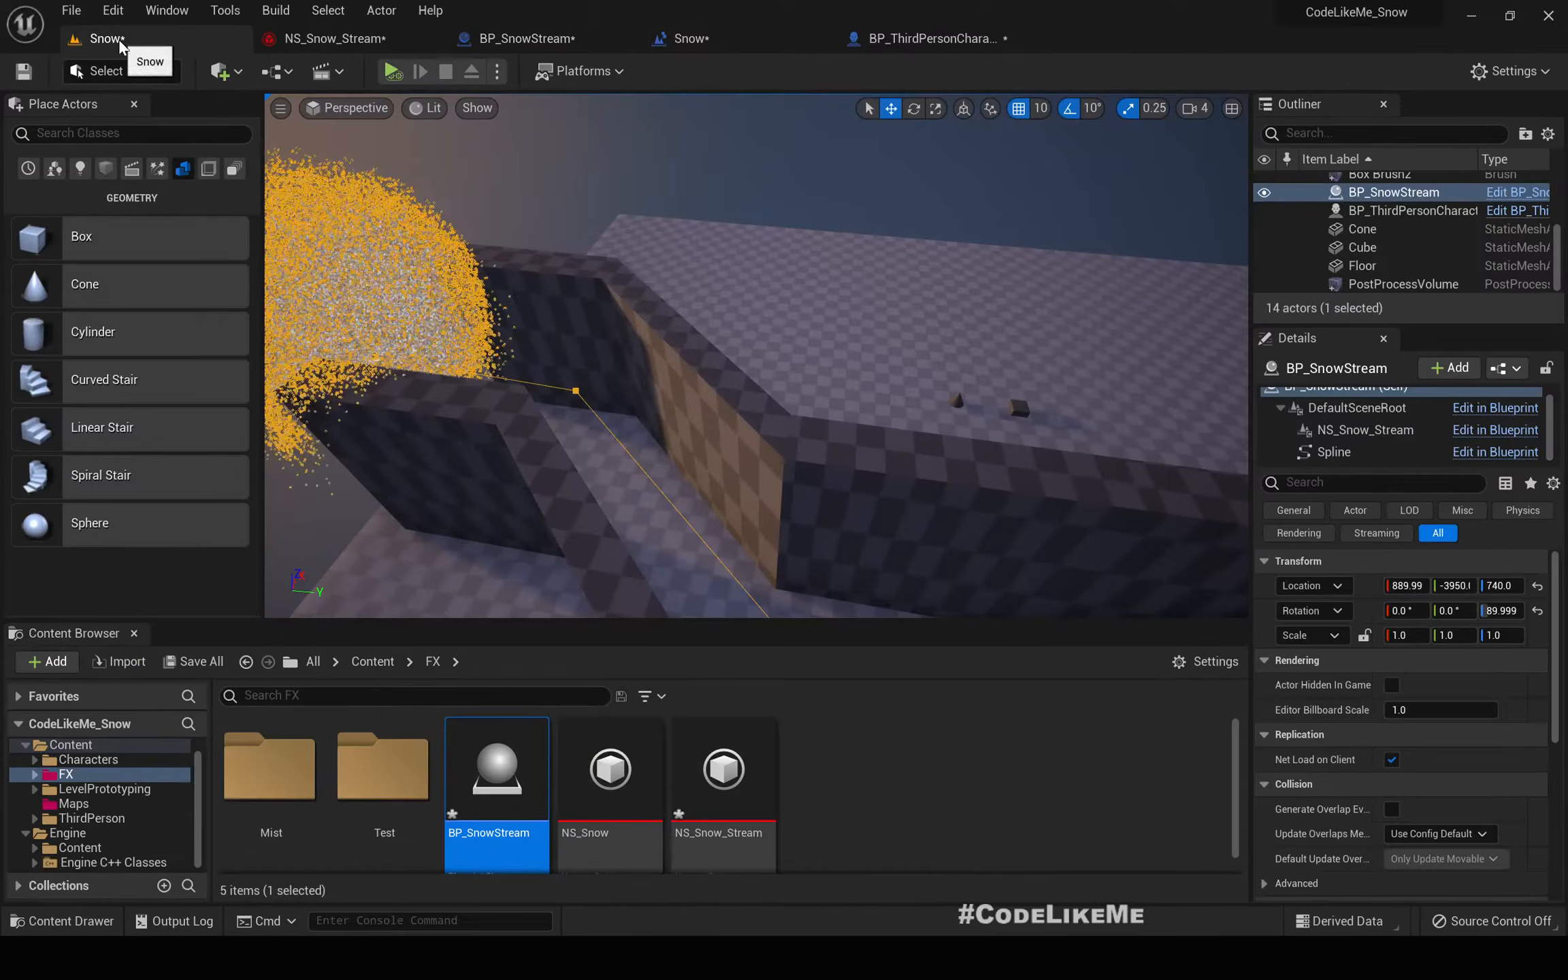
scroll(780, 183, up, 4)
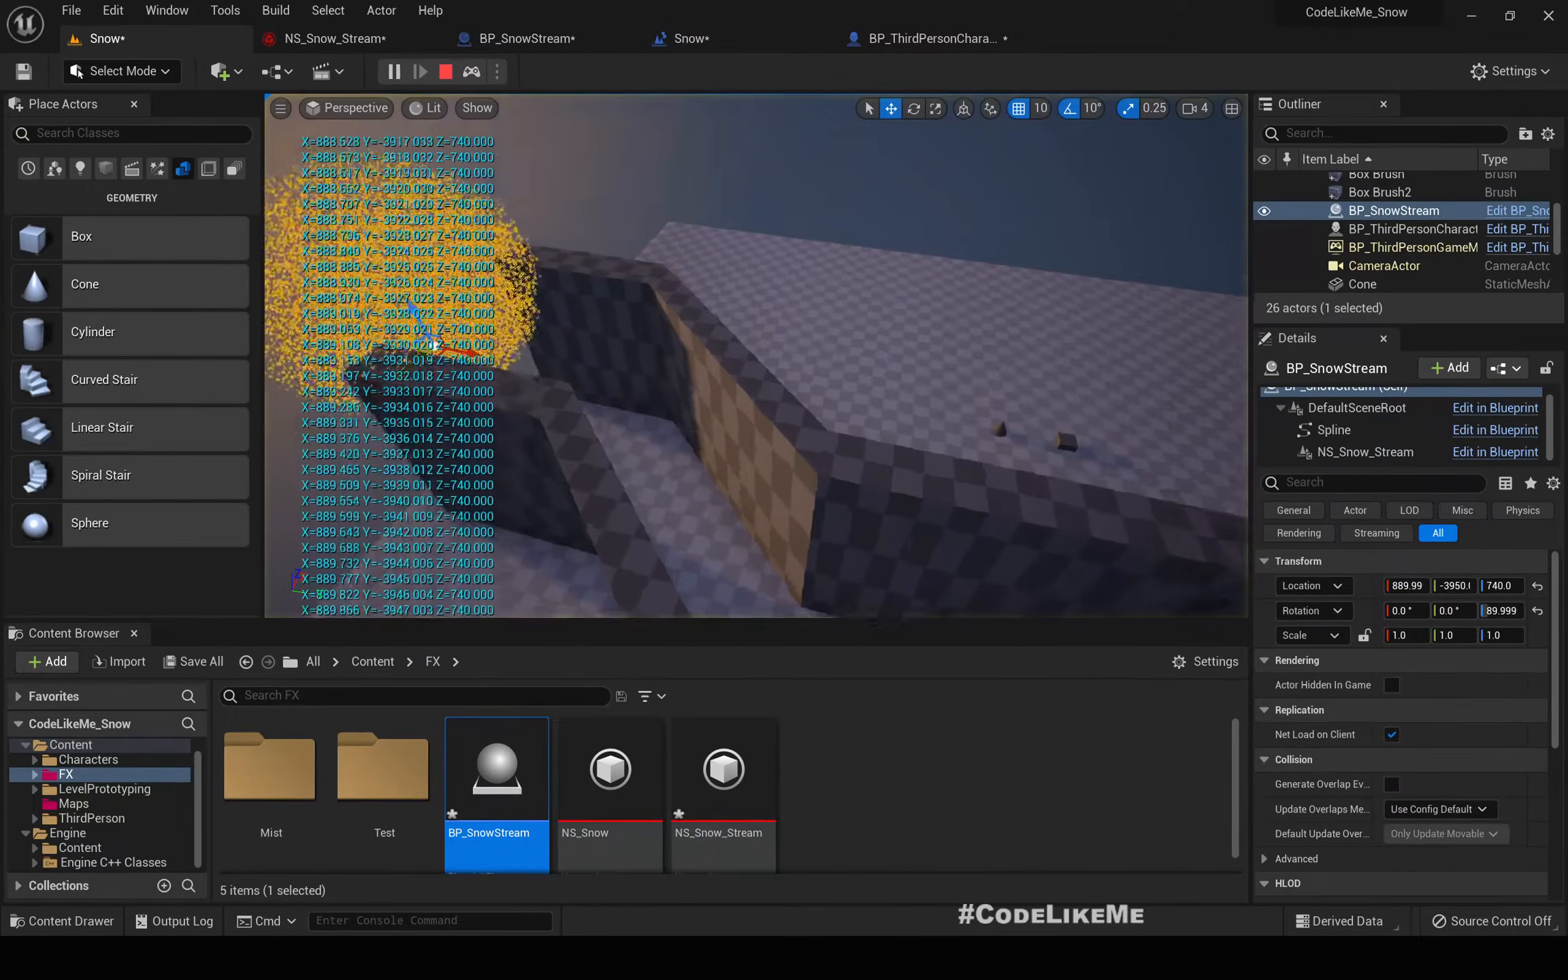
right_drag(787, 189, 714, 215)
click(446, 70)
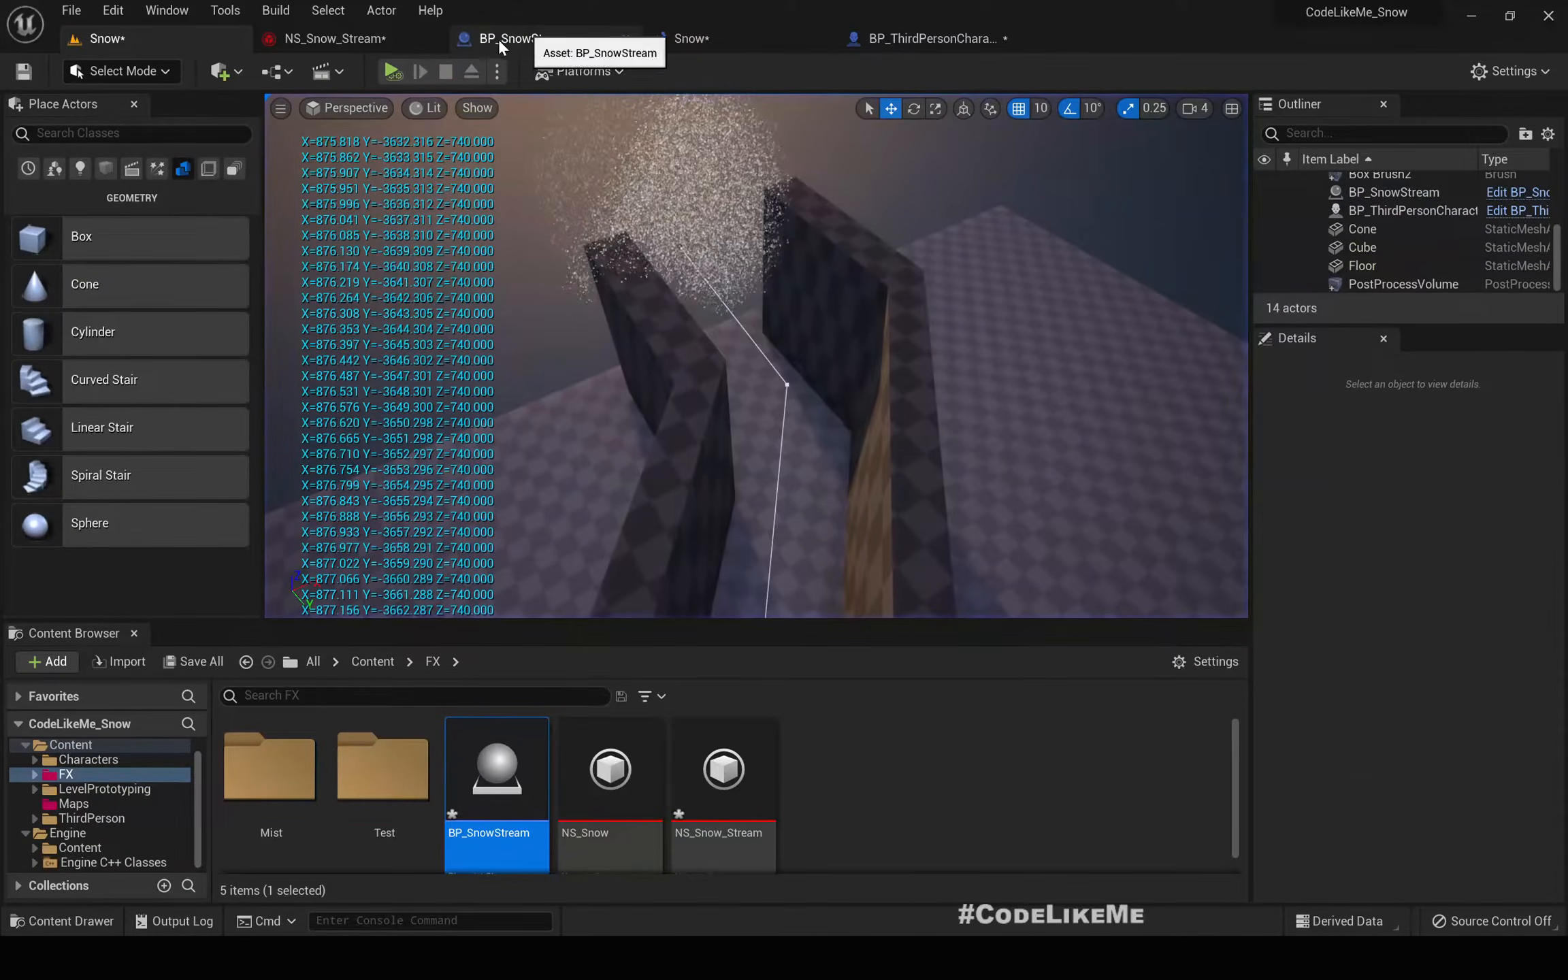
- In BP_SnowStream, delete the Print String and its conversion node and connect Set World Location directly to the final SET Spline Distance
click(499, 38)
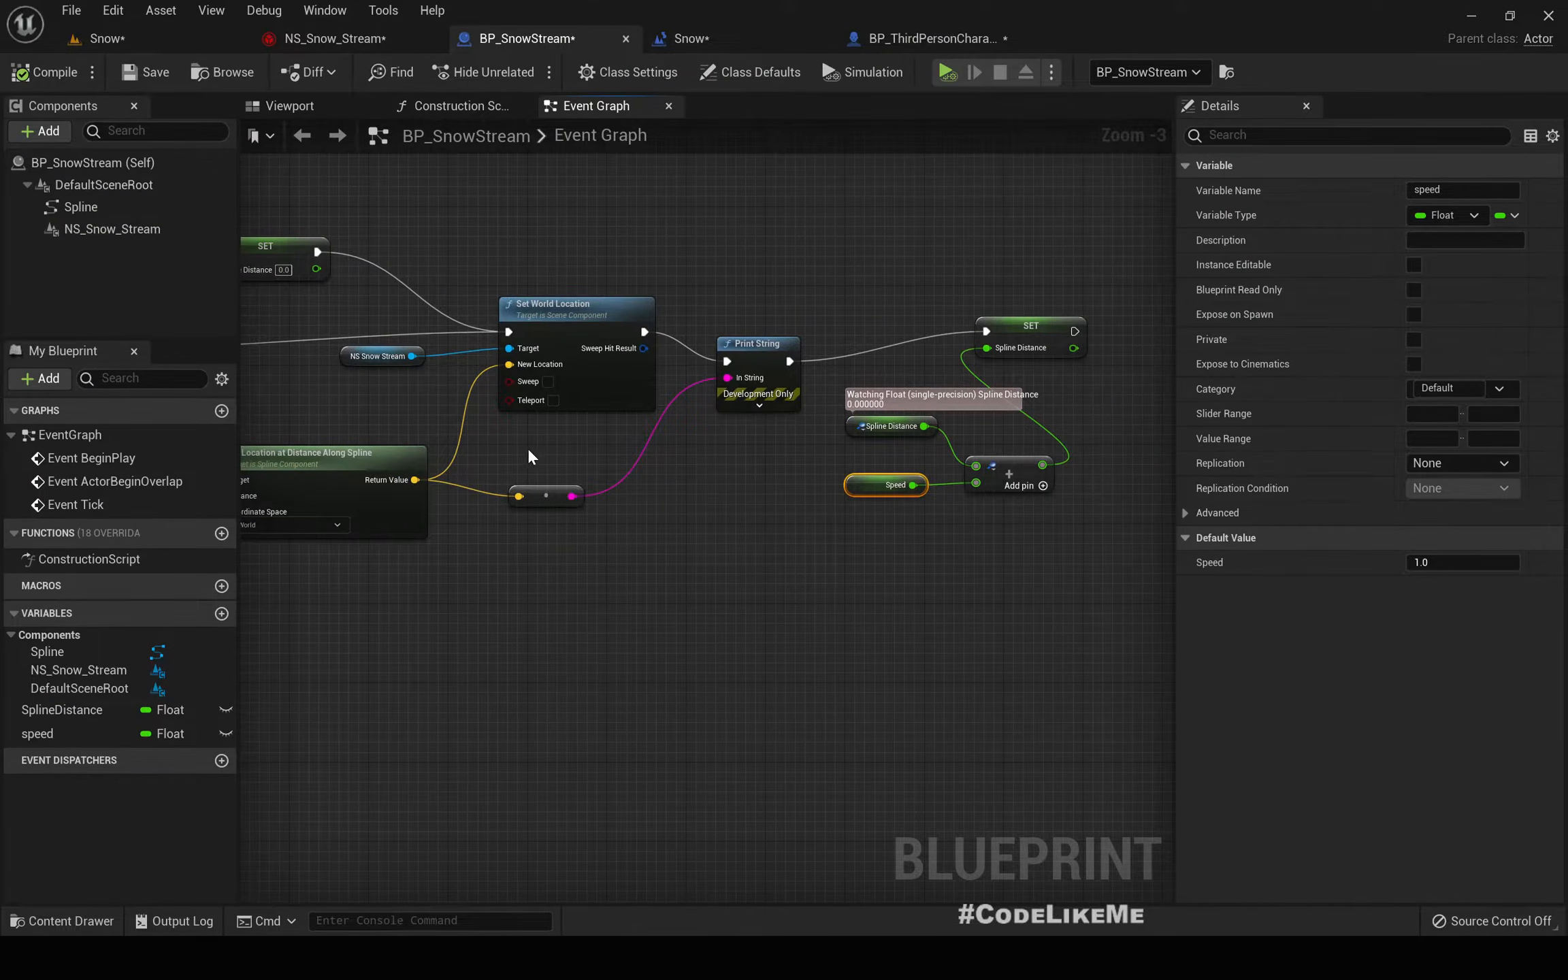
click(553, 496)
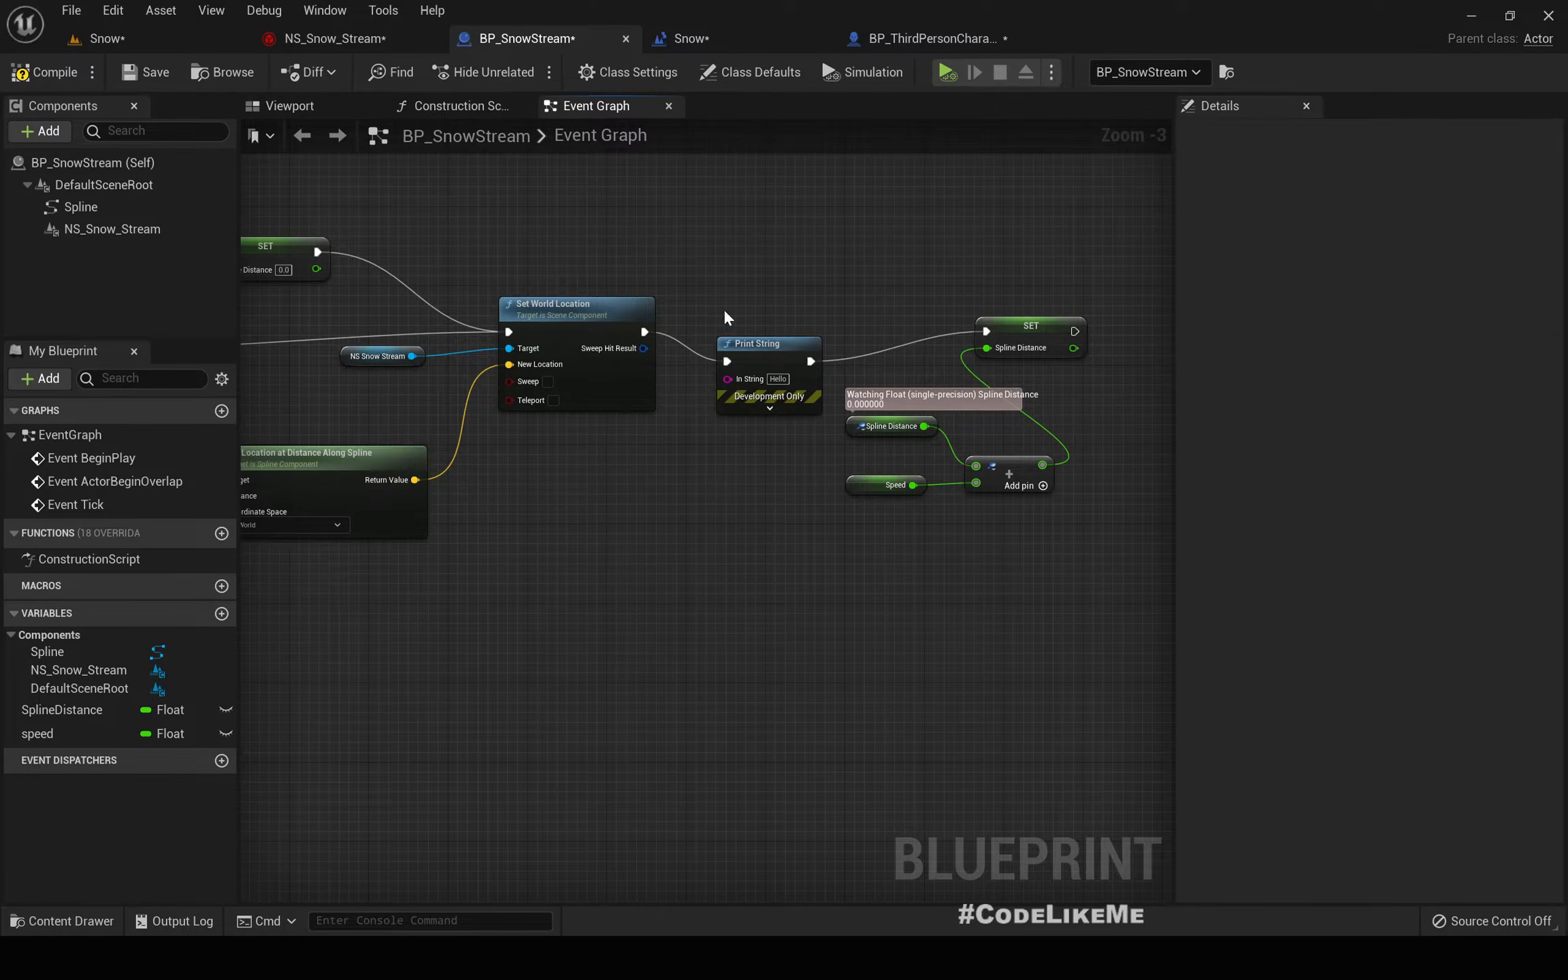
click(755, 344)
key(Delete)
drag(986, 331, 645, 332)
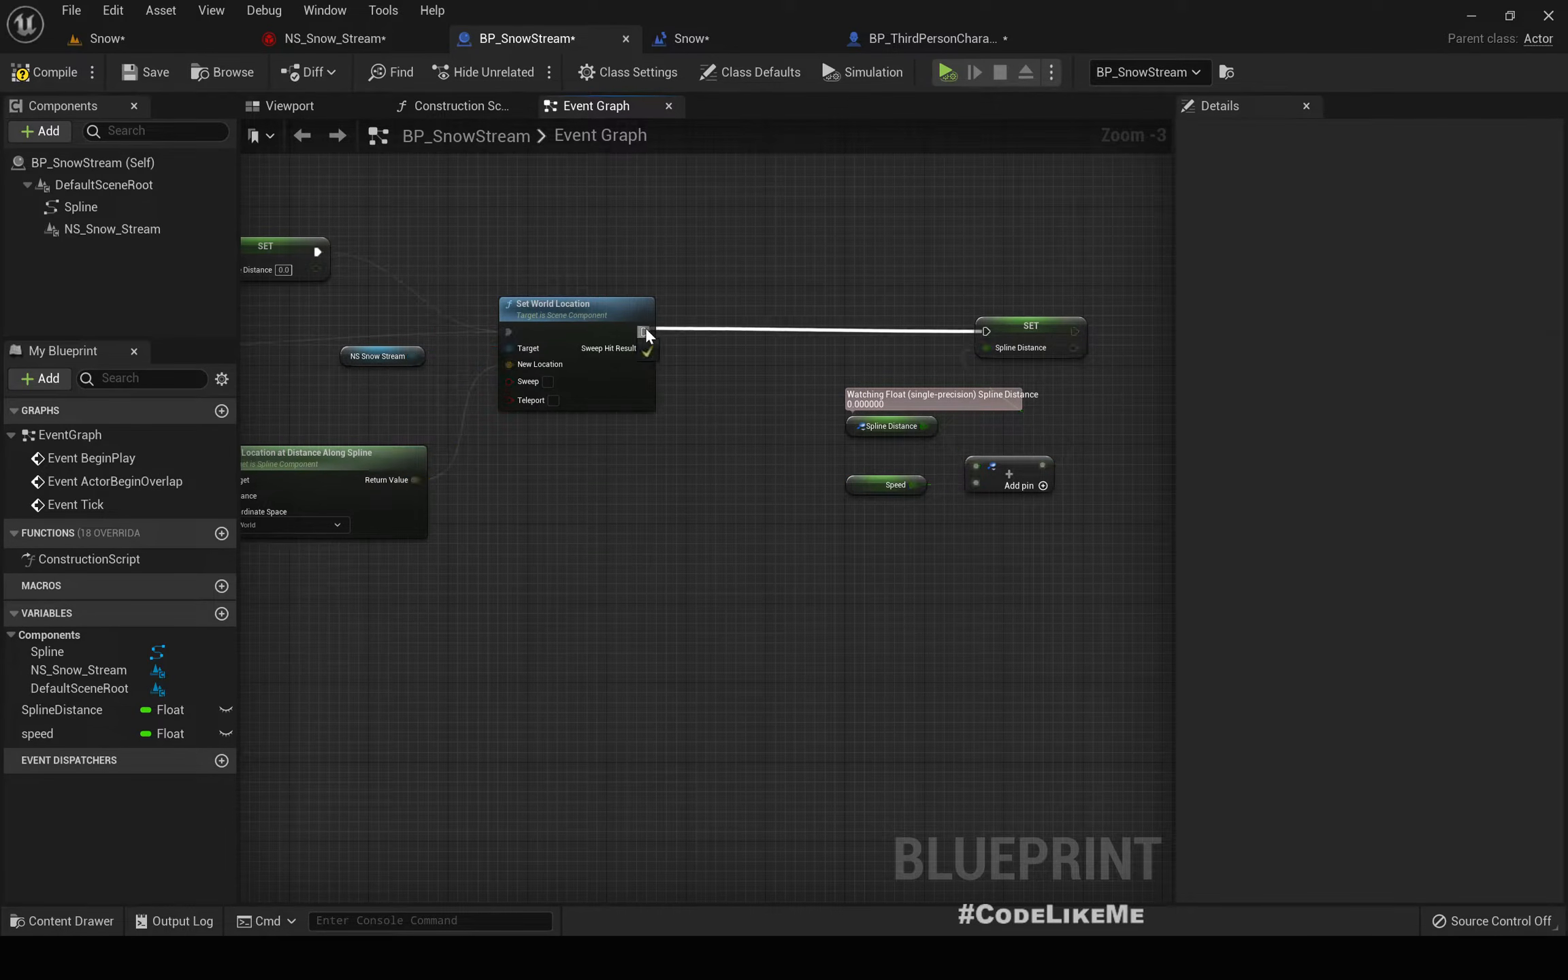
- Set the Speed variable's default value to 20.0, compile BP_SnowStream and simulate the Snow level
click(842, 494)
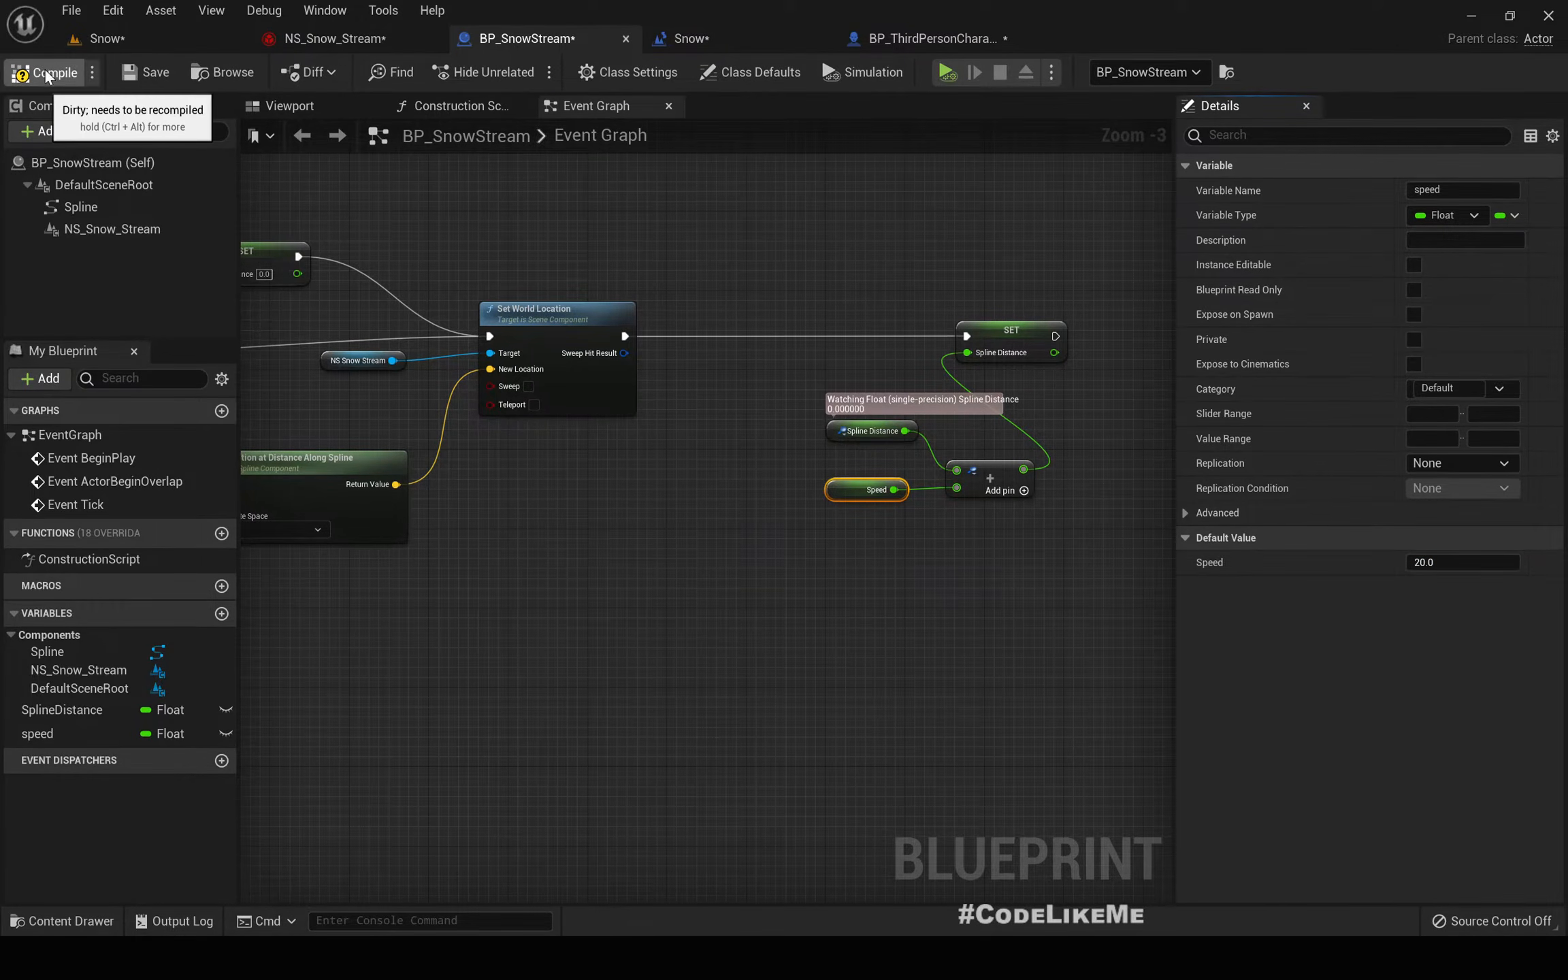
click(190, 40)
click(394, 68)
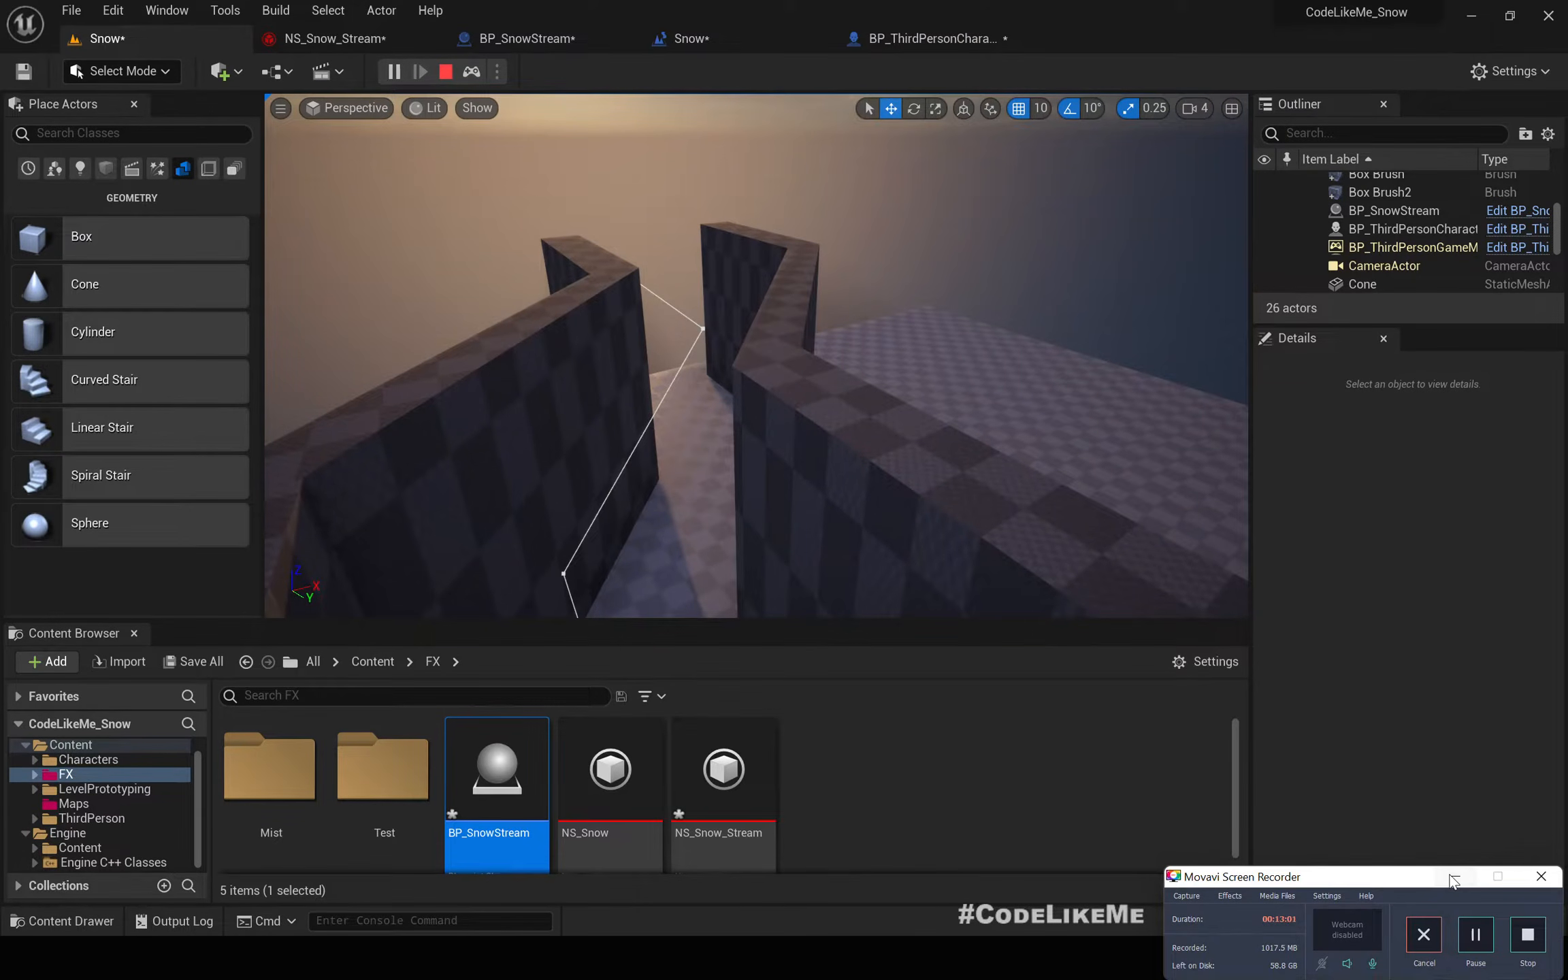
click(1453, 877)
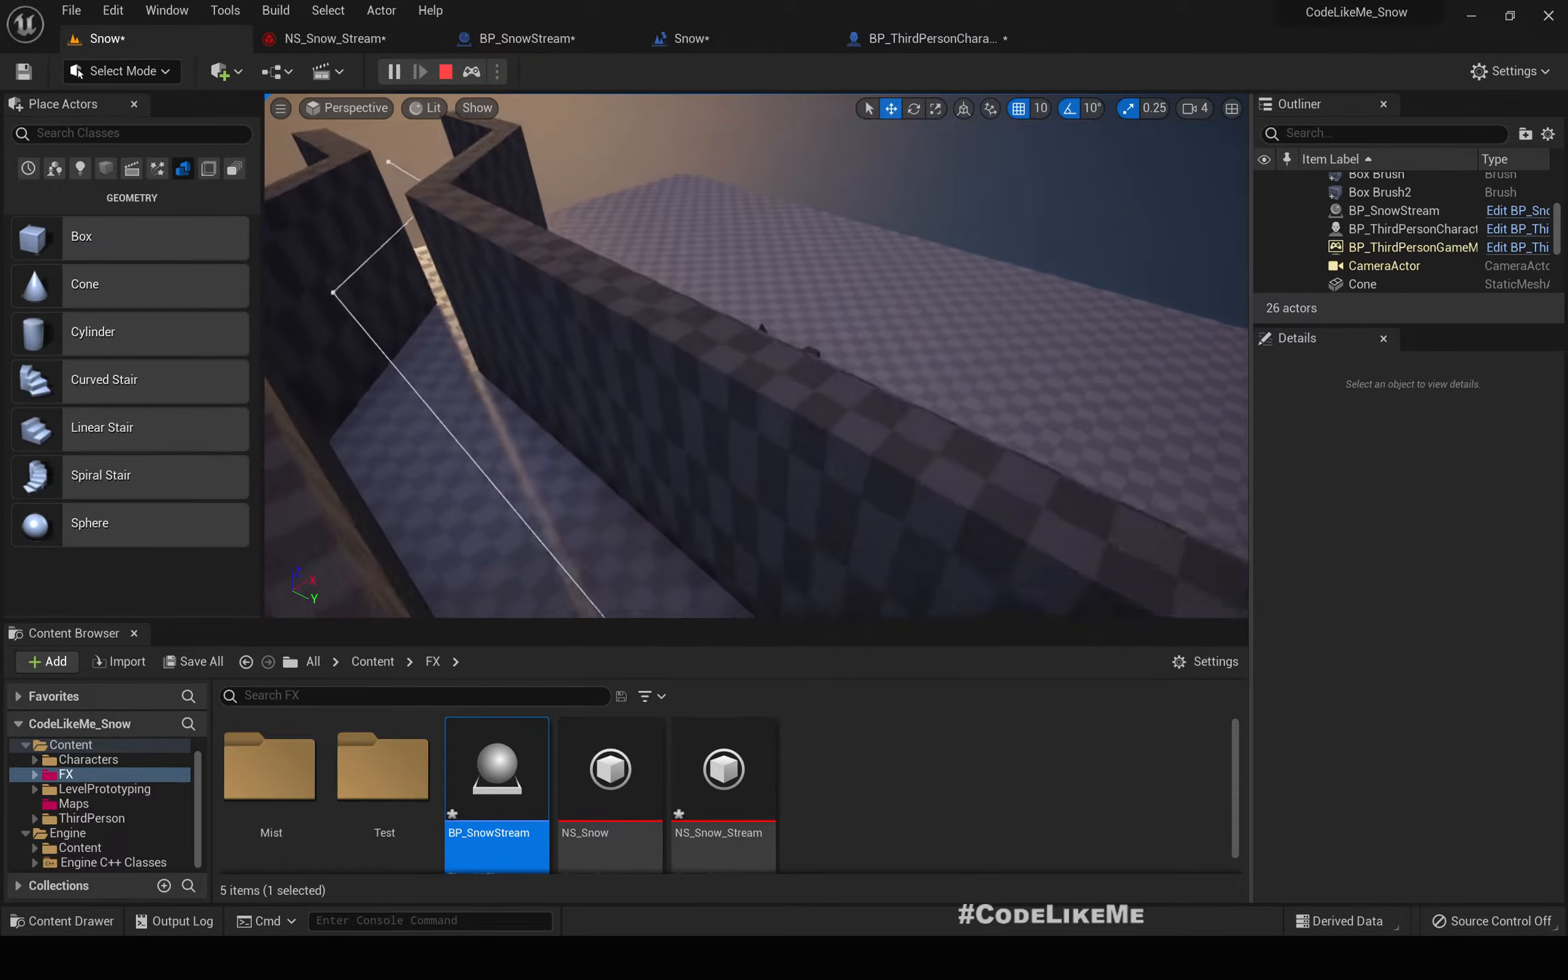
- In NS_Snow_Stream, set the X and Y fixed bounds minimum of the Snow_WithColl emitter to -10000
click(318, 39)
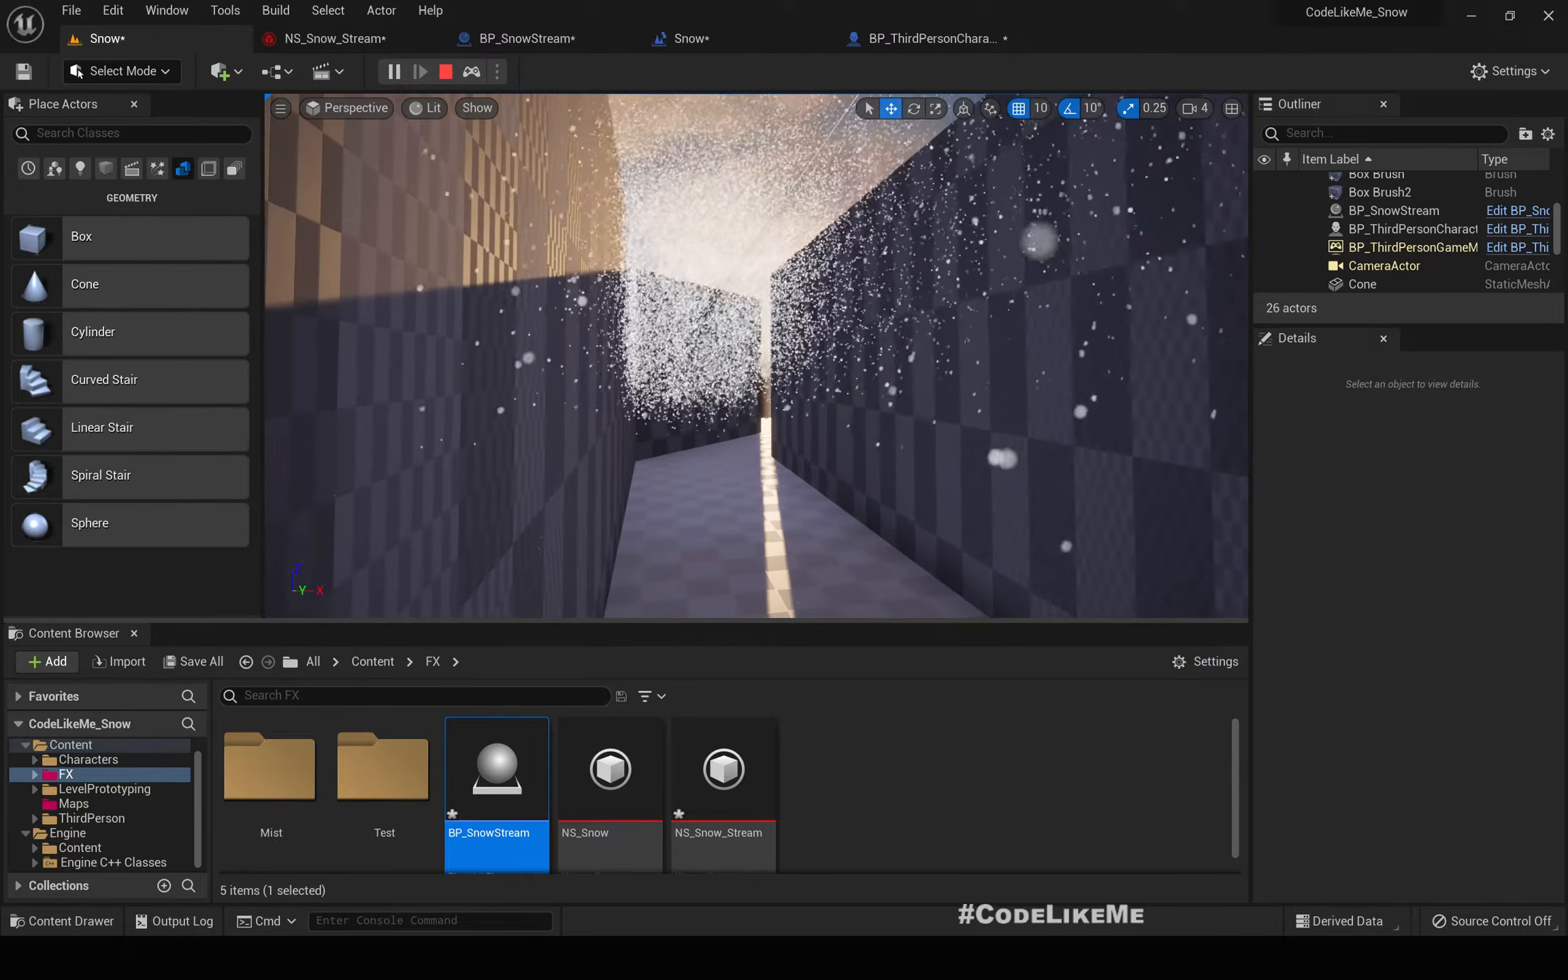
click(337, 39)
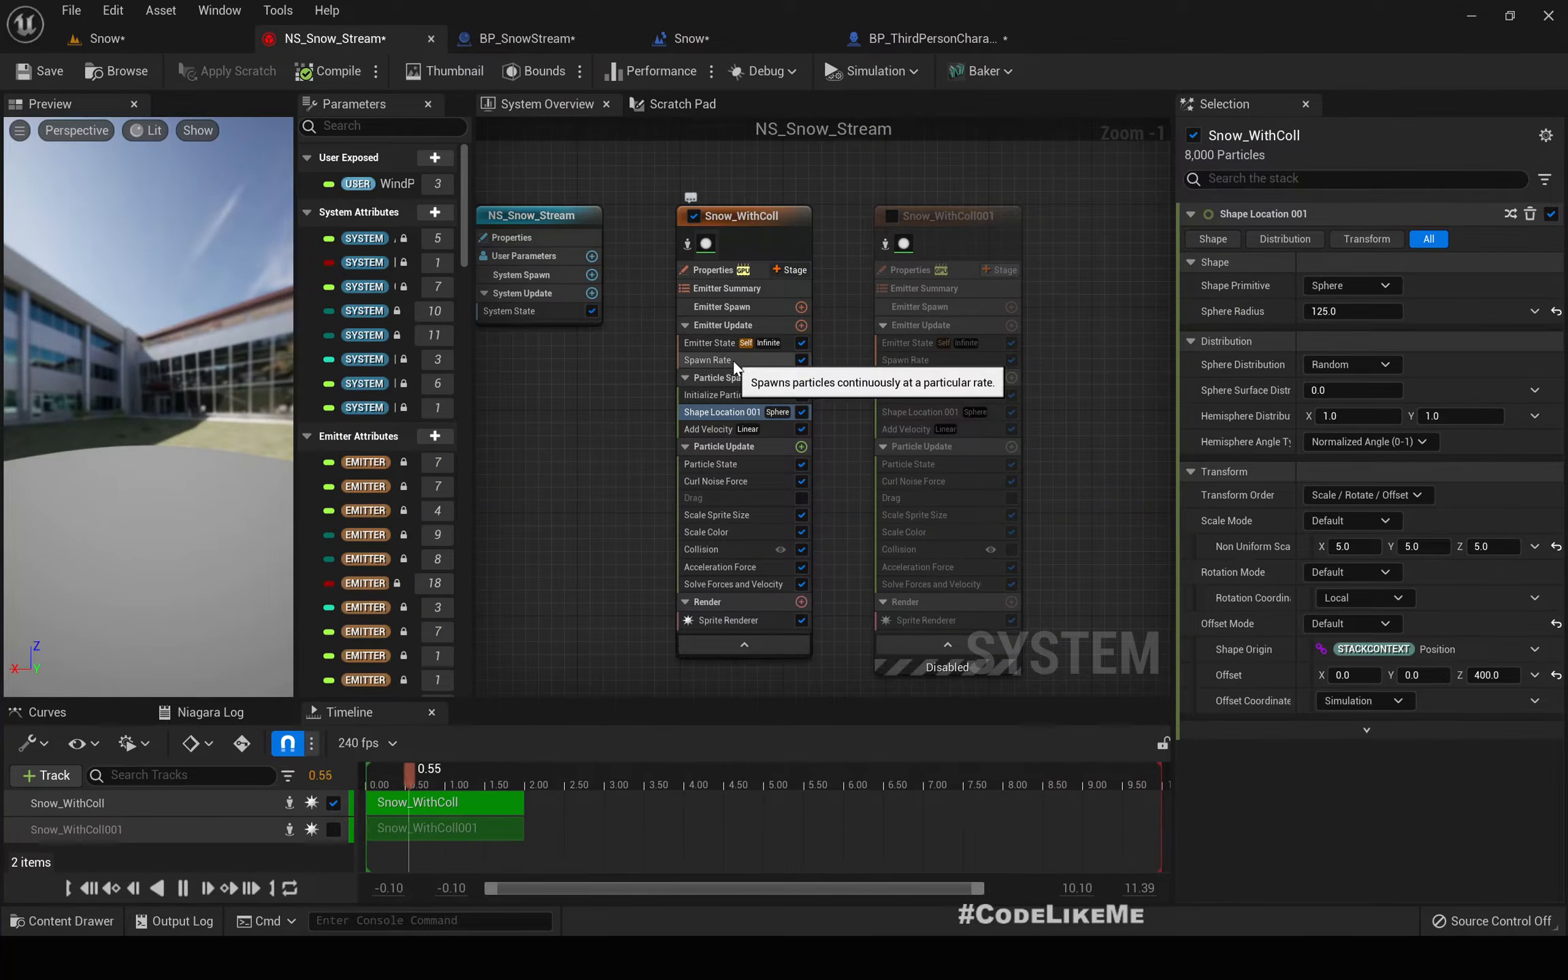
click(713, 397)
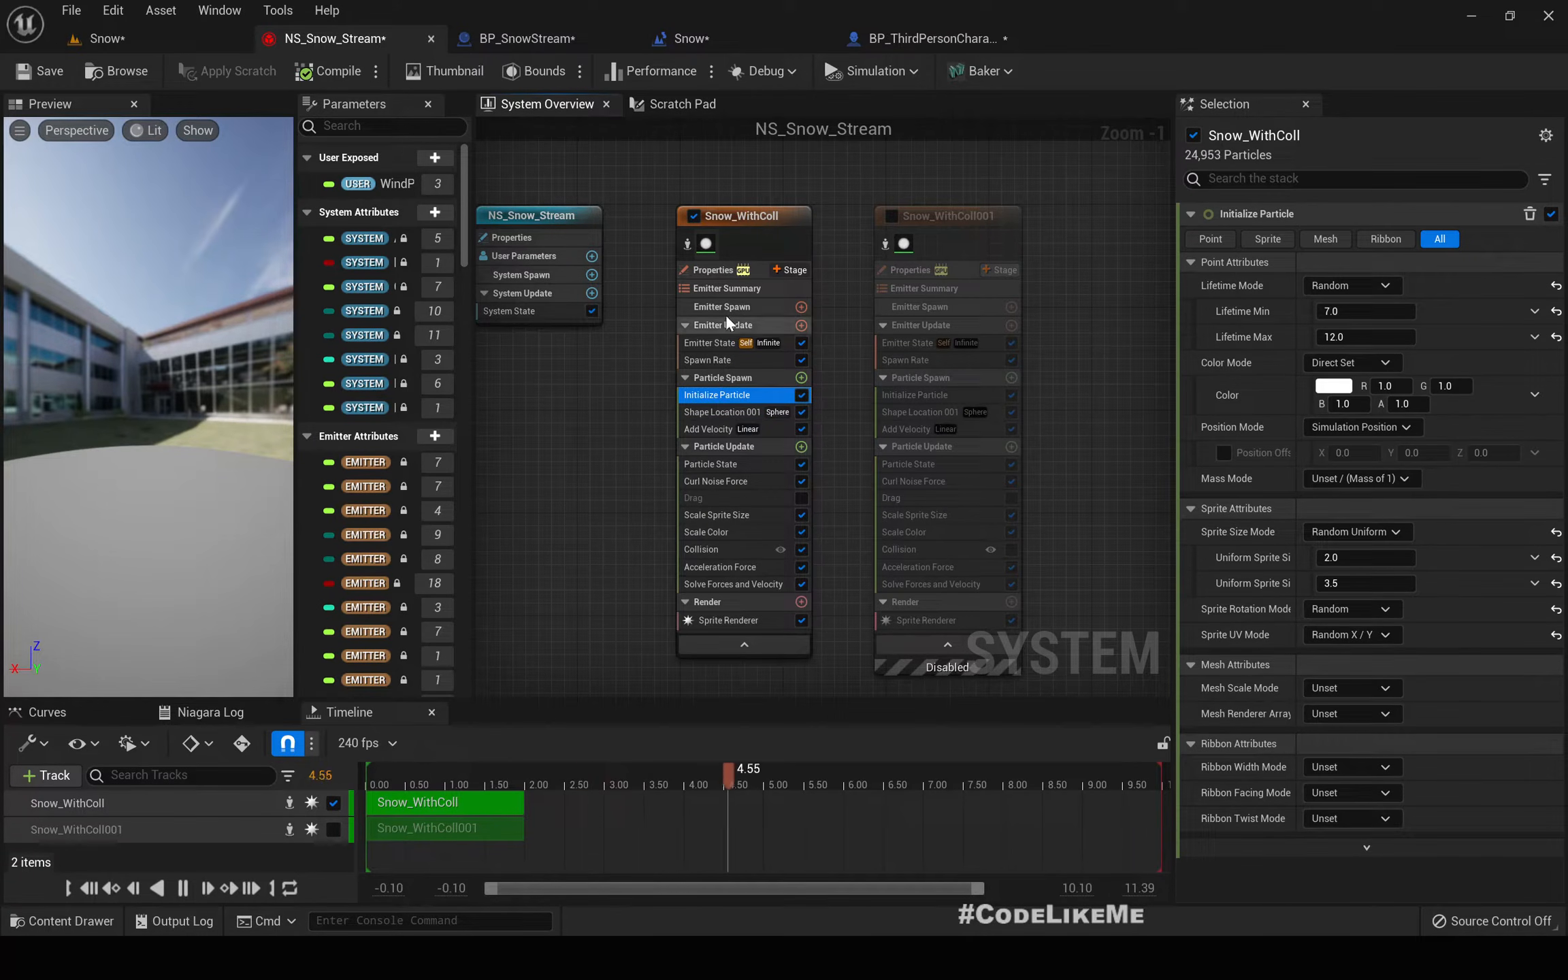
click(722, 270)
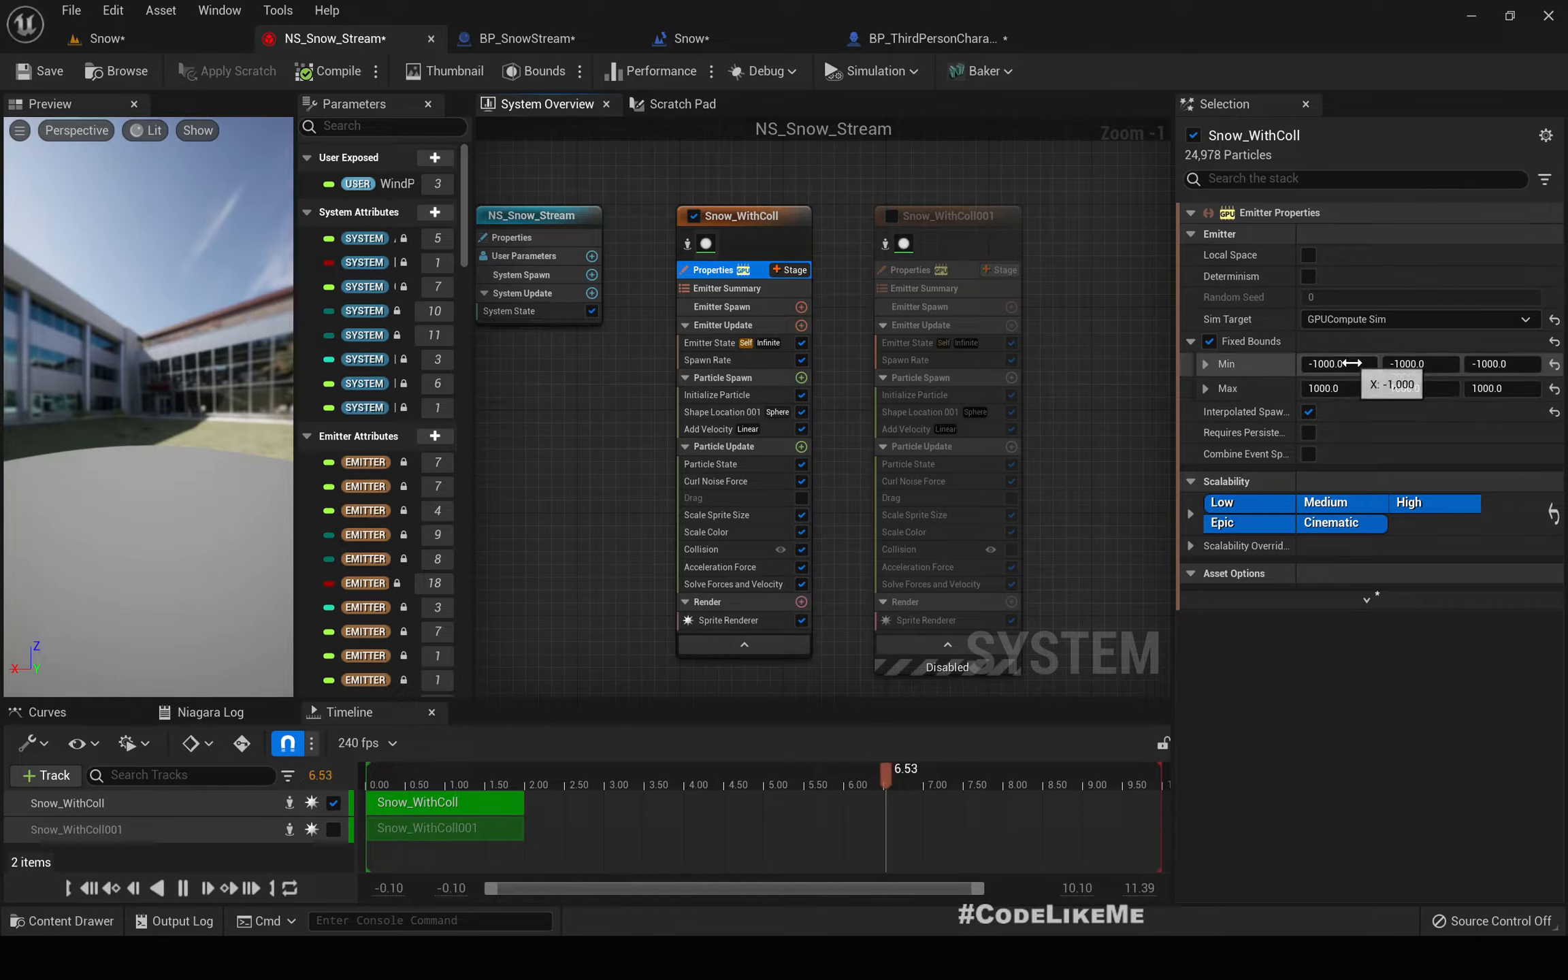
text(-10000)
key(Return)
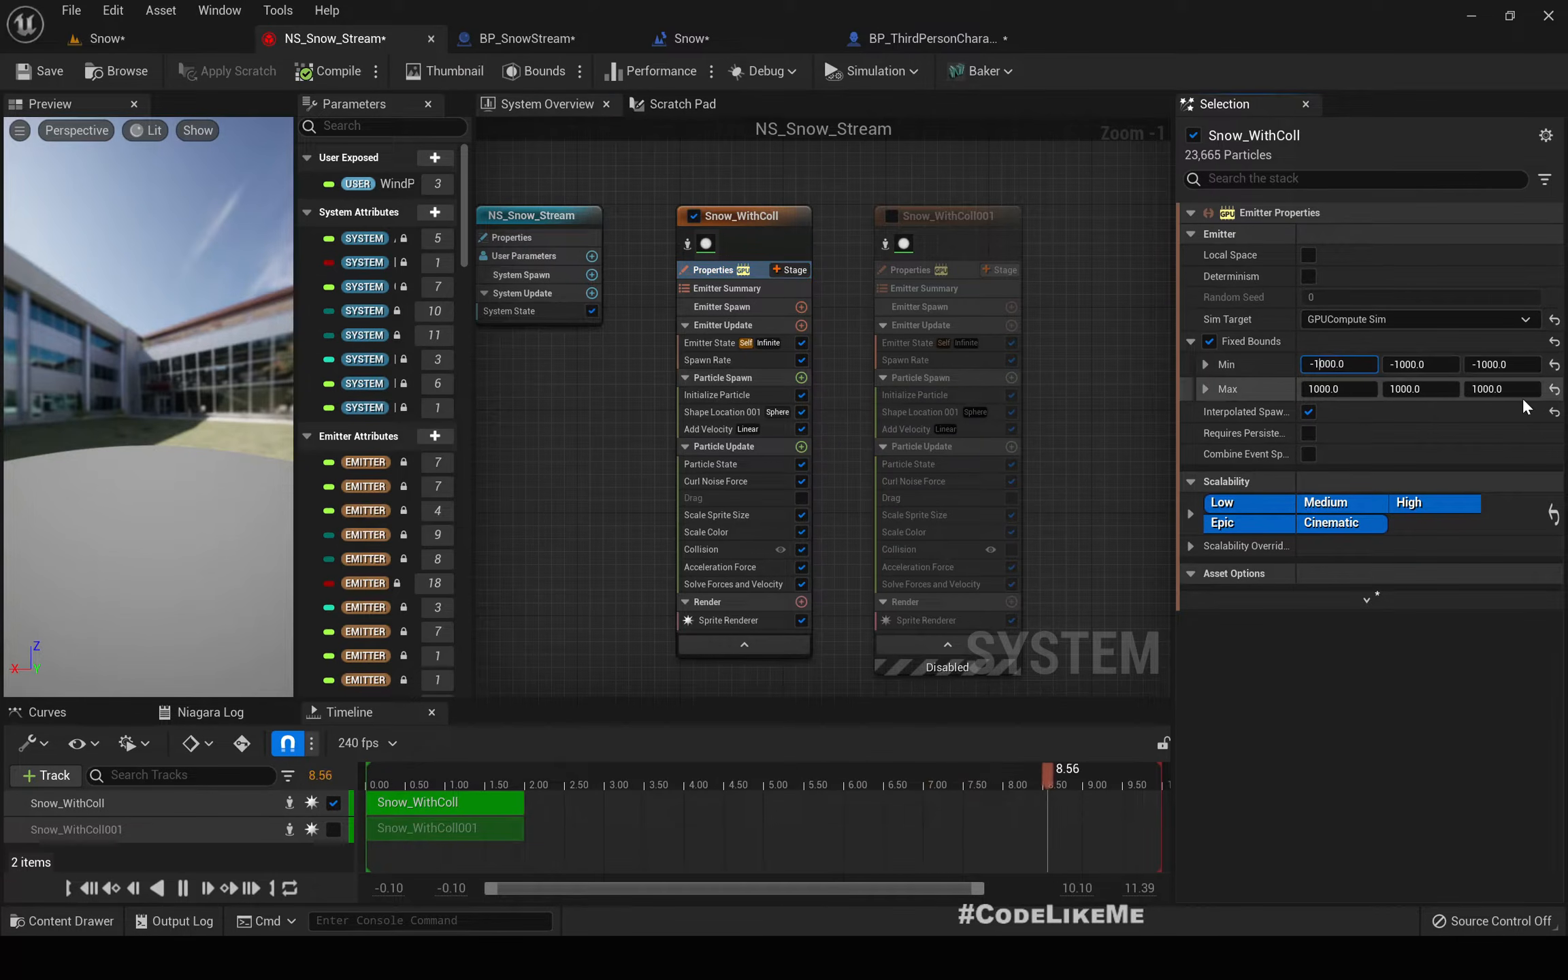
key(Tab)
text(-10000)
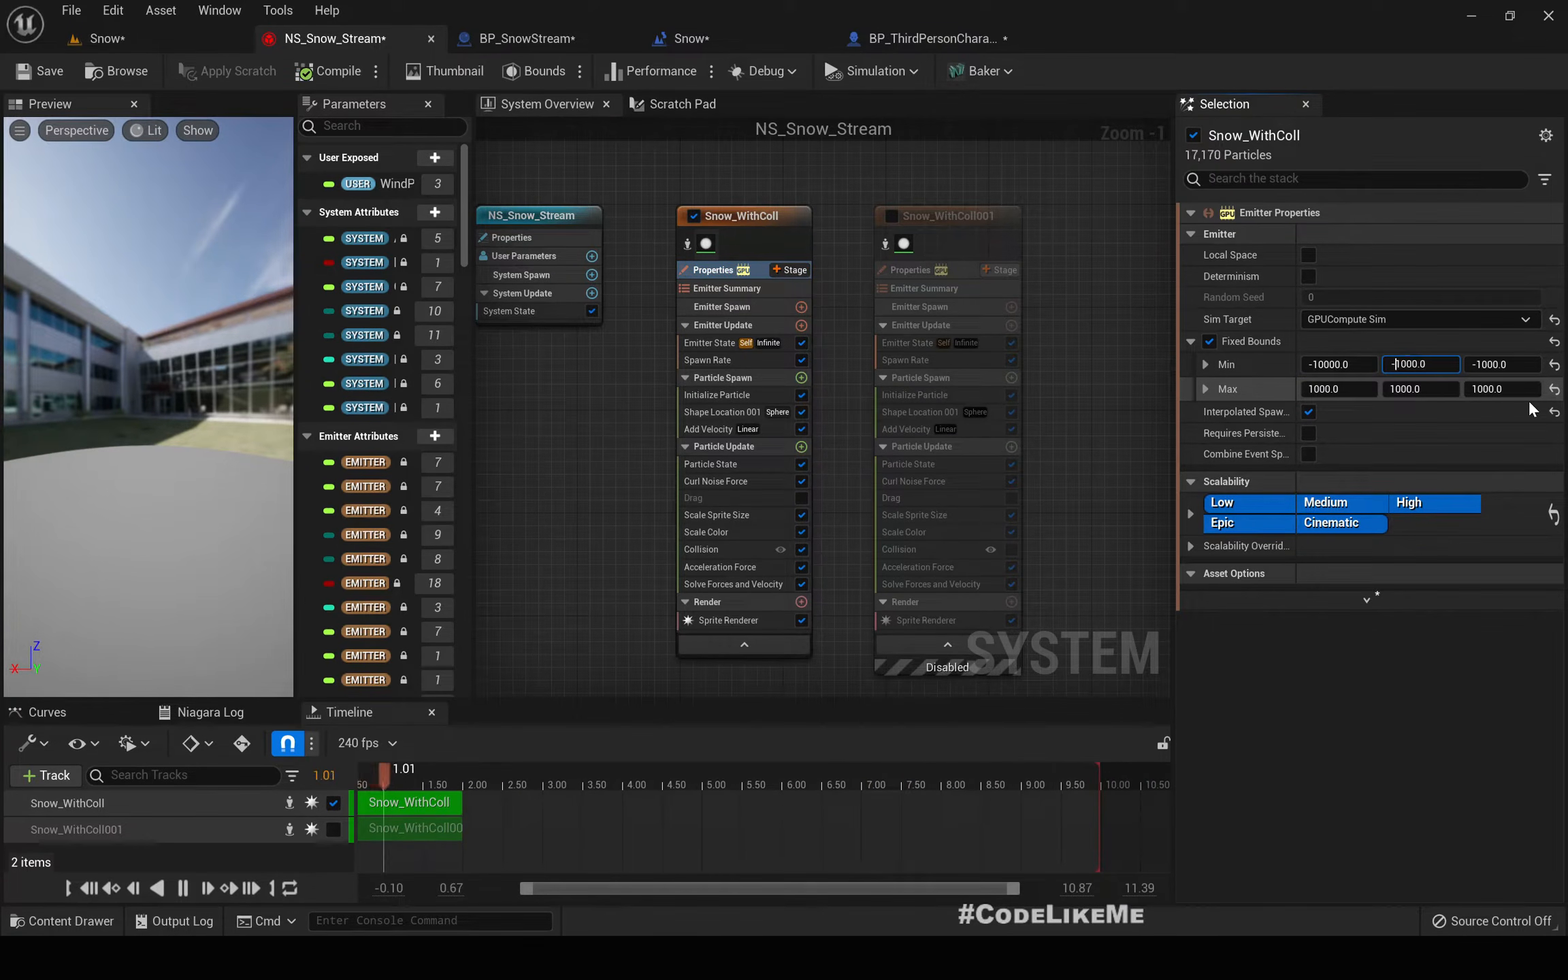
key(Tab)
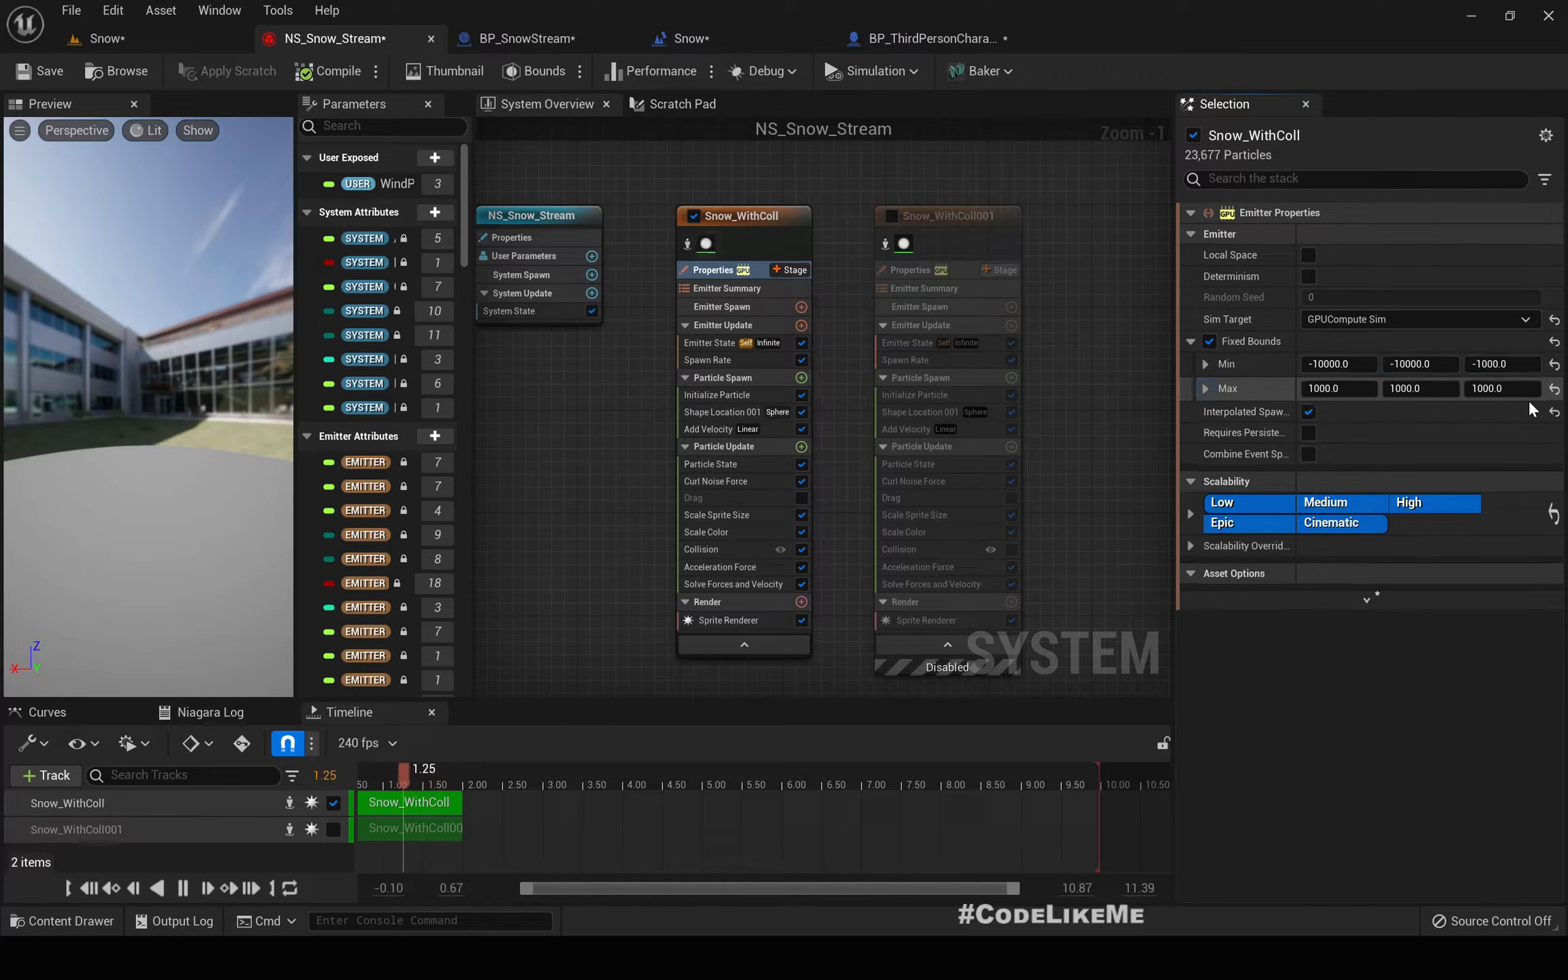
- Set the X and Y fixed bounds maximum of the Snow_WithColl emitter to 10000
key(Tab)
key(Tab)
key(shift+Tab)
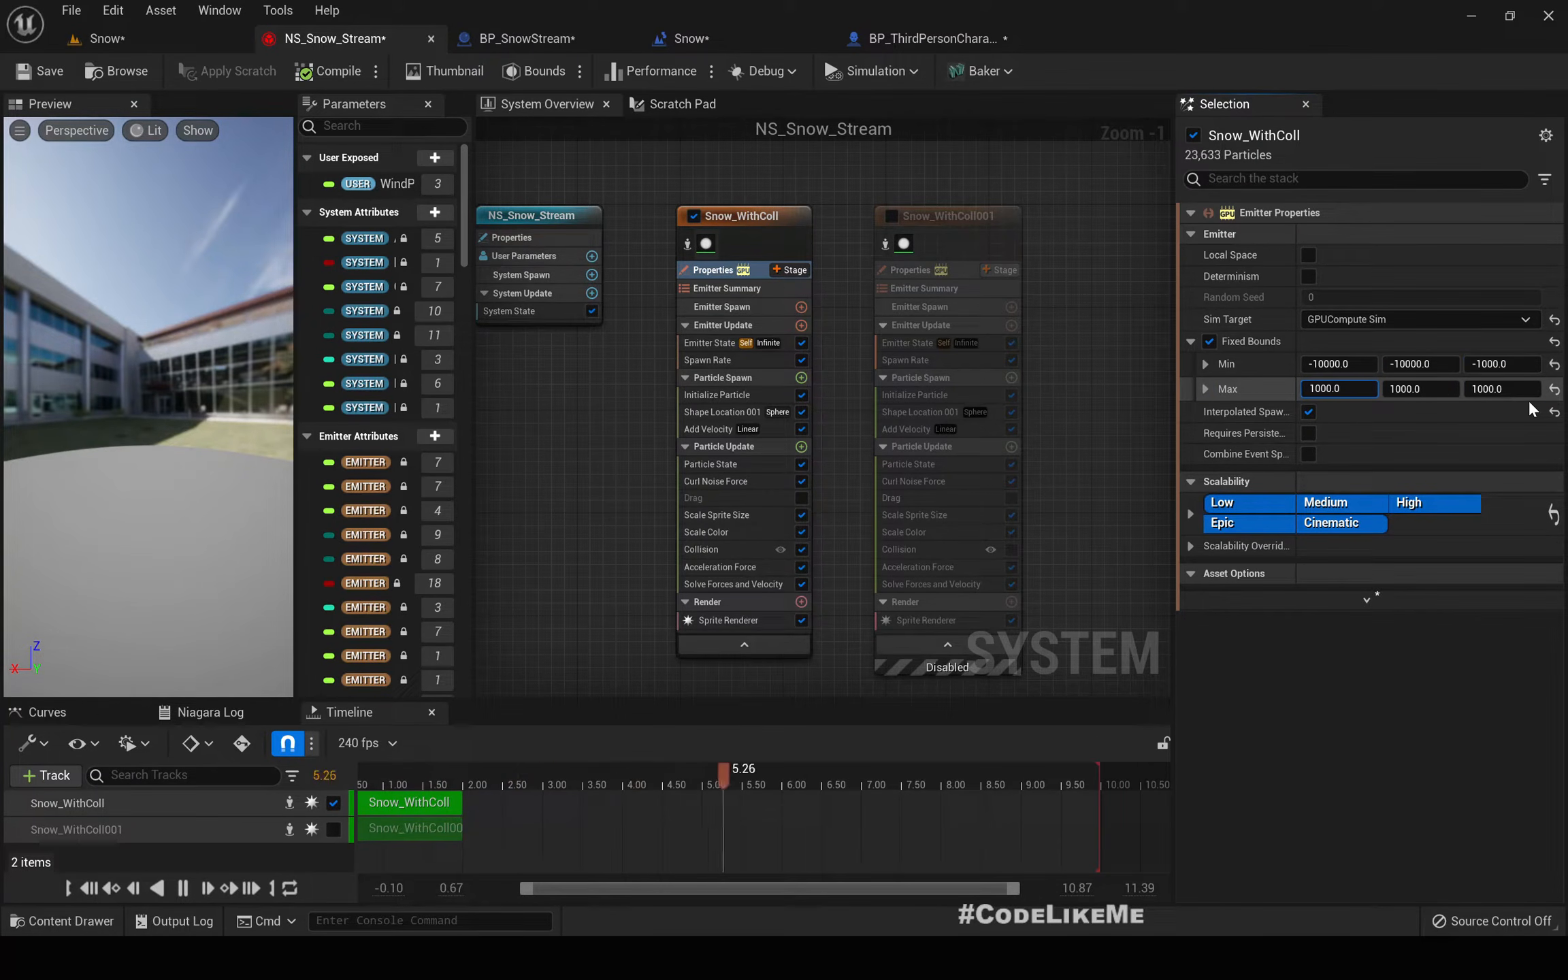
text(10000)
key(Tab)
text(0)
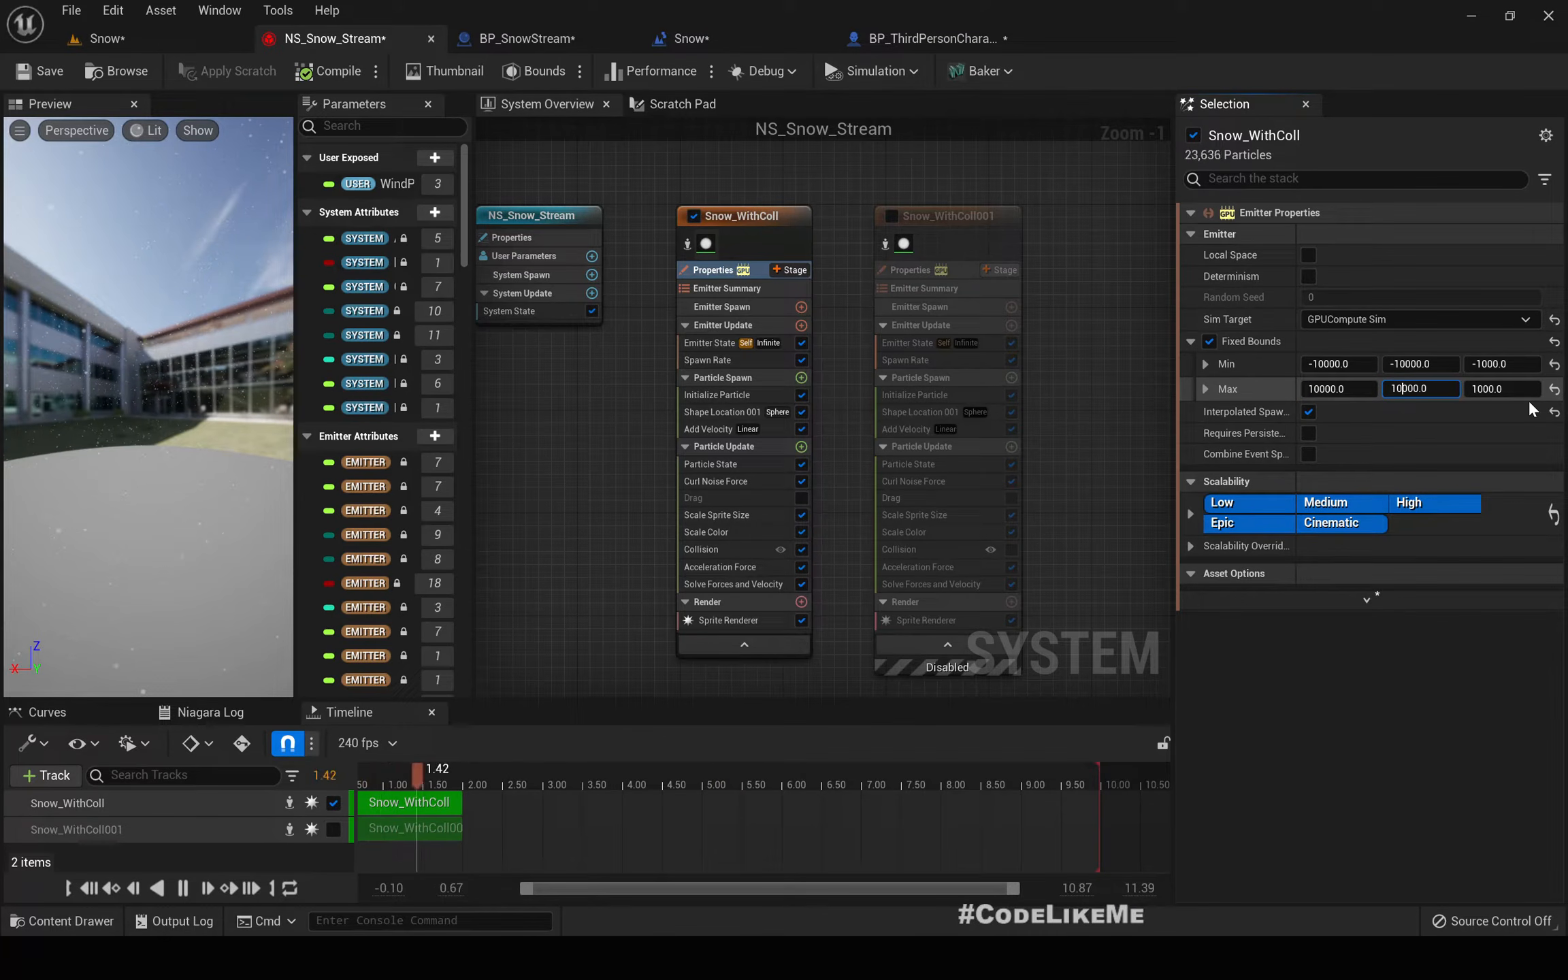
key(Return)
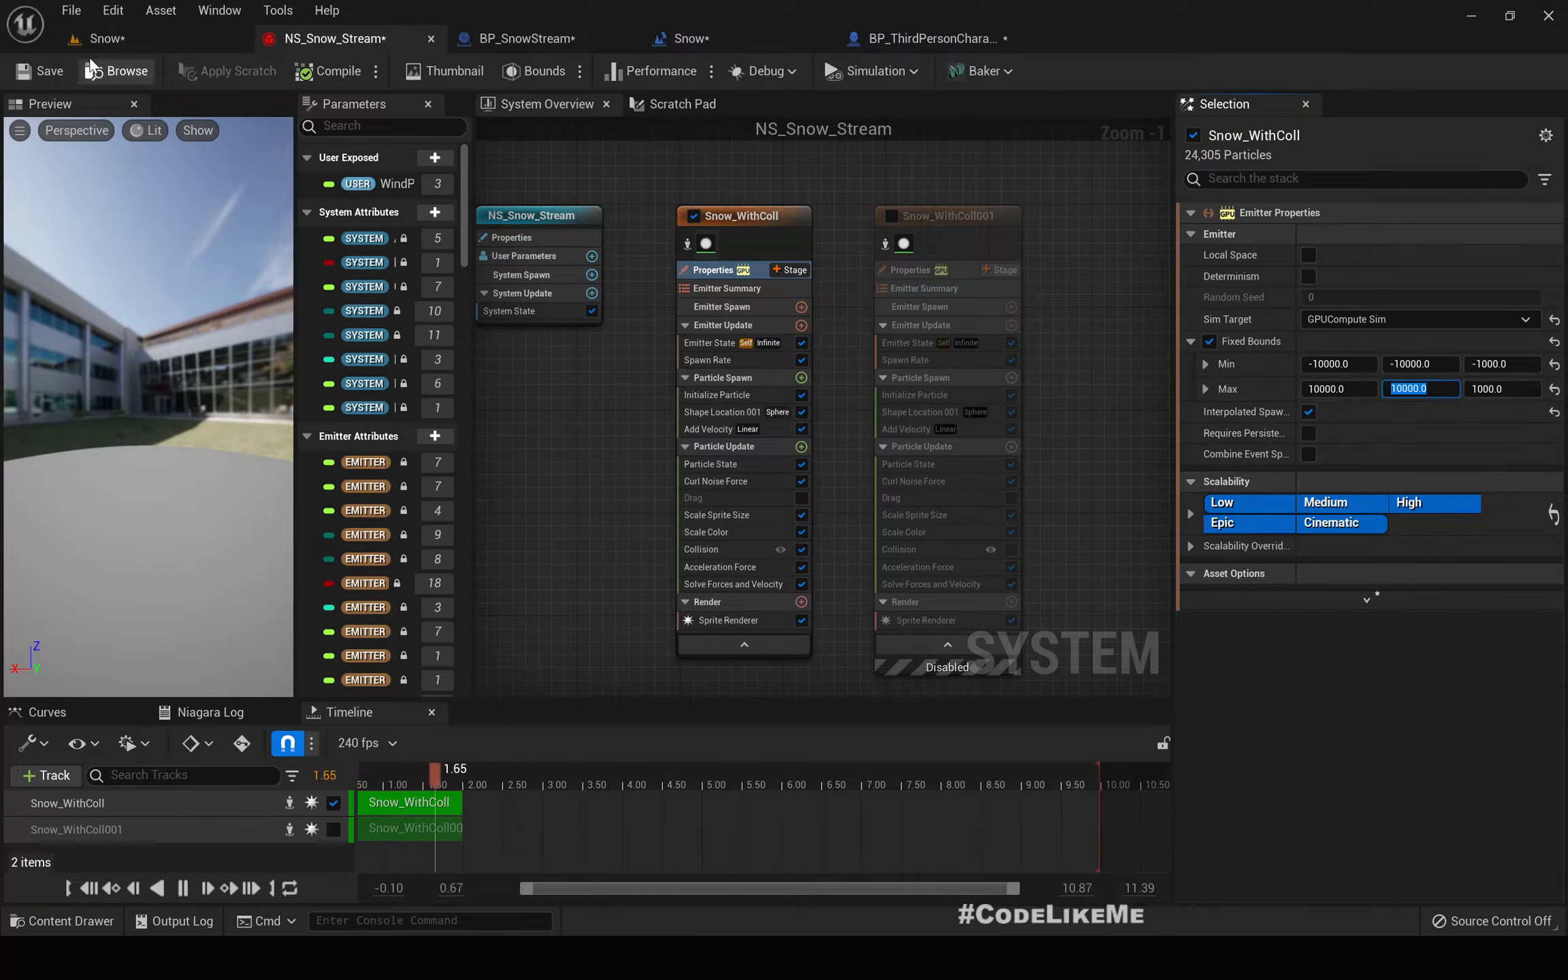
- Return to the simulating Snow level and examine the snow flow from several positions inside the corridor in a full-screen viewport
click(103, 38)
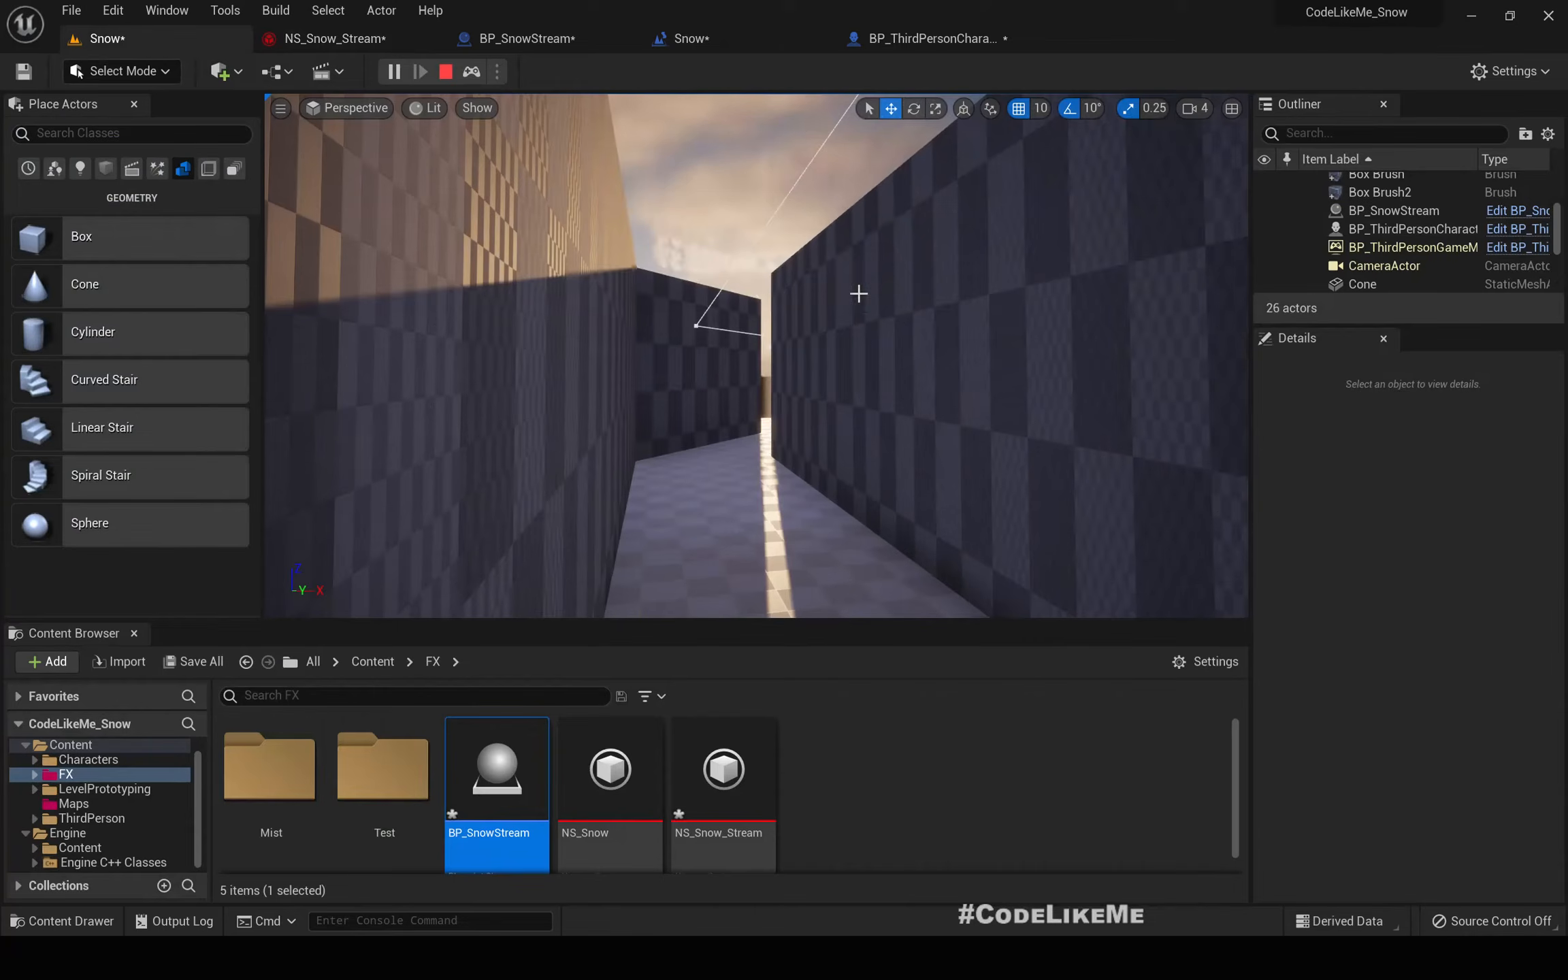
right_drag(776, 293, 830, 258)
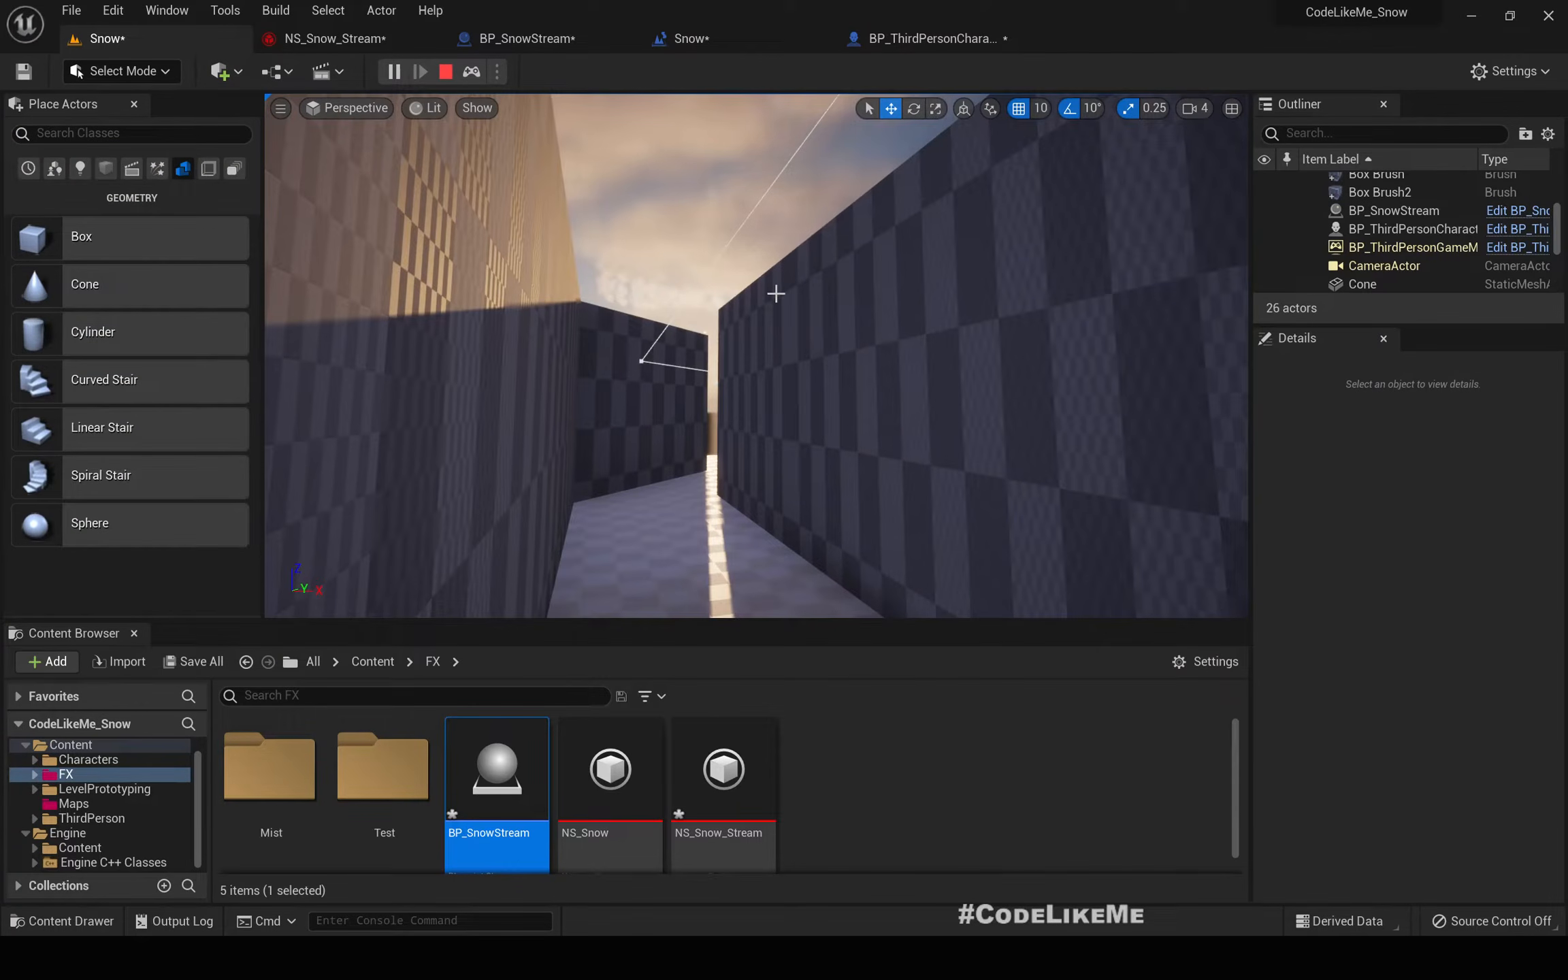
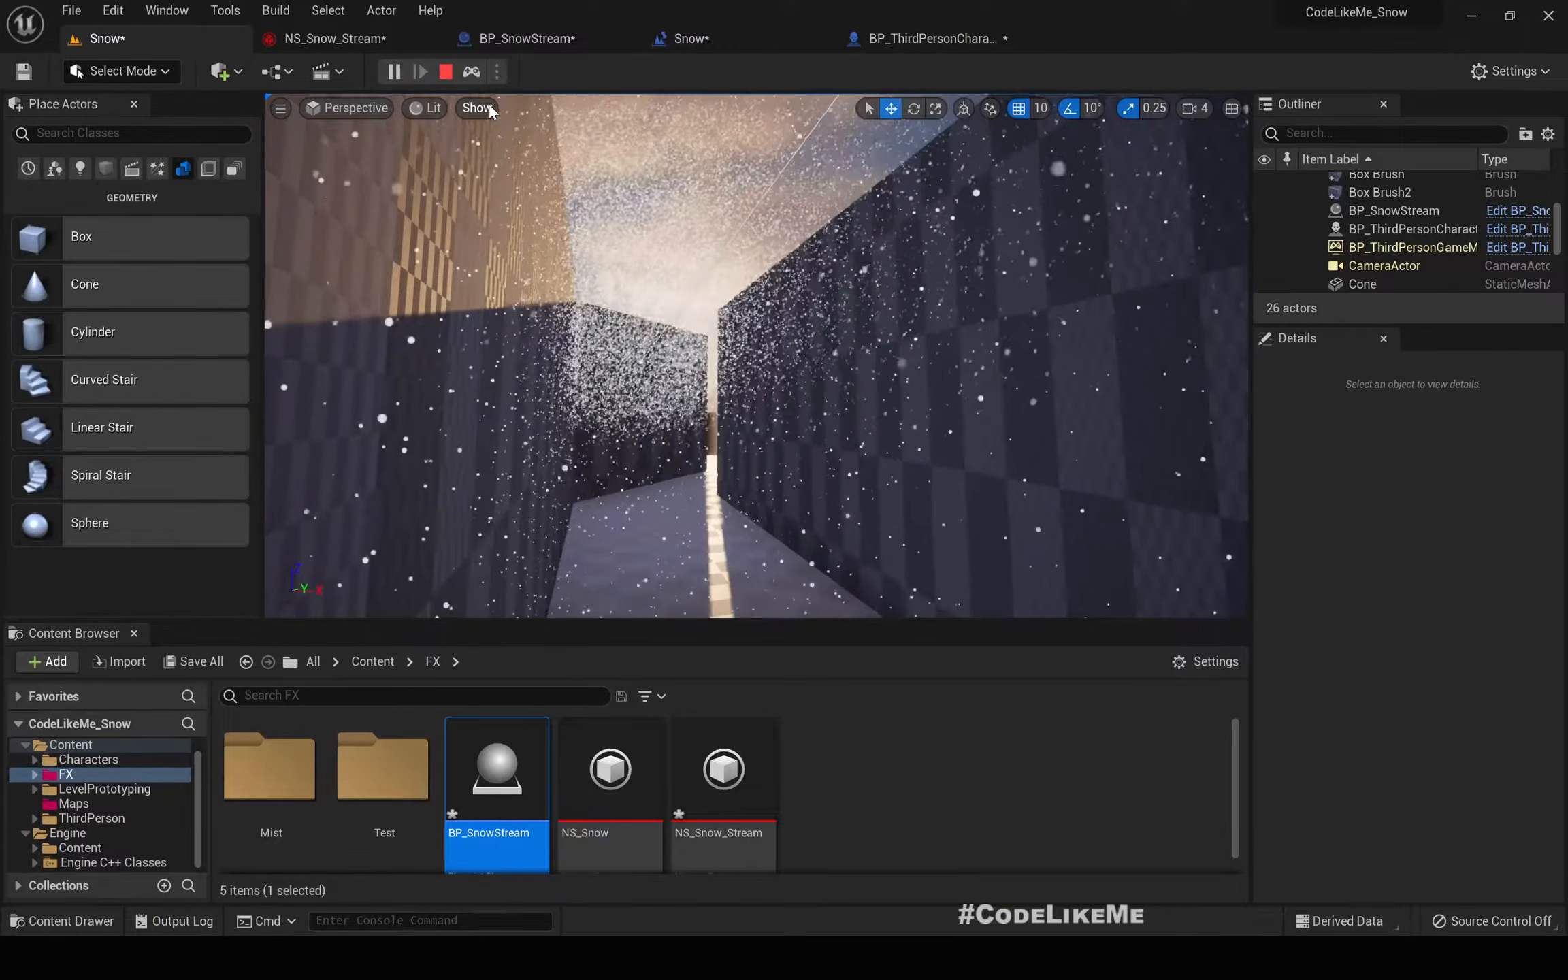
key(F11)
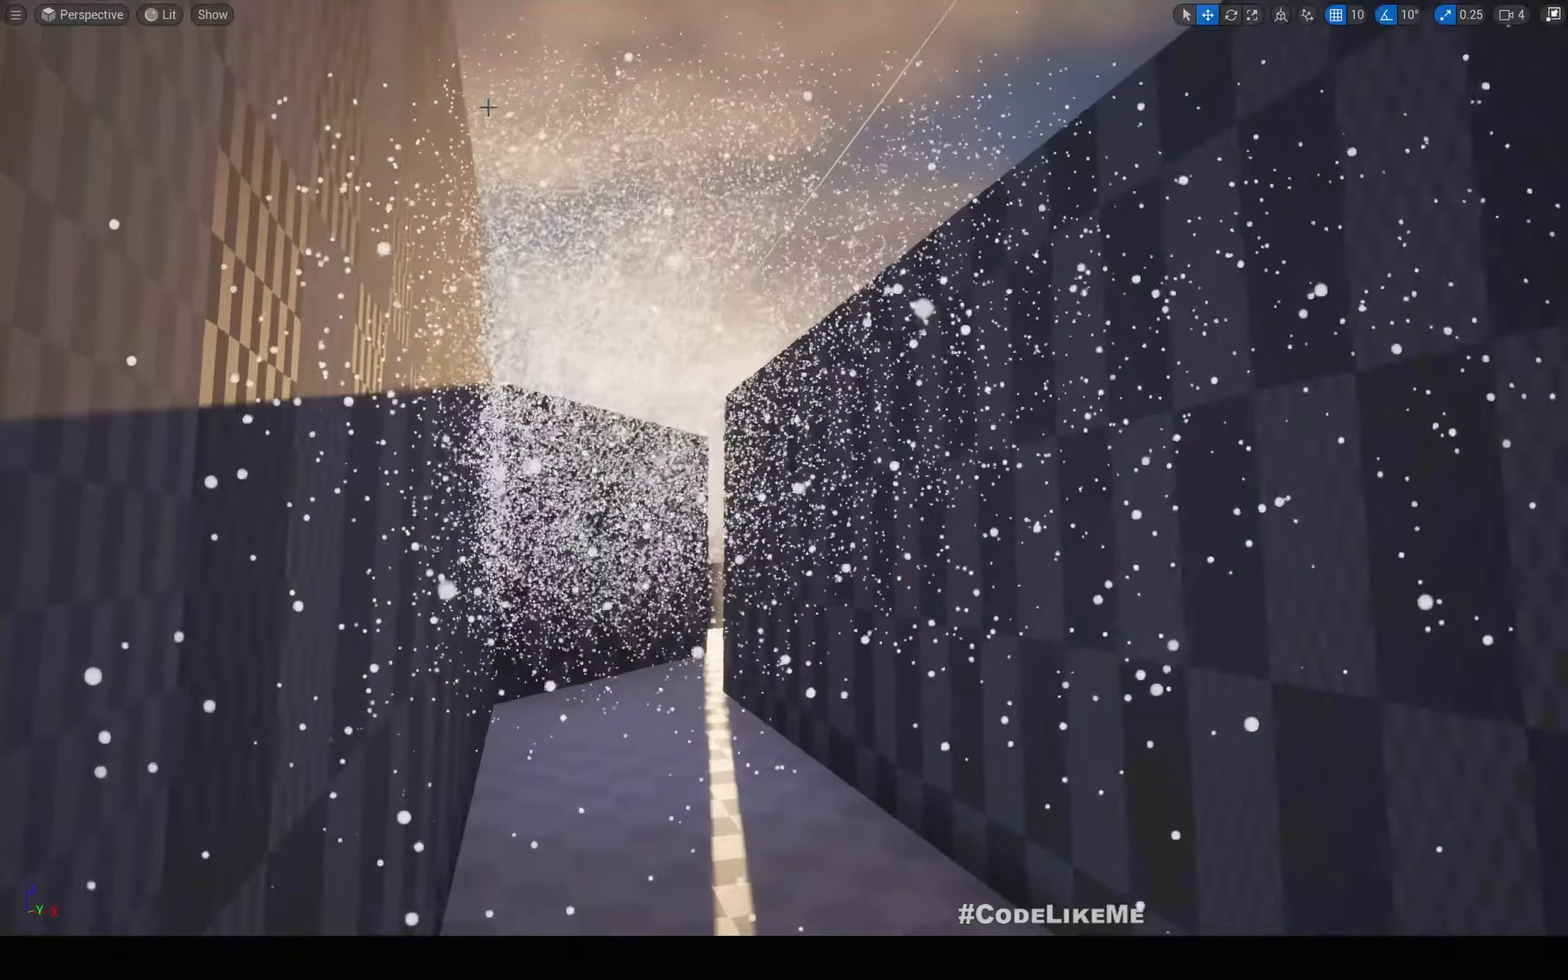
key(e)
mouse_move(488, 107)
right_down()
mouse_move(578, 265)
mouse_move(653, 218)
mouse_move(762, 239)
mouse_move(966, 225)
mouse_move(742, 231)
mouse_move(1169, 279)
mouse_move(701, 225)
mouse_move(674, 320)
mouse_move(517, 61)
mouse_move(518, 99)
mouse_move(476, 79)
mouse_move(55, 88)
right_up()
key(w)
key(q)
right_drag(784, 468, 1293, 456)
key(e)
right_drag(477, 468, 1184, 796)
key(w)
key(a)
key(e)
right_drag(544, 476, 341, 371)
key(w)
key(a)
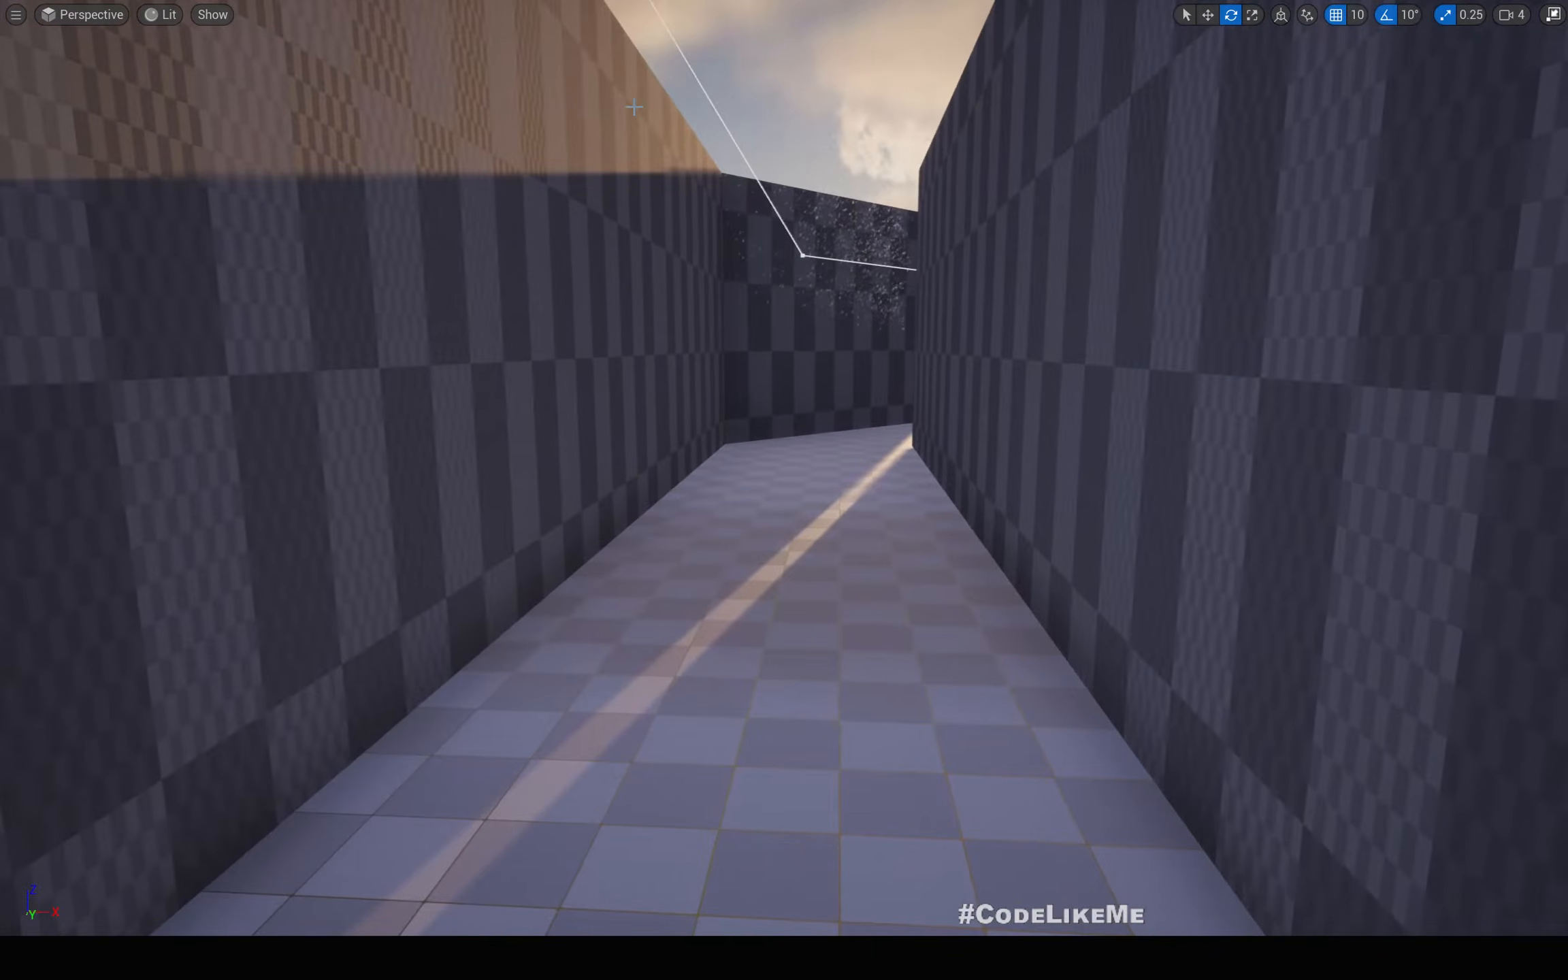
key(F11)
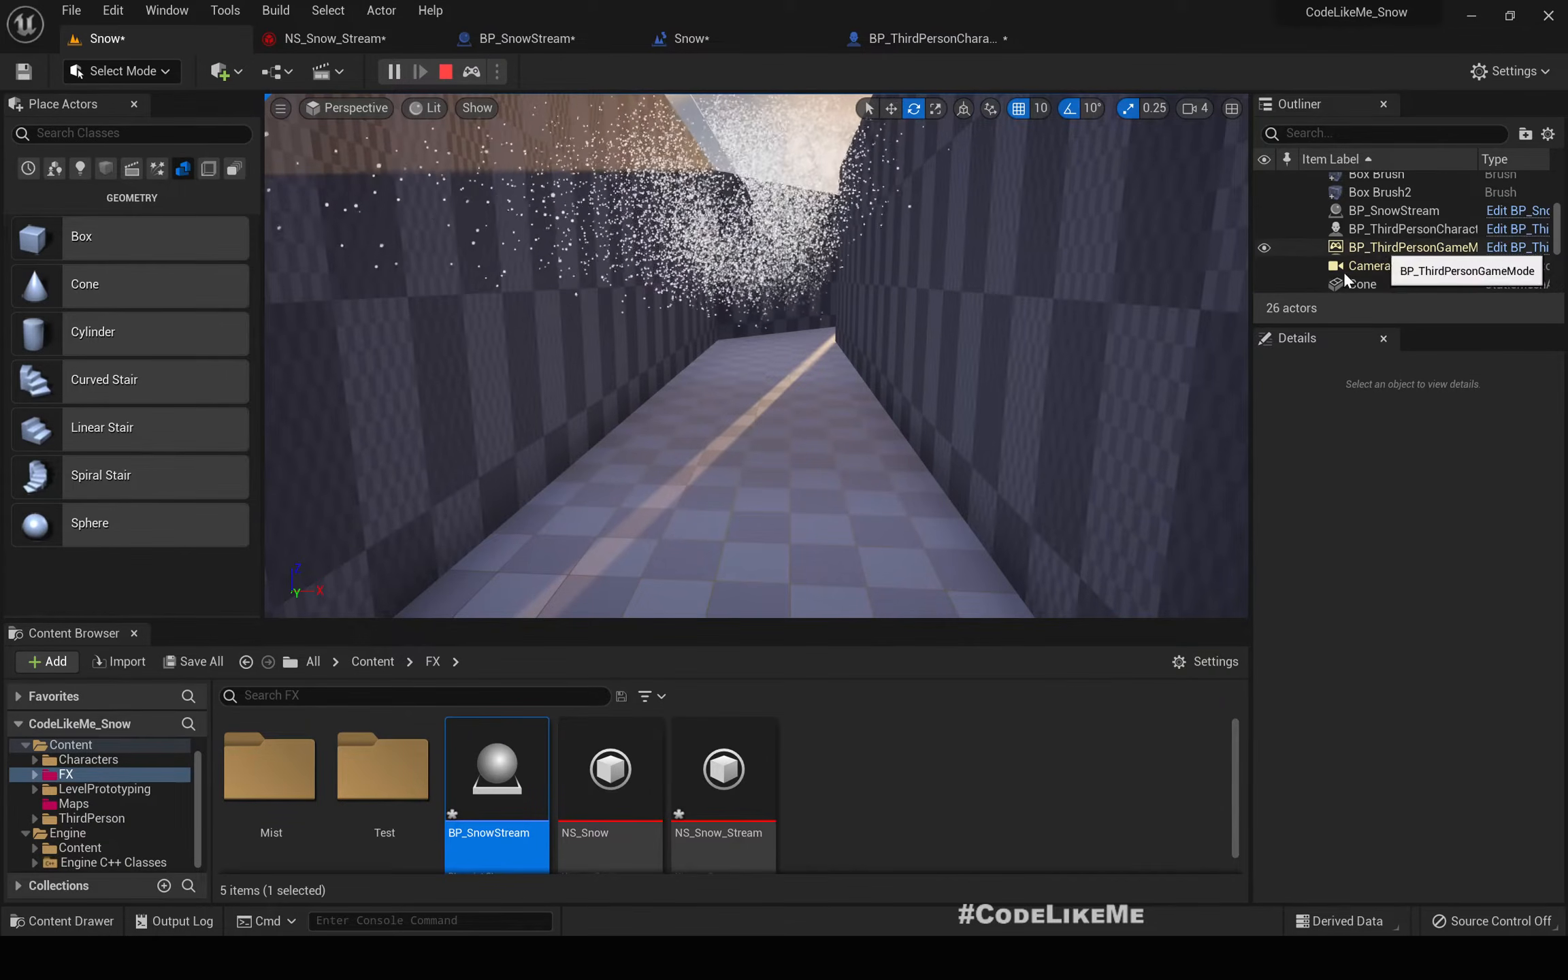
- Select the NS_Snow_Stream component of BP_SnowStream in the simulating level, examine its movement along the spline and inside the corridor, and stop the simulation
click(1403, 212)
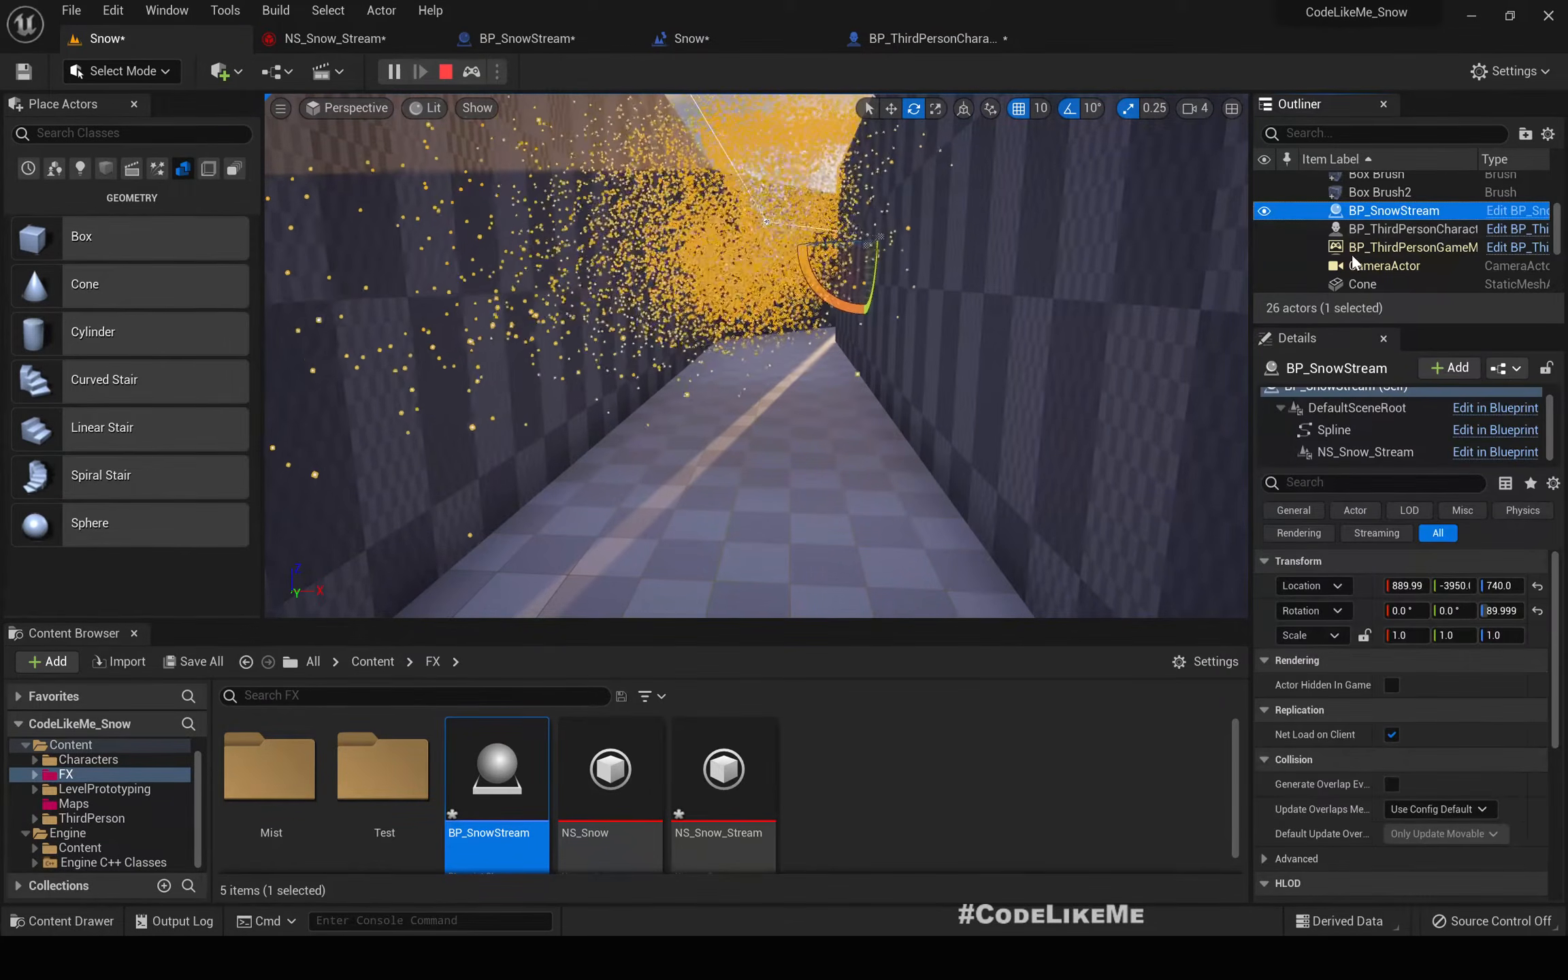
click(1351, 452)
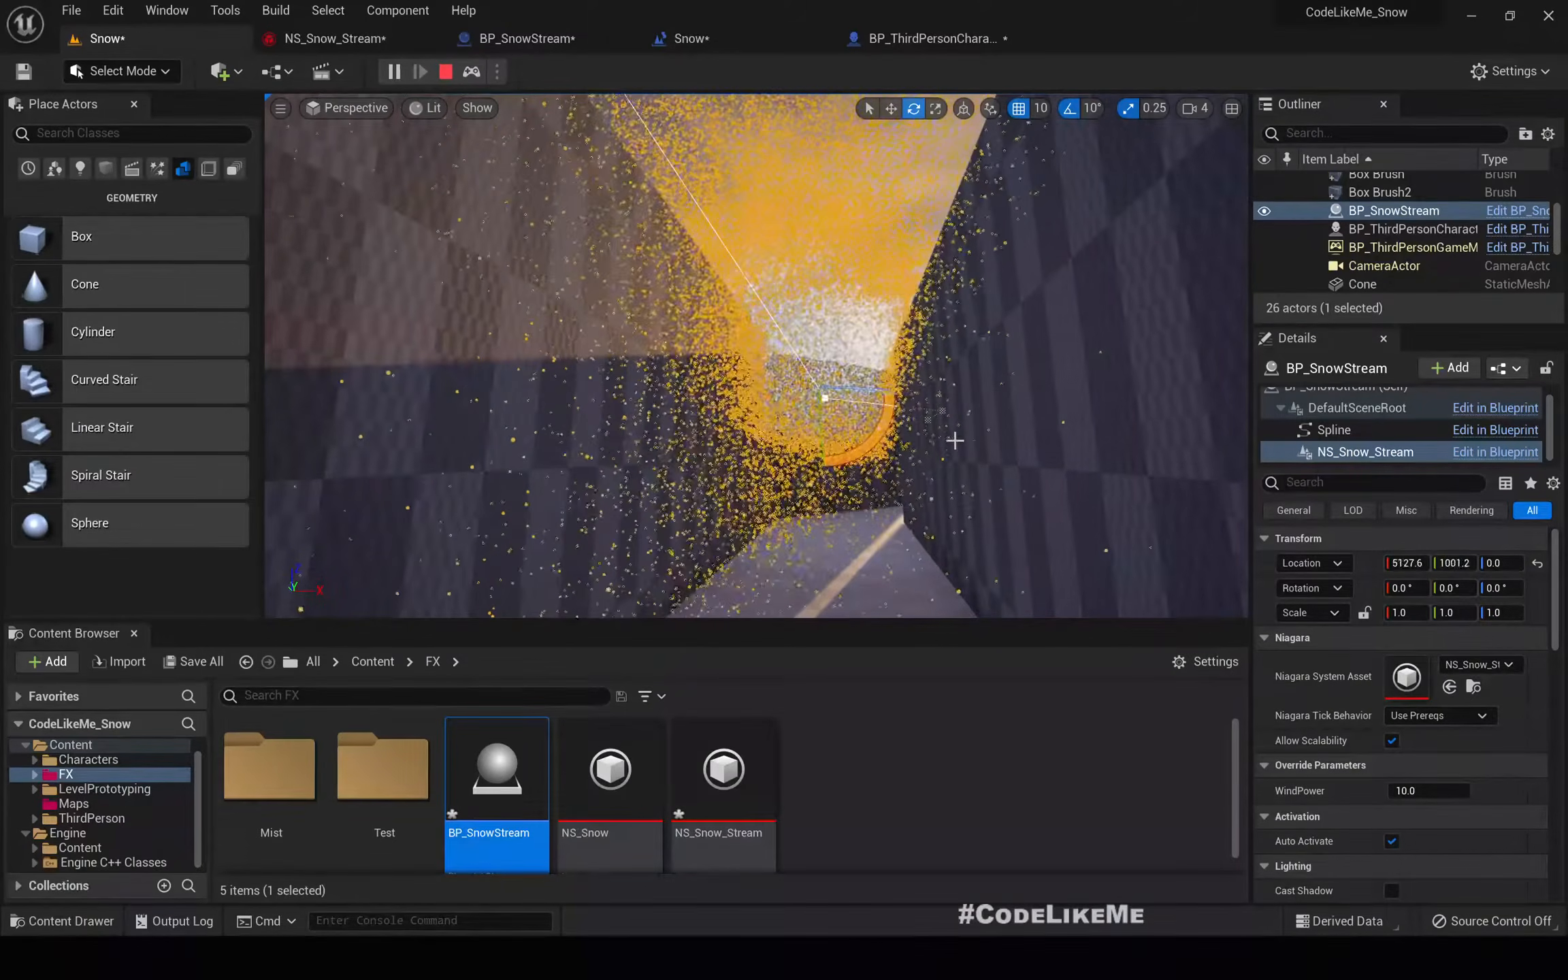
key(w)
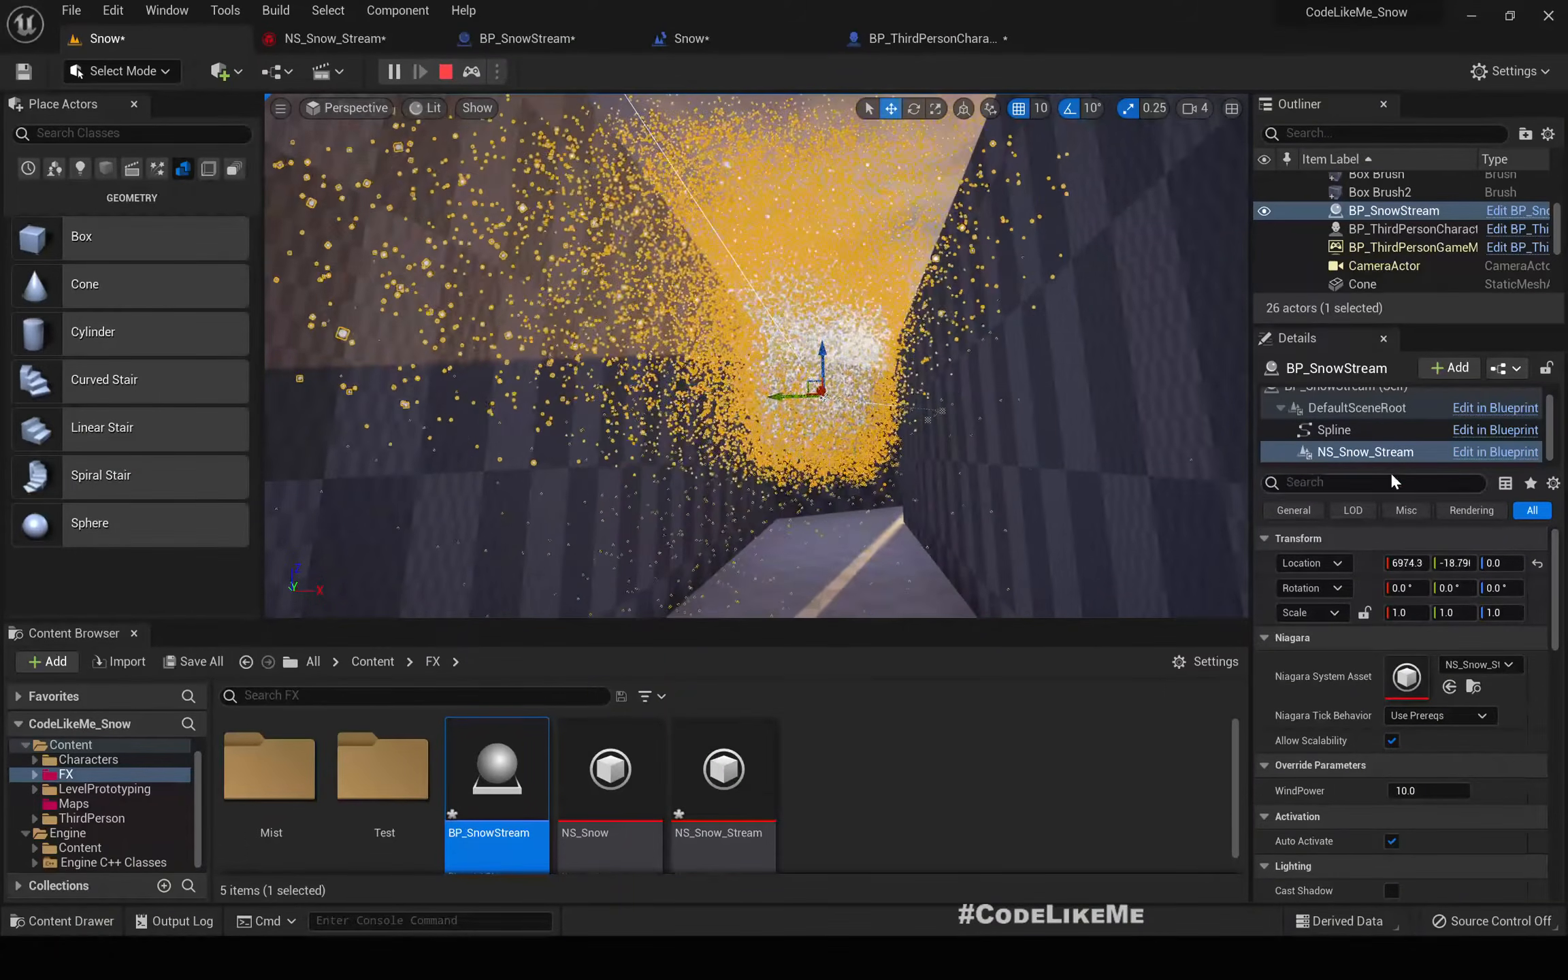
right_drag(953, 354, 909, 462)
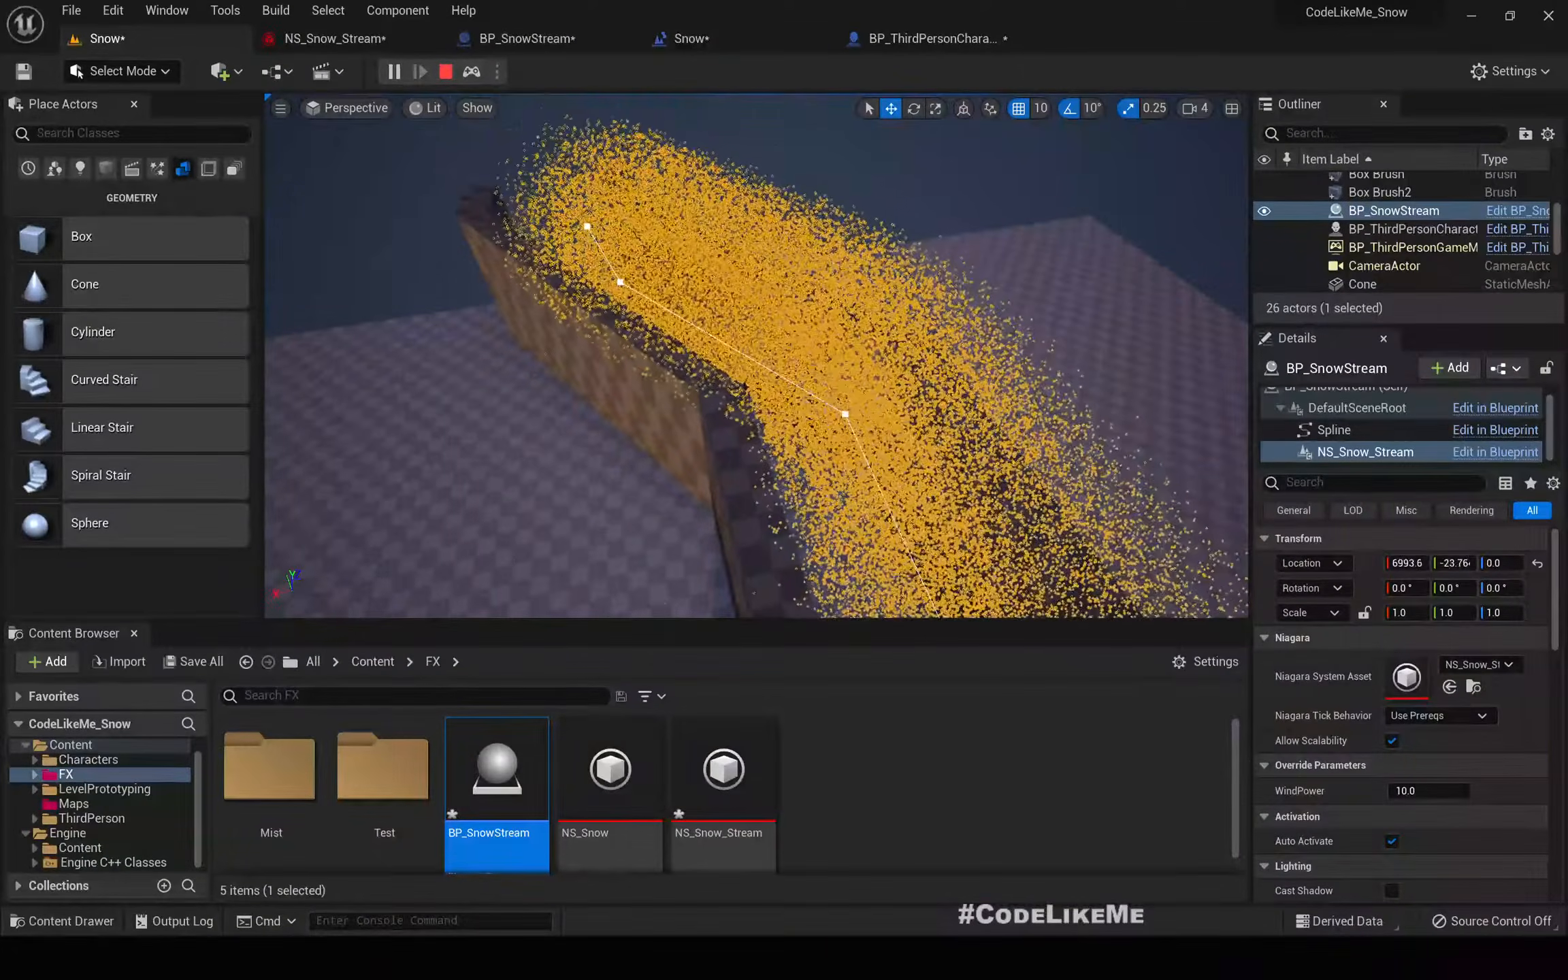
right_drag(909, 461, 1157, 401)
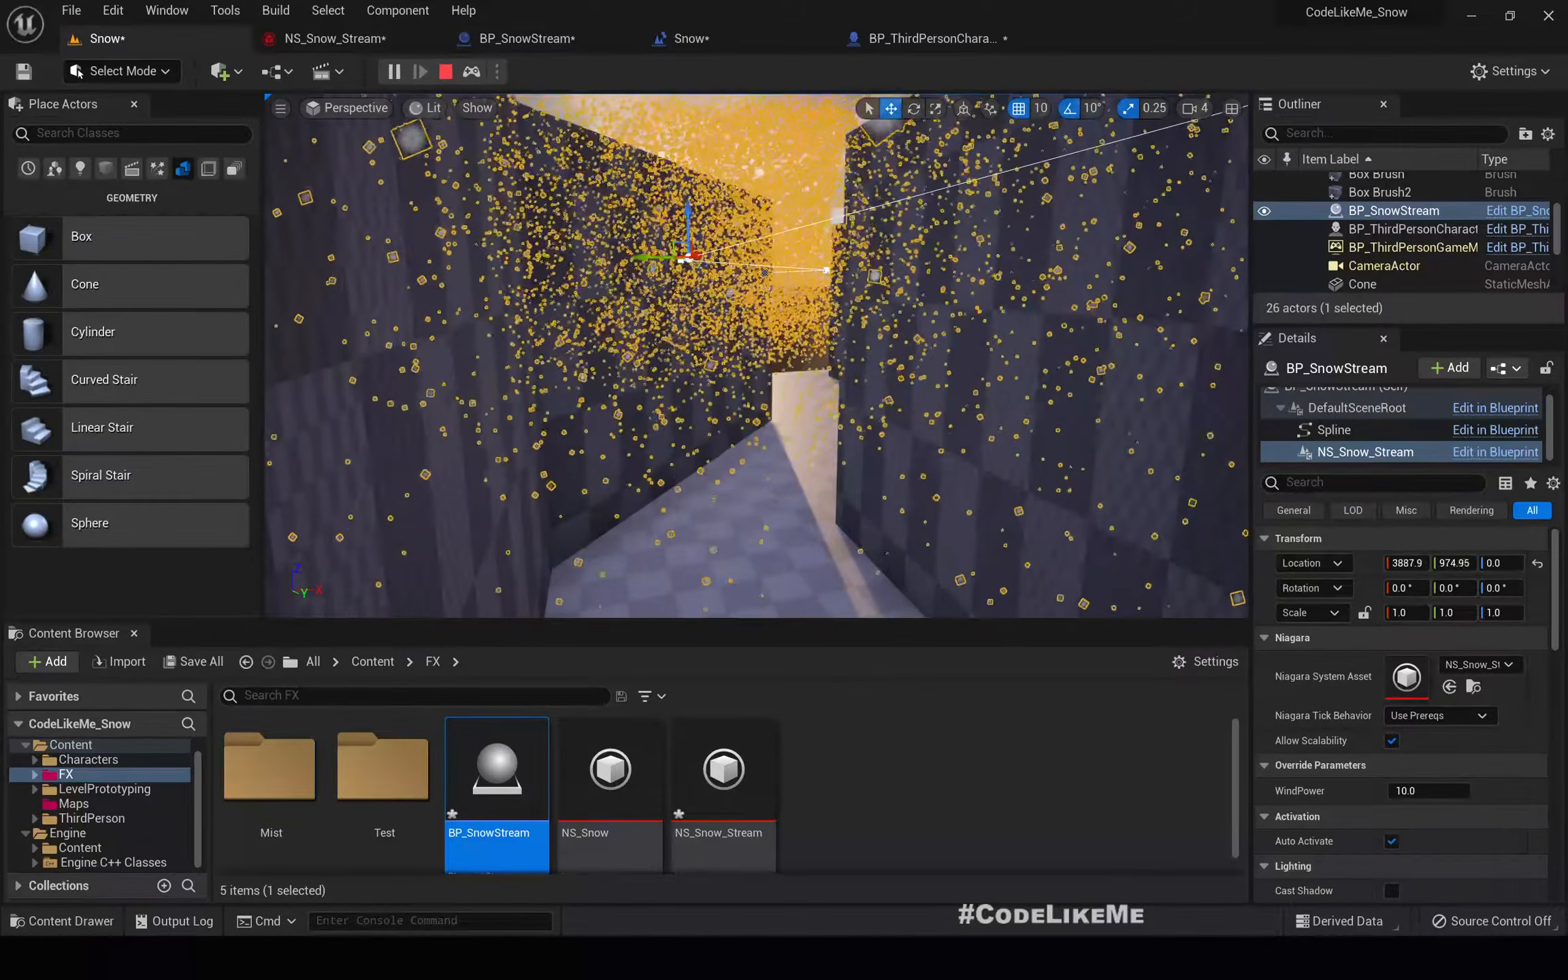
key(g)
key(w)
right_drag(756, 356, 756, 449)
key(Escape)
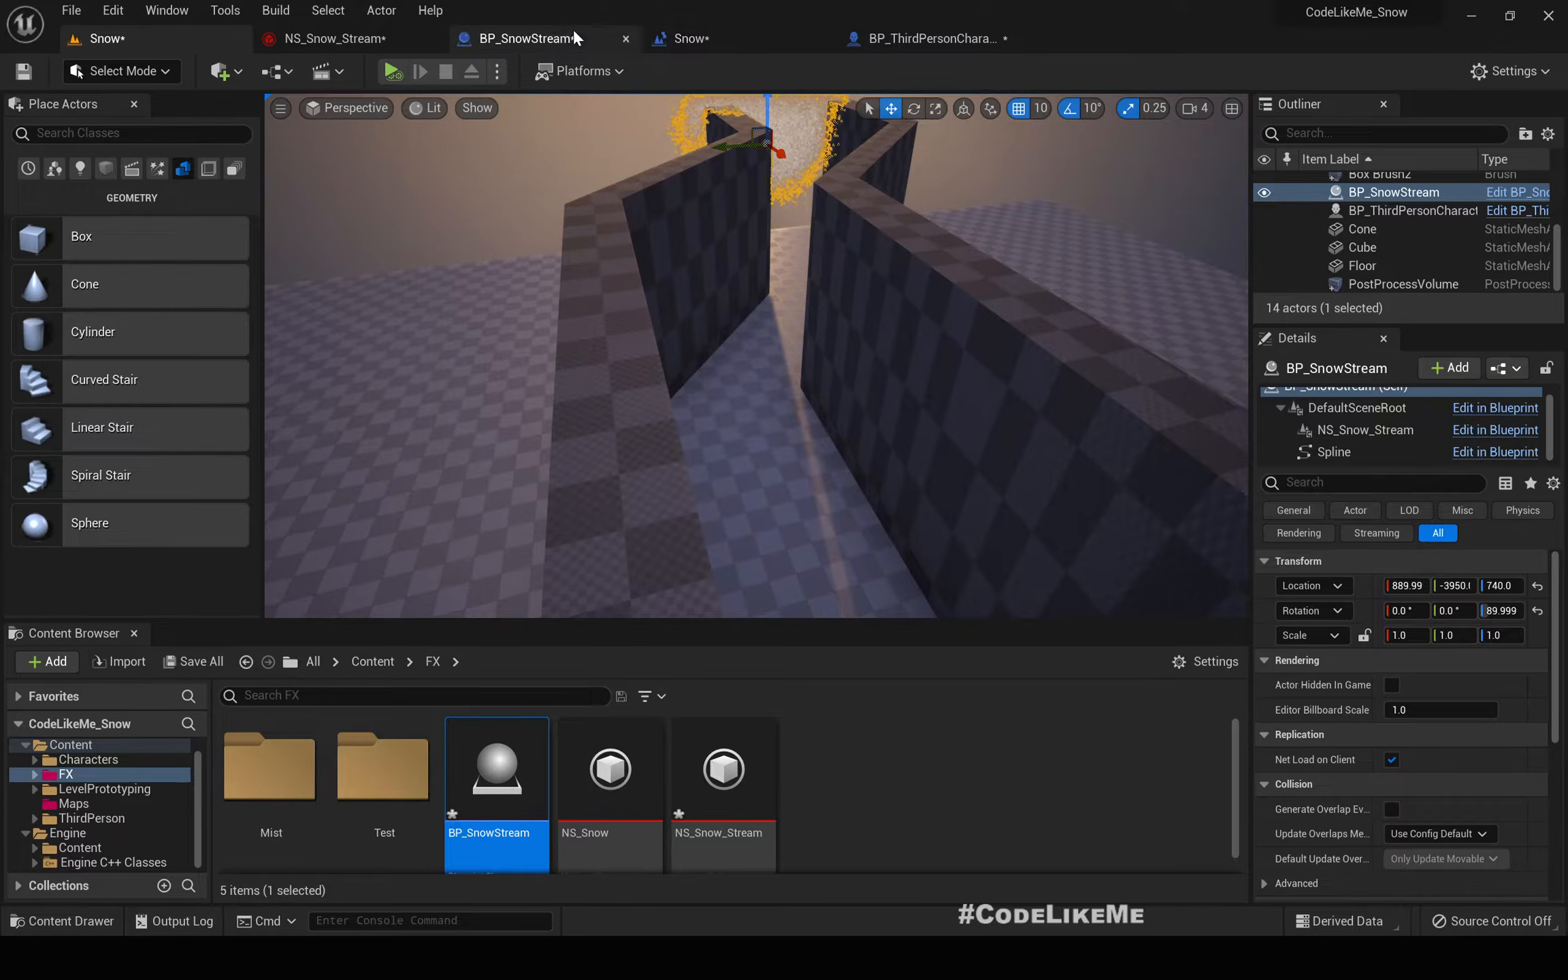
- Set the Speed variable's default value to 40.0 in BP_SnowStream and simulate the Snow level
click(556, 39)
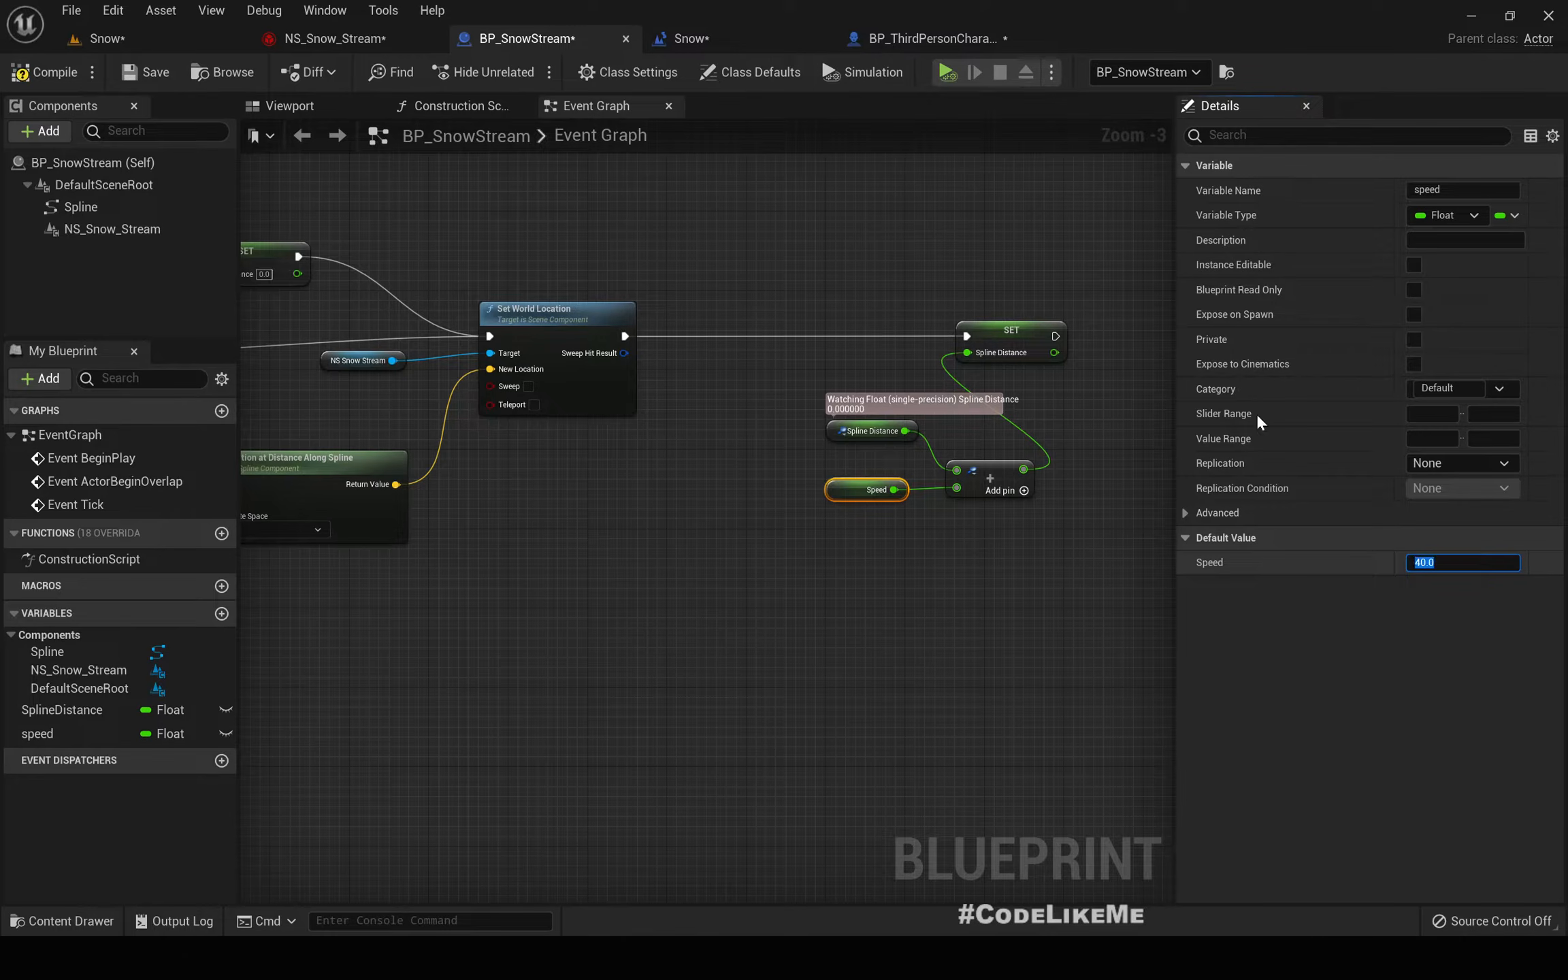
click(112, 38)
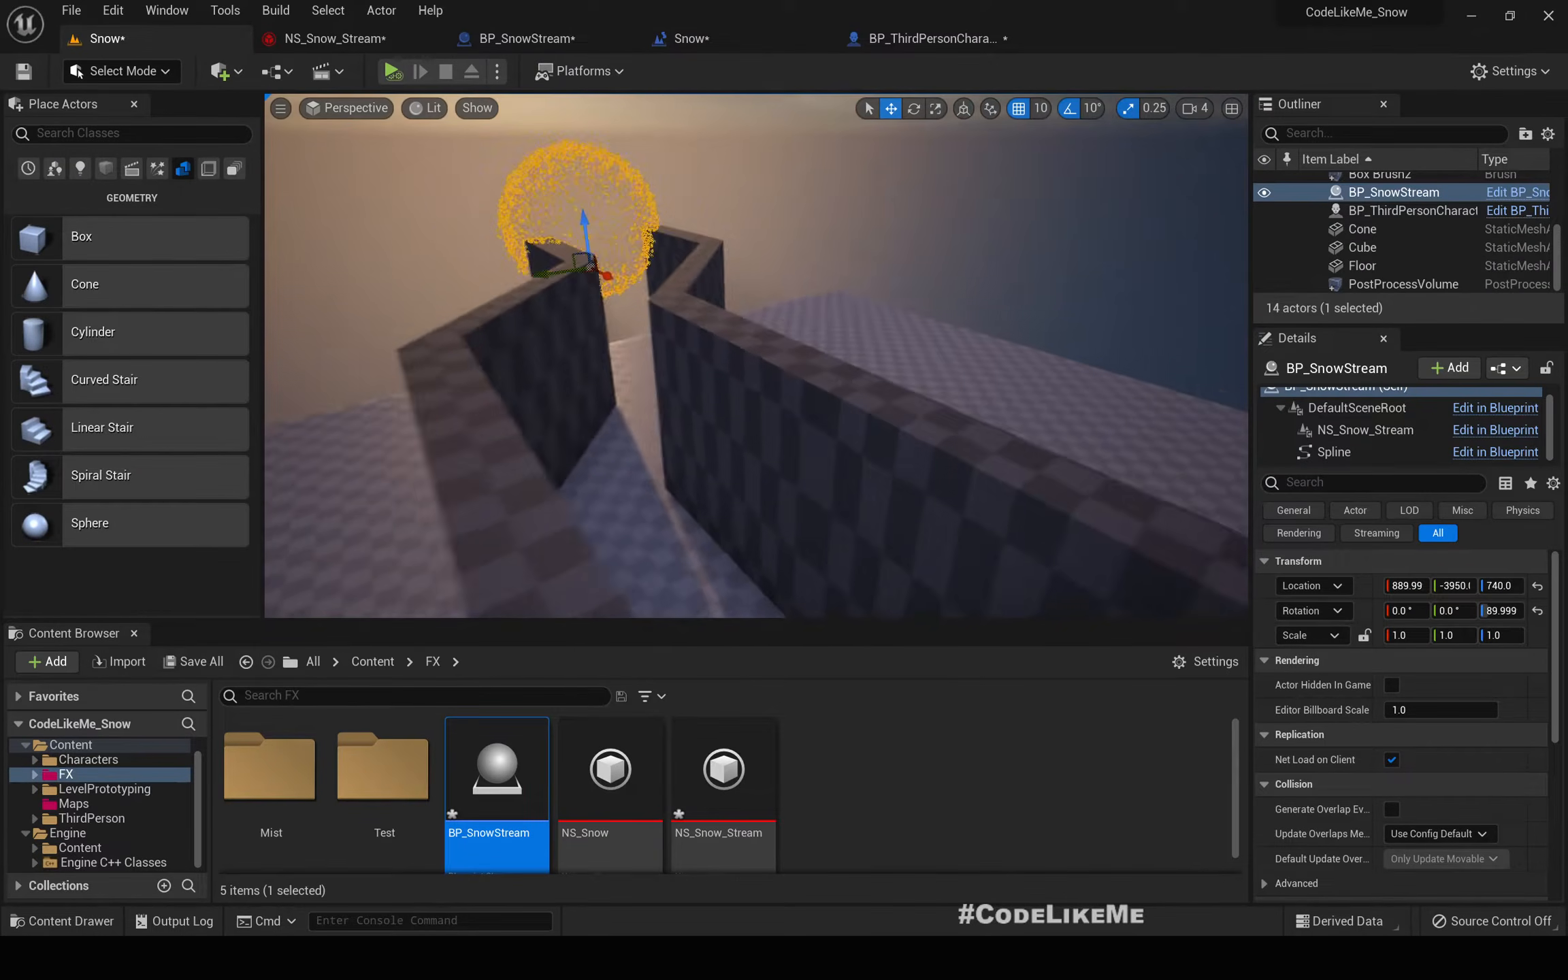
click(392, 70)
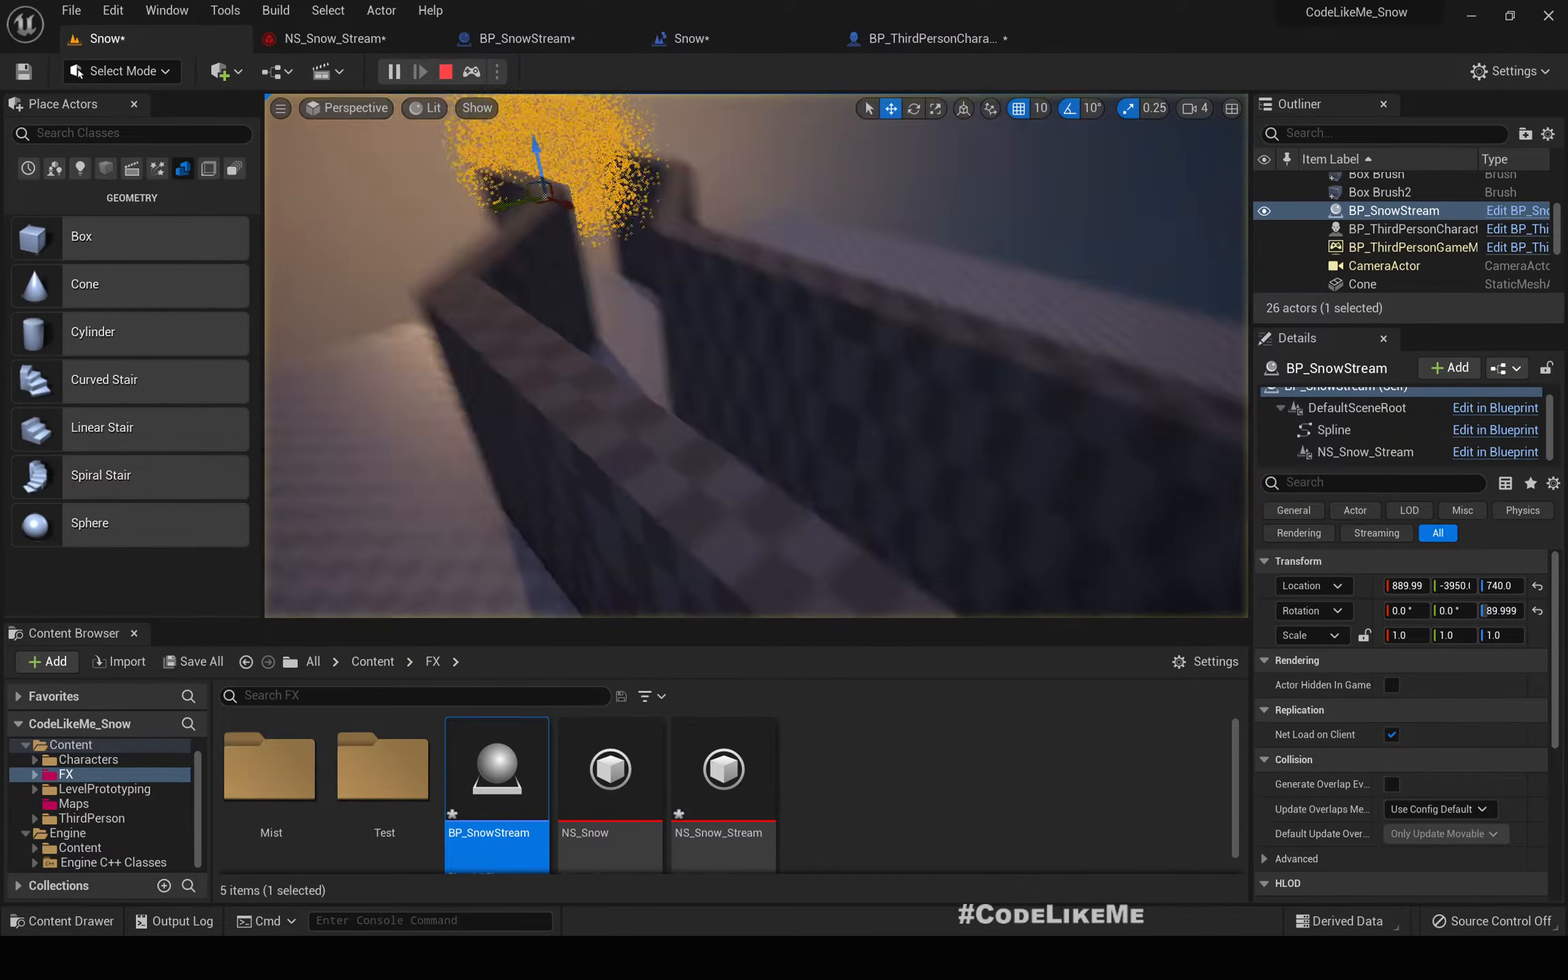
- Examine the snow flow from above the walls and inside the corridor with the selection highlight off the stream, then stop the simulation
mouse_move(755, 355)
right_down()
mouse_move(518, 356)
mouse_move(850, 368)
mouse_move(769, 354)
right_up()
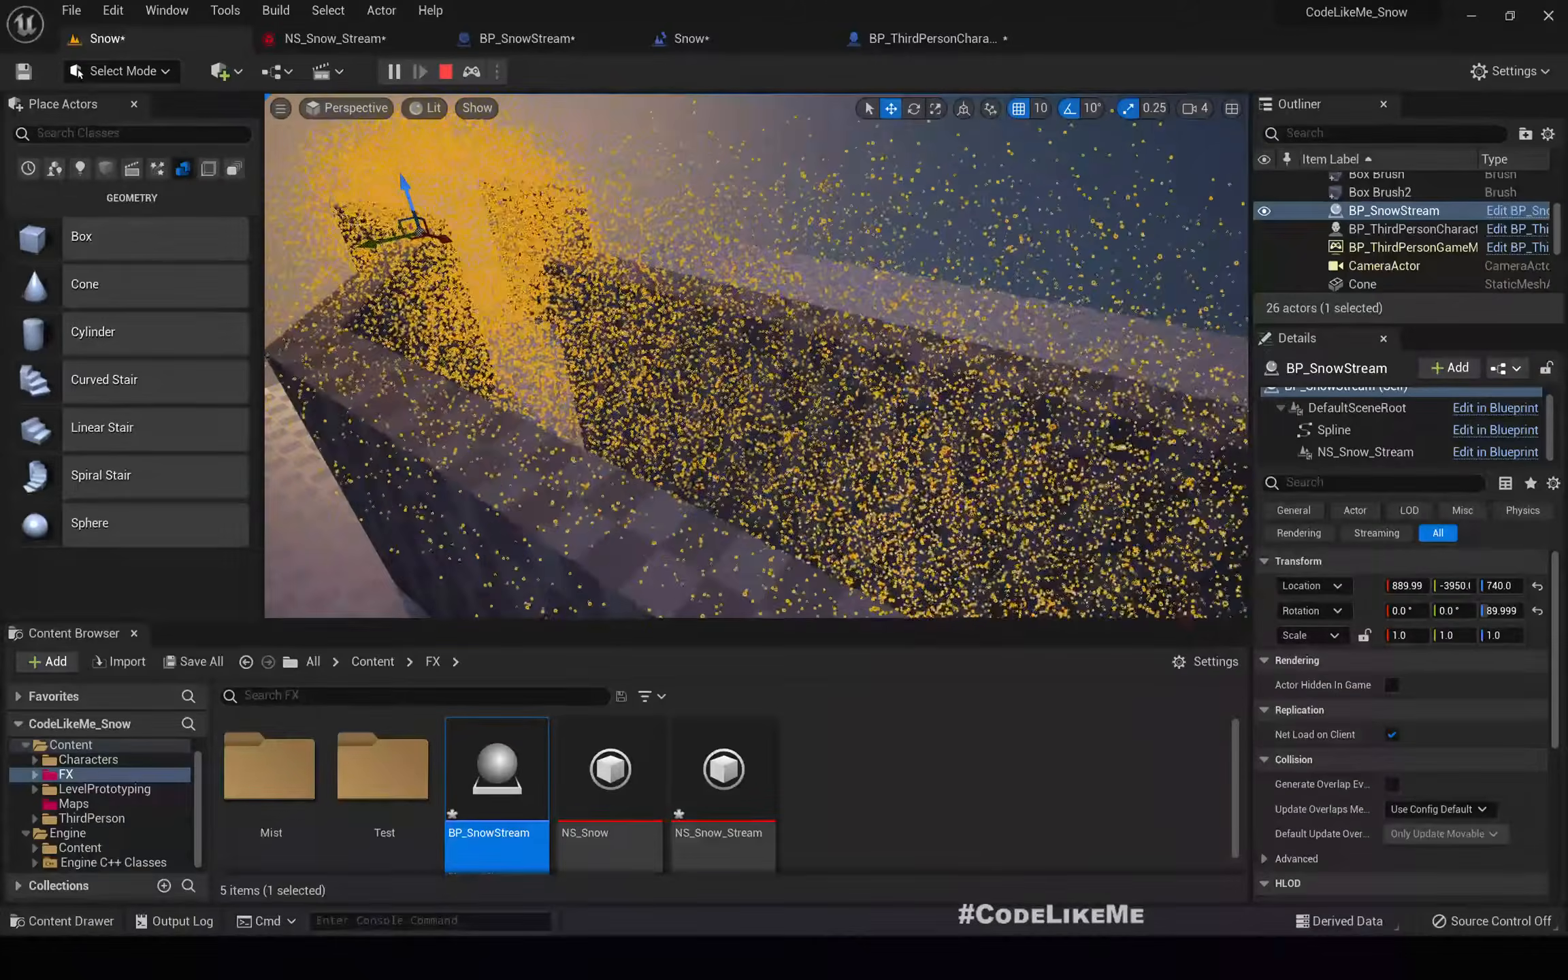
key(g)
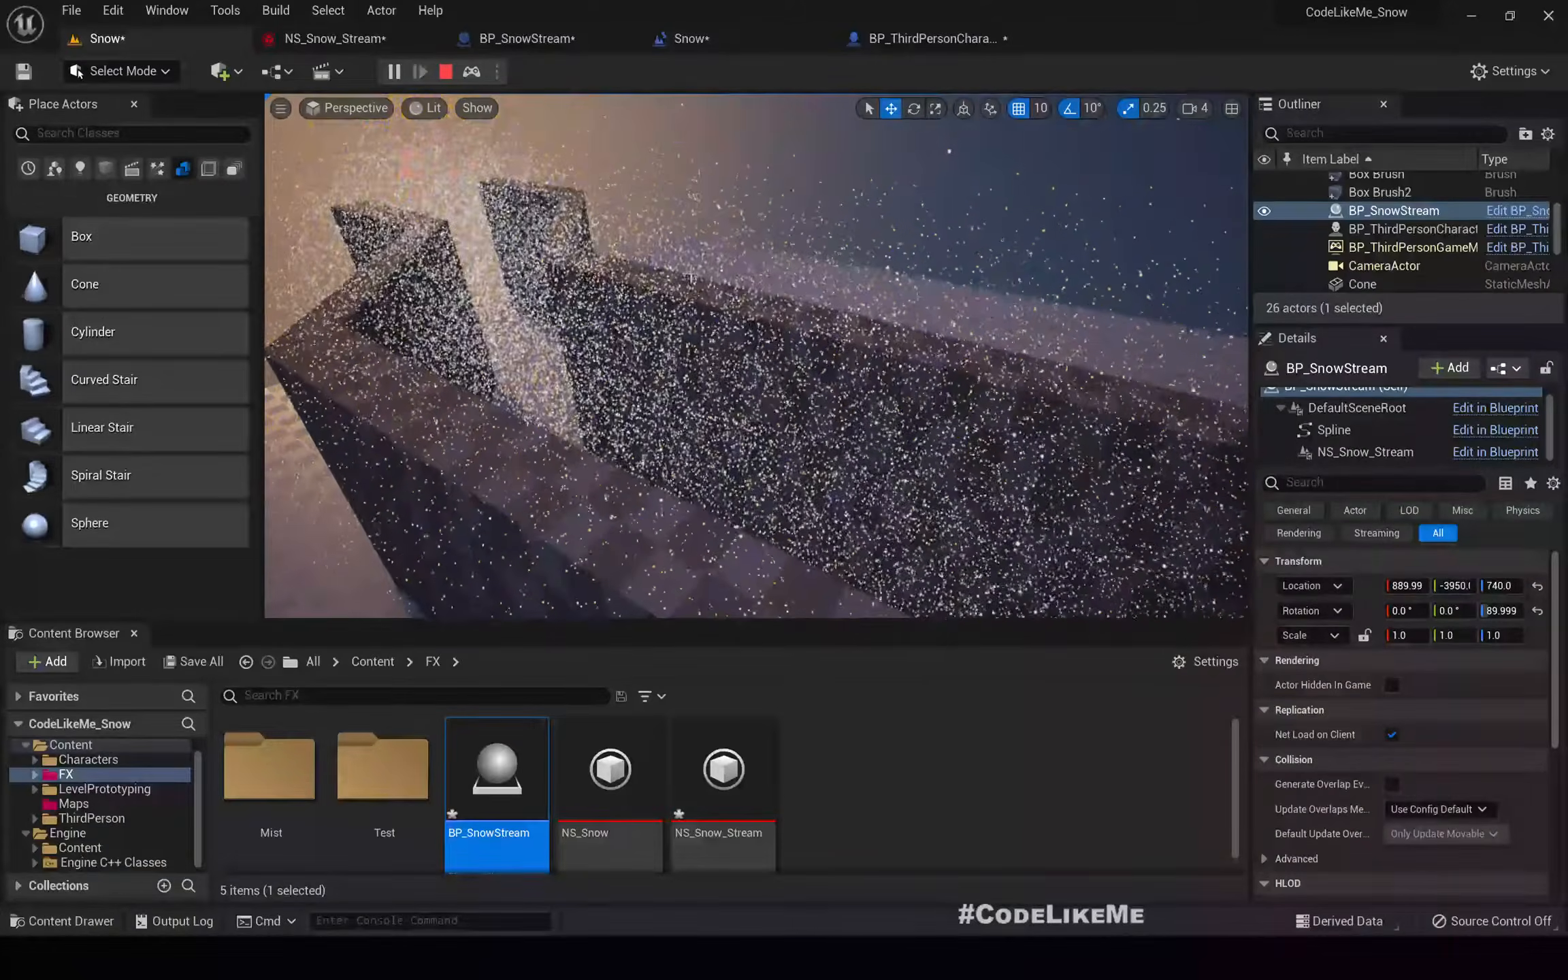
key(Escape)
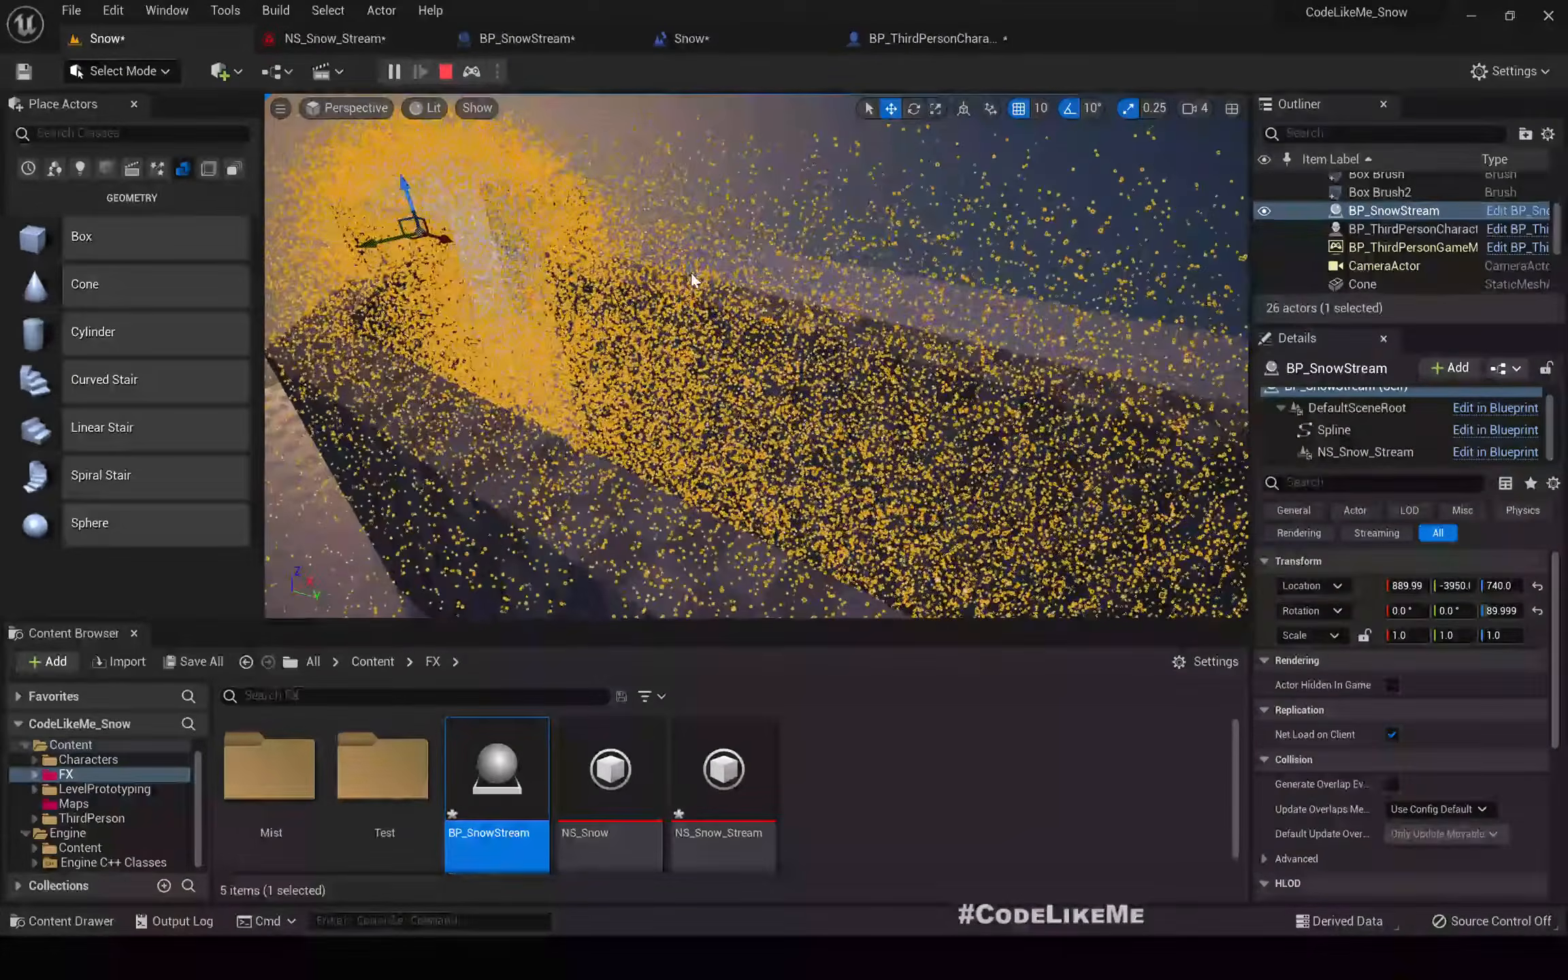
click(752, 193)
mouse_move(752, 194)
right_down()
mouse_move(783, 211)
mouse_move(680, 231)
mouse_move(708, 204)
mouse_move(760, 196)
right_up()
key(alt+s)
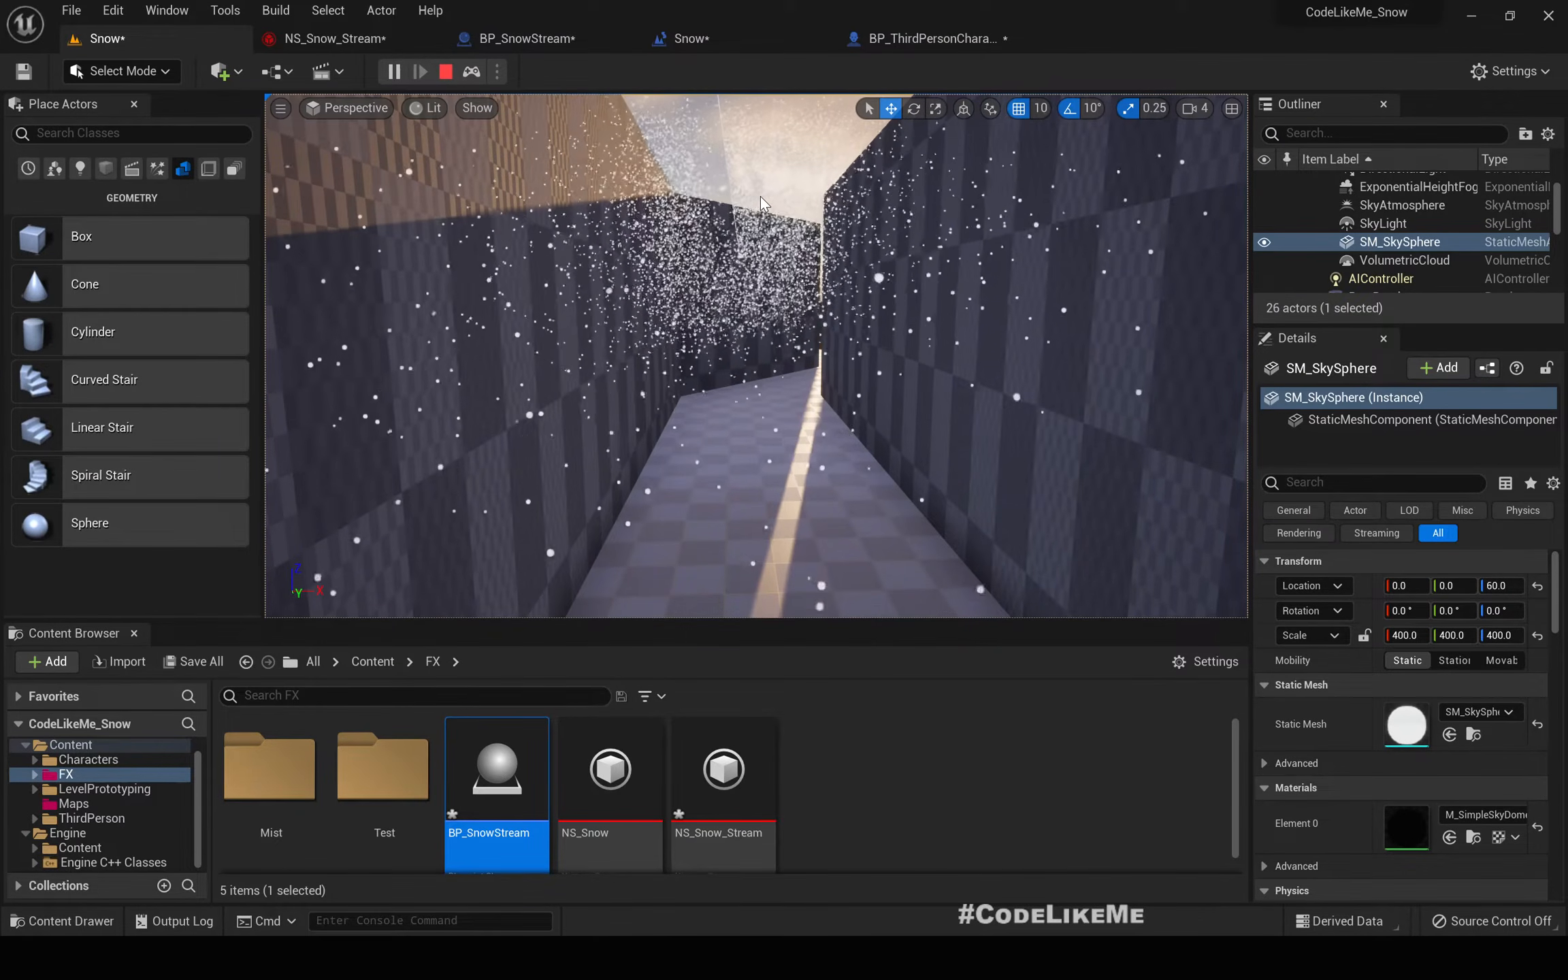
key(Escape)
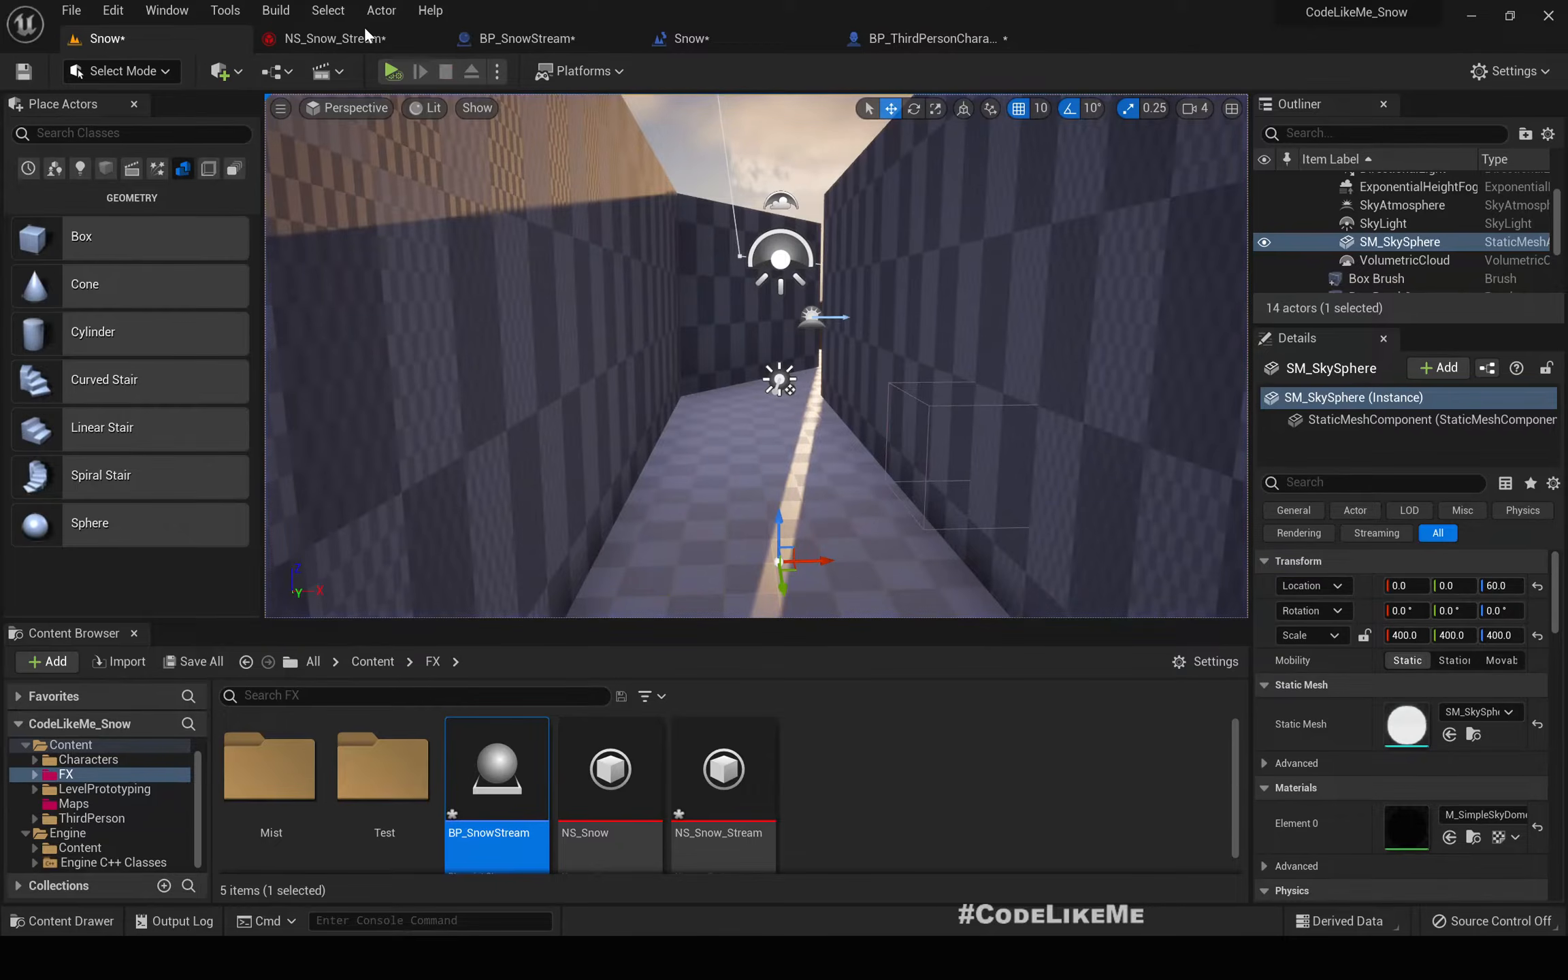
- Add a Point Attraction Force module to the Particle Update stage of the Snow_WithColl emitter in NS_Snow_Stream
click(348, 42)
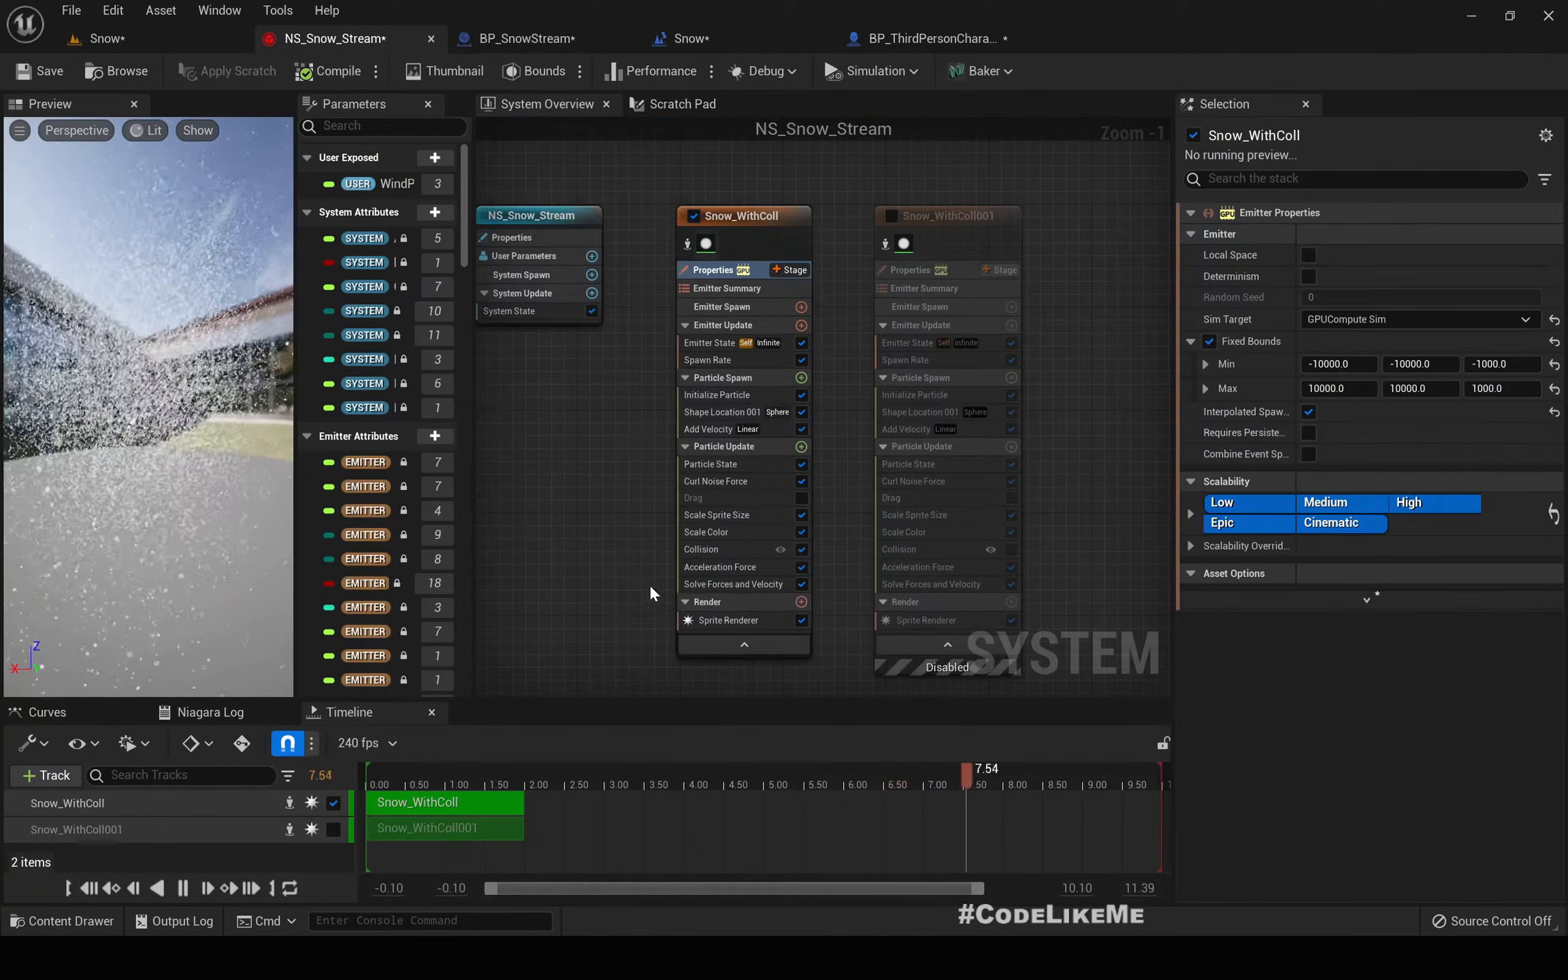
scroll(681, 598, up, 1)
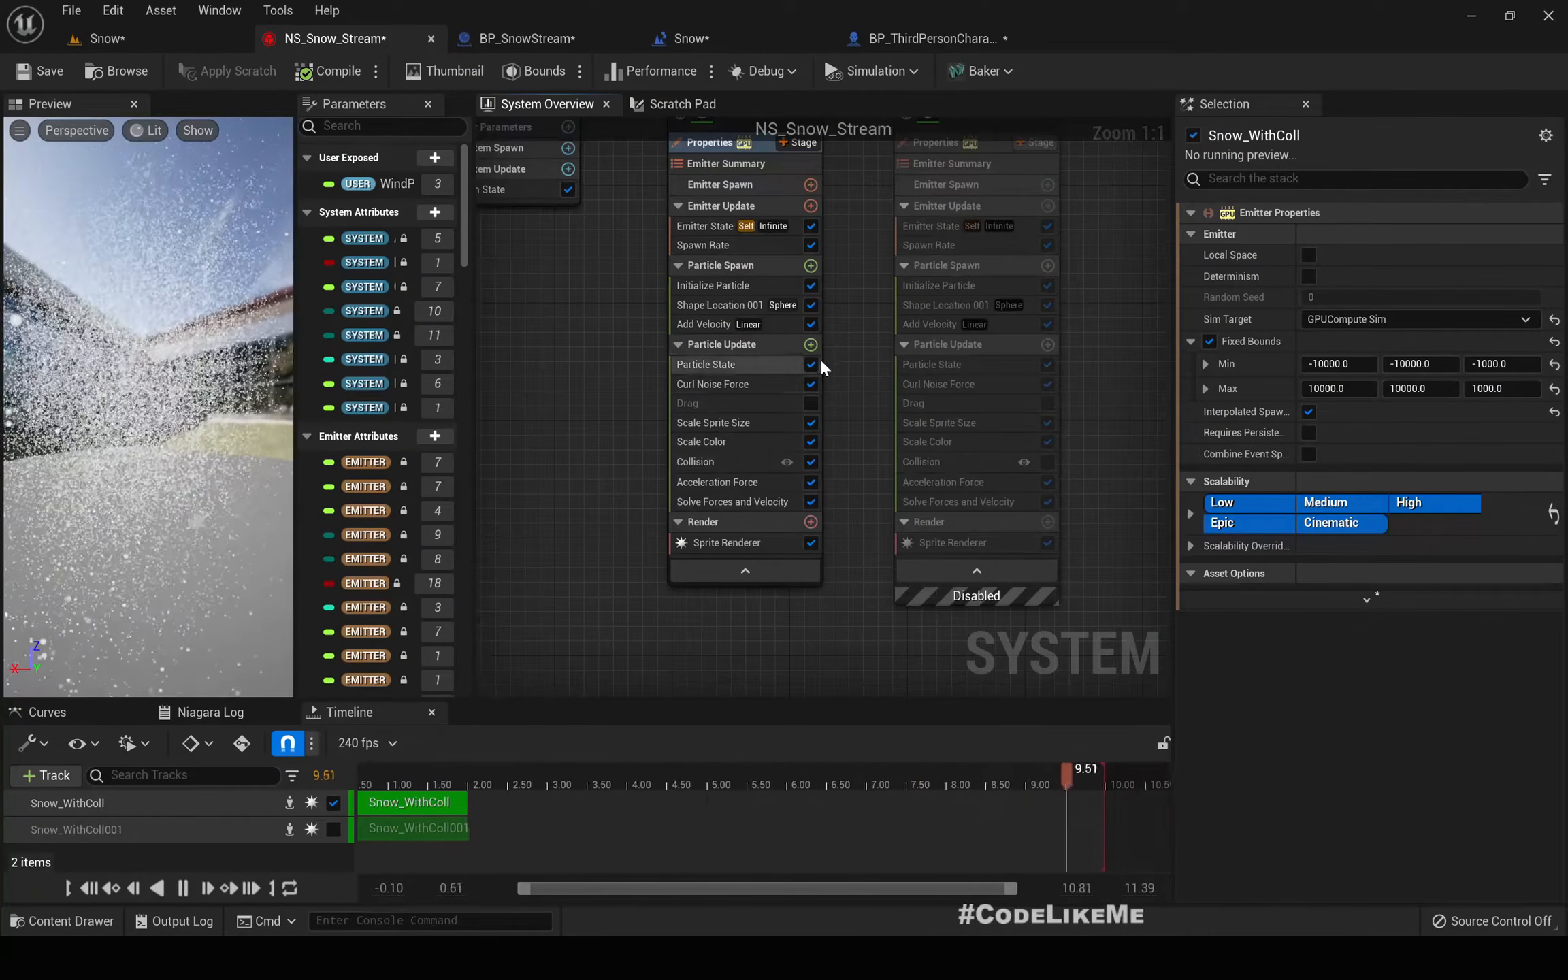
click(810, 344)
text(att)
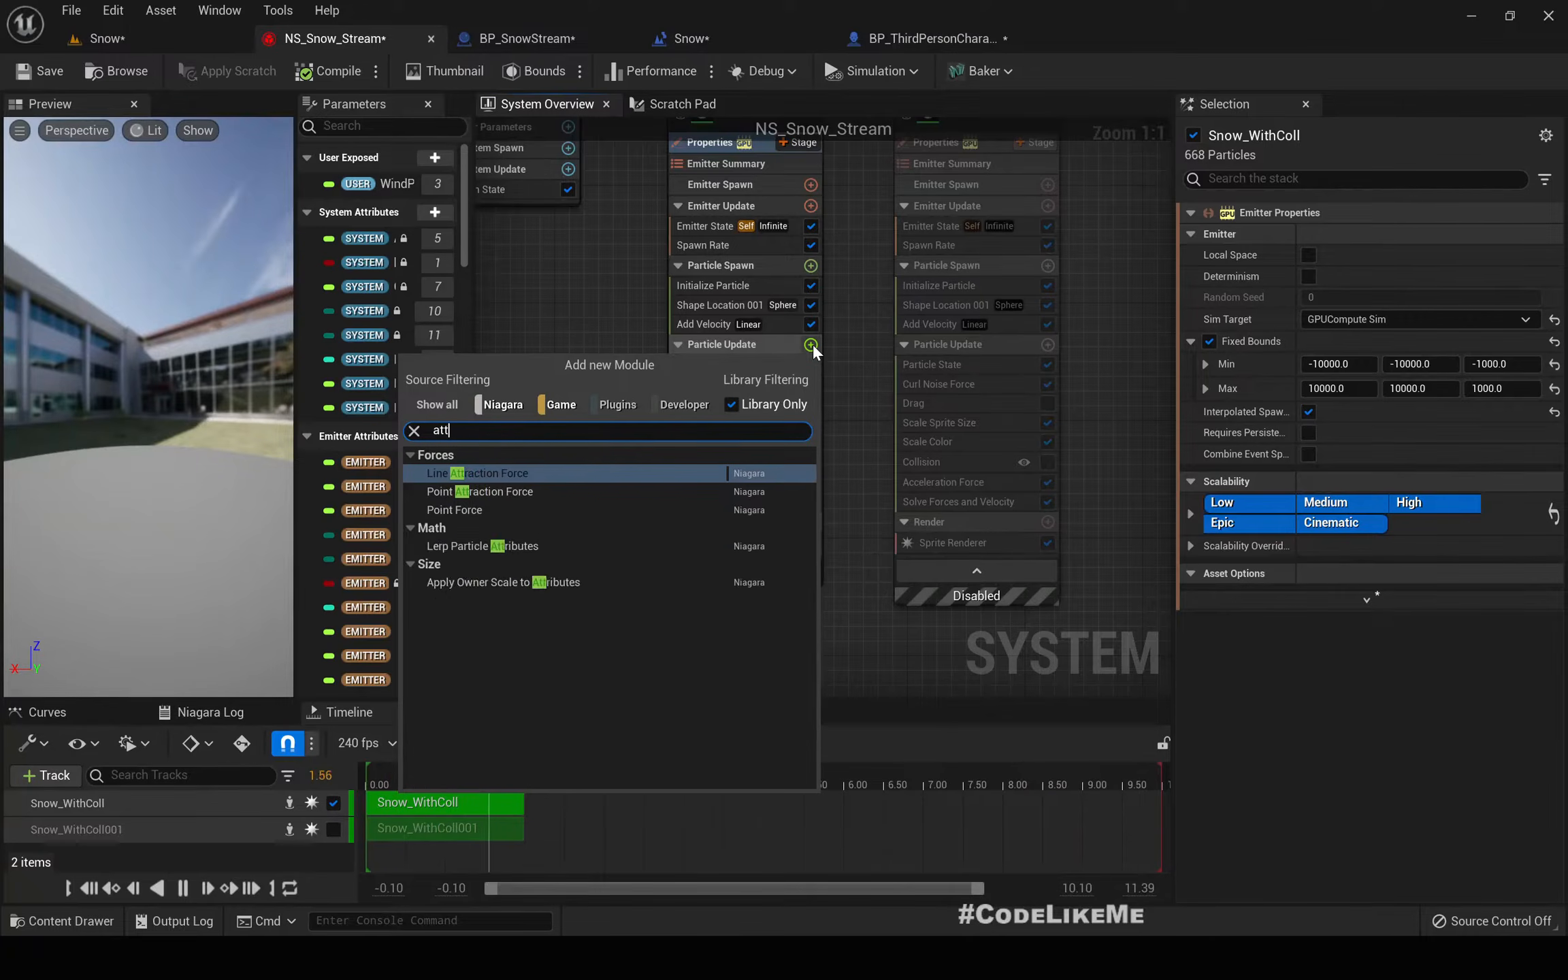
text(rac)
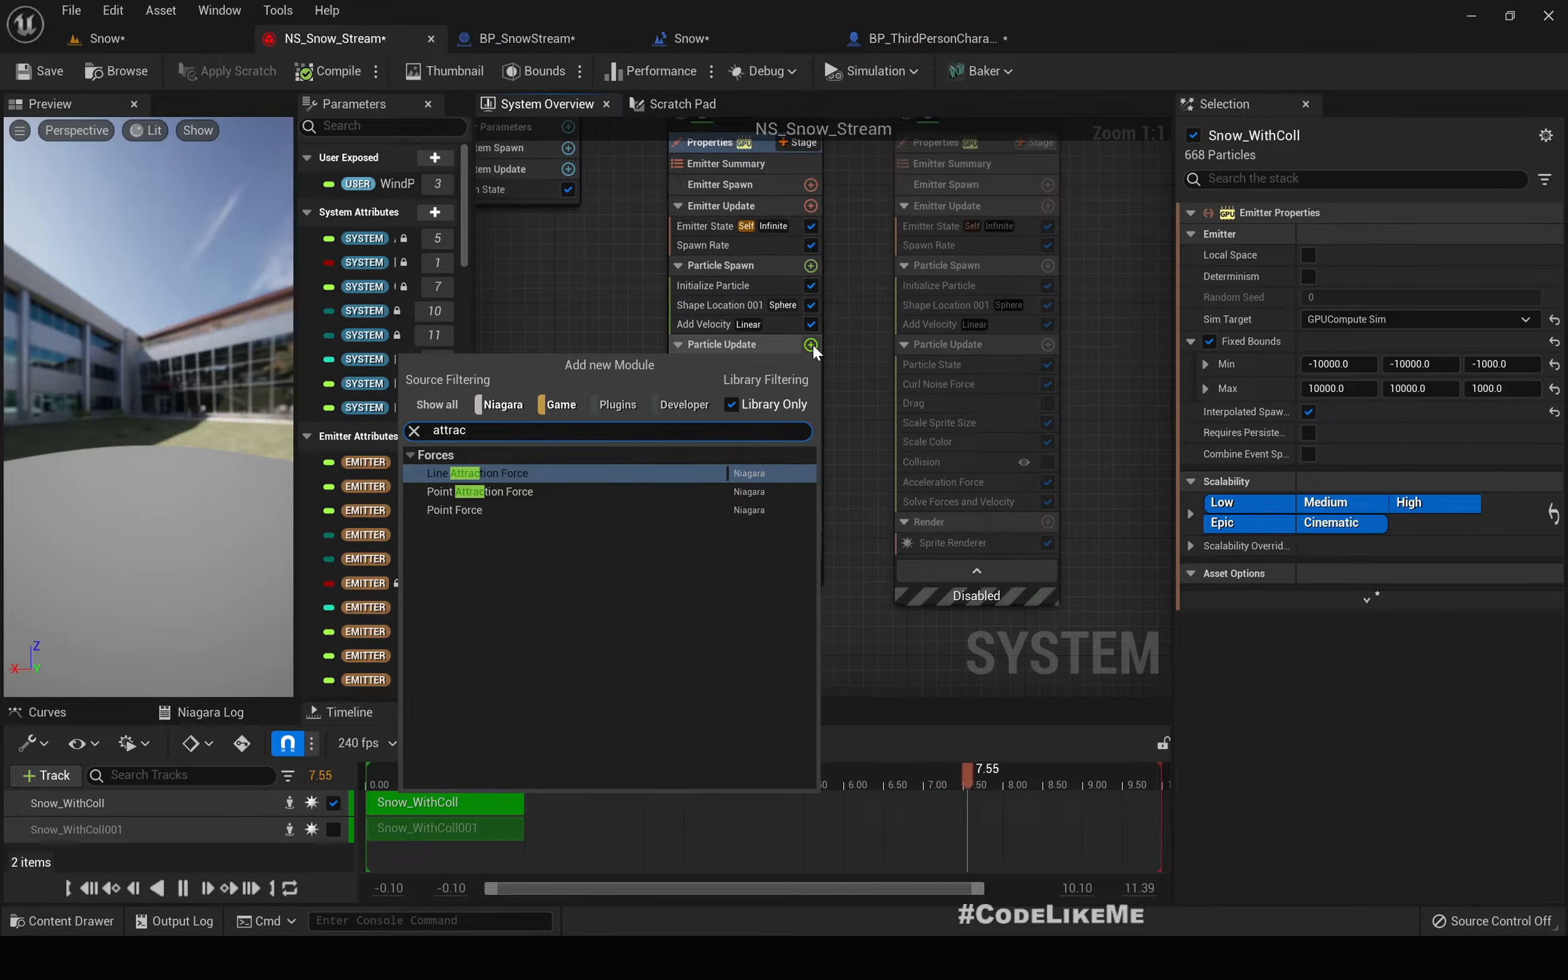
key(Down)
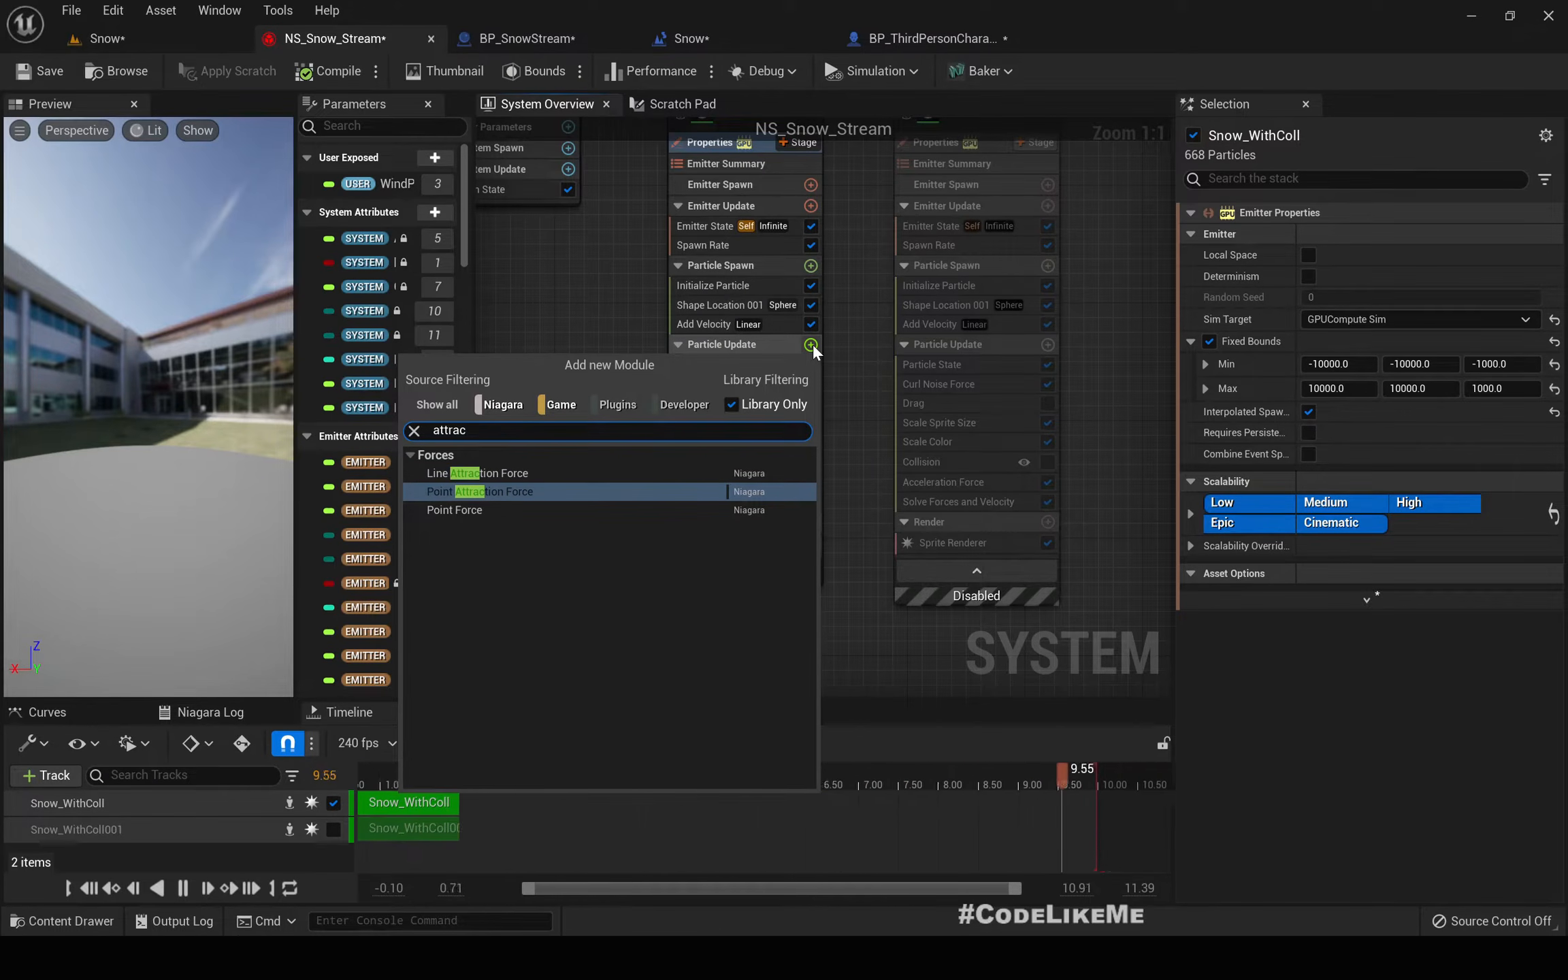
key(Up)
key(Down)
key(Return)
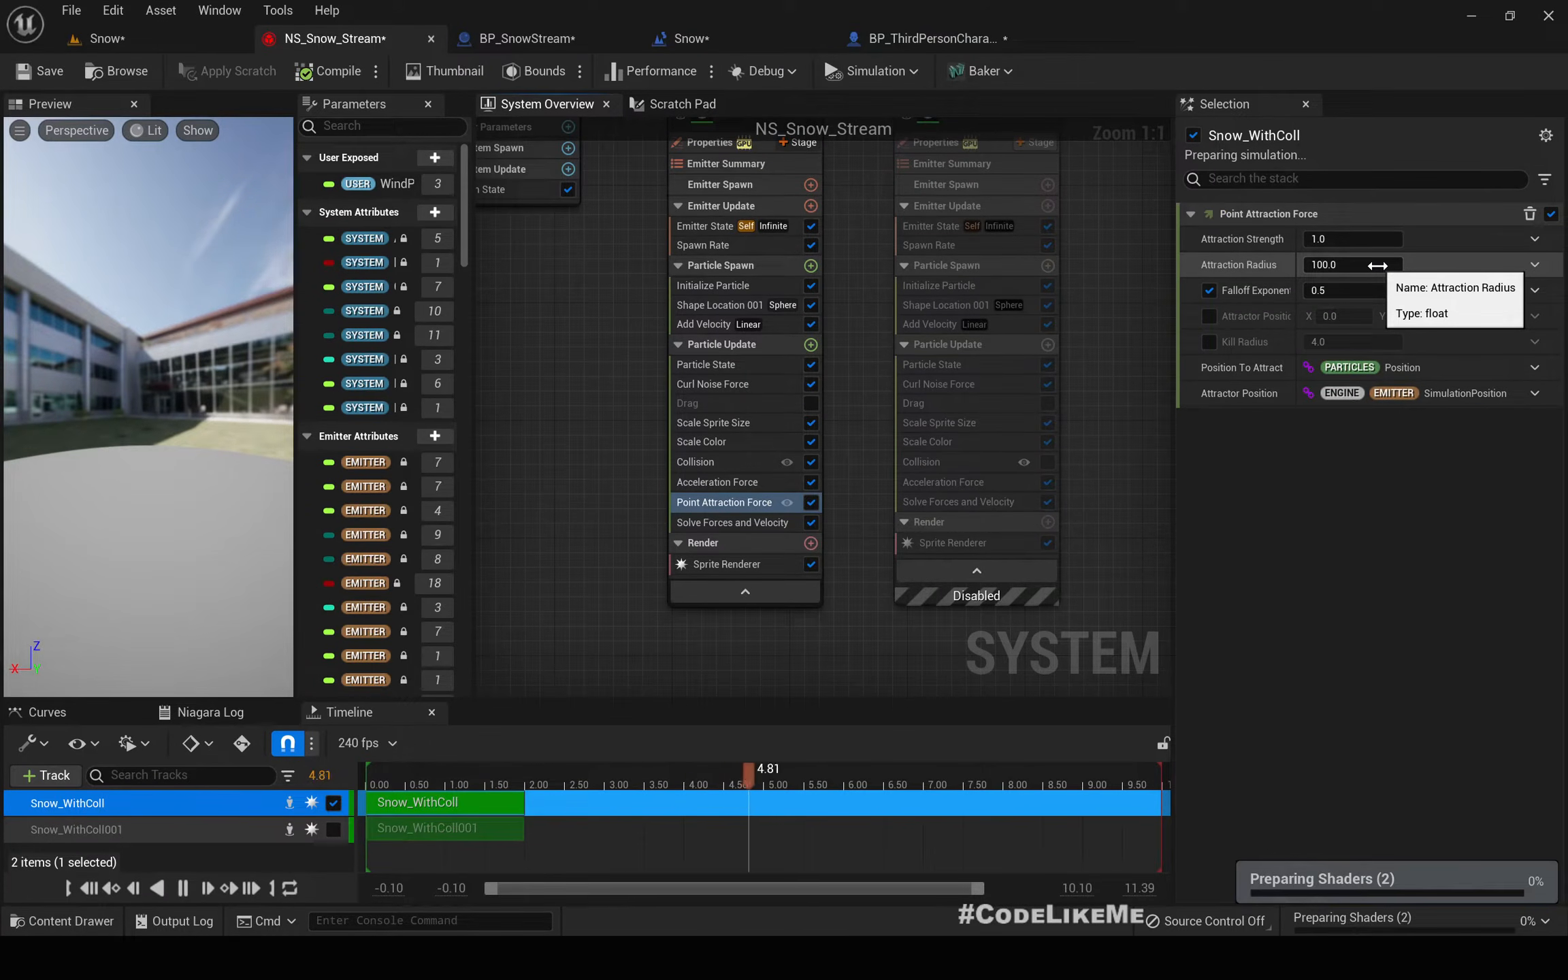
- Set the Point Attraction Force's Attraction Strength to 10.0 and inspect the particles in the preview
click(1368, 239)
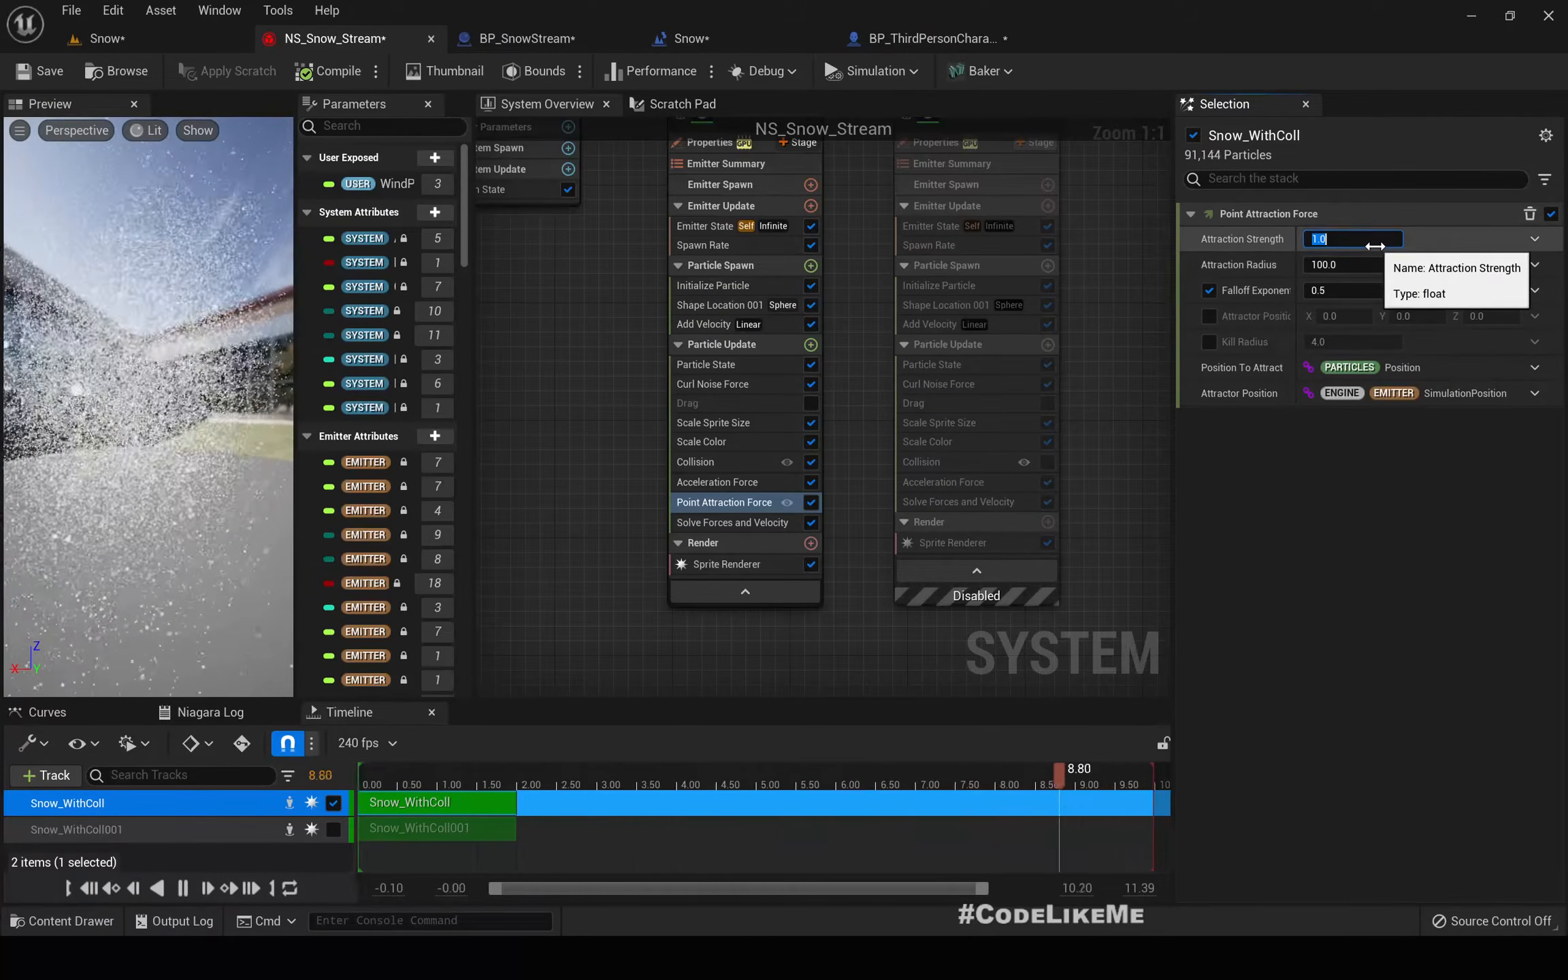
text(10)
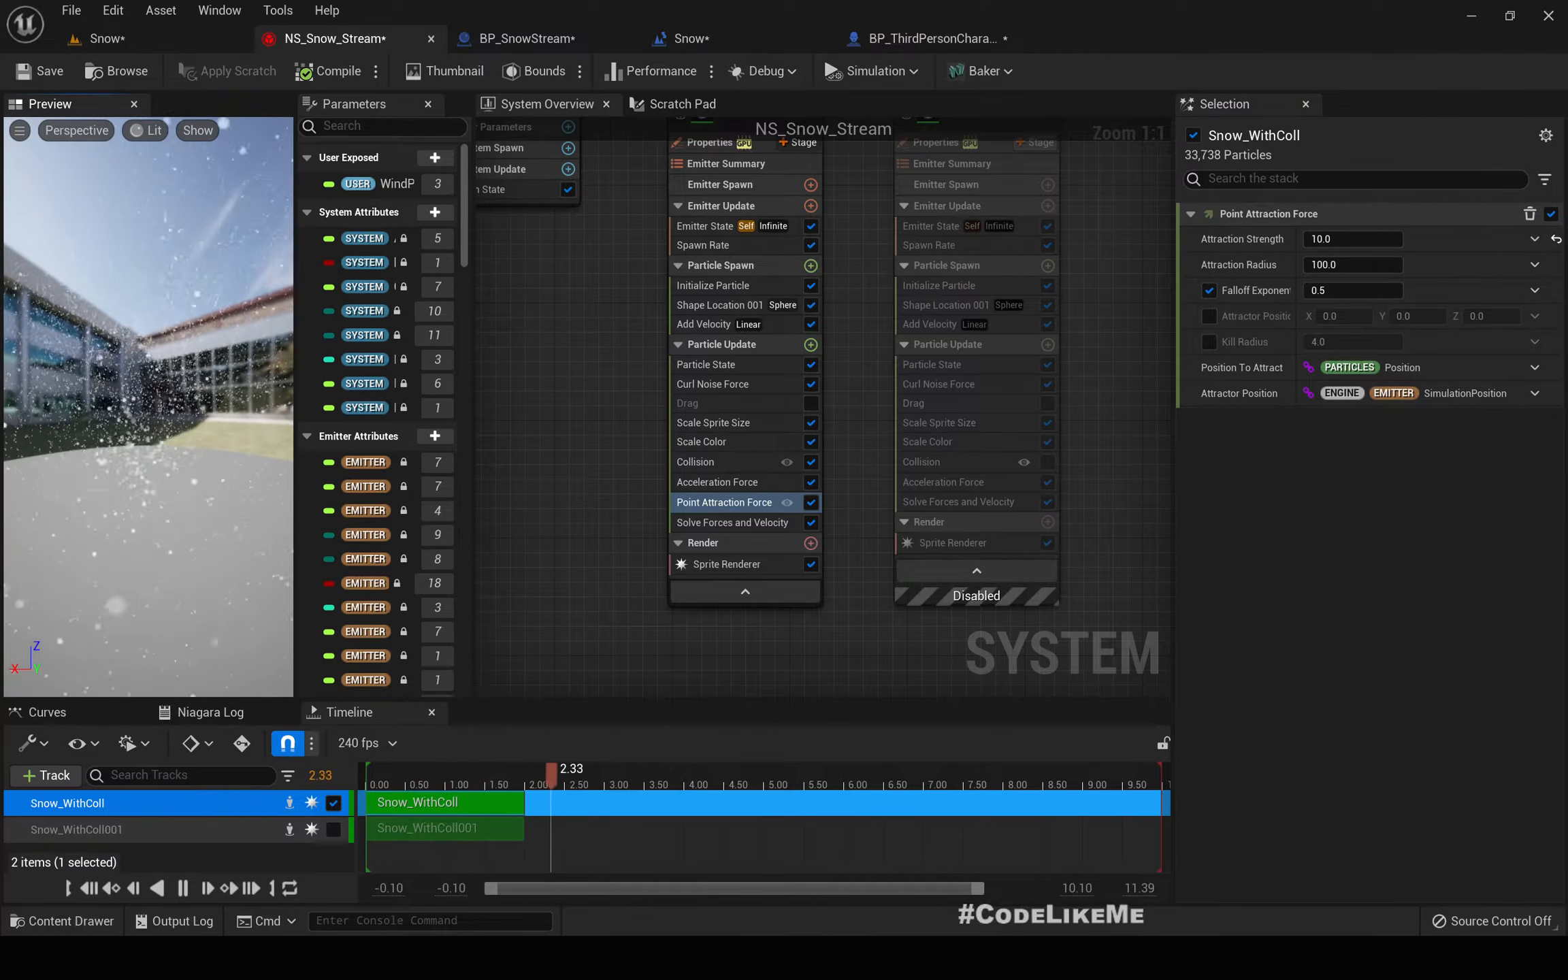
drag(149, 273, 156, 373)
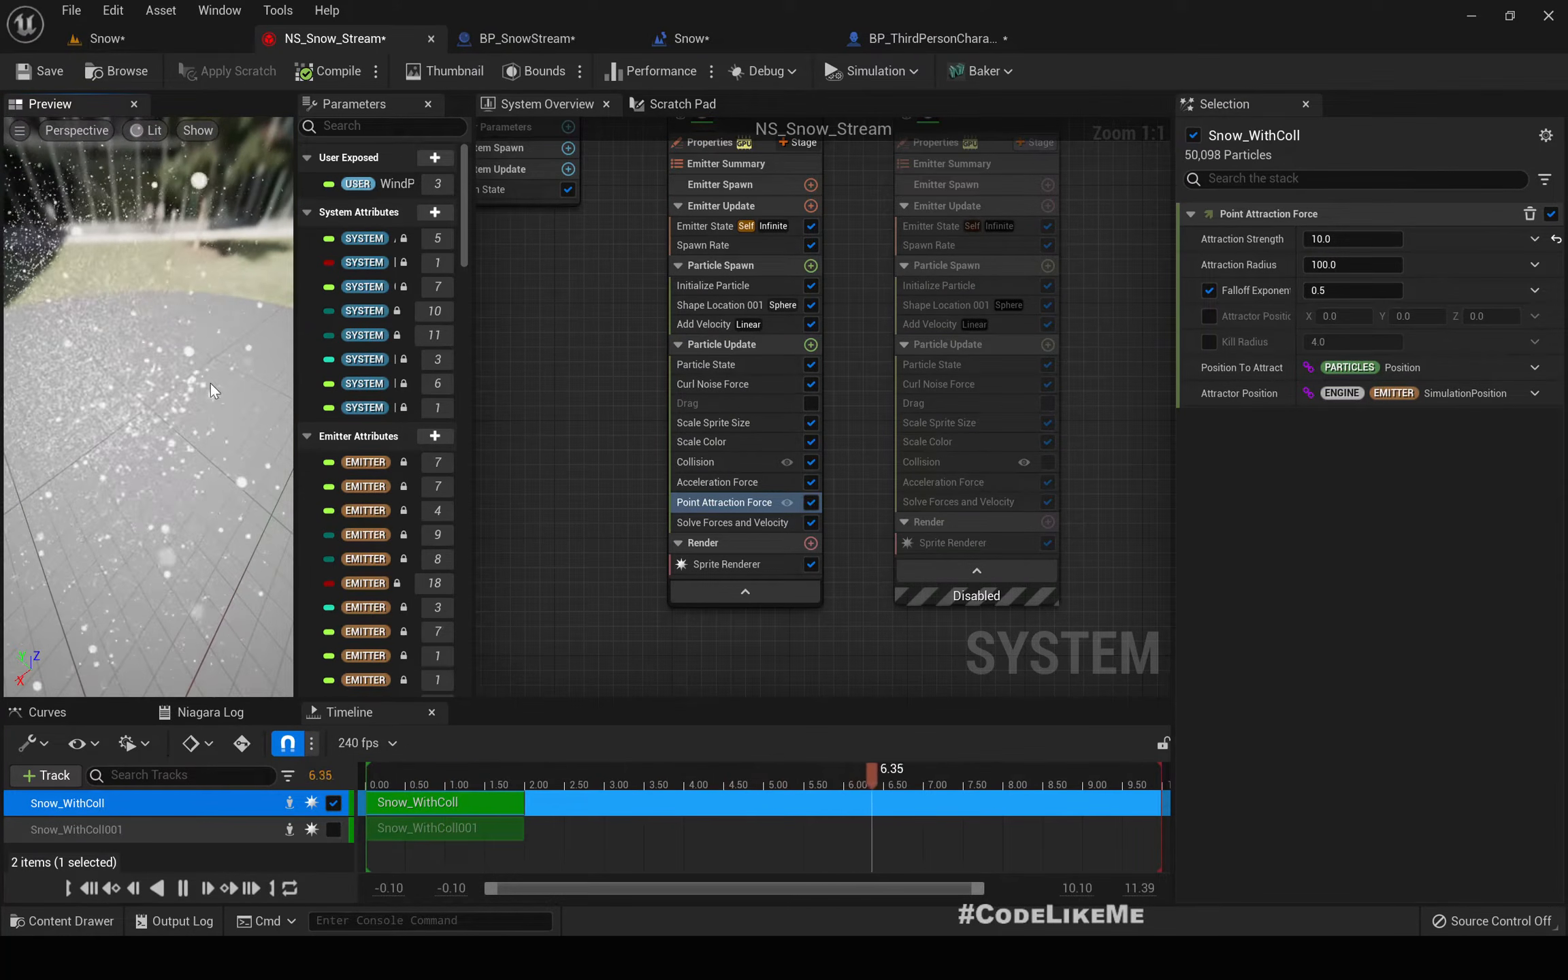
- Simulate the Snow level in a full-screen viewport, examine the attracted snow from above the corridor walls, and stop the simulation
click(145, 36)
right_drag(714, 335, 713, 293)
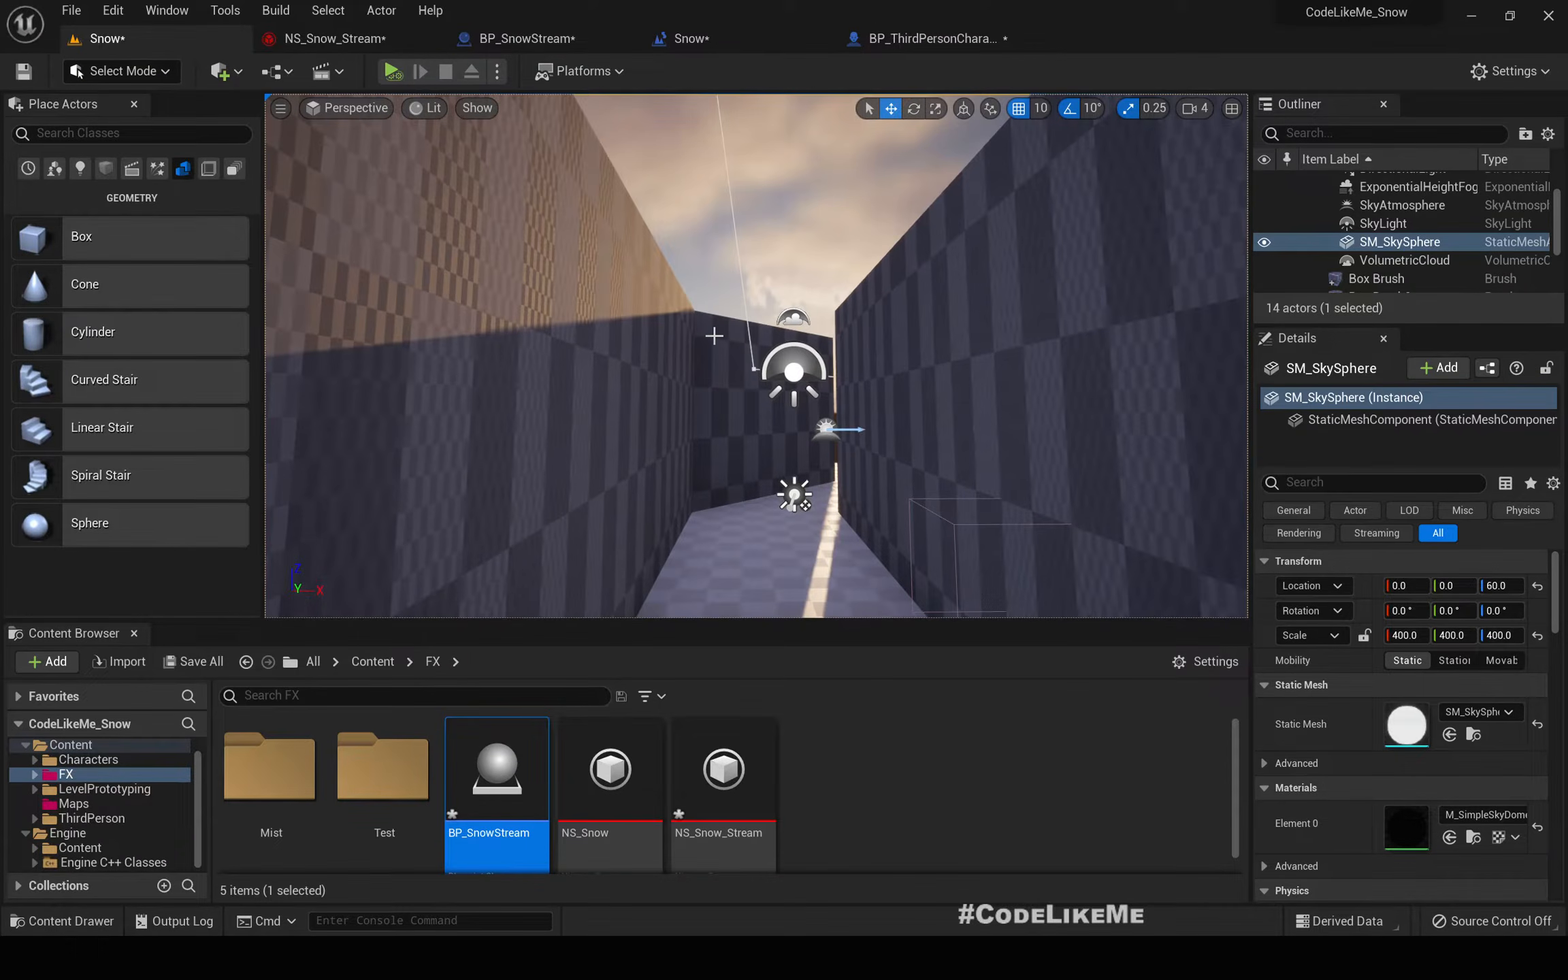
key(F11)
key(g)
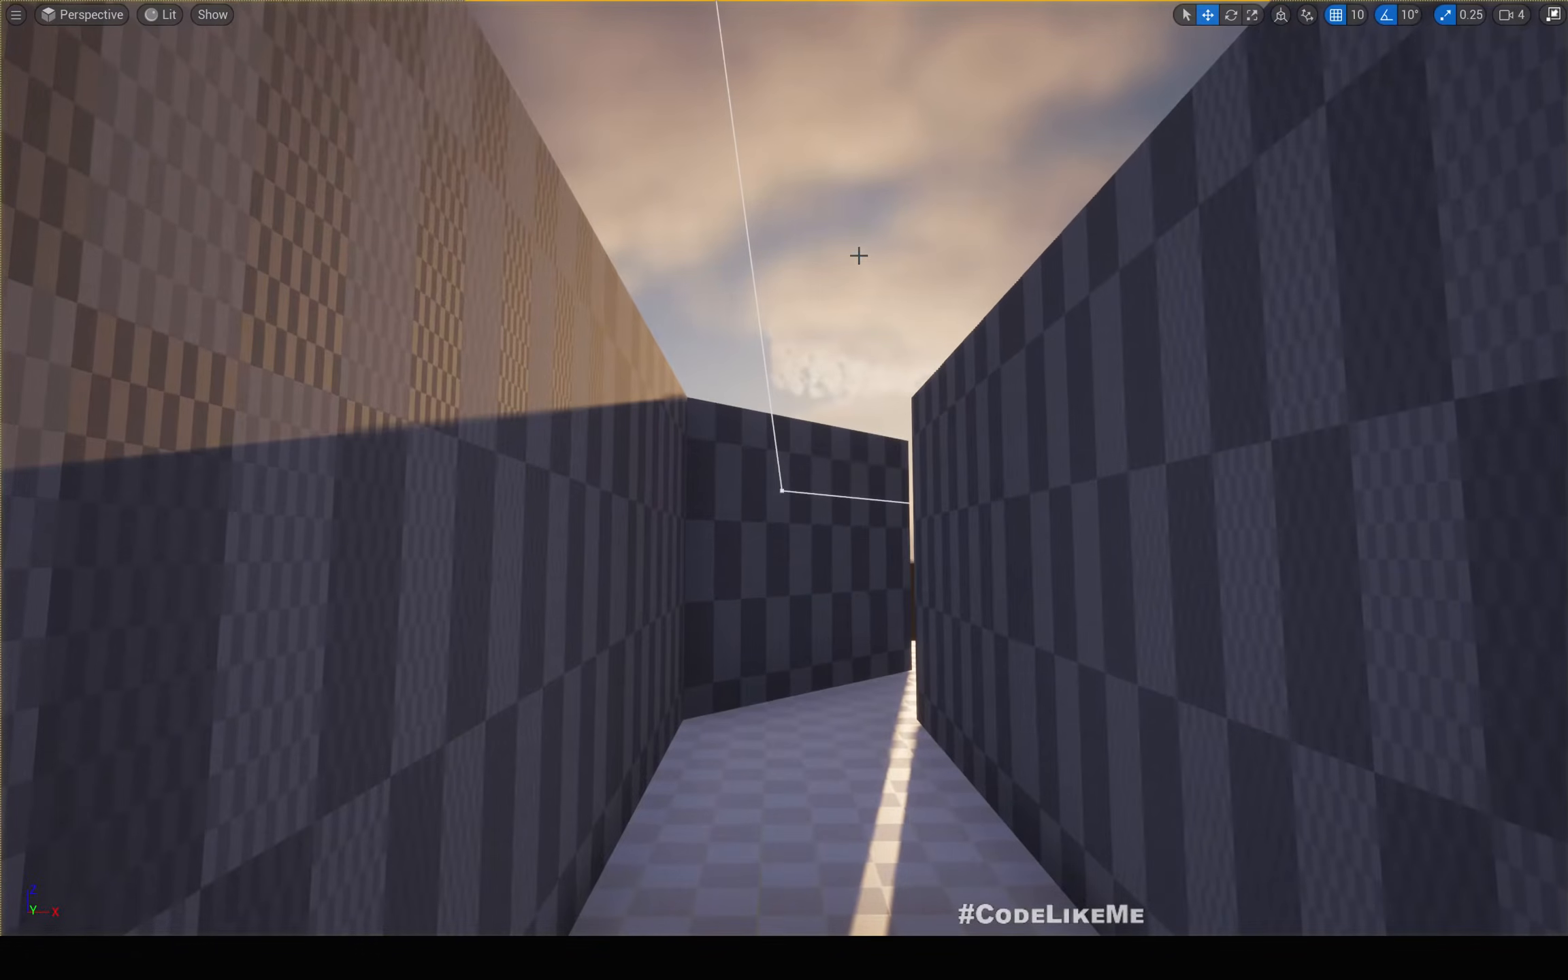
right_drag(857, 255, 905, 408)
key(e)
key(a)
key(d)
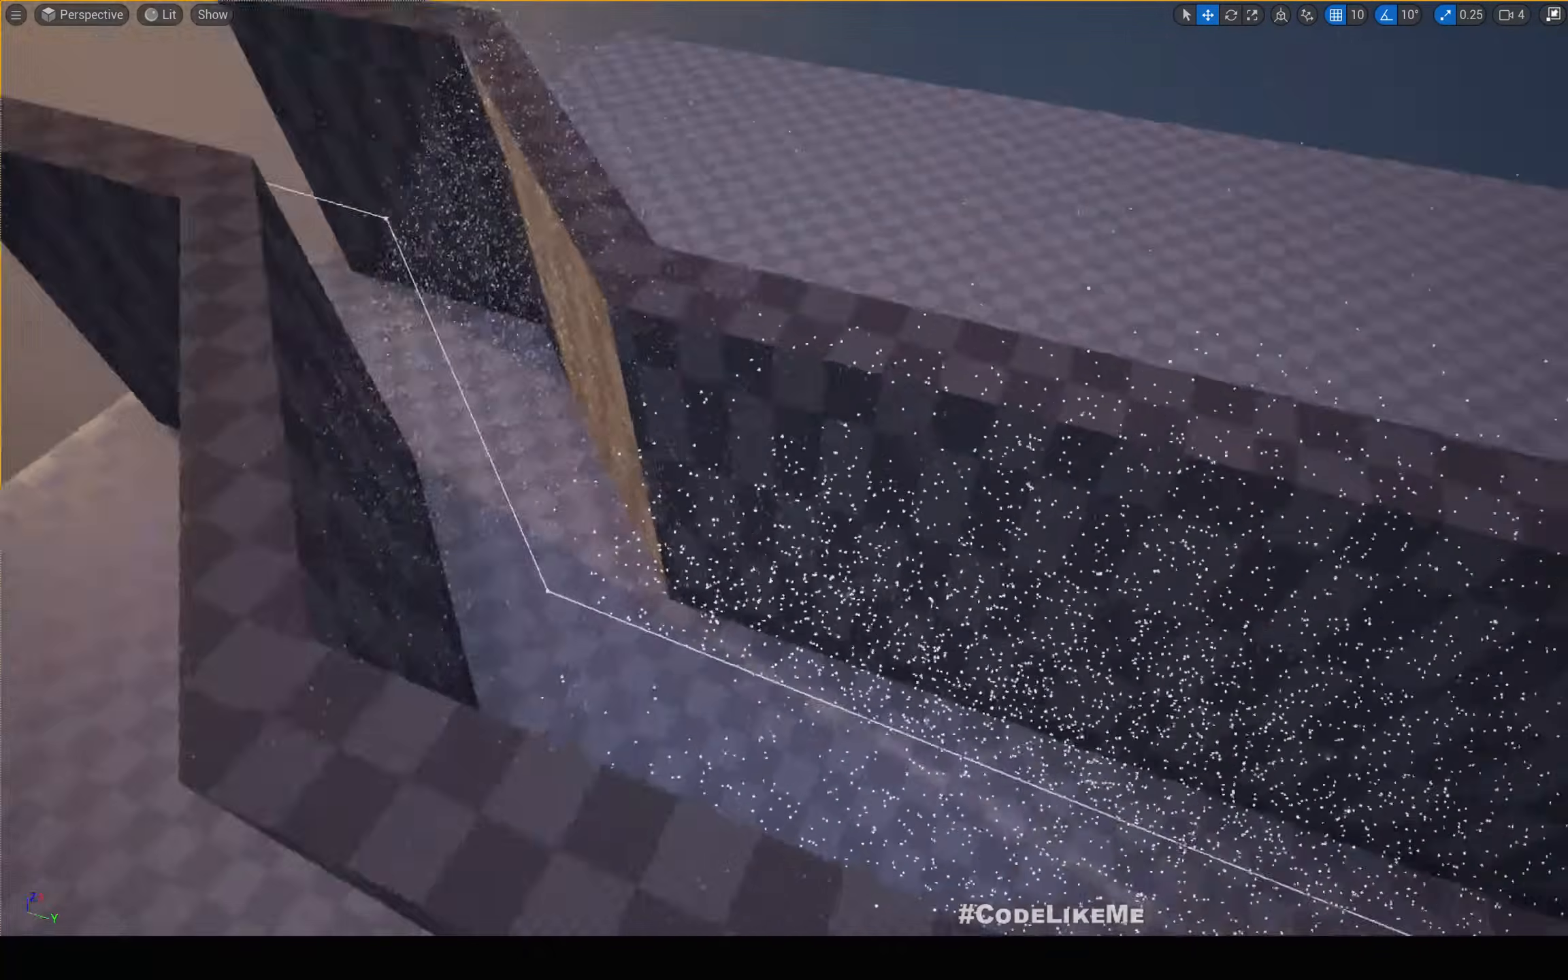
key(s)
right_drag(749, 429, 848, 475)
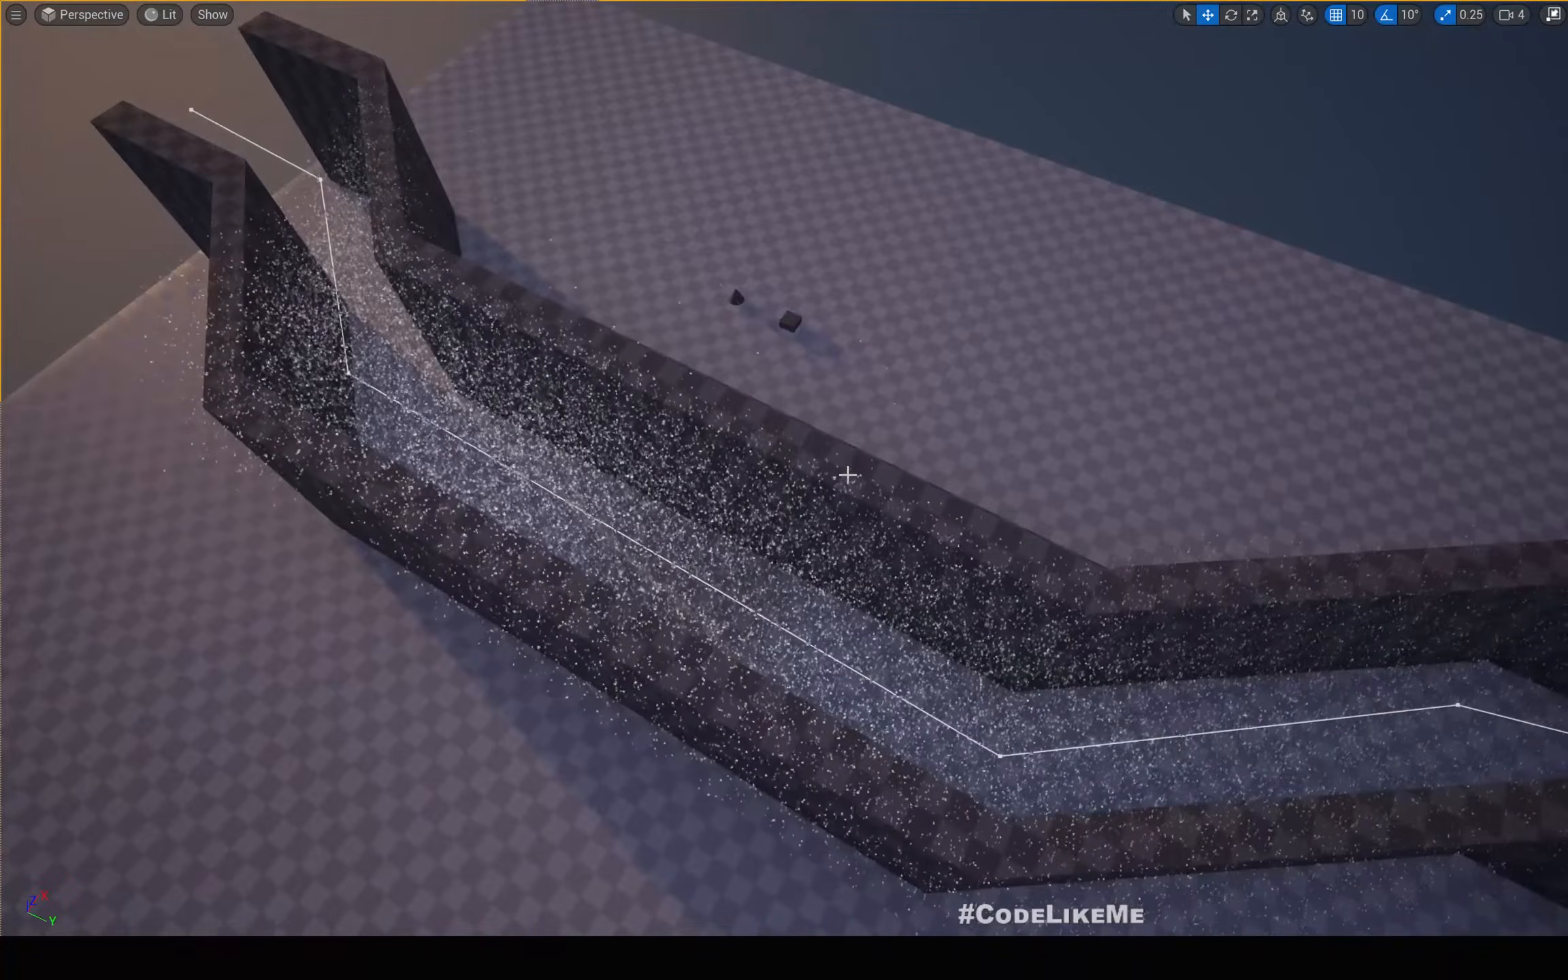
key(F11)
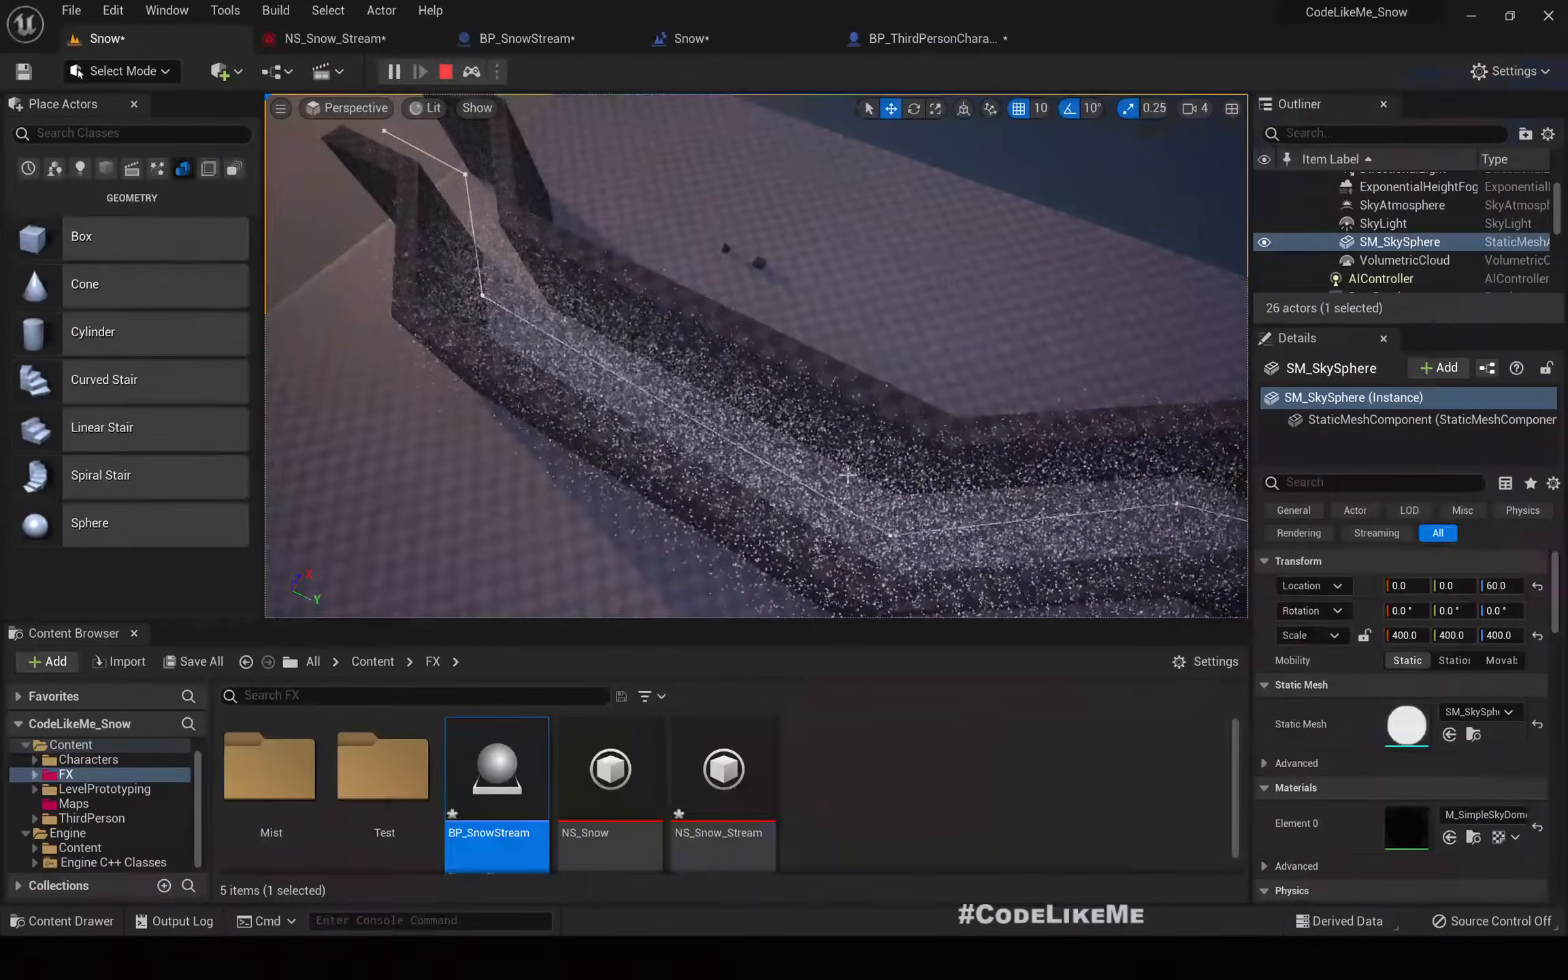
key(Escape)
- Set the Point Attraction Force's Attraction Radius to 500.0 and its Attraction Strength to 100.0 in NS_Snow_Stream
click(347, 41)
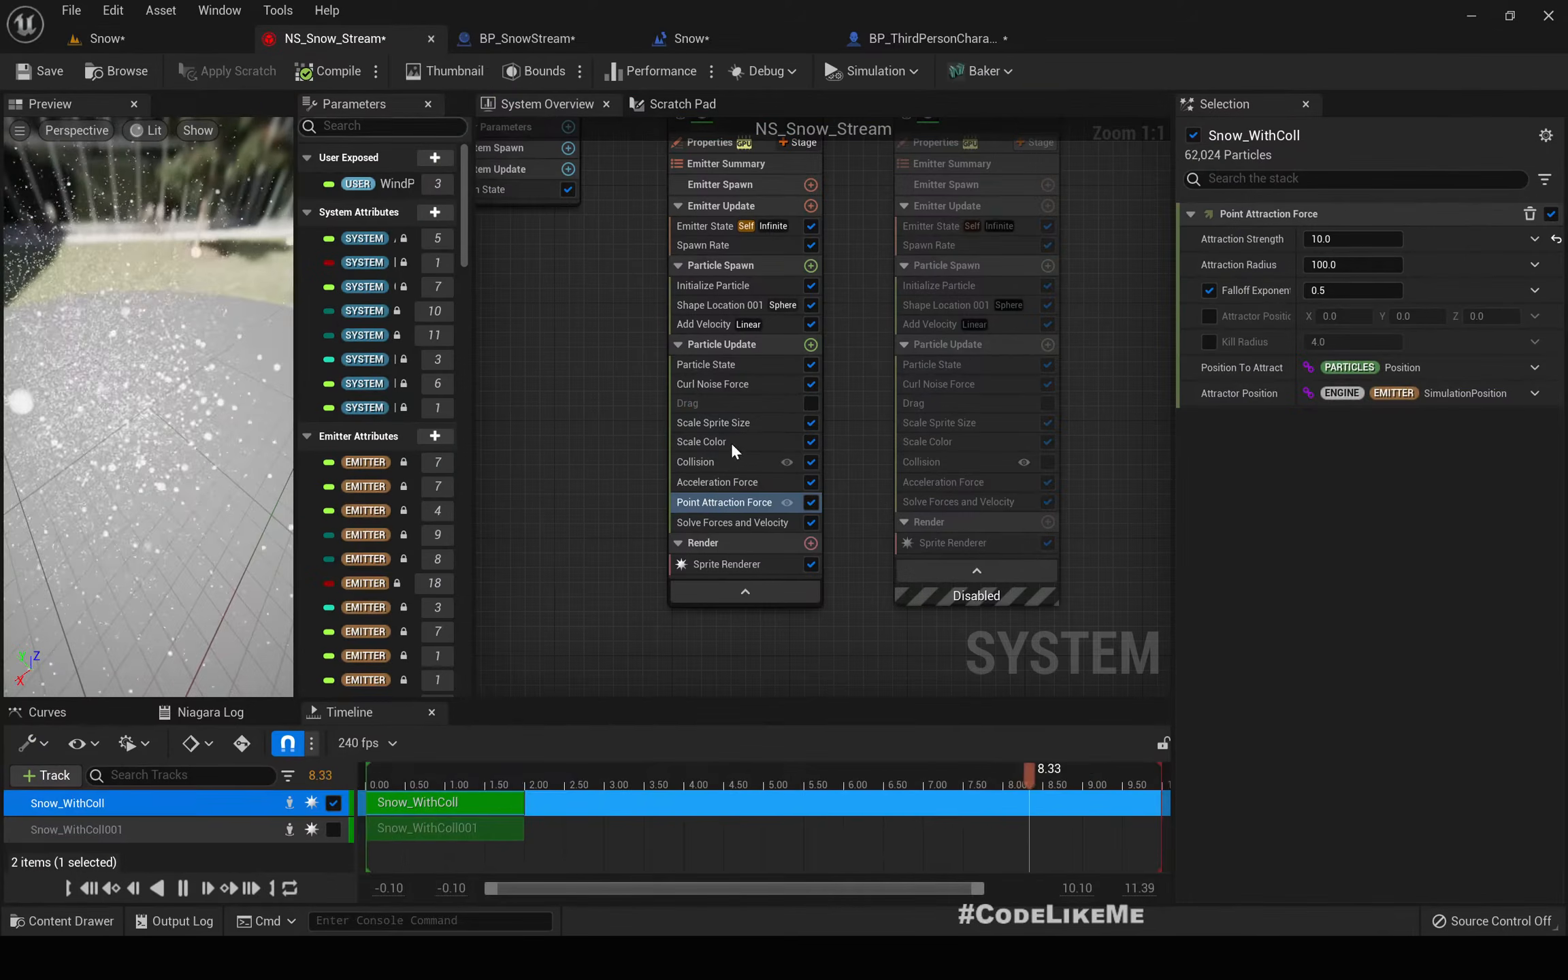
click(1361, 265)
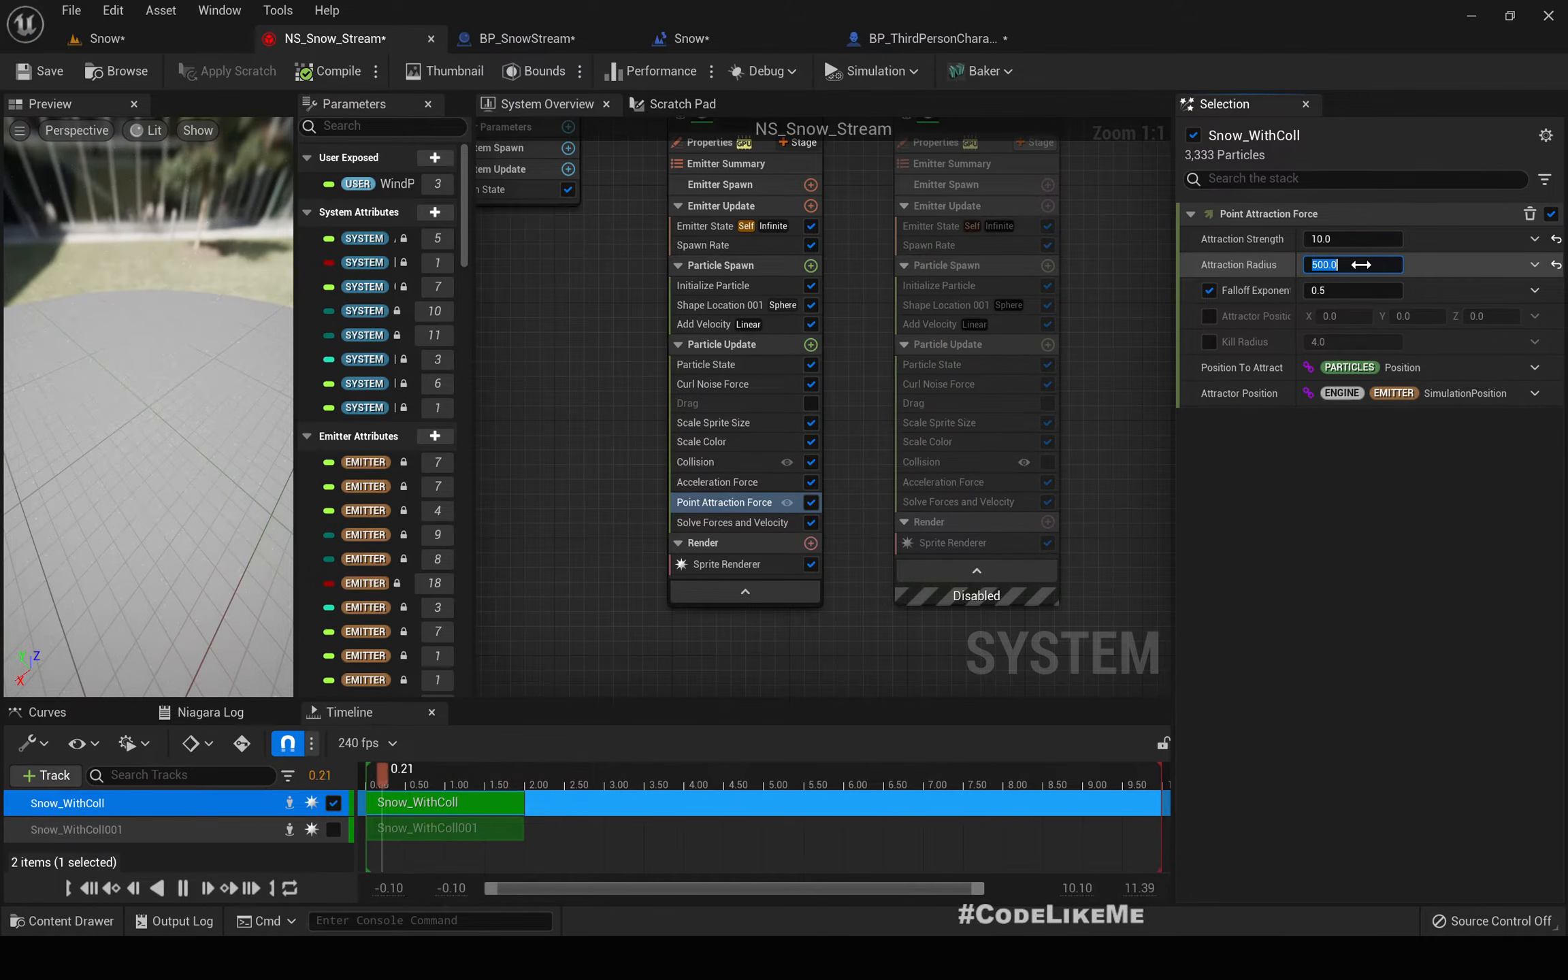
text(100)
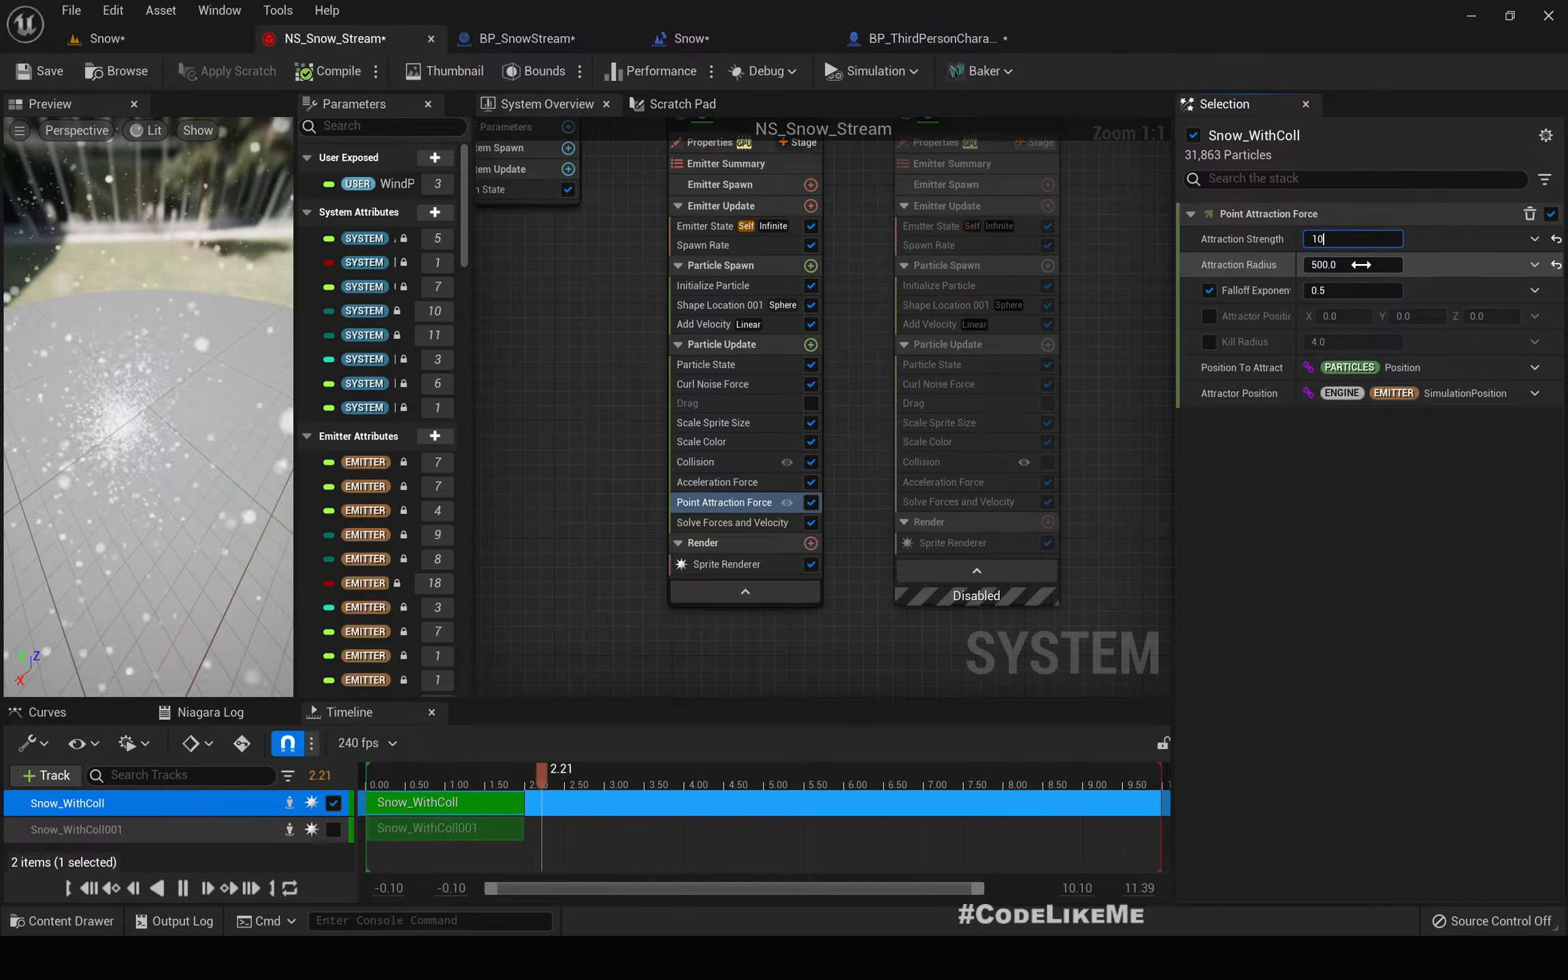
key(Return)
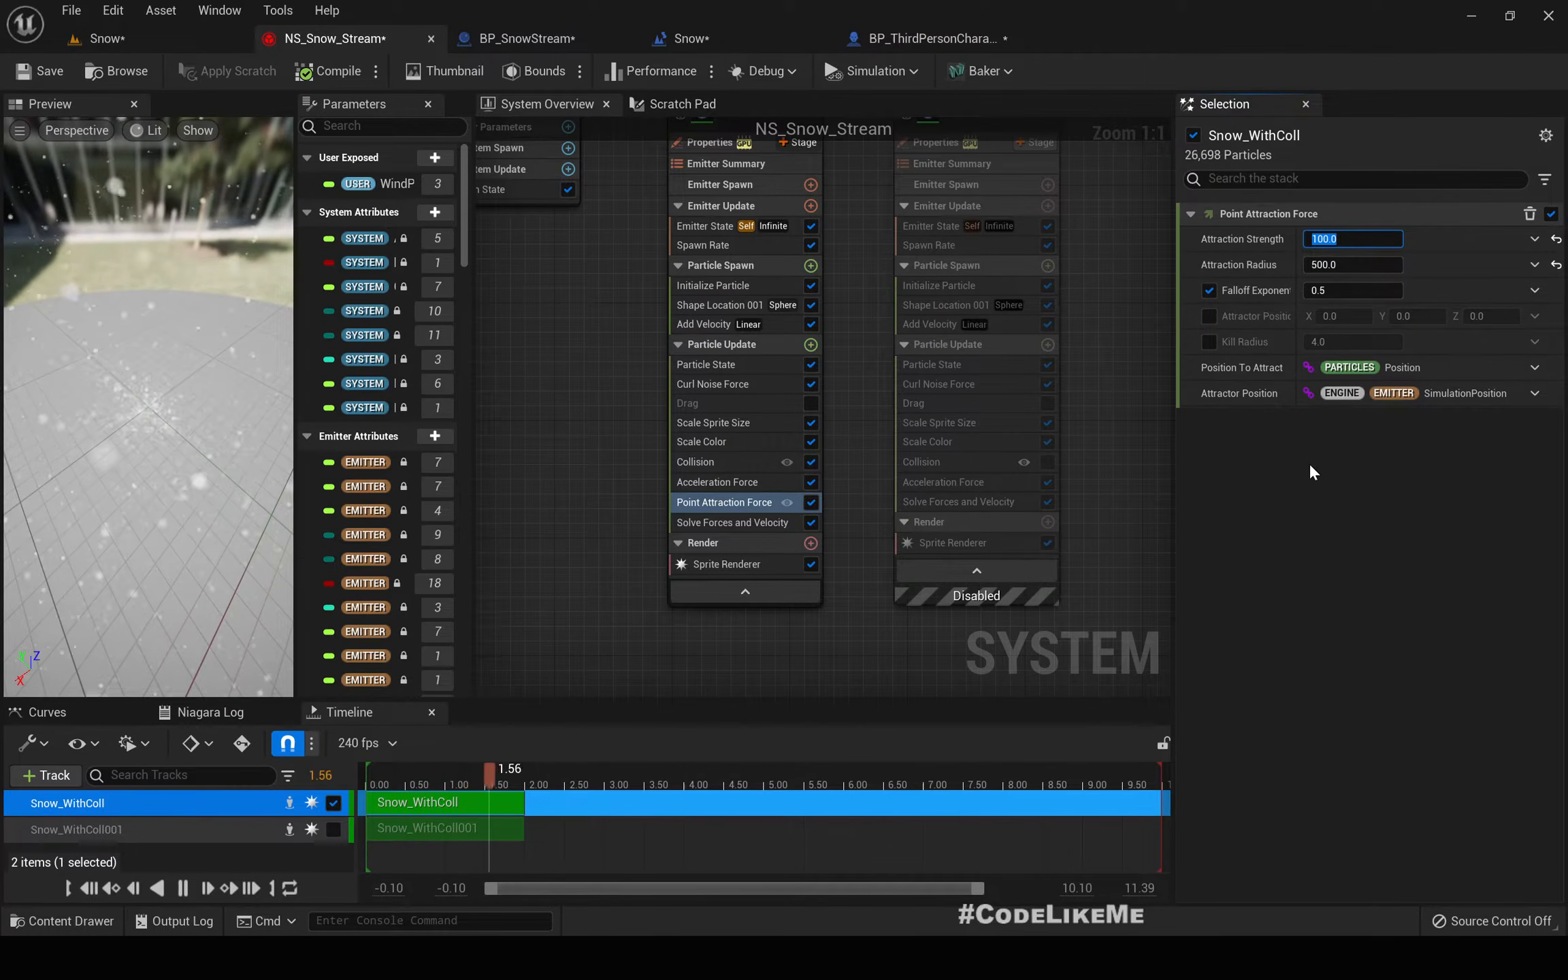
- Simulate the Snow level again and examine the snow flow from inside the corridor
click(108, 31)
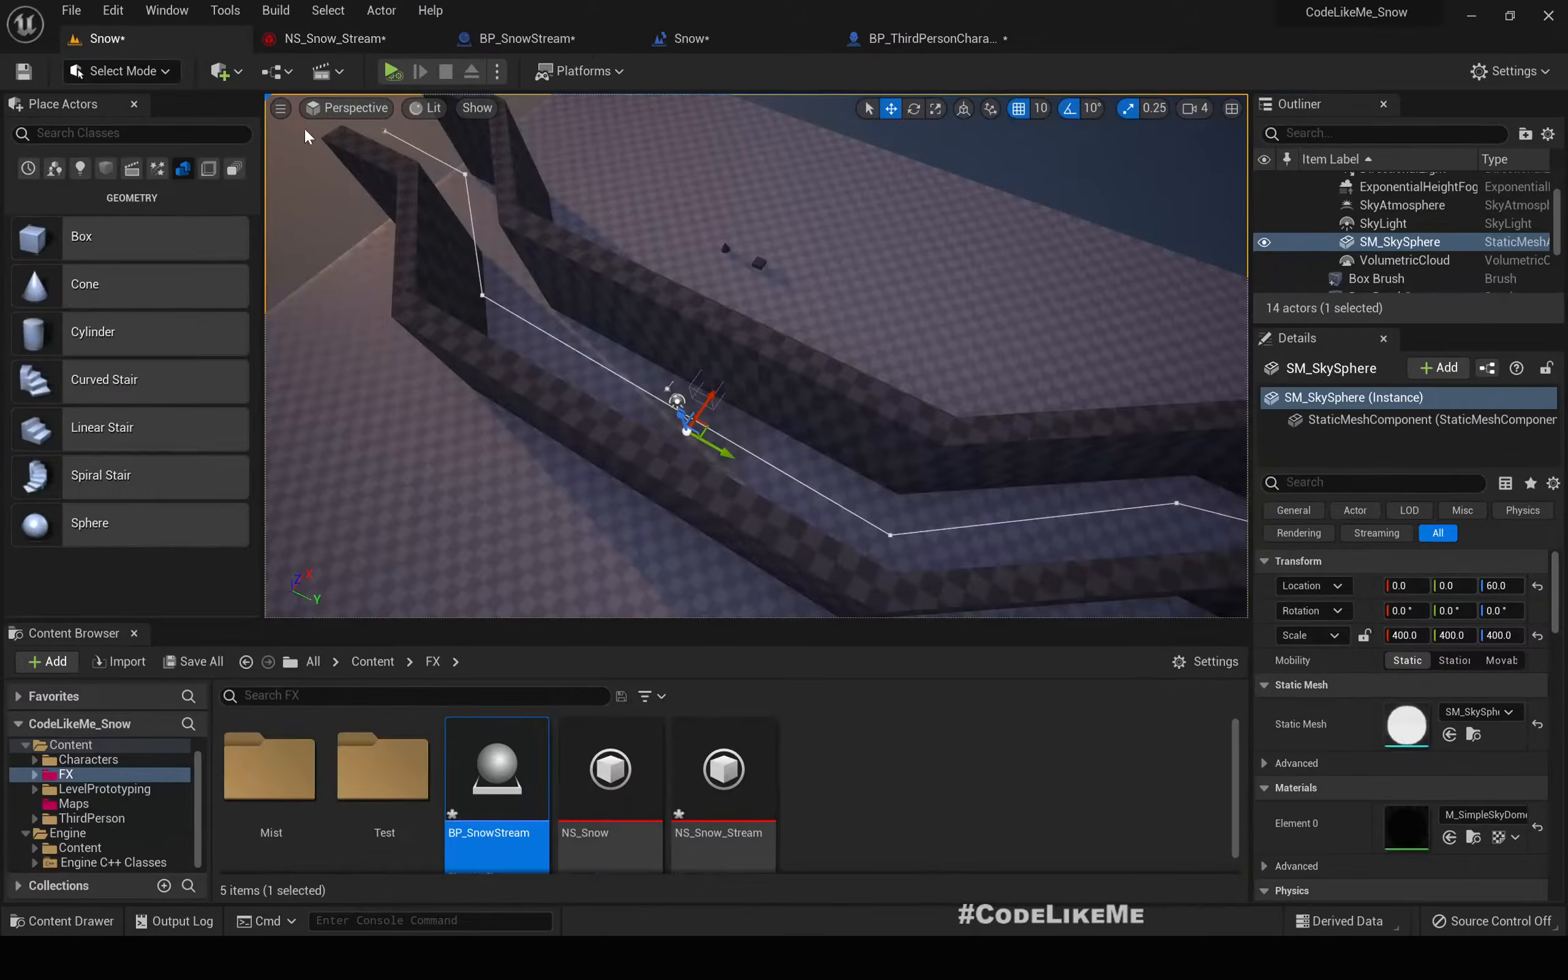
click(390, 71)
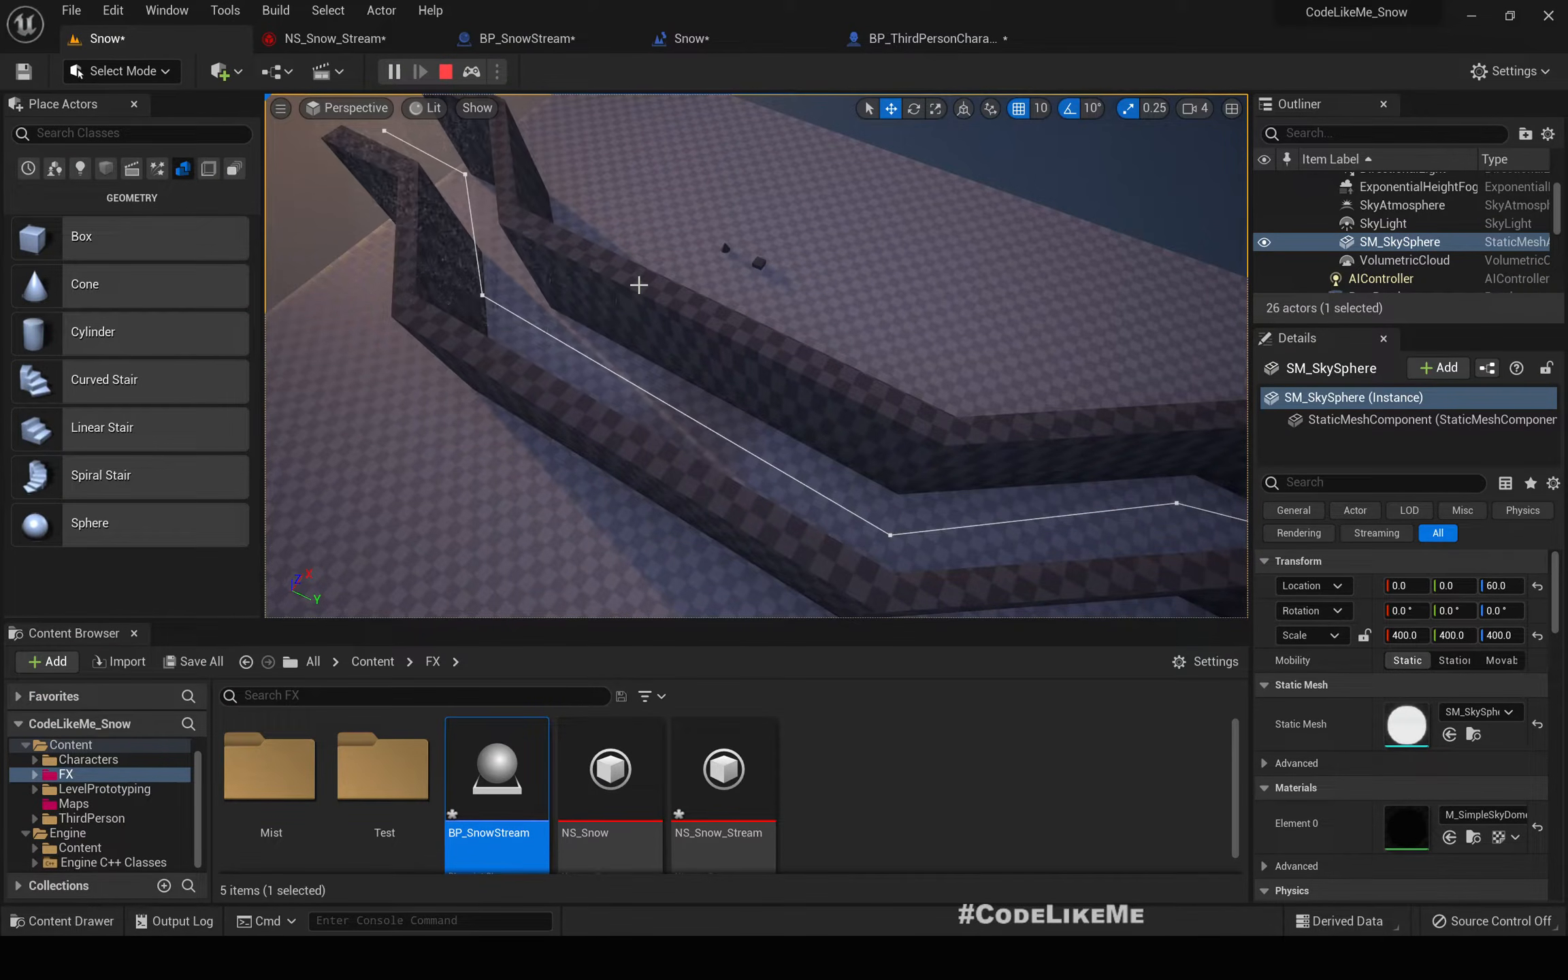
right_drag(639, 285, 684, 262)
key(w)
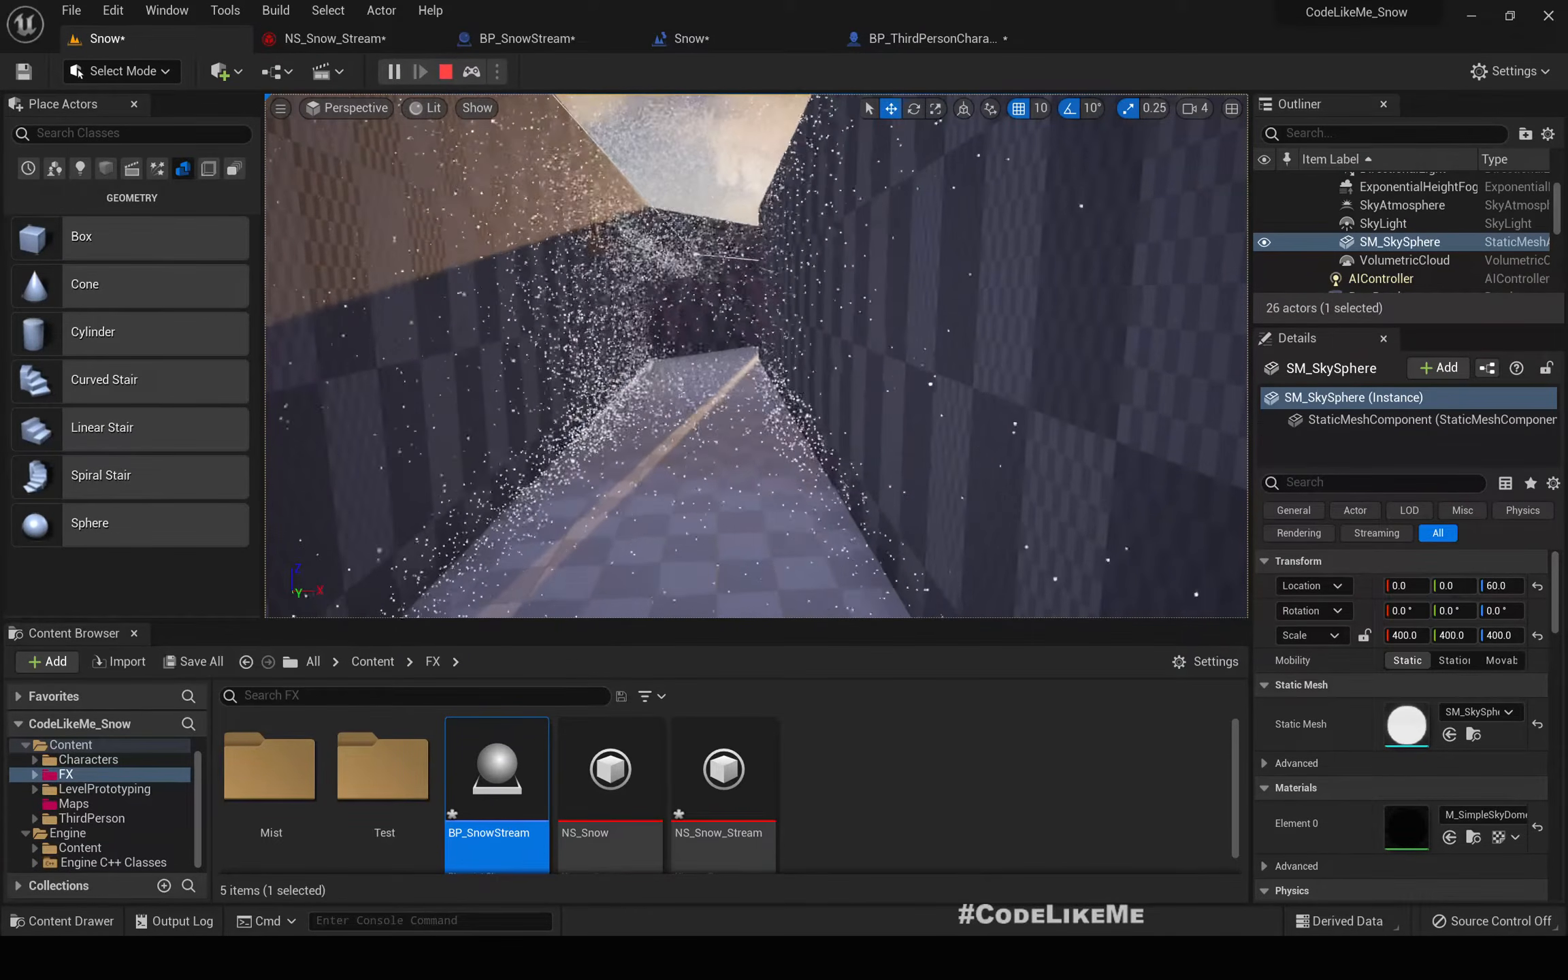
- Examine the simulated snow in both directions inside the corridor and along the spline from above the walls
right_drag(684, 262, 850, 269)
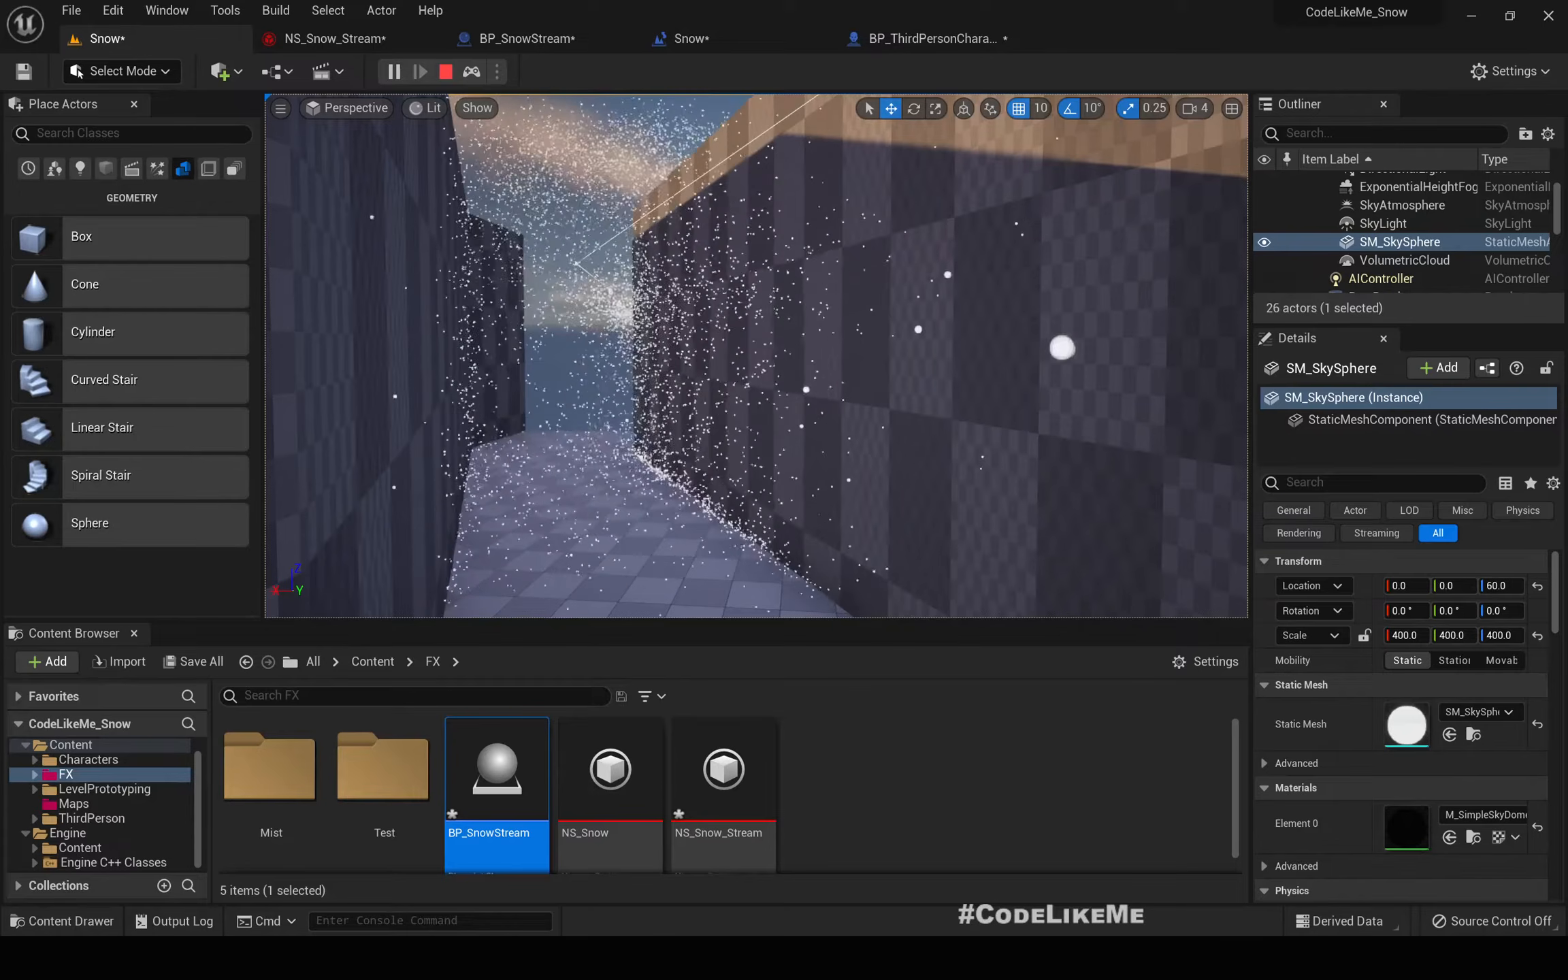
right_drag(684, 354, 1062, 358)
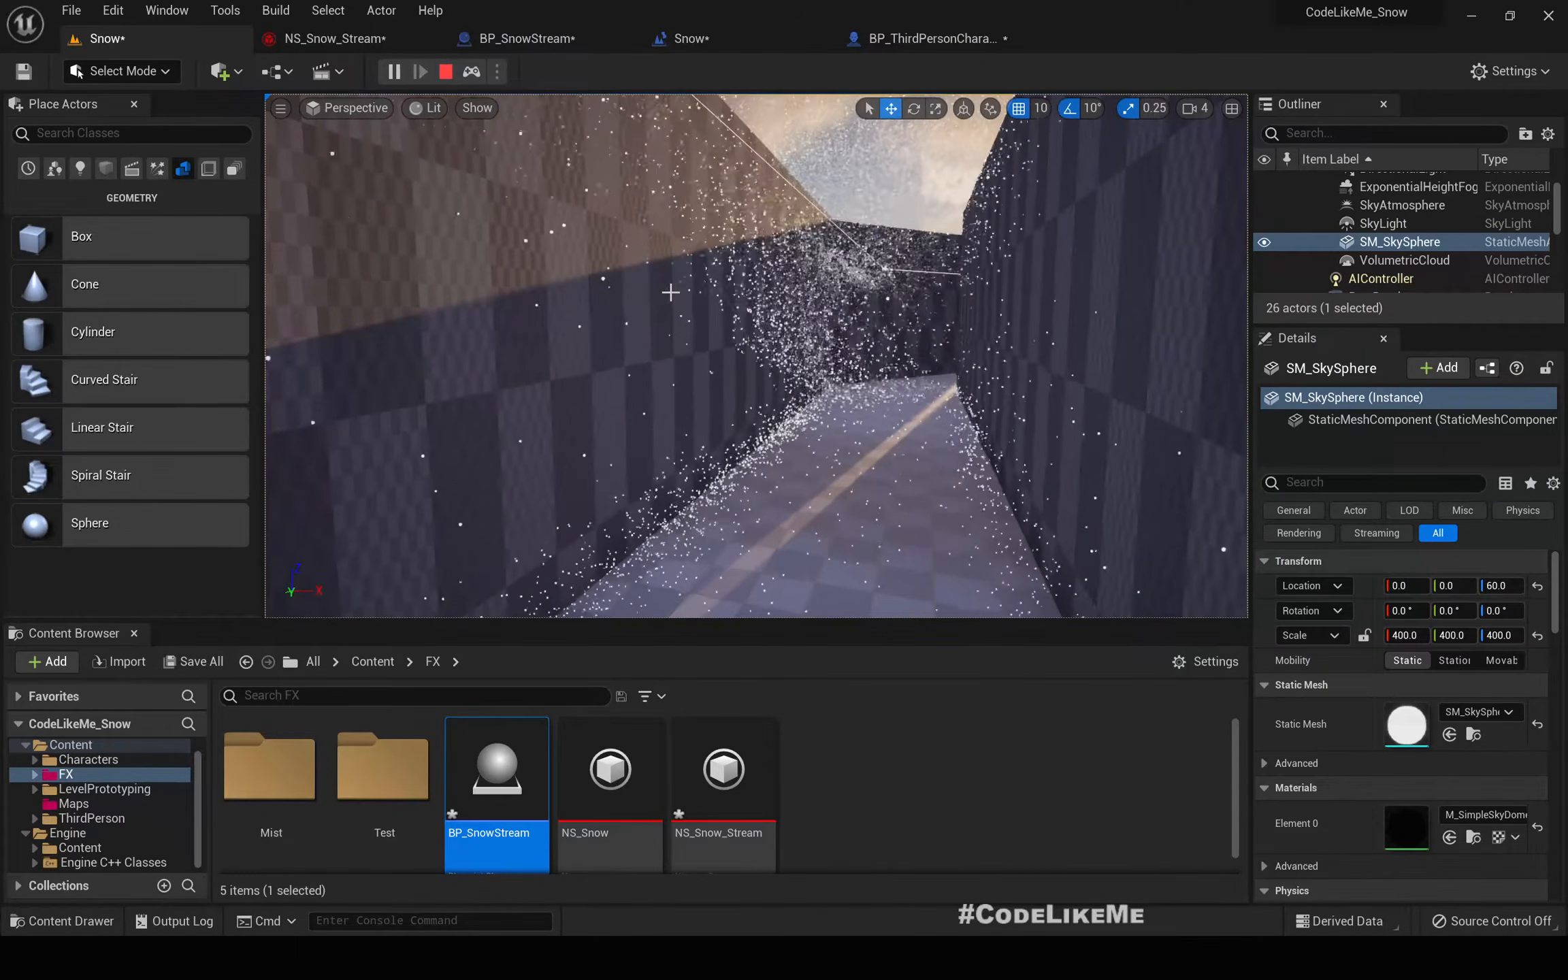
key(F9)
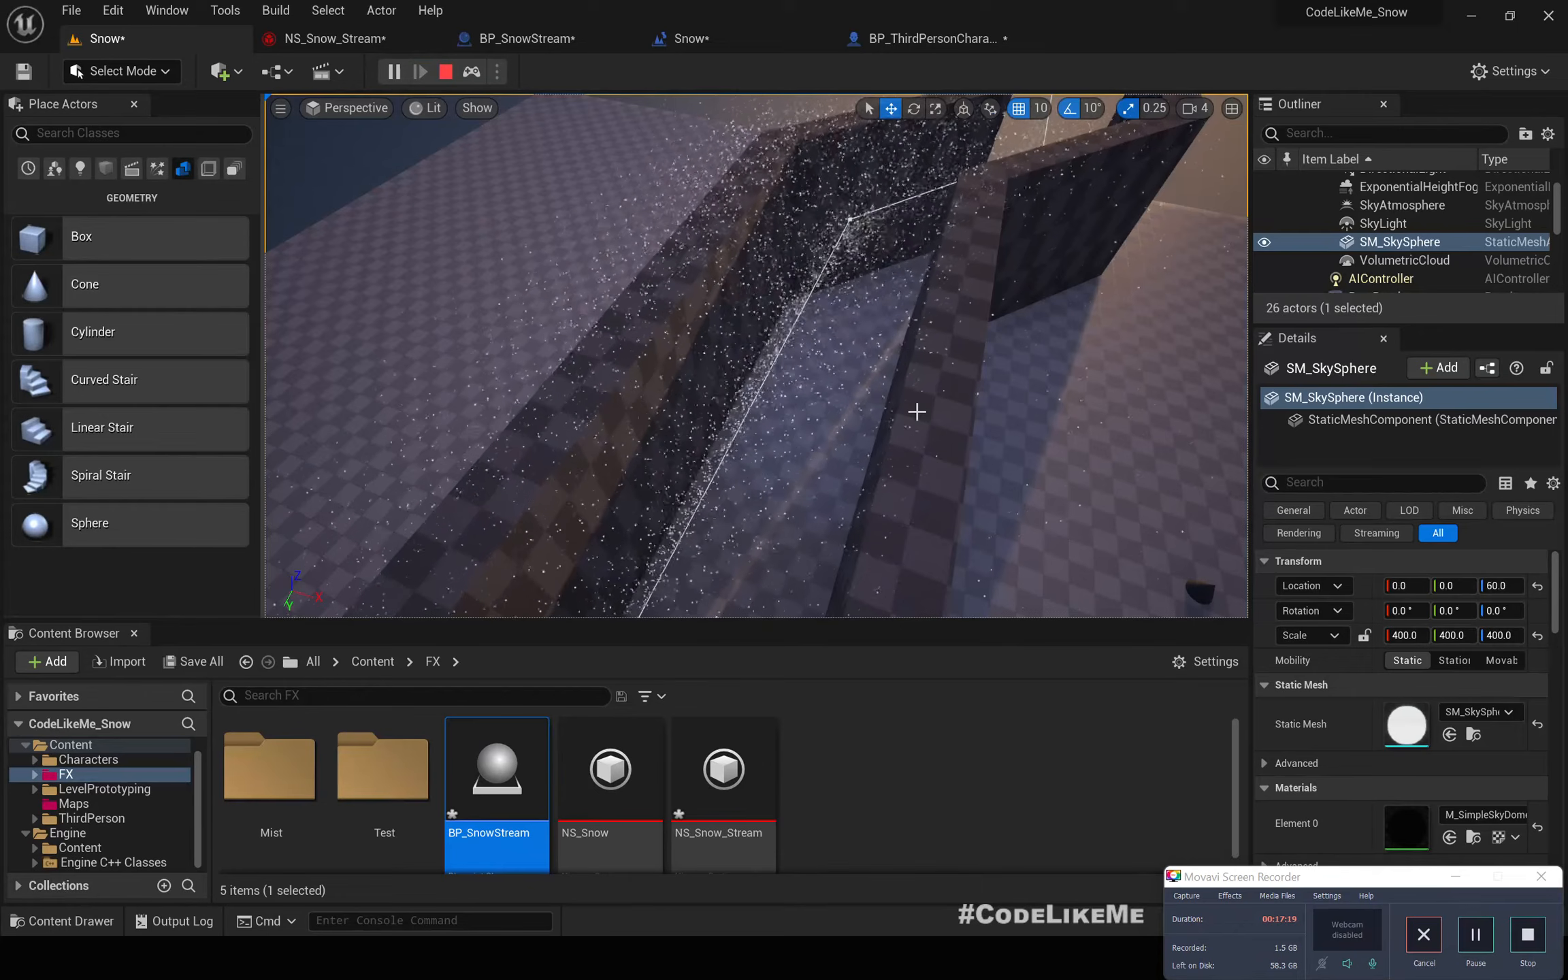
right_drag(1093, 479, 1007, 517)
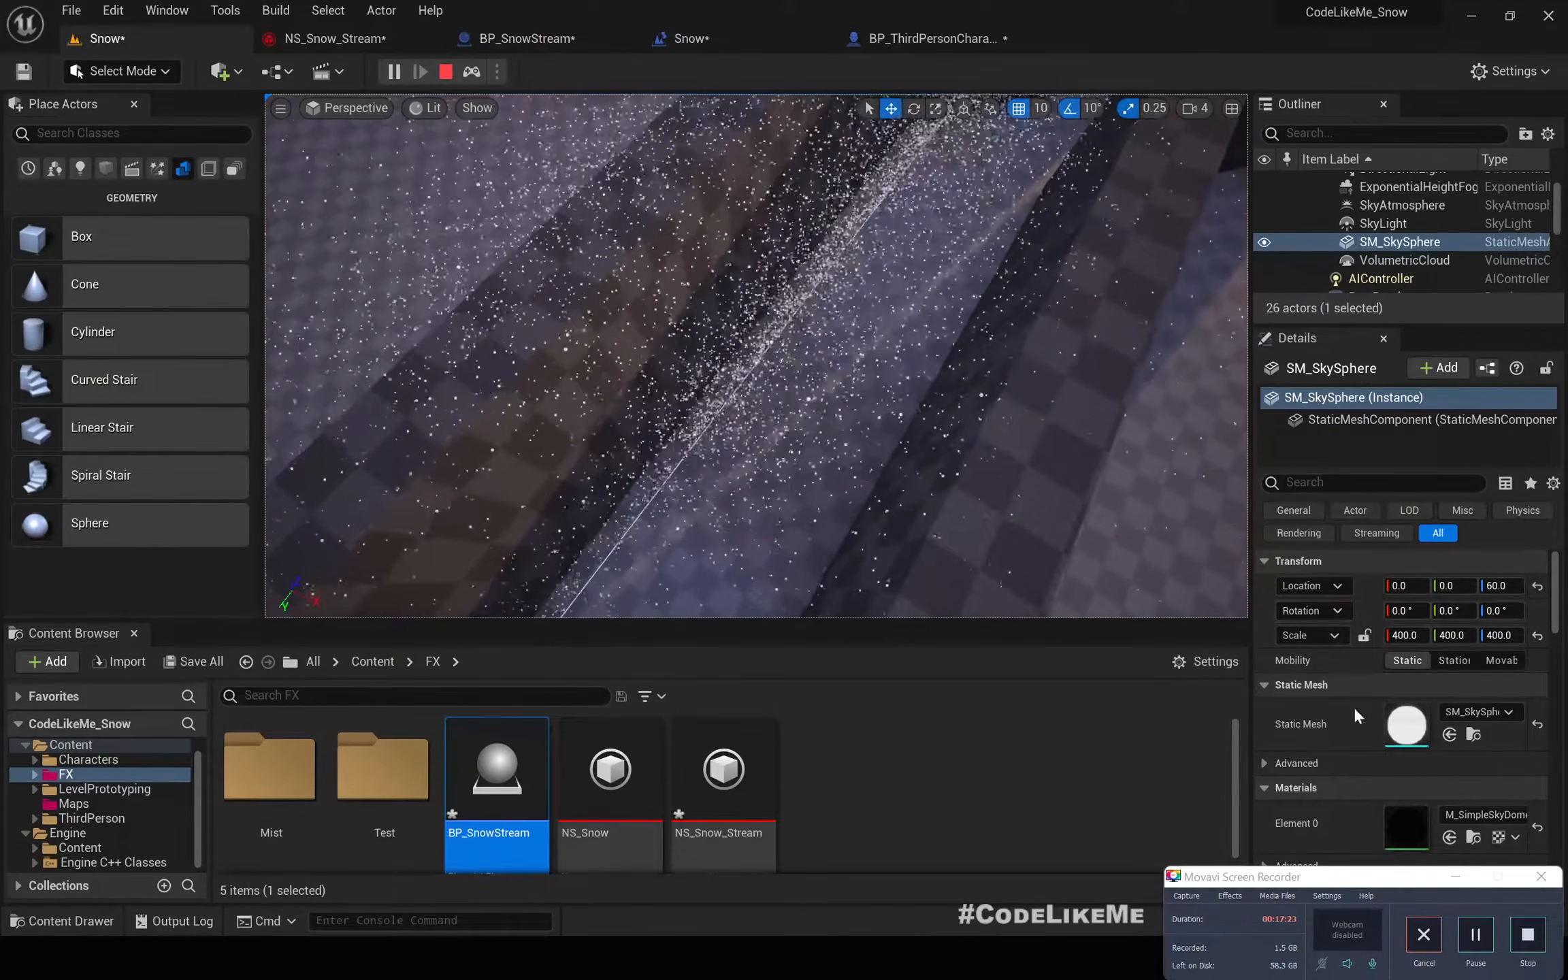
click(1456, 877)
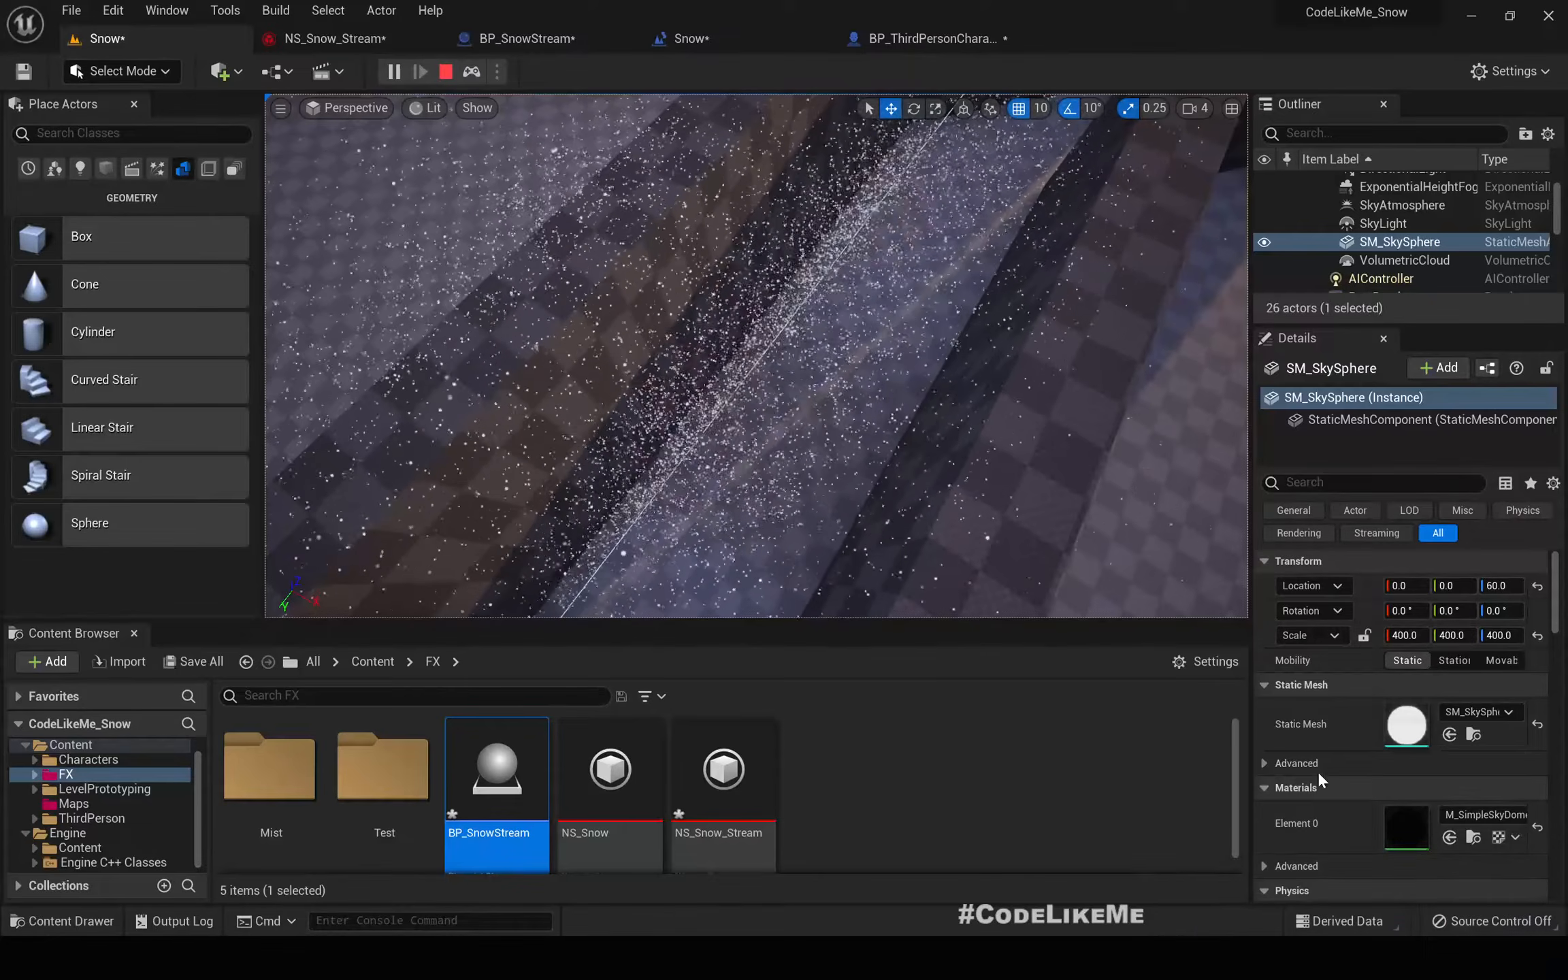
right_drag(748, 429, 801, 307)
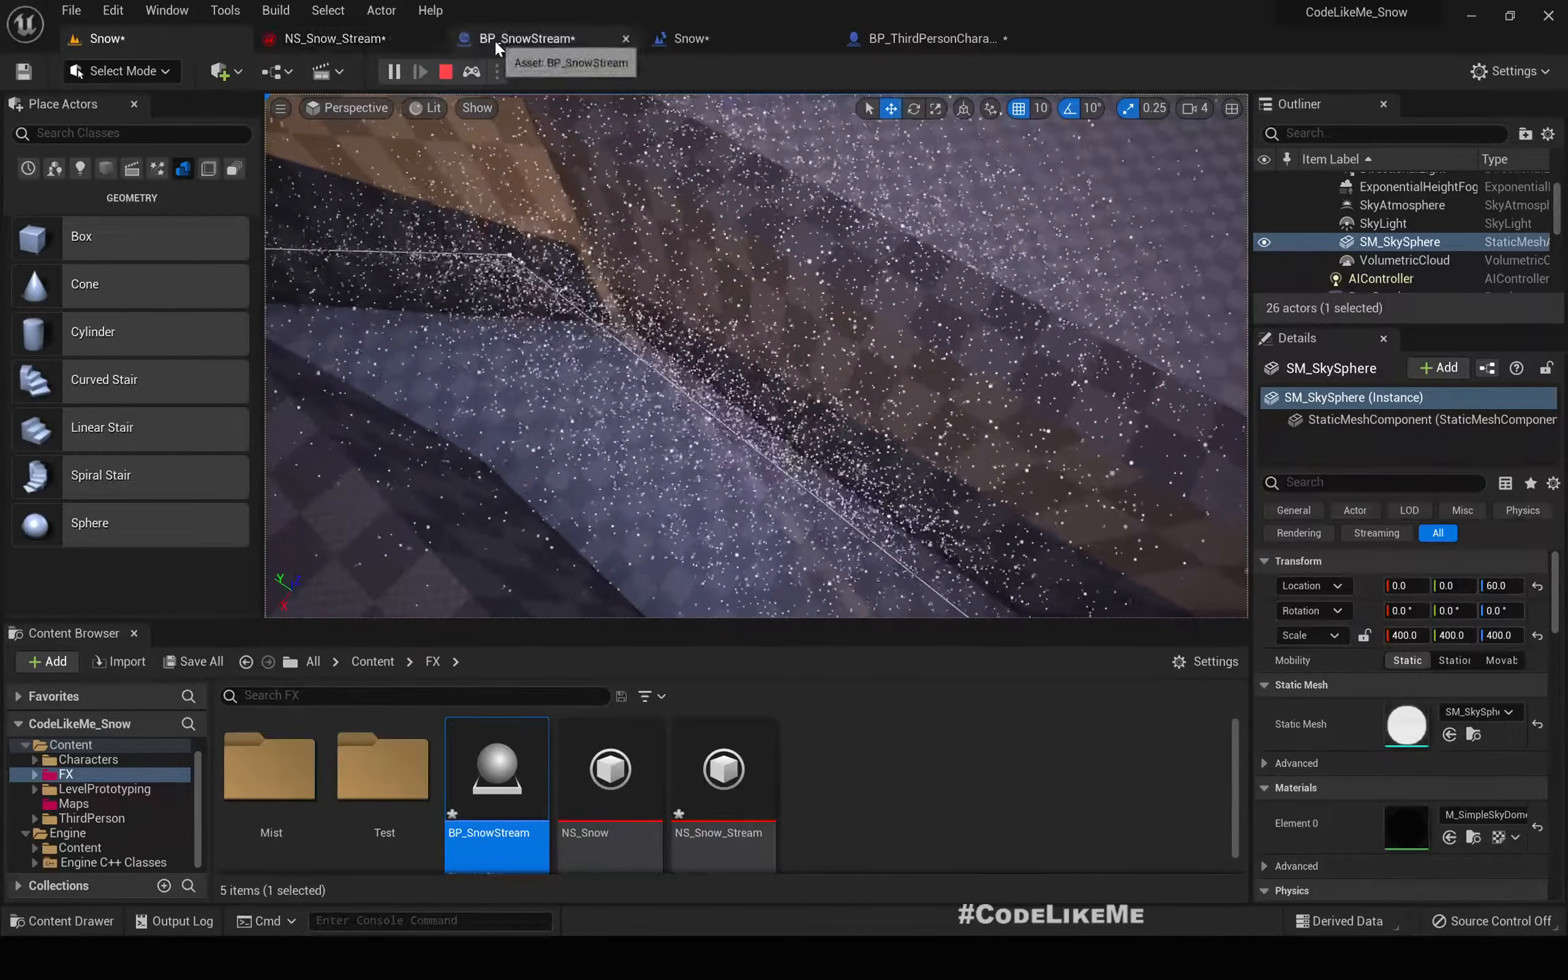
- Delete the Point Attraction Force module from the Snow_WithColl emitter in NS_Snow_Stream
click(349, 39)
click(717, 502)
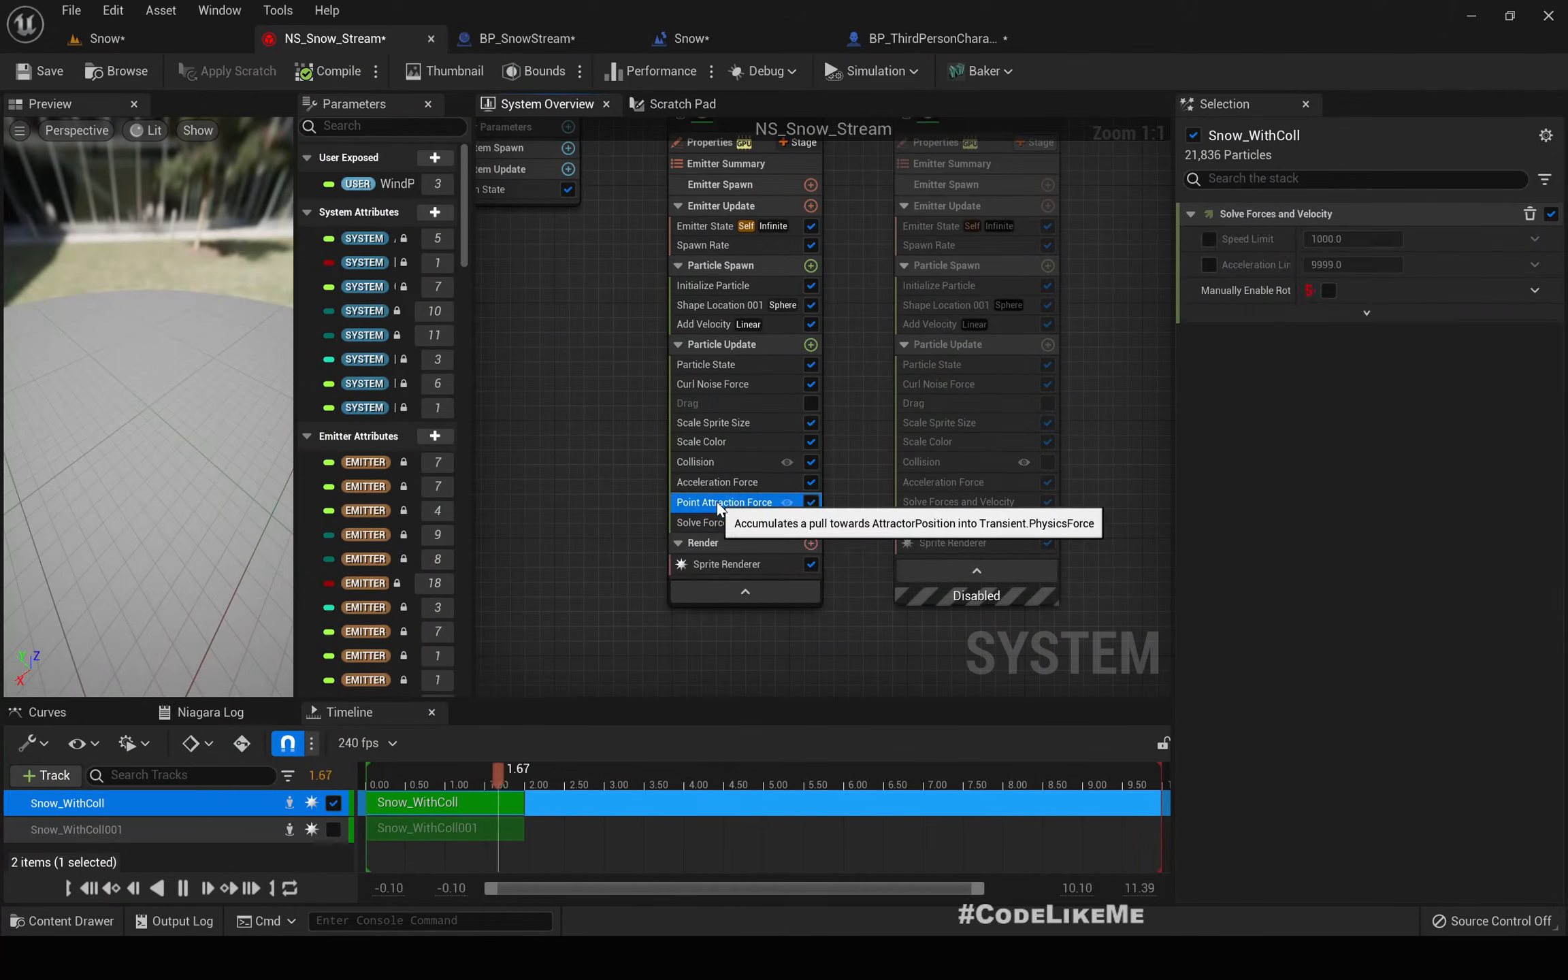
key(Delete)
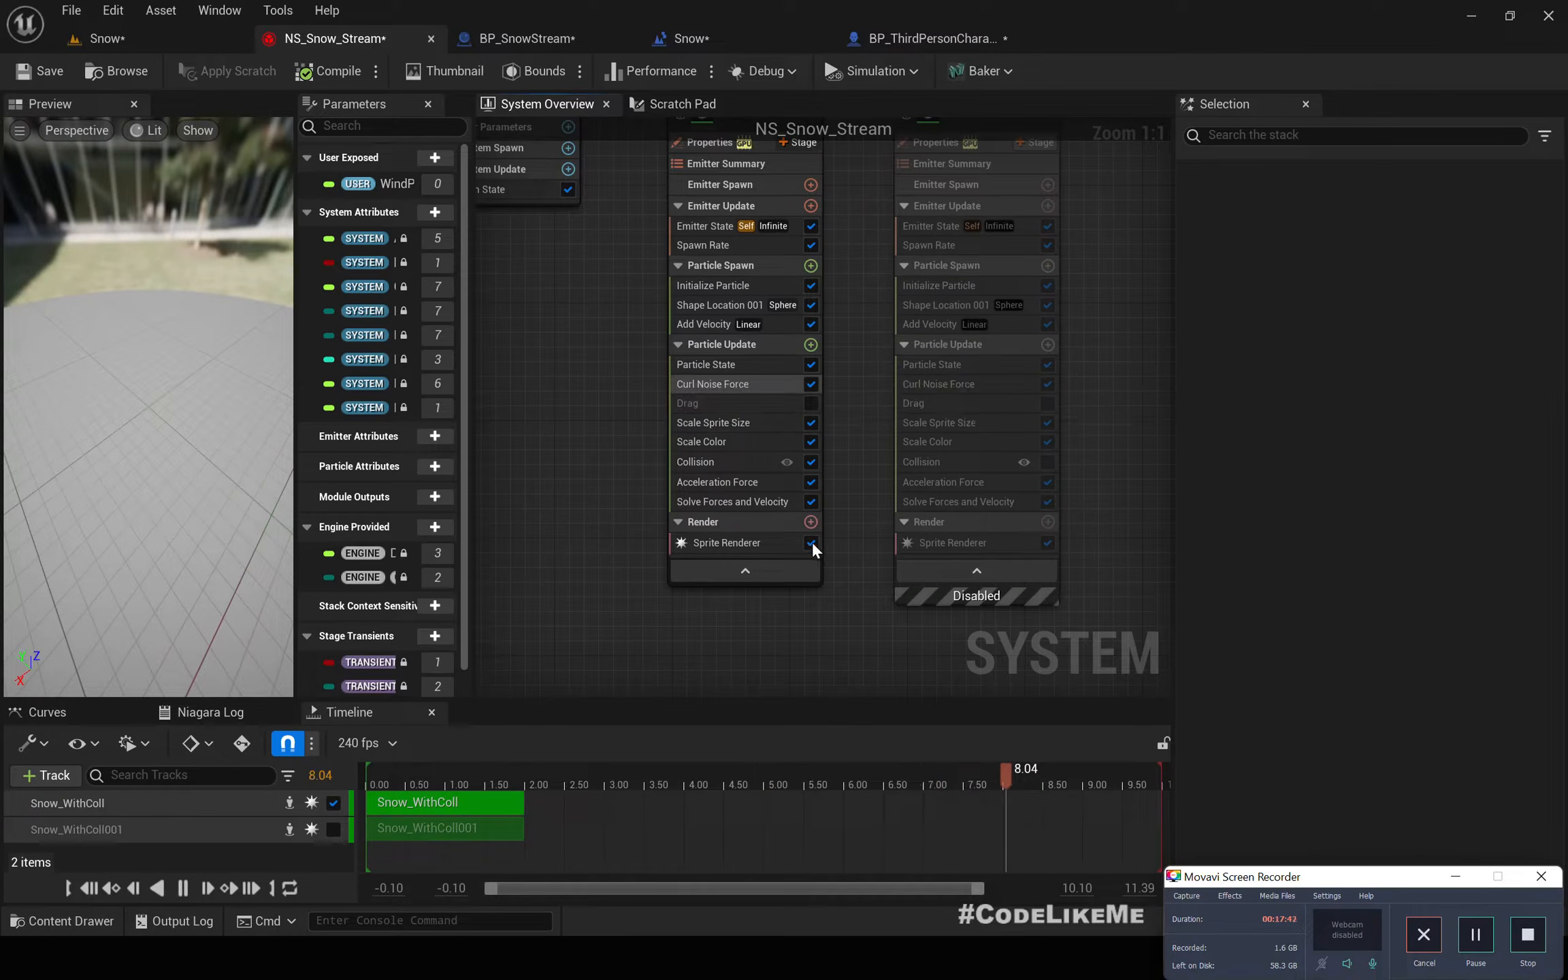
- Add a second Acceleration Force module to the Particle Update stage of the Snow_WithColl emitter
click(810, 345)
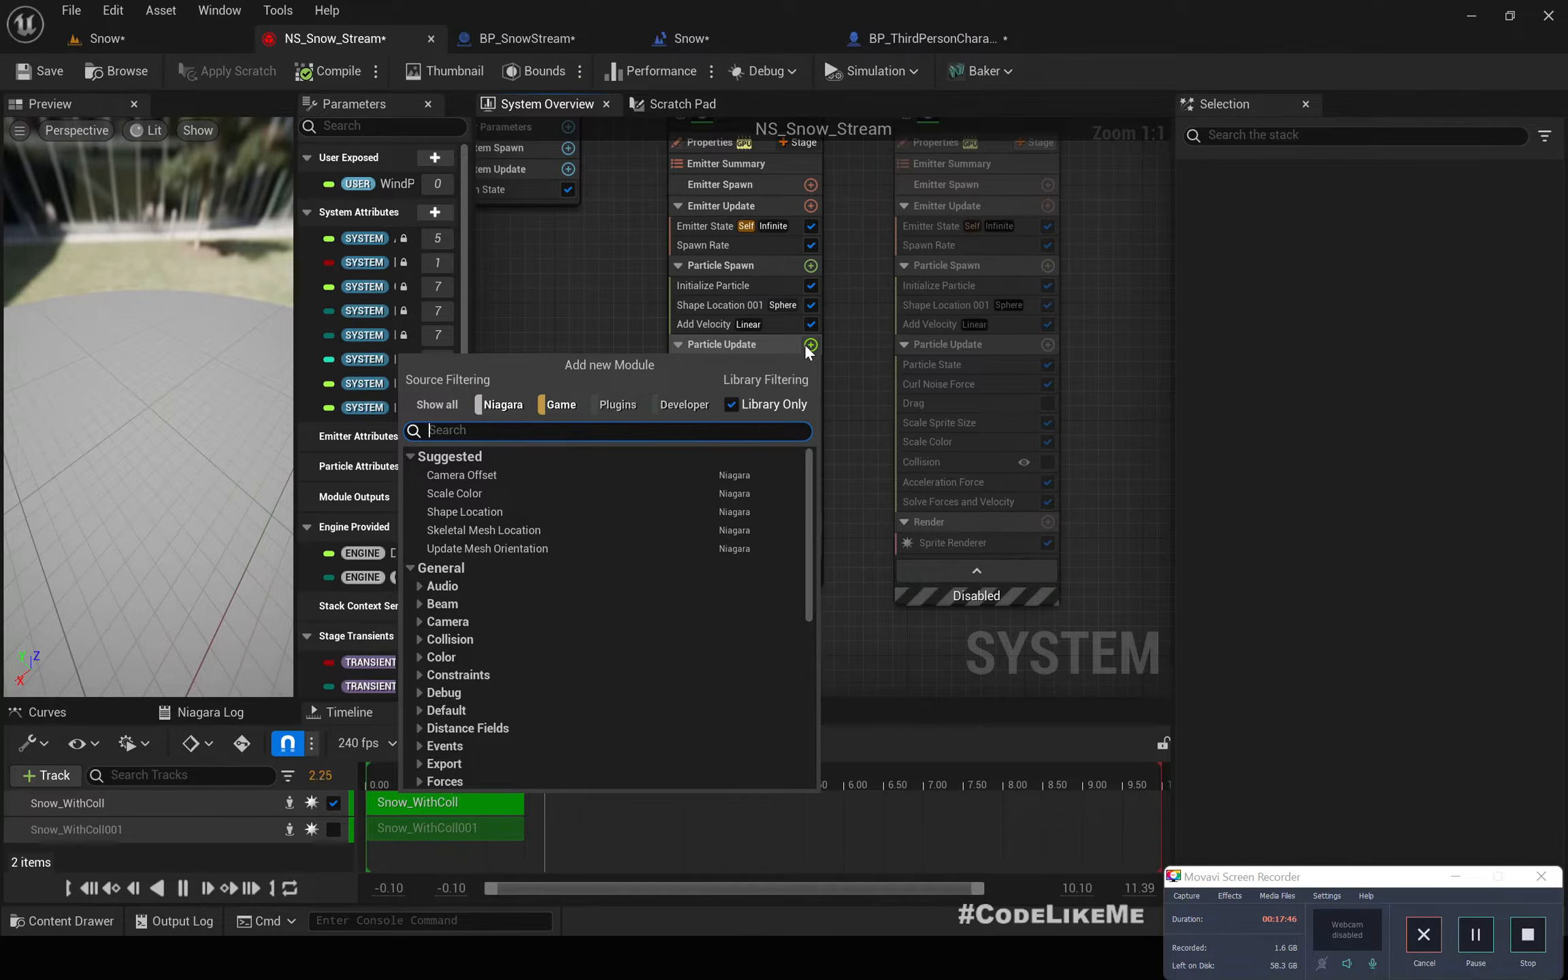
text(add ve)
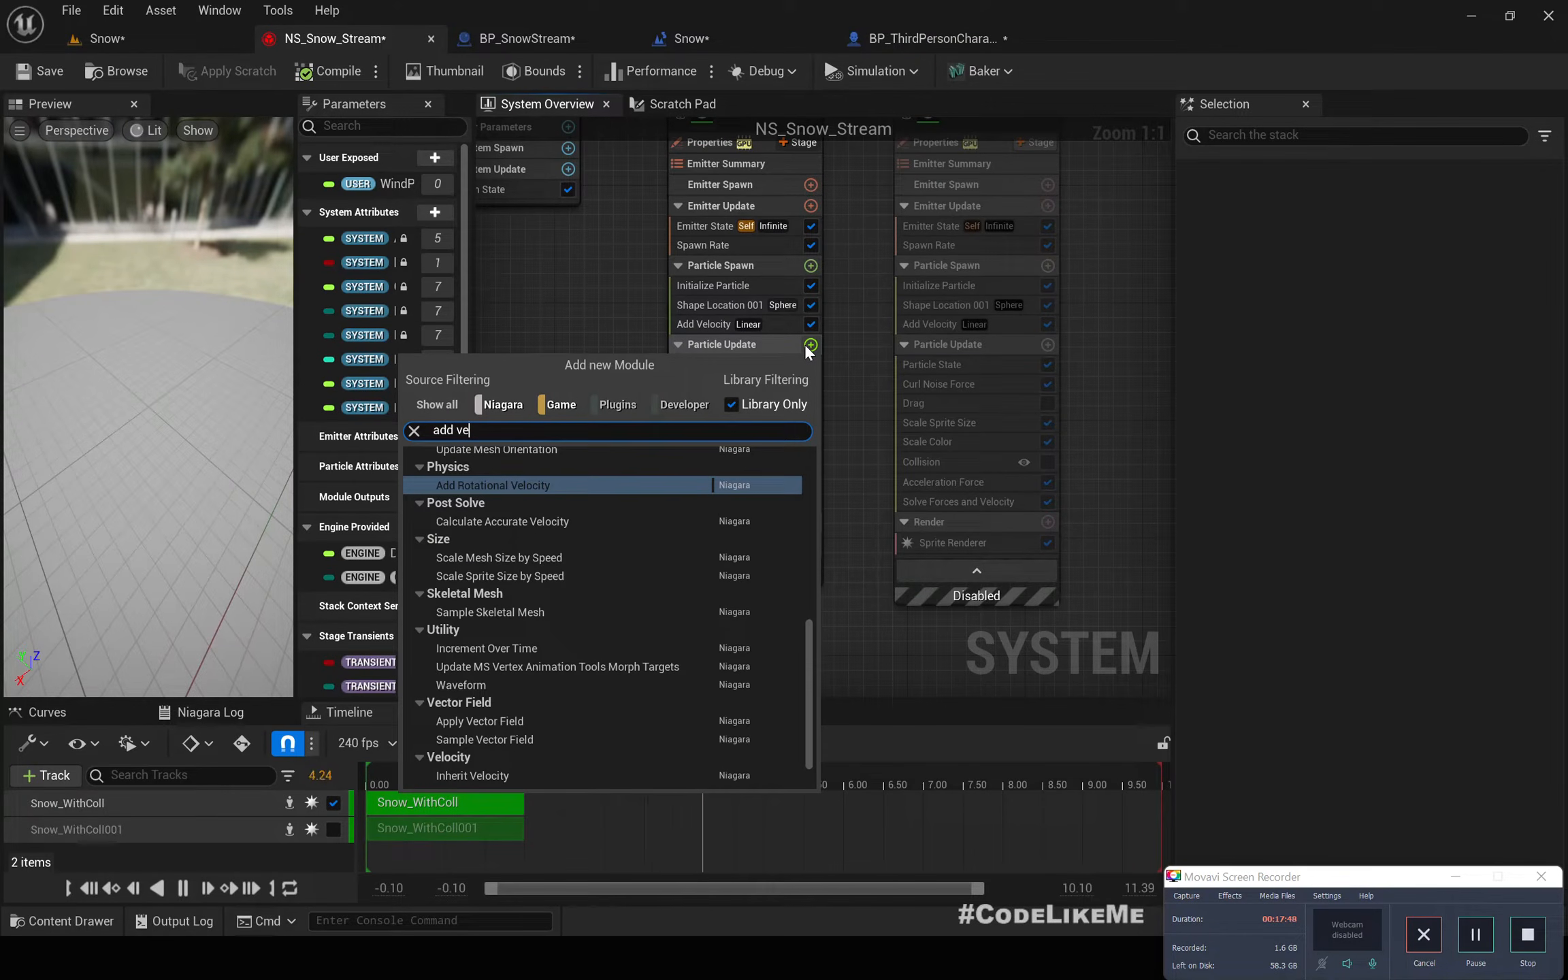
key(BackSpace)
key(BackSpace)
text(vel)
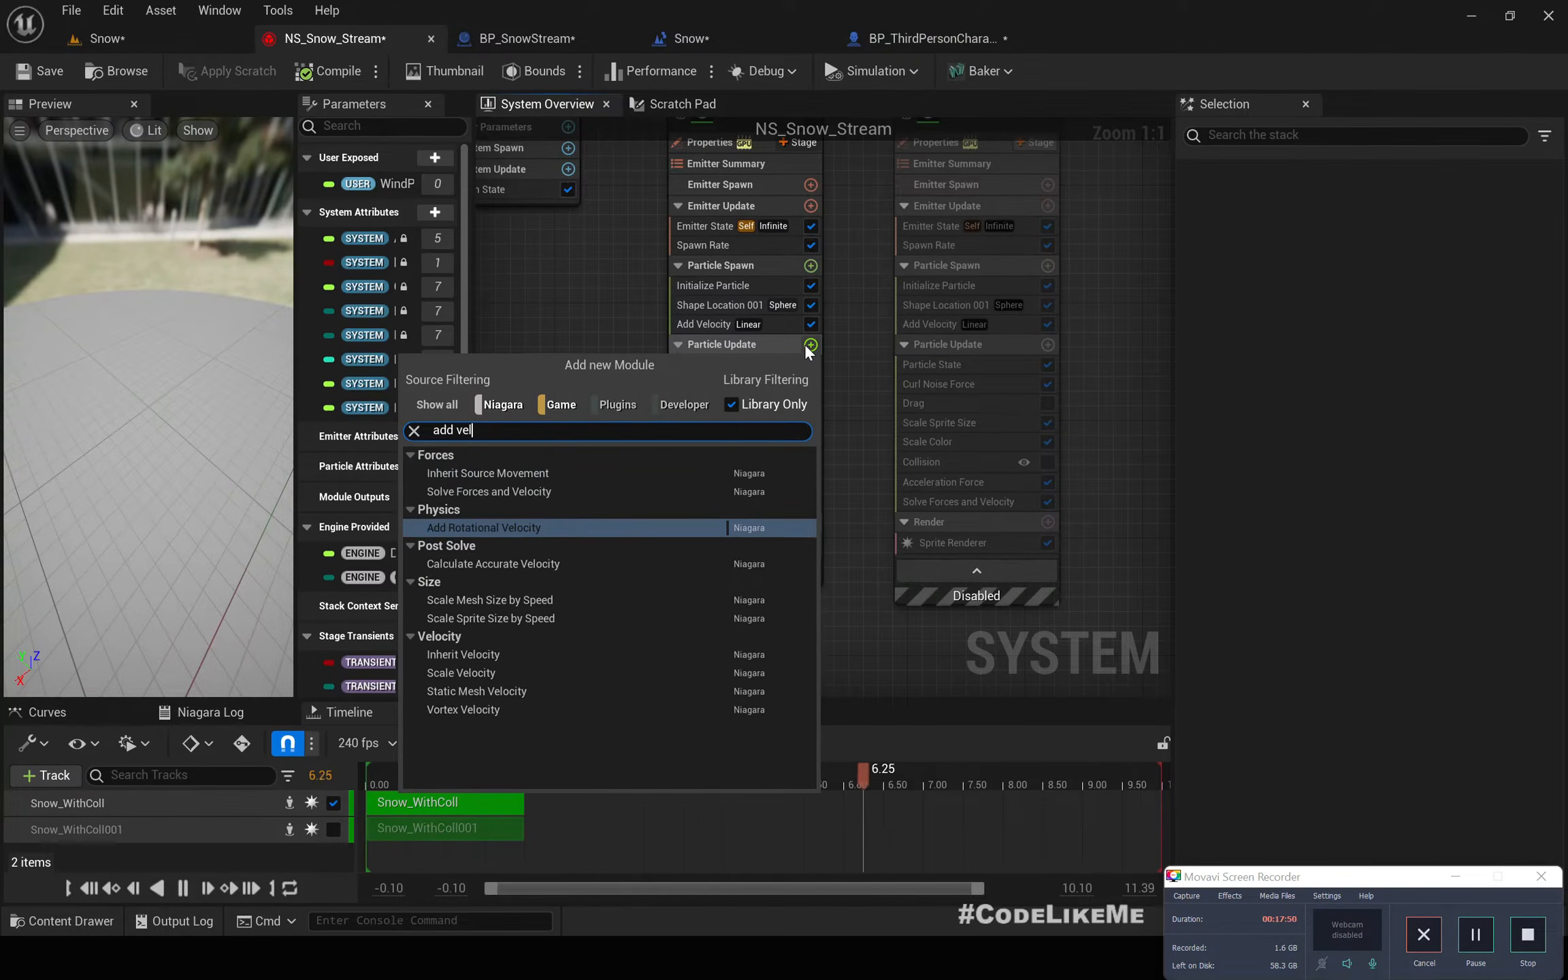
key(BackSpace)
key(BackSpace)
key(BackSpace)
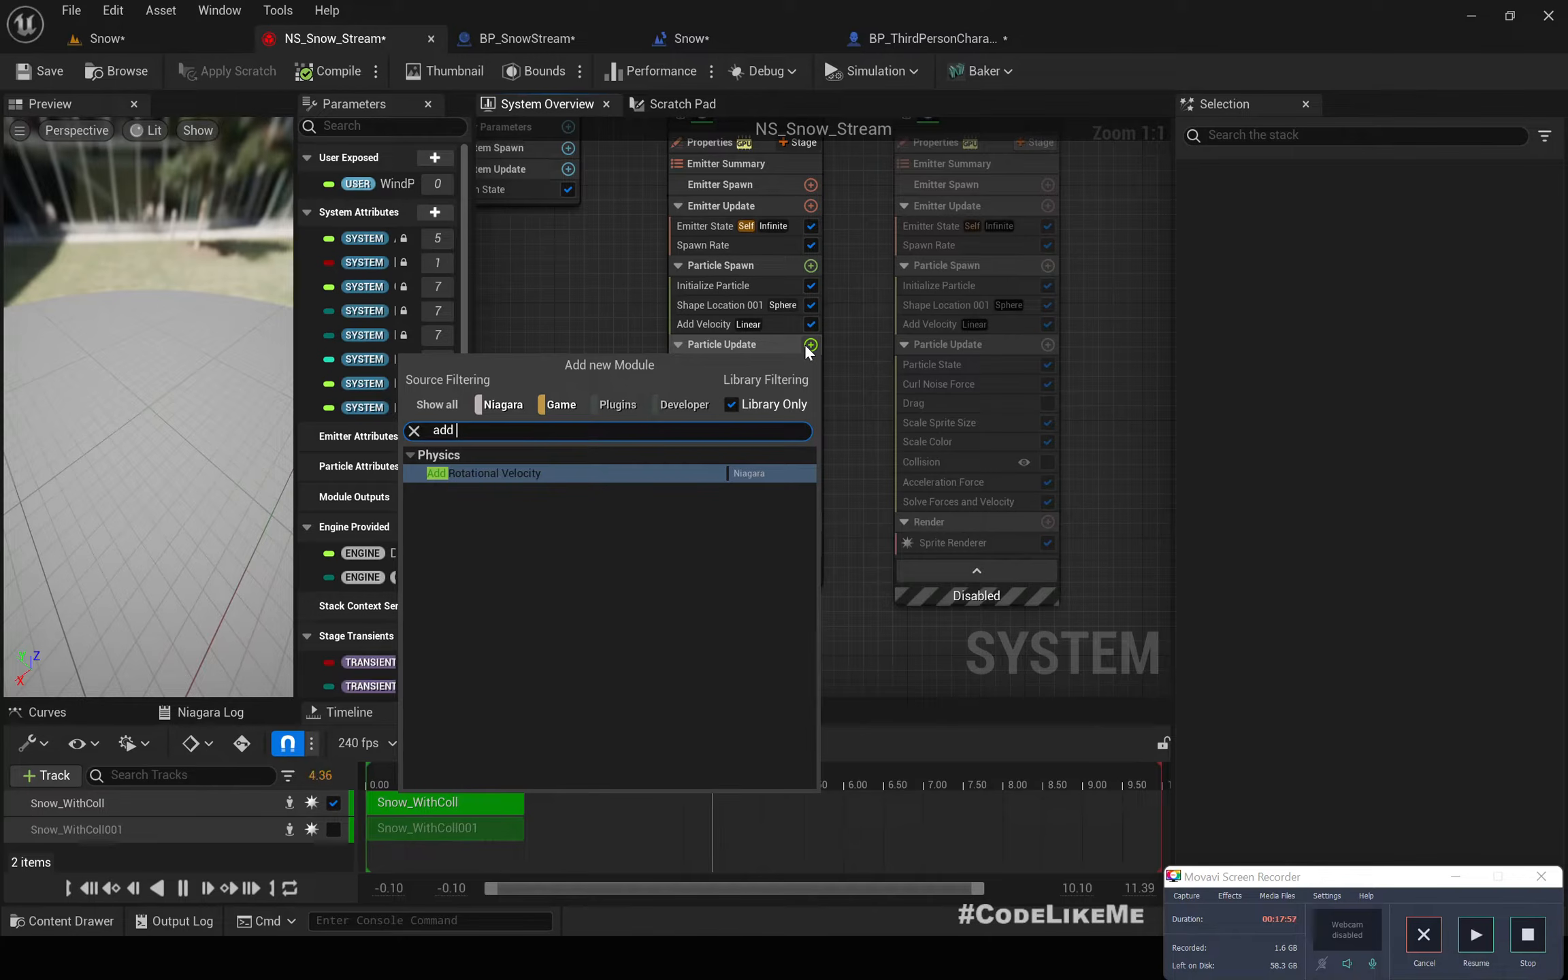
text(fo)
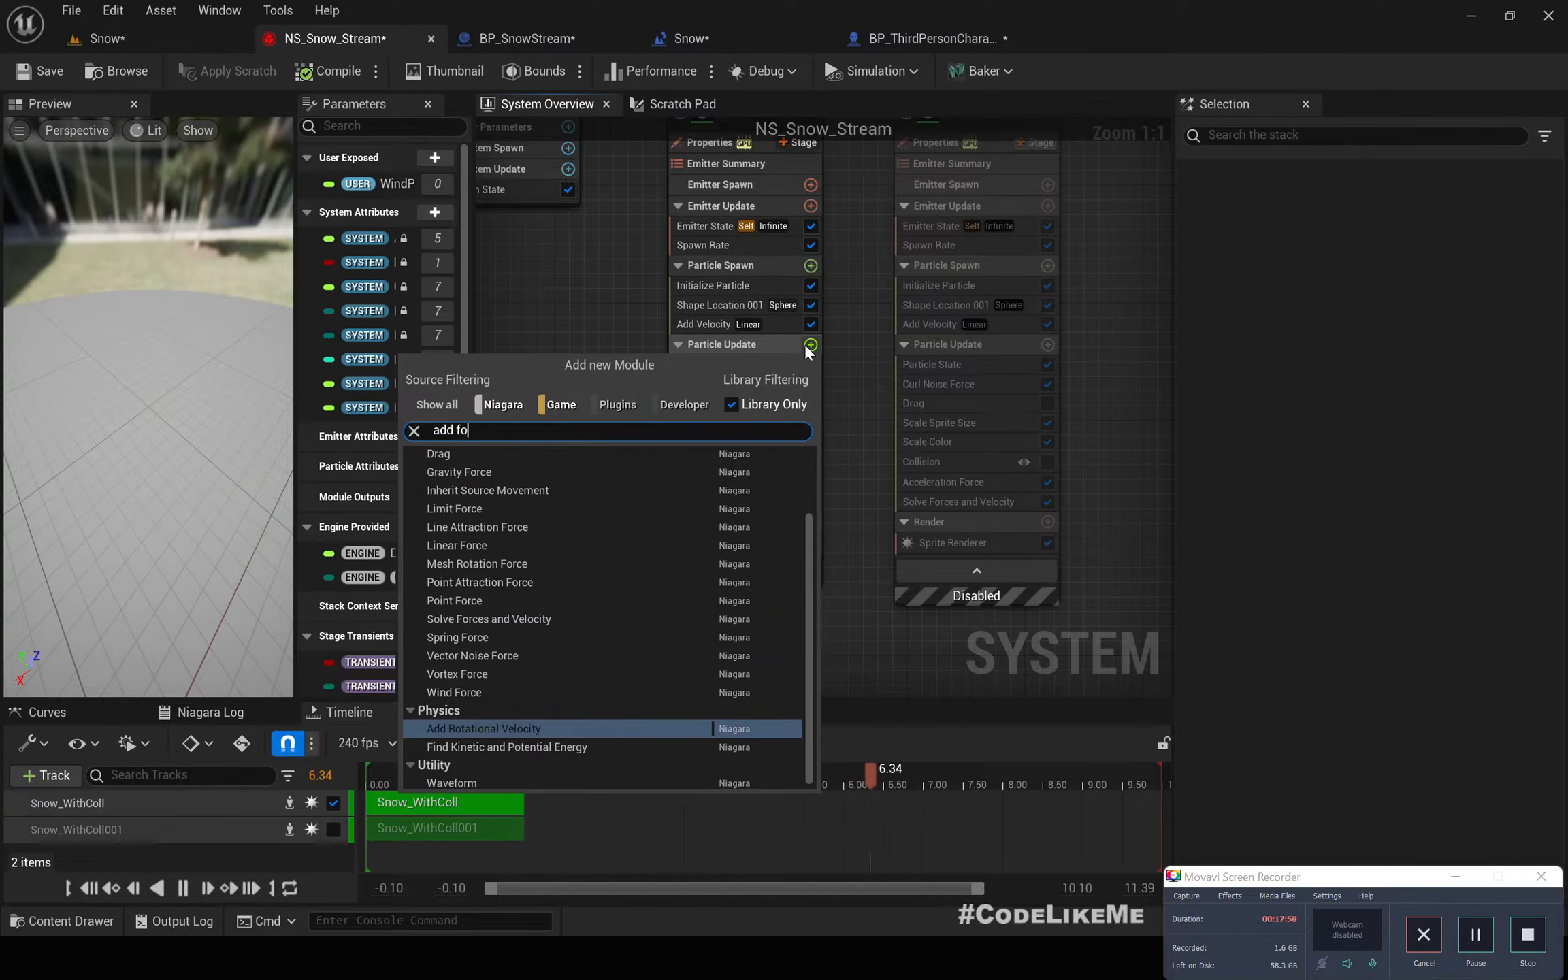
text(rce)
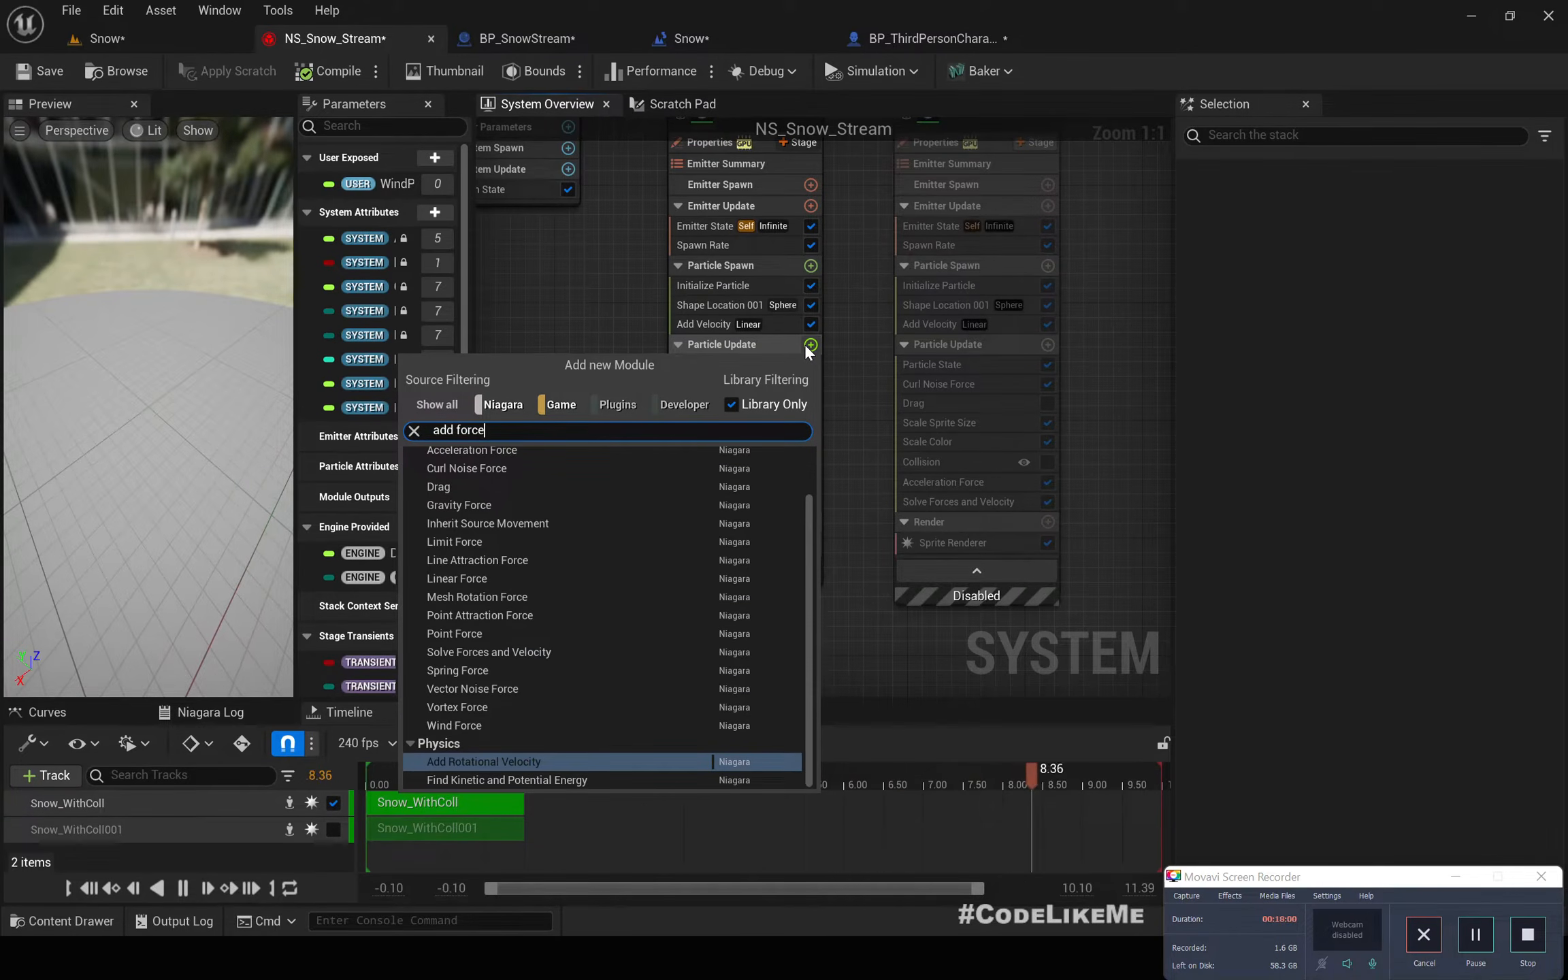
scroll(571, 550, up, 2)
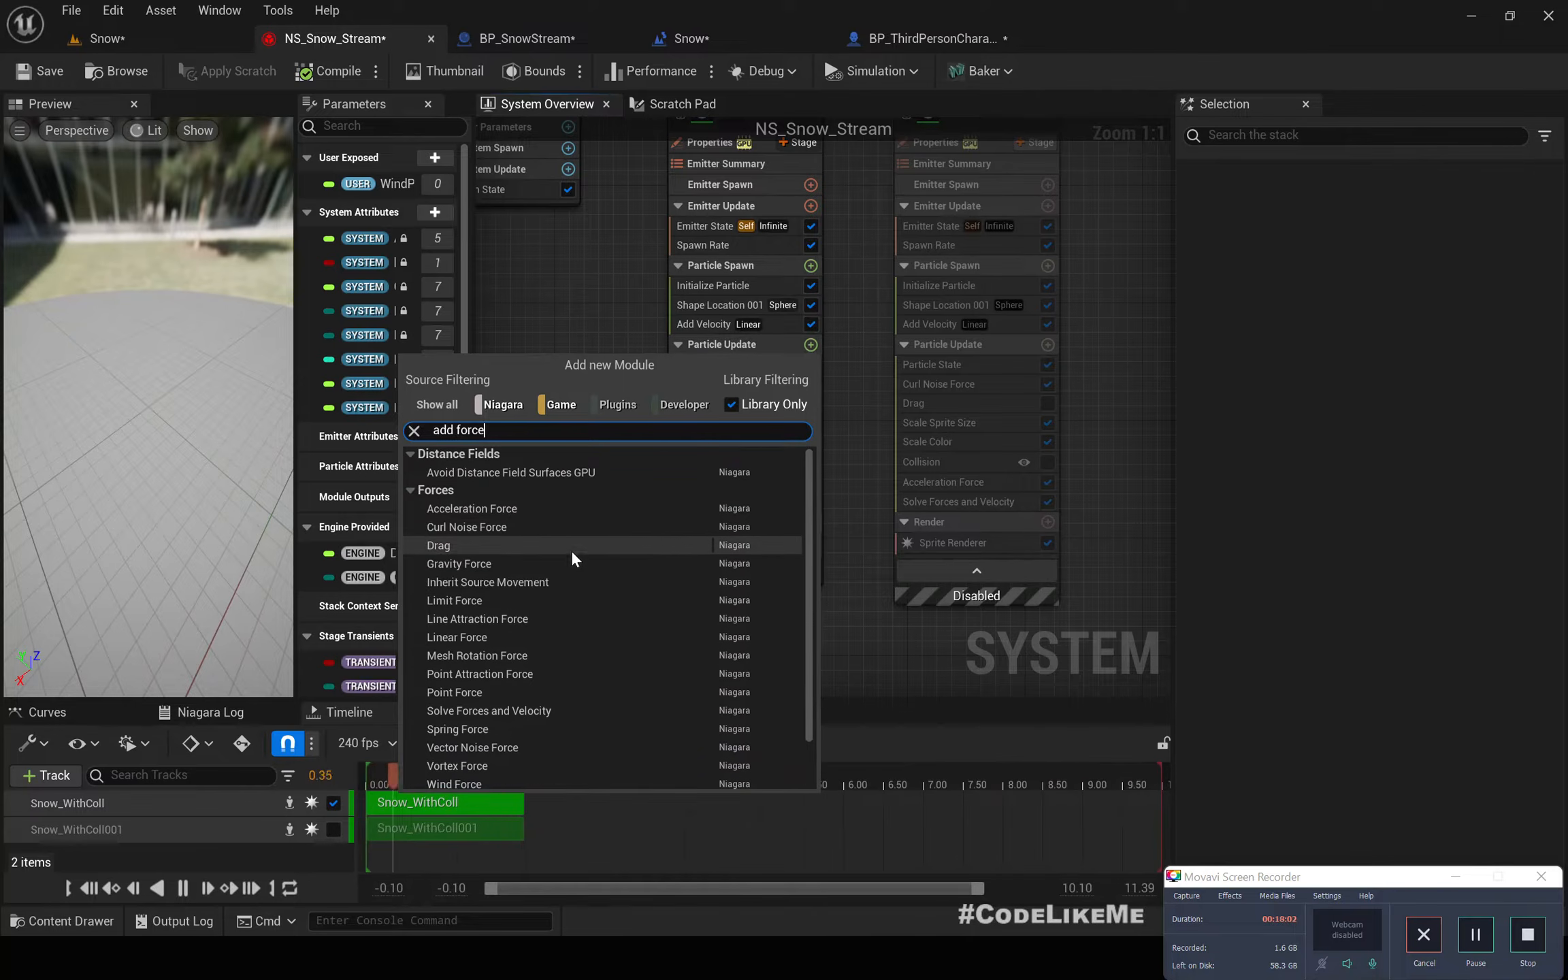
click(507, 516)
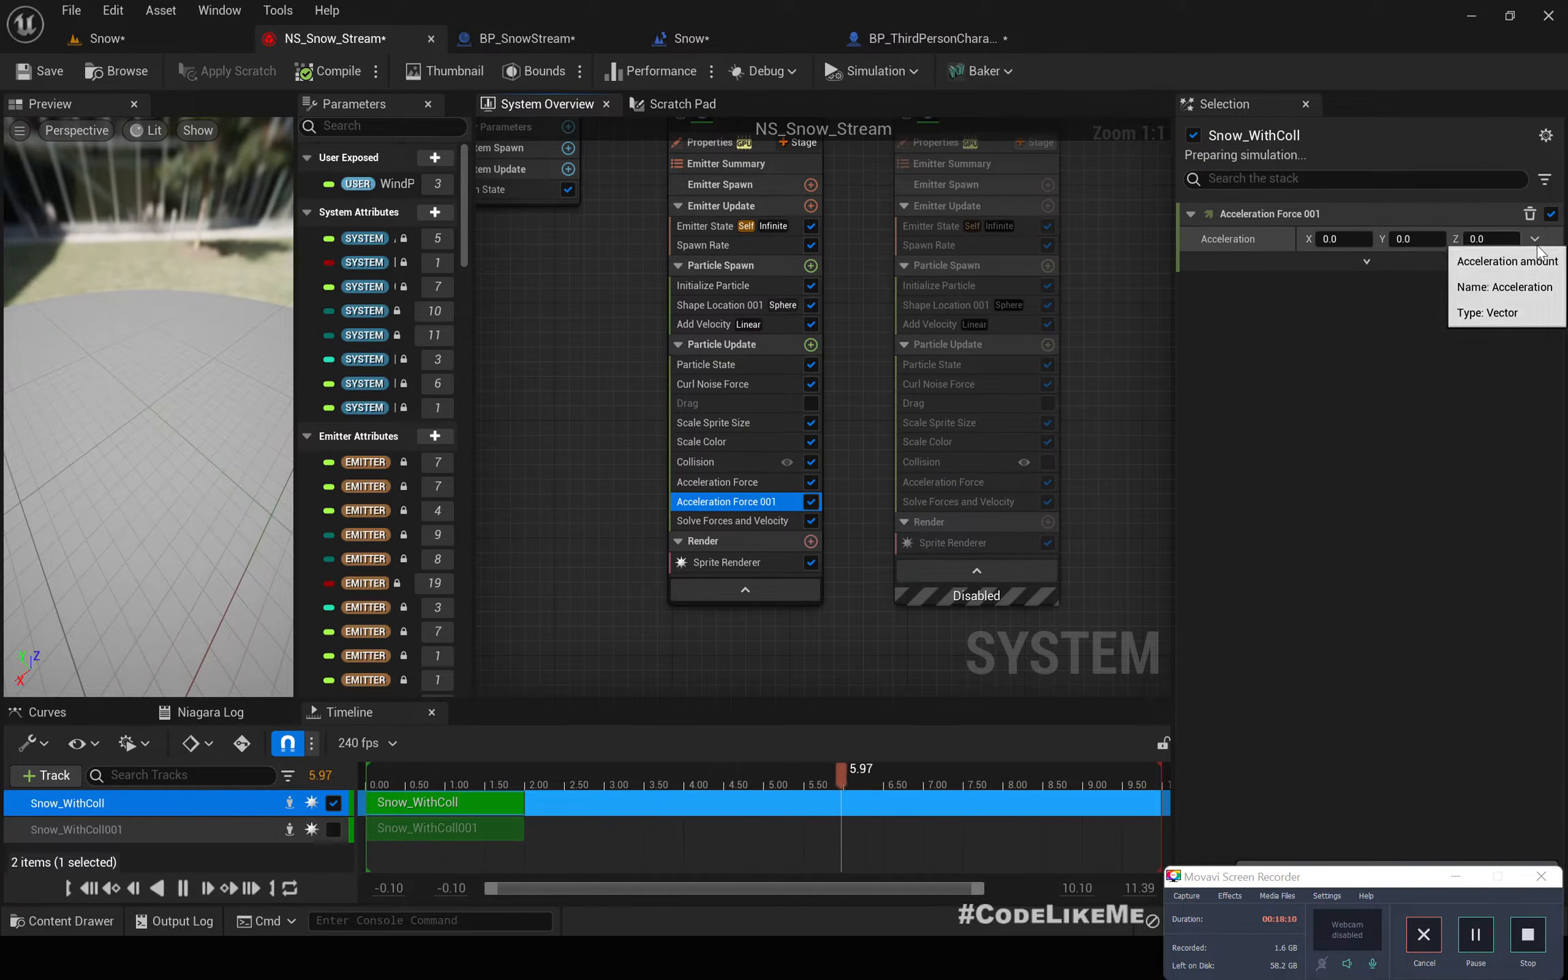
- Inspect the NS_Snow_Stream component's orientation and properties in the BP_SnowStream viewport
click(532, 40)
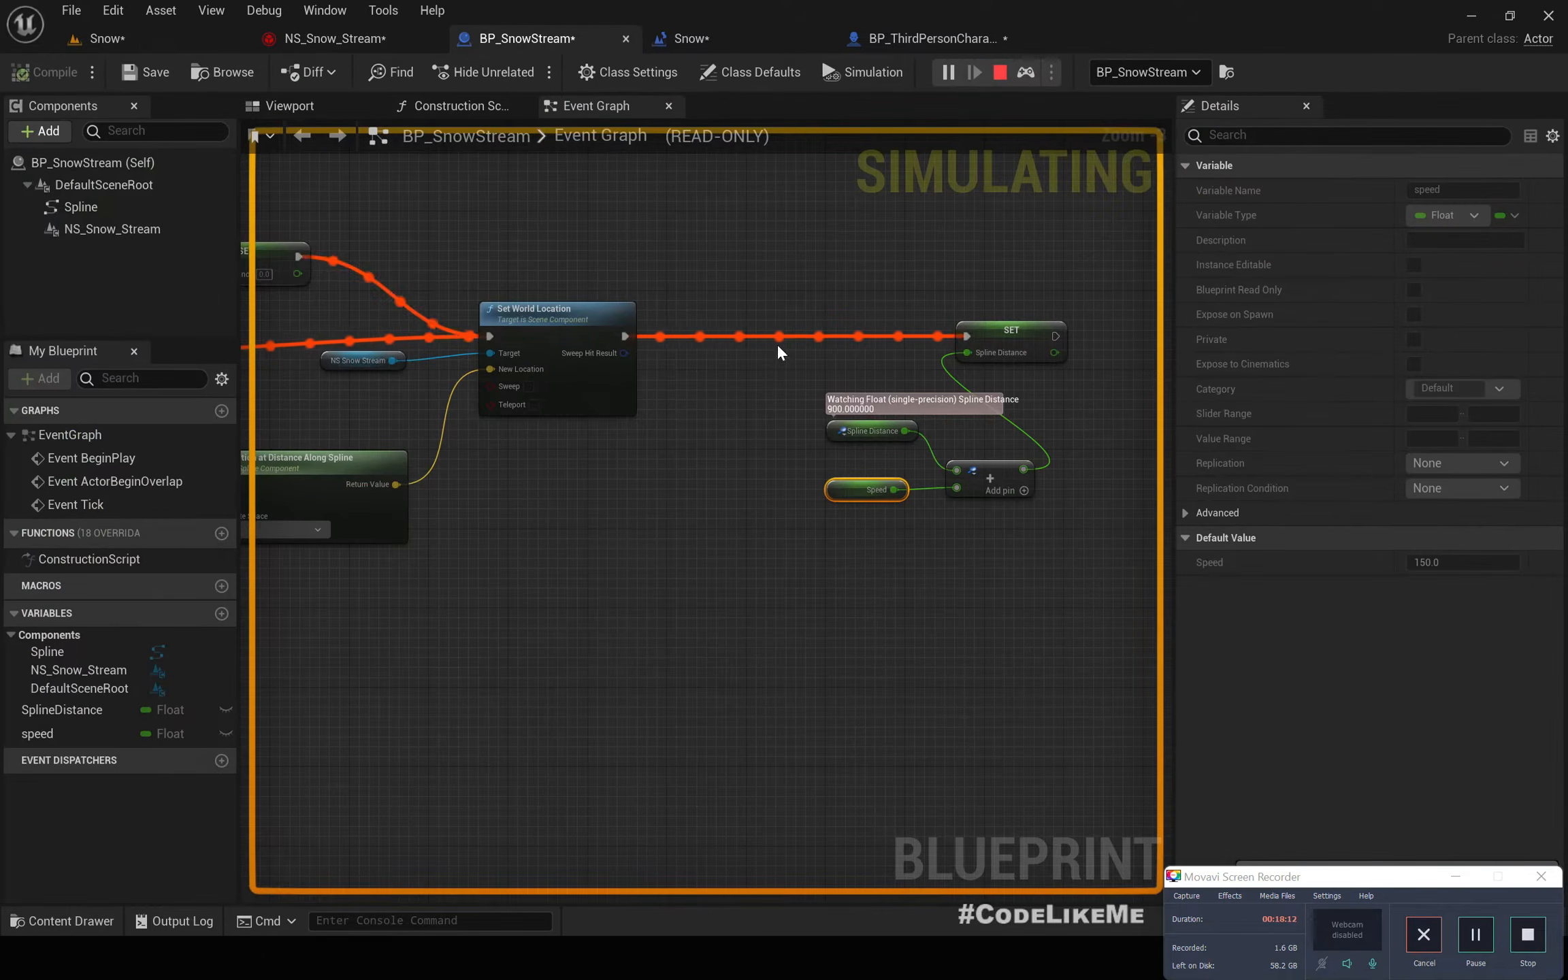
click(293, 106)
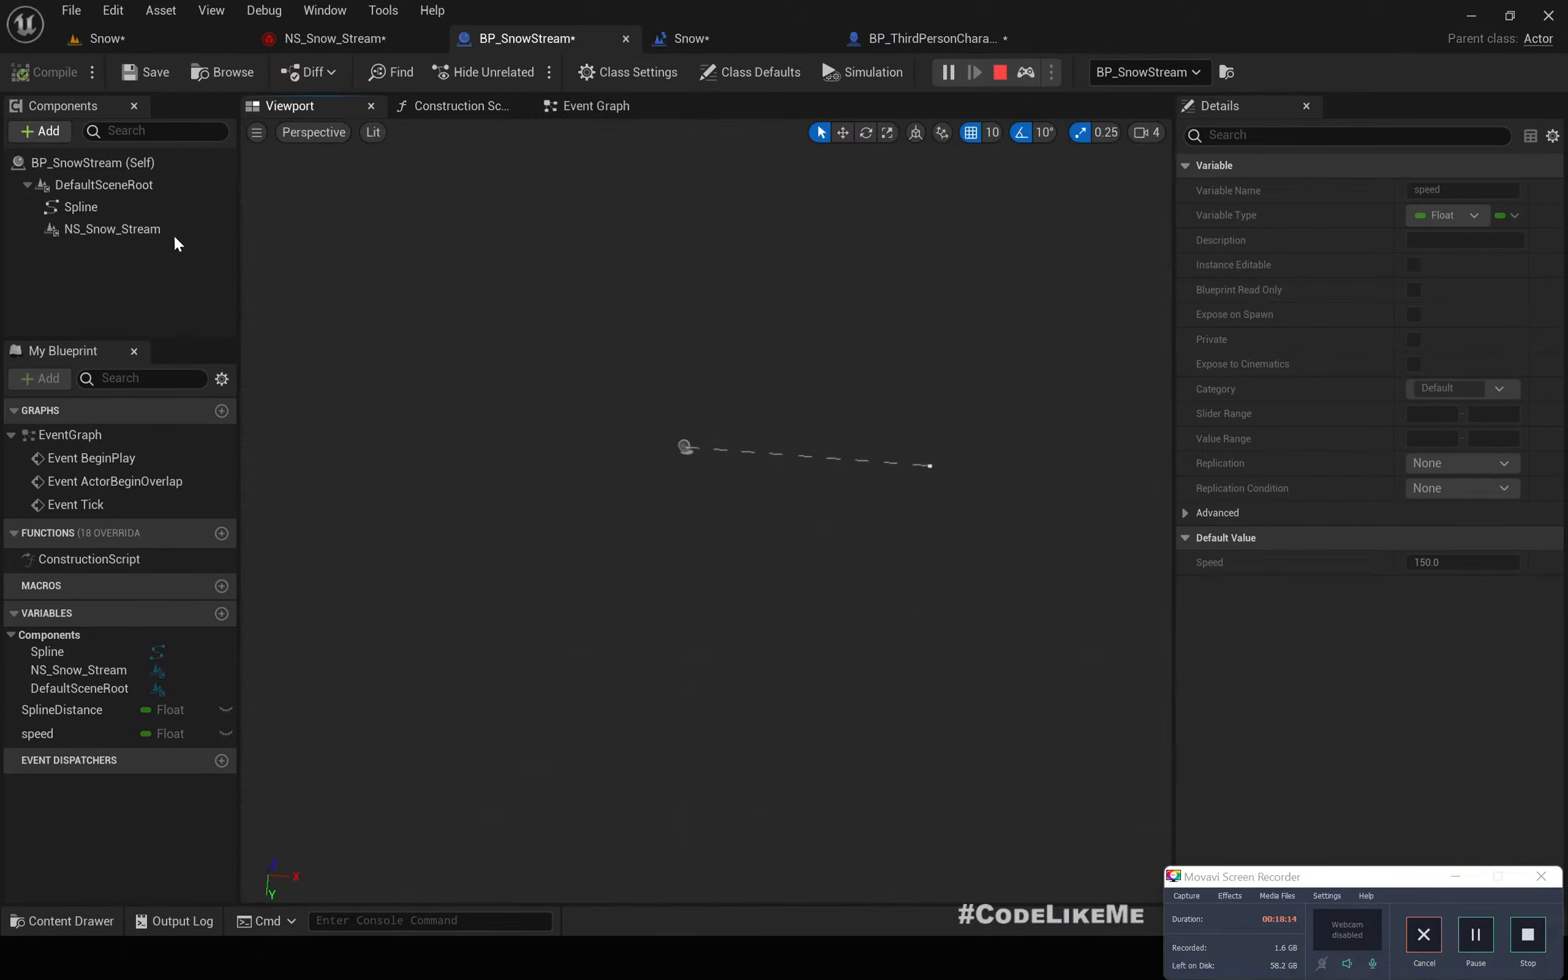
click(136, 230)
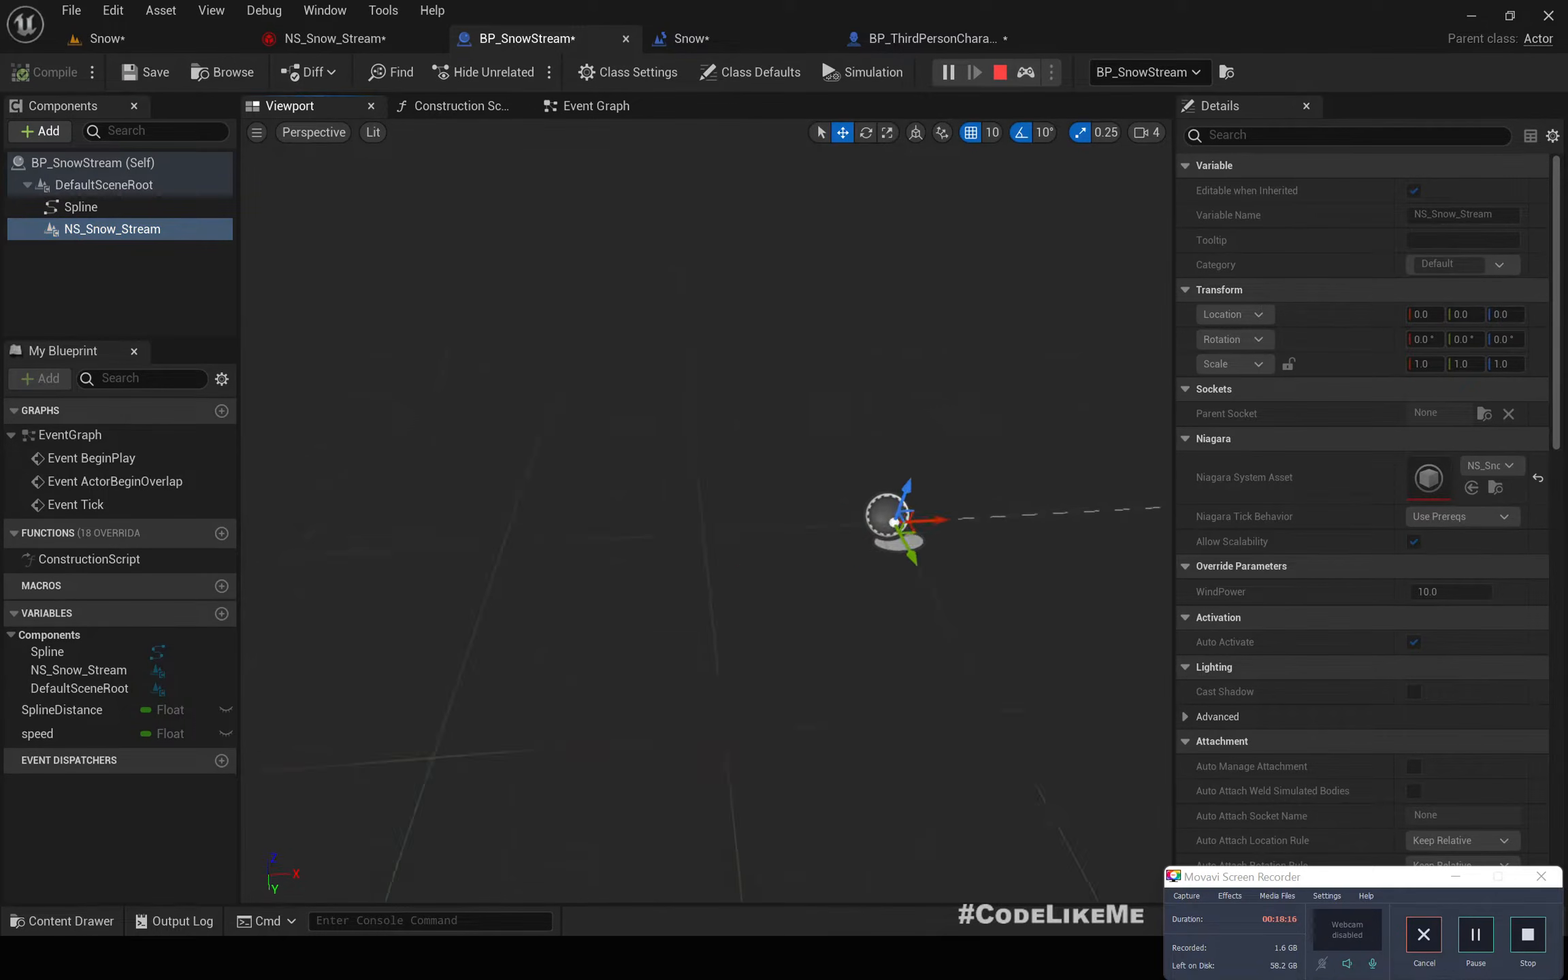
right_drag(705, 511, 817, 524)
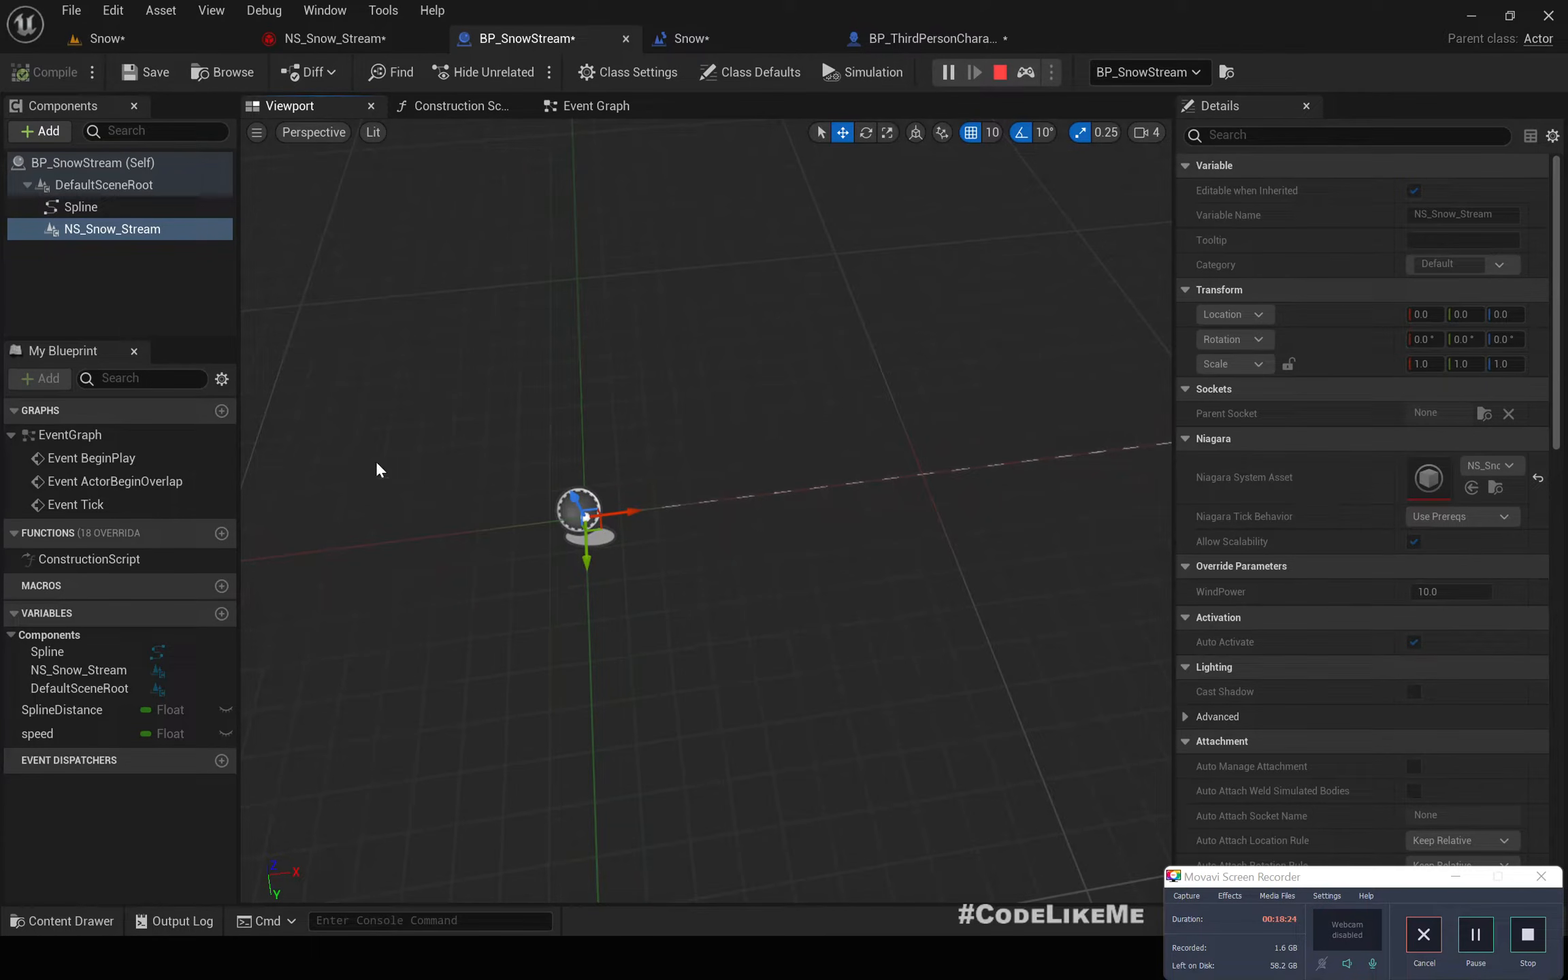
scroll(1485, 612, down, 3)
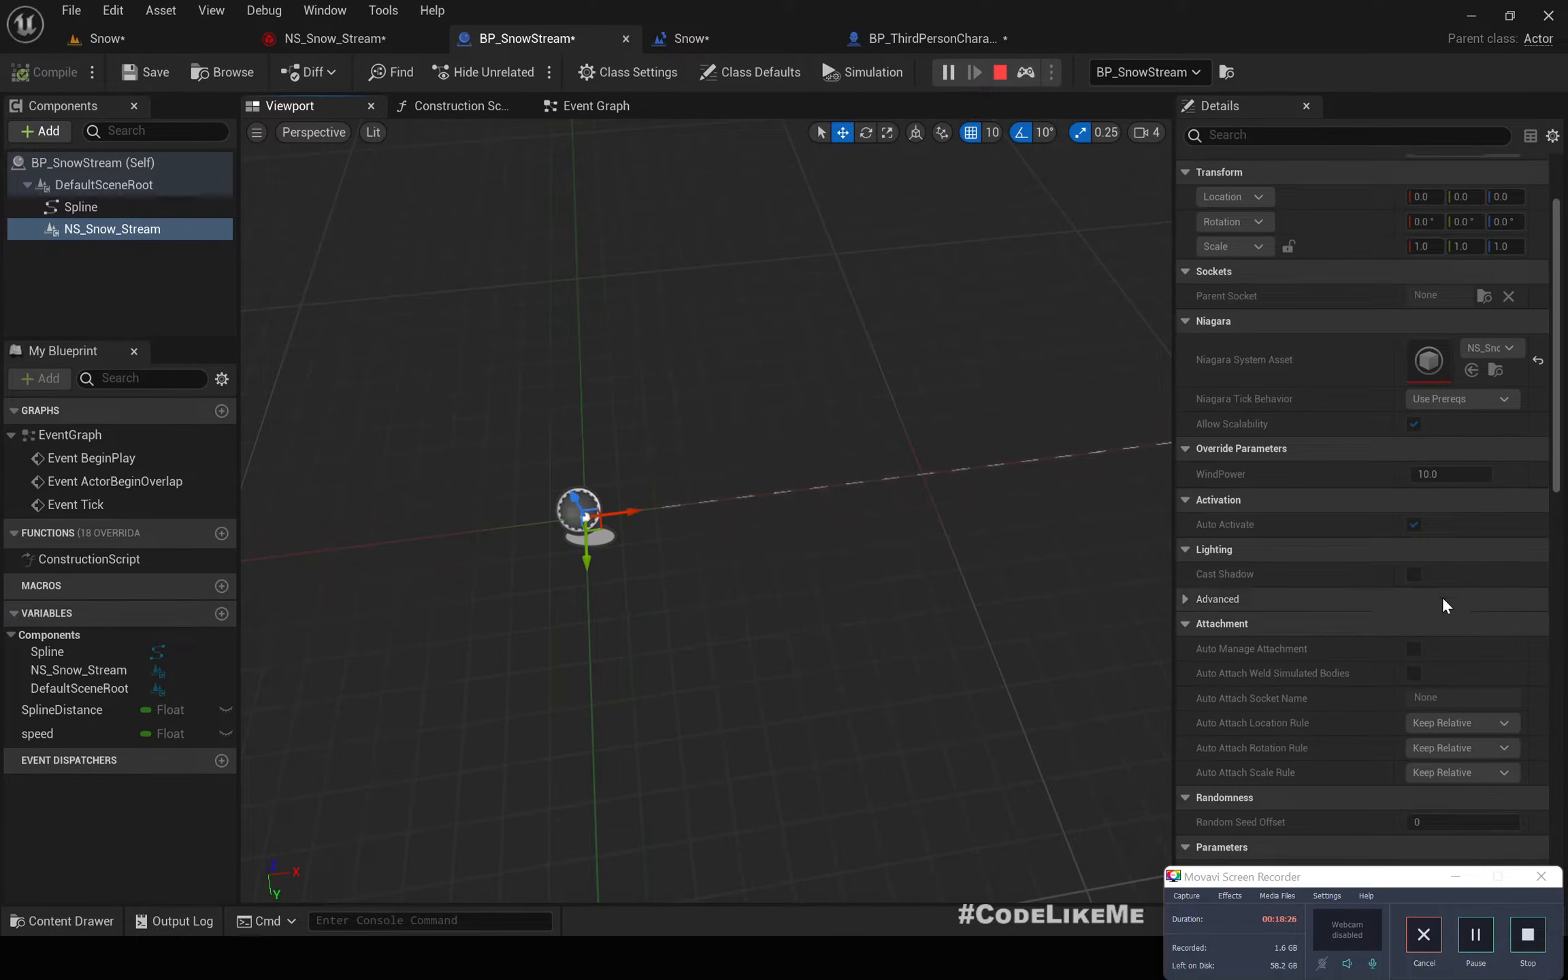
click(82, 207)
click(108, 229)
- Stop the Snow level simulation and examine the NS_Snow_Stream component's particles in the BP_SnowStream viewport
click(205, 38)
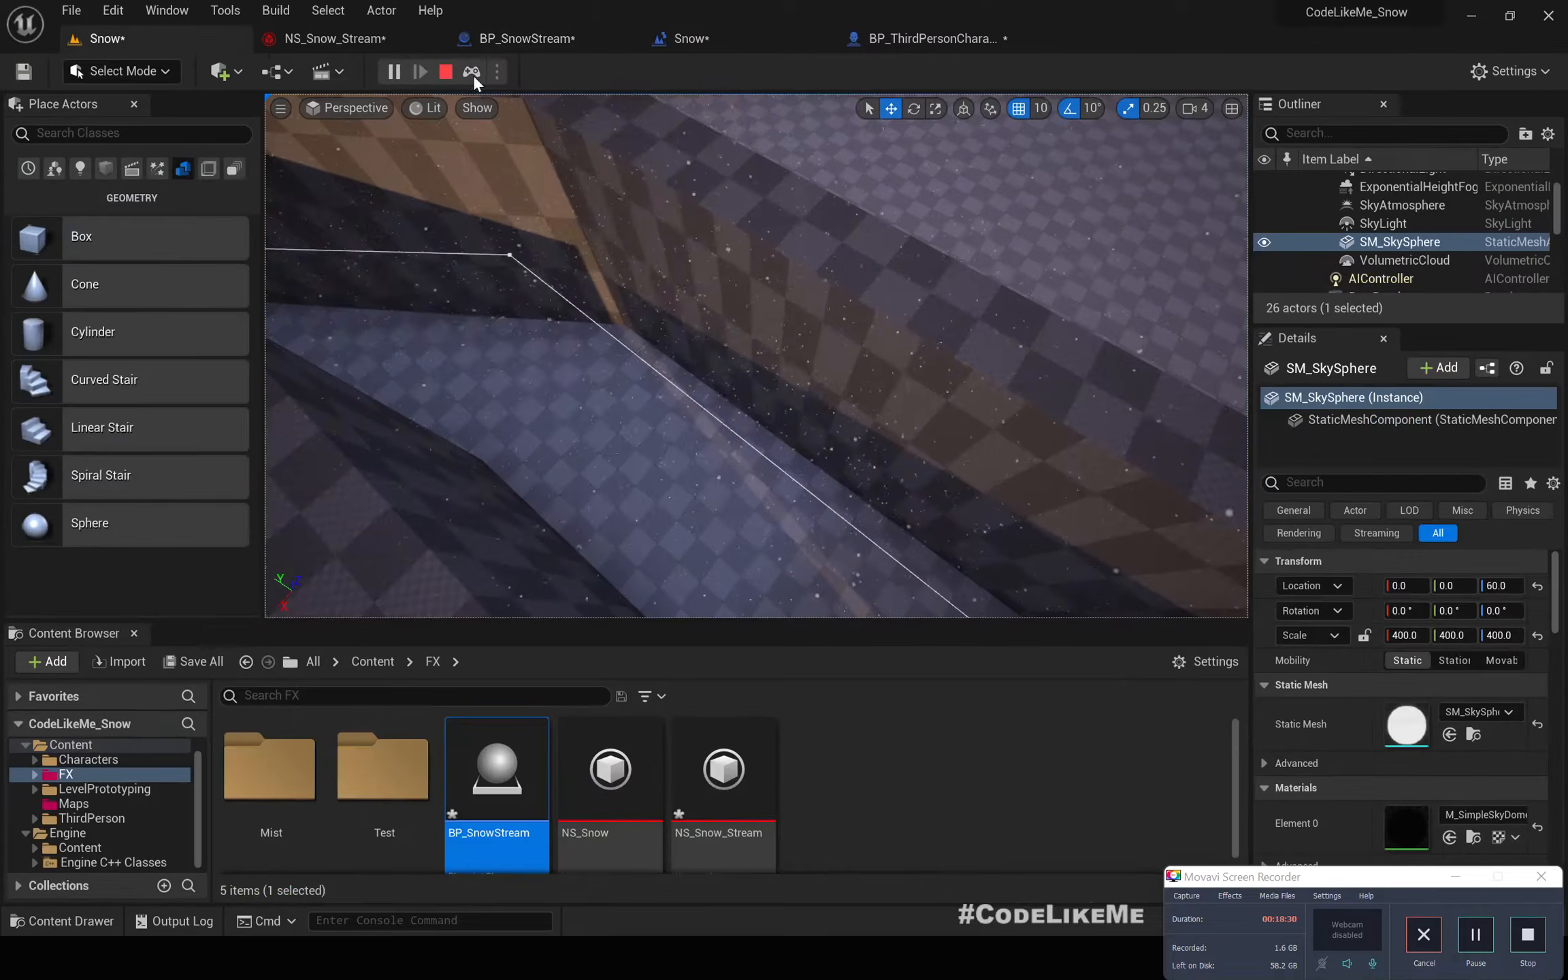
click(520, 39)
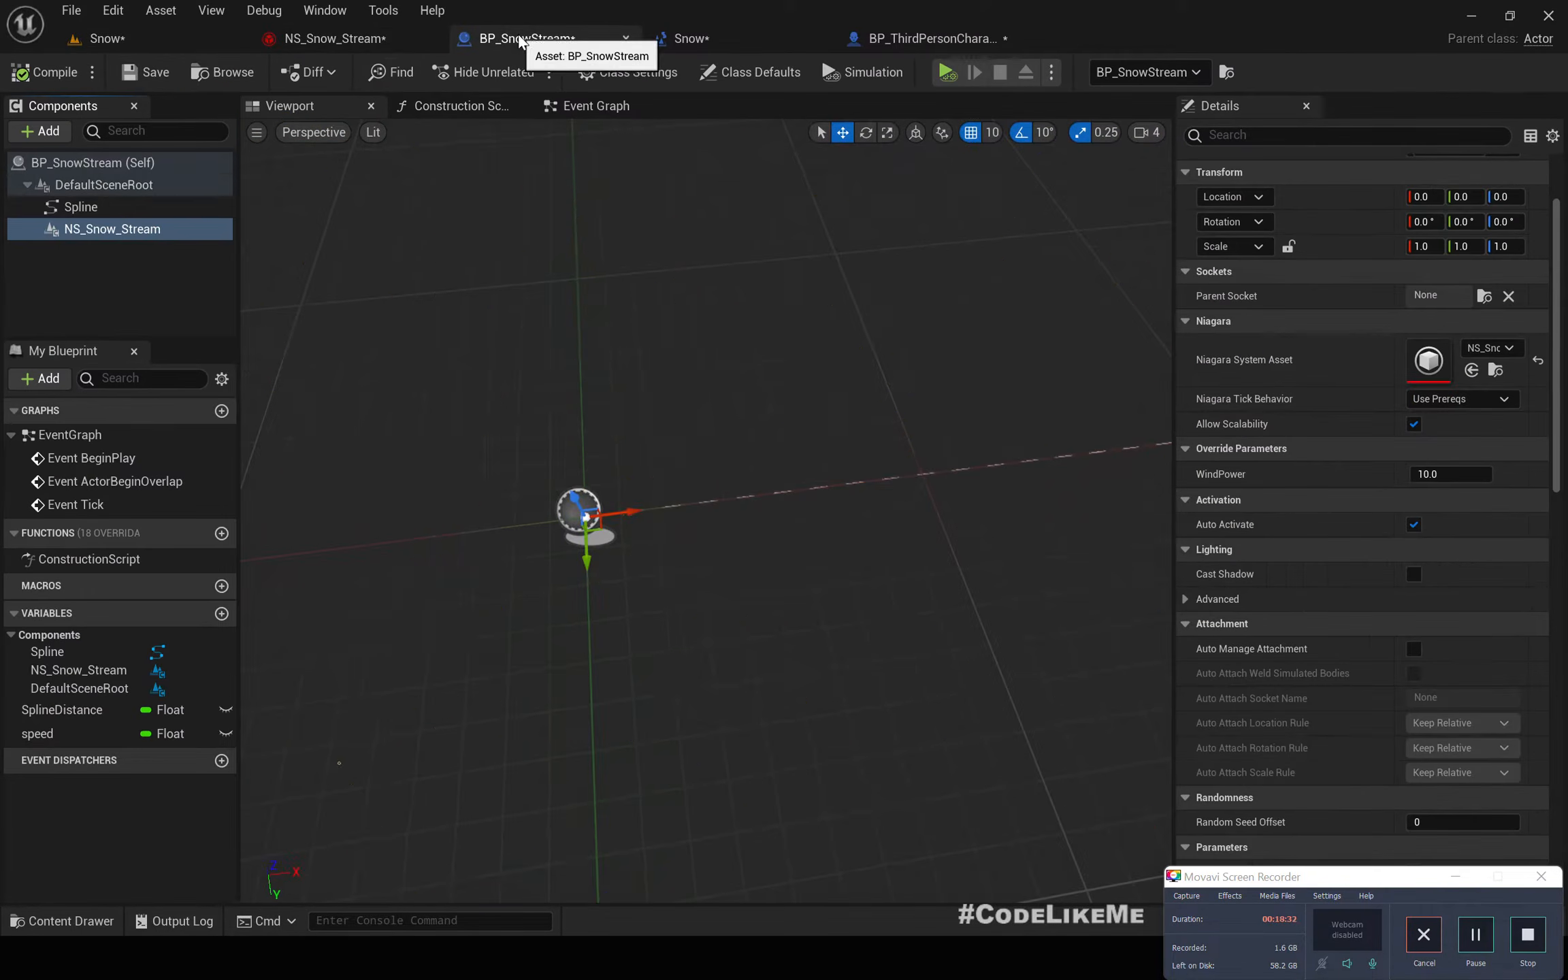
click(85, 208)
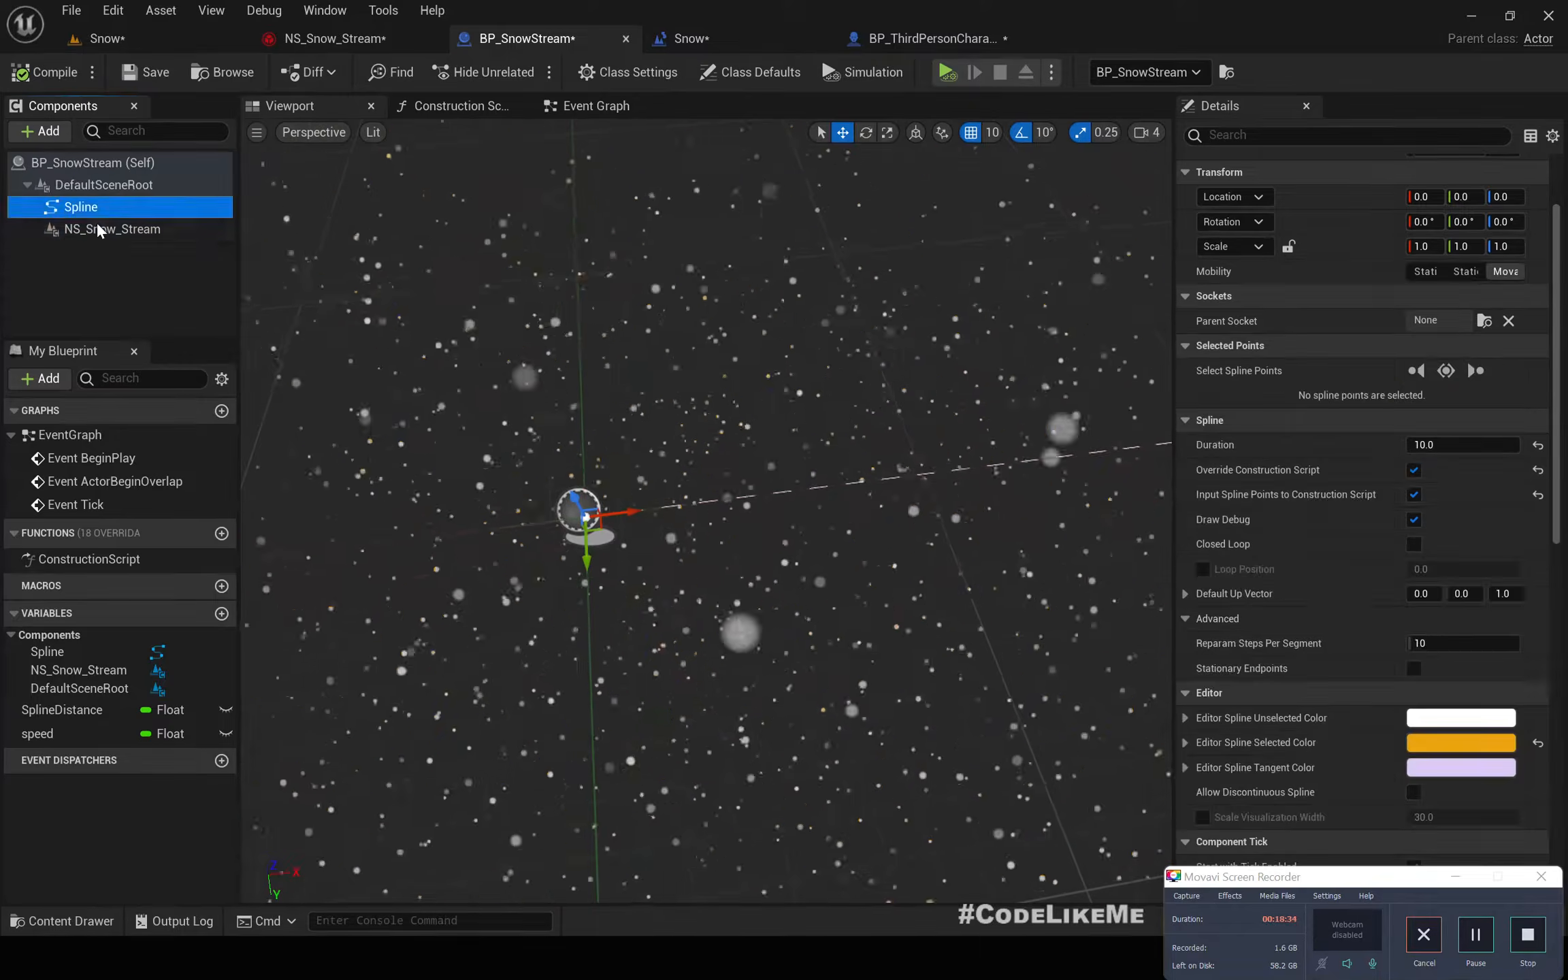
click(102, 229)
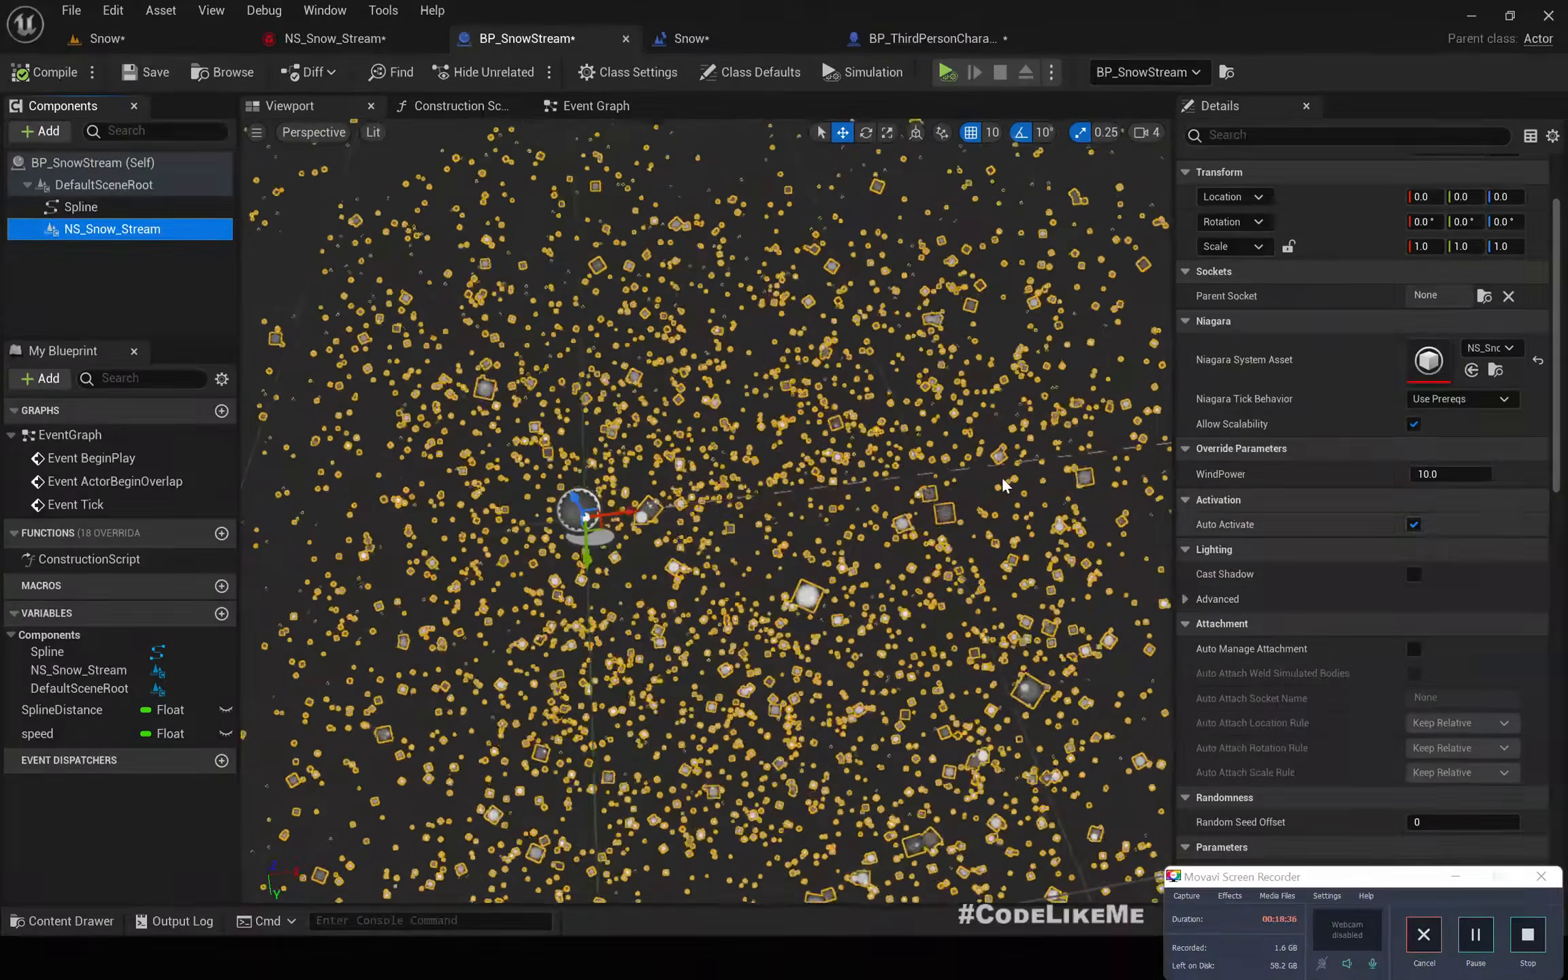
right_drag(803, 517, 905, 462)
scroll(706, 510, down, 5)
right_drag(705, 511, 755, 612)
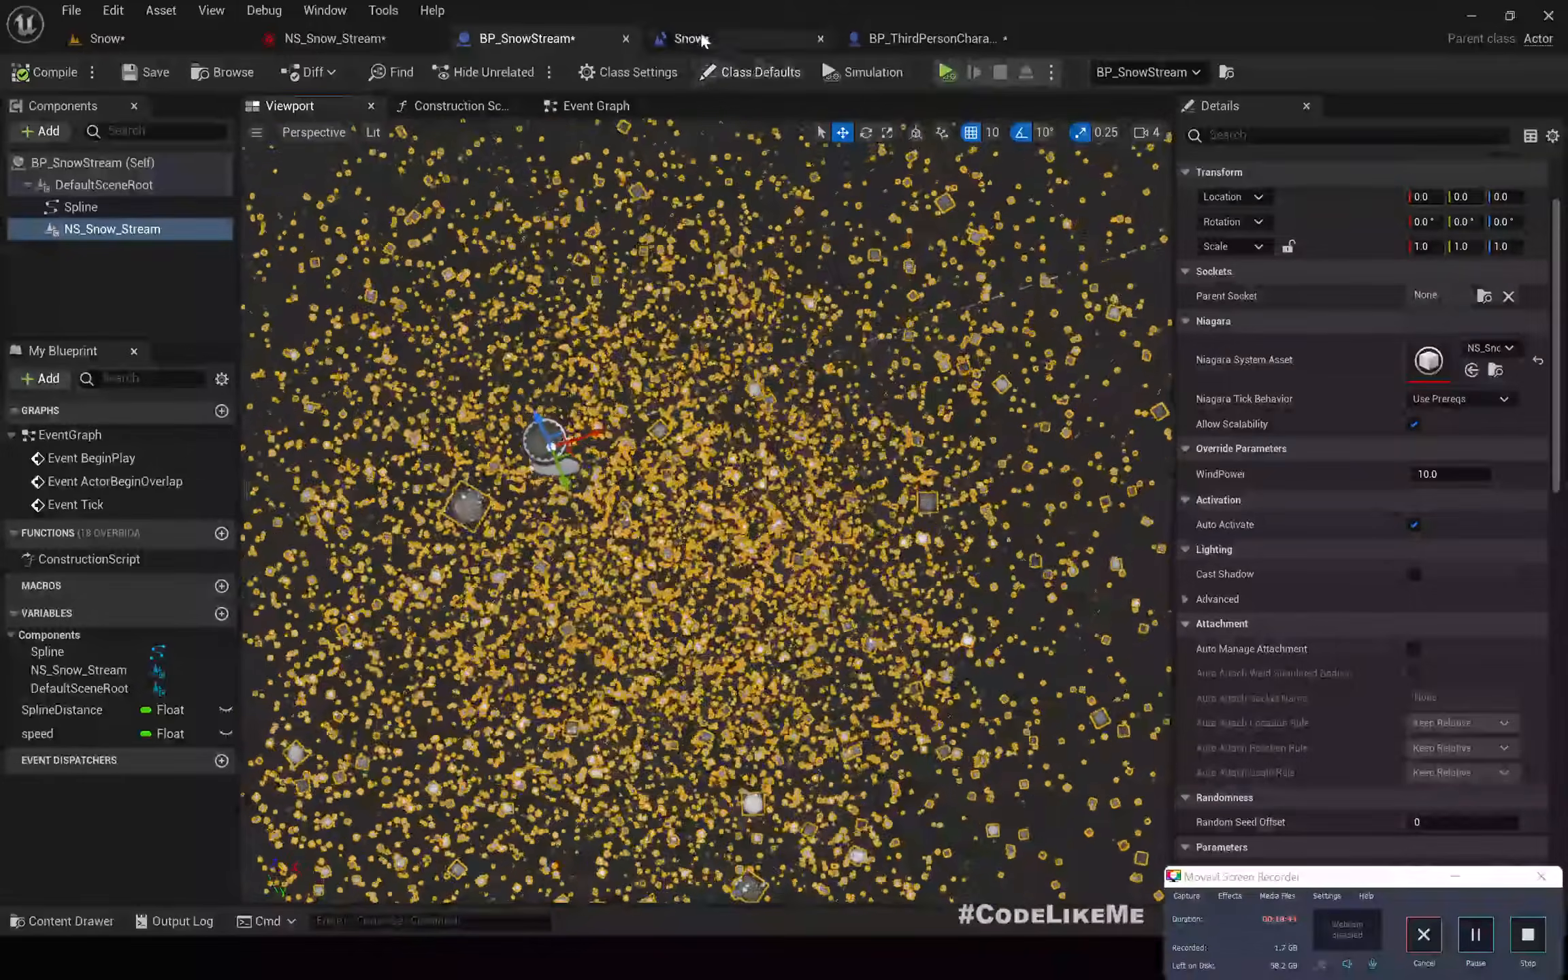
- Show the linkable inputs for the new Acceleration Force's Acceleration vector in NS_Snow_Stream
click(286, 38)
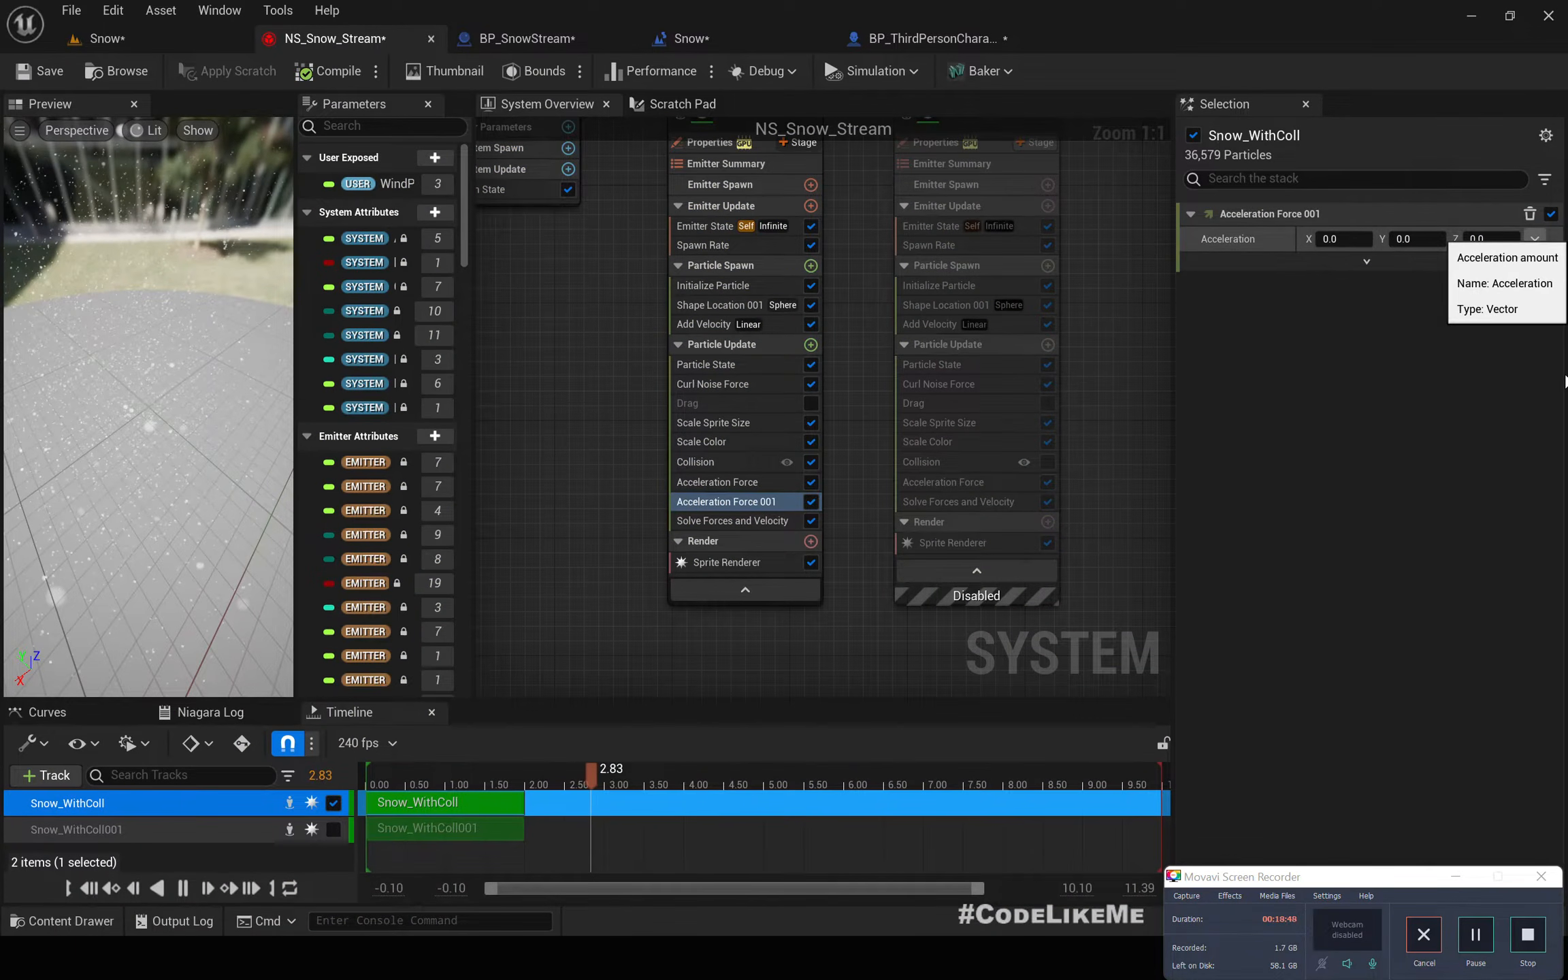
click(1539, 236)
click(1148, 580)
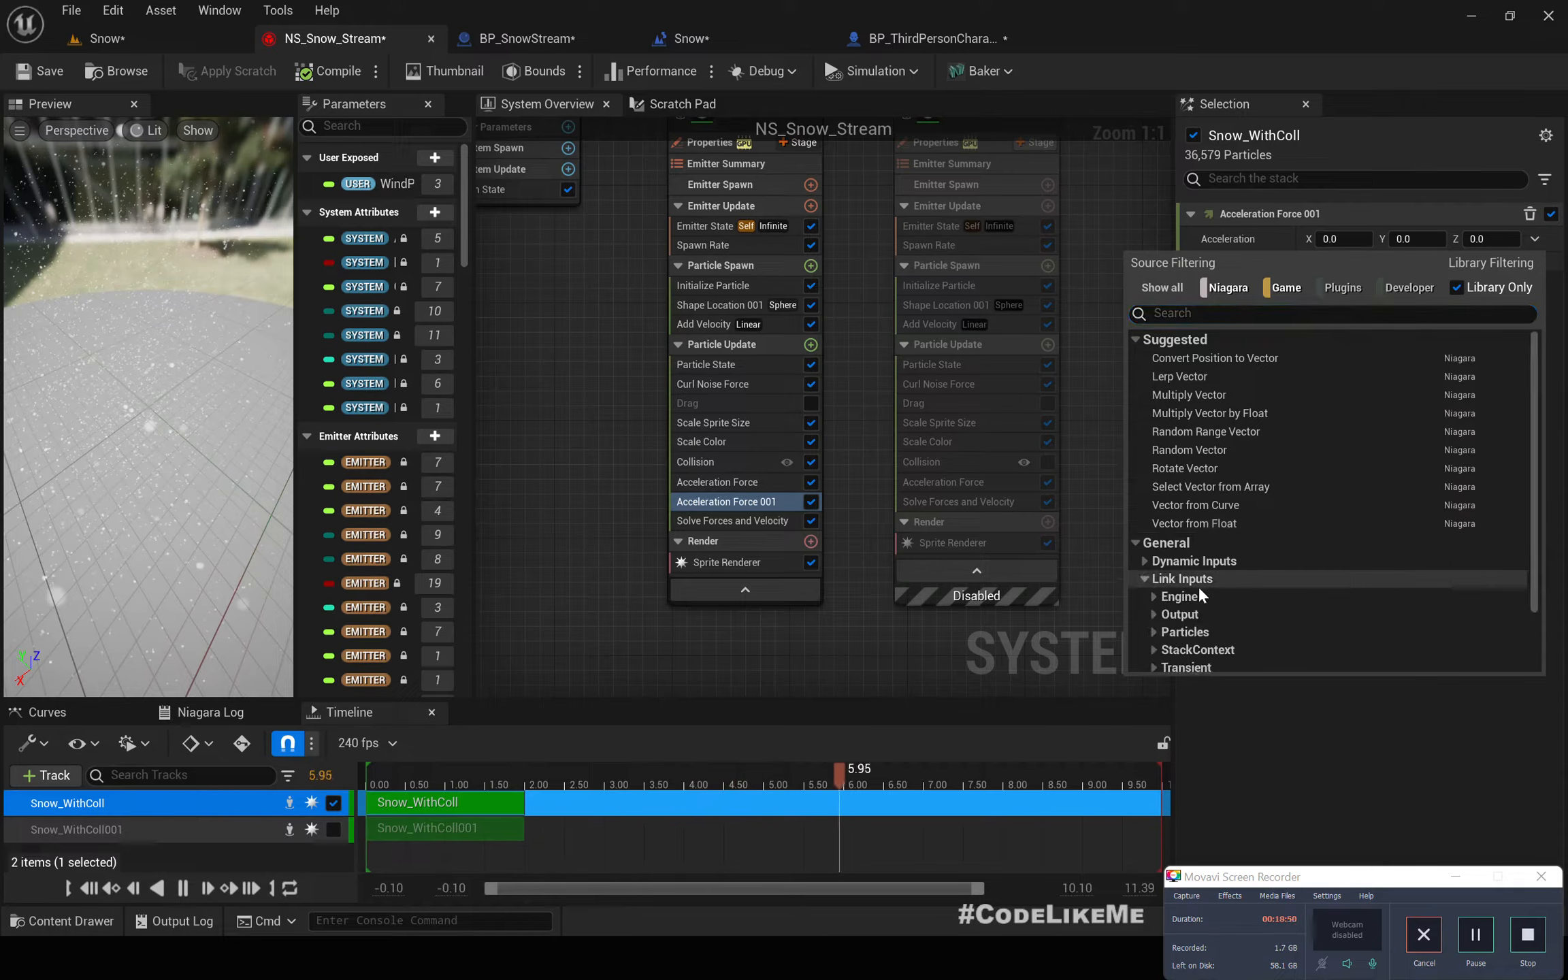
- Search the input sources for Acceleration Force 001's acceleration for emitter and forward-direction options
scroll(1198, 586, down, 1)
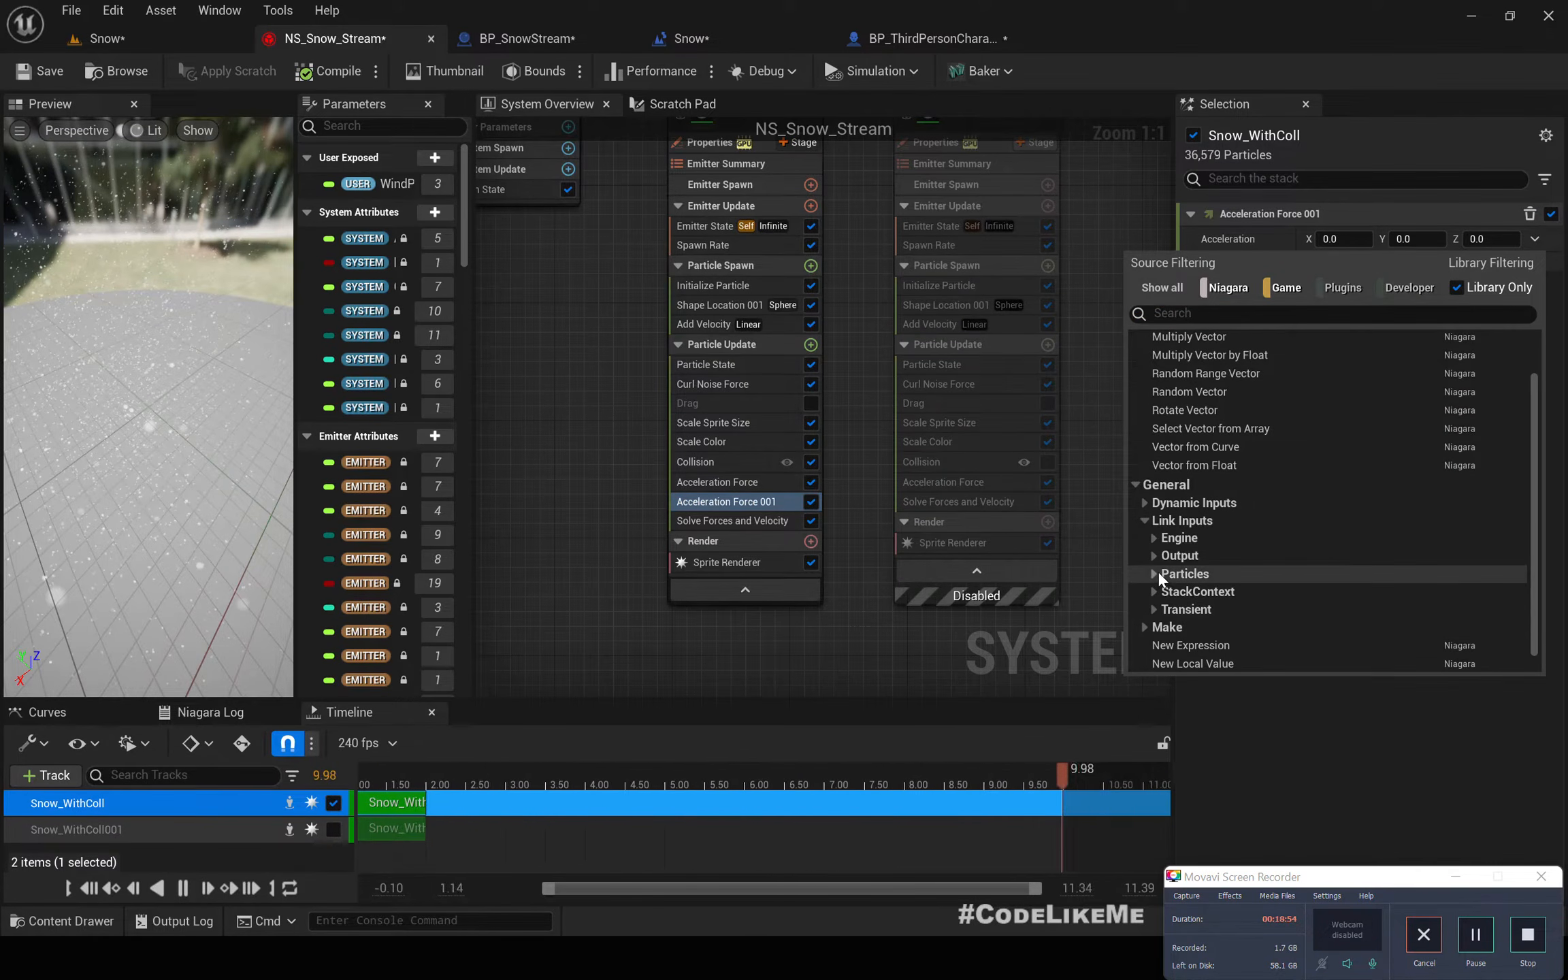
click(1198, 313)
text(emi)
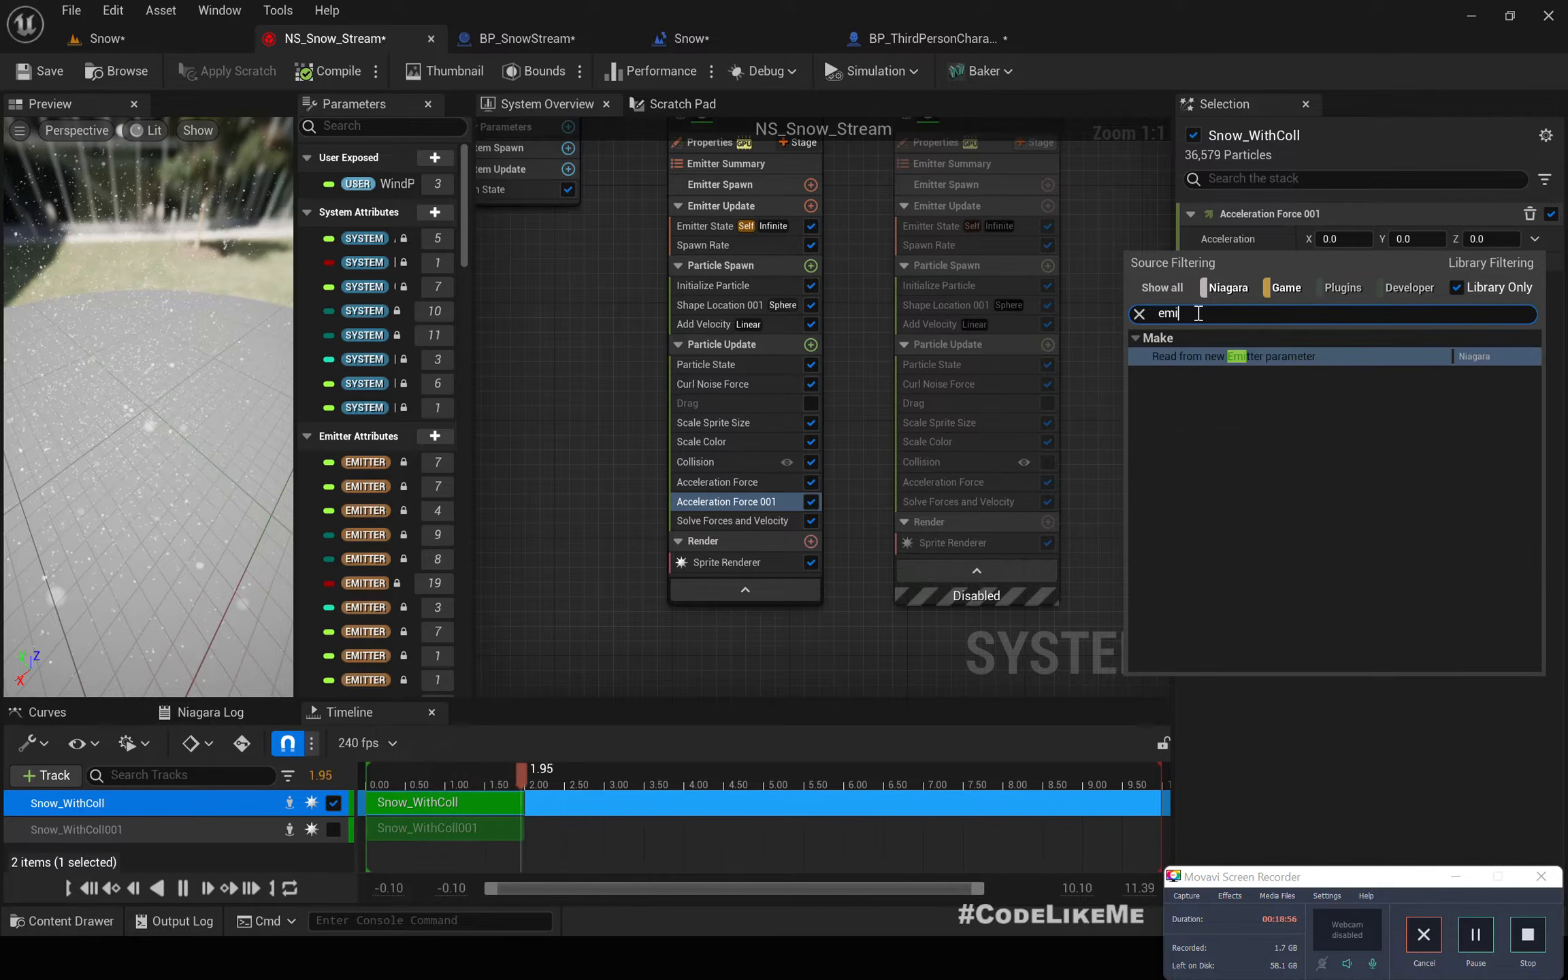
key(BackSpace)
key(BackSpace)
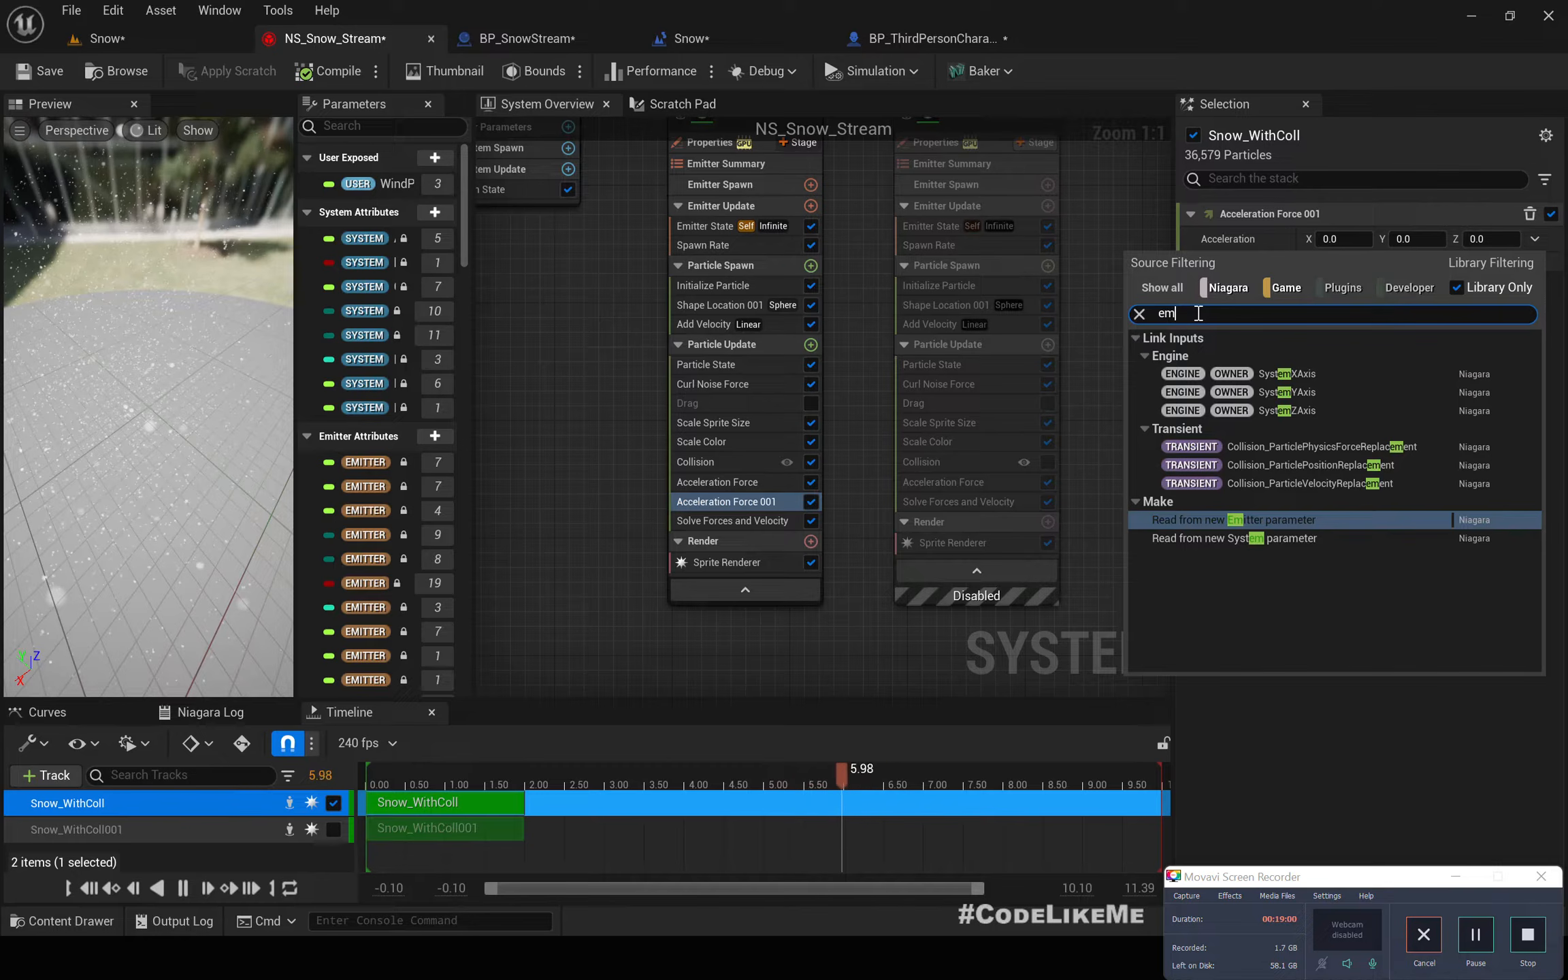
key(BackSpace)
key(BackSpace)
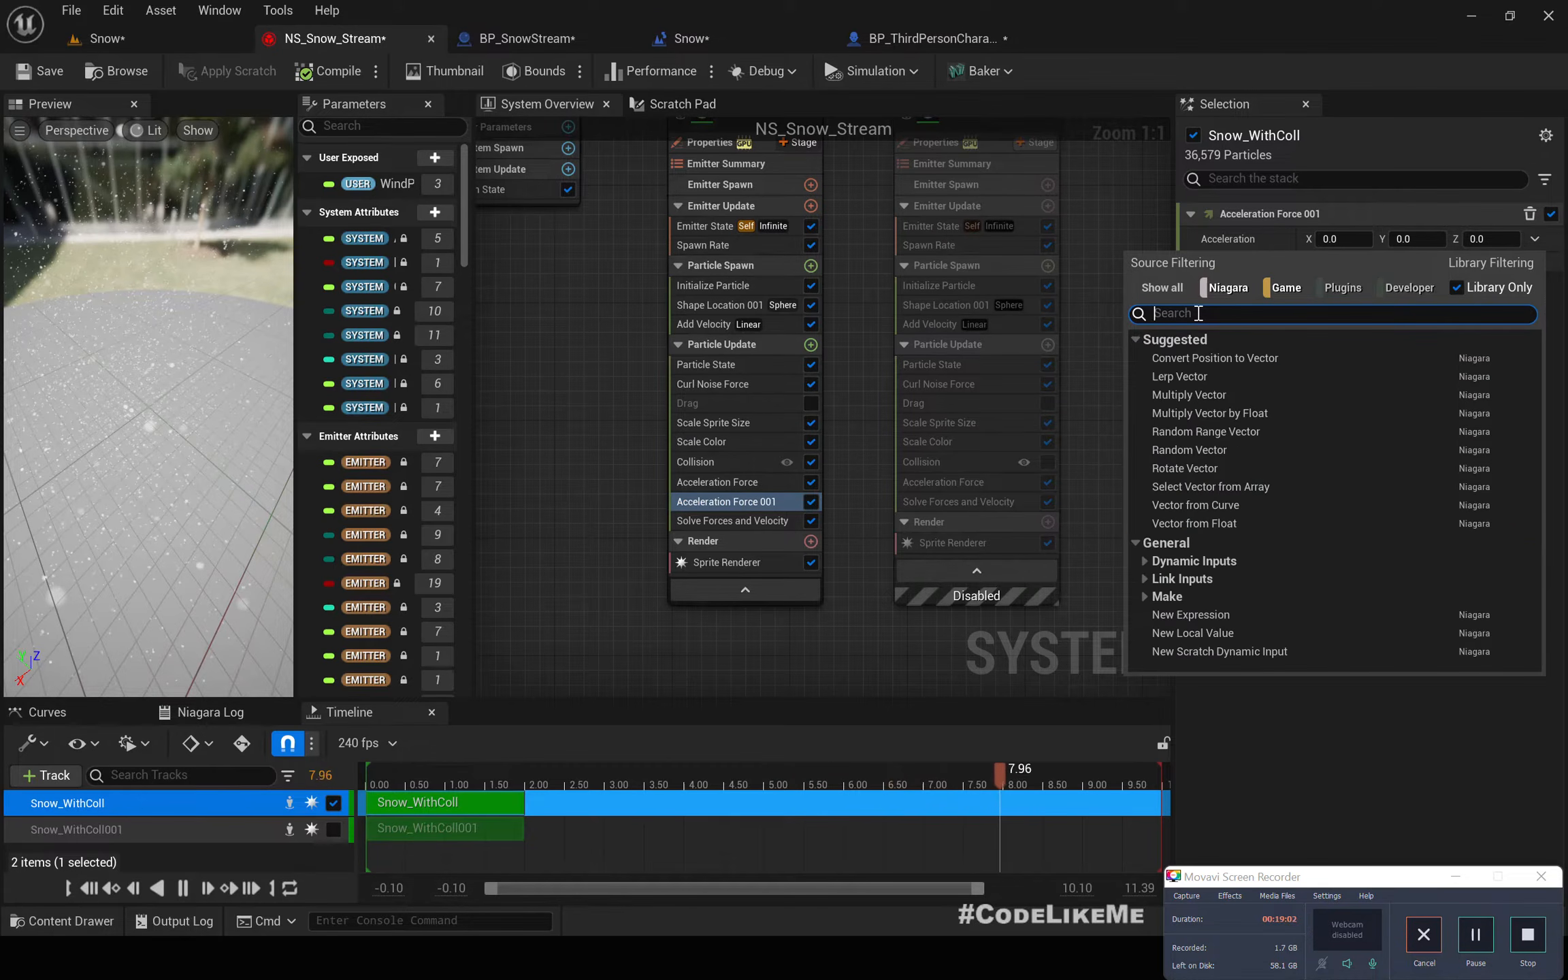
text(forwa)
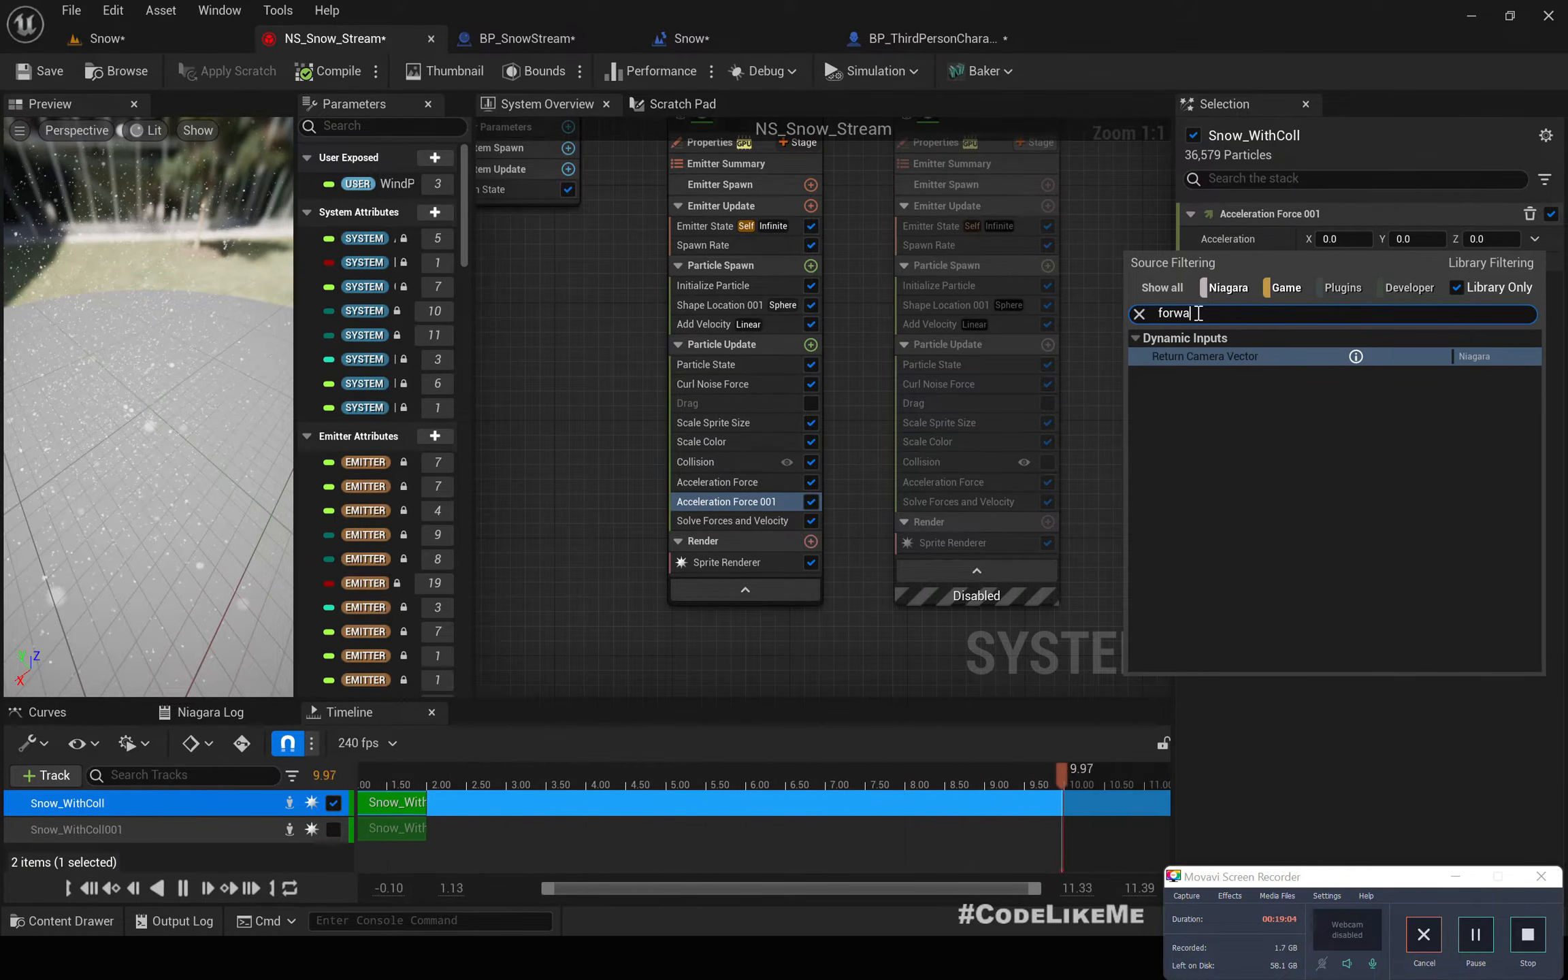
- Link Acceleration Force 001's acceleration directly to the engine owner's SystemXAxis
key(BackSpace)
key(BackSpace)
key(BackSpace)
key(BackSpace)
key(BackSpace)
text(xax)
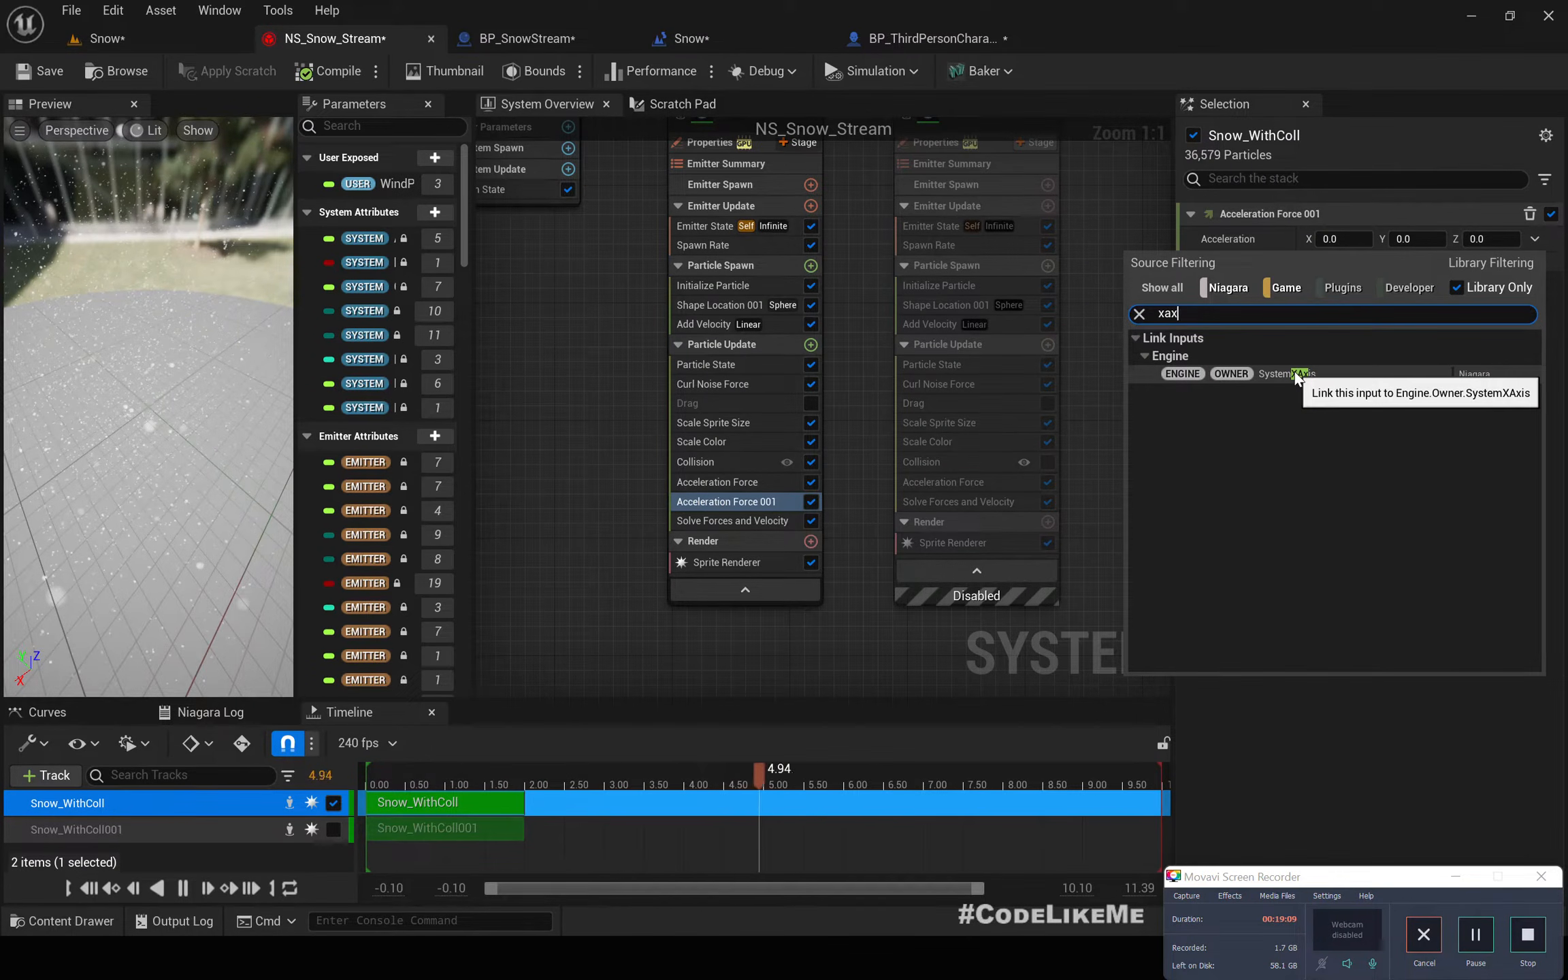
click(1295, 373)
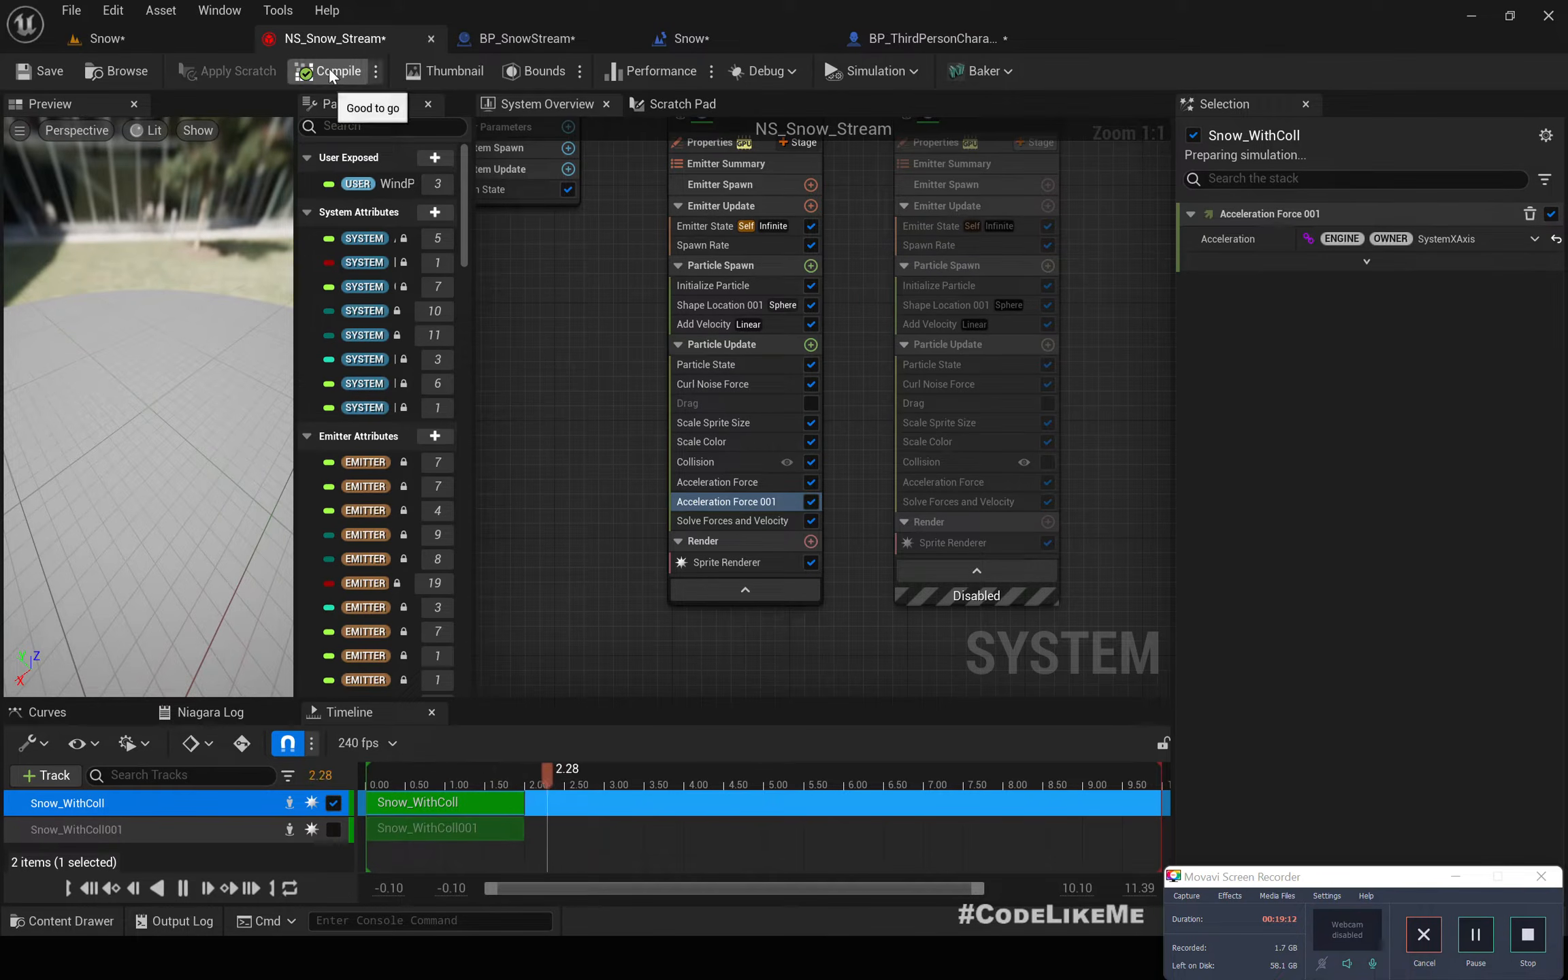
- Simulate the Snow level and inspect the snow stream along the walled path from several angles
click(156, 33)
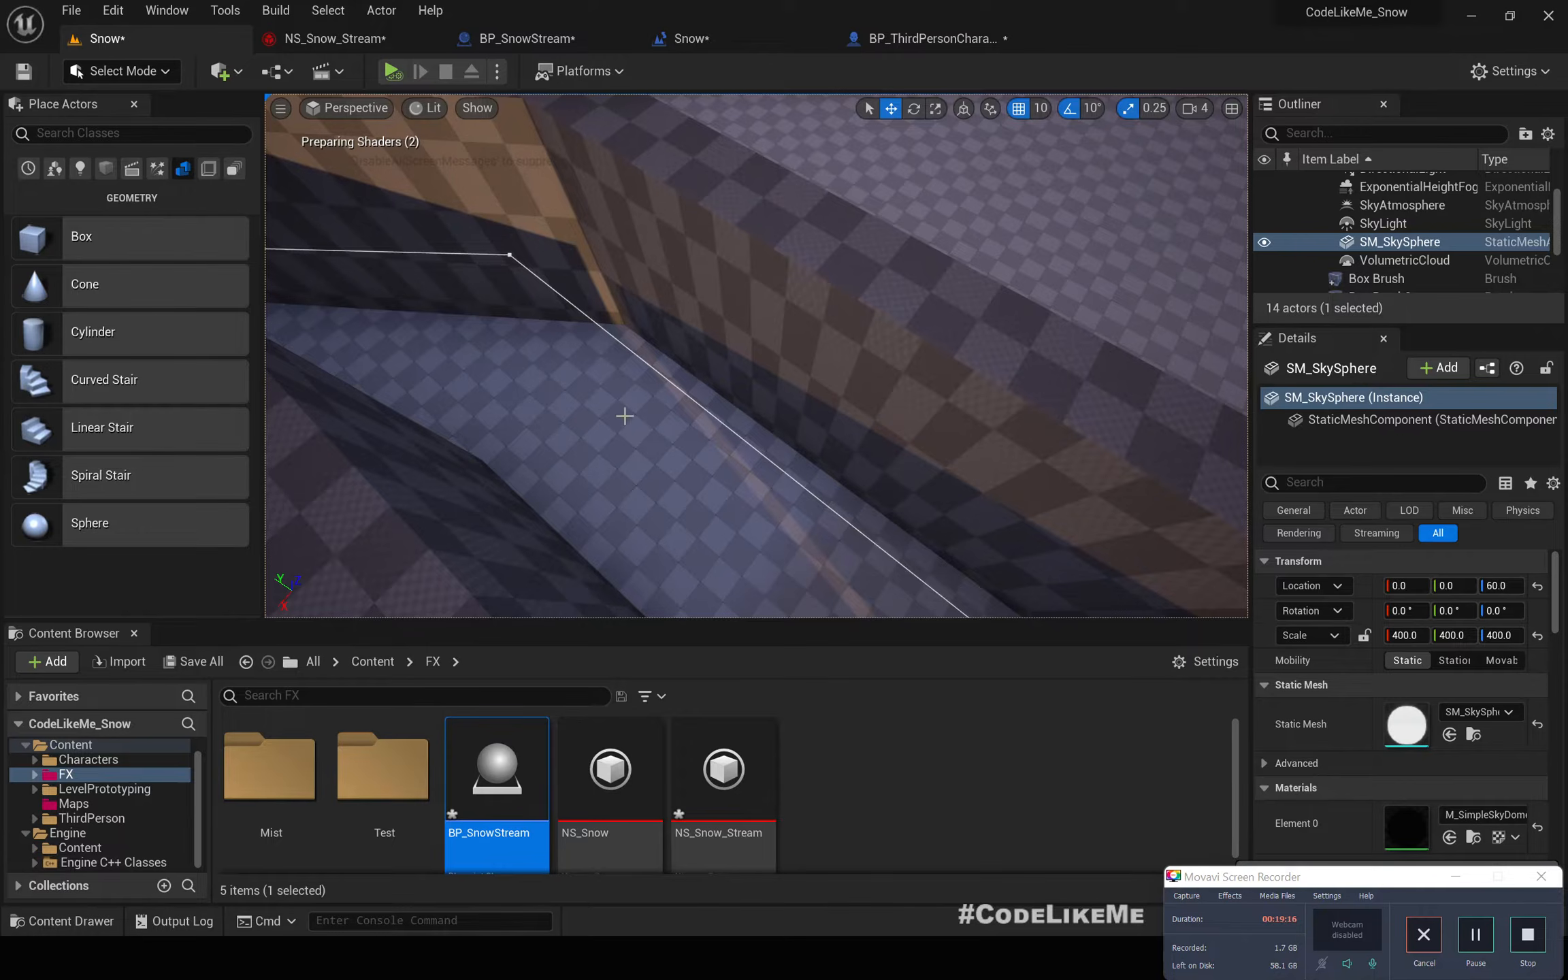
click(392, 71)
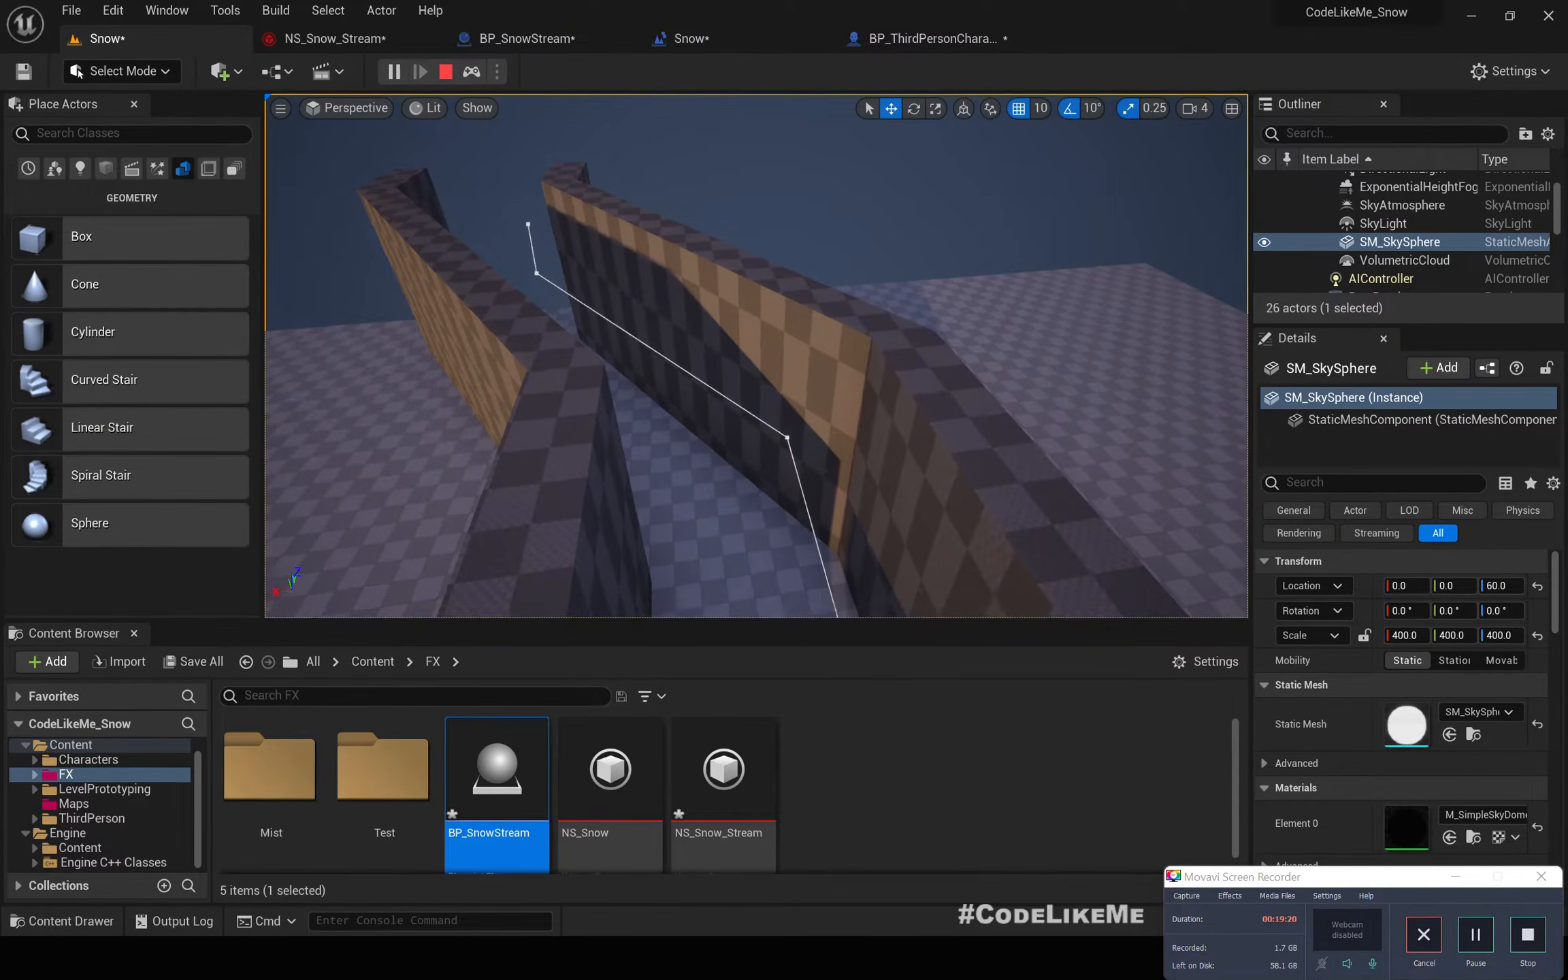
right_drag(755, 355, 953, 436)
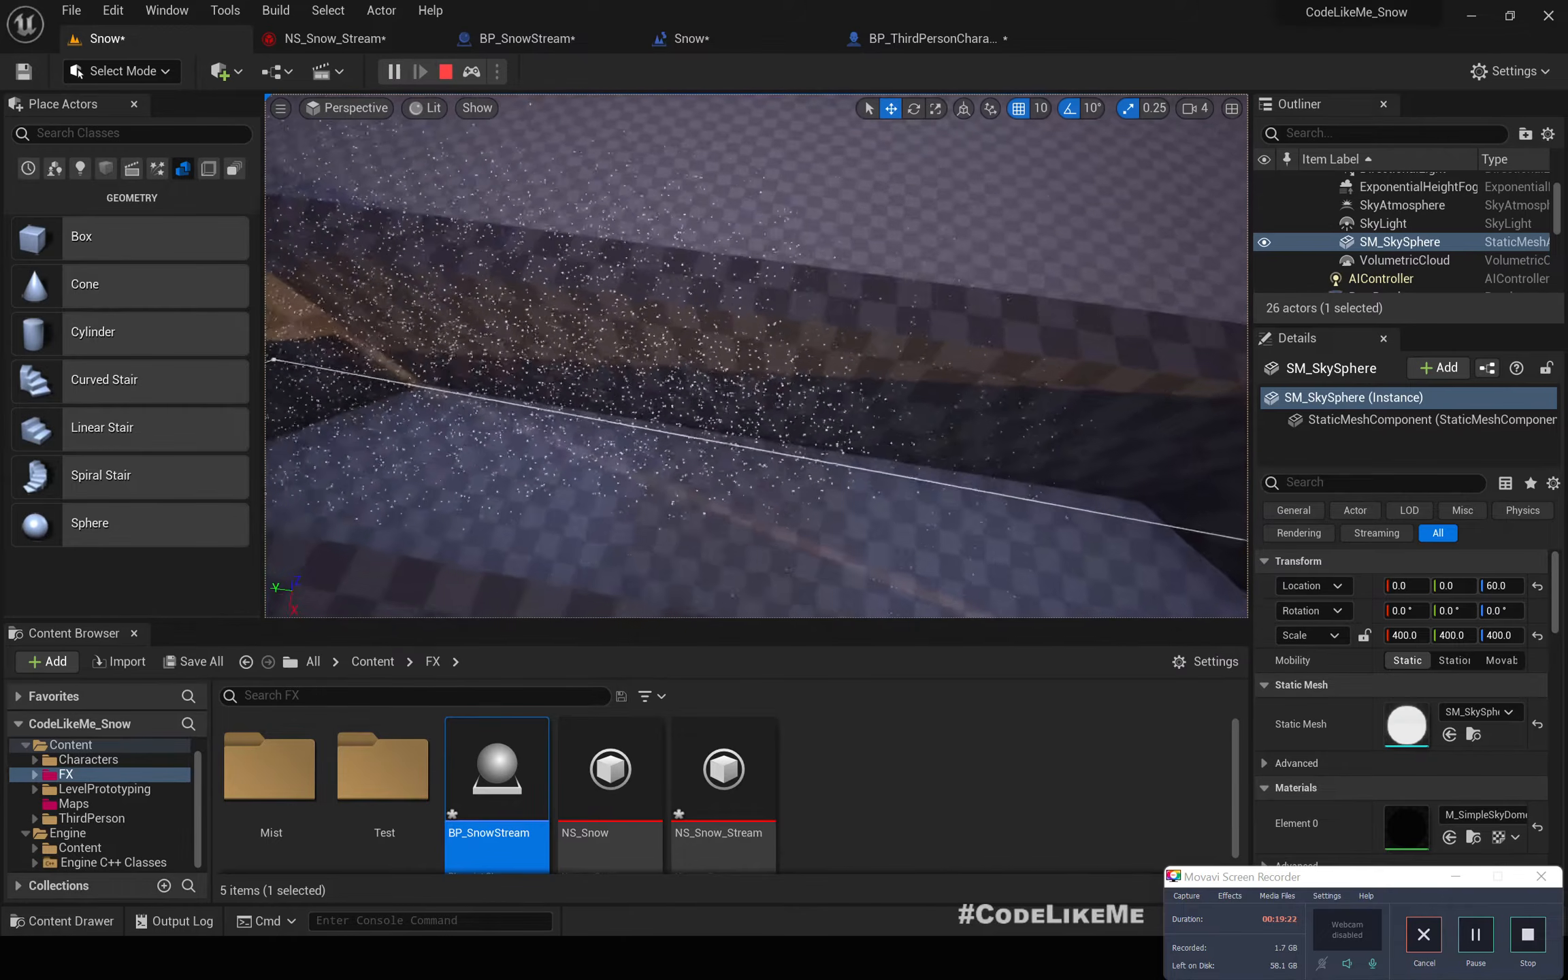
right_drag(755, 355, 510, 272)
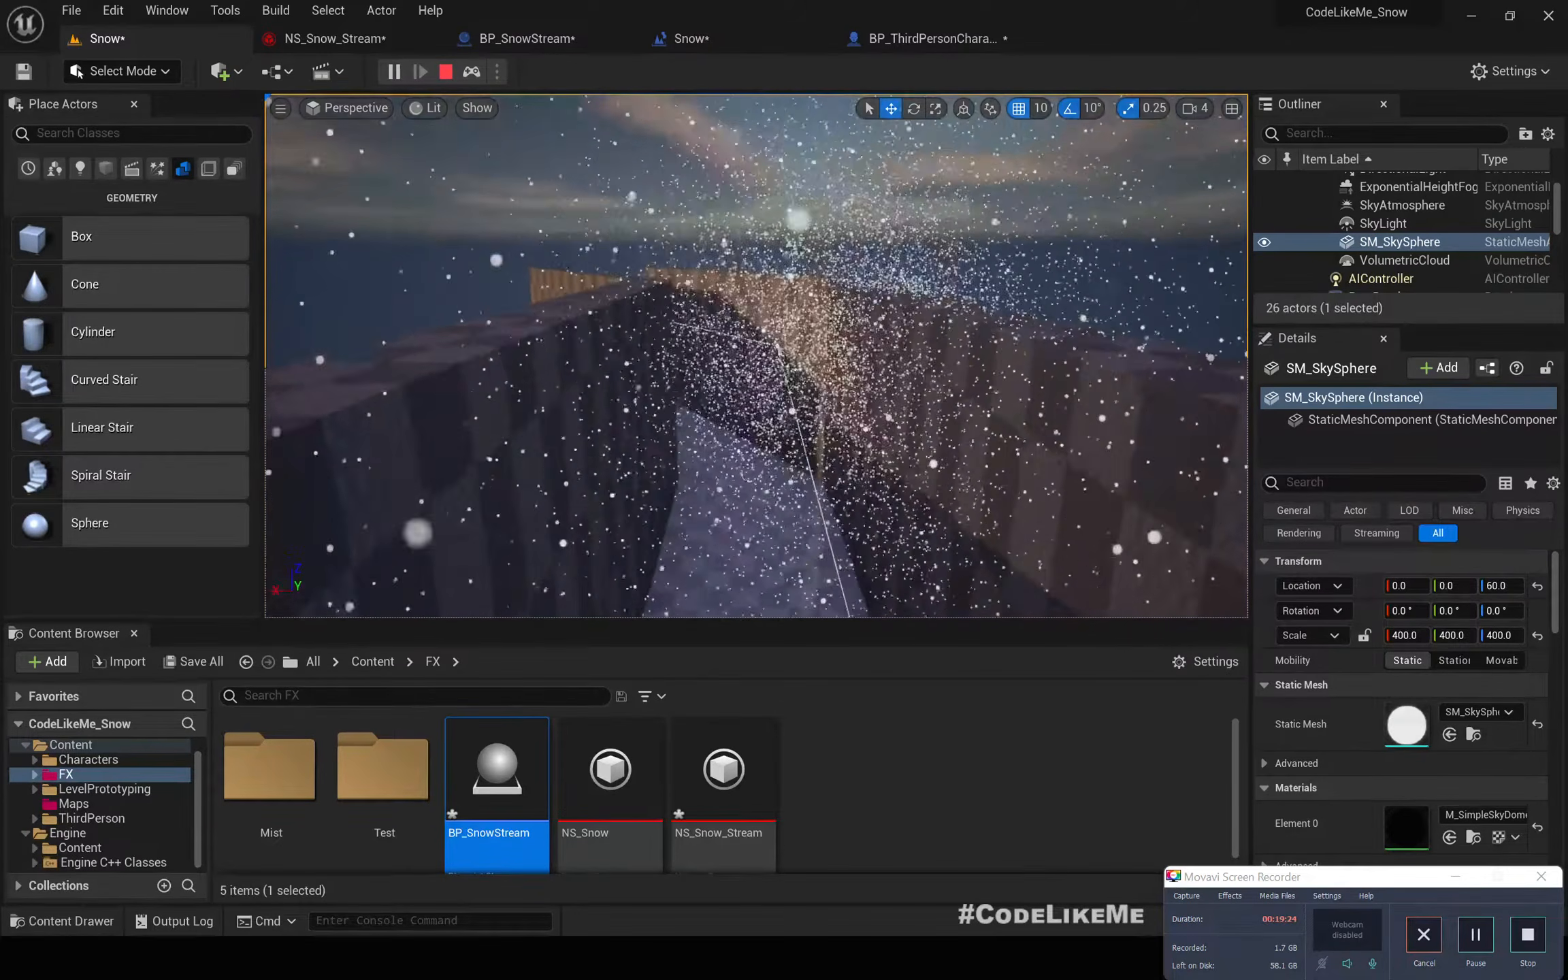
right_drag(756, 355, 783, 572)
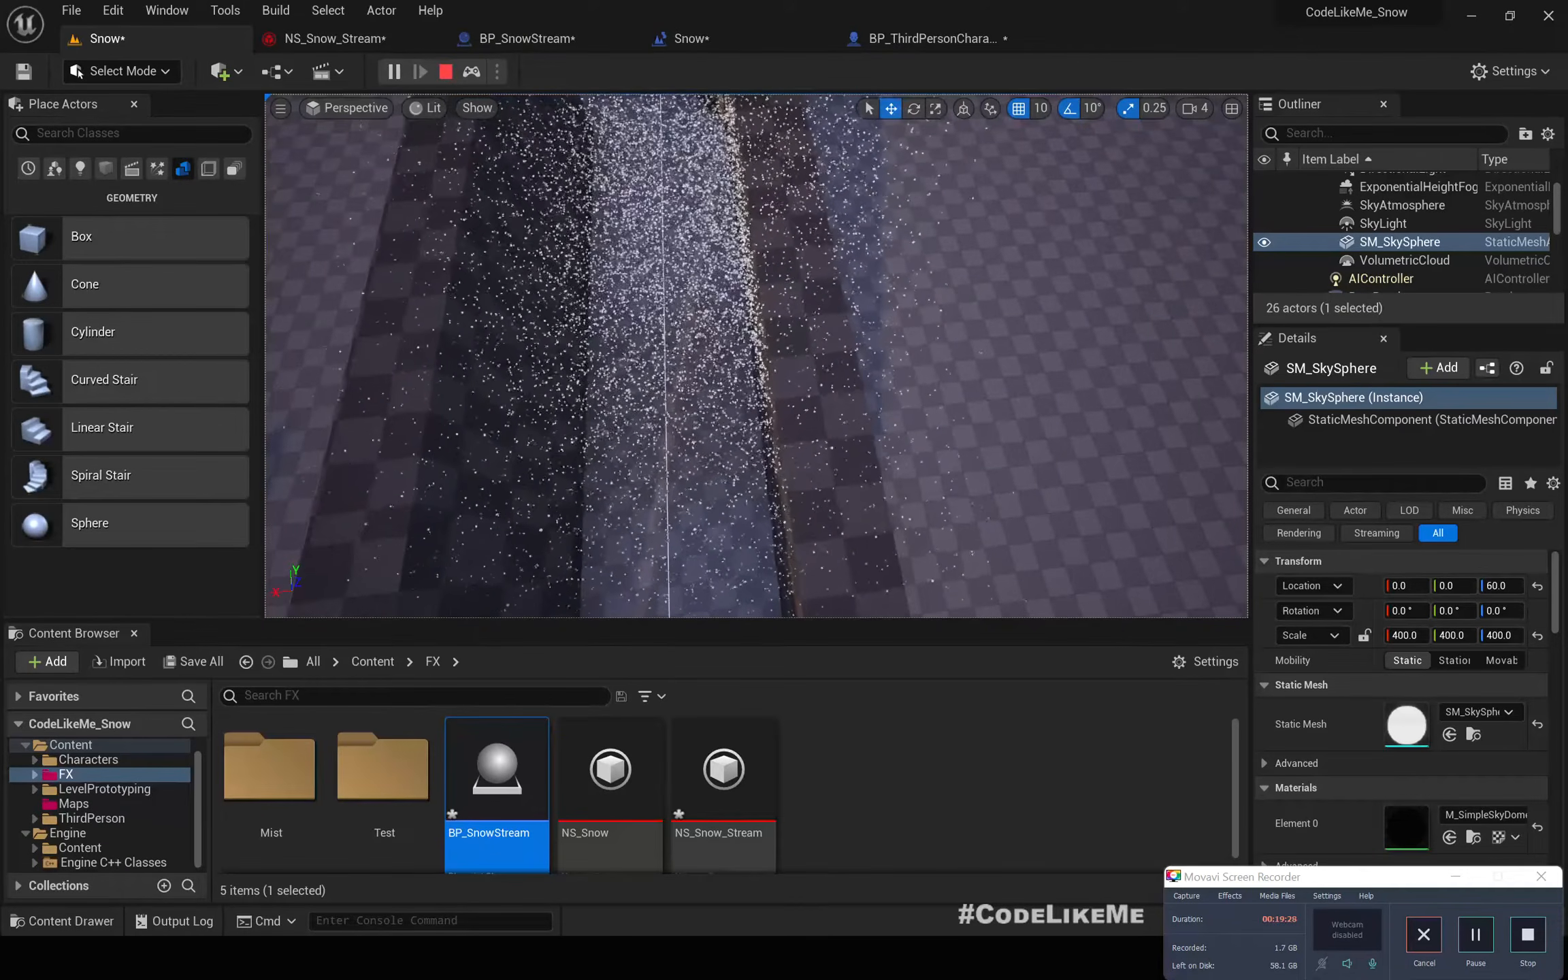
right_drag(755, 355, 732, 313)
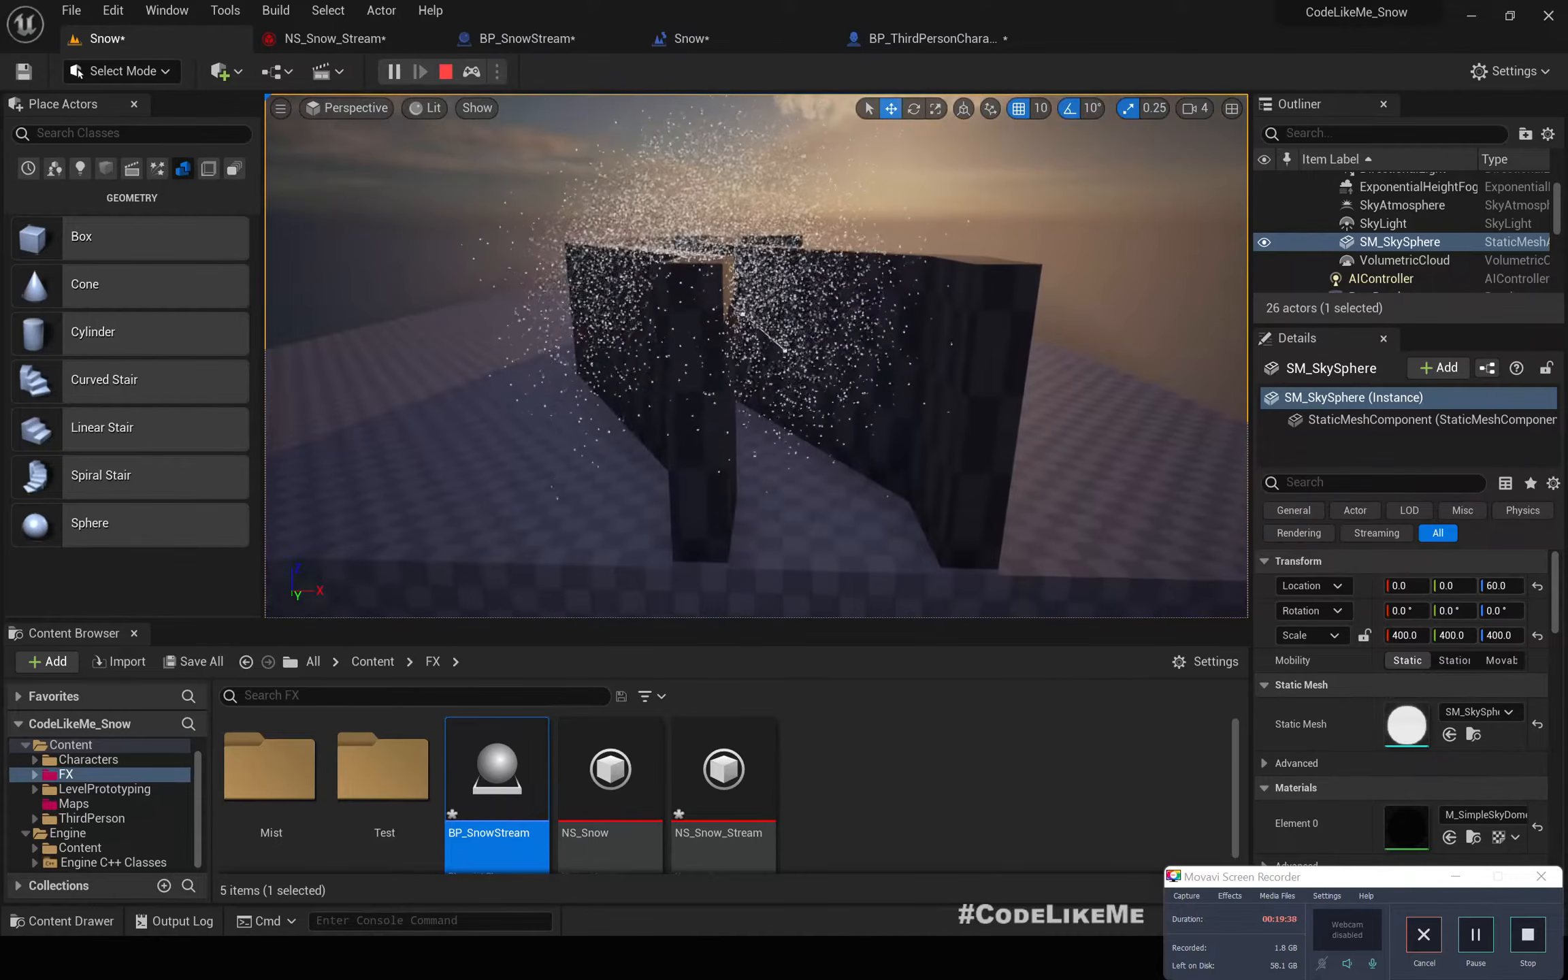
mouse_move(566, 231)
right_down()
mouse_move(566, 313)
mouse_move(565, 230)
right_up()
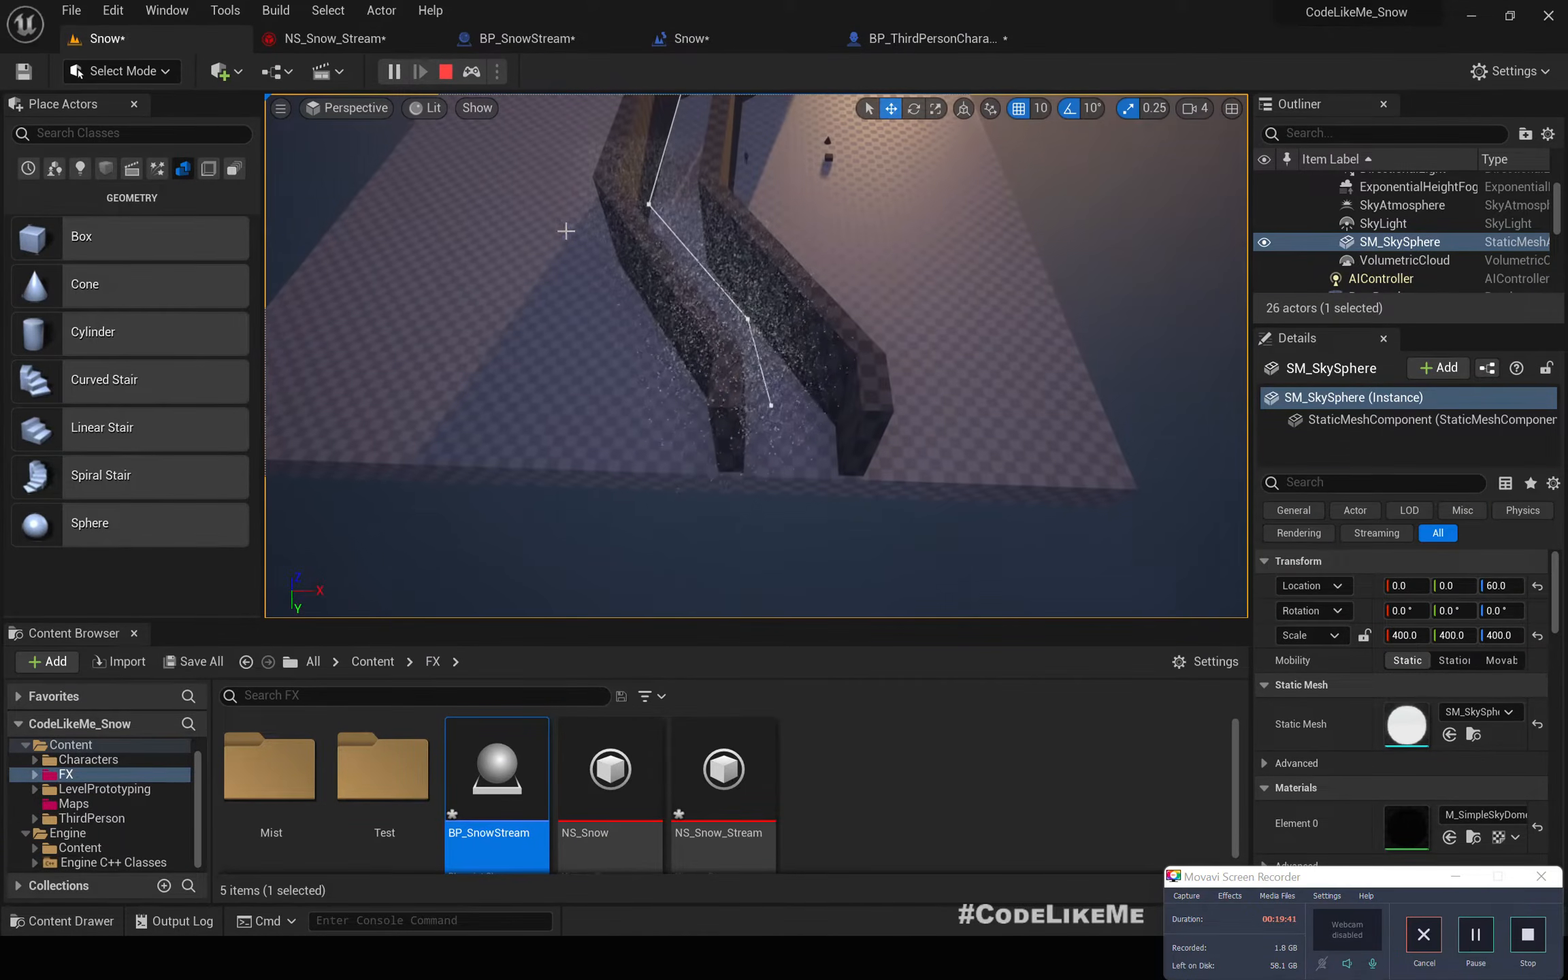
- In NS_Snow_Stream, change Acceleration Force 001's acceleration input to Multiply Vector by Float
click(323, 38)
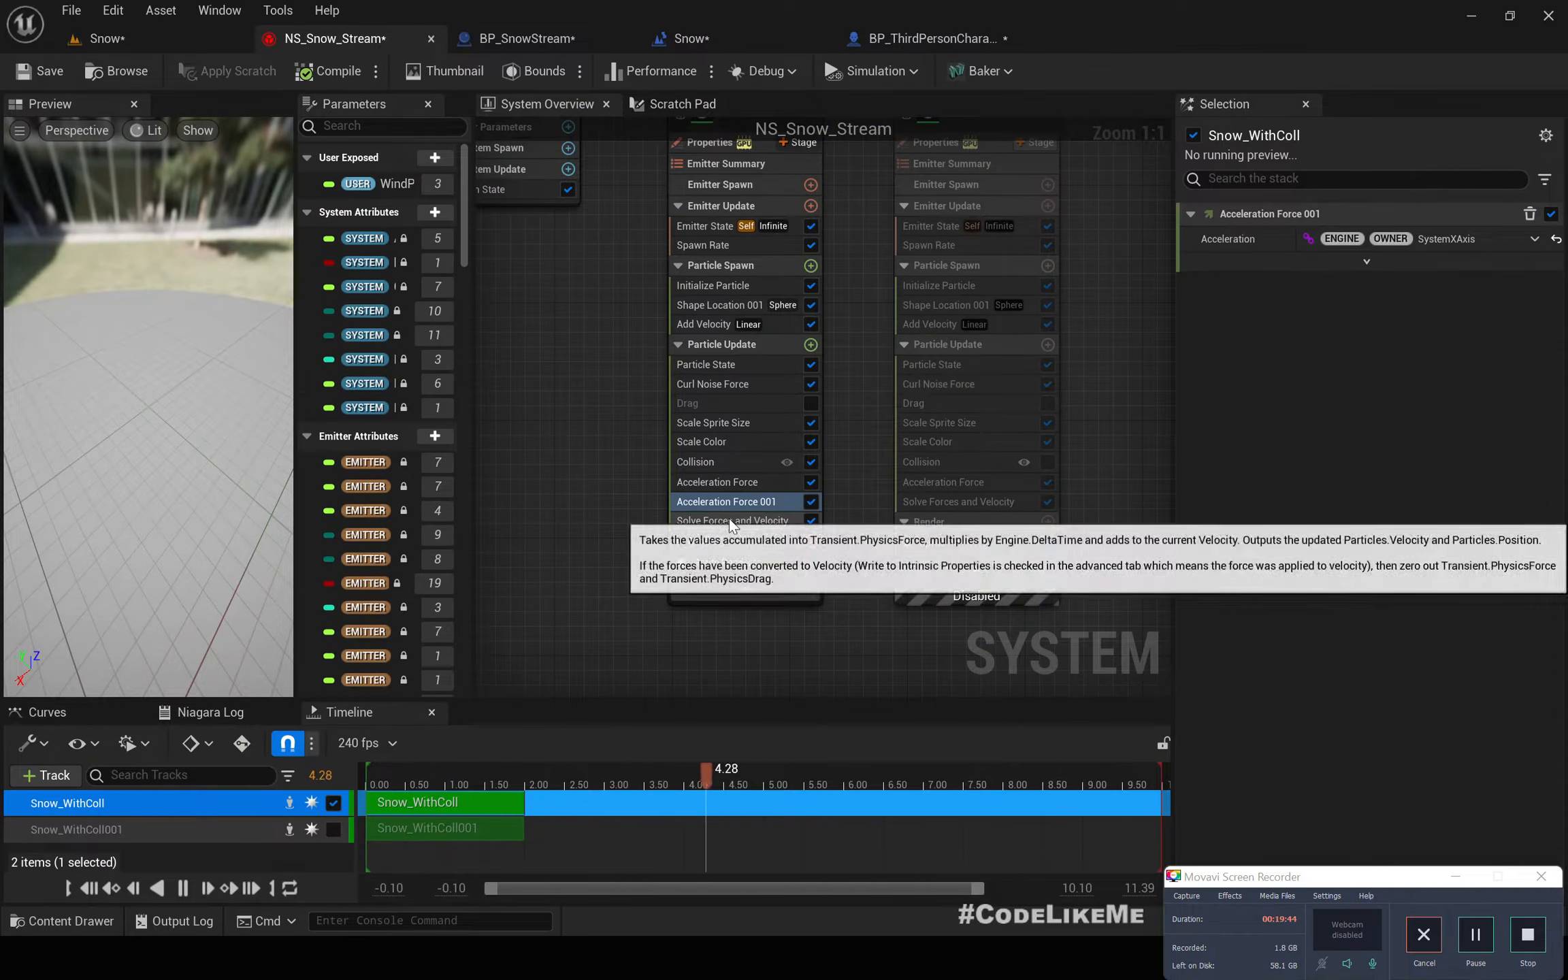
click(1534, 240)
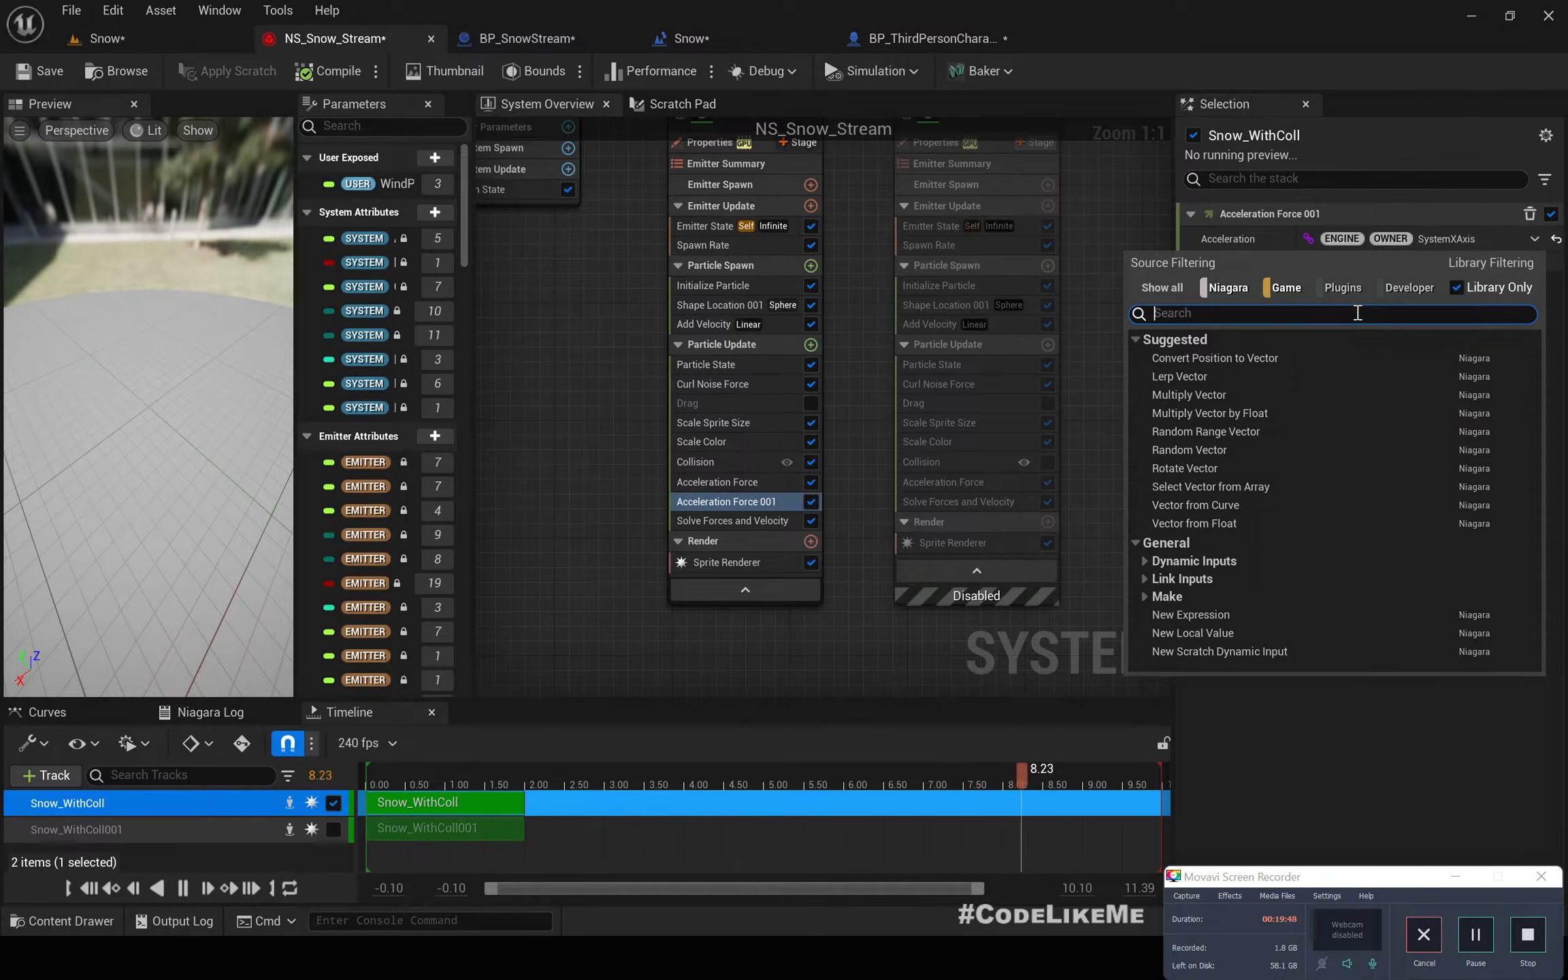
text(*)
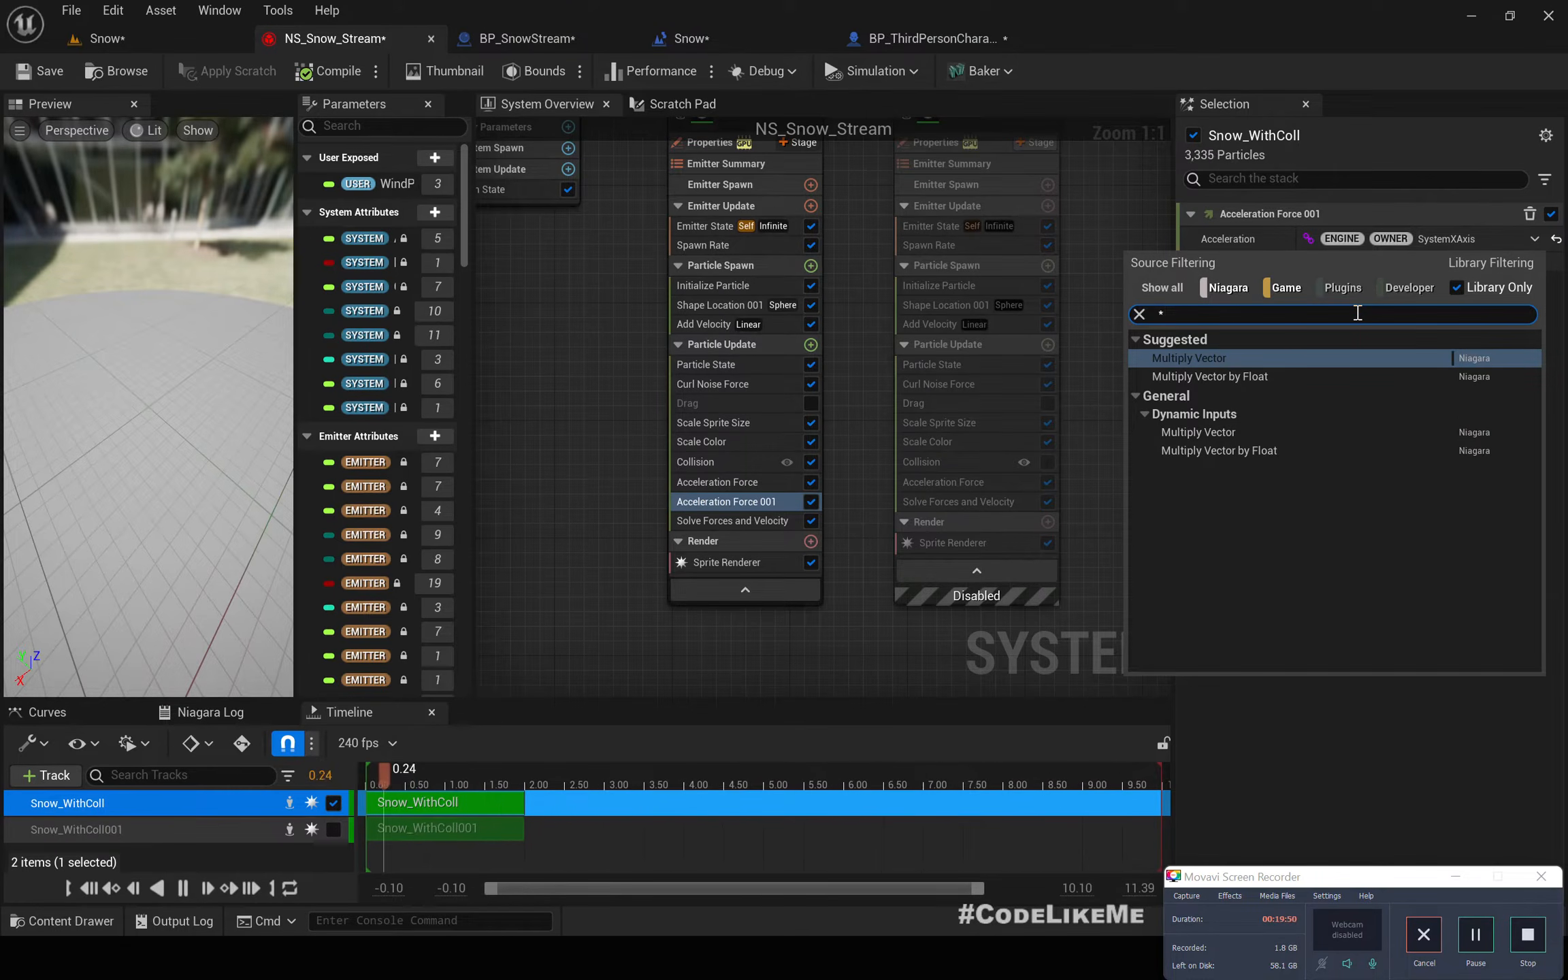
key(Down)
key(Return)
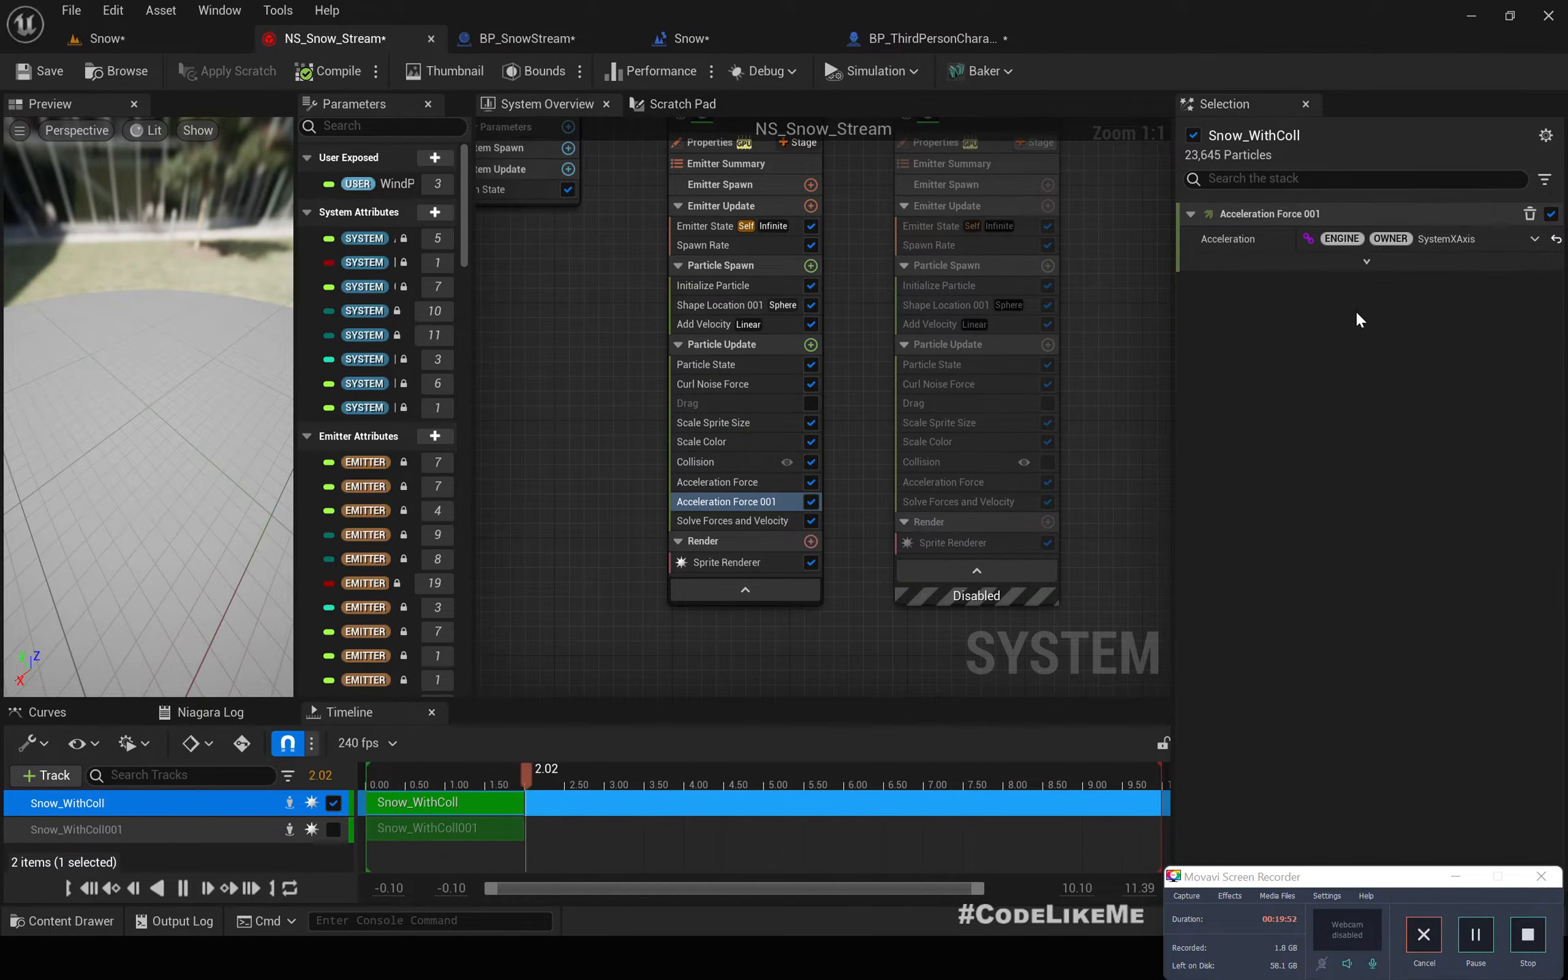
- Link the multiplication's vector to the engine owner's SystemXAxis and set its float to 100
click(1533, 264)
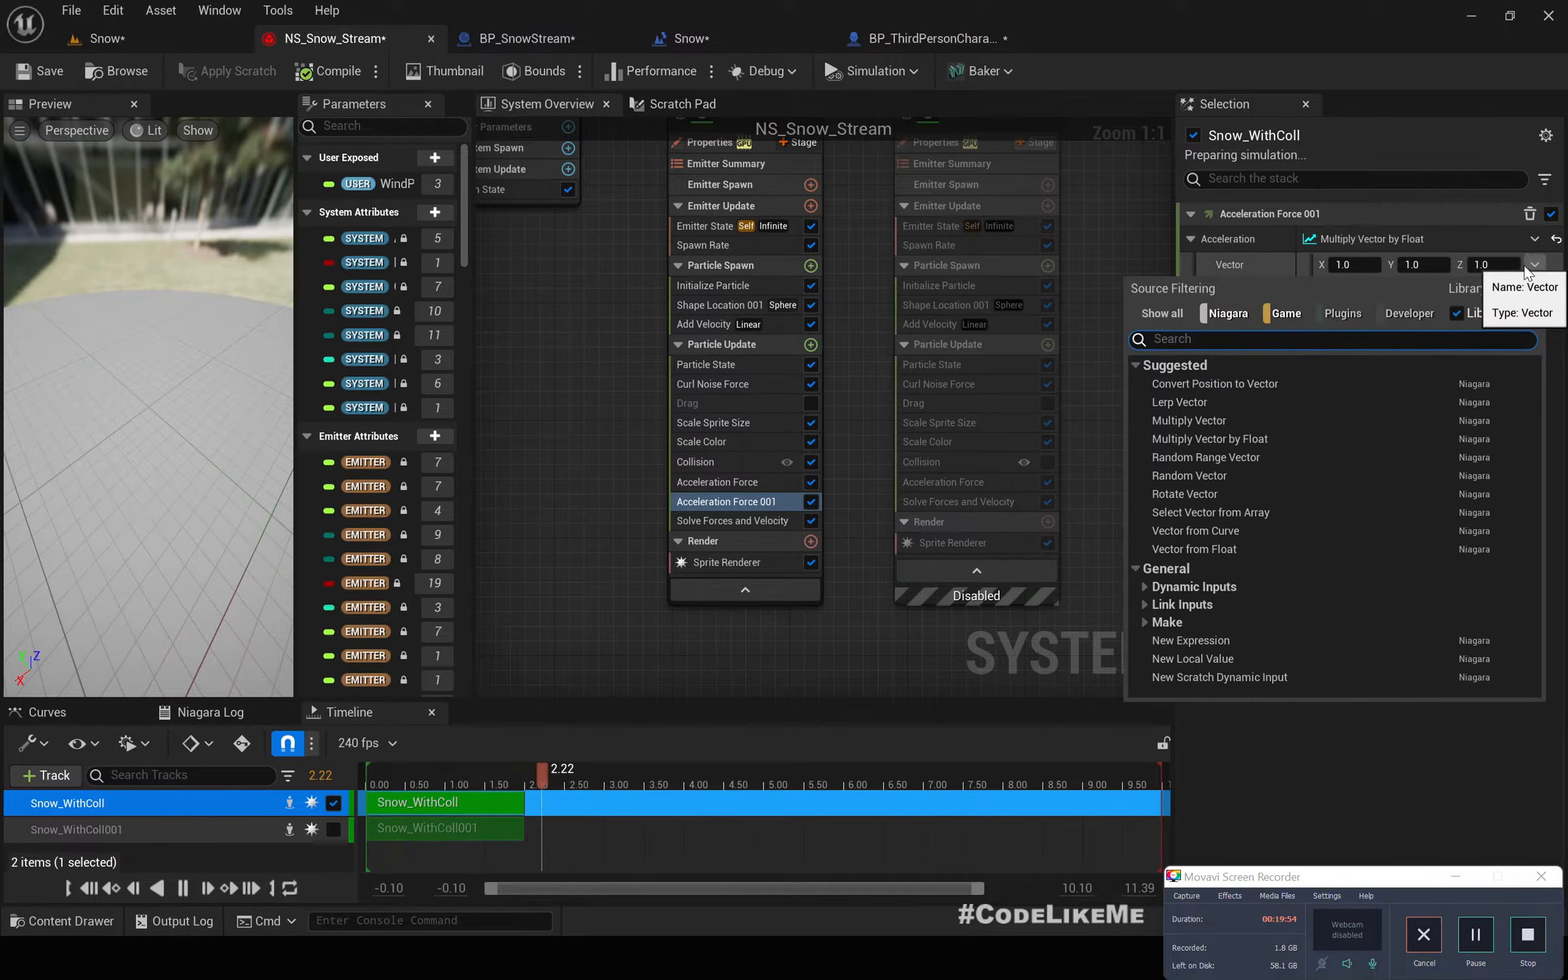
text(xa)
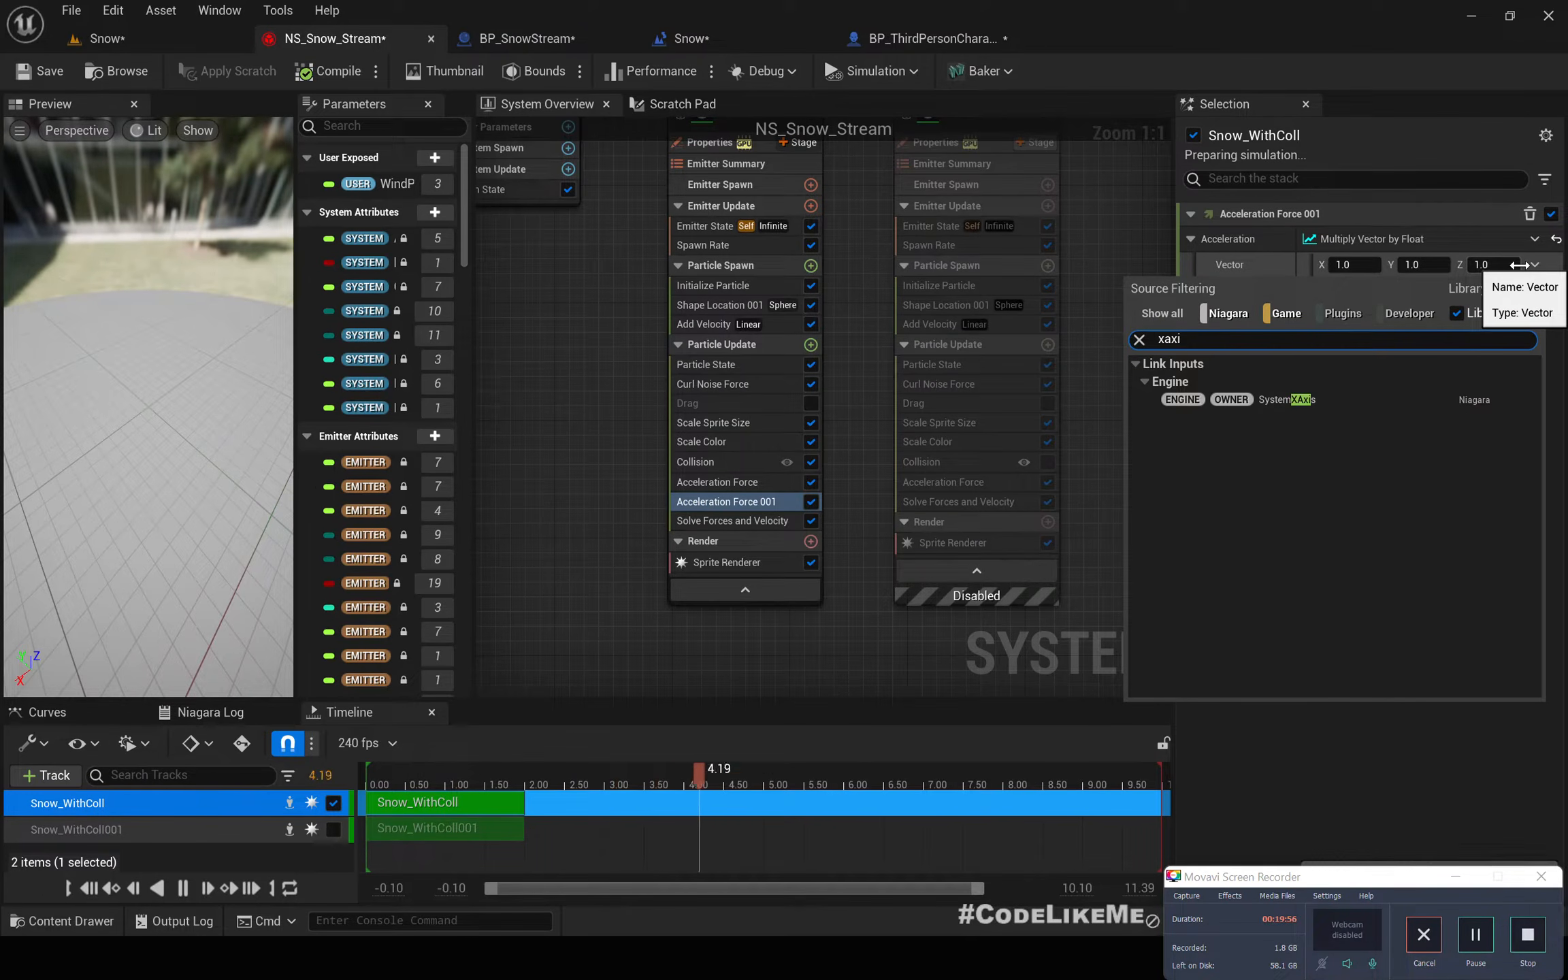
text(xi)
key(Return)
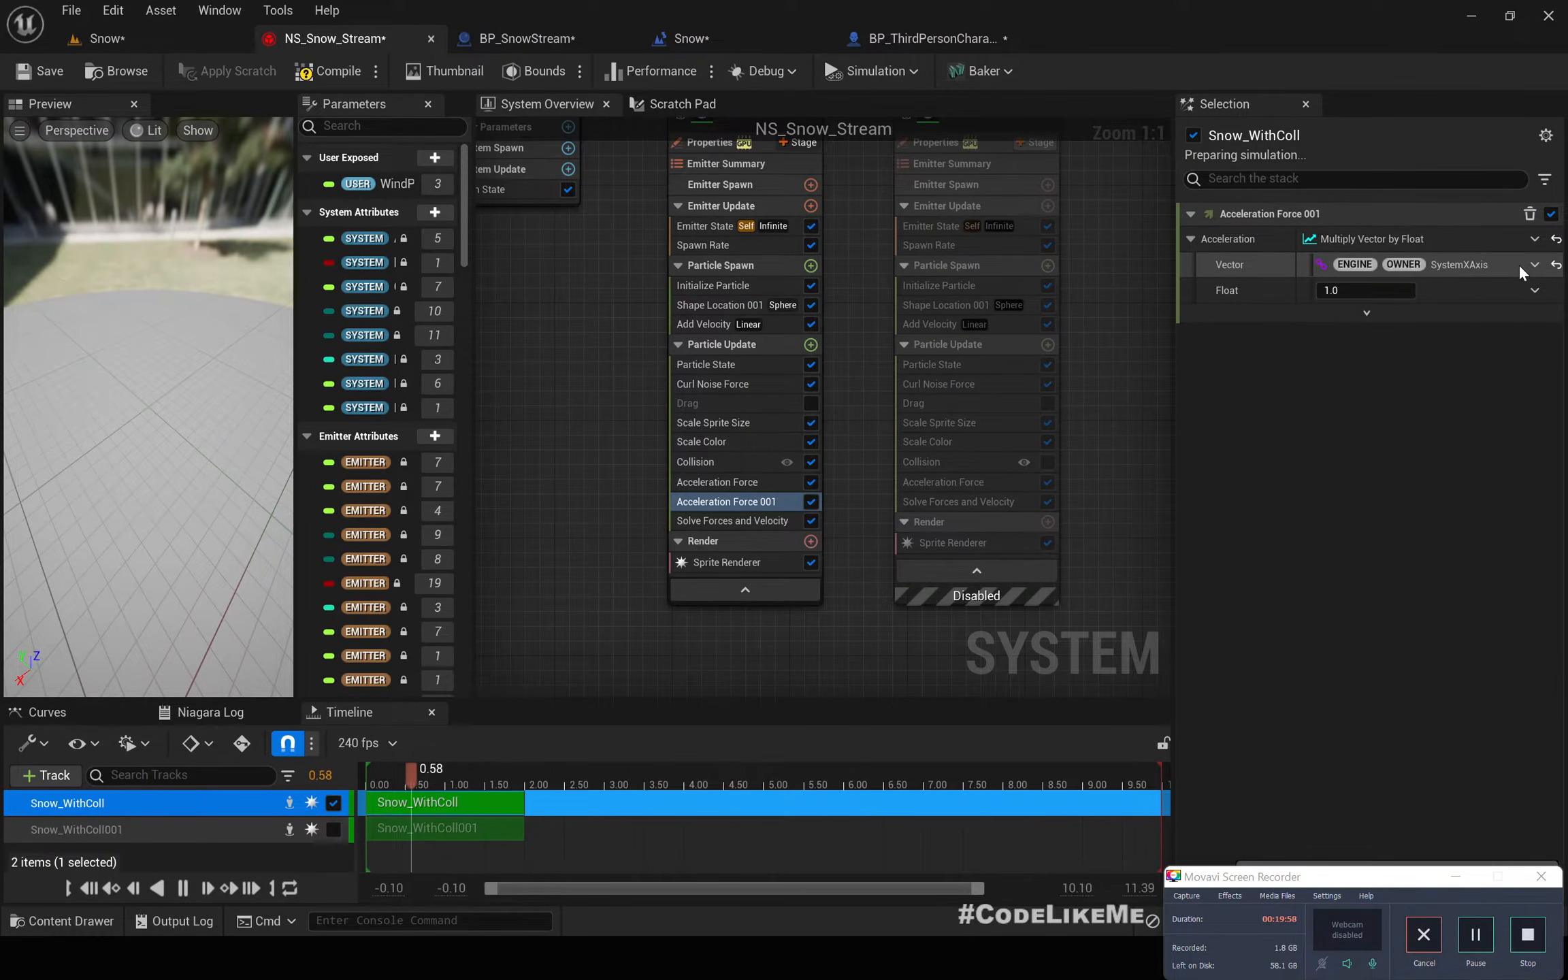
click(1387, 291)
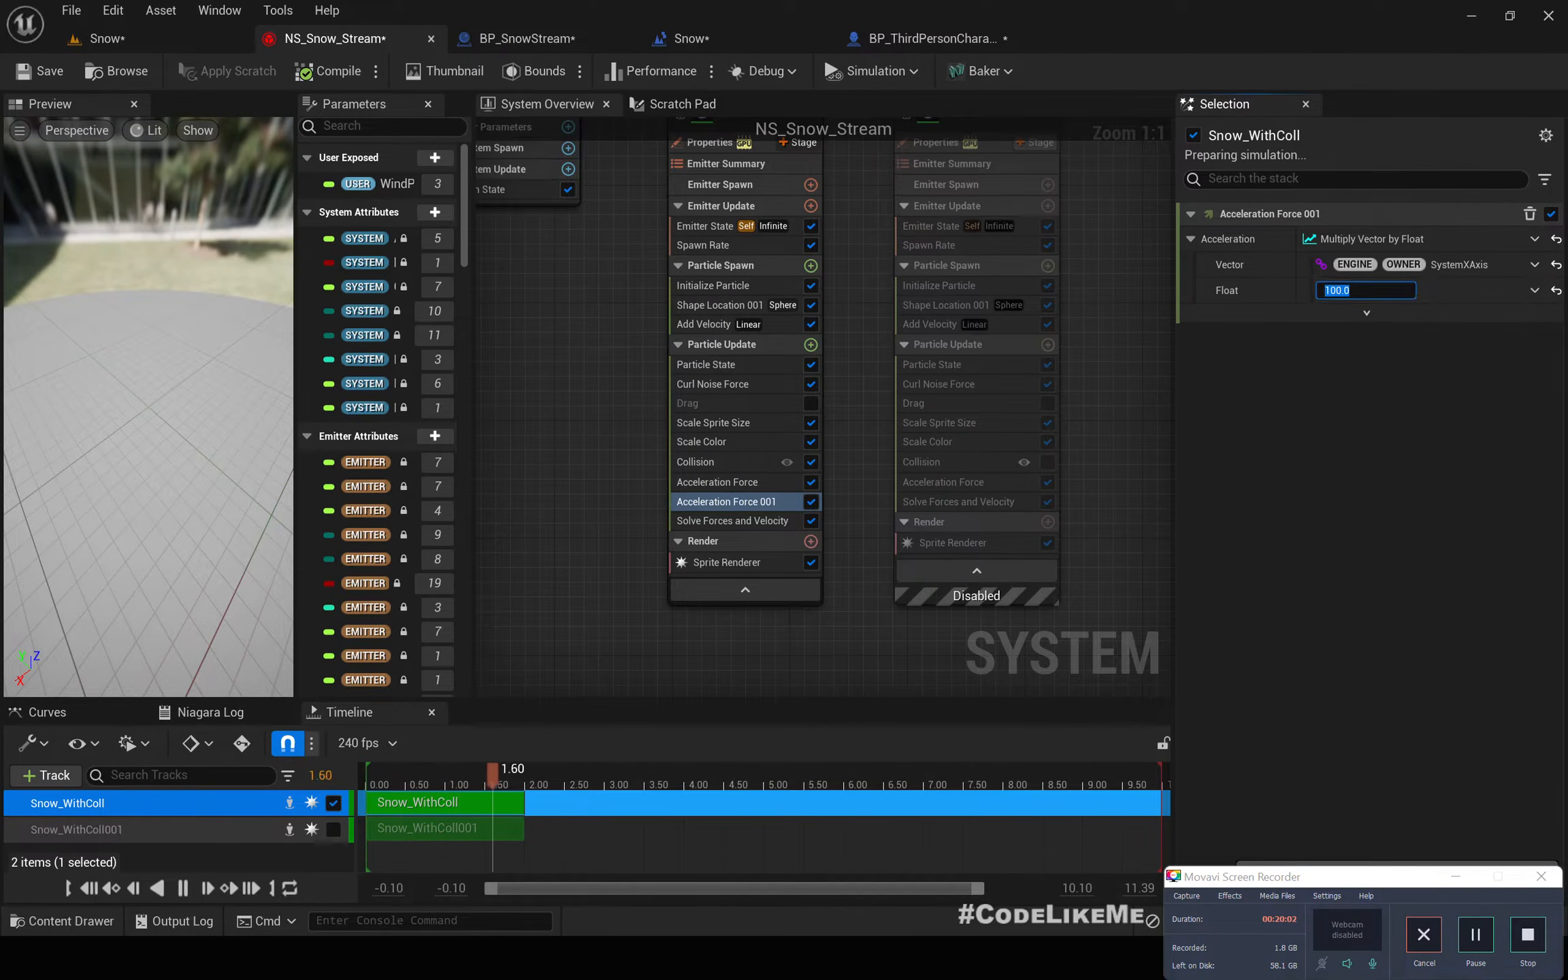
- Compile NS_Snow_Stream and inspect the snow particles in the preview from different angles
drag(205, 422, 115, 377)
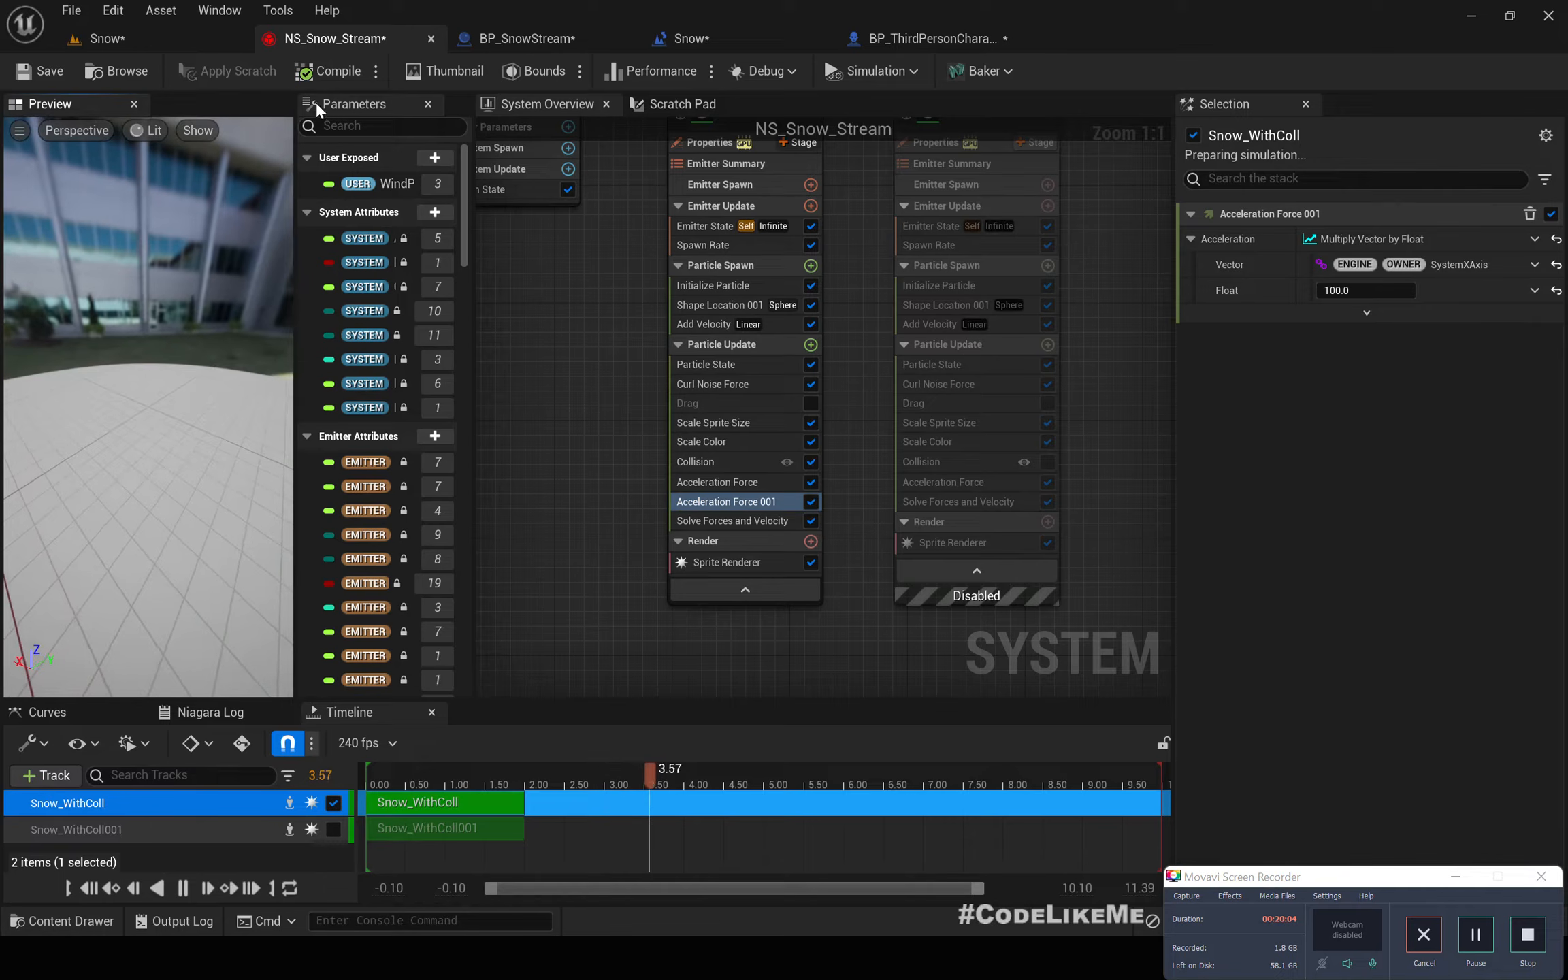
click(325, 72)
drag(176, 510, 265, 511)
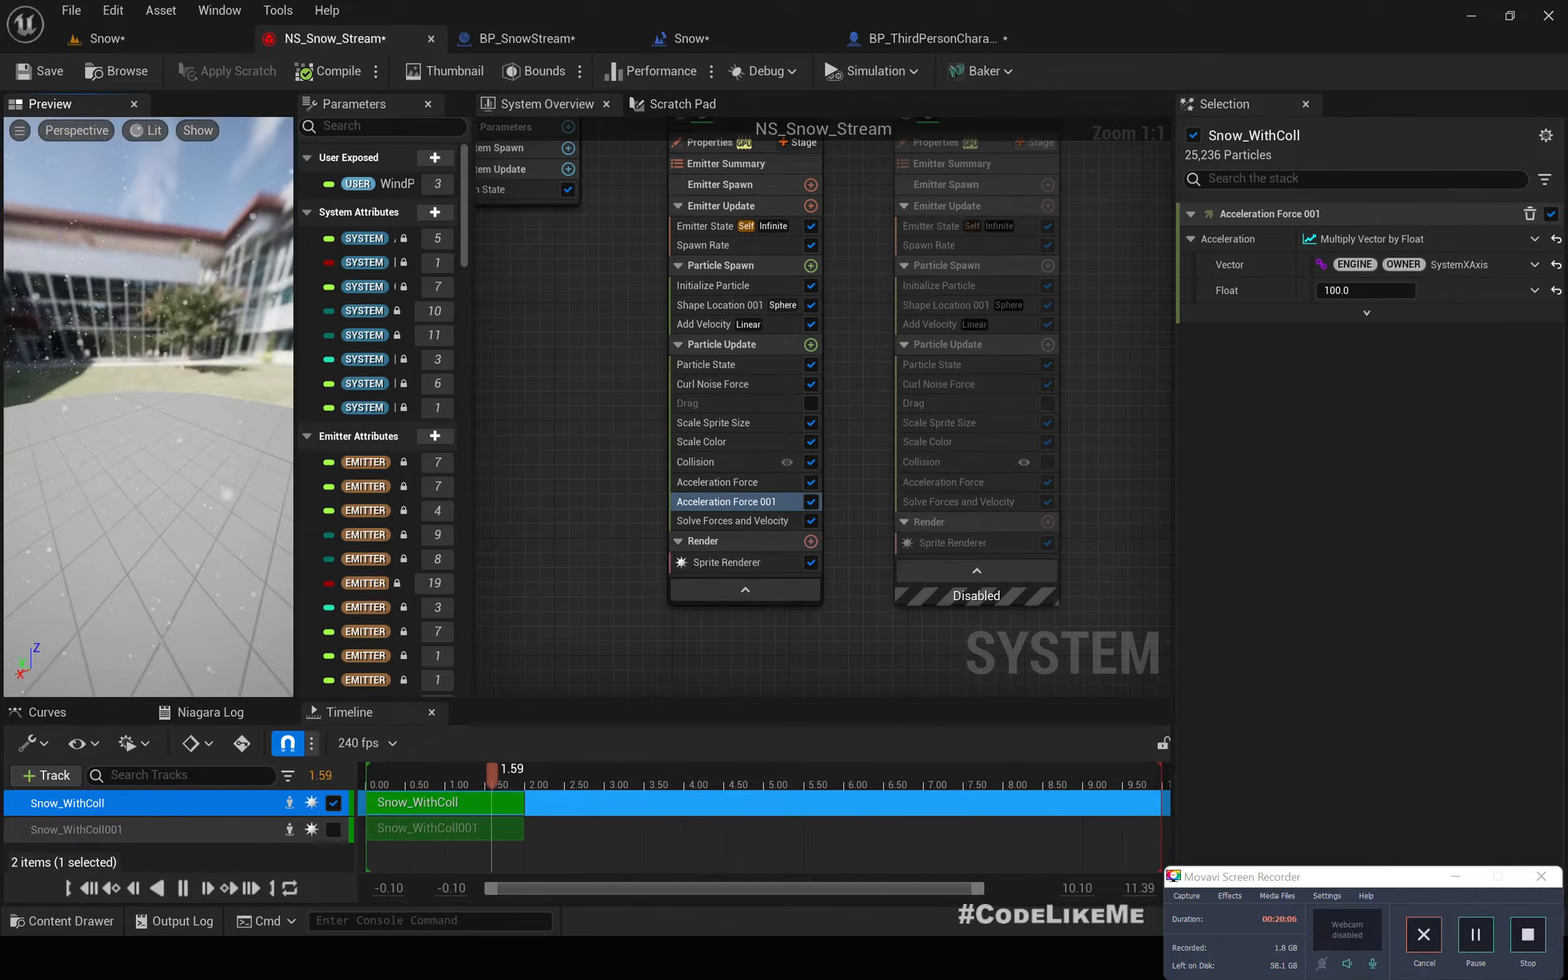
drag(107, 464, 106, 505)
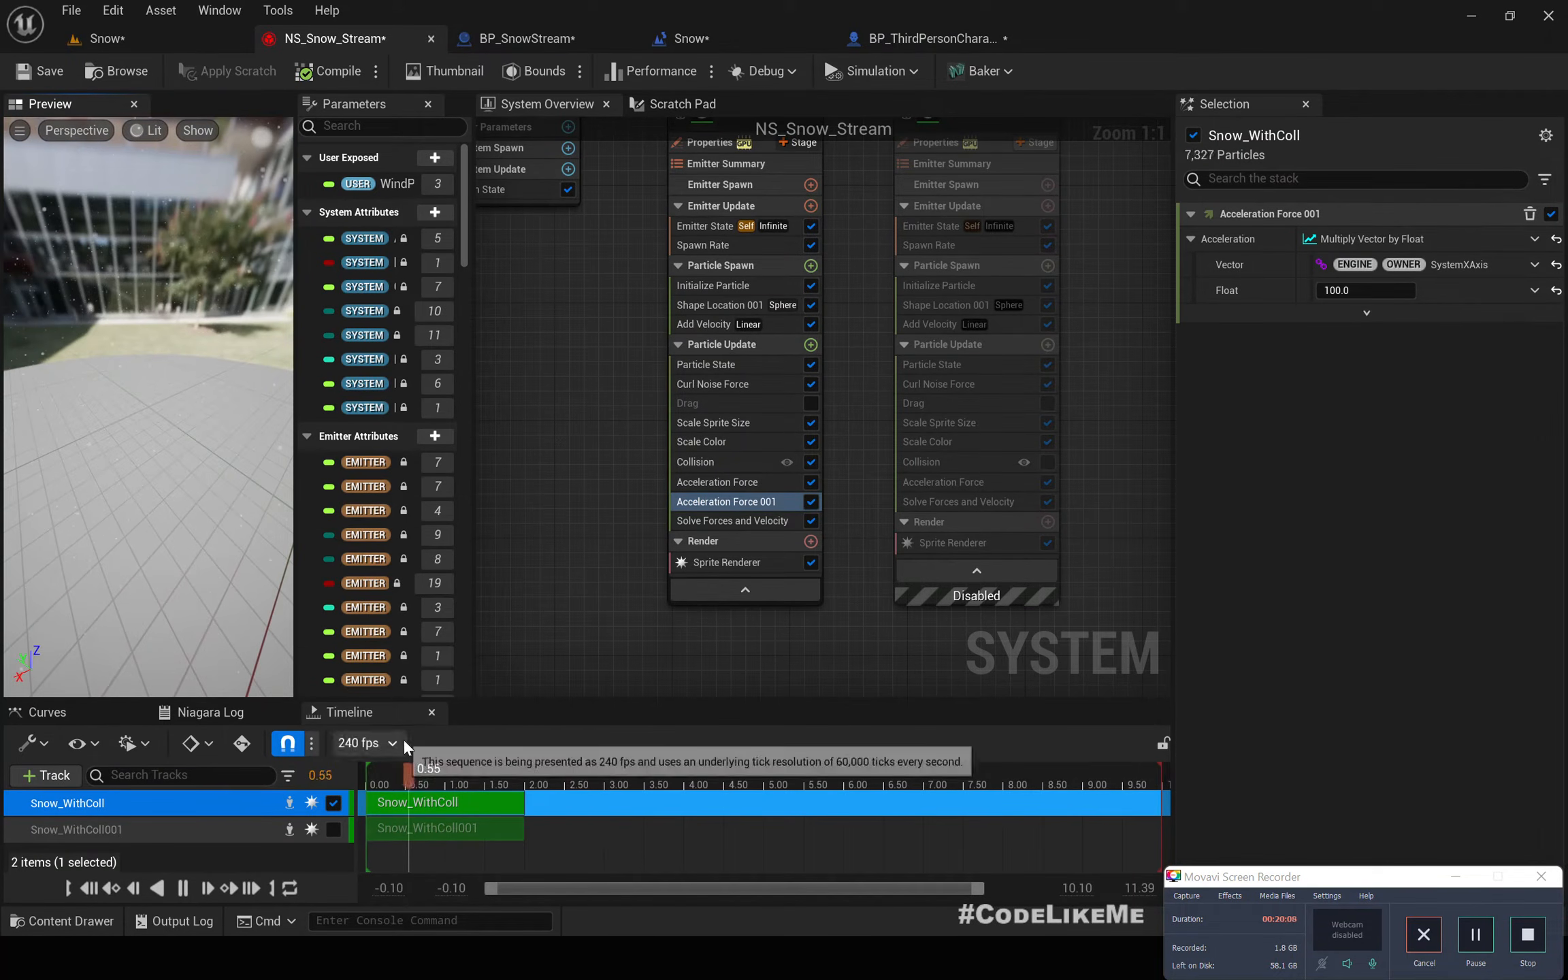
- Restart the Snow level simulation and fly around the walls to examine how the accelerated snow moves
click(116, 38)
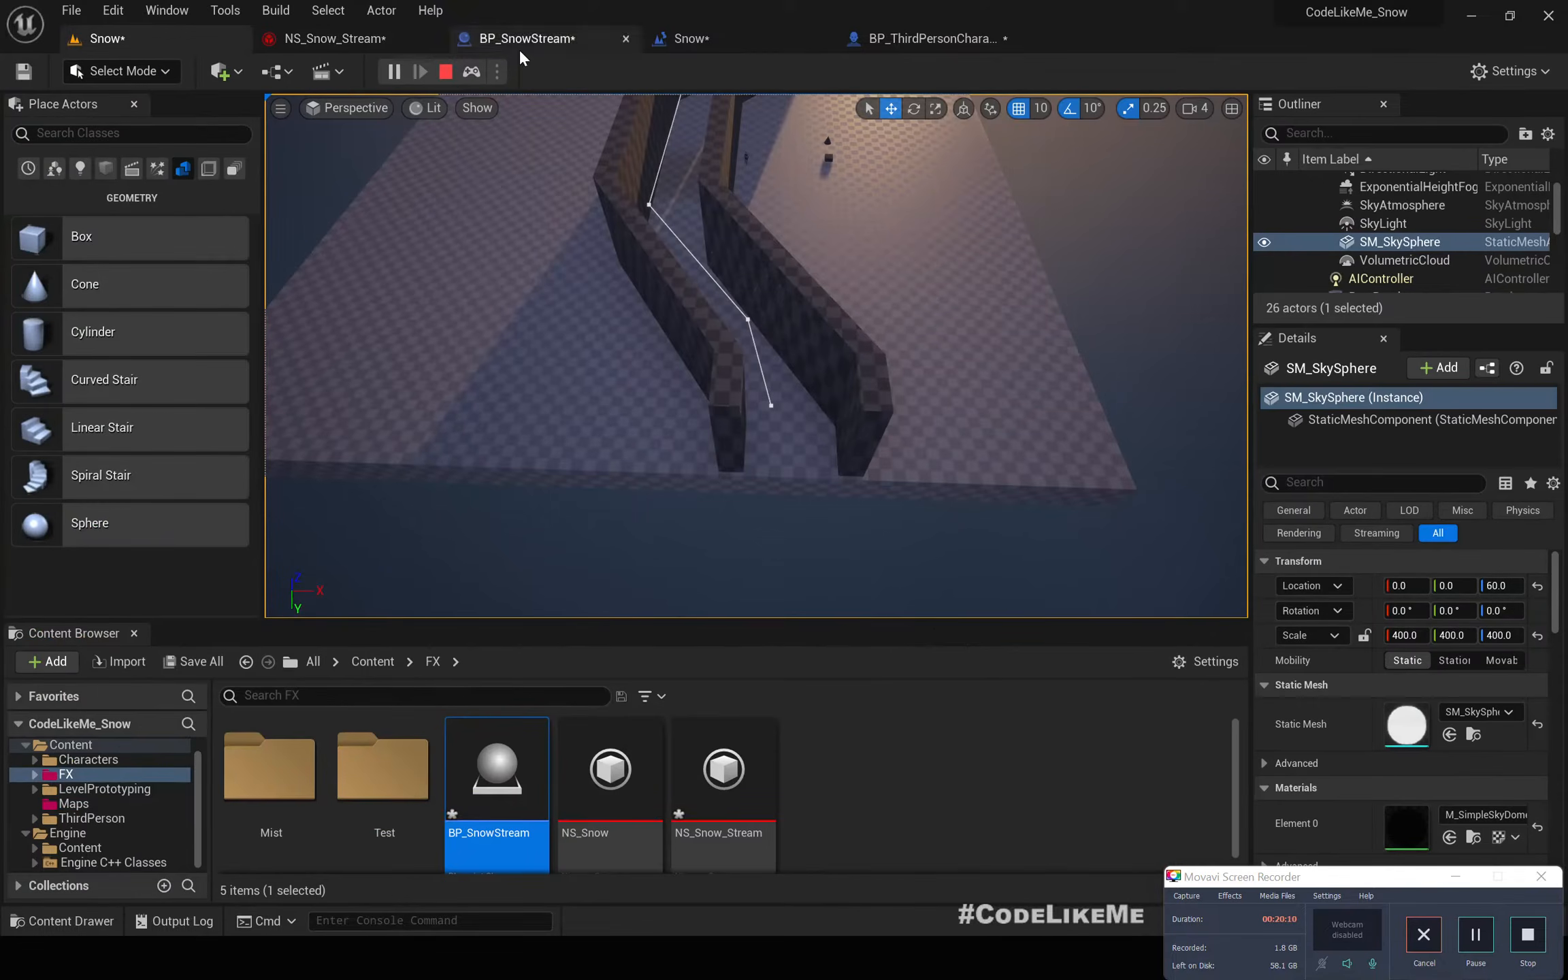
click(445, 70)
mouse_move(602, 270)
right_down()
mouse_move(609, 204)
mouse_move(616, 283)
right_up()
click(401, 80)
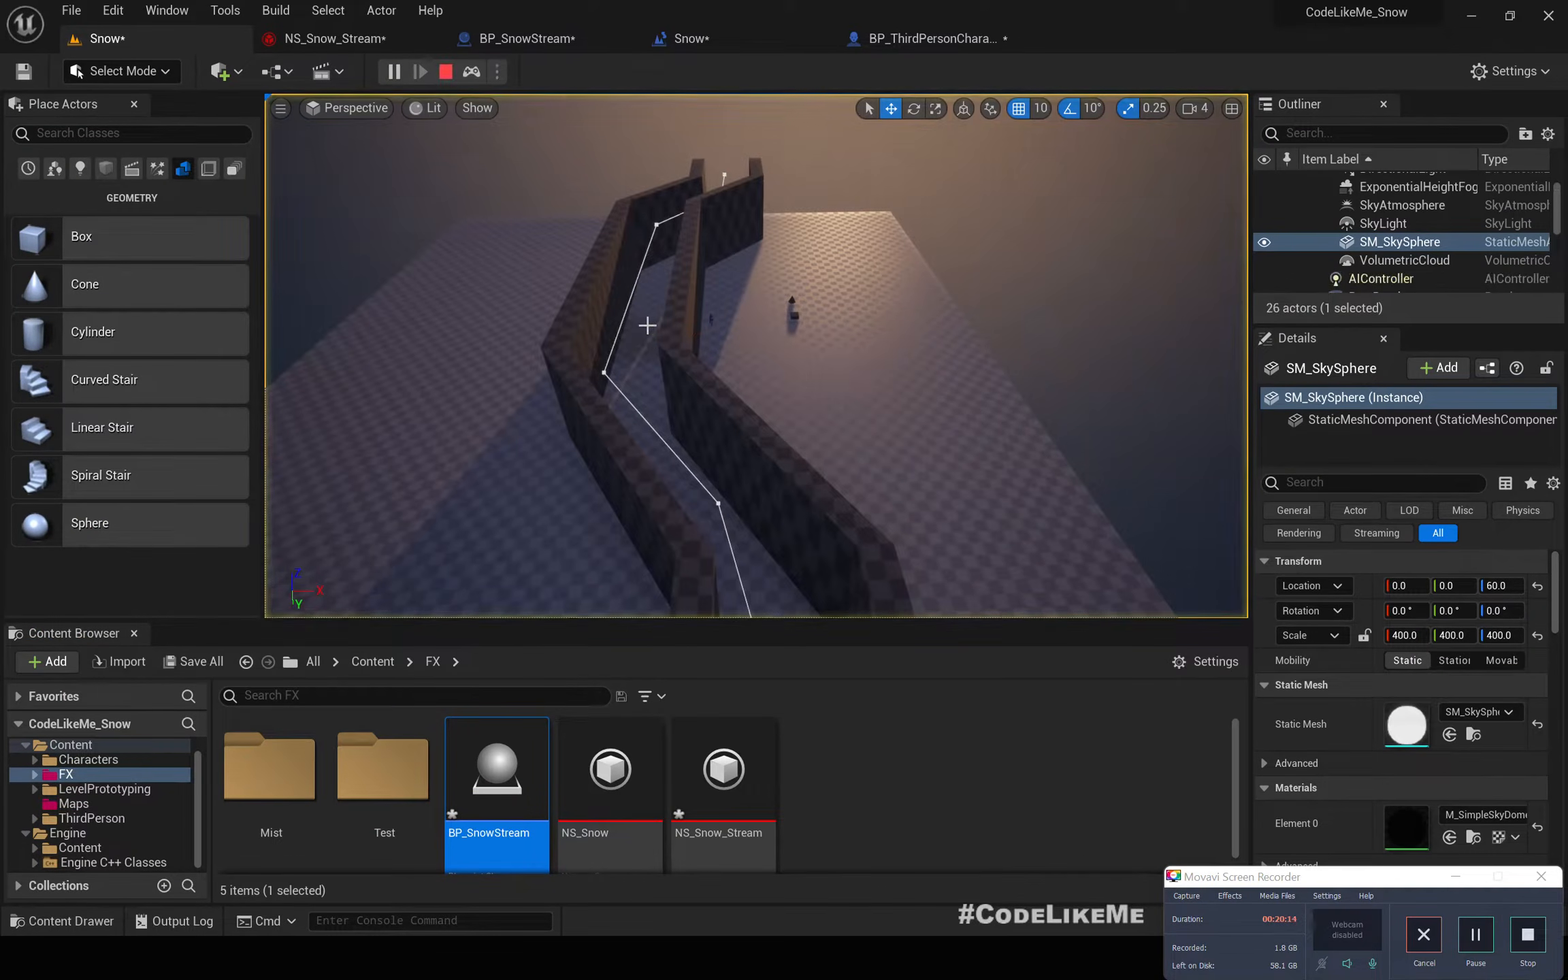
right_drag(755, 355, 966, 316)
key(w)
key(w)
key(e)
key(a)
key(s)
key(w)
key(a)
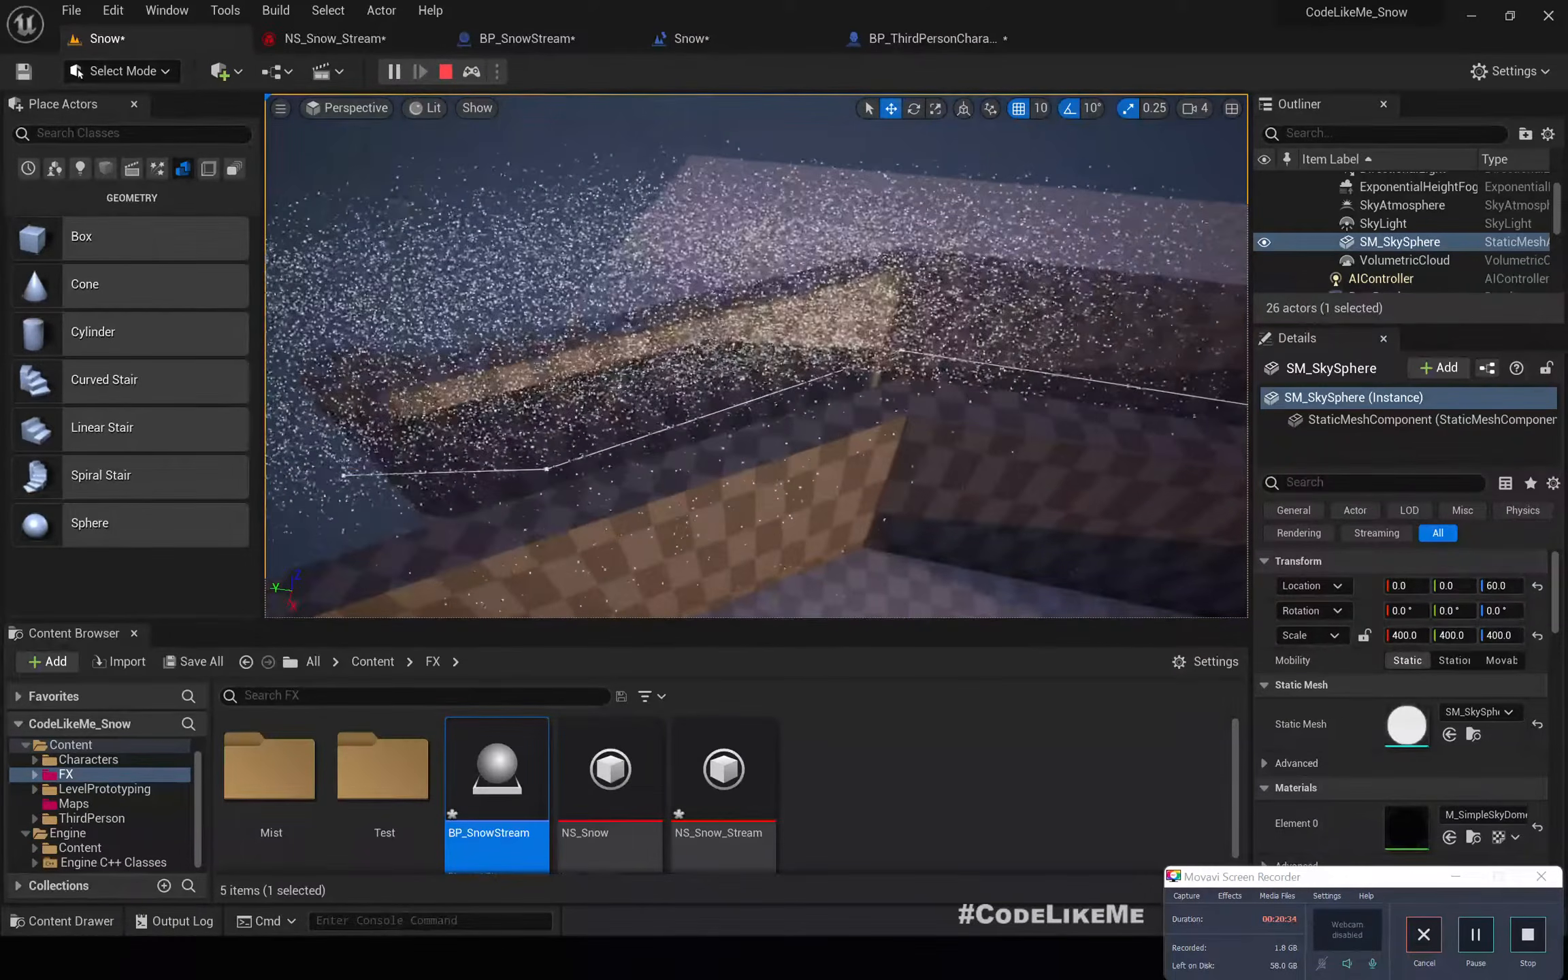
key(Escape)
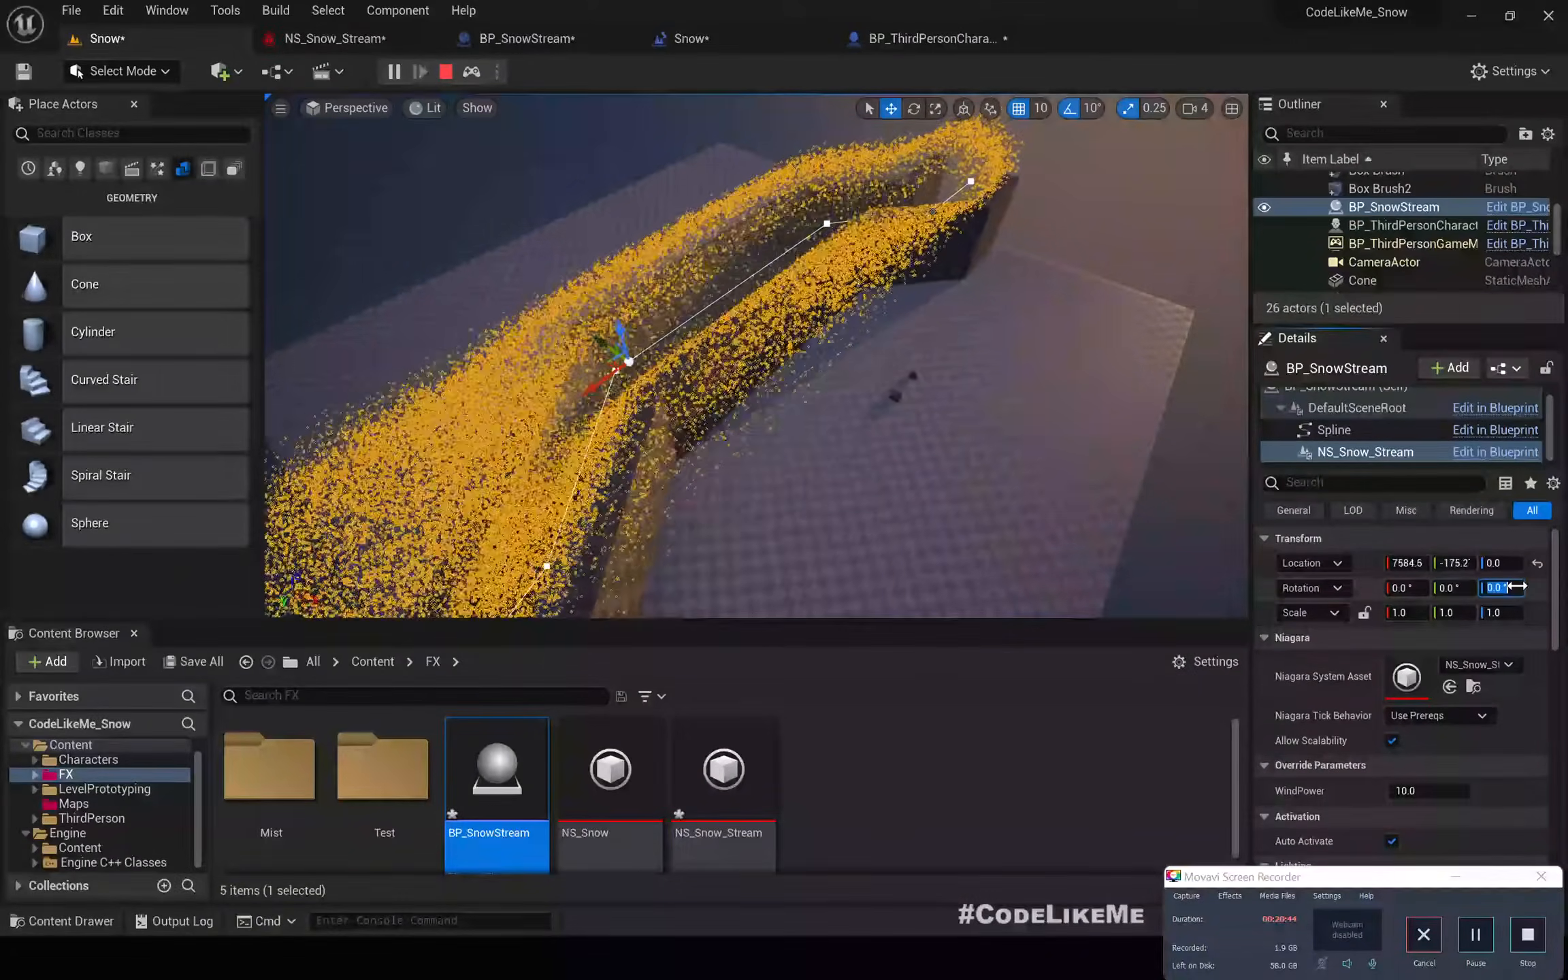
- Test a Z rotation of 90° on BP_SnowStream's NS_Snow_Stream component in the running simulation, ending the simulation when done
click(1354, 429)
click(1406, 451)
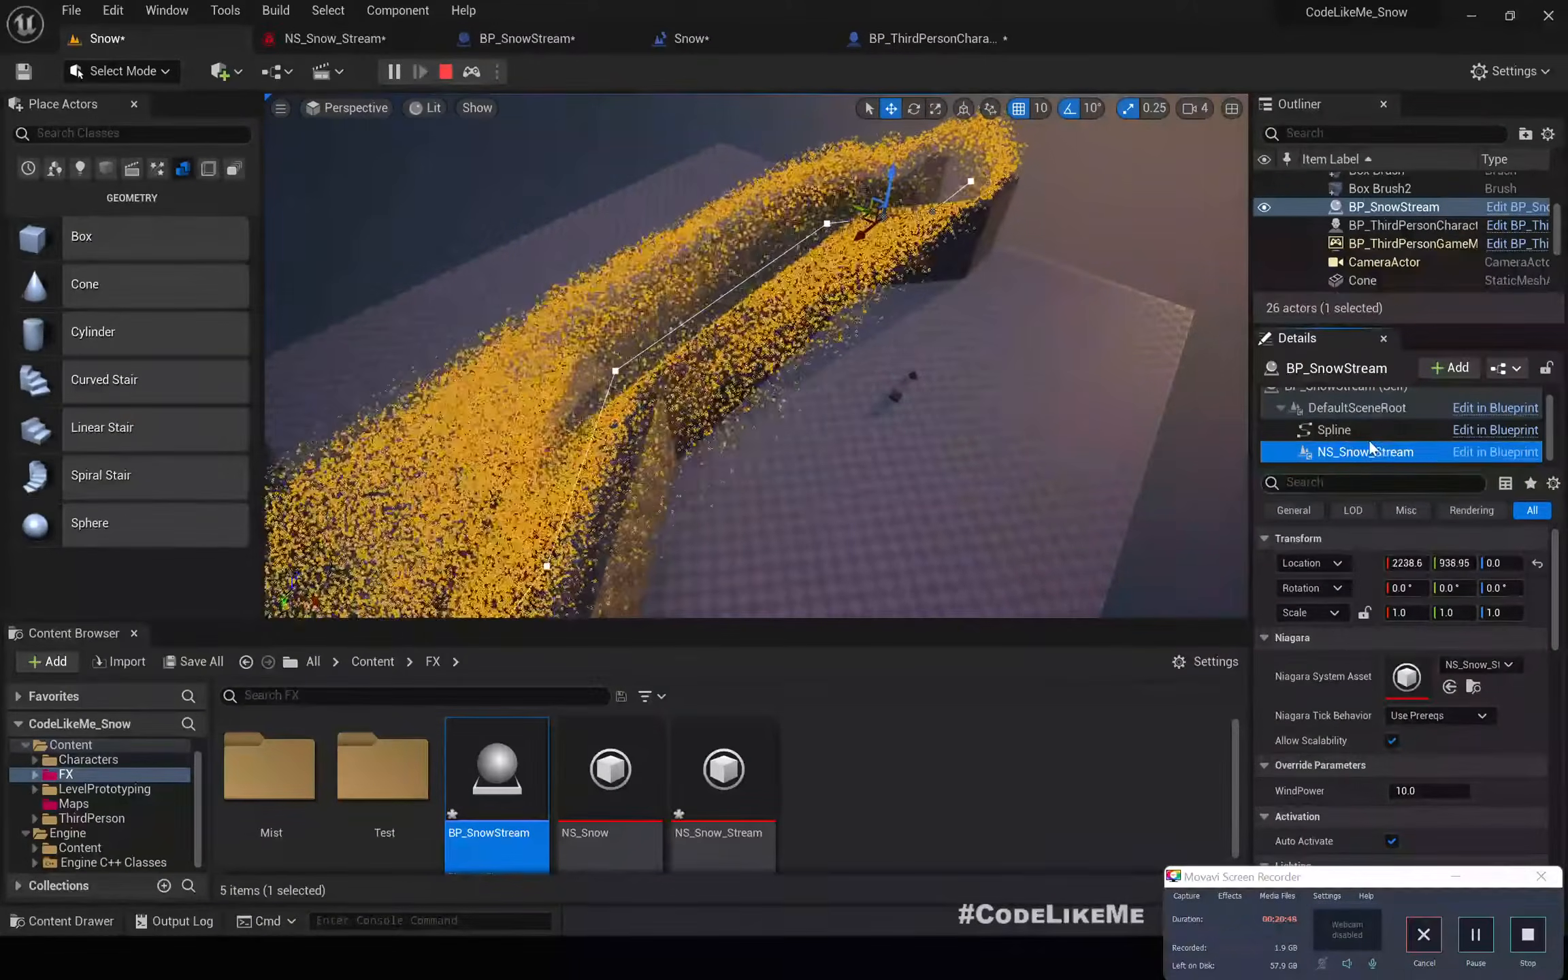
click(1503, 587)
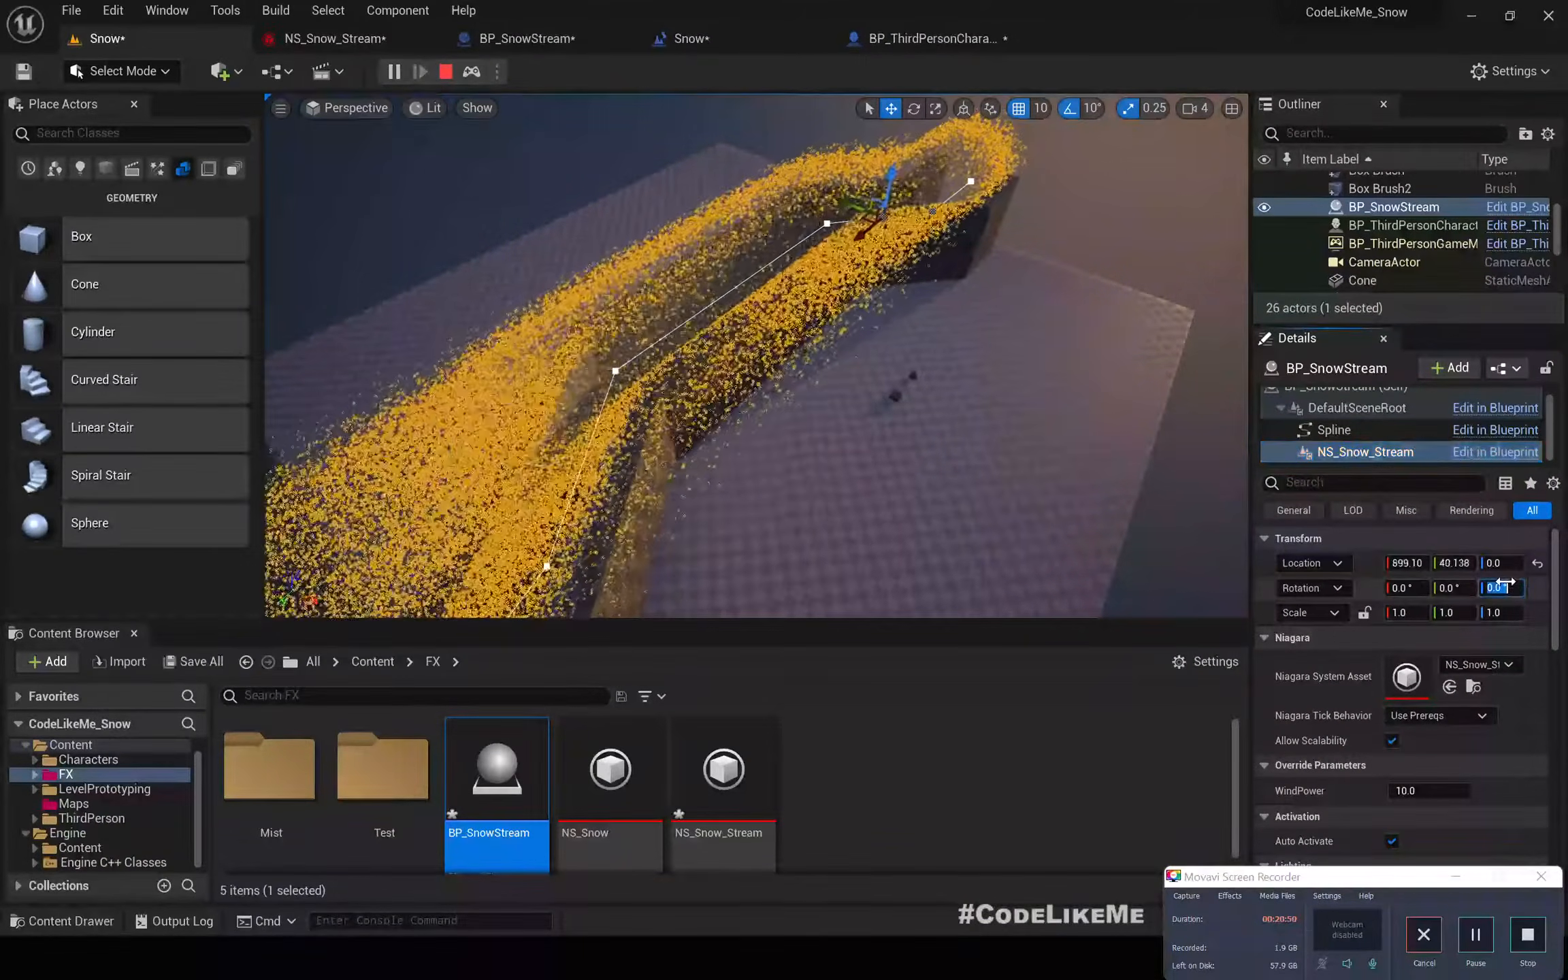
text(90)
key(Return)
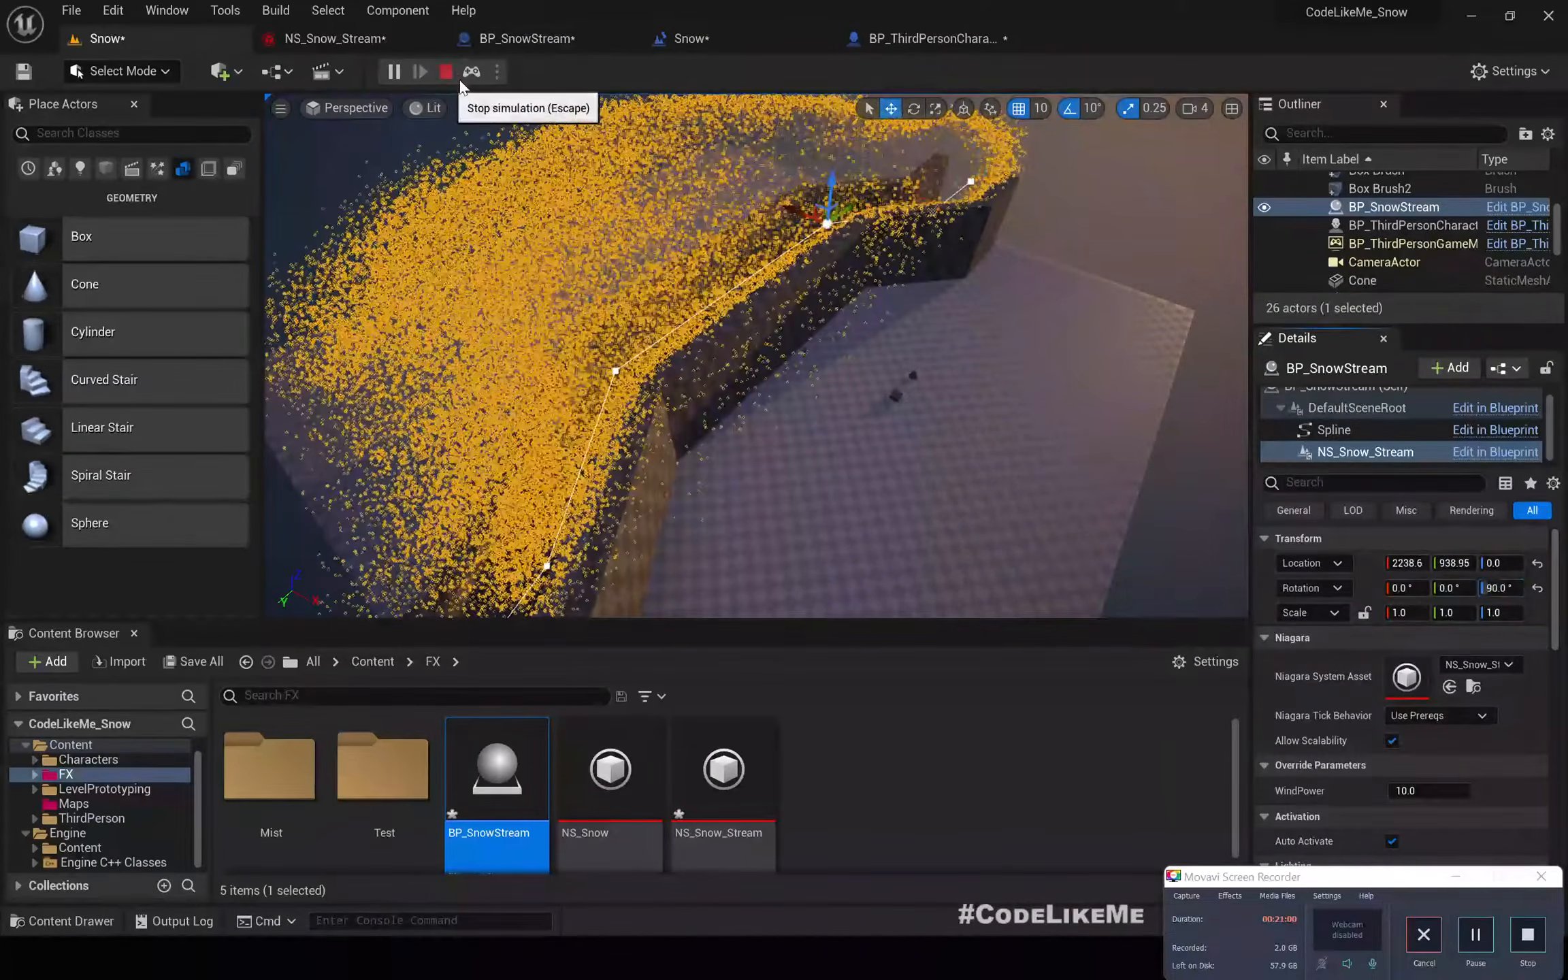
click(460, 80)
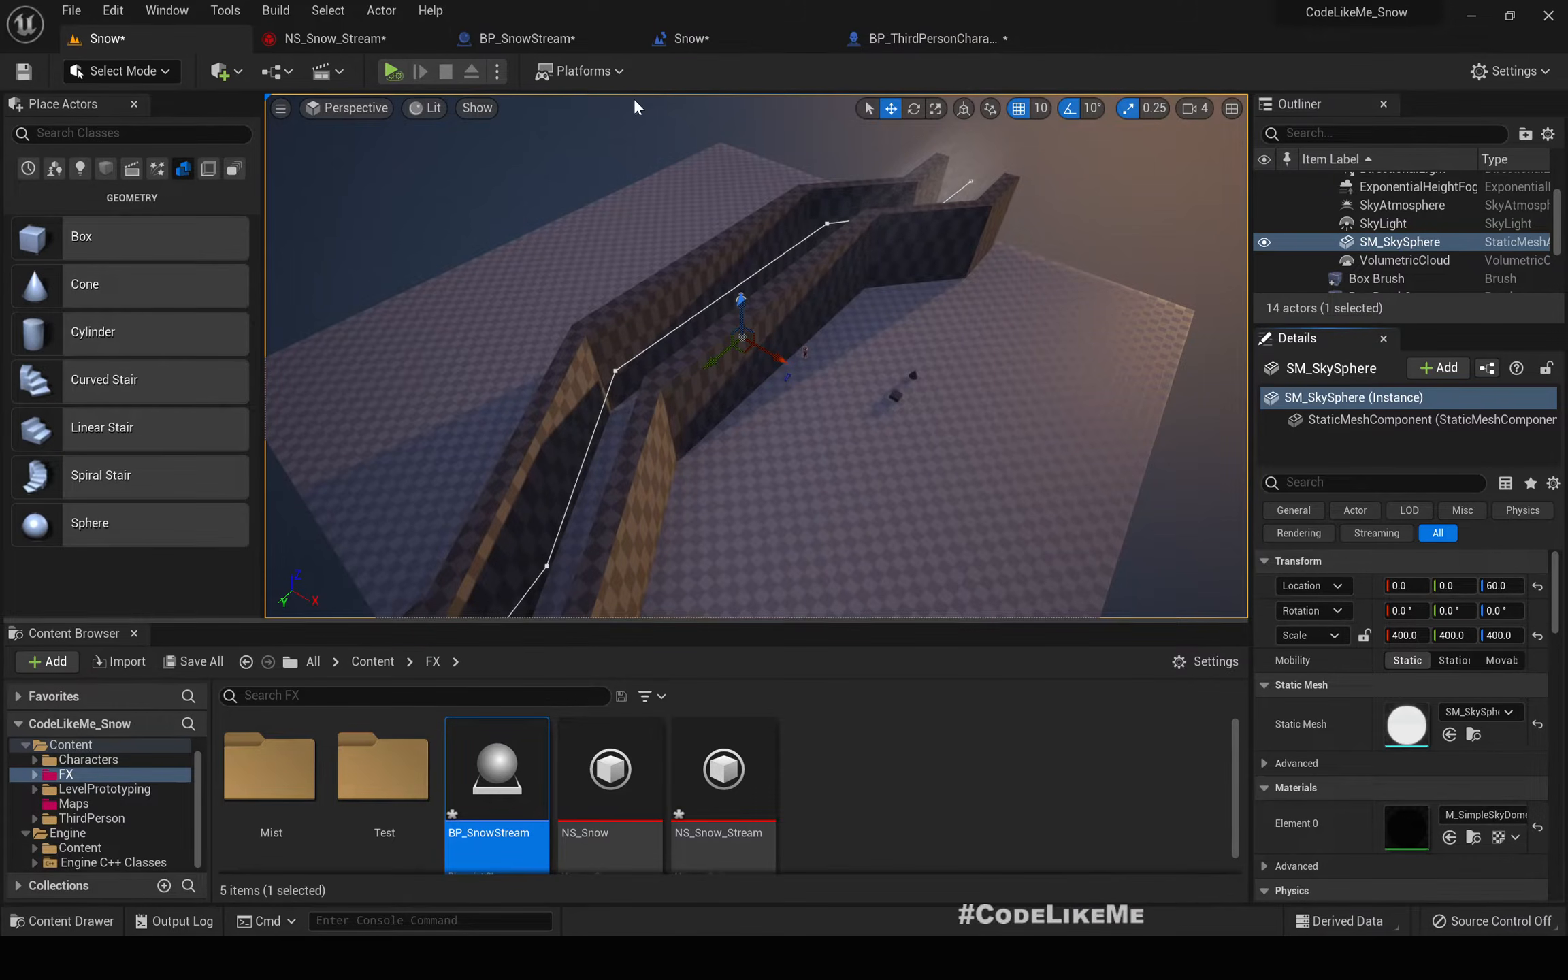
- In BP_SnowStream's Event Graph, add a Get Rotation at Distance Along Spline node from Spline, placed just below the location node
click(524, 38)
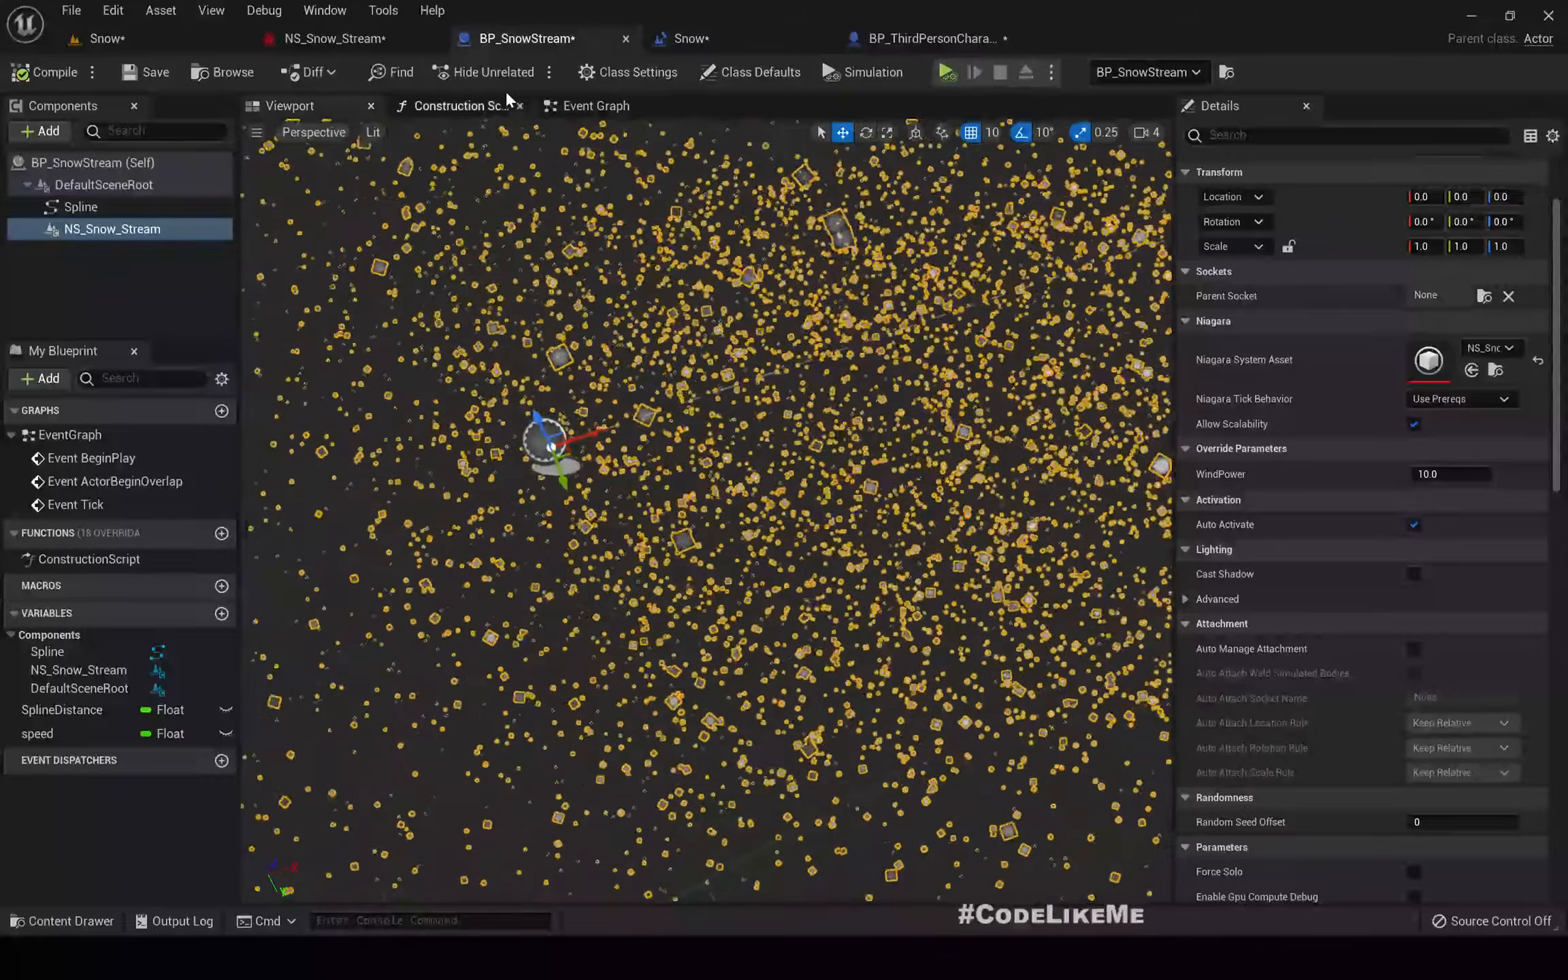
click(596, 105)
right_drag(245, 558, 879, 507)
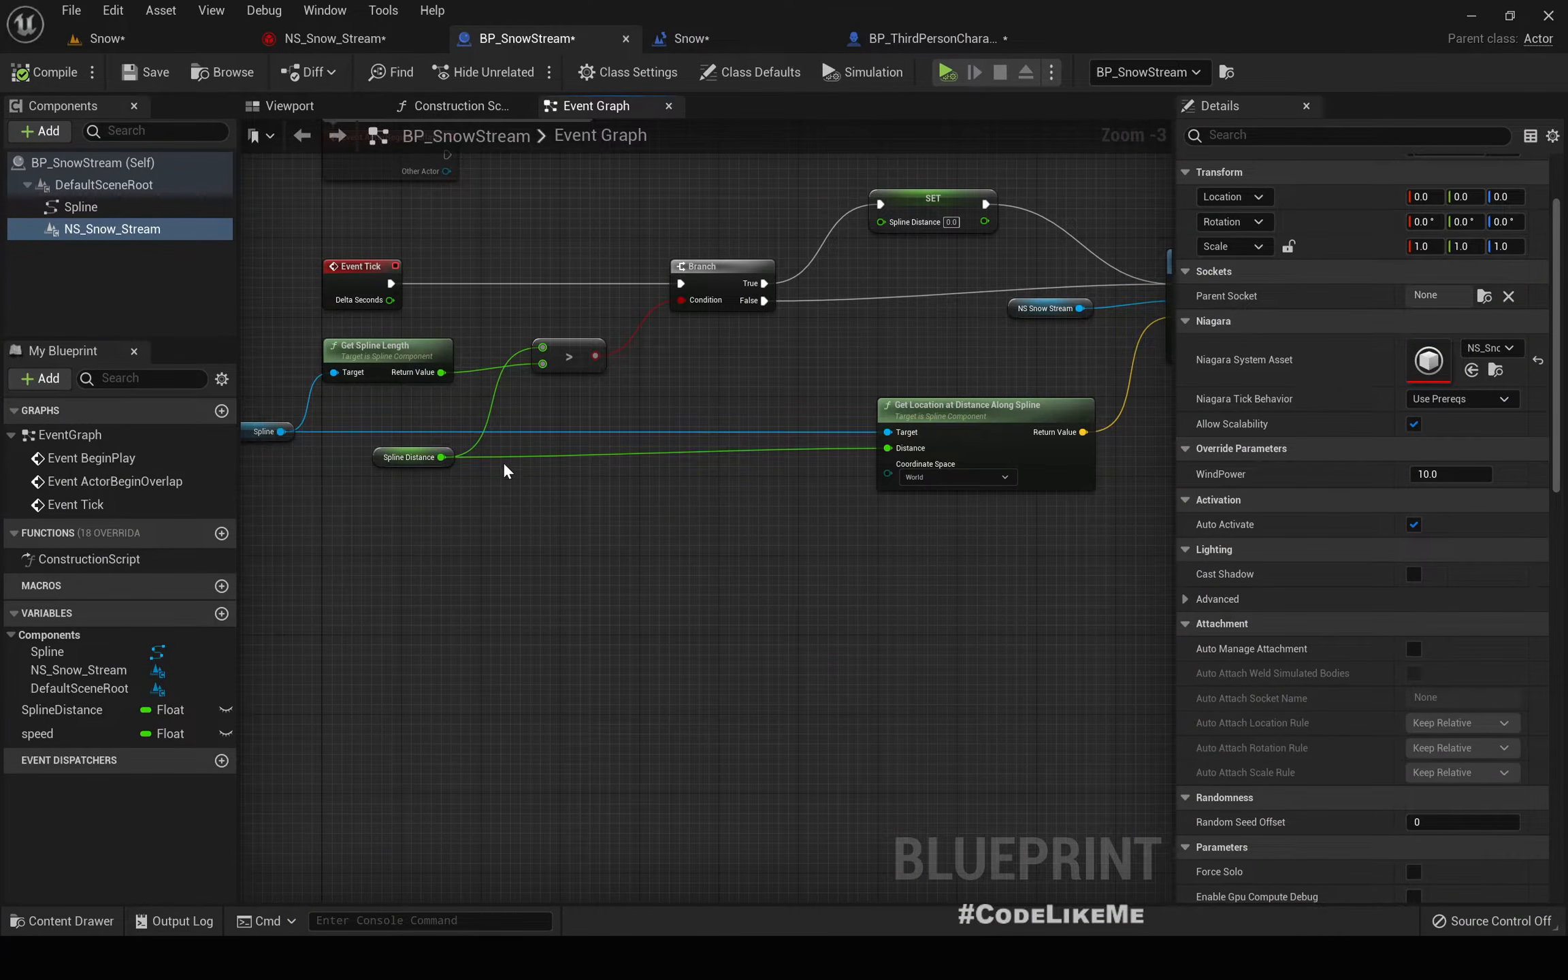
mouse_move(501, 483)
right_down()
mouse_move(414, 482)
mouse_move(524, 490)
right_up()
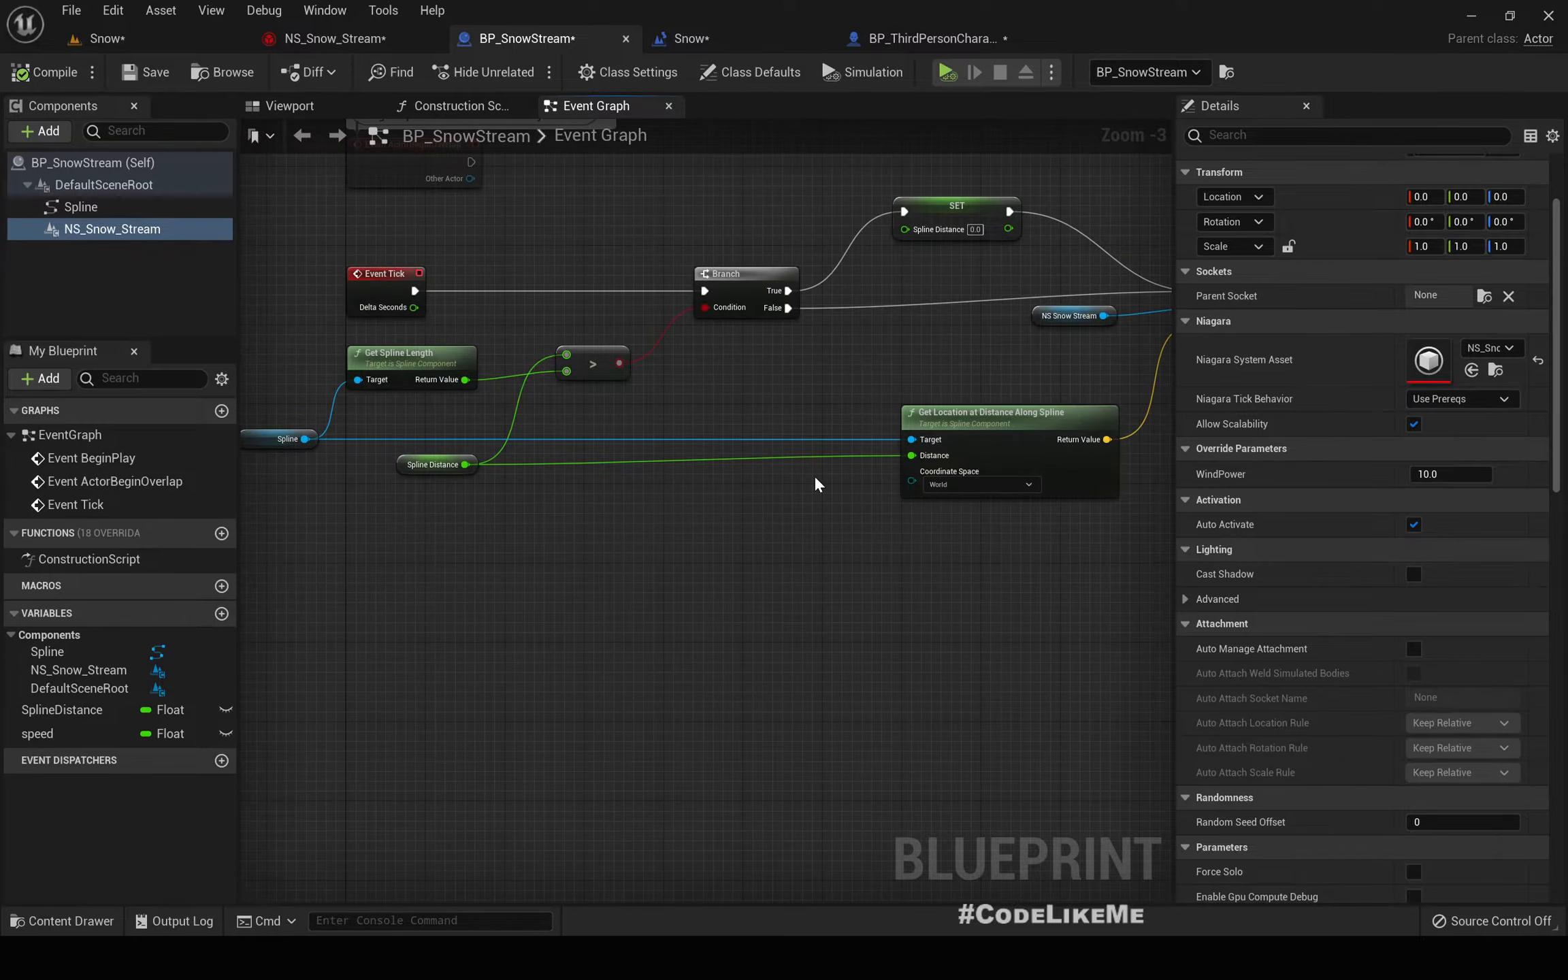
click(999, 431)
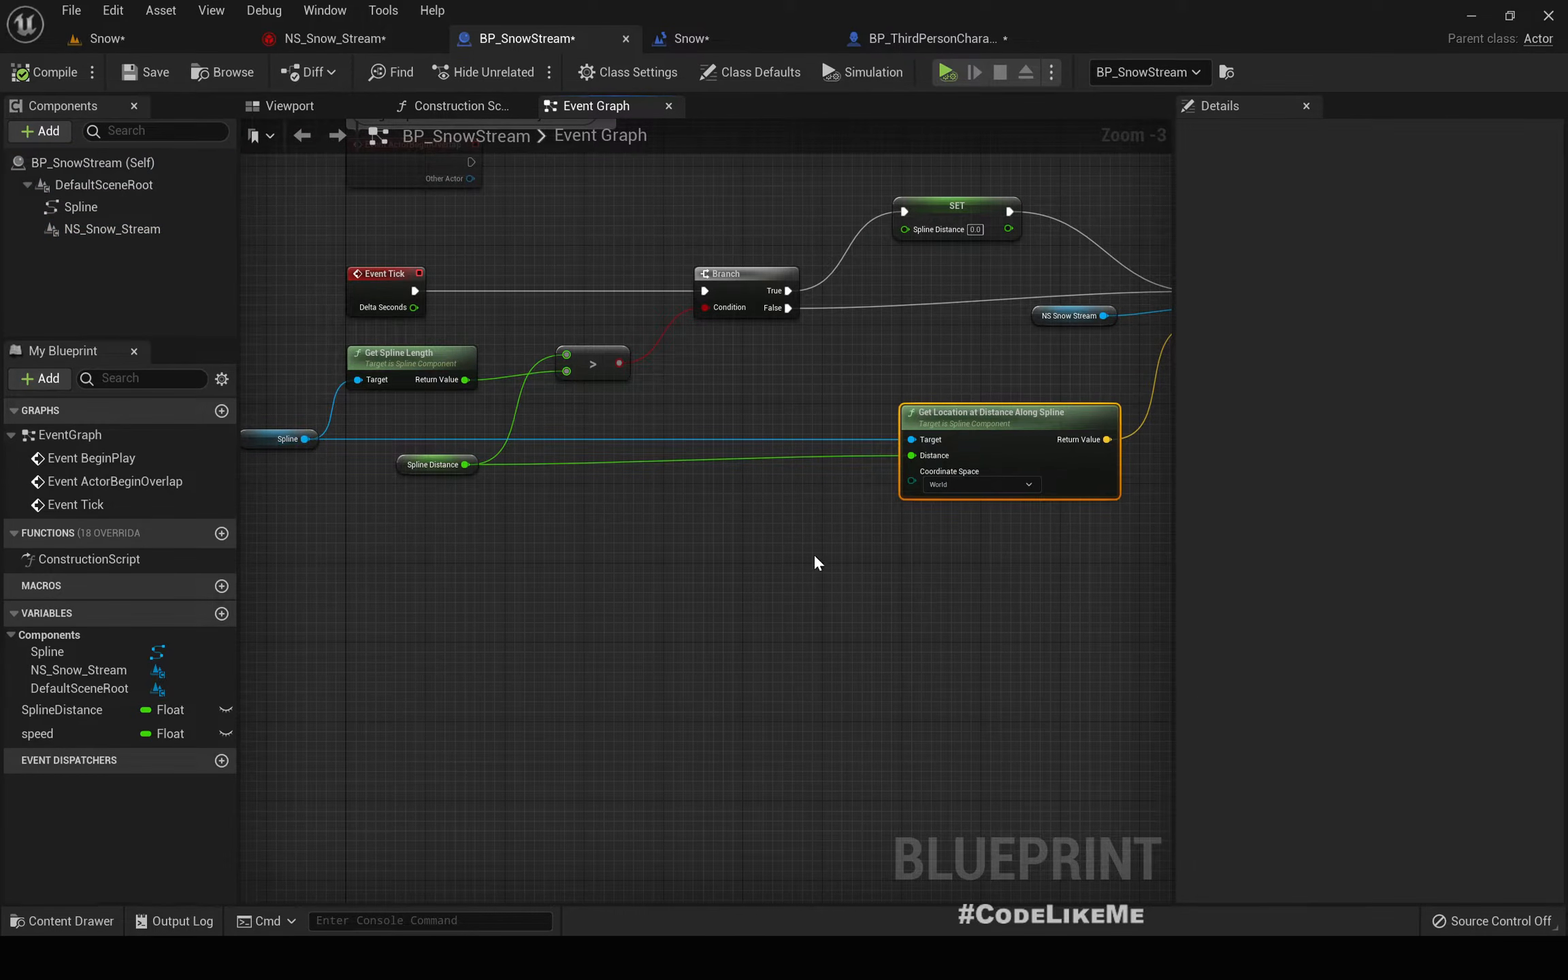
mouse_move(476, 483)
right_down()
mouse_move(401, 483)
mouse_move(467, 491)
right_up()
drag(295, 447, 888, 573)
text(get l)
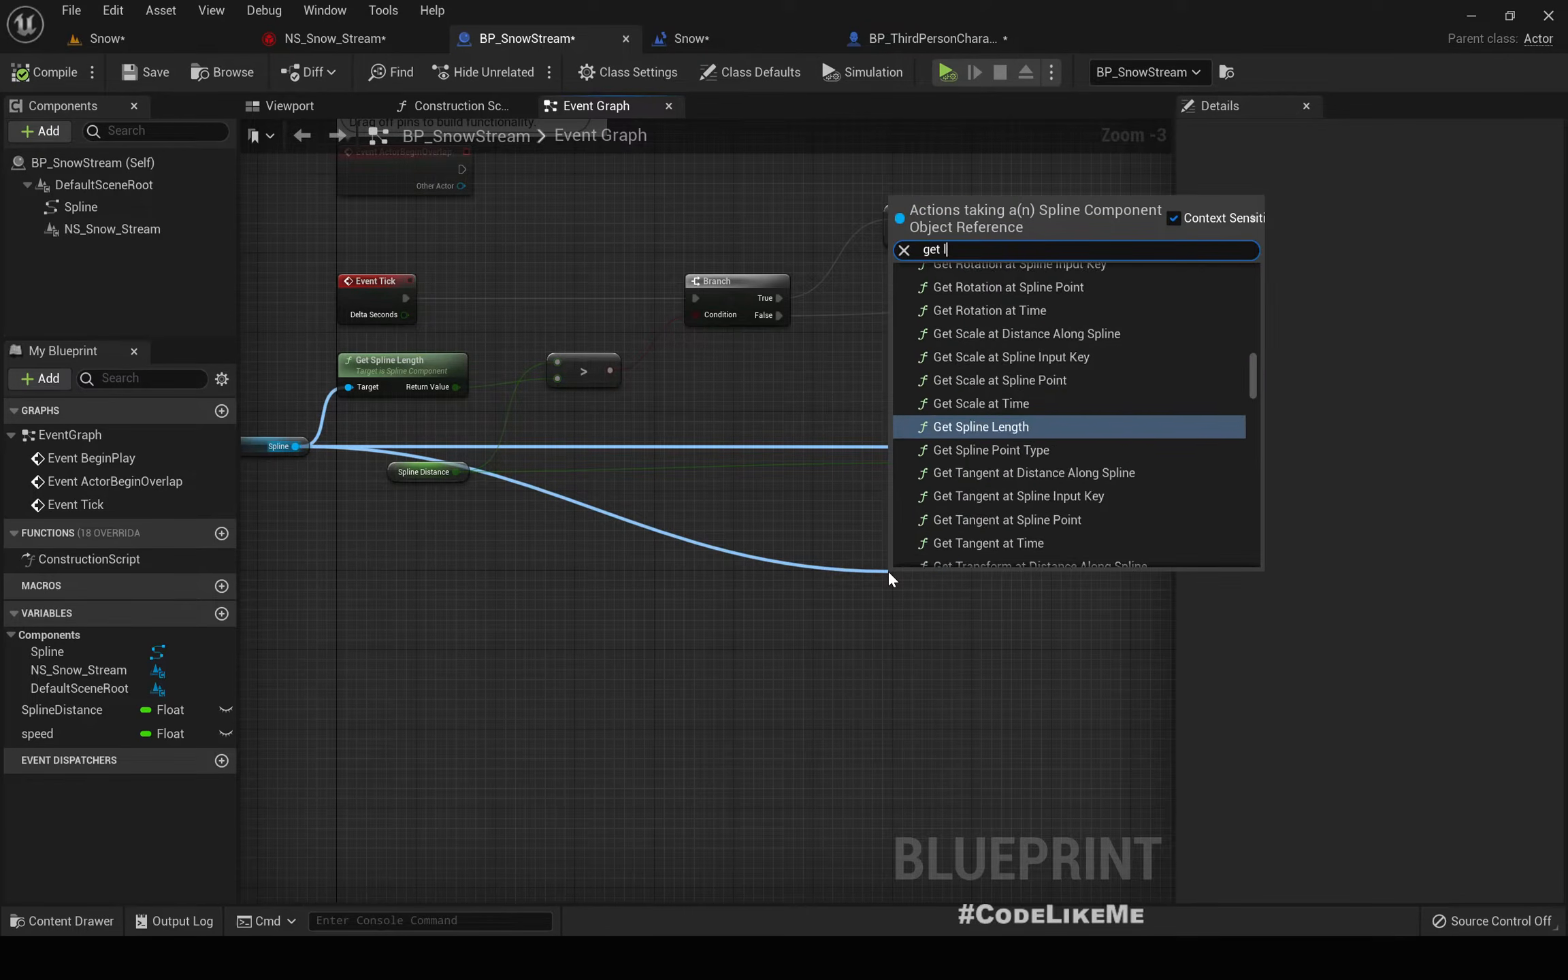
text(ocation)
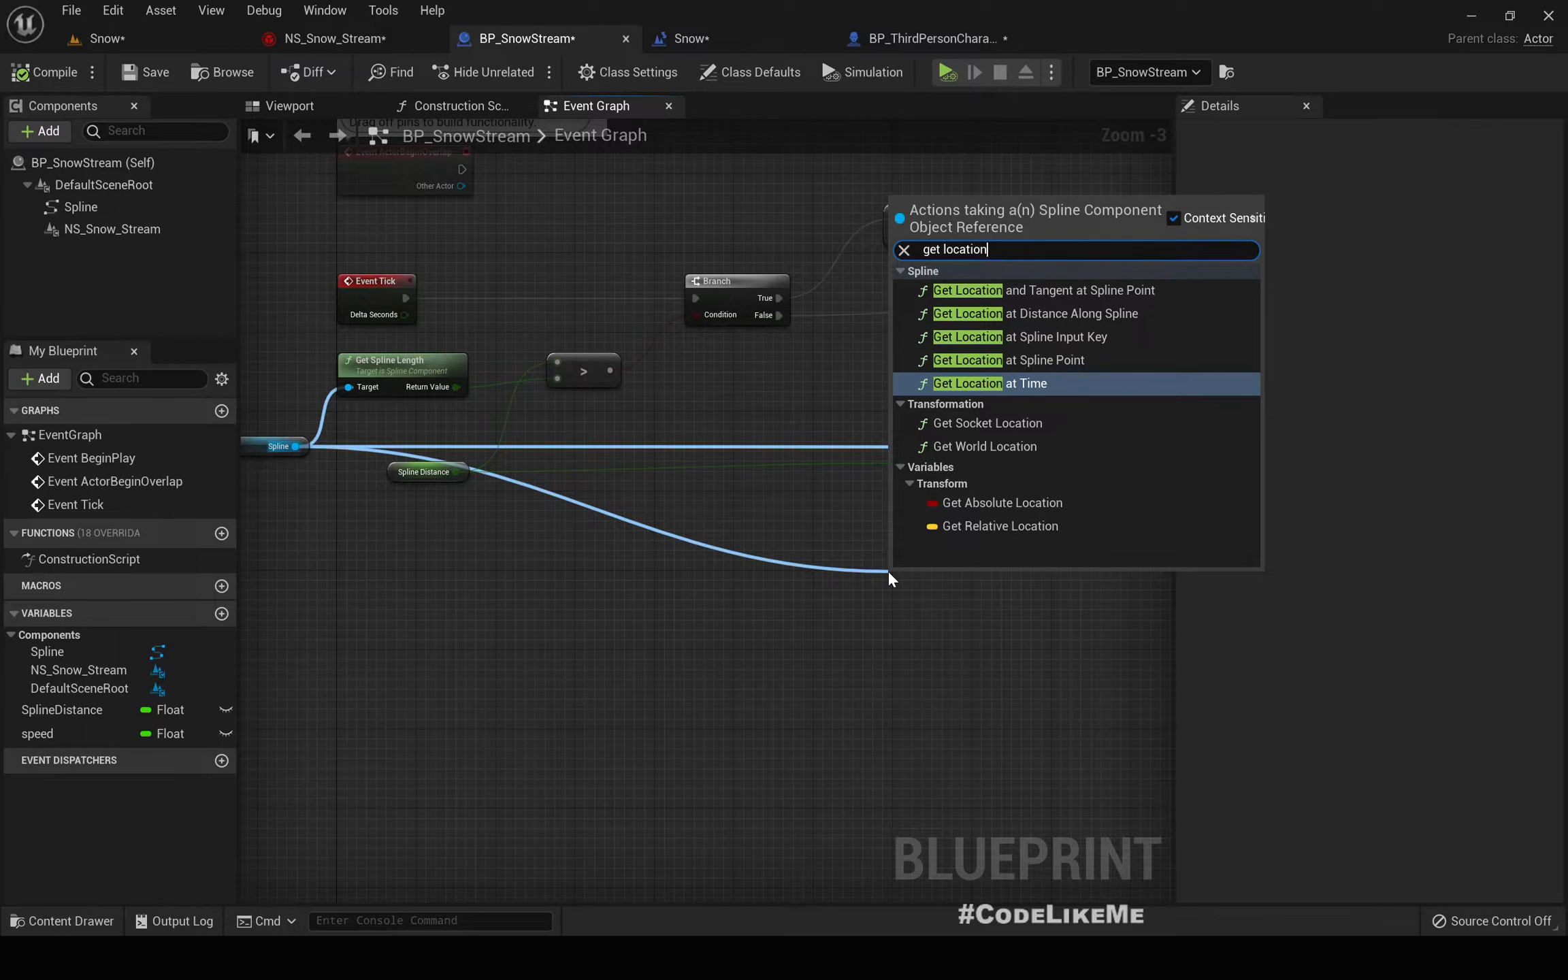
key(BackSpace)
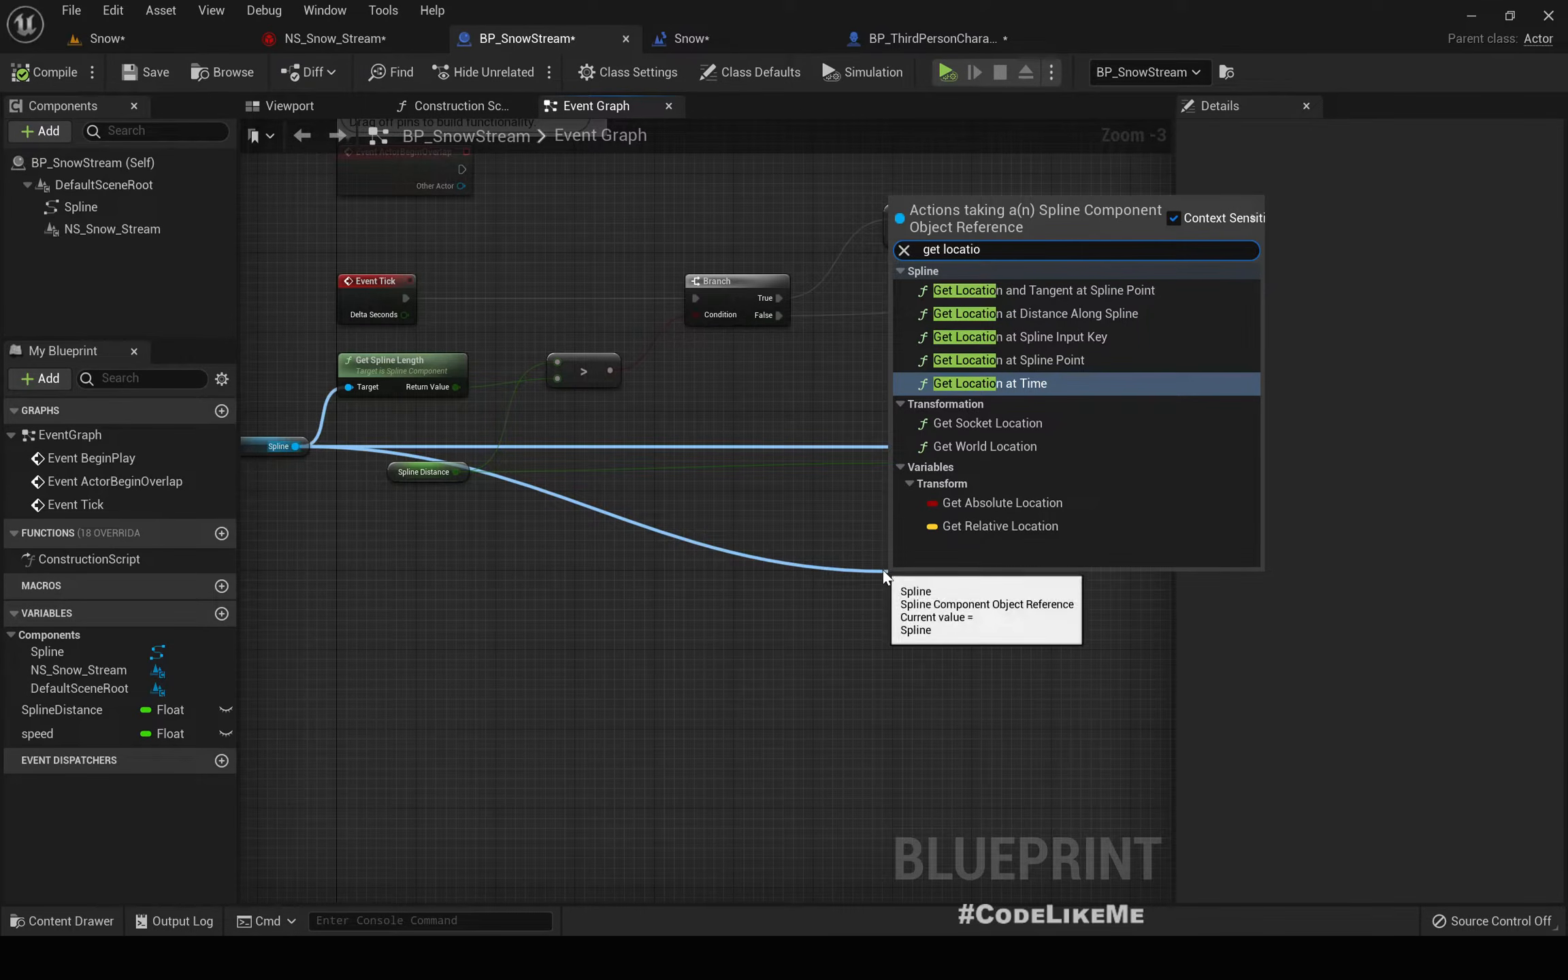
key(BackSpace)
key(BackSpace)
key(BackSpace)
key(BackSpace)
key(BackSpace)
key(BackSpace)
key(BackSpace)
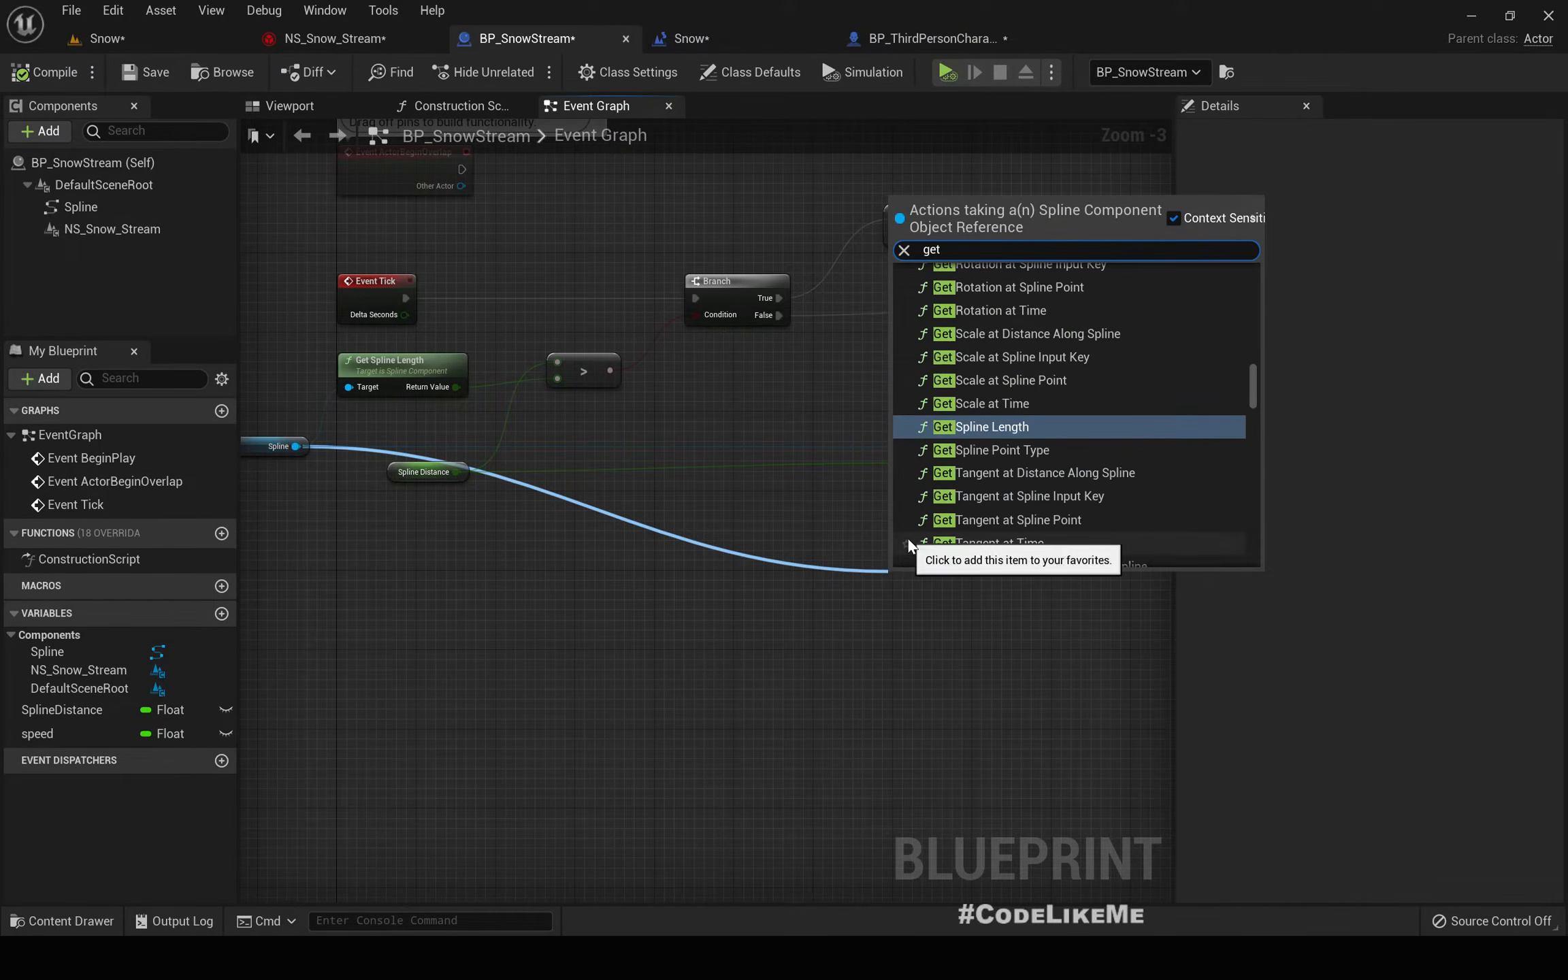
text(rotation)
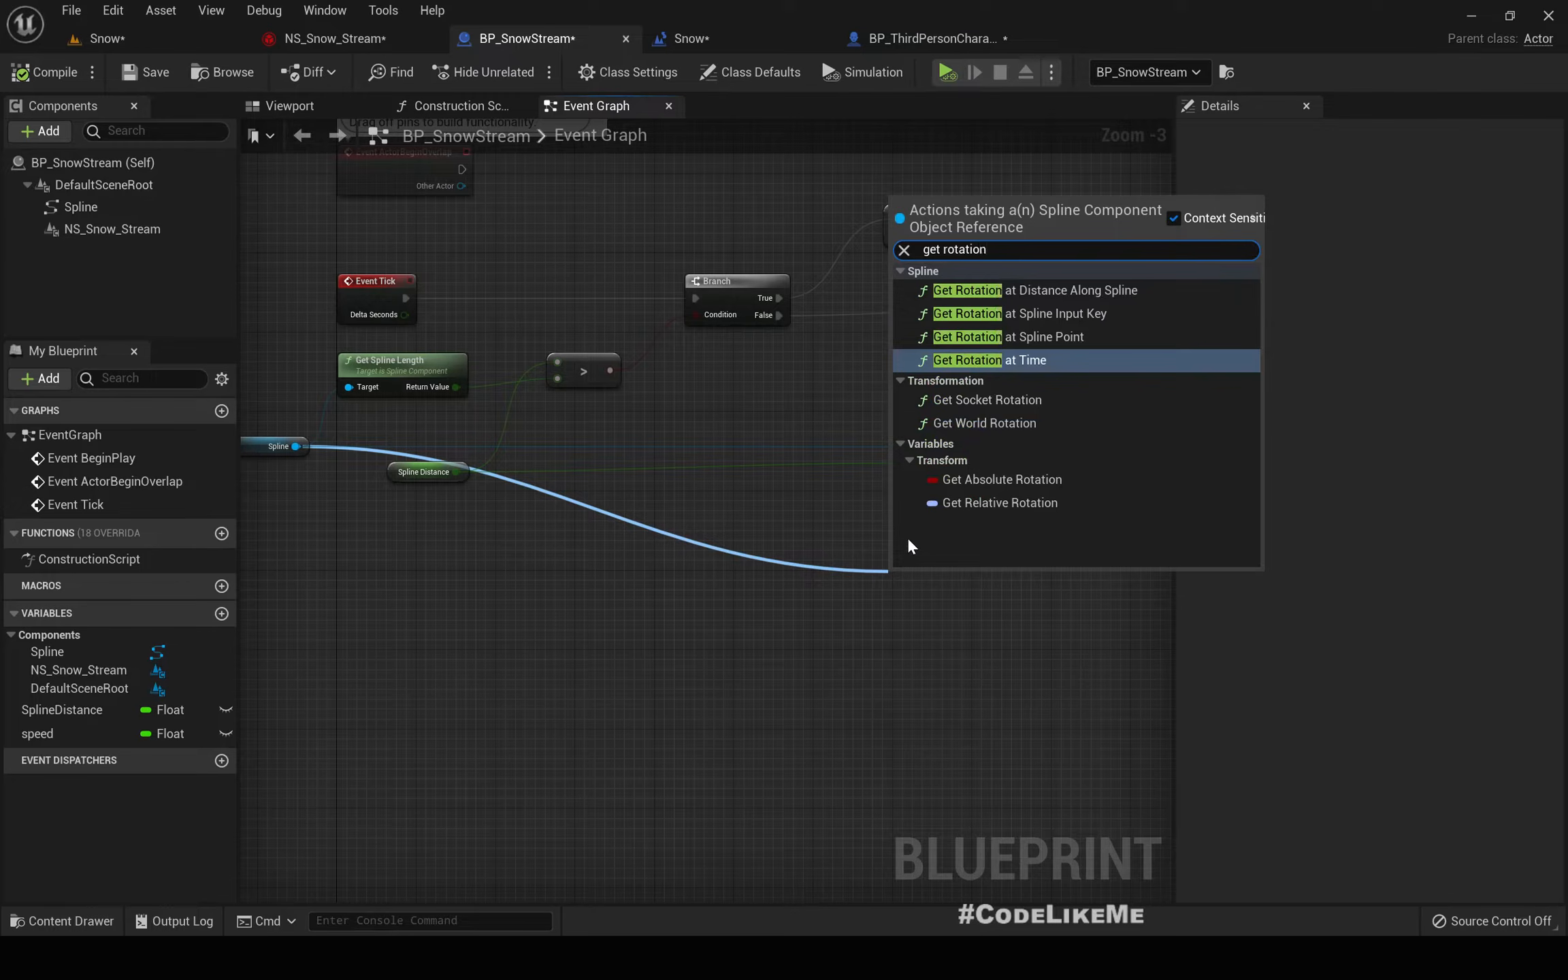
key(Up)
key(Up)
key(Up)
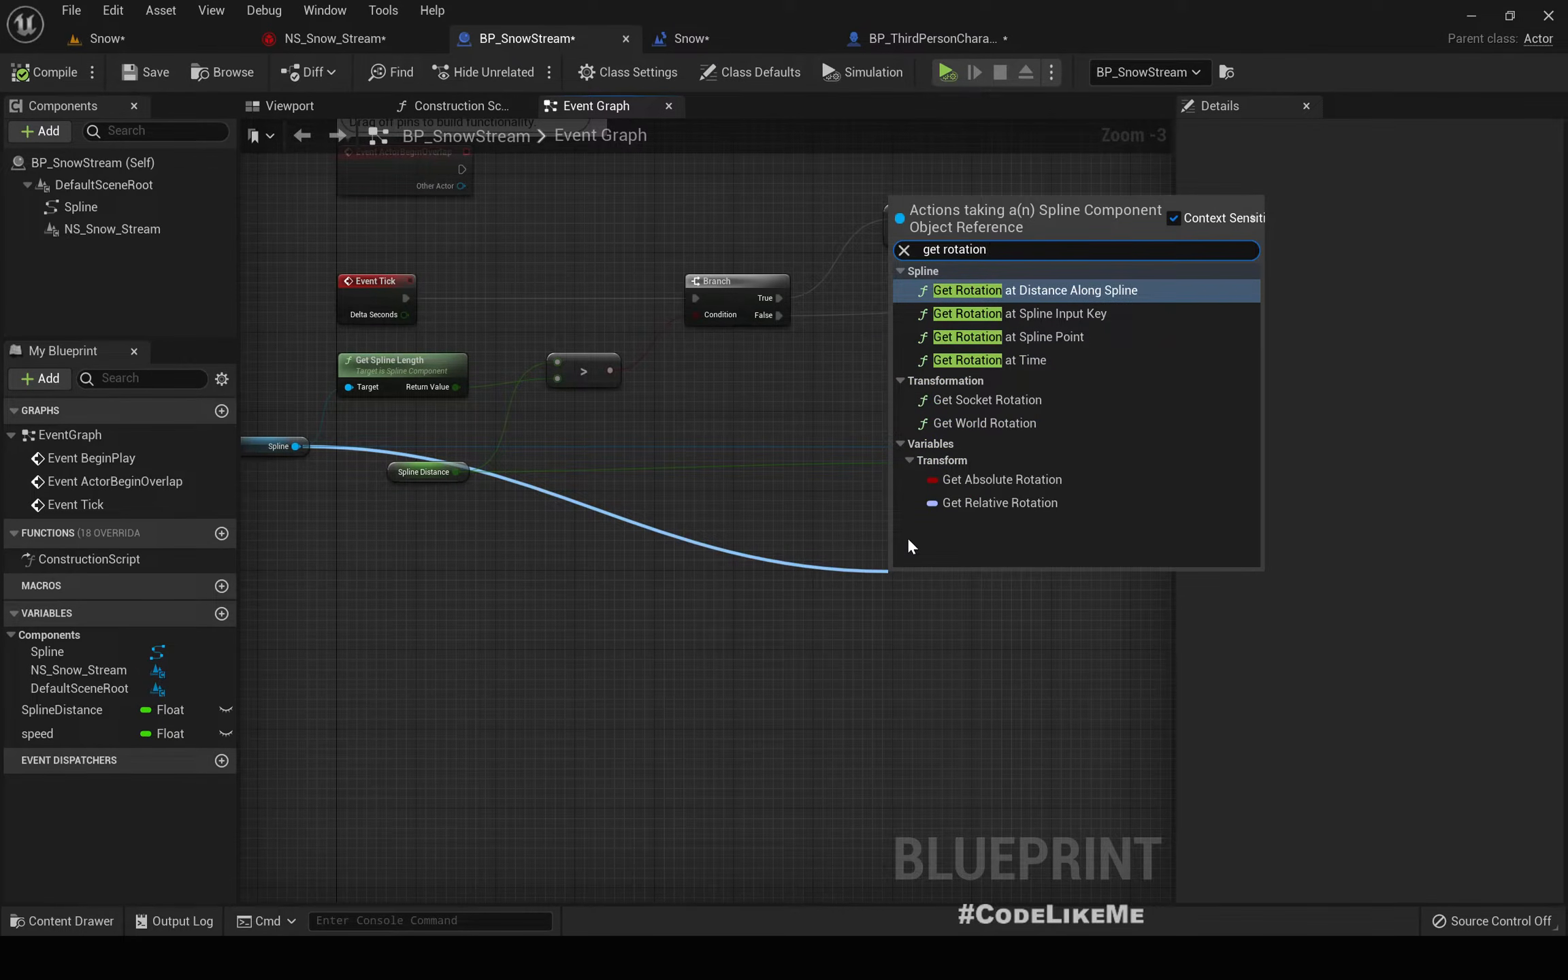
key(Return)
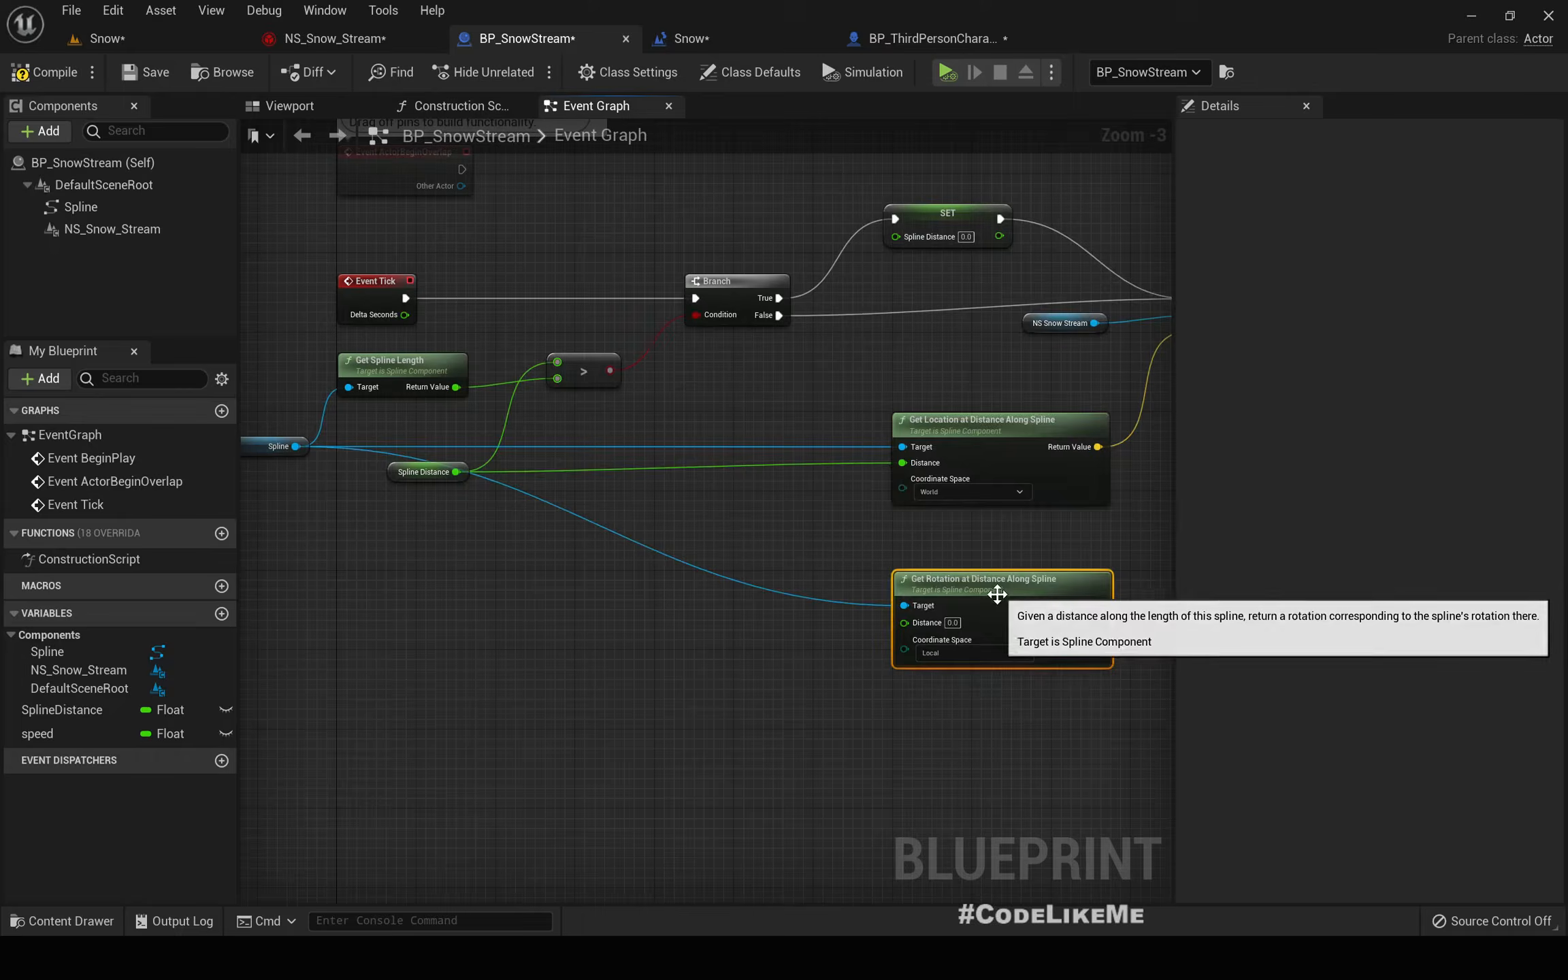
drag(997, 575, 997, 547)
- Link Spline Distance through a reroute node to the rotation node's Distance, and set its Coordinate Space to World
right_drag(700, 583, 746, 581)
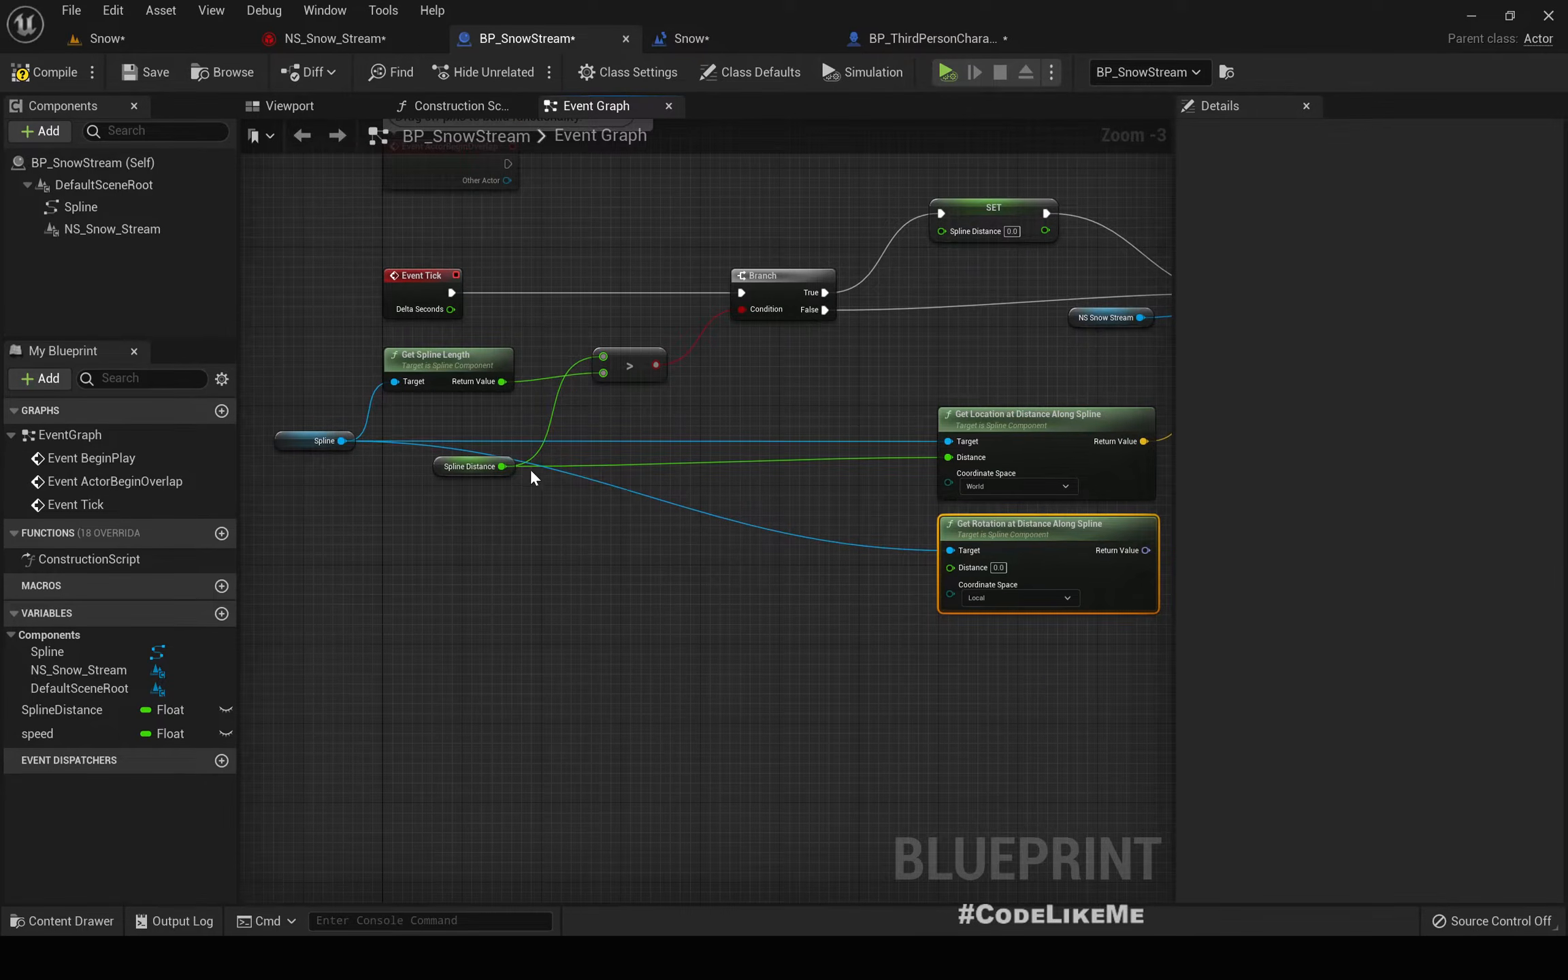
double_click(819, 458)
drag(828, 462, 959, 569)
click(1007, 597)
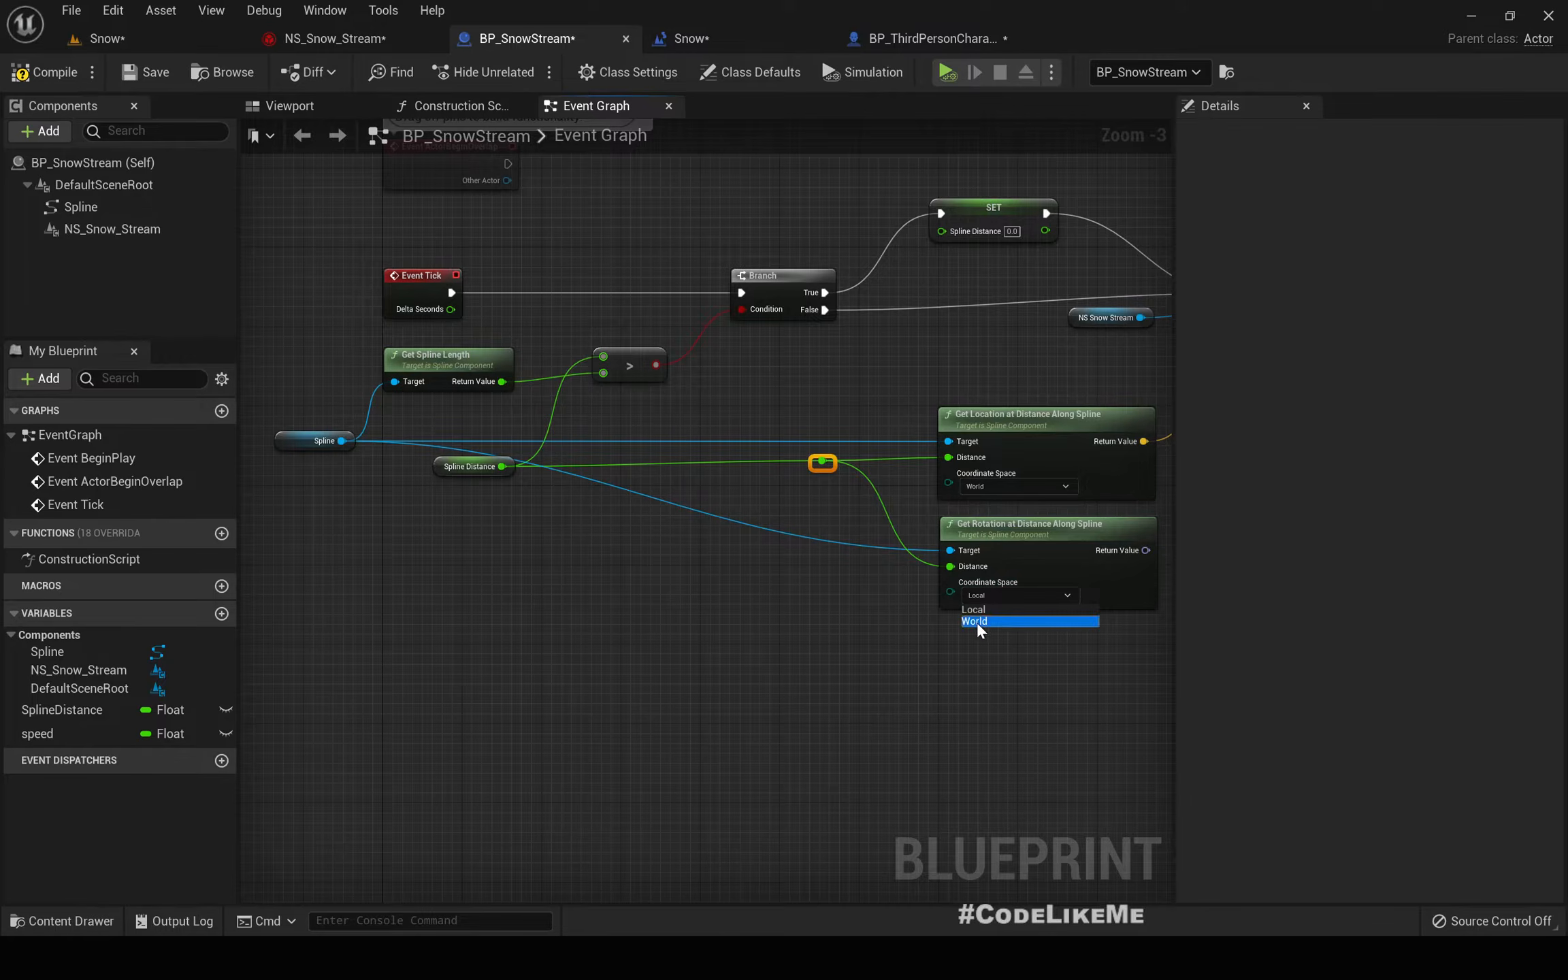
click(976, 621)
- Add a Set World Location And Rotation node targeting the NS Snow Stream component
right_drag(979, 684, 499, 782)
right_drag(754, 469, 644, 507)
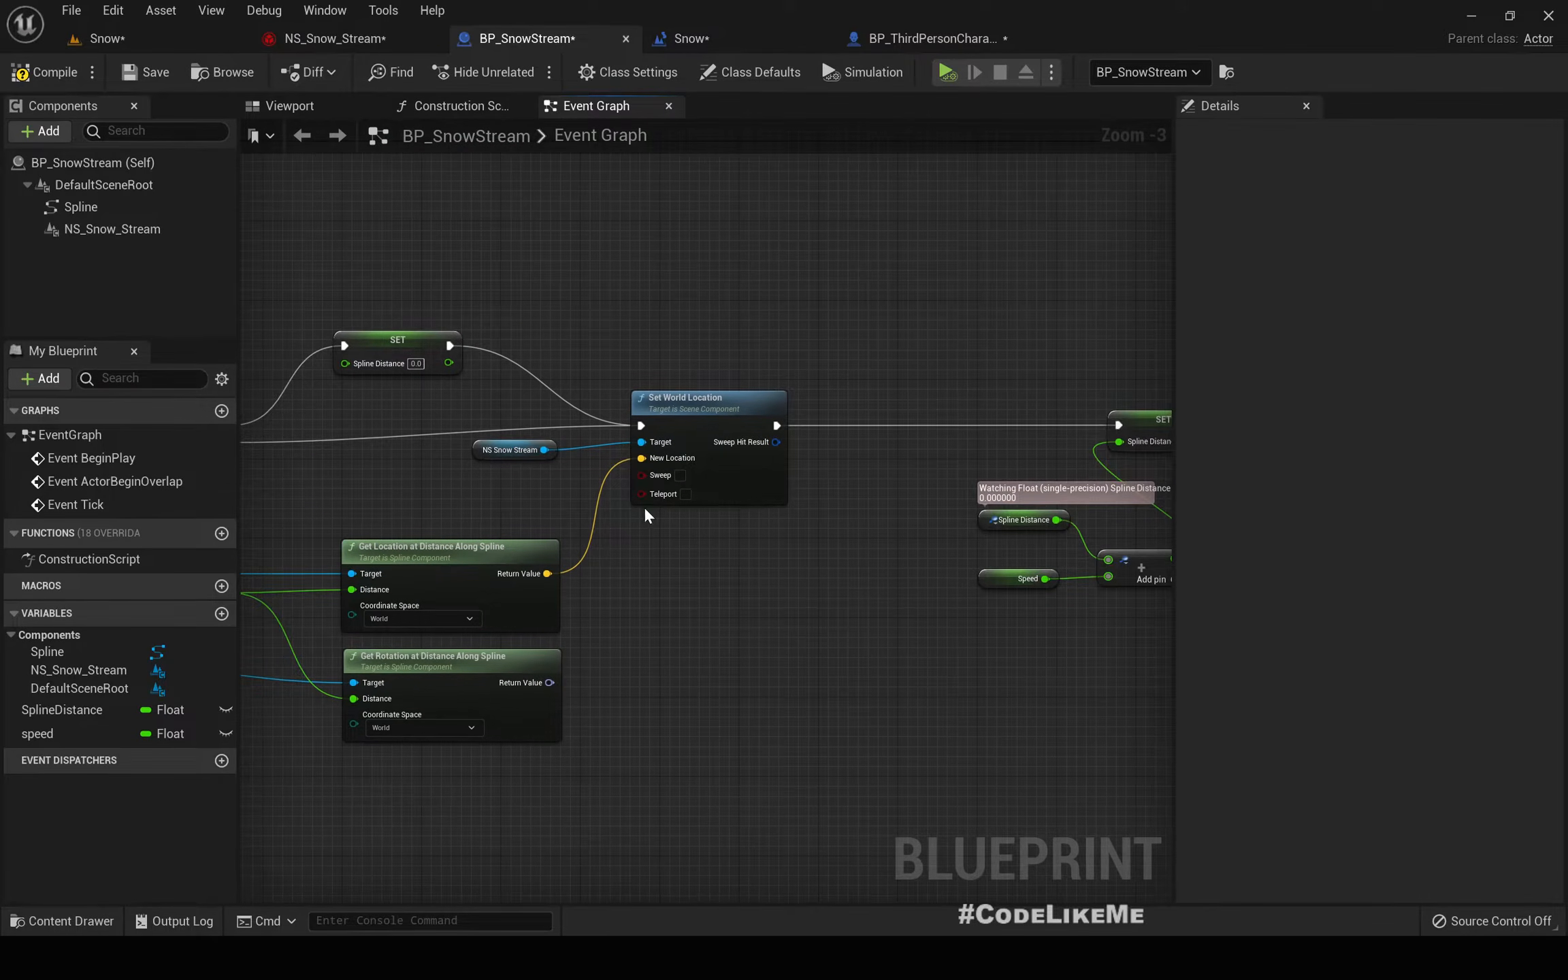
drag(543, 450, 658, 573)
text(set)
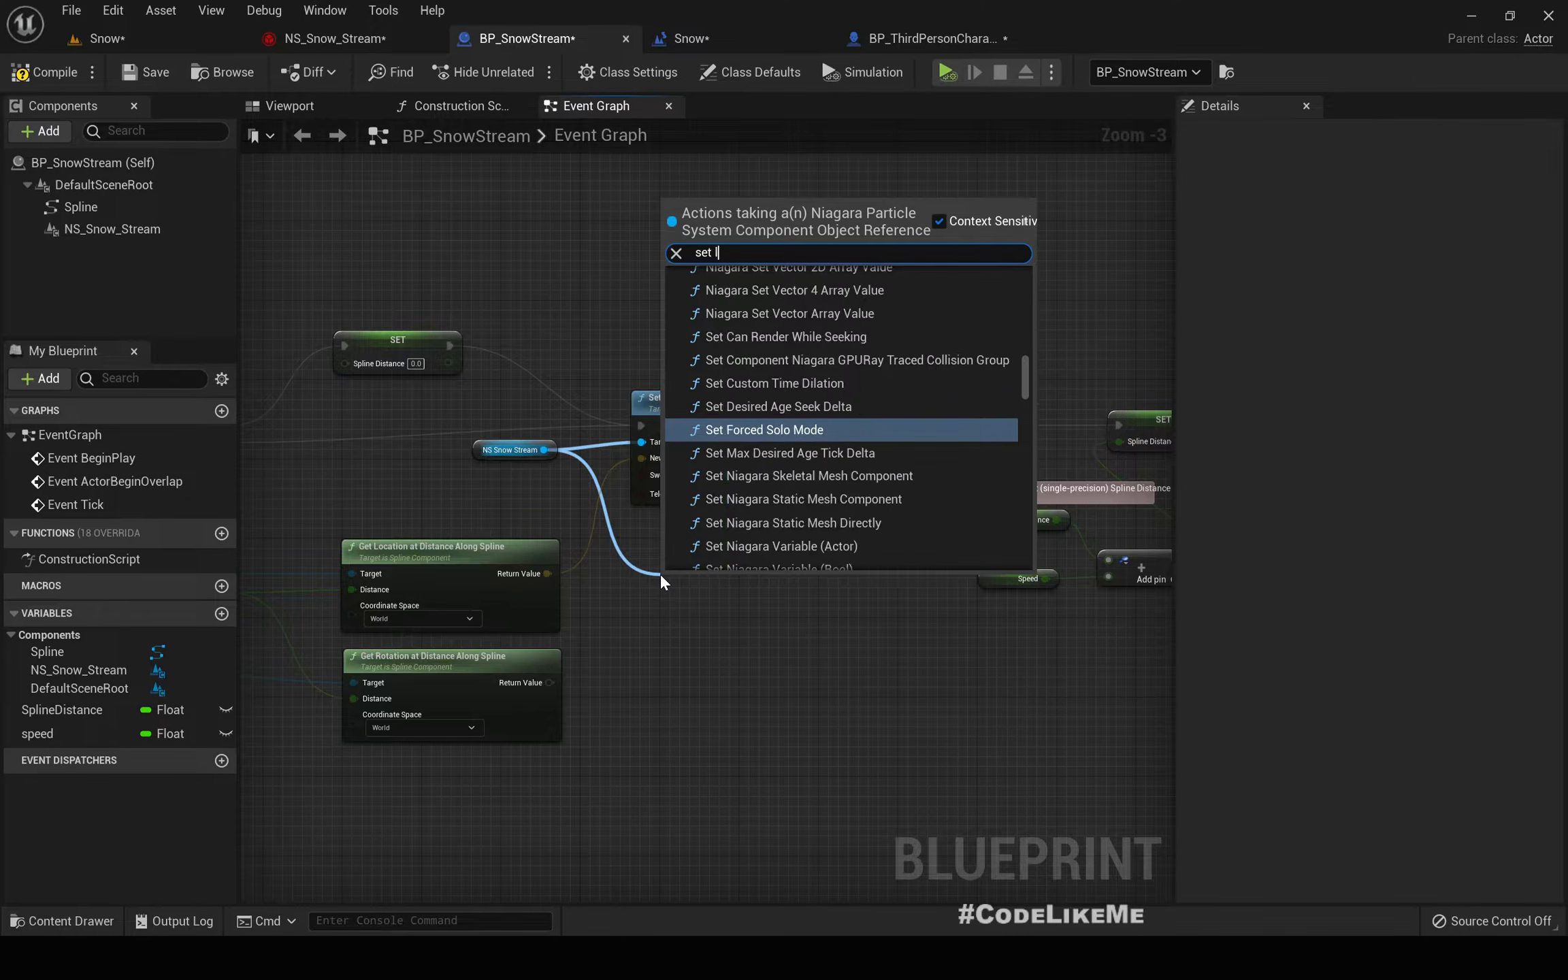
text( location)
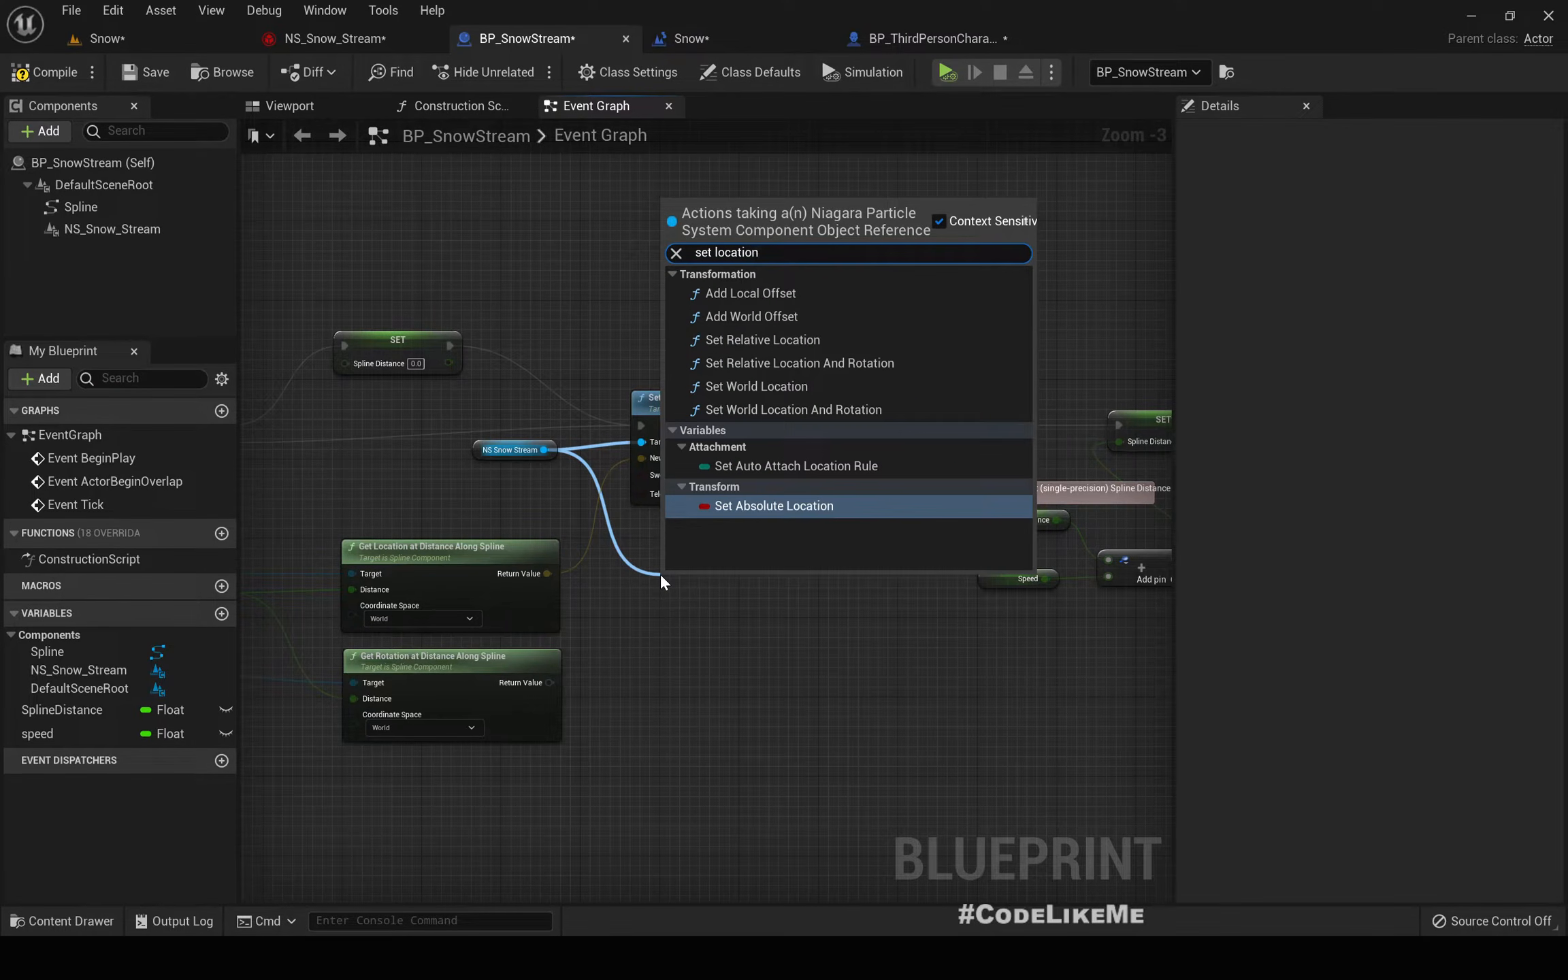
key(Up)
key(Up)
key(Up)
key(Down)
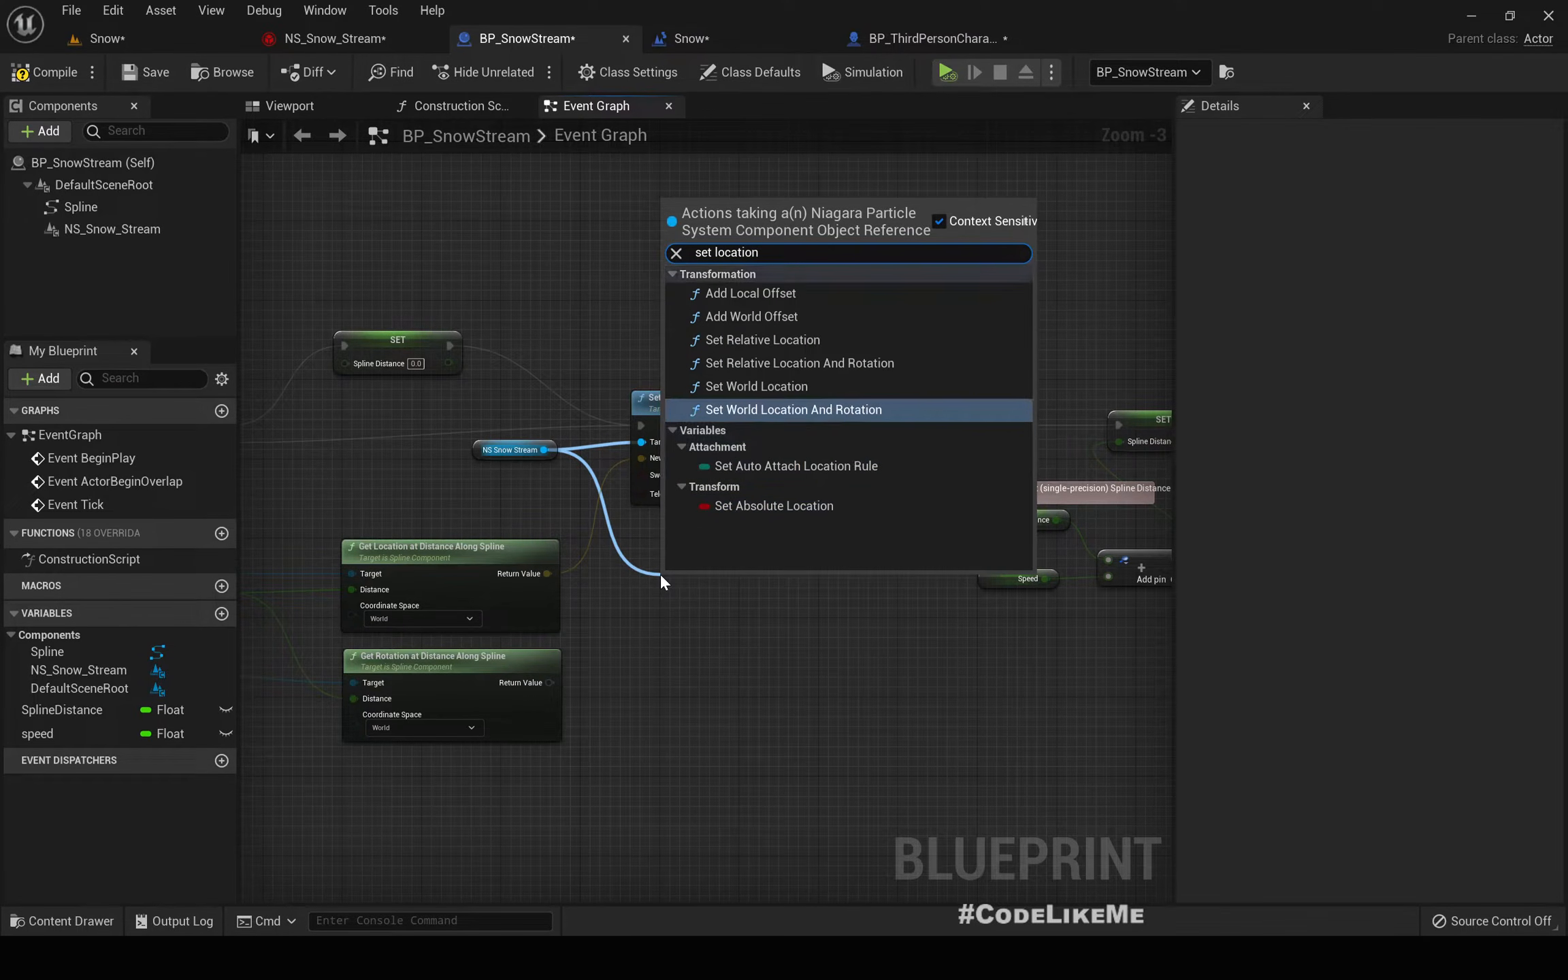
key(Return)
- Replace Set World Location with Set World Location And Rotation in the execution flow, deleting the old node and putting the new one in its place
click(713, 409)
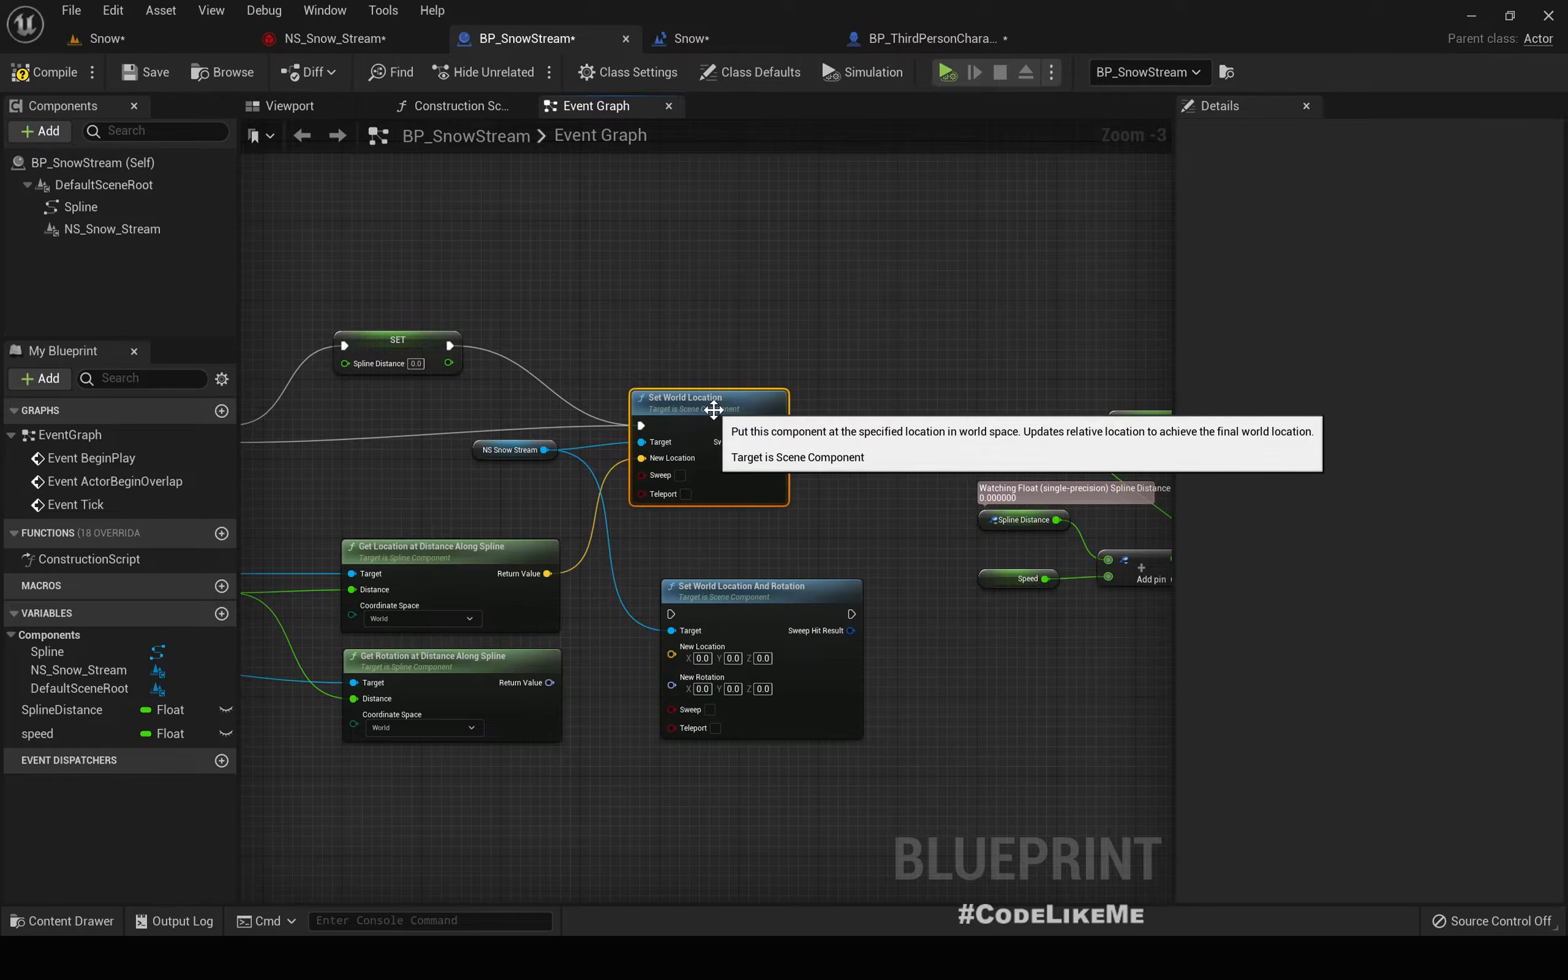
drag(713, 409, 793, 409)
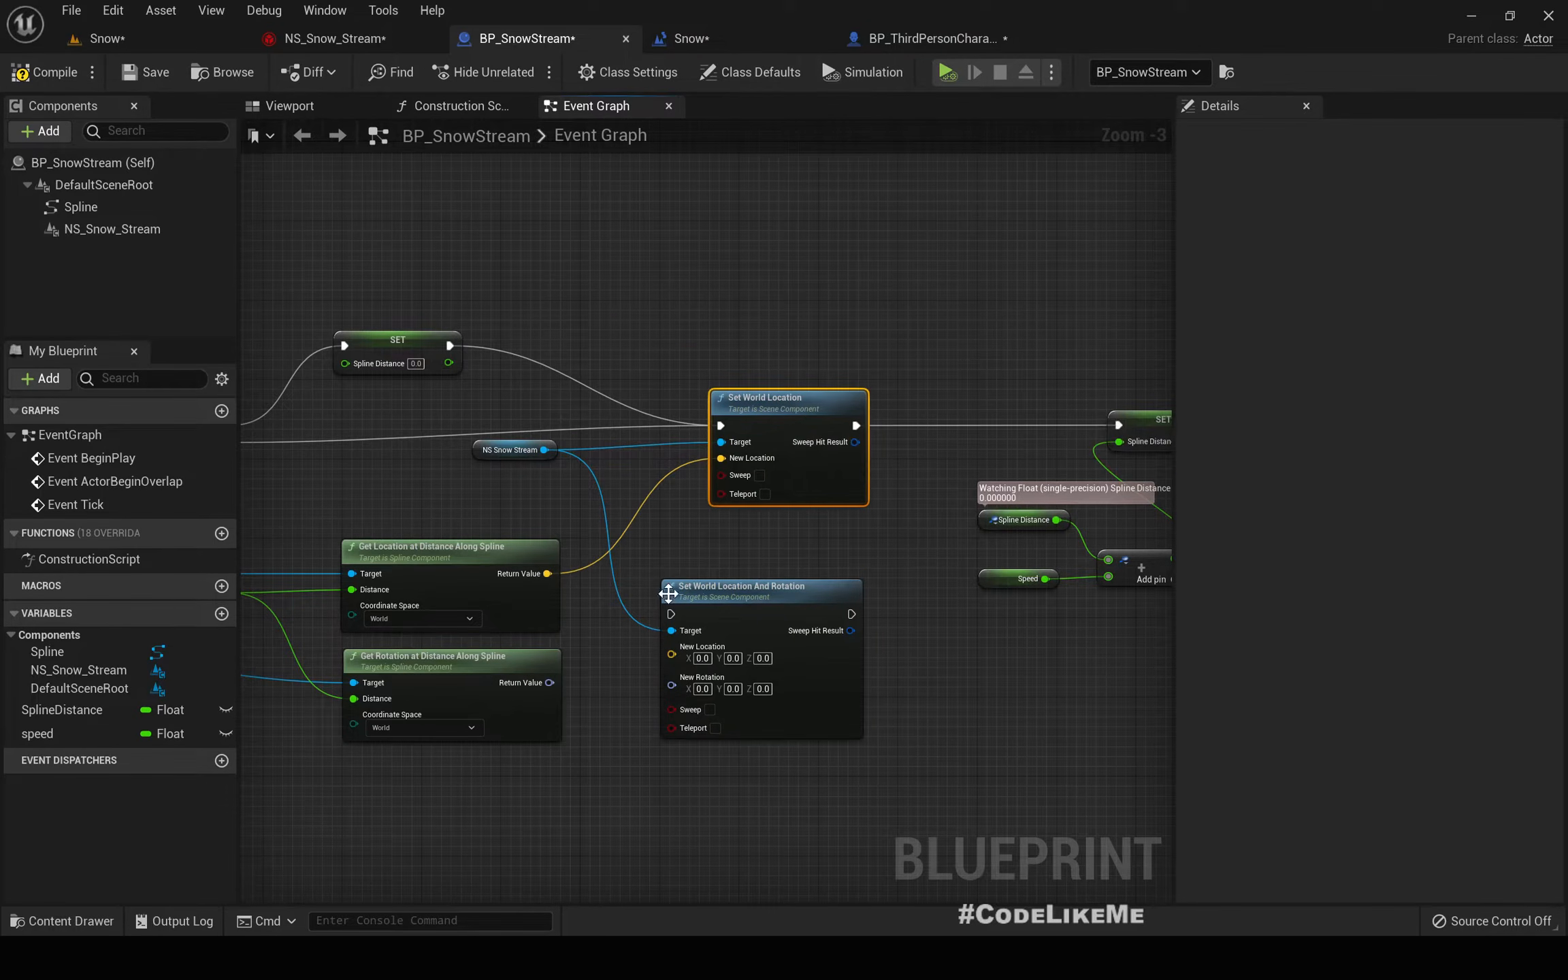
right_drag(465, 487, 574, 482)
drag(337, 437, 780, 609)
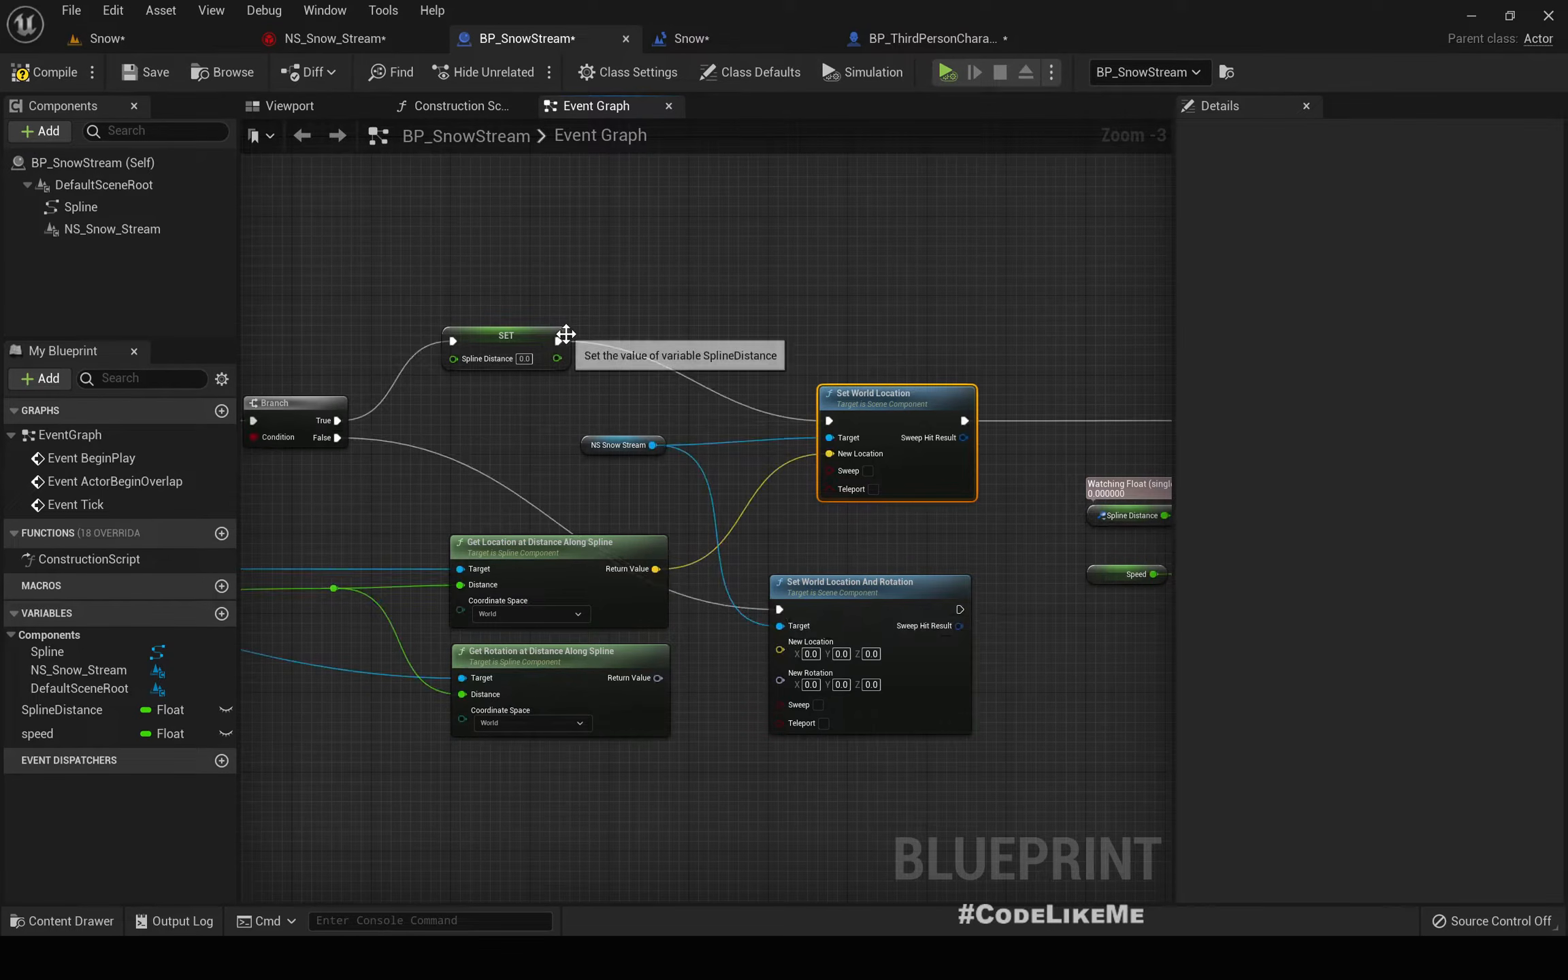
drag(565, 336, 780, 608)
right_drag(901, 535, 719, 533)
drag(778, 609, 1042, 426)
key(Delete)
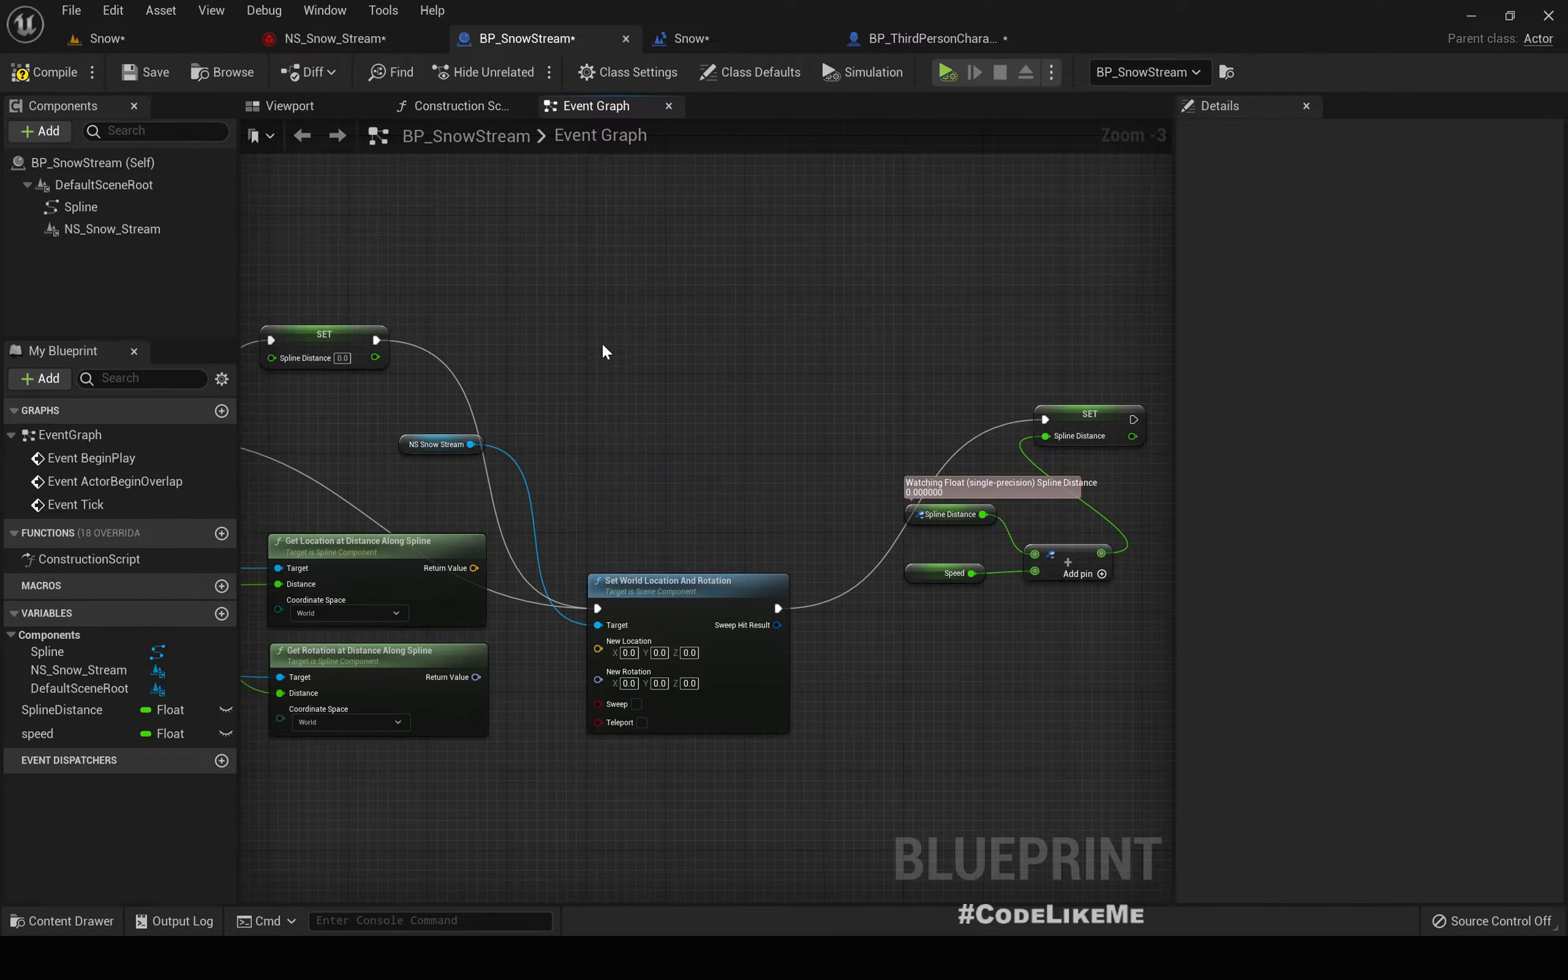
drag(678, 608, 697, 418)
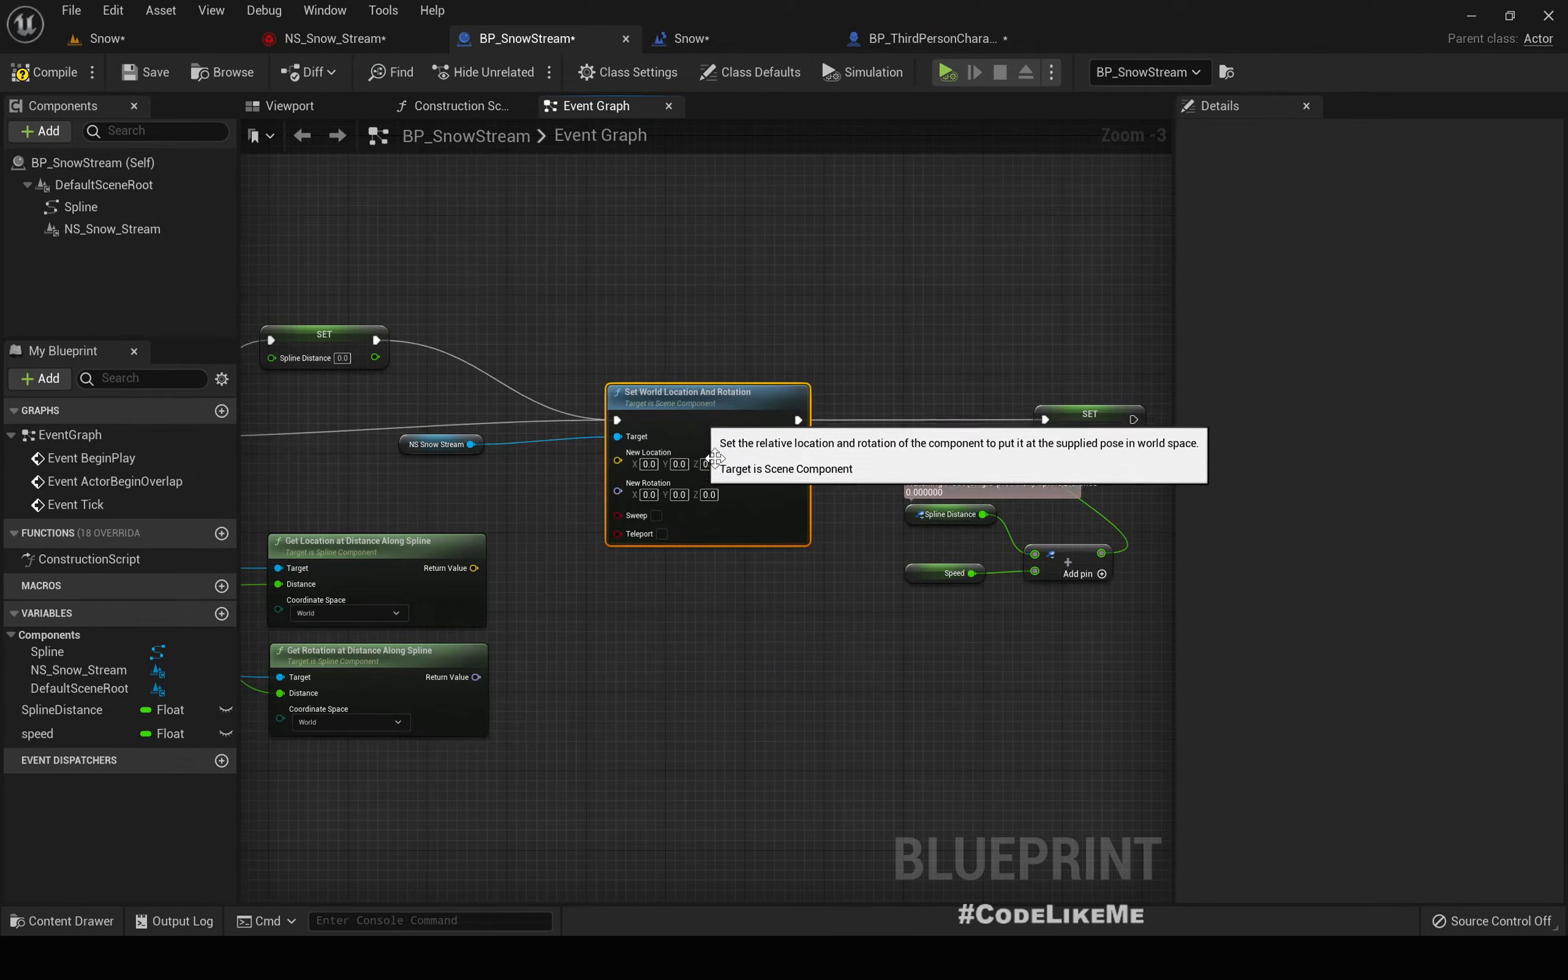
- Connect the spline location and rotation return values to New Location and New Rotation, and compile BP_SnowStream
right_drag(668, 594, 822, 600)
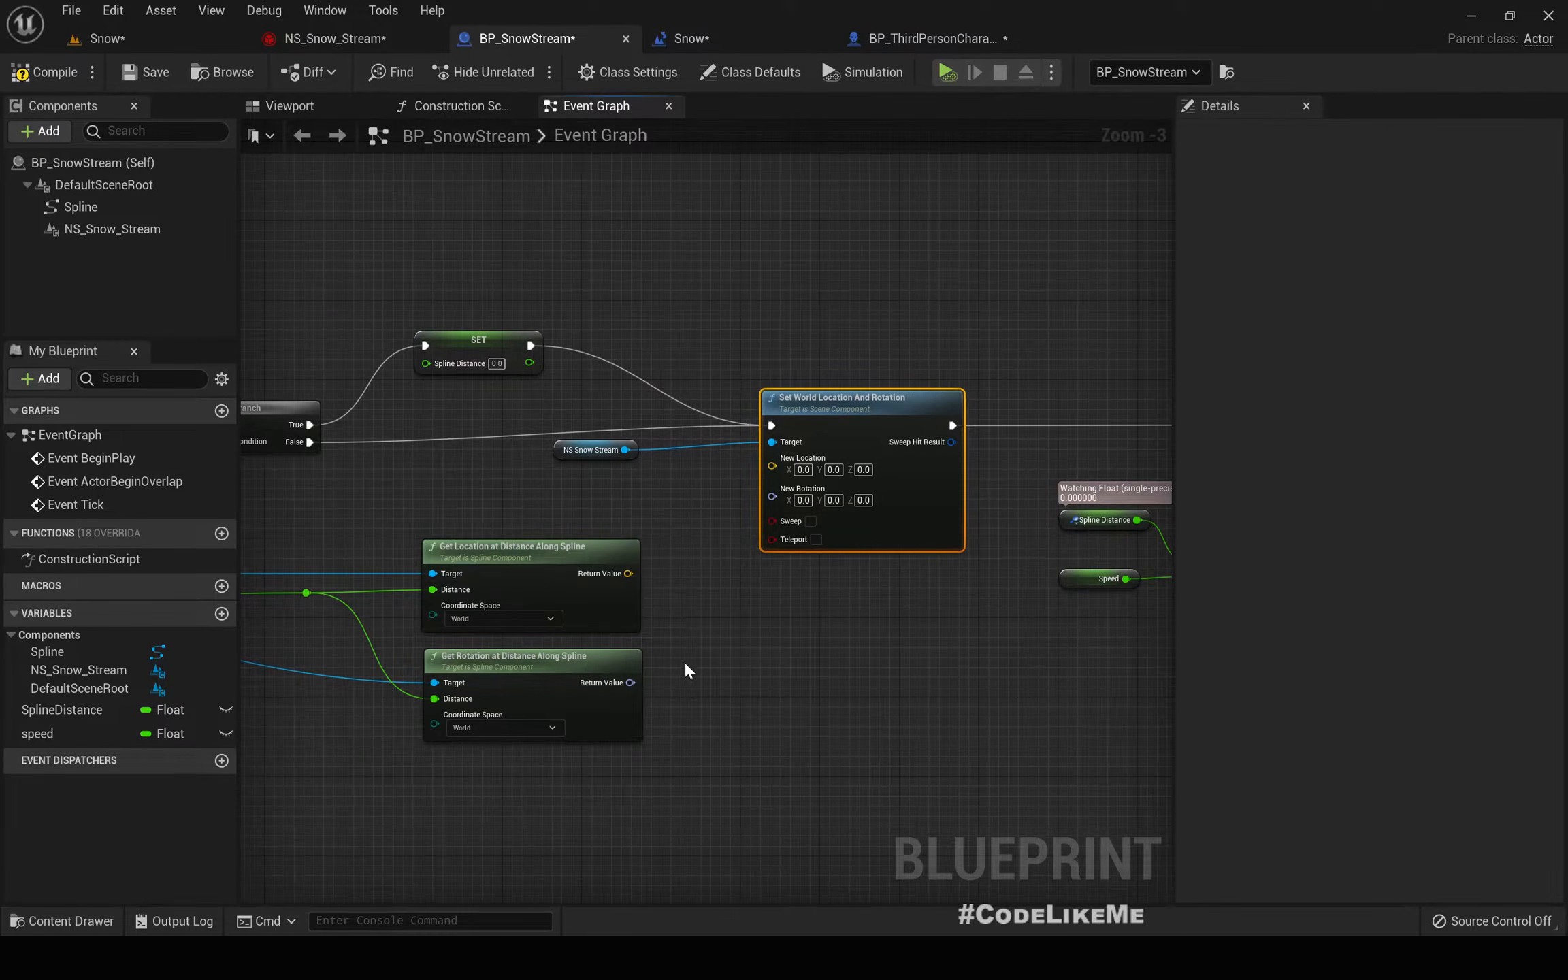
scroll(685, 666, up, 1)
drag(625, 564, 625, 685)
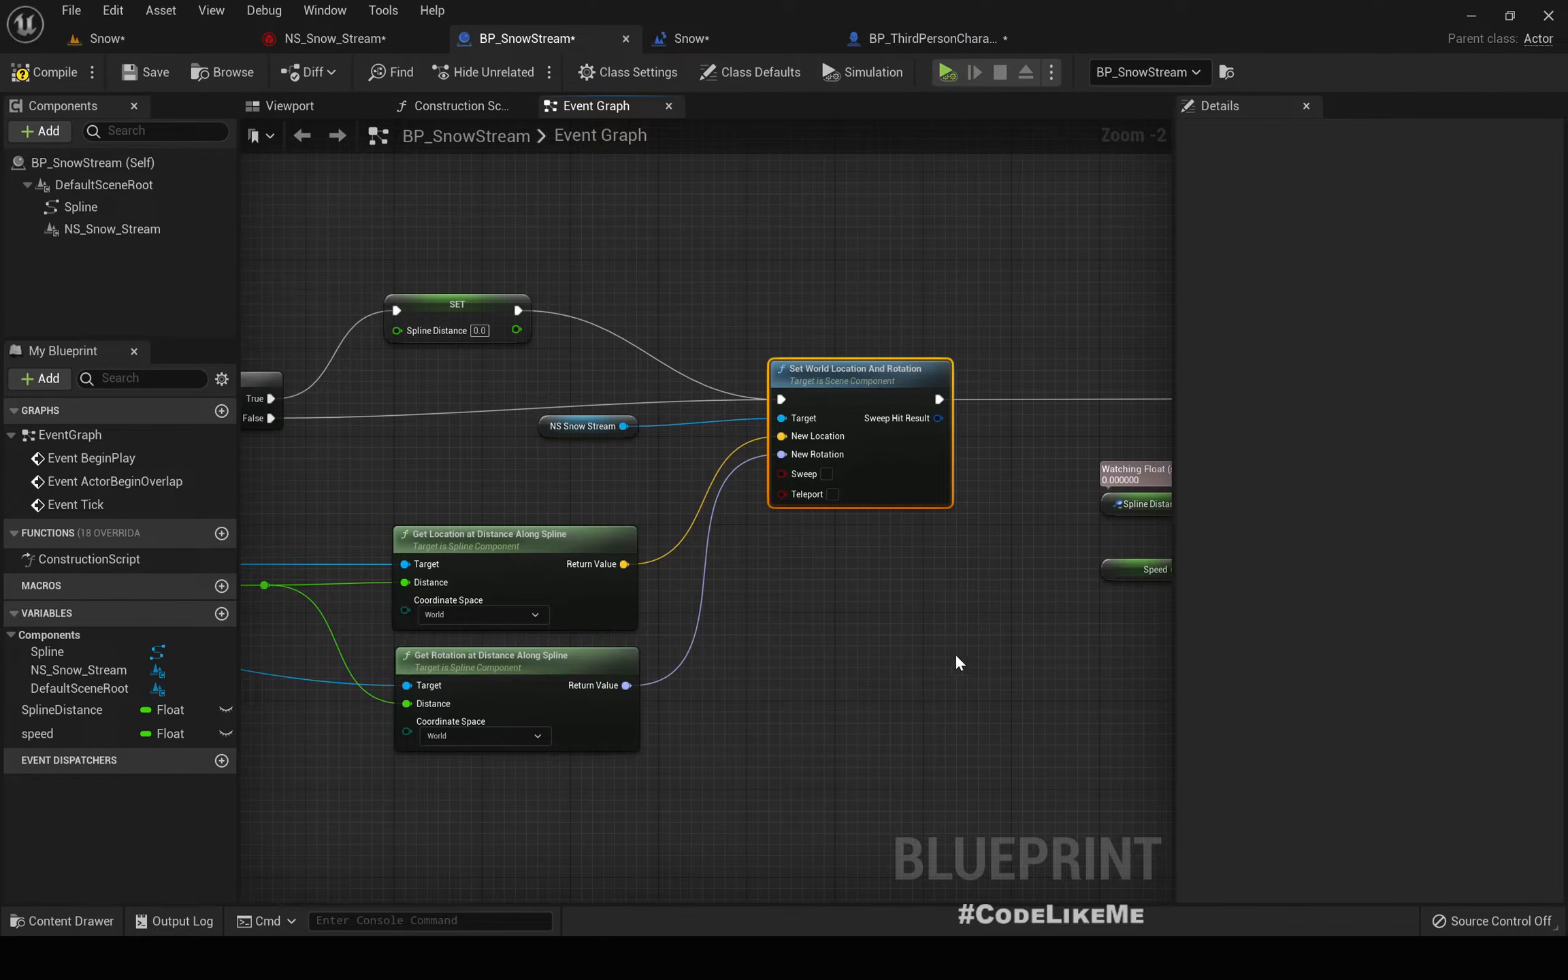
click(49, 63)
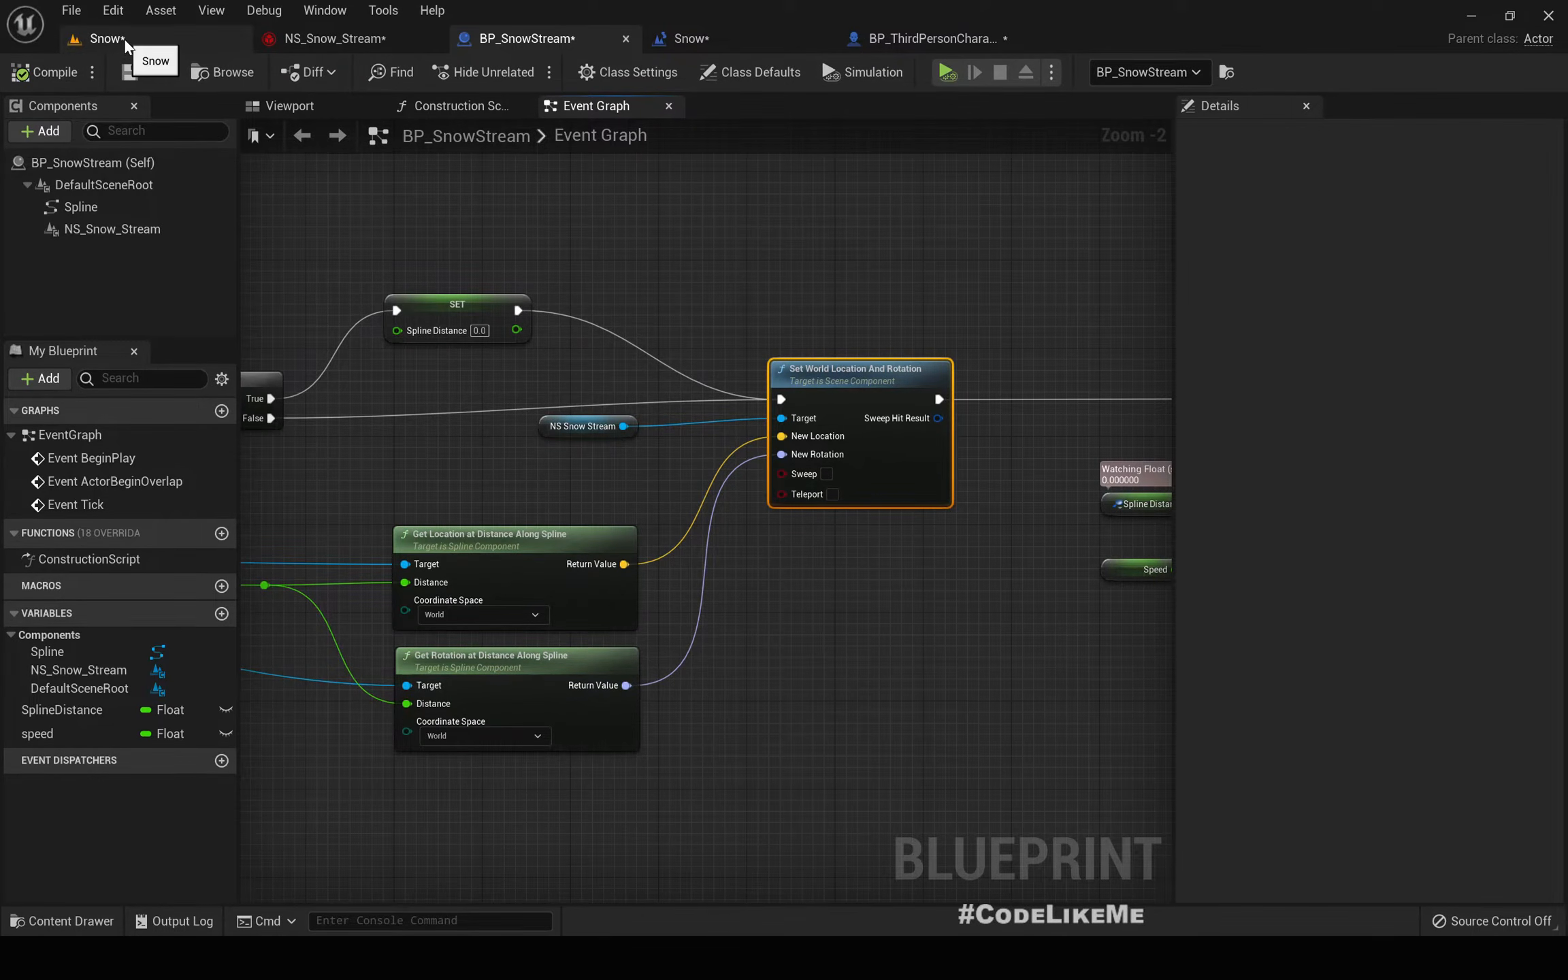
- Start the Snow level simulation and fly along the walls to examine how the snow follows the spline's direction
click(125, 40)
click(395, 71)
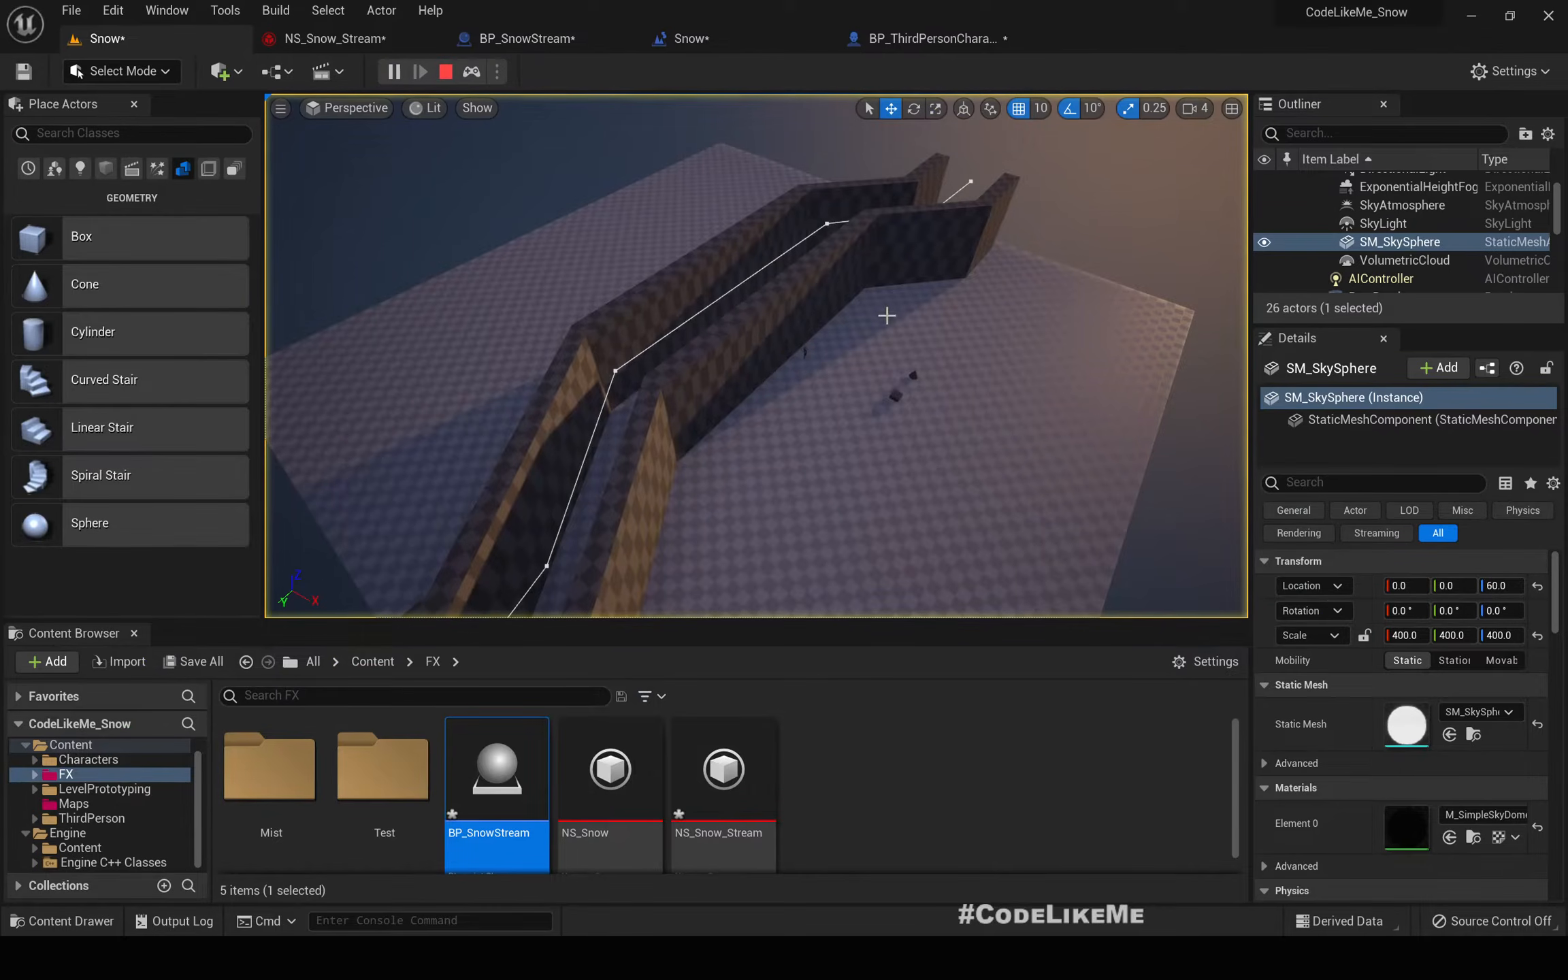
right_drag(886, 315, 834, 367)
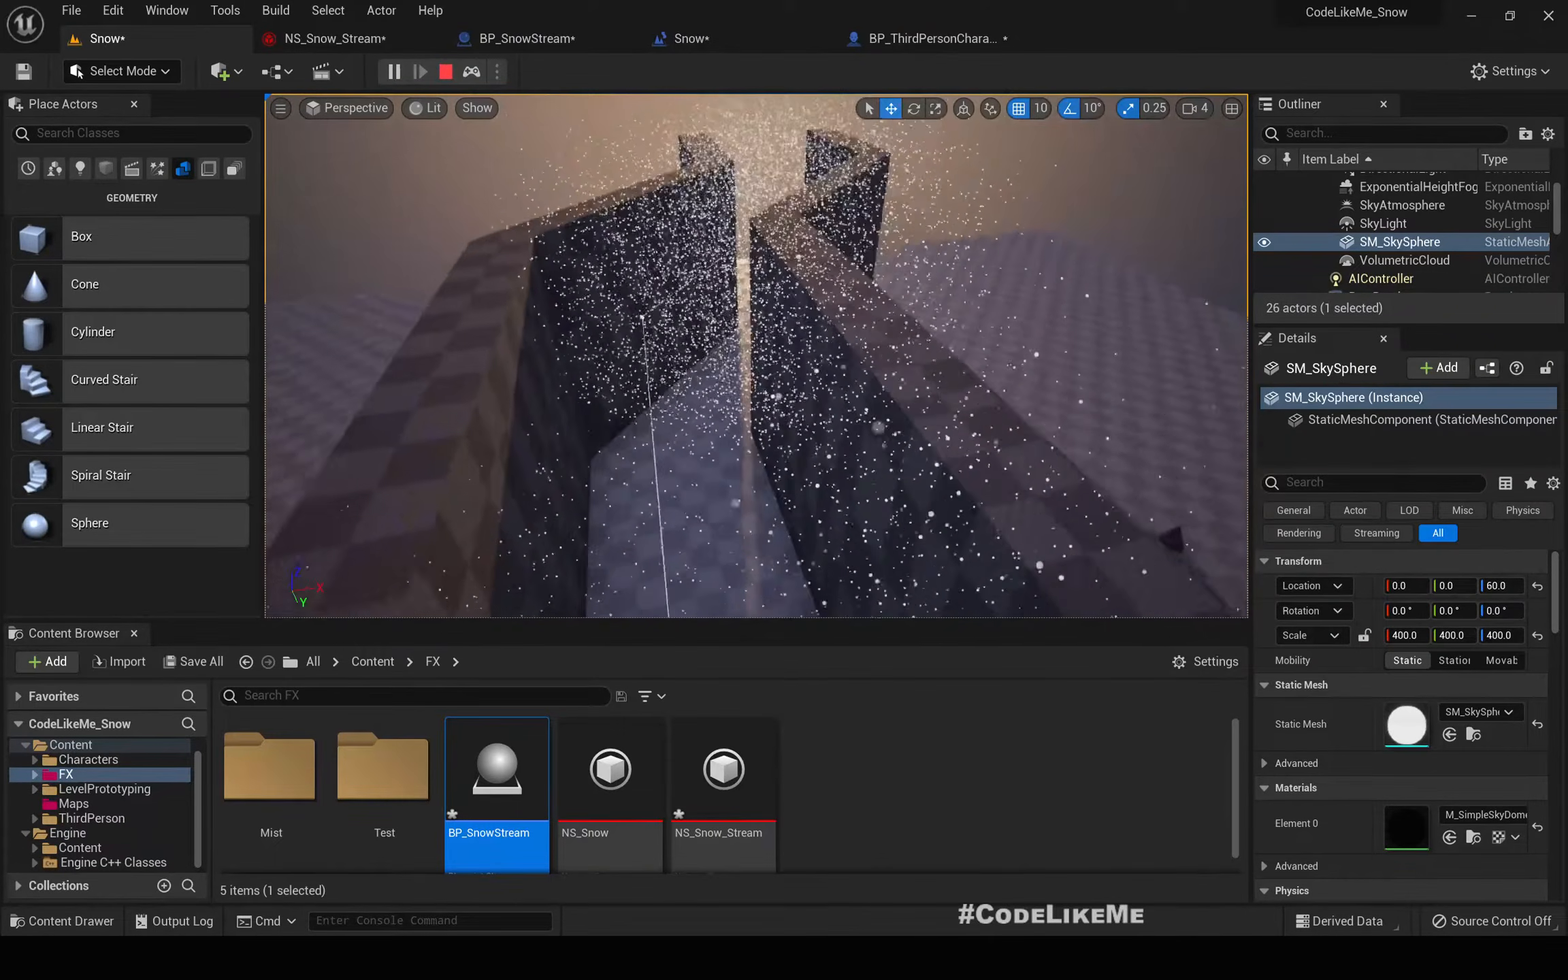
right_drag(976, 344, 976, 344)
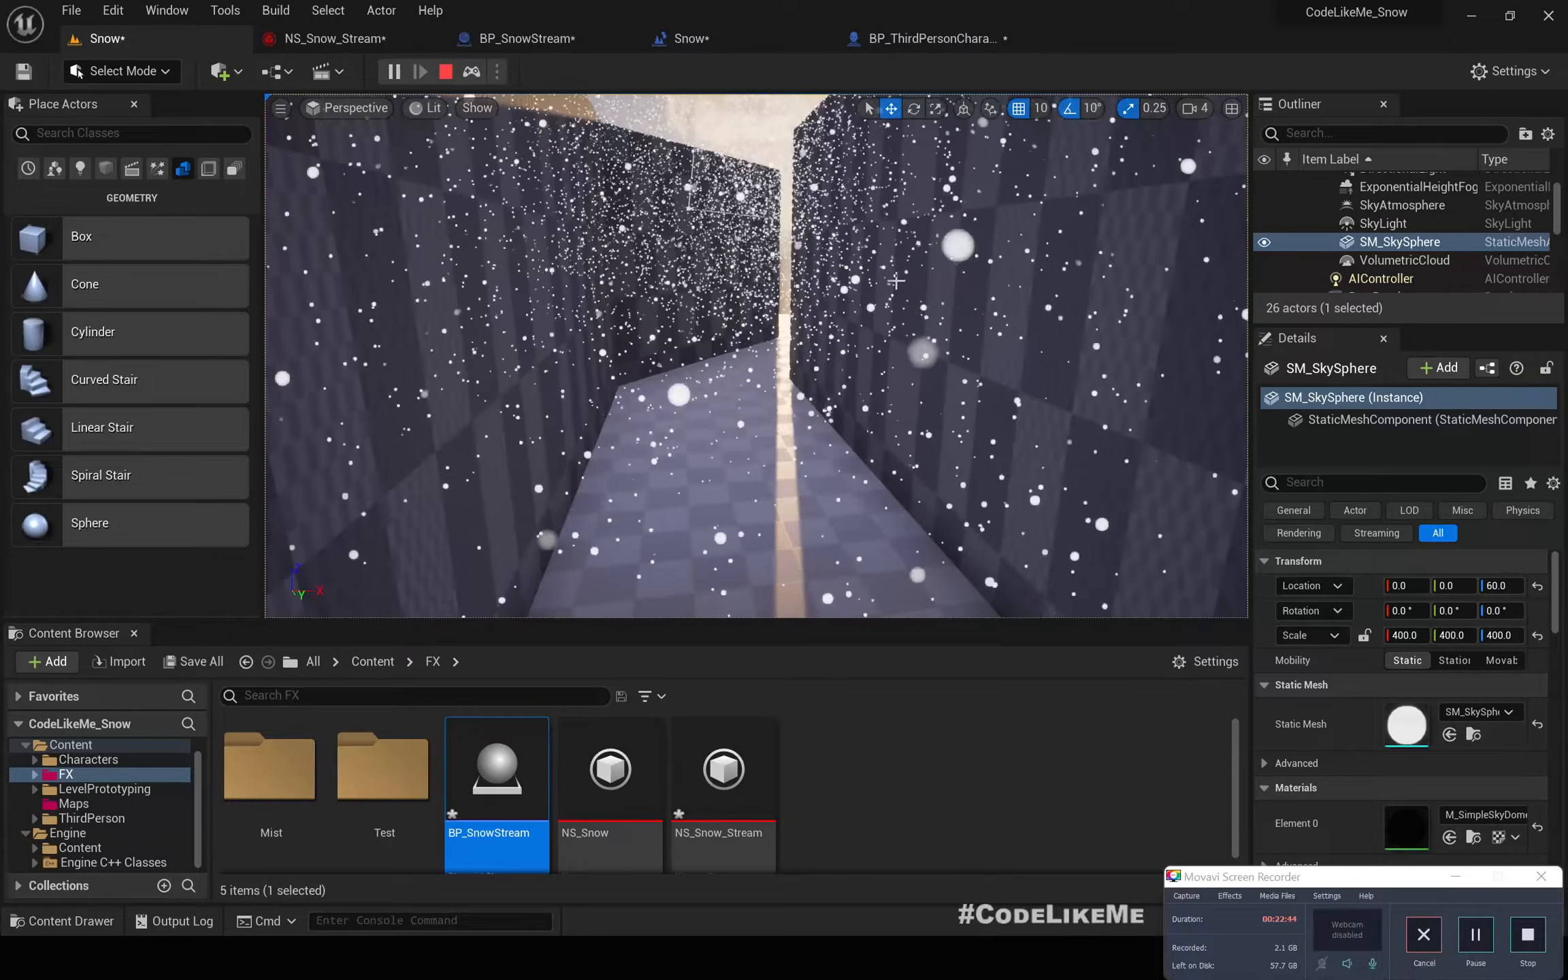
right_drag(976, 343, 975, 344)
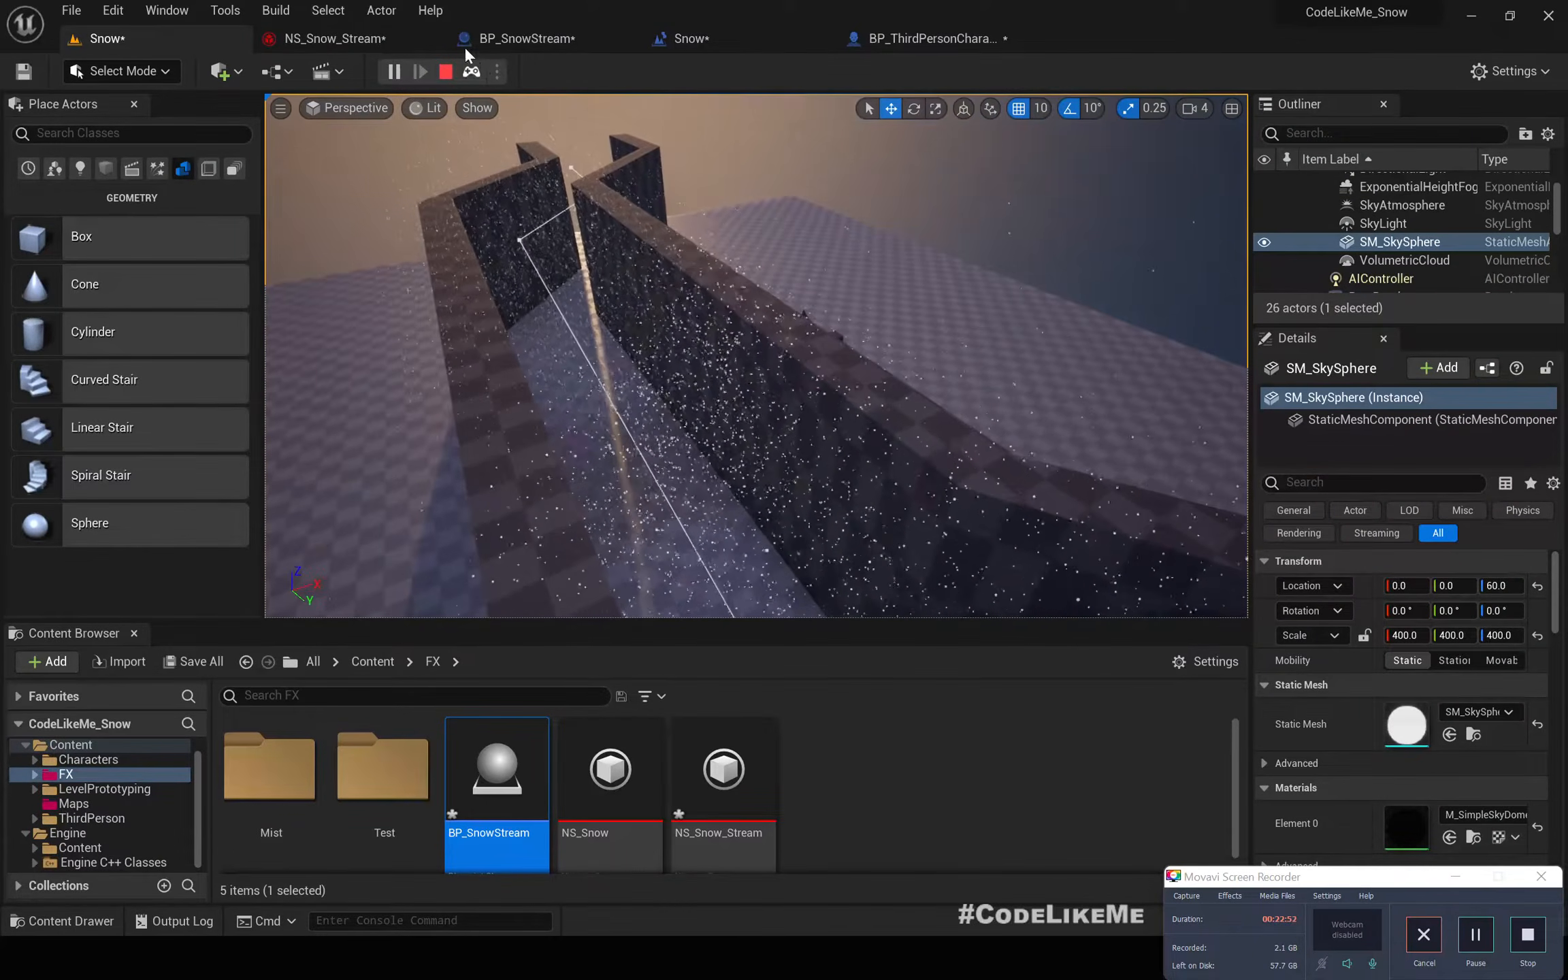
- Disable the Acceleration Force 001 module of the Snow_WithColl emitter in NS_Snow_Stream
click(332, 38)
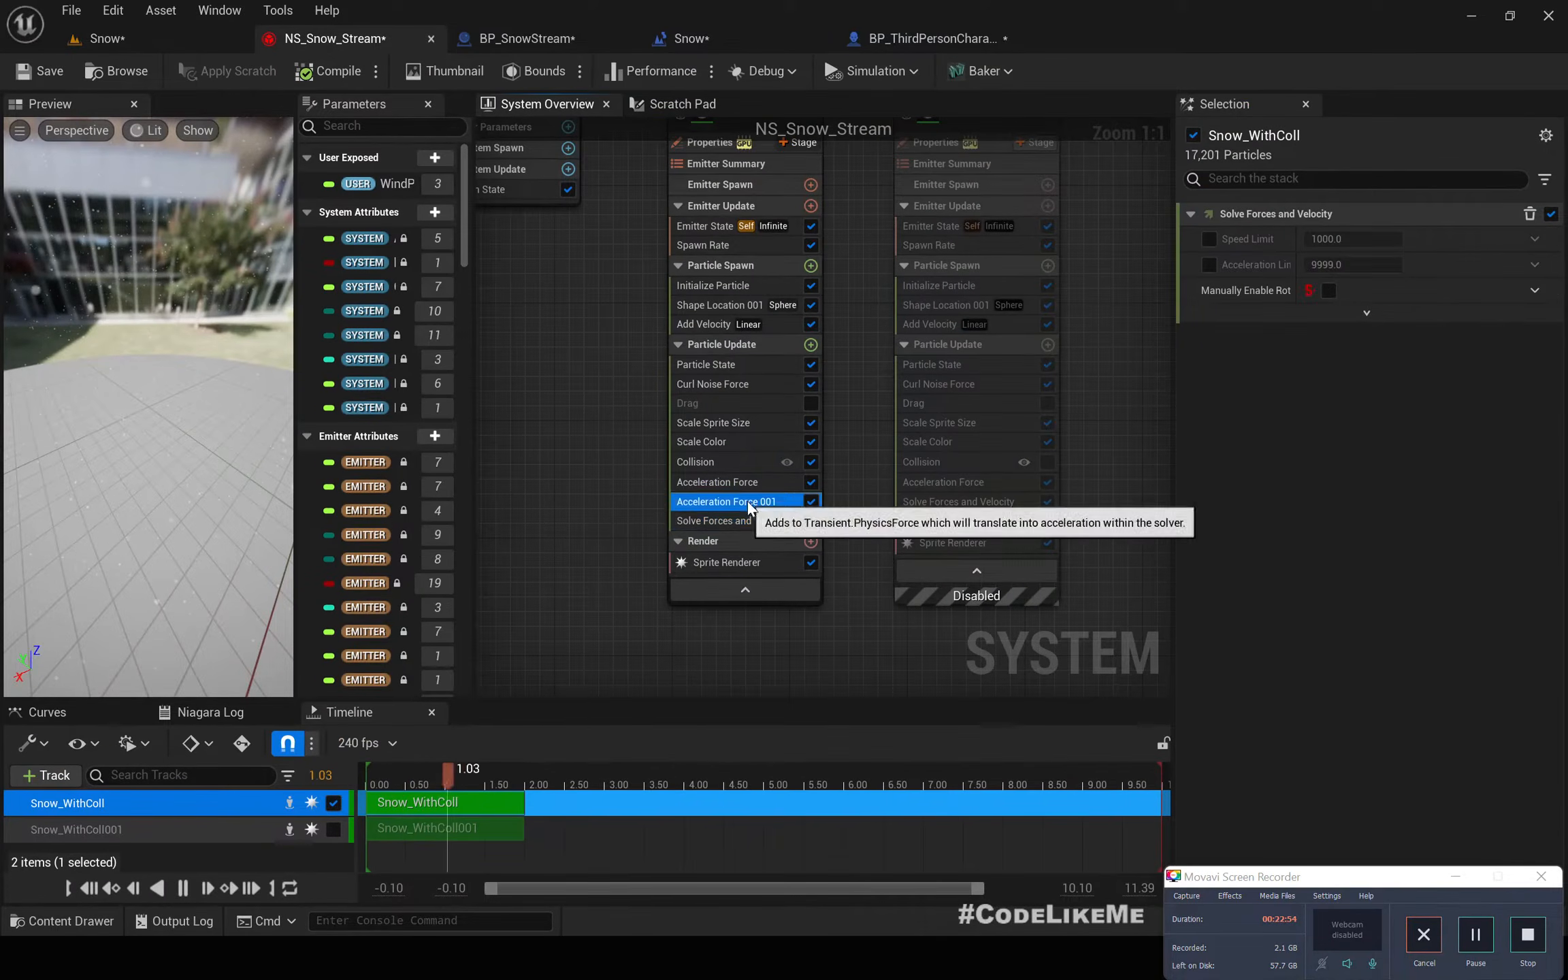
click(810, 502)
- Link the Add Velocity module's Velocity to the engine owner's SystemXAxis and set Velocity Speed Scale to 100
click(700, 323)
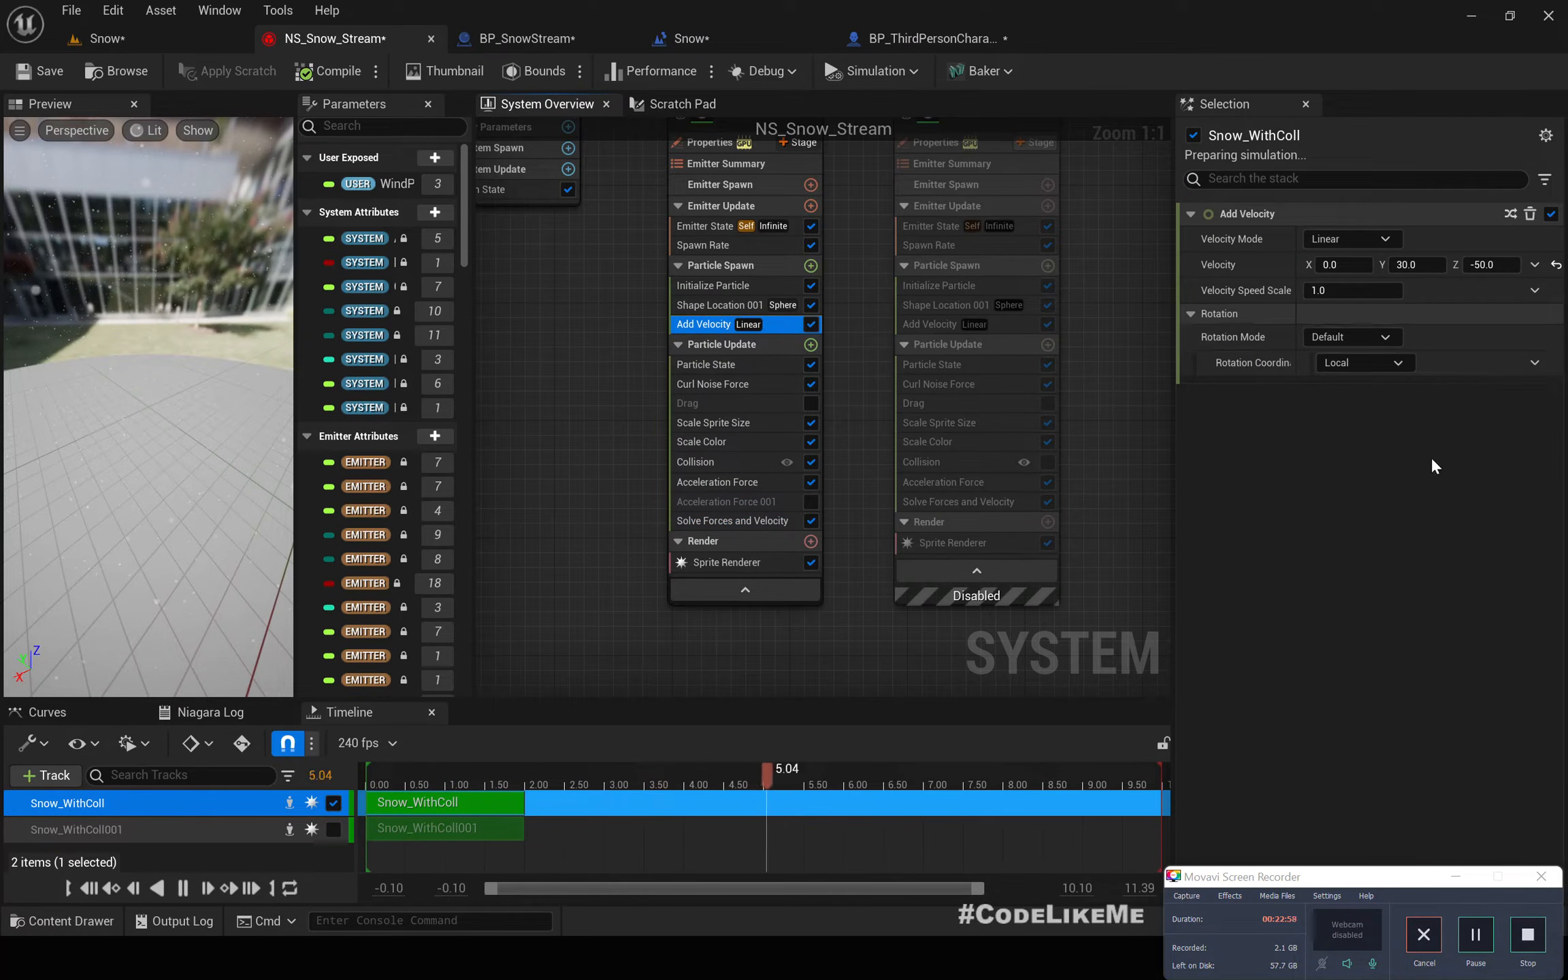
click(1534, 265)
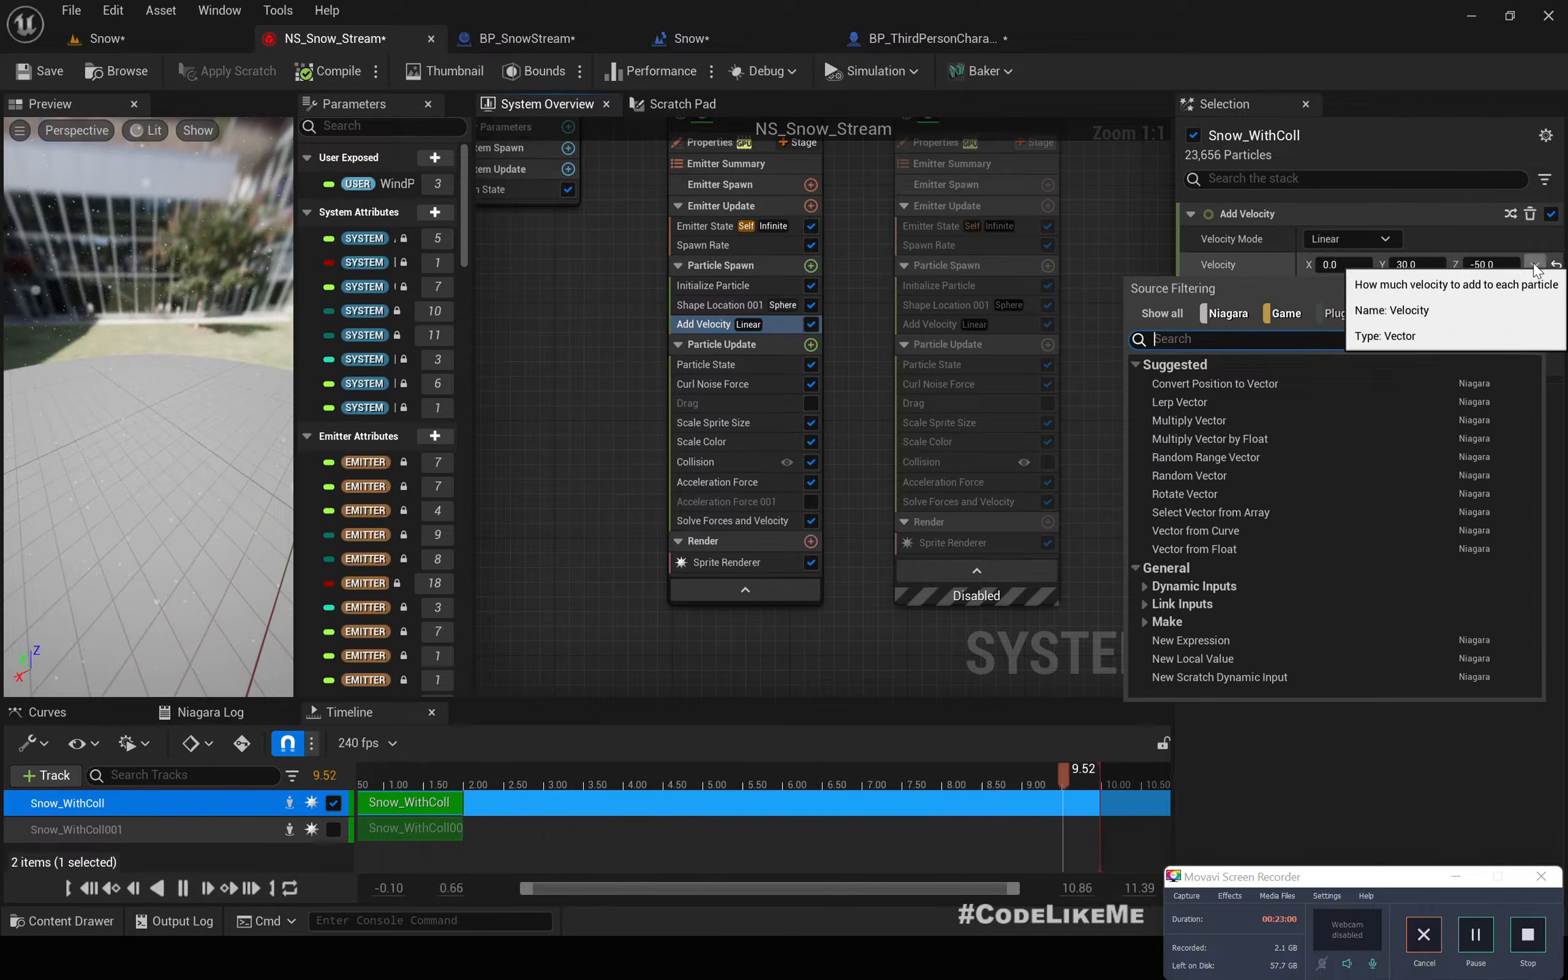
text(xaxis)
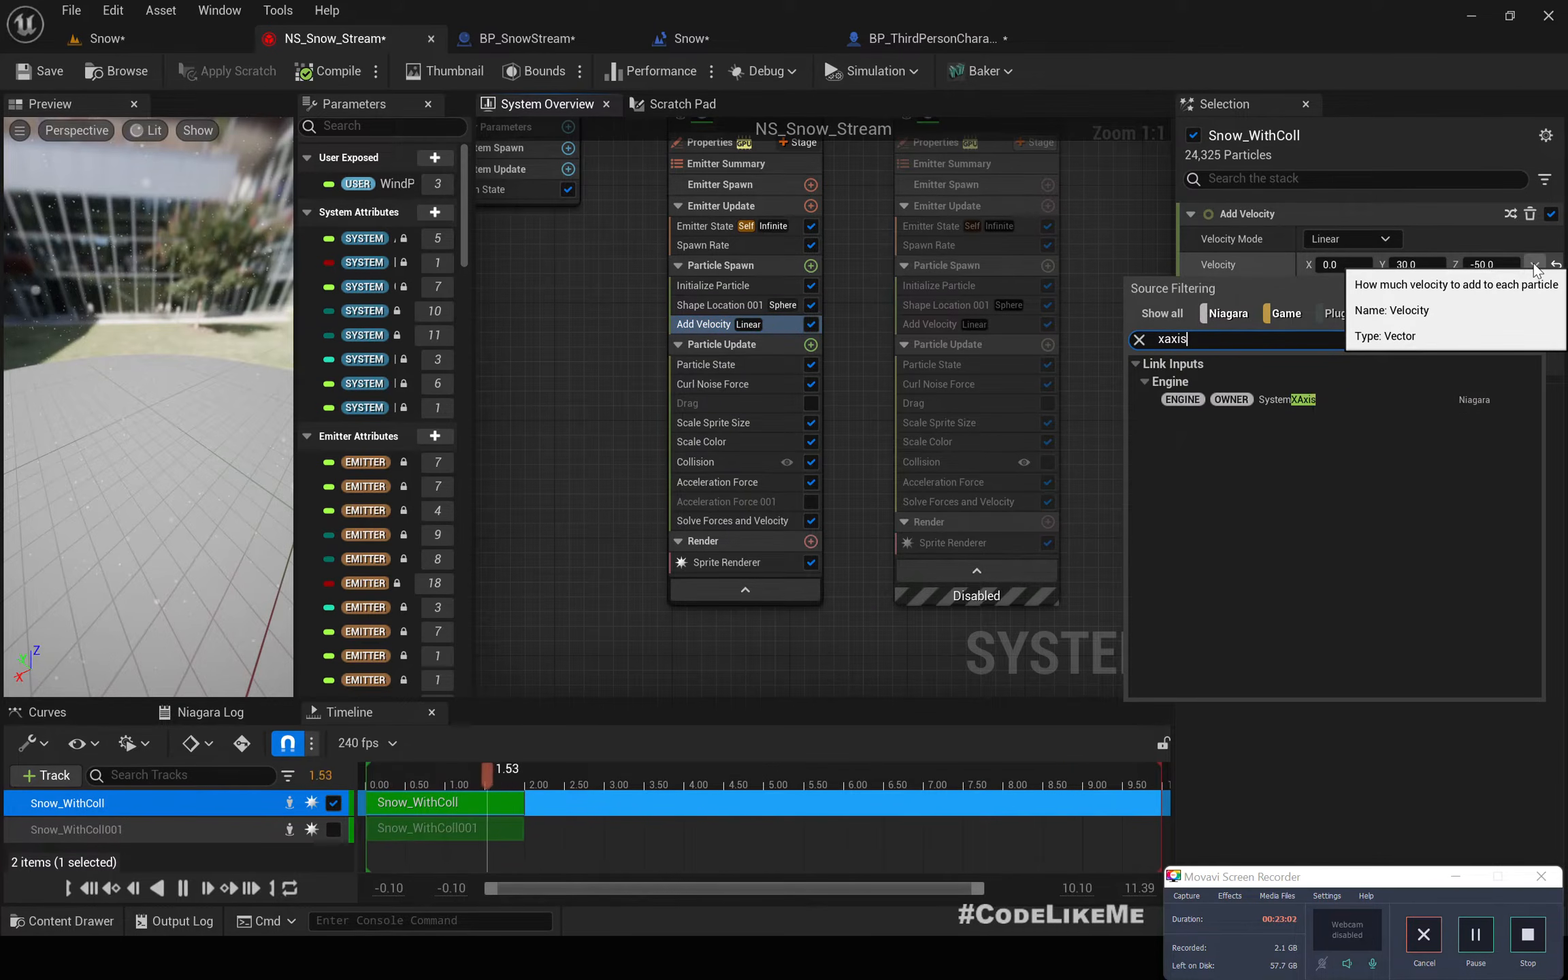
click(1289, 400)
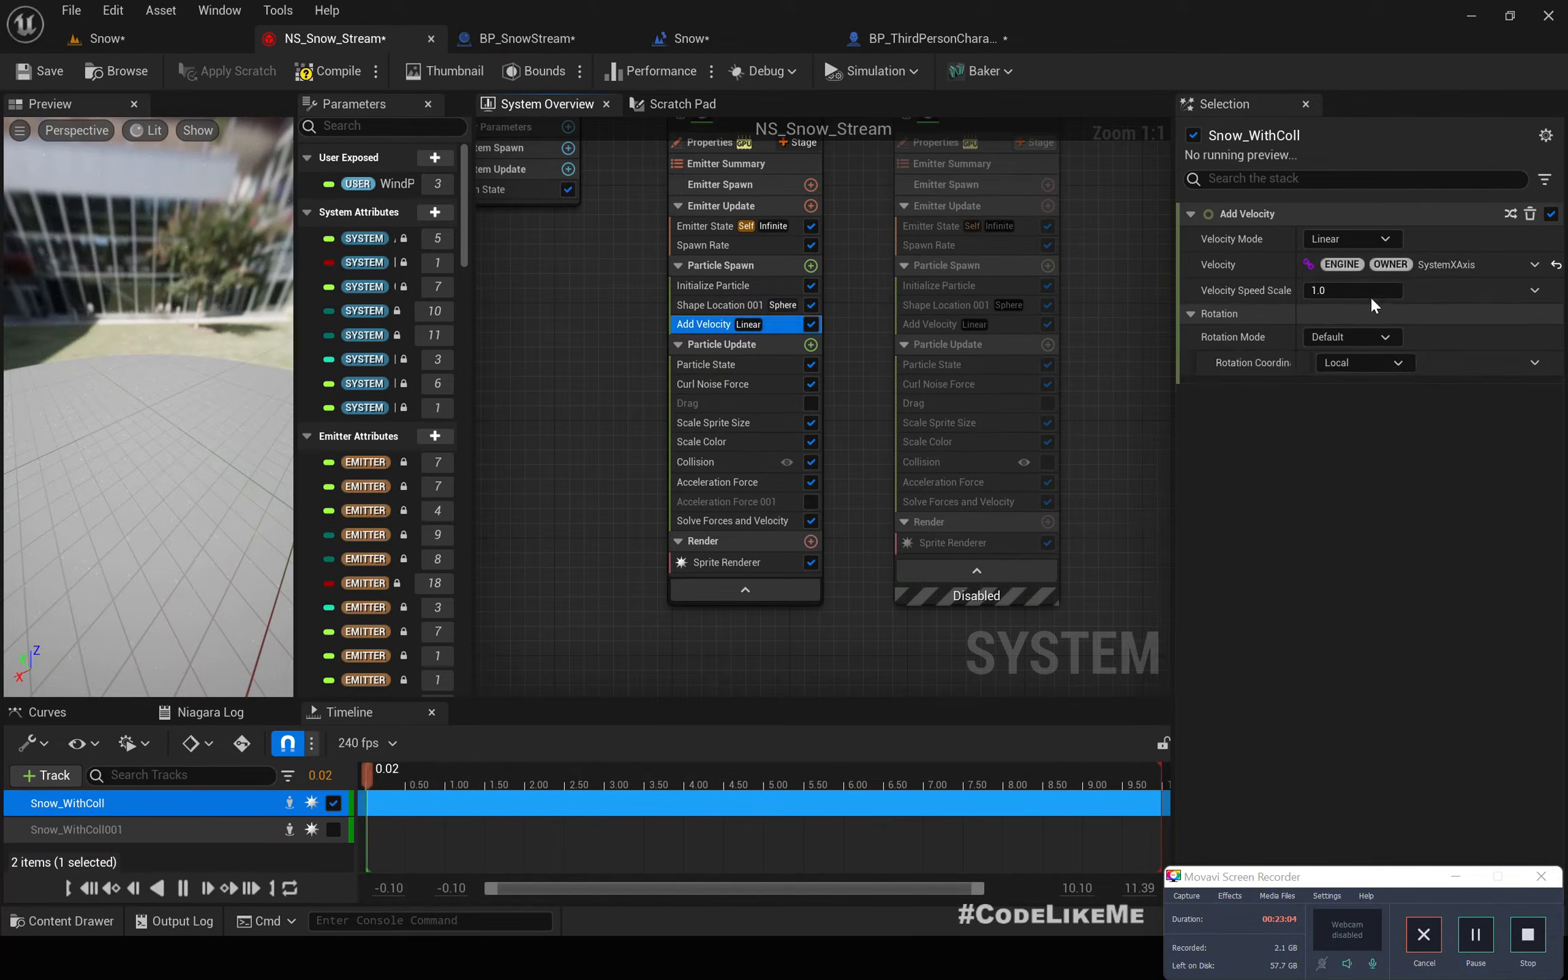
click(1368, 294)
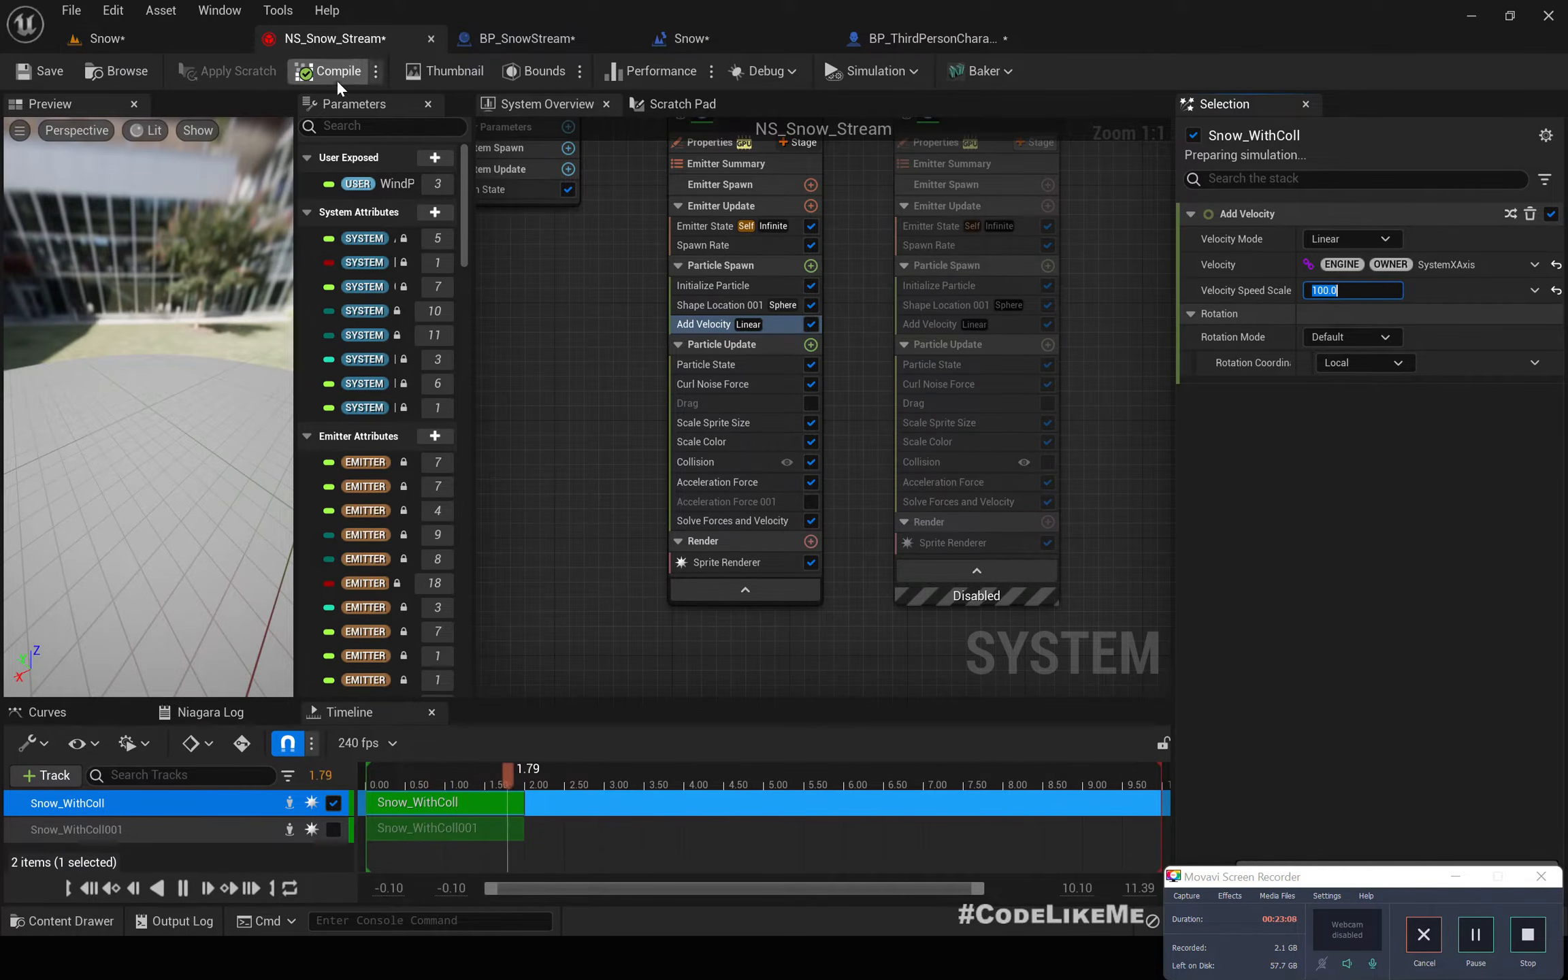
- Restart the Snow level simulation and fly around the walls to examine the direction in which the snow particles move
click(112, 38)
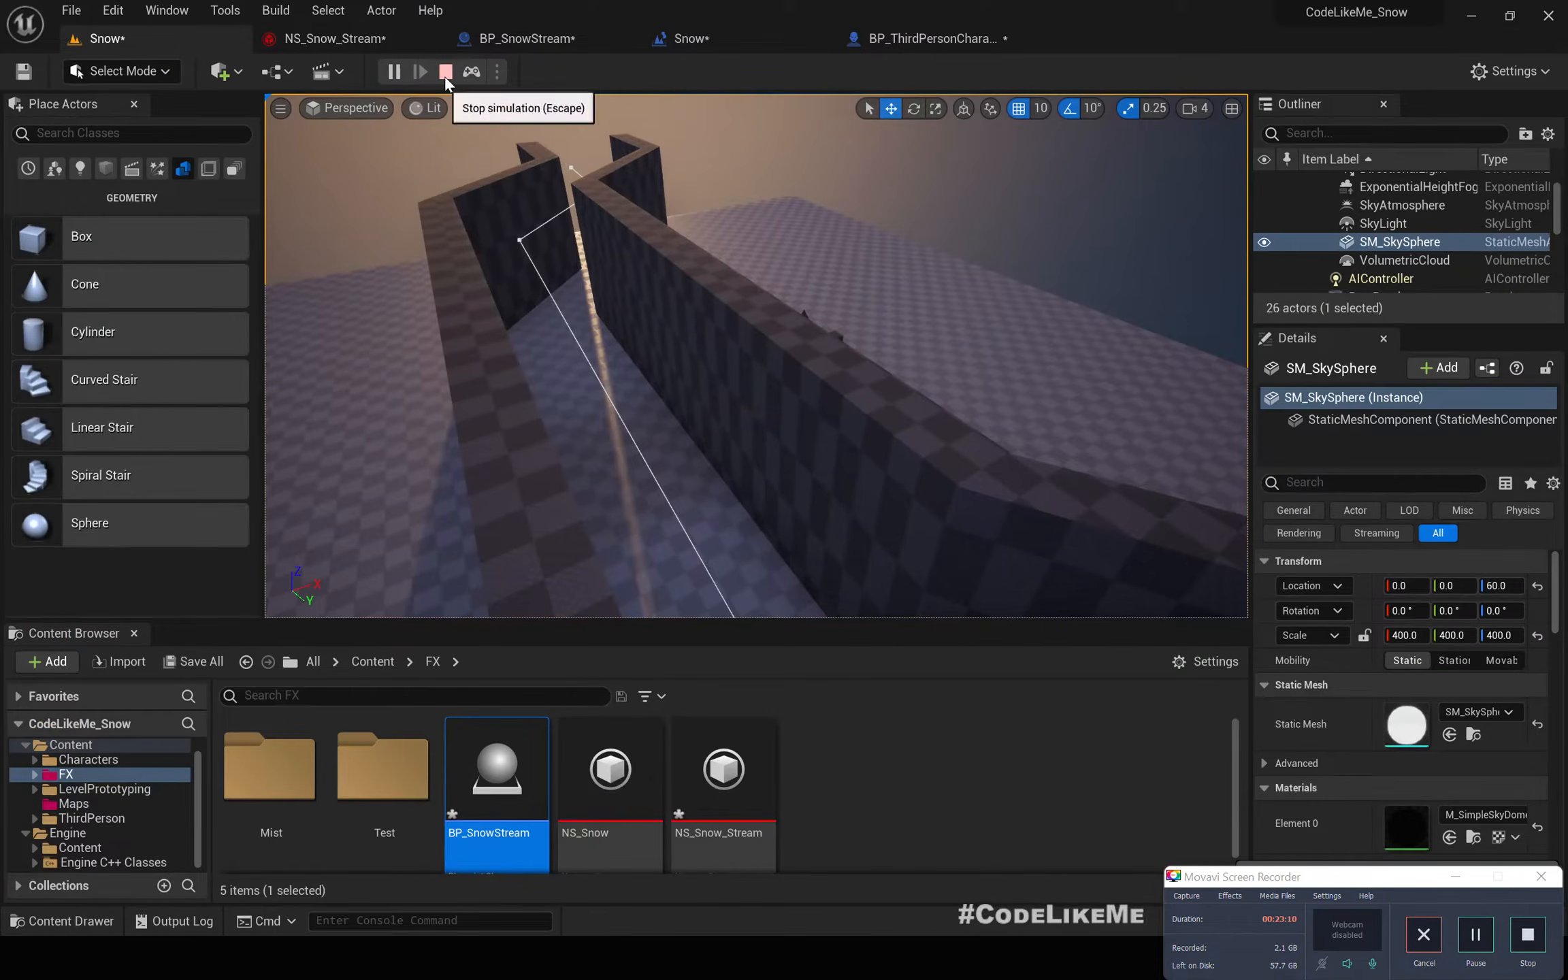
click(445, 77)
click(386, 68)
right_drag(654, 265, 266, 351)
key(s)
key(w)
key(d)
key(e)
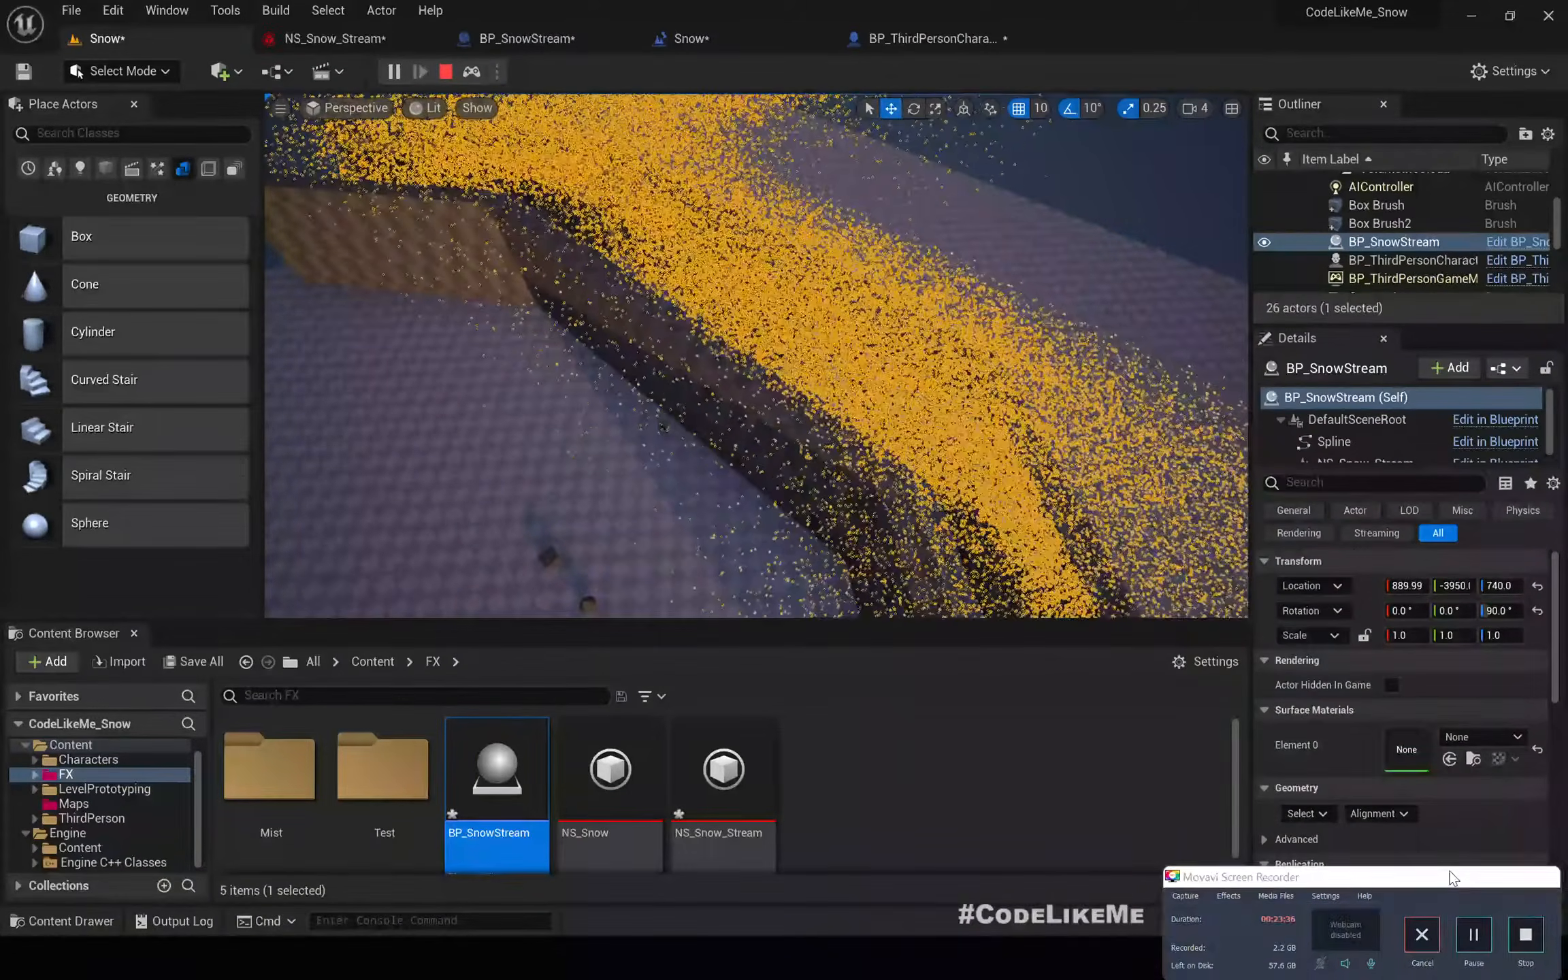
- Link the Add Velocity module's Velocity to the engine owner's SystemYAxis and set Velocity Speed Scale to 500
click(334, 38)
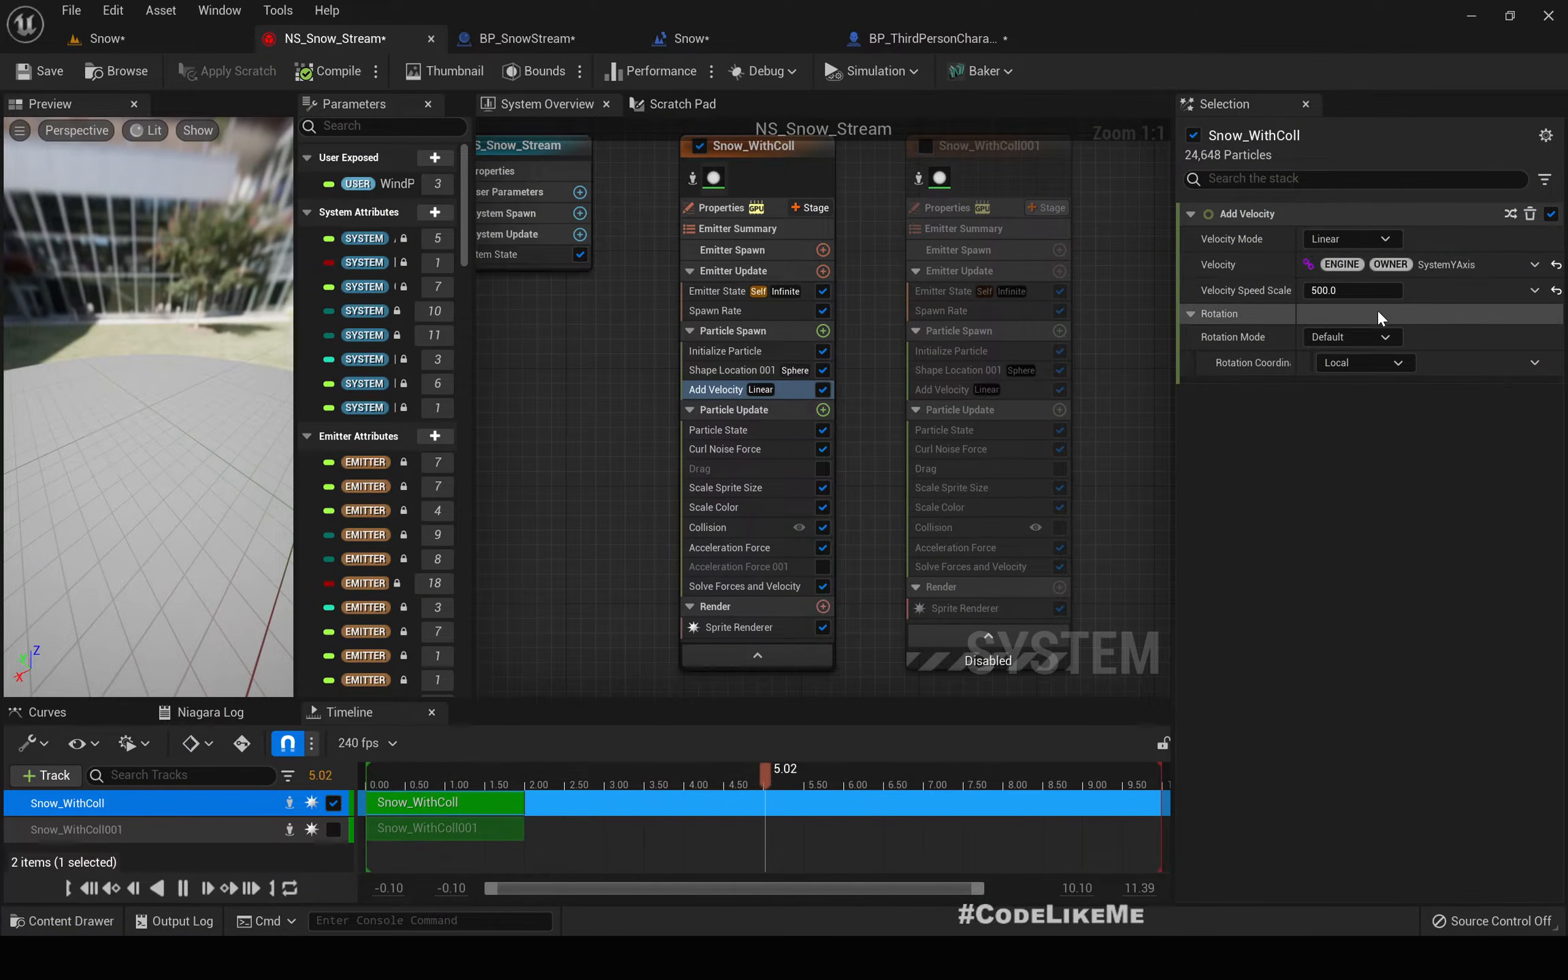
click(242, 40)
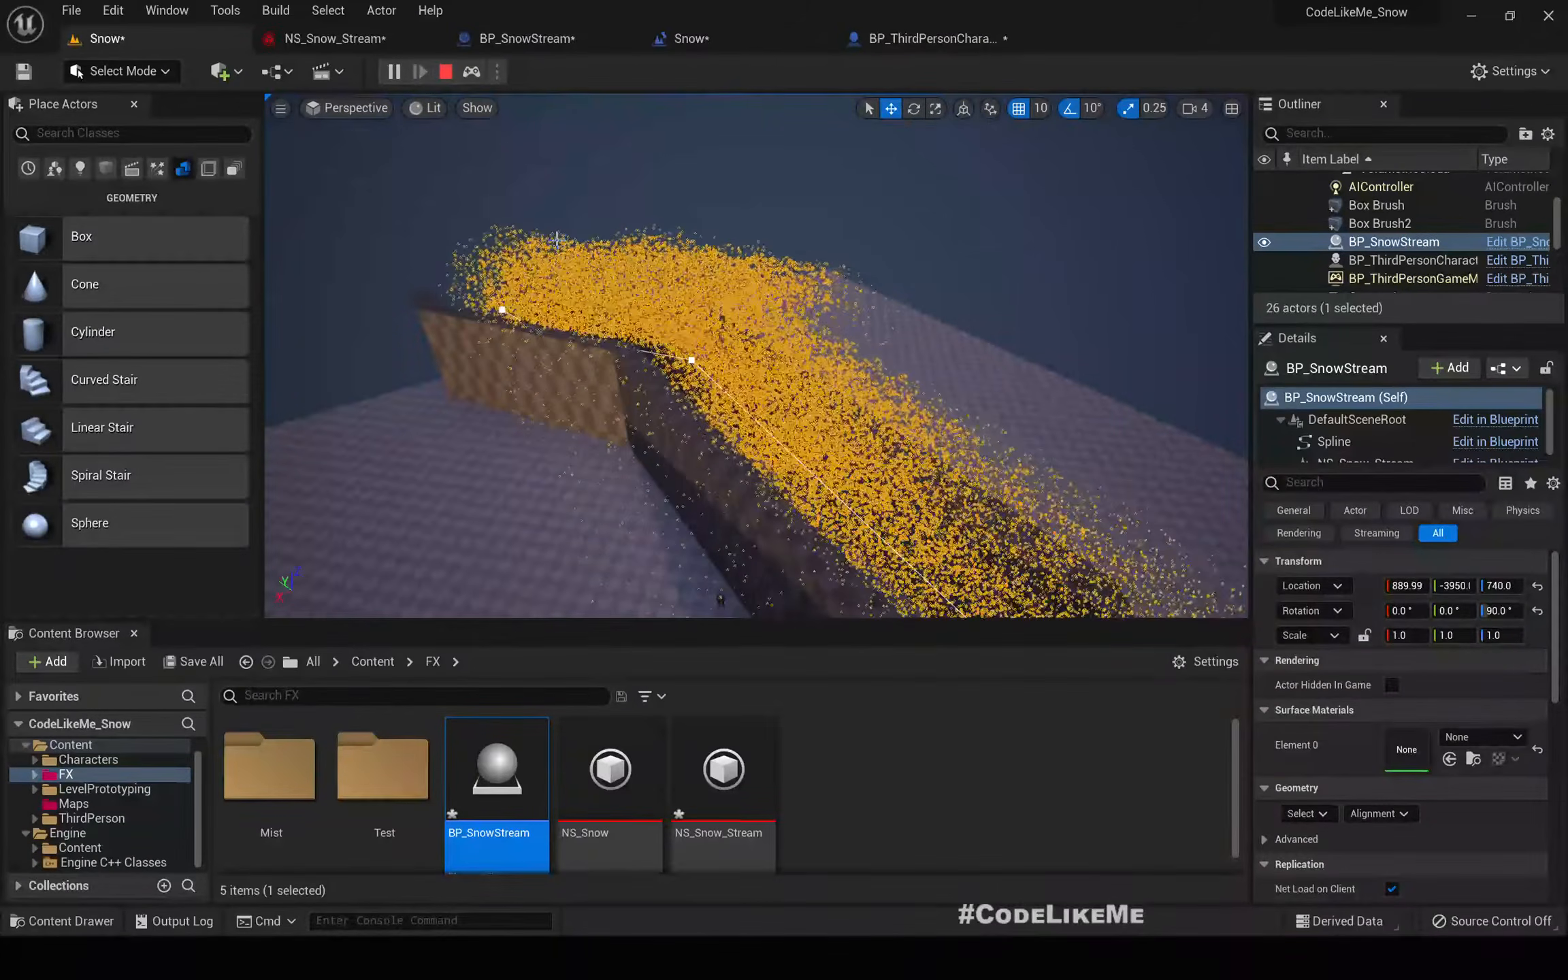
- Stop the simulation and lower the BP_SnowStream actor between the walls to a Z location of 260
click(445, 72)
right_drag(535, 281, 700, 322)
key(f)
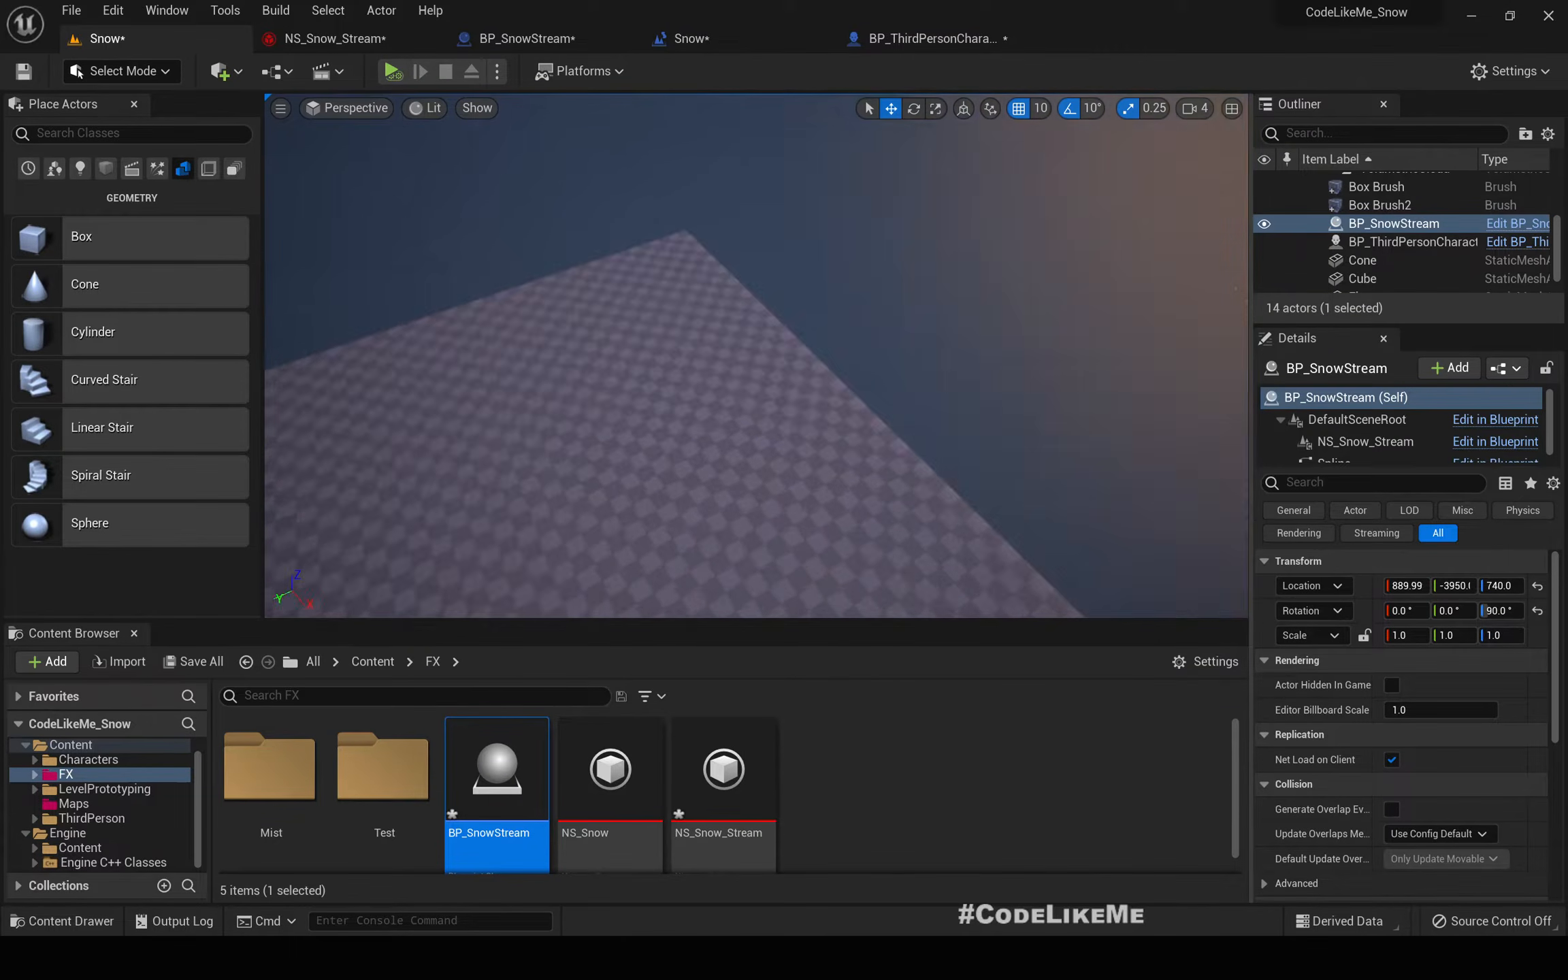
alt+drag(769, 411, 436, 354)
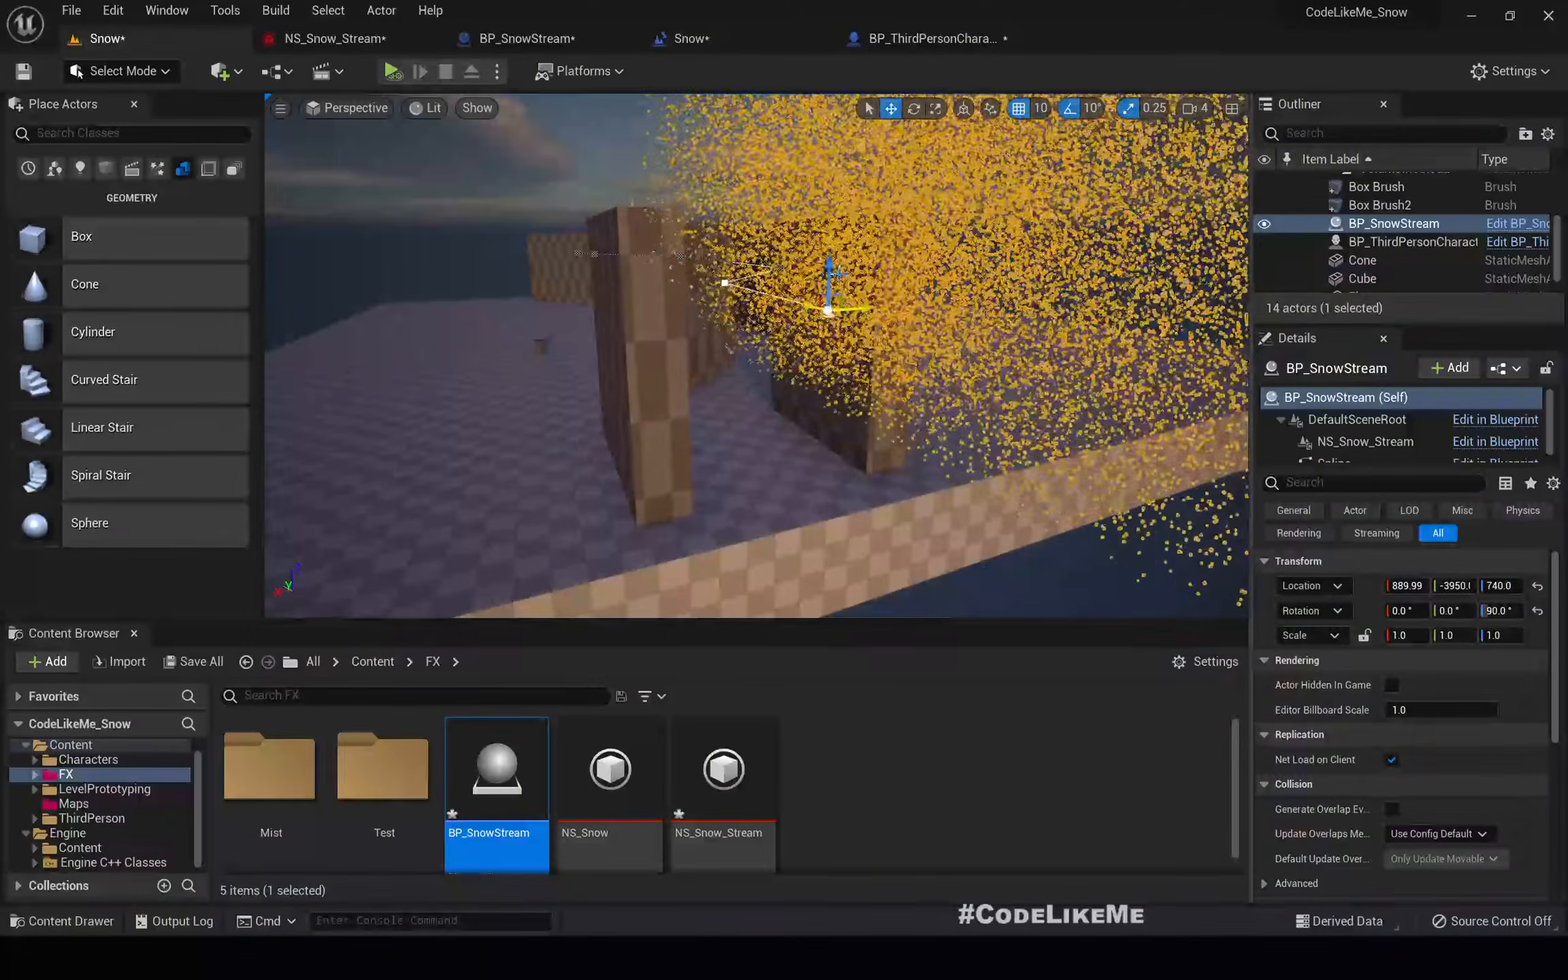
drag(829, 289, 674, 398)
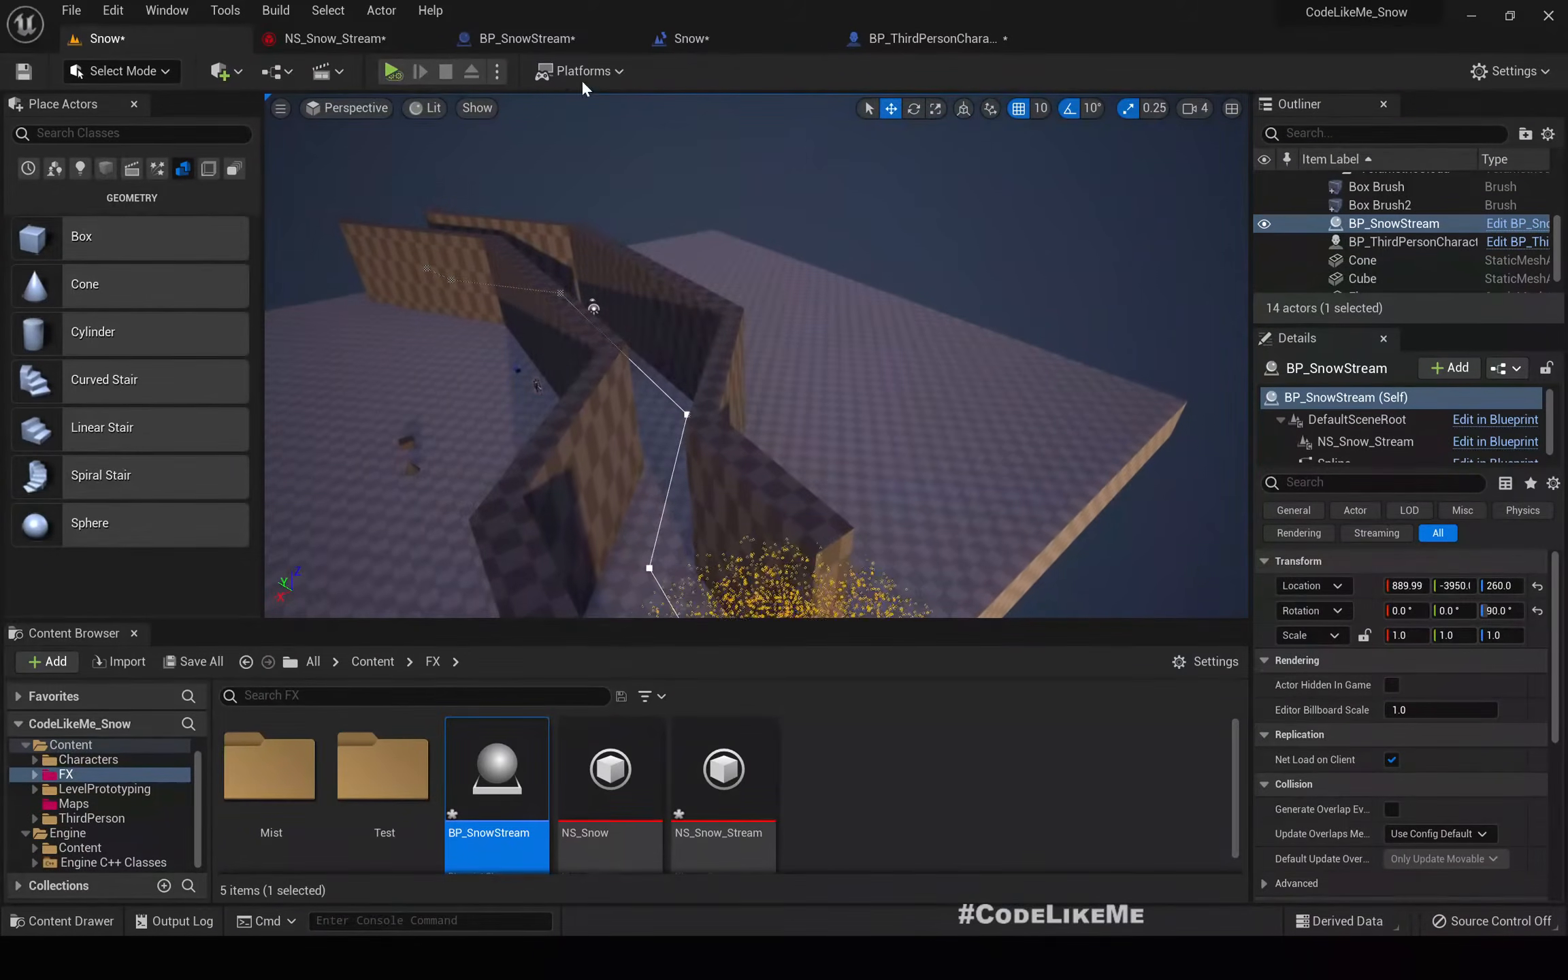
- Simulate the Snow level and fly through the corridor between the walls to examine the moving snow stream up close
click(392, 71)
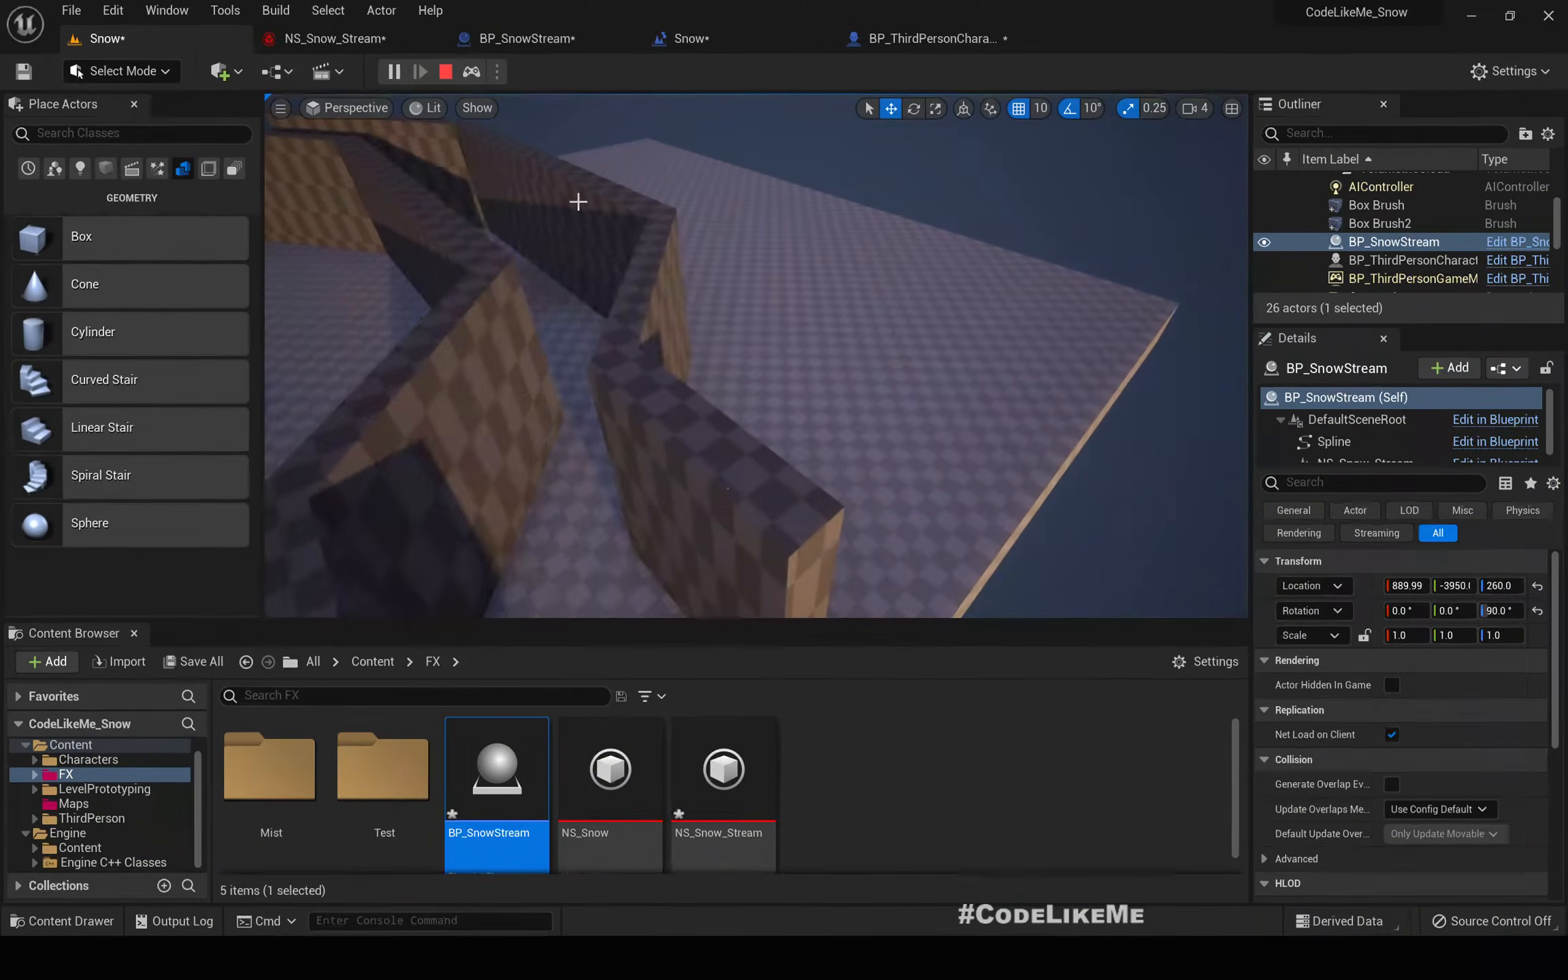
right_drag(577, 202, 531, 156)
key(w)
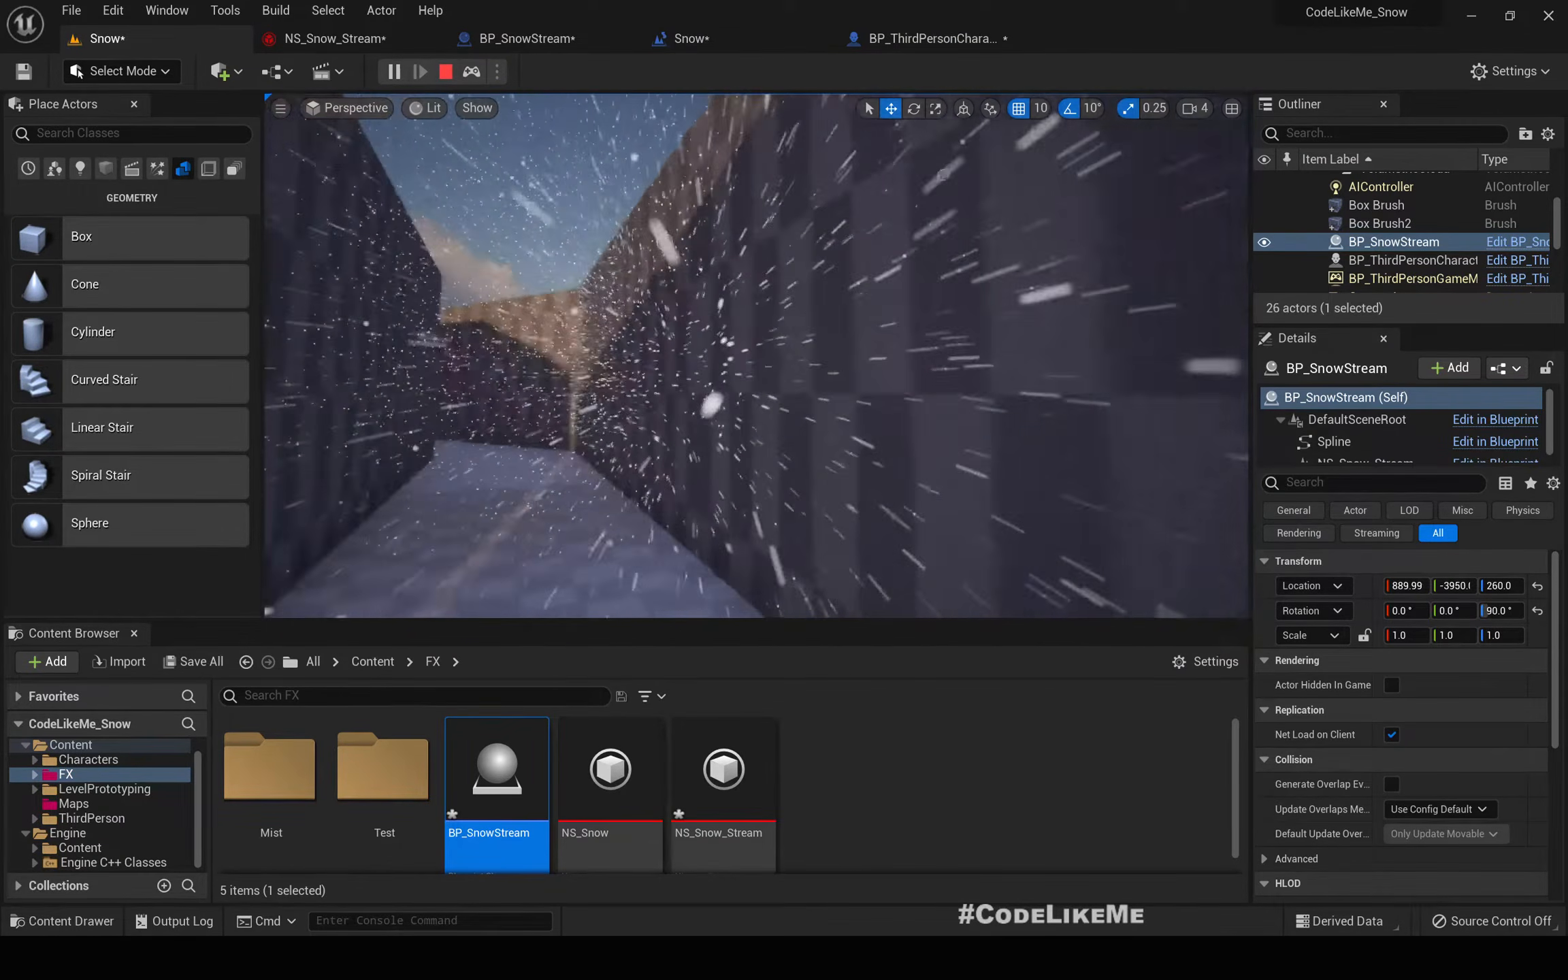
key(w)
right_drag(531, 157, 680, 164)
key(w)
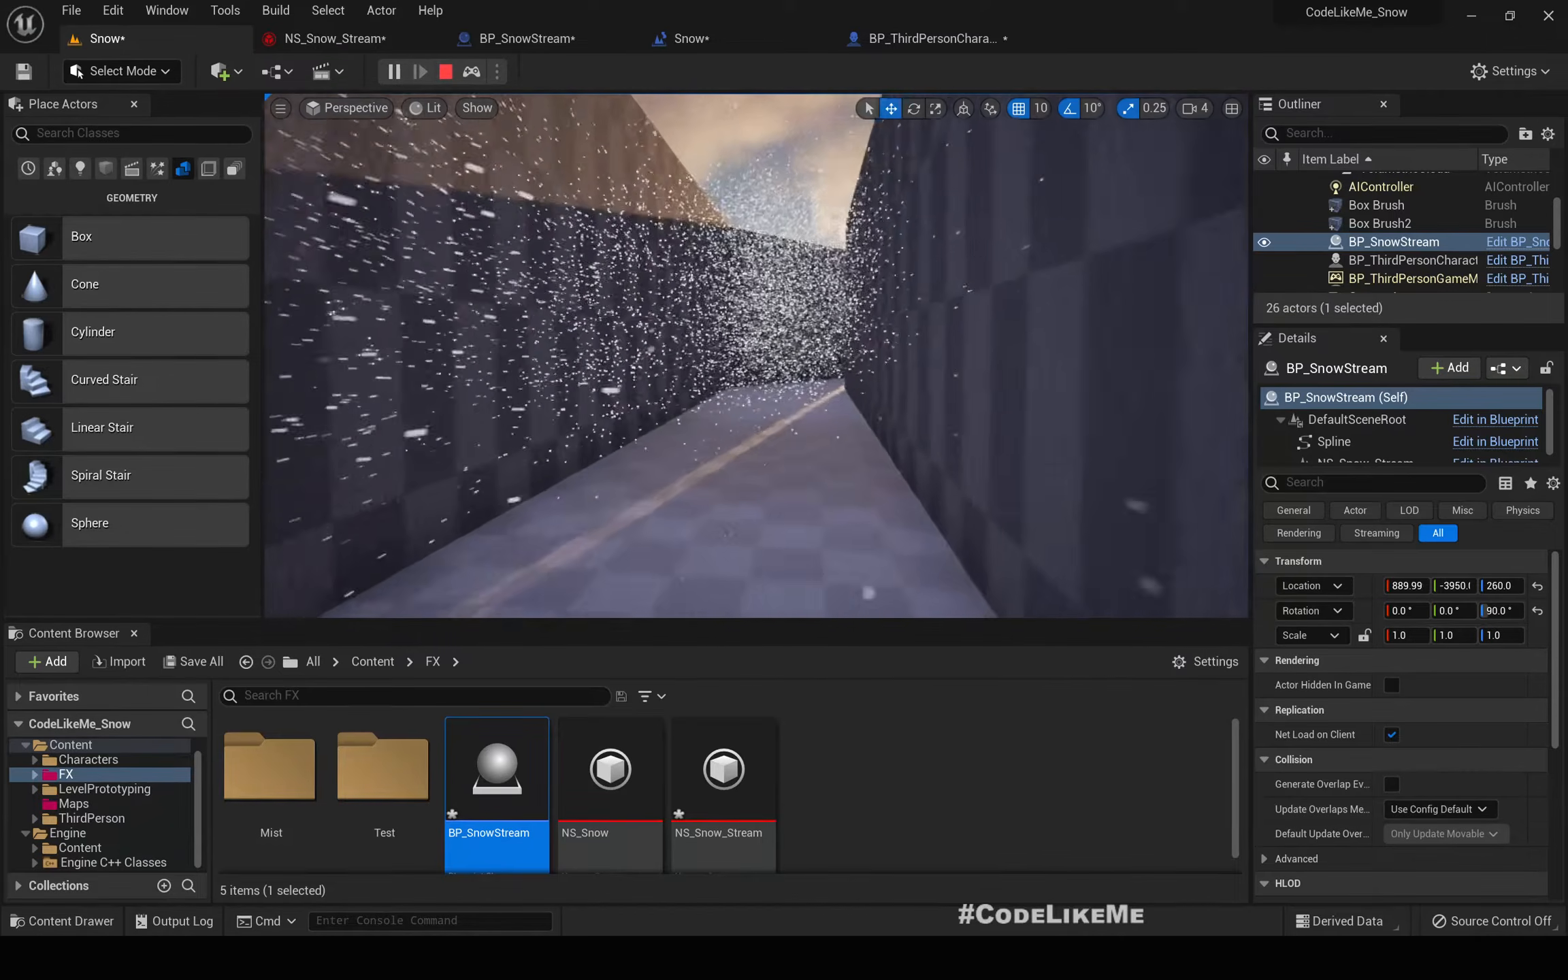
key(w)
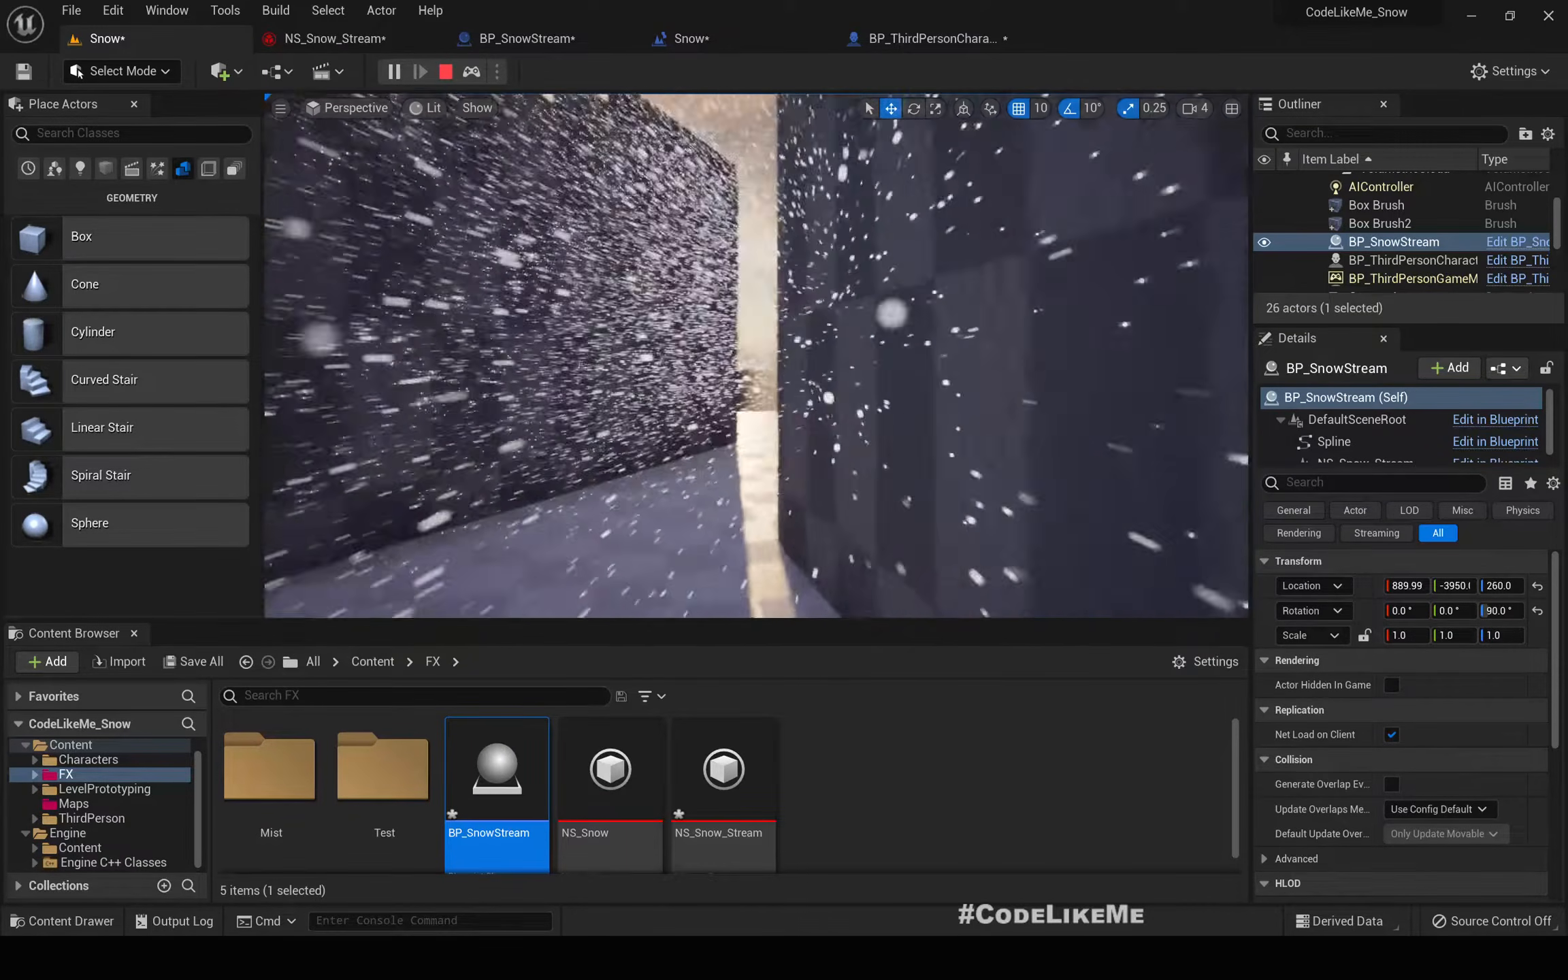
key(w)
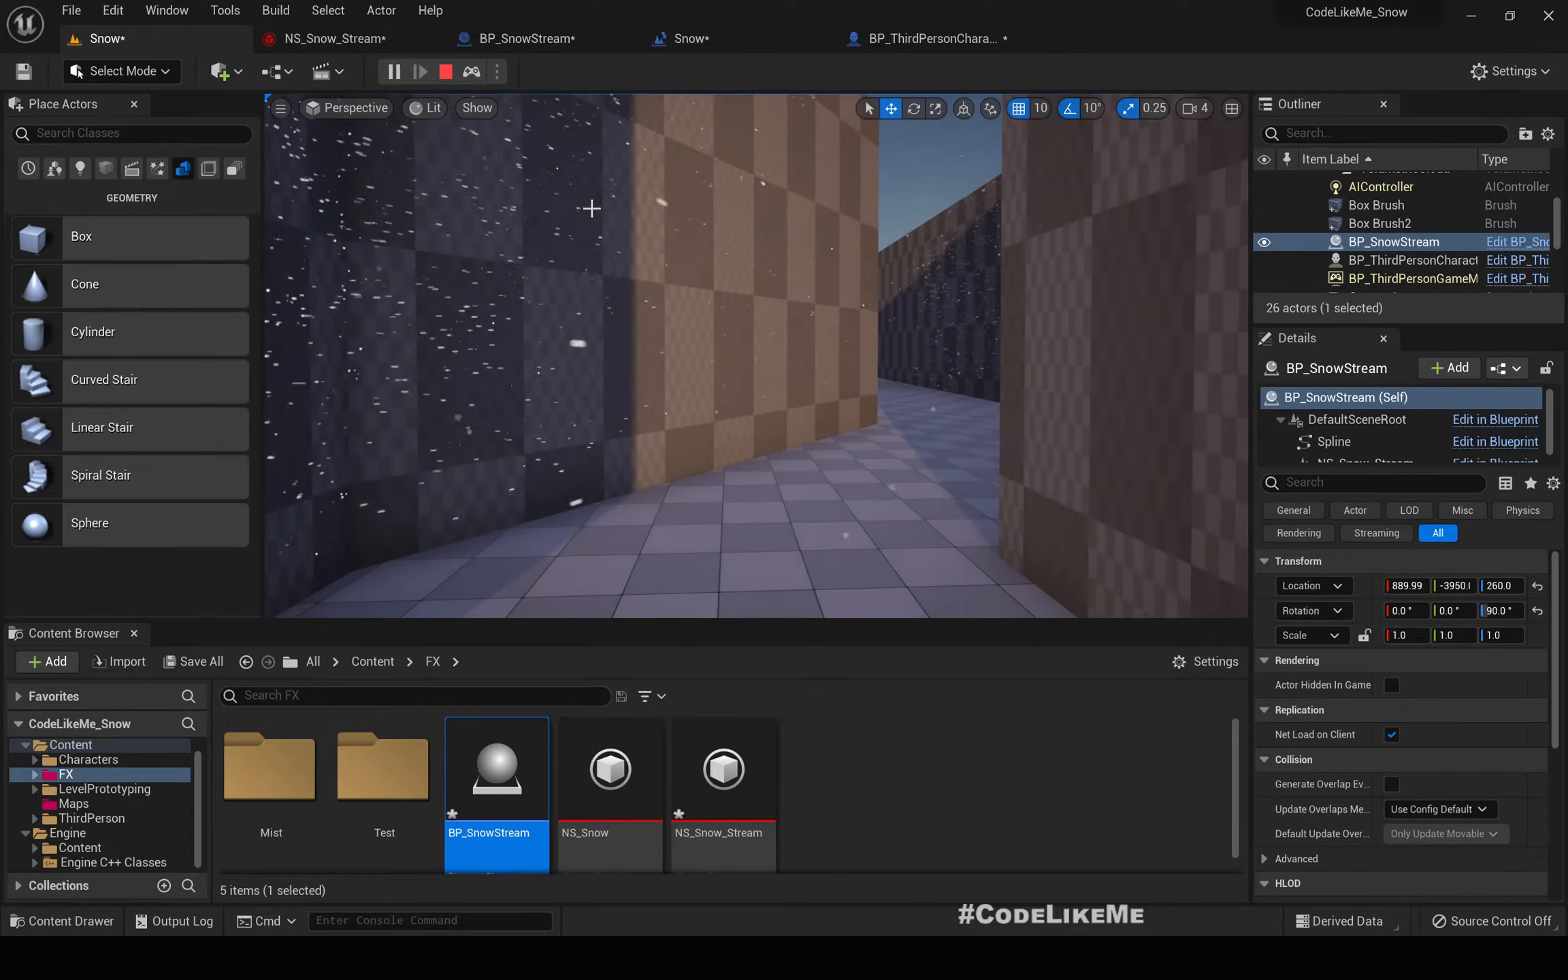
- Set the Add Velocity module's Velocity Speed Scale to 1000 in NS_Snow_Stream and stop the Snow level simulation
click(332, 39)
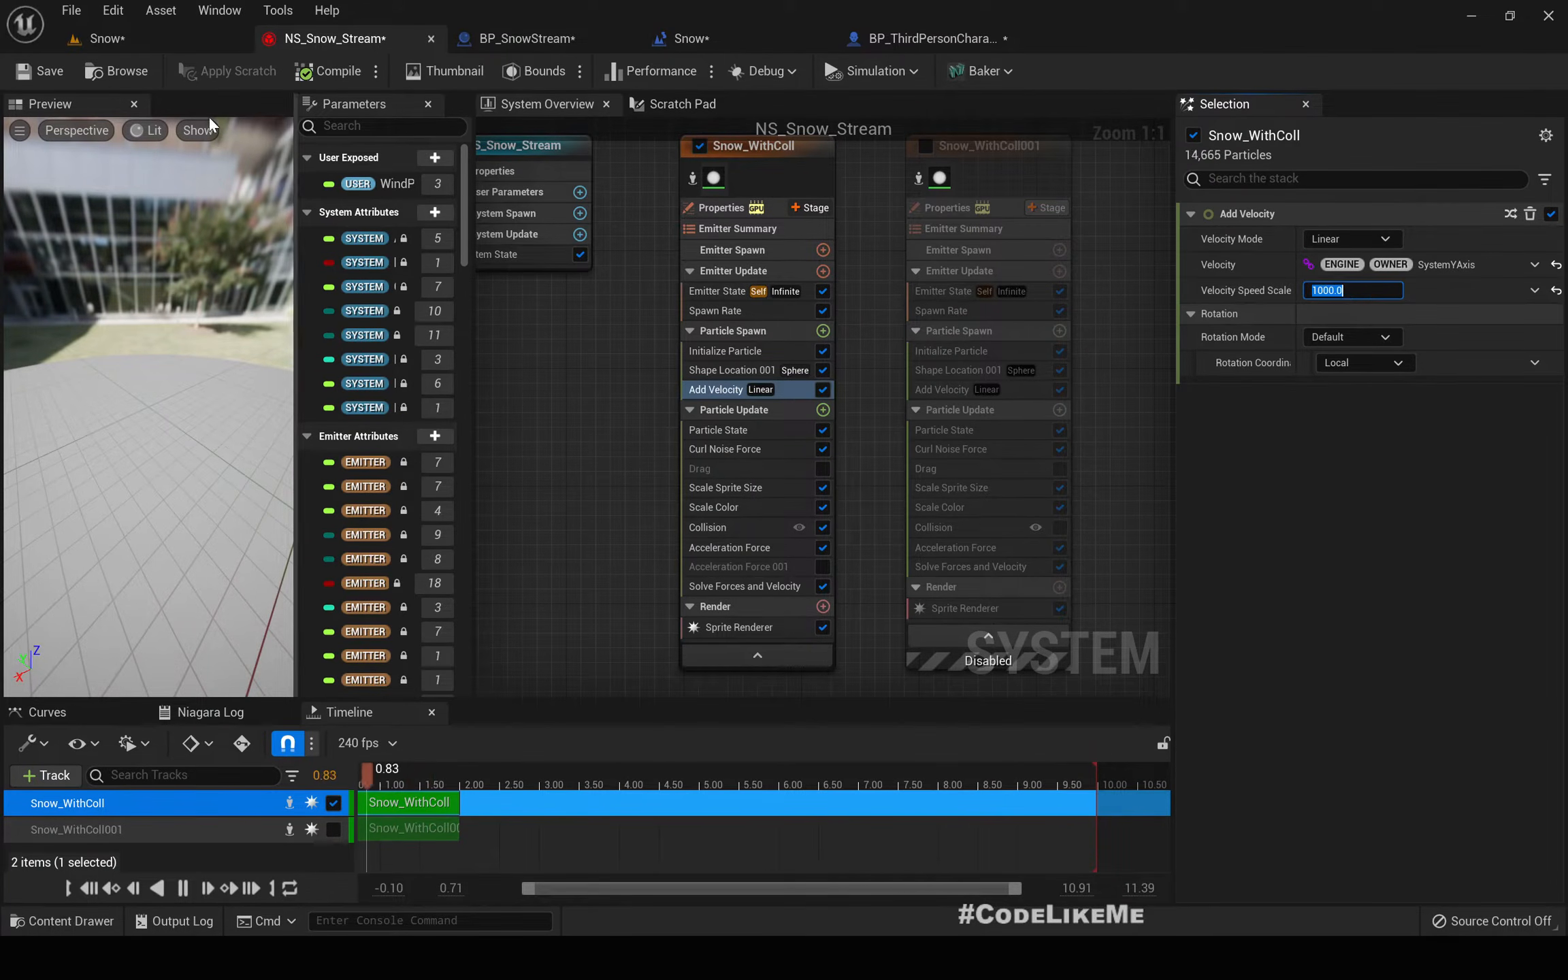
click(119, 40)
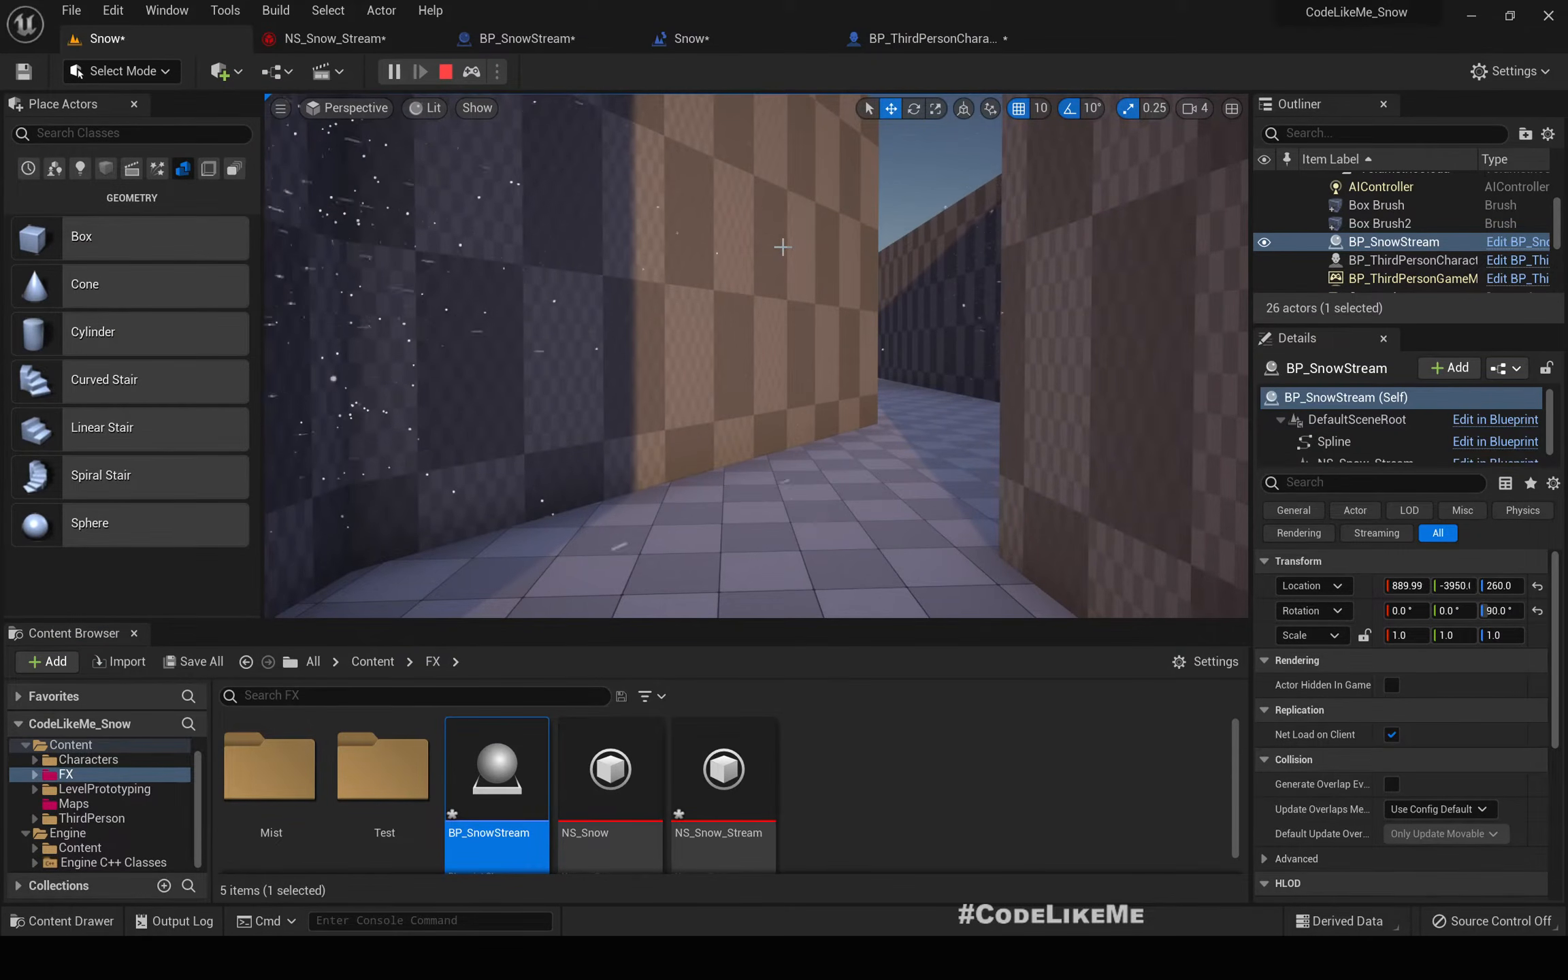
key(Escape)
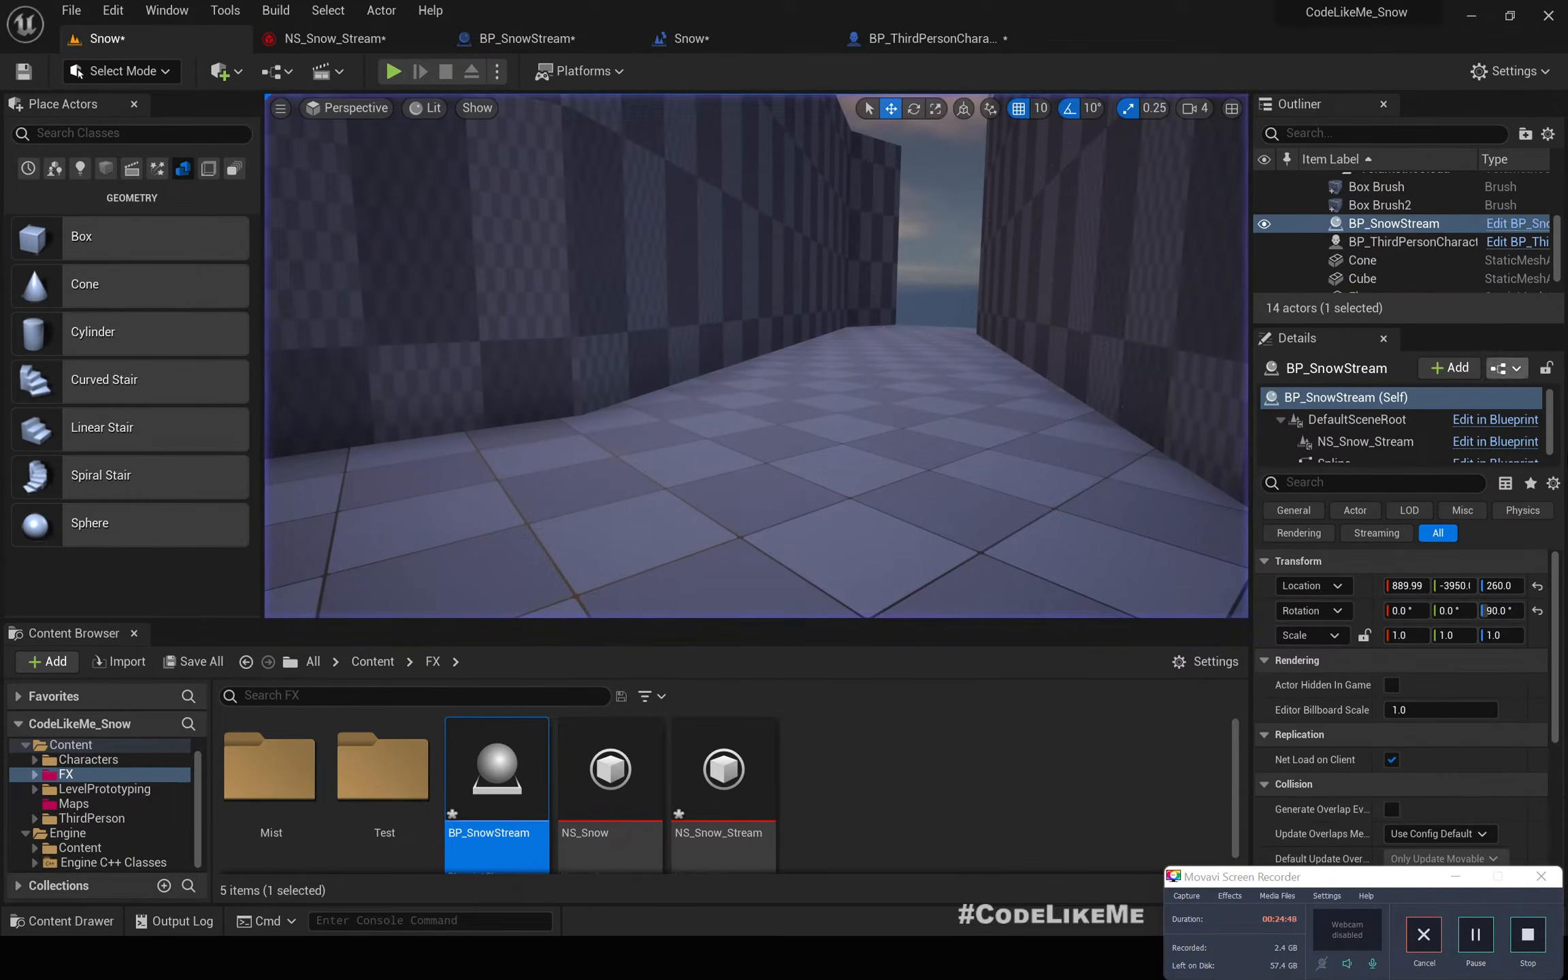
click(1457, 877)
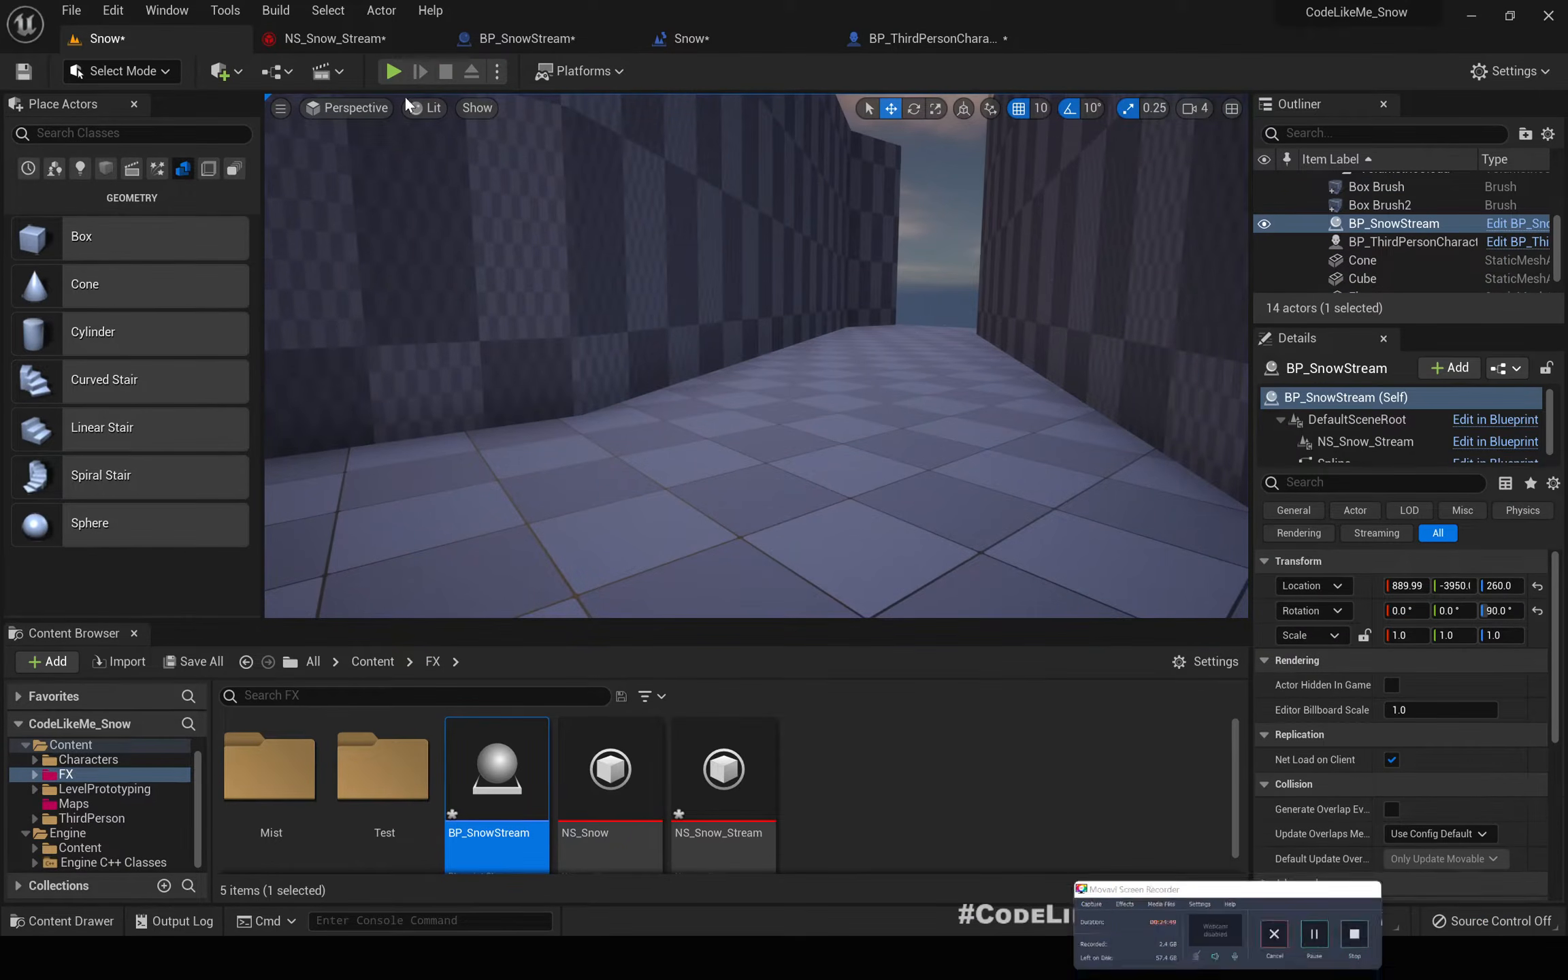
- Set the SpawnRate of the Snow_WithColl emitter's Spawn Rate module to 40000 in NS_Snow_Stream
click(335, 39)
right_drag(708, 573, 704, 550)
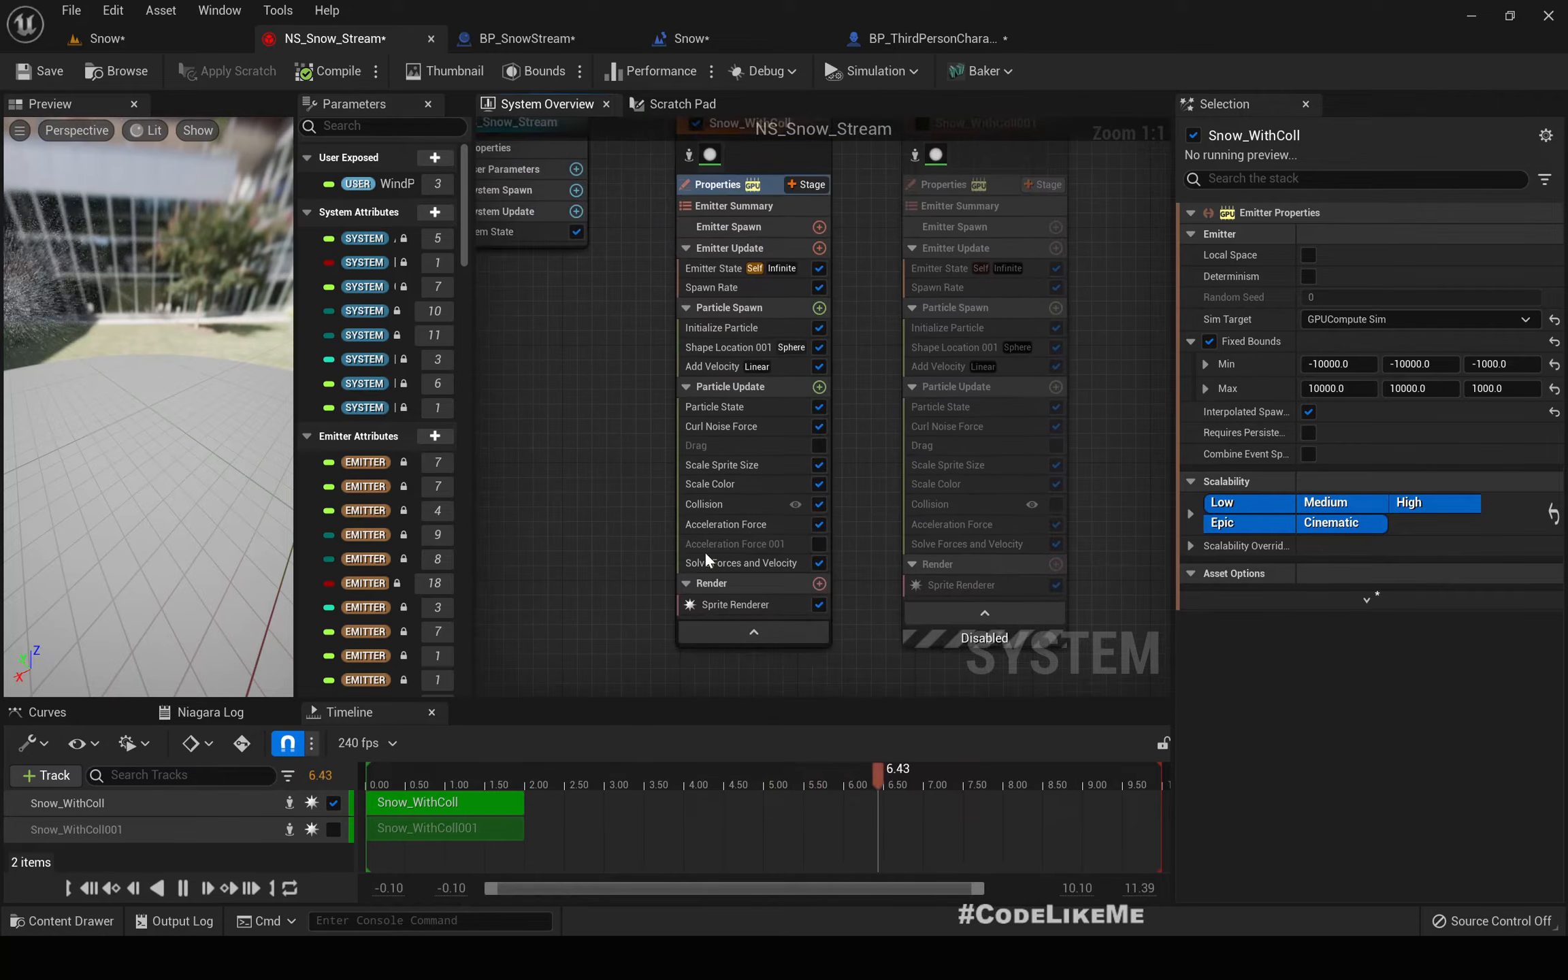
right_drag(578, 446, 606, 550)
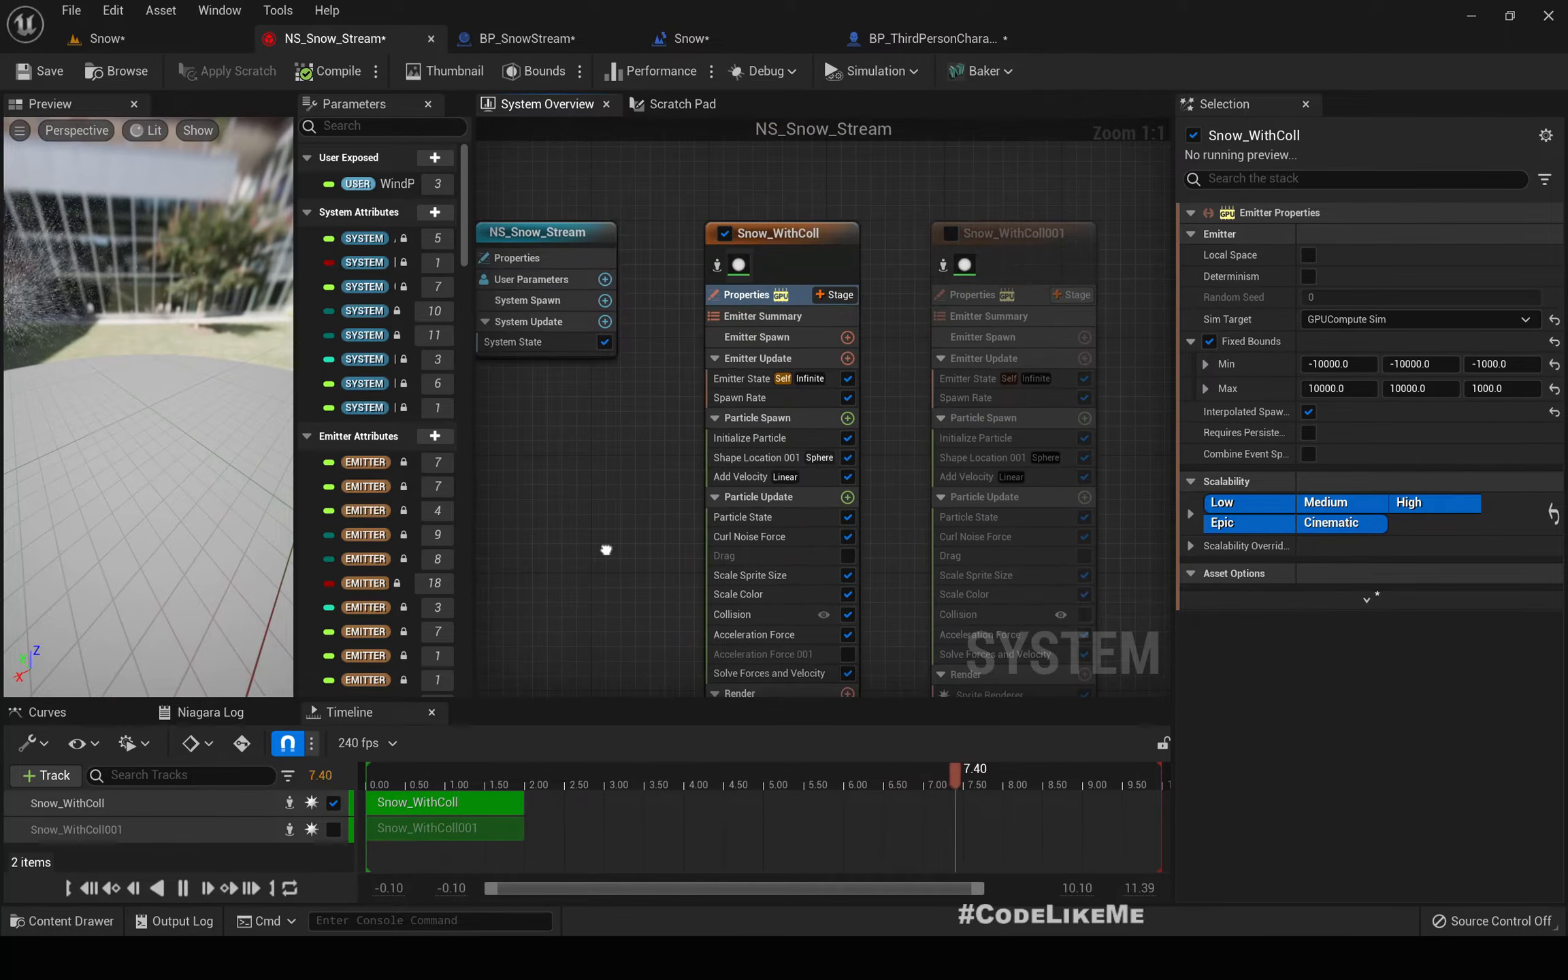
click(752, 401)
click(1397, 241)
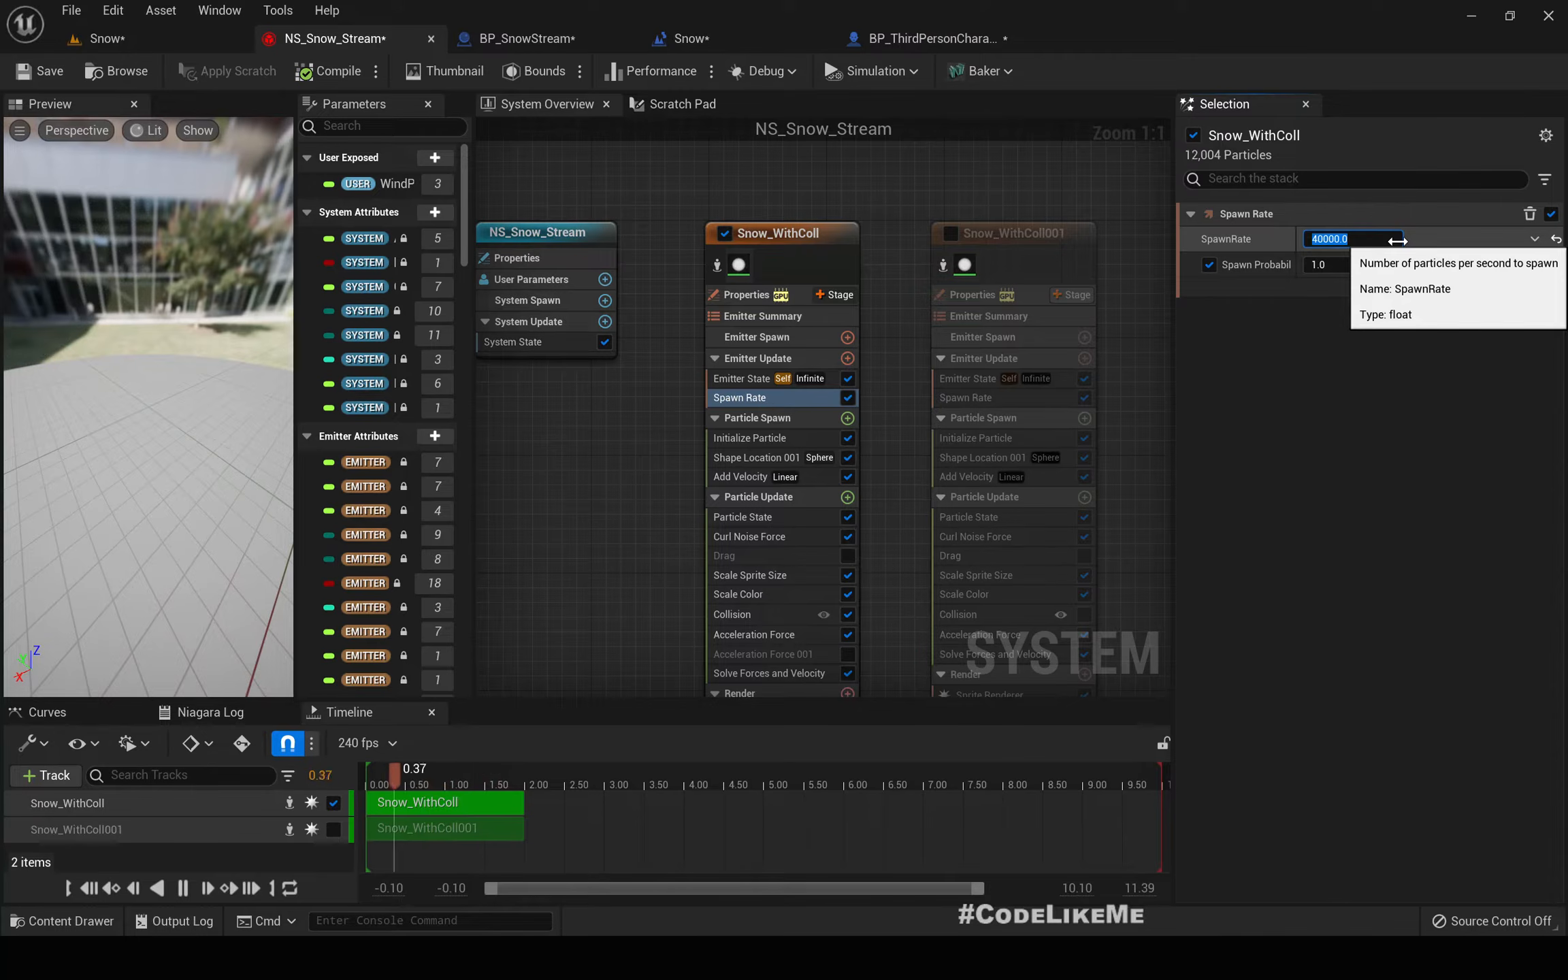
key(Return)
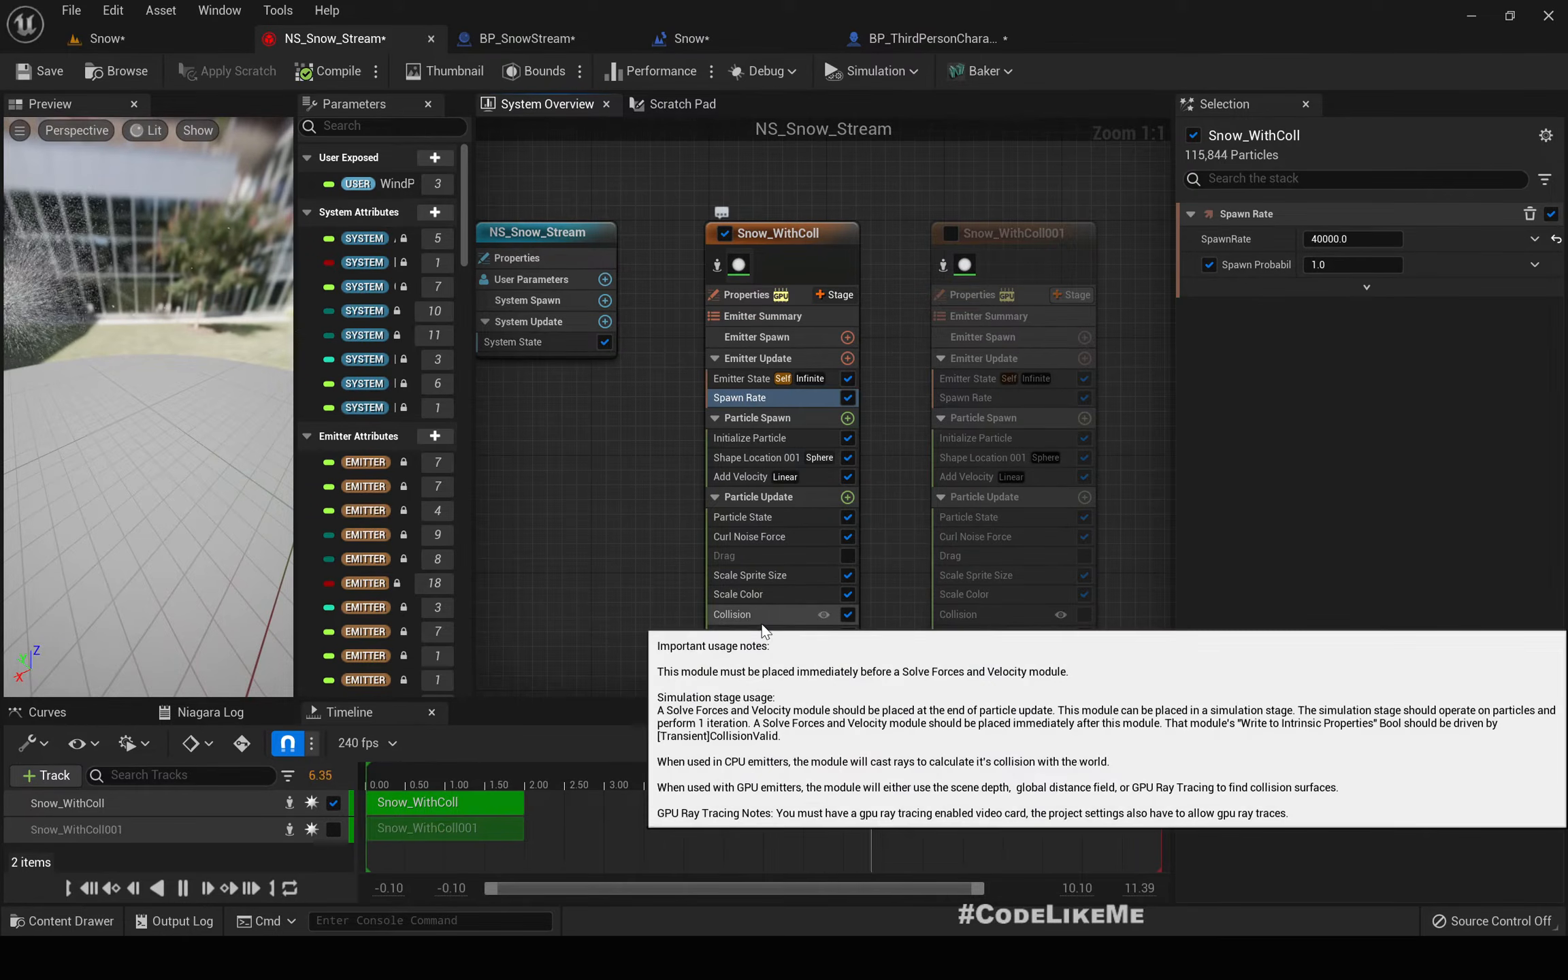
- Reset the Restitution of the Snow_WithColl emitter's Collision module to its default of 0.6
click(757, 614)
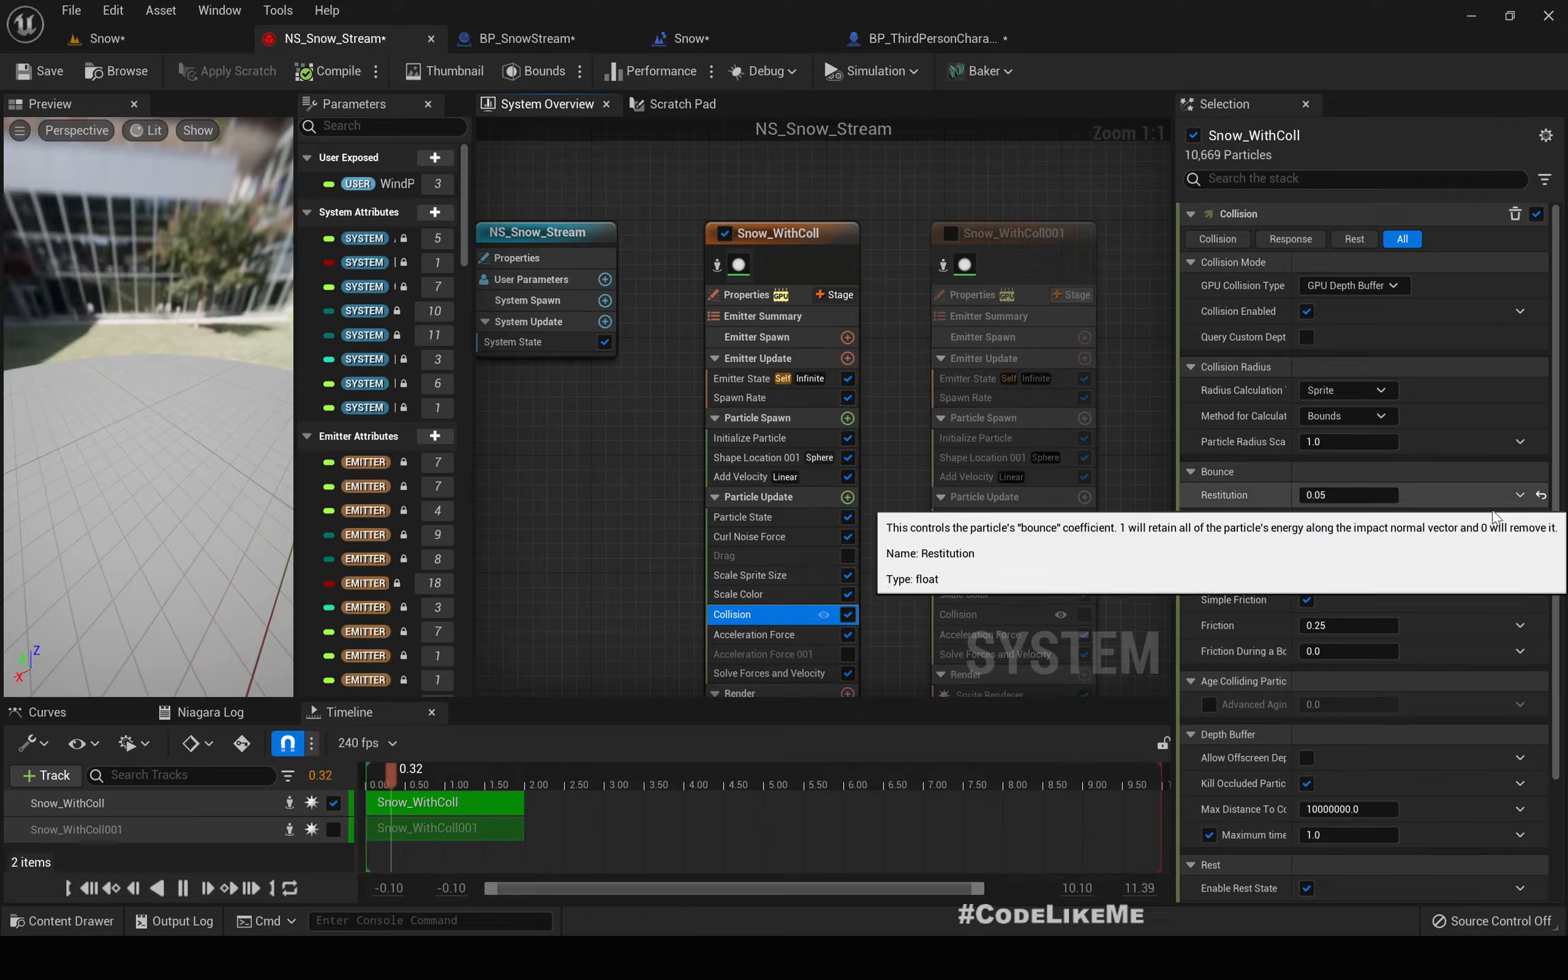
click(1541, 495)
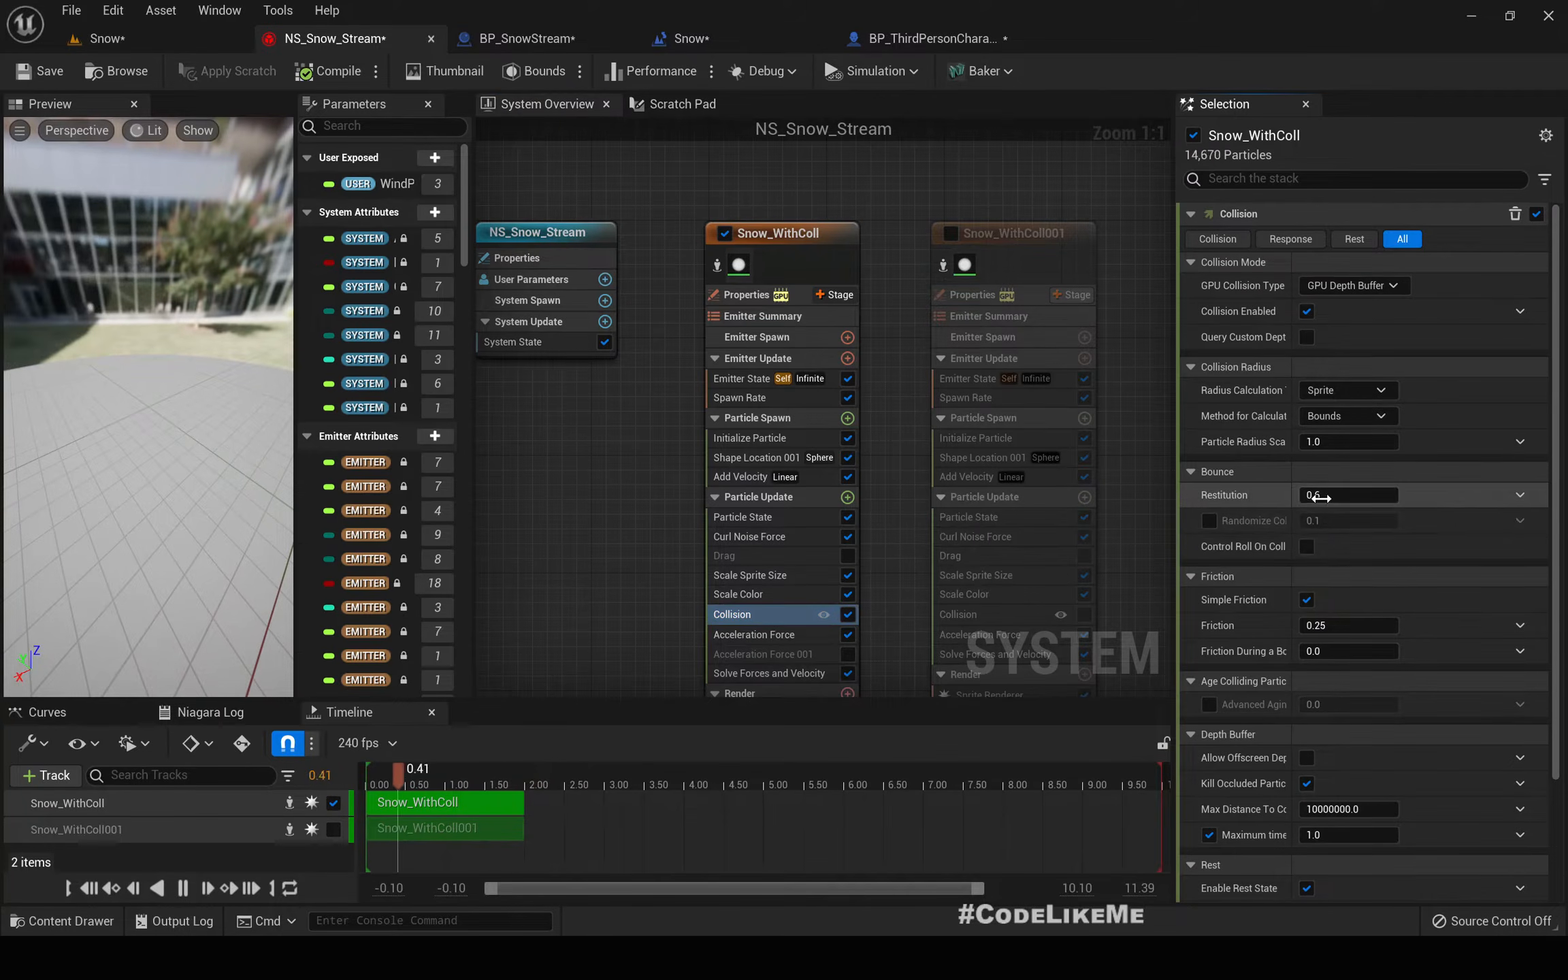
- Play the Snow level full screen and walk the character between the walls to examine how the snow bounces
click(107, 39)
key(F11)
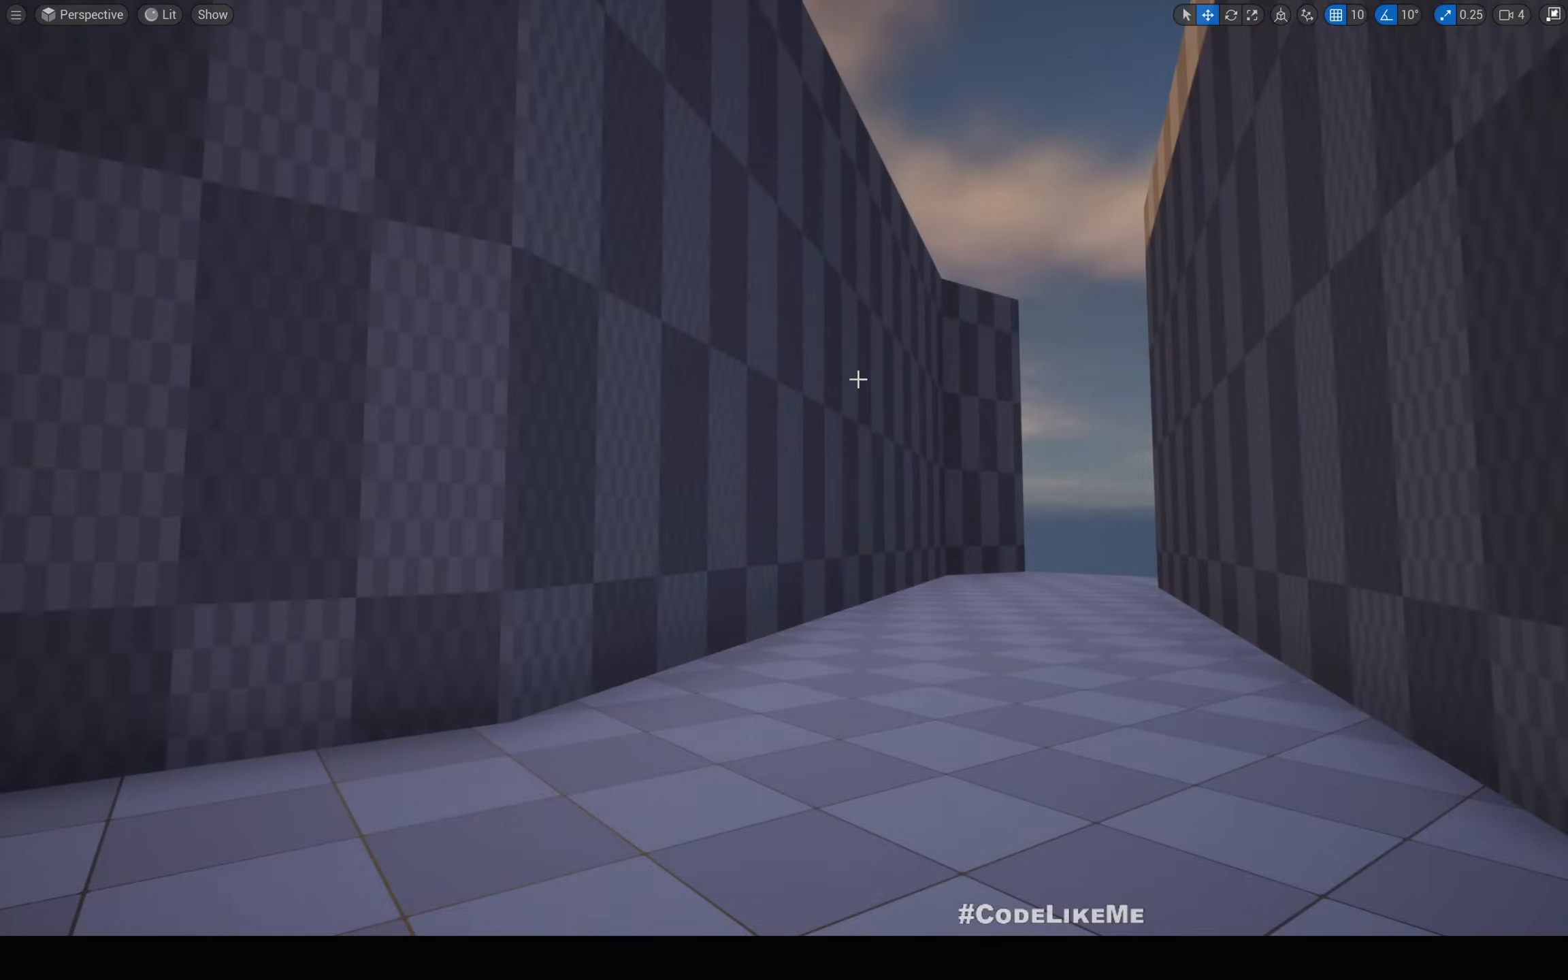
key(alt+p)
click(858, 379)
key(w)
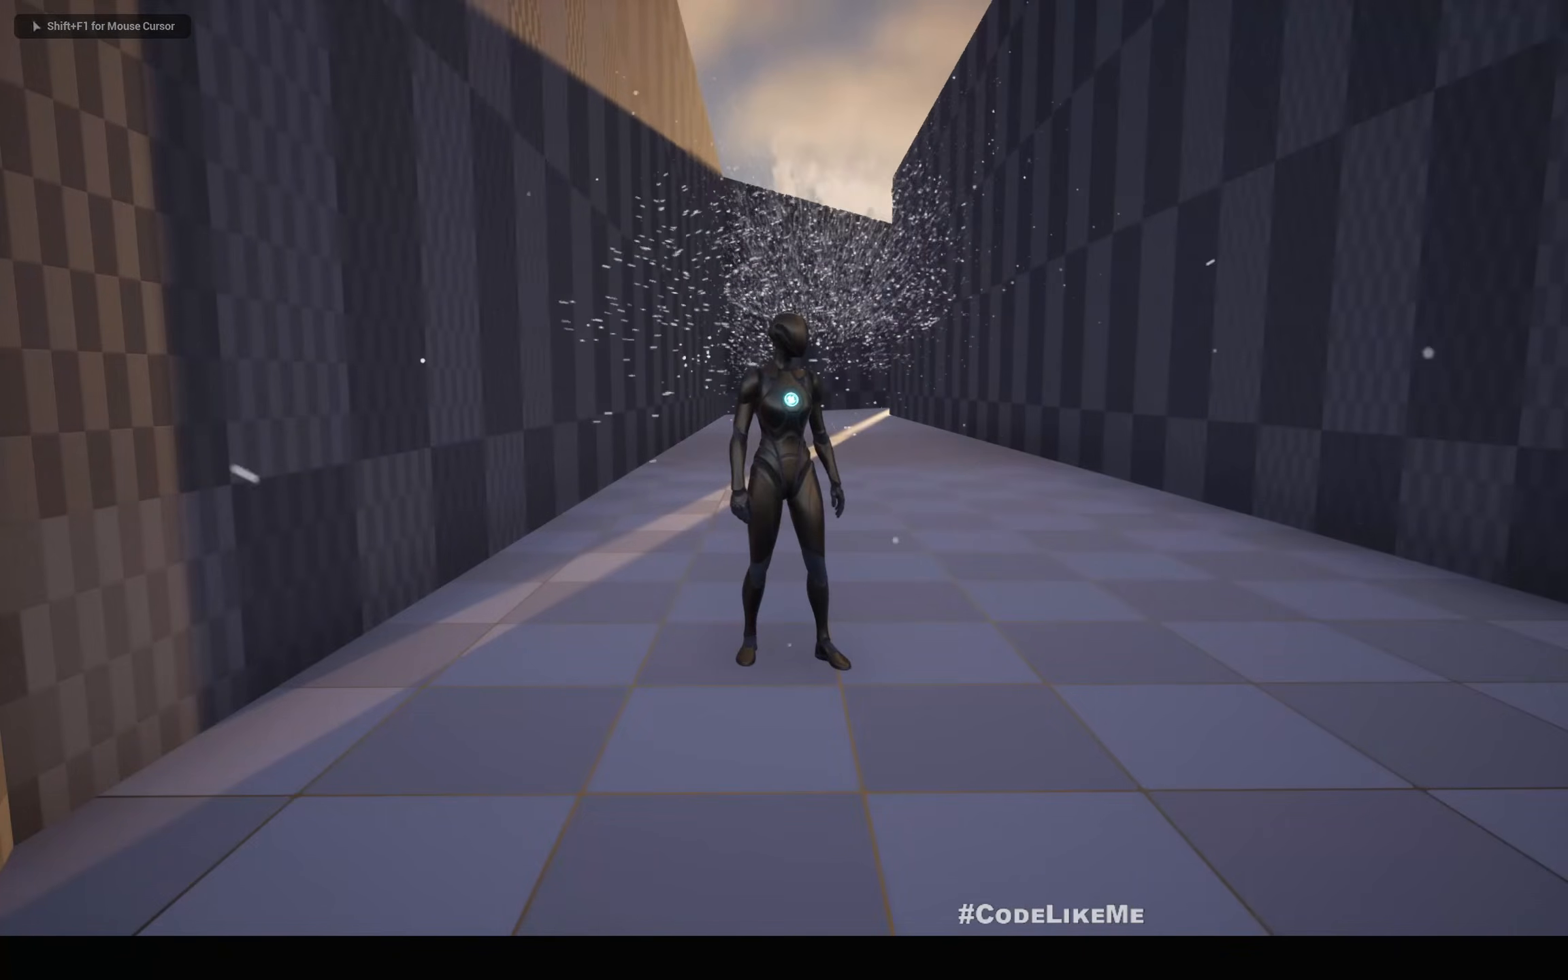
key(w)
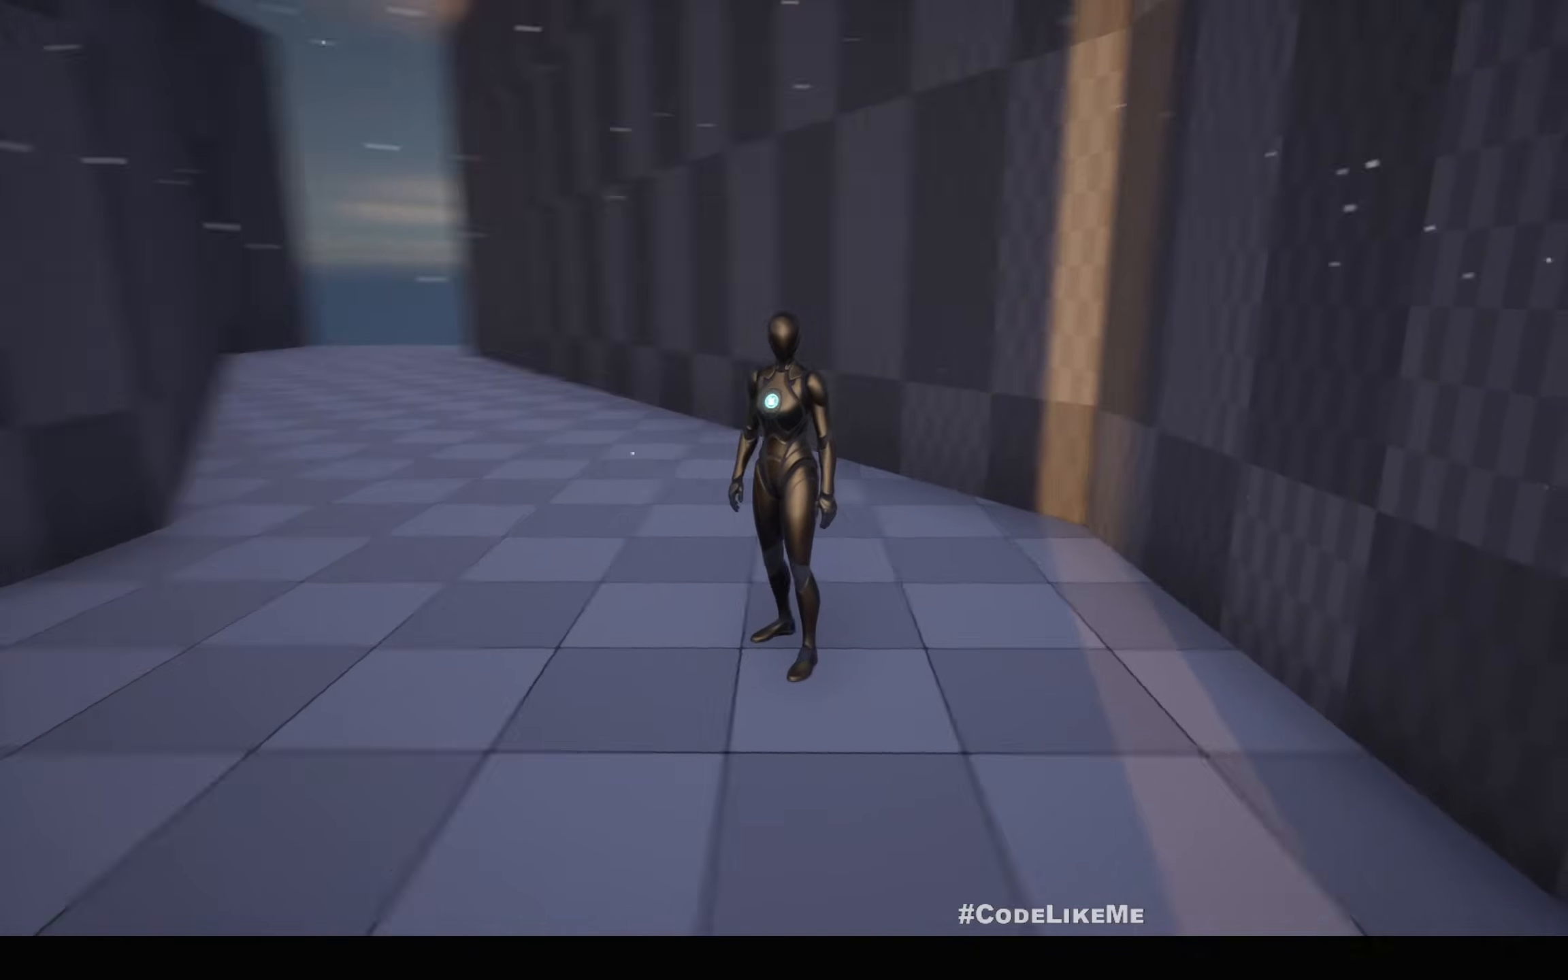
key(Escape)
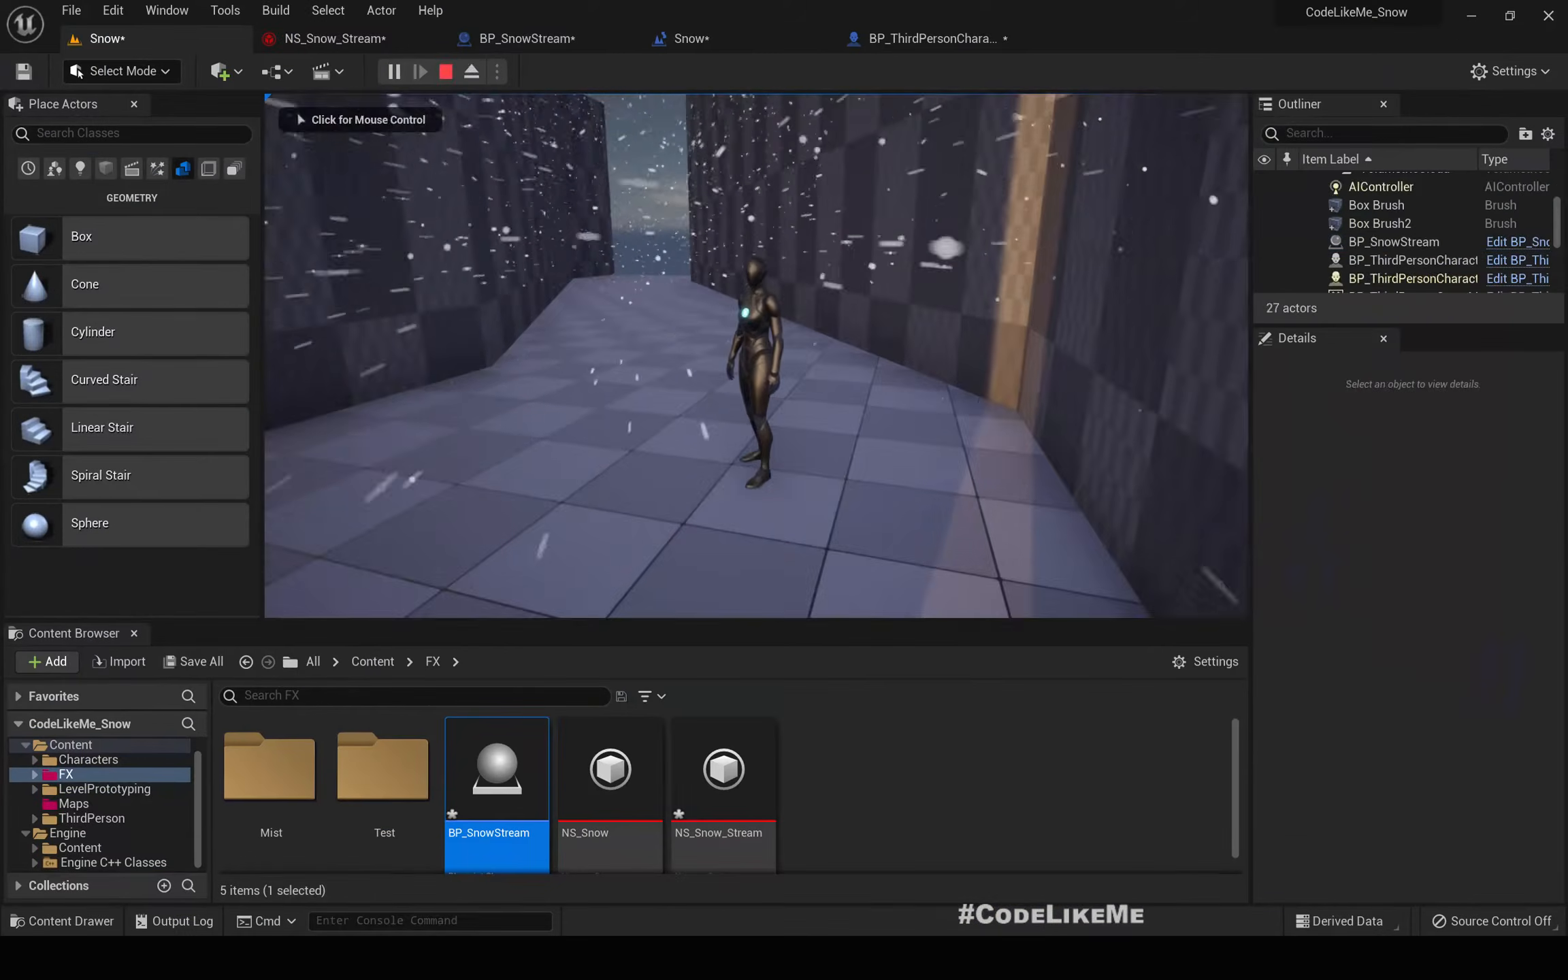
- Set the Collision module's Restitution to 0.06 for the Snow_WithColl emitter in NS_Snow_Stream
click(334, 39)
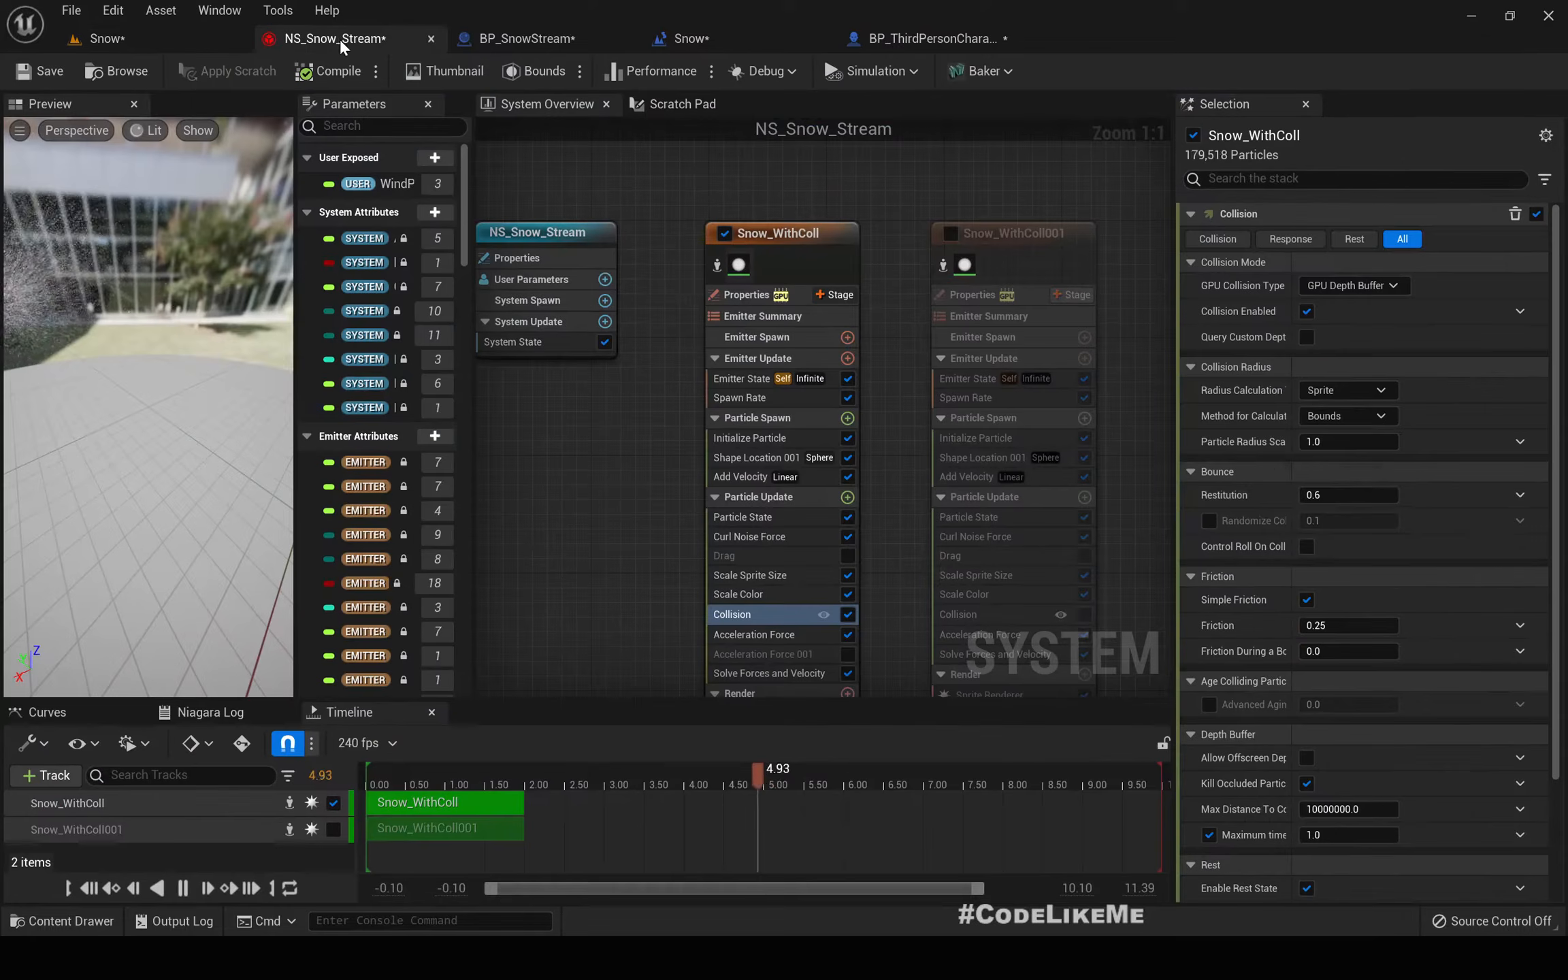
click(1350, 495)
text(.)
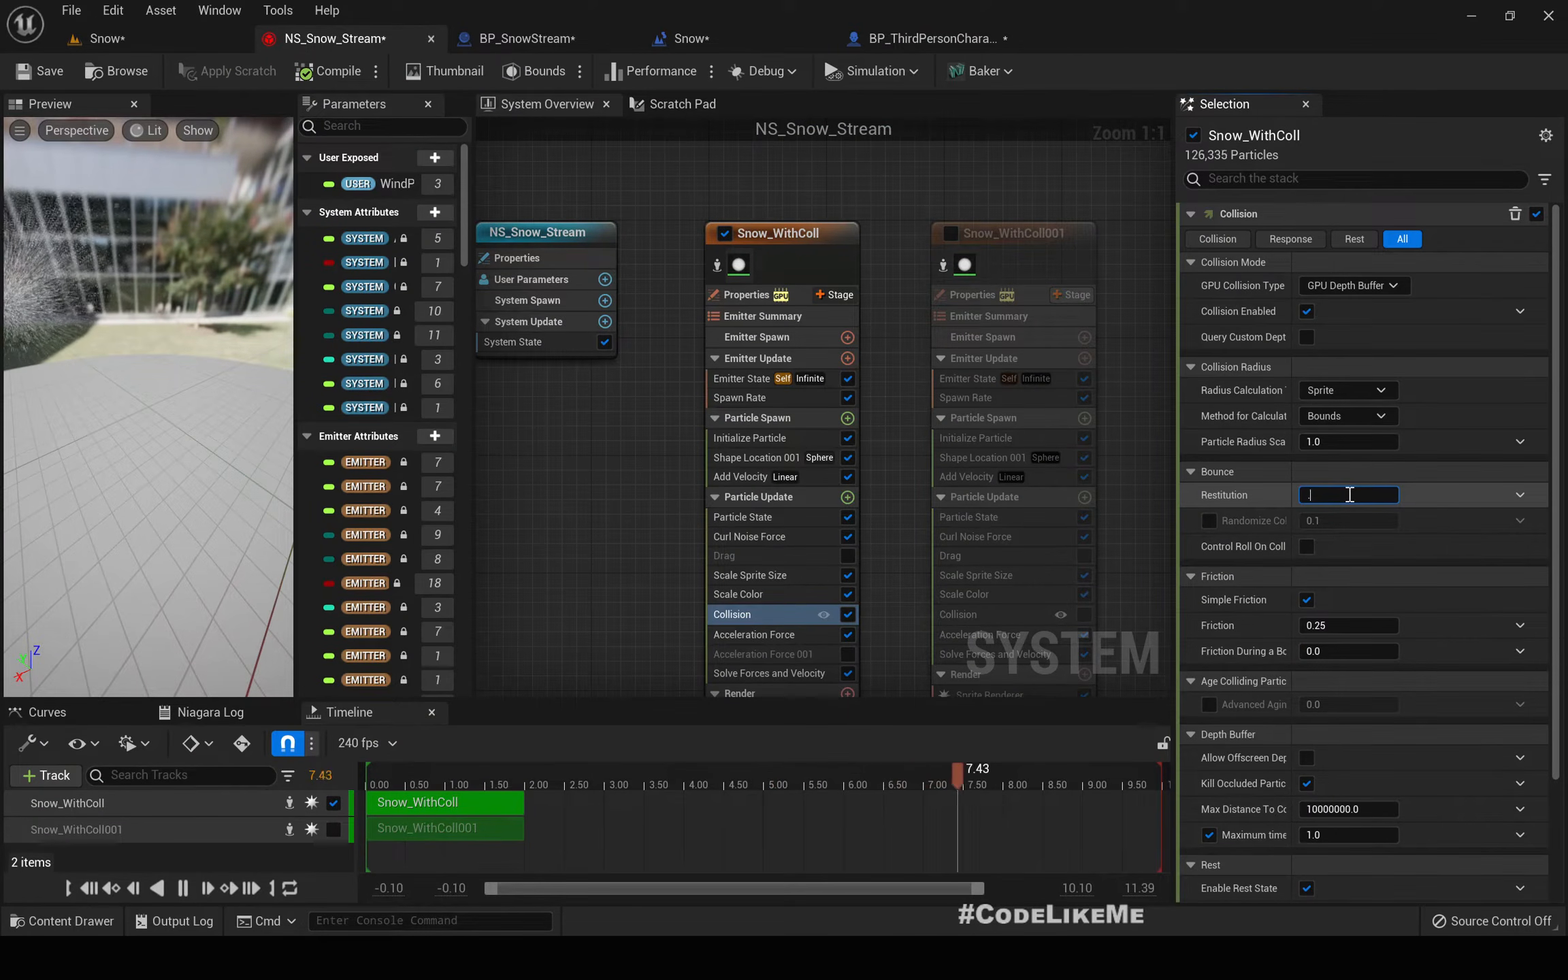
text(06)
key(Return)
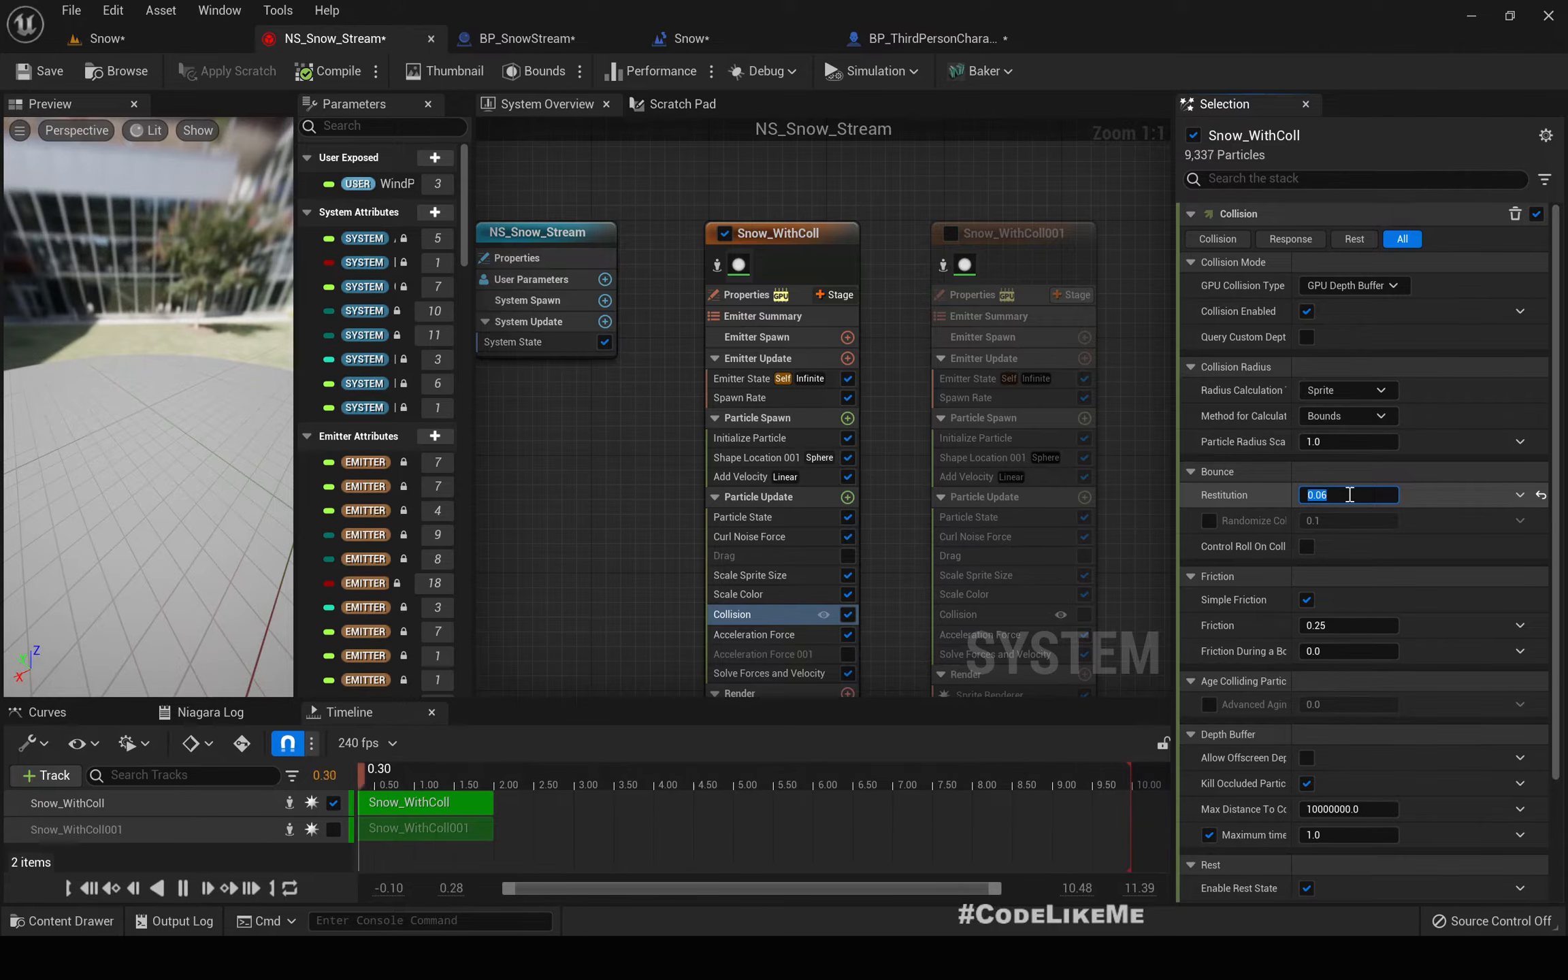
- Play the Snow level full screen again and walk the character along the corridor to examine the reduced snow bounce
click(104, 38)
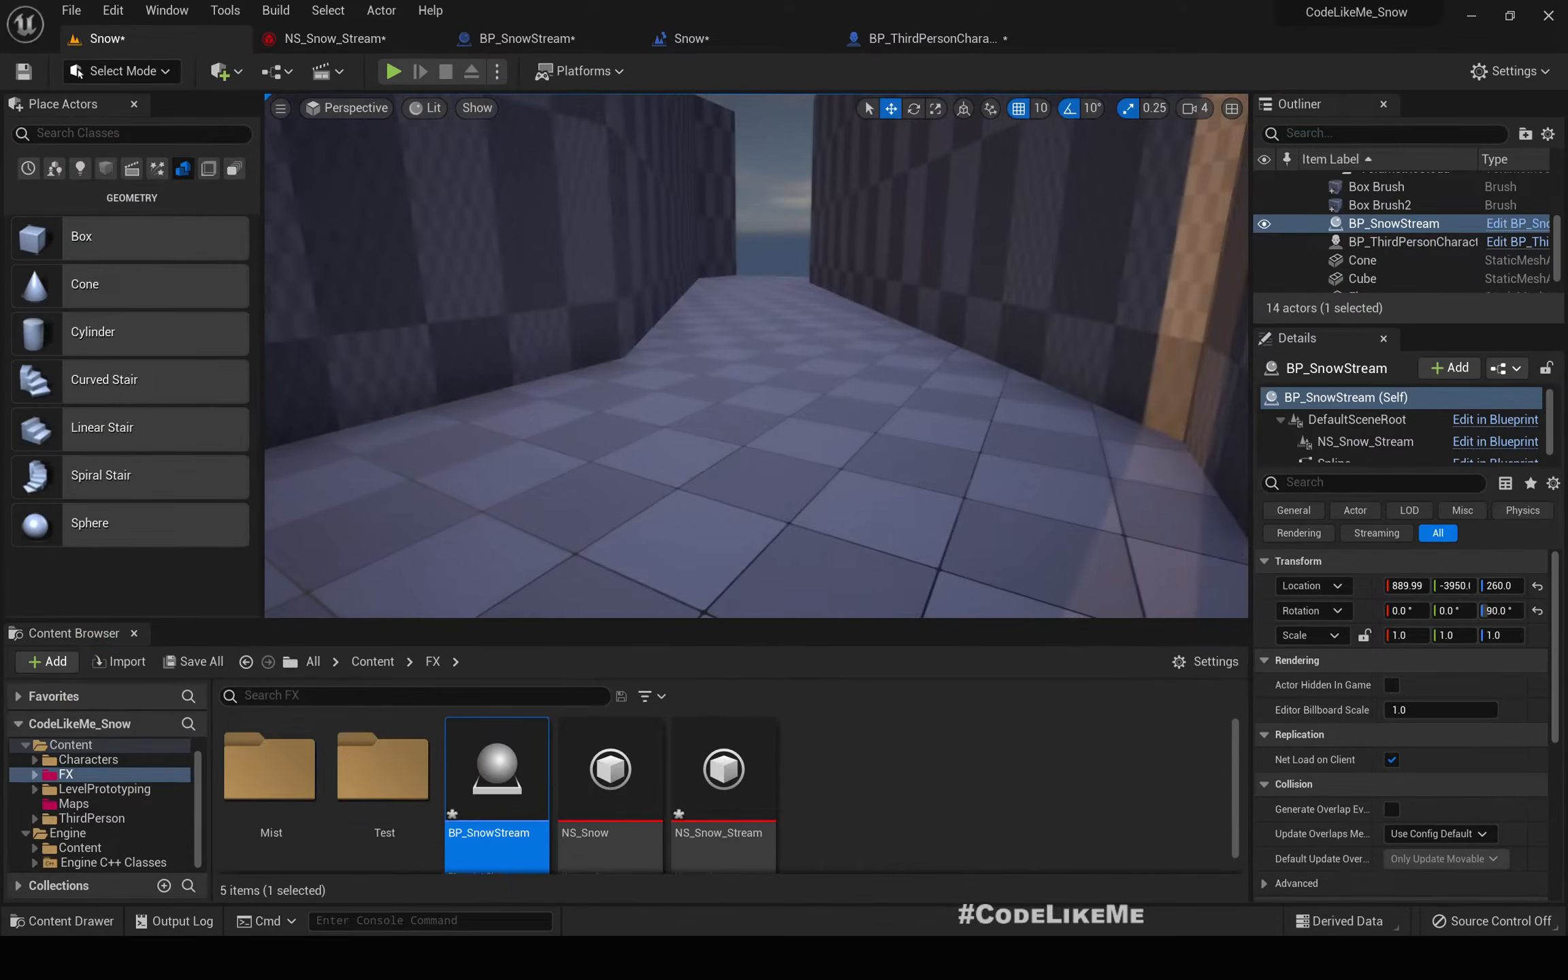
key(F11)
key(alt+p)
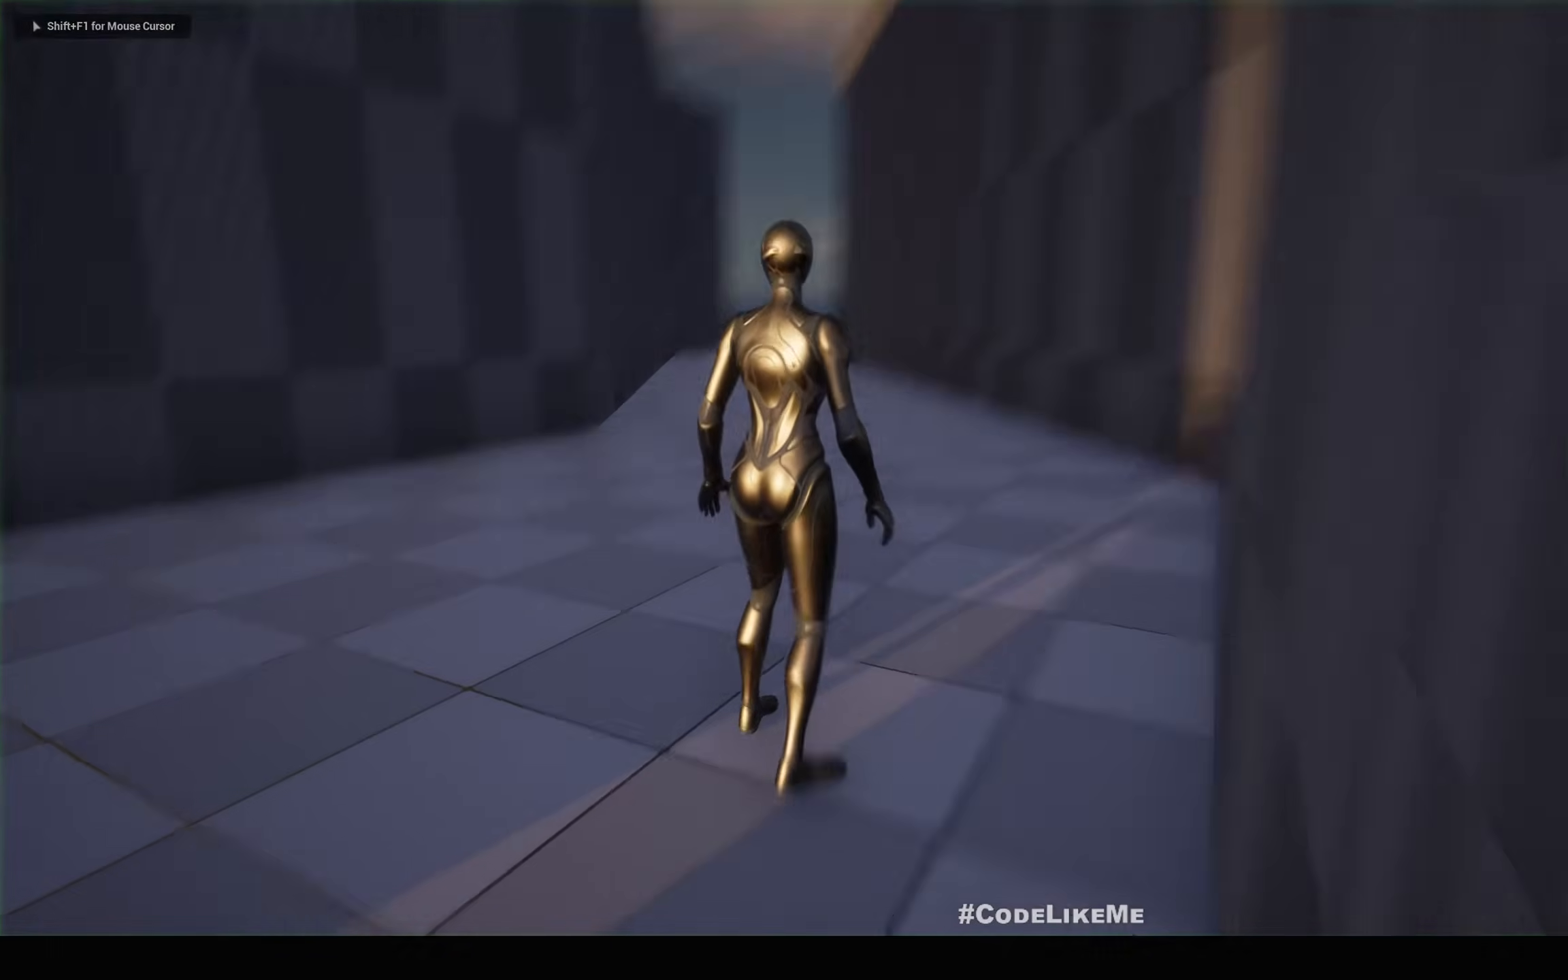
key(a)
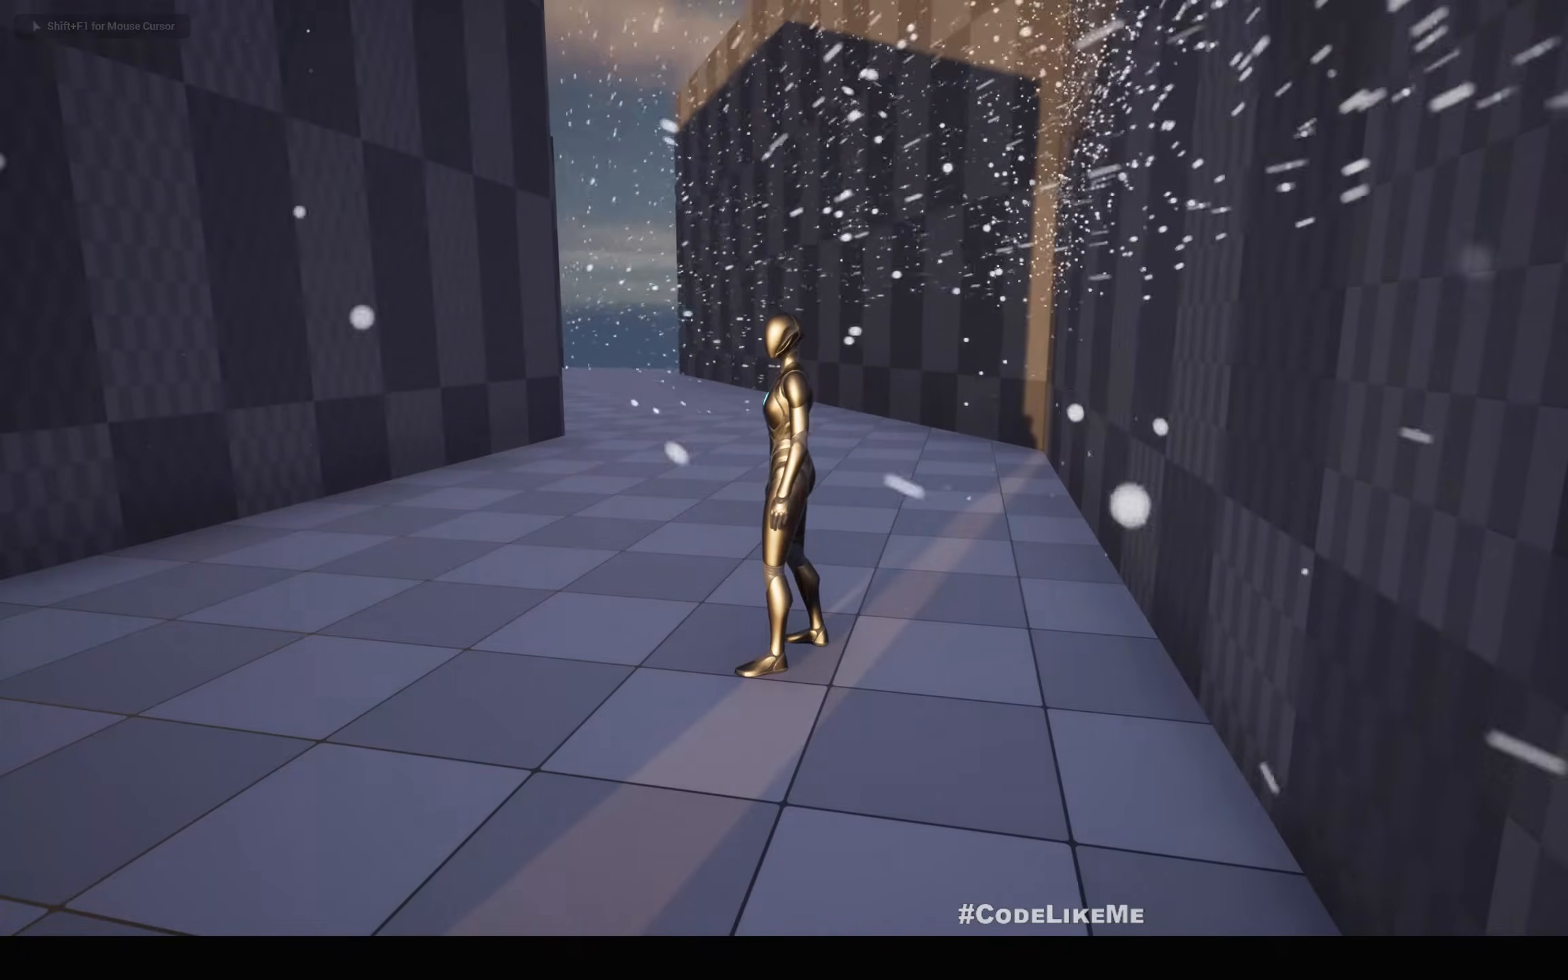
key(w)
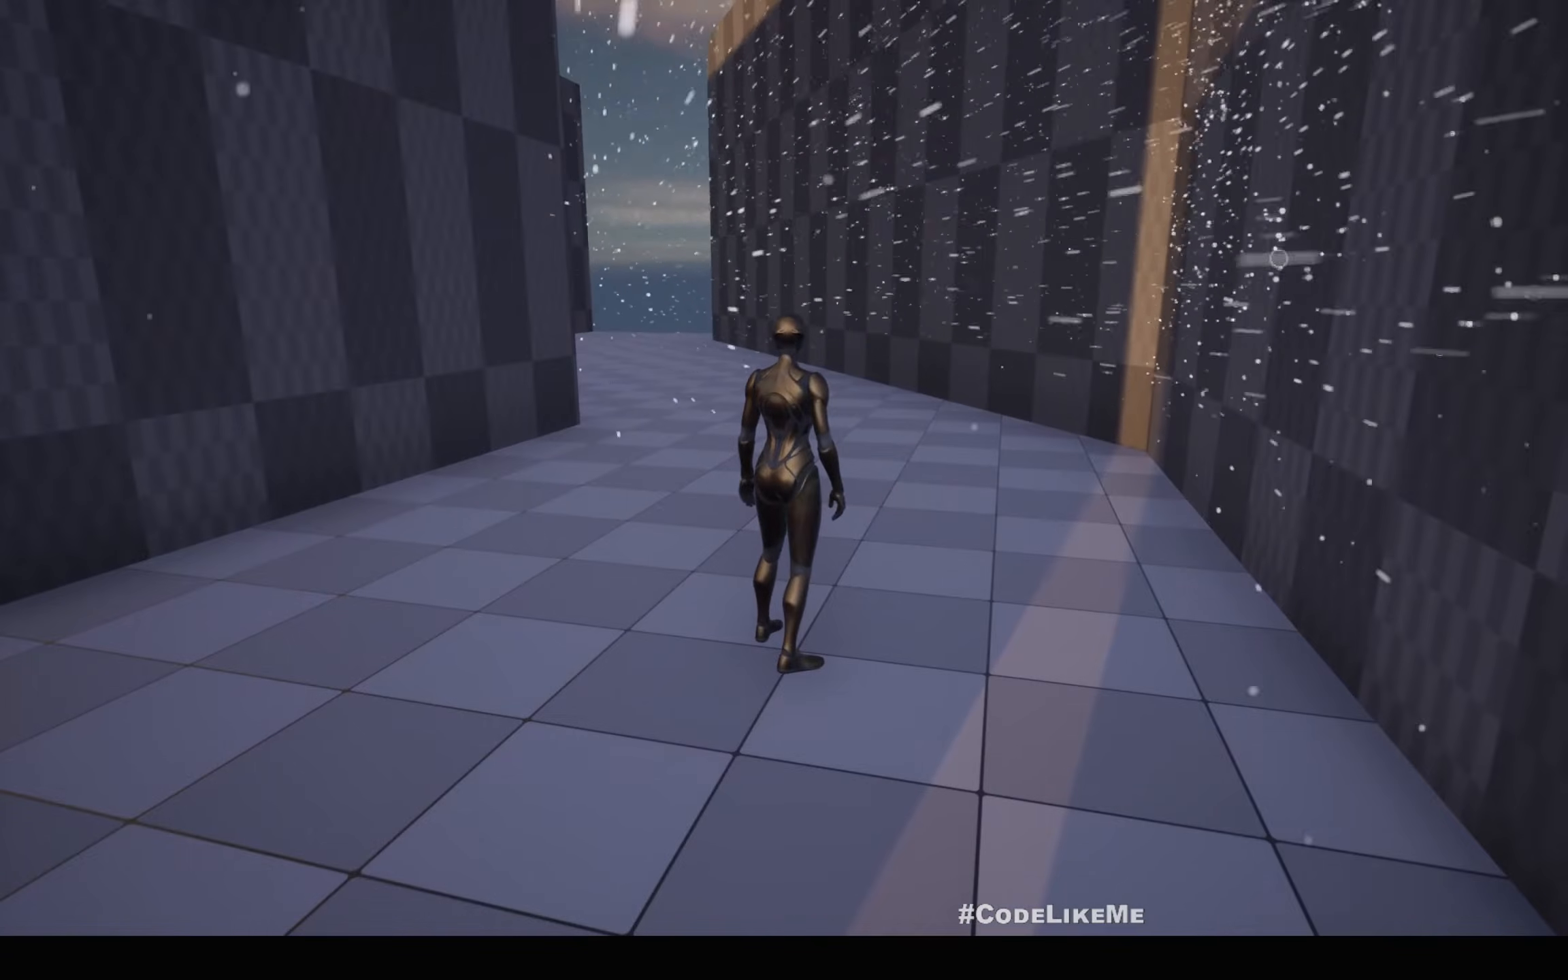
key(a)
key(w)
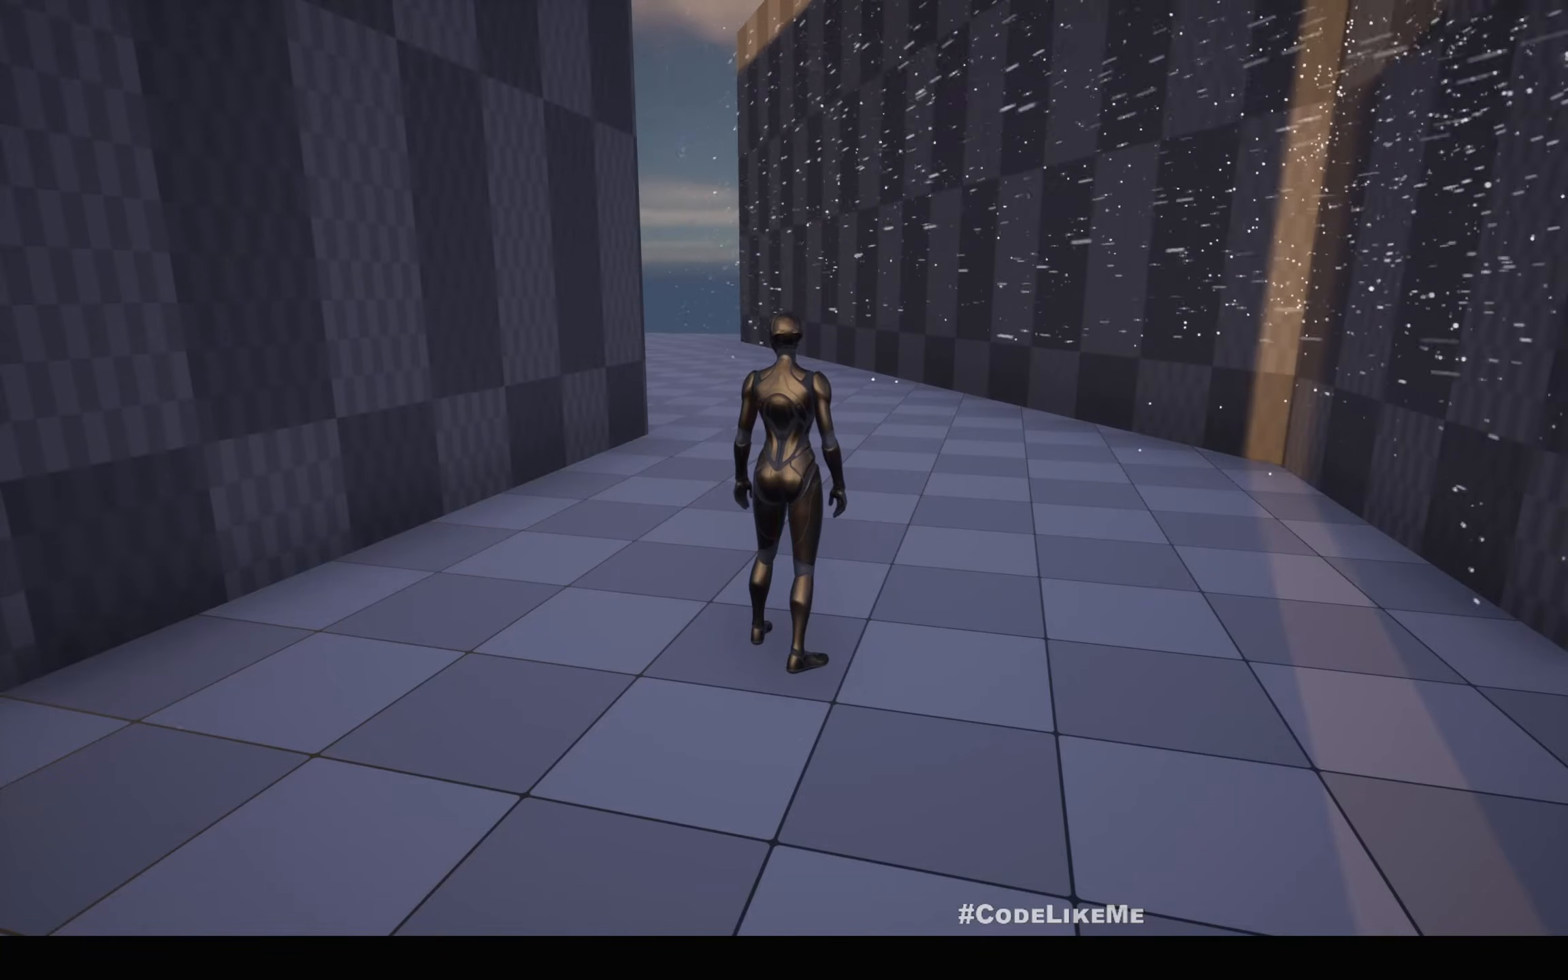
key(Escape)
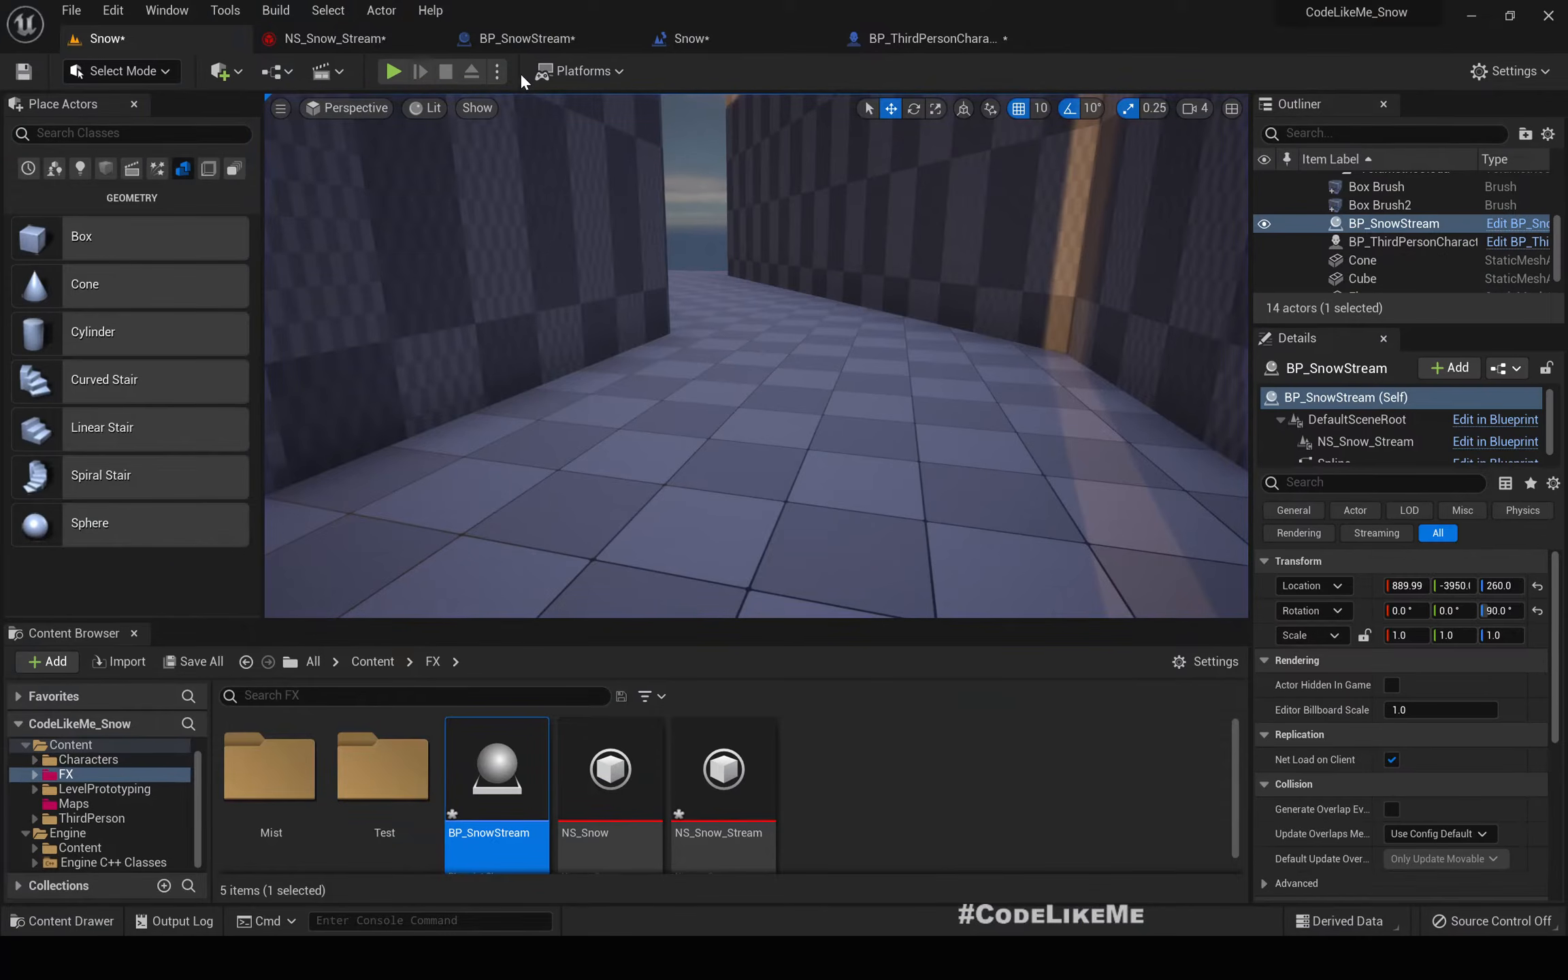
- Apply a Multiply Float dynamic input to the Scale Curve of Snow_WithColl's Scale Sprite Size module in NS_Snow_Stream
click(326, 38)
scroll(855, 643, down, 3)
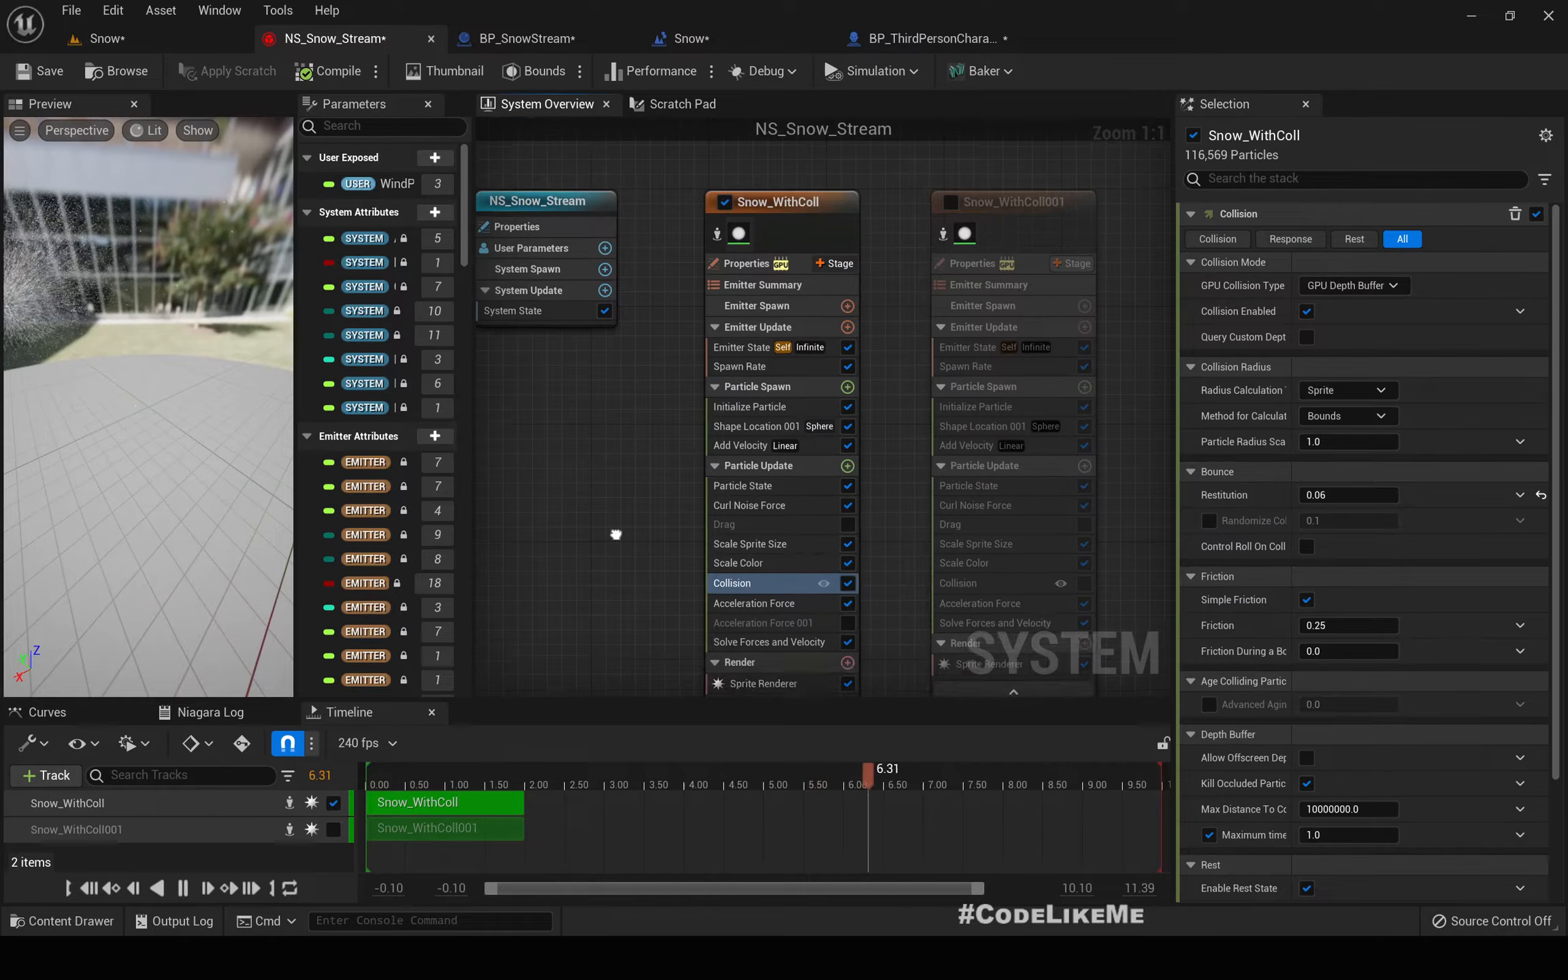
click(775, 456)
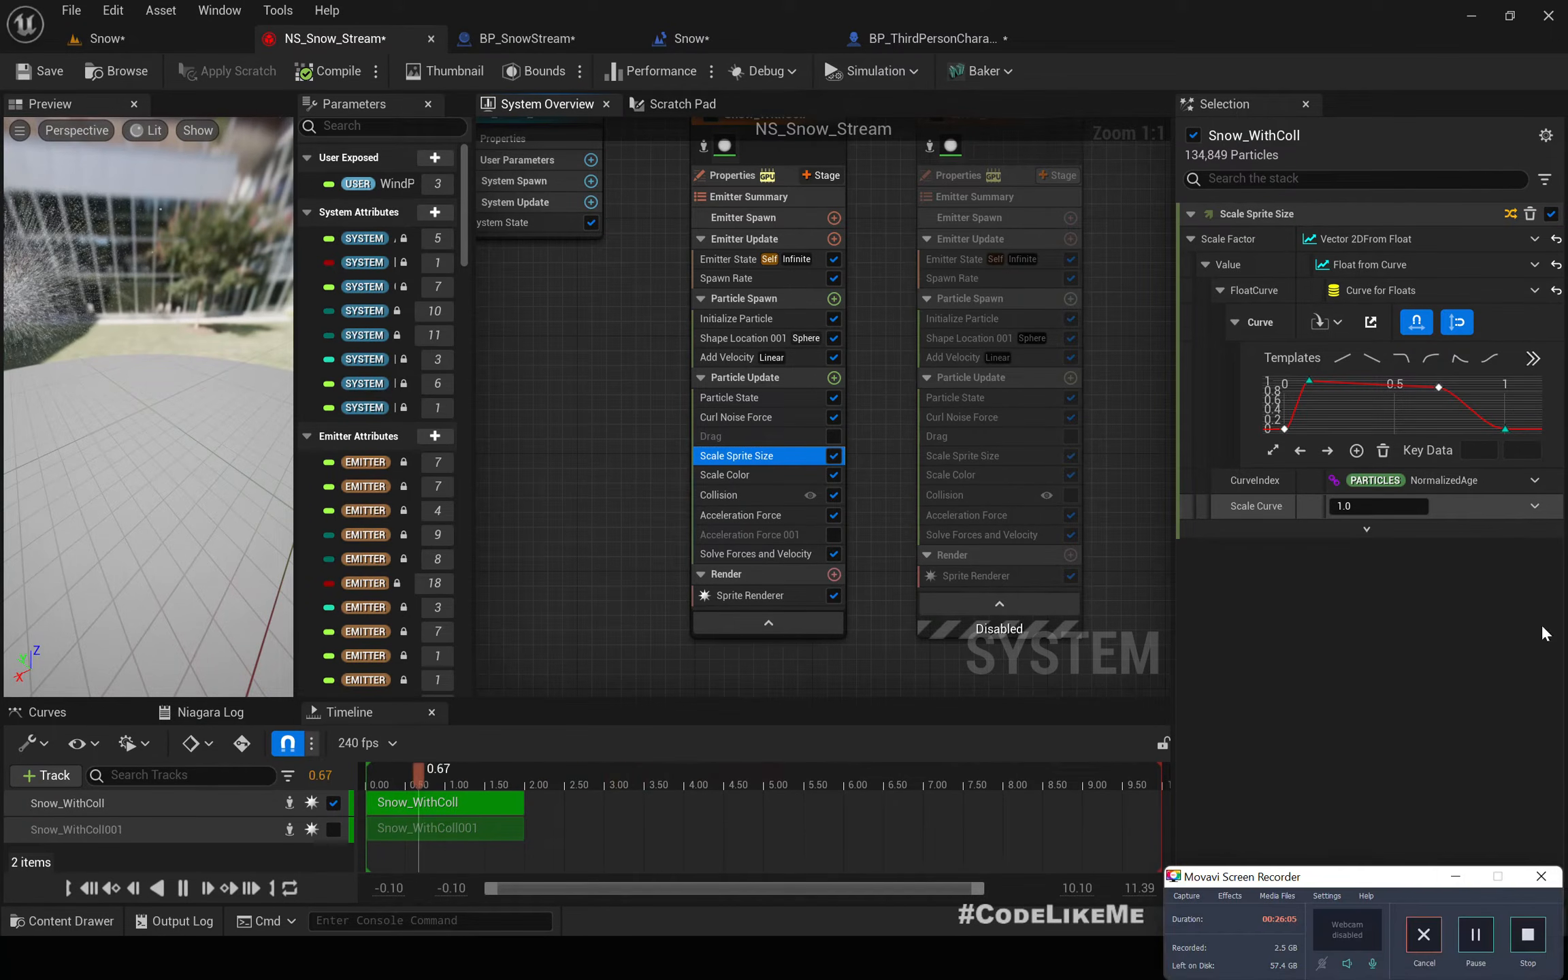
click(1453, 876)
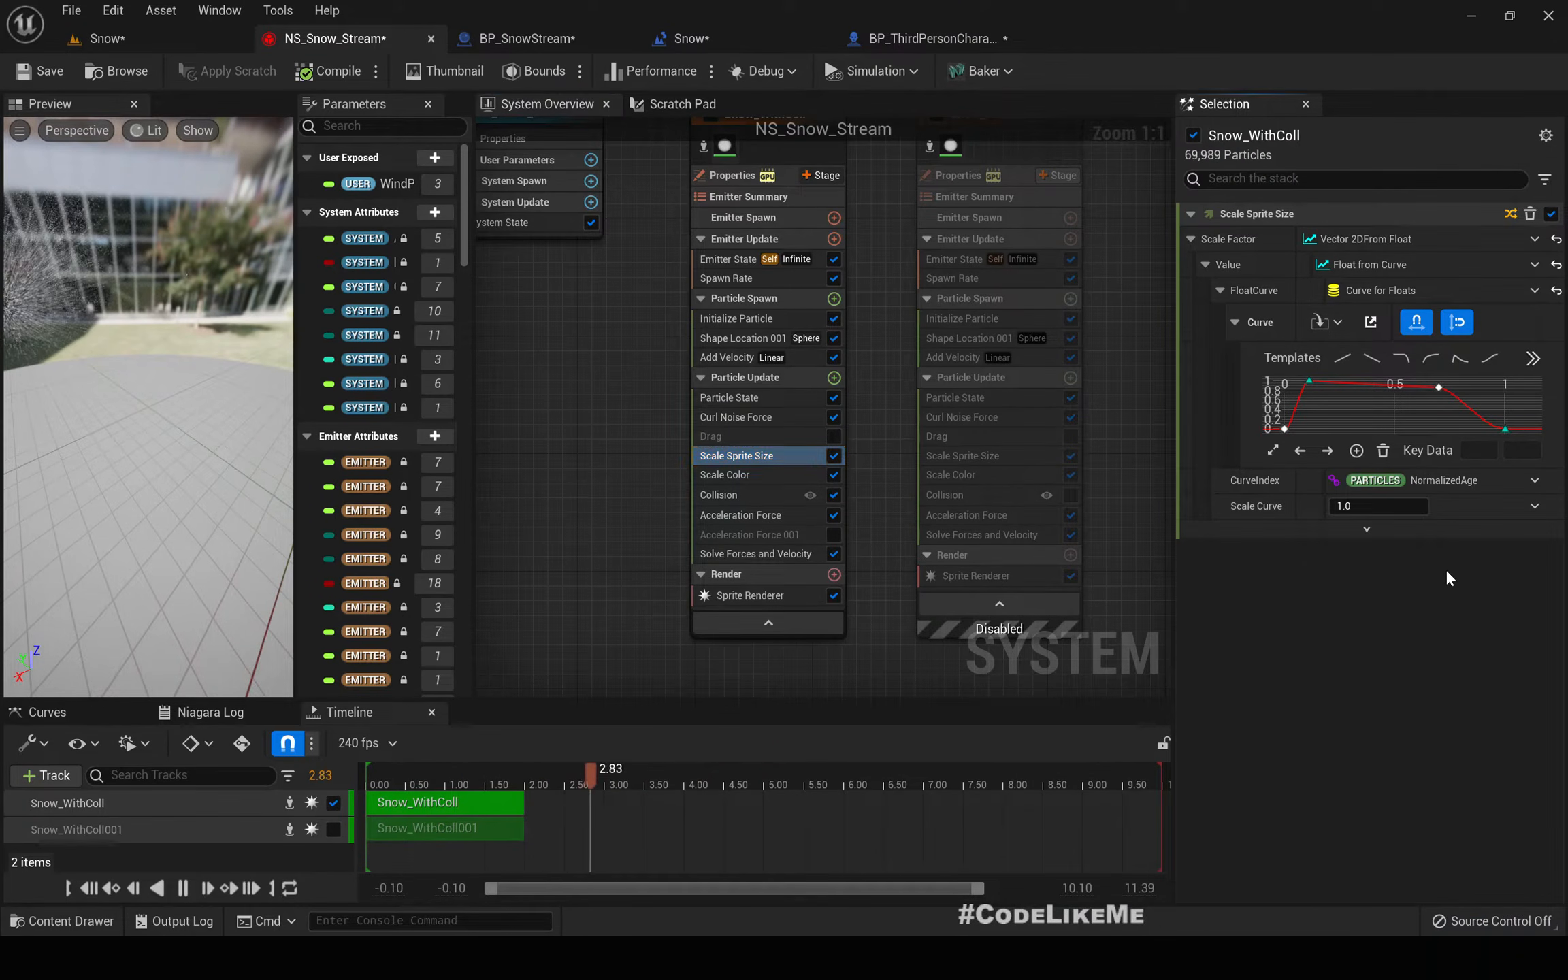
click(1534, 507)
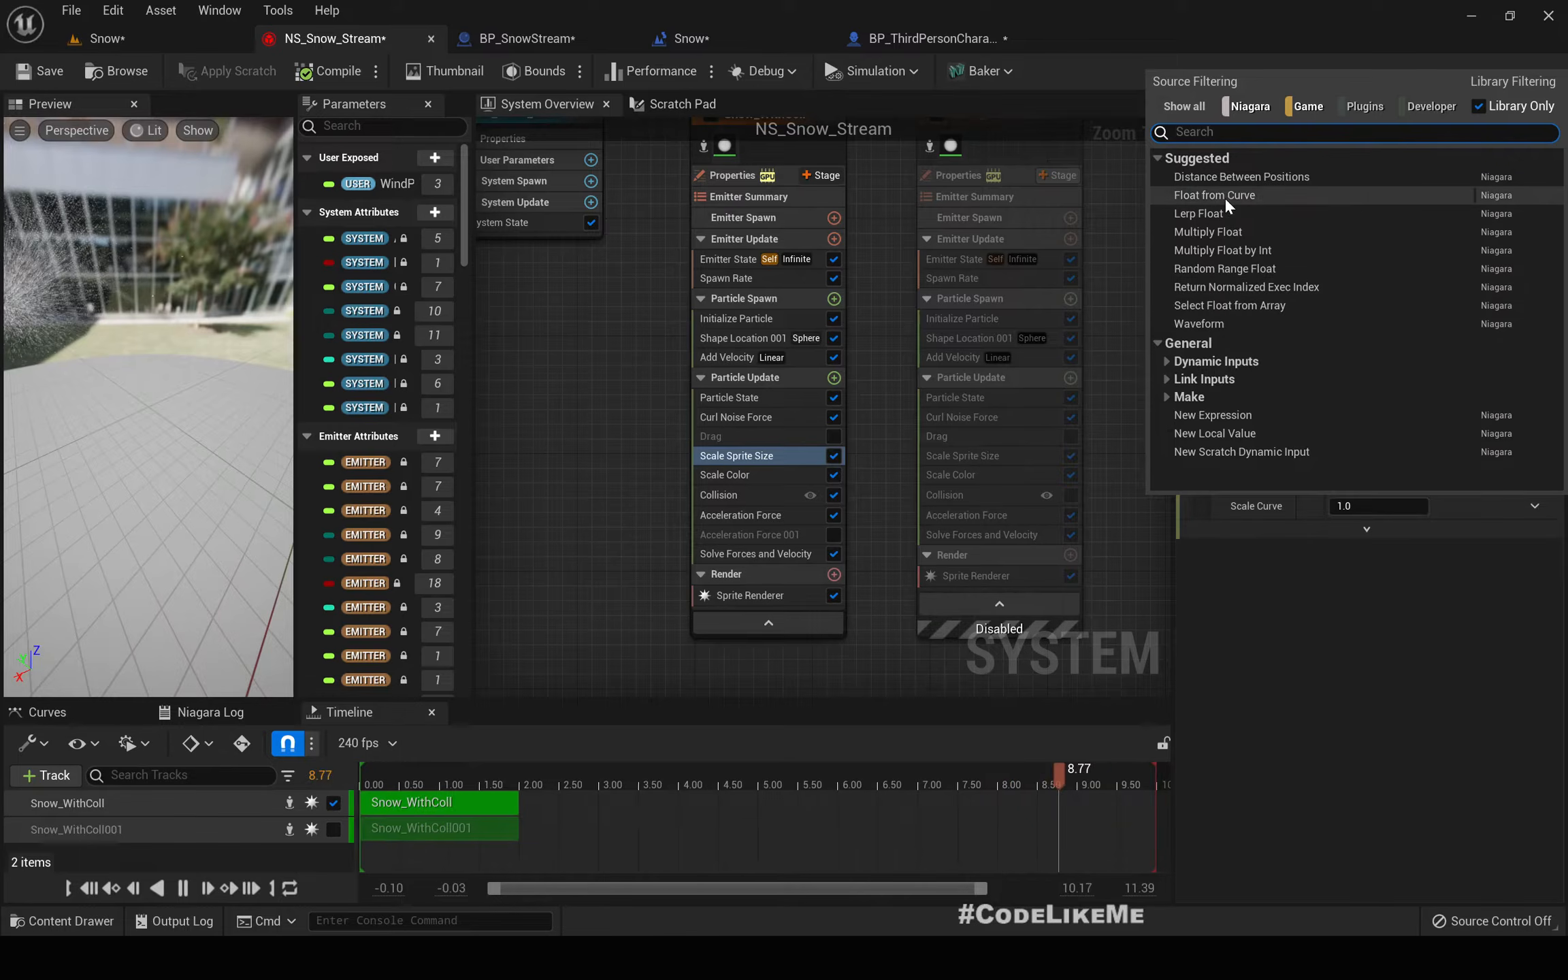
click(1239, 228)
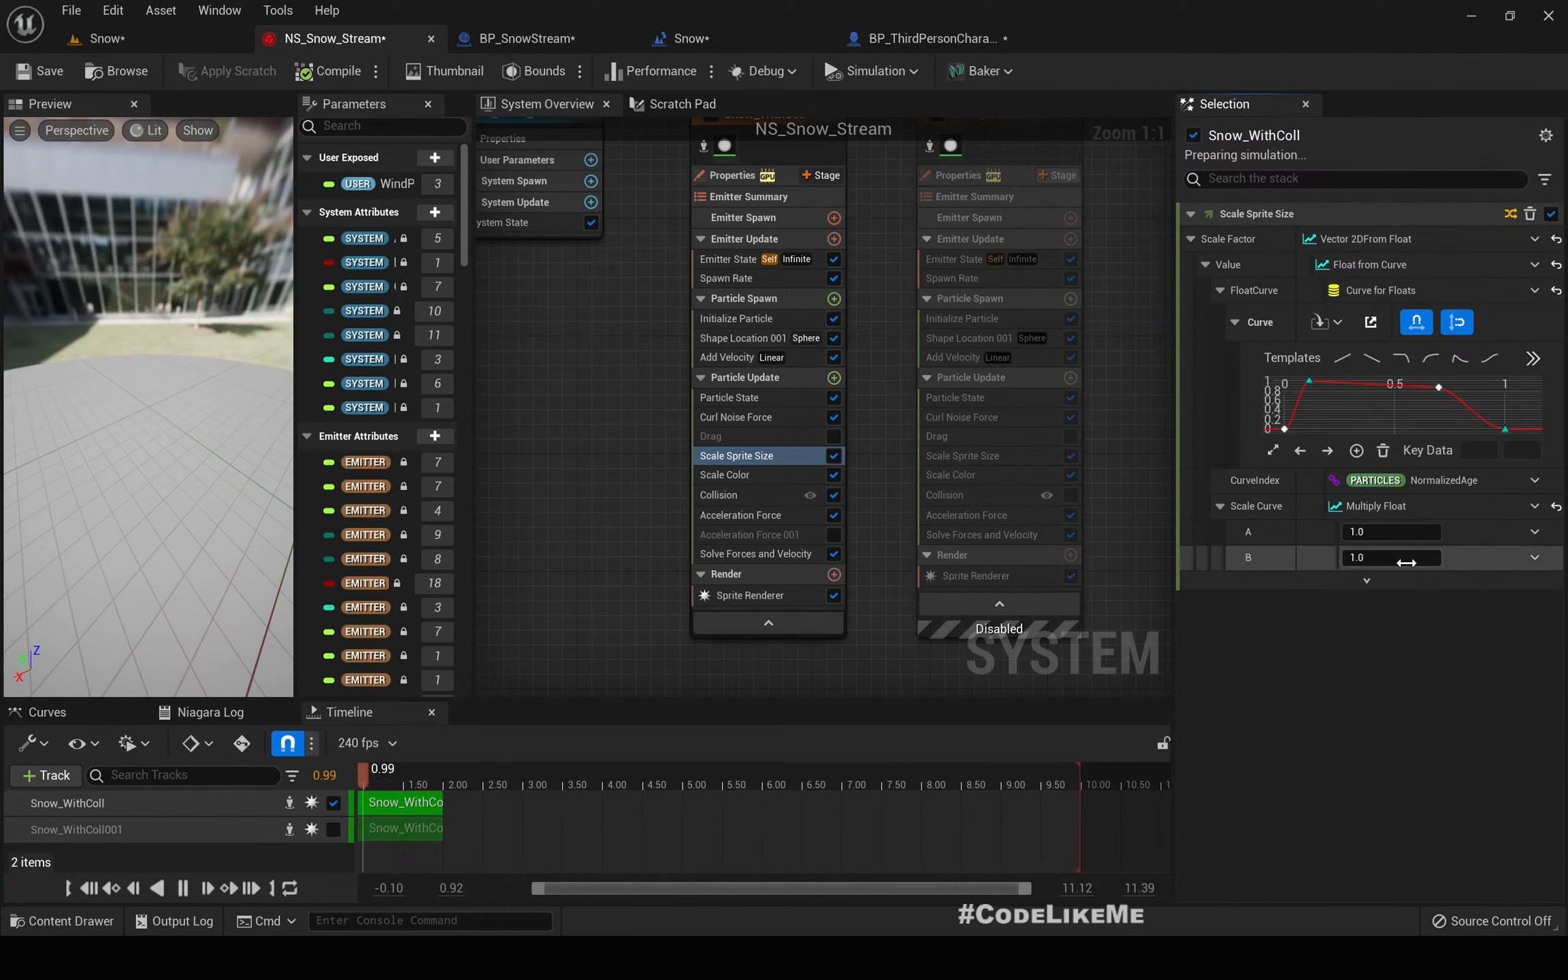
- Assign a Vector Length dynamic input to B of the Scale Curve's Multiply Float
click(1535, 557)
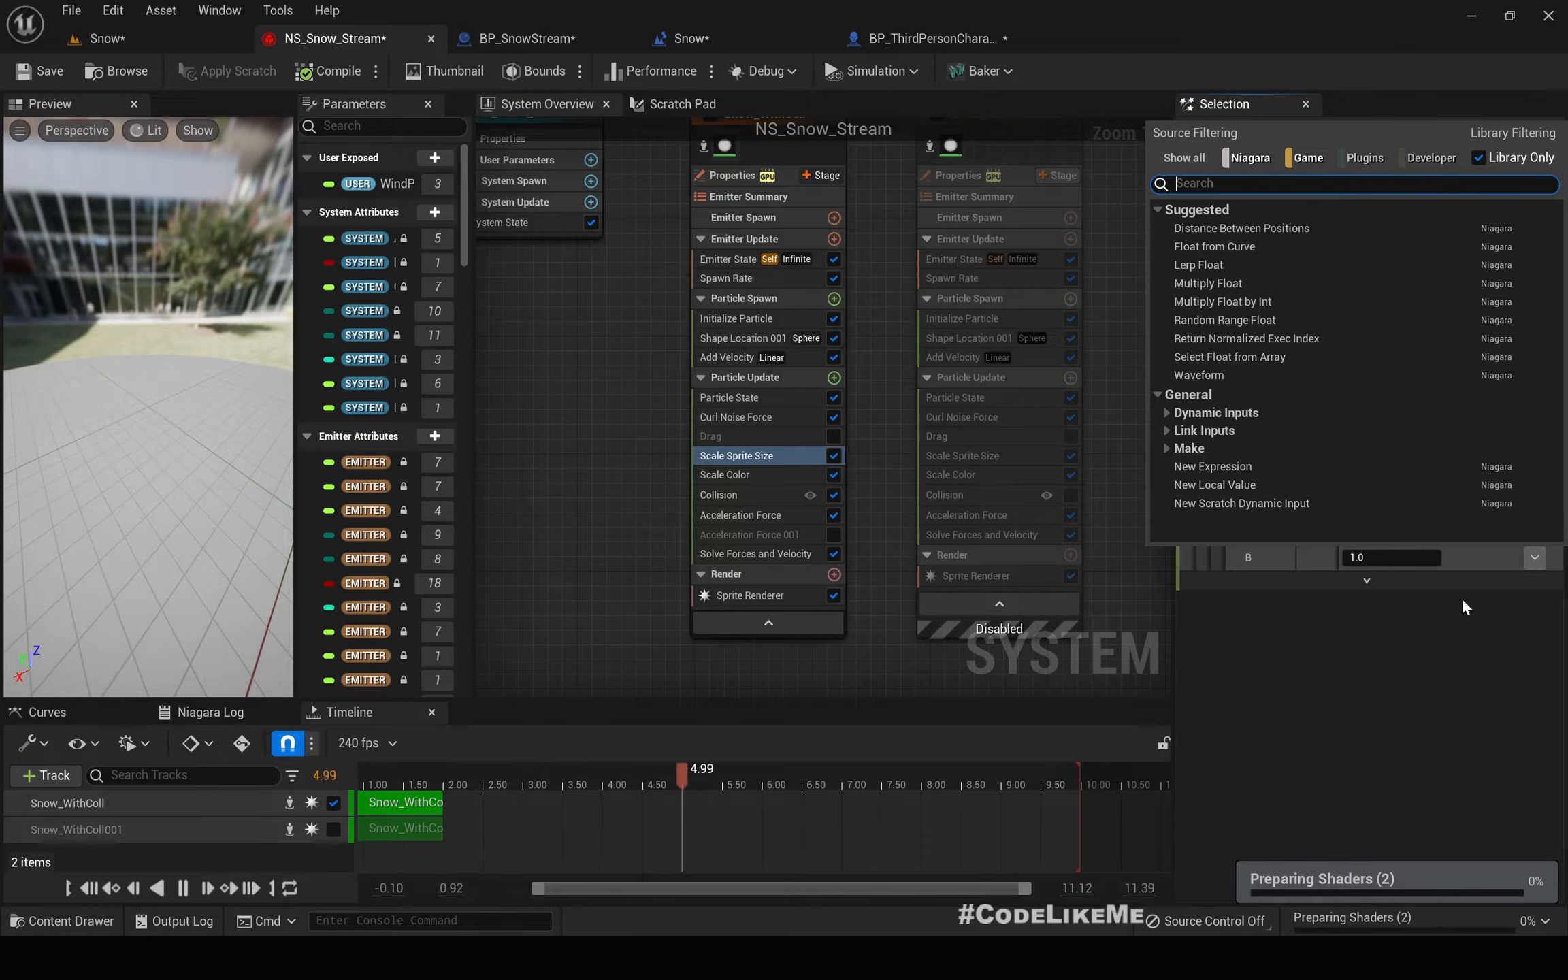
click(1463, 613)
click(1535, 557)
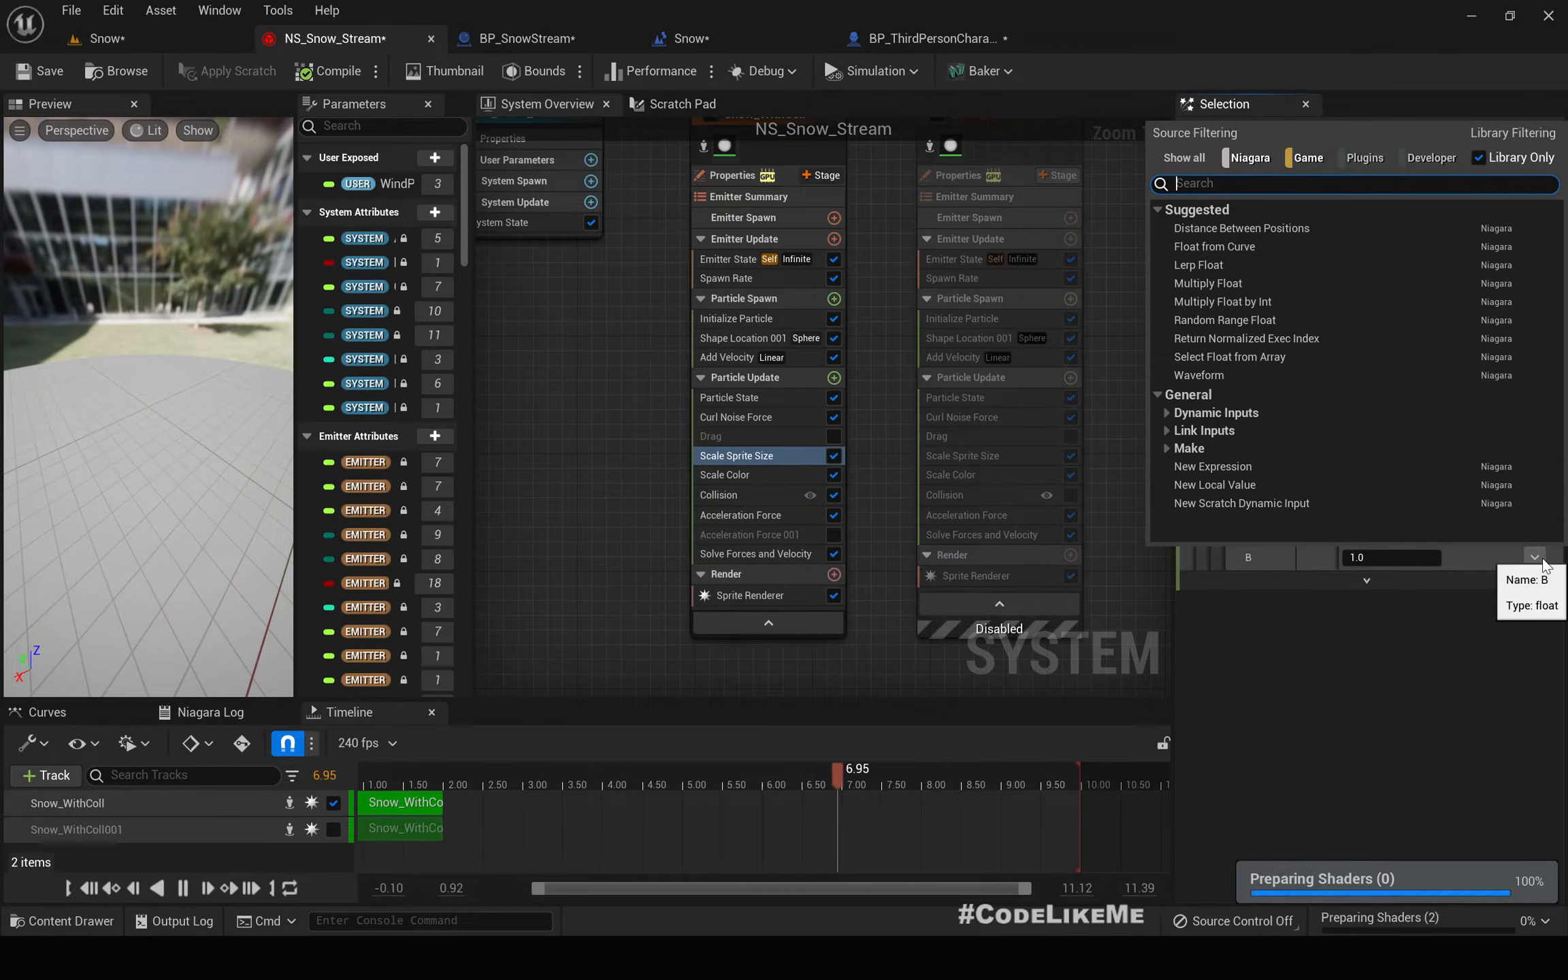
text(spee)
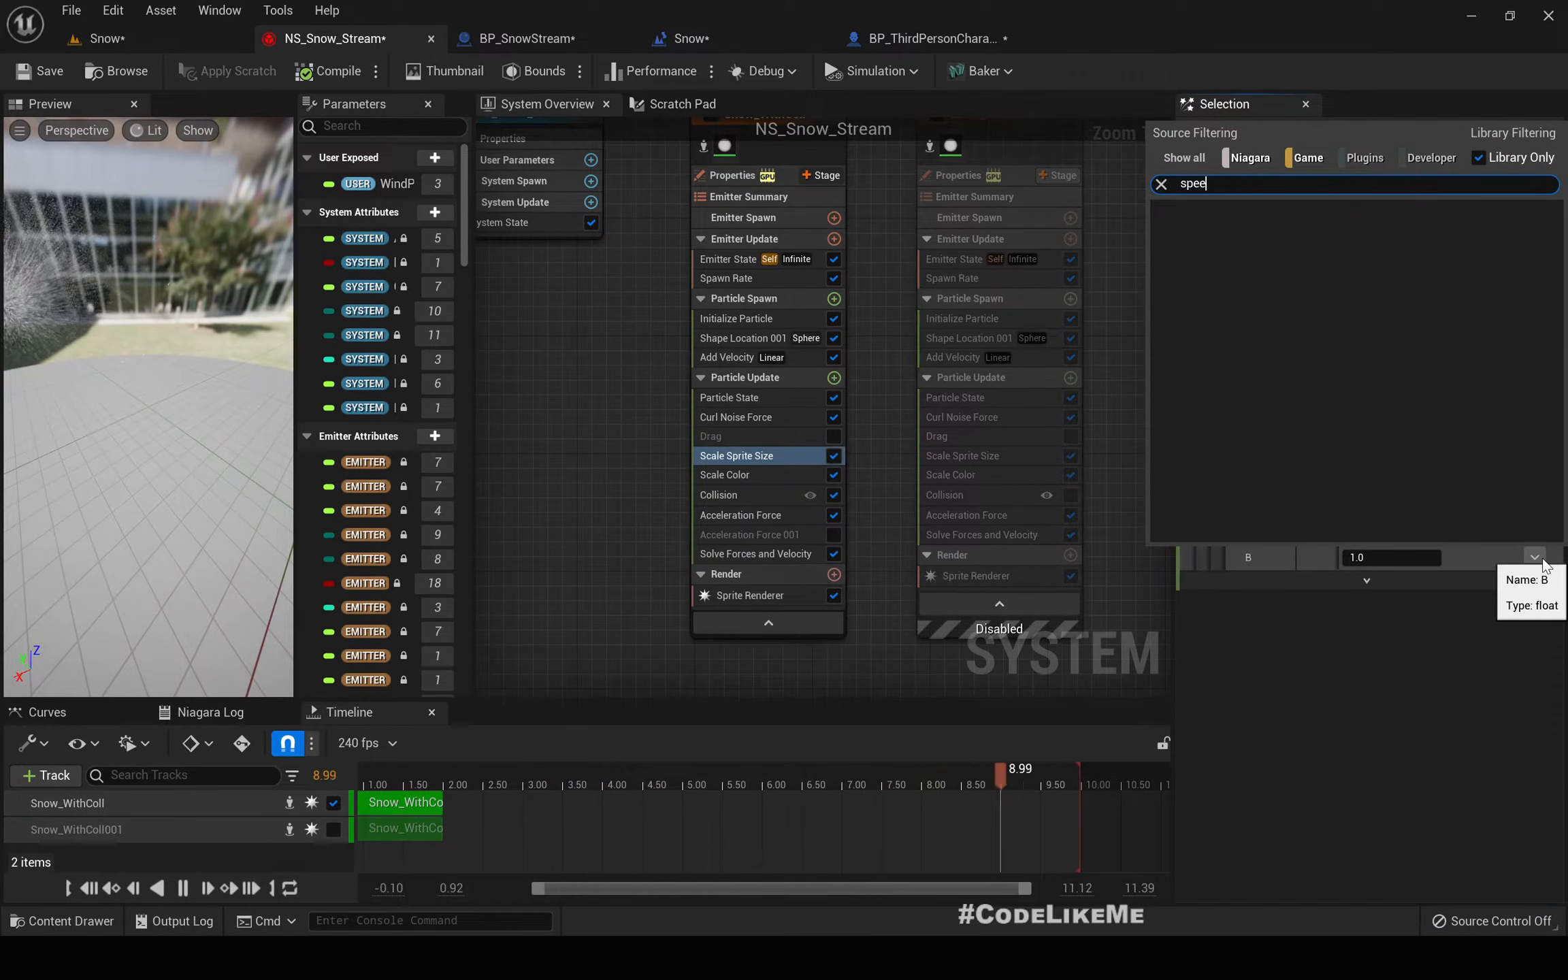
key(BackSpace)
key(BackSpace)
key(BackSpace)
key(BackSpace)
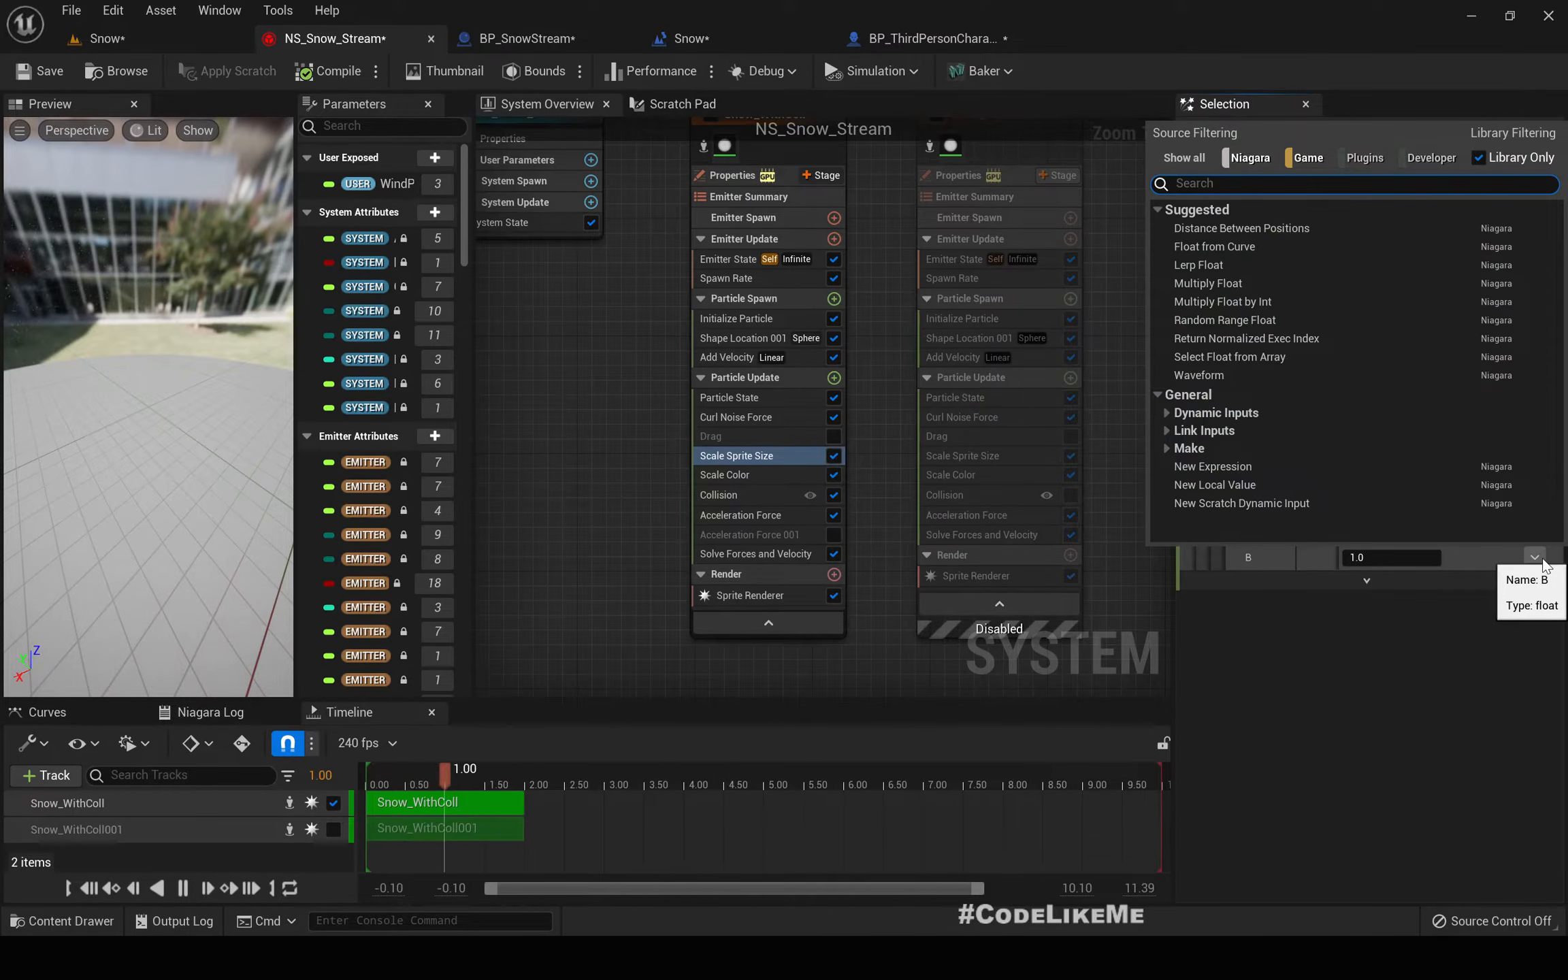
text(vectorle)
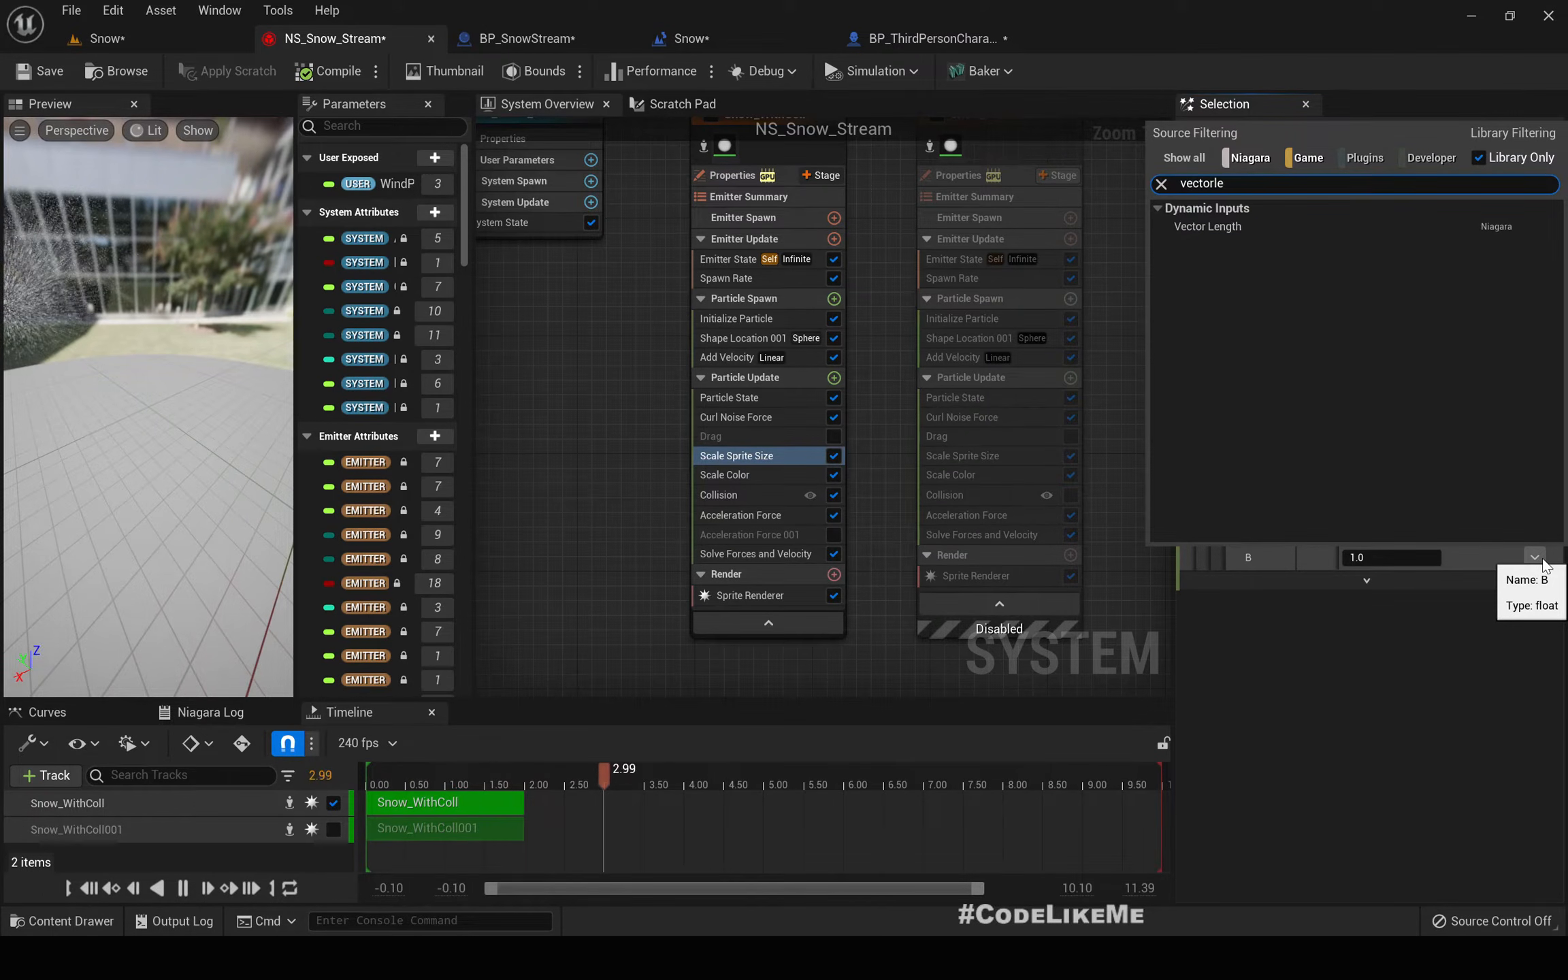
key(Down)
key(Return)
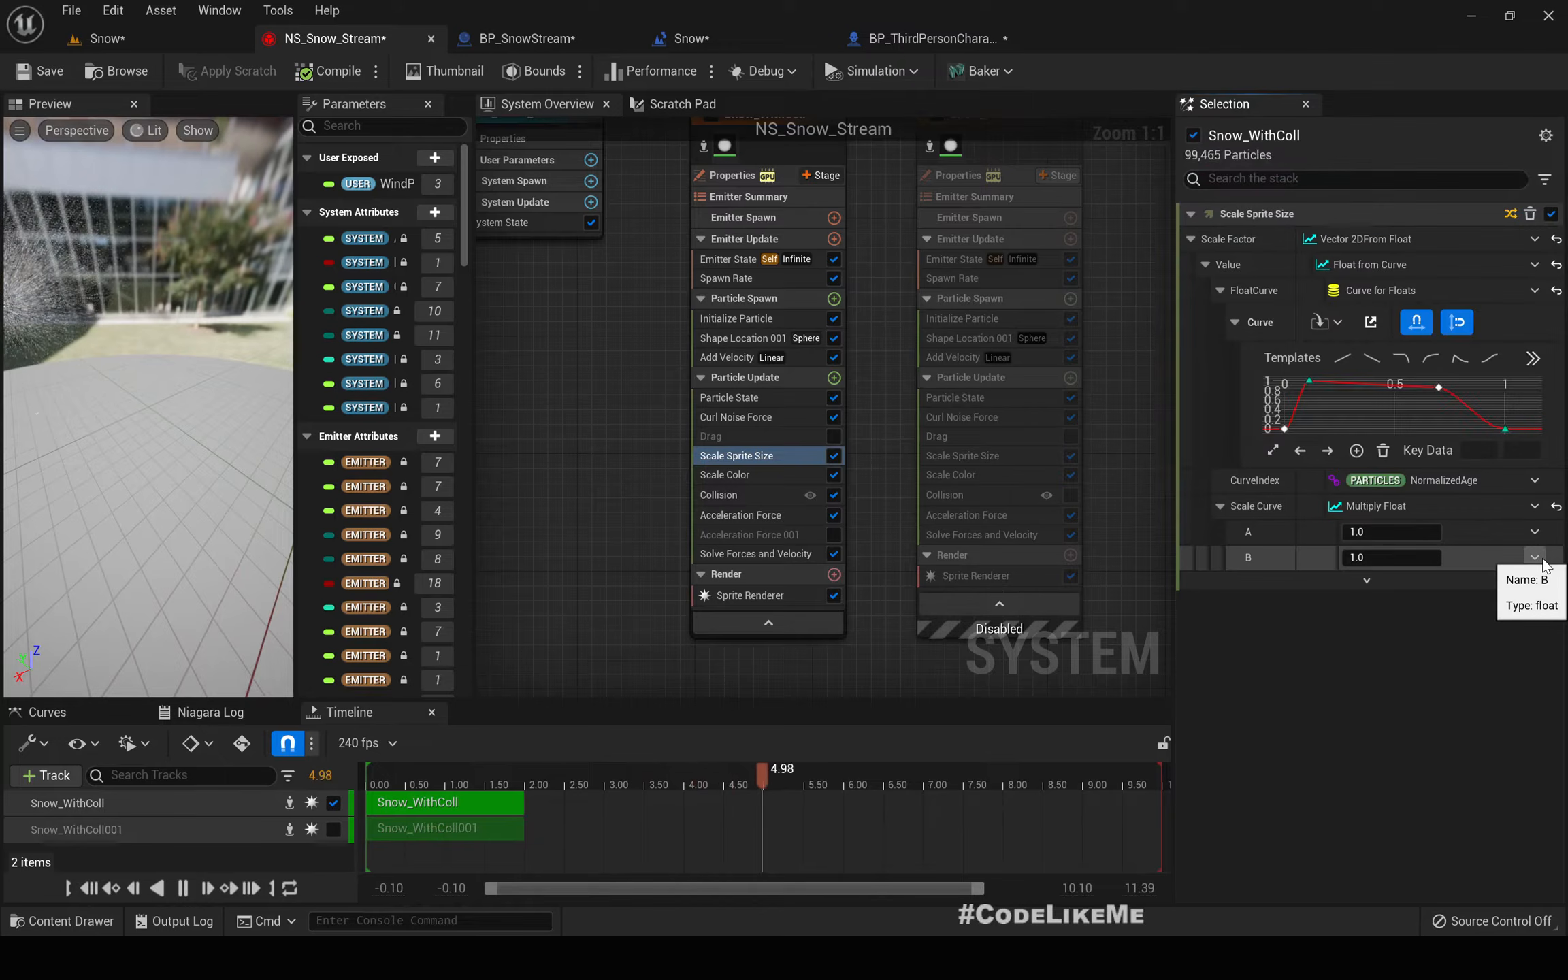
- Link the Vector Length's Vector input to the PARTICLES Velocity parameter
click(1535, 583)
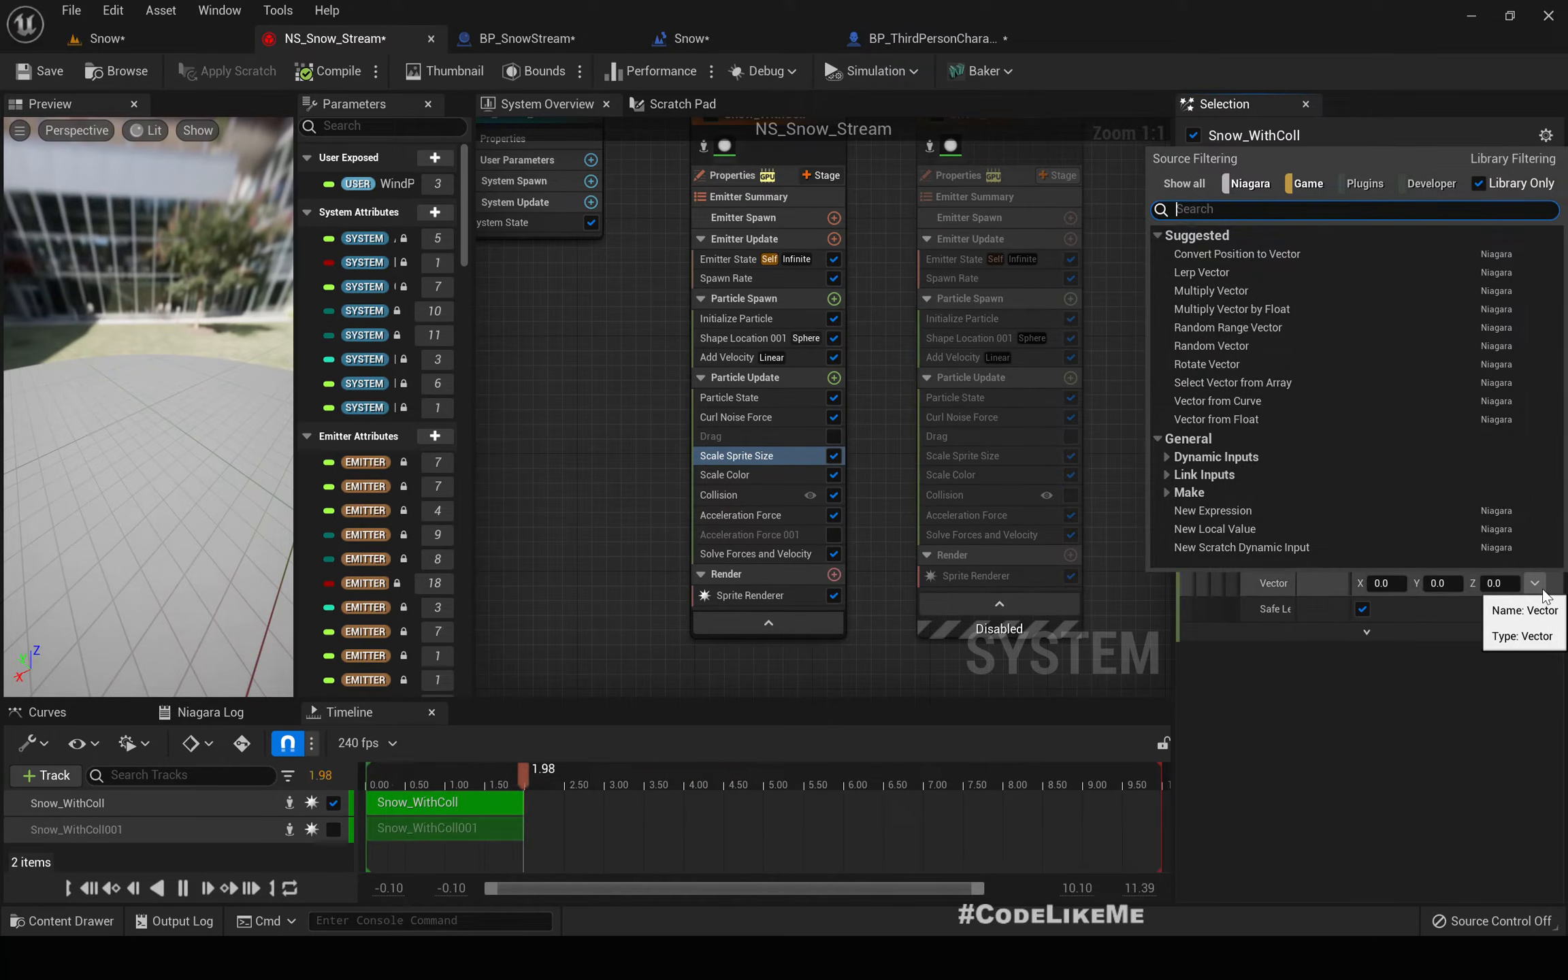
text(spee)
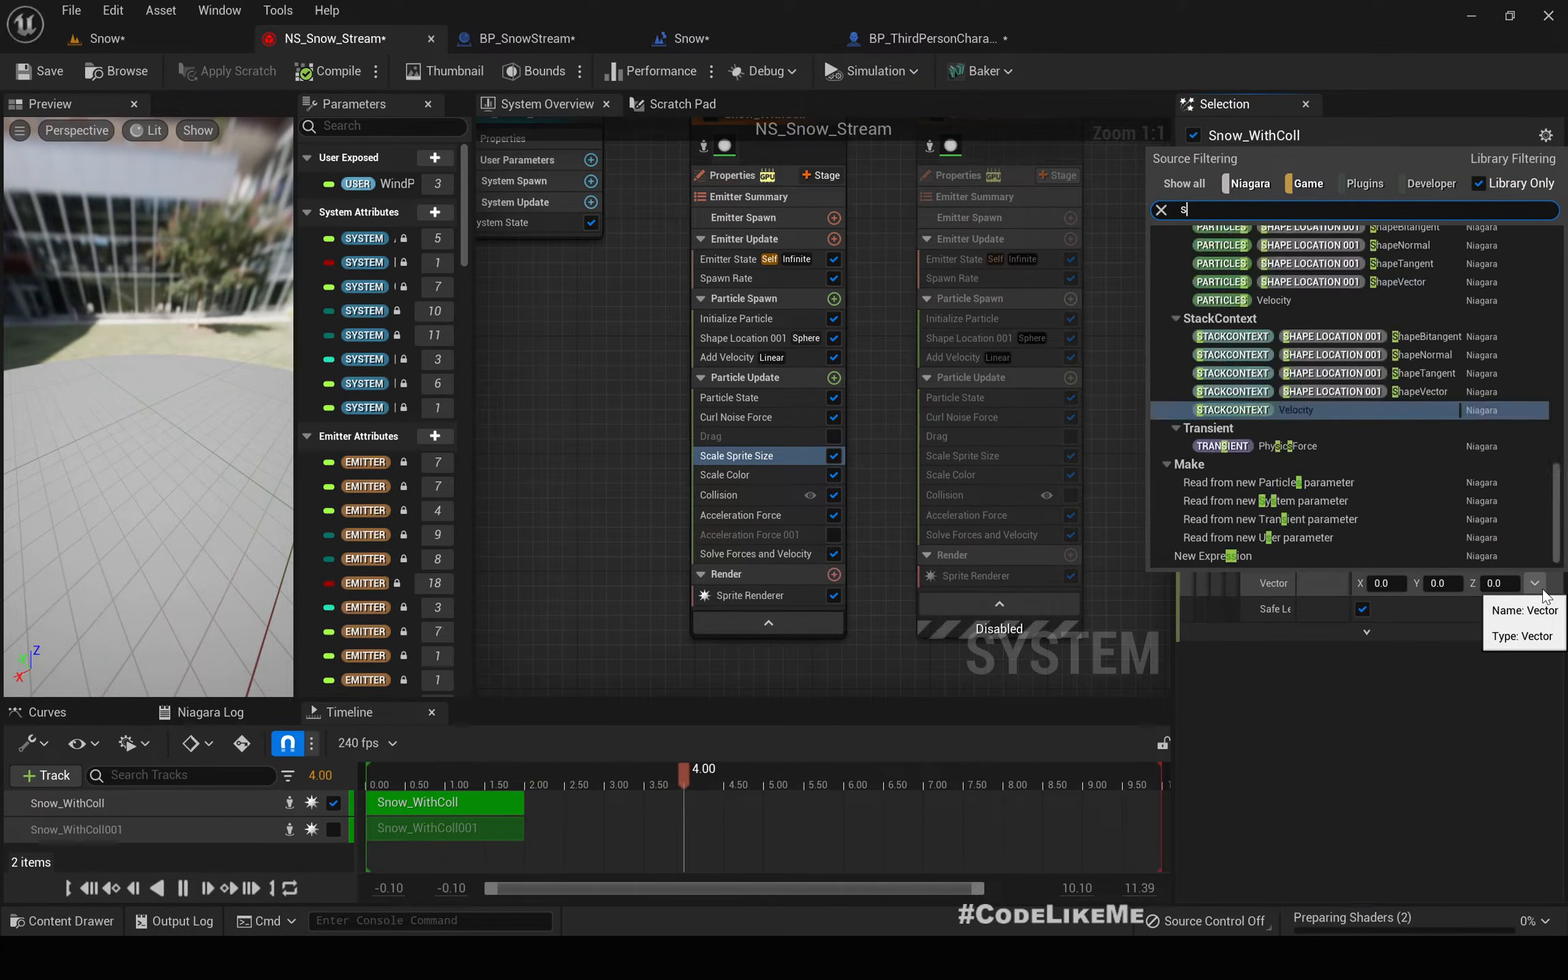
key(BackSpace)
key(BackSpace)
key(BackSpace)
key(BackSpace)
text(veloc)
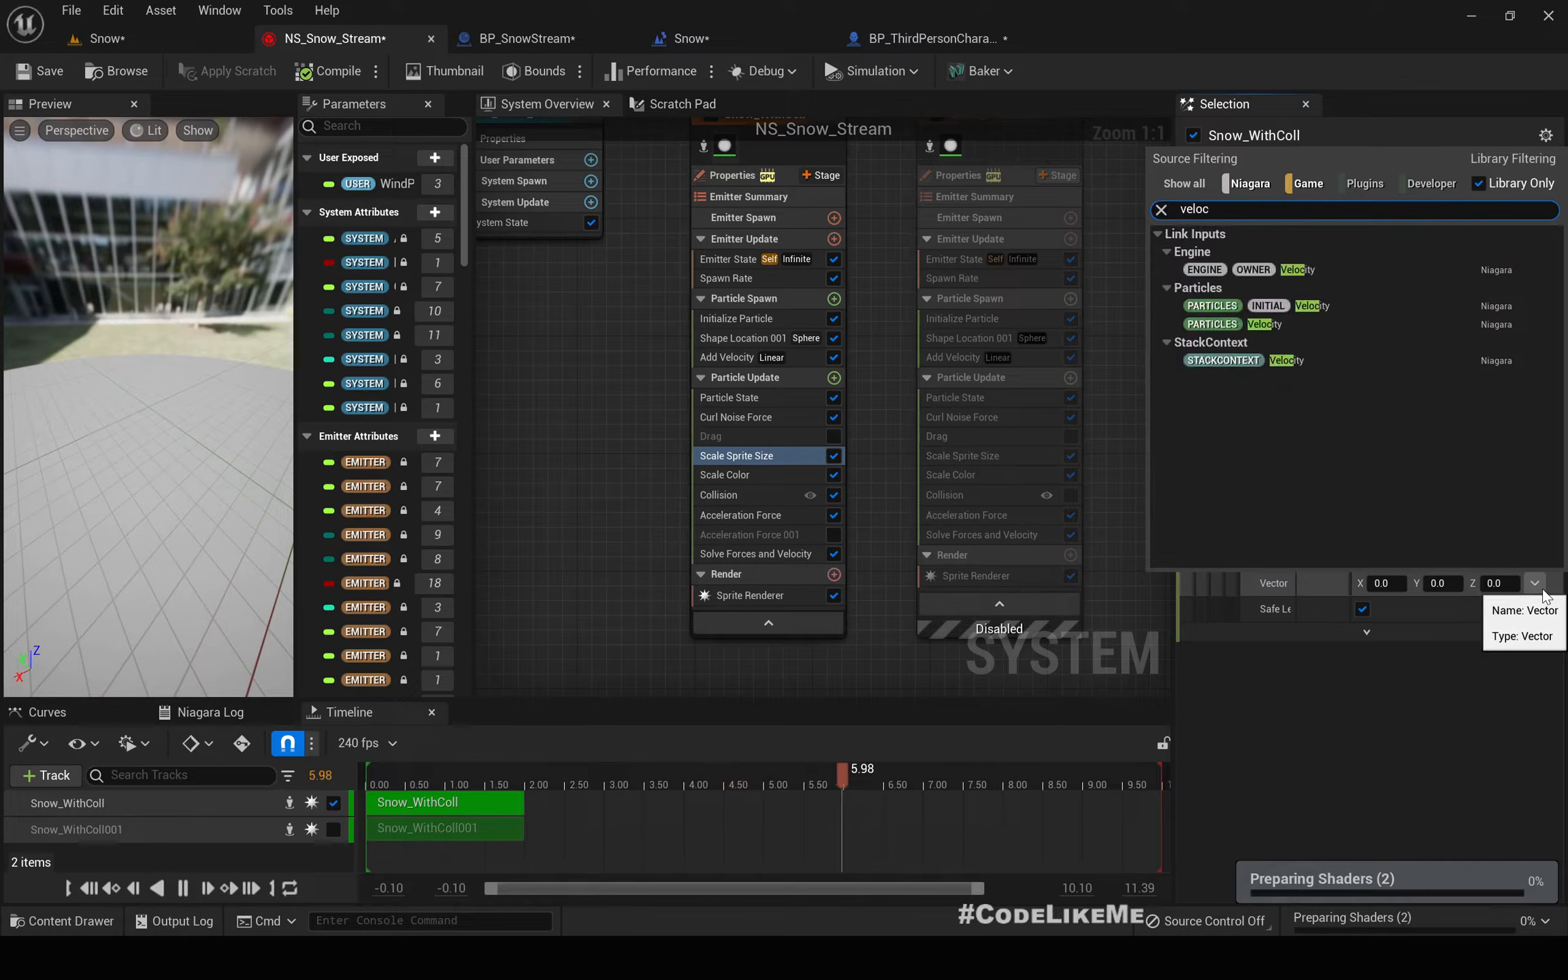
key(Down)
key(Down)
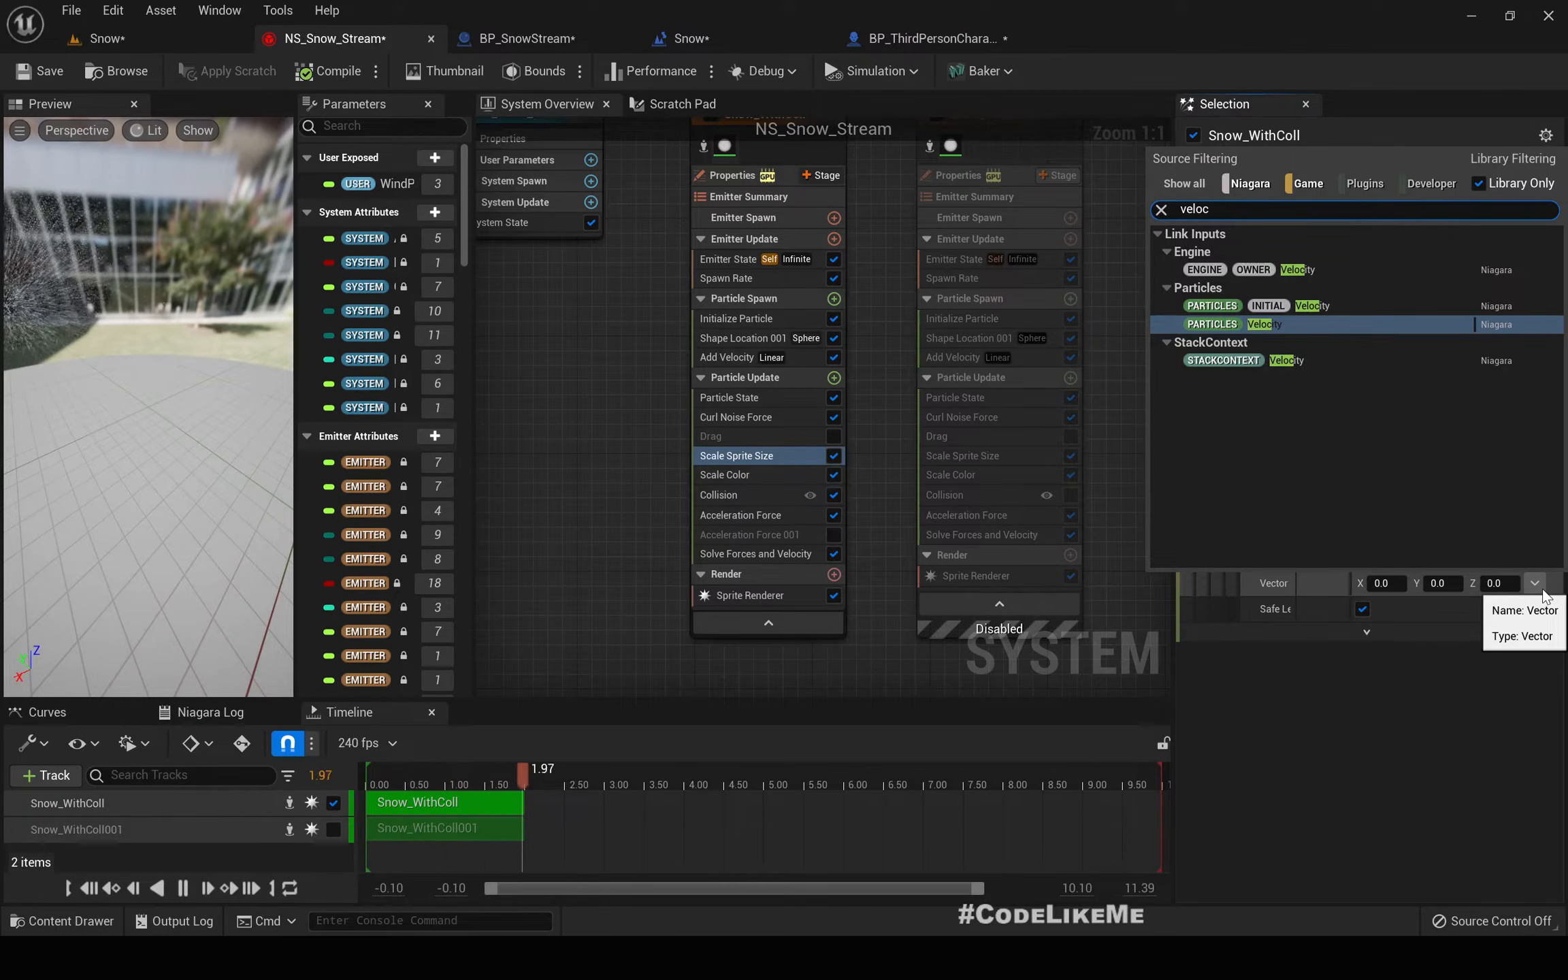
key(Return)
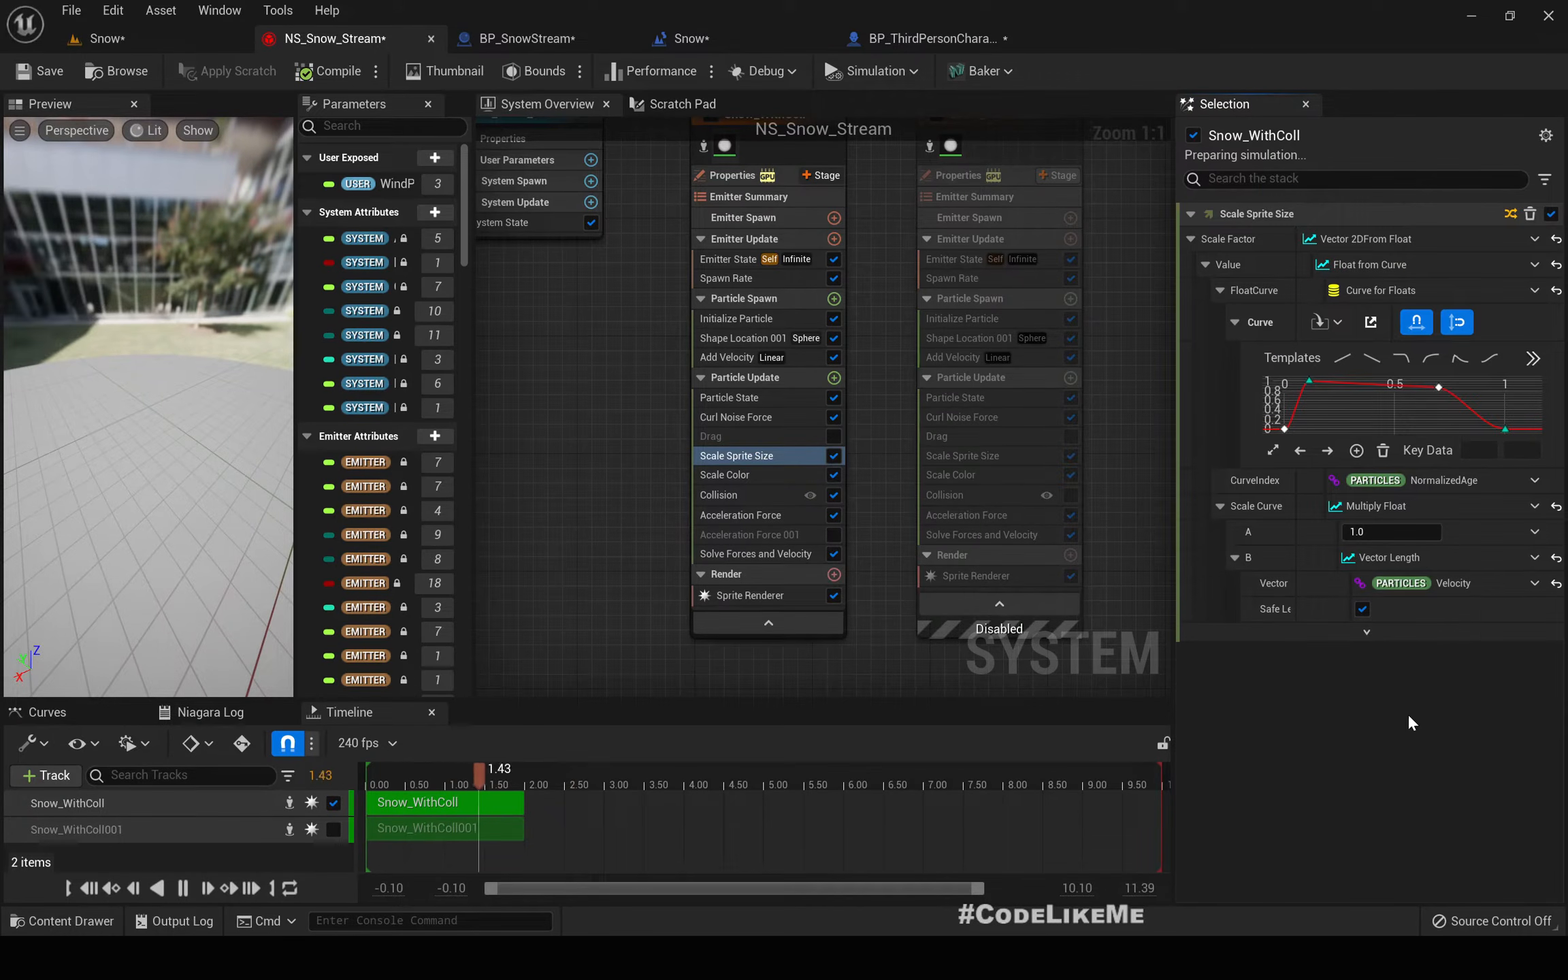
- Try 0.1 and then 0.01 as the A factor of the Scale Curve's Multiply Float
click(1381, 531)
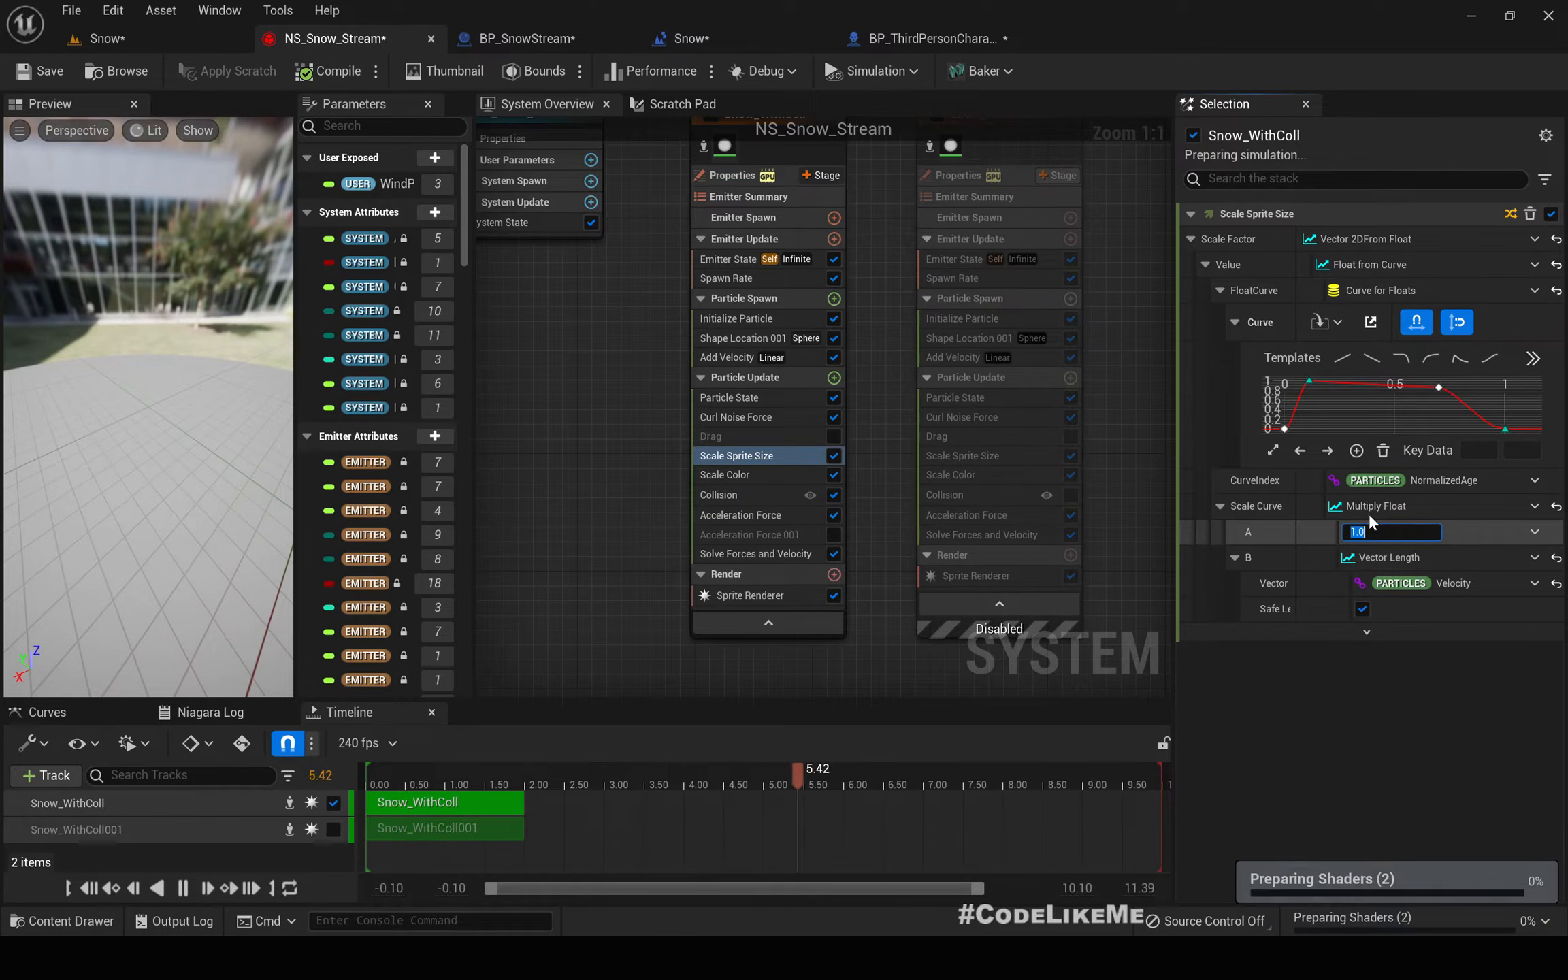
click(310, 71)
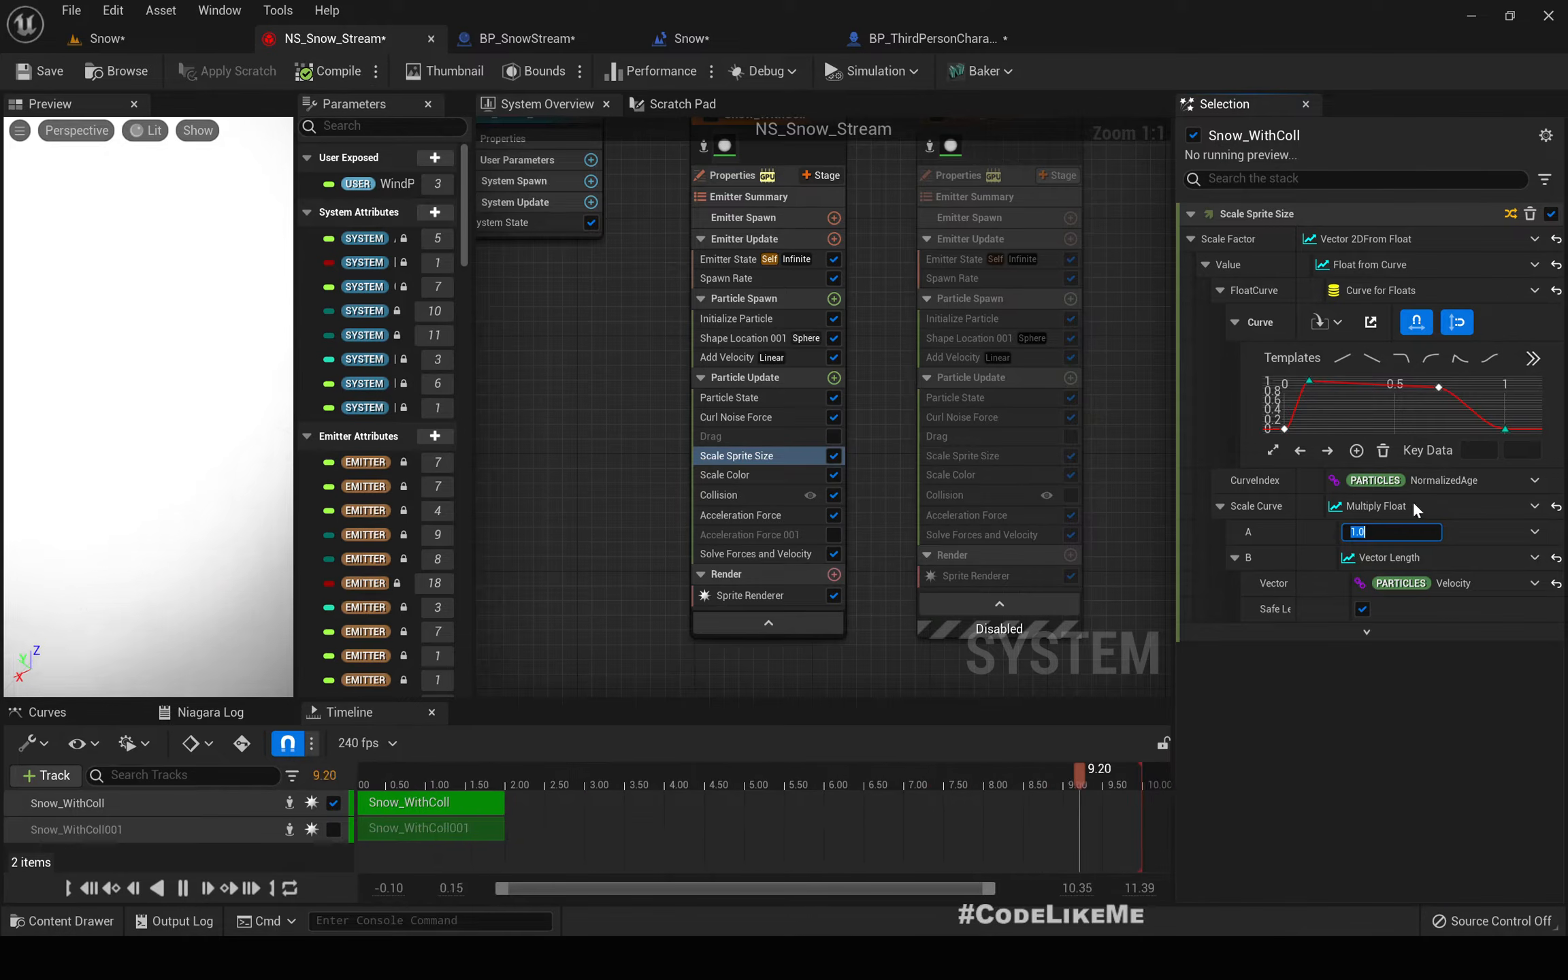
text(0.1)
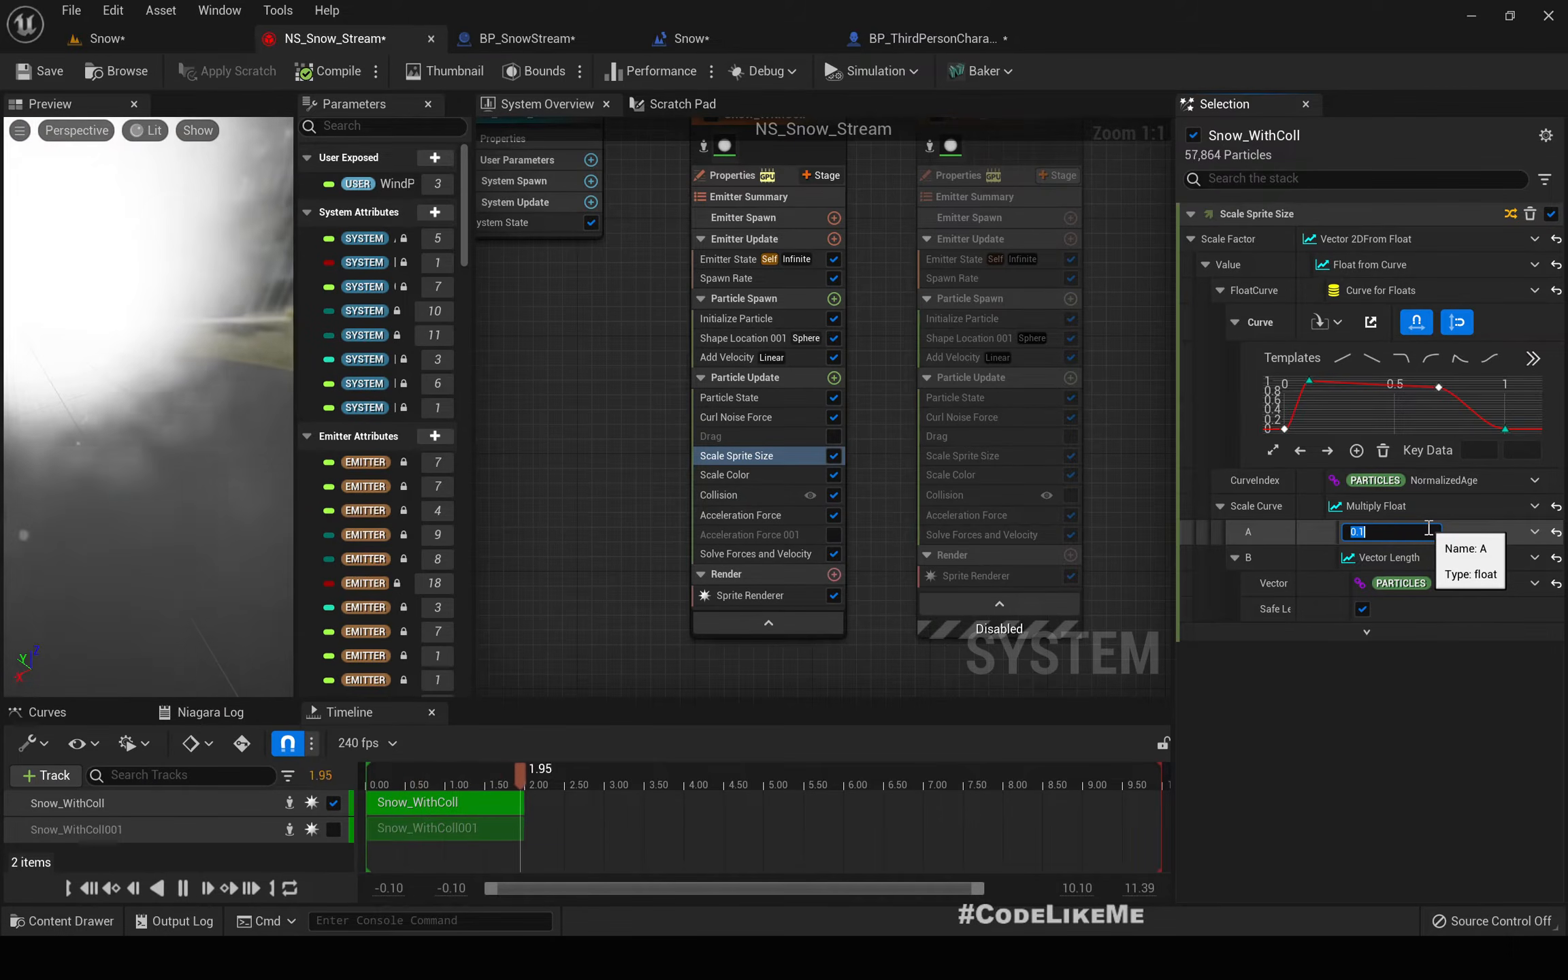
text(.01)
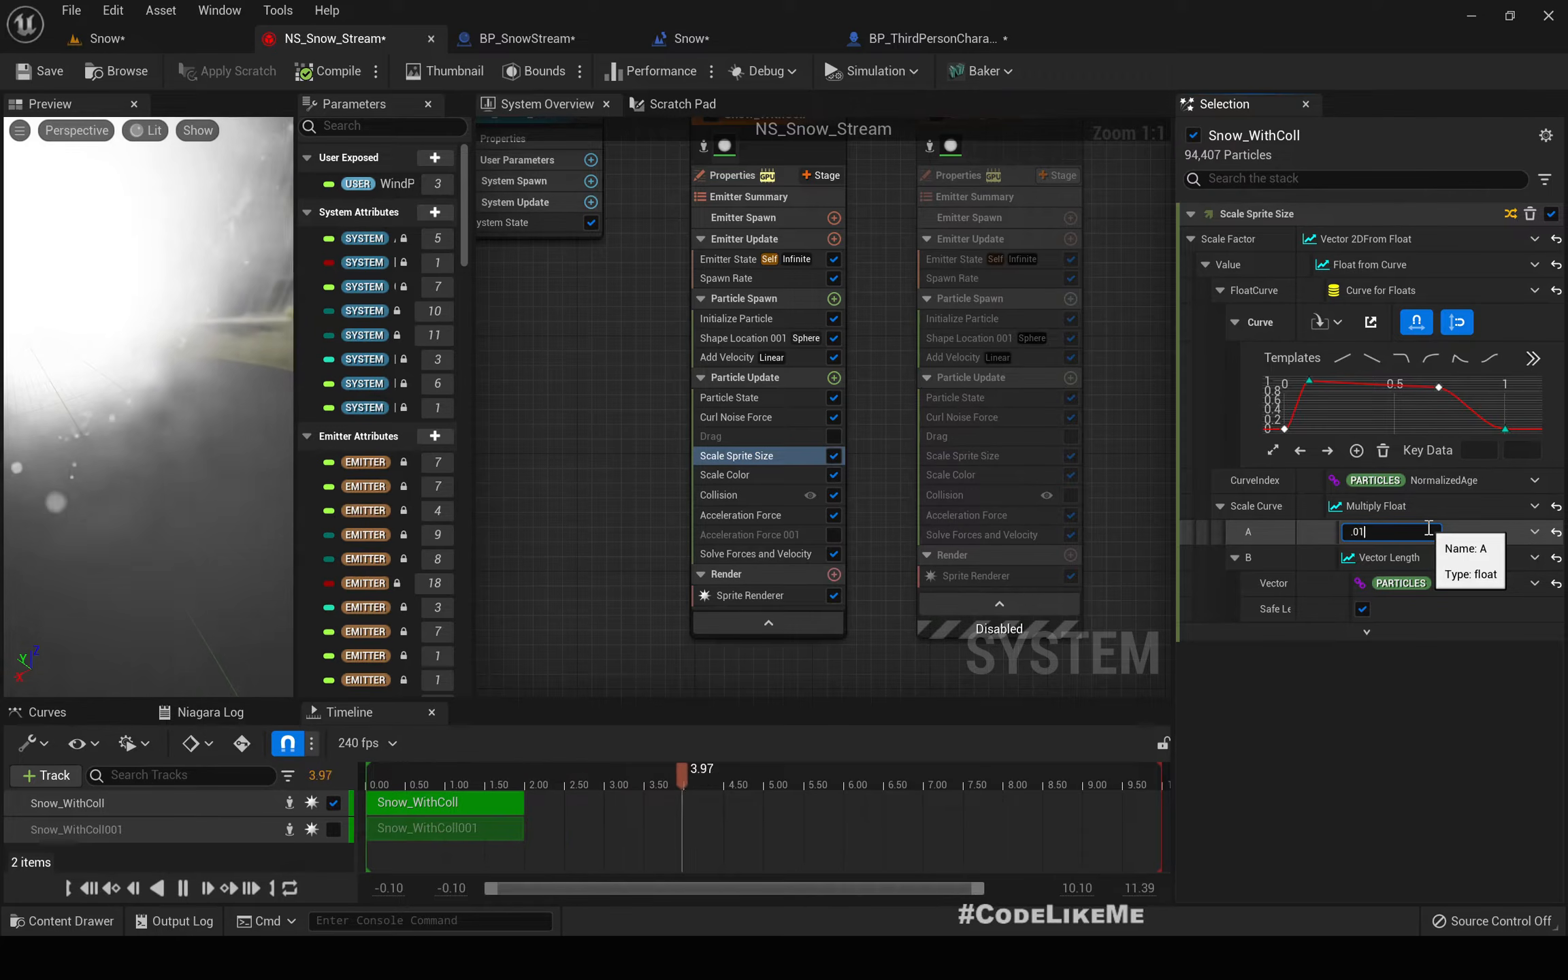
key(Return)
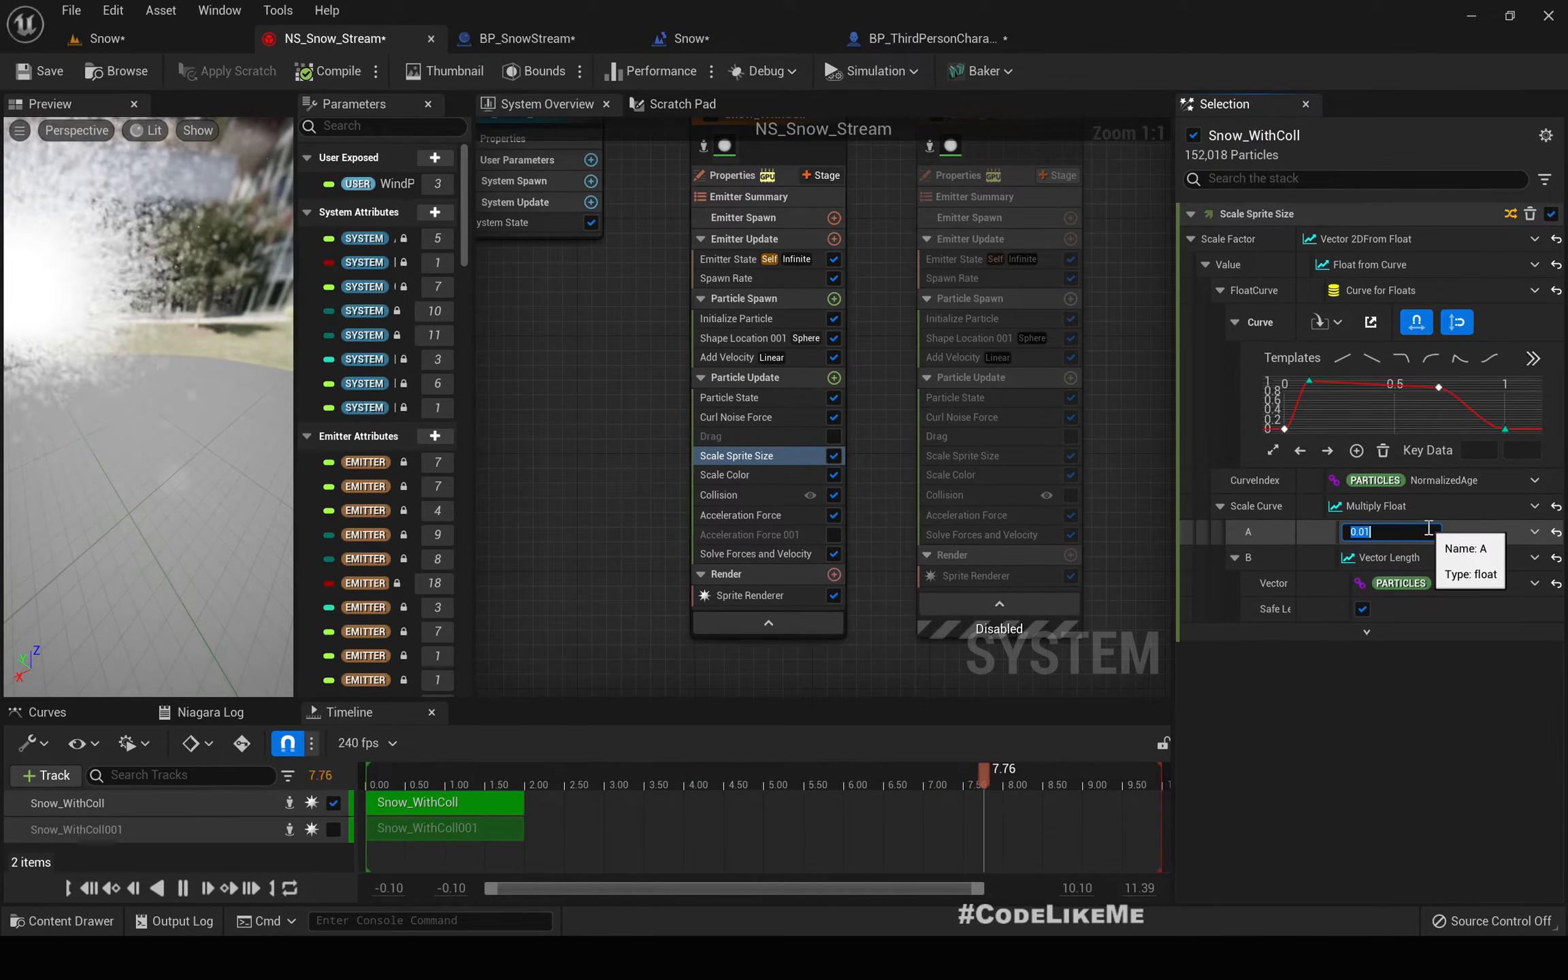
text(.0)
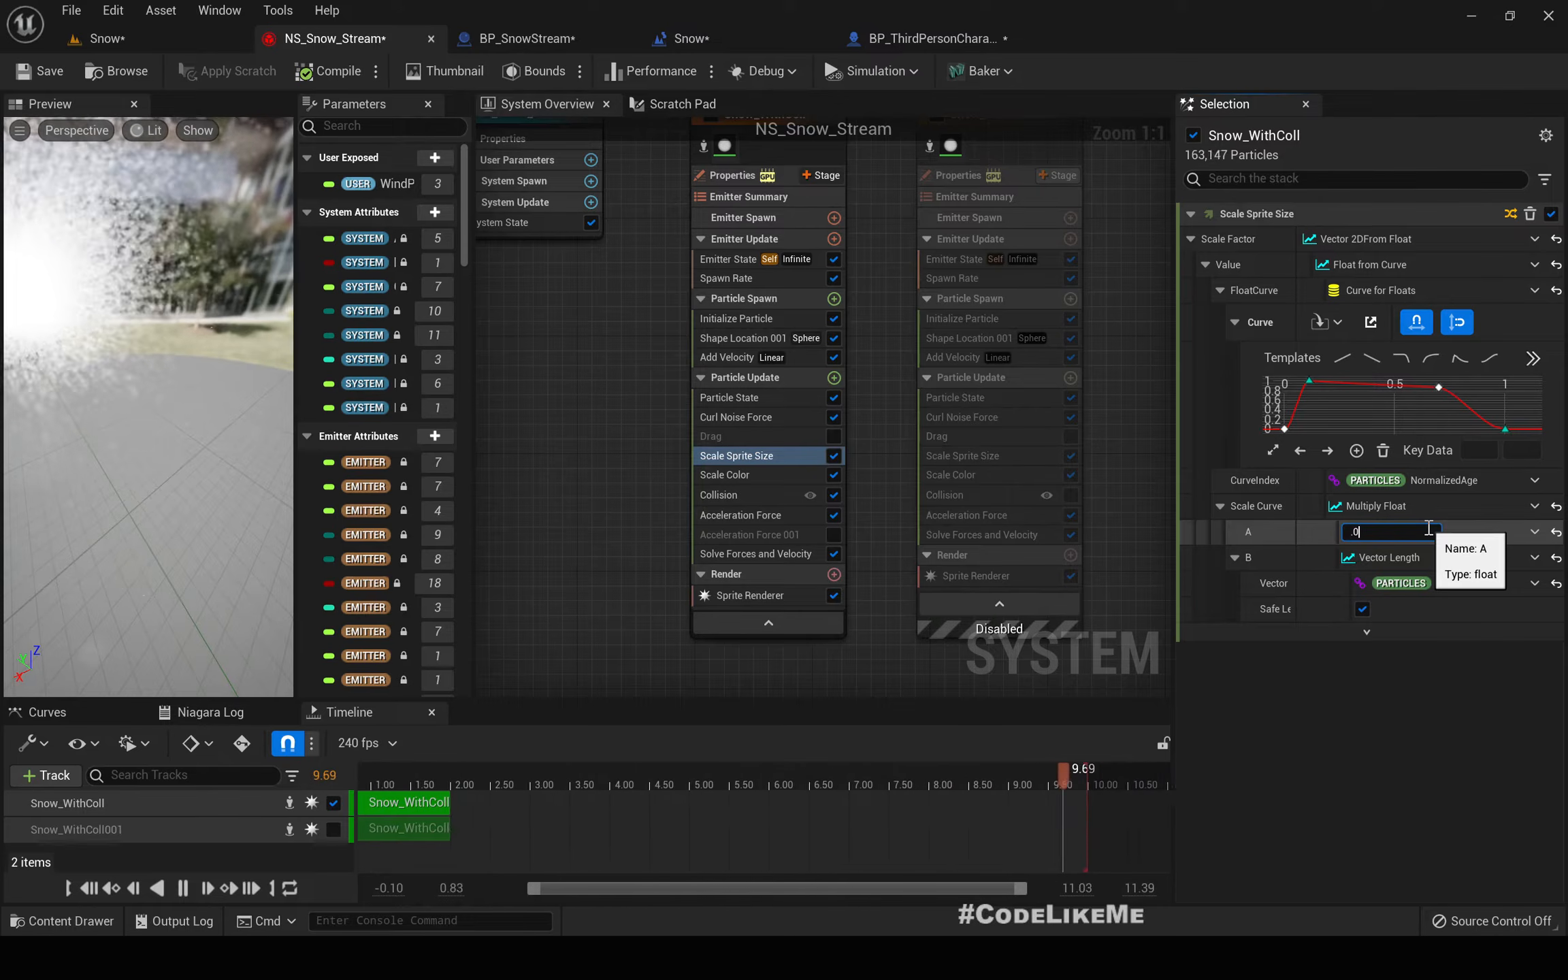
text(1)
key(Return)
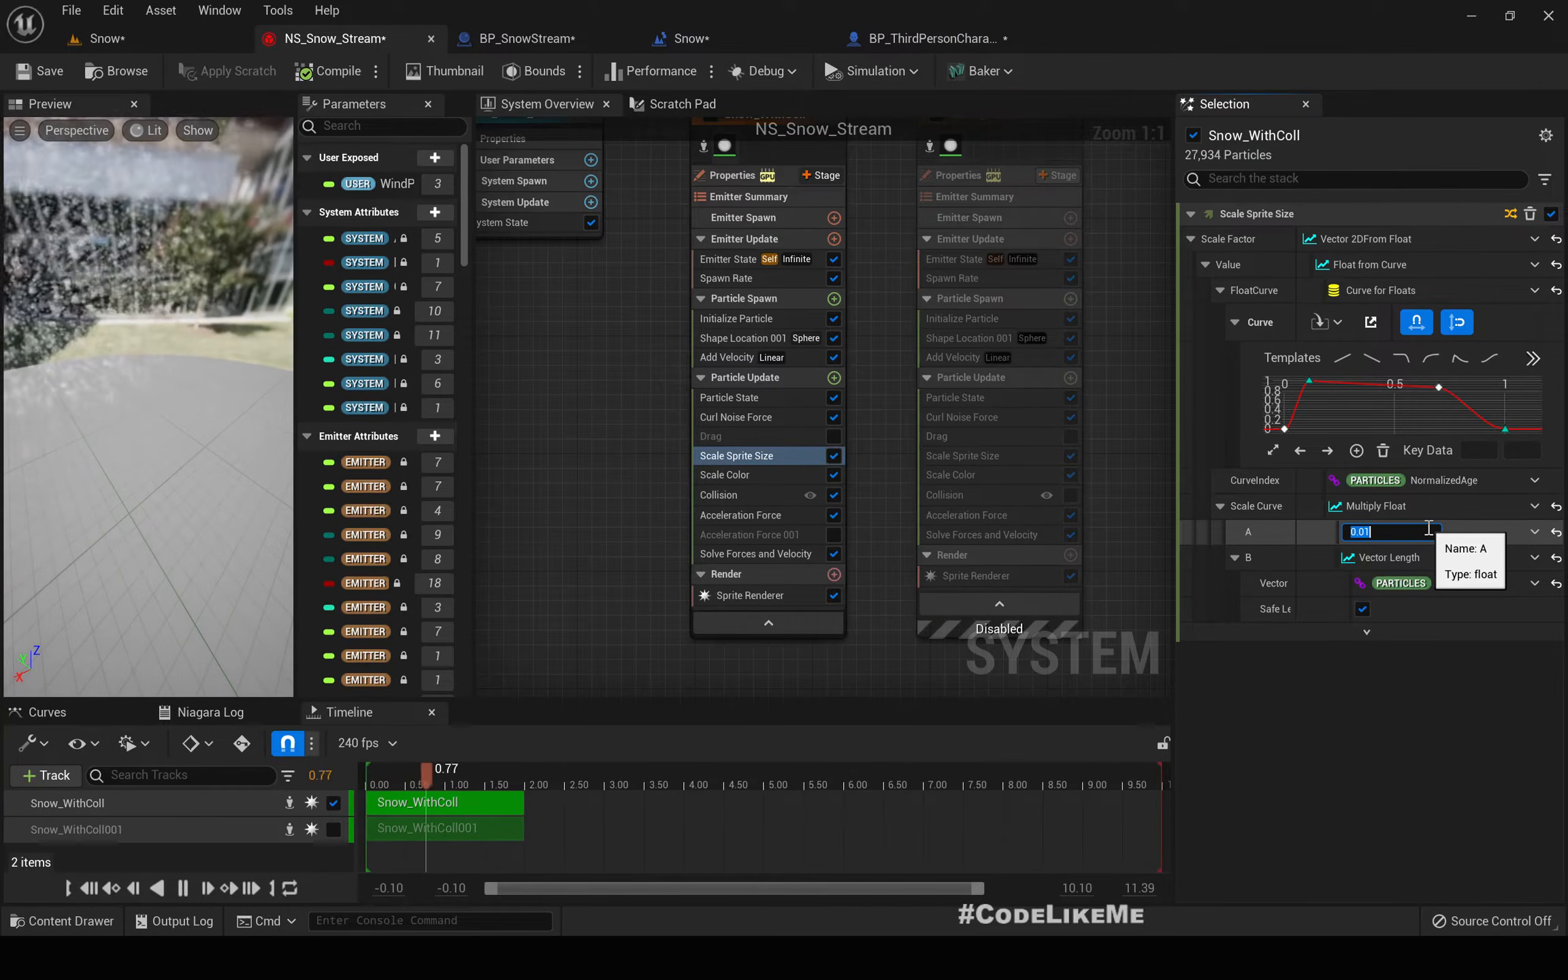
- Play the Snow level briefly to examine the velocity-scaled snow particles between the walls, and stop the play session
click(102, 38)
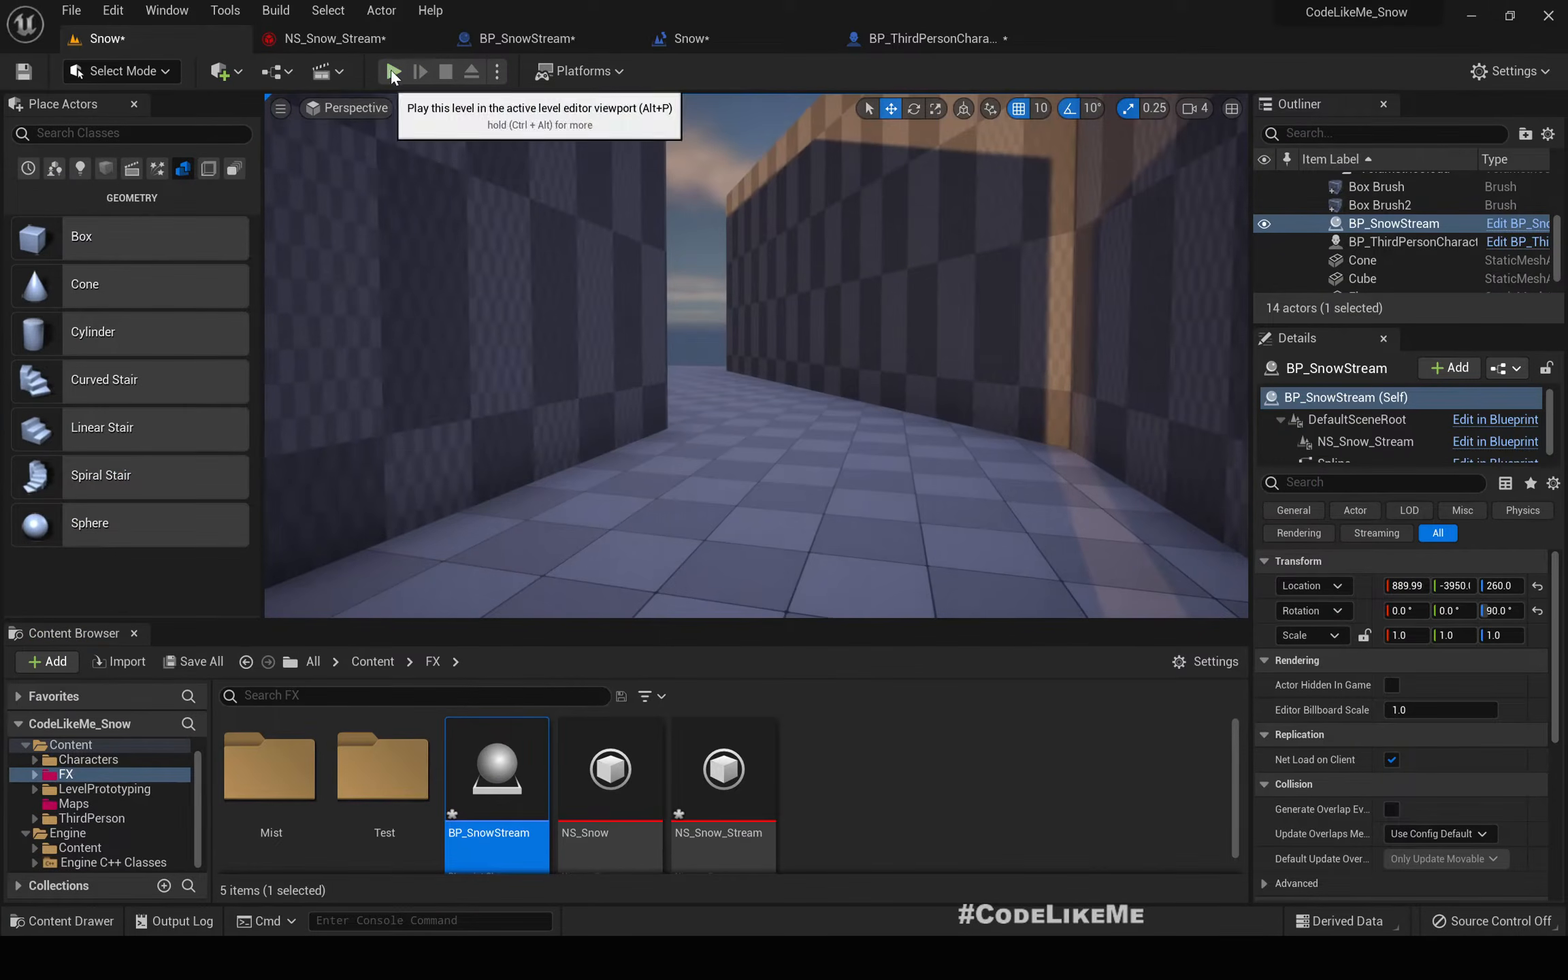
click(393, 70)
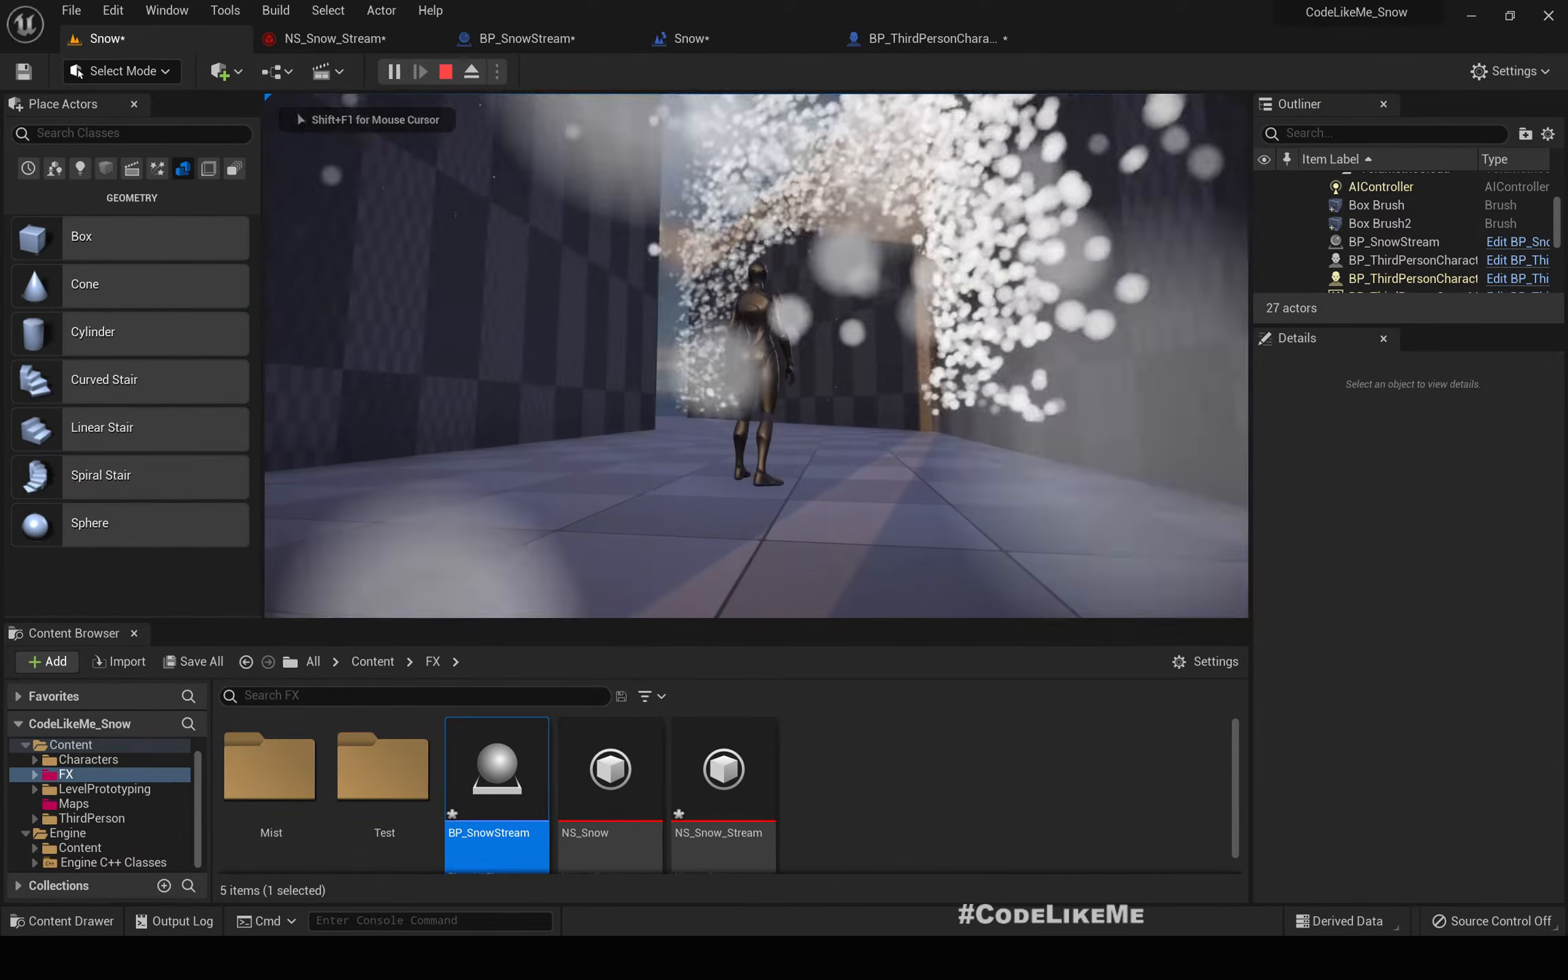
key(Escape)
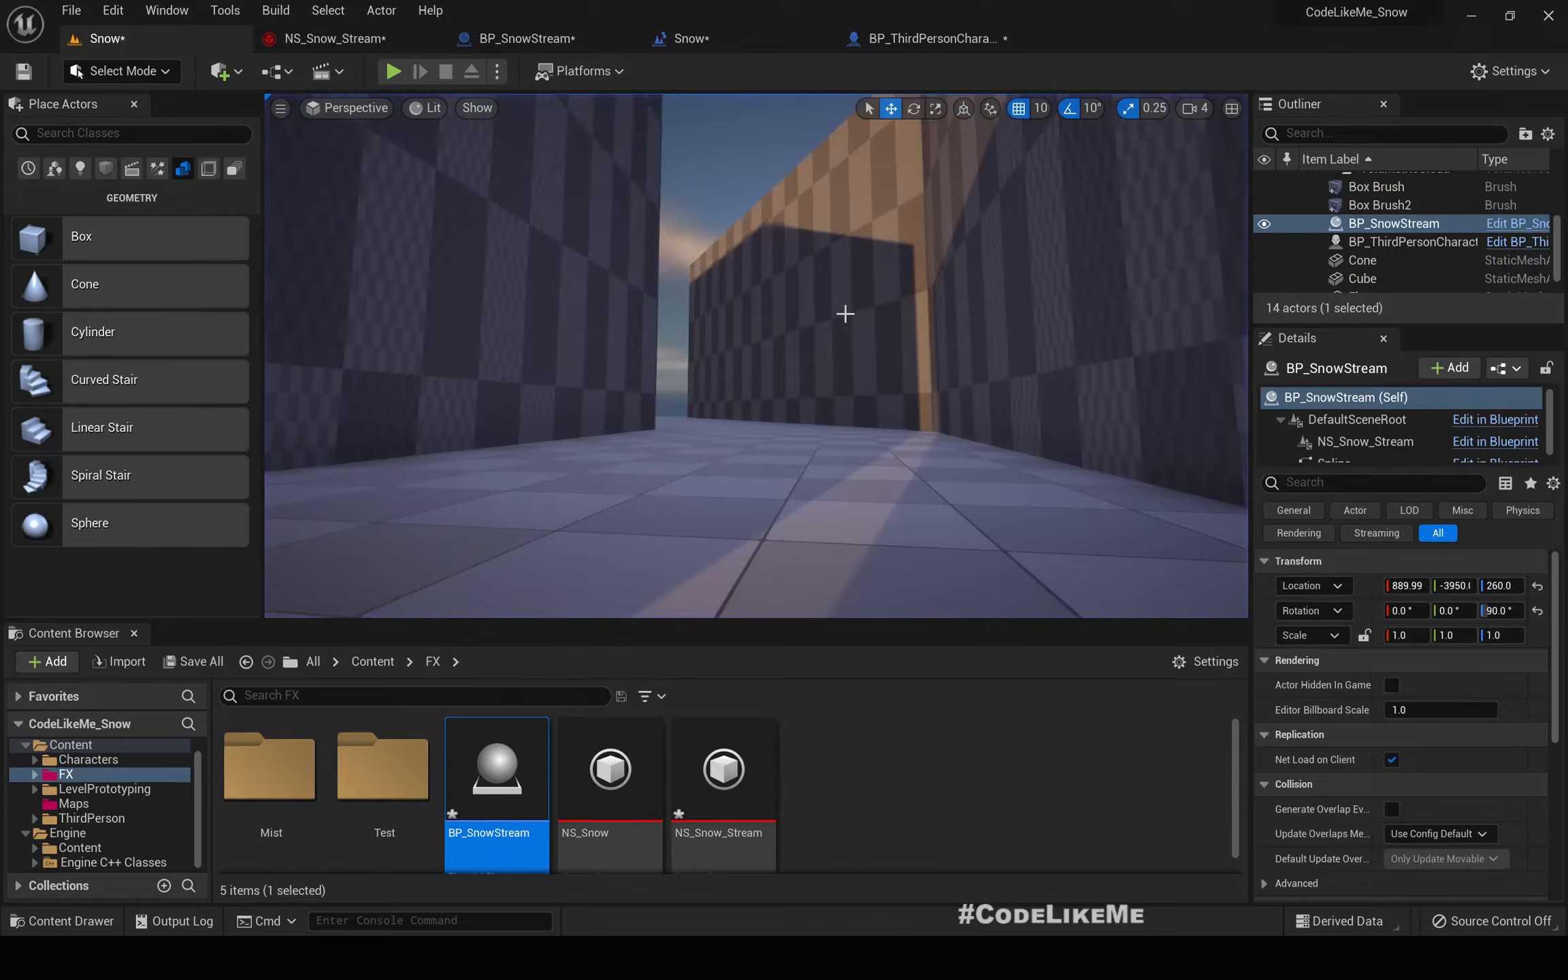
- Undo the velocity-based scaling in NS_Snow_Stream until the Scale Curve is a plain value again
click(333, 38)
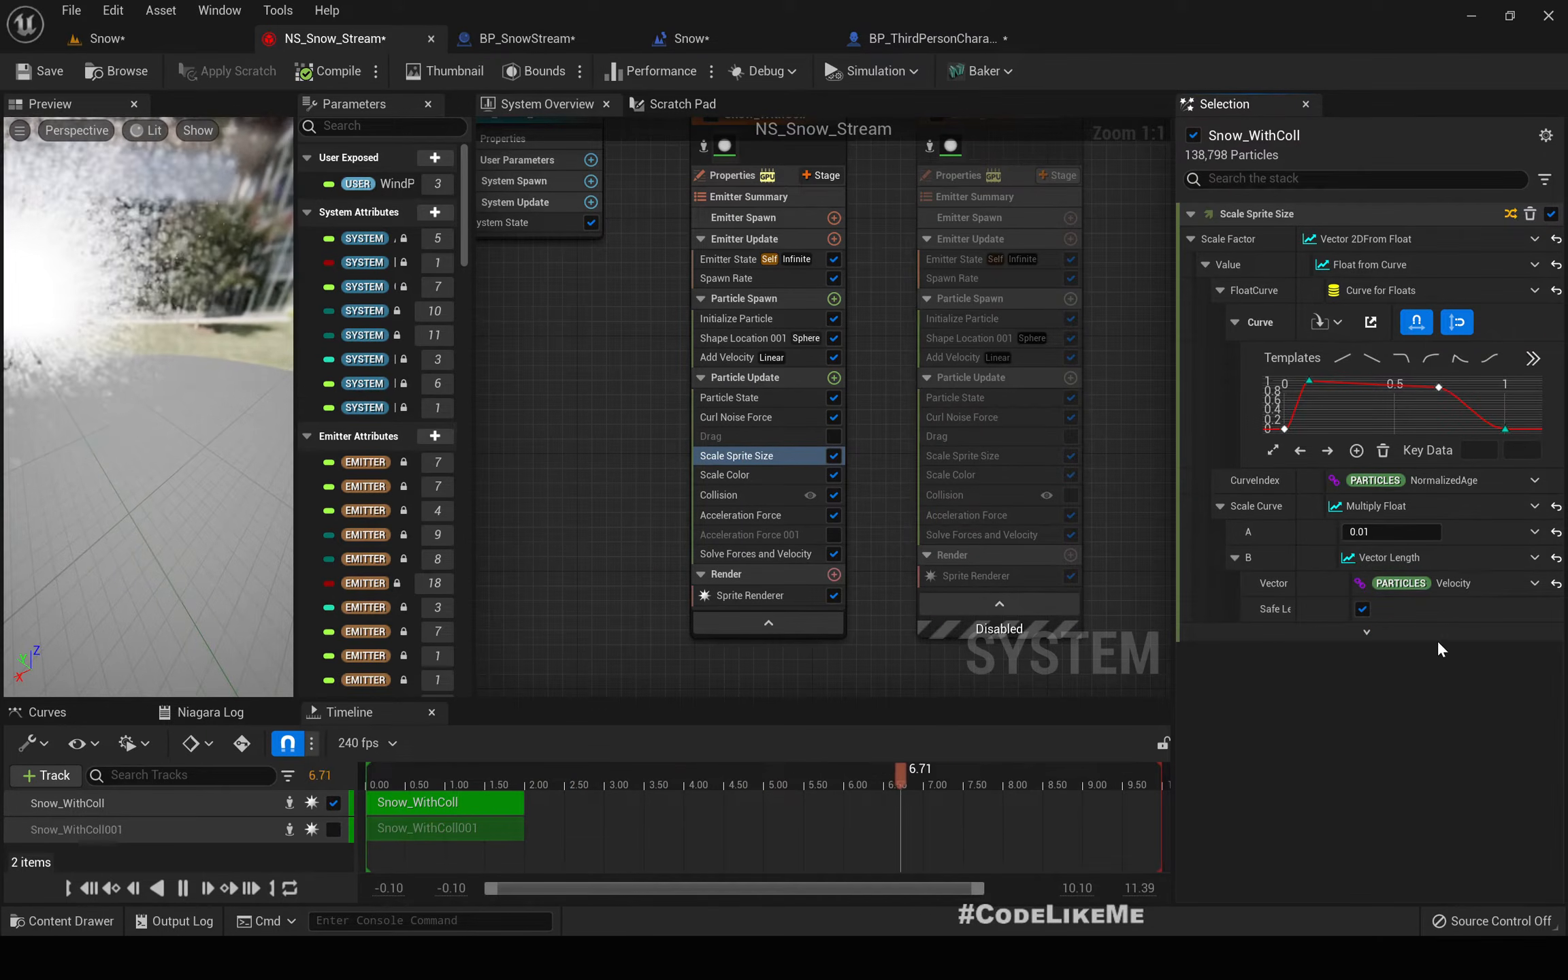
key(ctrl+z)
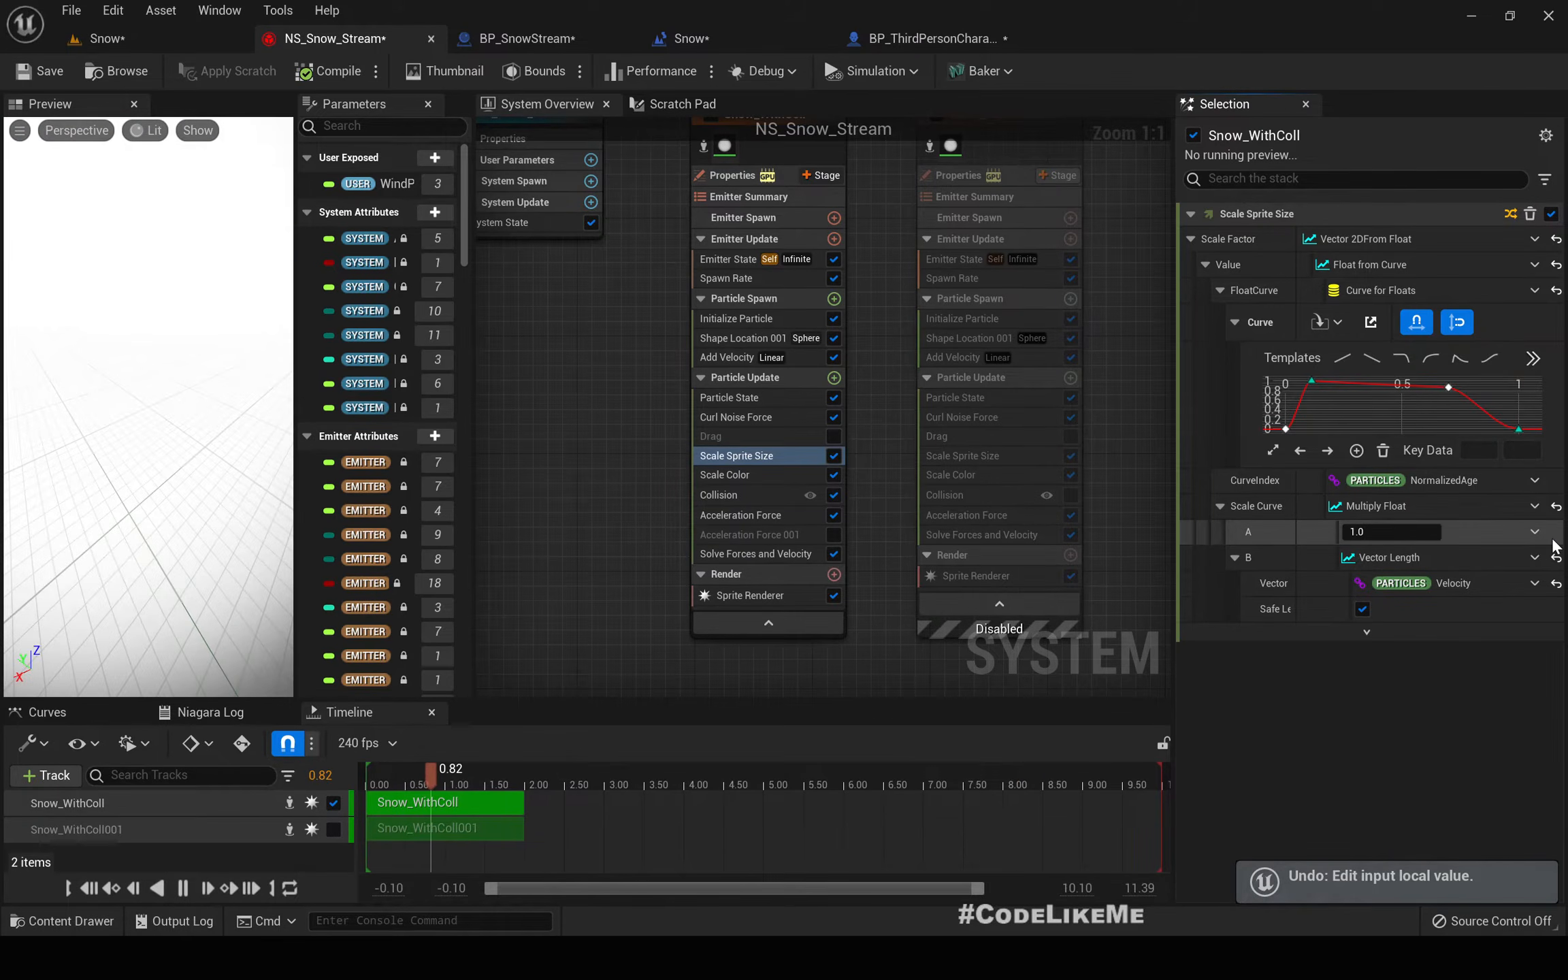
key(ctrl+z)
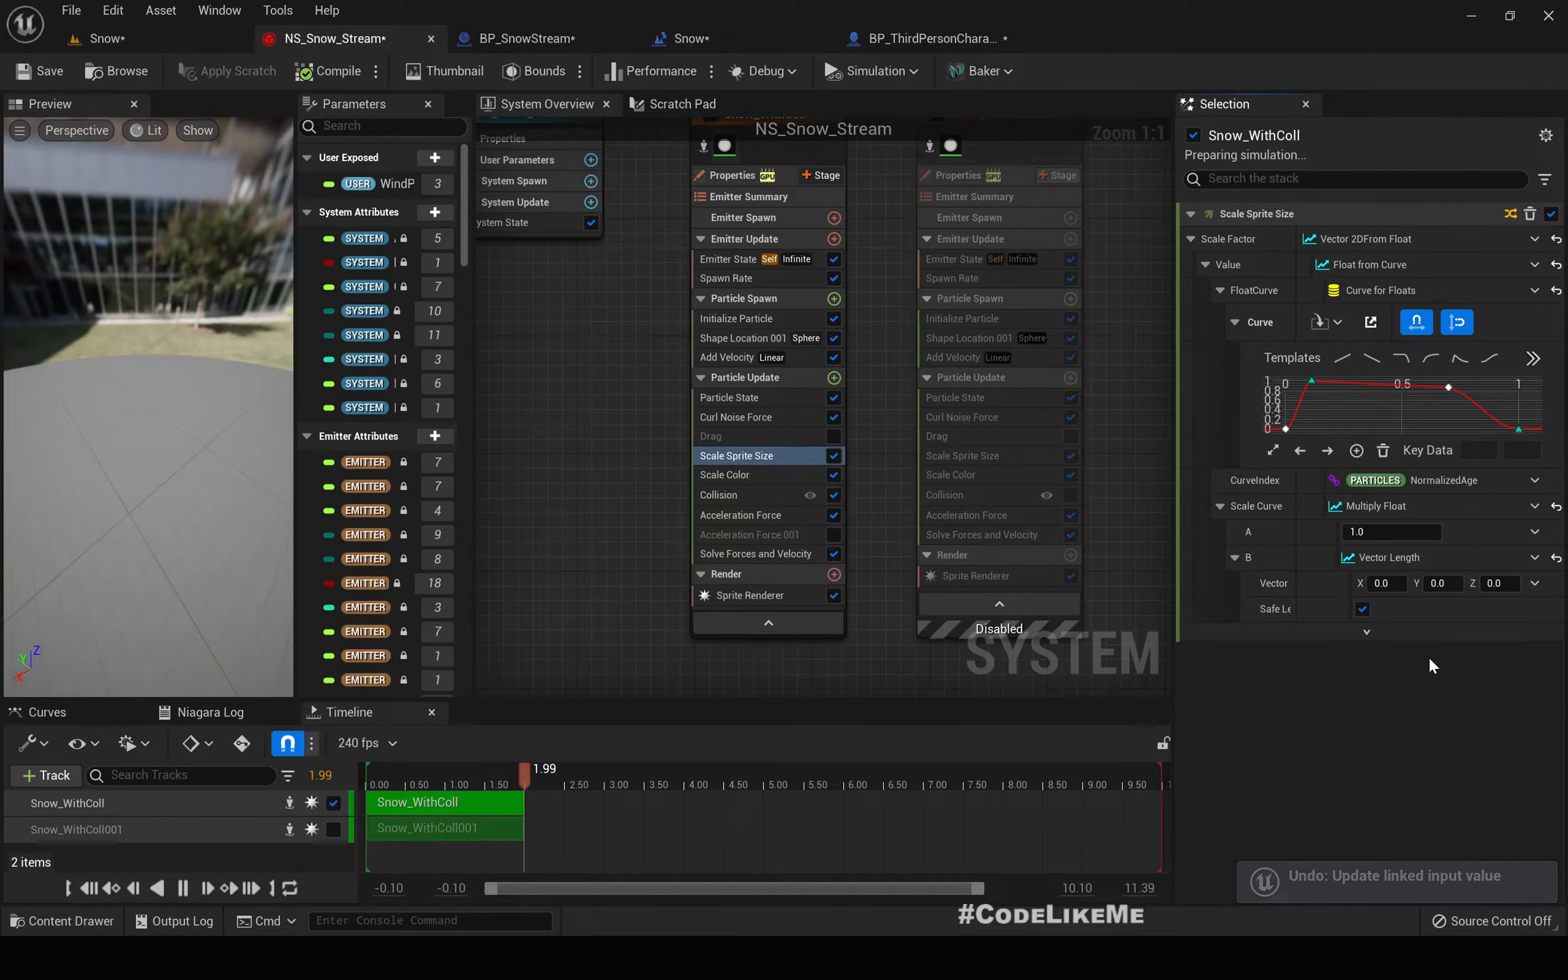
key(ctrl+z)
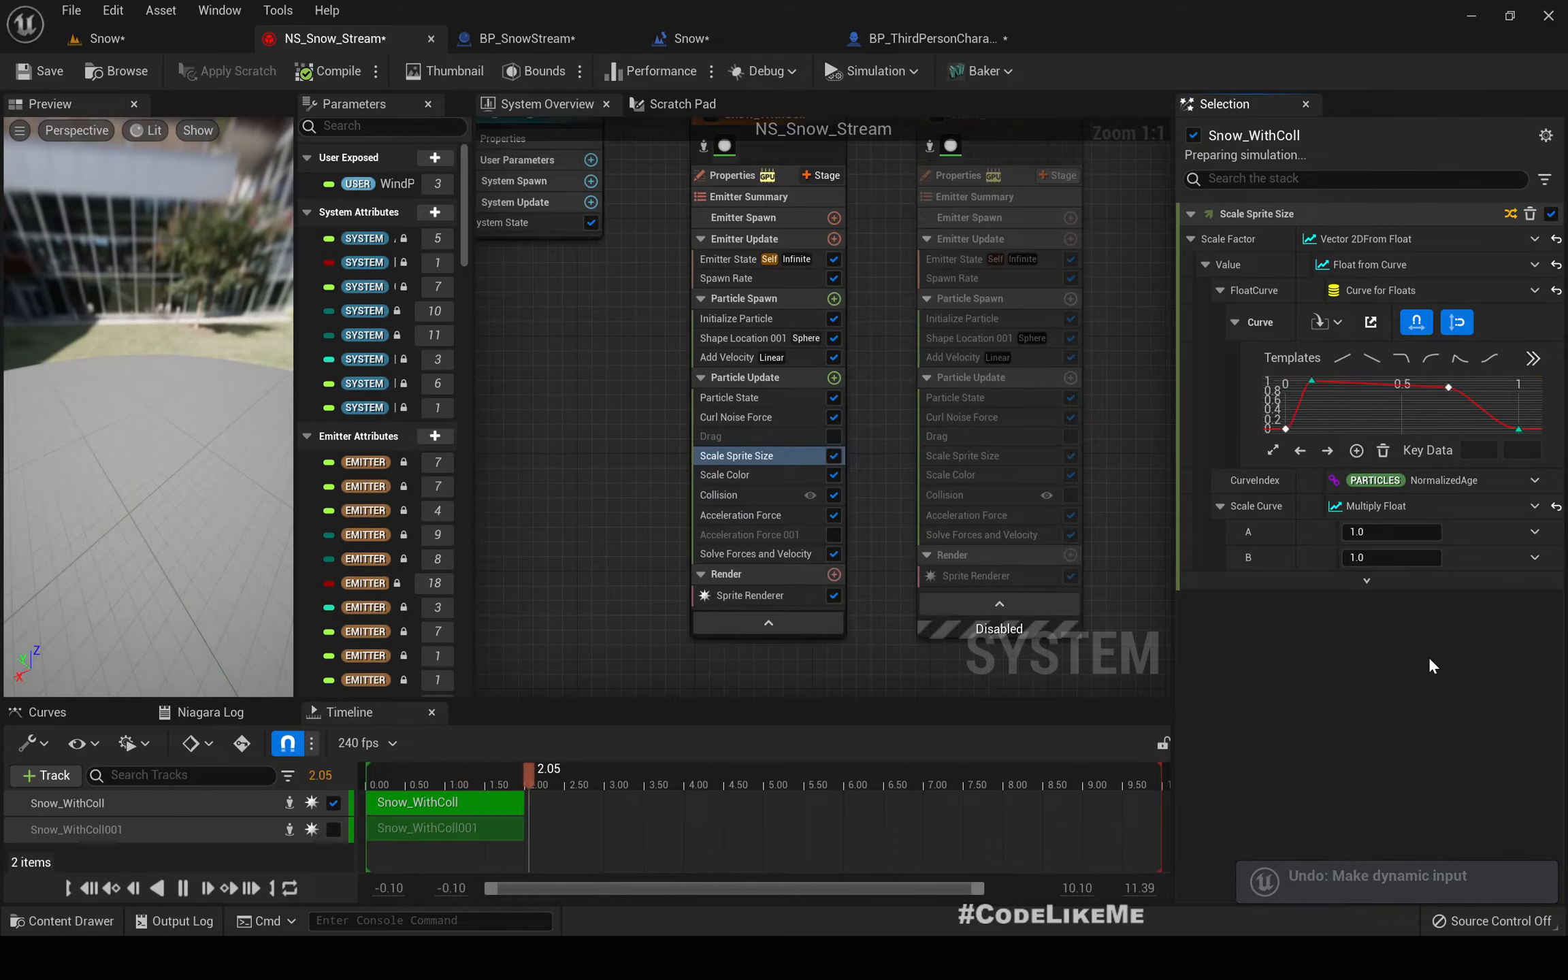
key(ctrl+z)
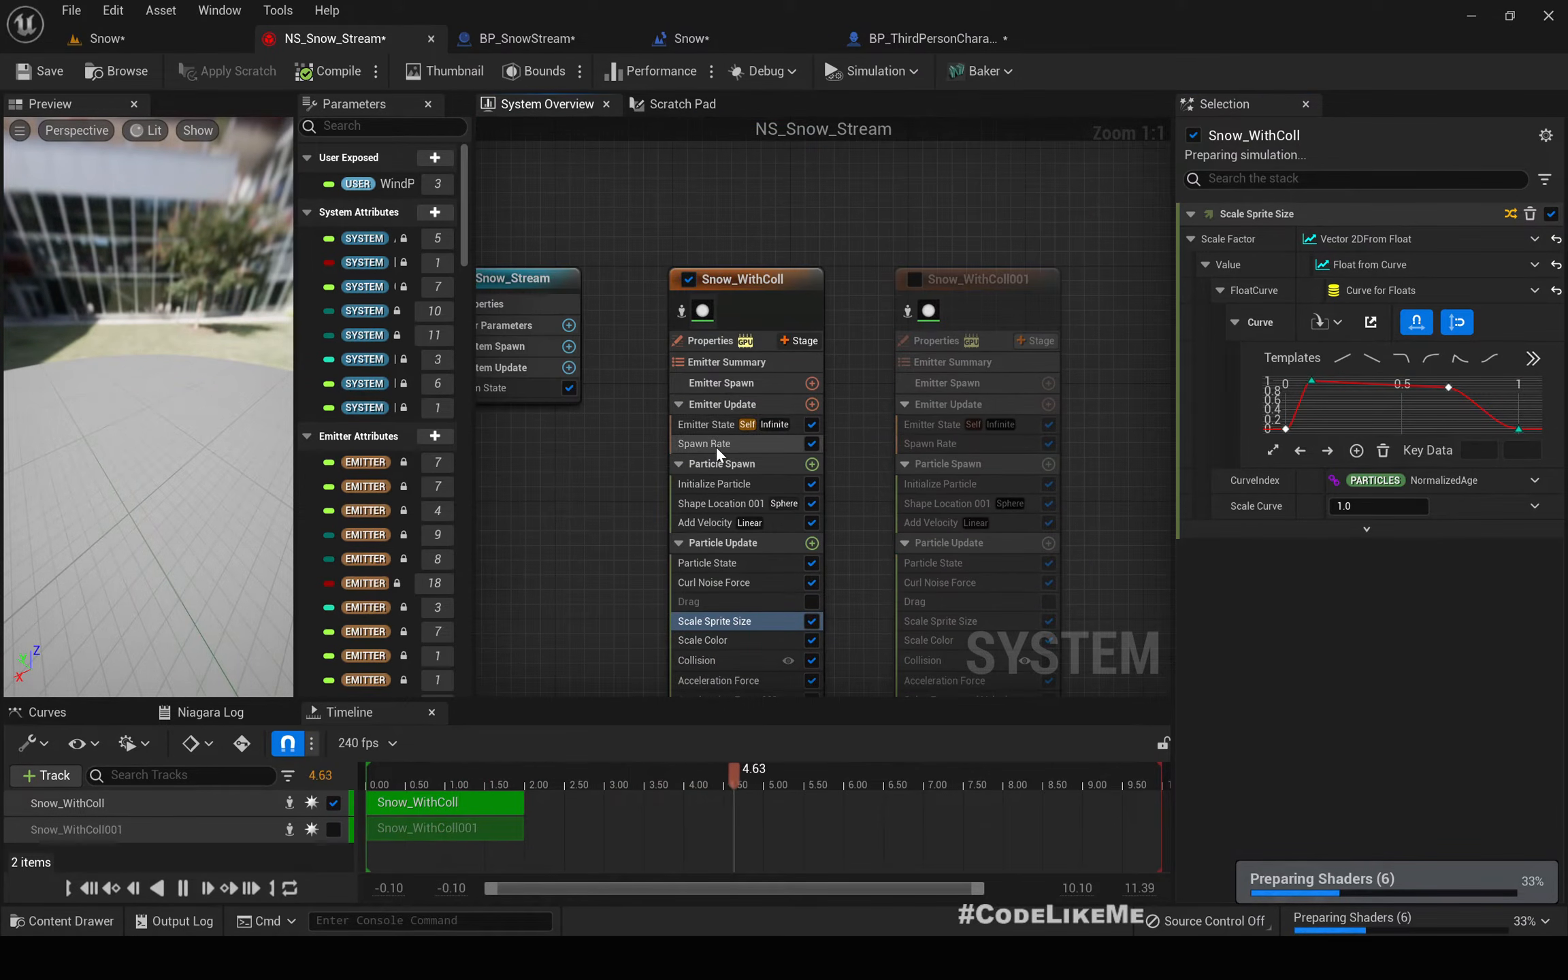
- Set the Sprite Size Mode of Snow_WithColl's Initialize Particle module to Random Non-Uniform
click(715, 445)
click(709, 486)
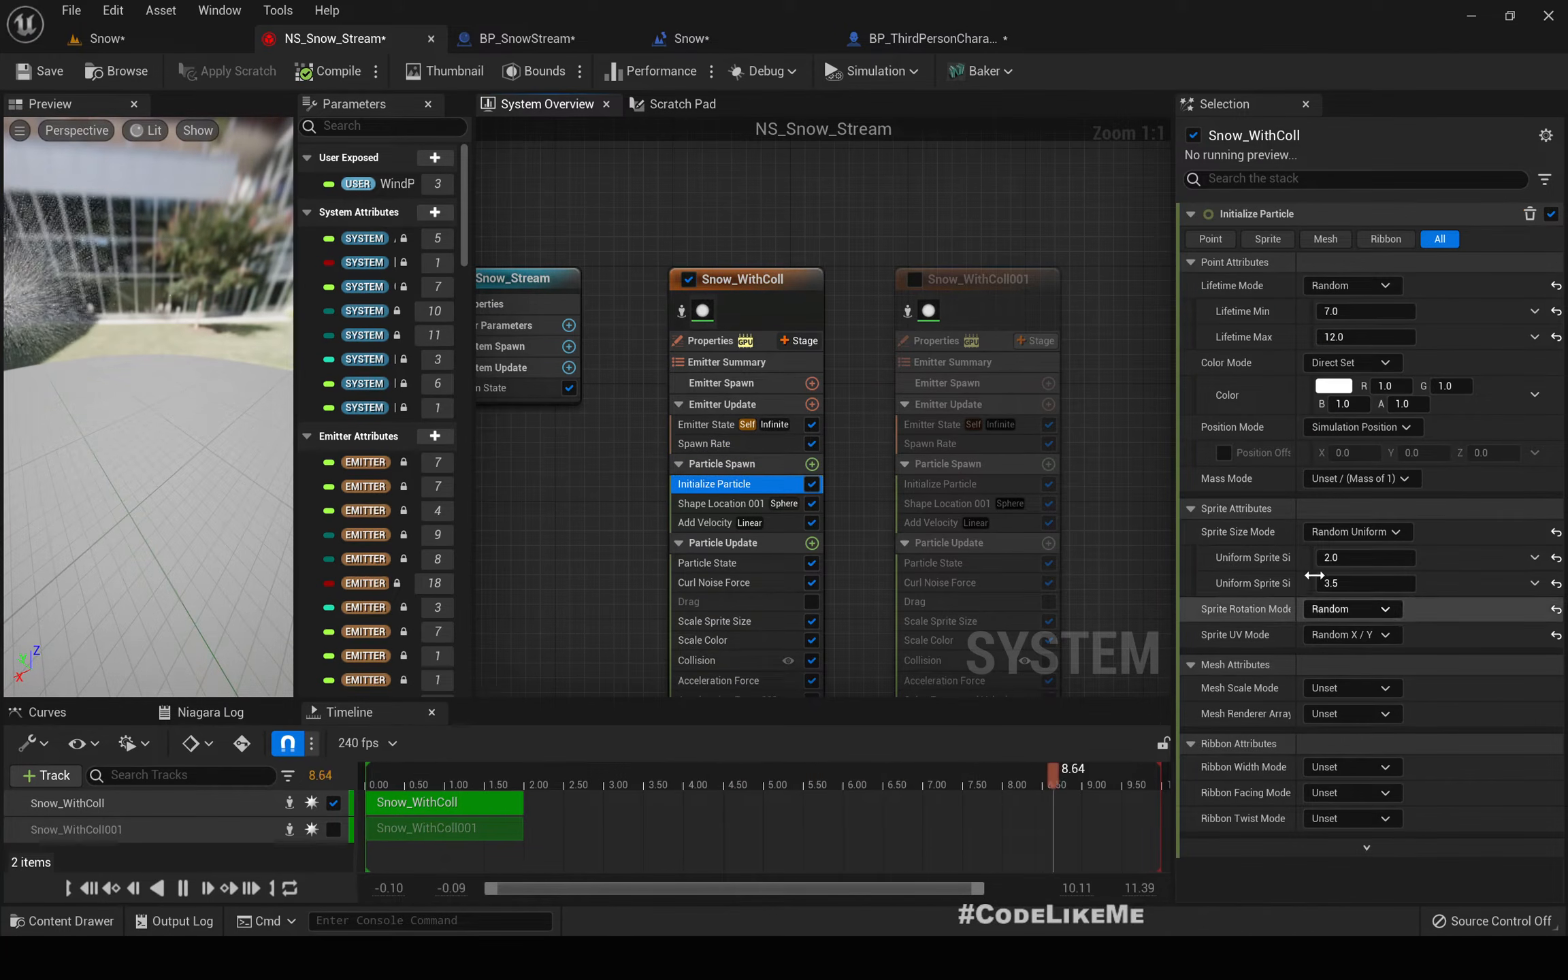
drag(1296, 552, 1351, 556)
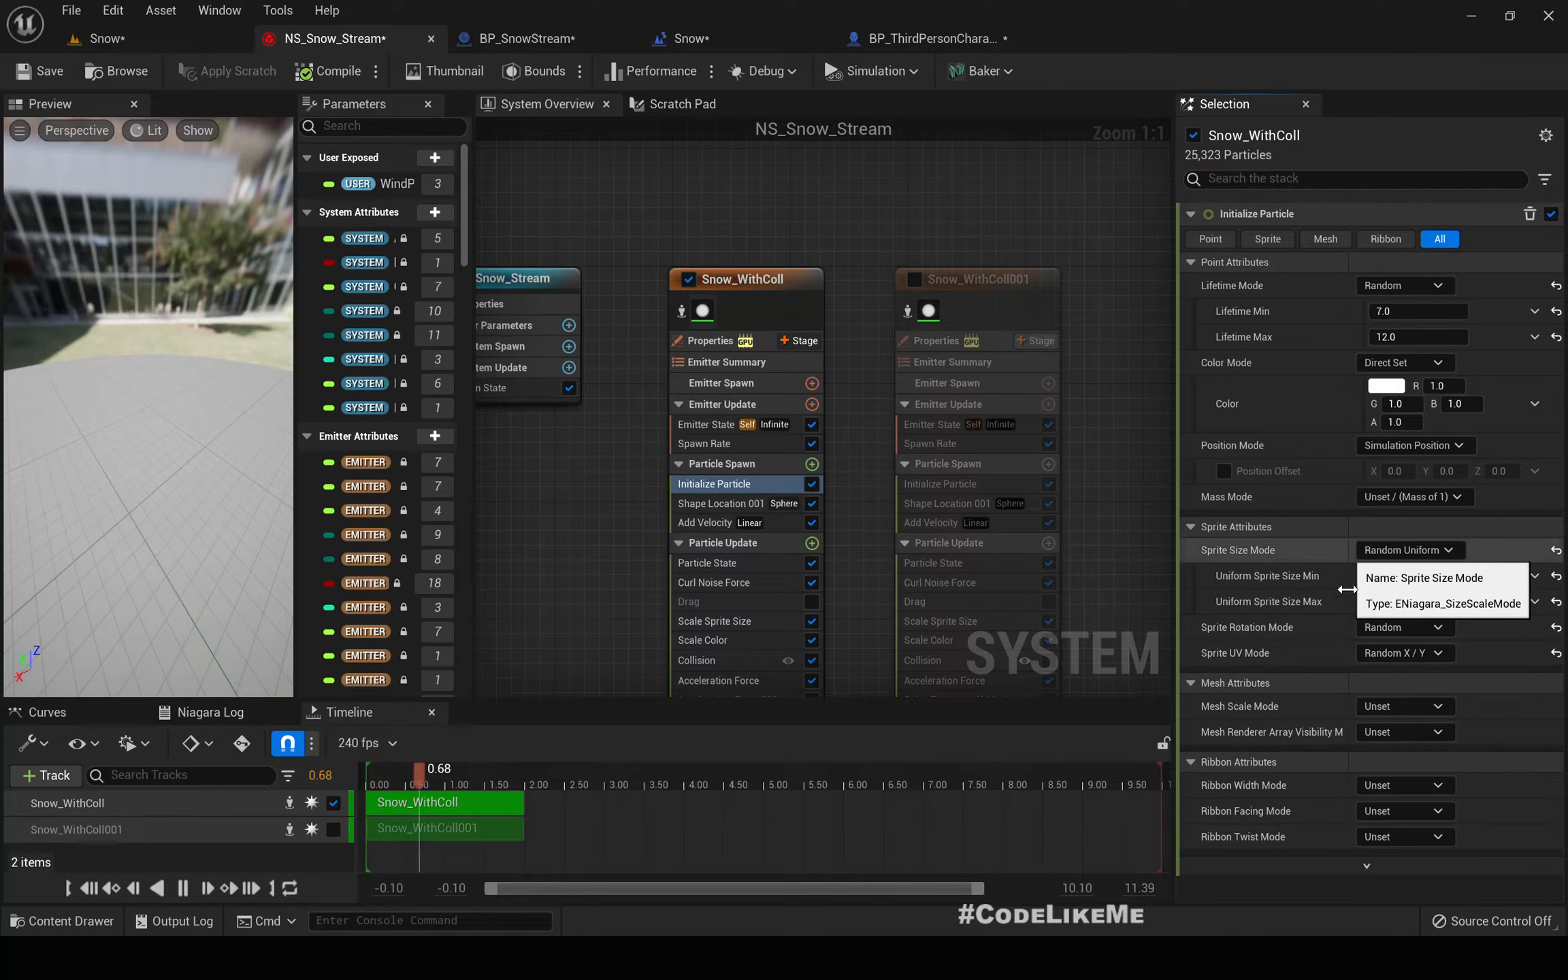
click(1390, 552)
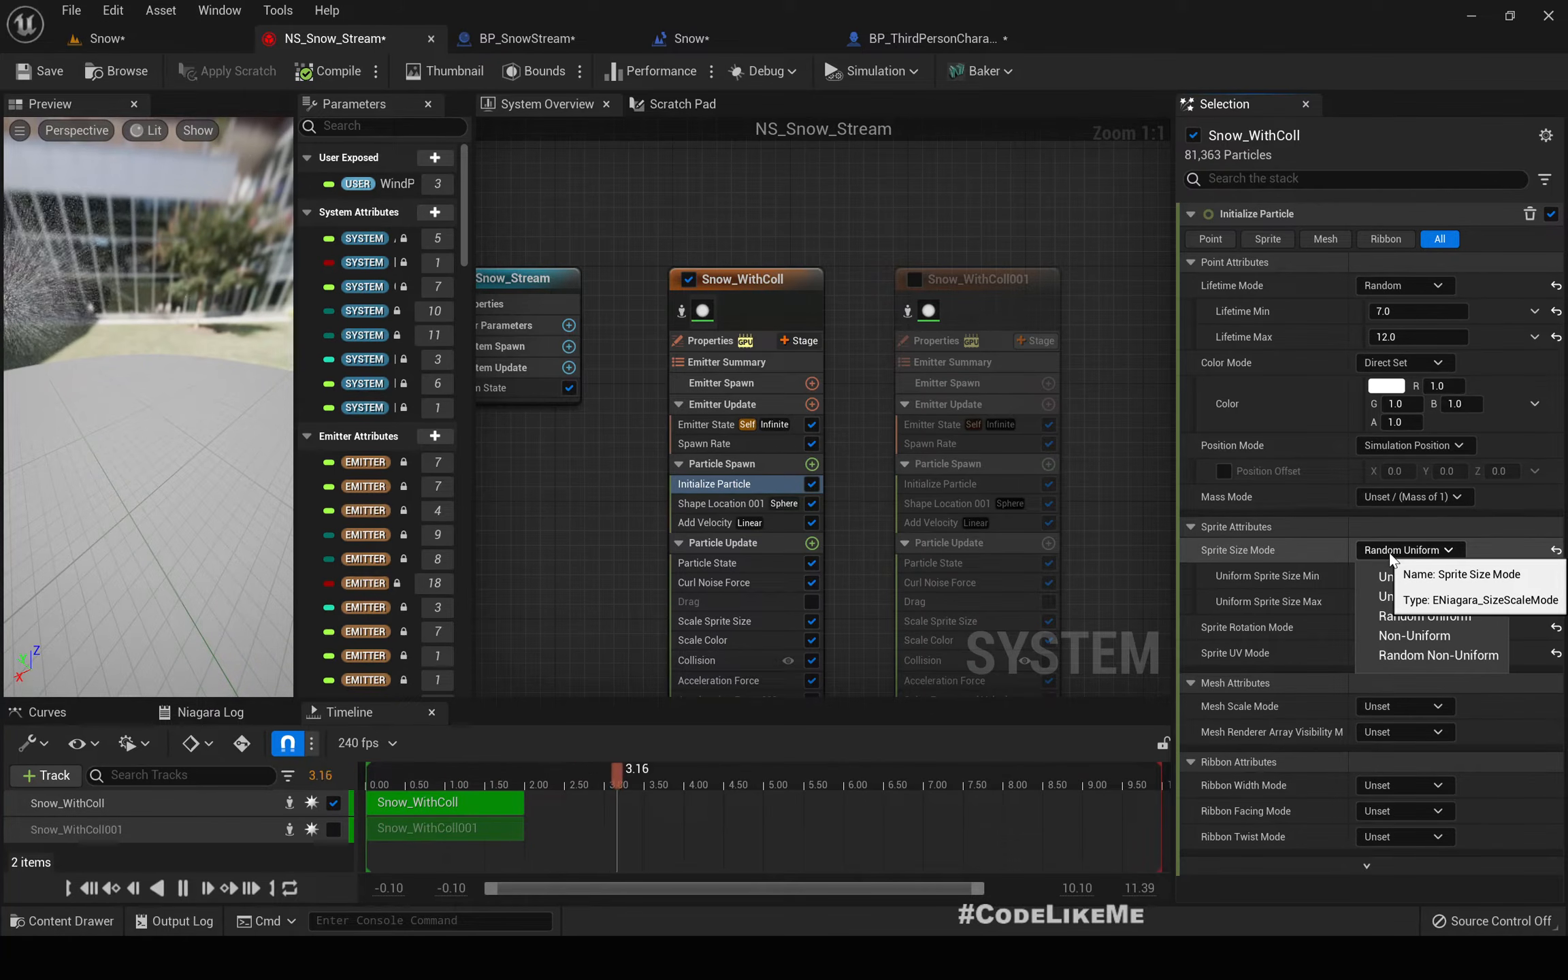
click(1419, 654)
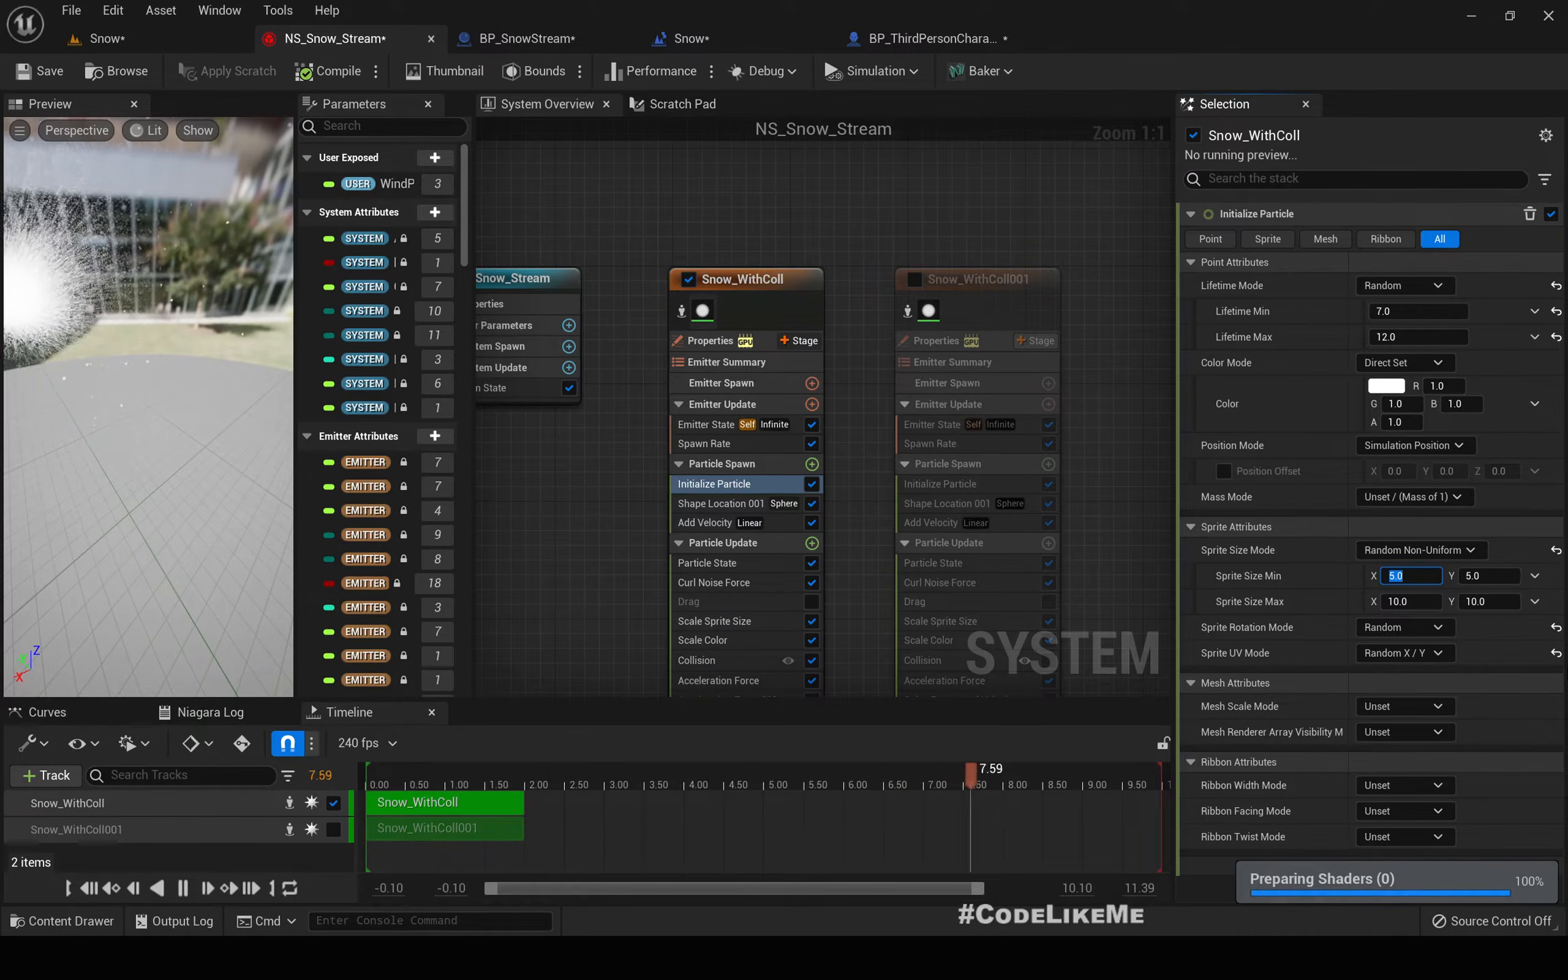
- Try a Sprite Size Min of 2 by 5 and a Sprite Size Max of 4 by 8 in Snow_WithColl's Initialize Particle module
text(2)
key(Tab)
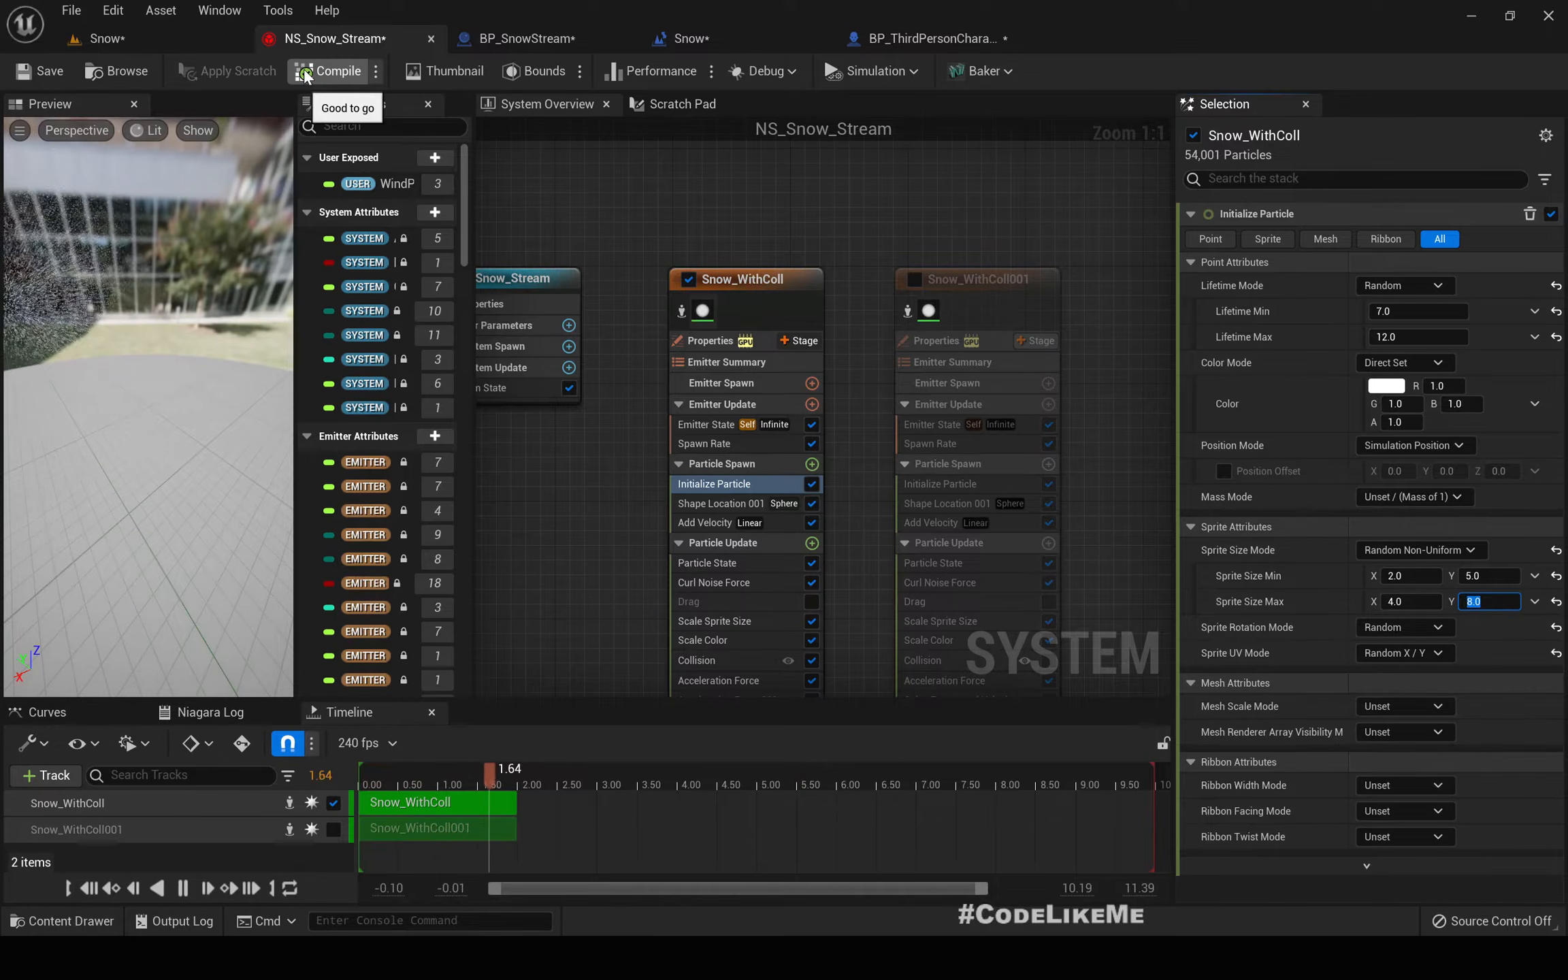
- Play the Snow level full screen to examine the non-uniform snow sprites, and stop the play session
click(108, 42)
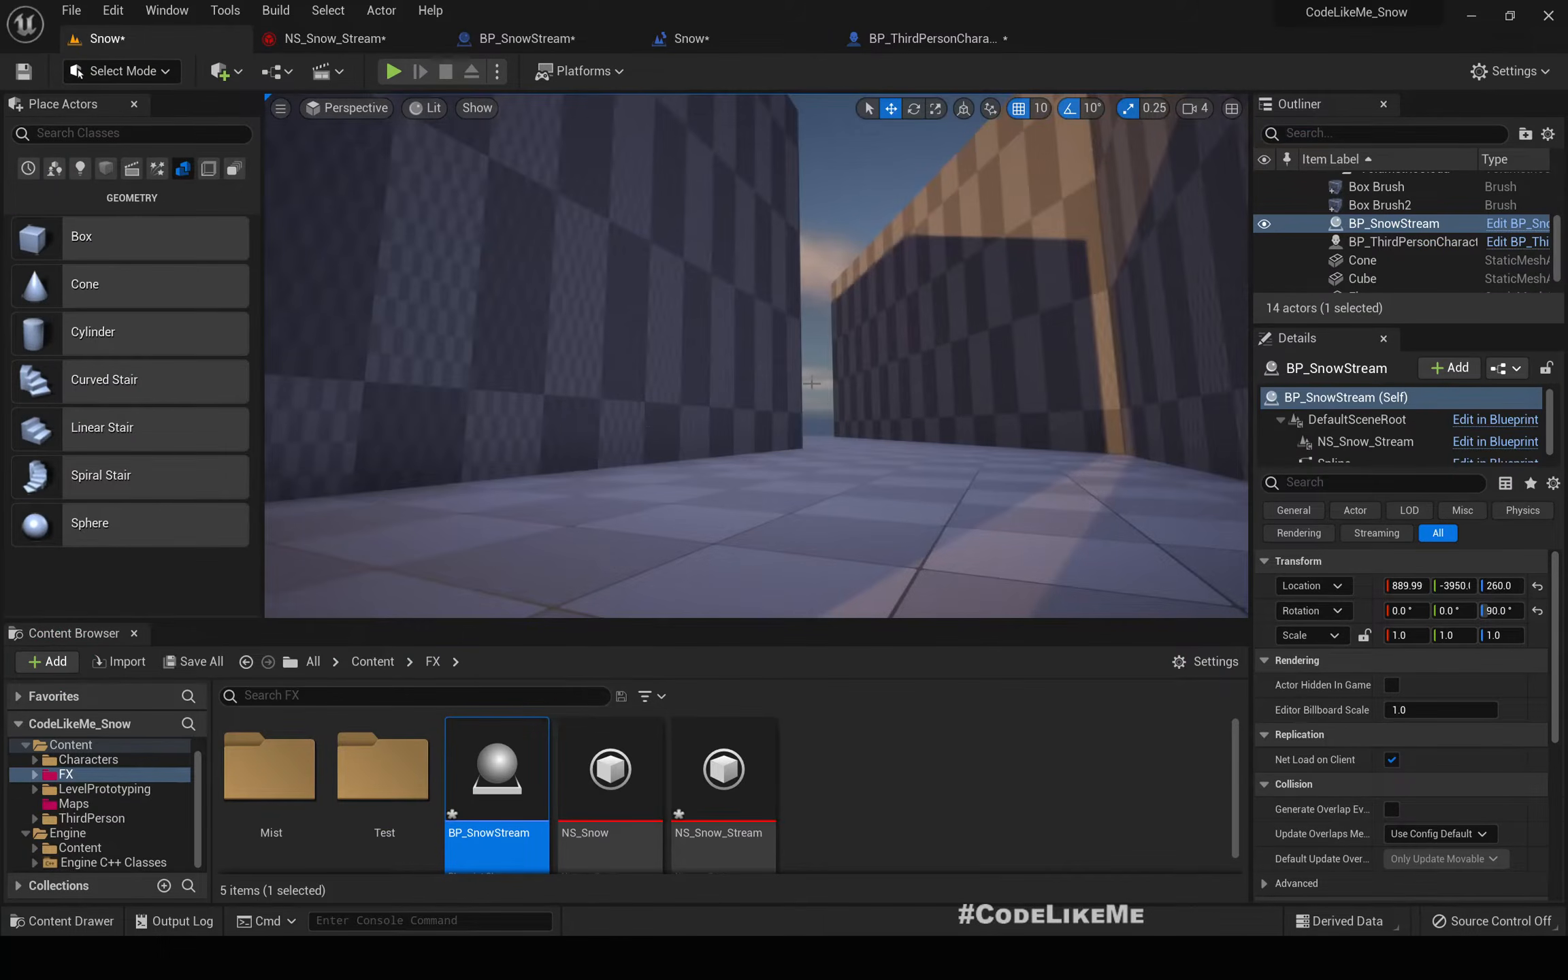
key(F11)
key(alt+p)
key(w)
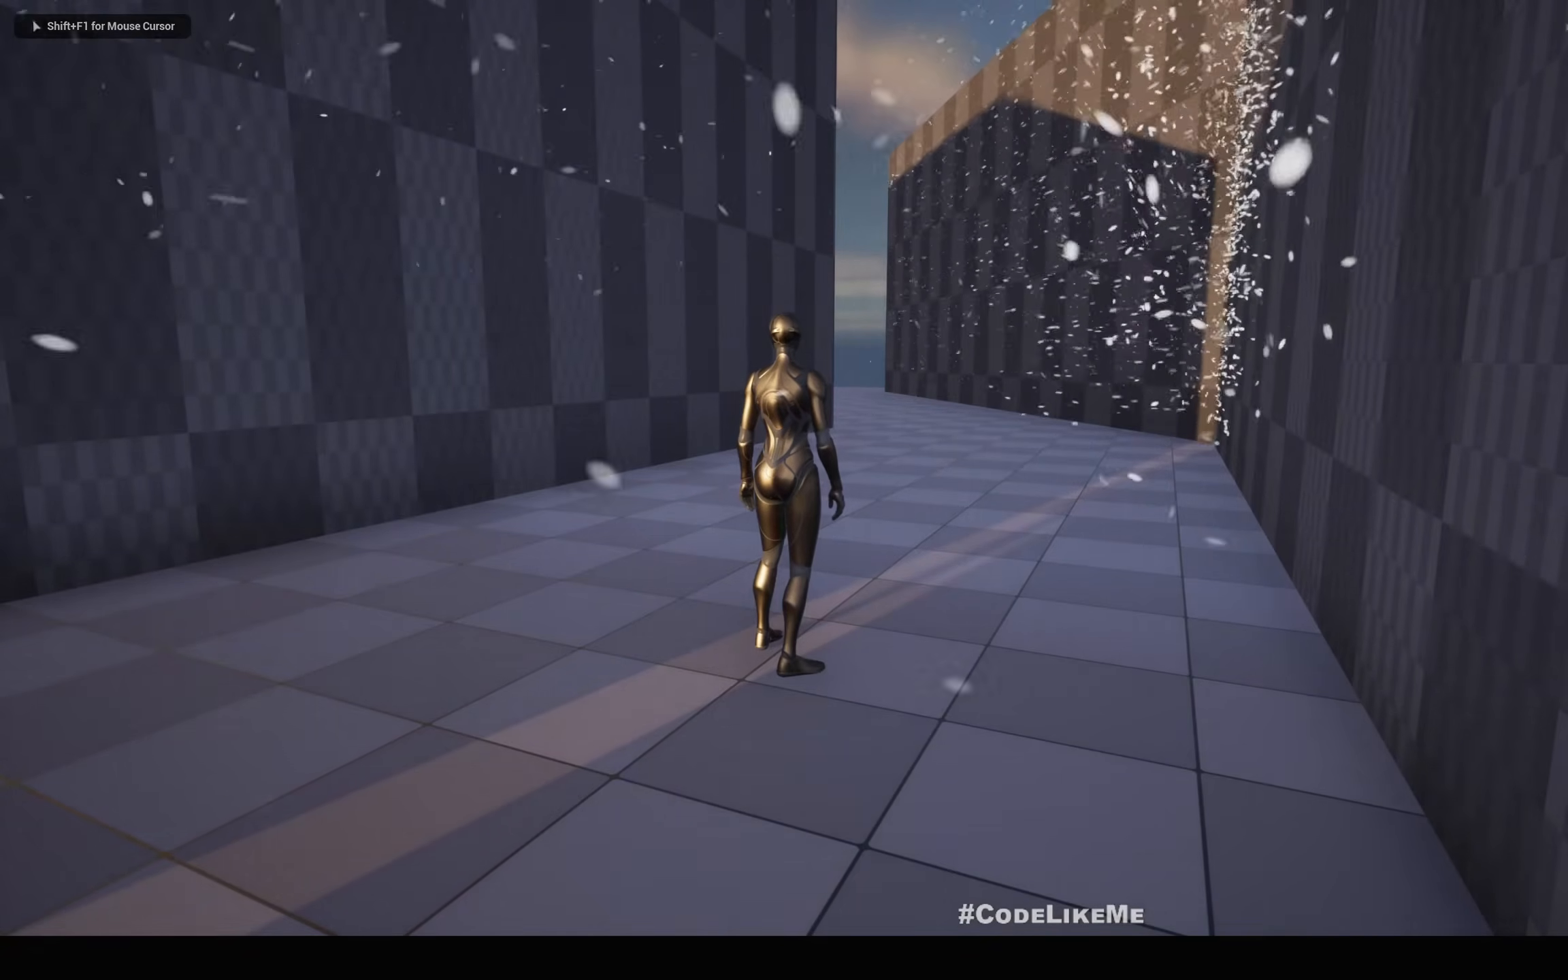
key(Escape)
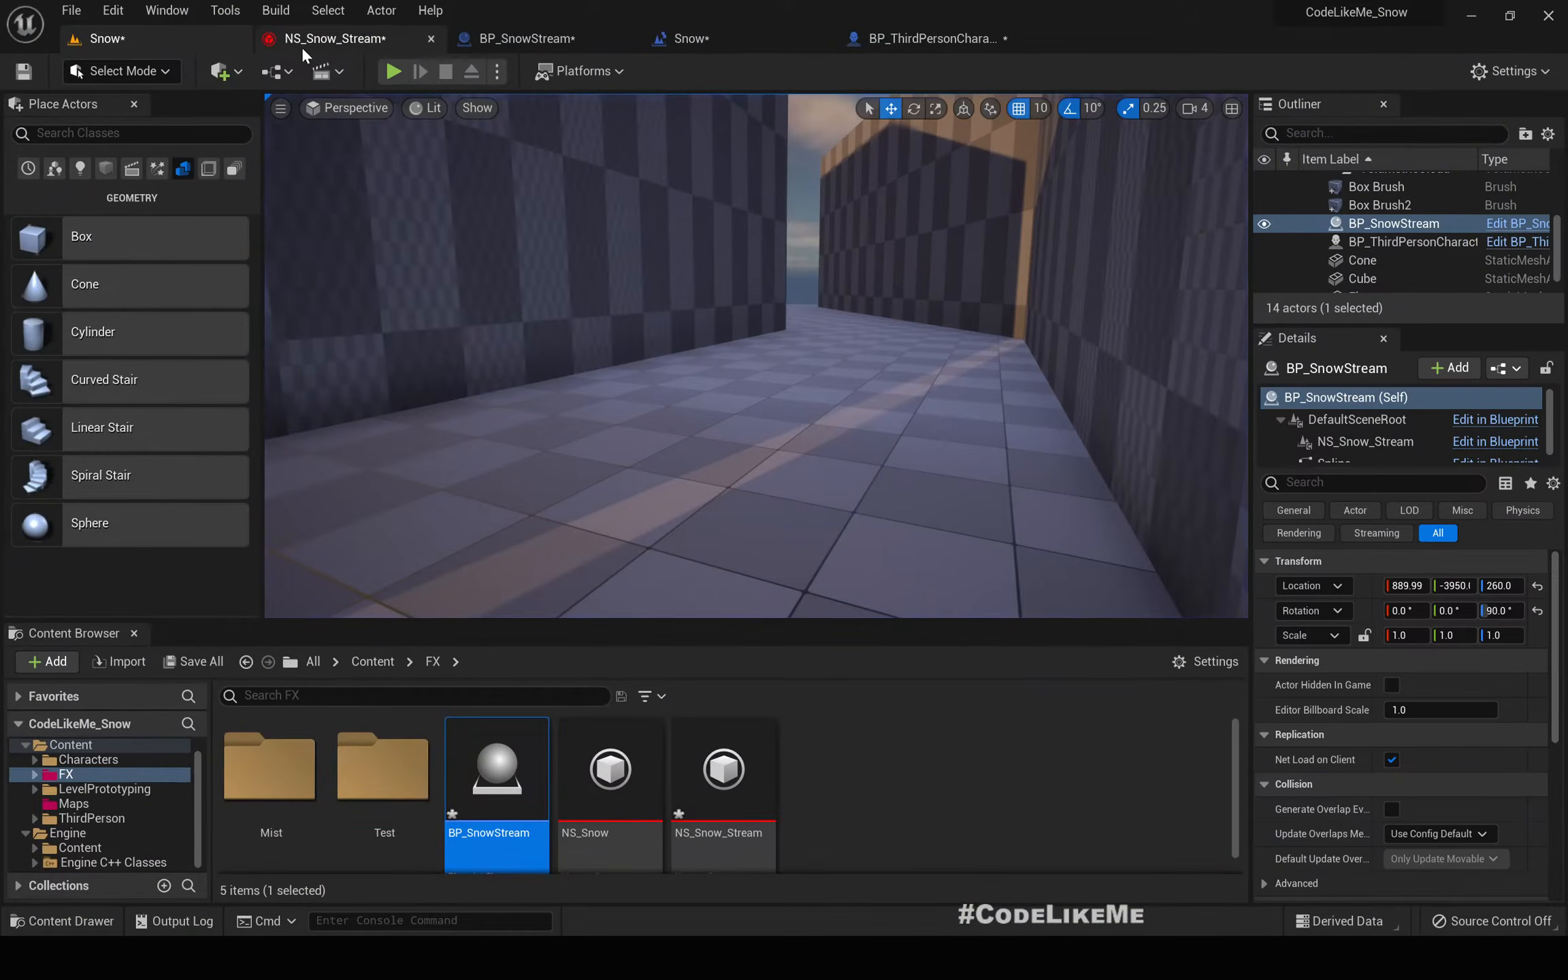
- Set the Alignment of Snow_WithColl's Sprite Renderer in NS_Snow_Stream to Velocity Aligned and save the system
click(320, 38)
right_drag(609, 568, 583, 334)
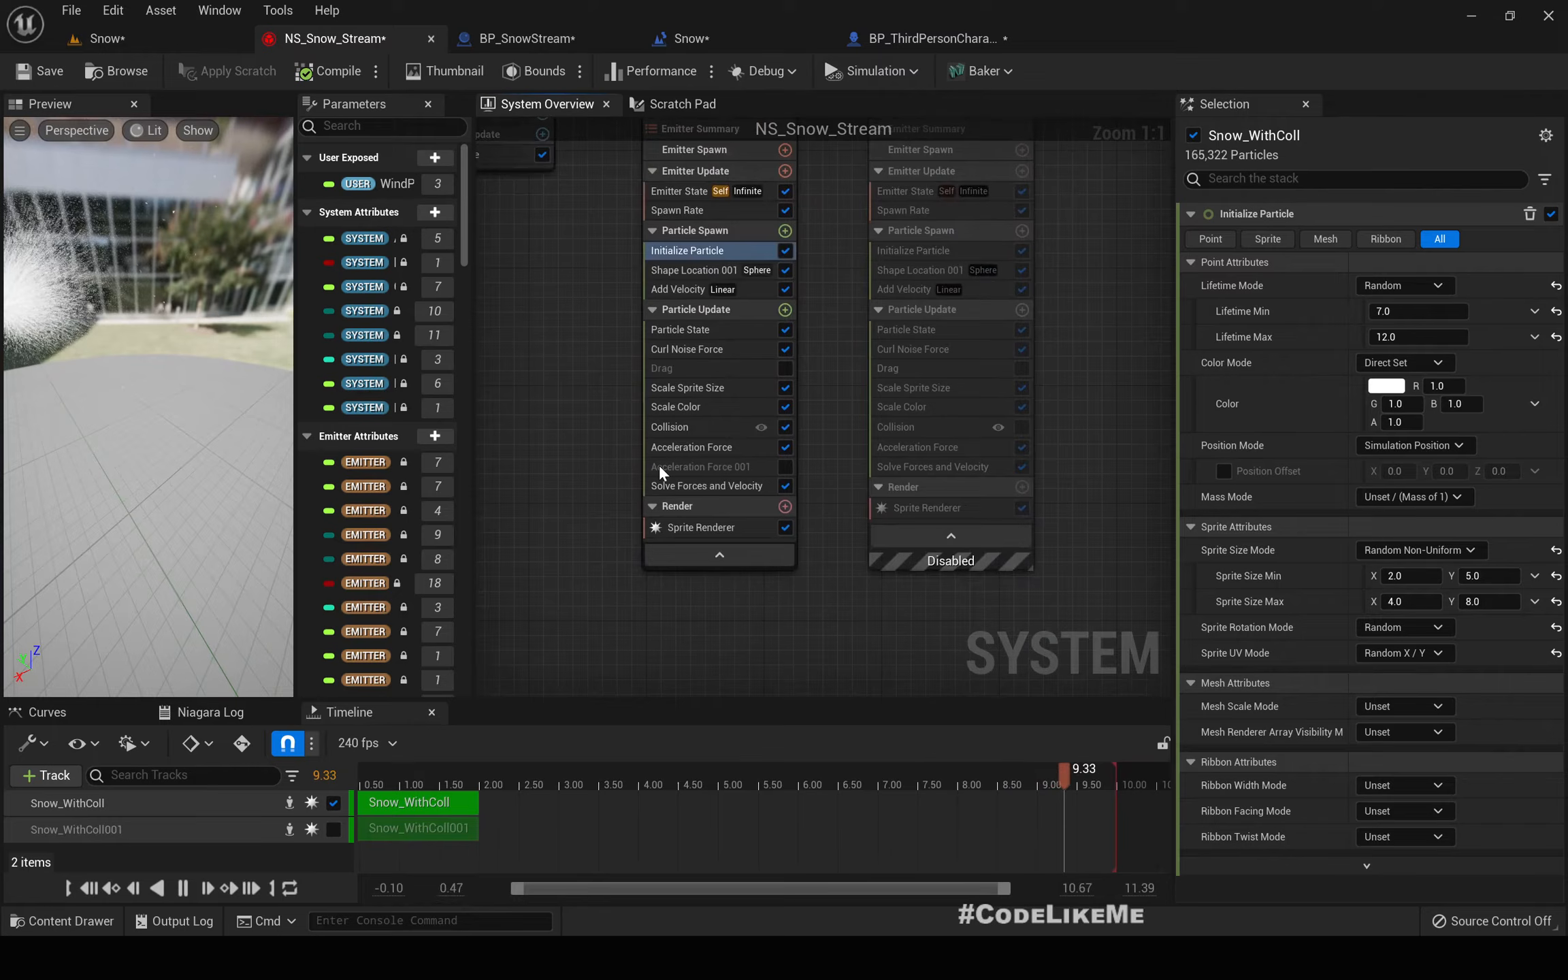
click(721, 528)
click(1373, 361)
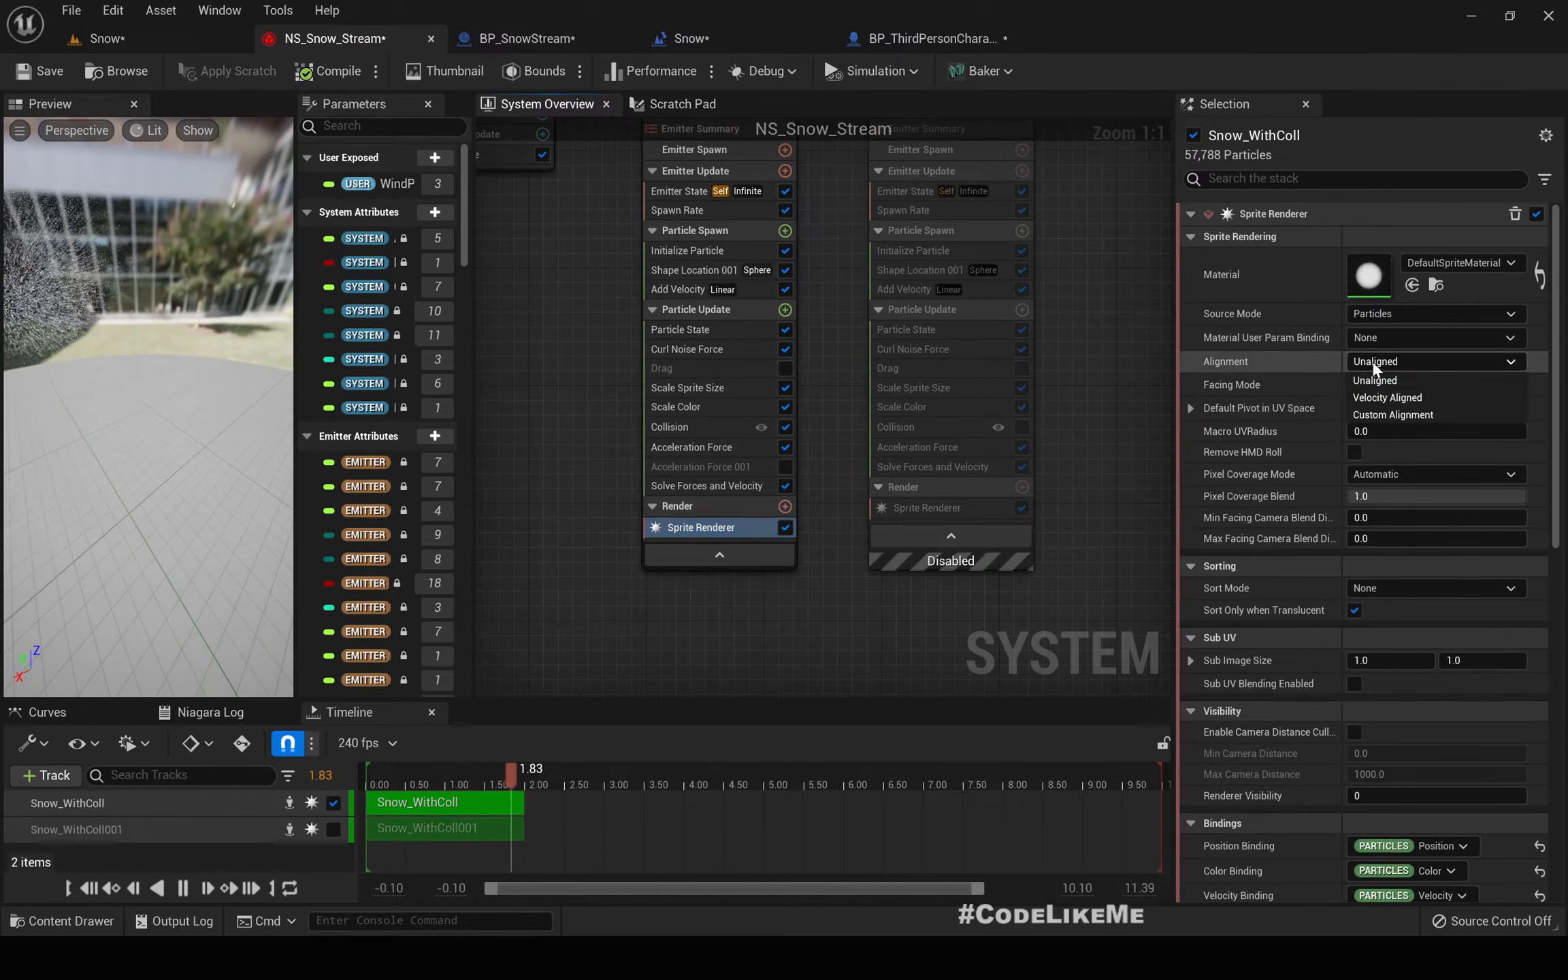
click(1388, 406)
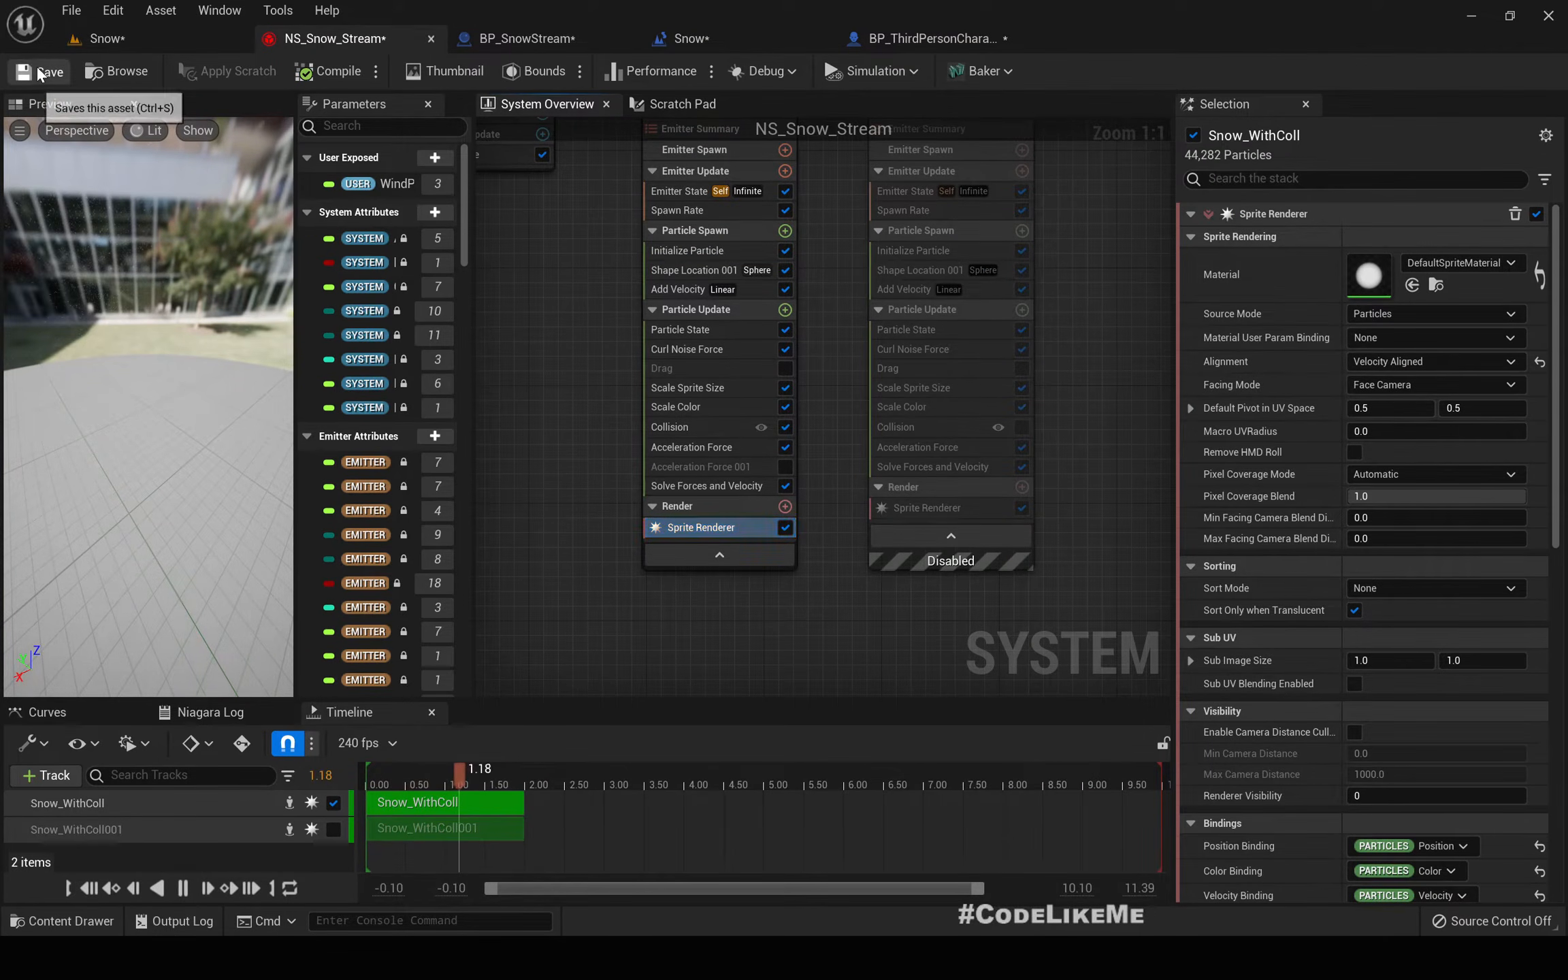
- Play the Snow level full screen, walk the character along the walls to examine the velocity-aligned snow, and stop the session
click(102, 39)
key(F11)
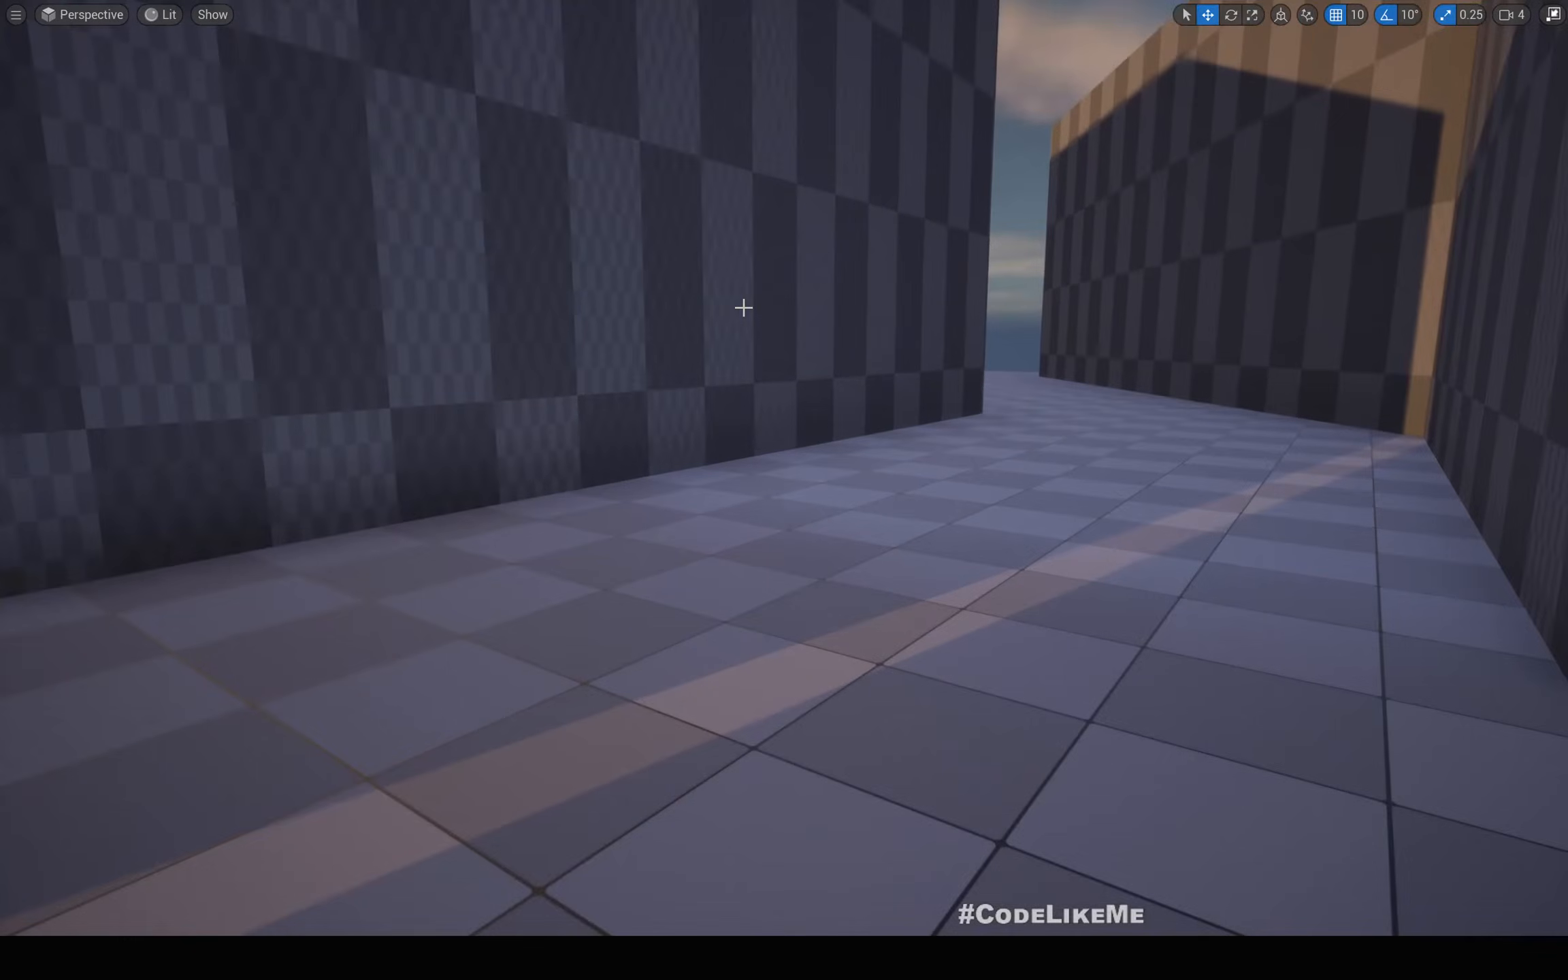
key(alt+p)
click(744, 308)
key(w)
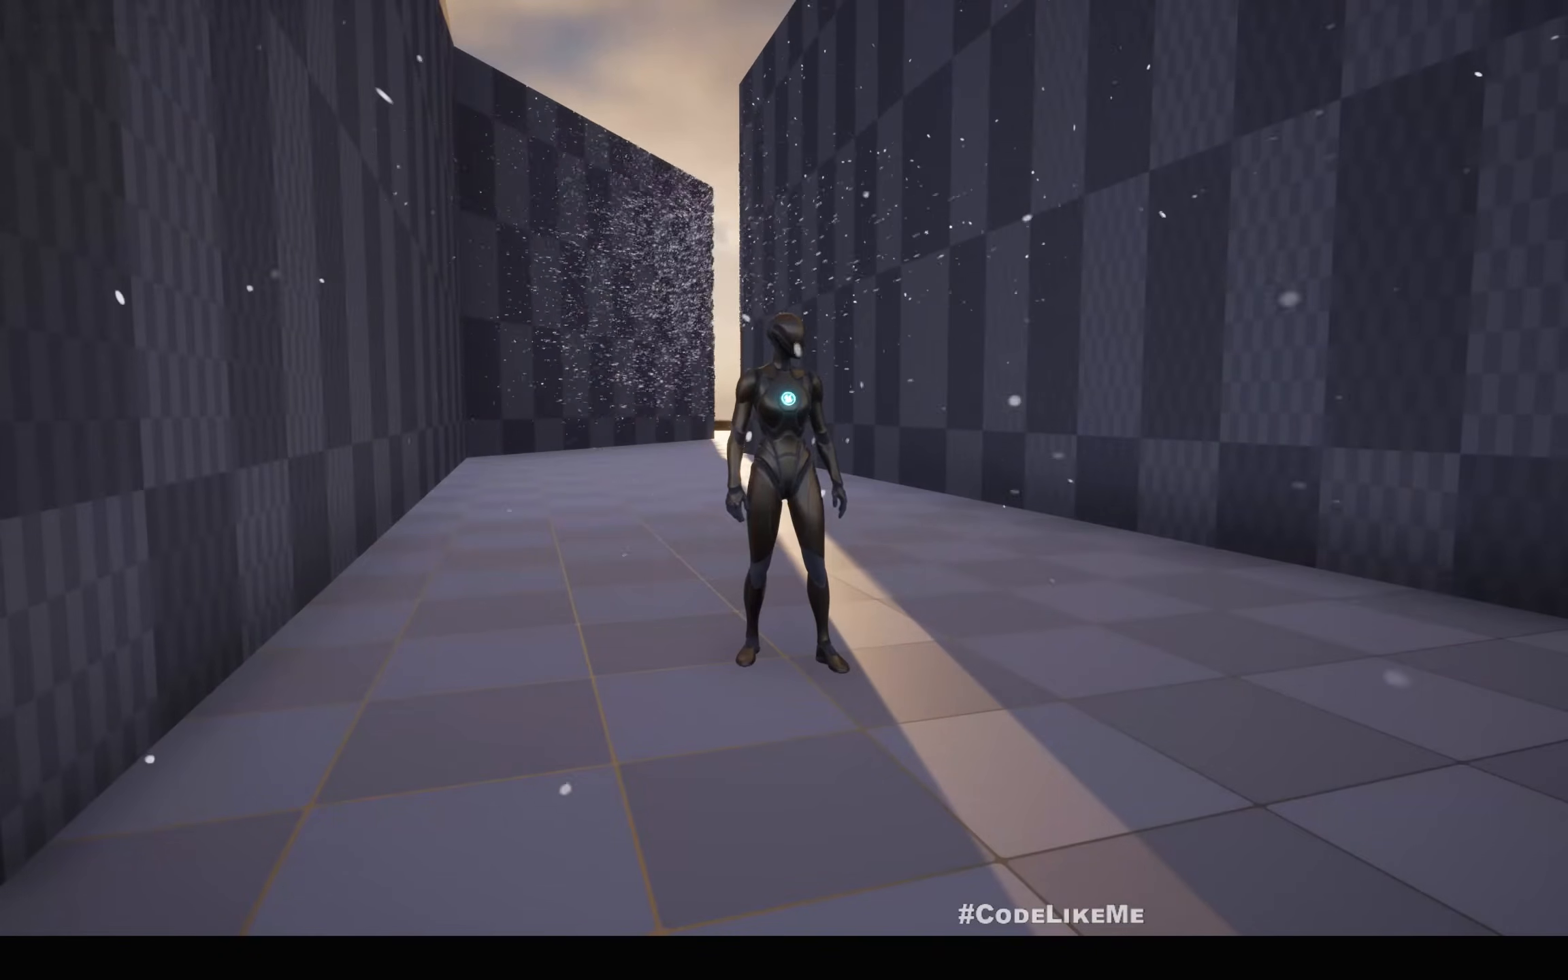
key(w)
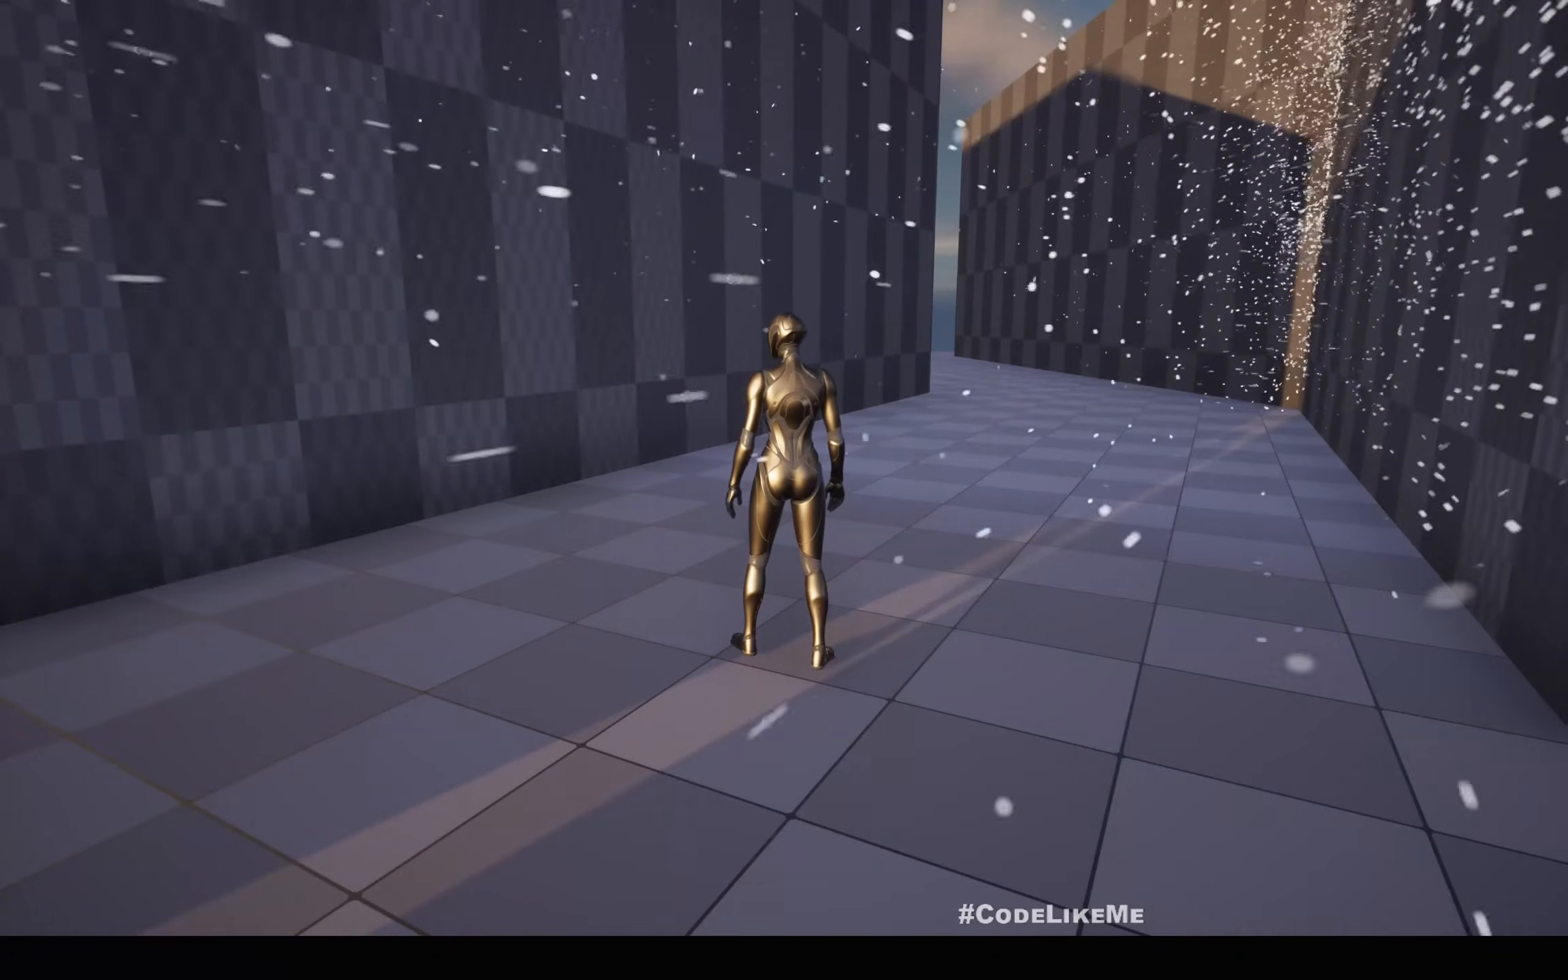
key(a)
key(w)
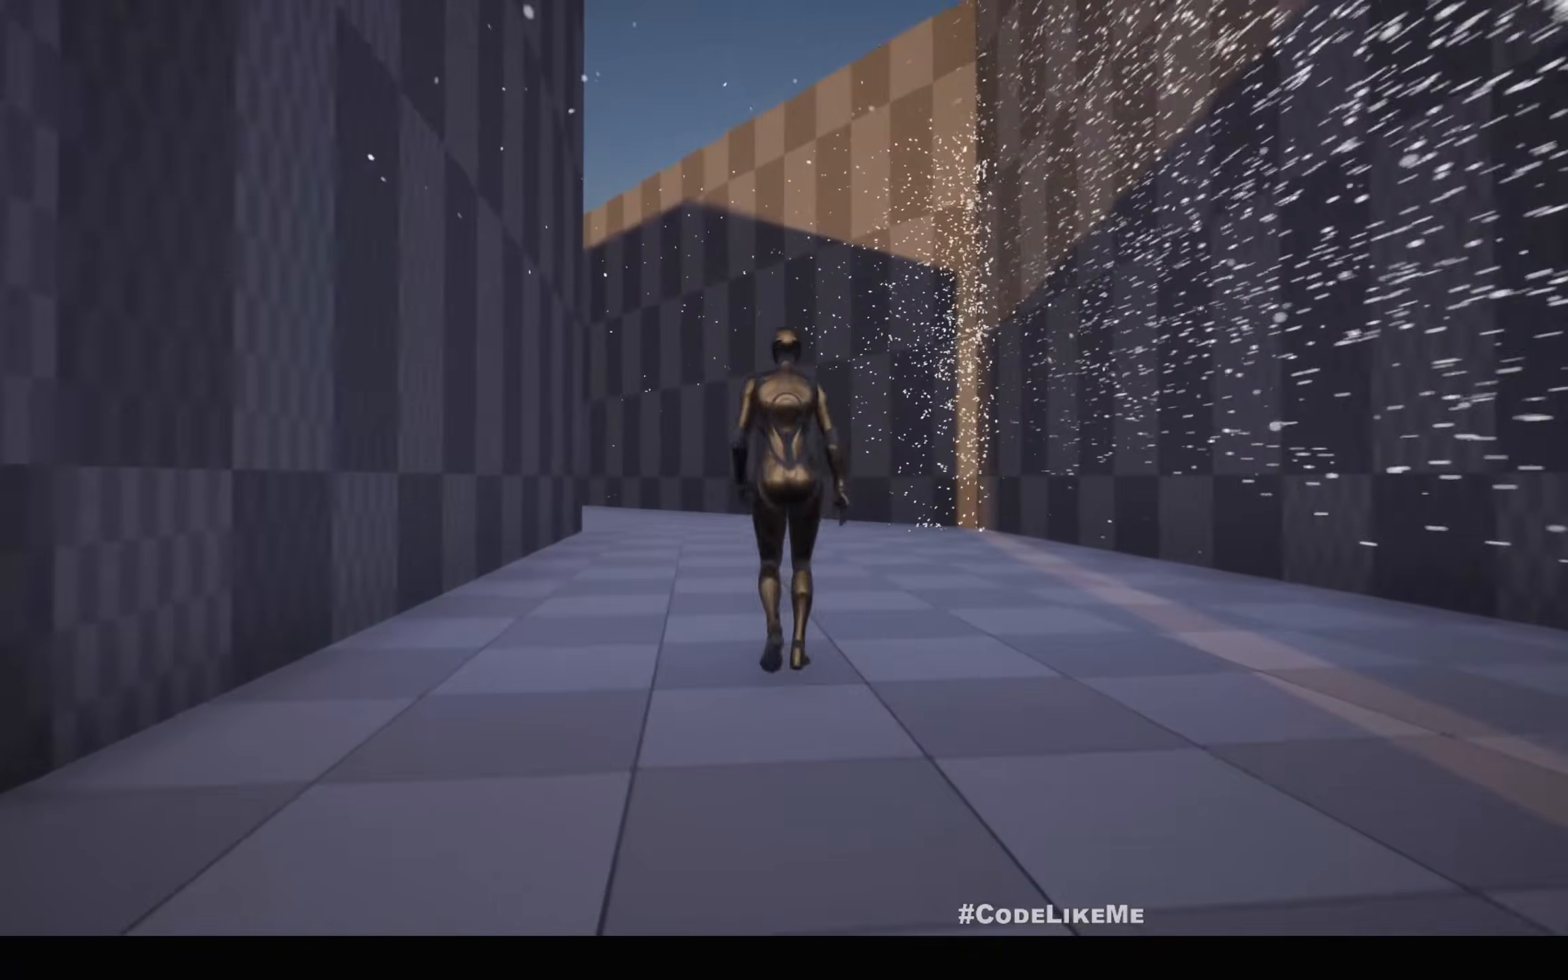
key(d)
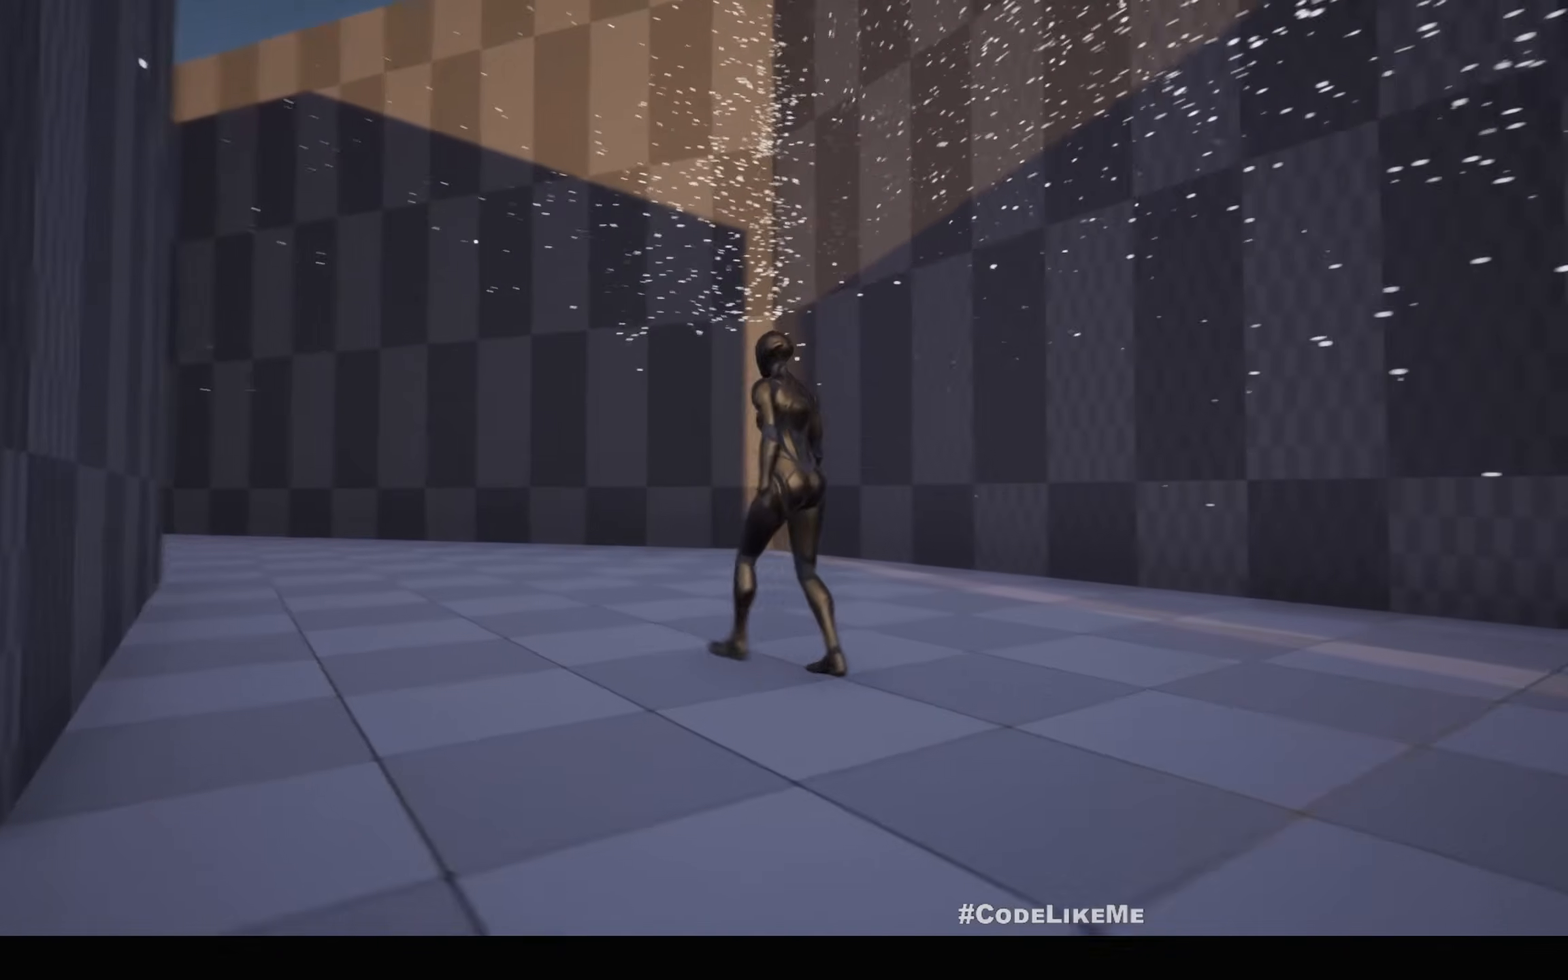
key(w)
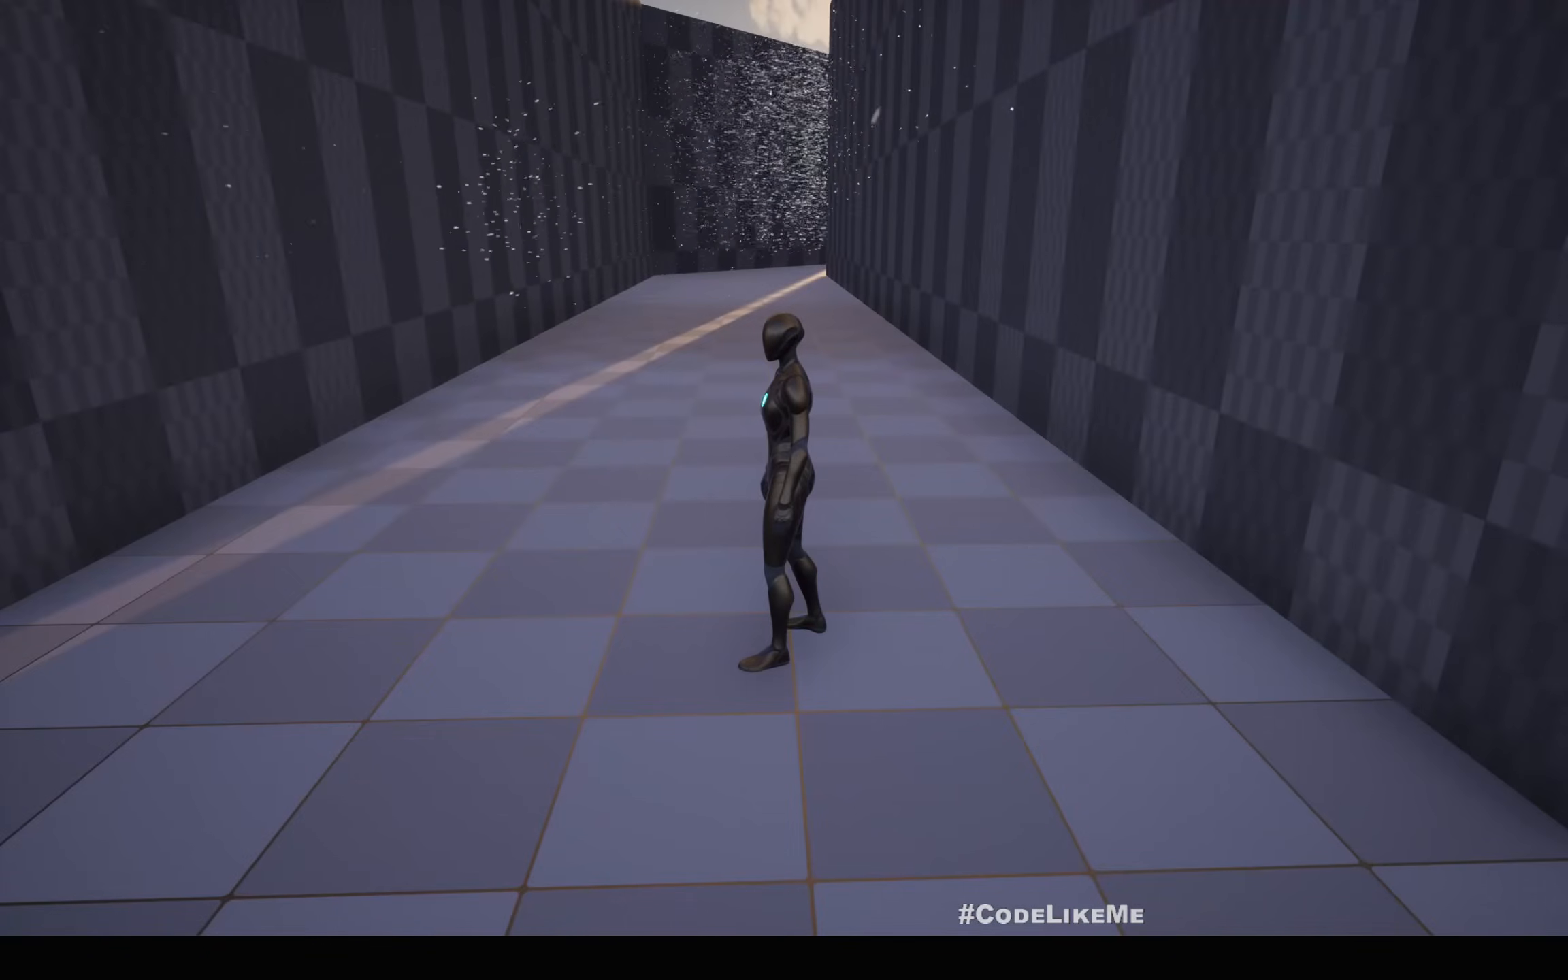
key(shift+F1)
key(F11)
key(Escape)
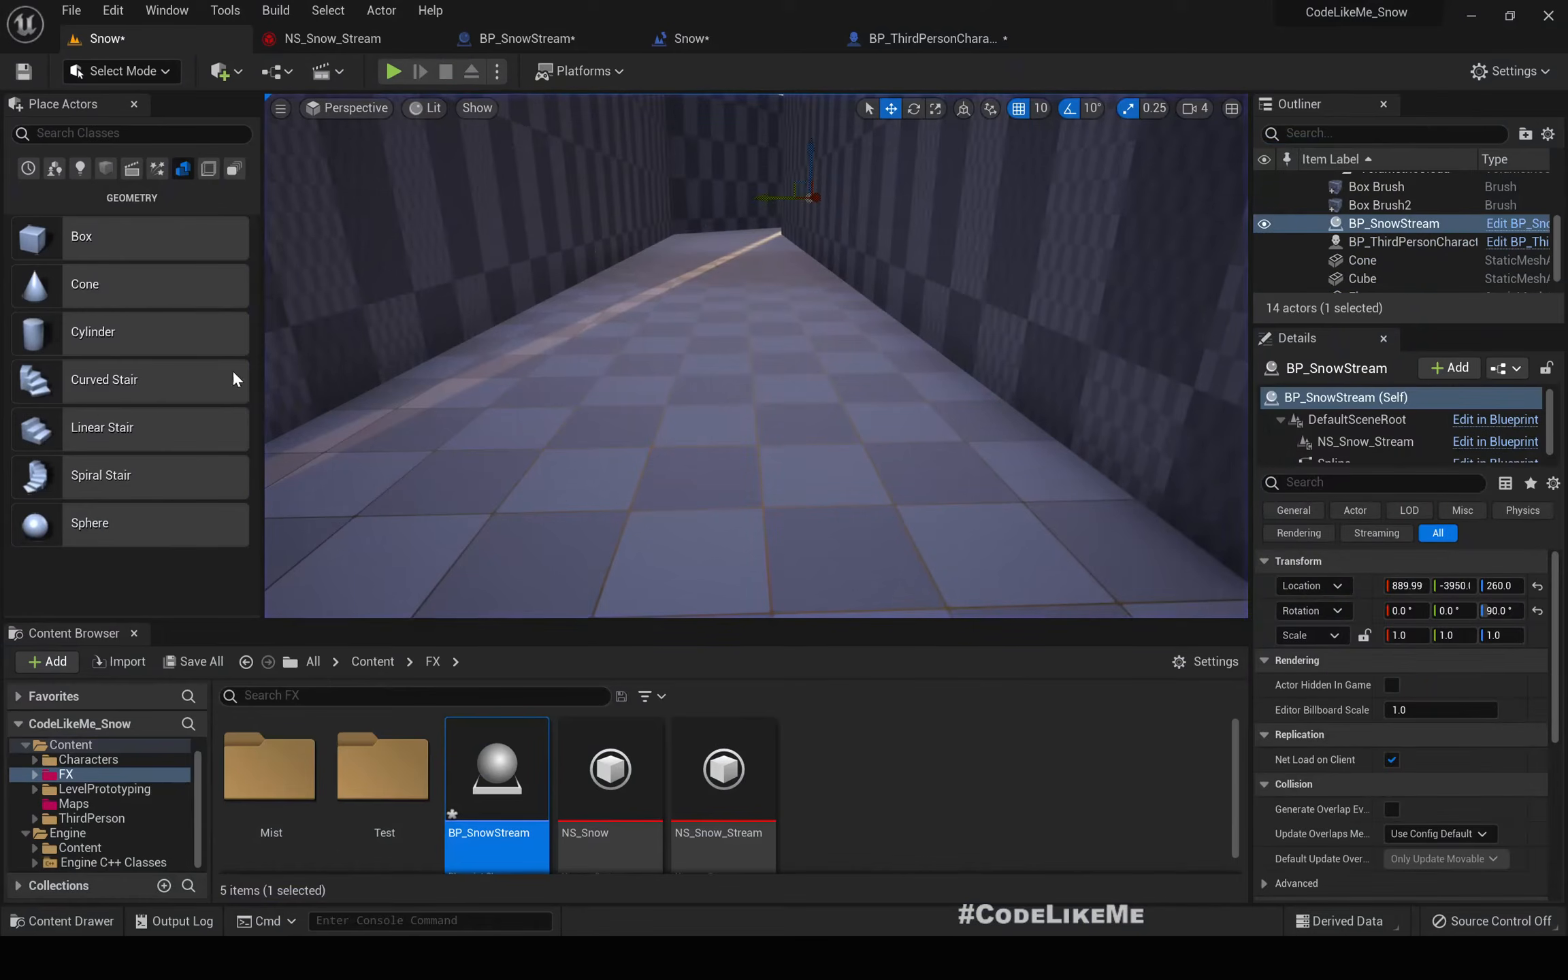
- Add a Scale Sprite Size by Speed module to the Particle Update stage of Snow_WithColl in NS_Snow_Stream
click(299, 44)
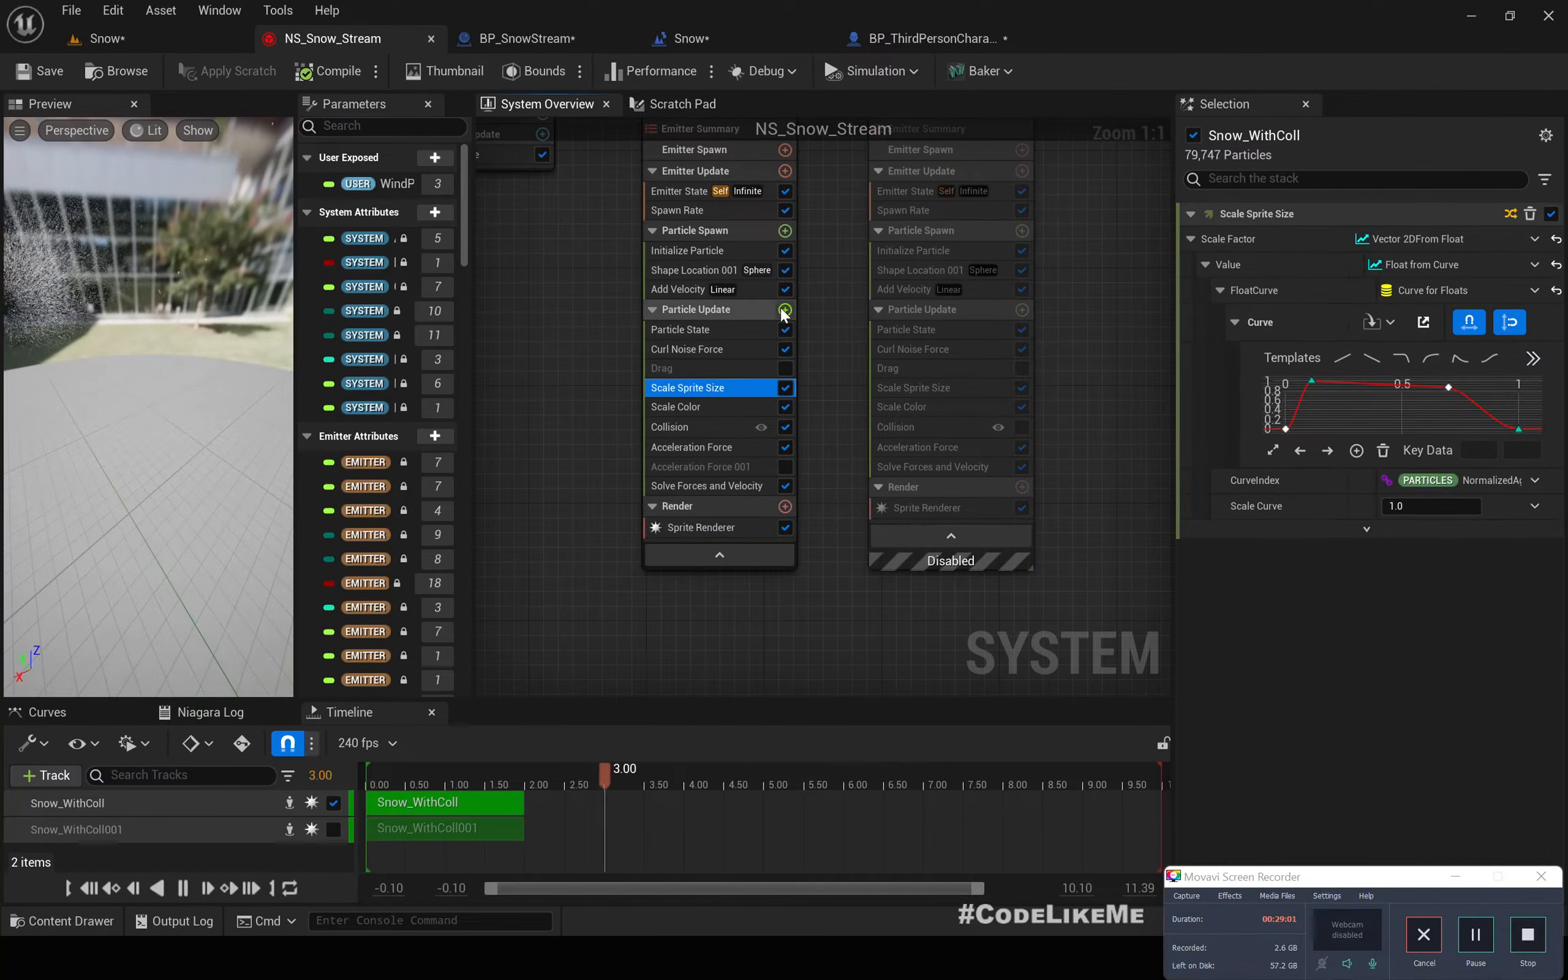
click(785, 309)
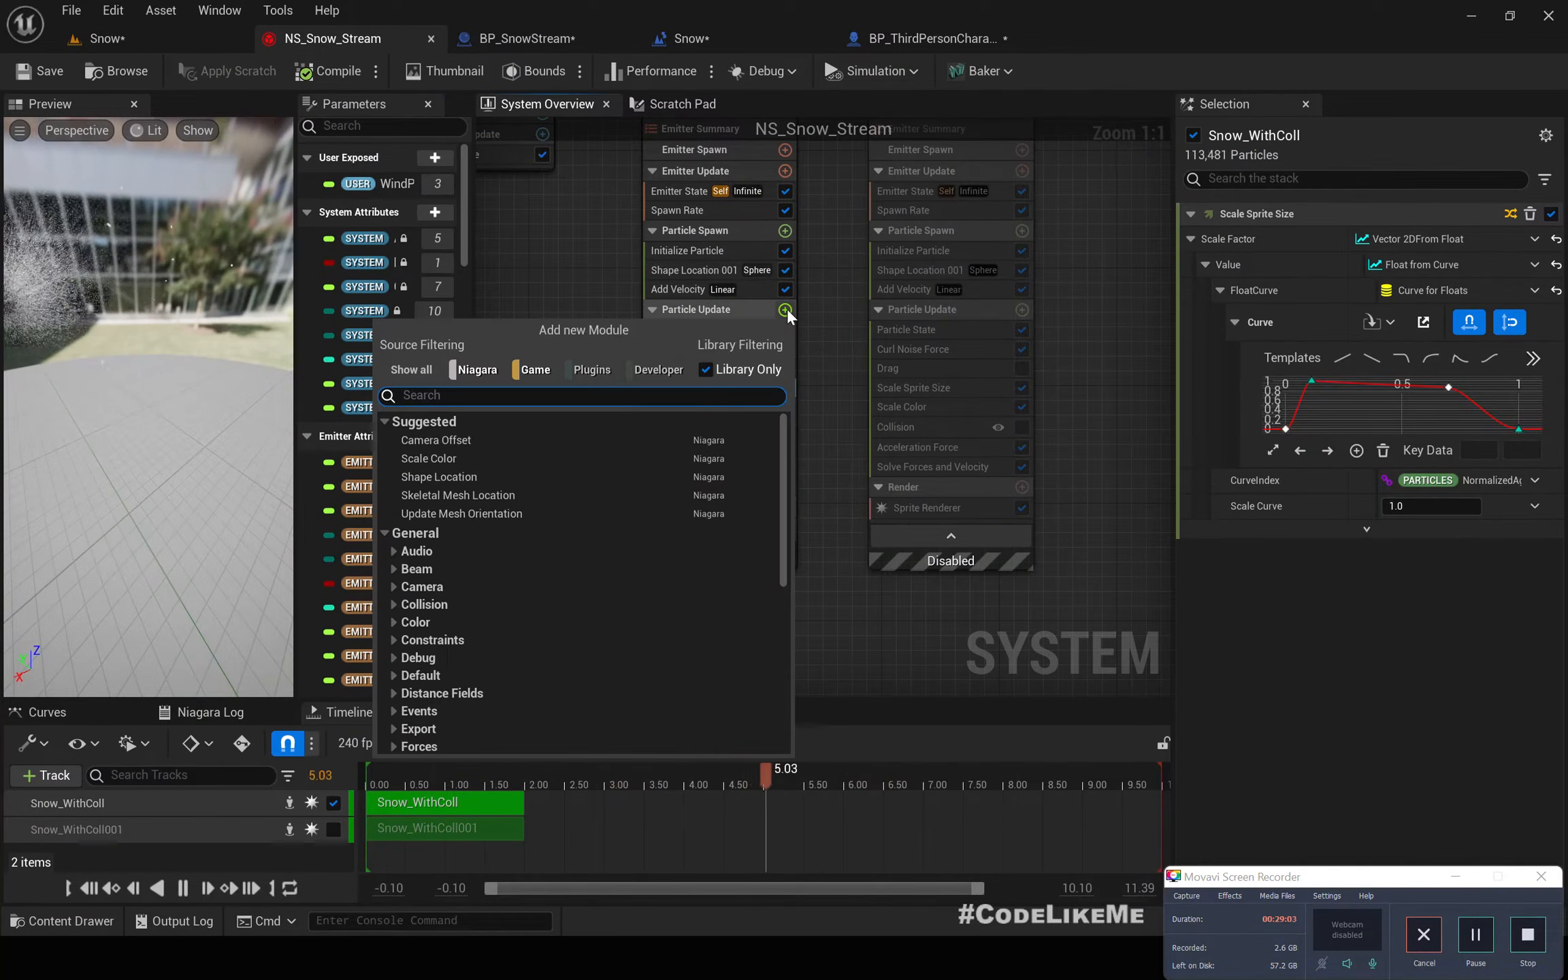
text(s)
key(BackSpace)
text(by spee)
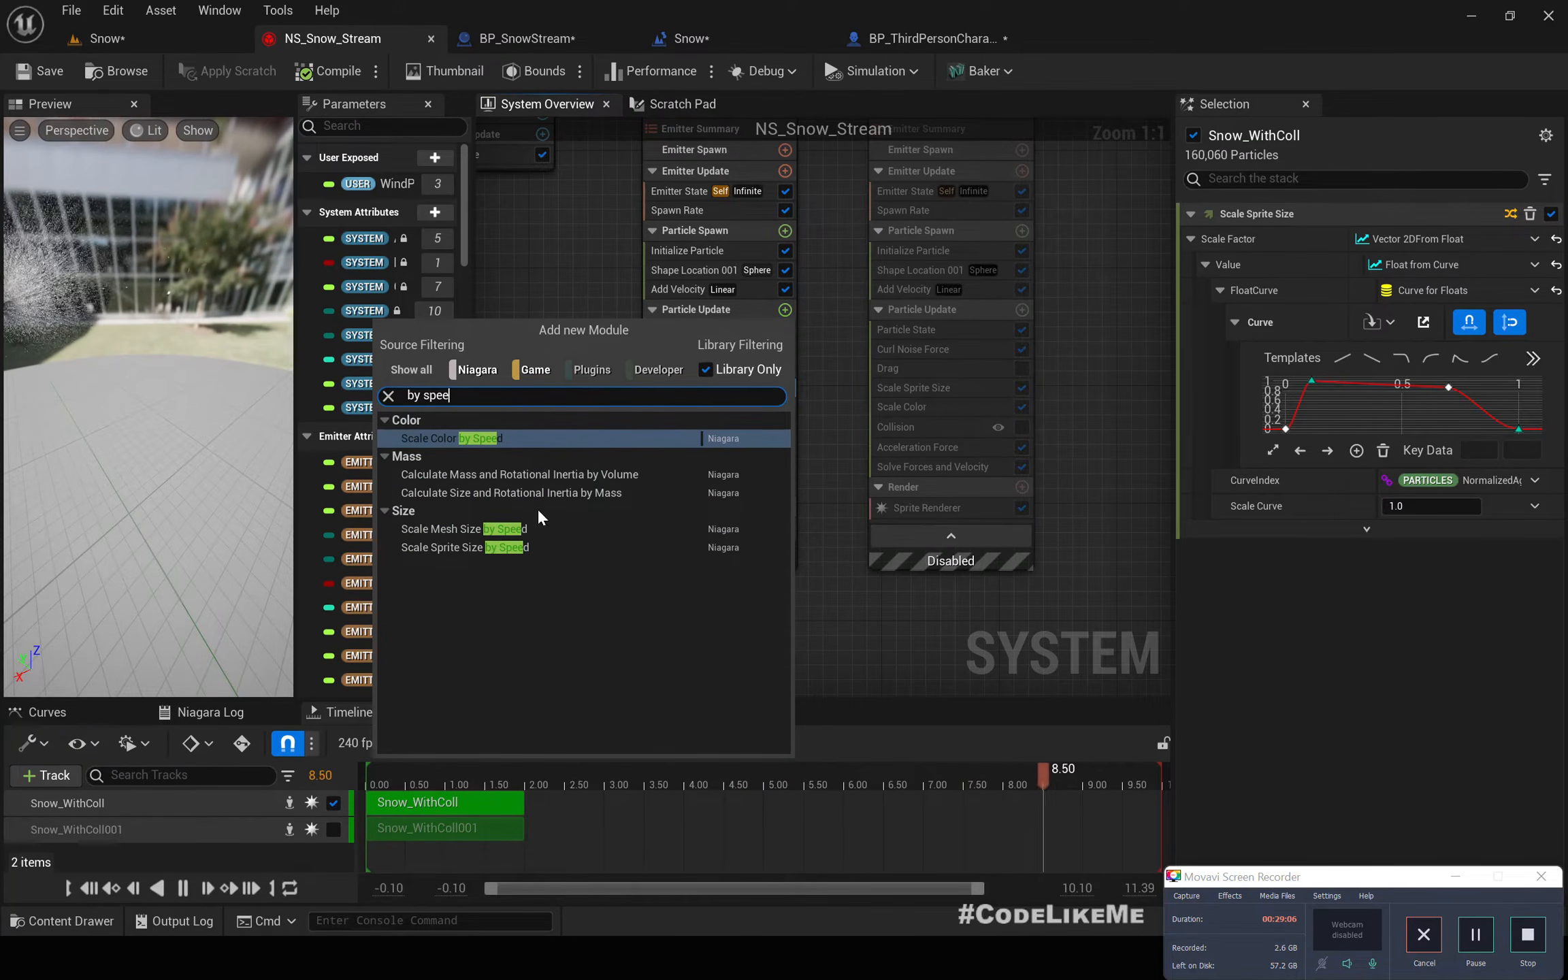
click(444, 548)
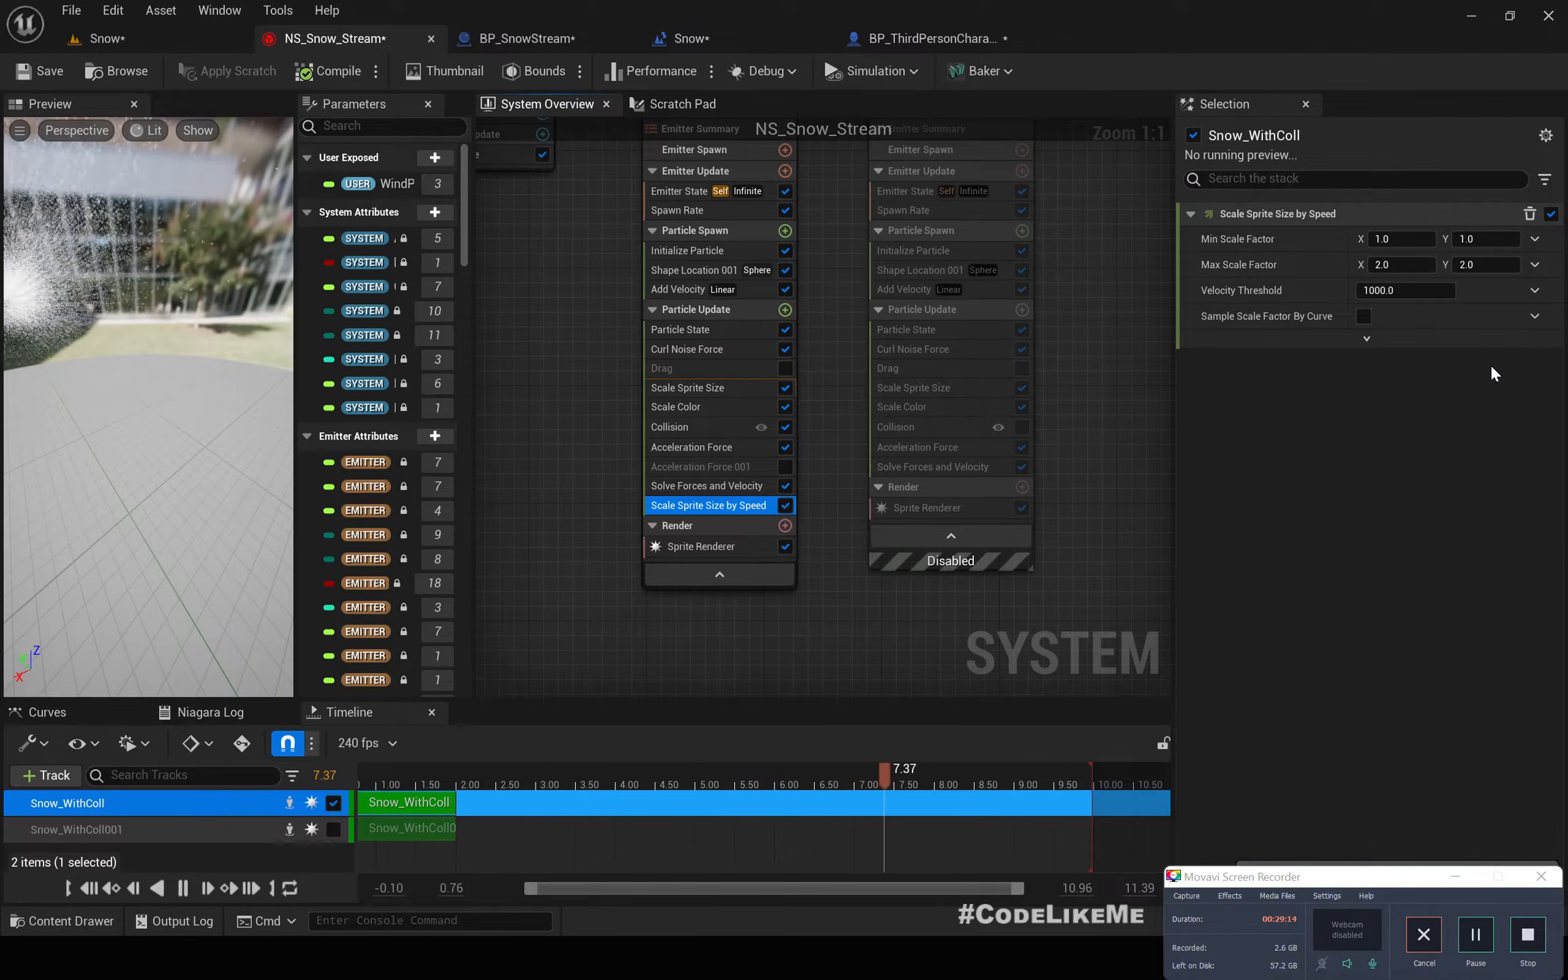
- Set the Max Scale Factor of Scale Sprite Size by Speed to X 1 and Y 5
click(1399, 264)
text(1)
key(Return)
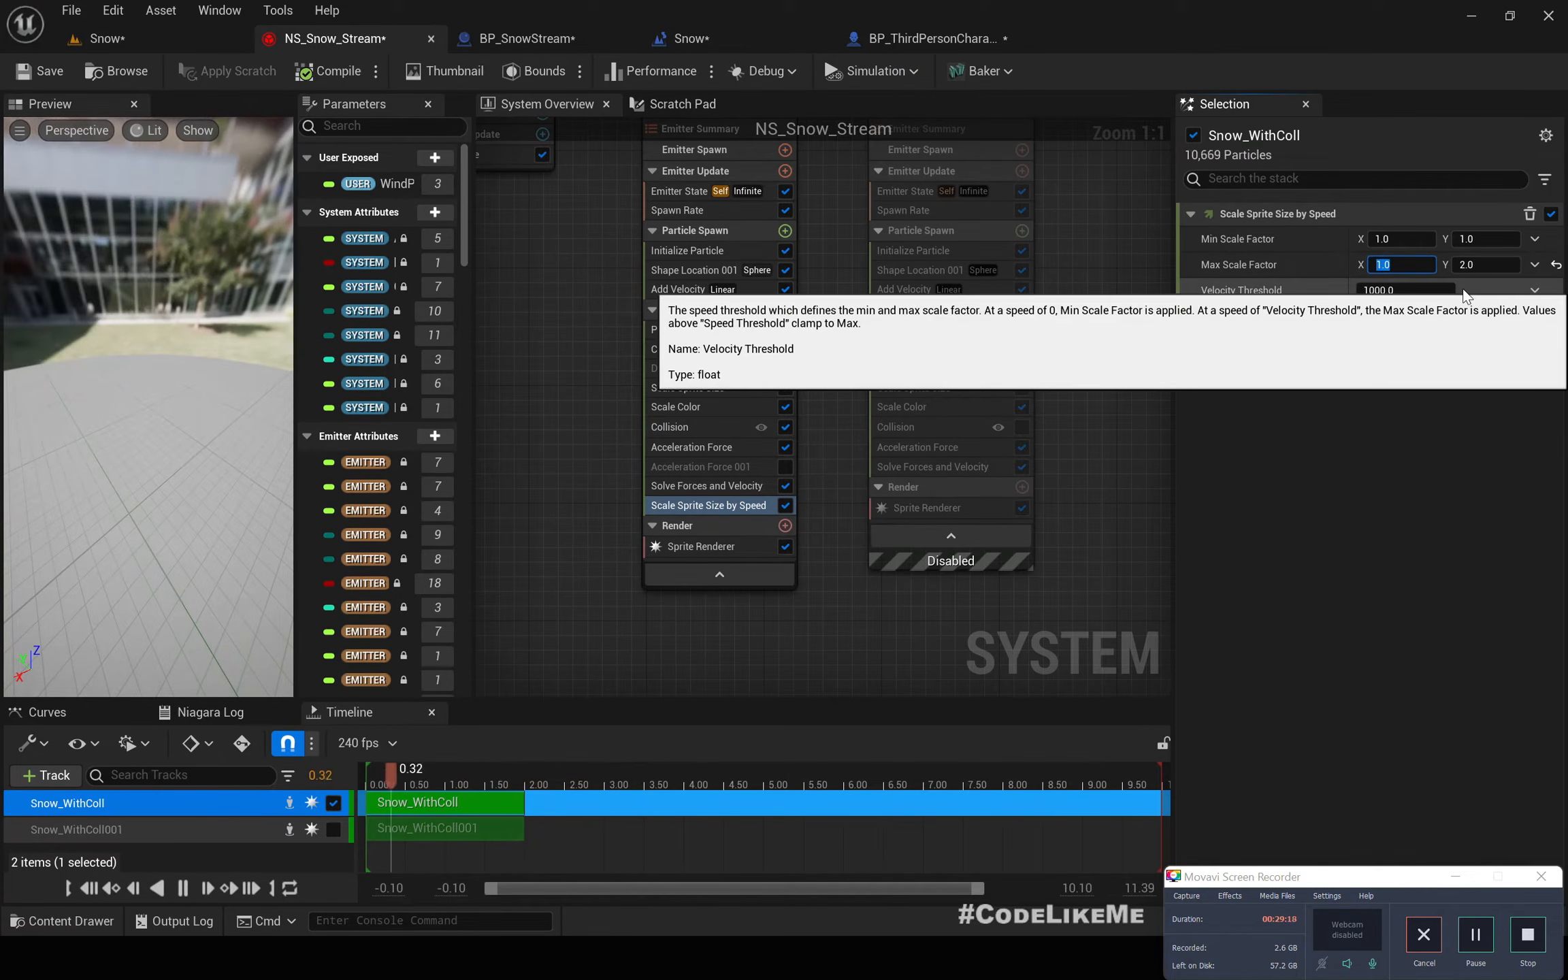
key(Tab)
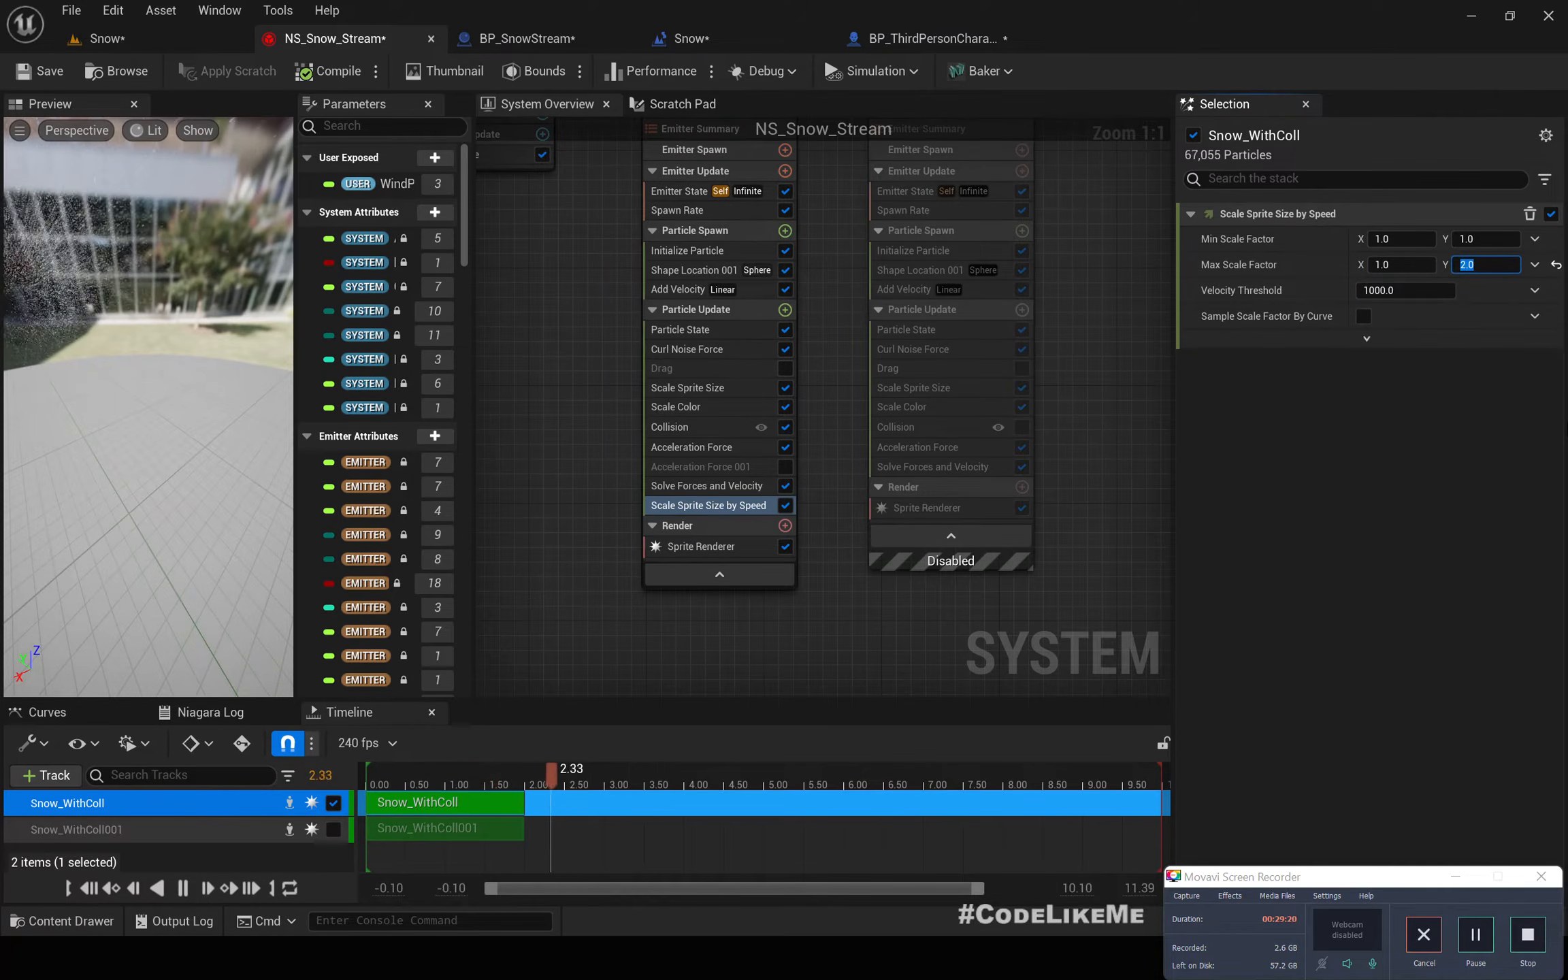
text(5)
key(Return)
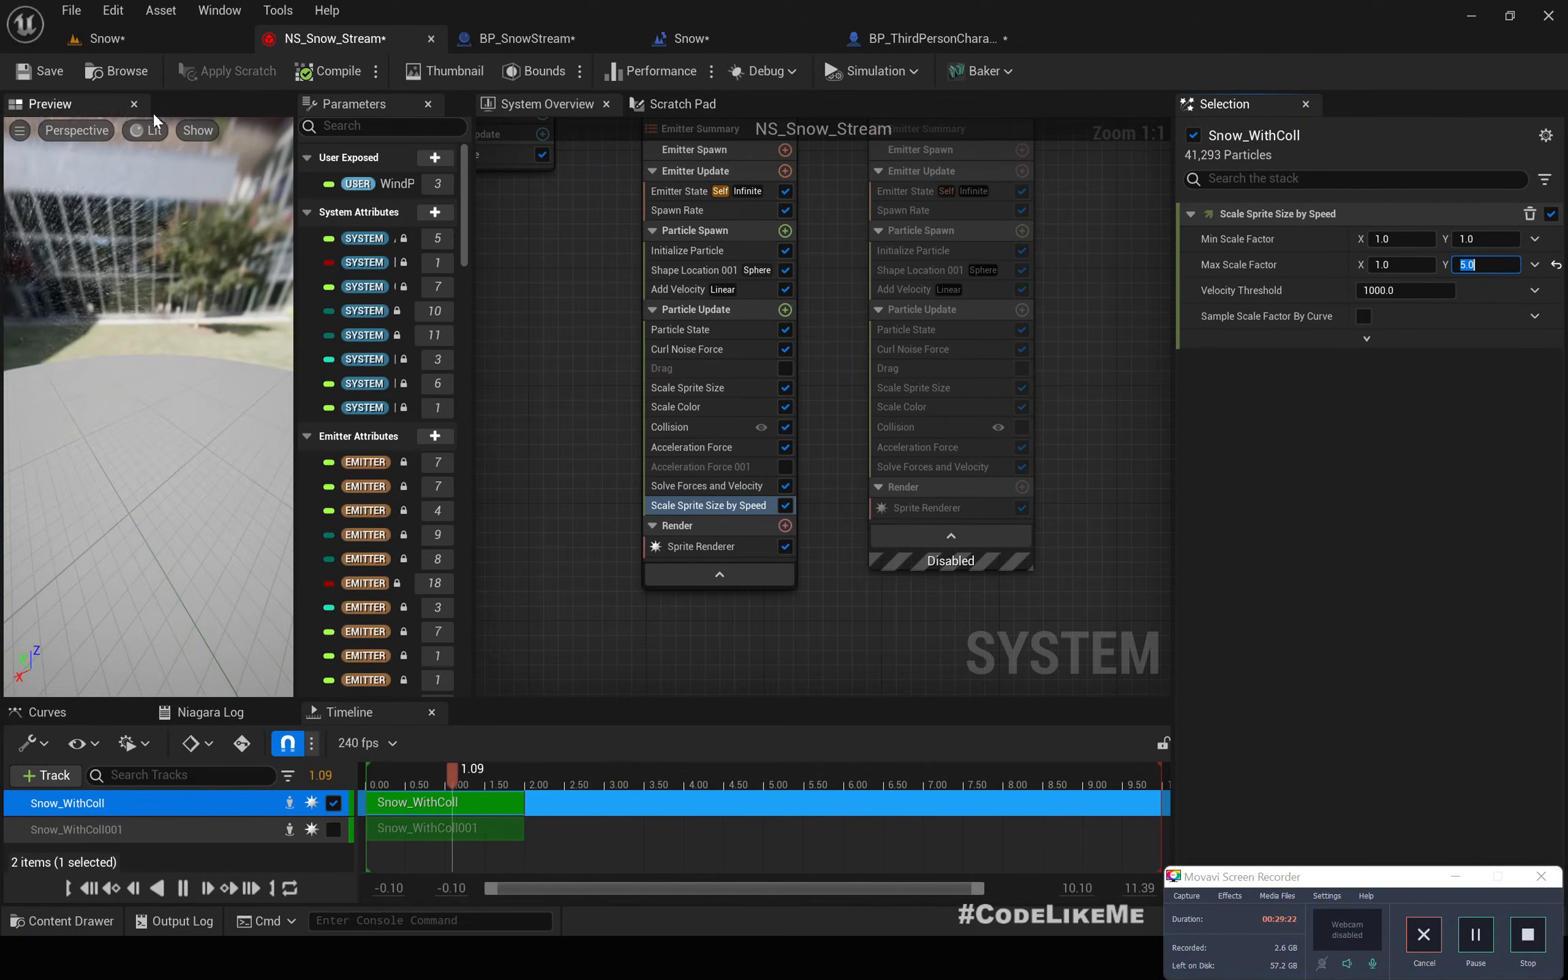
- Play the Snow level to examine the speed-stretched snow sprites between the walls, and stop the play session
click(104, 39)
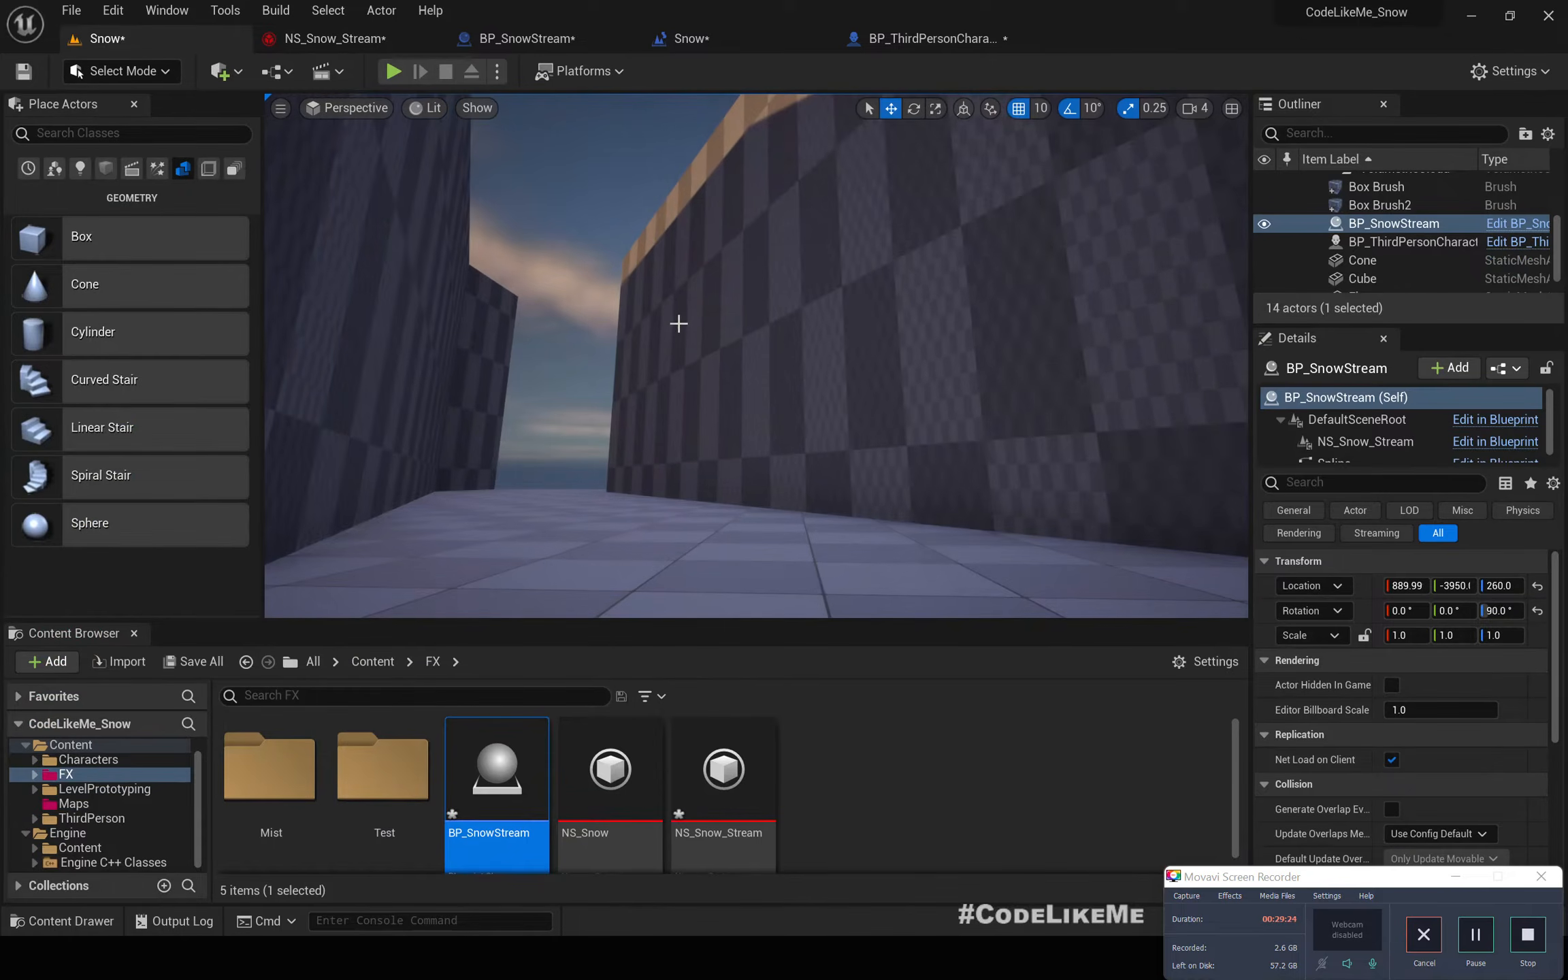
click(393, 71)
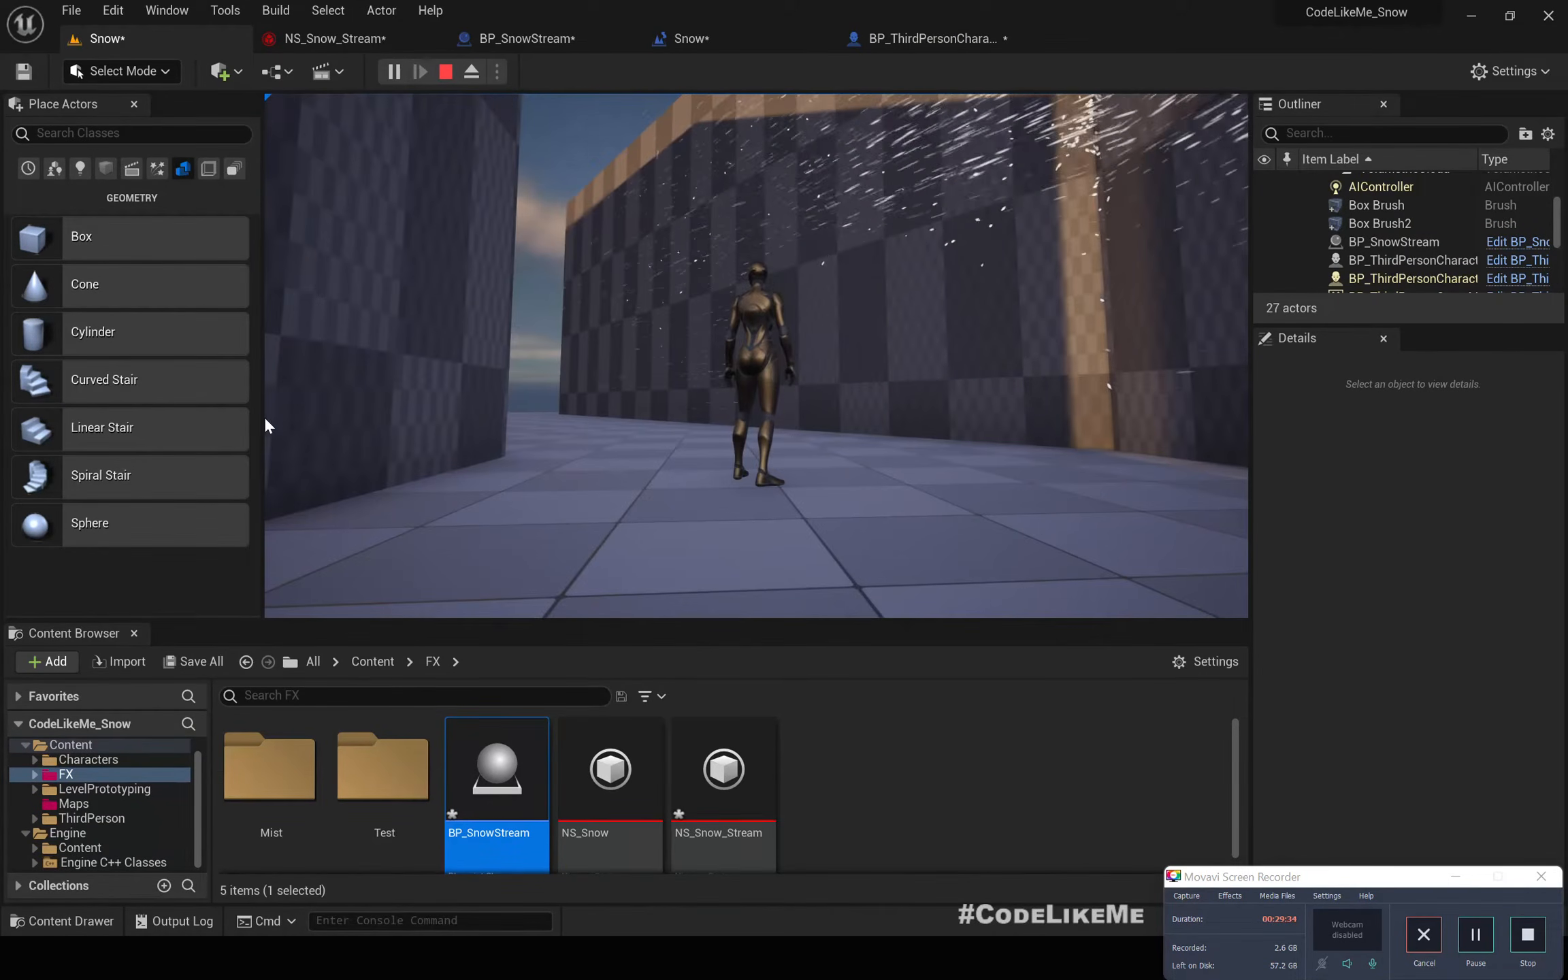
key(Escape)
- Set the Sprite Size Mode of Snow_WithColl's Initialize Particle module to Random Uniform
click(333, 38)
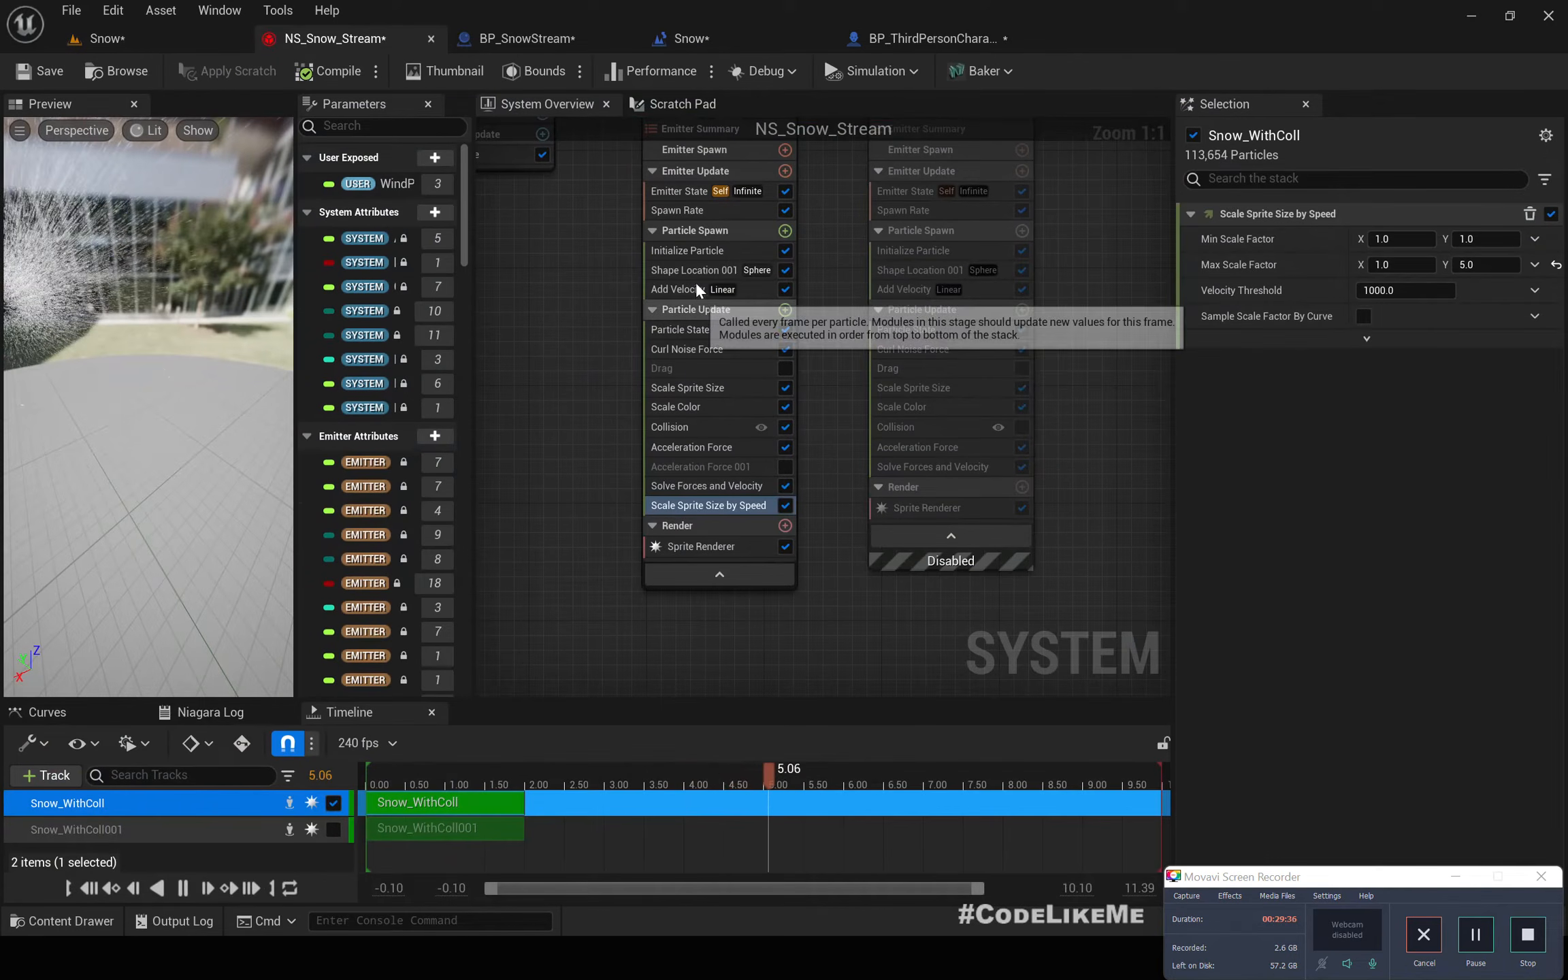
click(687, 252)
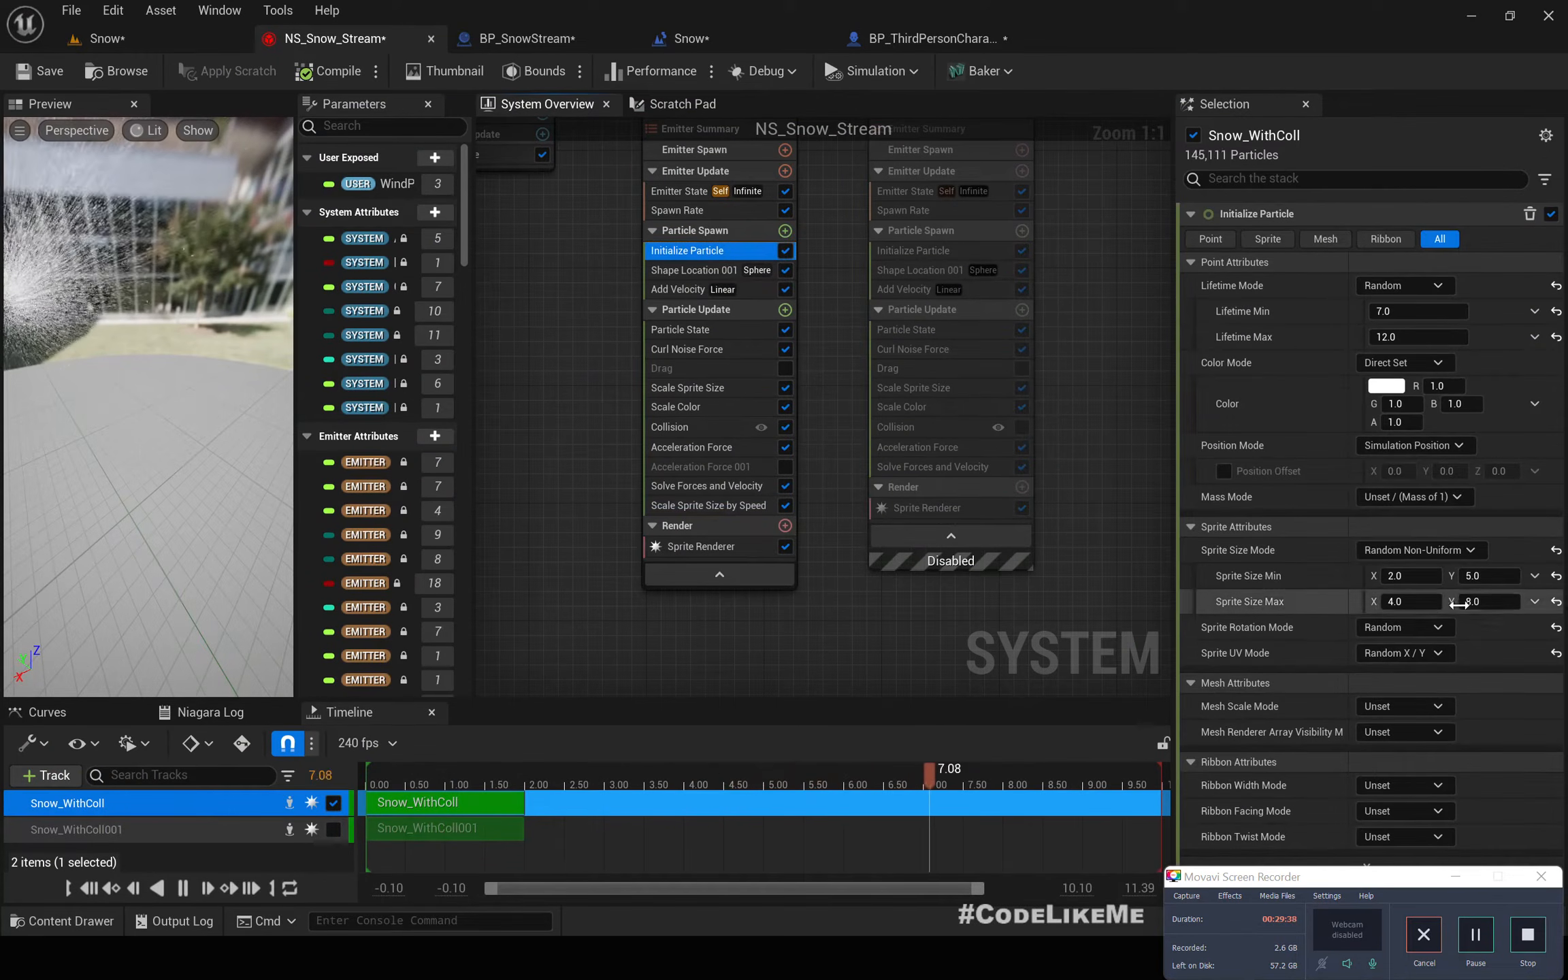
click(1419, 550)
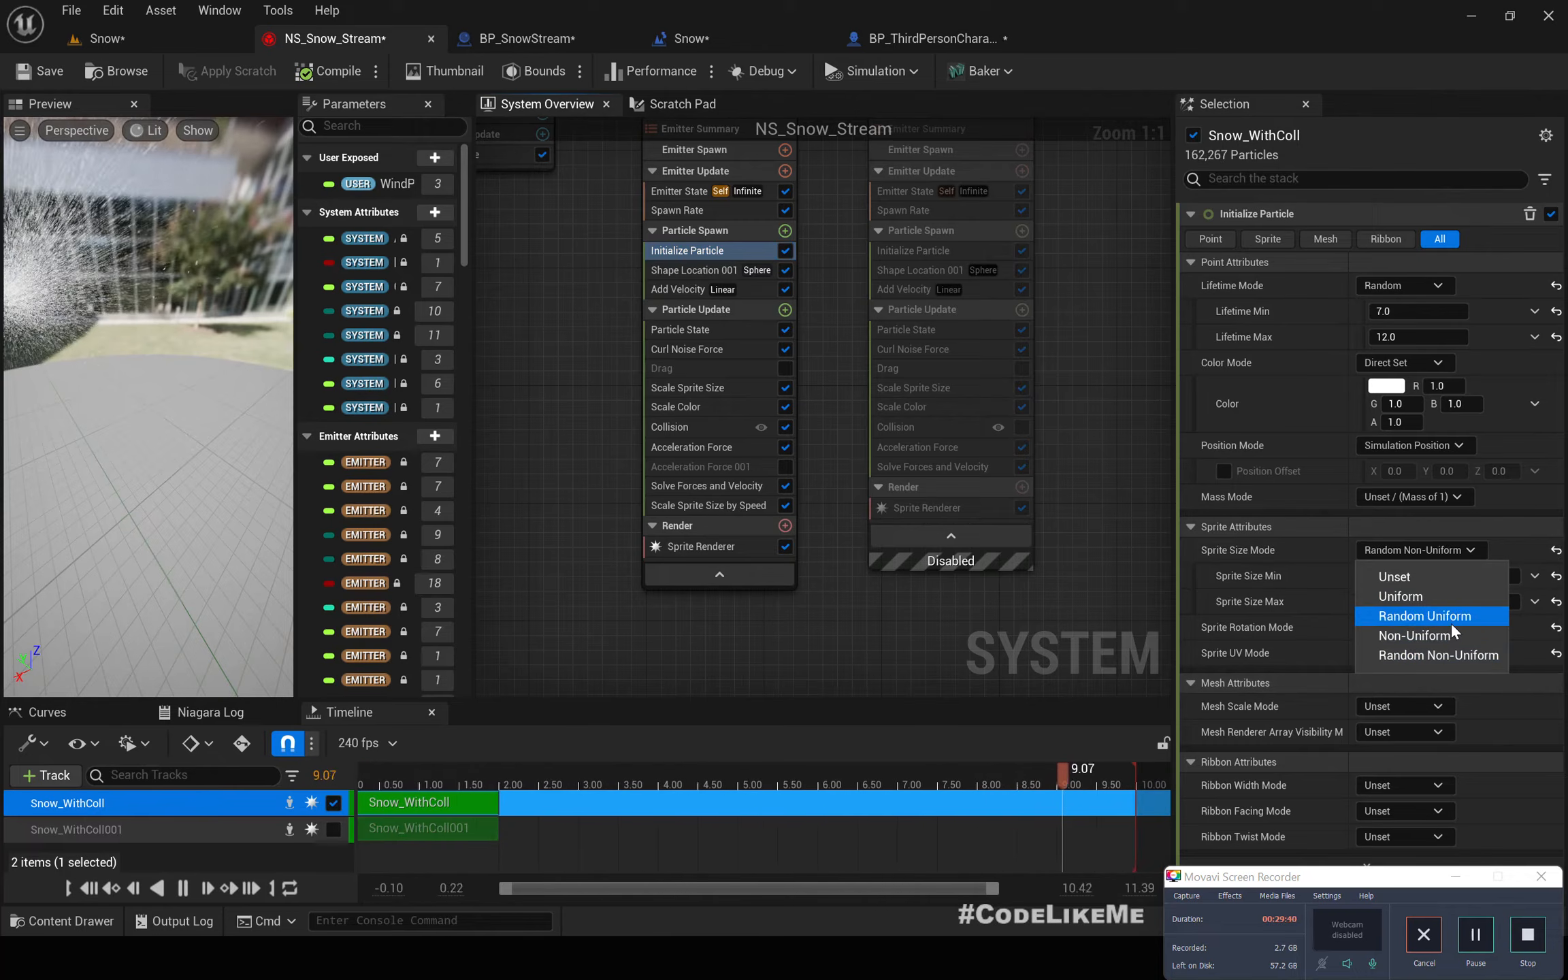
click(1448, 617)
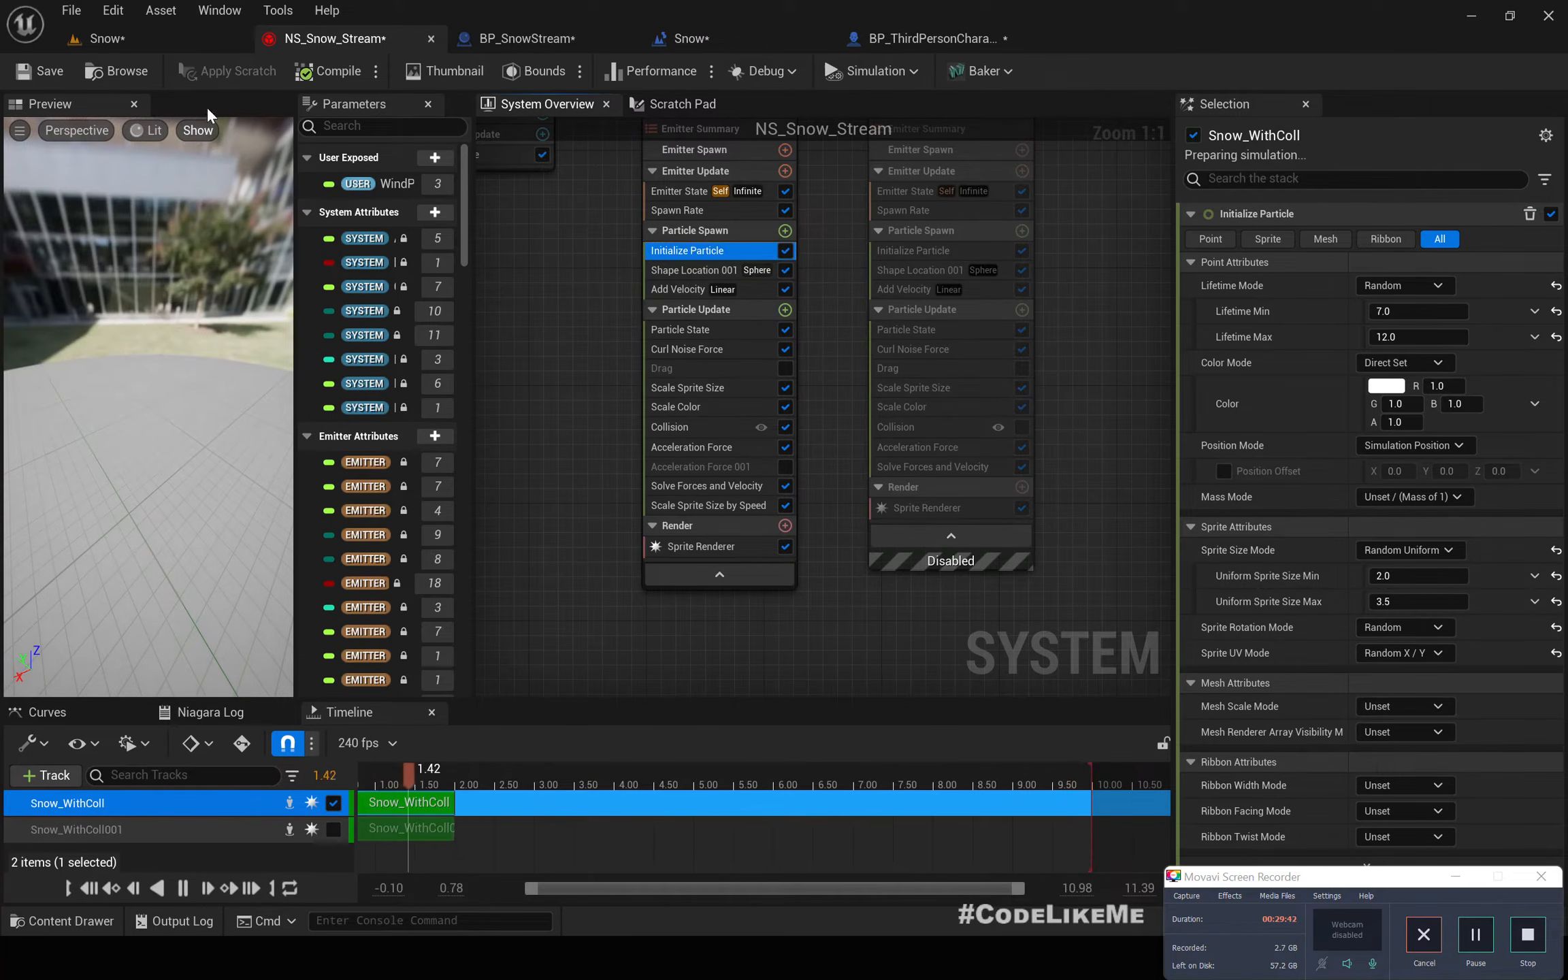
- Play the Snow level and walk through the snow stream to examine the uniform sprites stretched by speed, and stop the session
click(111, 41)
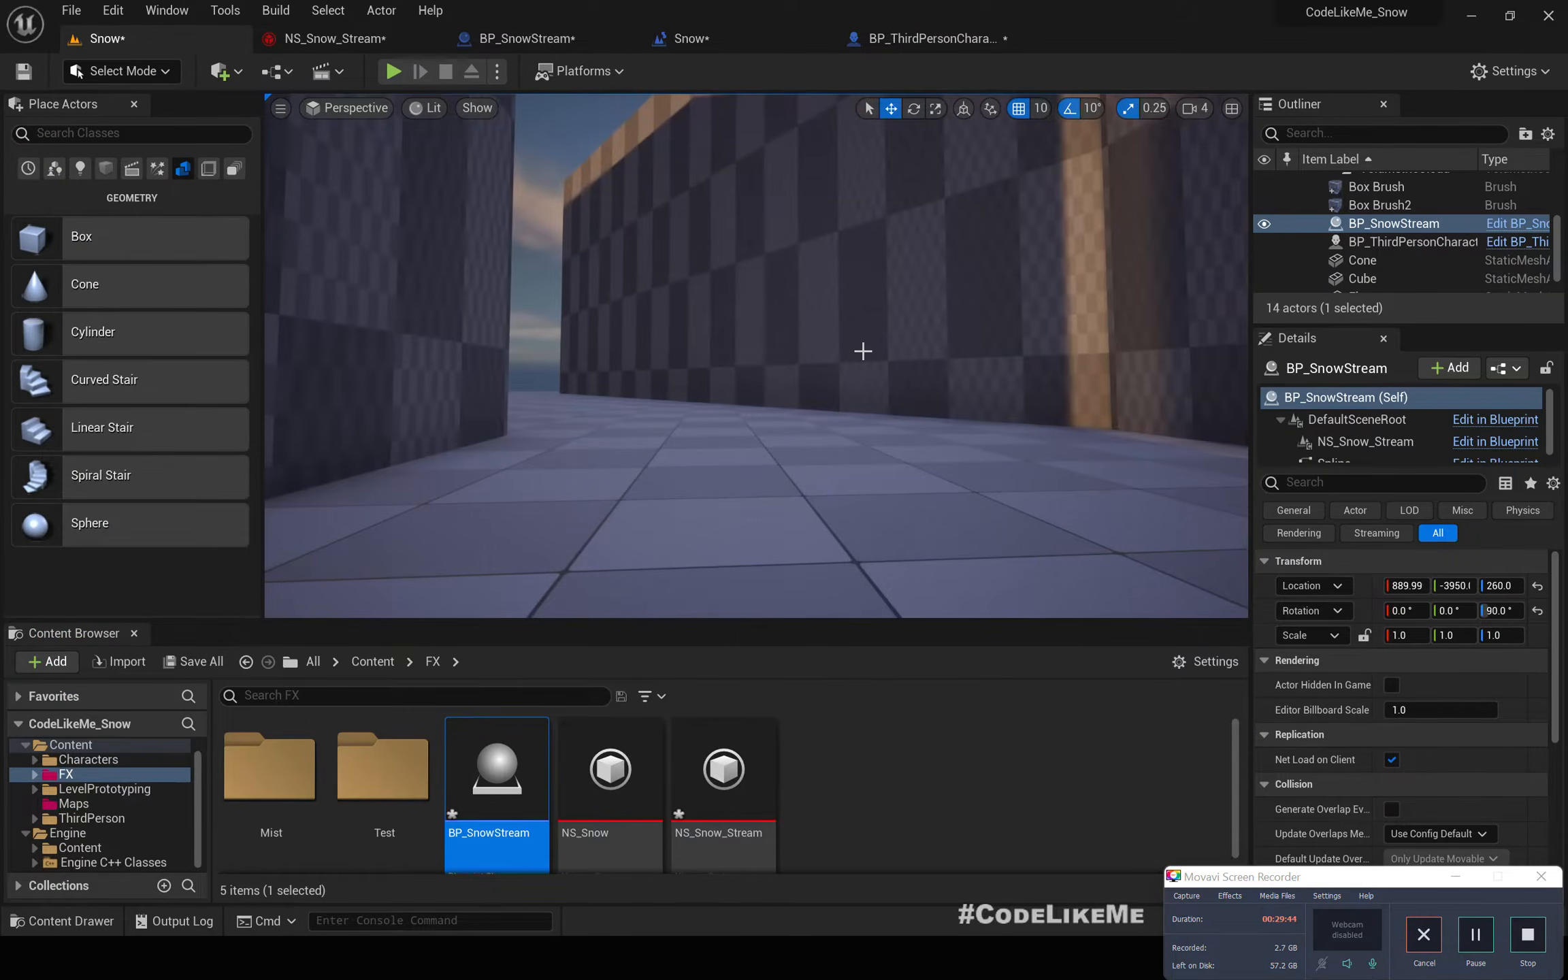
key(alt+p)
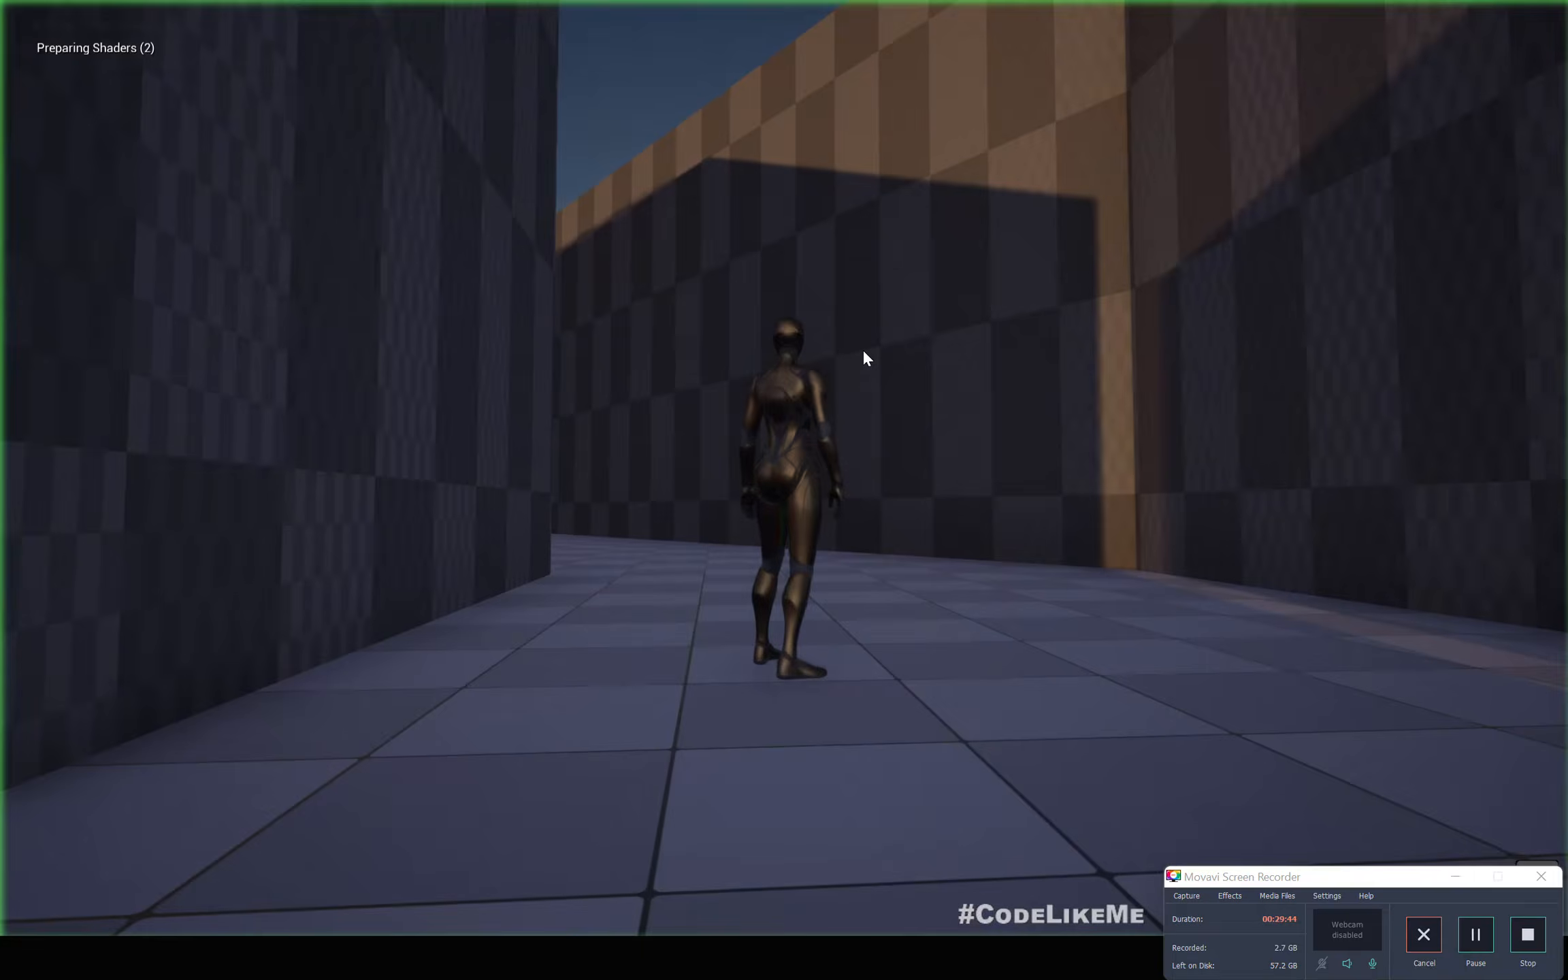
click(1449, 876)
click(1105, 624)
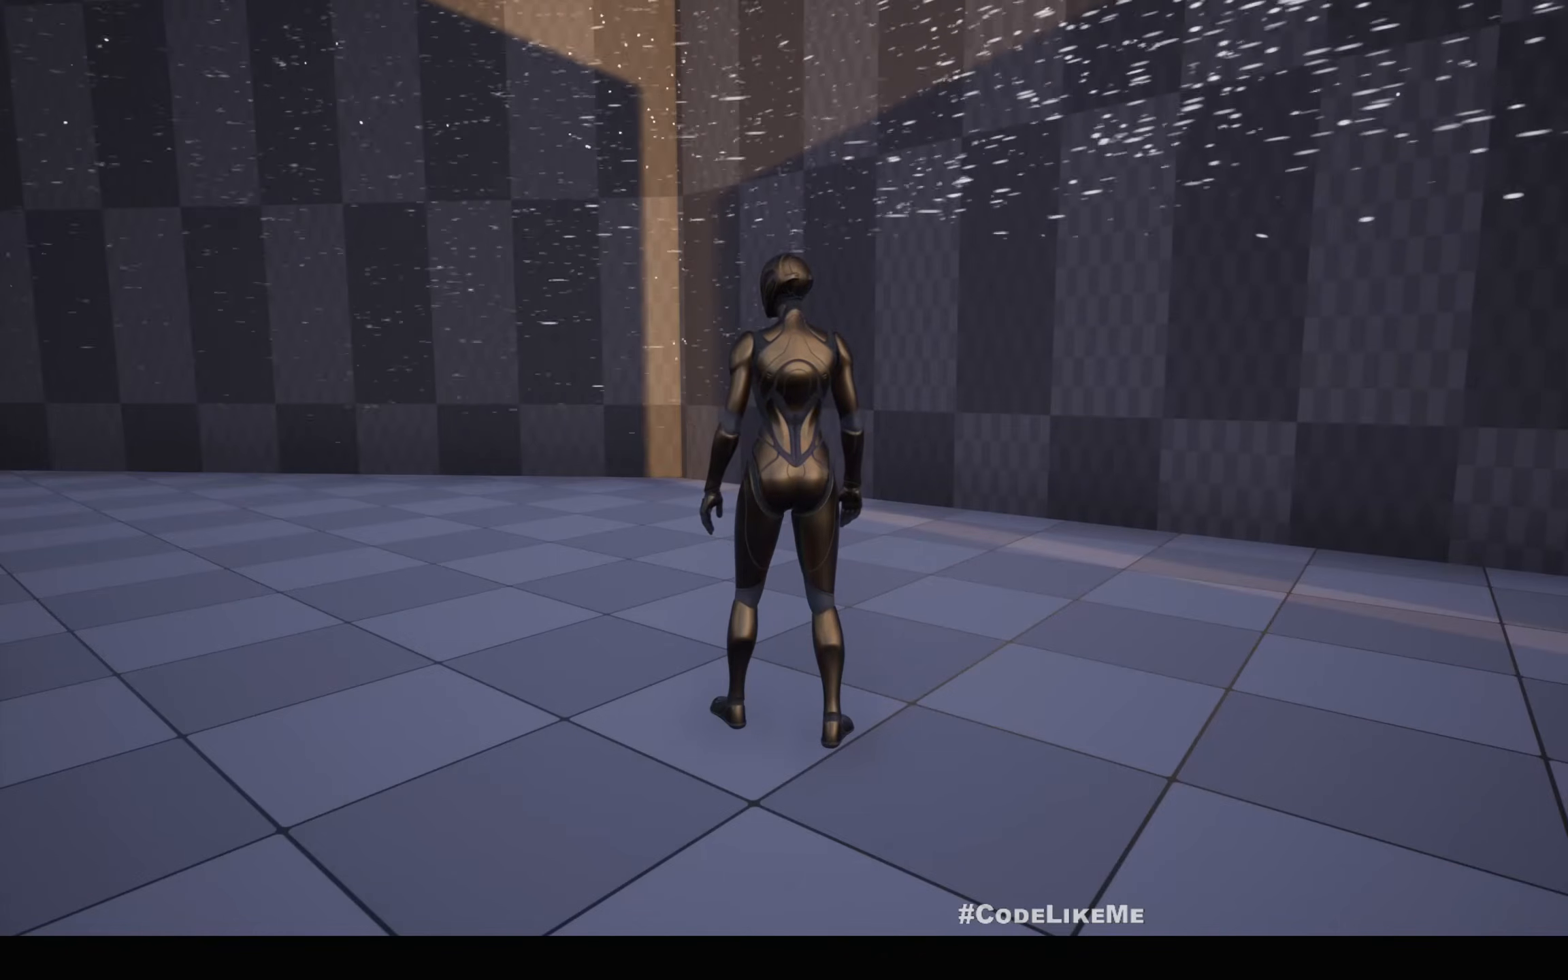
key(w)
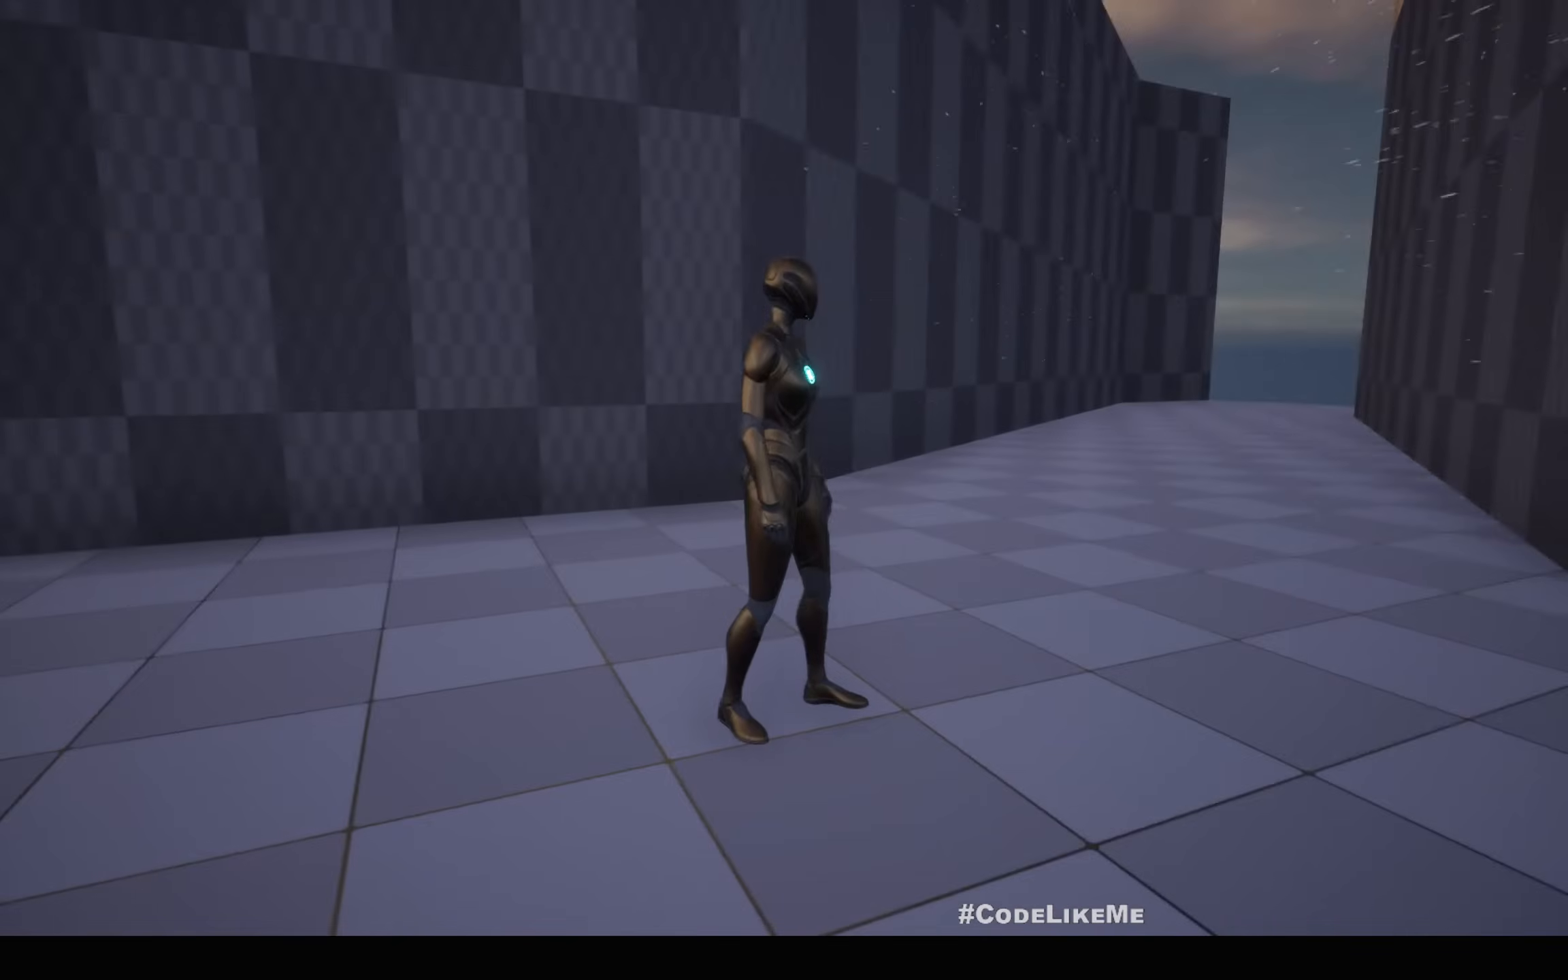
key(w)
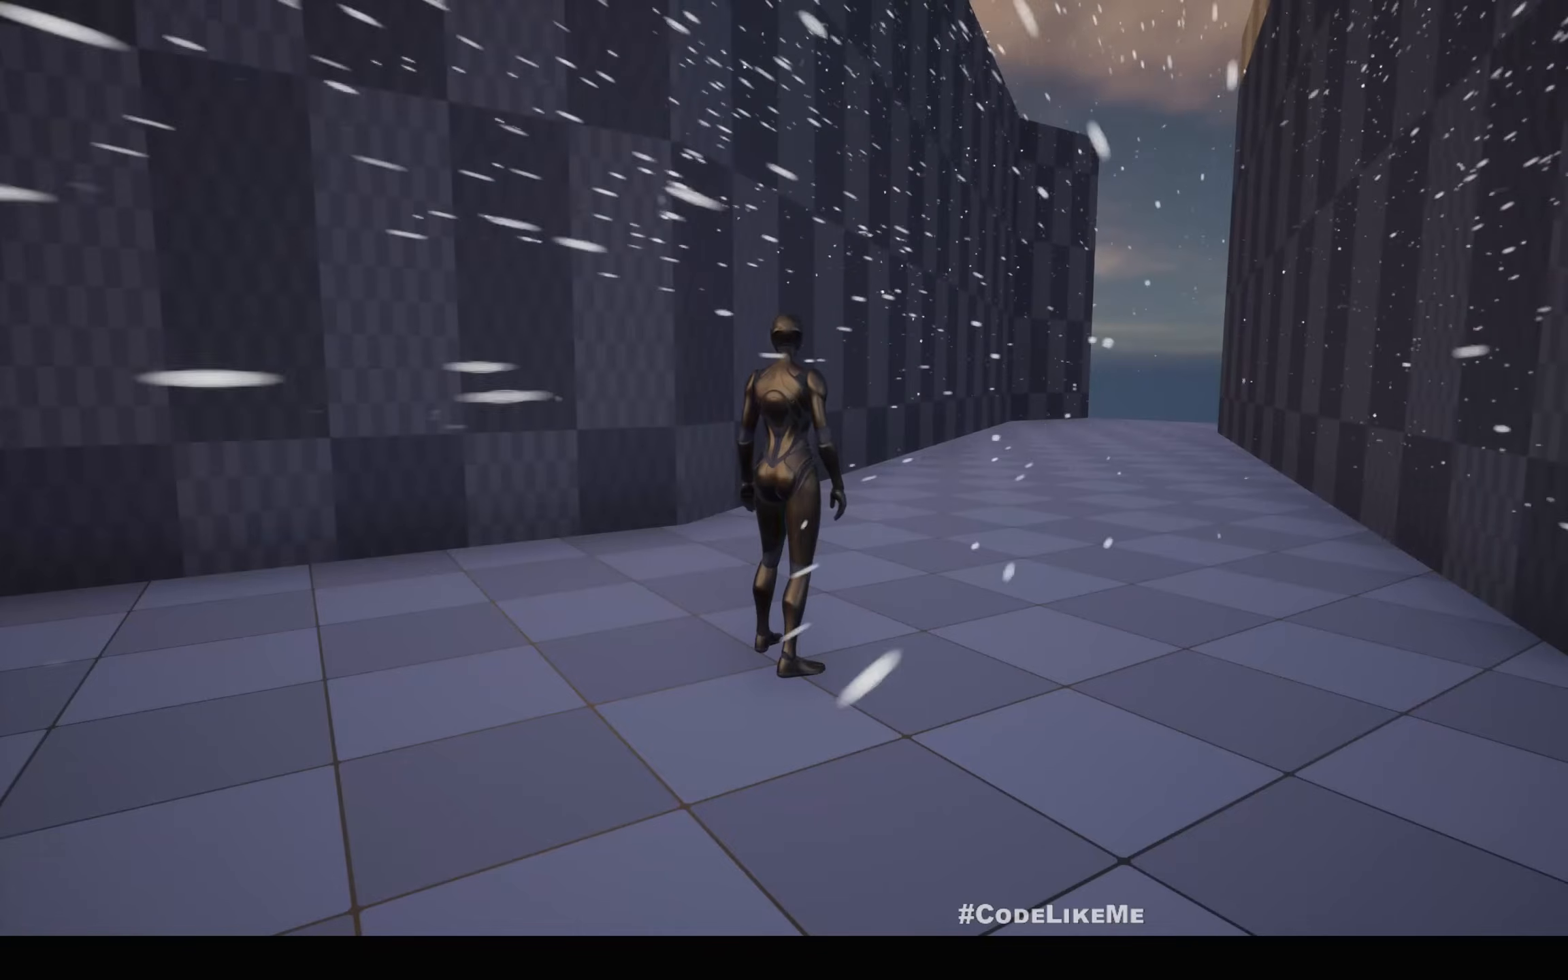
key(F11)
key(Escape)
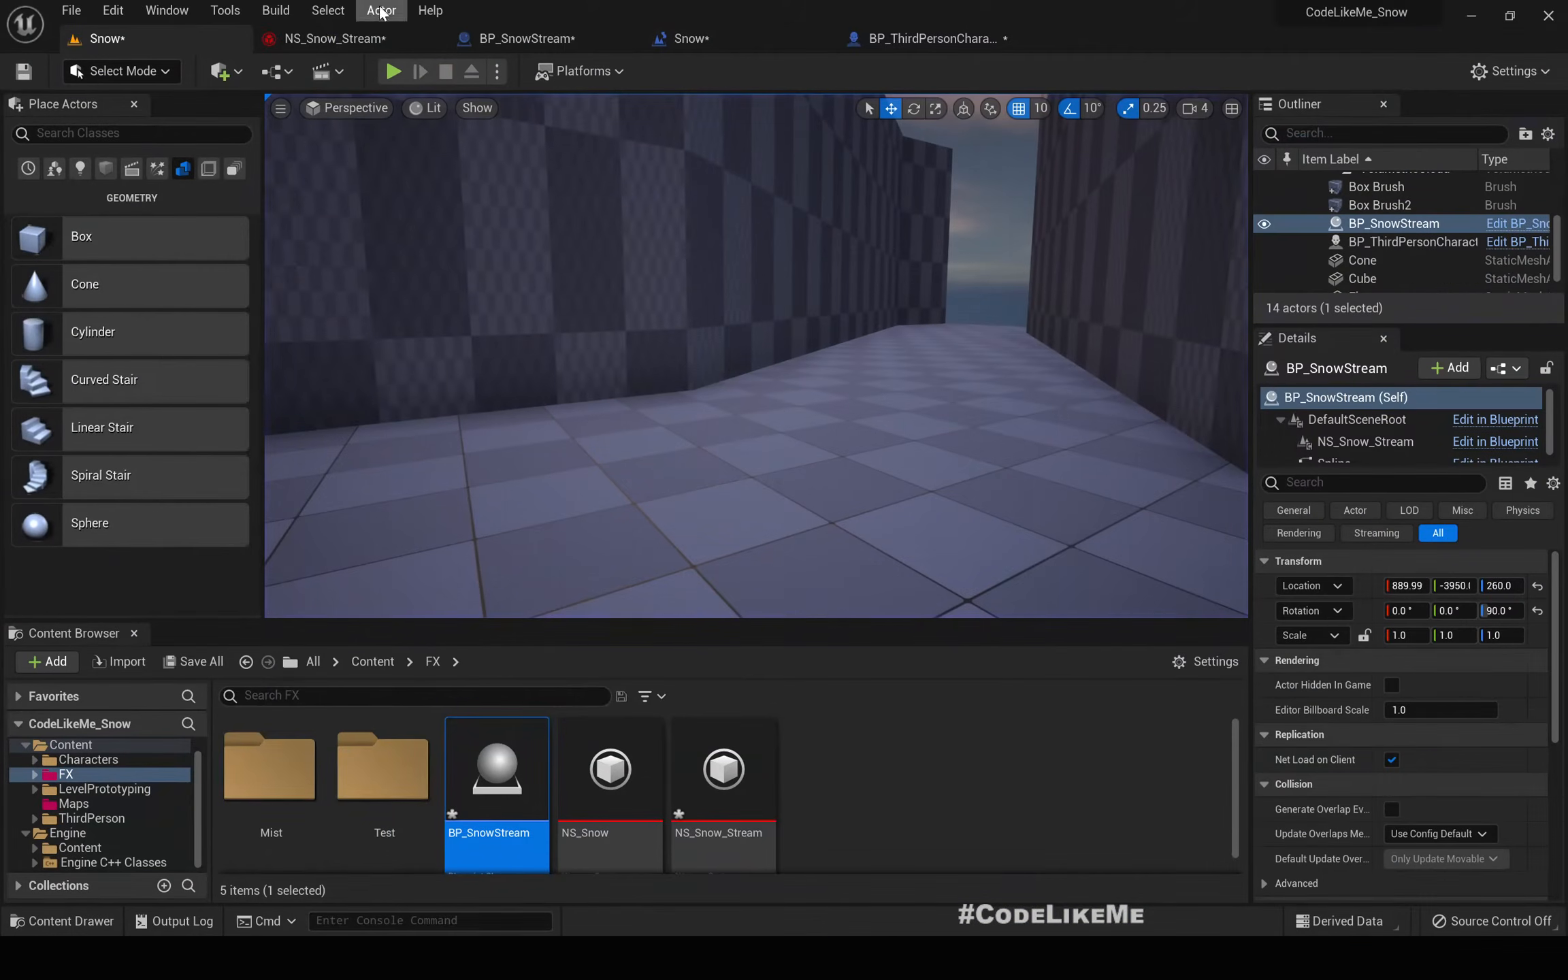
- Disable the wind-driven Acceleration Force module in Snow_WithColl's Particle Update stage in NS_Snow_Stream
click(335, 39)
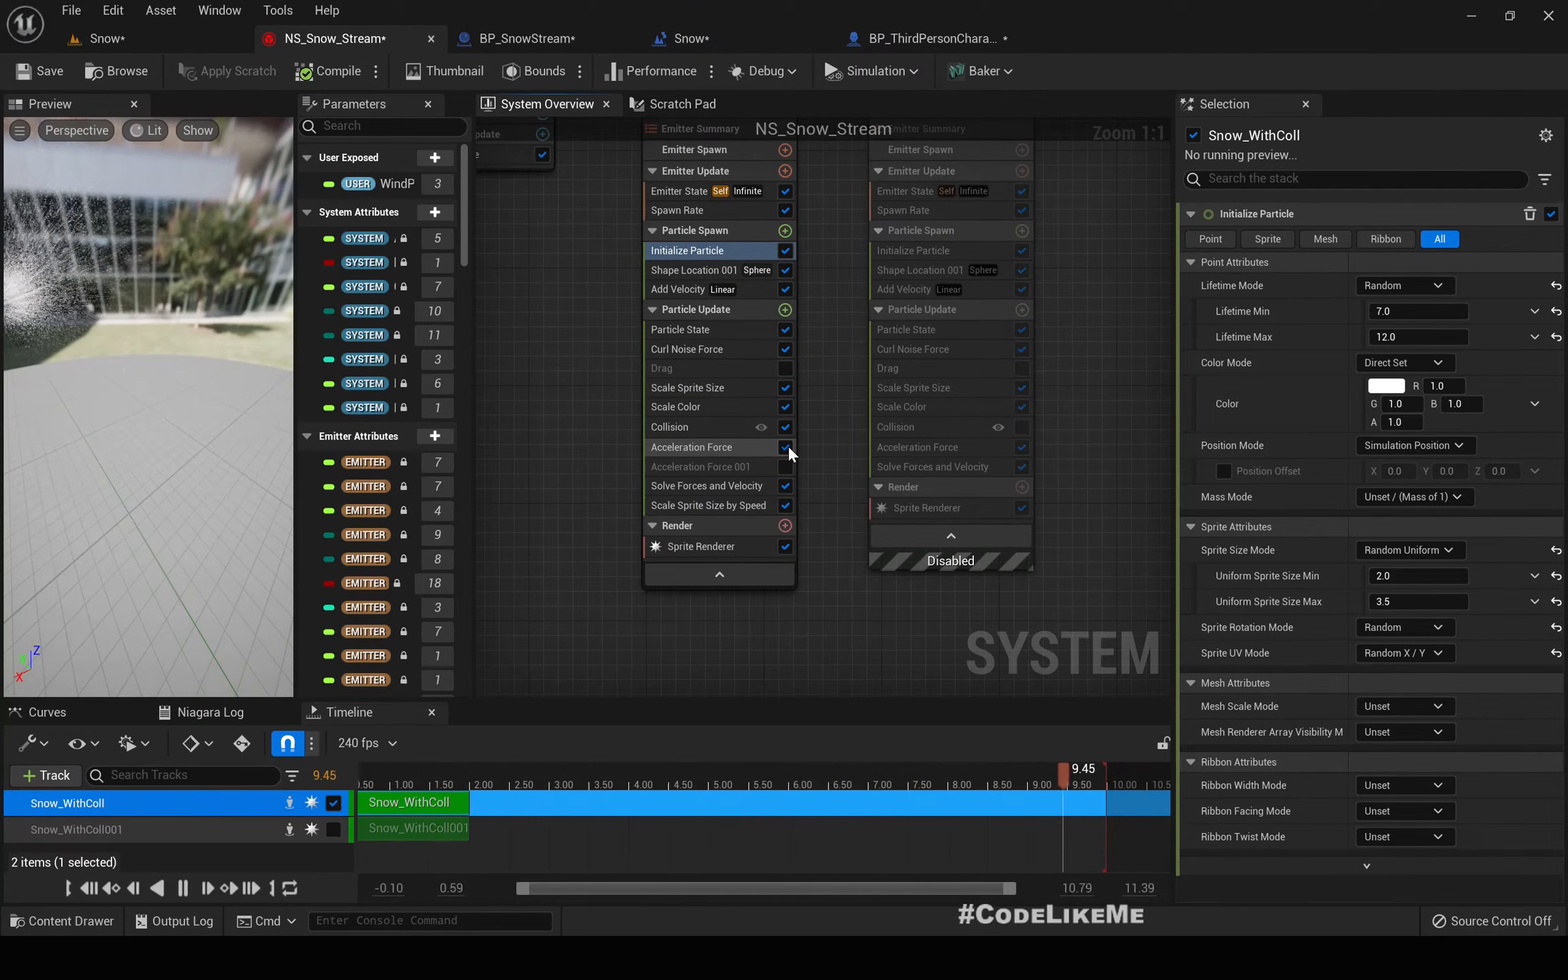
click(701, 450)
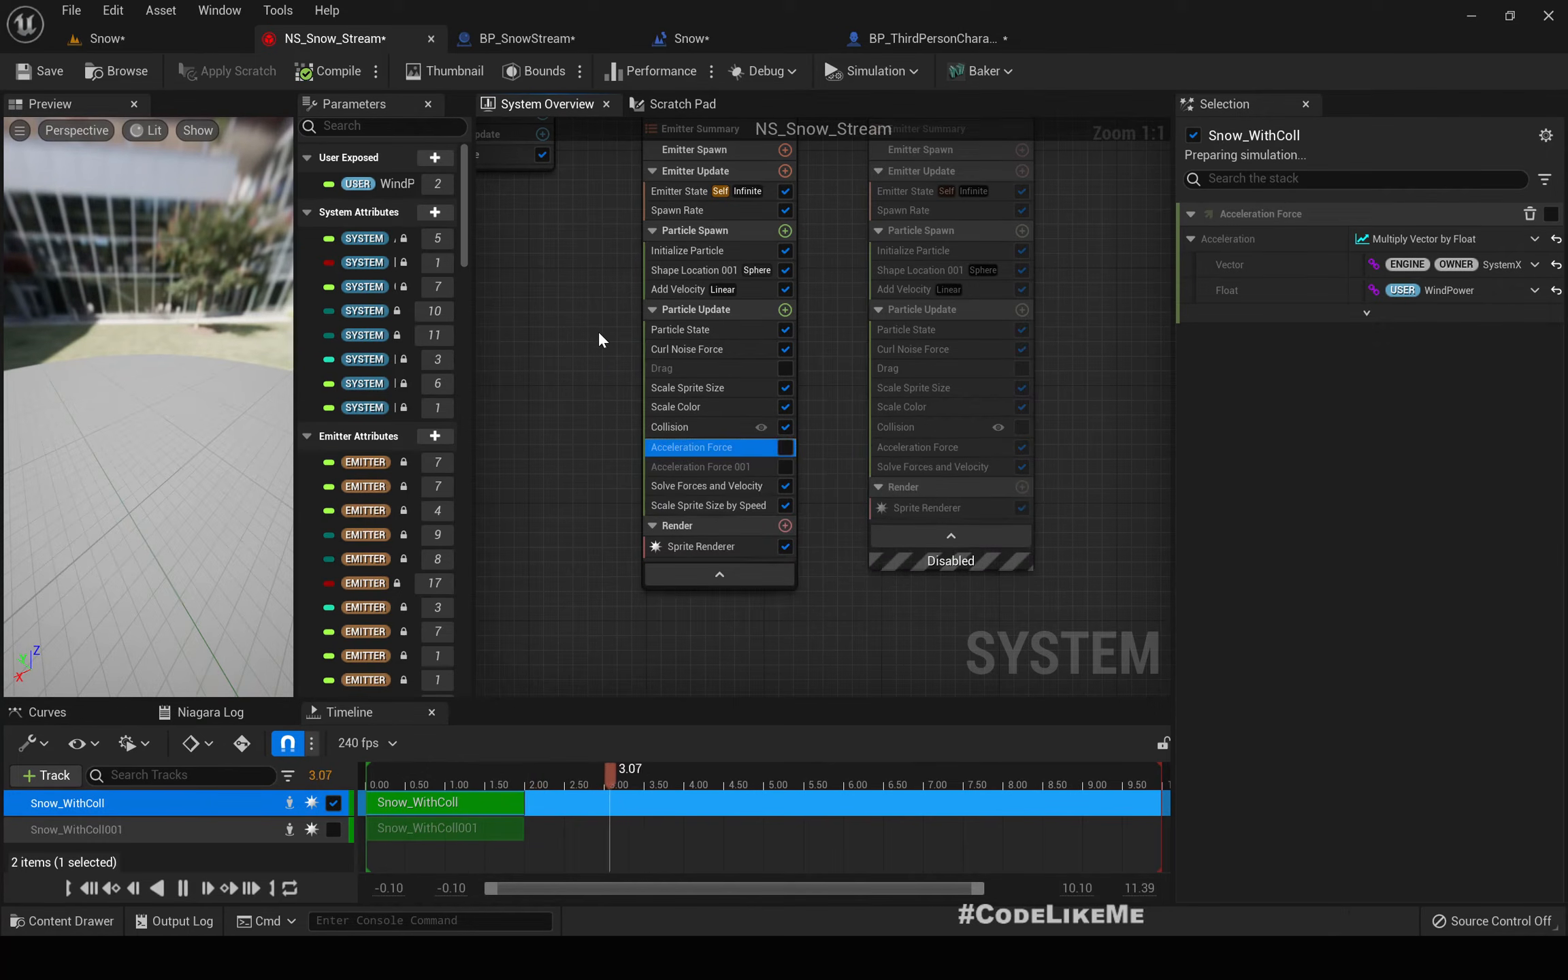
- Set the Max Scale Factor Y of Snow_WithColl's Scale Sprite Size by Speed module to 10
right_drag(549, 339, 577, 468)
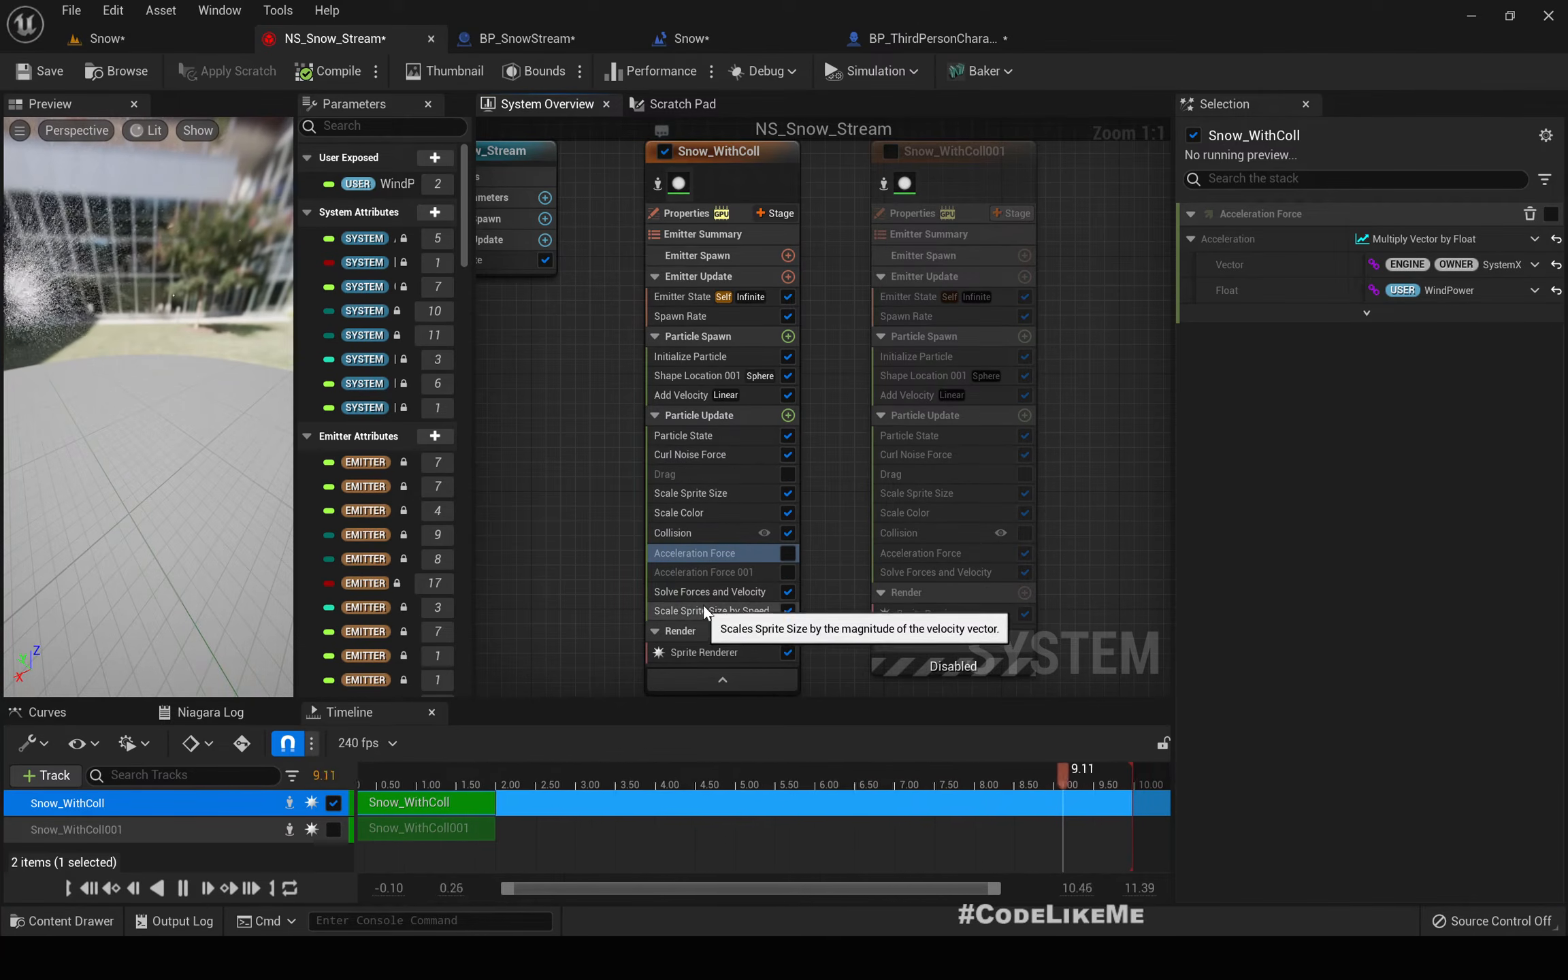
click(697, 497)
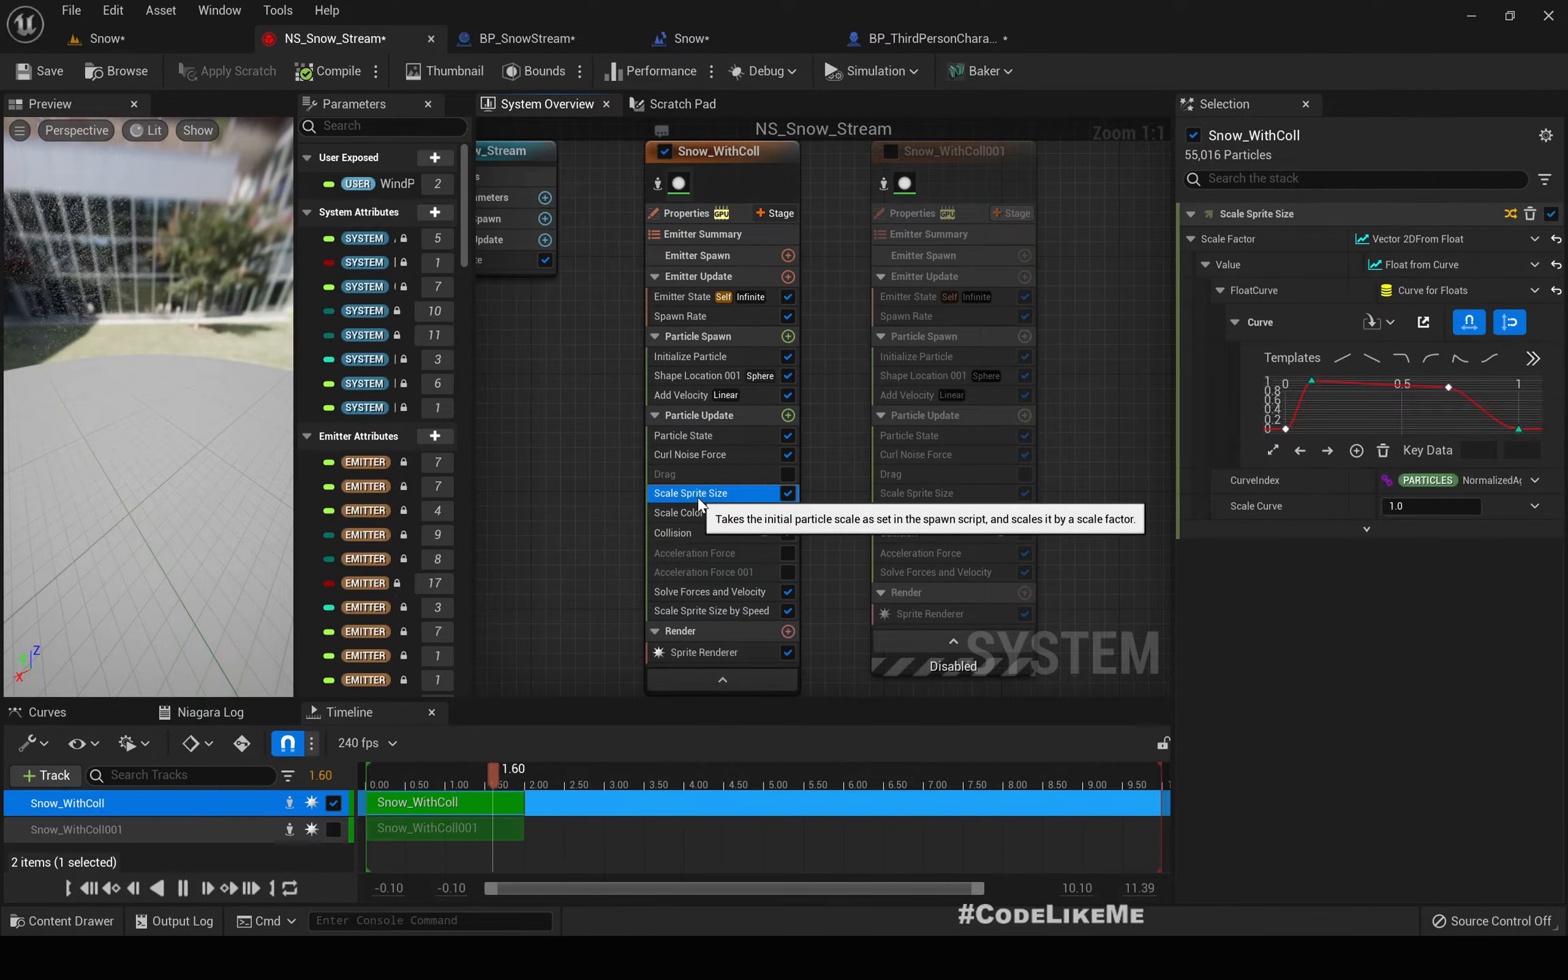
click(705, 609)
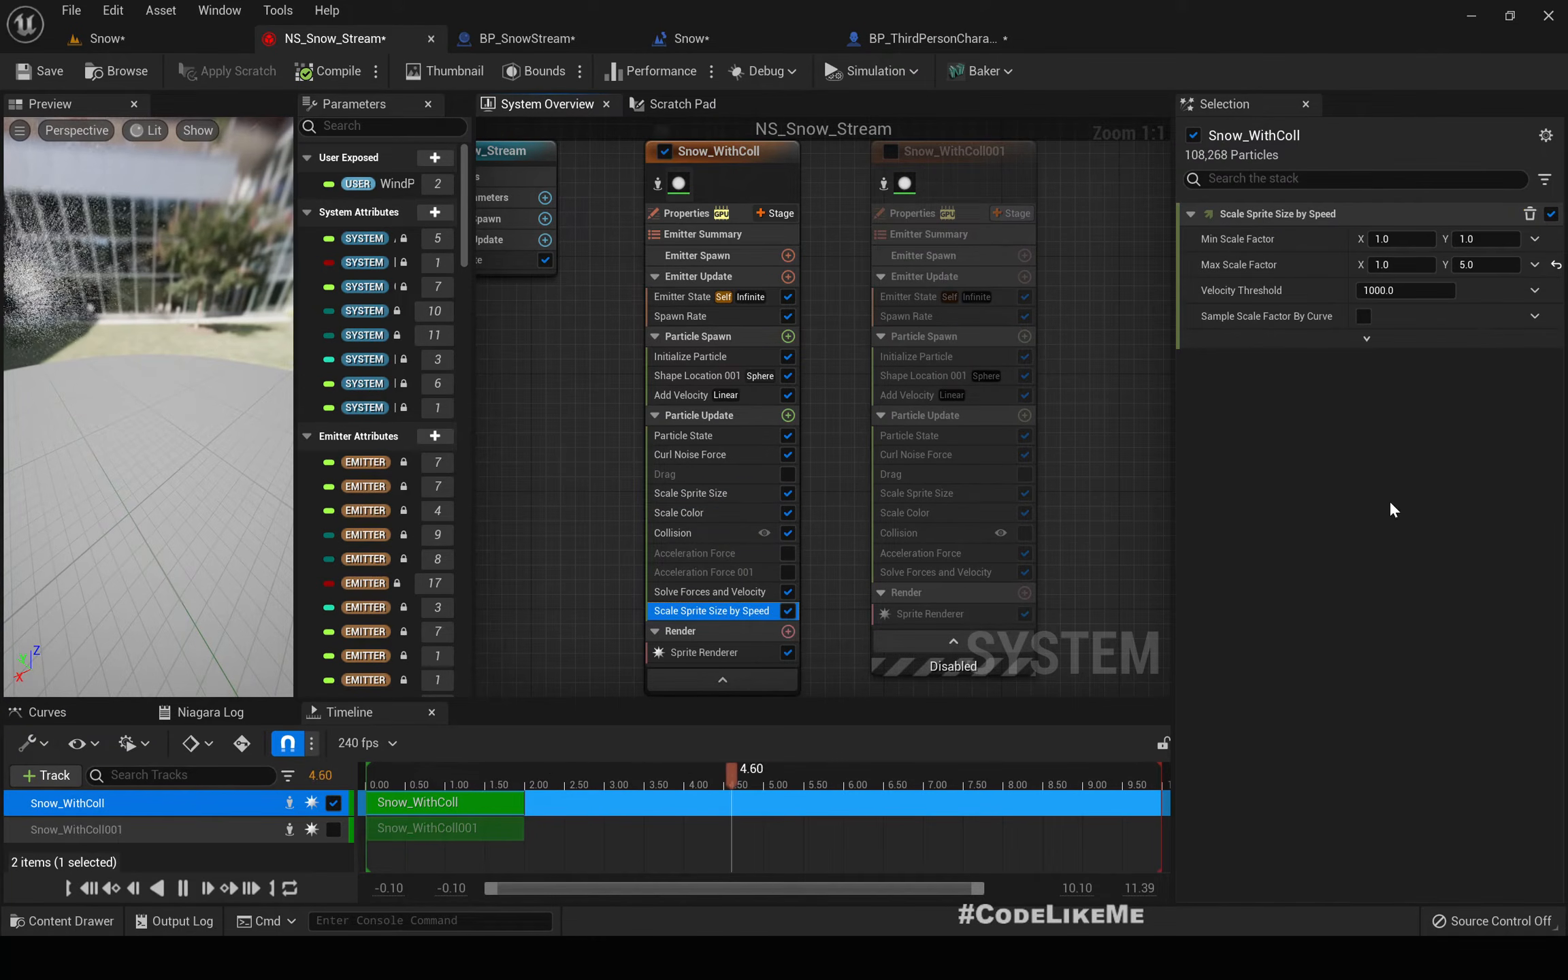
click(1494, 264)
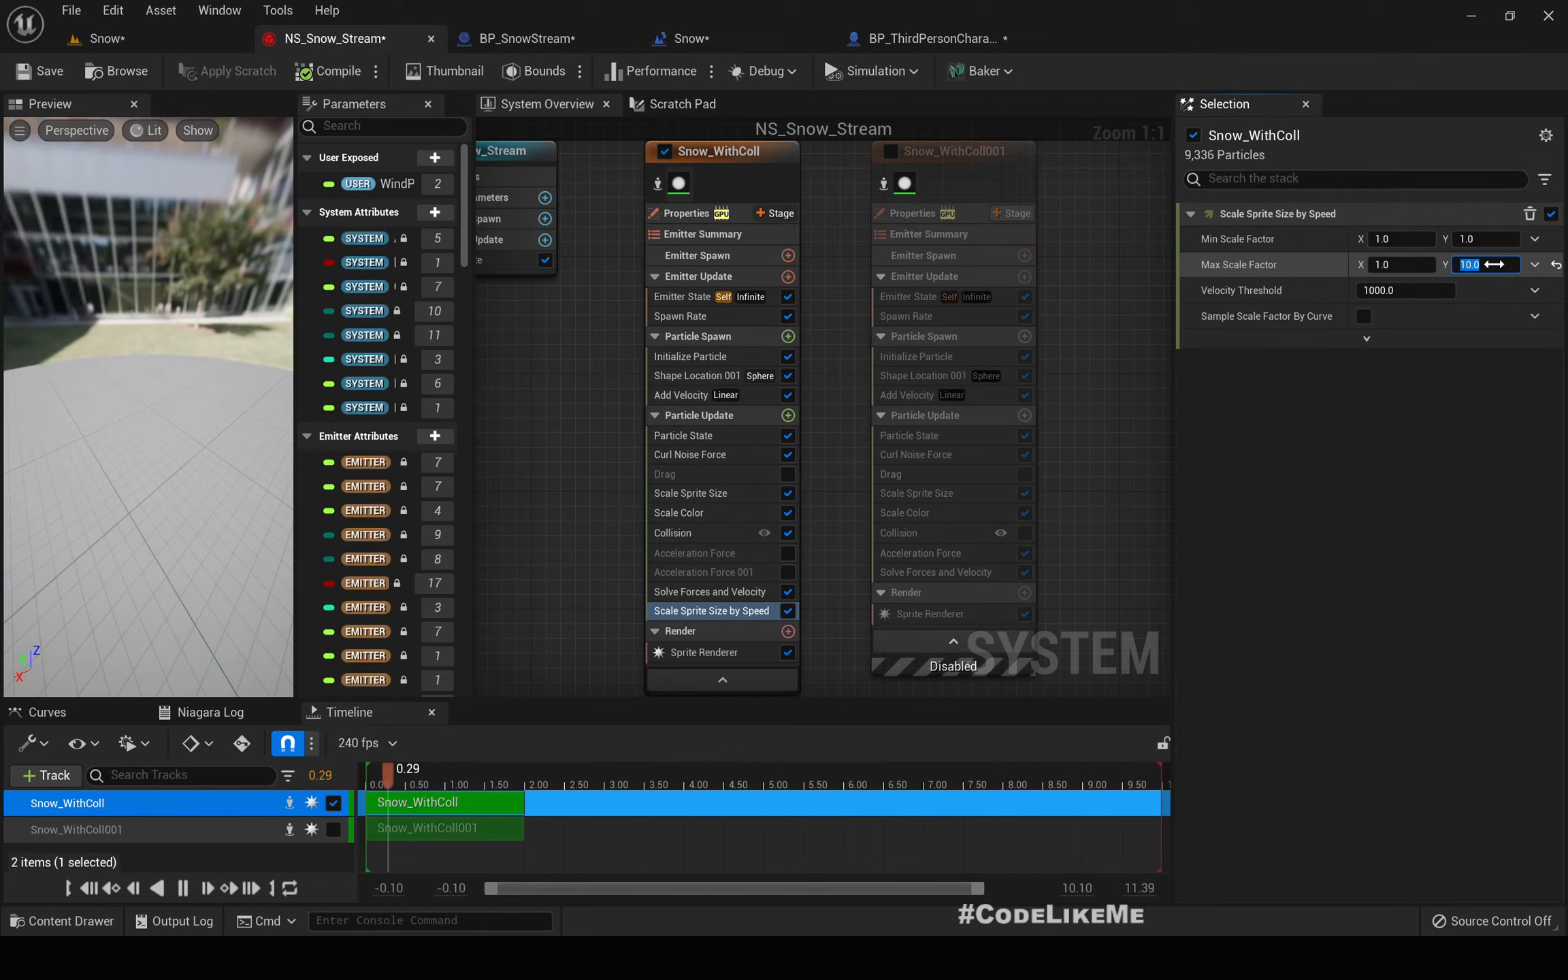
- Play the Snow level full screen, walk between the walls to examine the longer speed-stretched sprites, and stop the session
click(119, 42)
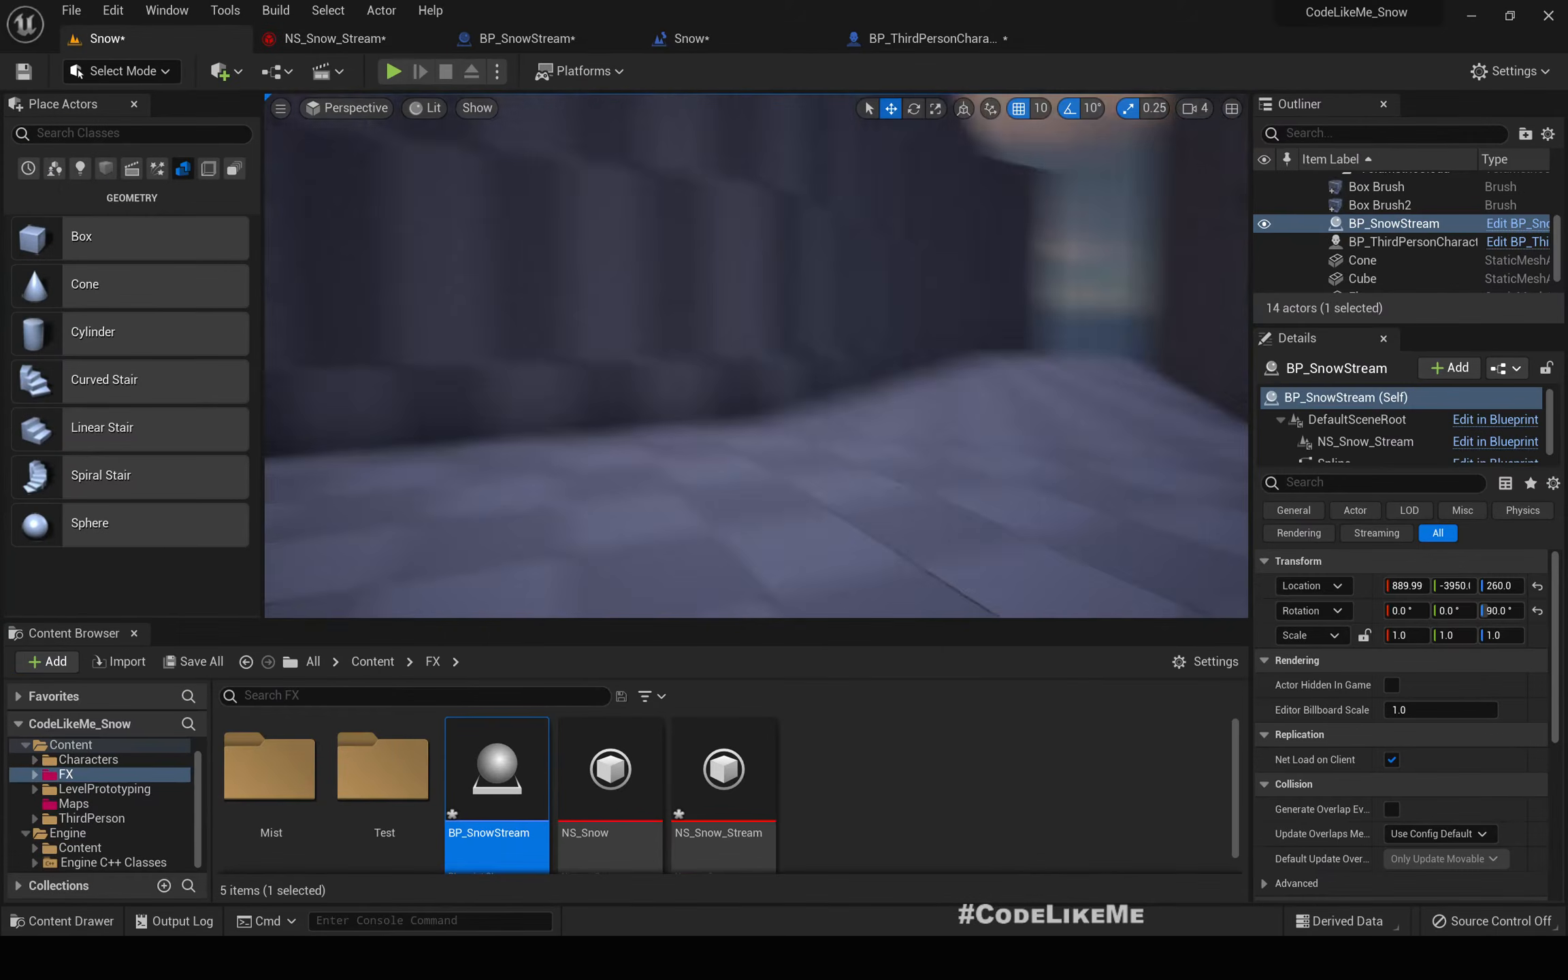
key(F11)
key(alt+p)
click(715, 405)
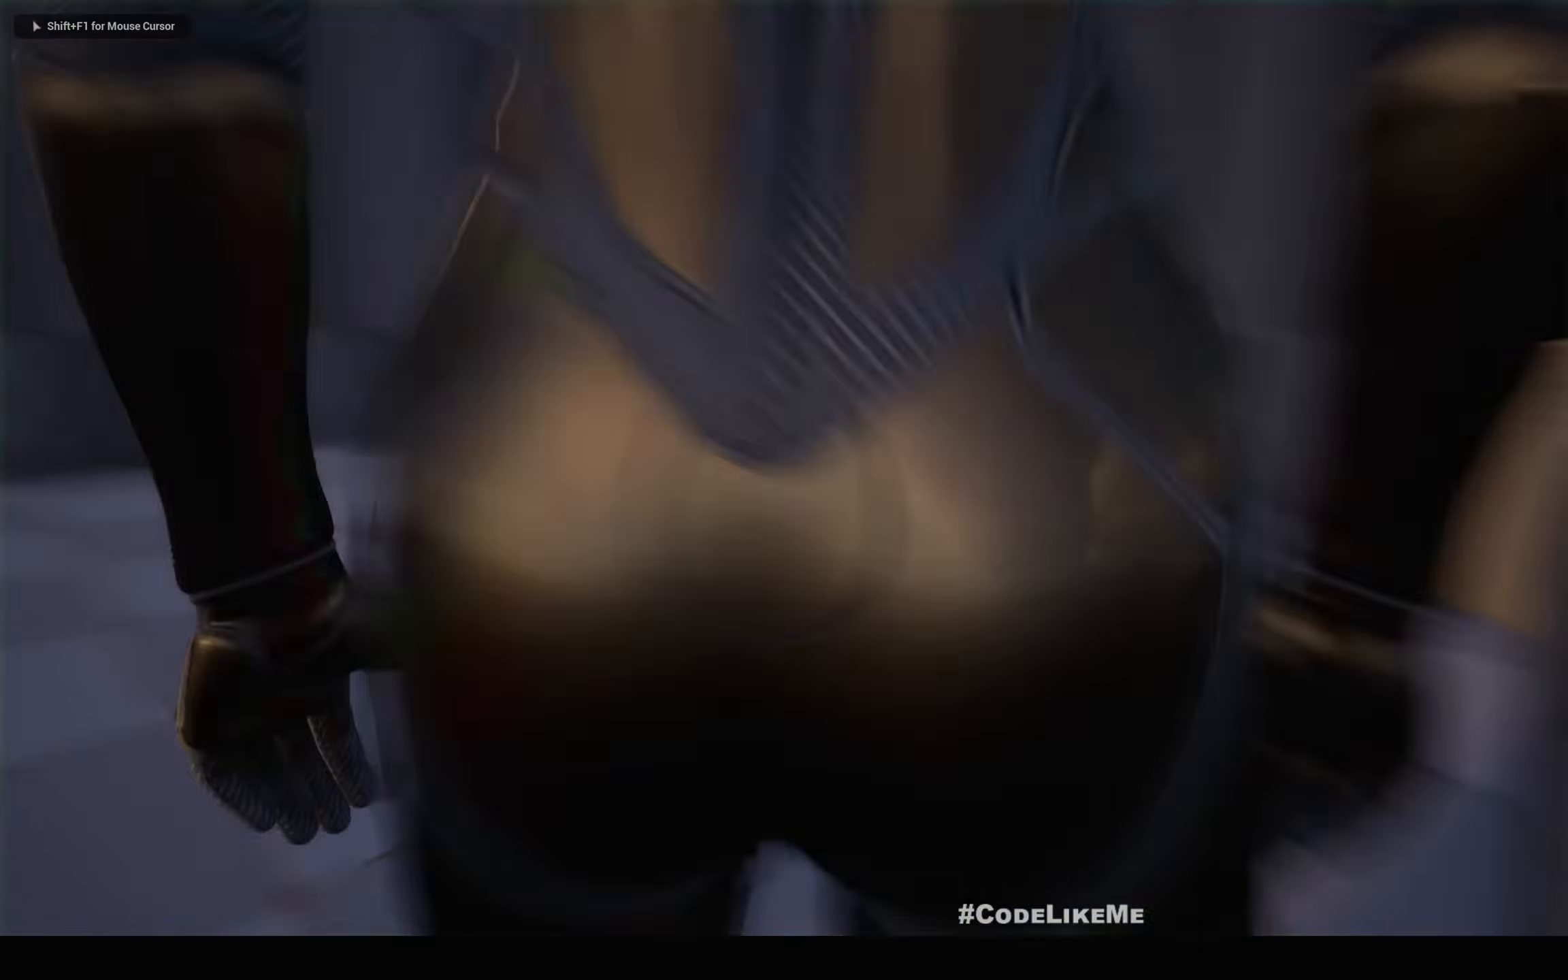
key(w)
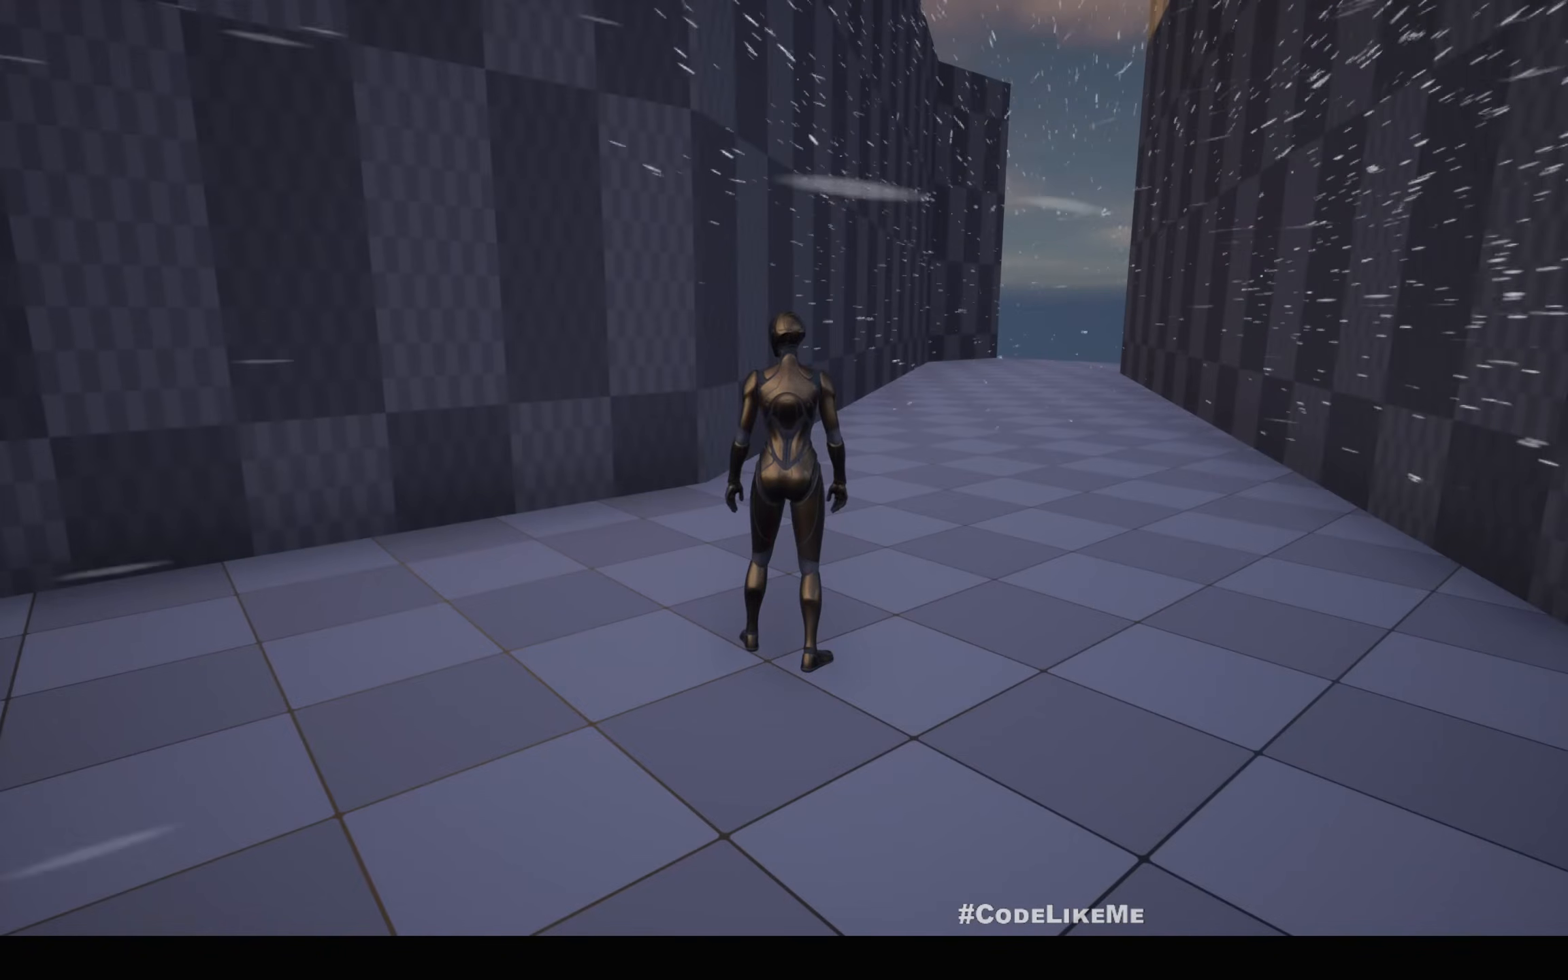
key(w)
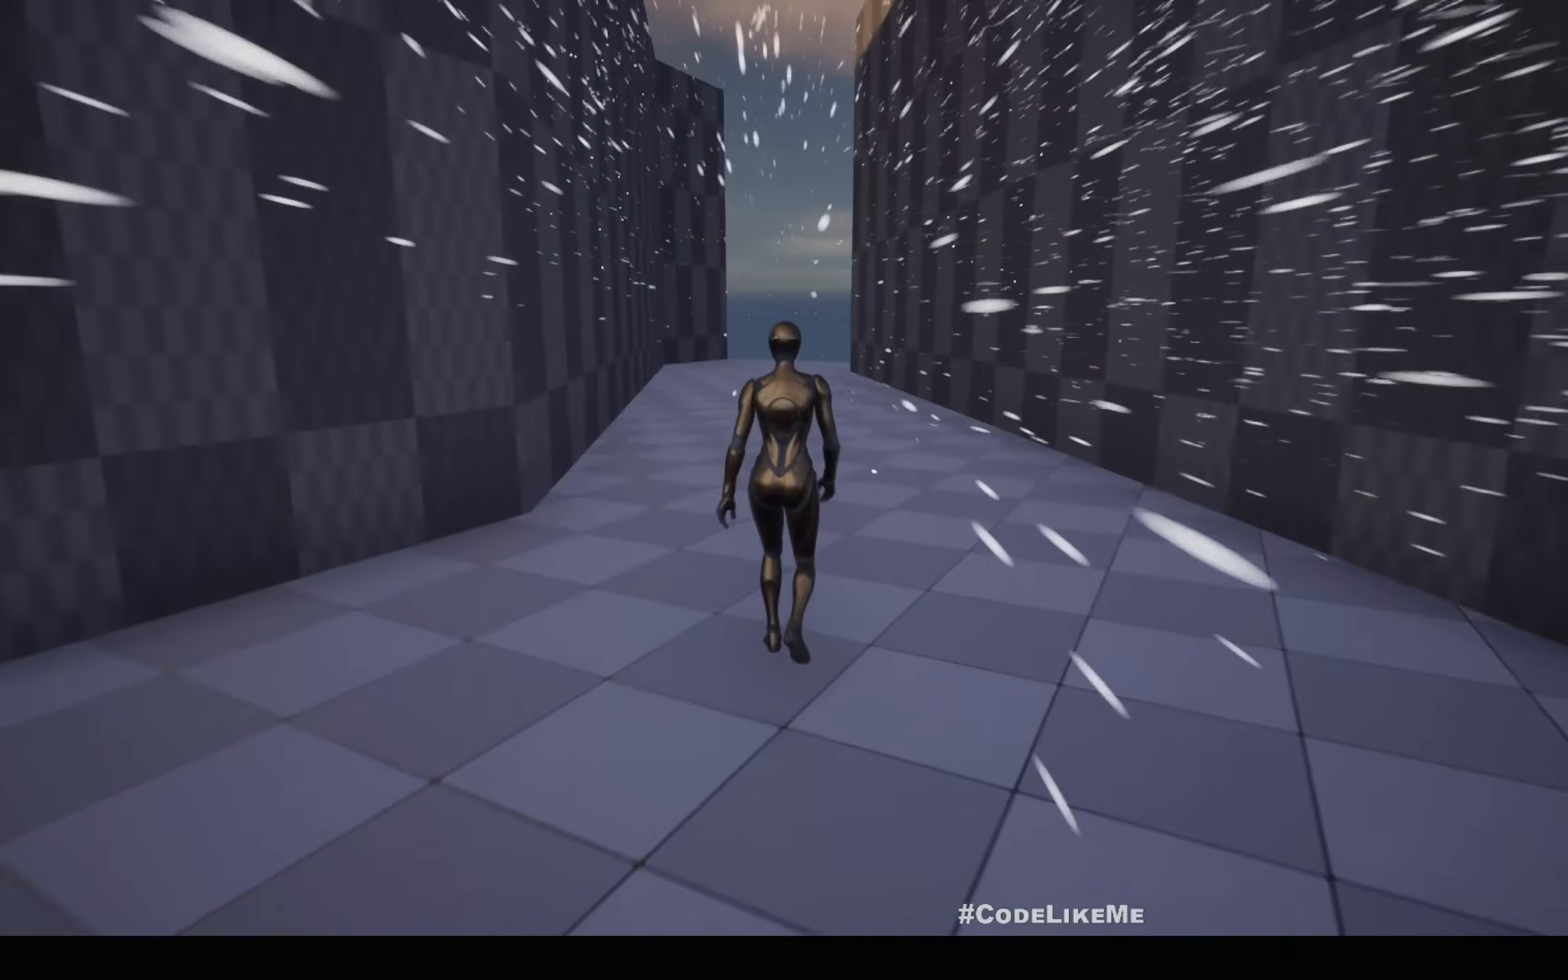
key(F11)
key(Escape)
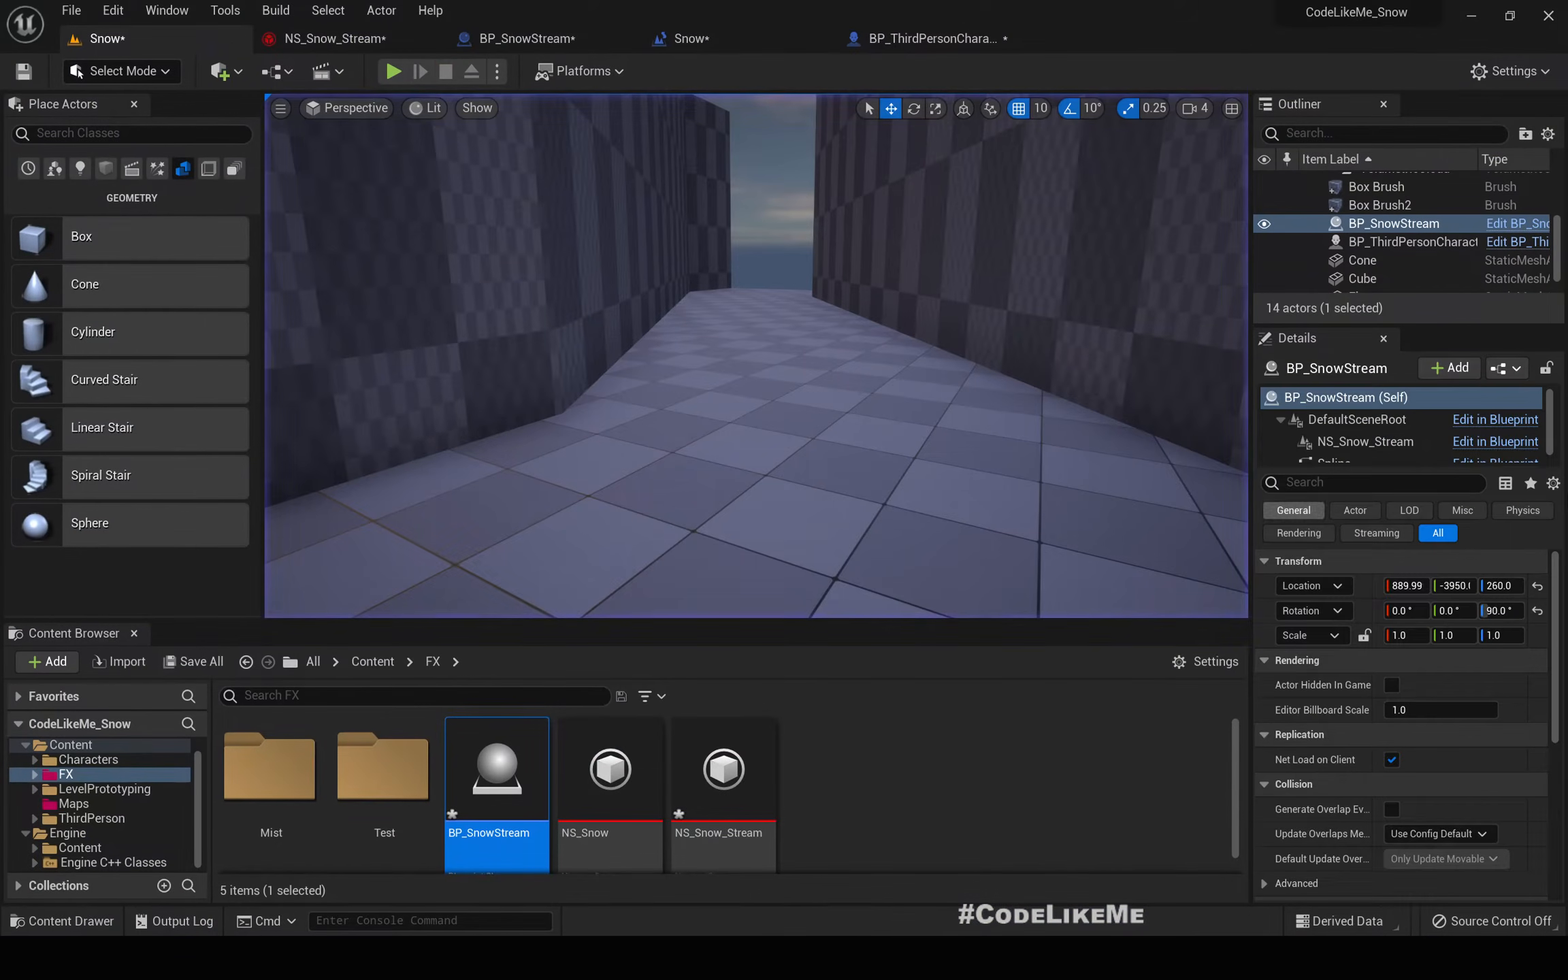
- Locate the Default Pawn Class blueprint through the World Settings and reset its Character Movement component's Max Walk Speed to default
click(178, 10)
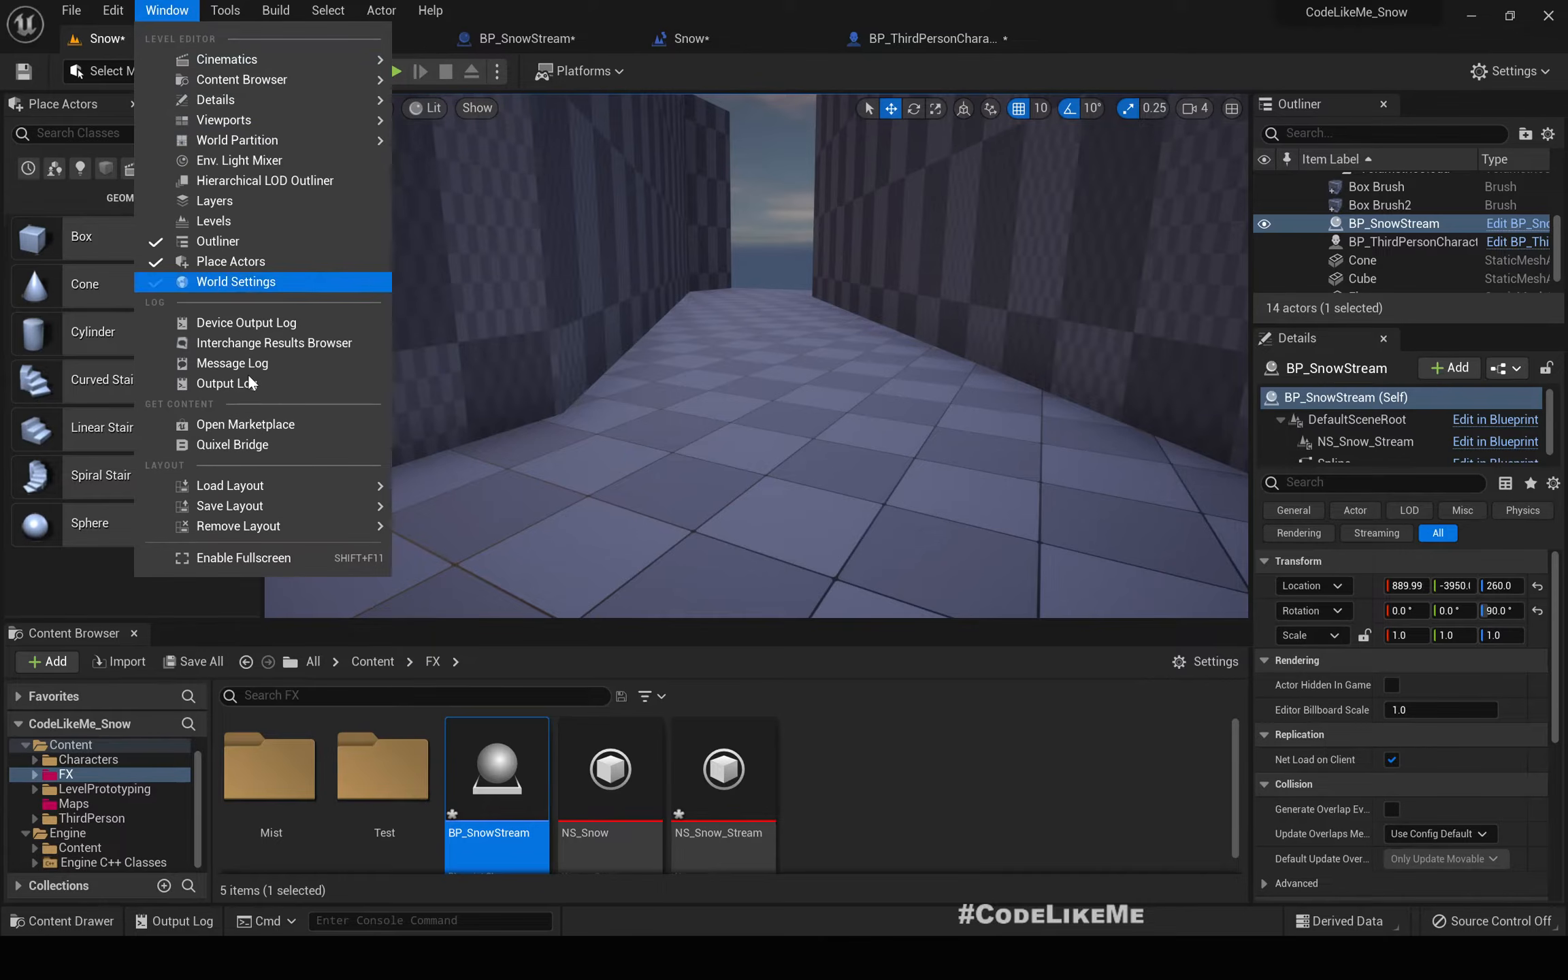
click(235, 282)
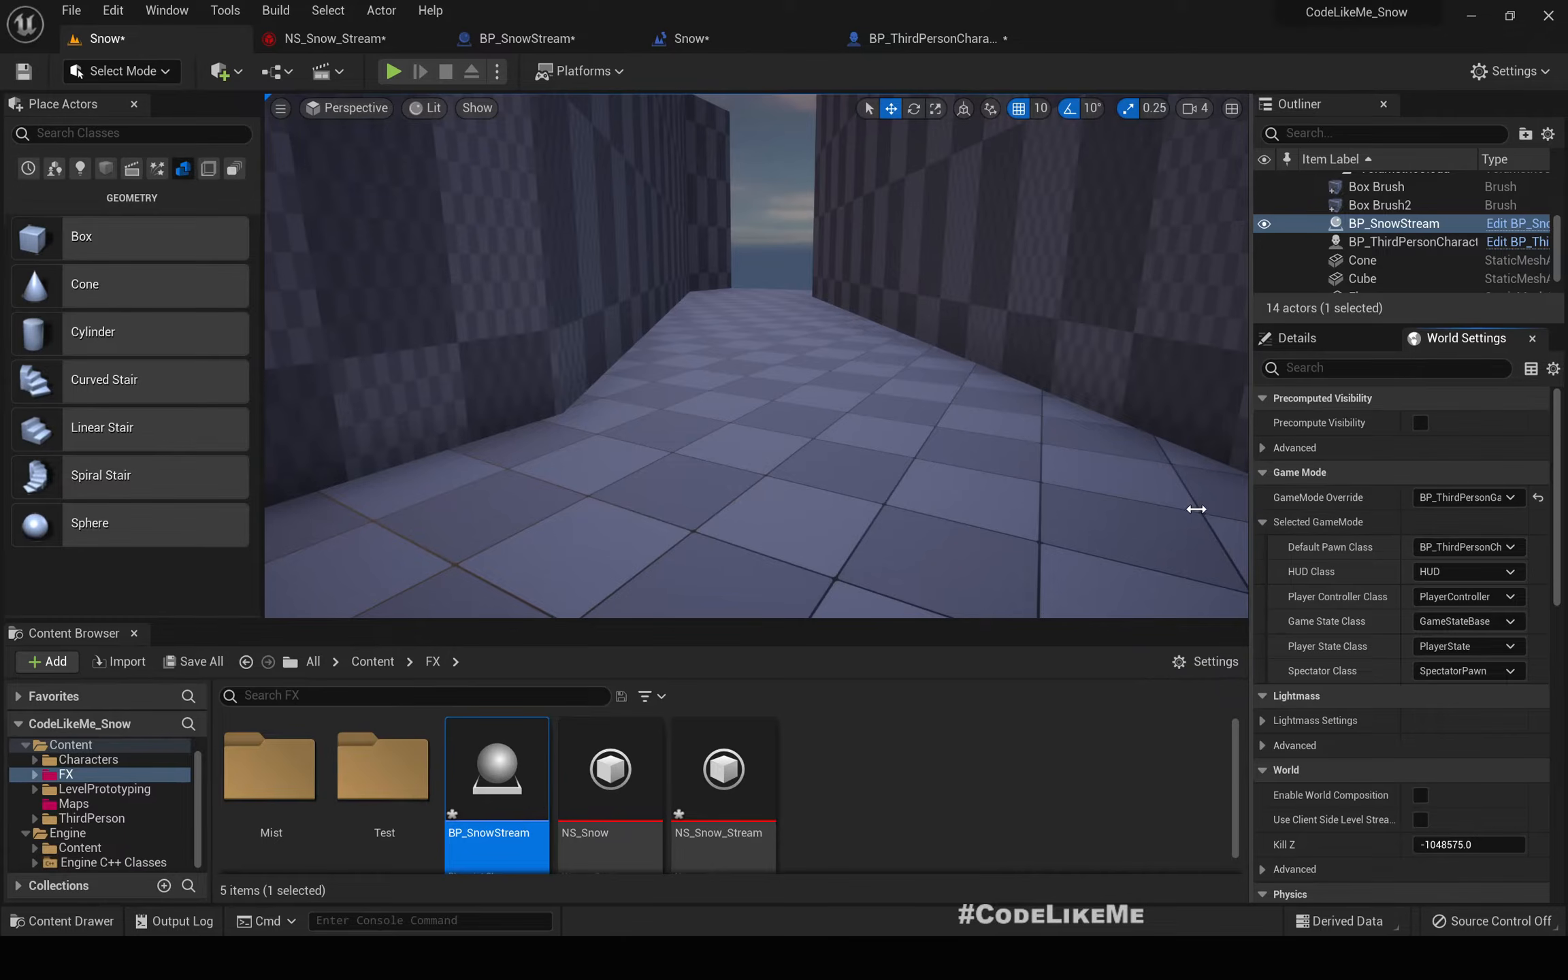
drag(1196, 509, 1157, 509)
click(1510, 548)
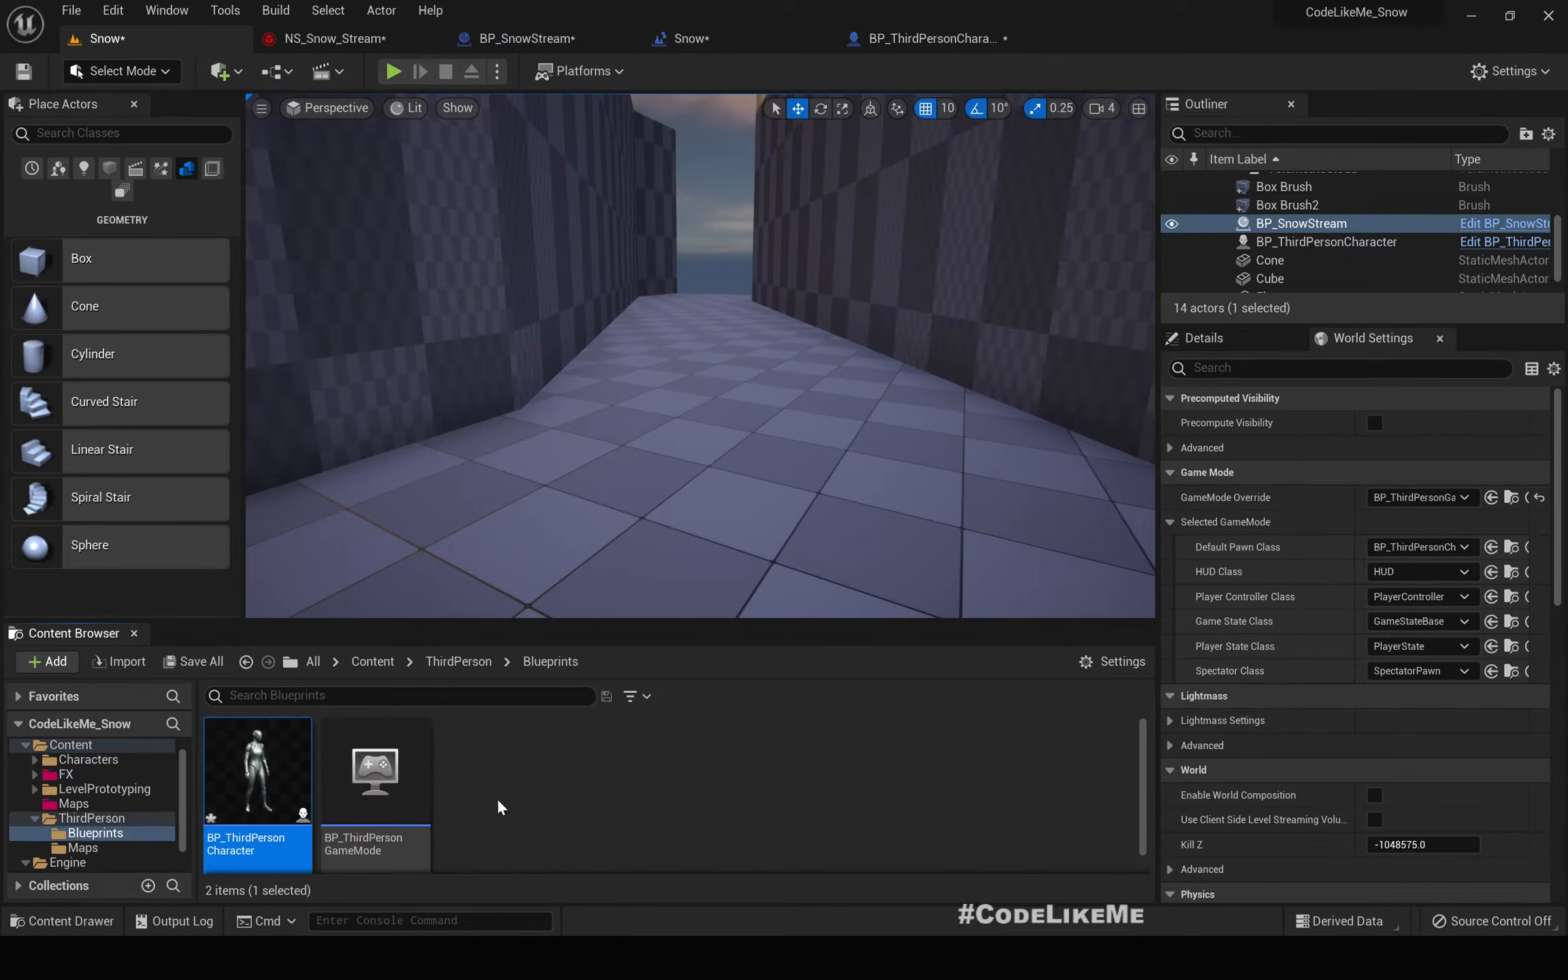
double_click(258, 769)
click(129, 303)
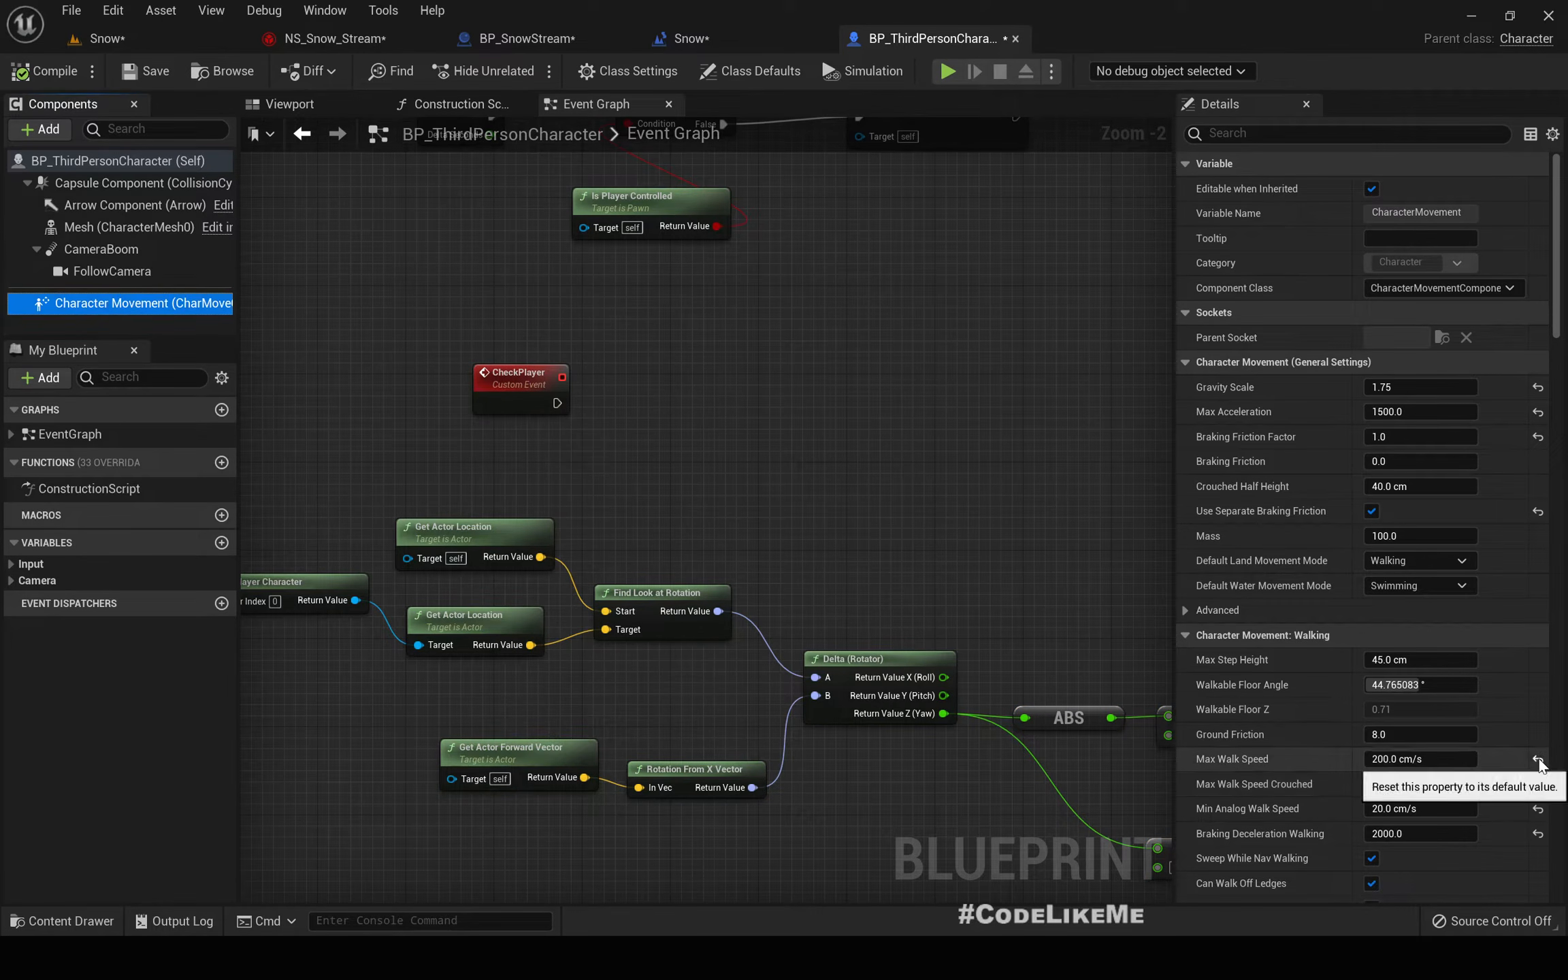
- Play the Snow level full screen and run through the snow stream to examine it at the default walk speed
click(80, 42)
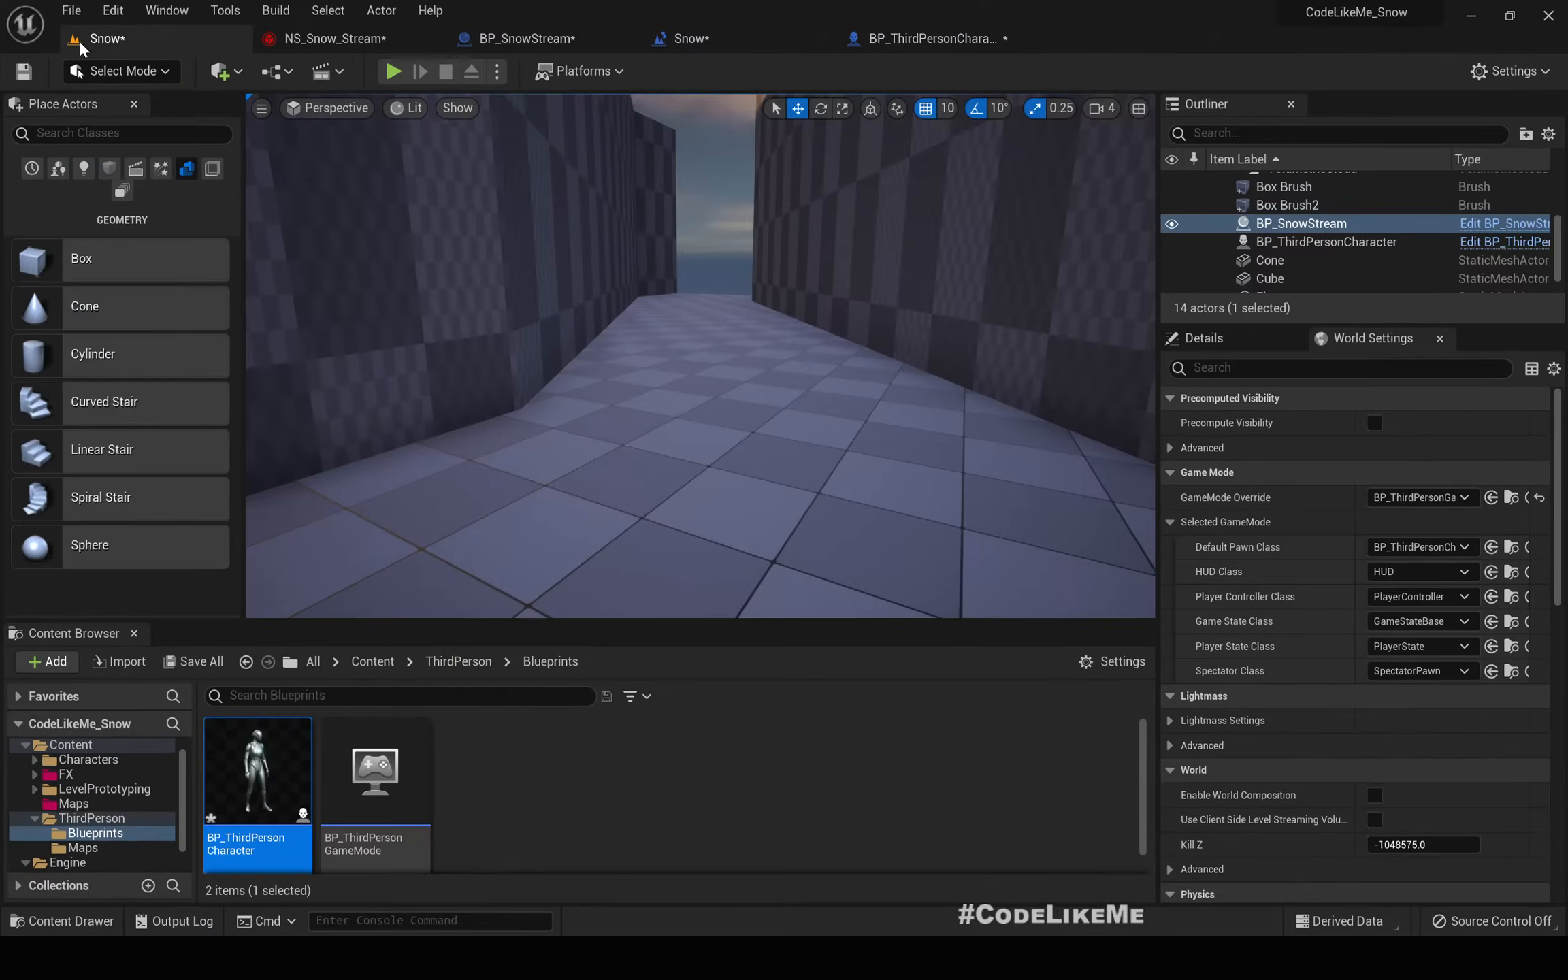
right_drag(640, 340, 699, 341)
key(F11)
key(alt+p)
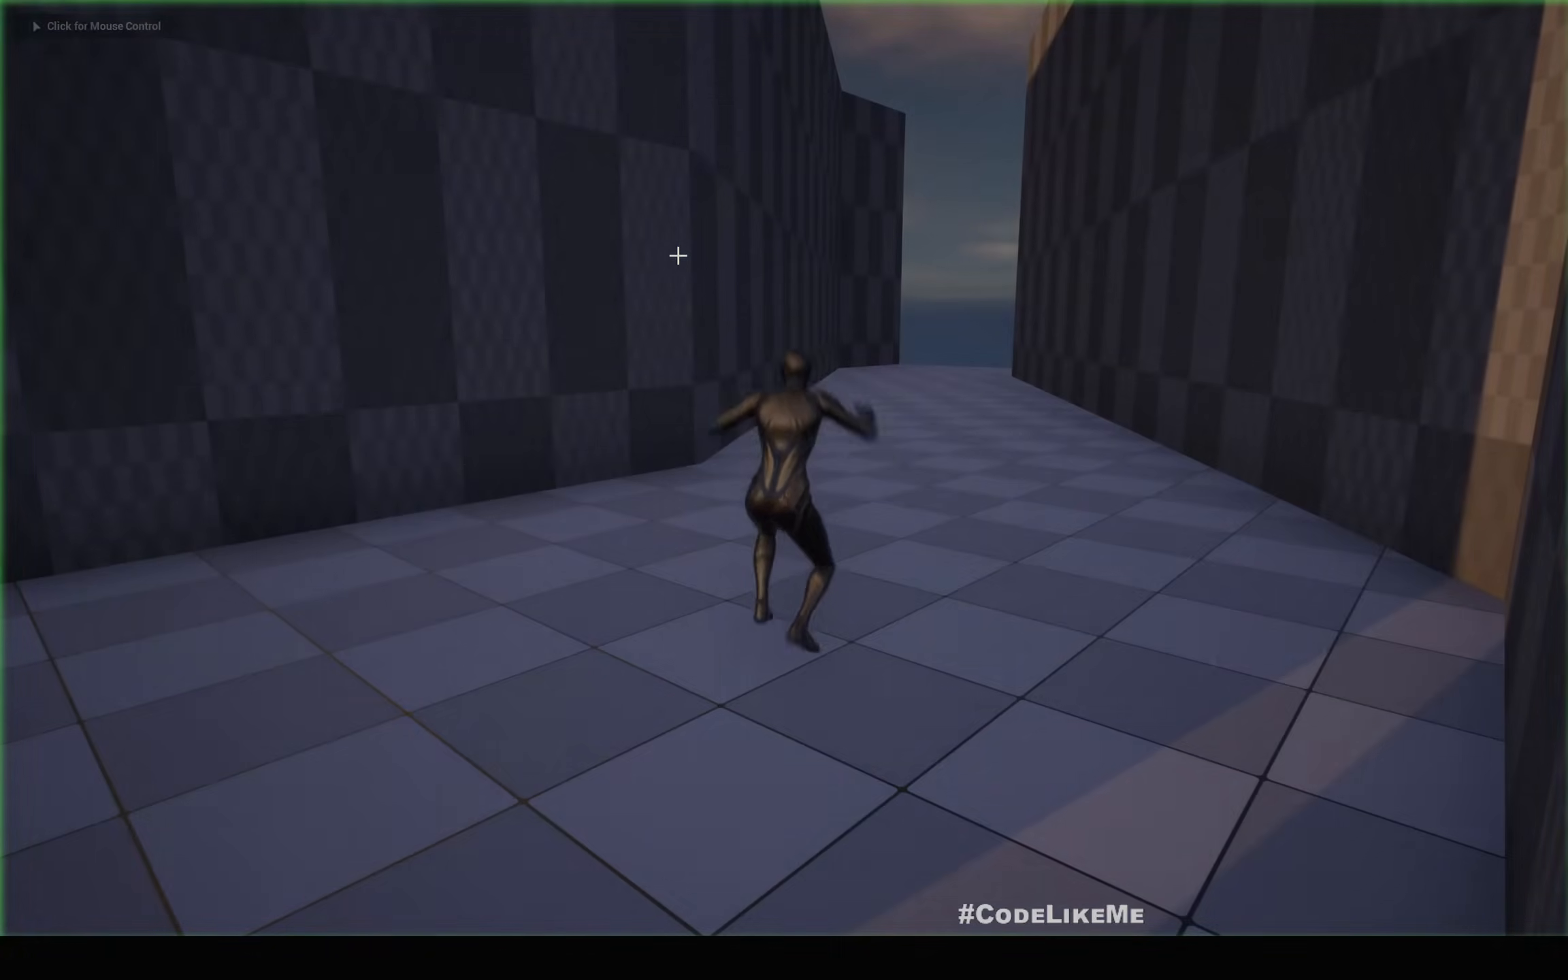
click(677, 256)
key(w)
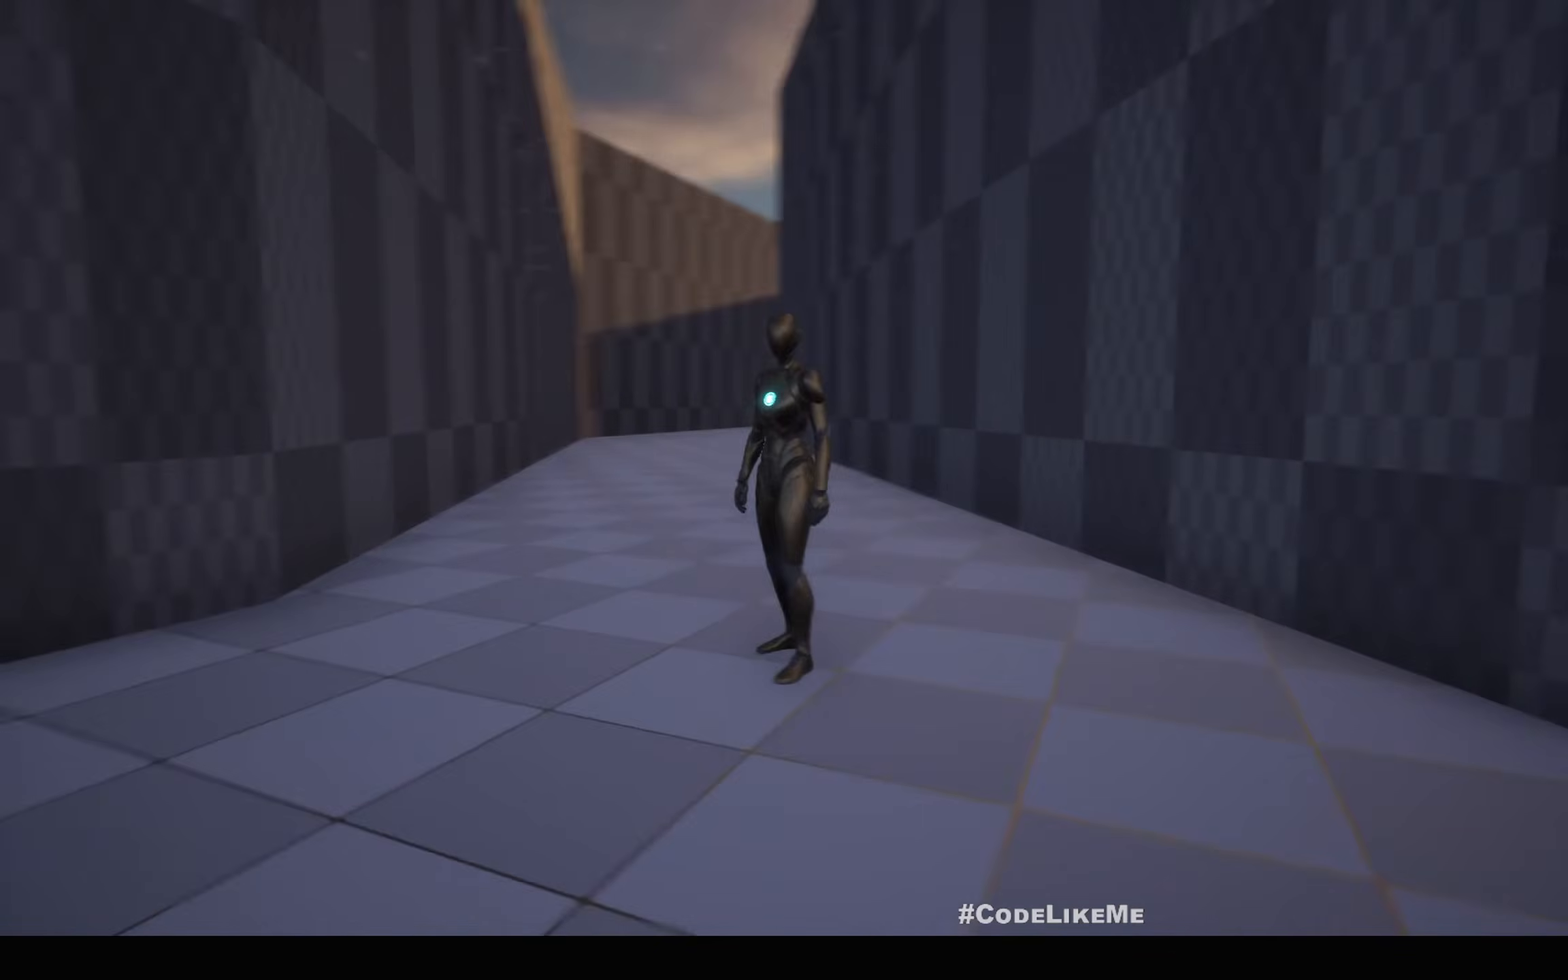
key(w)
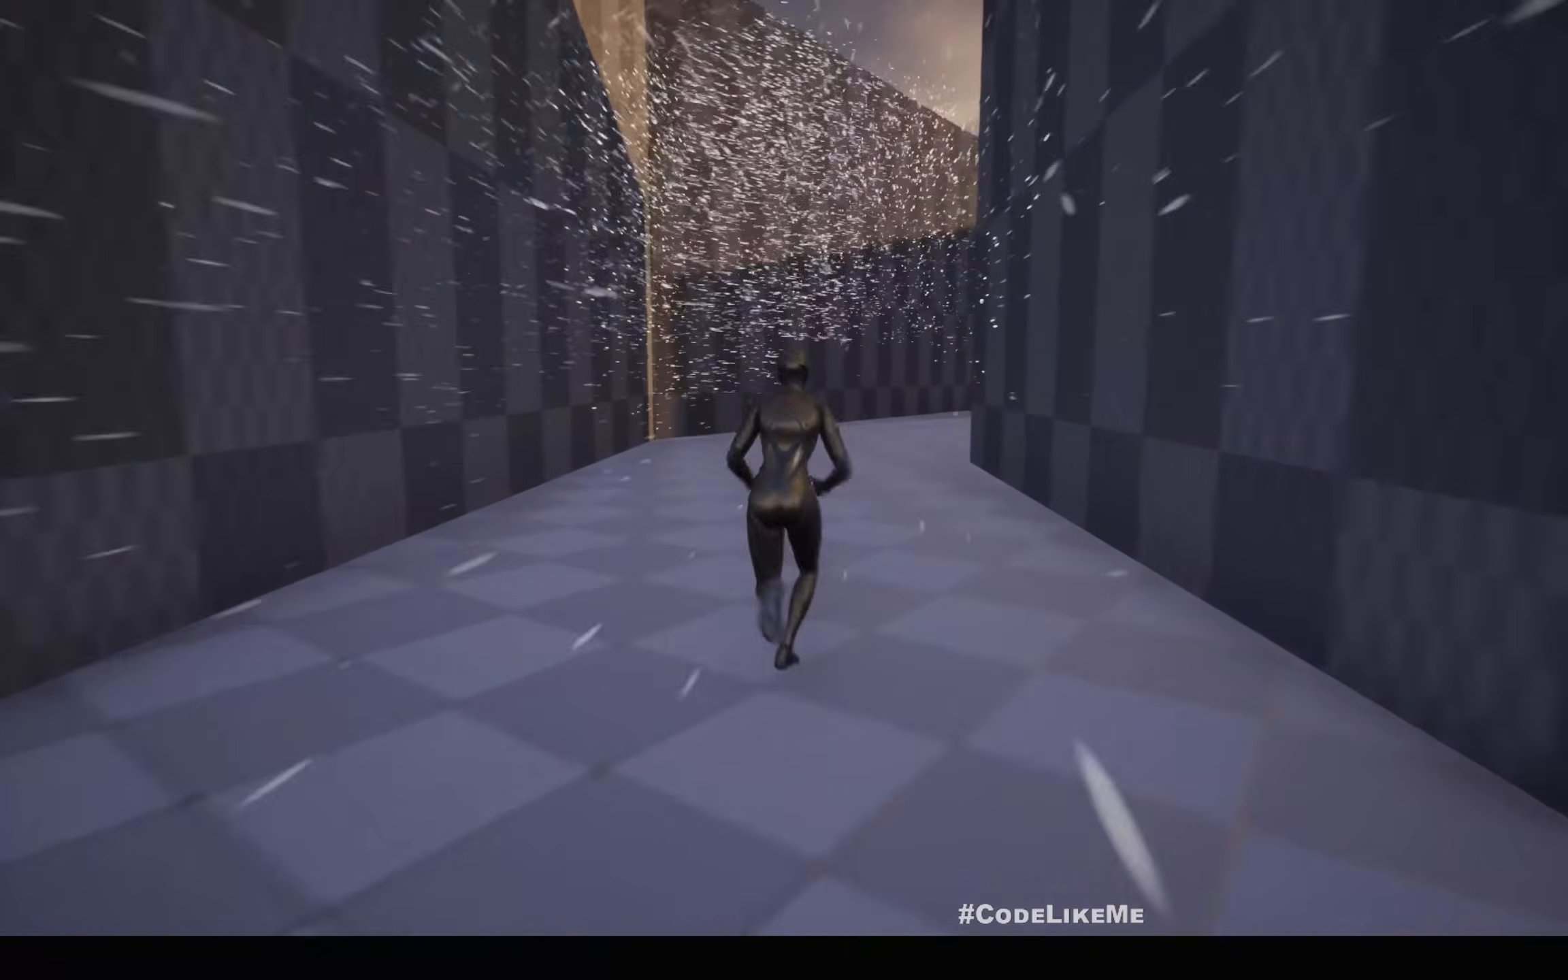
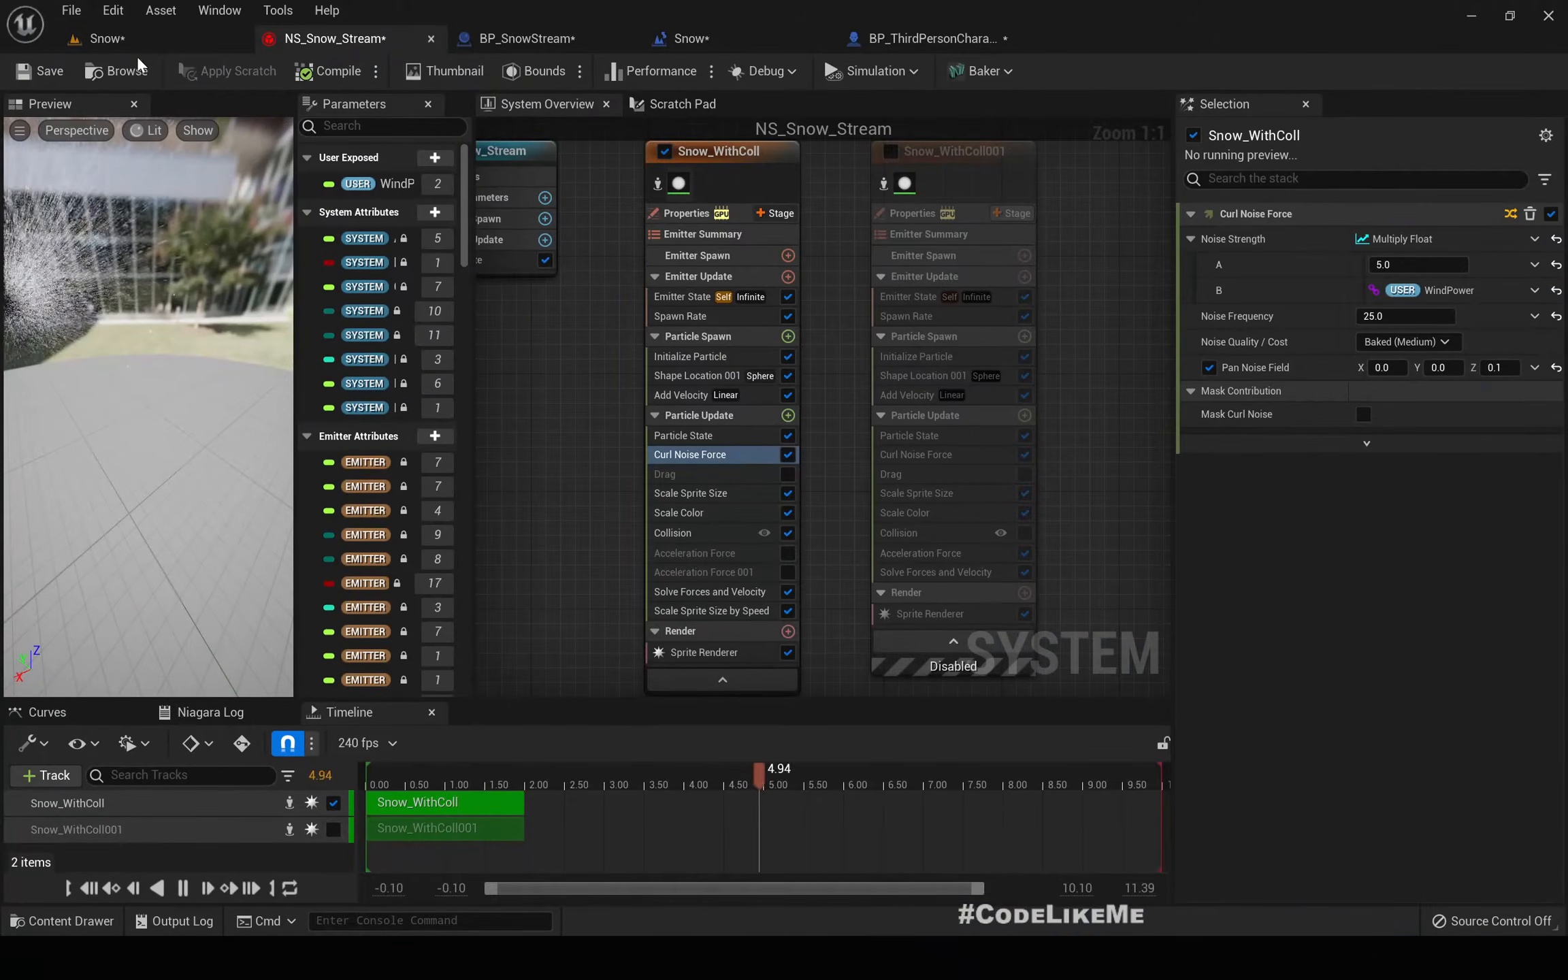
- Play the Snow level from another viewpoint to examine the snow with the Curl Noise Force strength factor of 5, and stop the session
click(114, 37)
right_drag(658, 332, 620, 326)
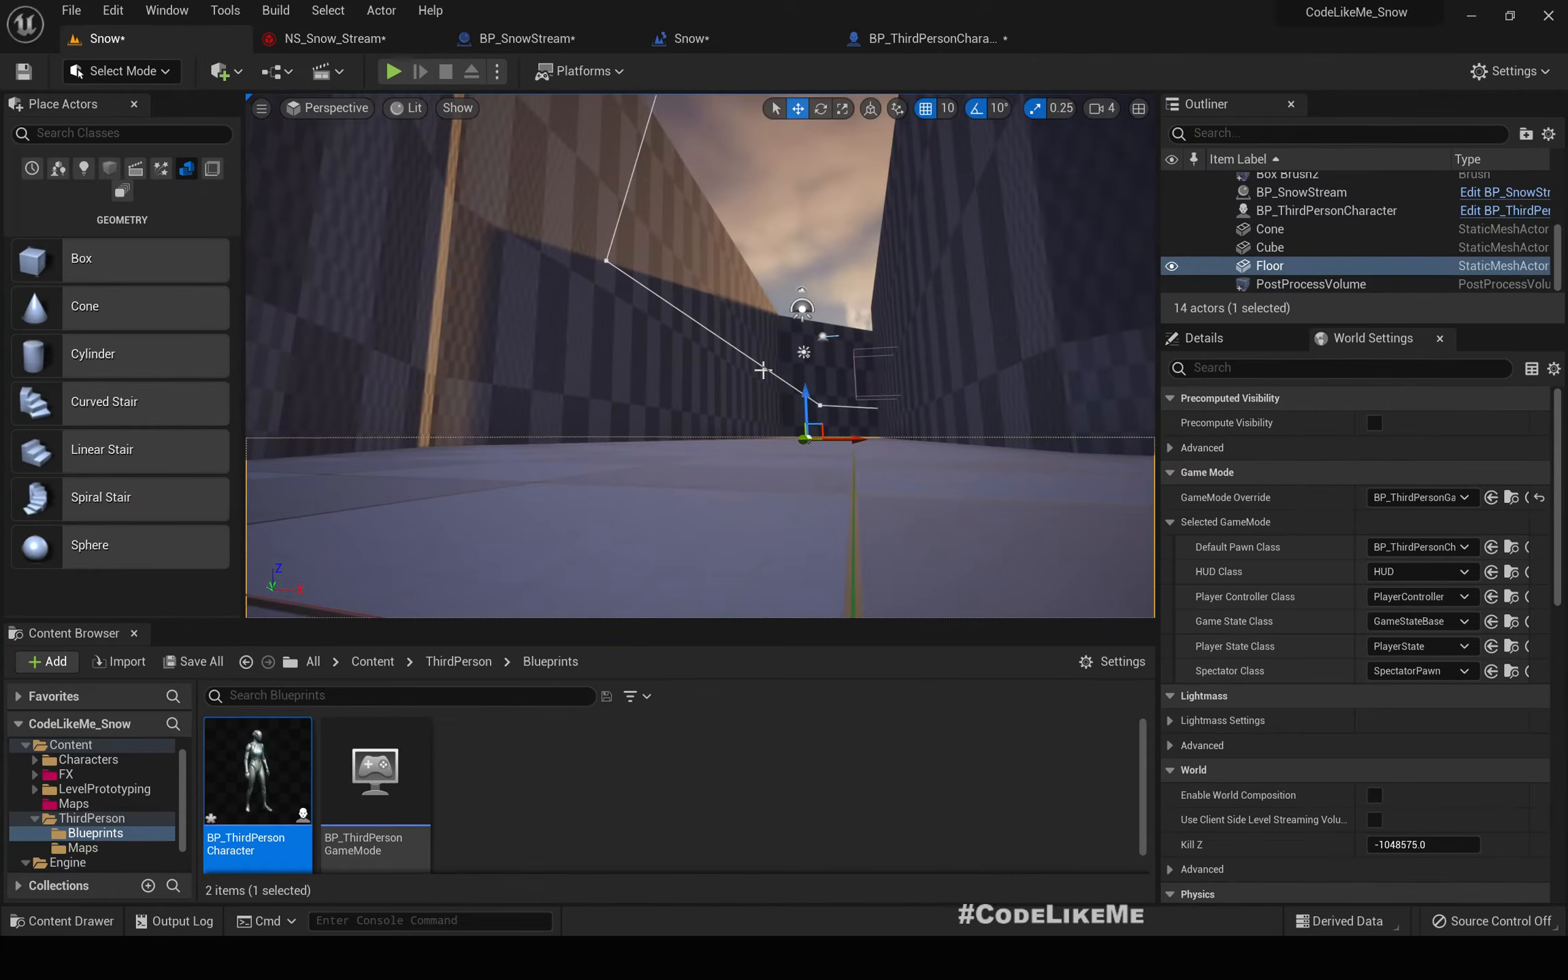
key(F11)
key(alt+p)
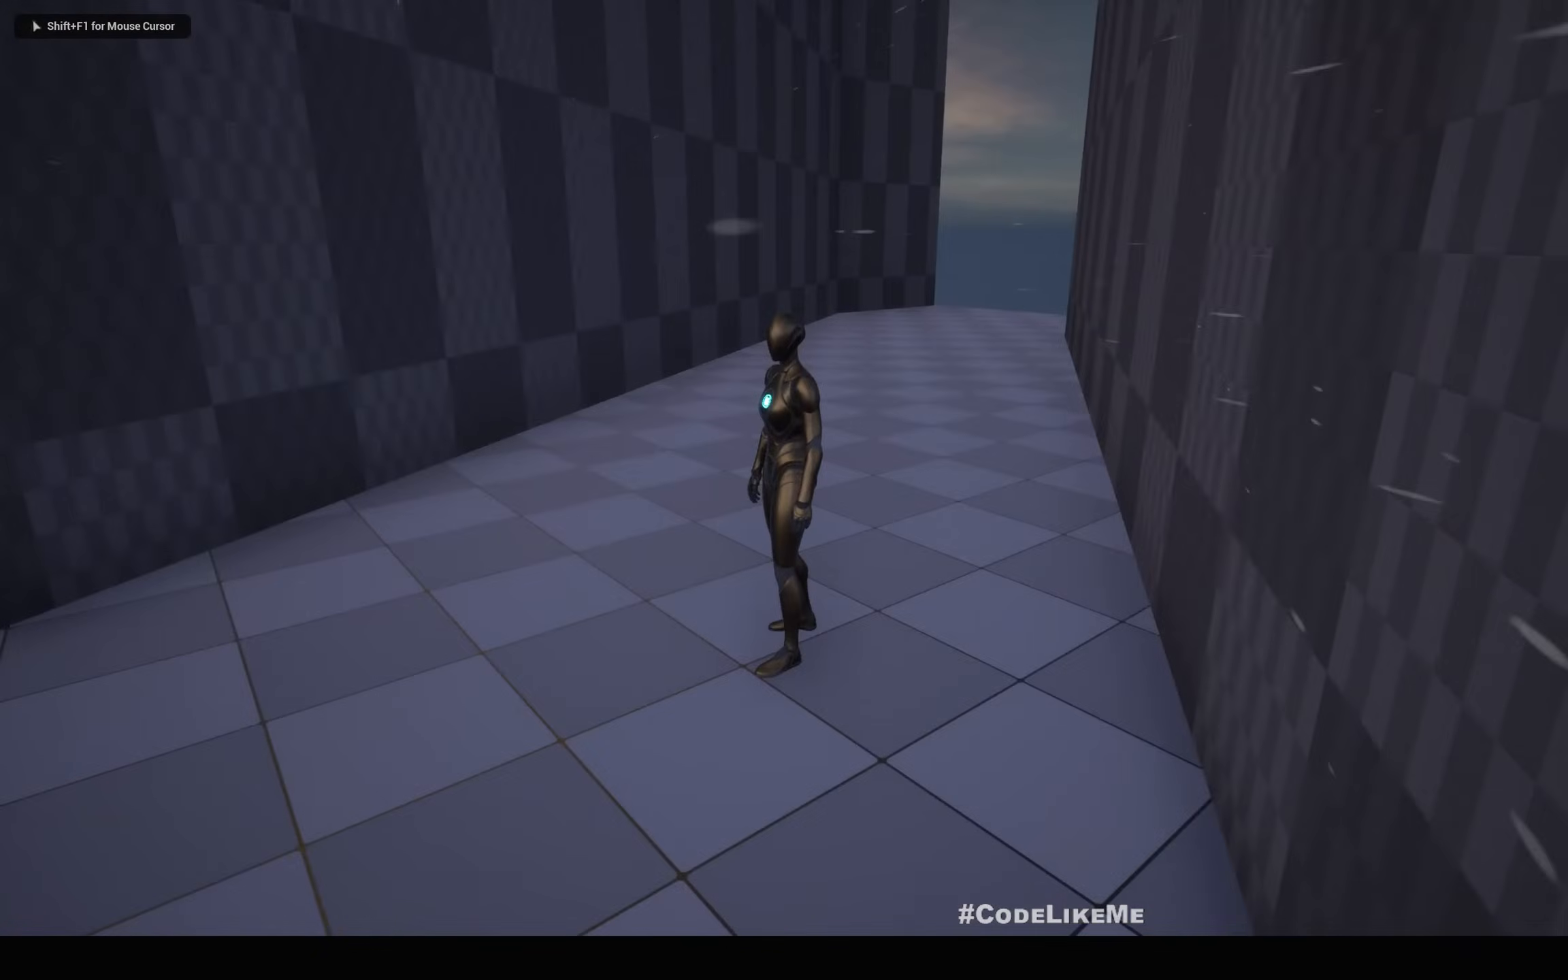
key(w)
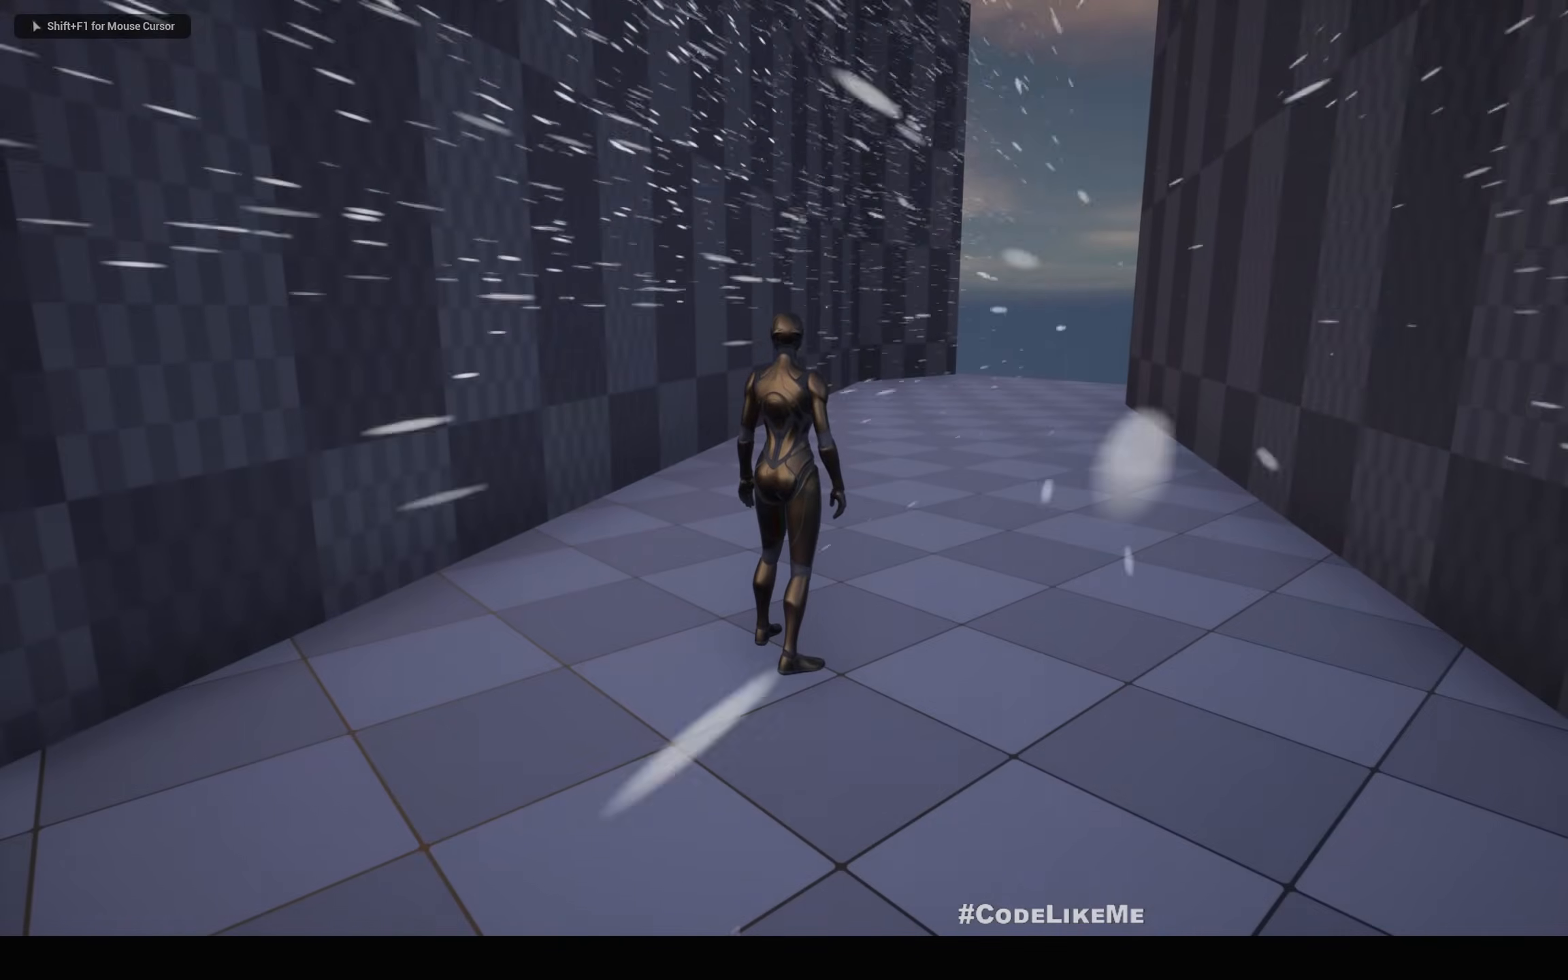
key(shift+F1)
key(F11)
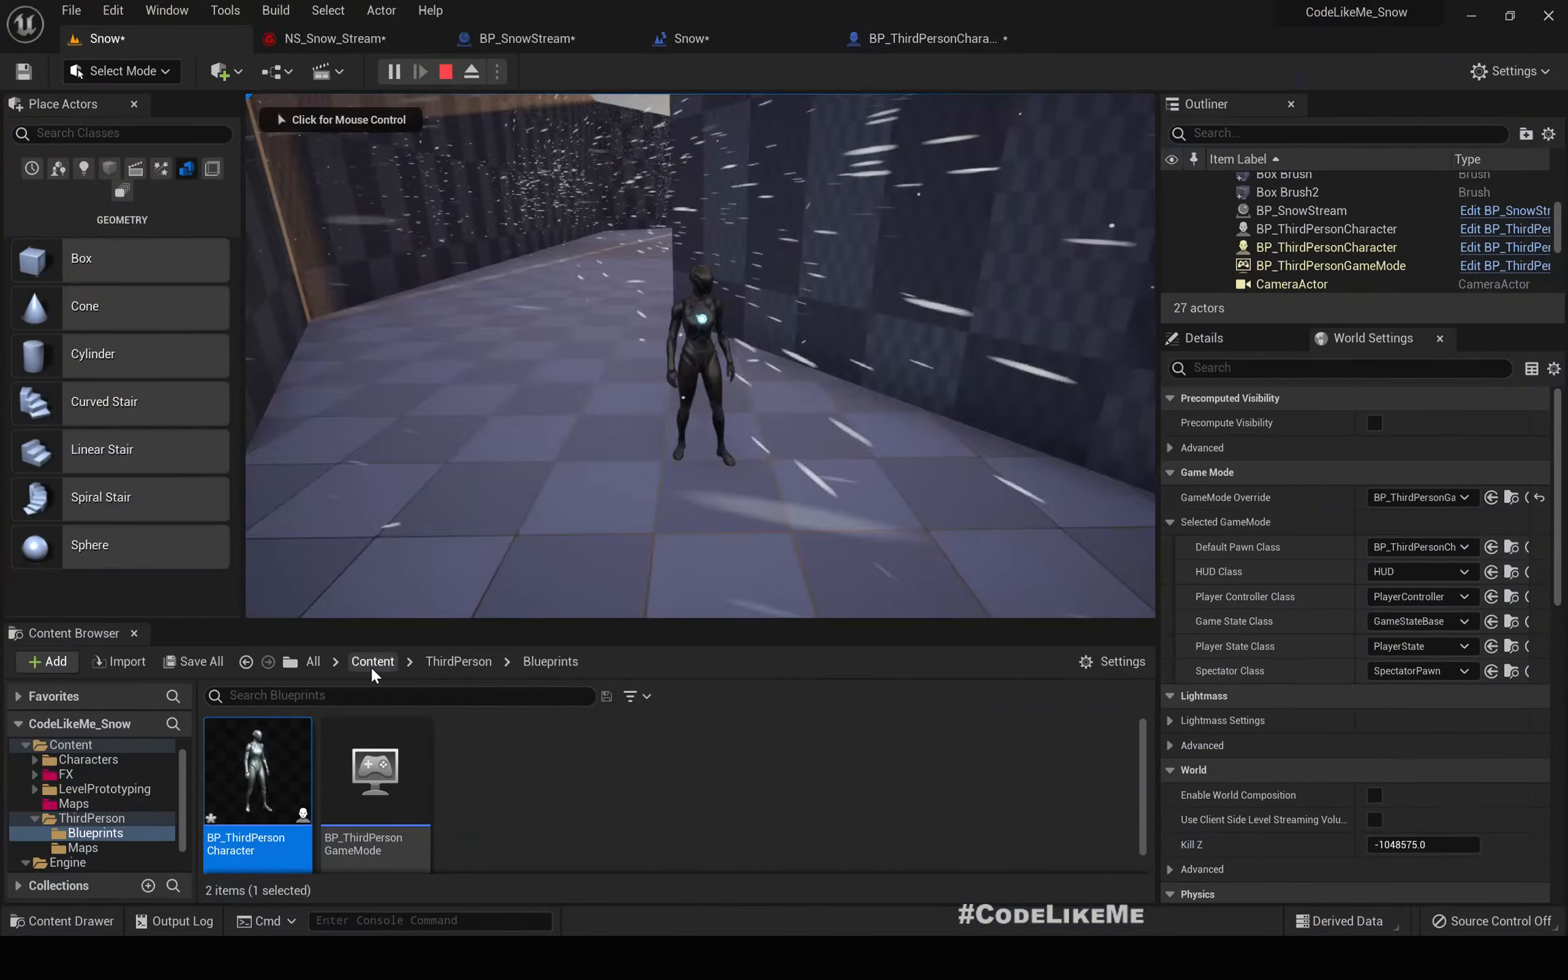
key(Escape)
- Set factor A of the Curl Noise Force's Noise Strength to 50 in NS_Snow_Stream, and play the Snow level to examine the turbulence
click(334, 38)
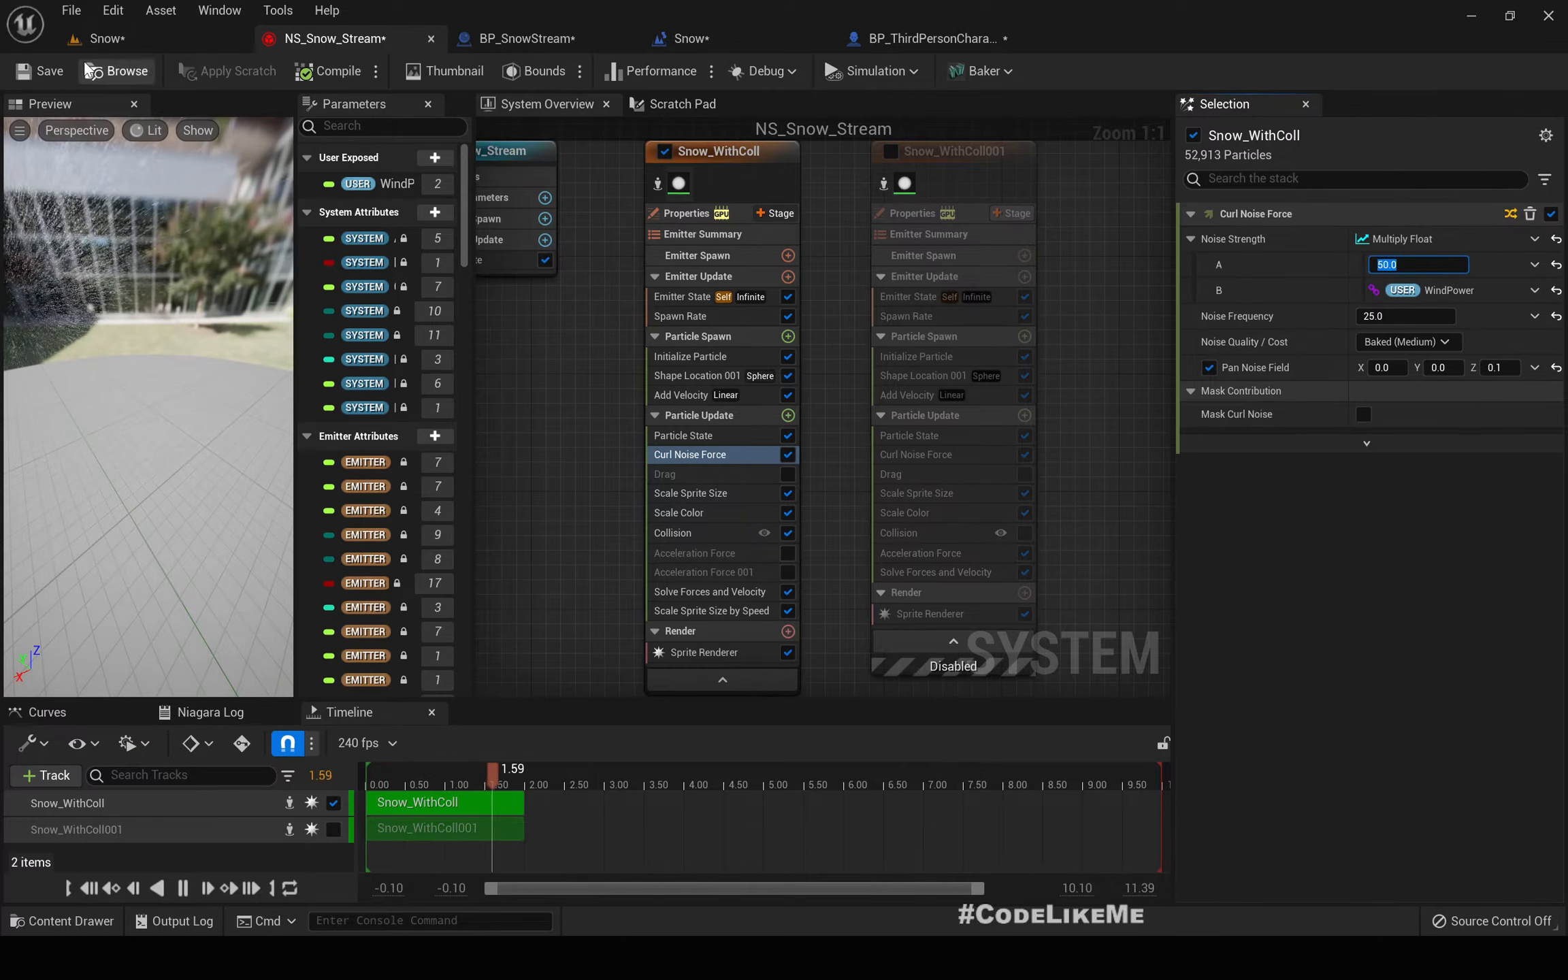
click(99, 39)
key(F11)
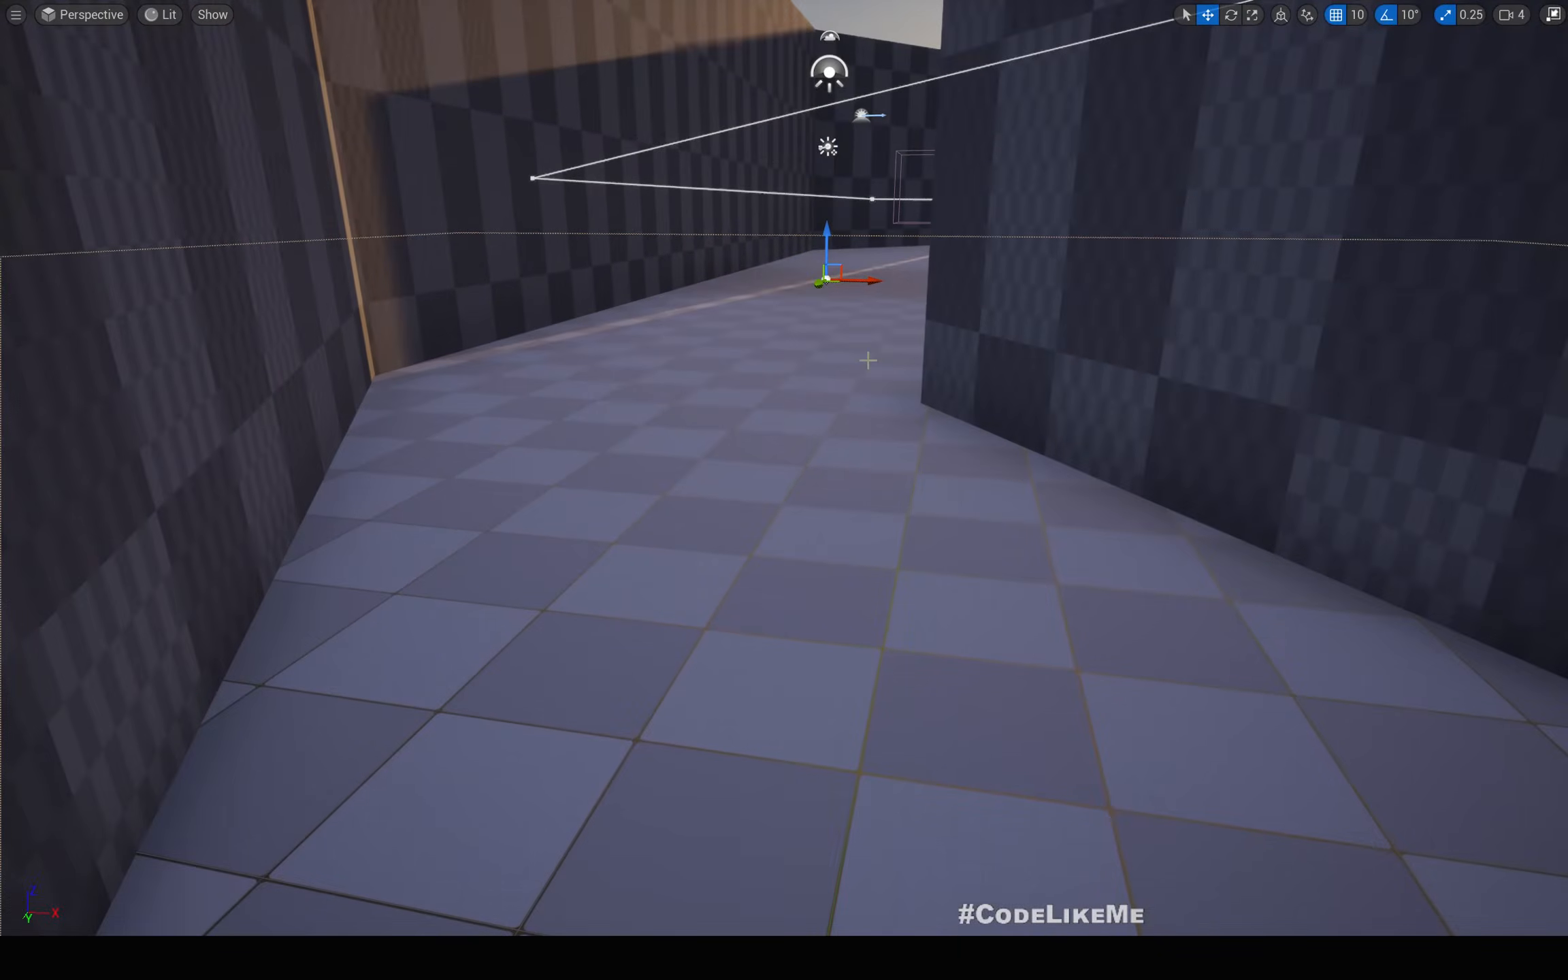
key(alt+p)
key(w)
key(w)
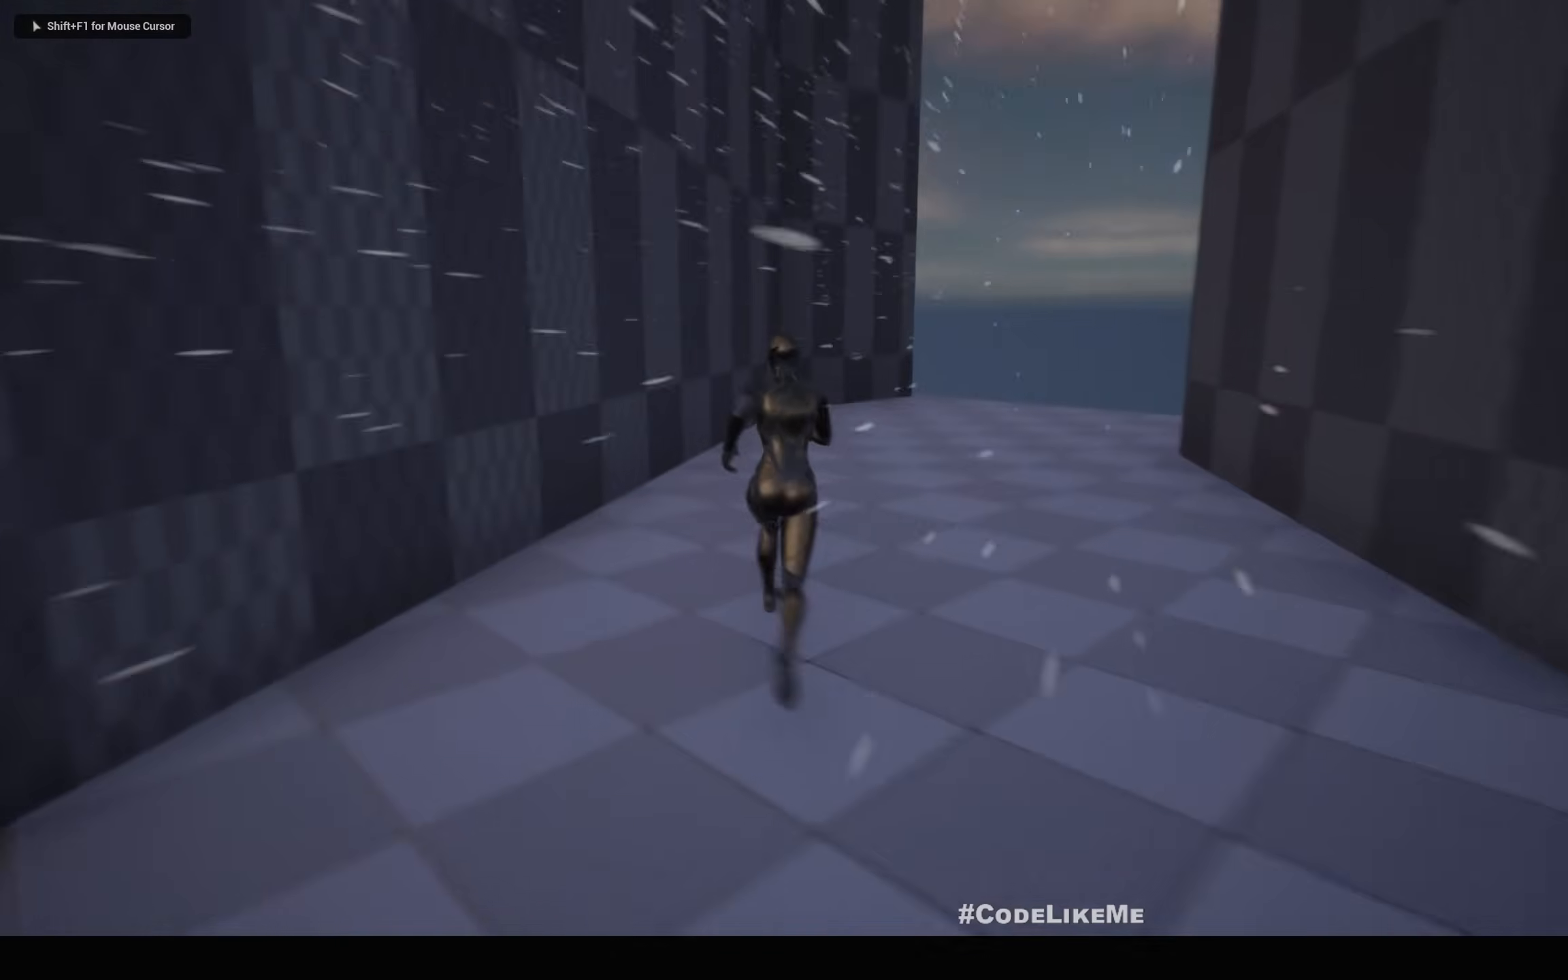
key(w)
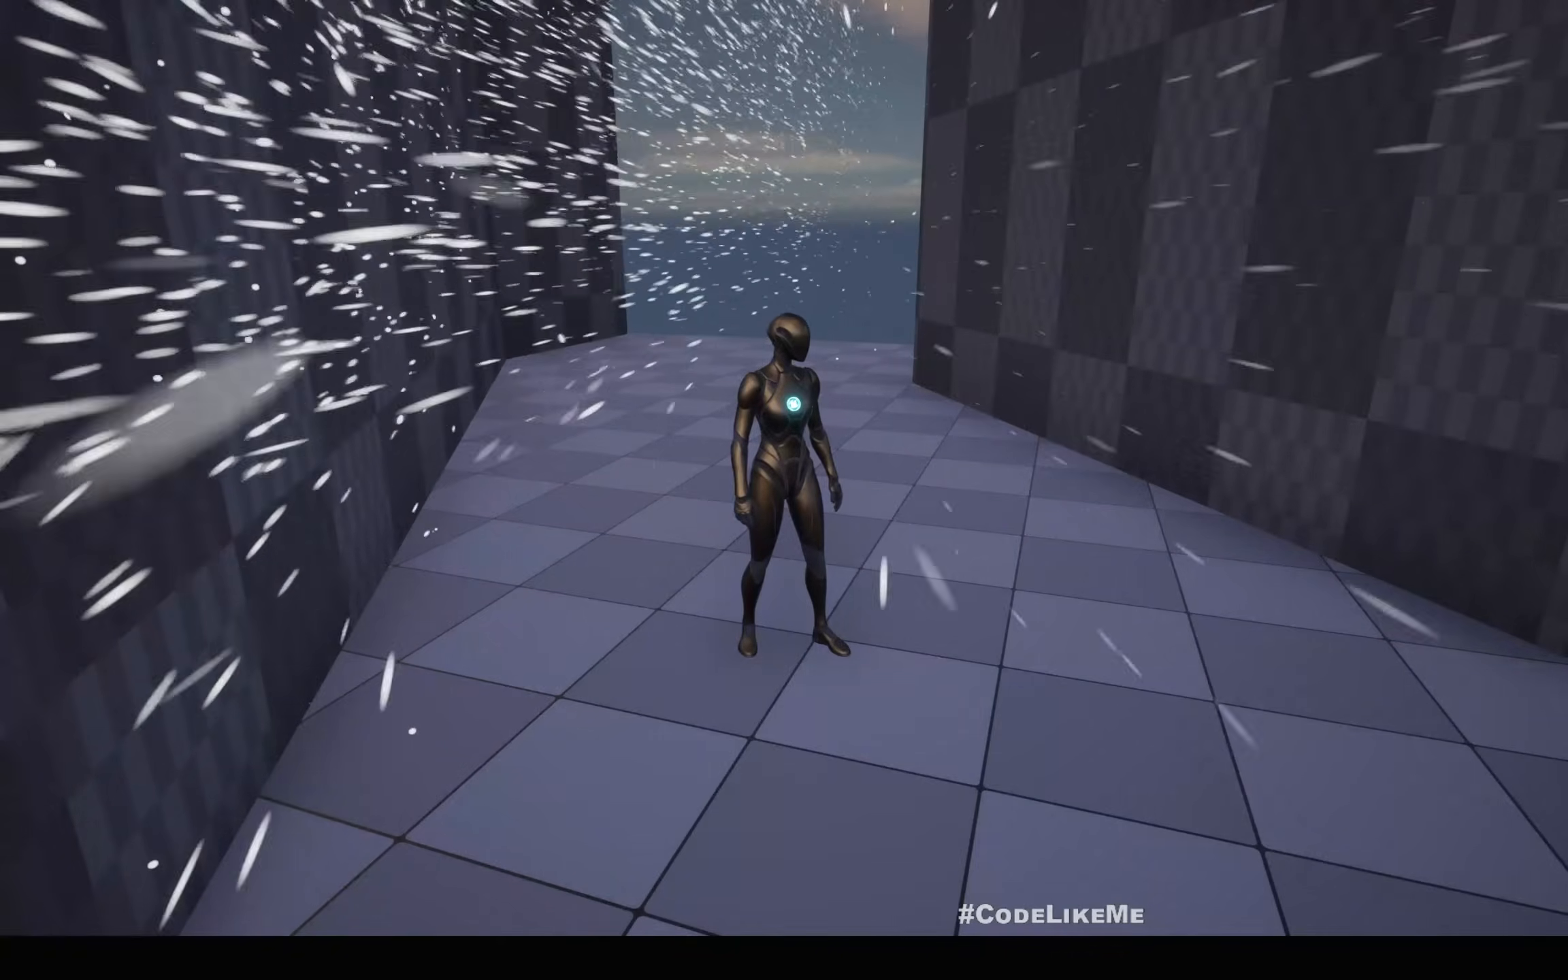
key(F11)
key(Escape)
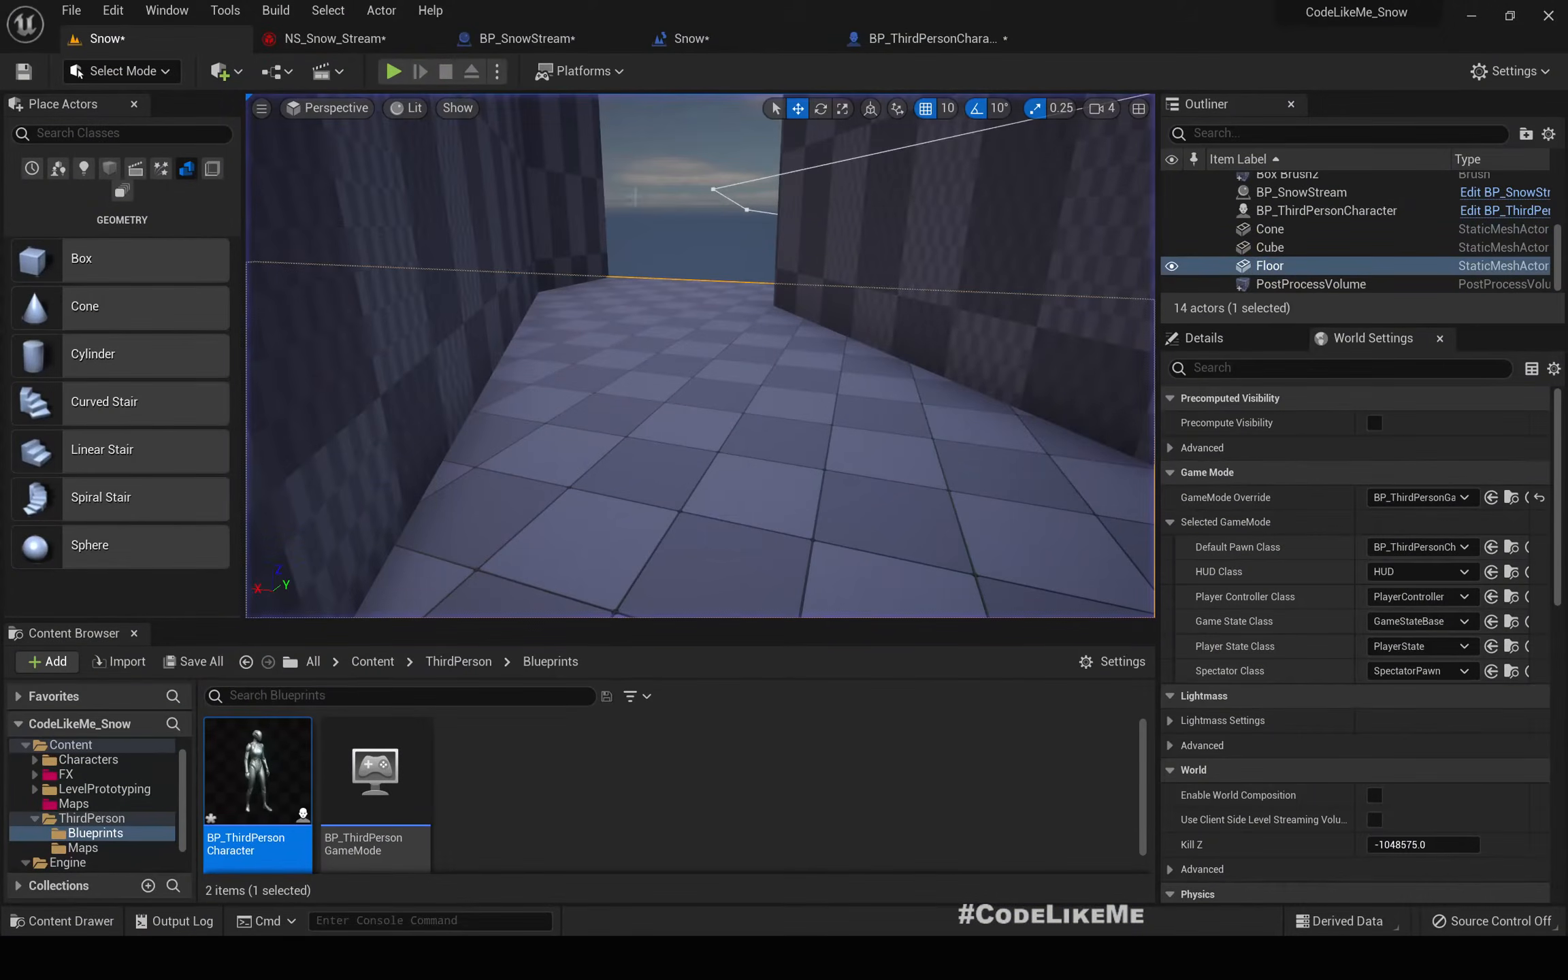
- Set the Noise Frequency of Snow_WithColl's Curl Noise Force module in NS_Snow_Stream to 50
click(307, 40)
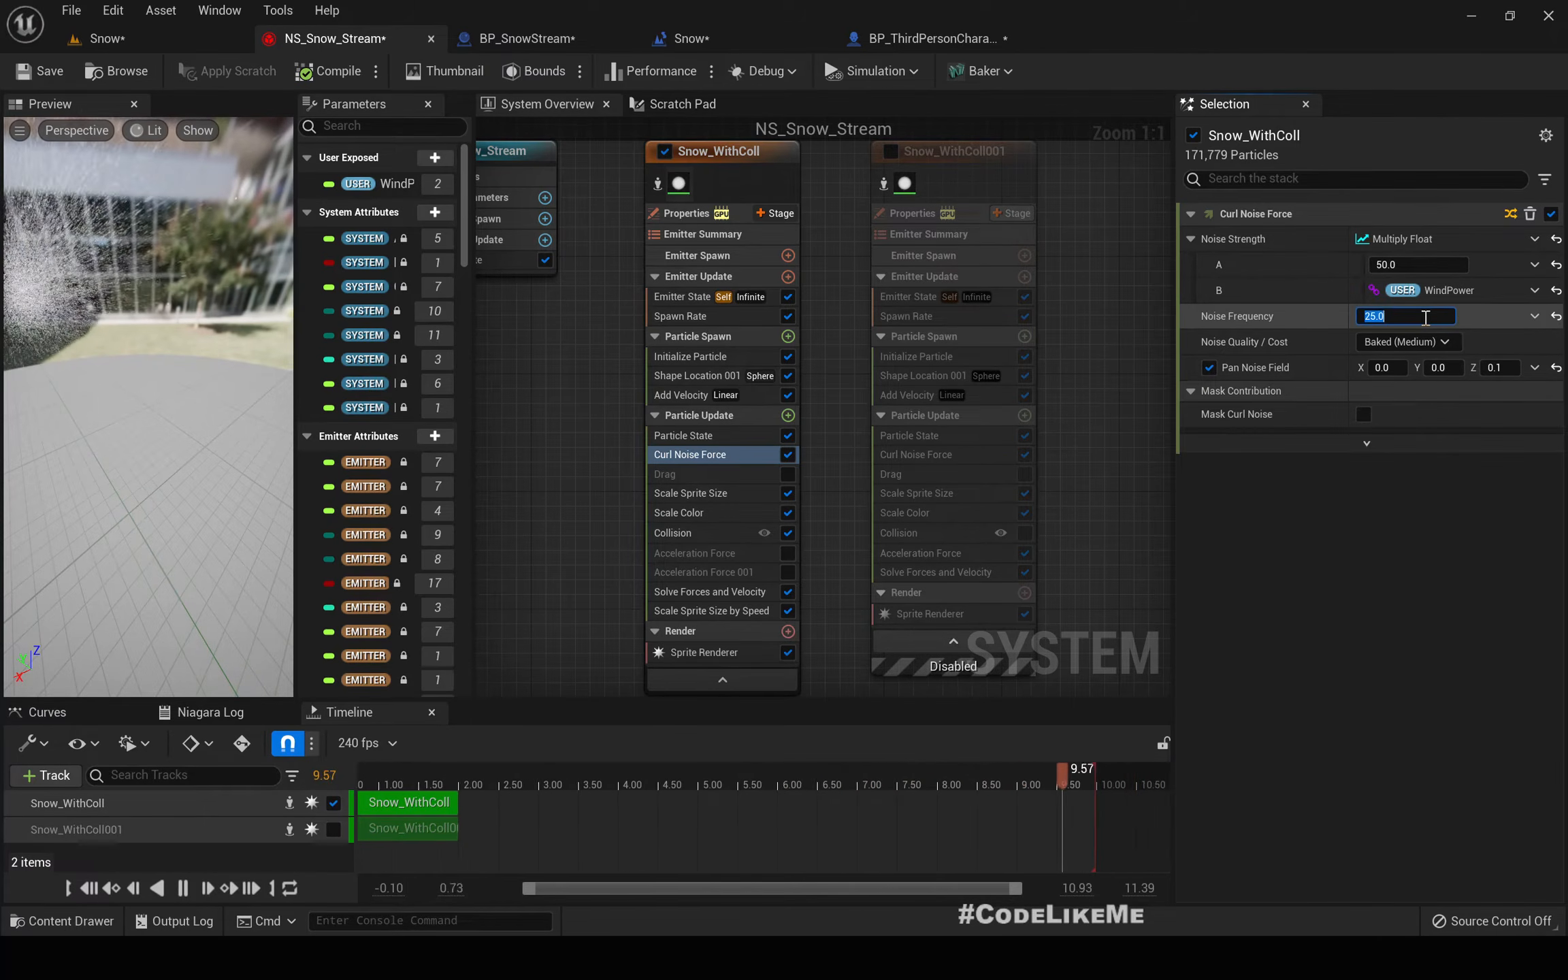
text(50)
key(Return)
- Play the Snow level full screen to examine the snow with the Noise Frequency of 50, and stop the session
click(102, 39)
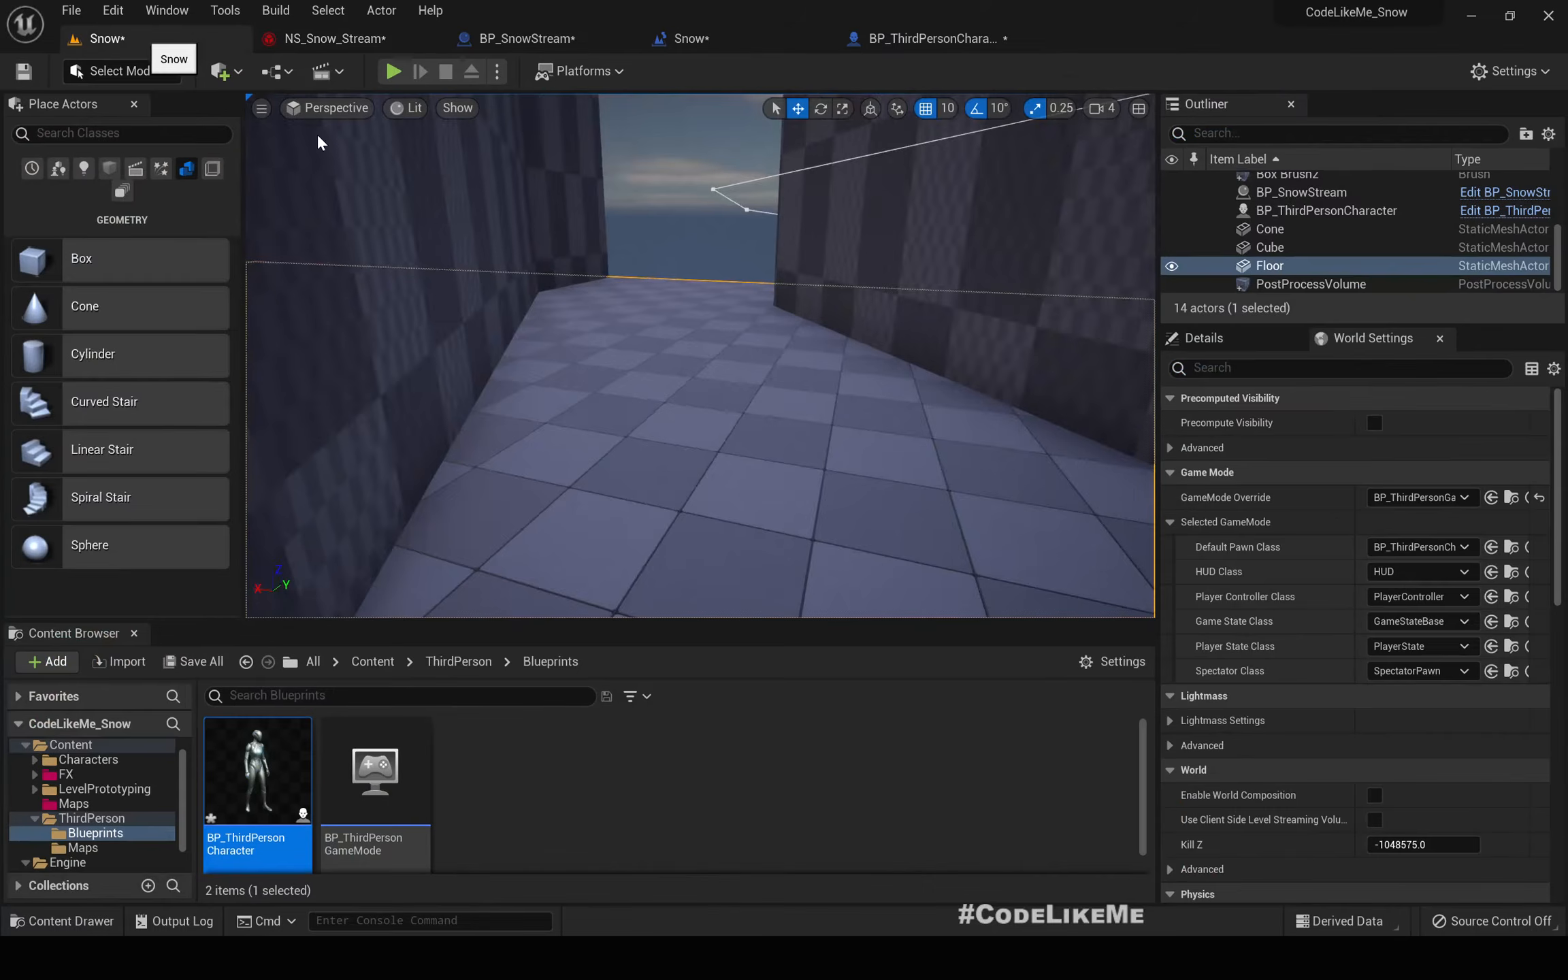
key(F11)
key(alt+p)
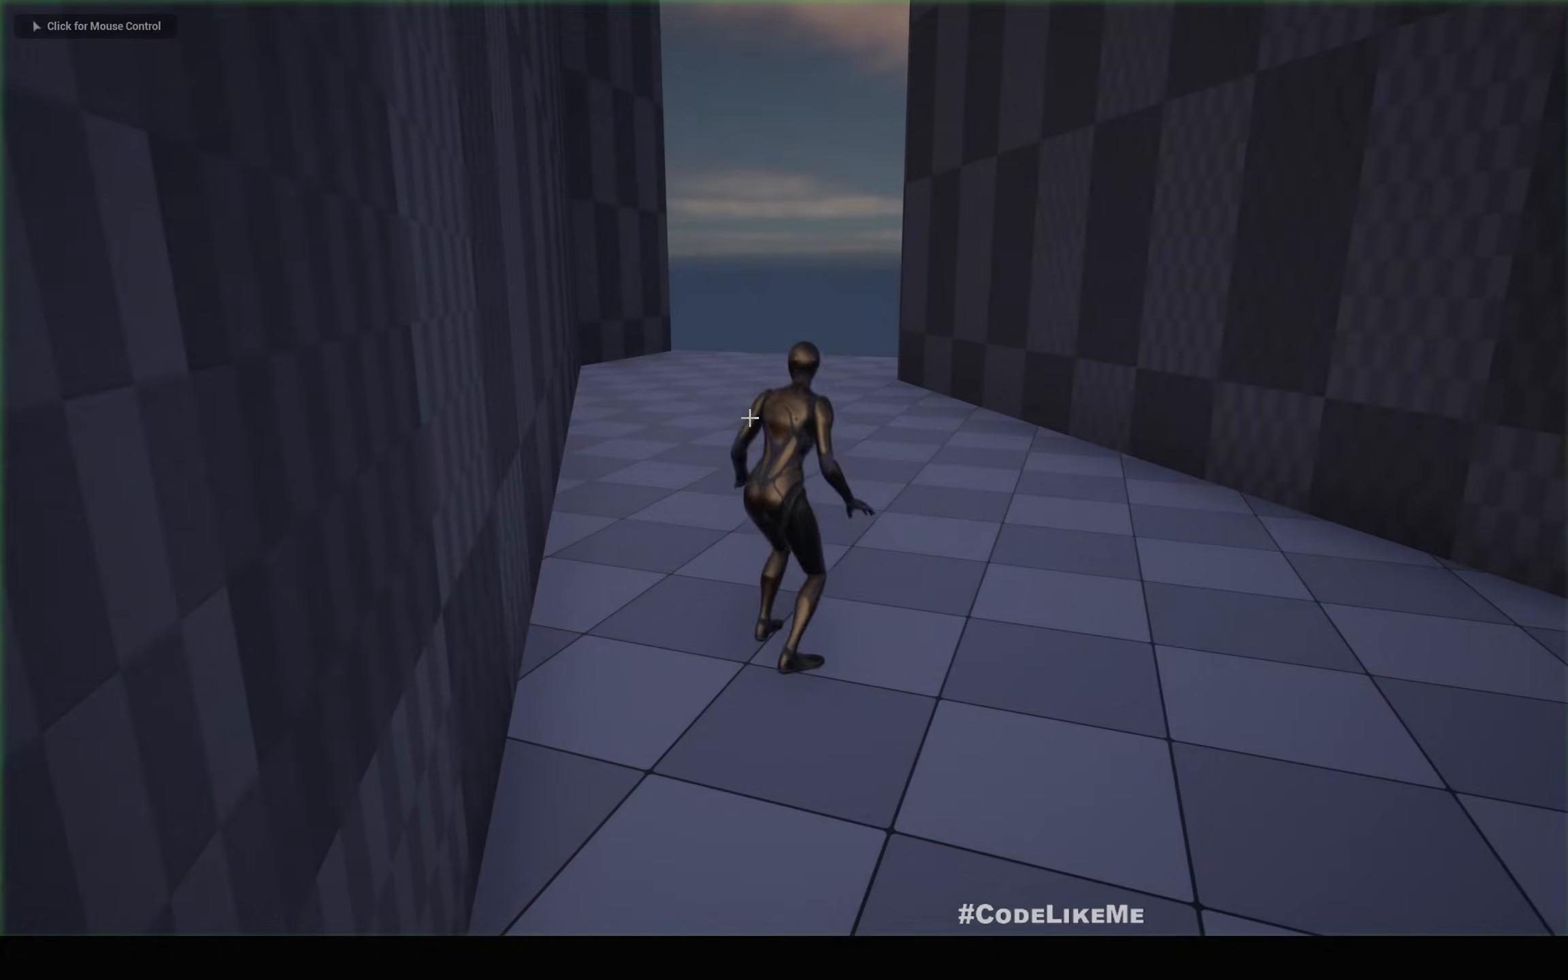
click(749, 418)
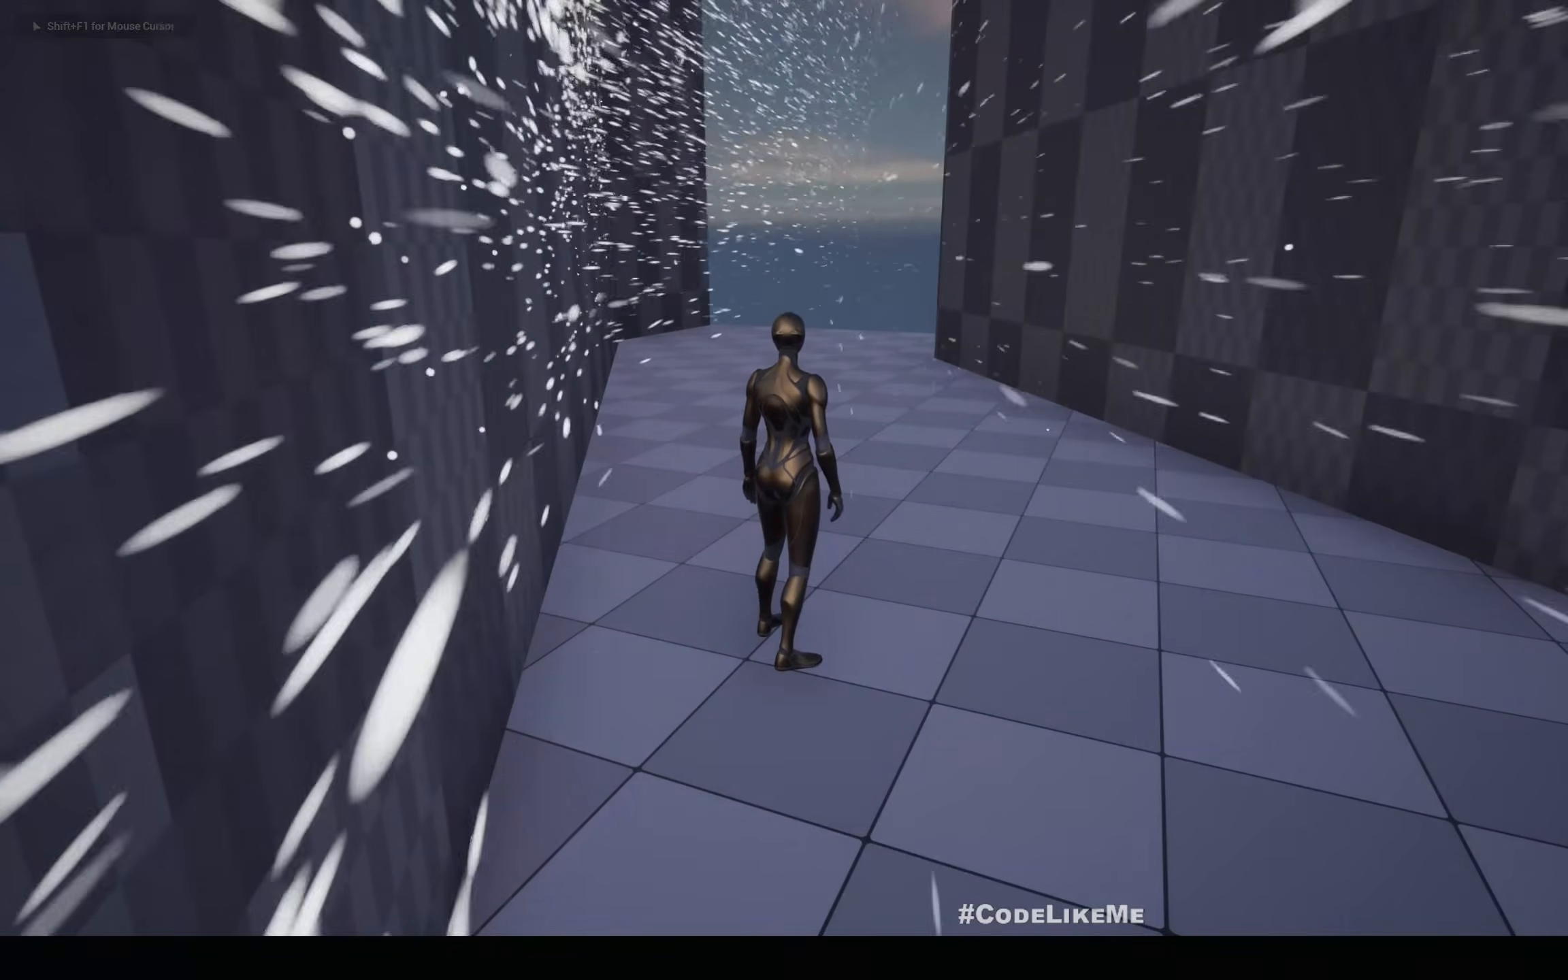
key(d)
key(a)
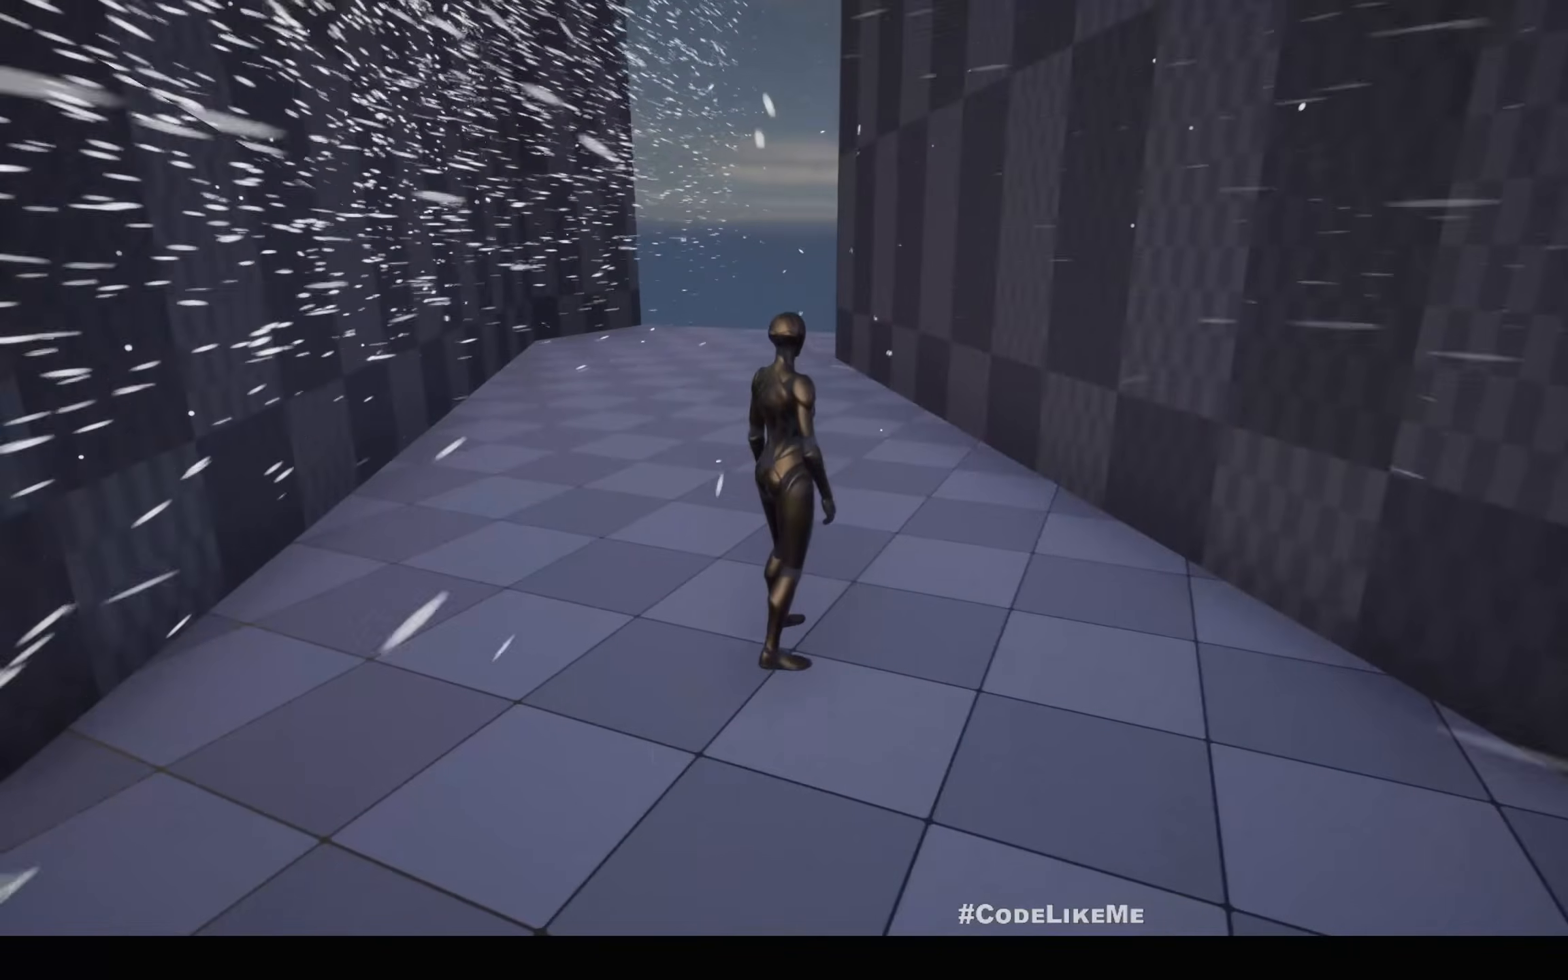
key(Escape)
key(F11)
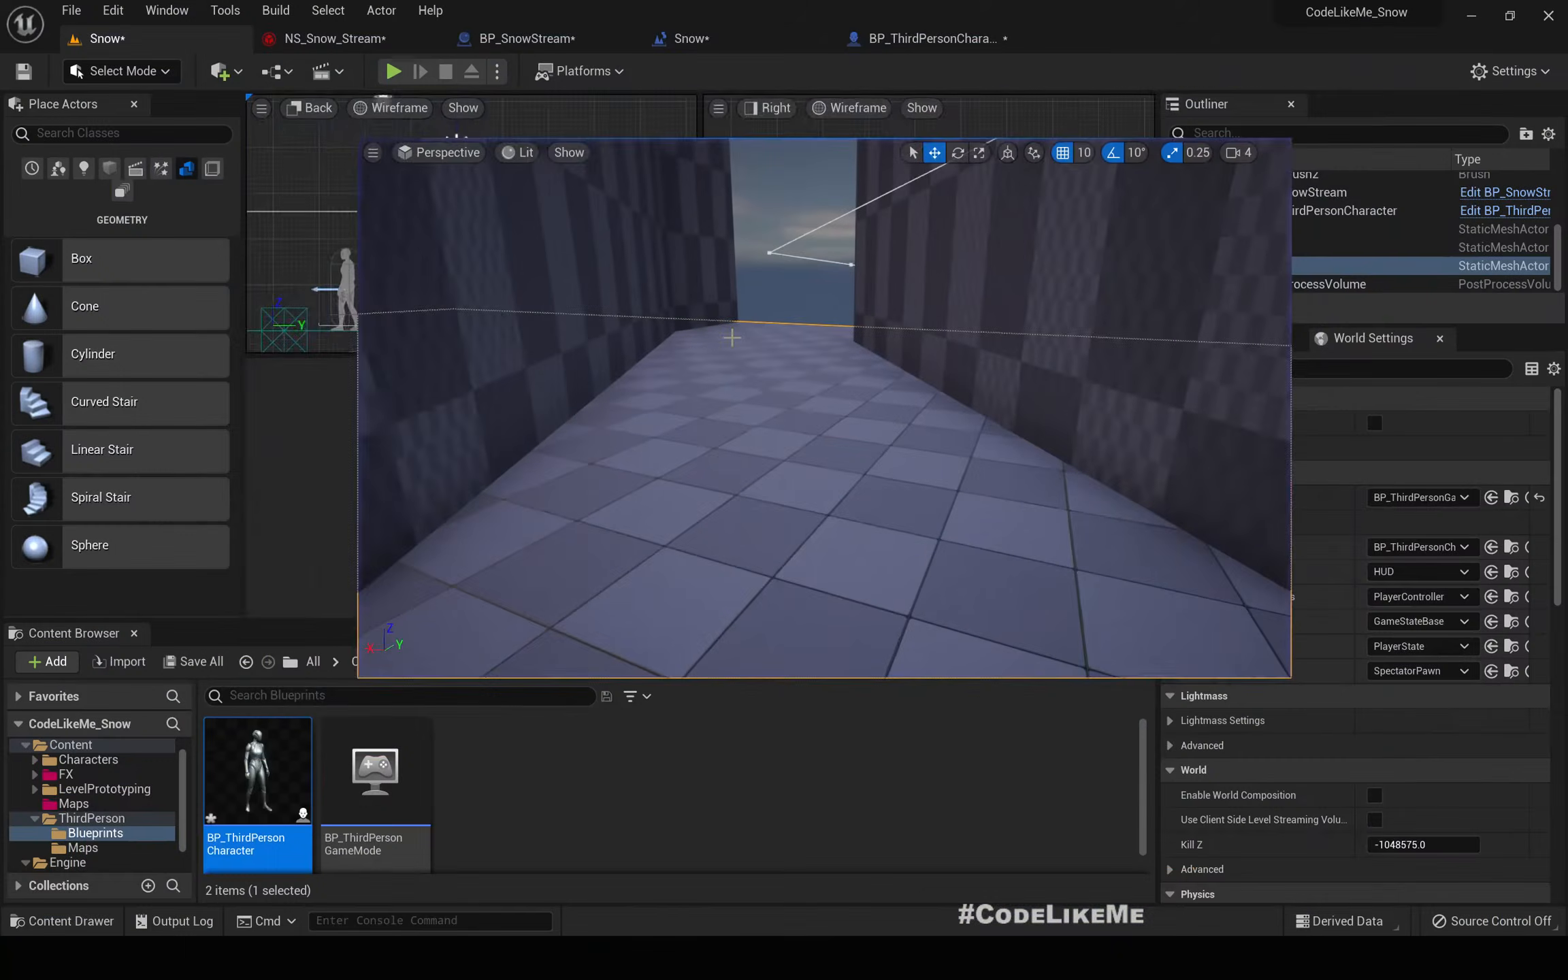
- Set the Noise Frequency of Snow_WithColl's Curl Noise Force module in NS_Snow_Stream to 20
click(327, 48)
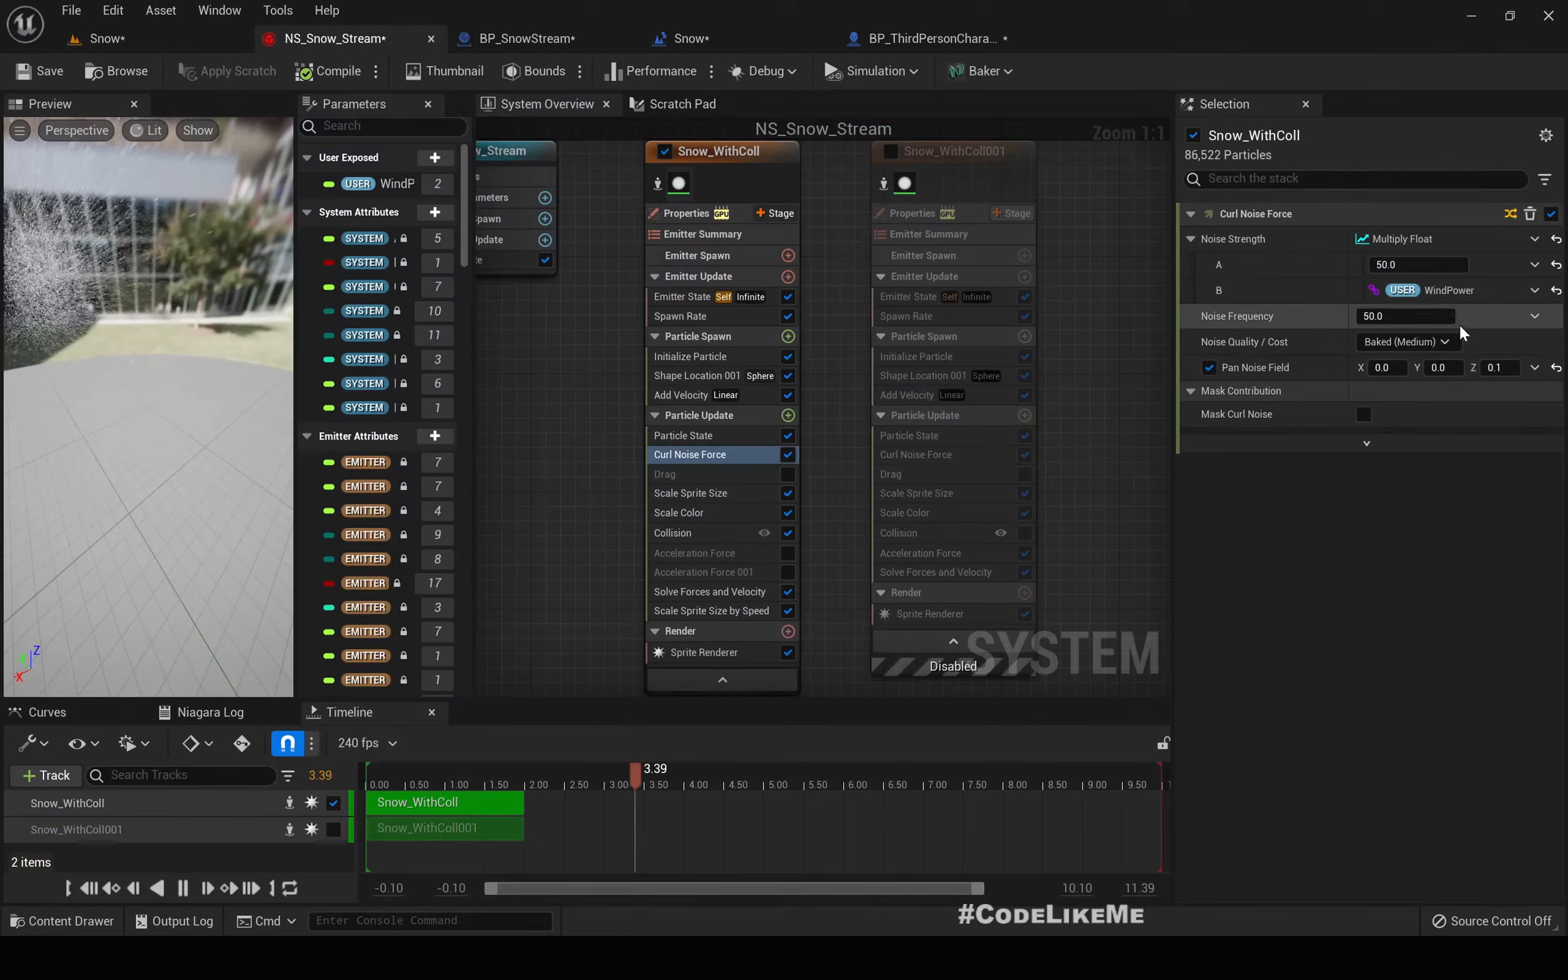
click(1412, 317)
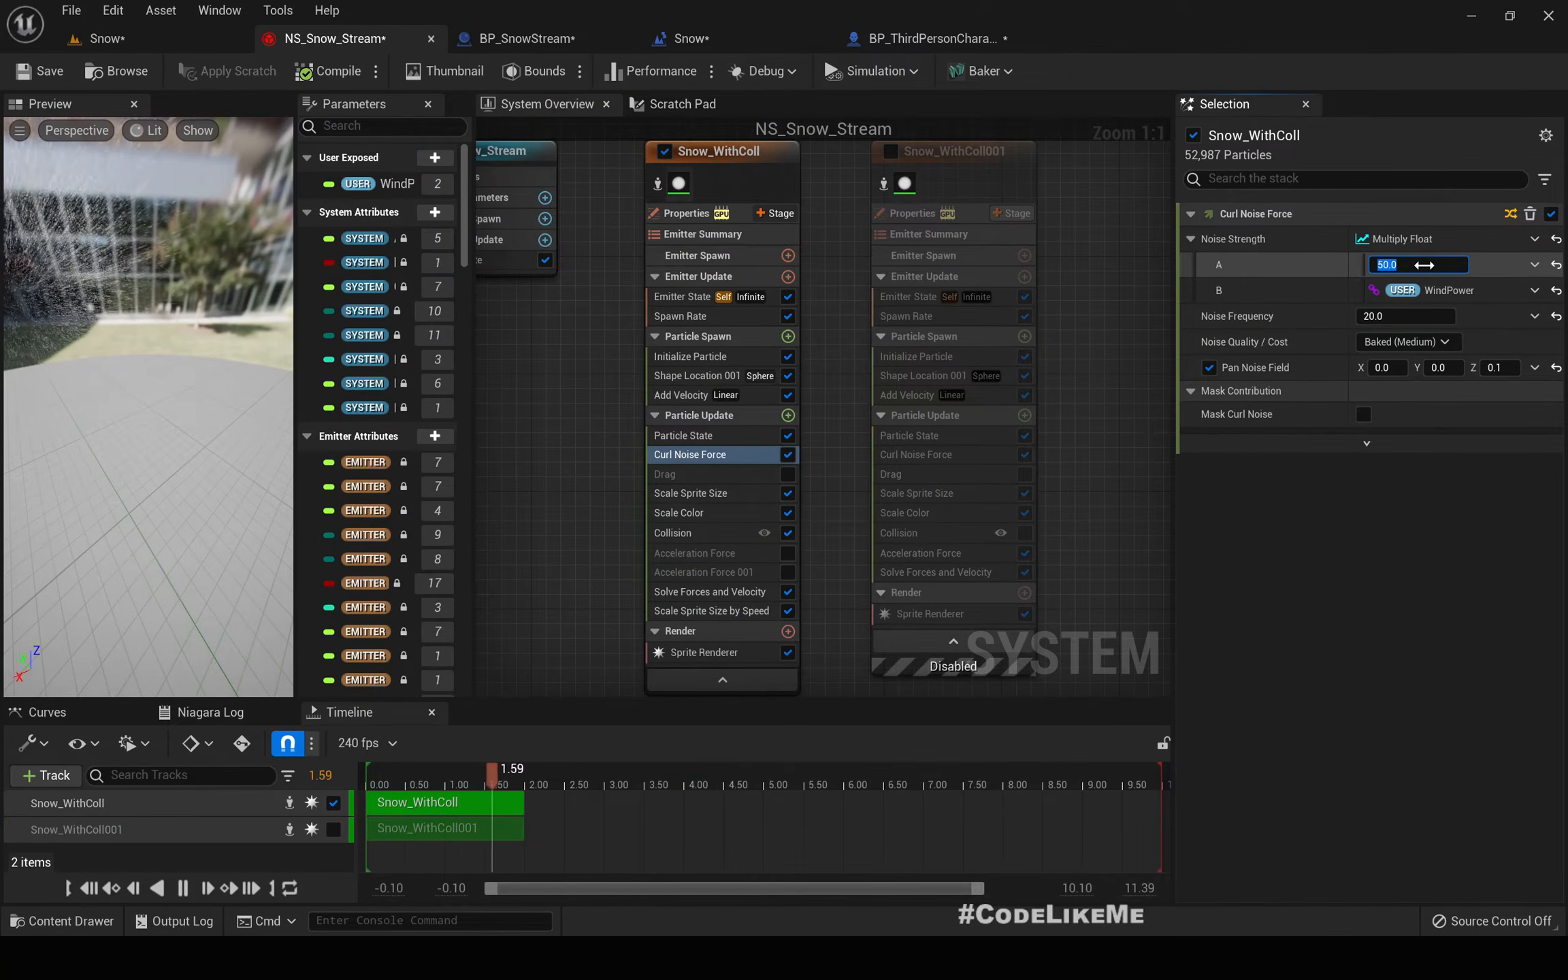
- Play the Snow level full screen to examine the snow with the Noise Frequency of 20
click(102, 38)
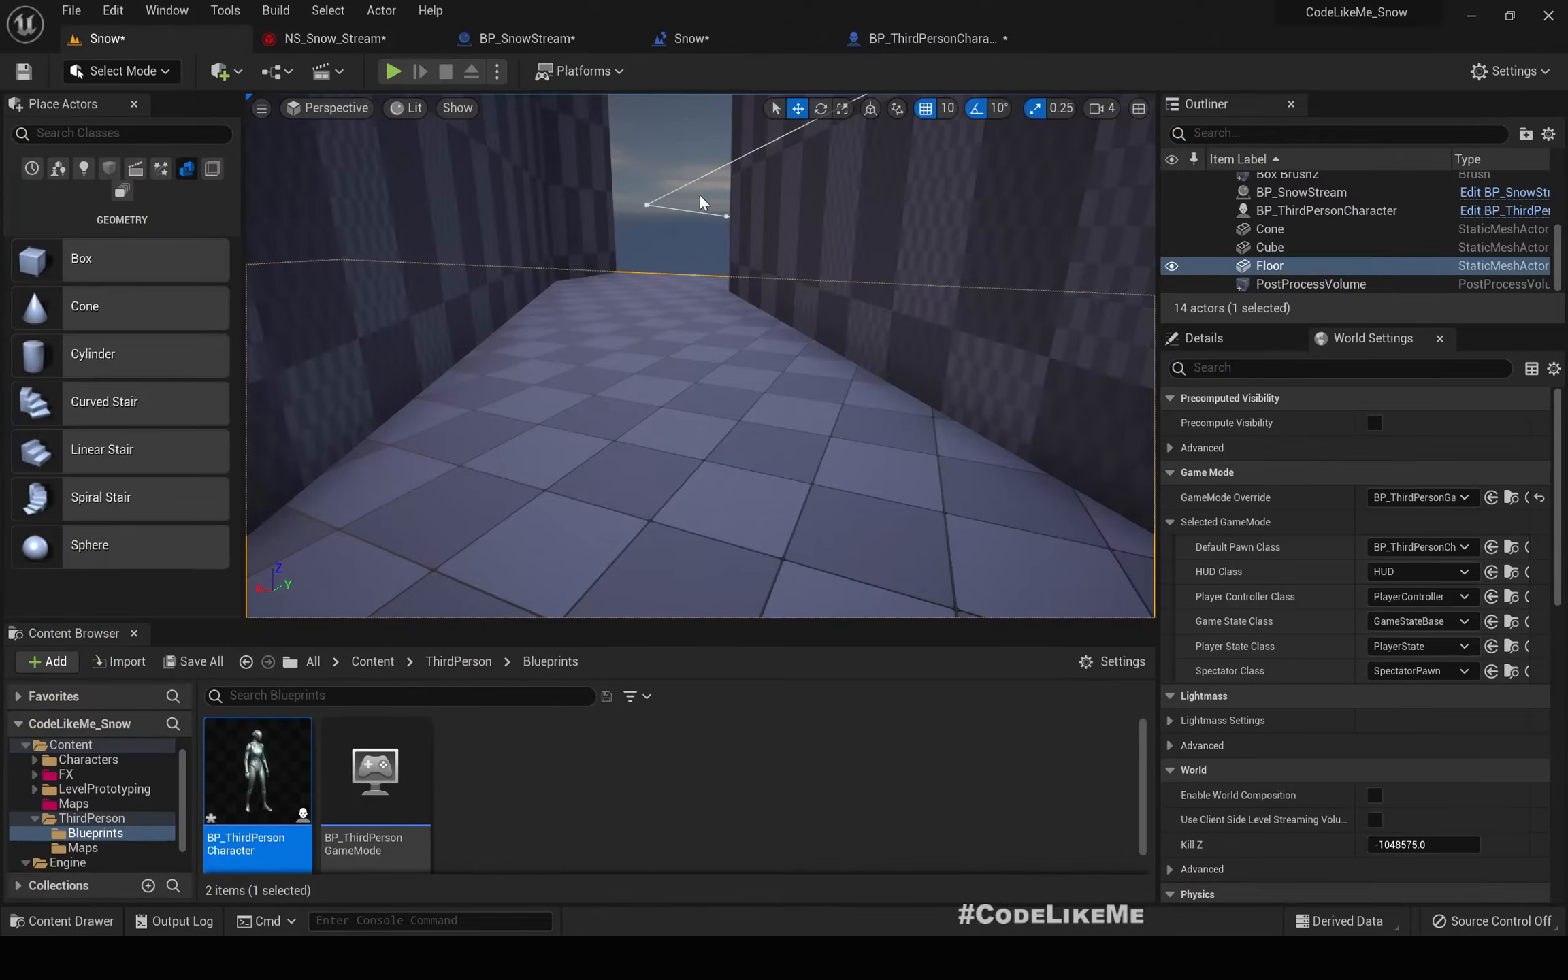
key(F11)
key(alt+p)
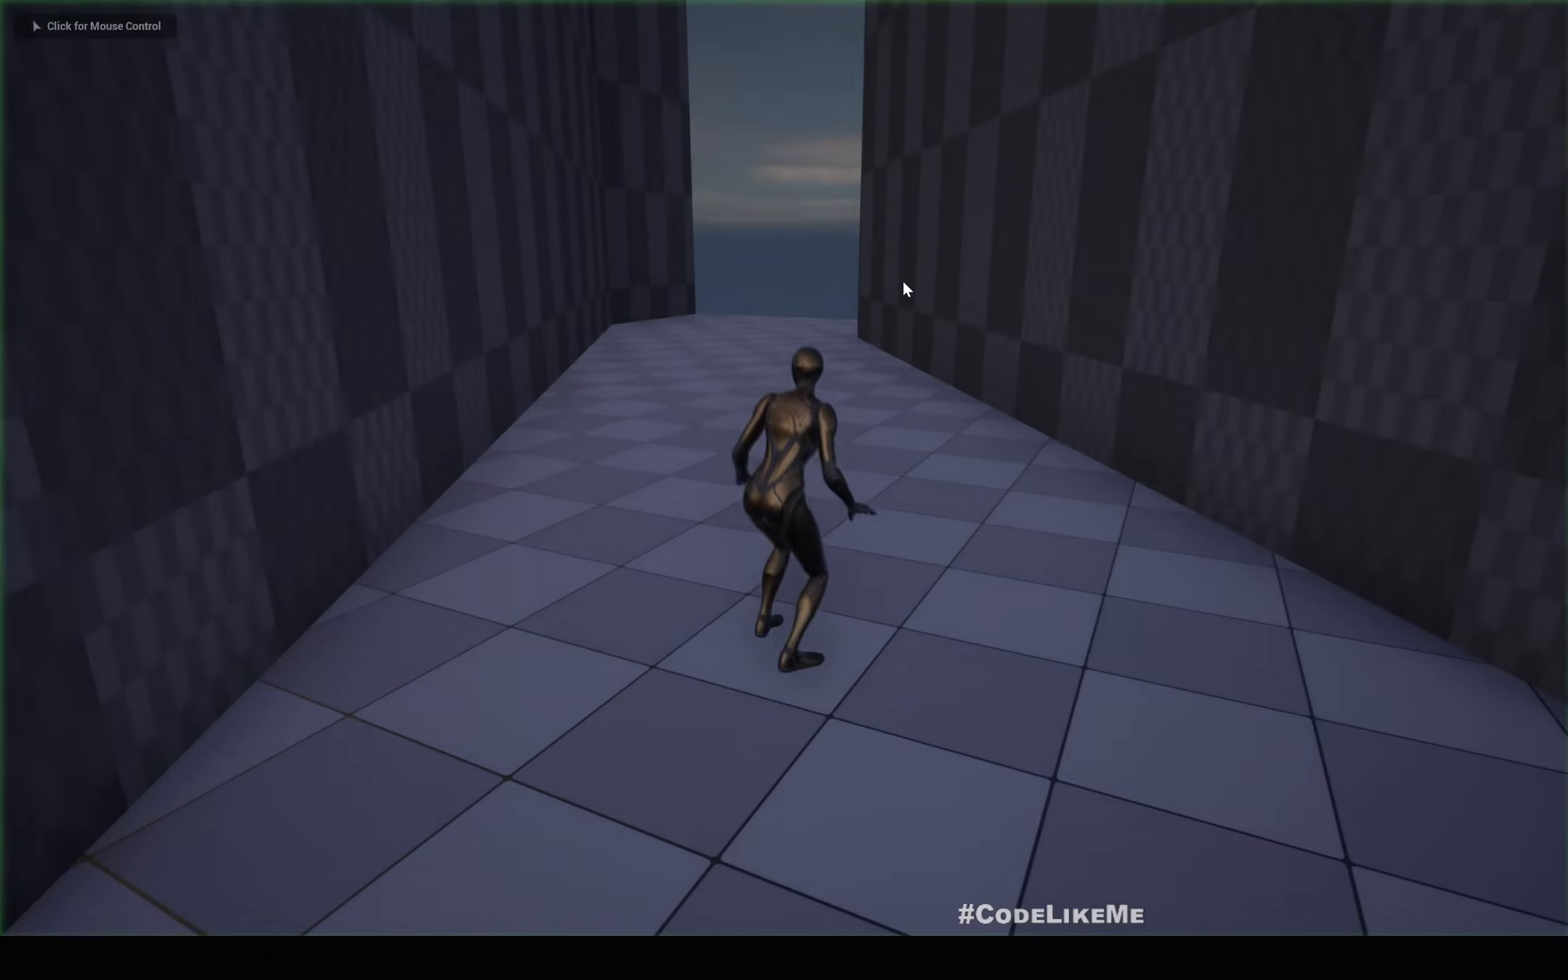
click(902, 288)
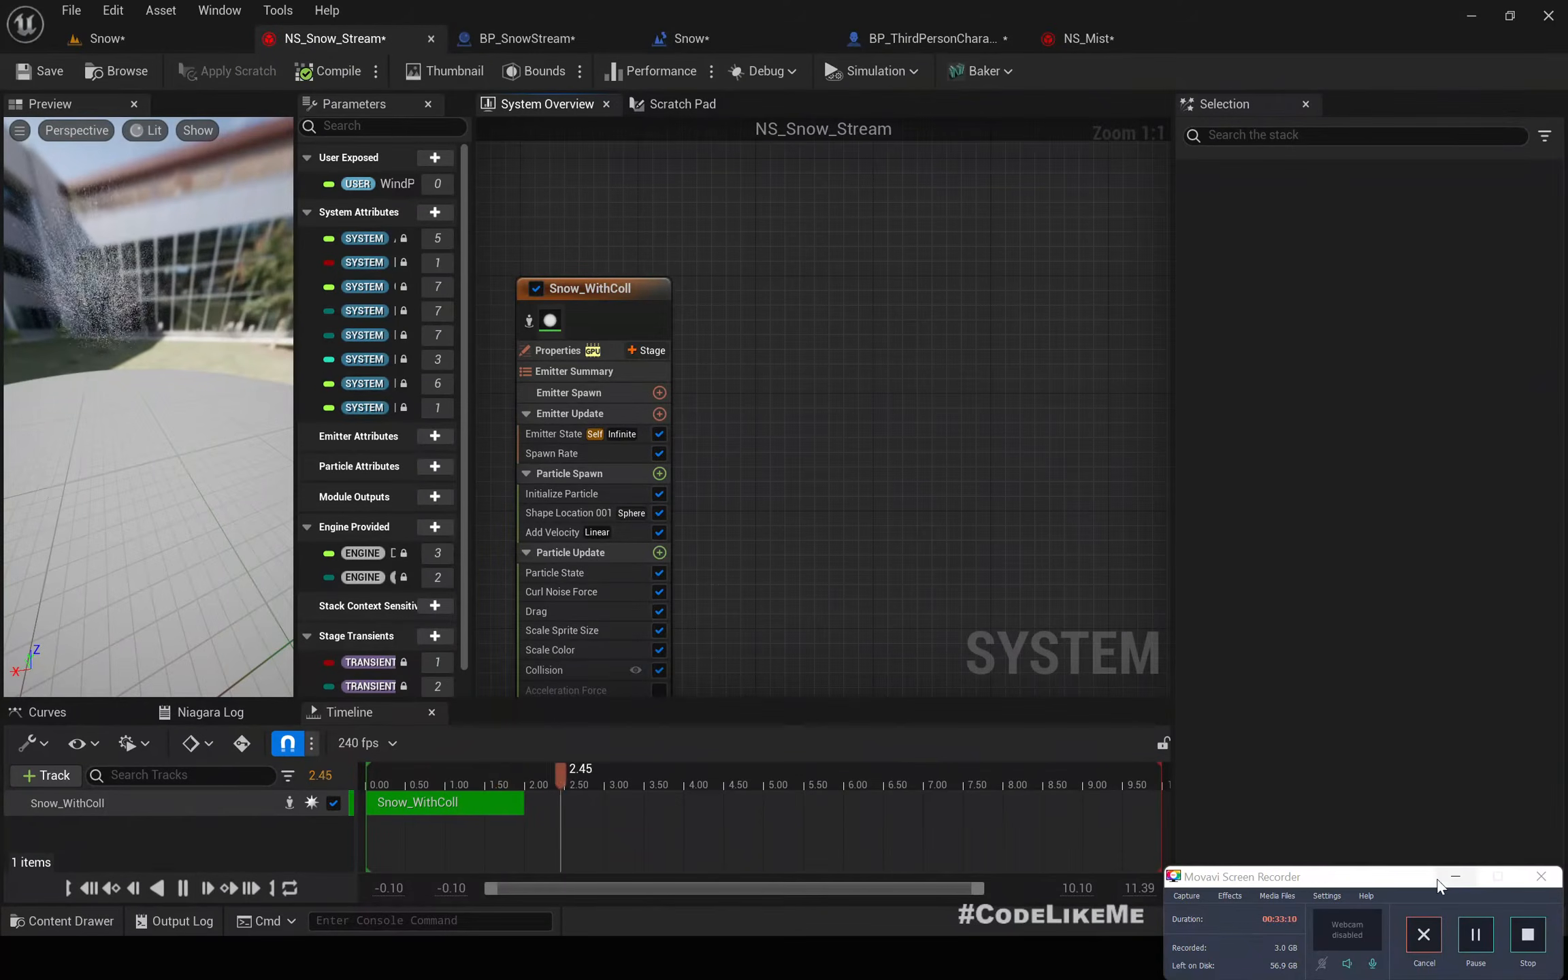
click(1455, 877)
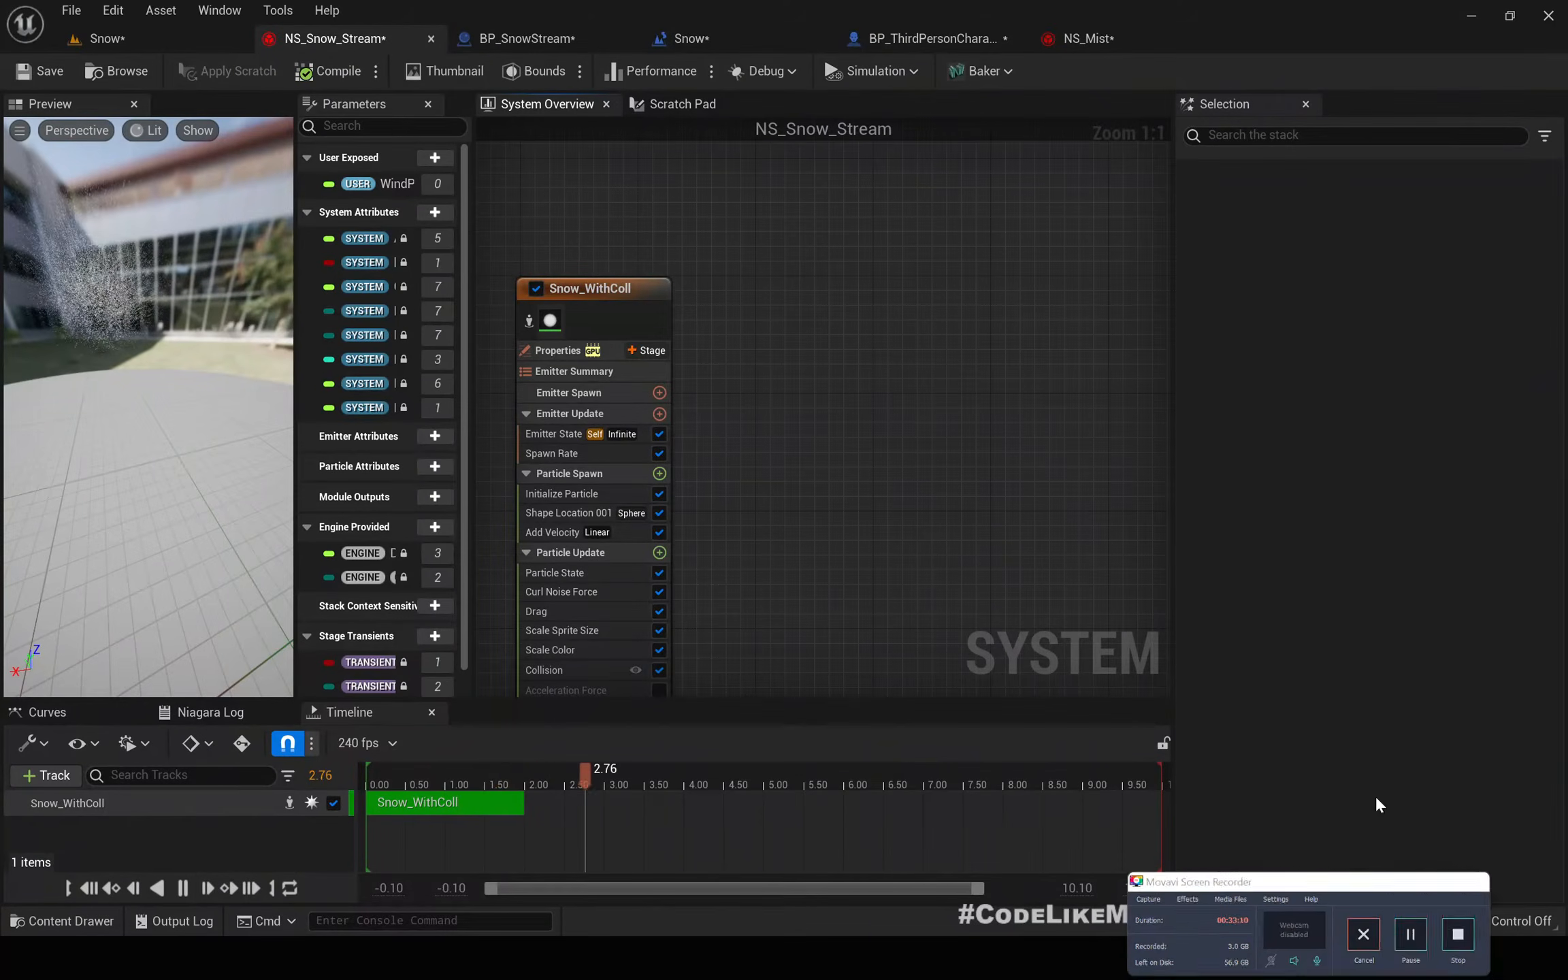
click(107, 38)
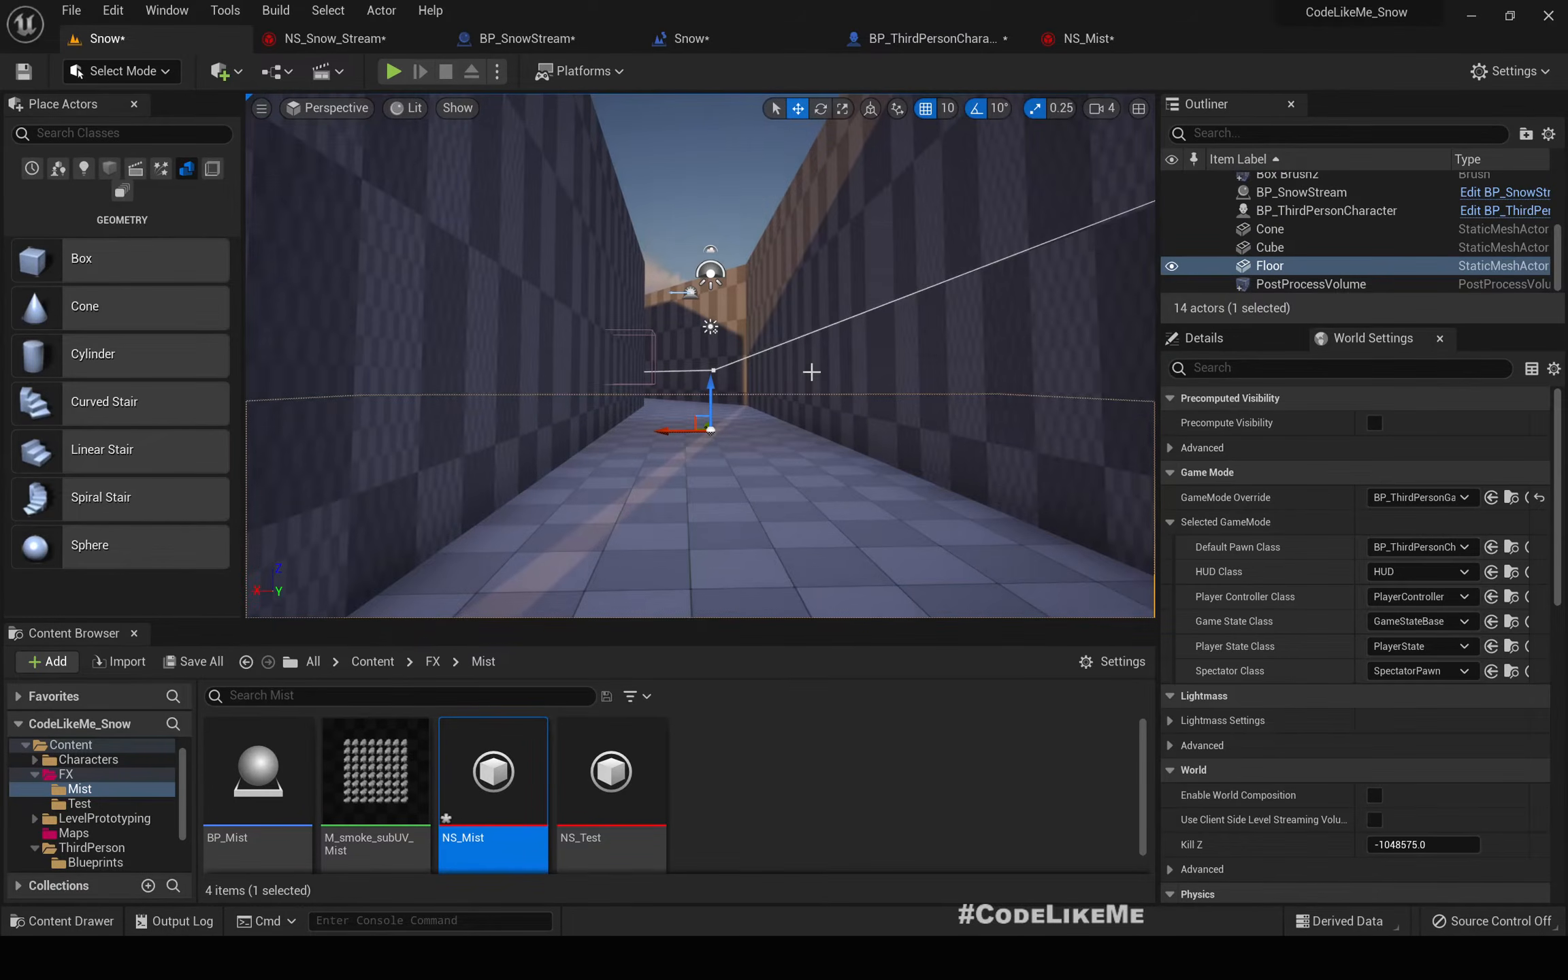
click(335, 39)
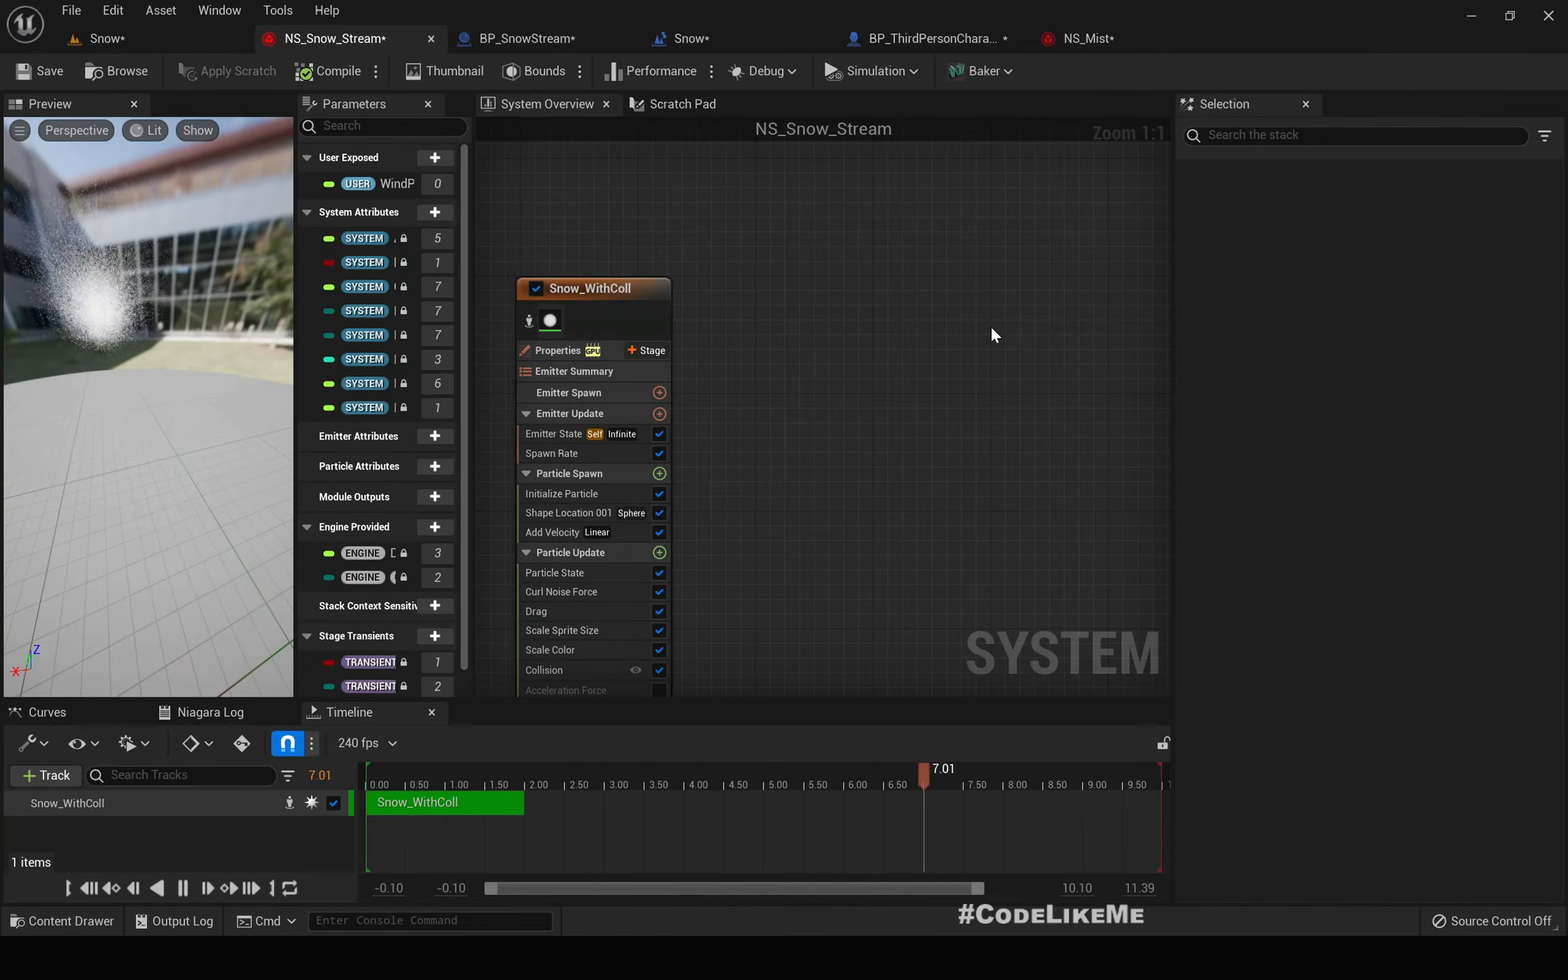
- Copy the Sprite Renderer of the HangingParticulates emitter in NS_Mist and return to NS_Snow_Stream
click(1077, 40)
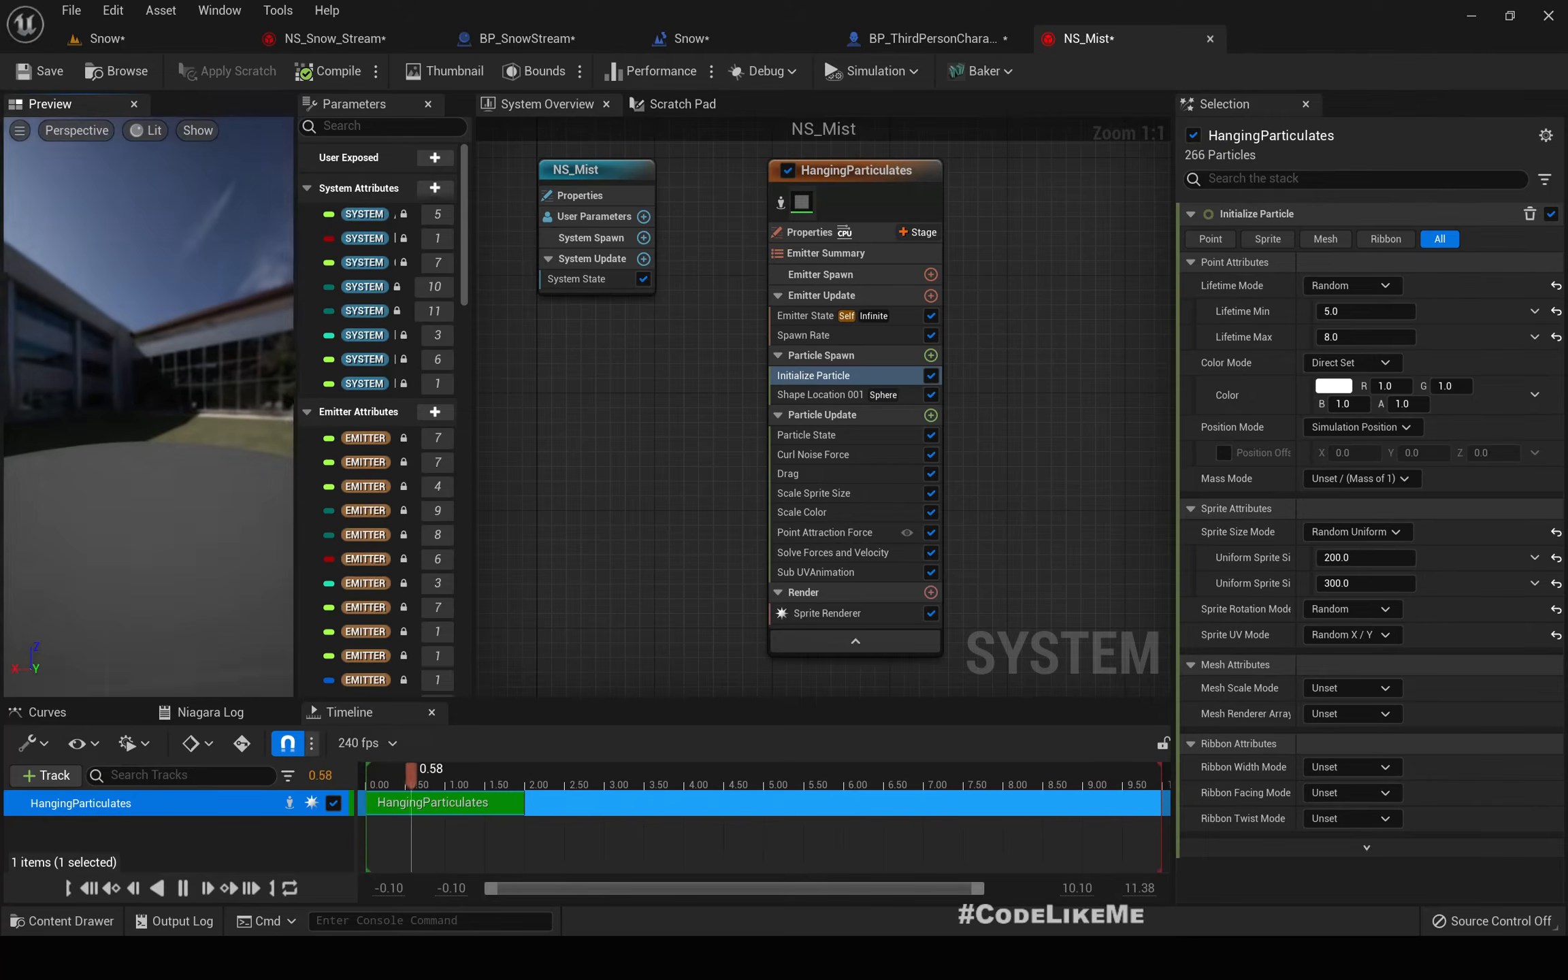
click(829, 612)
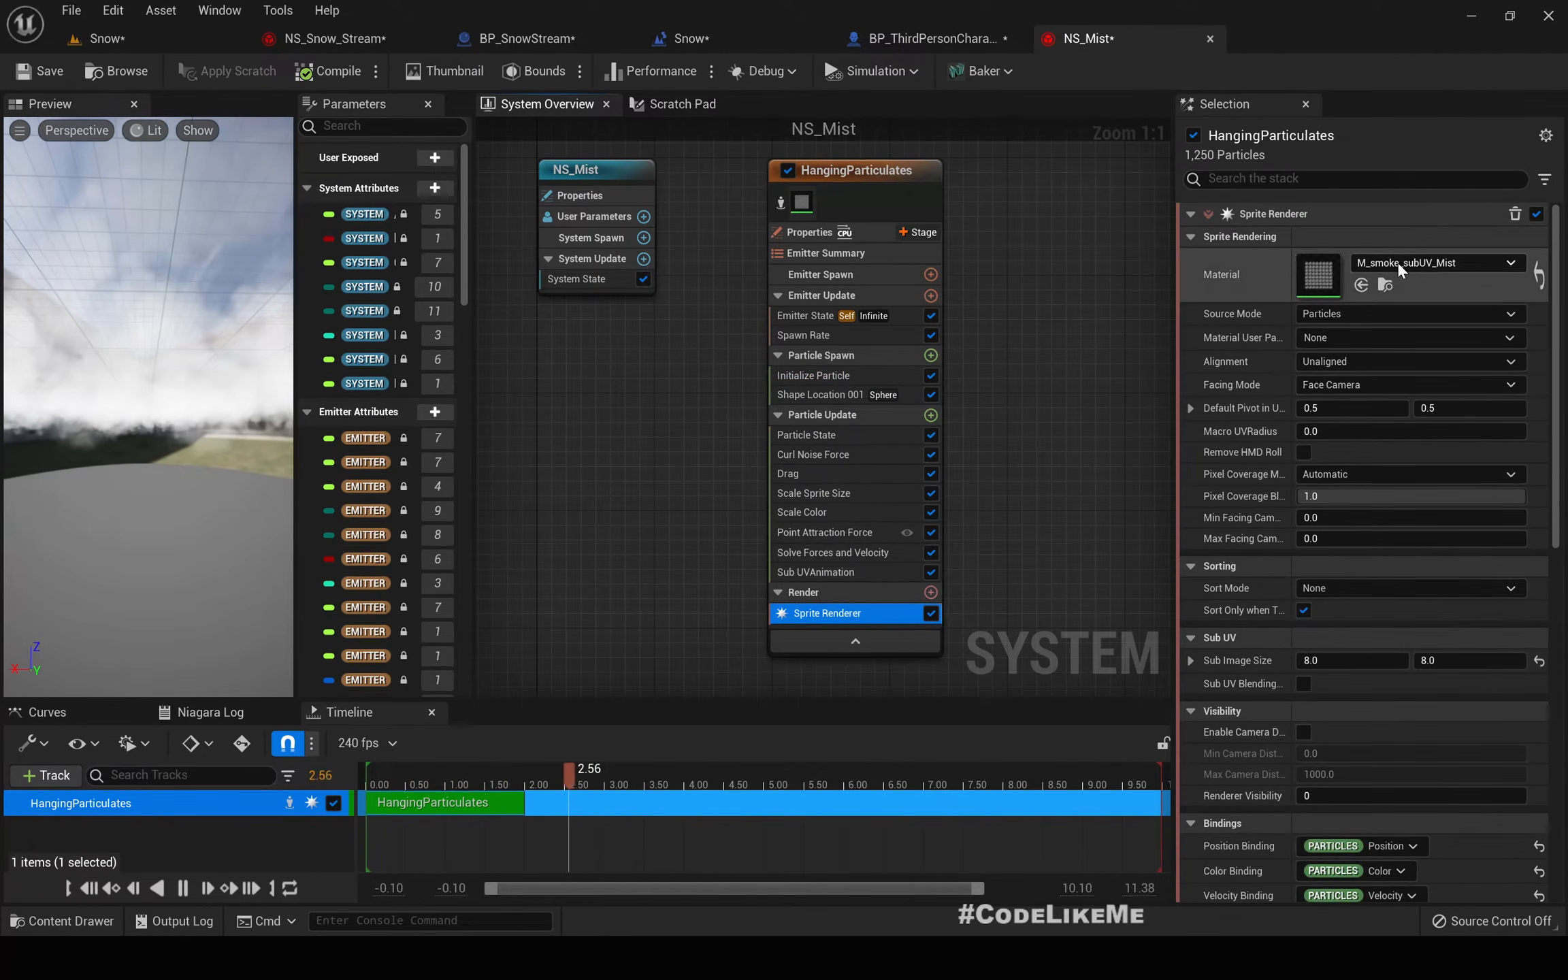
right_click(848, 610)
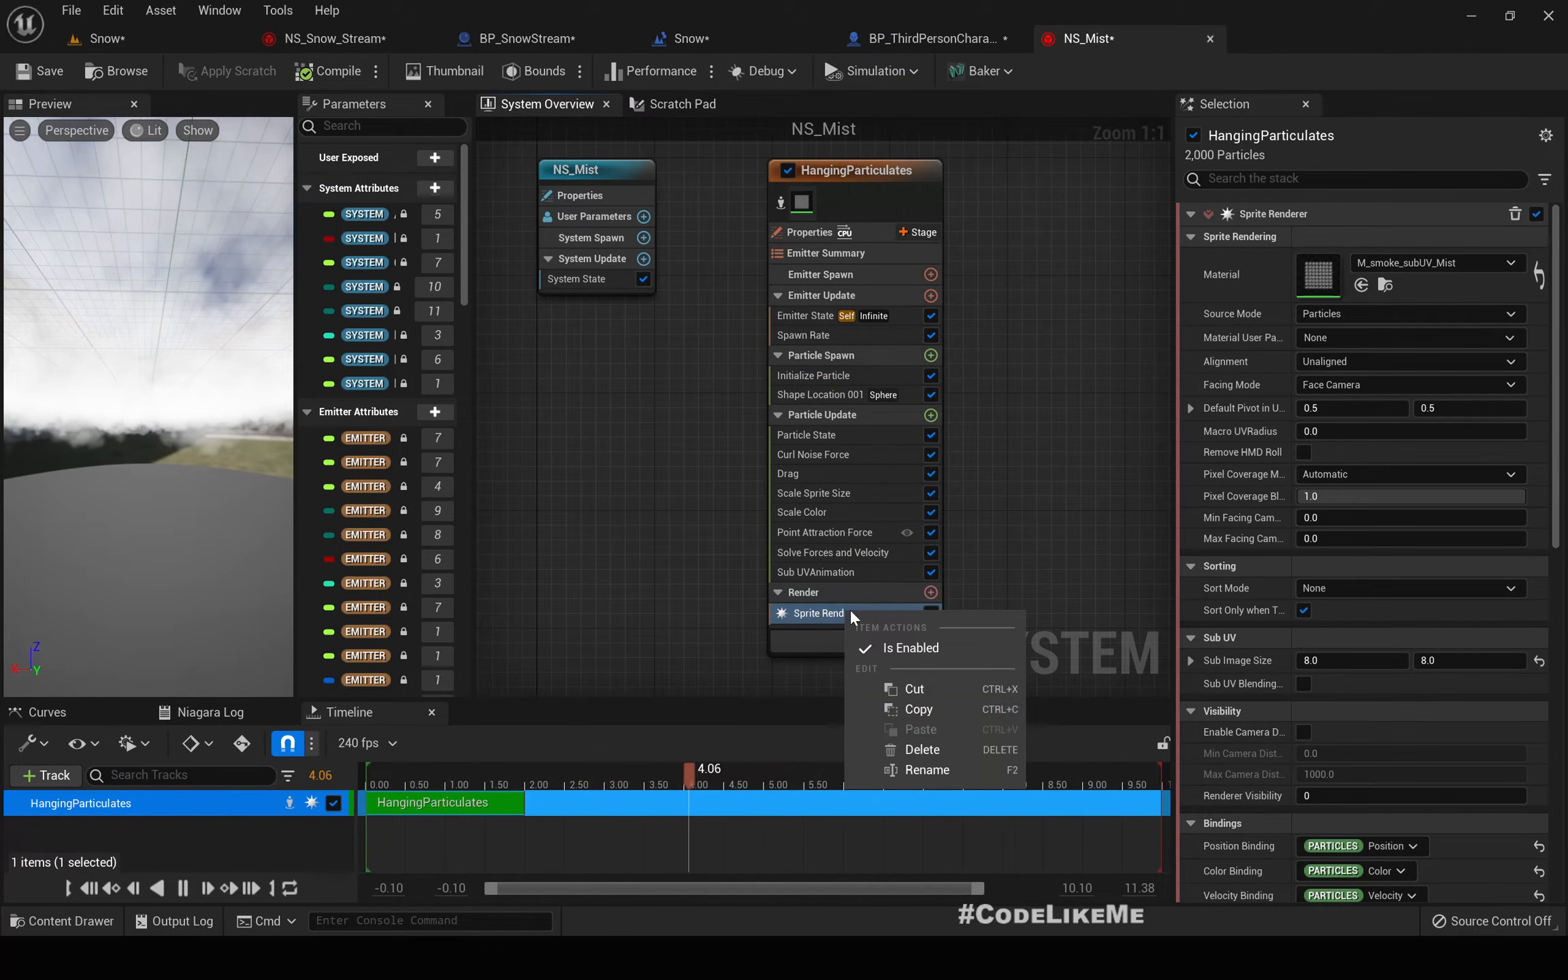
click(938, 707)
click(335, 43)
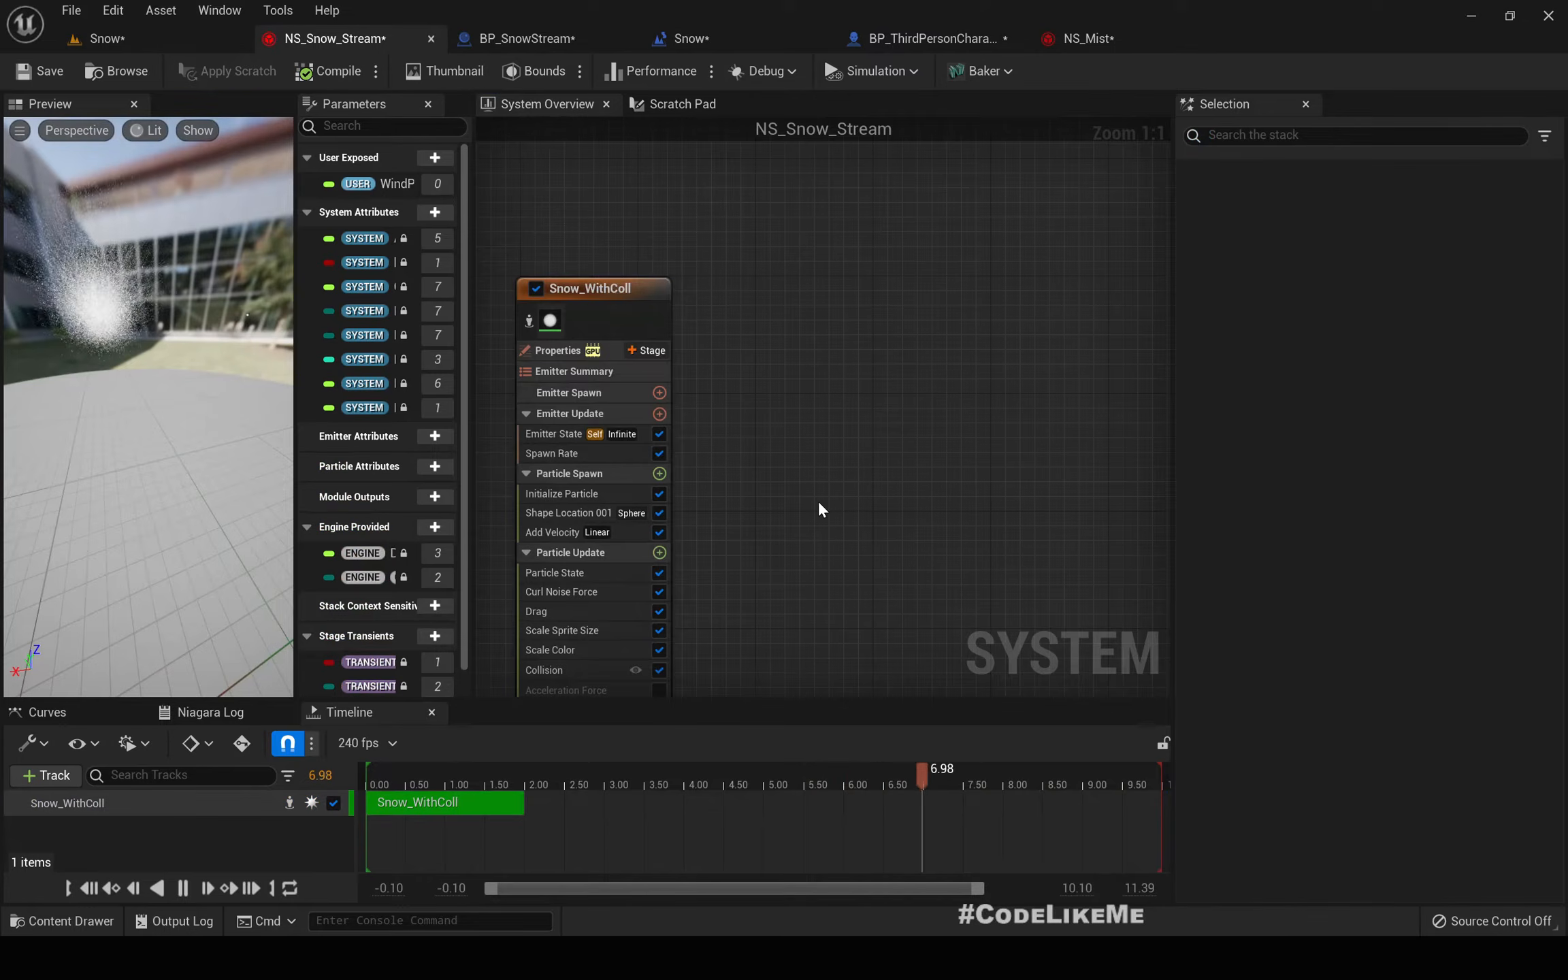
- Duplicate the Snow_WithColl emitter in NS_Snow_Stream and place the copy beside the original
right_drag(765, 635, 785, 537)
click(622, 193)
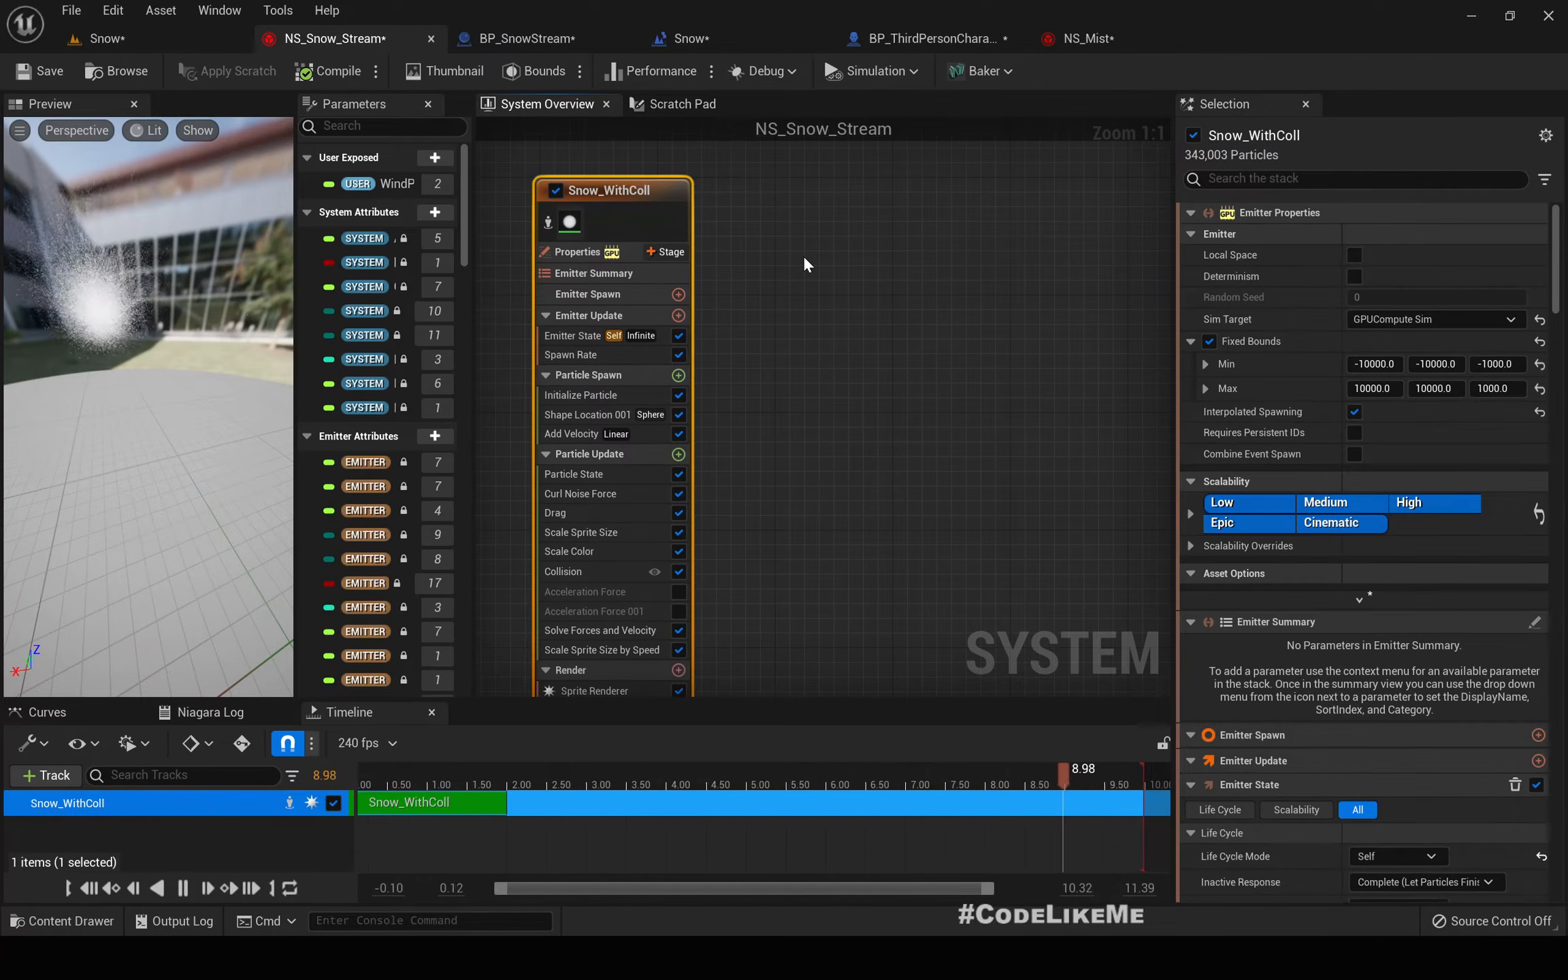
key(ctrl+v)
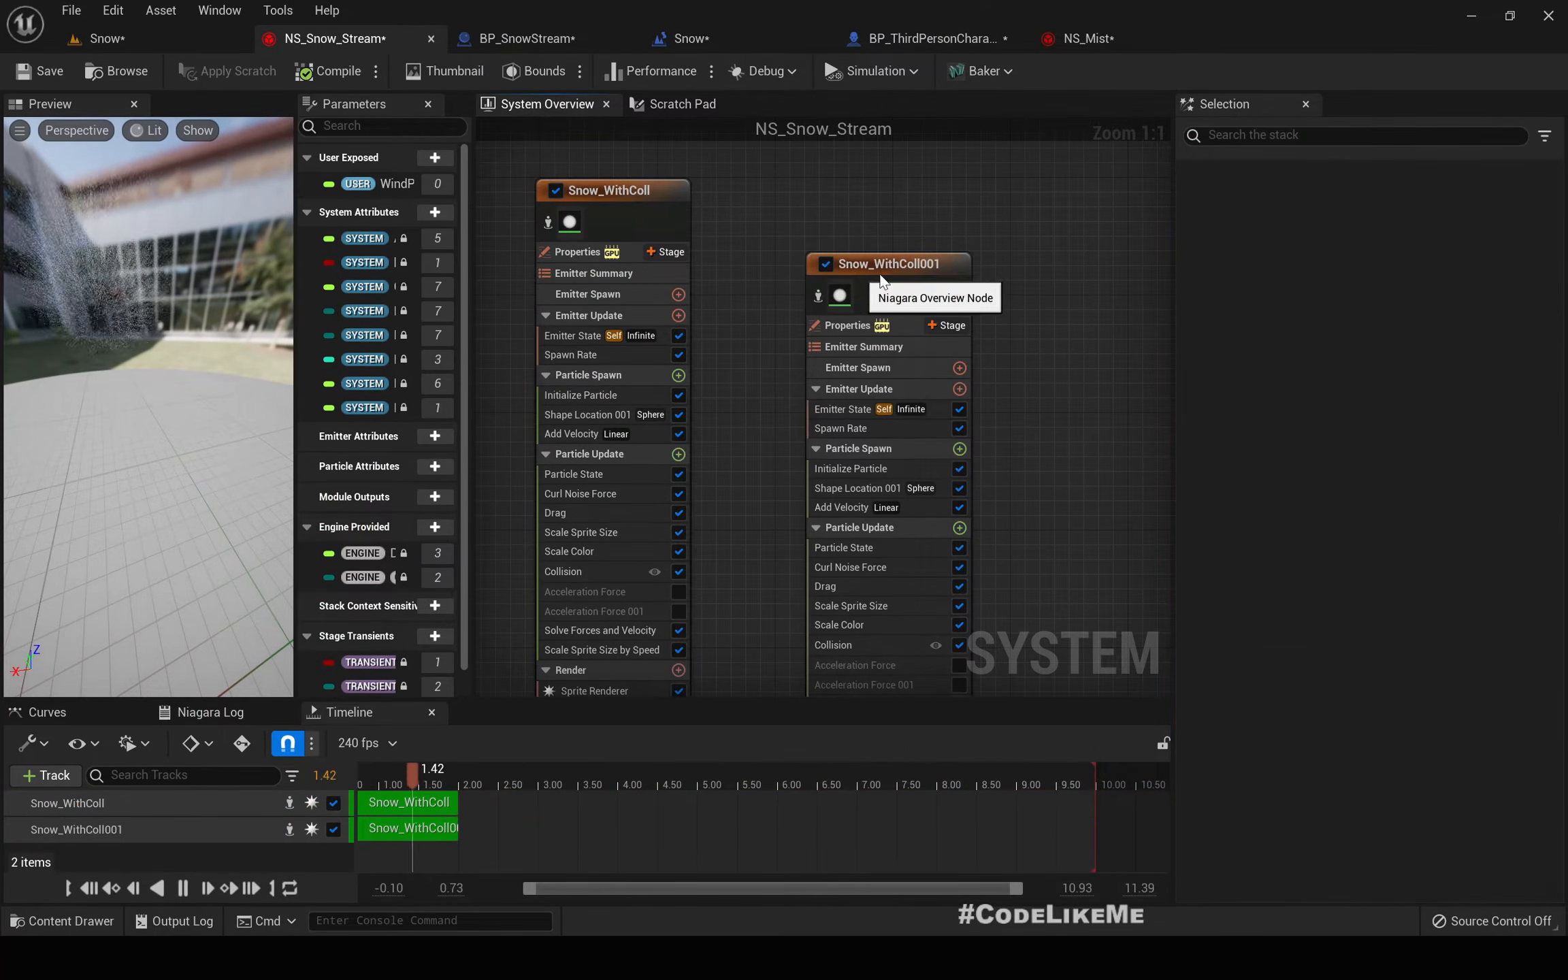
drag(867, 270, 850, 203)
- Disable the Collision and Scale Sprite Size by Speed modules of the duplicated emitter Snow_WithColl001
right_drag(1028, 517, 987, 416)
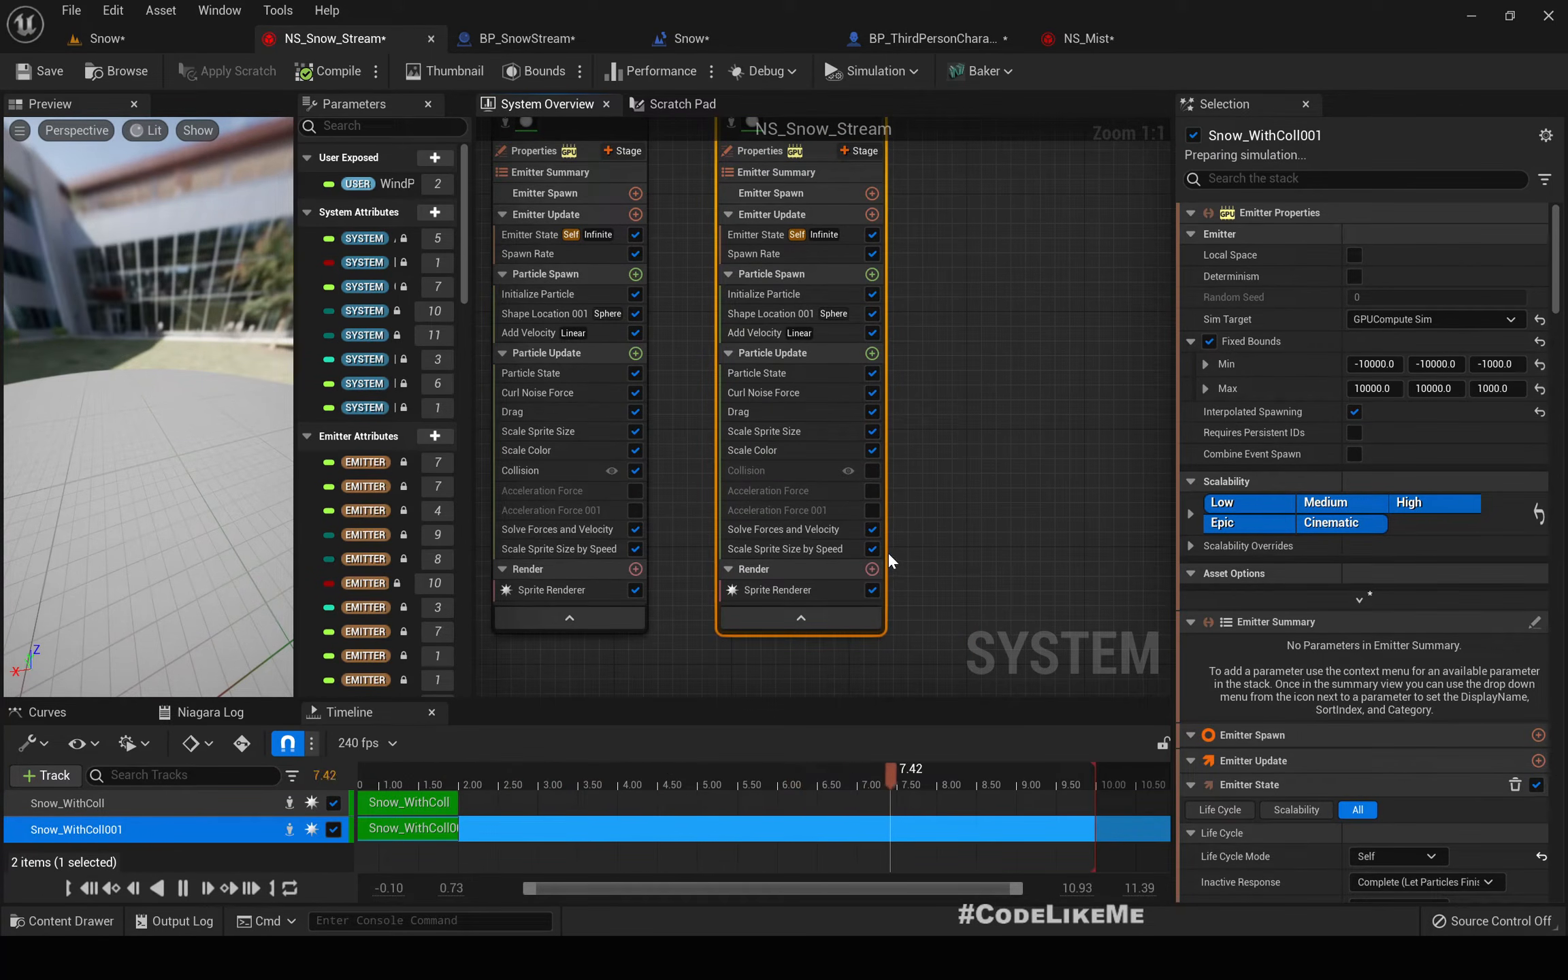
scroll(888, 556, down, 1)
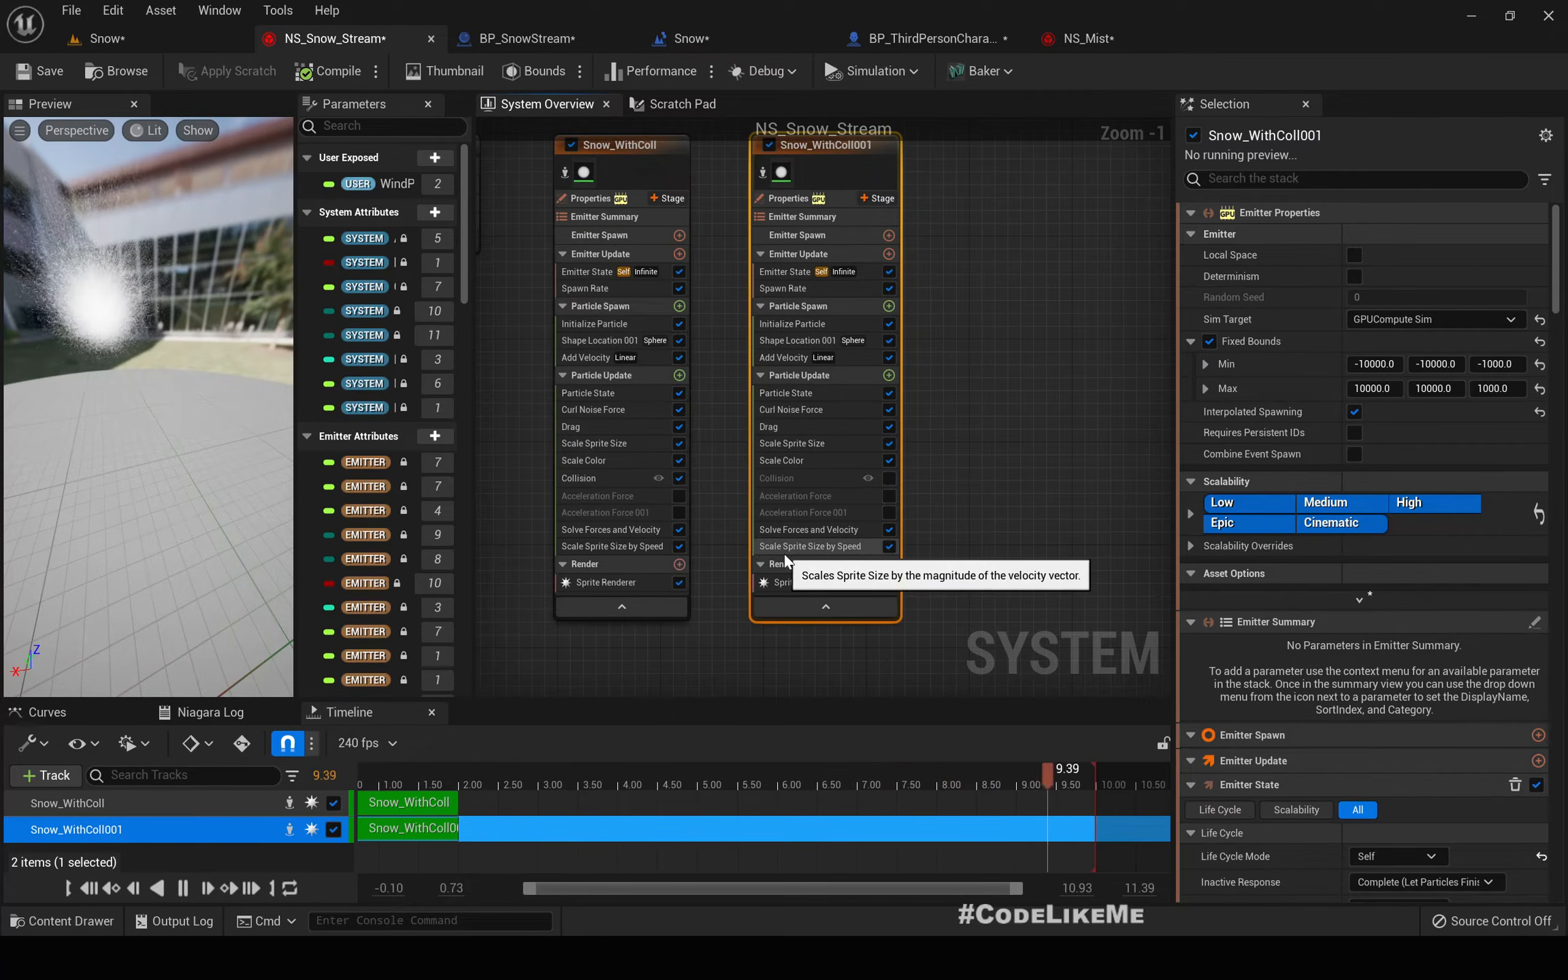
click(888, 546)
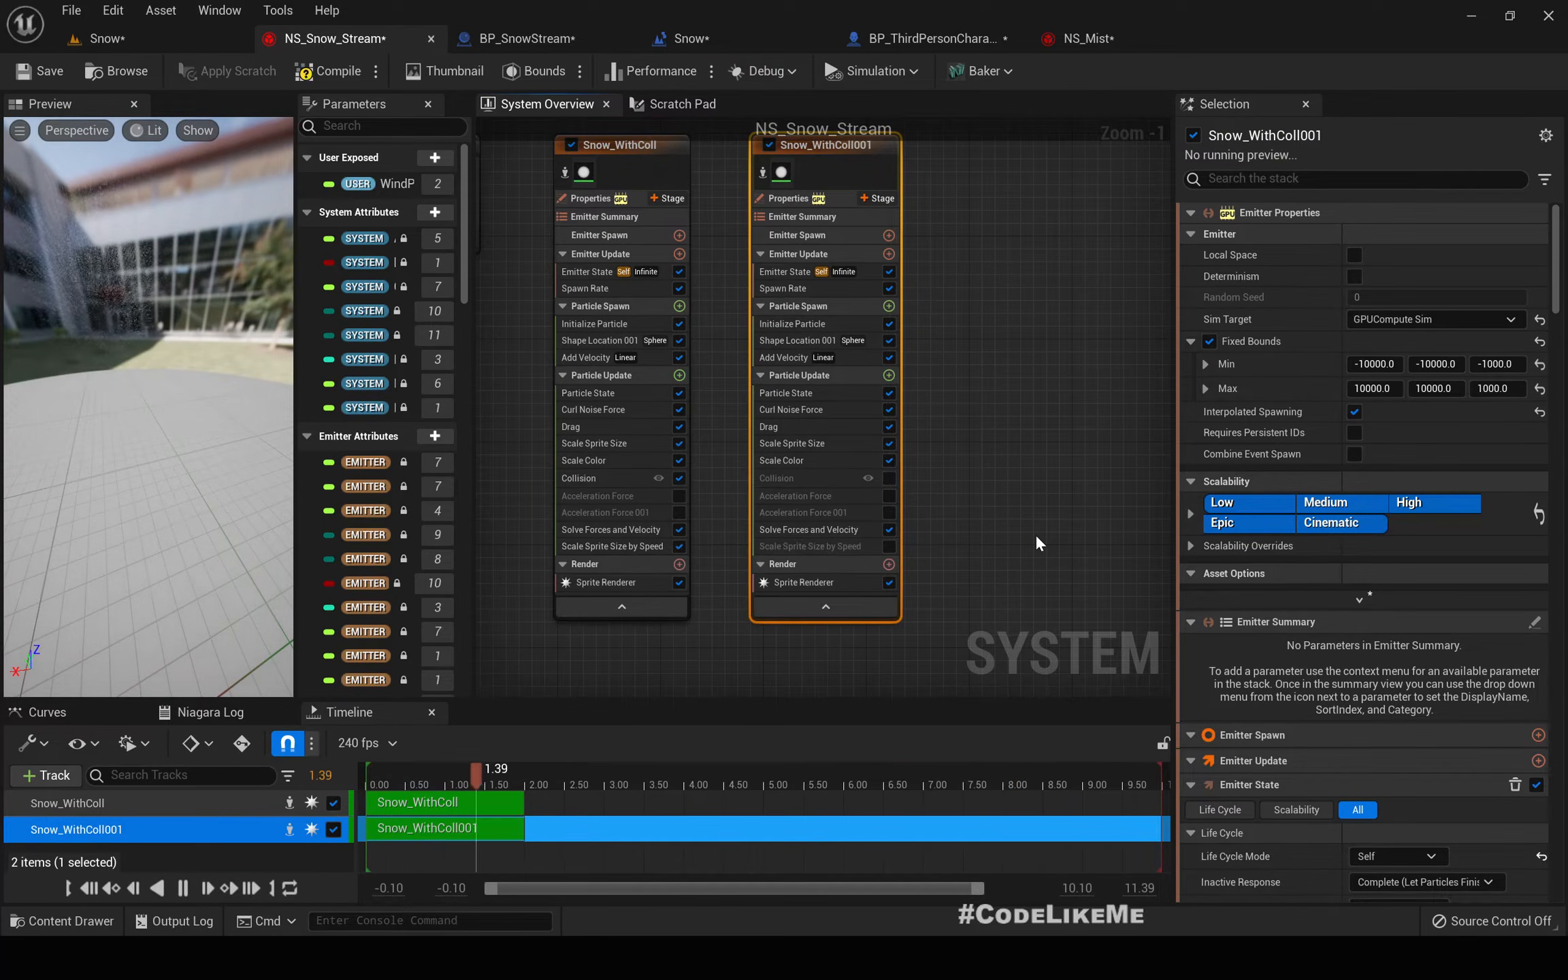
- Try to delete Snow_WithColl001's Sprite Renderer and paste another one into its Render group, and undo the deletion
right_click(822, 584)
click(798, 582)
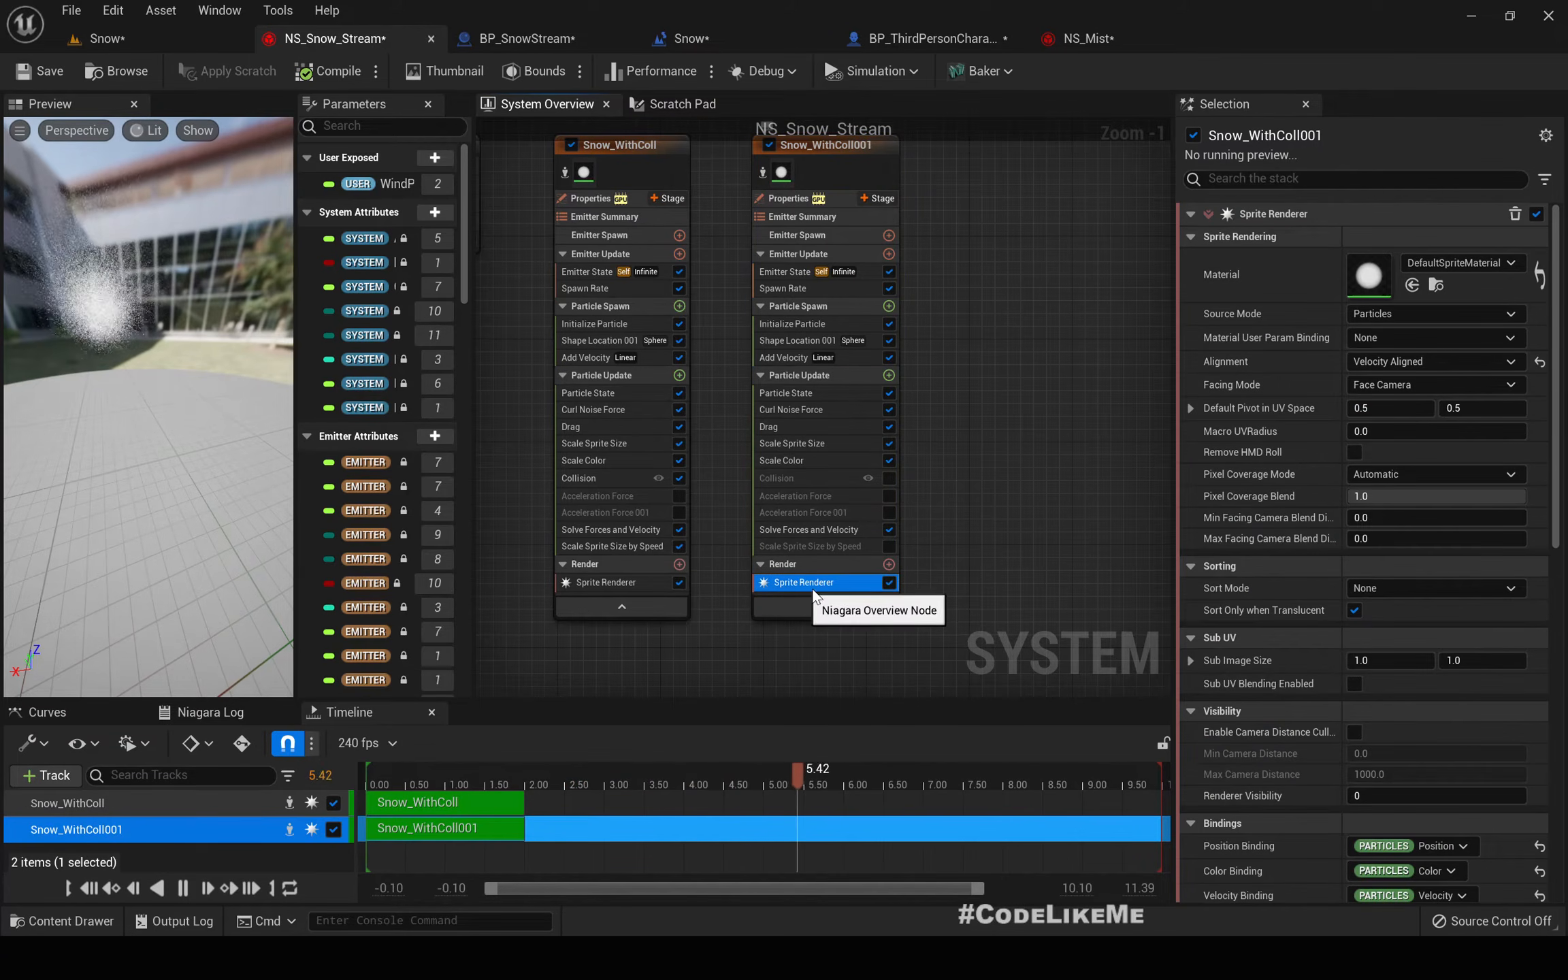
click(1516, 214)
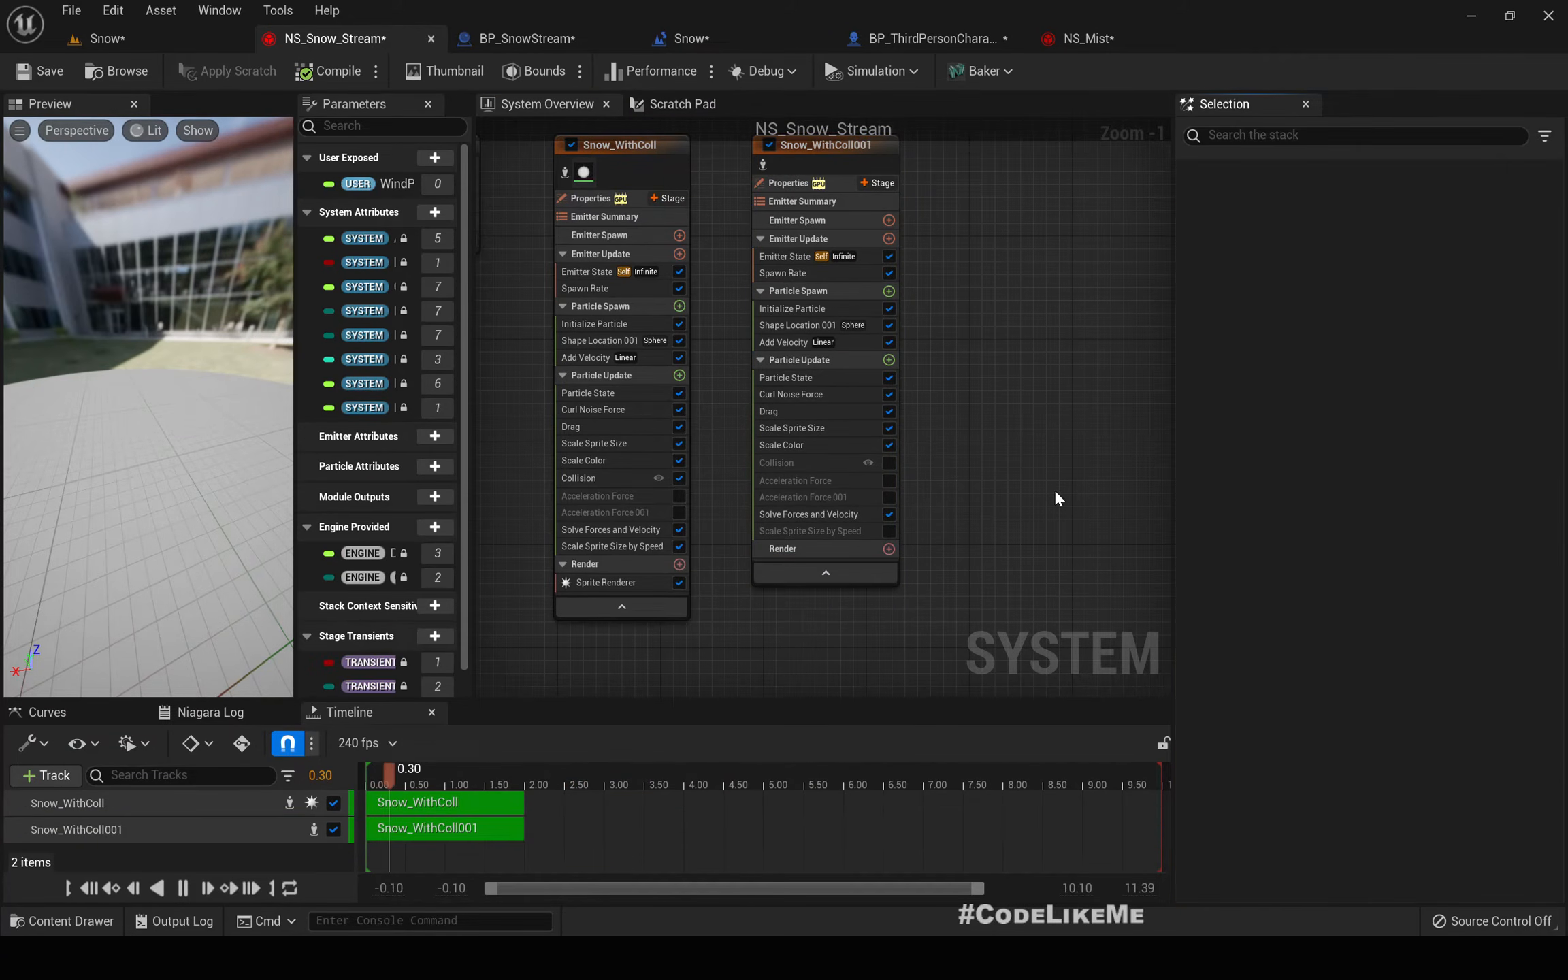
right_click(822, 555)
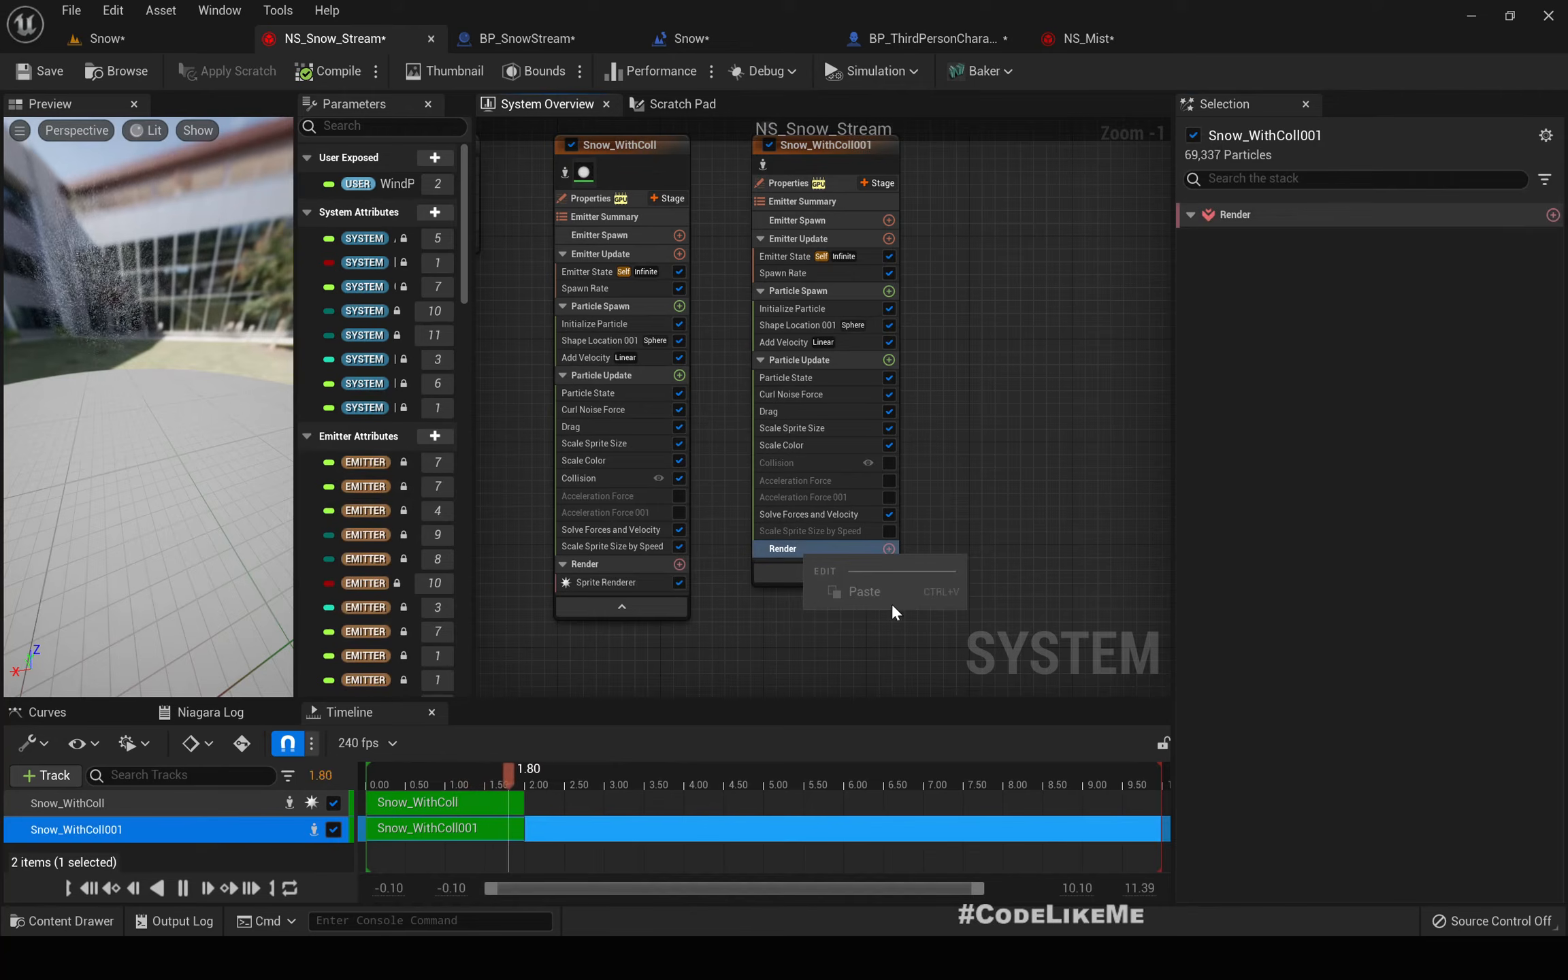
click(786, 554)
key(ctrl+z)
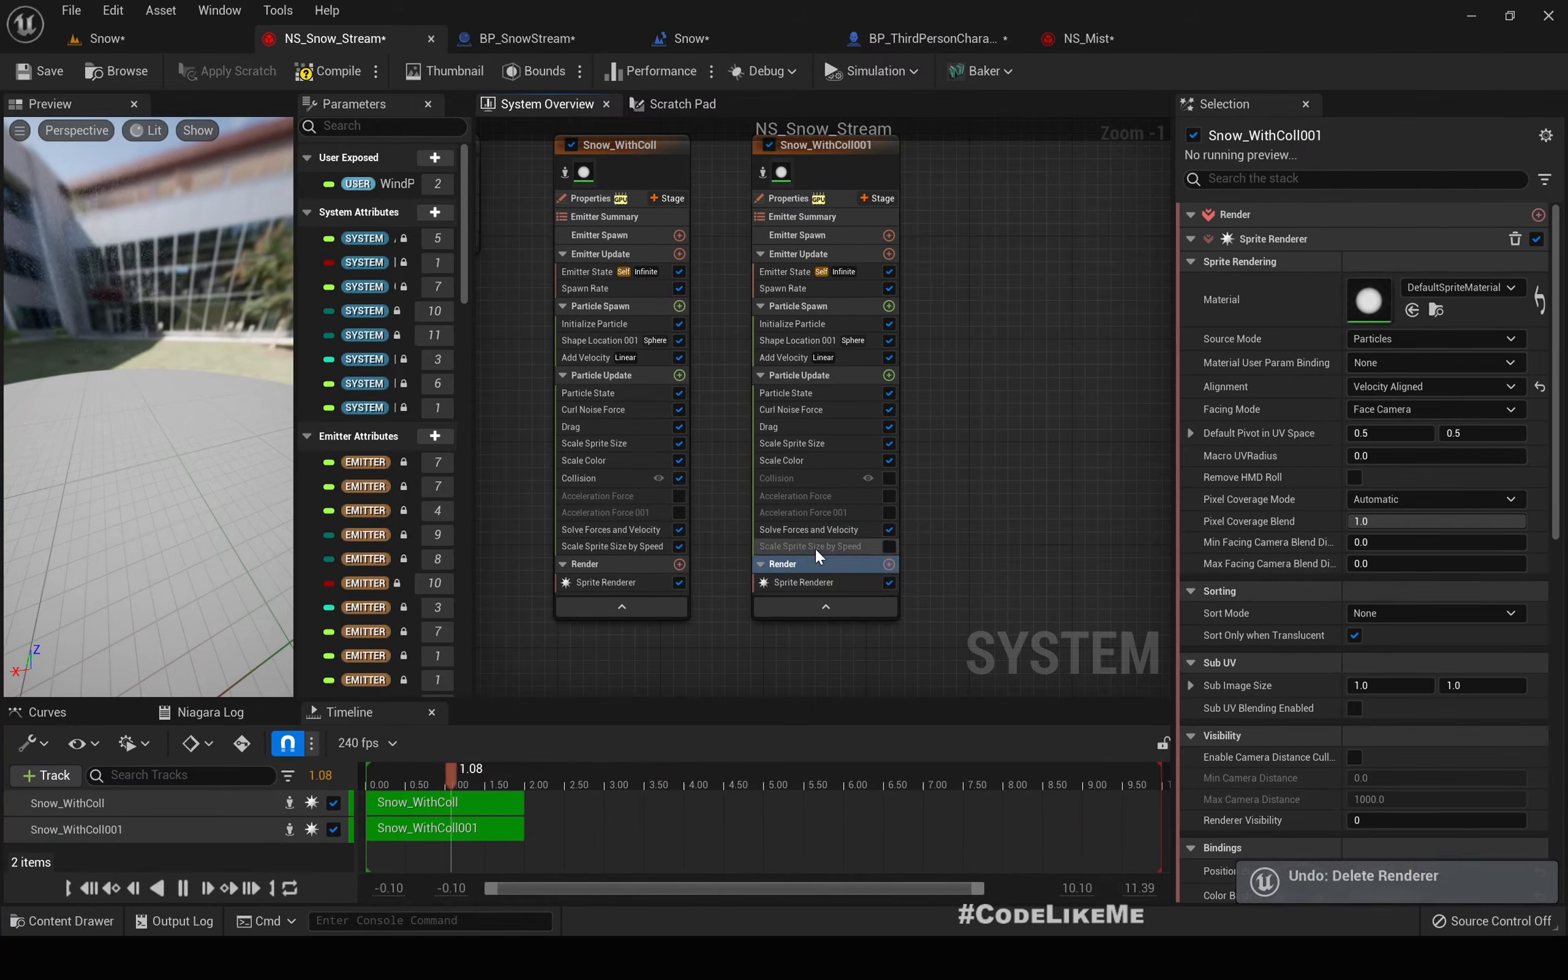
- Replace Snow_WithColl001's Sprite Renderer with a copy of the HangingParticulates emitter's Sprite Renderer from NS_Mist
right_click(790, 580)
right_click(775, 583)
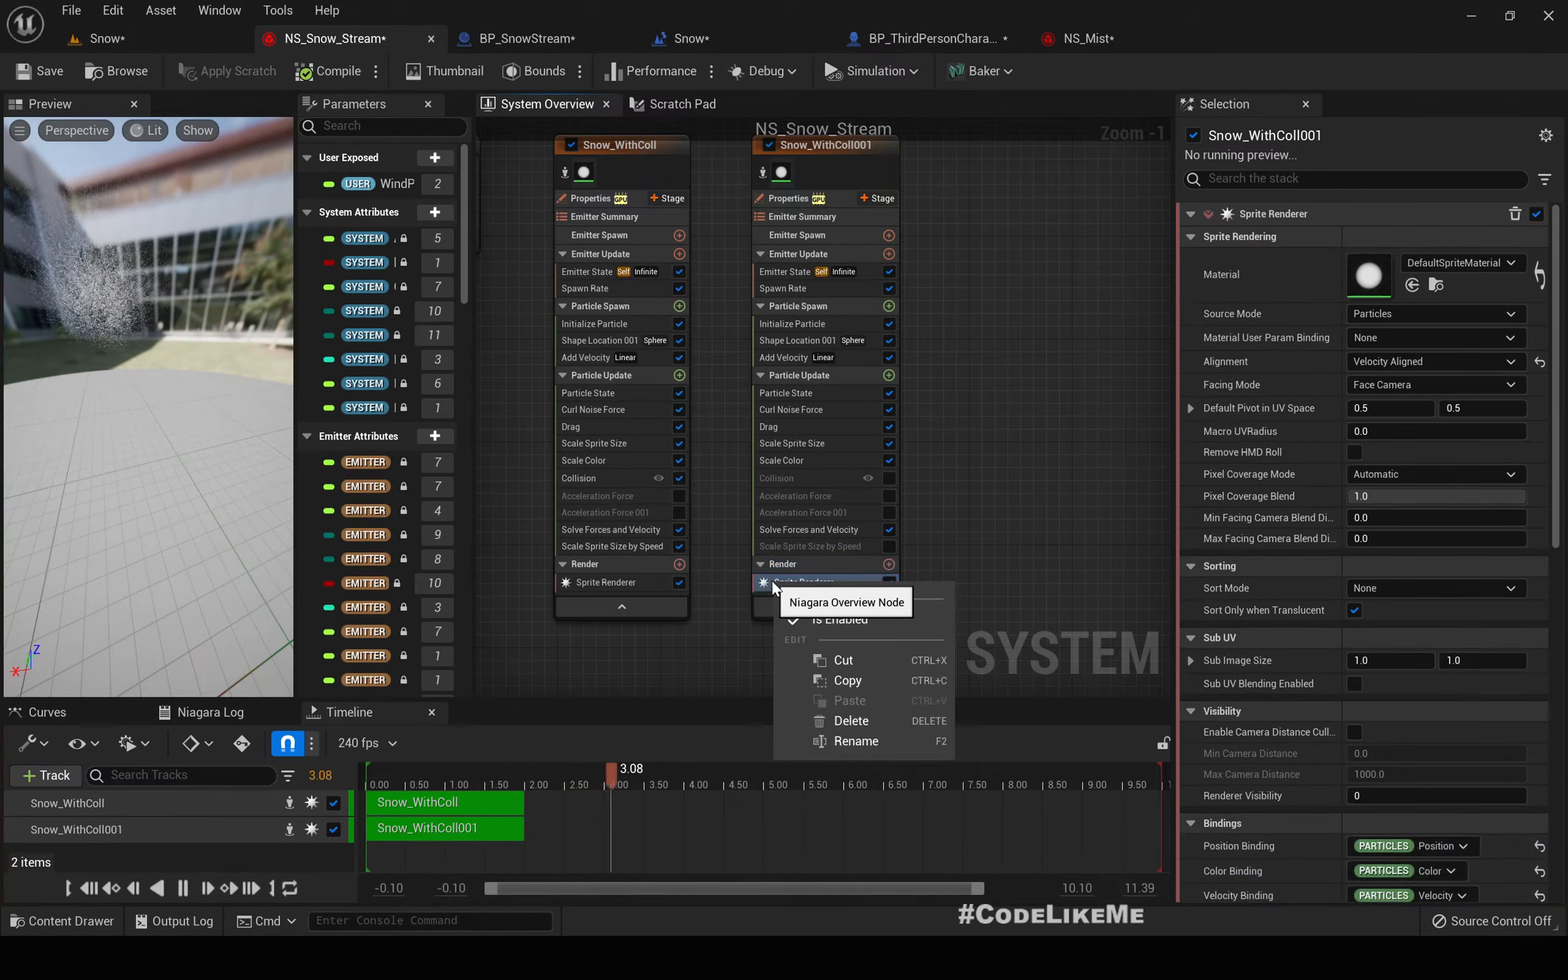
click(1089, 40)
right_click(827, 615)
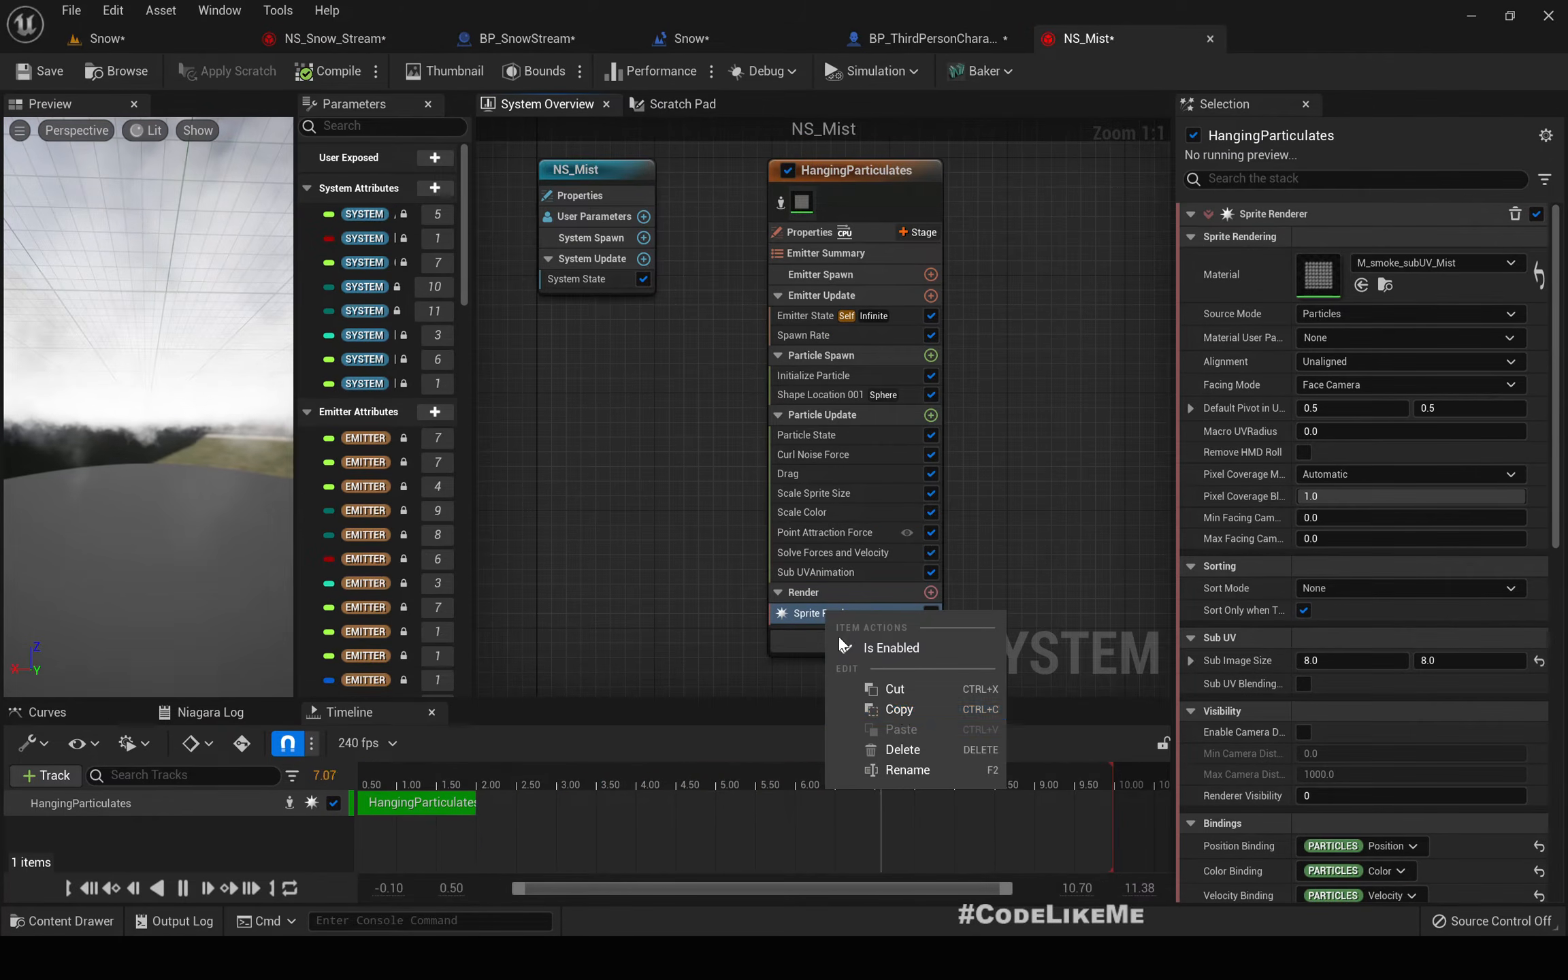
click(900, 709)
click(335, 38)
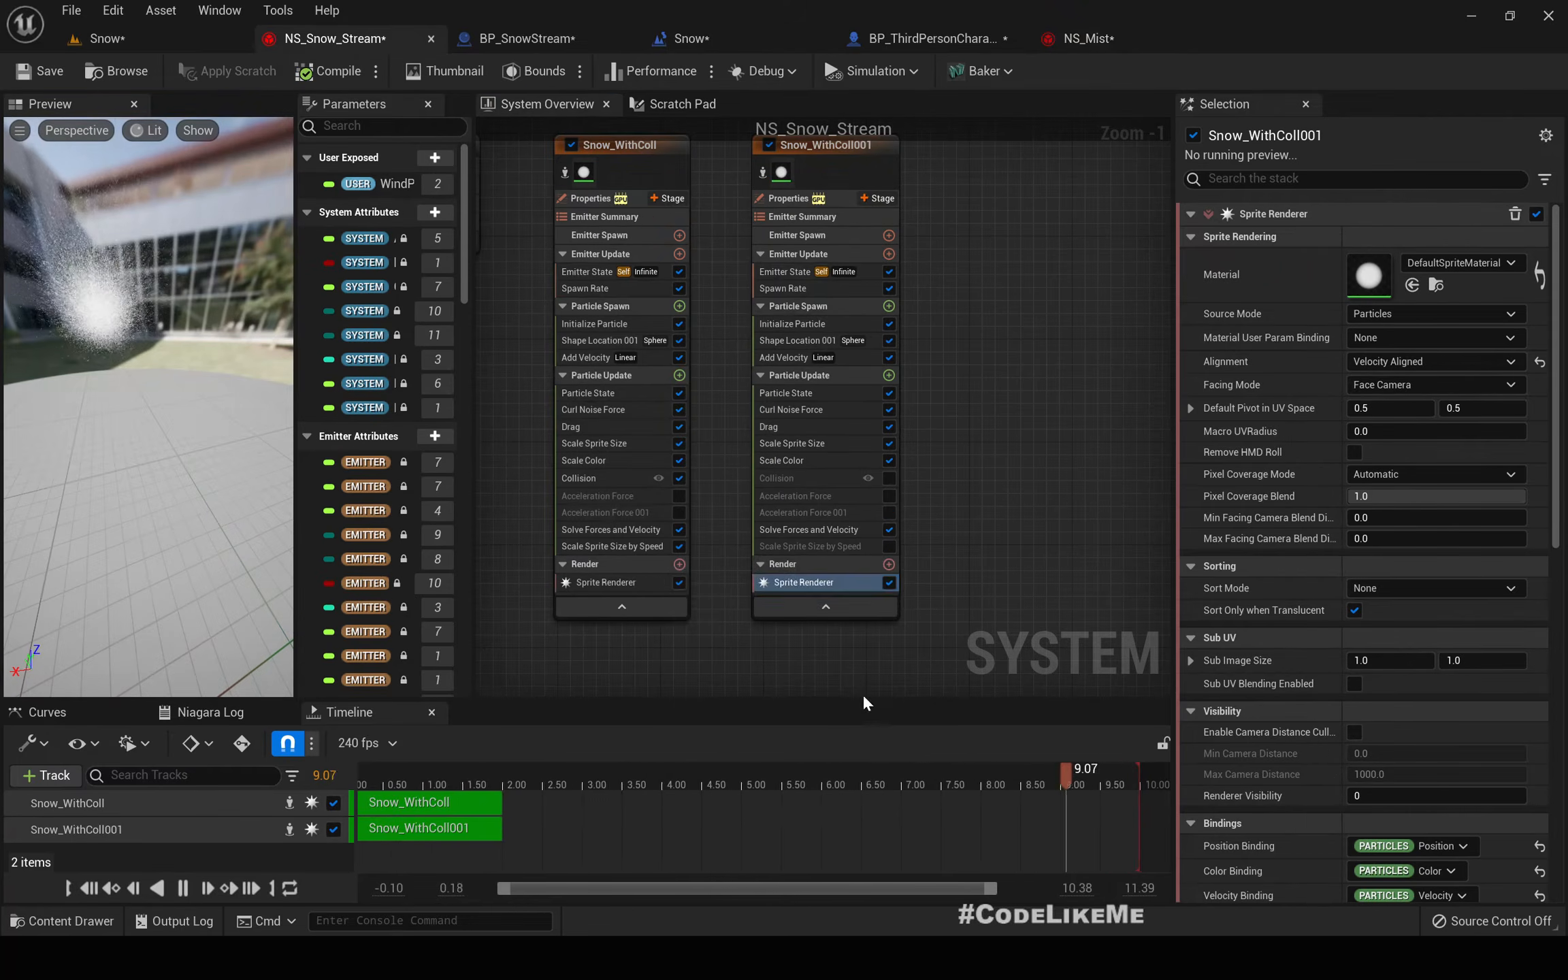
right_click(822, 582)
click(853, 607)
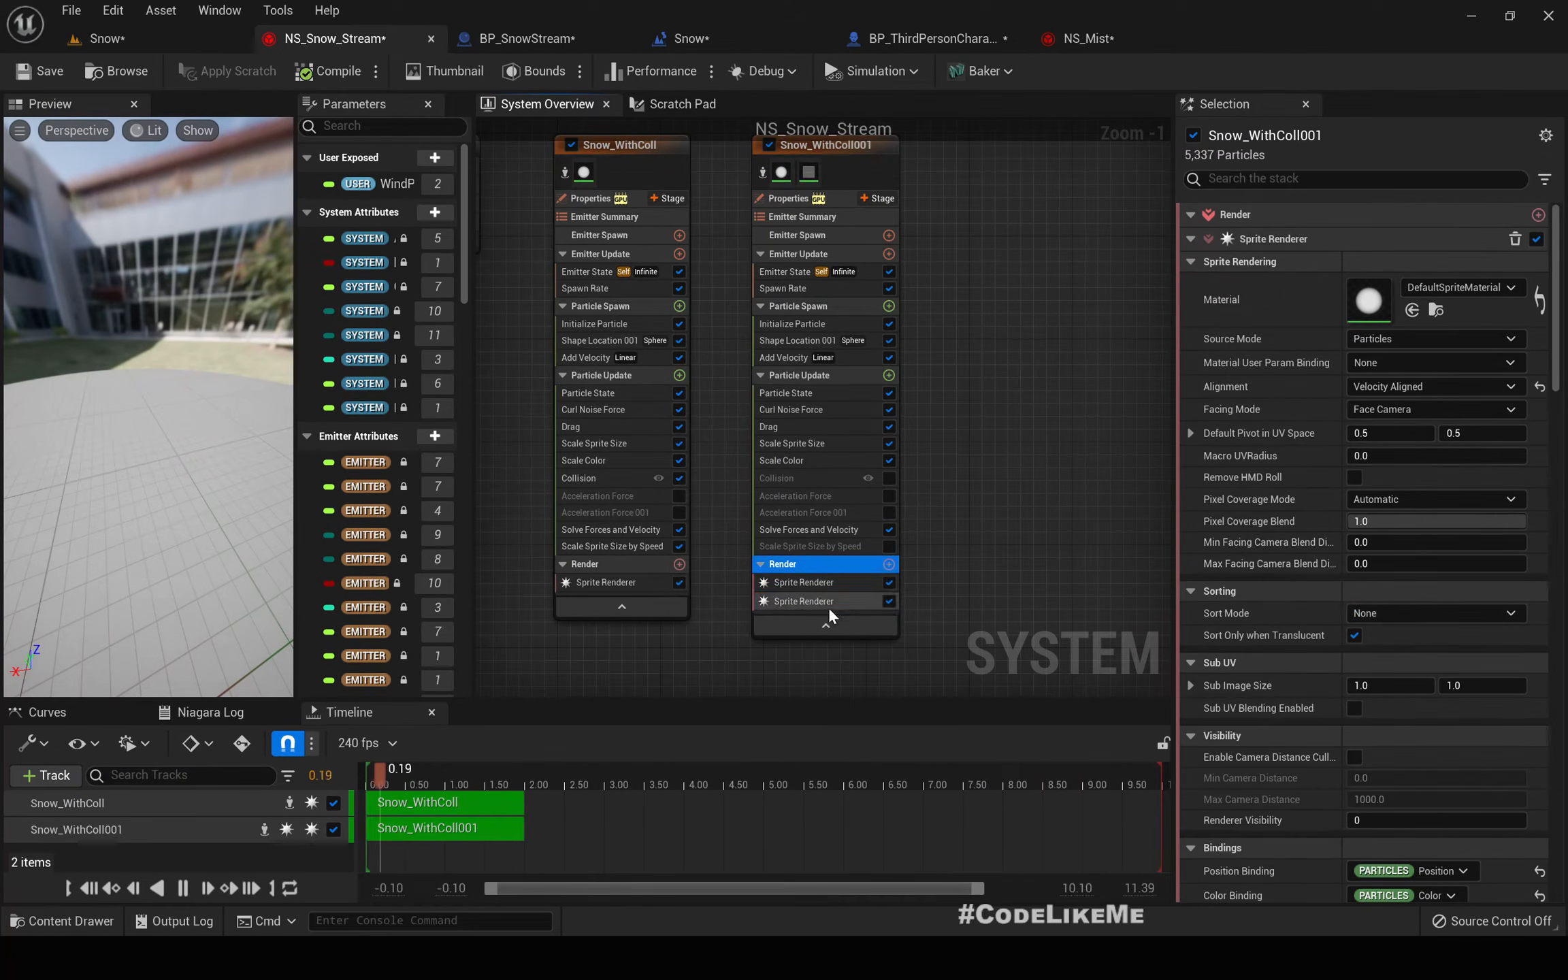
key(Delete)
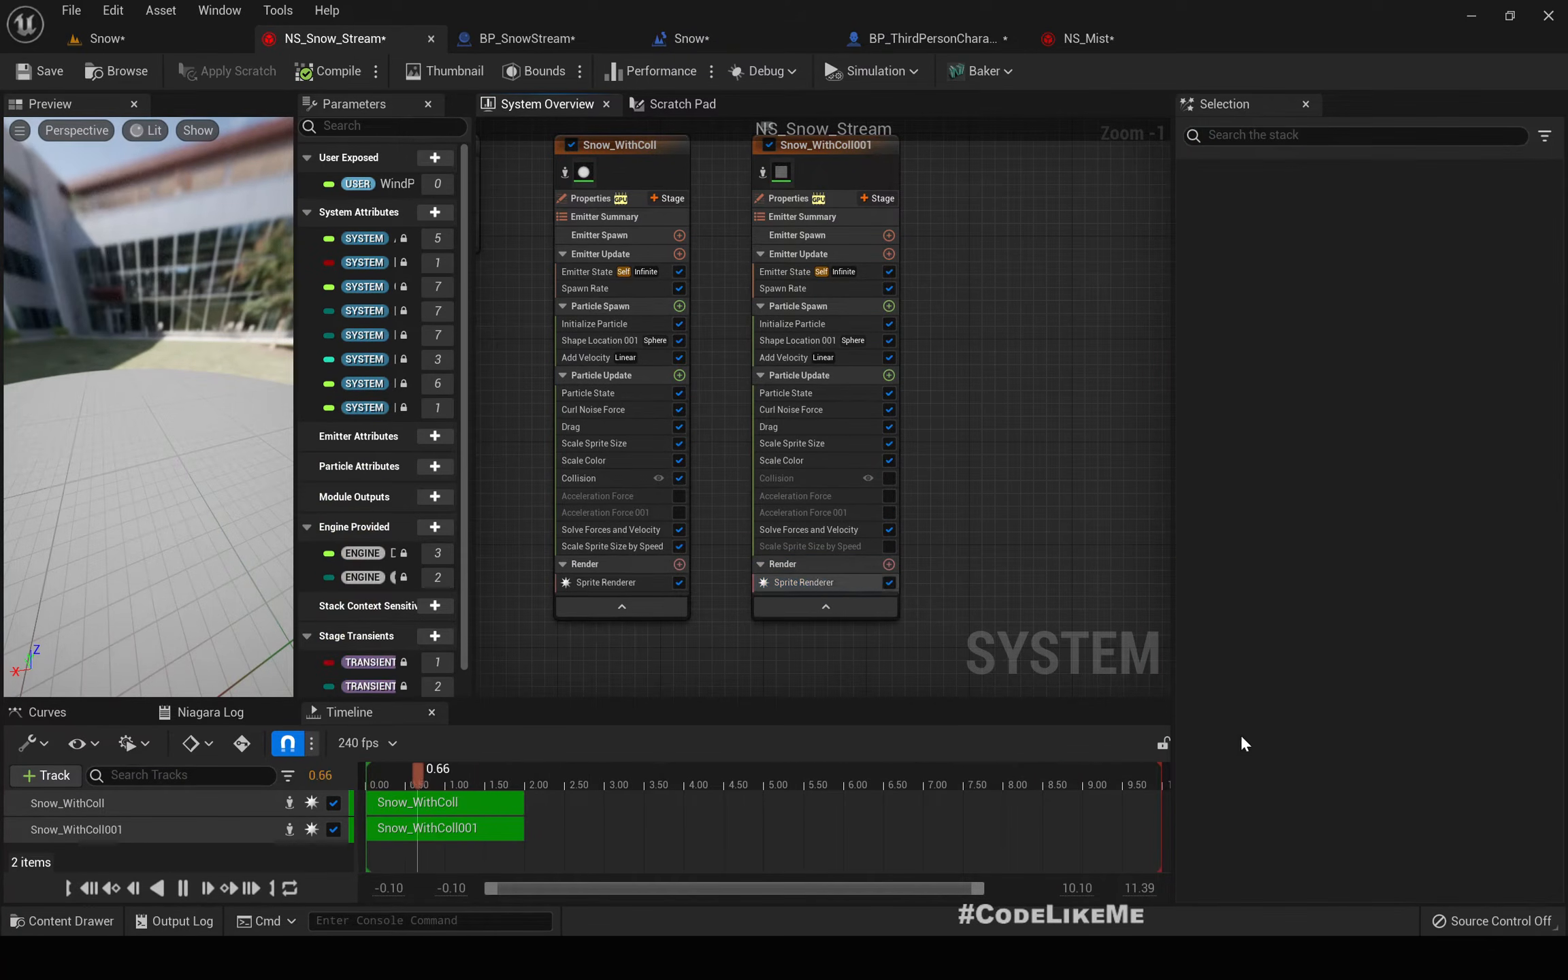
click(116, 37)
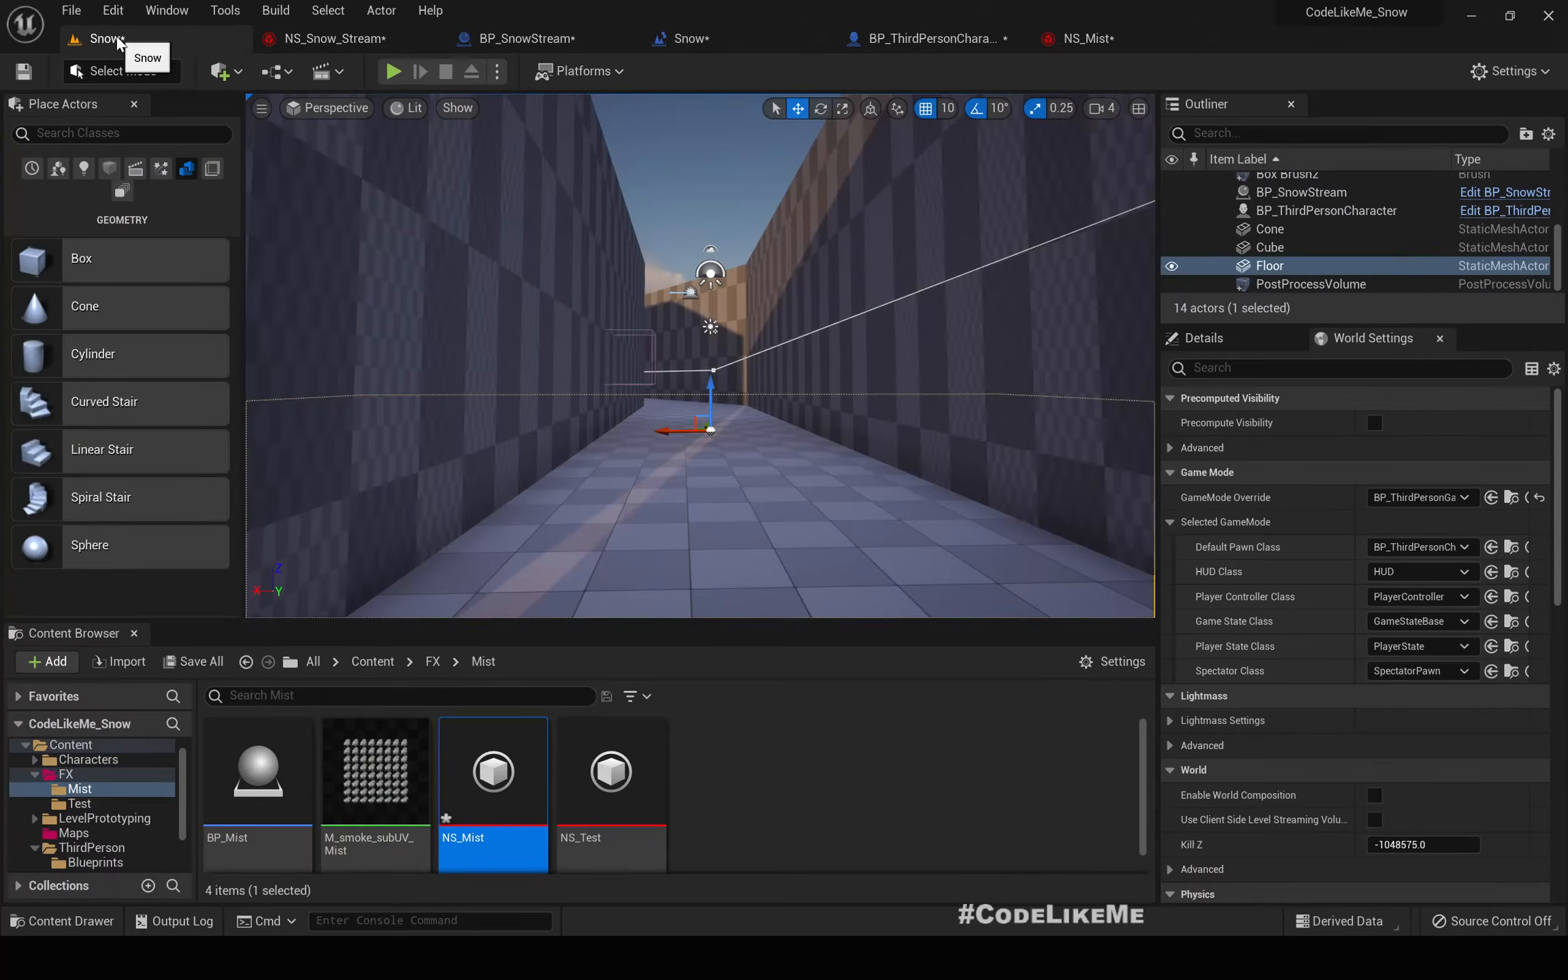
click(318, 35)
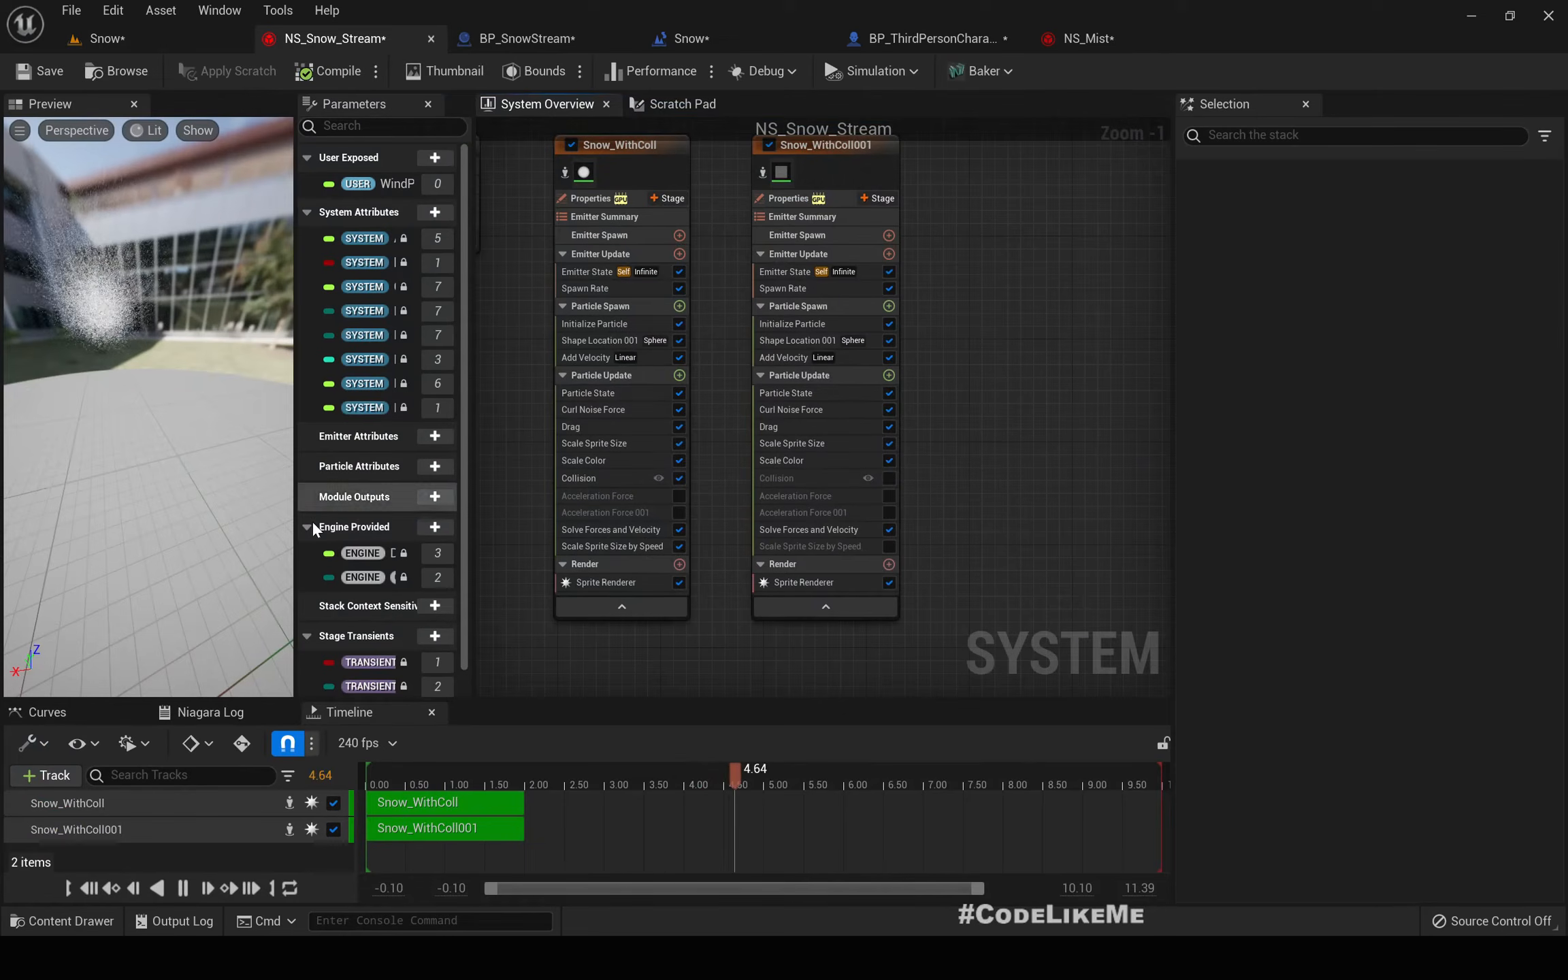
- Copy the Sub UVAnimation module from HangingParticulates in NS_Mist into the Particle Update group of Snow_WithColl001 in NS_Snow_Stream
click(1050, 40)
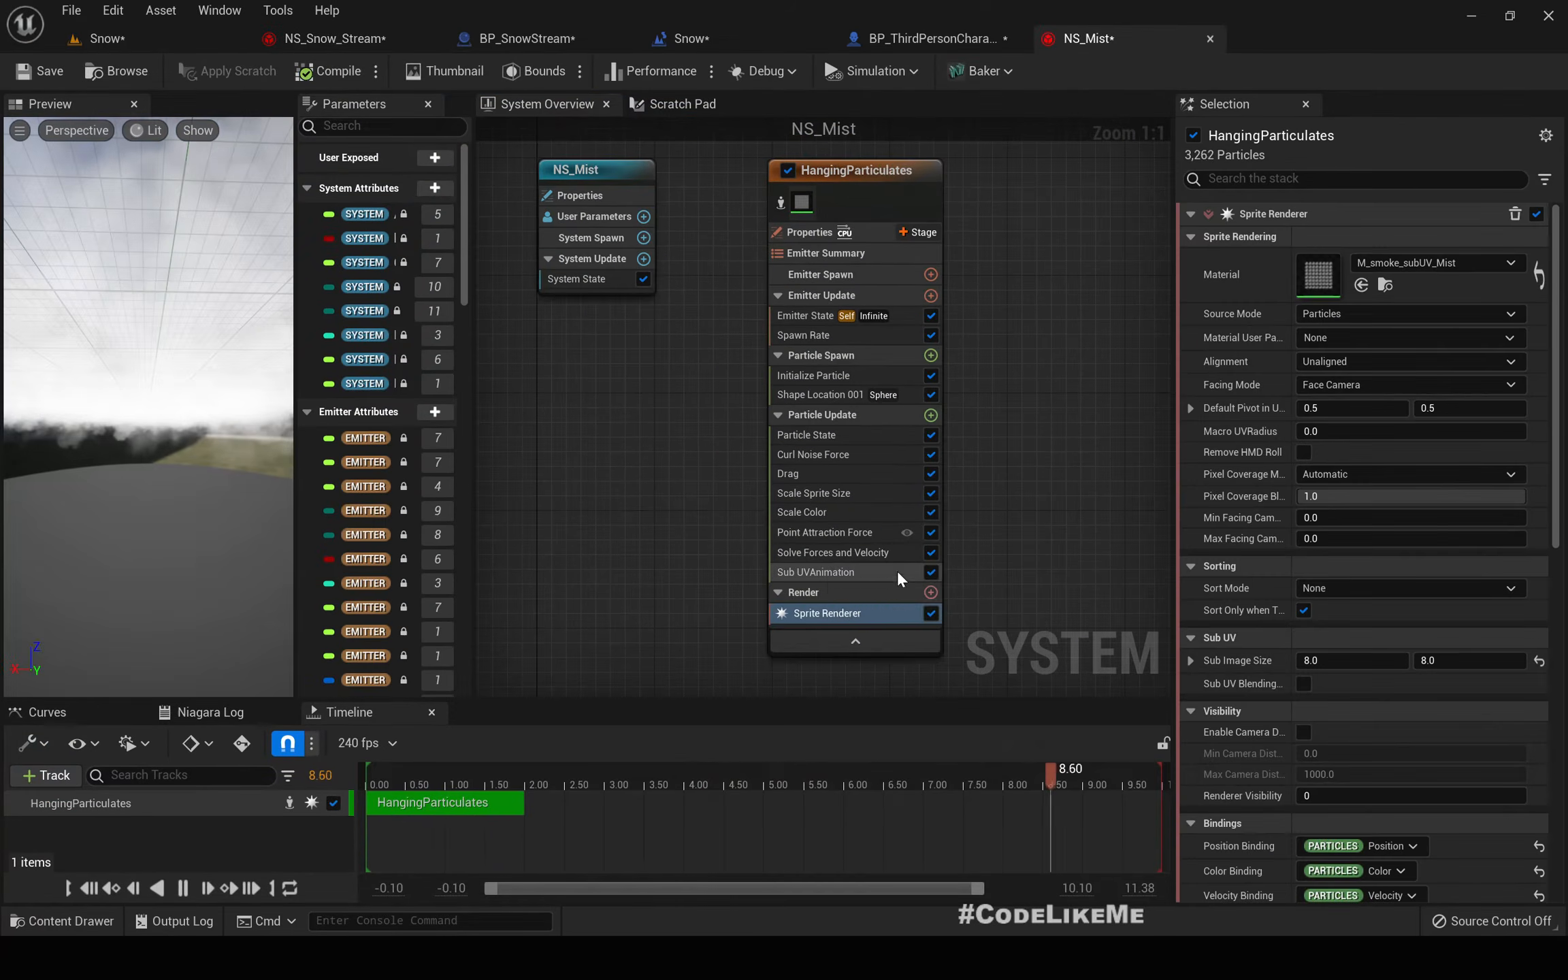
click(818, 572)
click(334, 38)
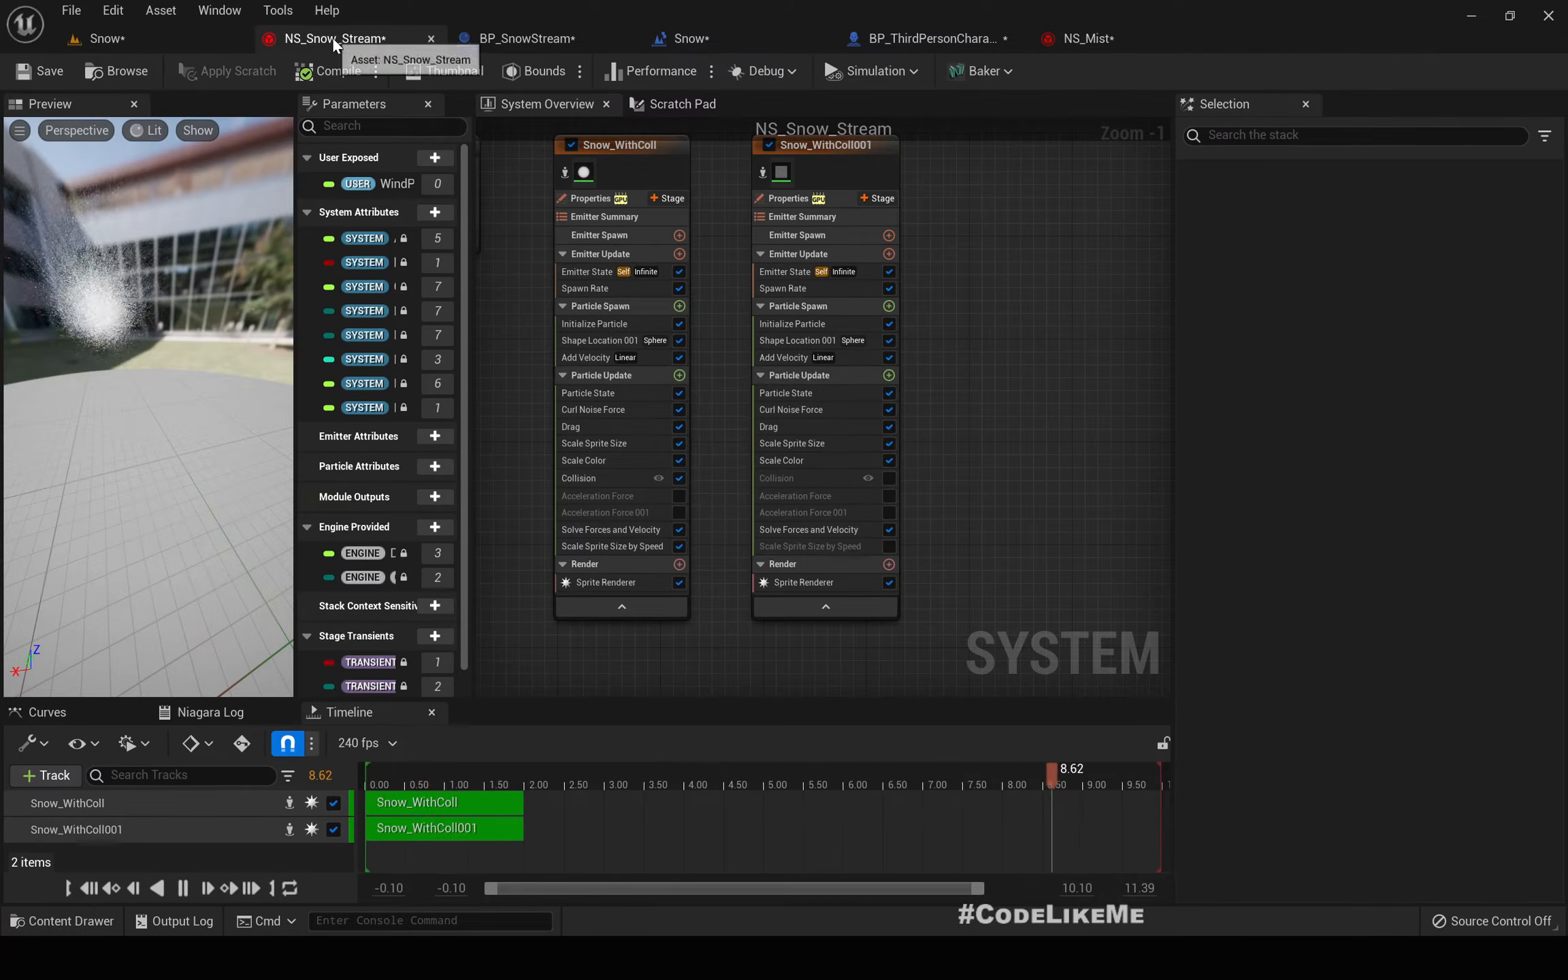
click(803, 376)
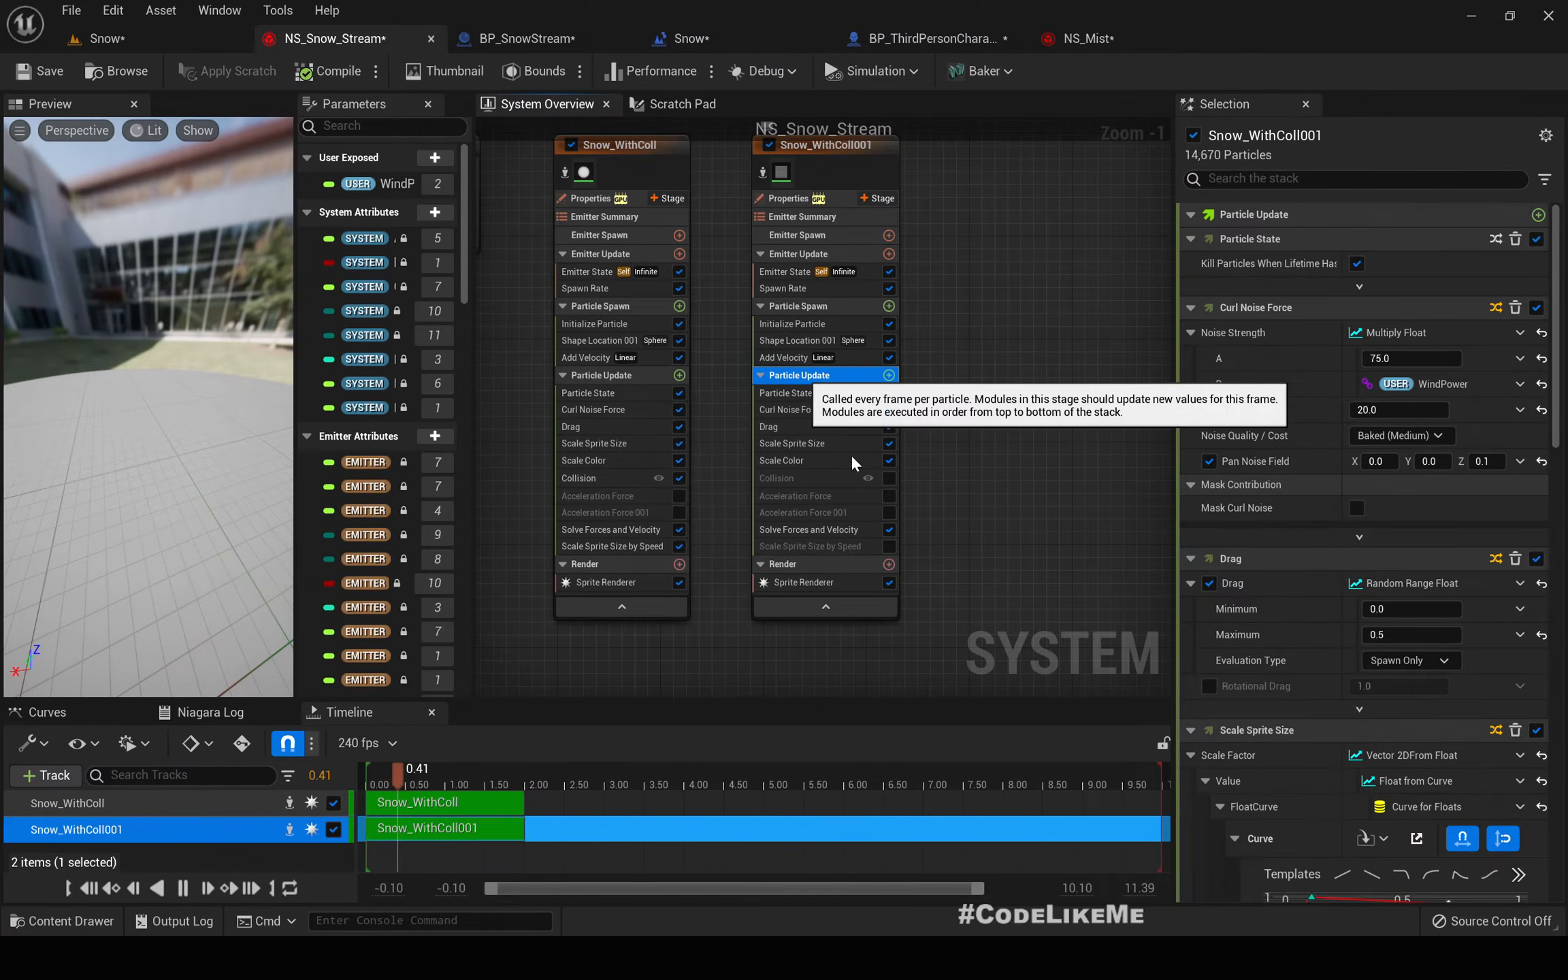
key(ctrl+v)
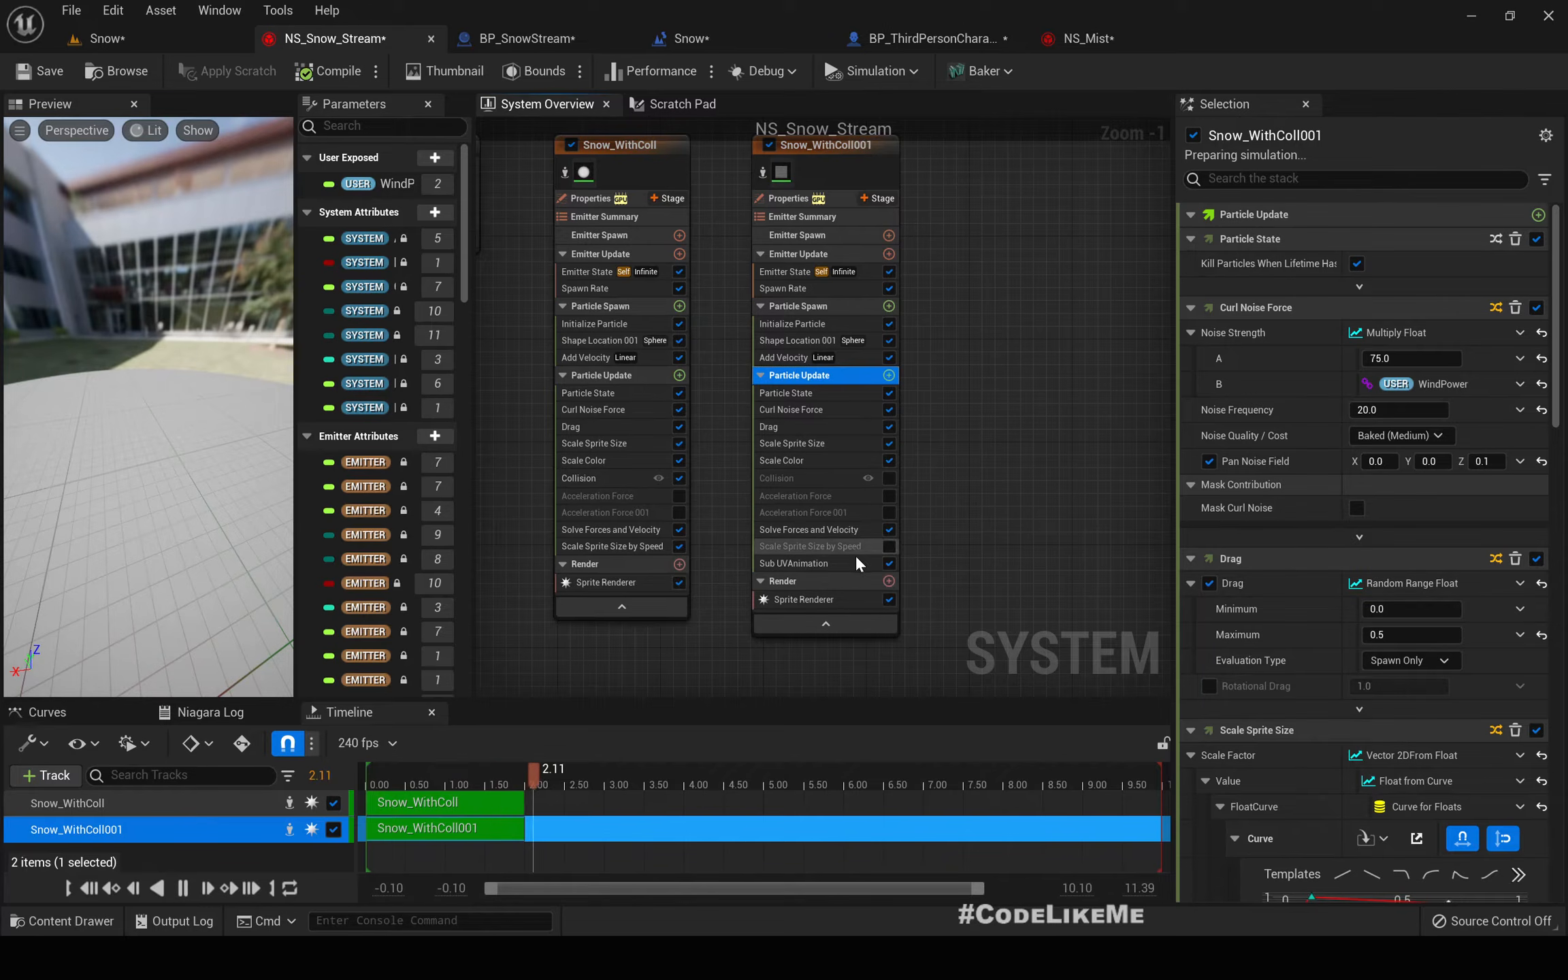
click(855, 563)
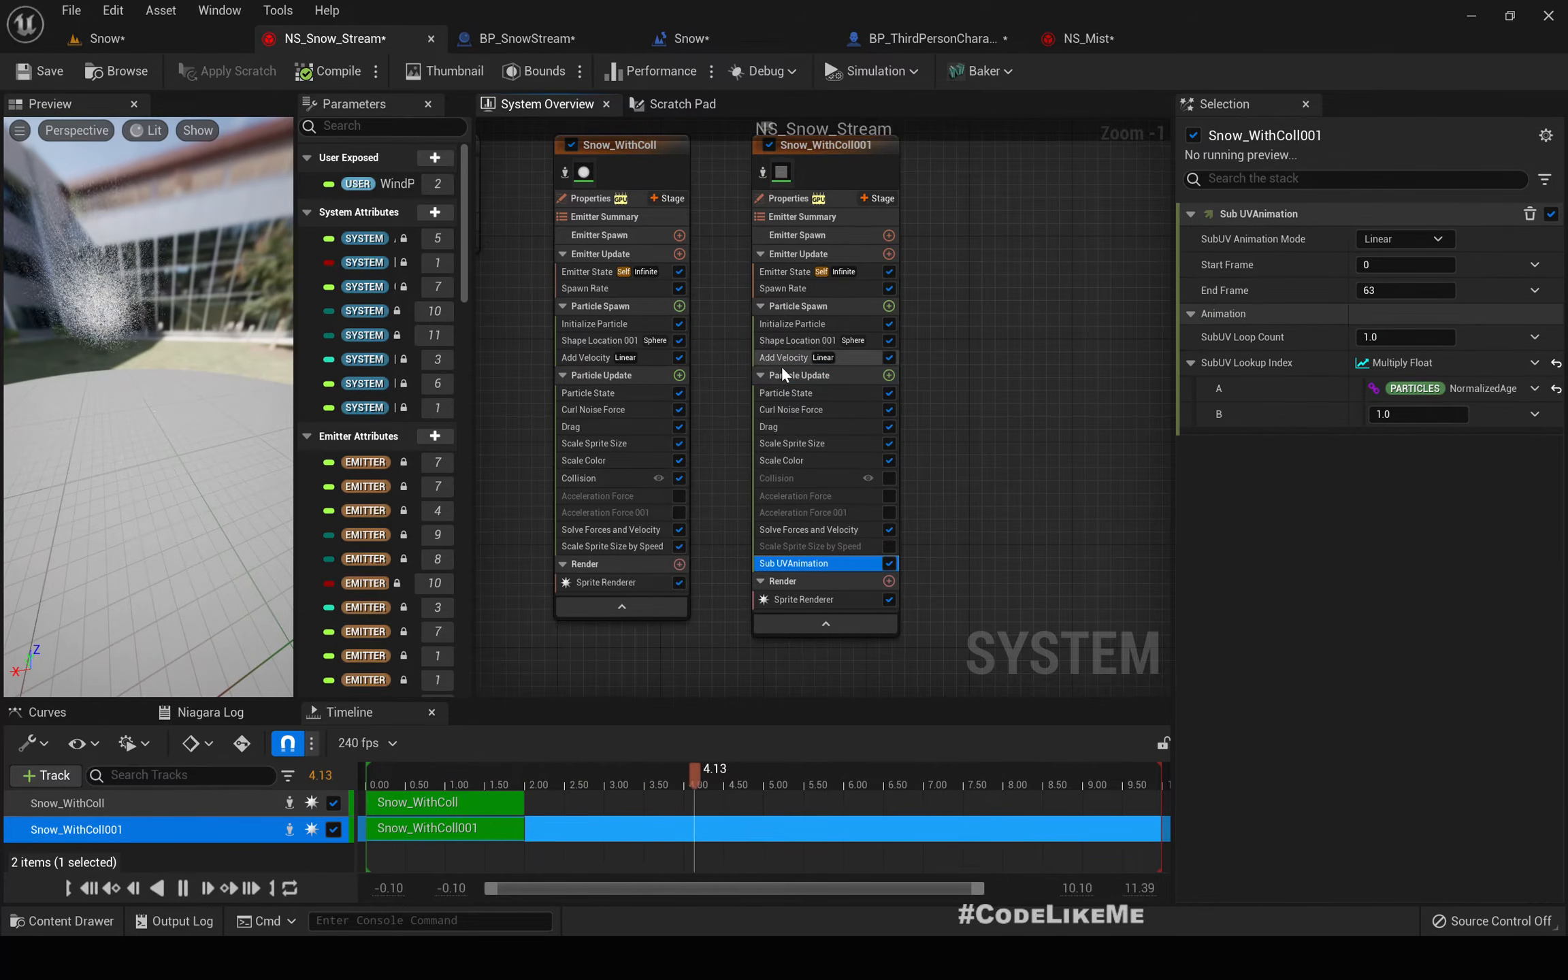
- Set Snow_WithColl001's Uniform Sprite Size Min to 200 and Max to 300 in its Initialize Particle module
click(807, 288)
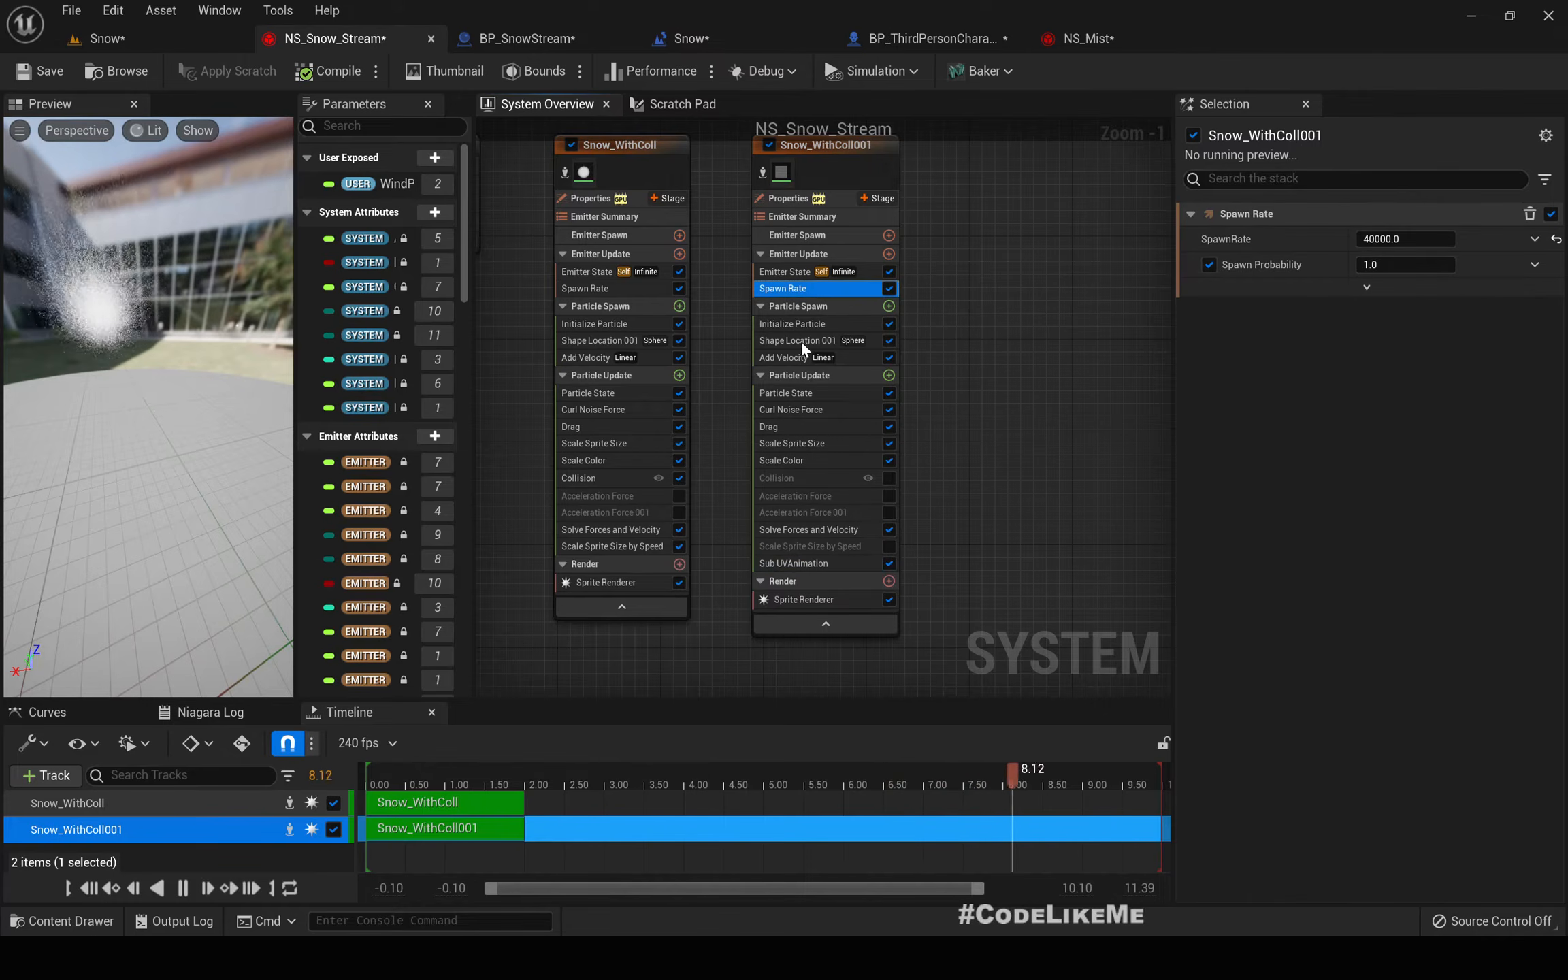
click(809, 326)
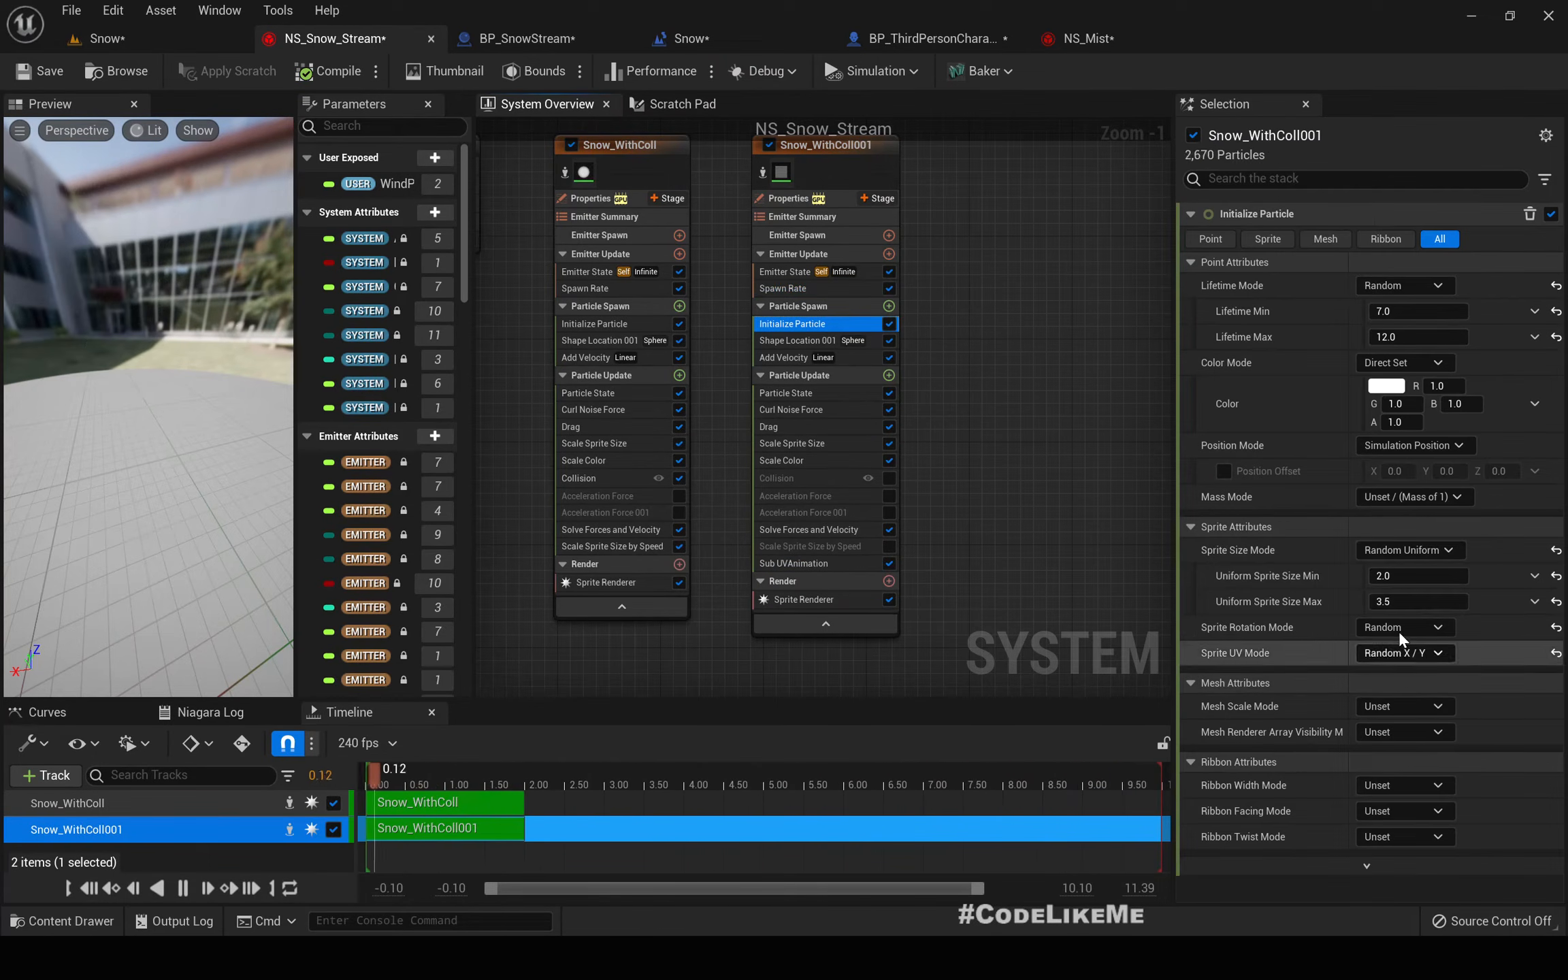
click(1414, 580)
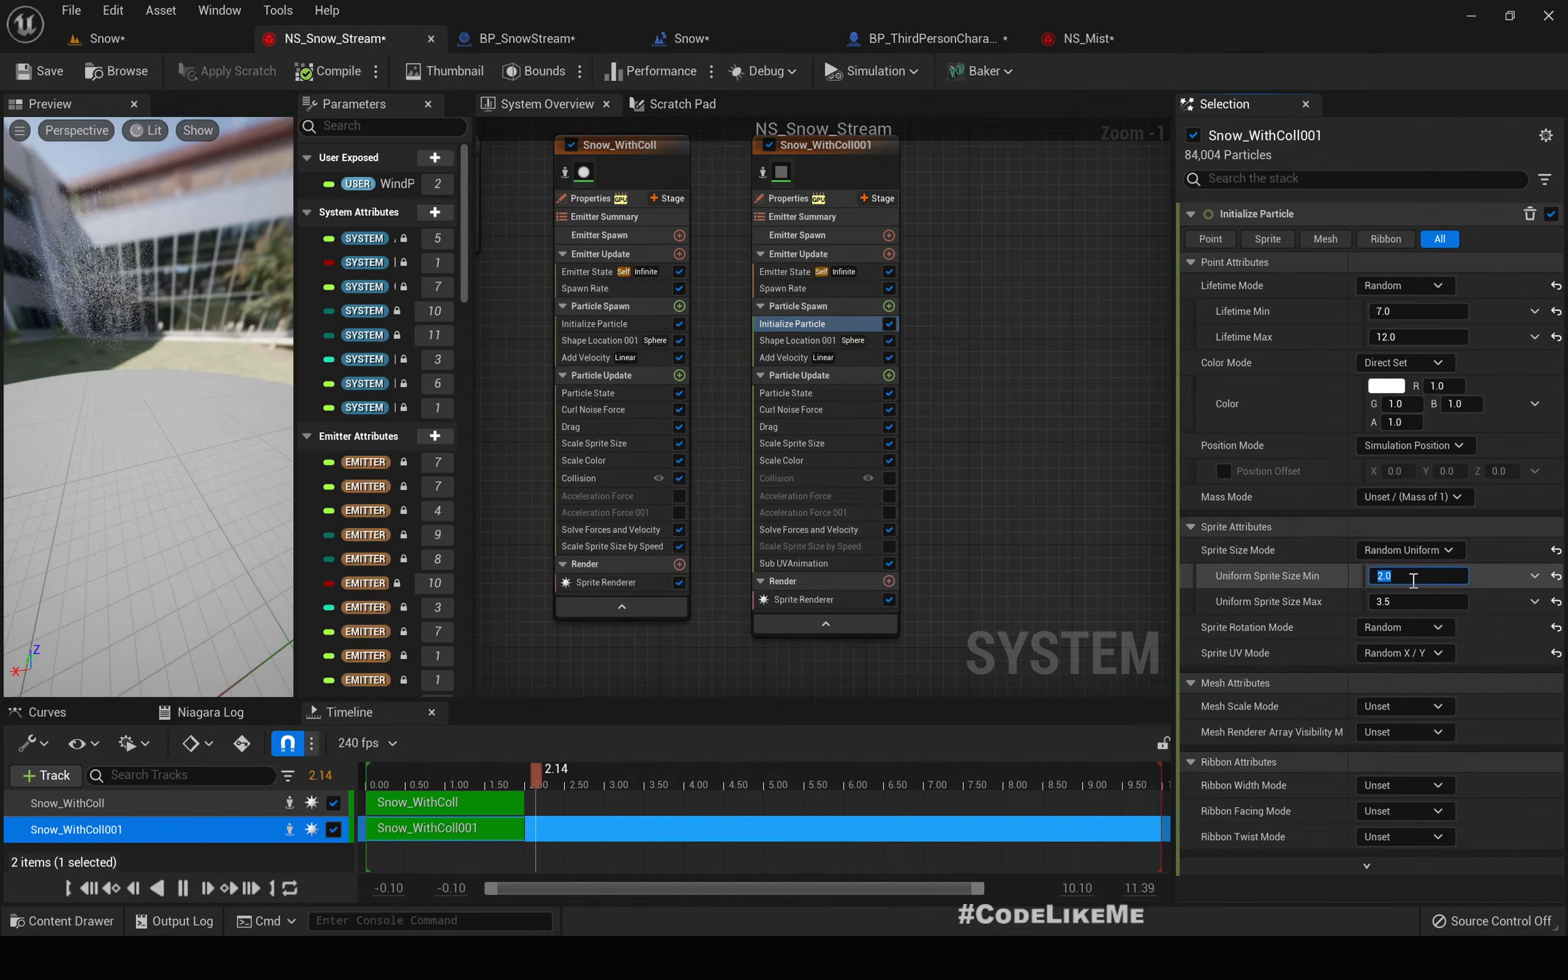
key(Tab)
text(3)
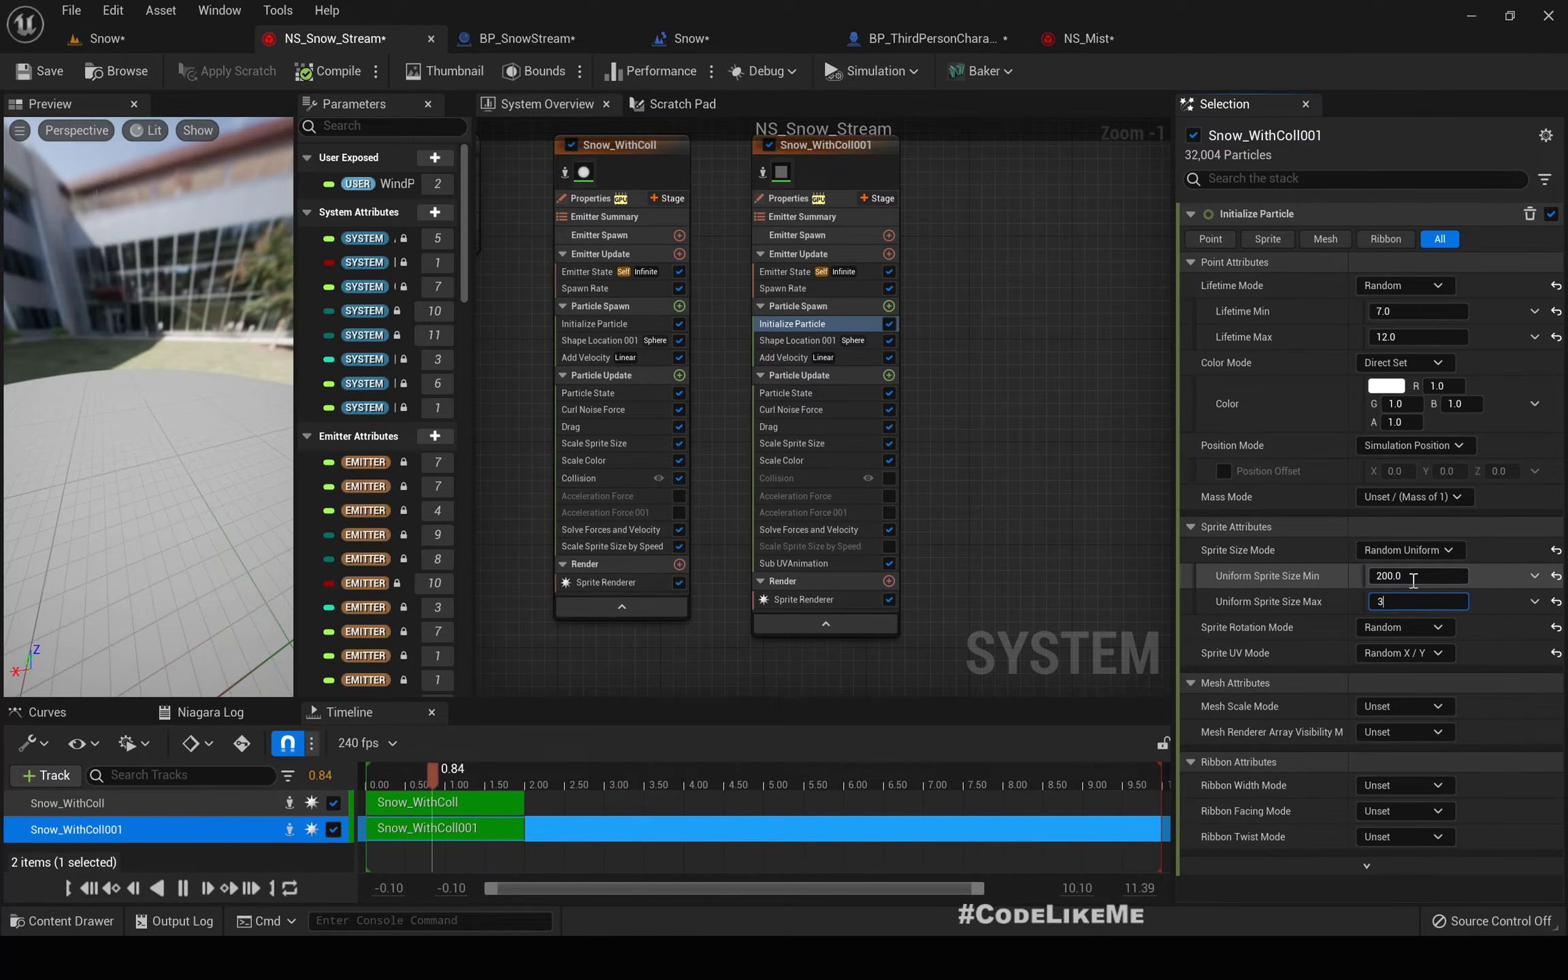
text(00)
key(Return)
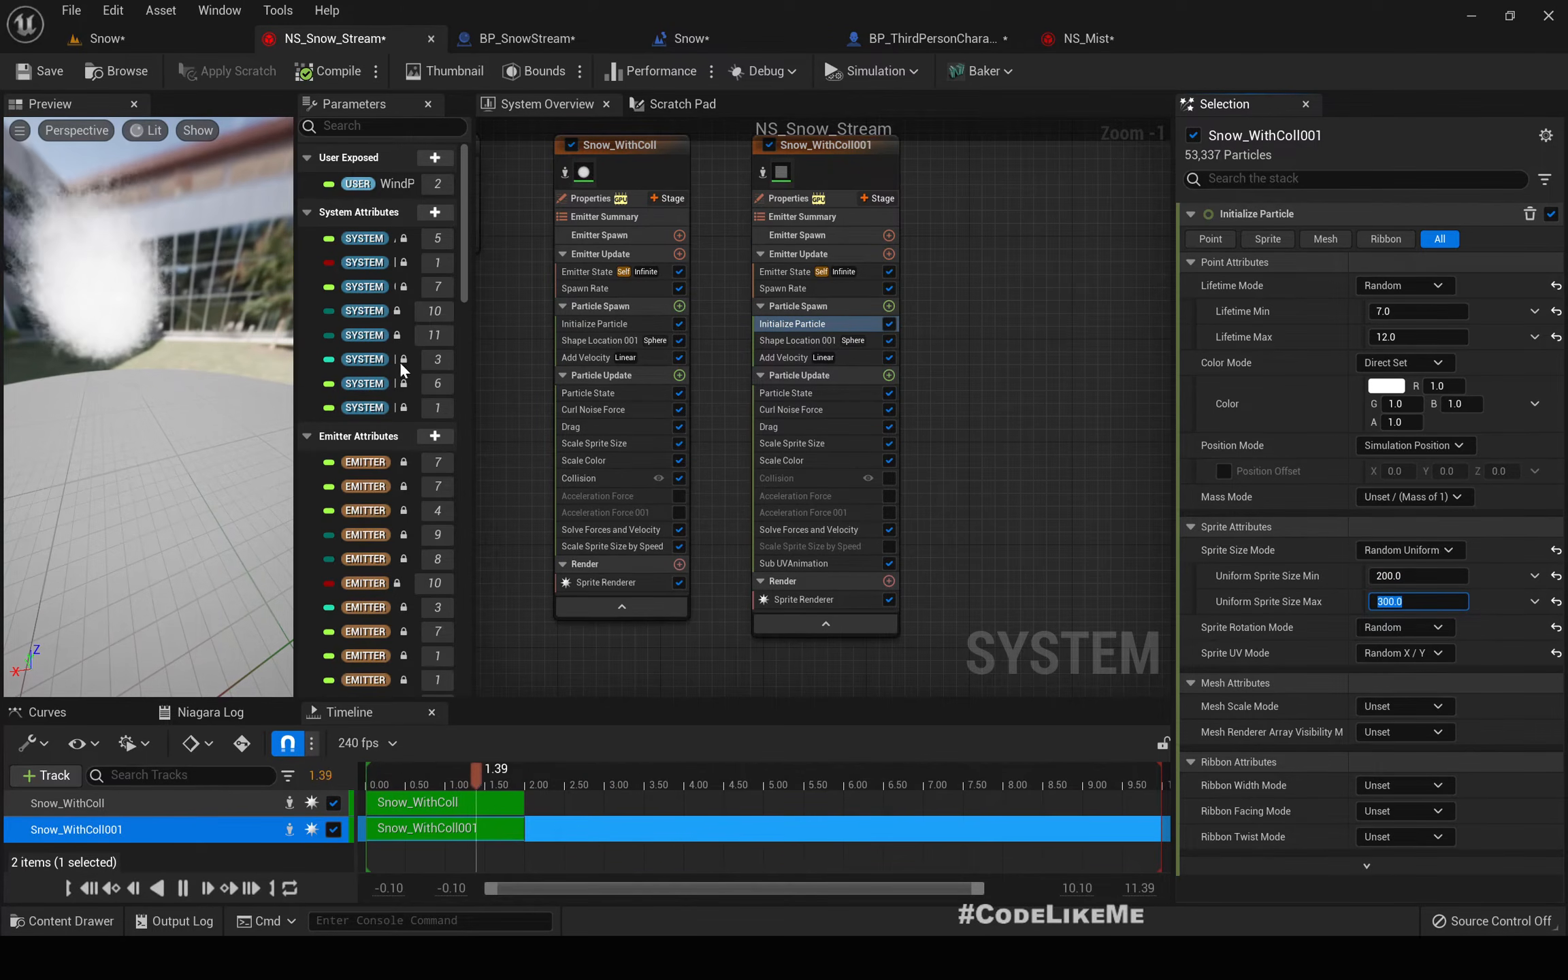
- Compare the NS_Mist and NS_Snow_Stream previews and review Snow_WithColl001's color, sprite size, initialization and Sprite Renderer settings
click(115, 29)
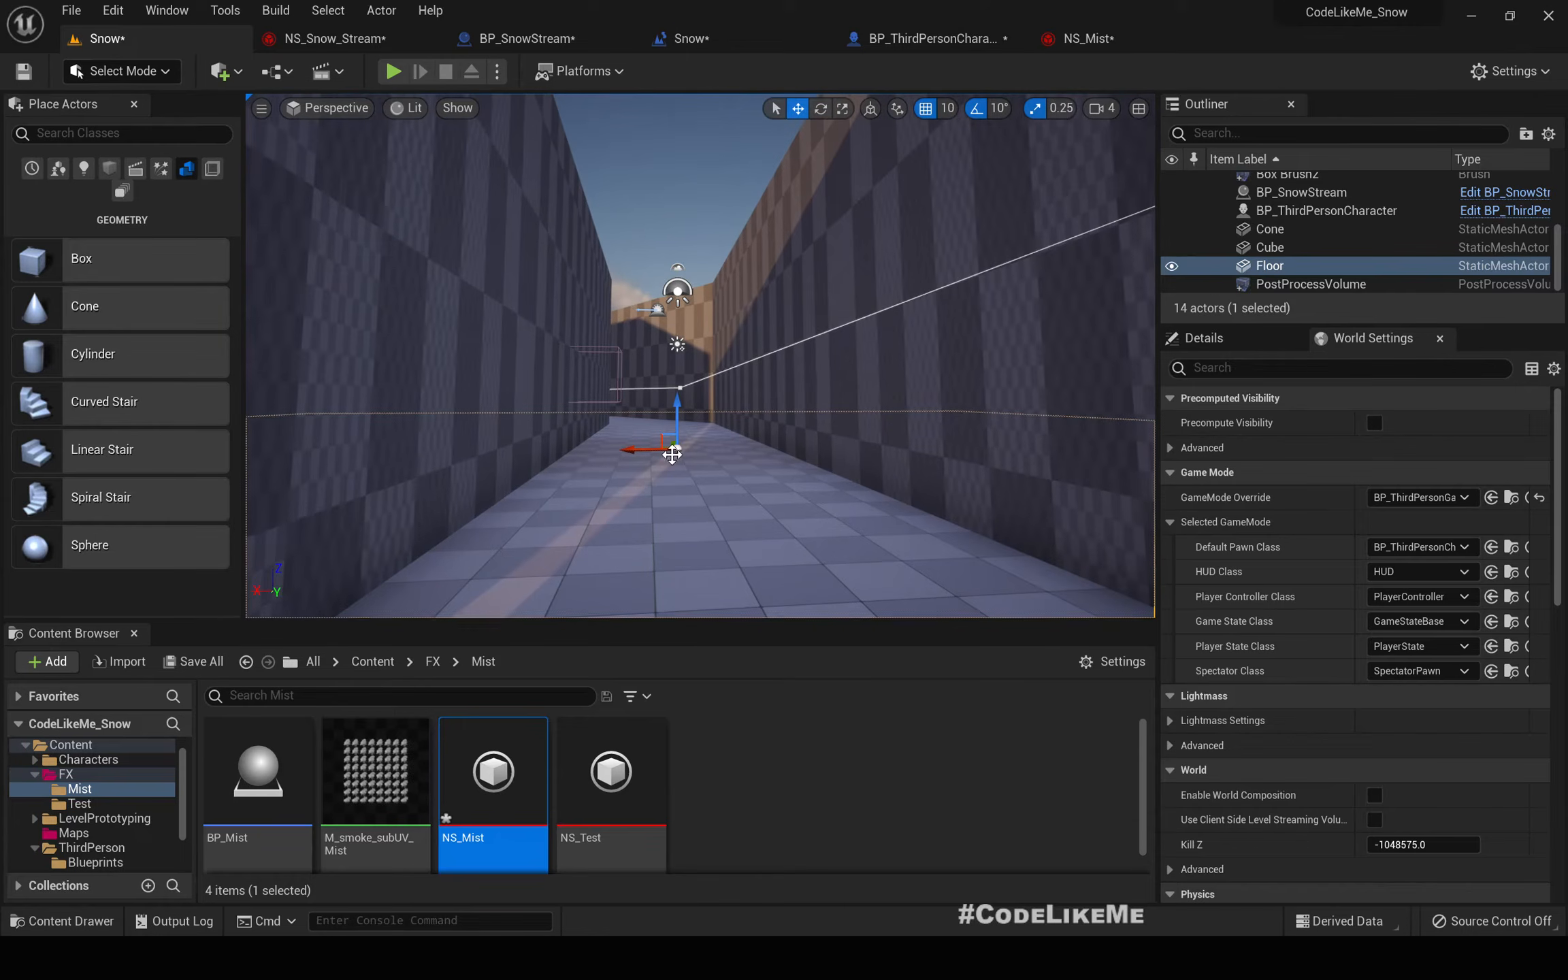
click(1084, 41)
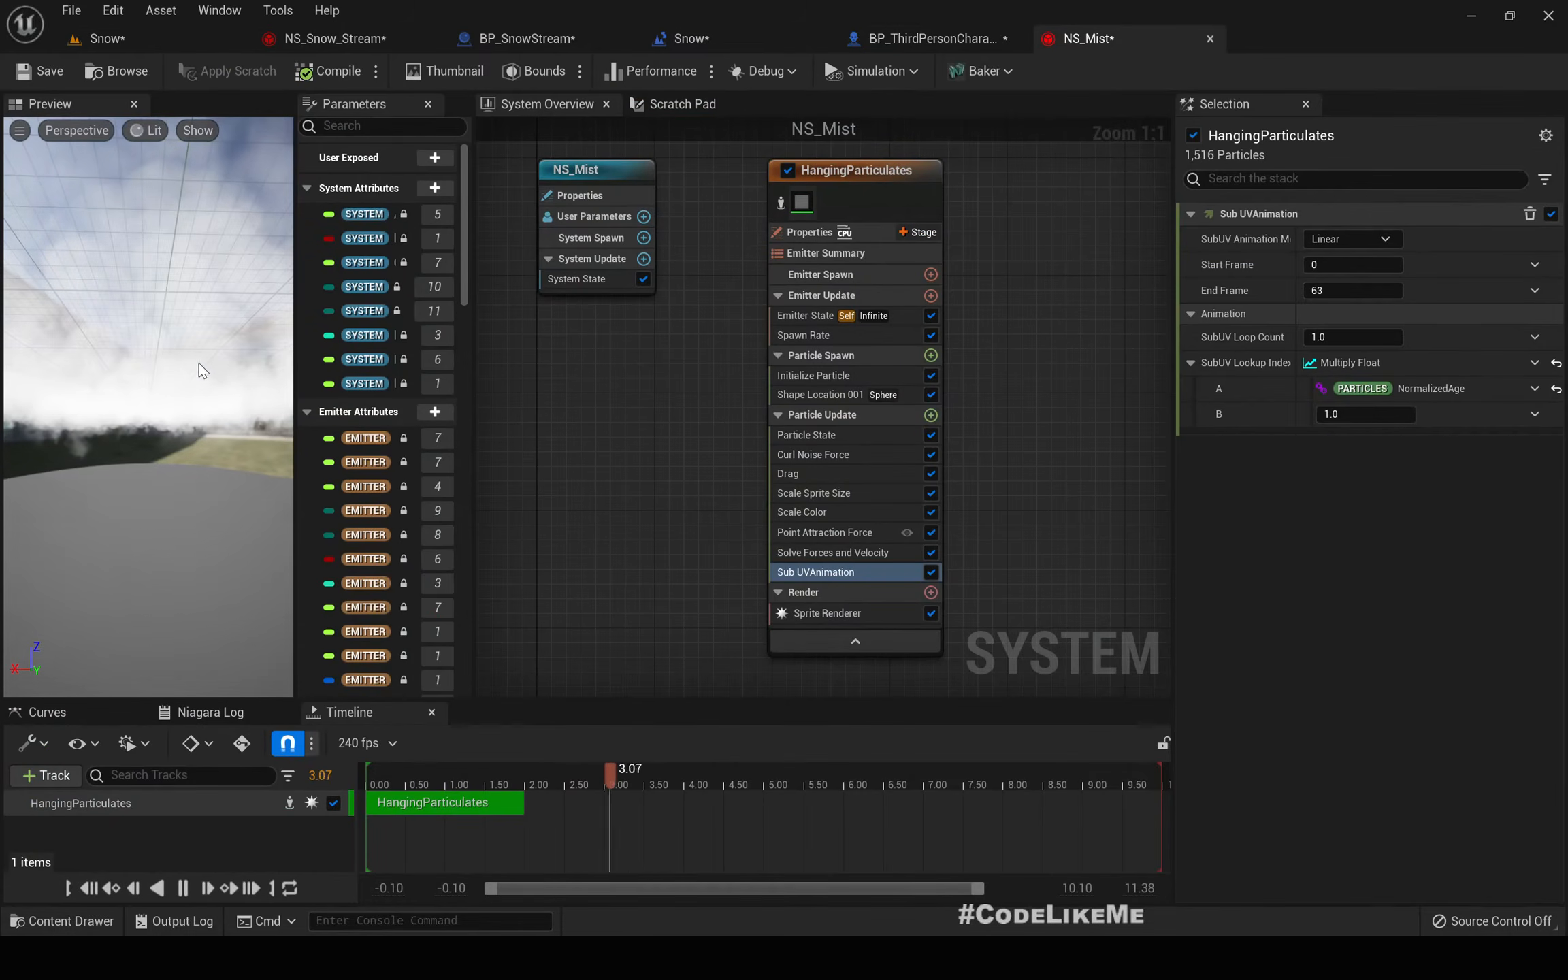
click(378, 39)
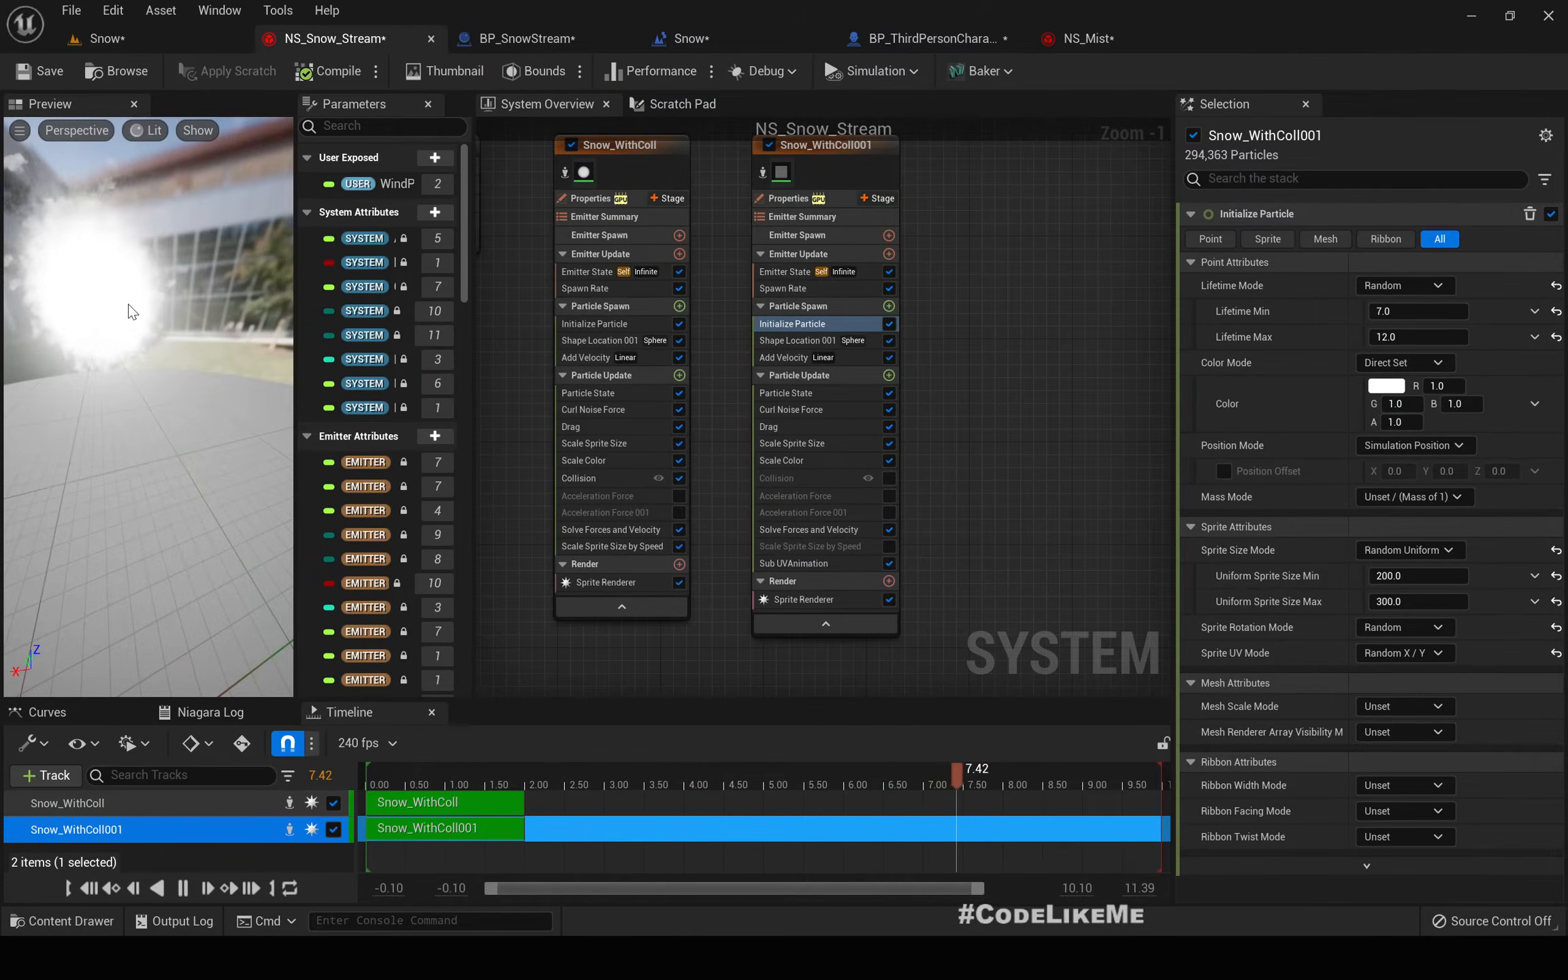
drag(127, 305, 166, 328)
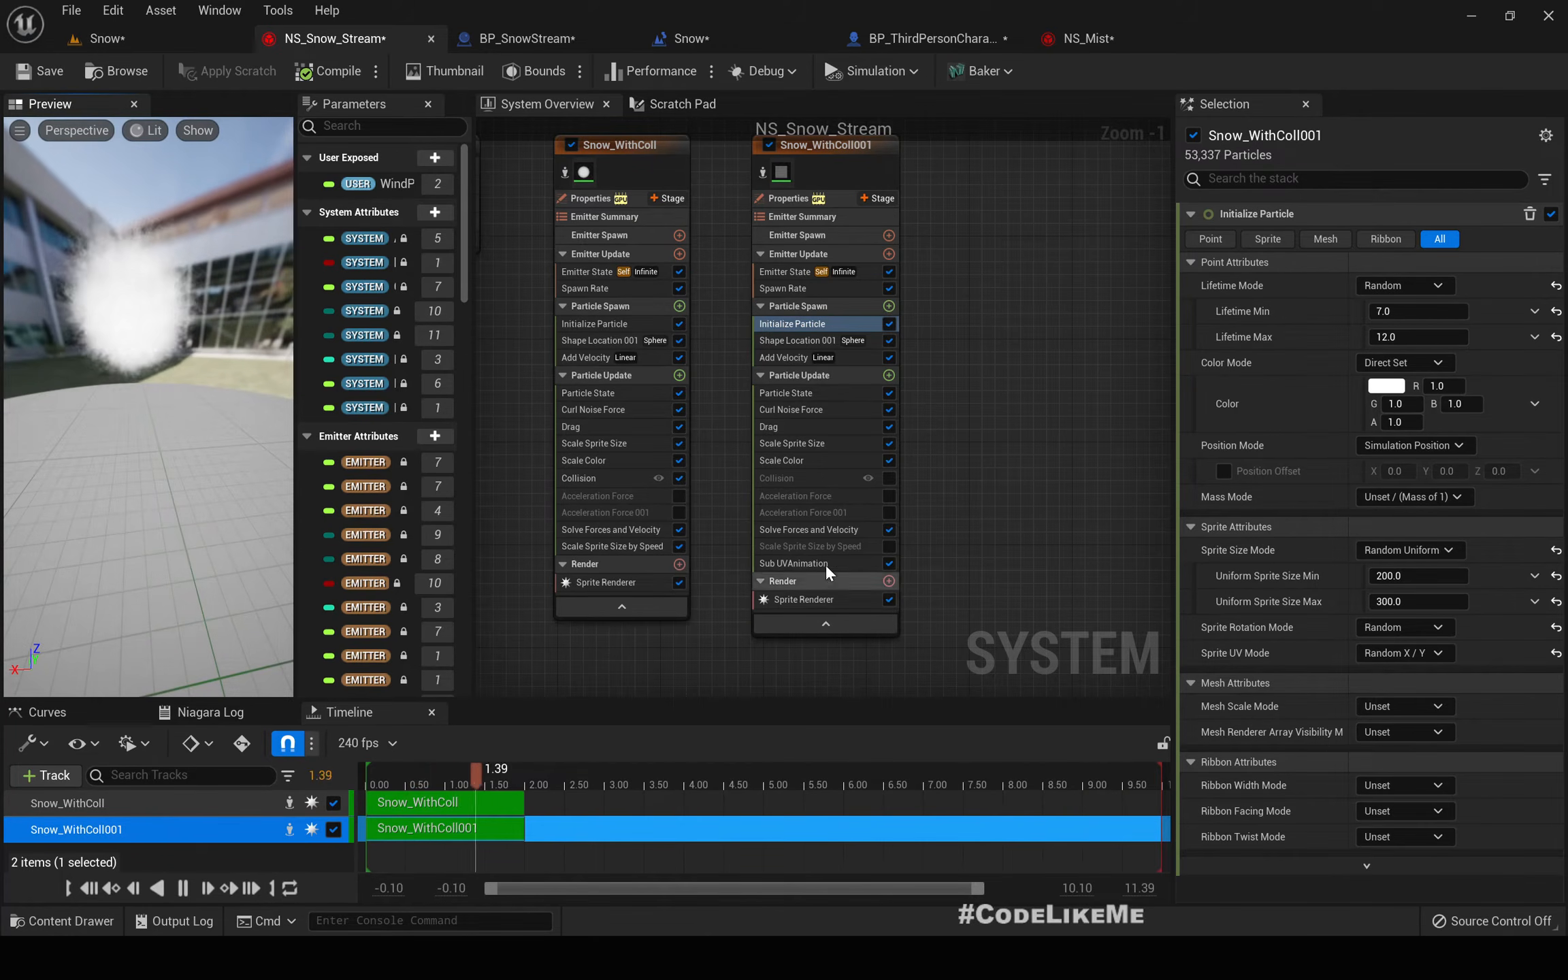
click(793, 460)
click(794, 443)
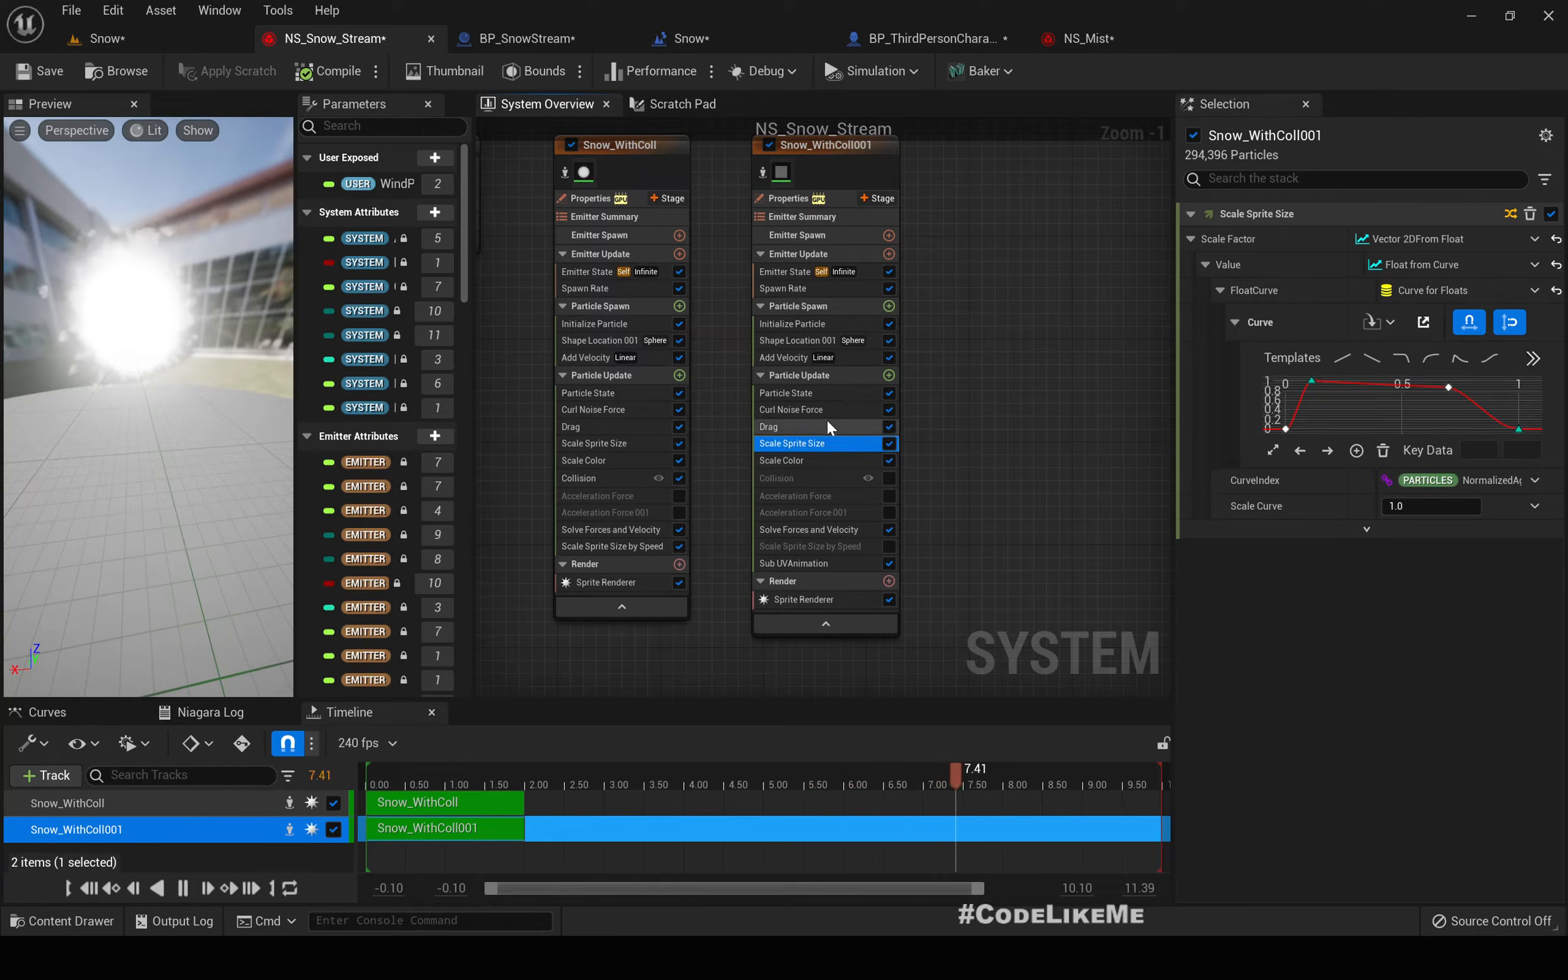
click(787, 324)
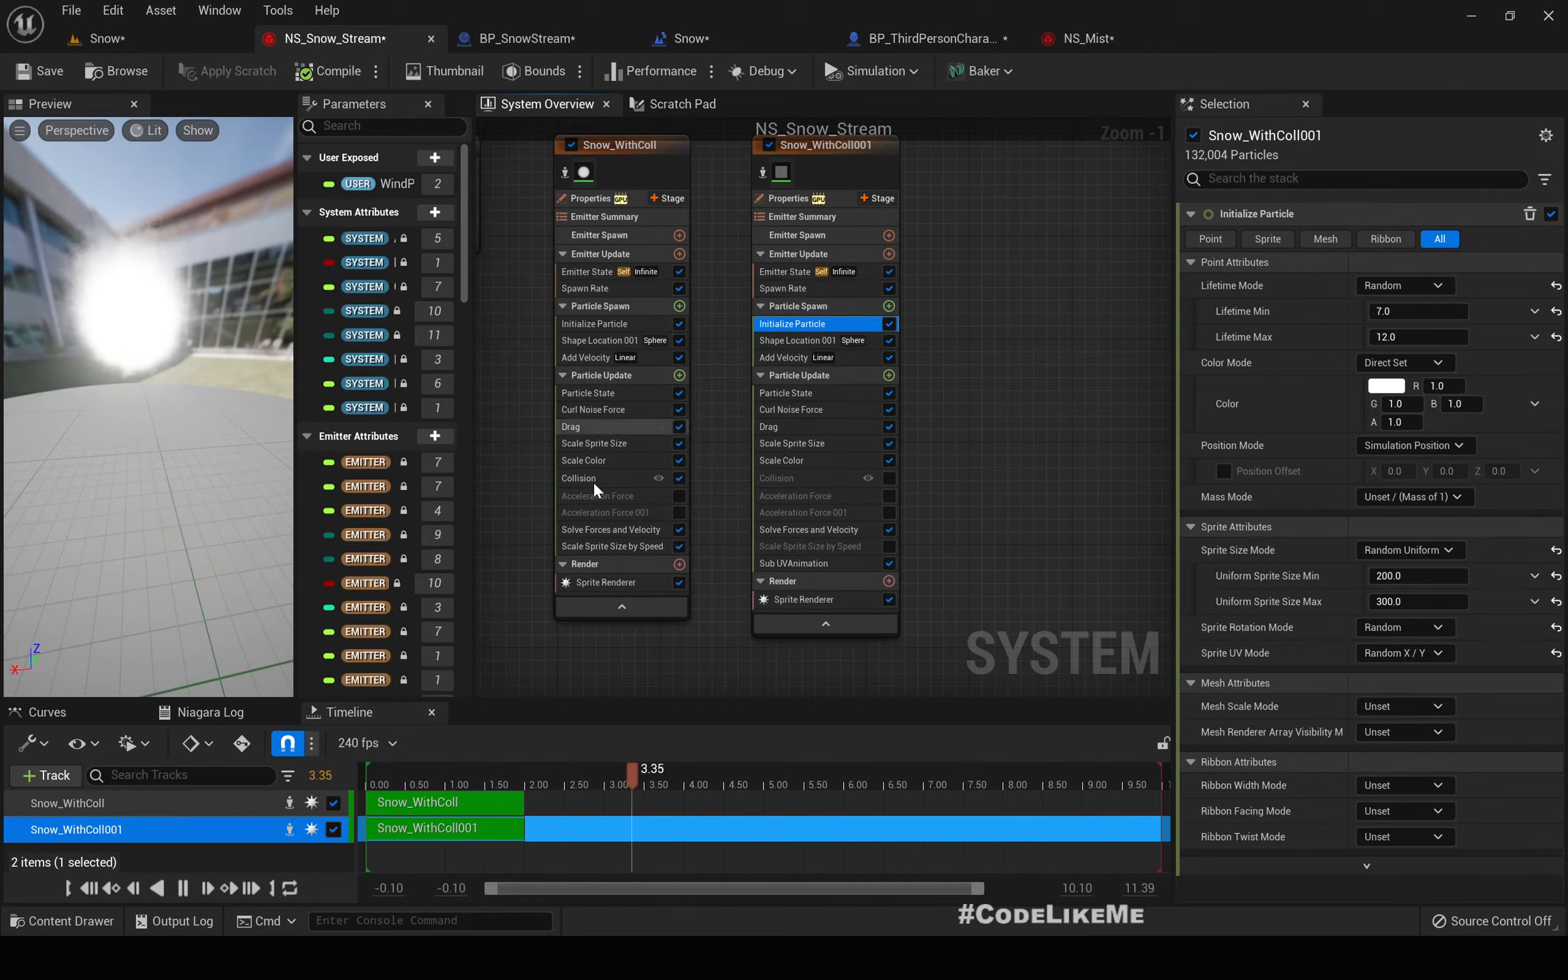
click(787, 601)
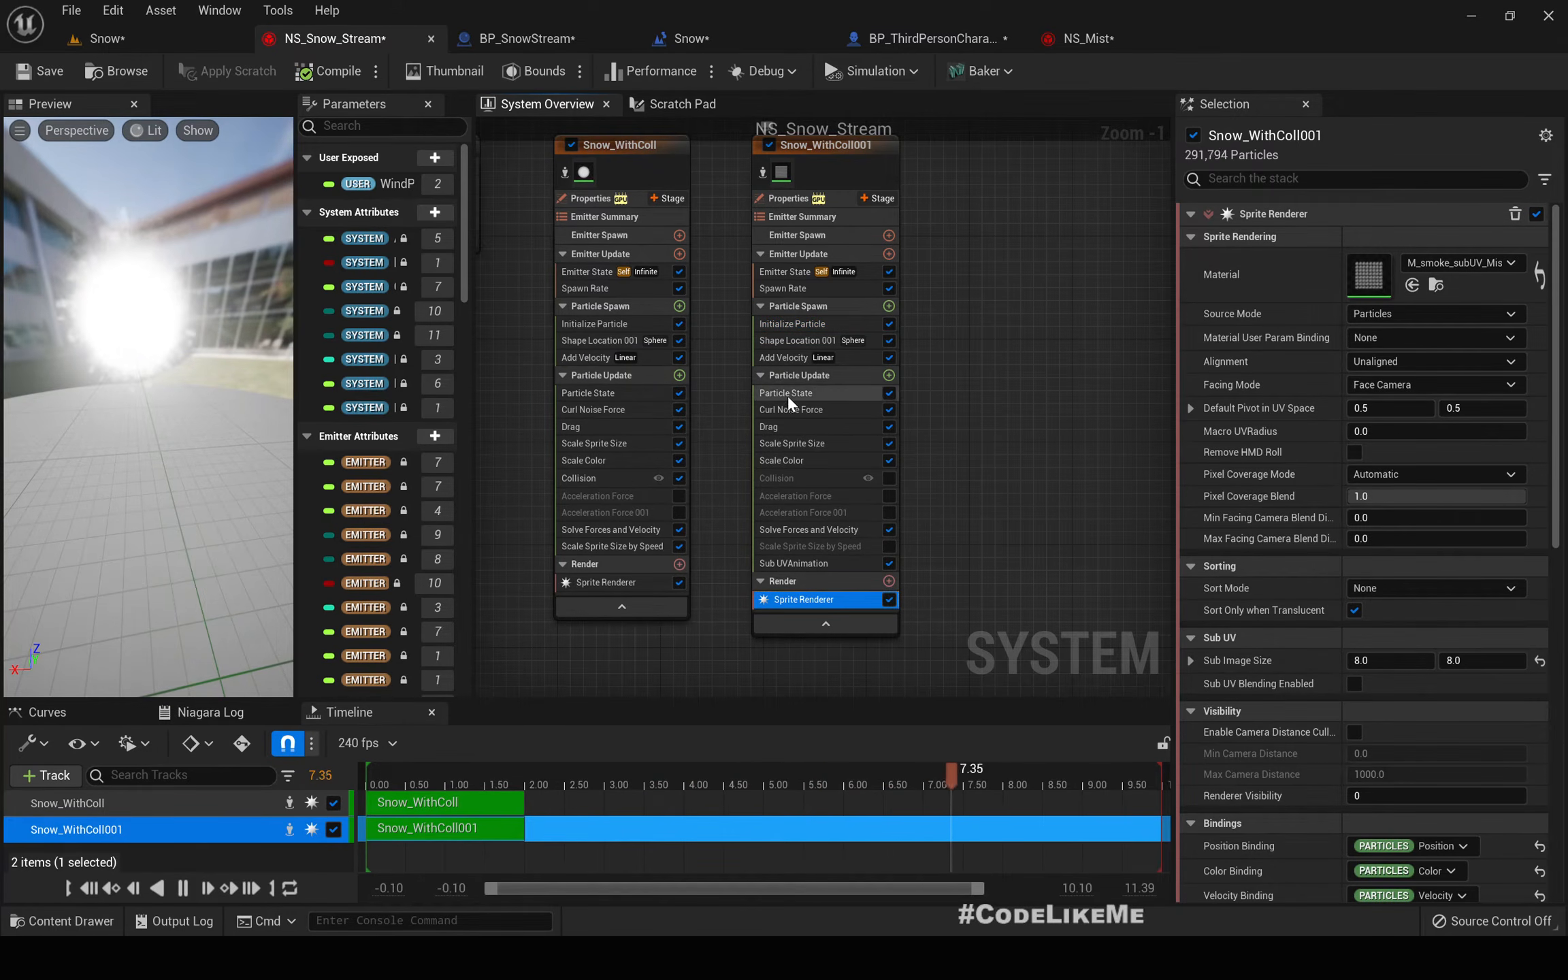
- Set the SpawnRate of the Snow_WithColl001 emitter to 2000
click(792, 291)
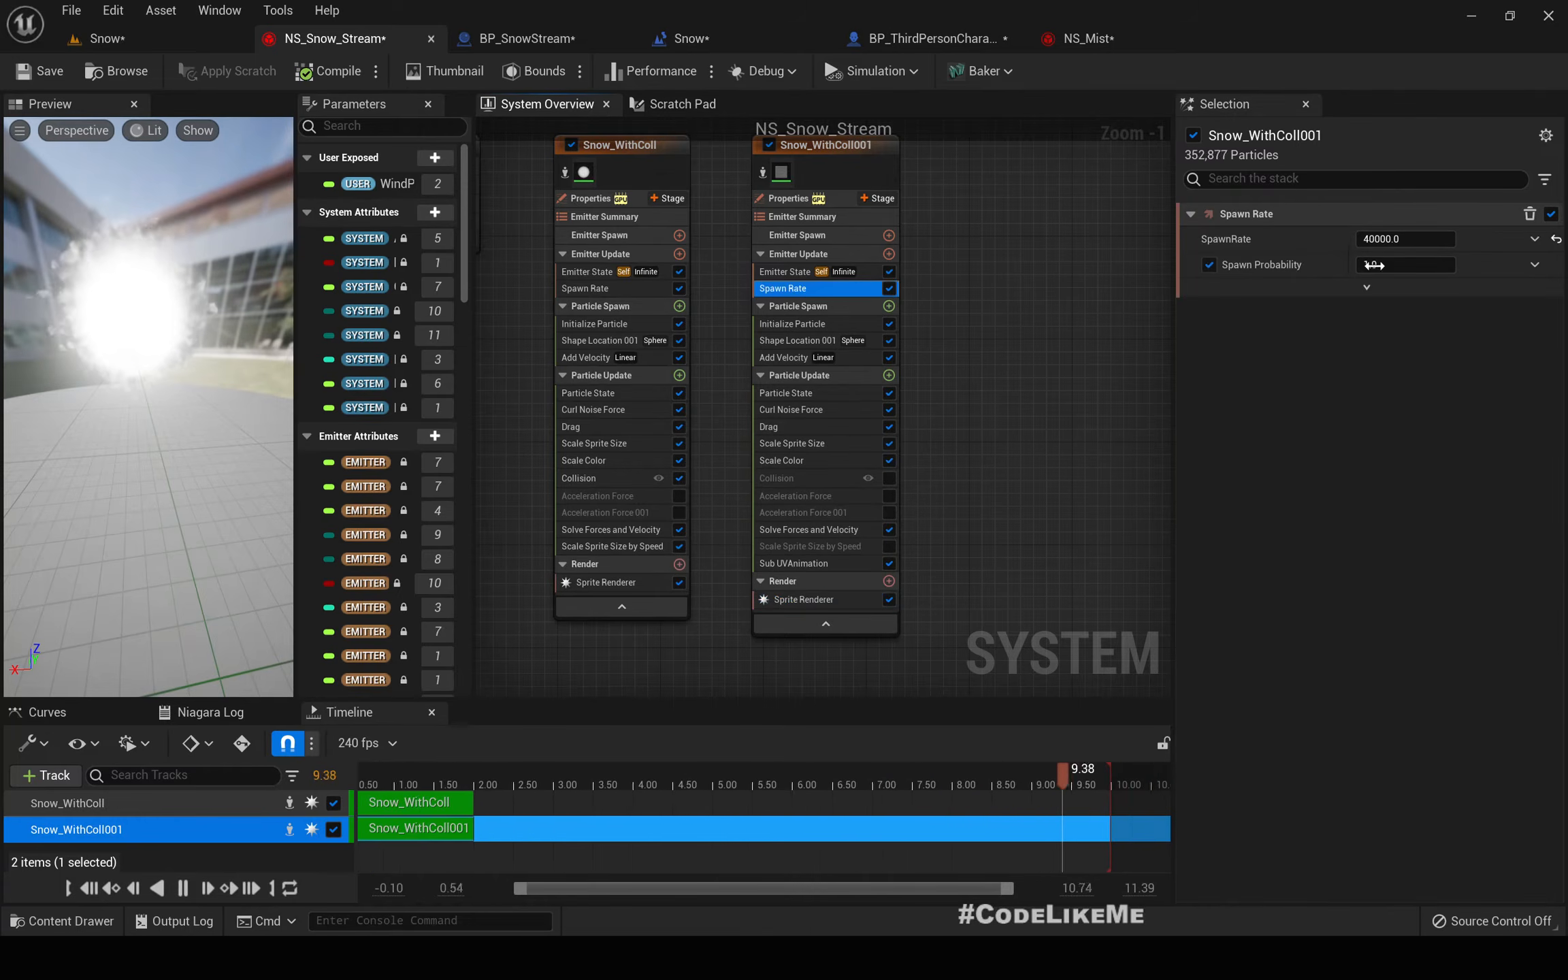
click(1427, 239)
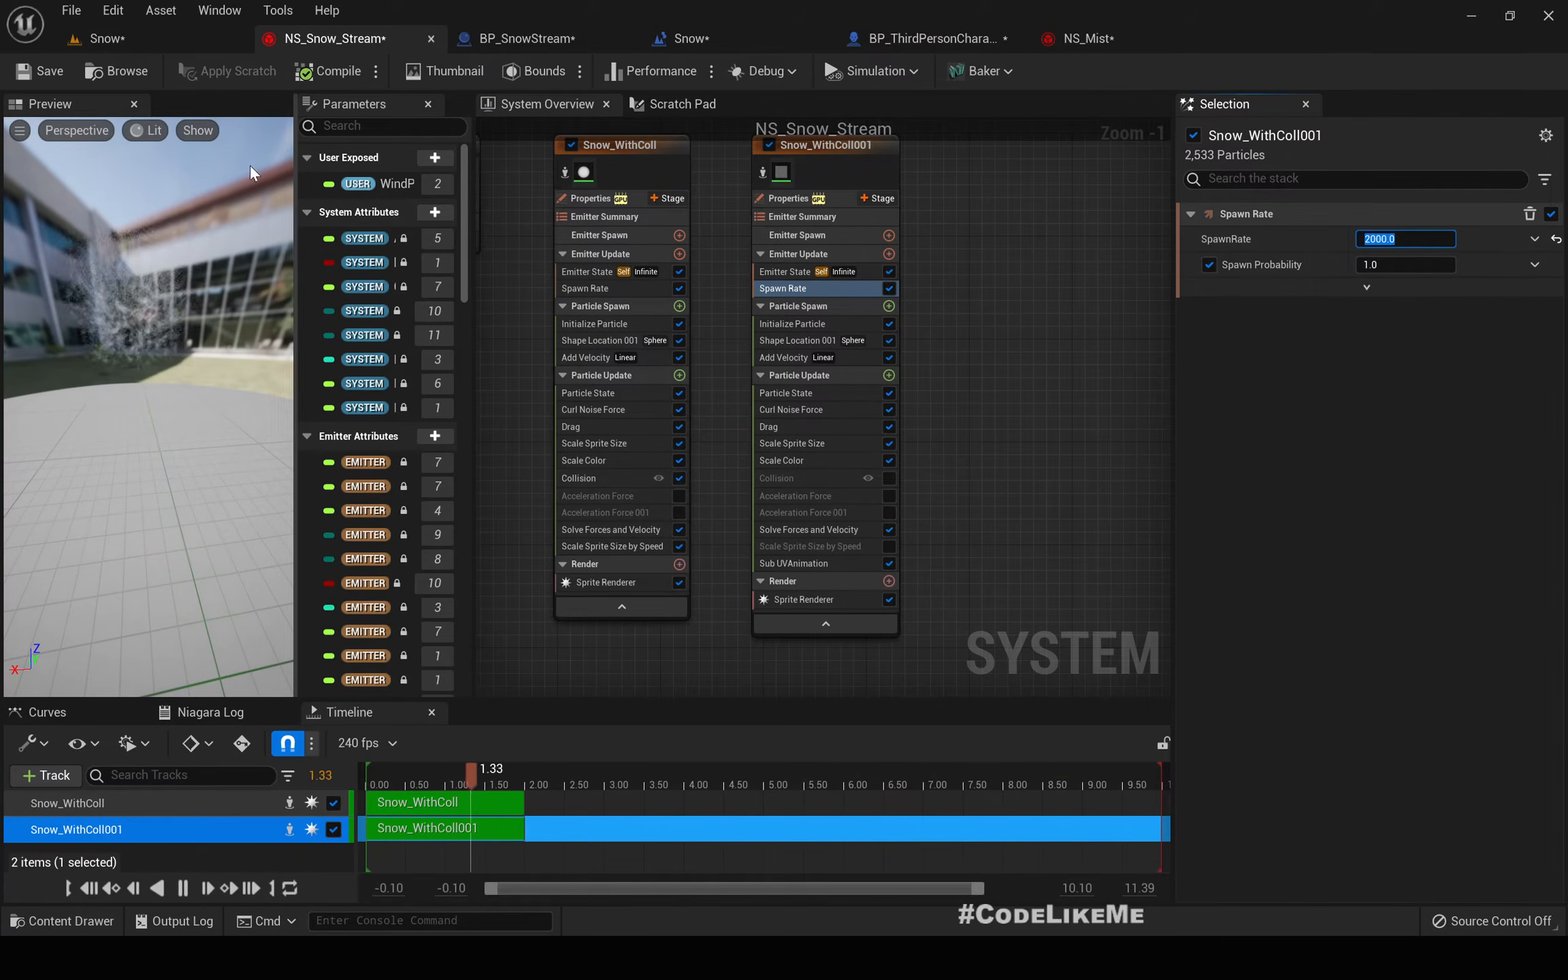
- Play the Snow level full screen, walk the character between the walls to examine the mist's density, and end the play session
click(121, 40)
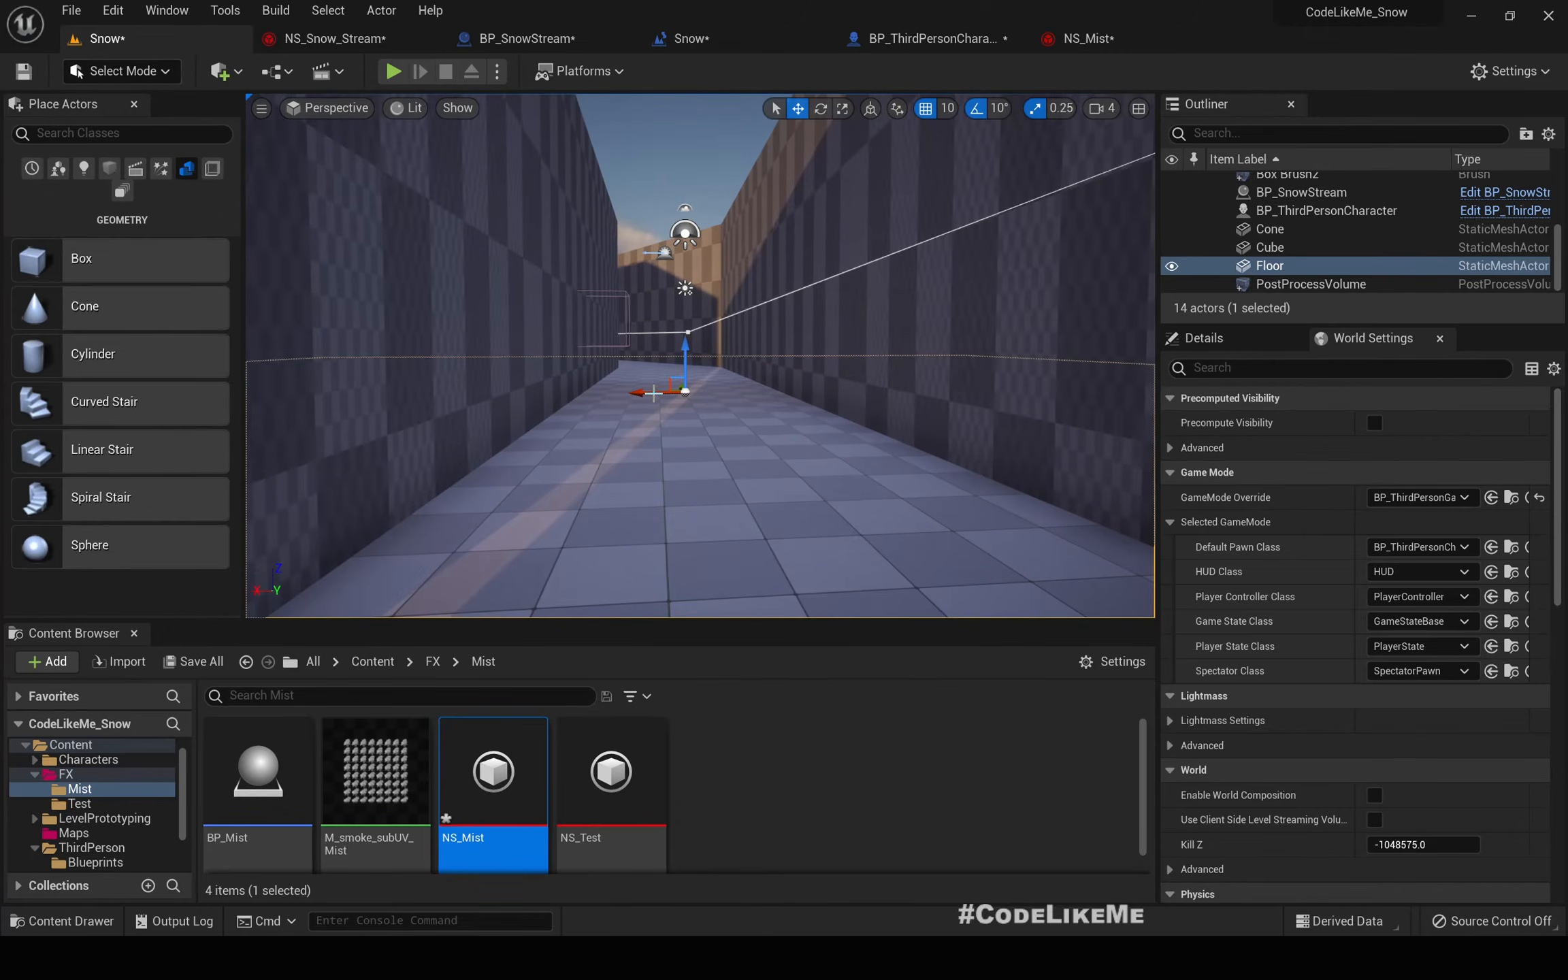
key(F11)
key(alt+p)
click(626, 383)
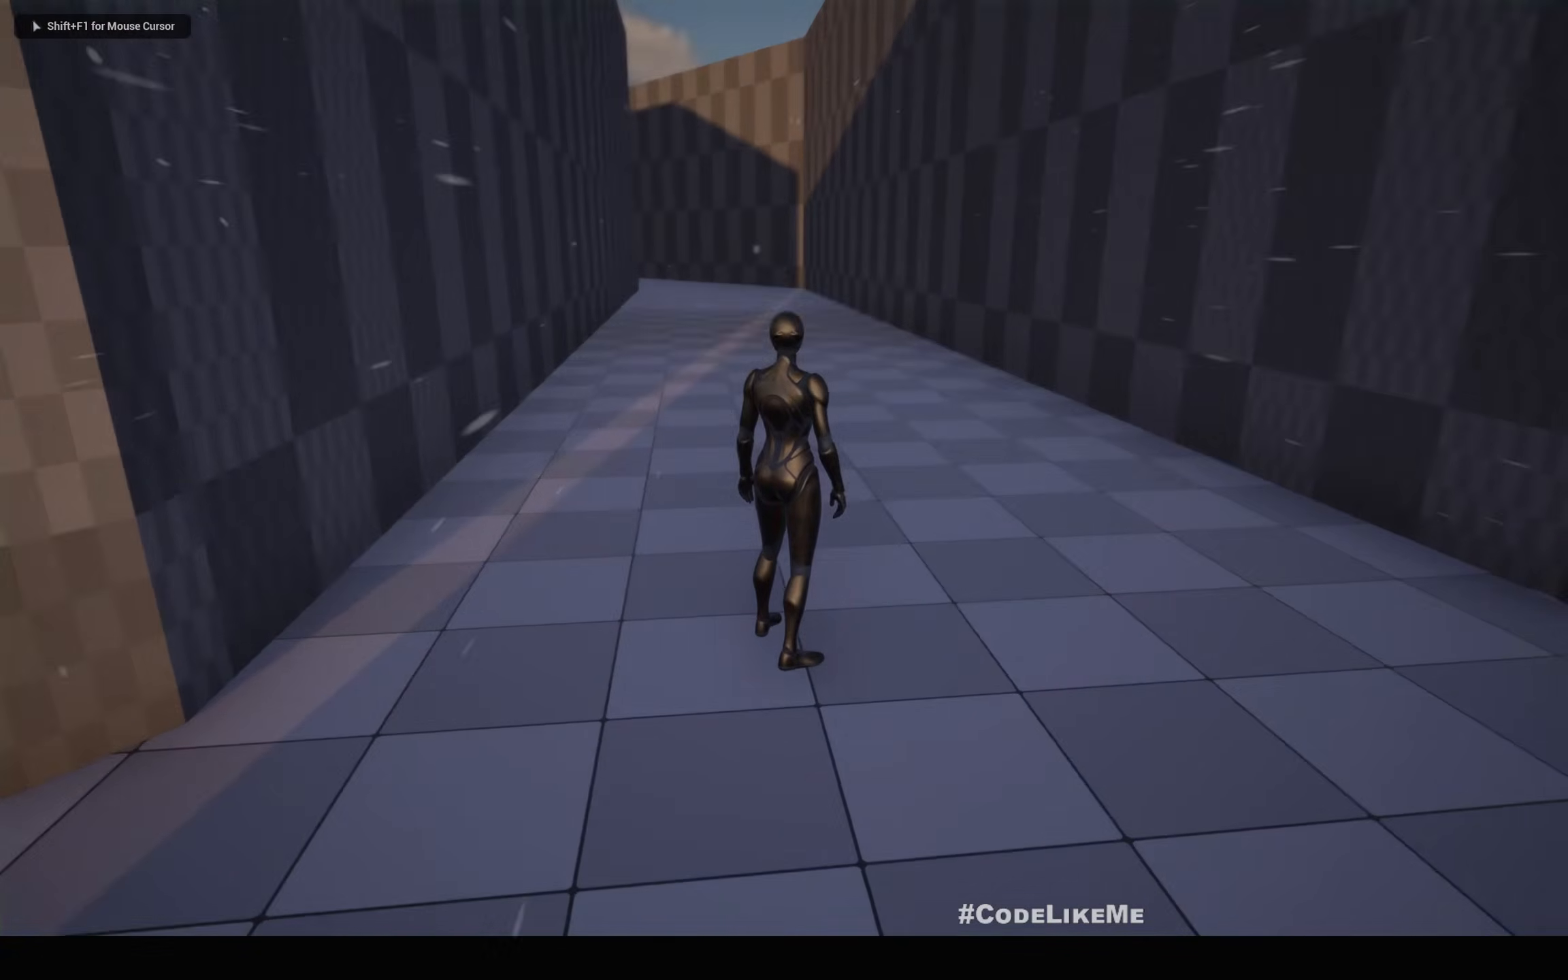
key(w)
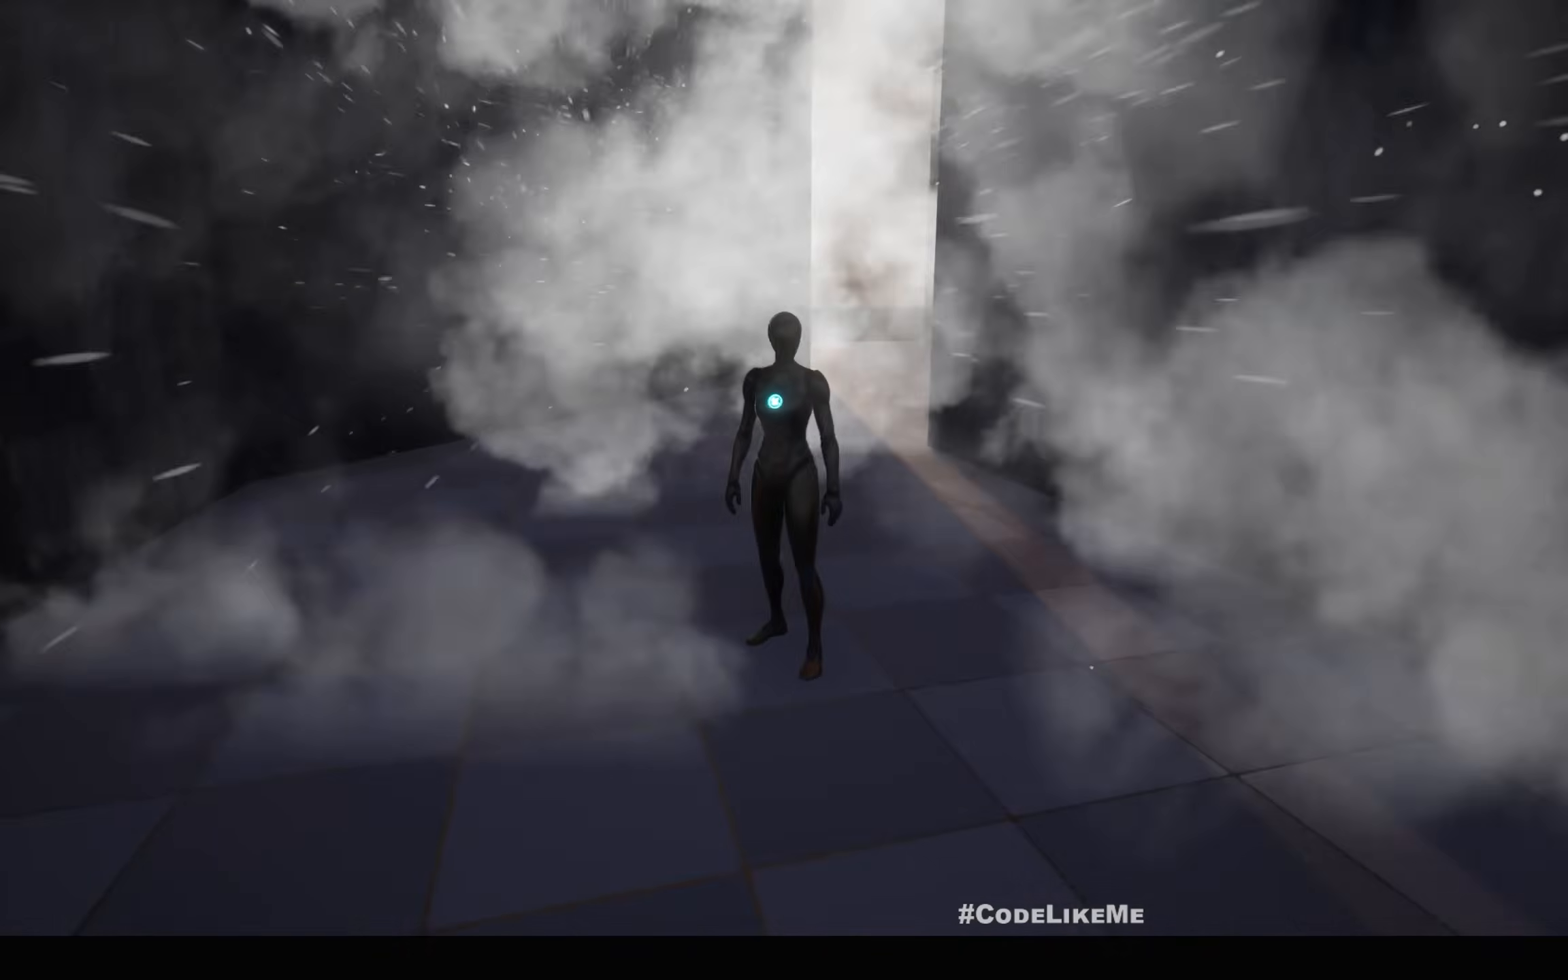
key(w)
key(w)
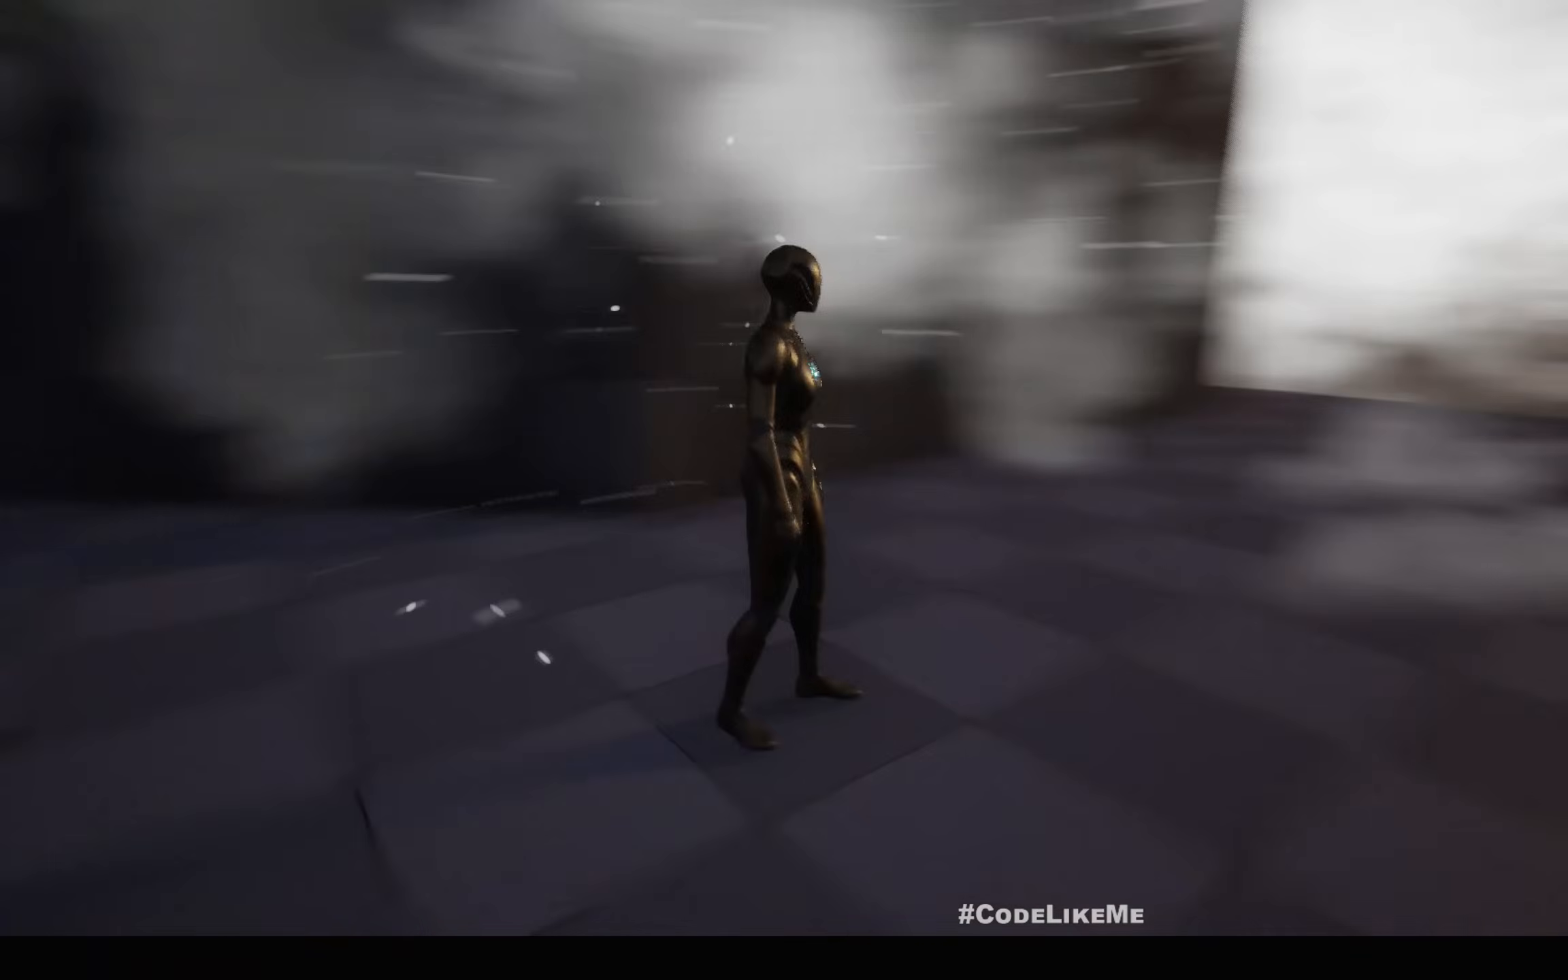
key(w)
key(w)
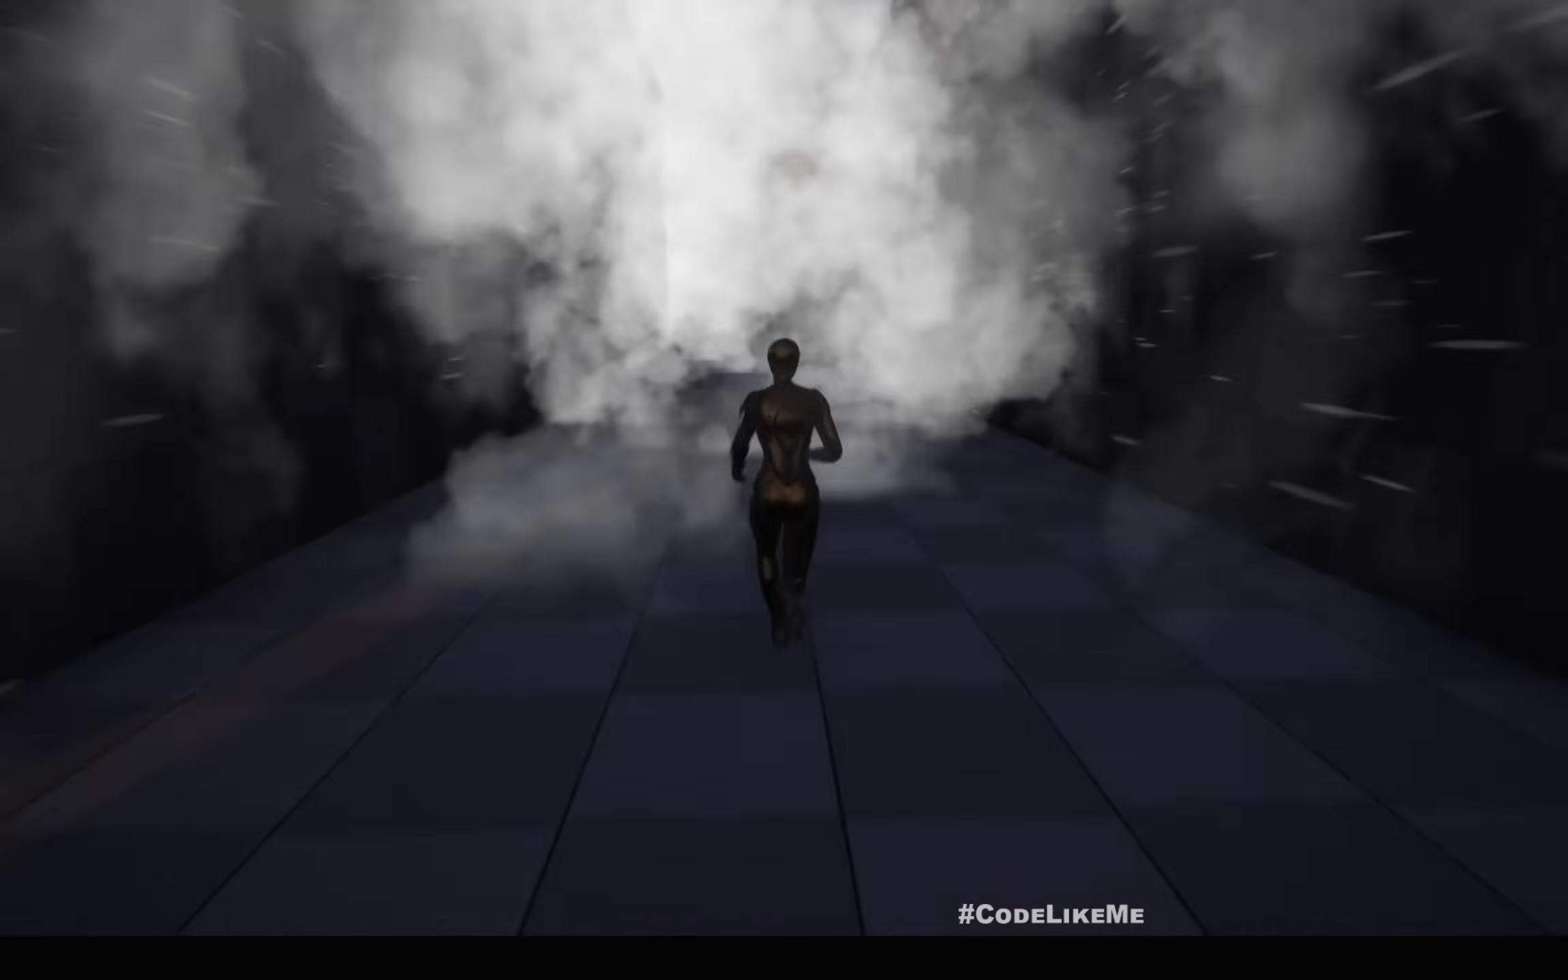
key(w)
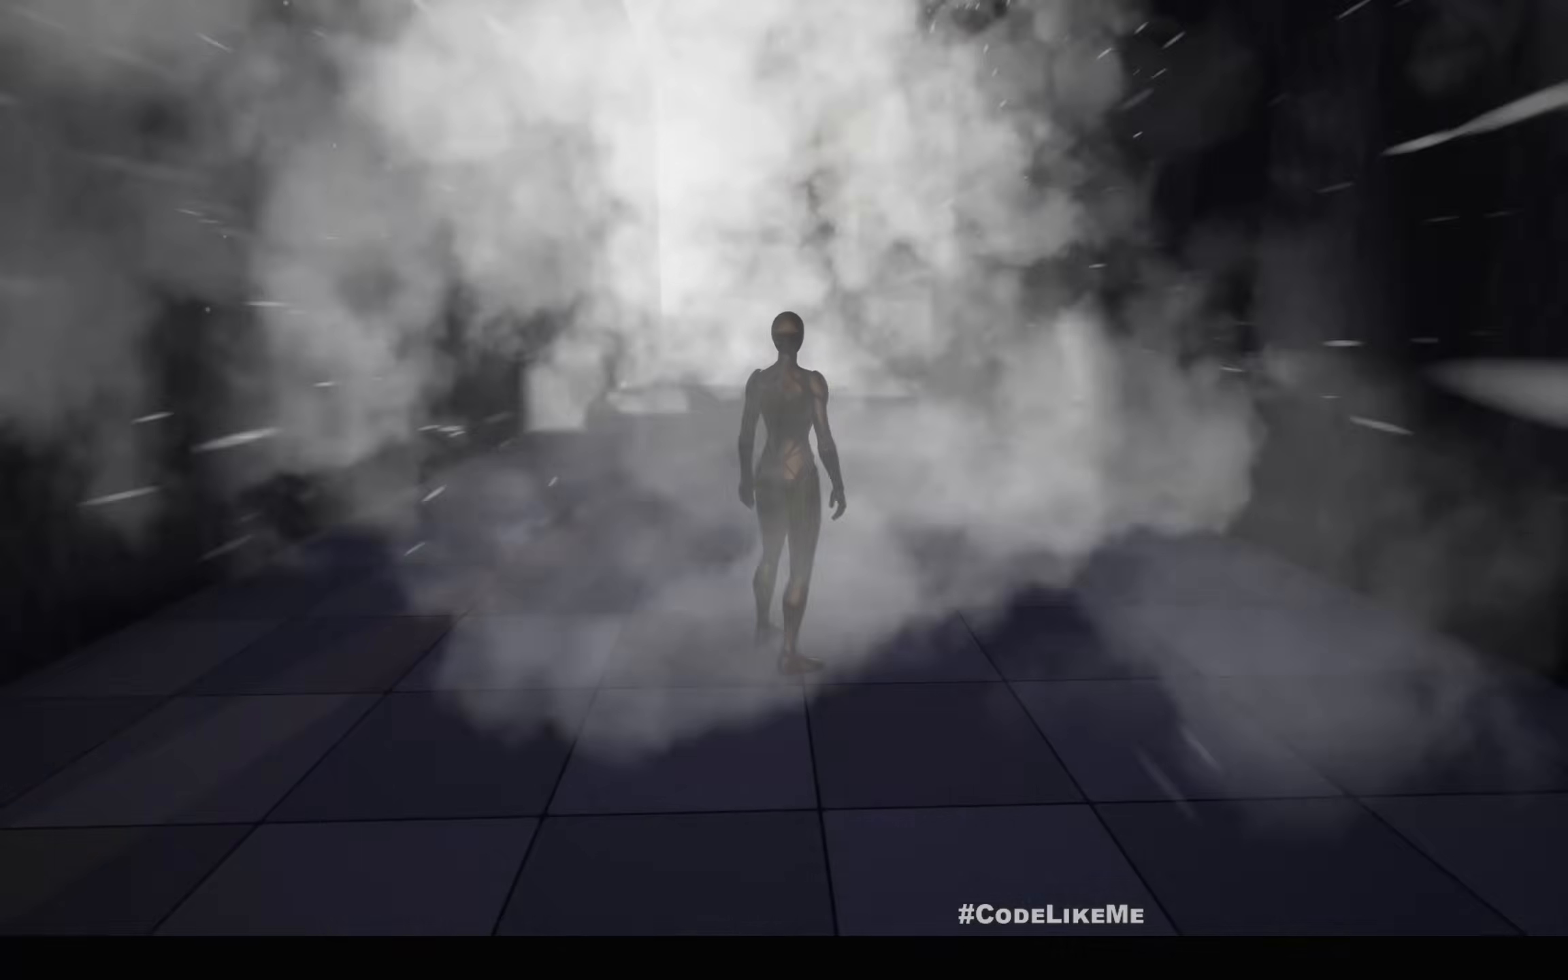
key(F11)
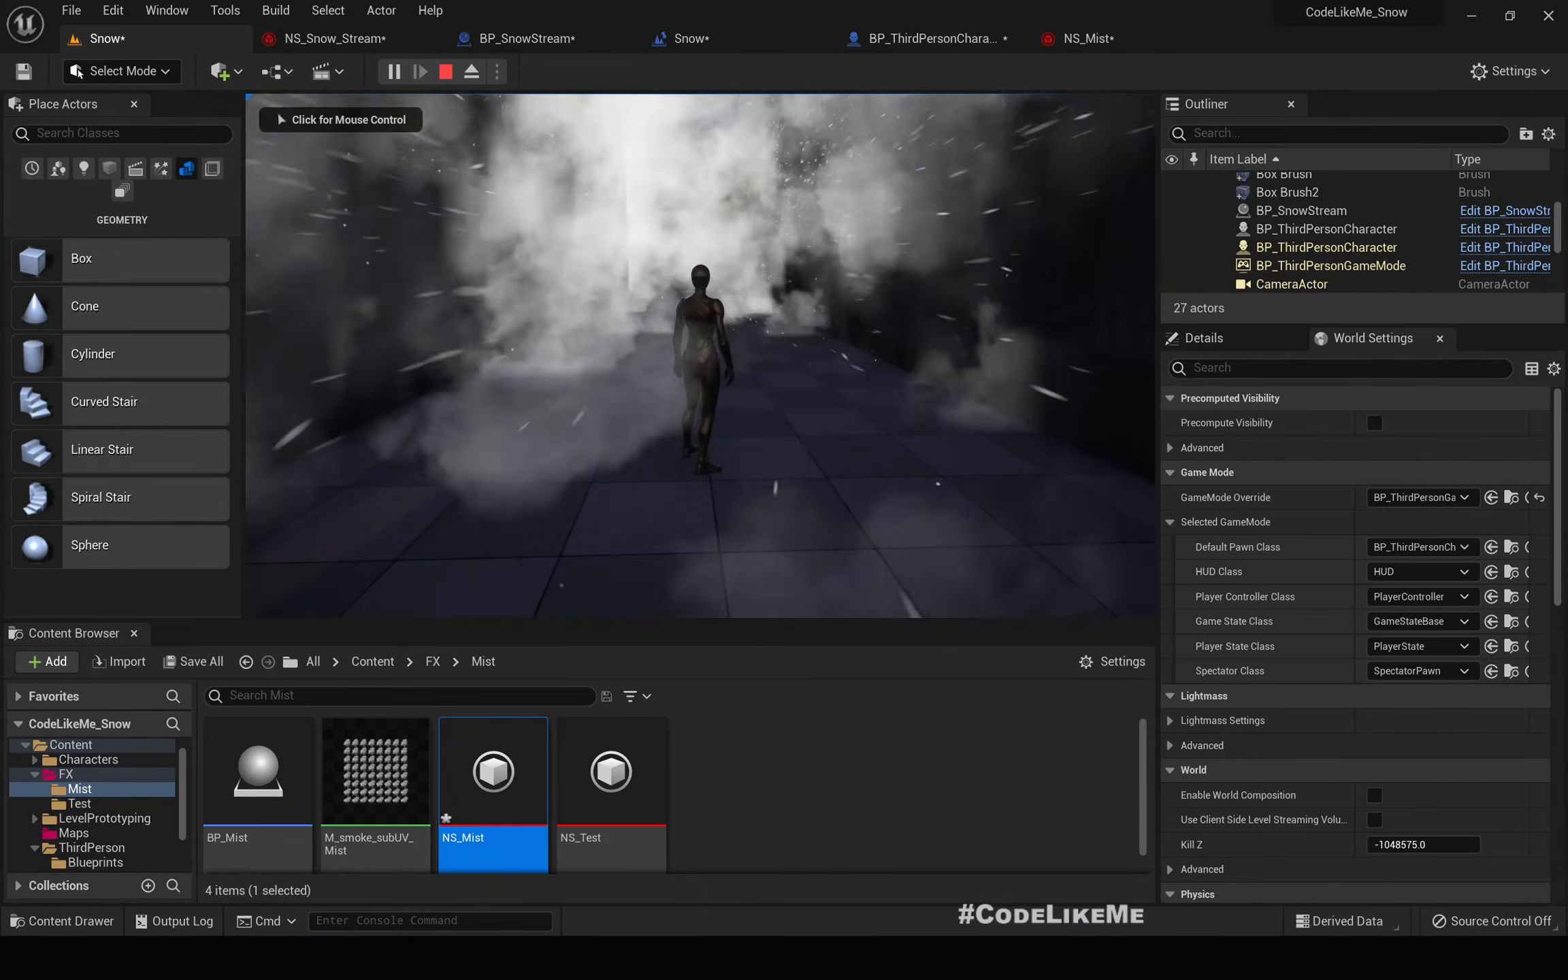
key(Escape)
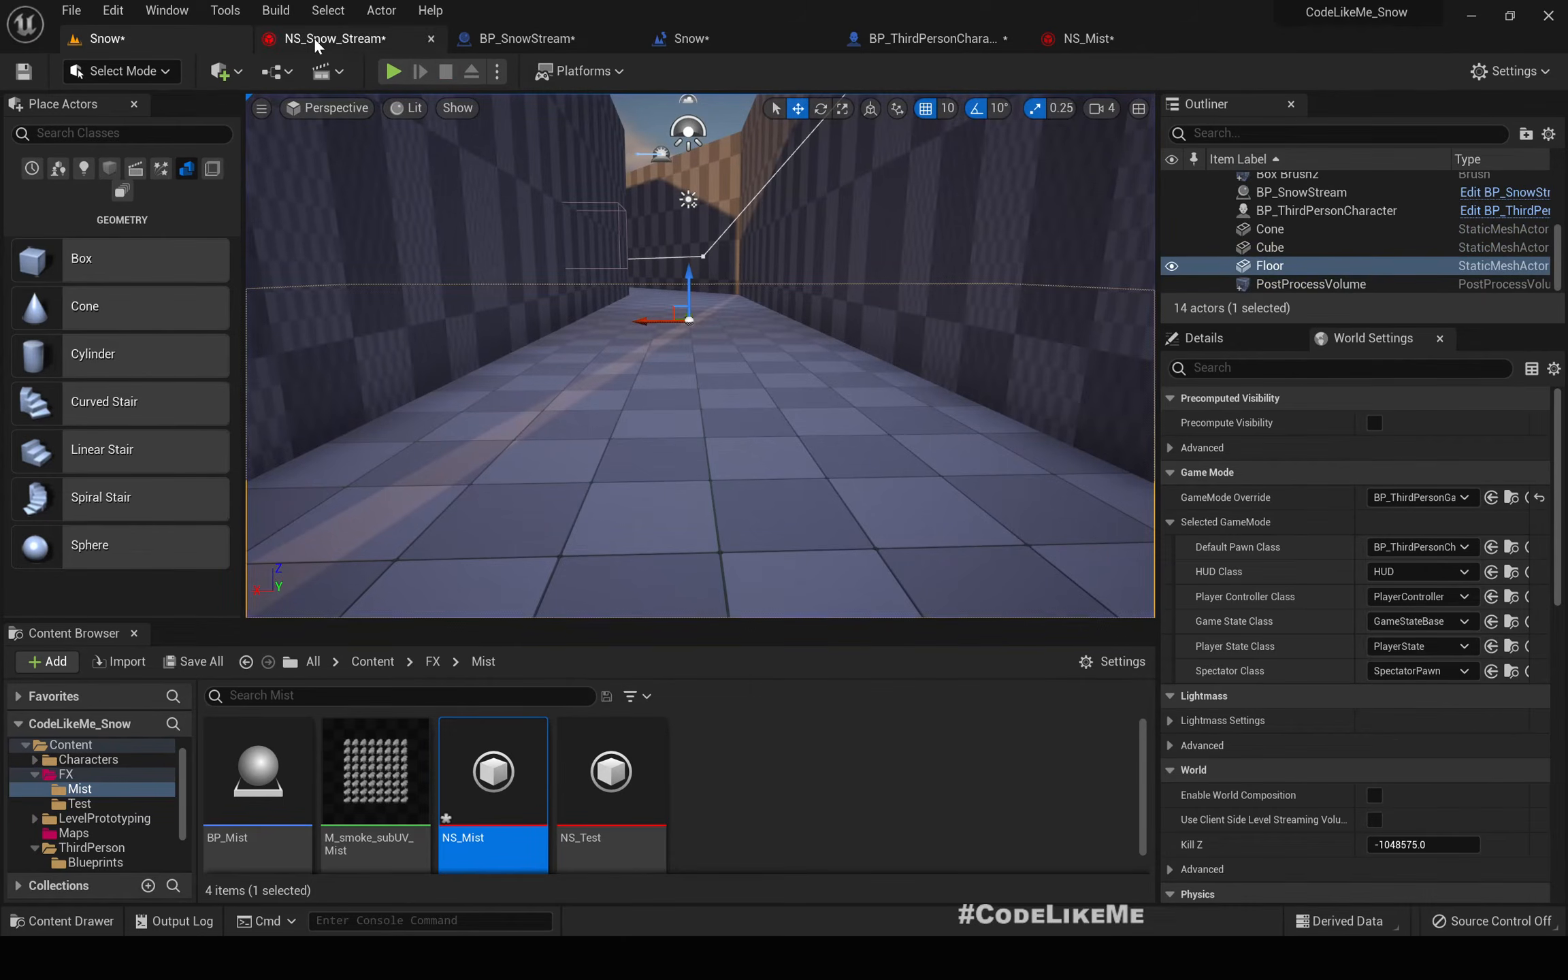
- Set the Scale Curve of Scale Alpha to 0.3 in Snow_WithColl001's Scale Color module in NS_Snow_Stream
click(314, 37)
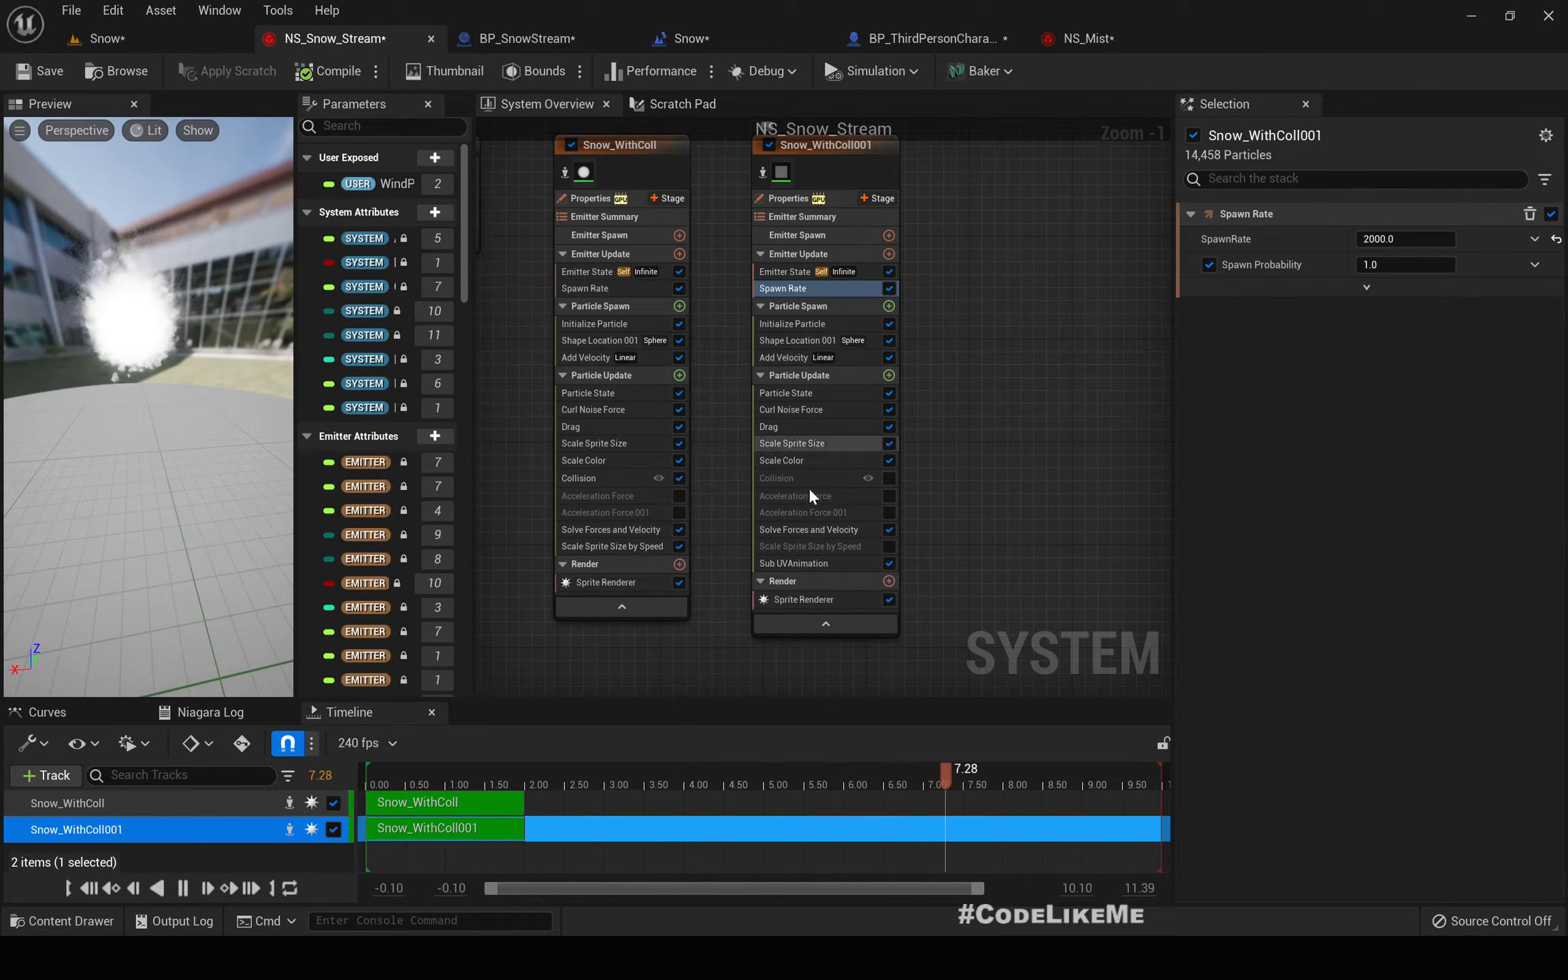
click(816, 460)
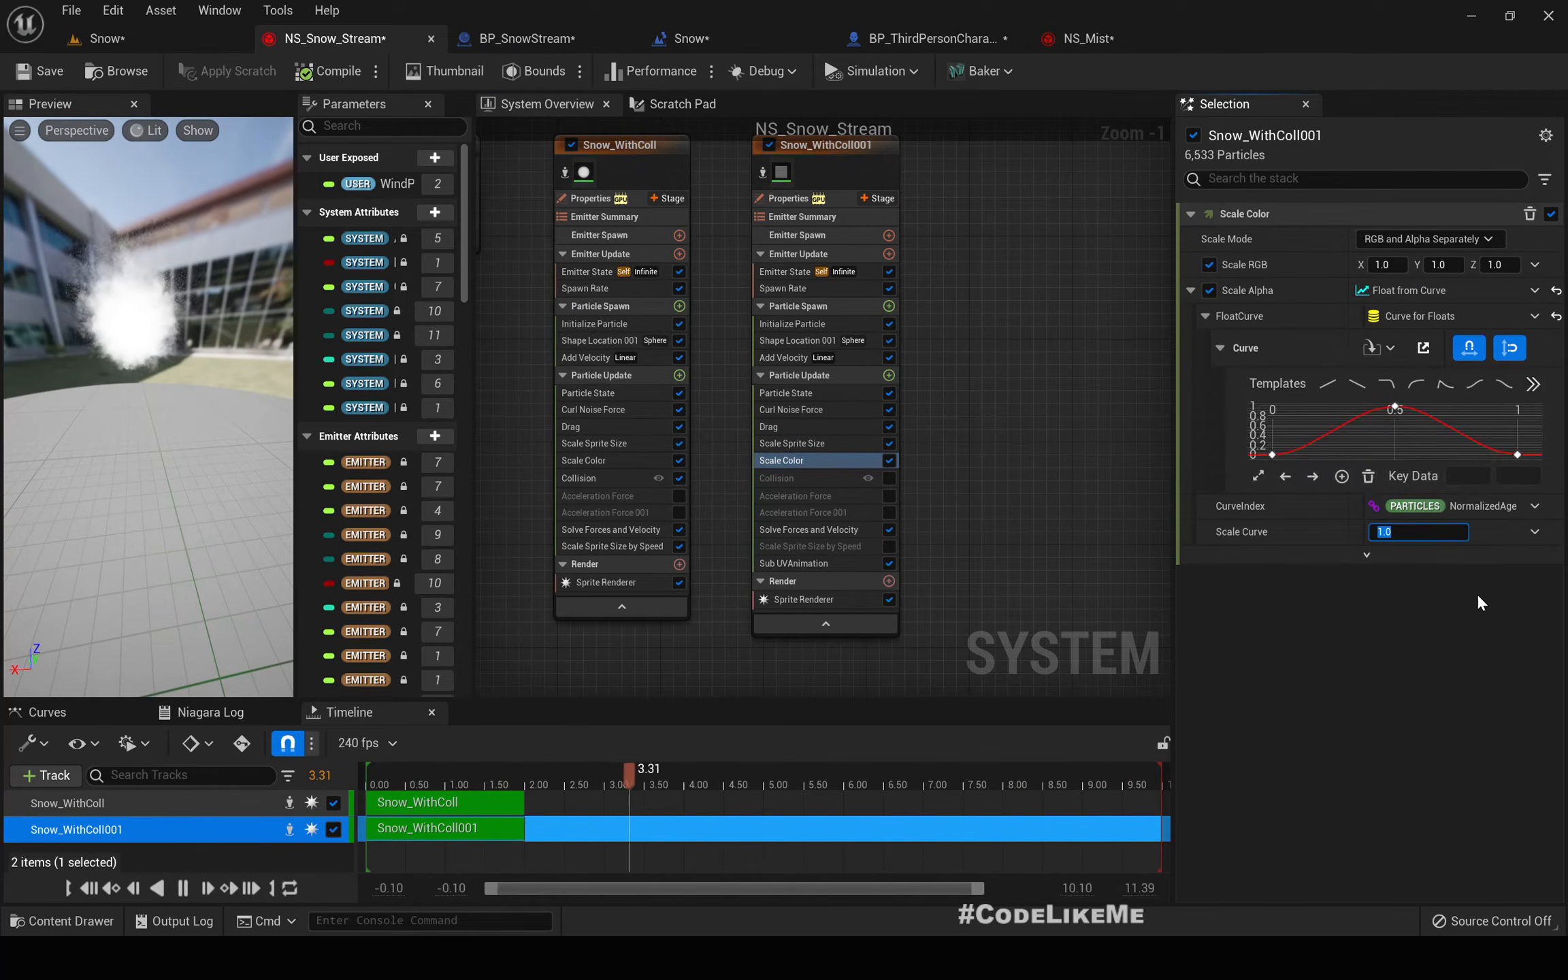
text(0.3)
key(Return)
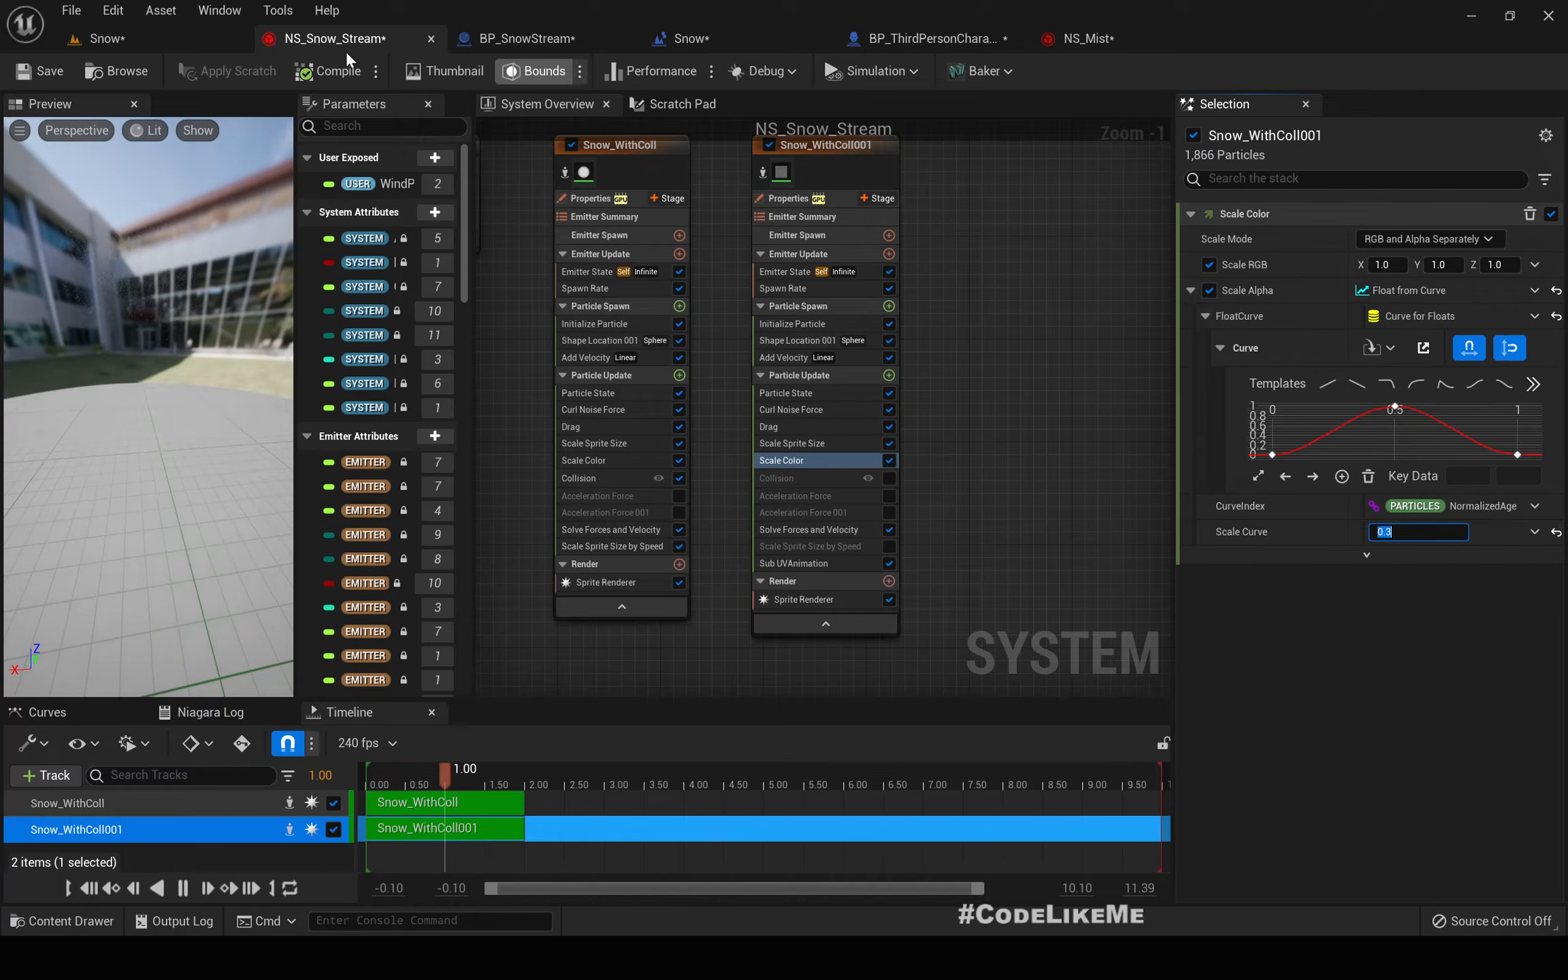
- Play the Snow level full screen and move the character through the corridor to check the mist's opacity
click(99, 38)
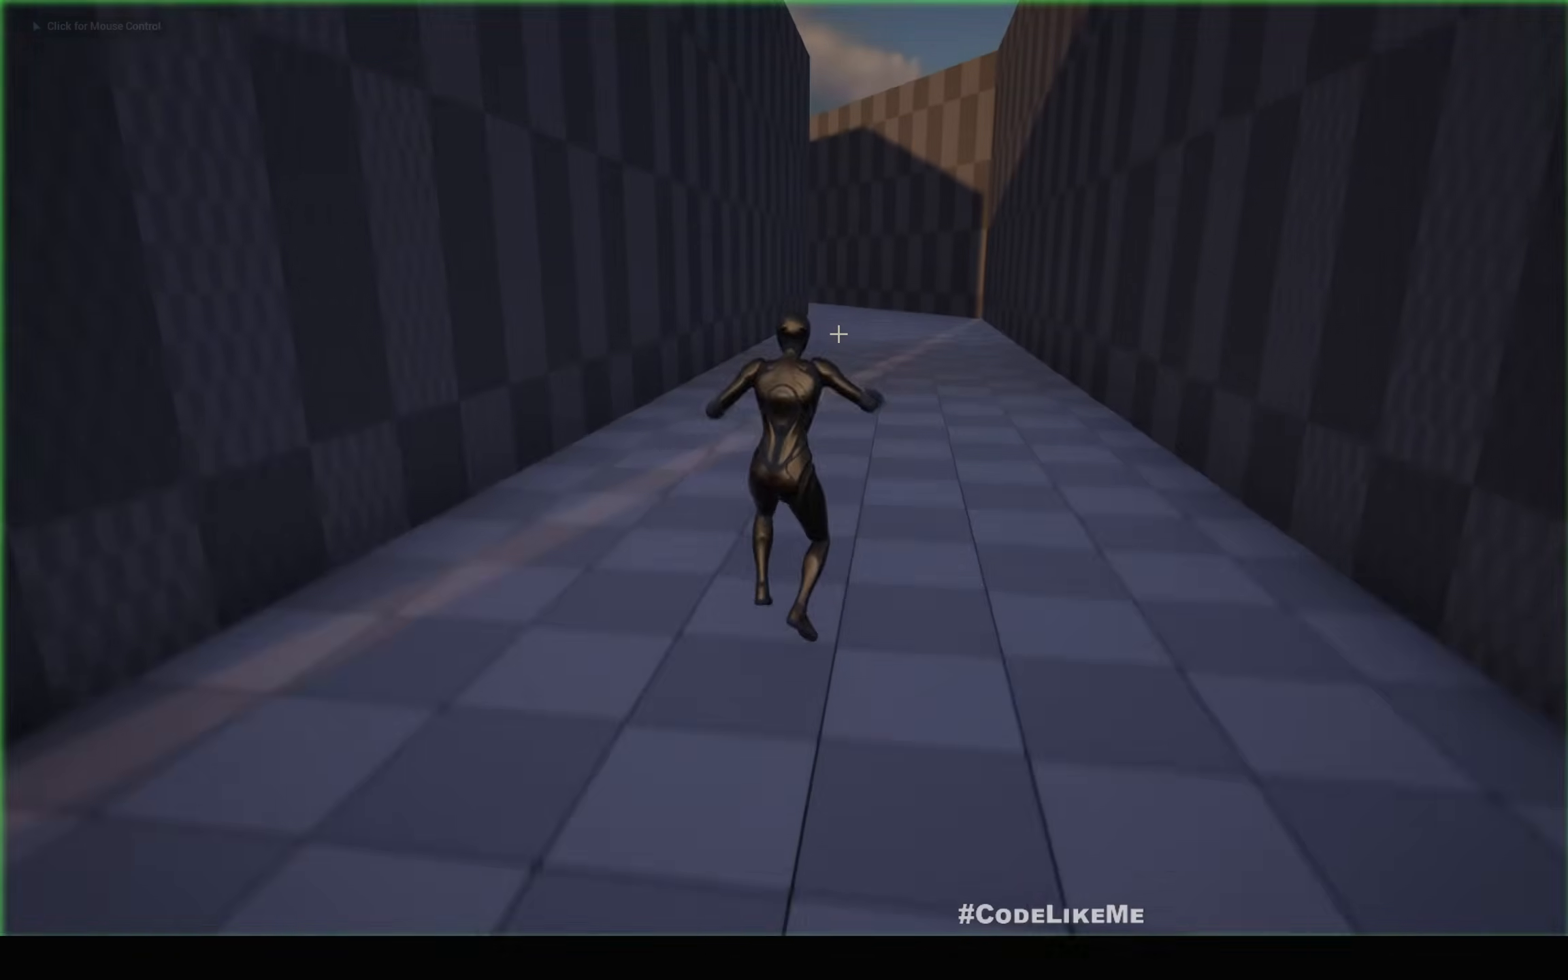
click(838, 333)
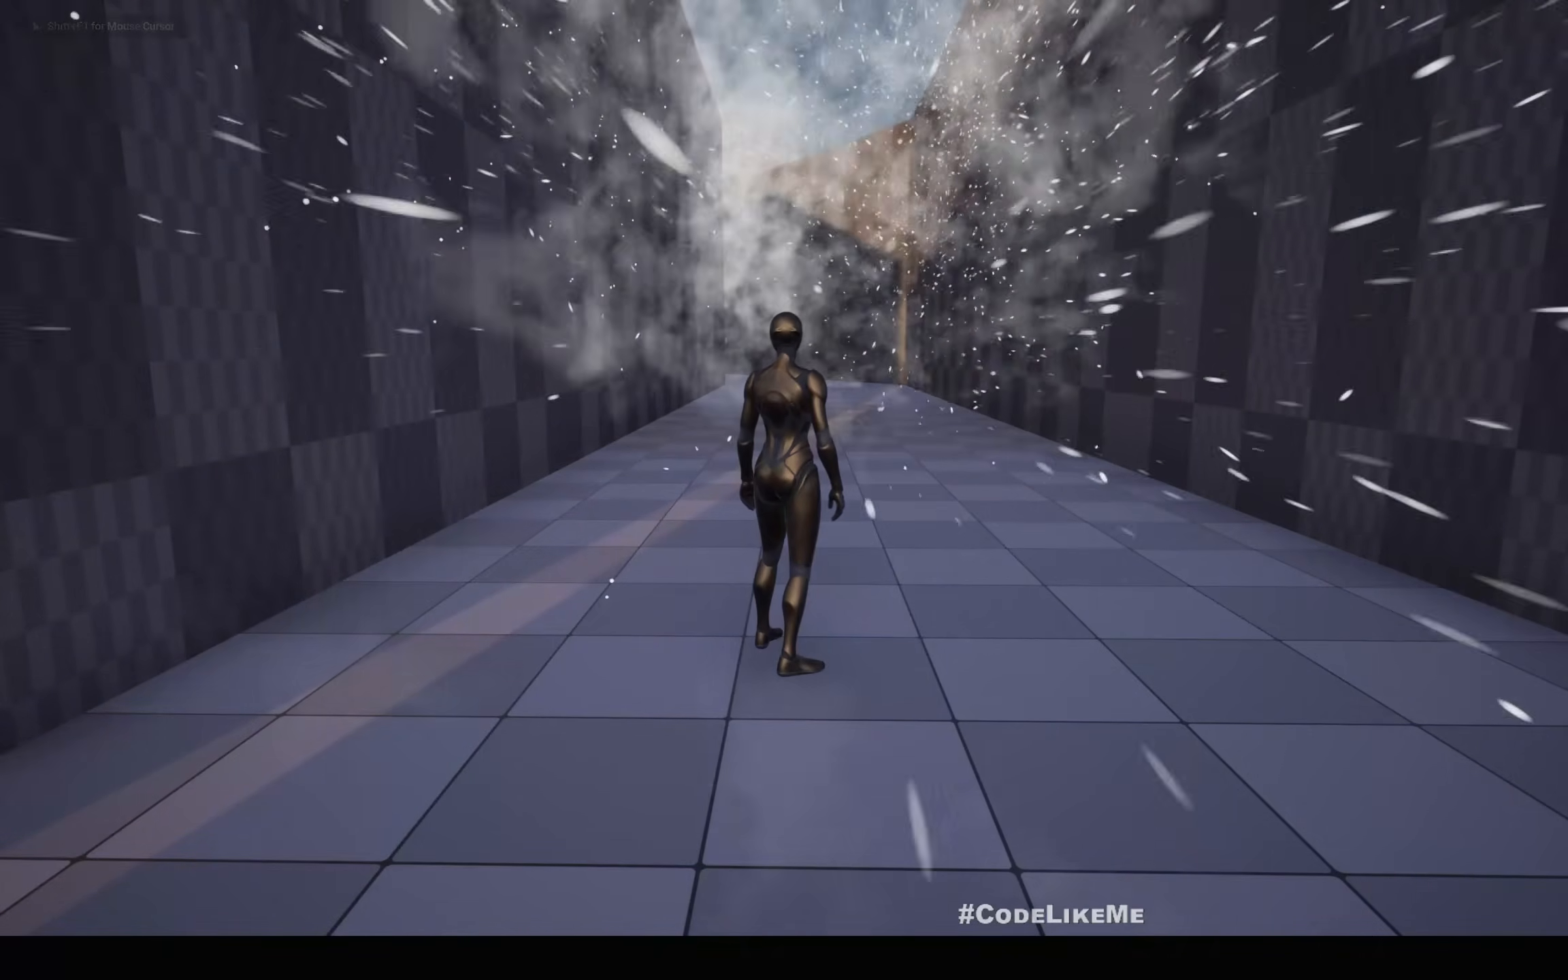
key(w)
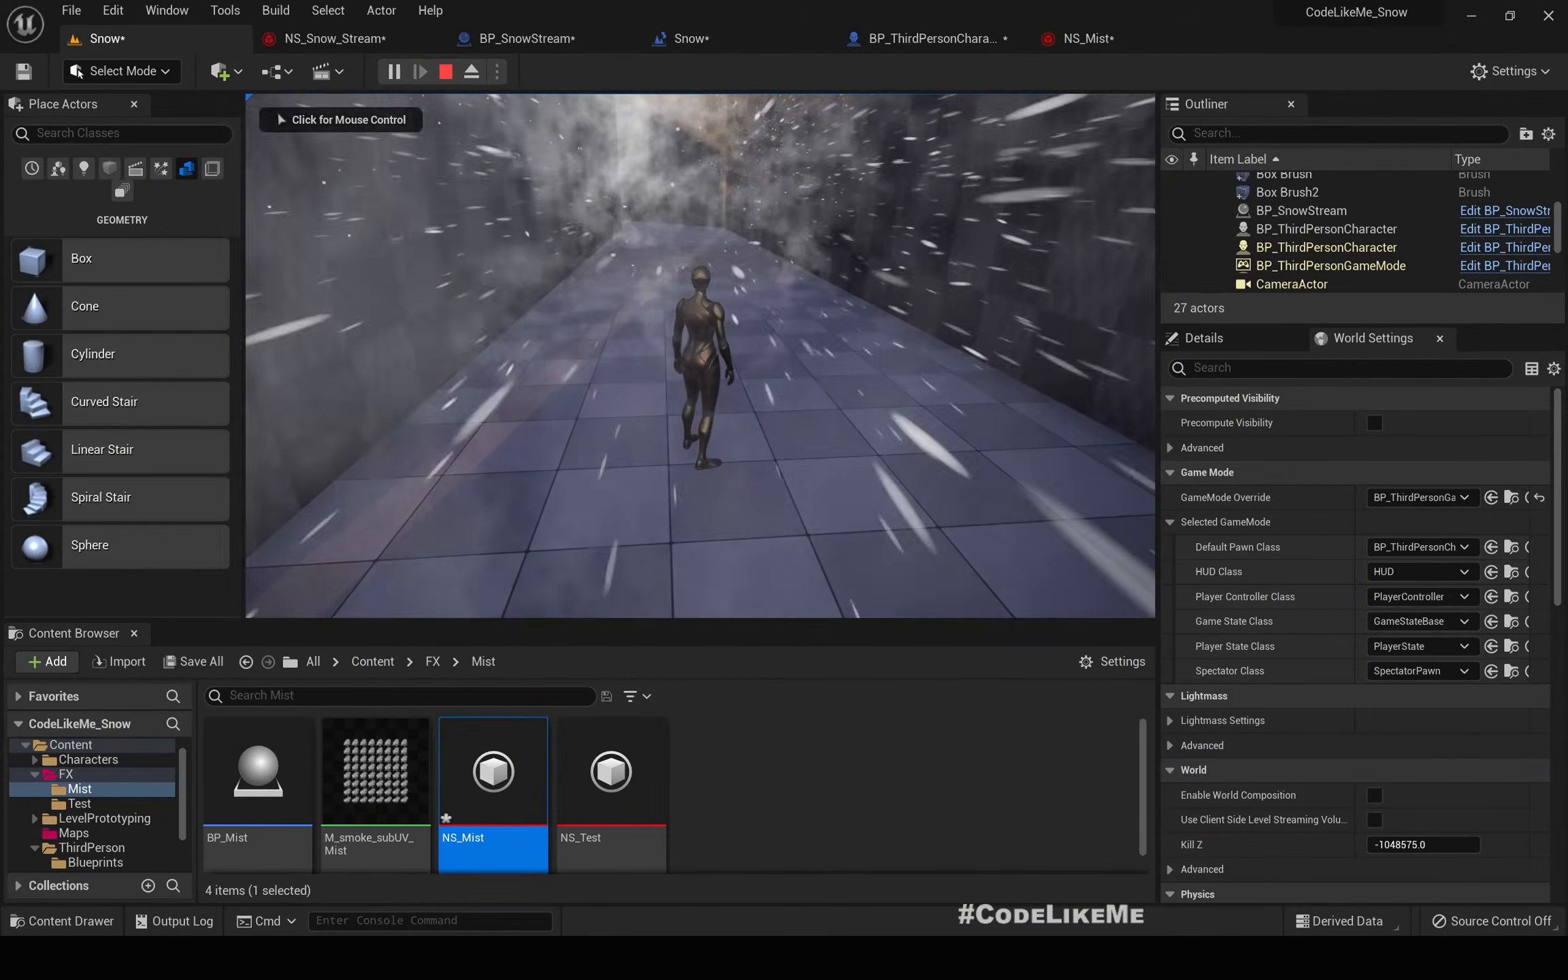
- Disable Snow_WithColl001's Drag module and set its Add Velocity module's Velocity Speed Scale to 3000
click(303, 45)
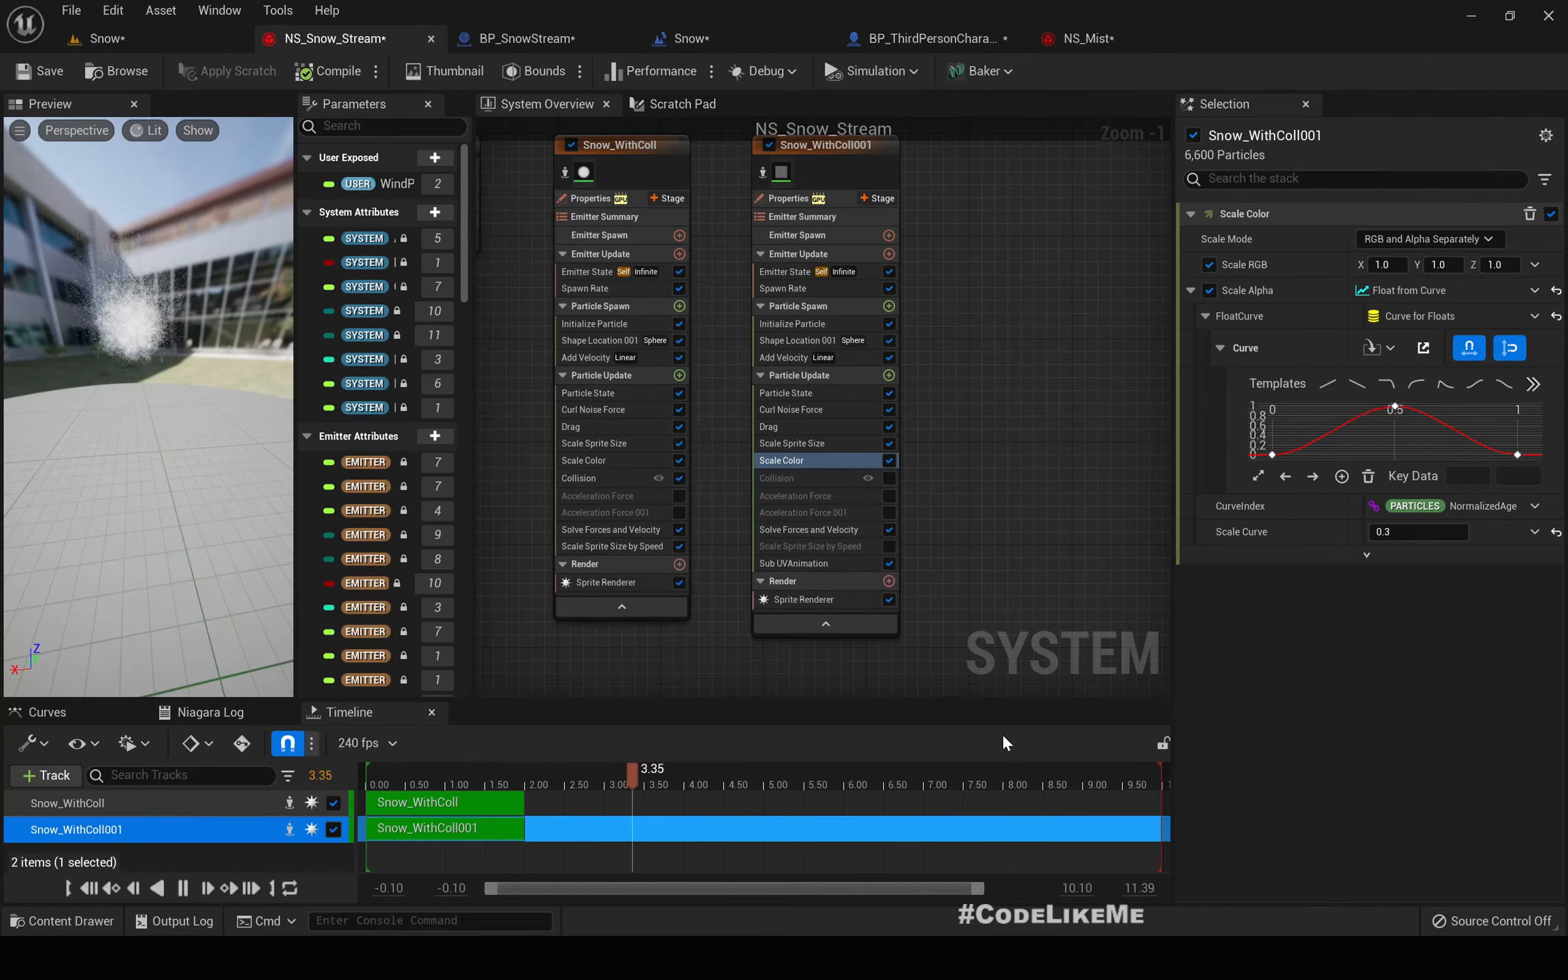
click(800, 428)
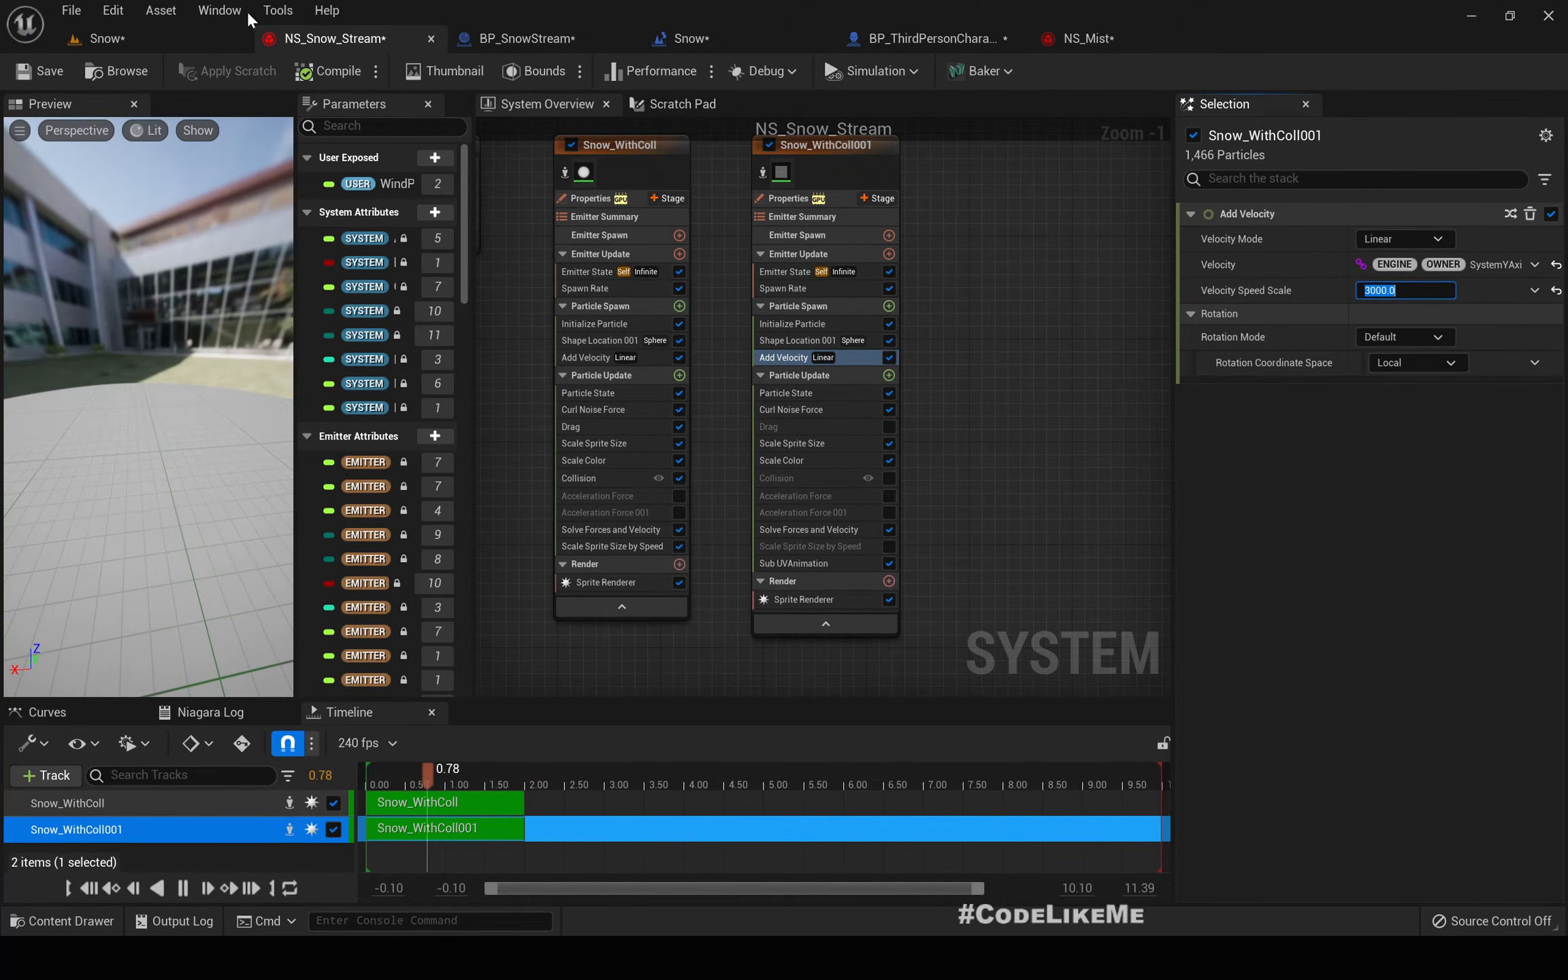
- Play the Snow level full screen and run the character through the corridor to examine the mist's speed with the new velocity
click(98, 42)
key(F11)
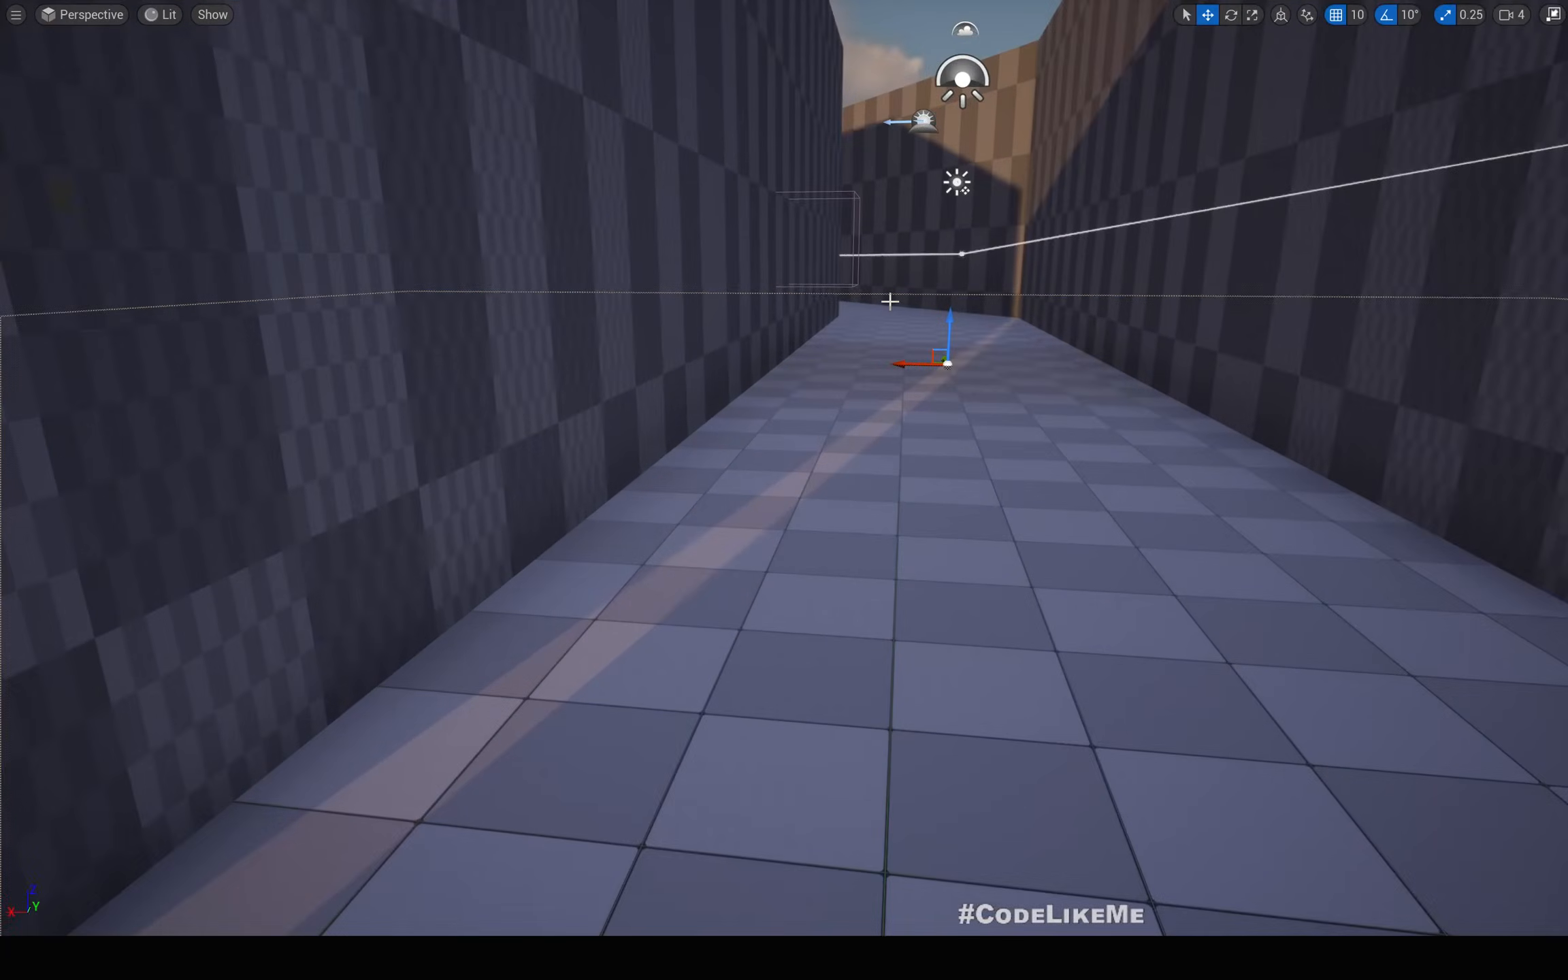
key(alt+p)
key(w)
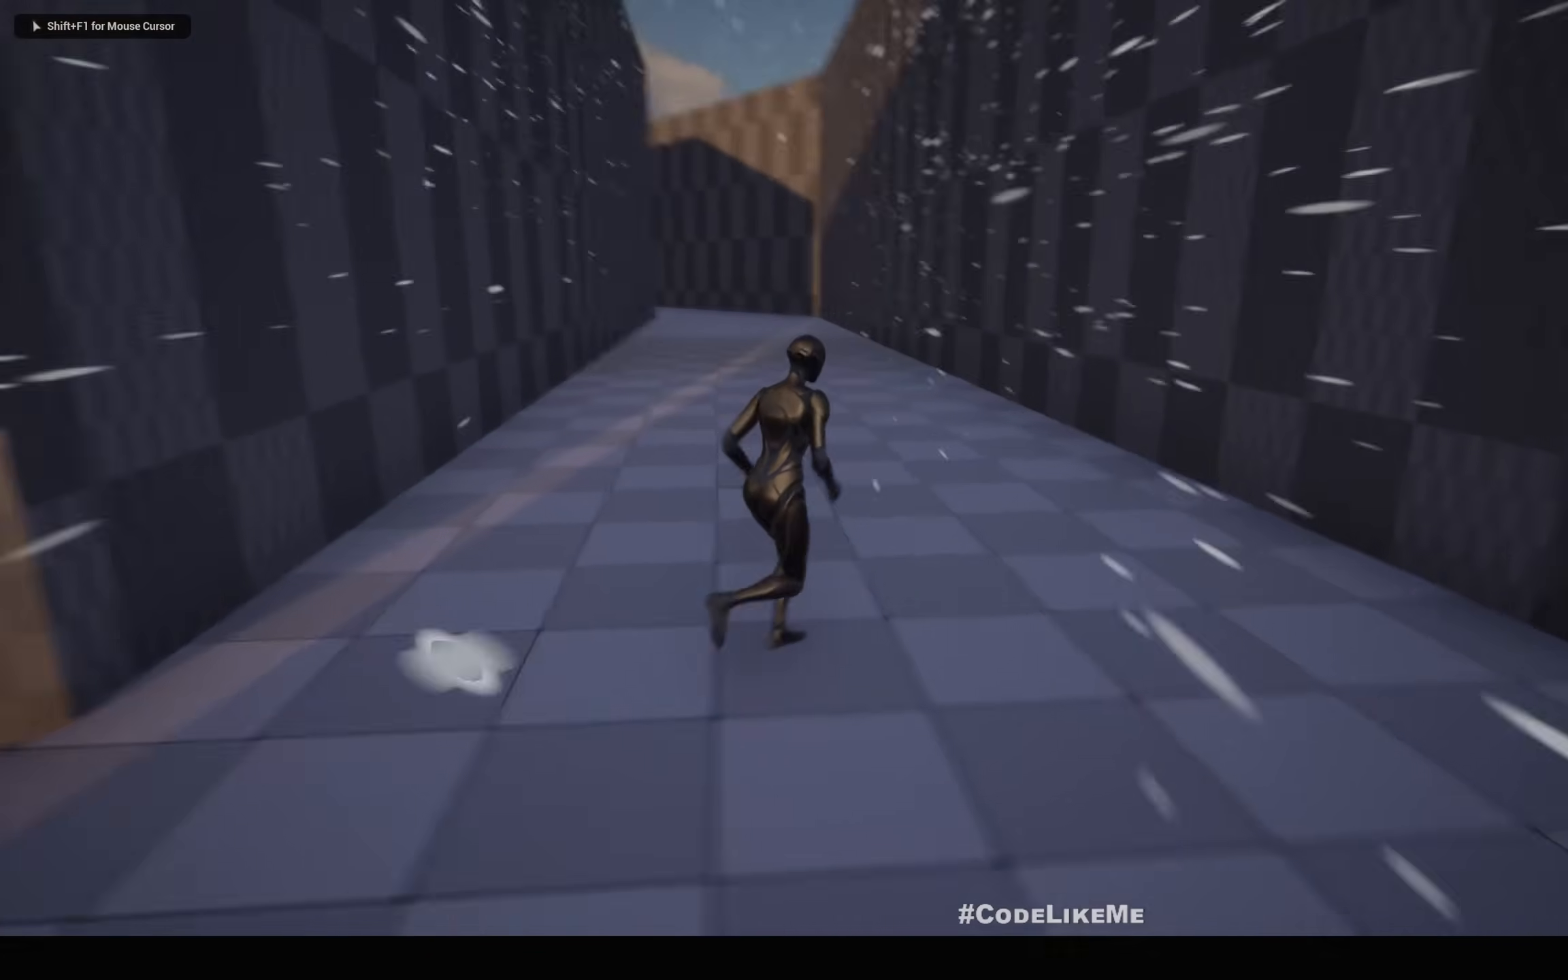
key(w)
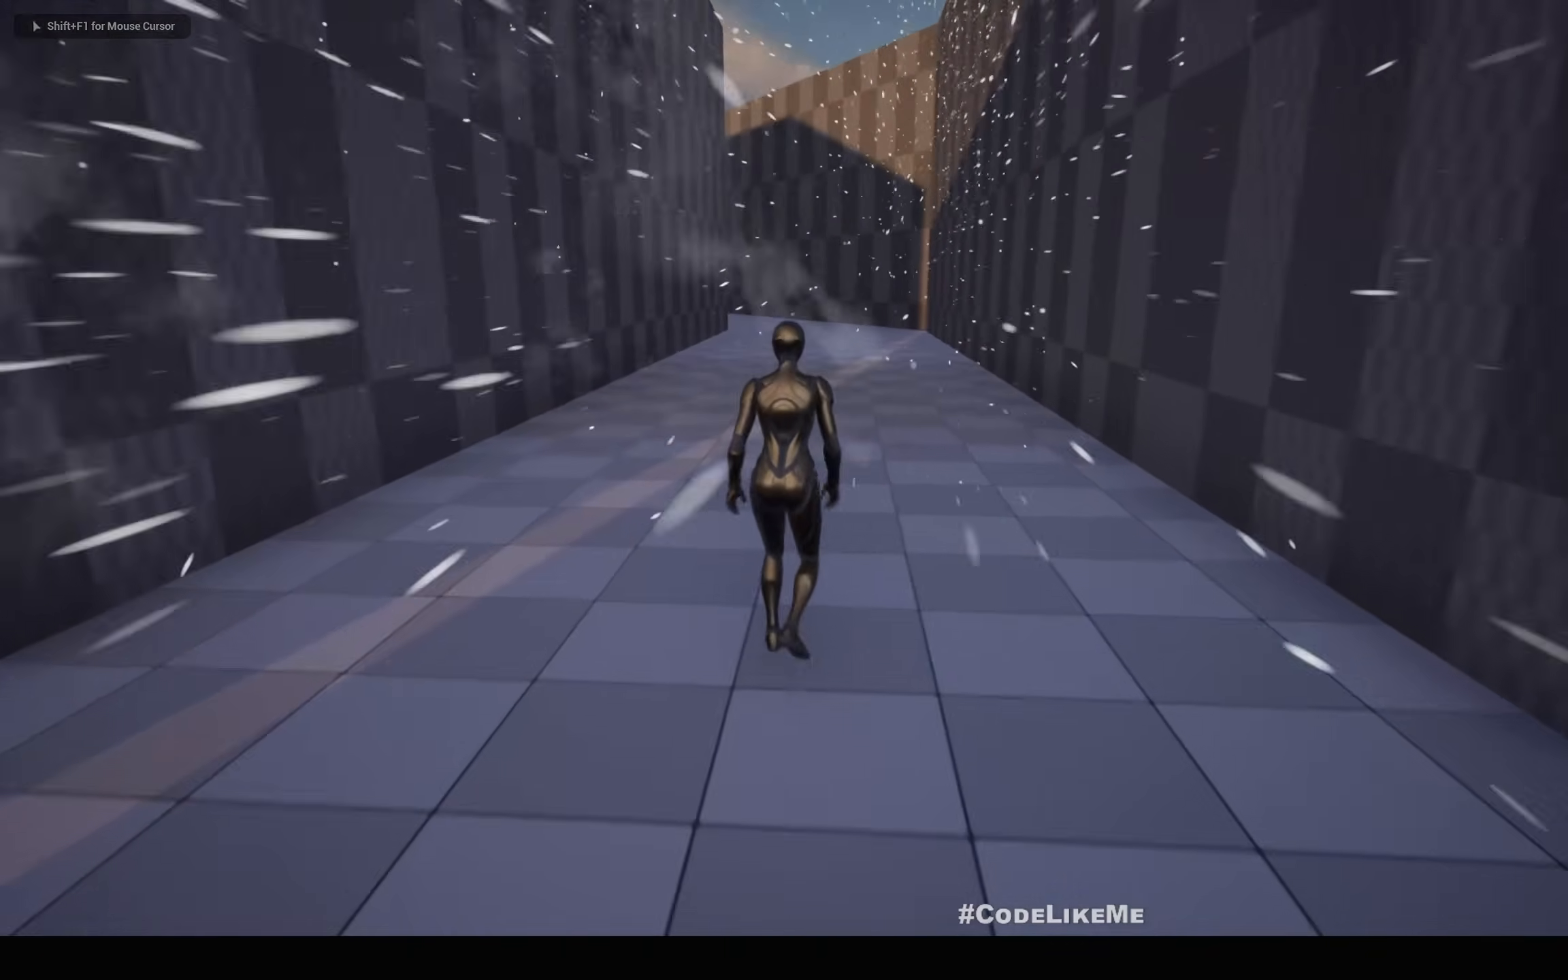
key(w)
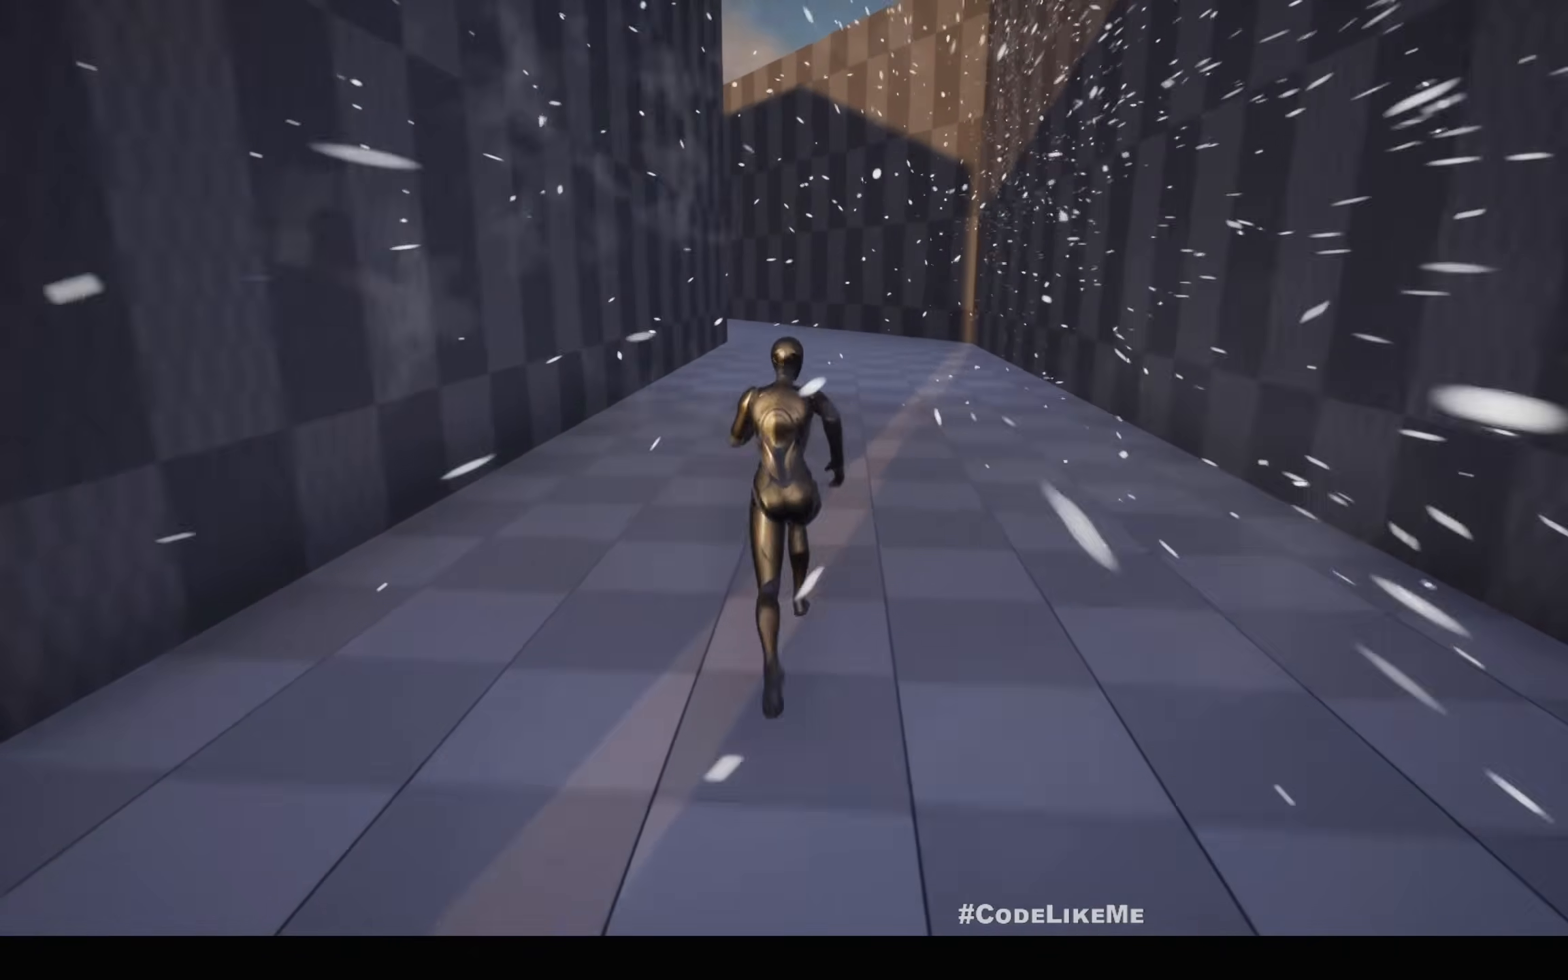
key(w)
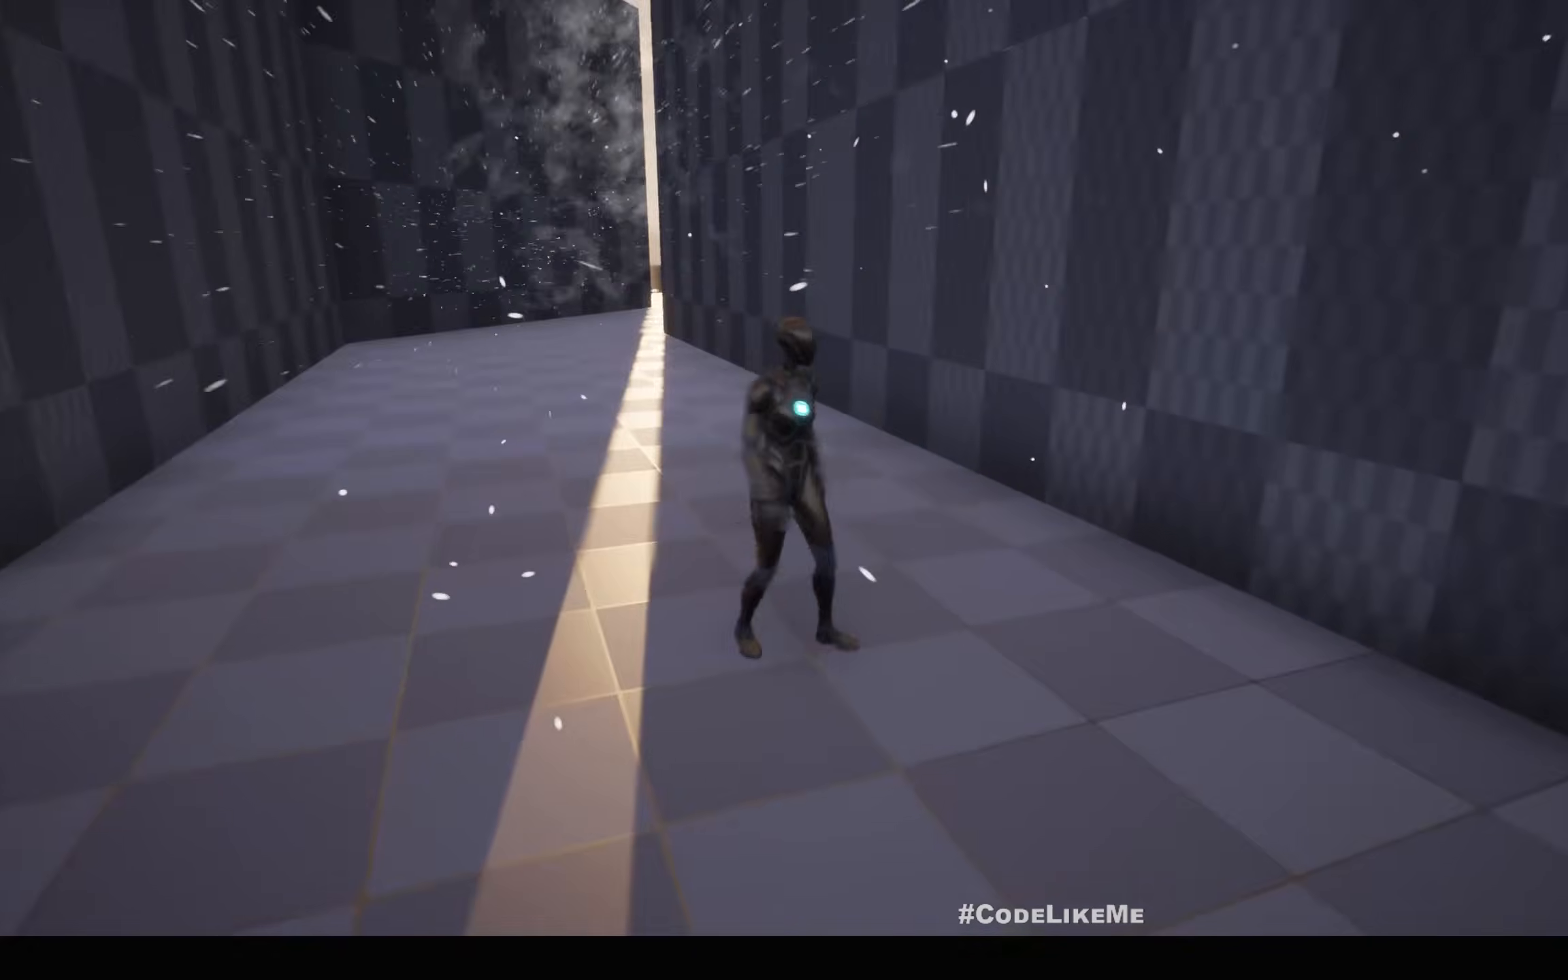
key(w)
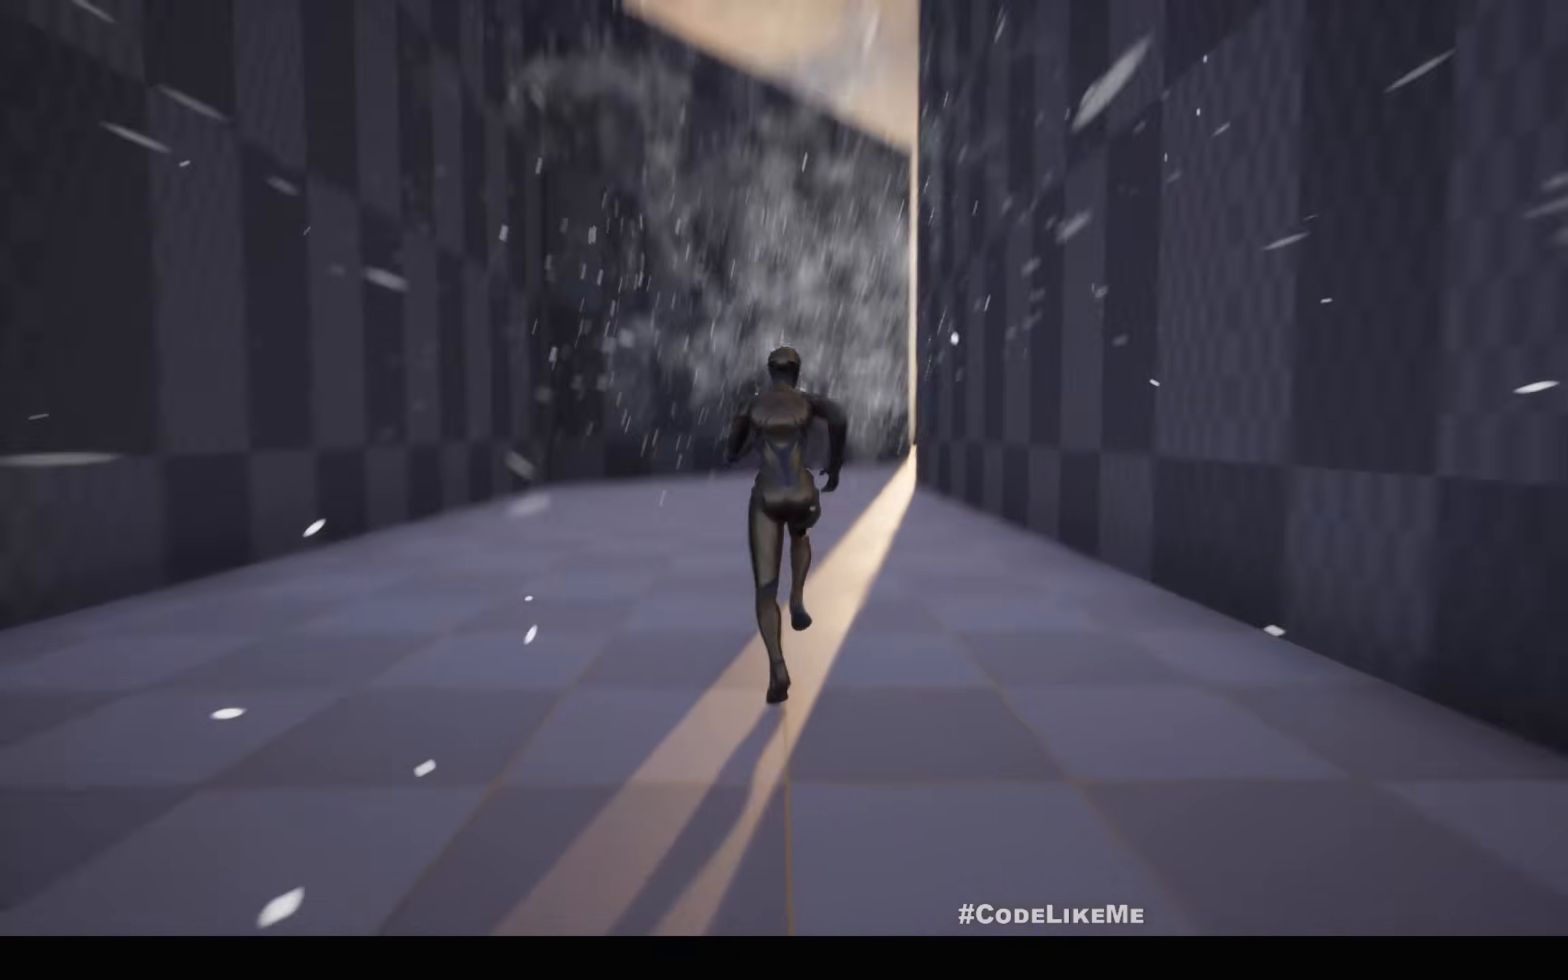
key(w)
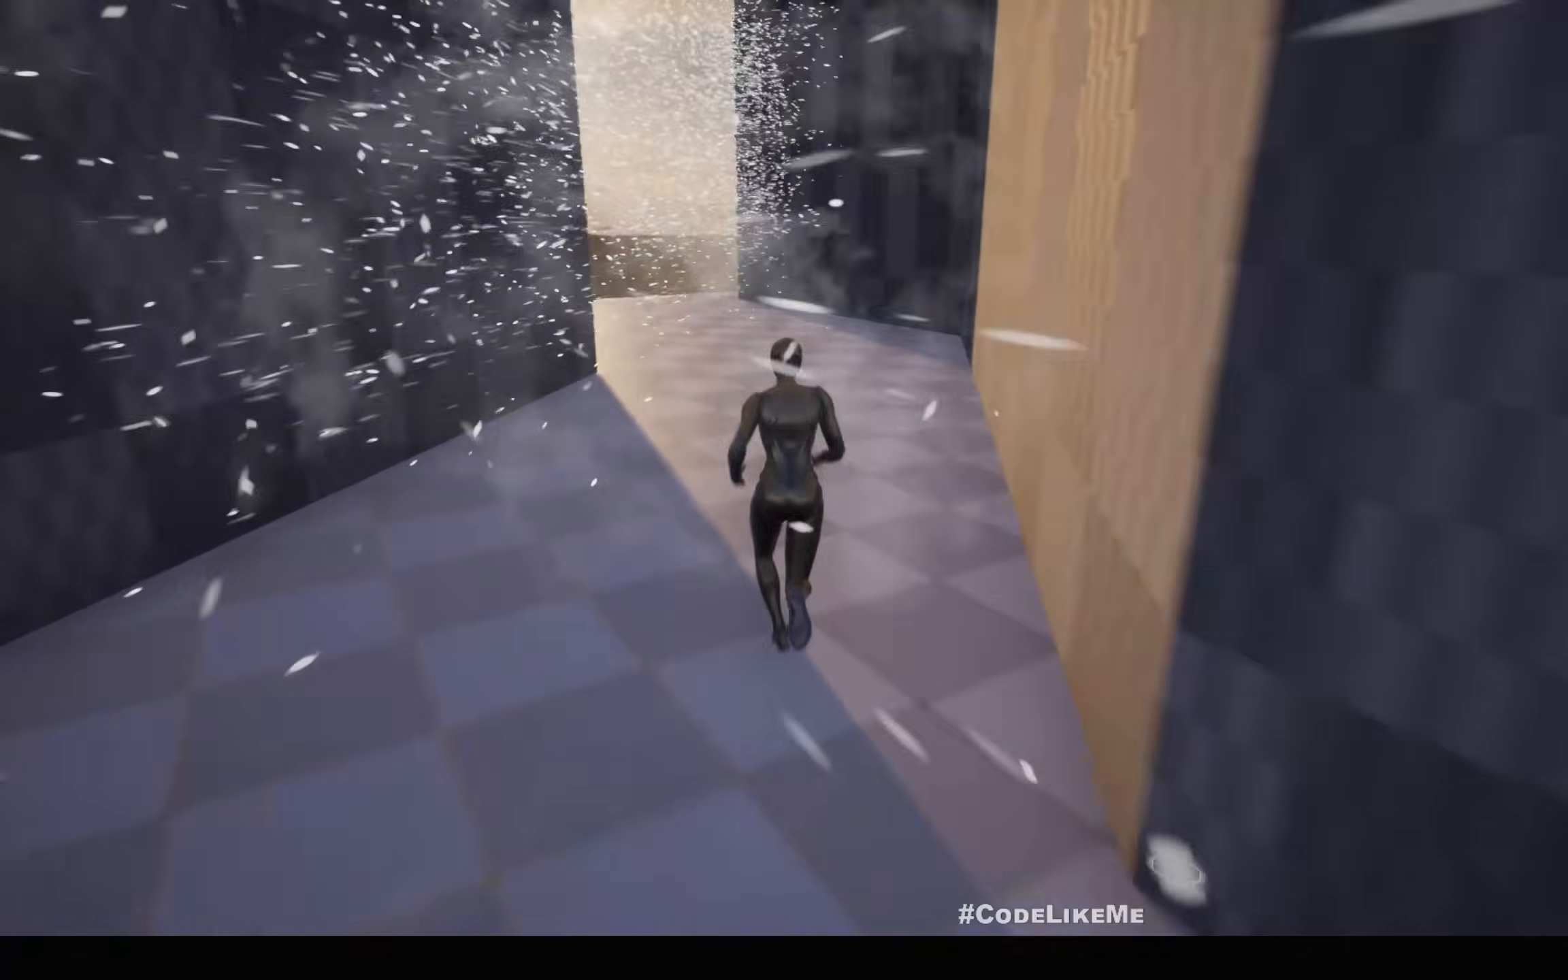
key(w)
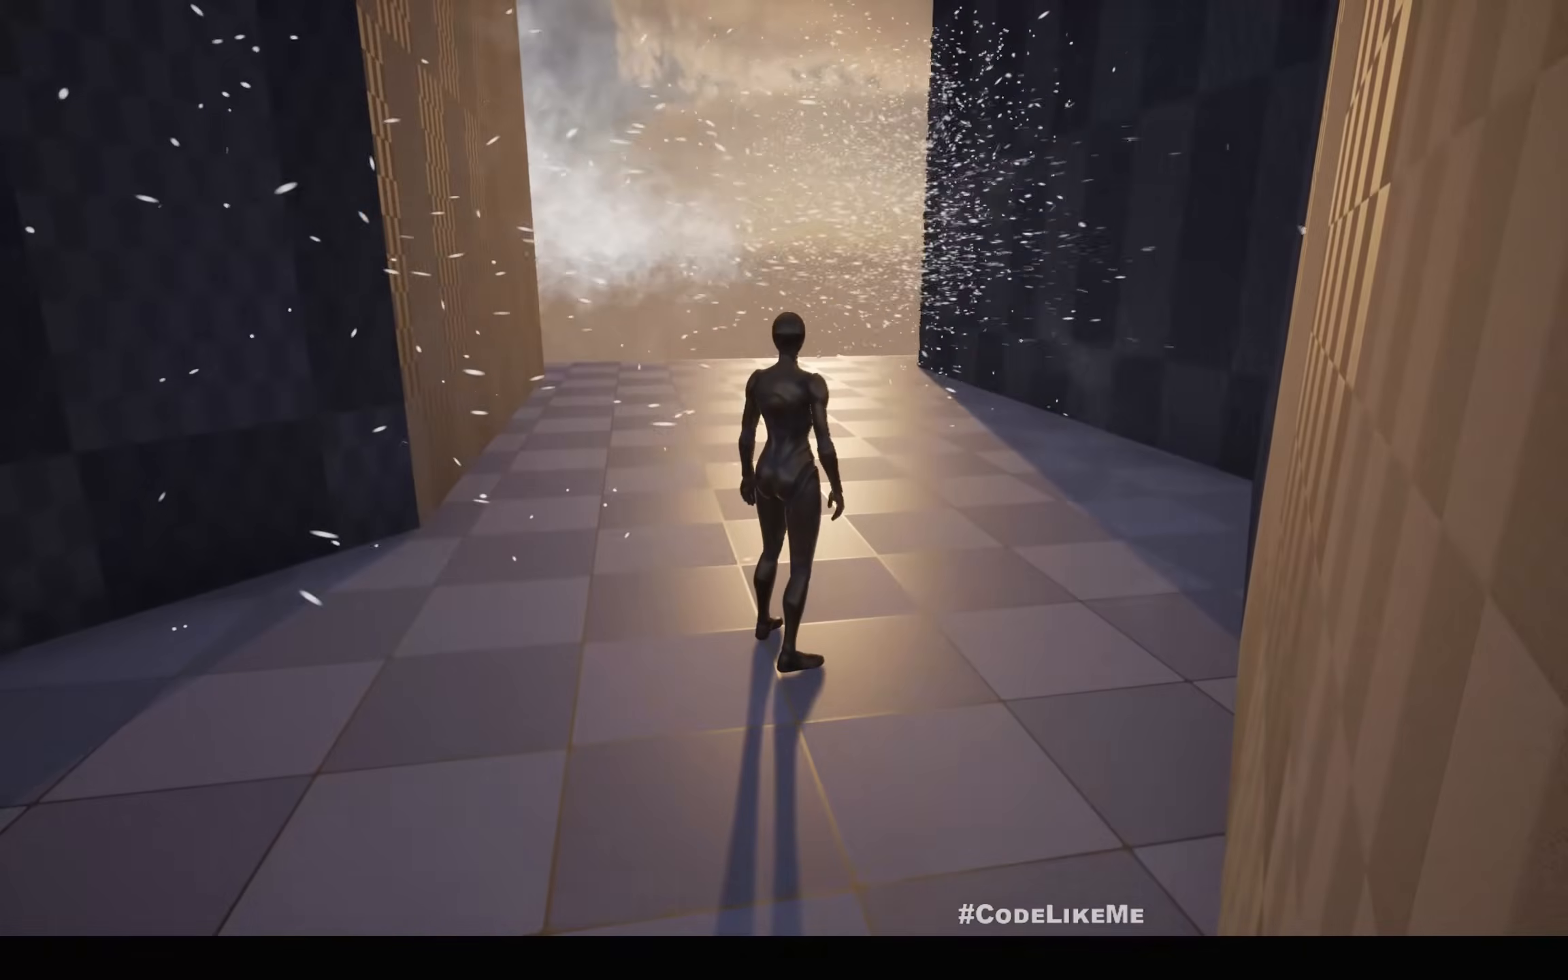
key(w)
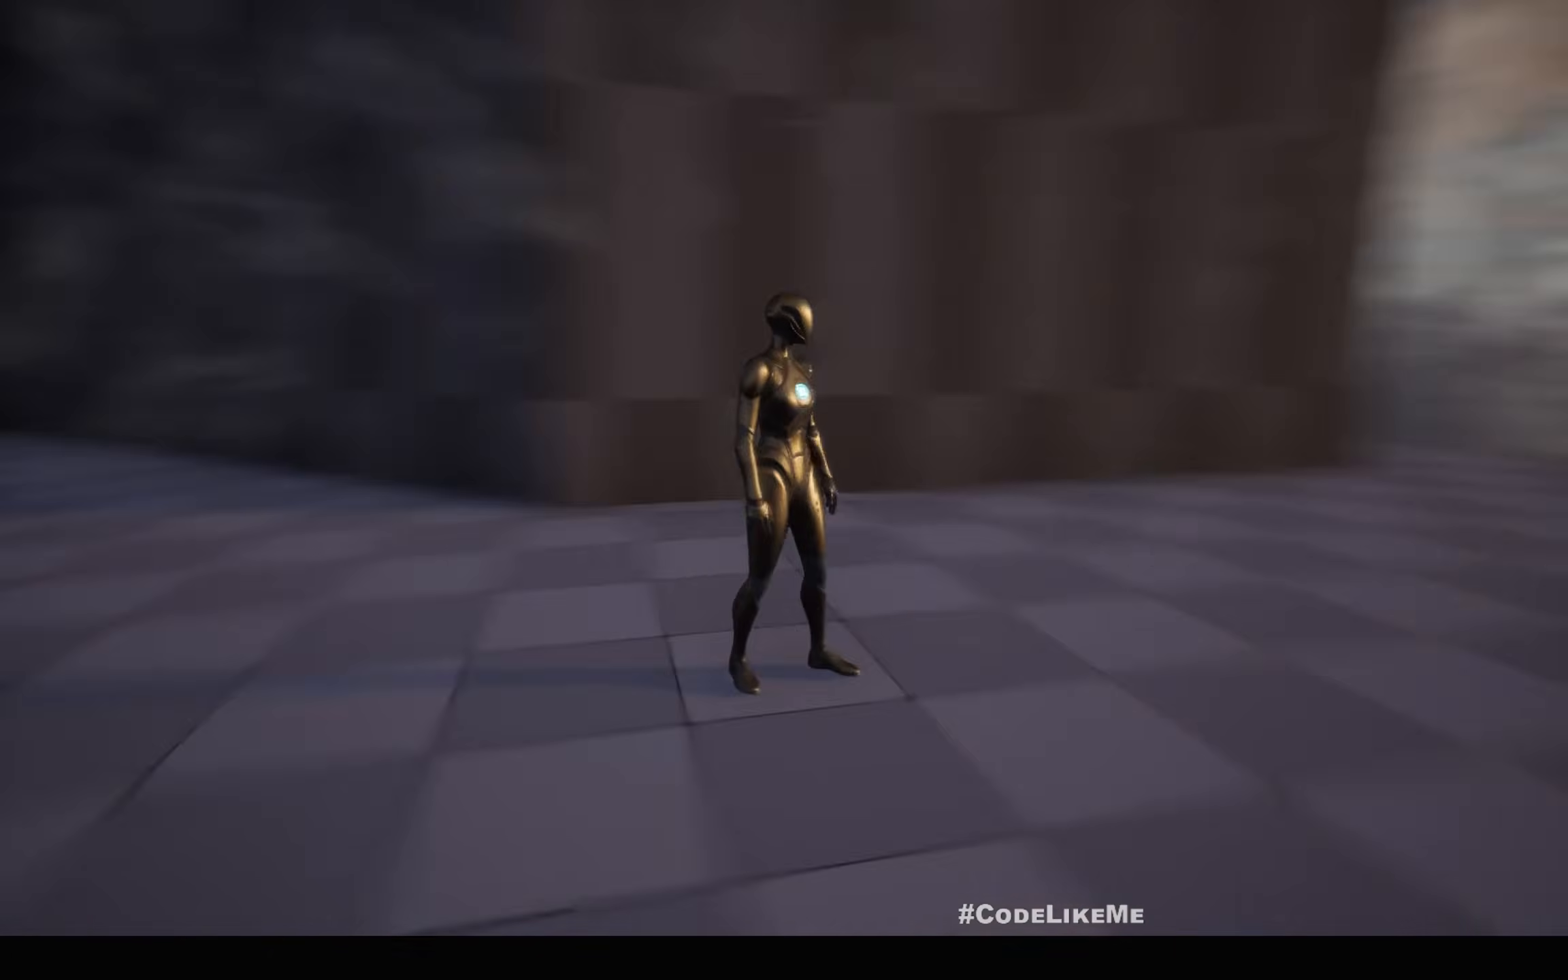
- Run the character through the walled passage again to check the snow and mist against the walls, and end the play session
key(w)
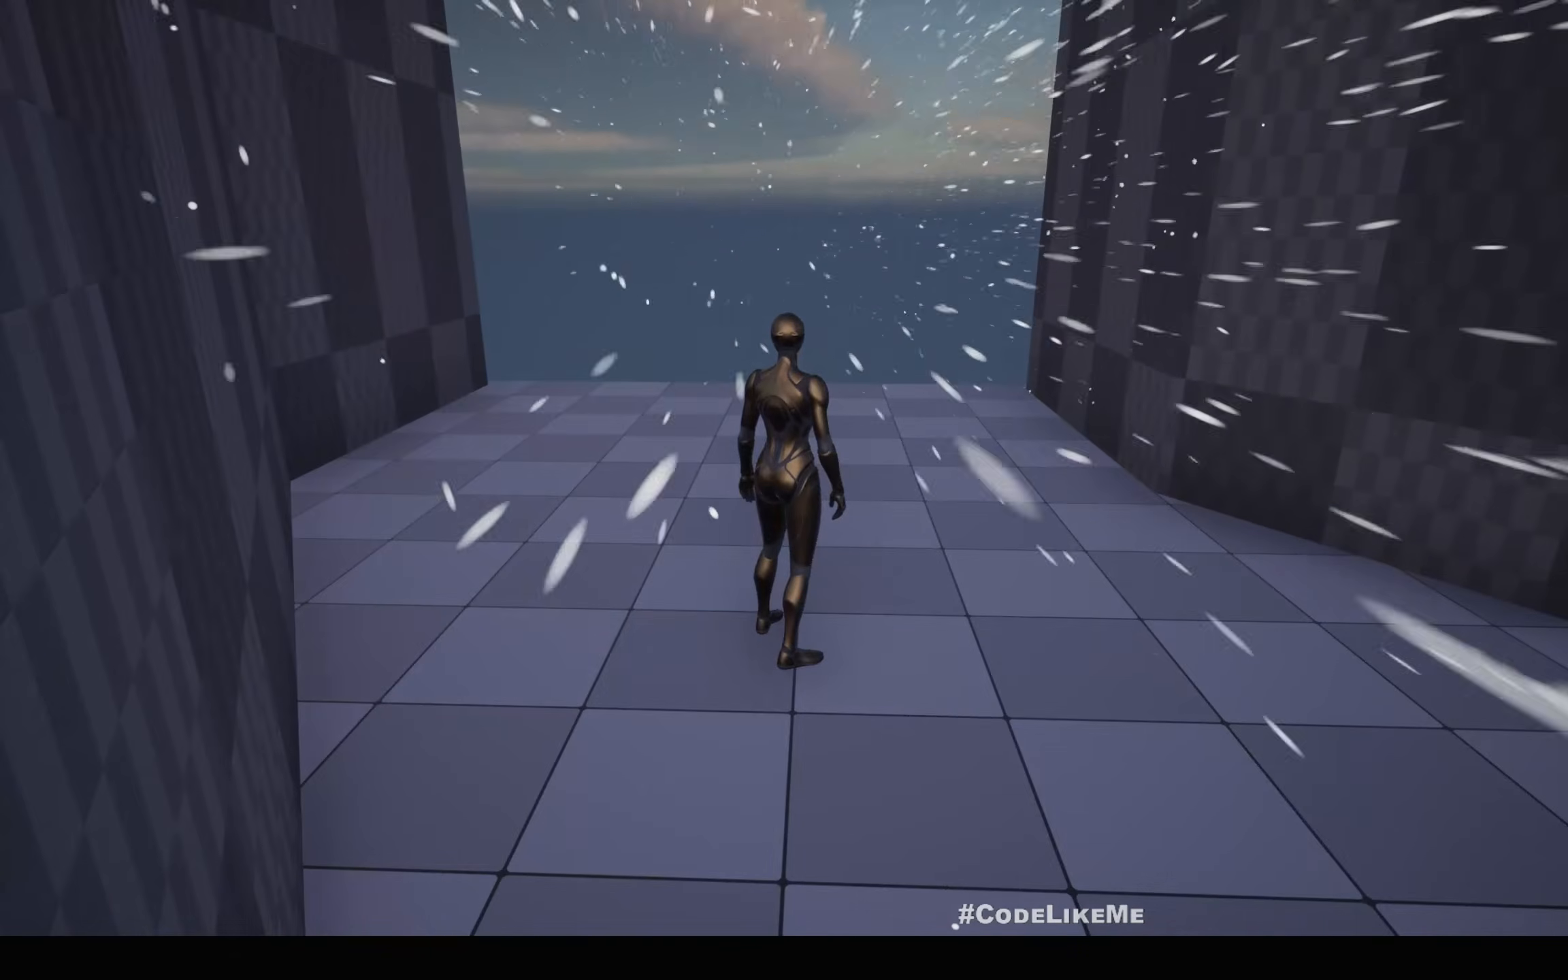
key(w)
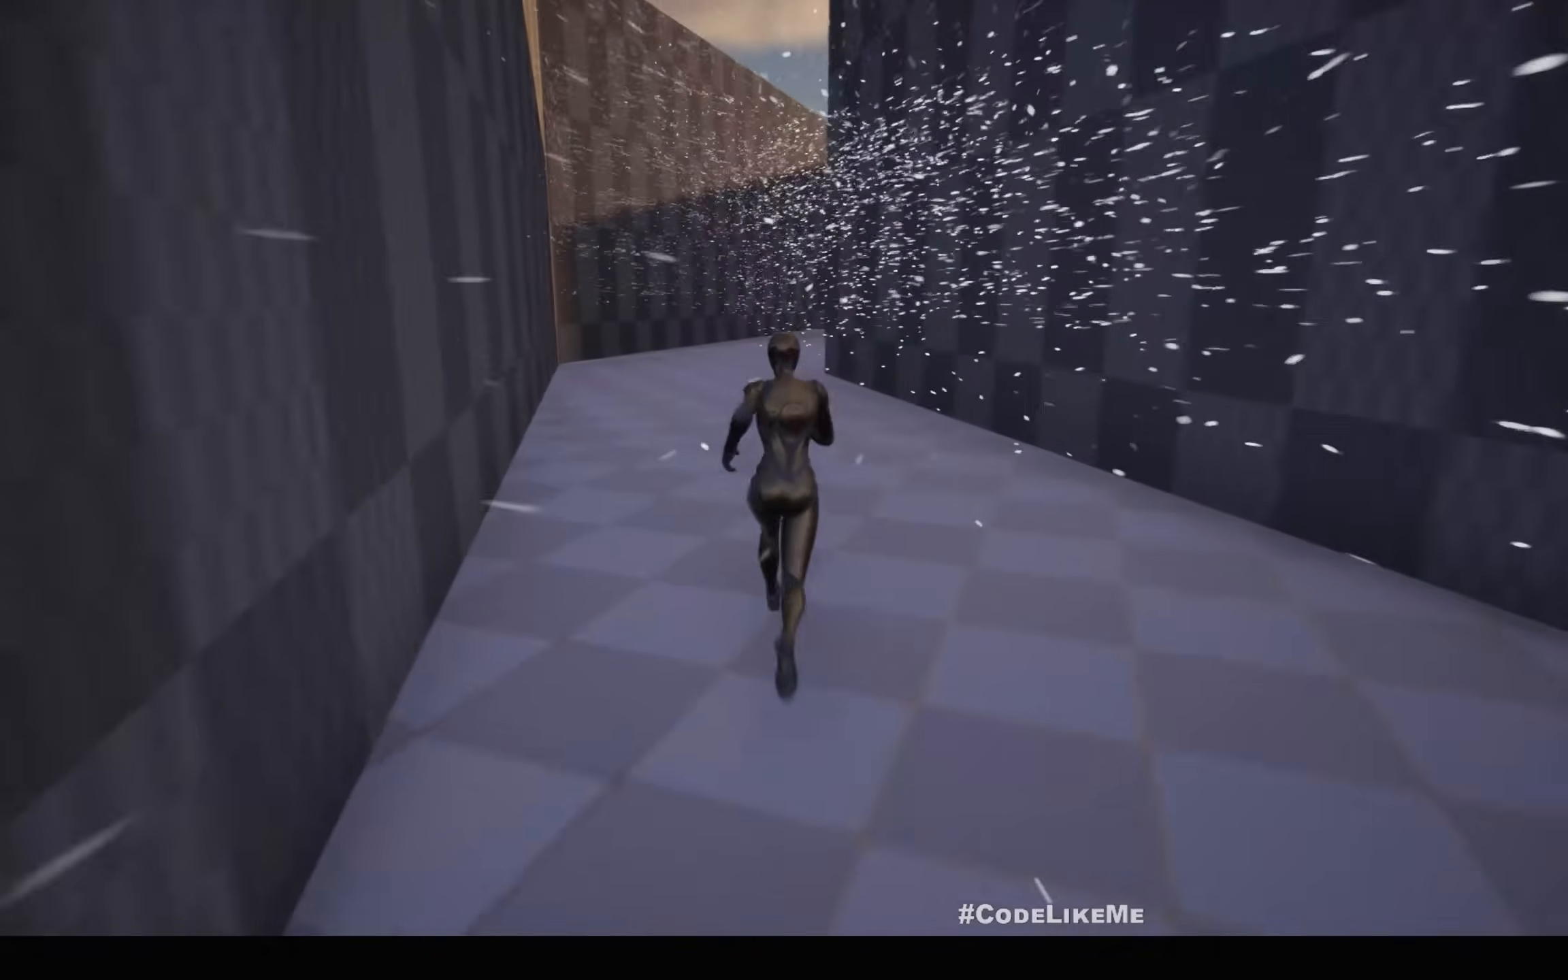
key(a)
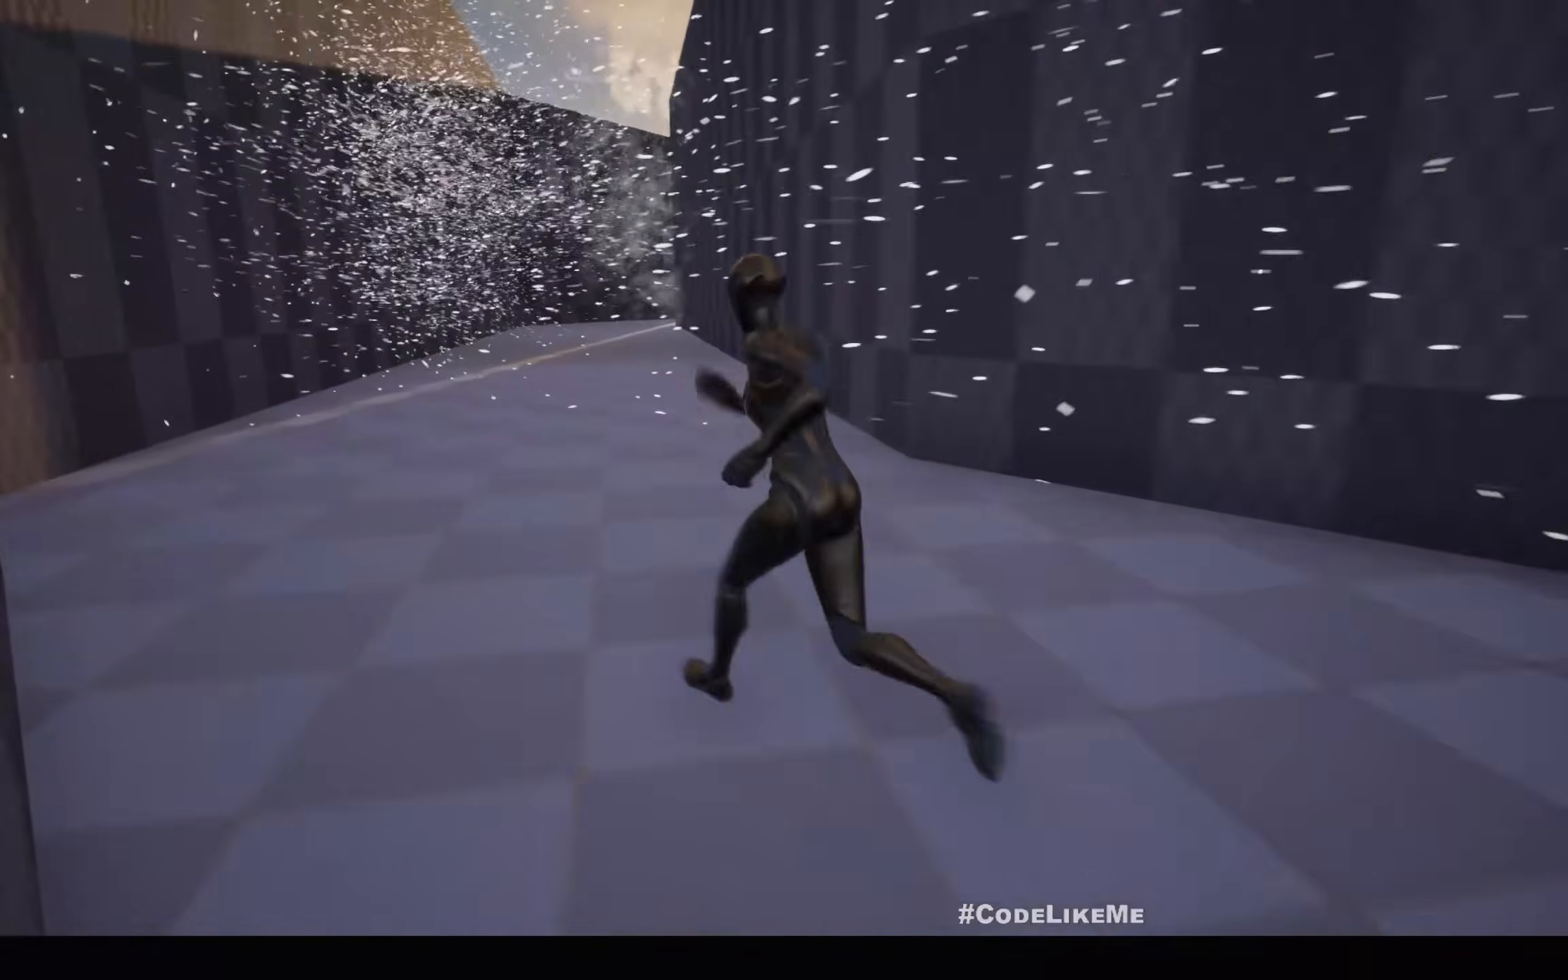
key(w)
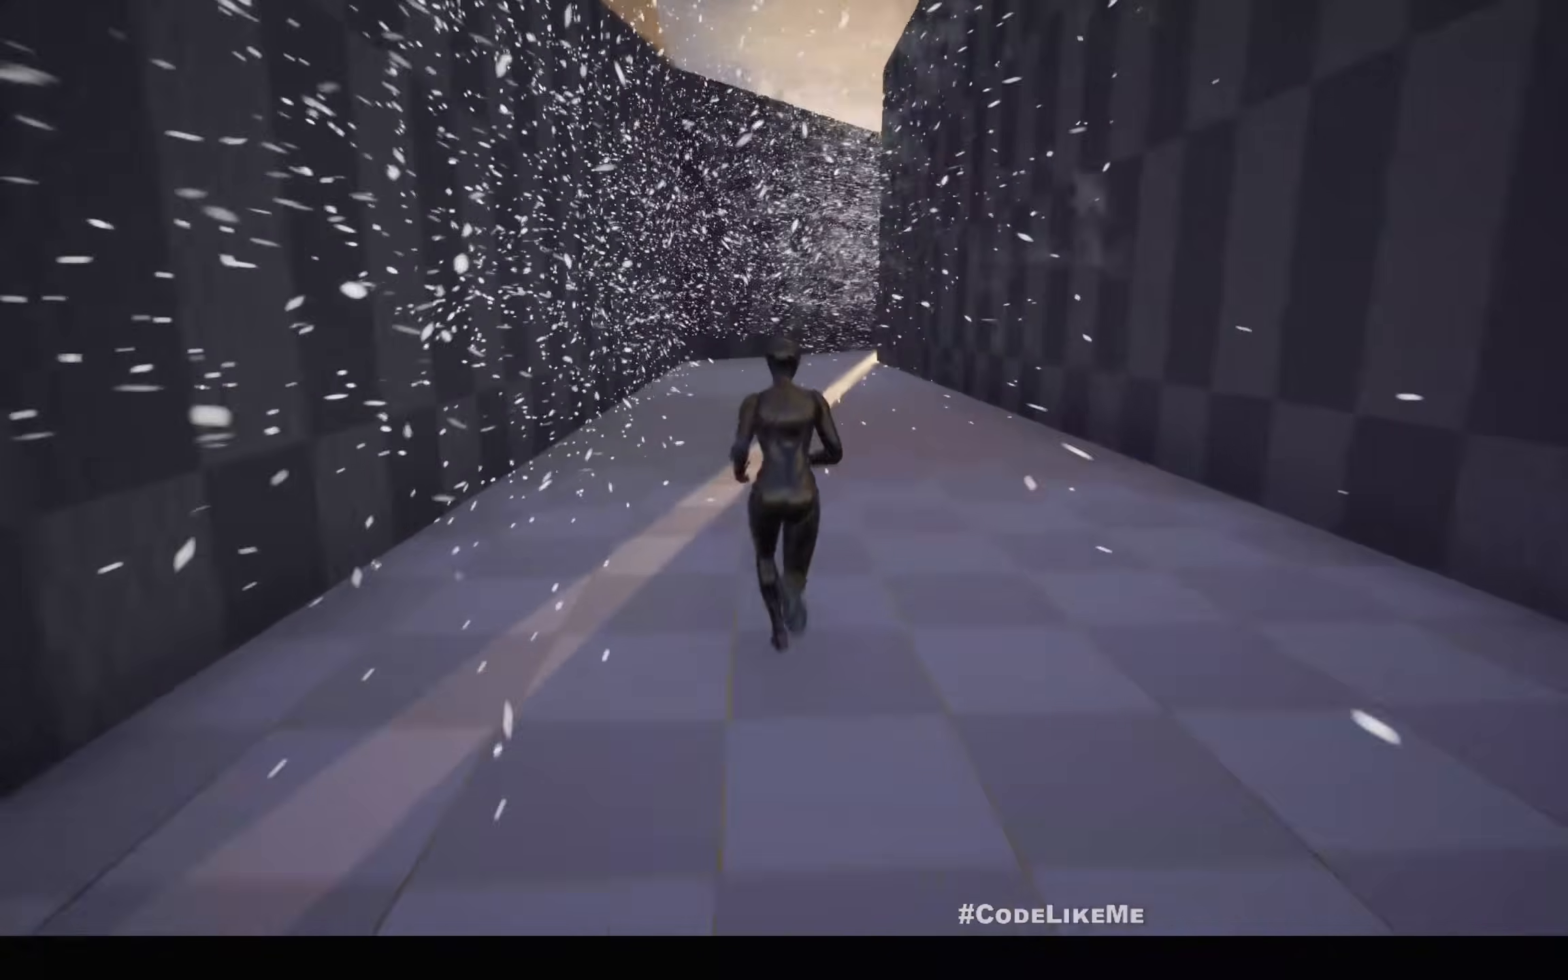
key(w)
key(F11)
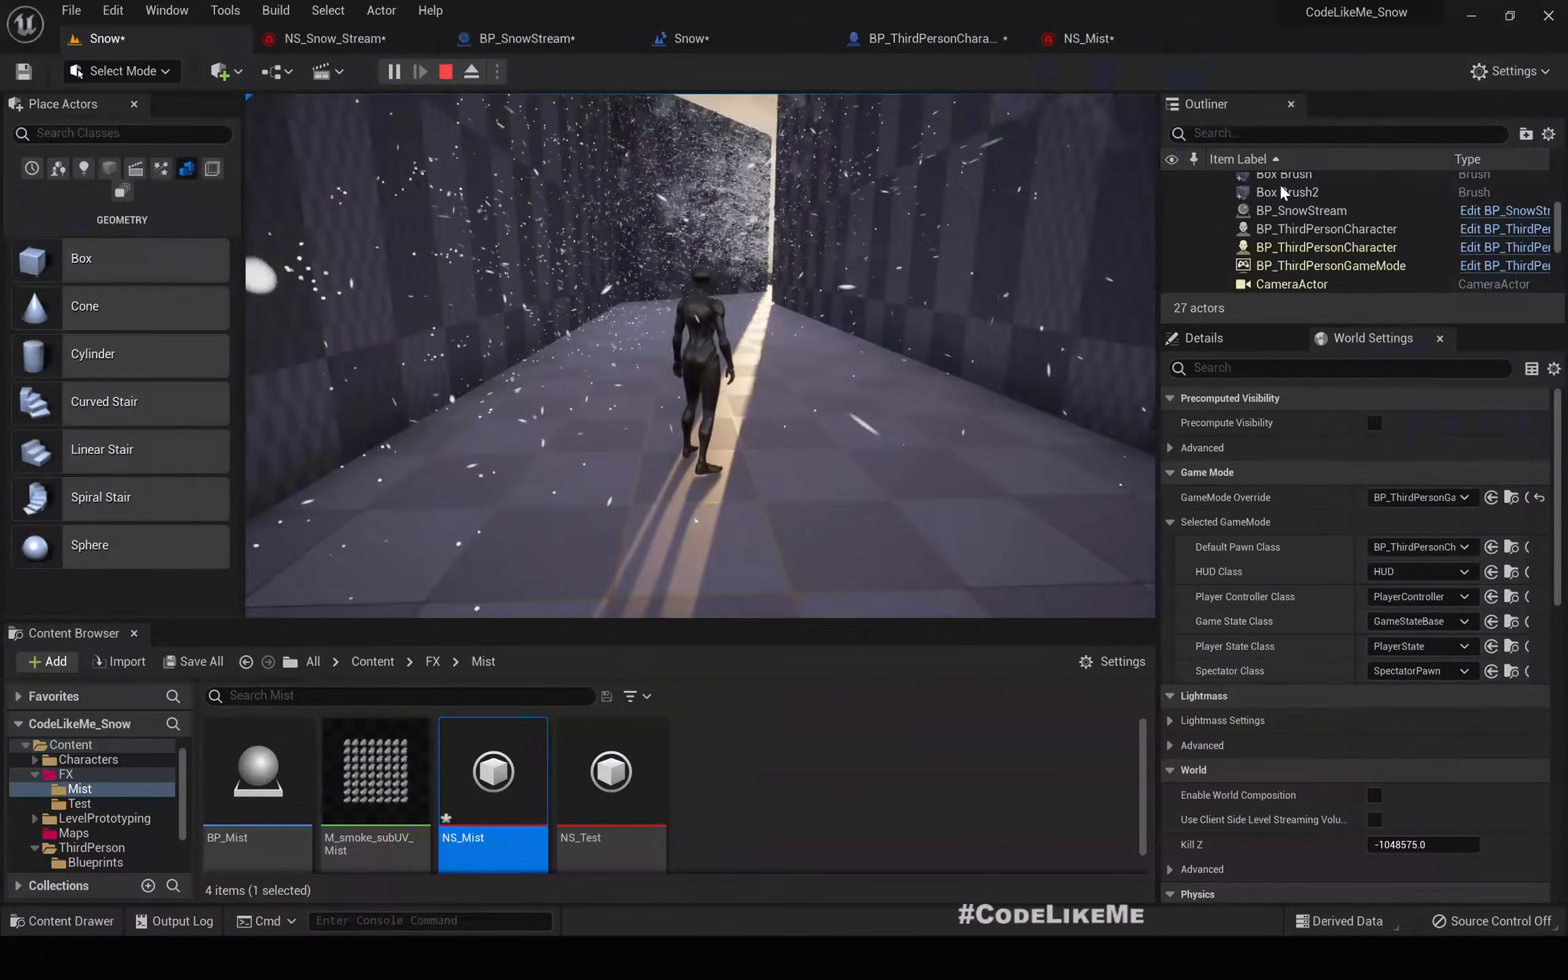
key(F8)
- Open the Scale Curve value of Snow_WithColl001's Scale Sprite Size module in NS_Snow_Stream for editing
click(335, 39)
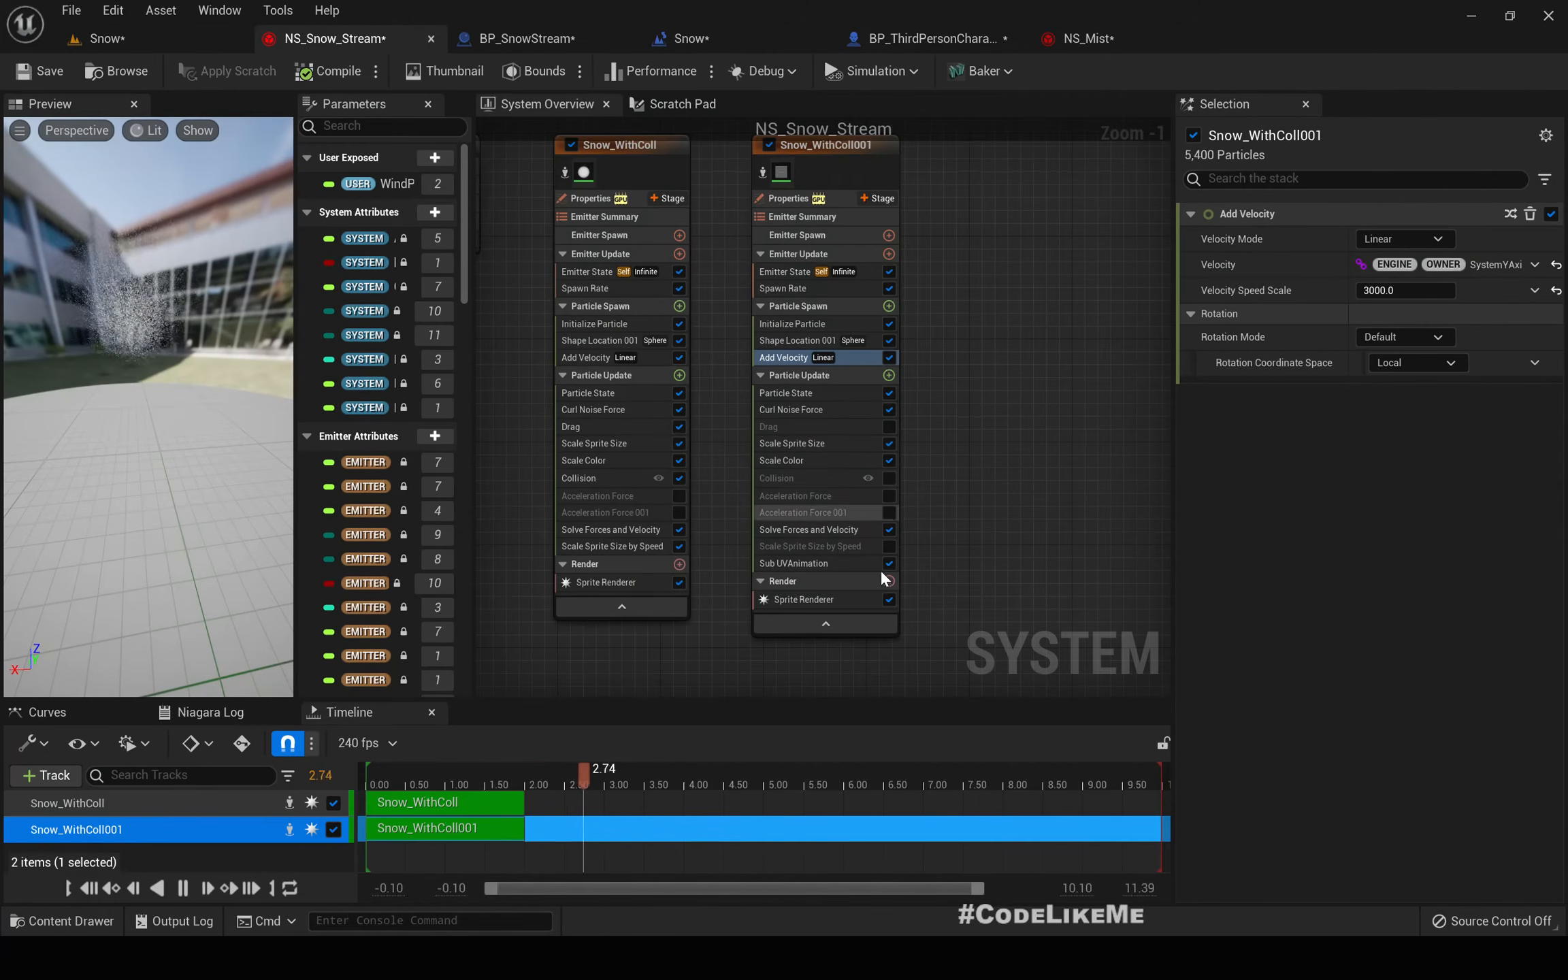
click(789, 444)
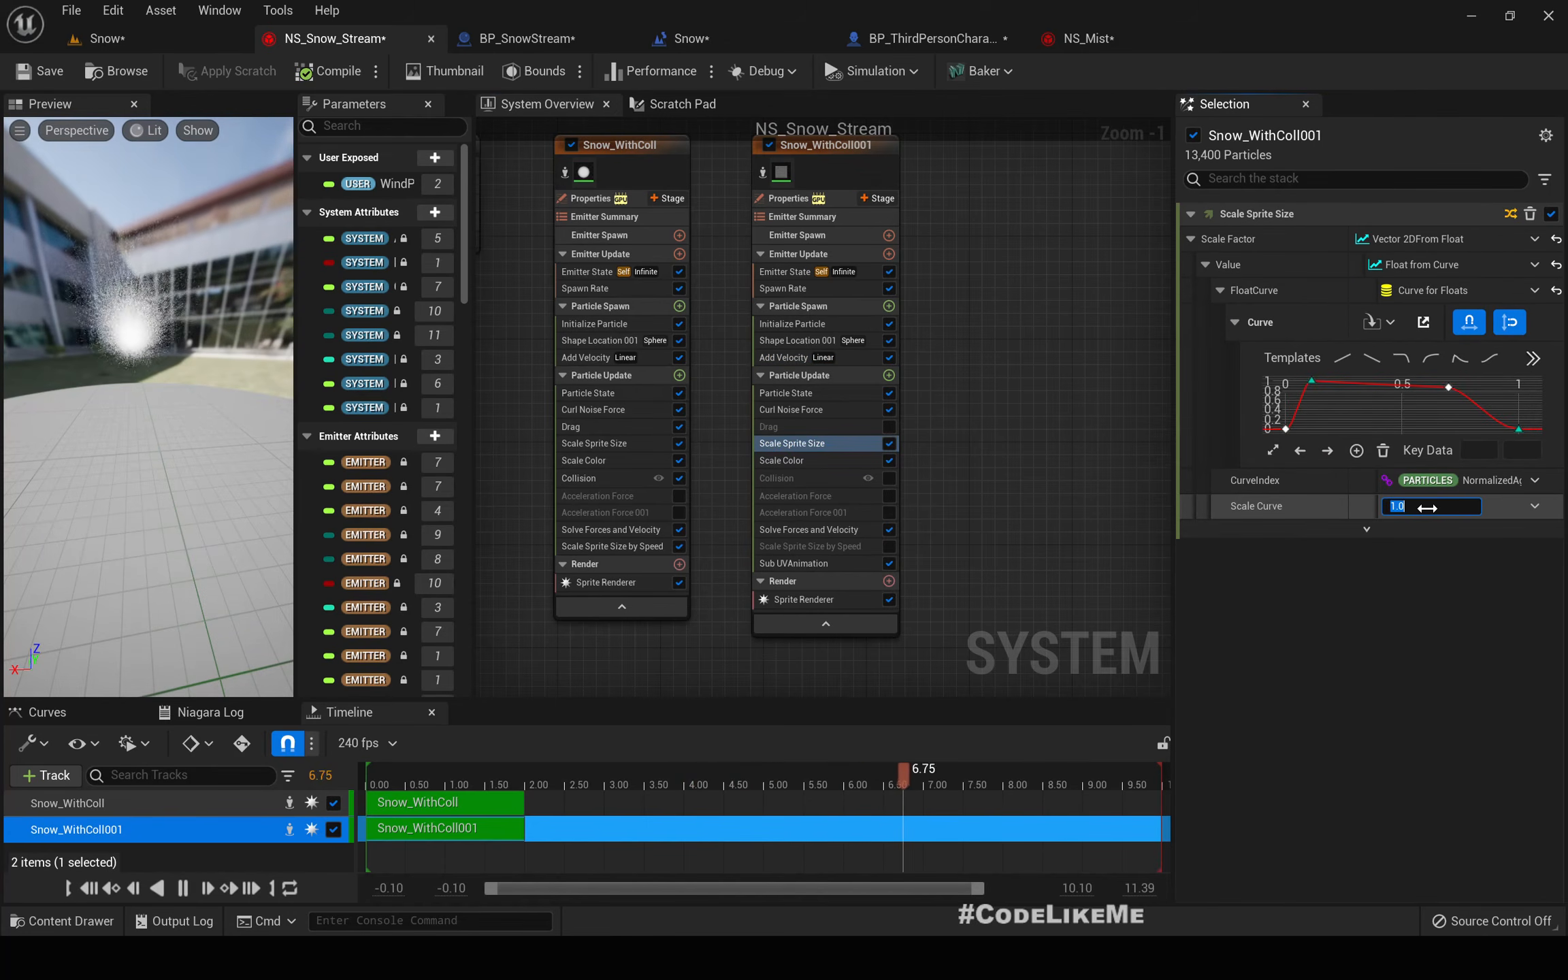
- Play the Snow level full screen and move the character around the corridor to check the mist's sprite size and coverage
click(122, 44)
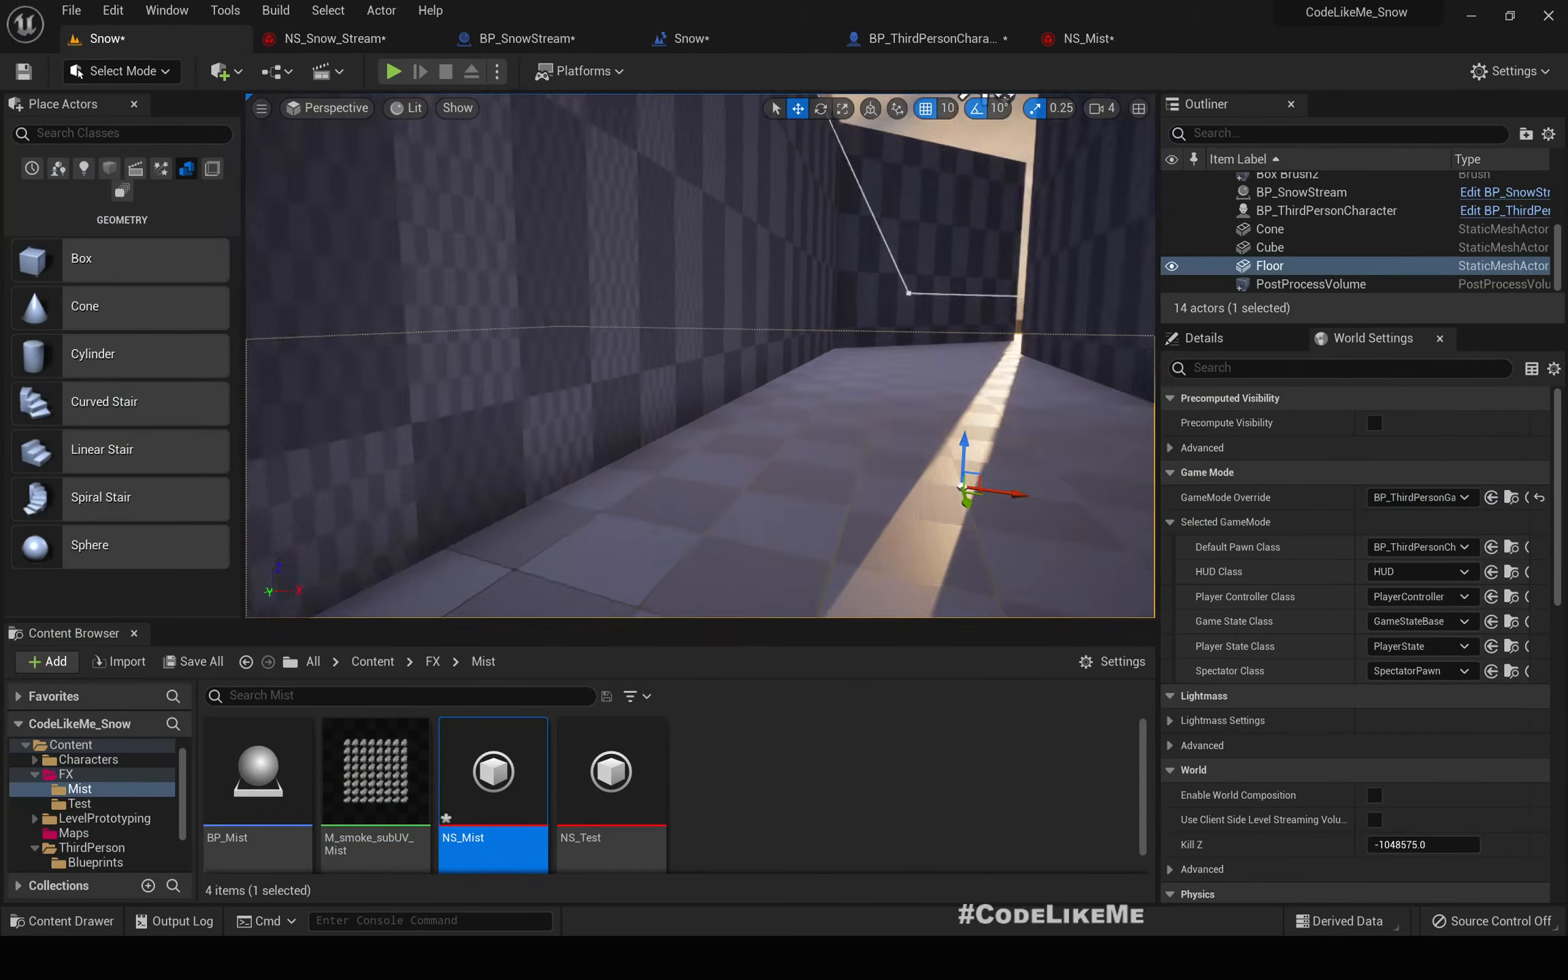
key(F11)
key(F8)
click(882, 343)
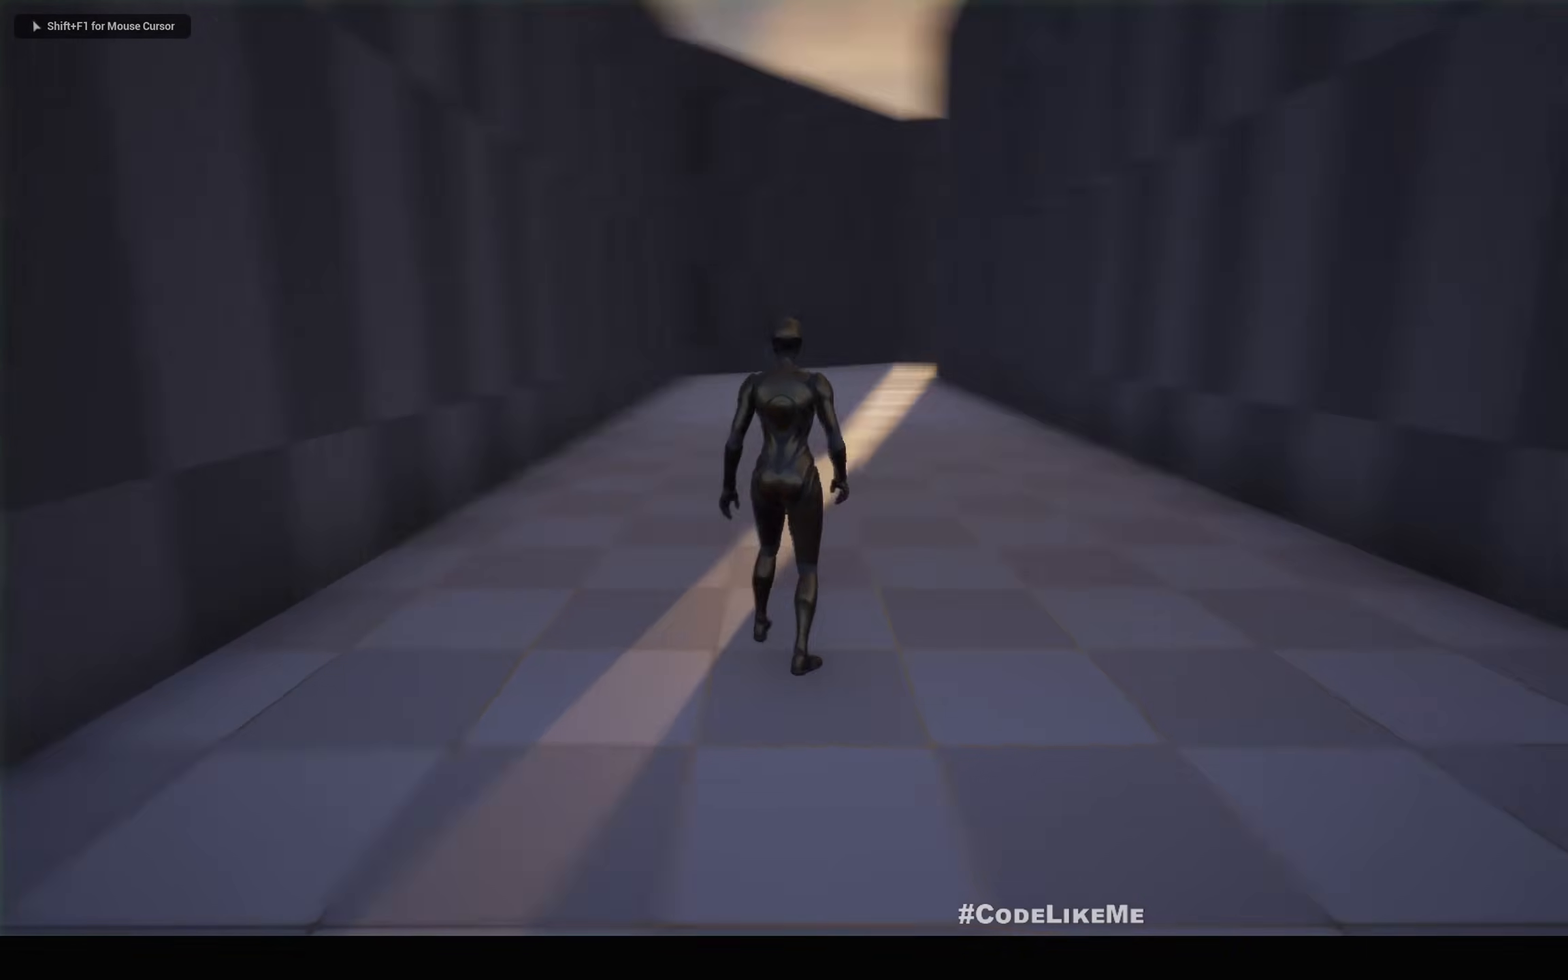
key(w)
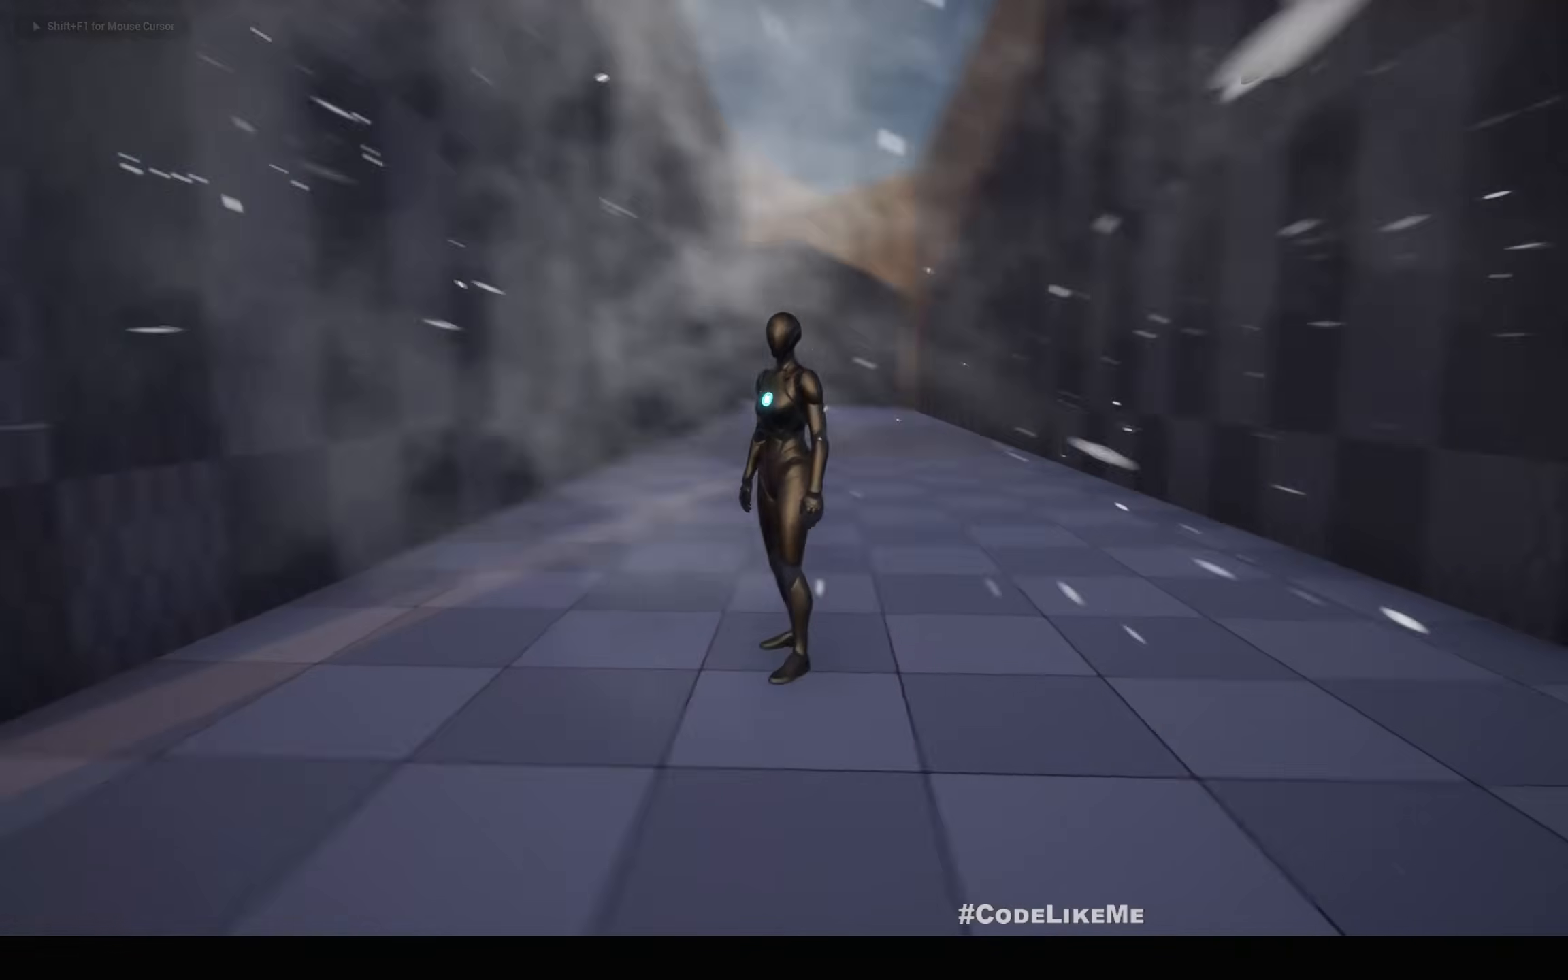
key(w)
key(w)
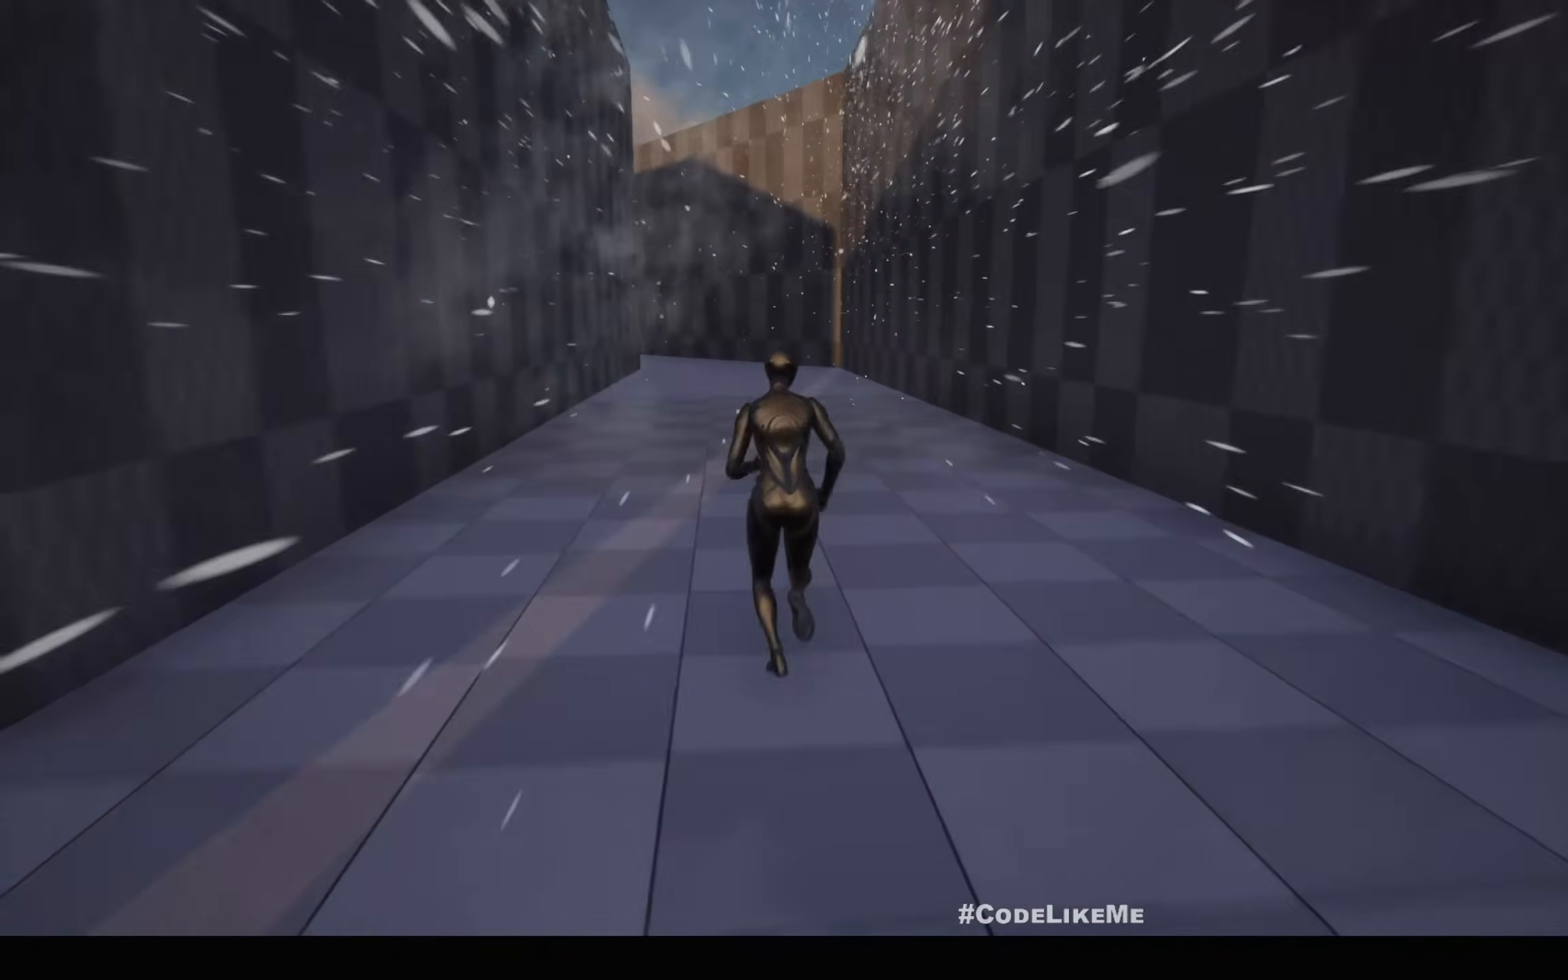
key(w)
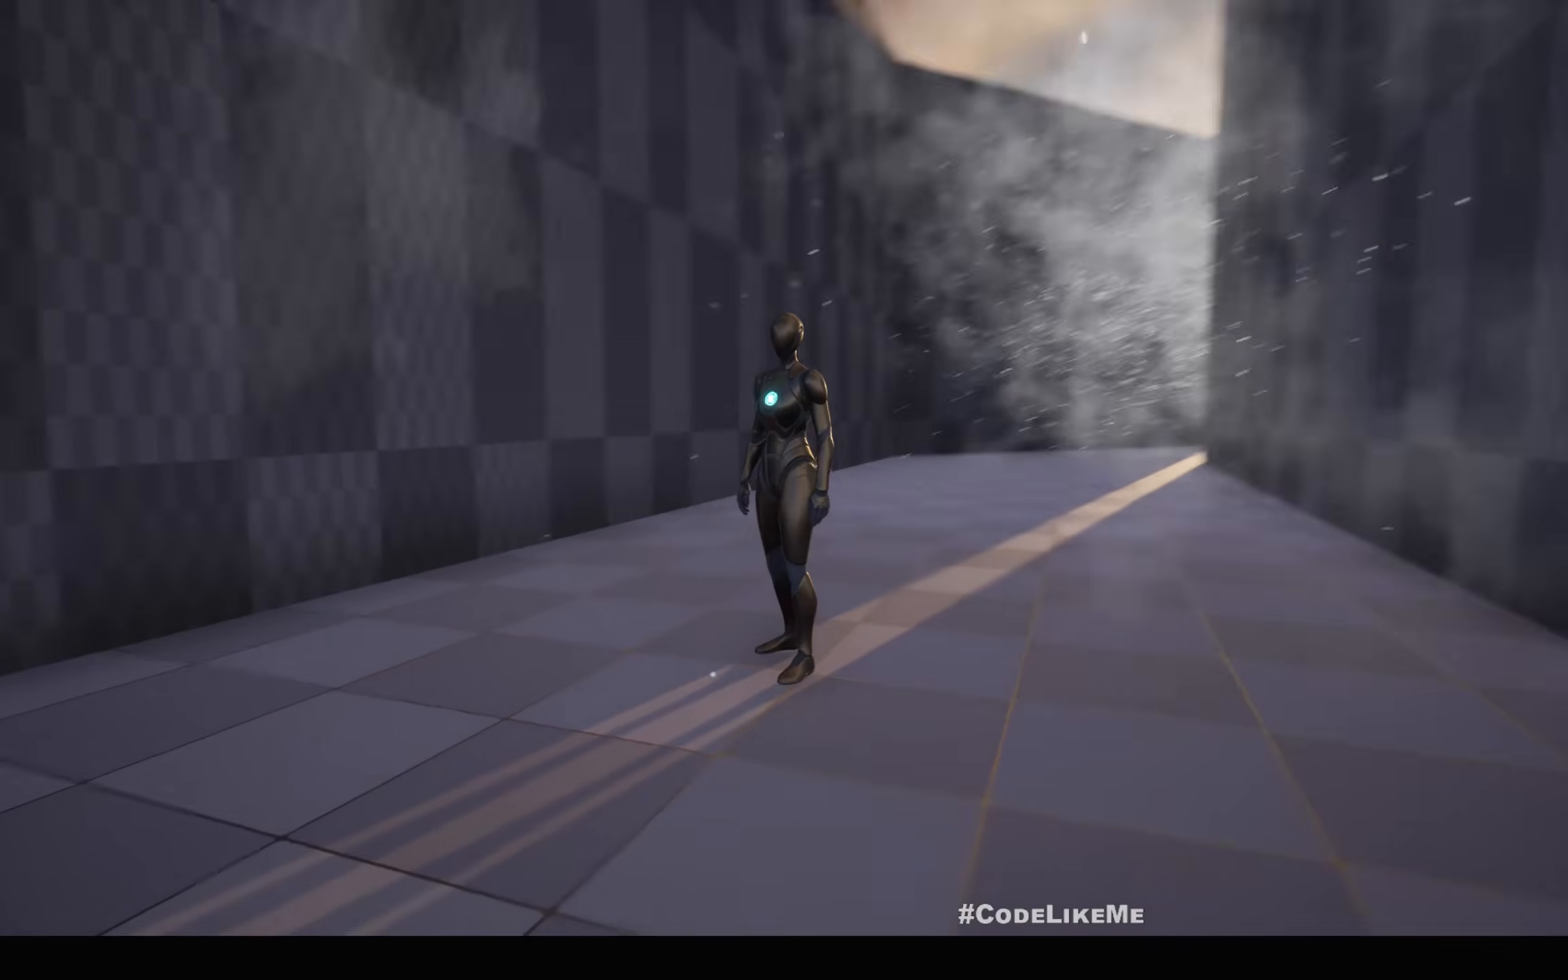
key(w)
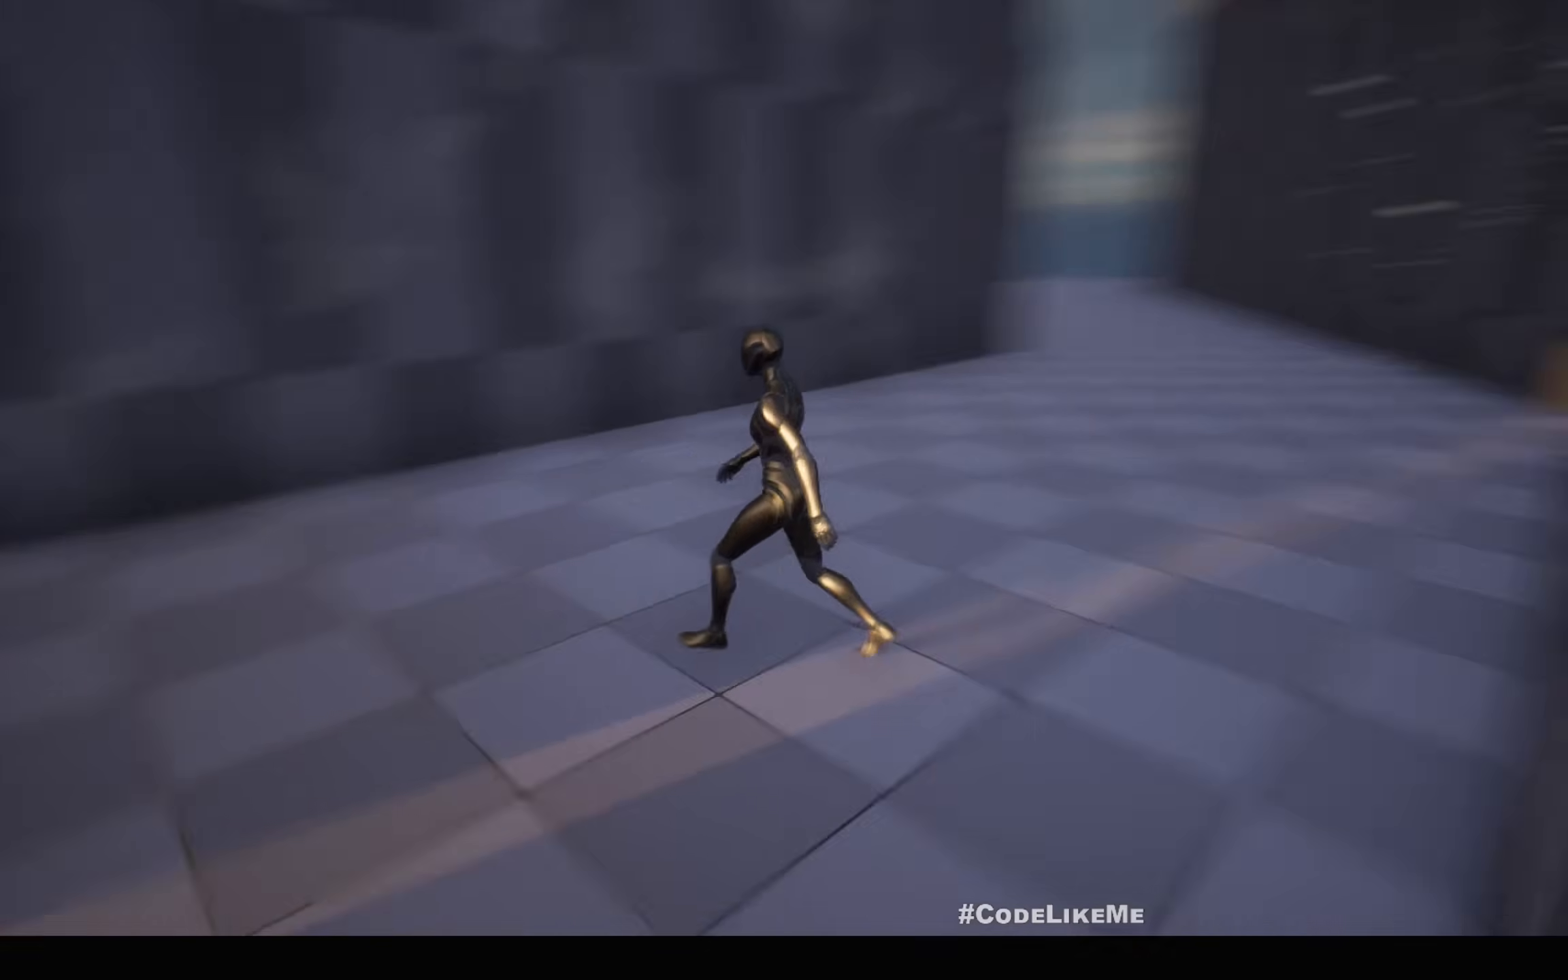
key(w)
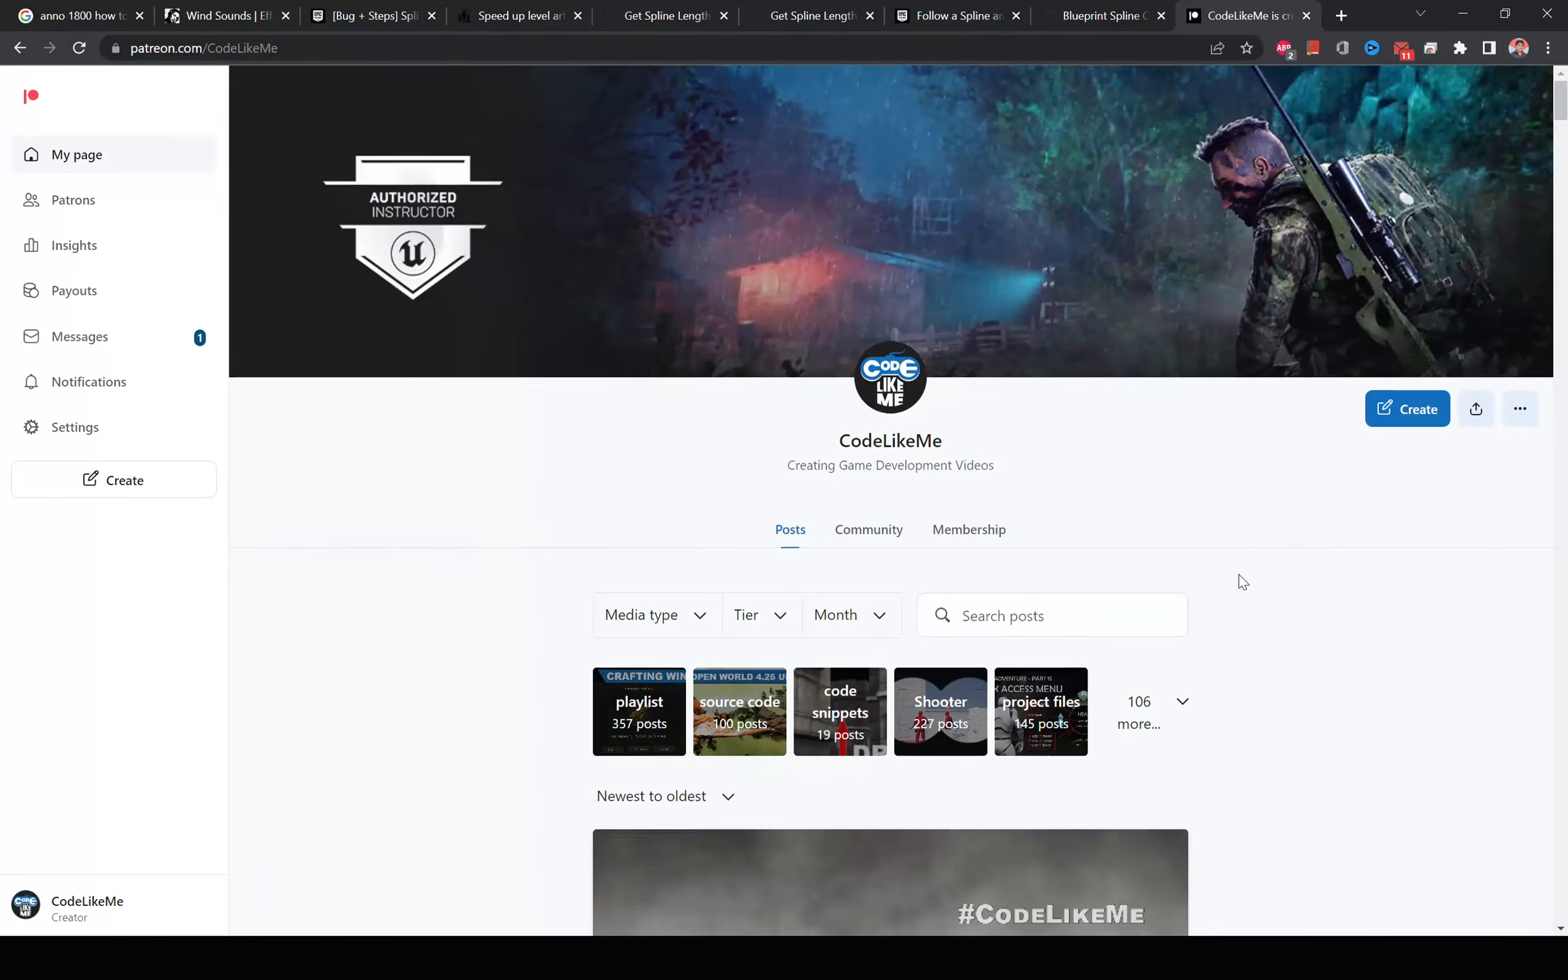
- Switch to the browser and look through the posts and attached project files on the CodeLikeMe Patreon page
scroll(1238, 575, down, 8)
scroll(1239, 574, down, 12)
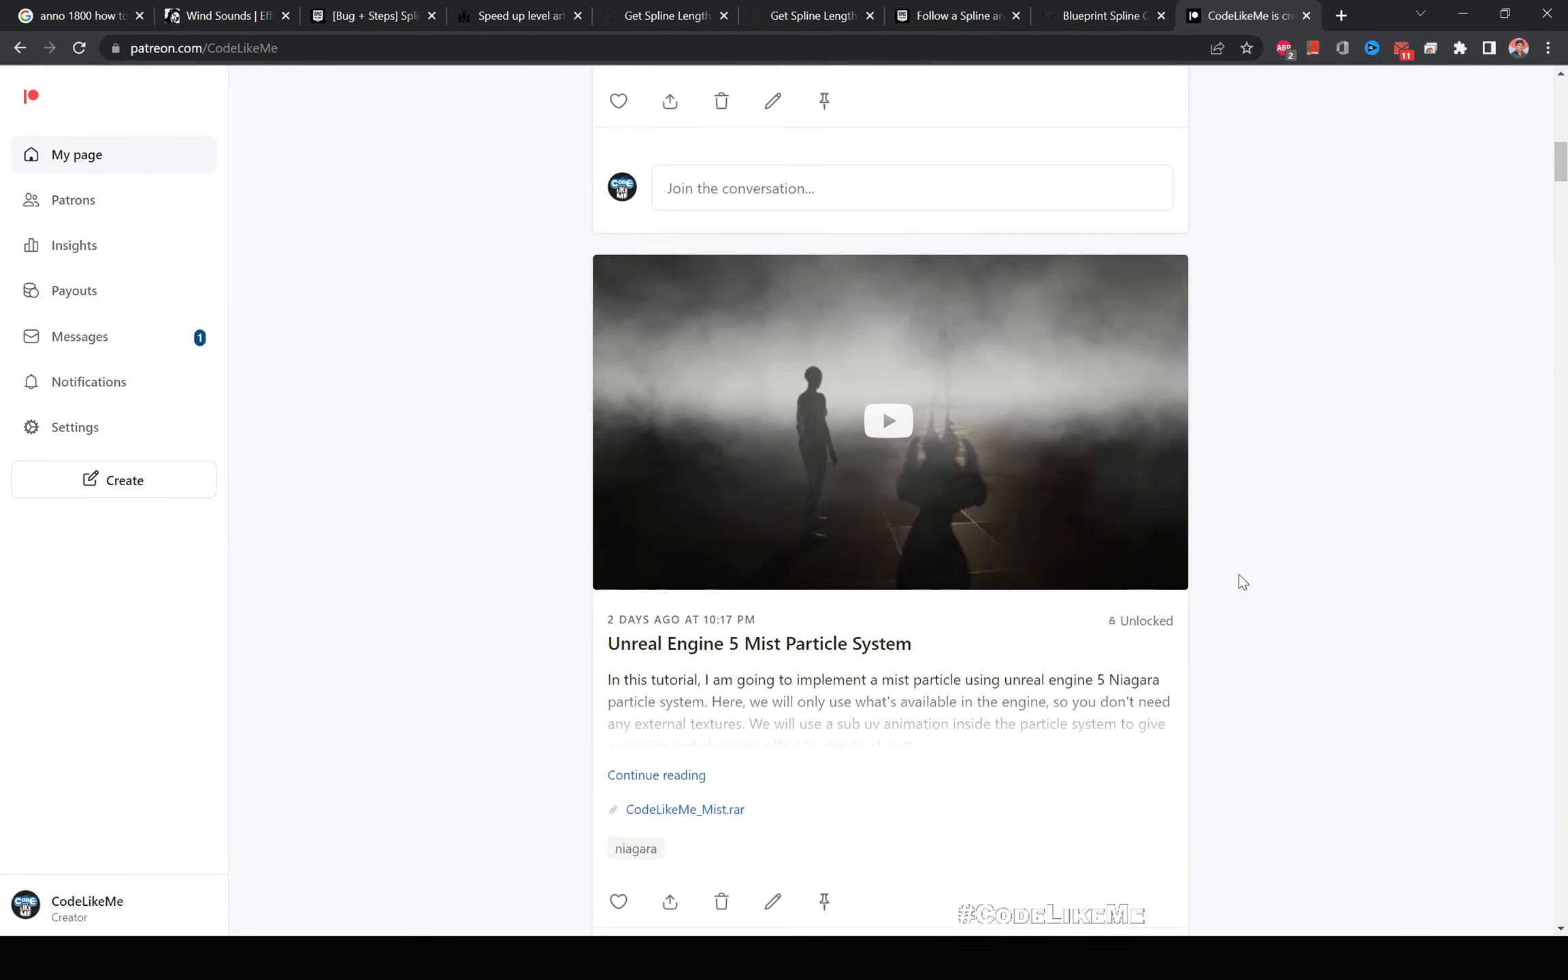
scroll(1323, 599, down, 13)
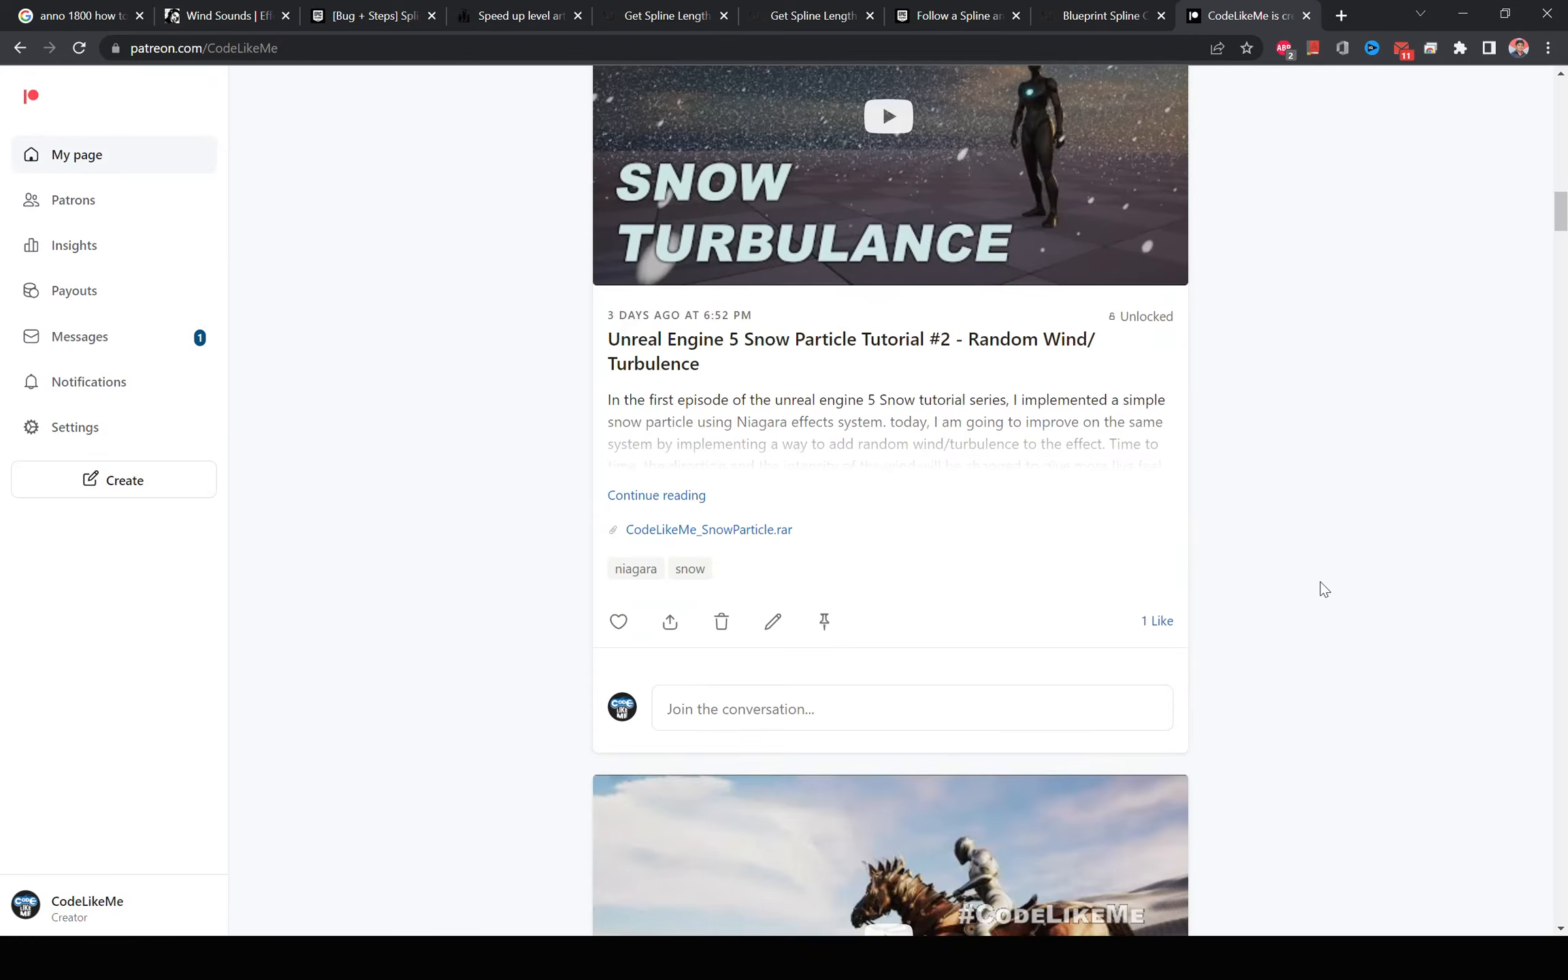
scroll(1323, 580, down, 20)
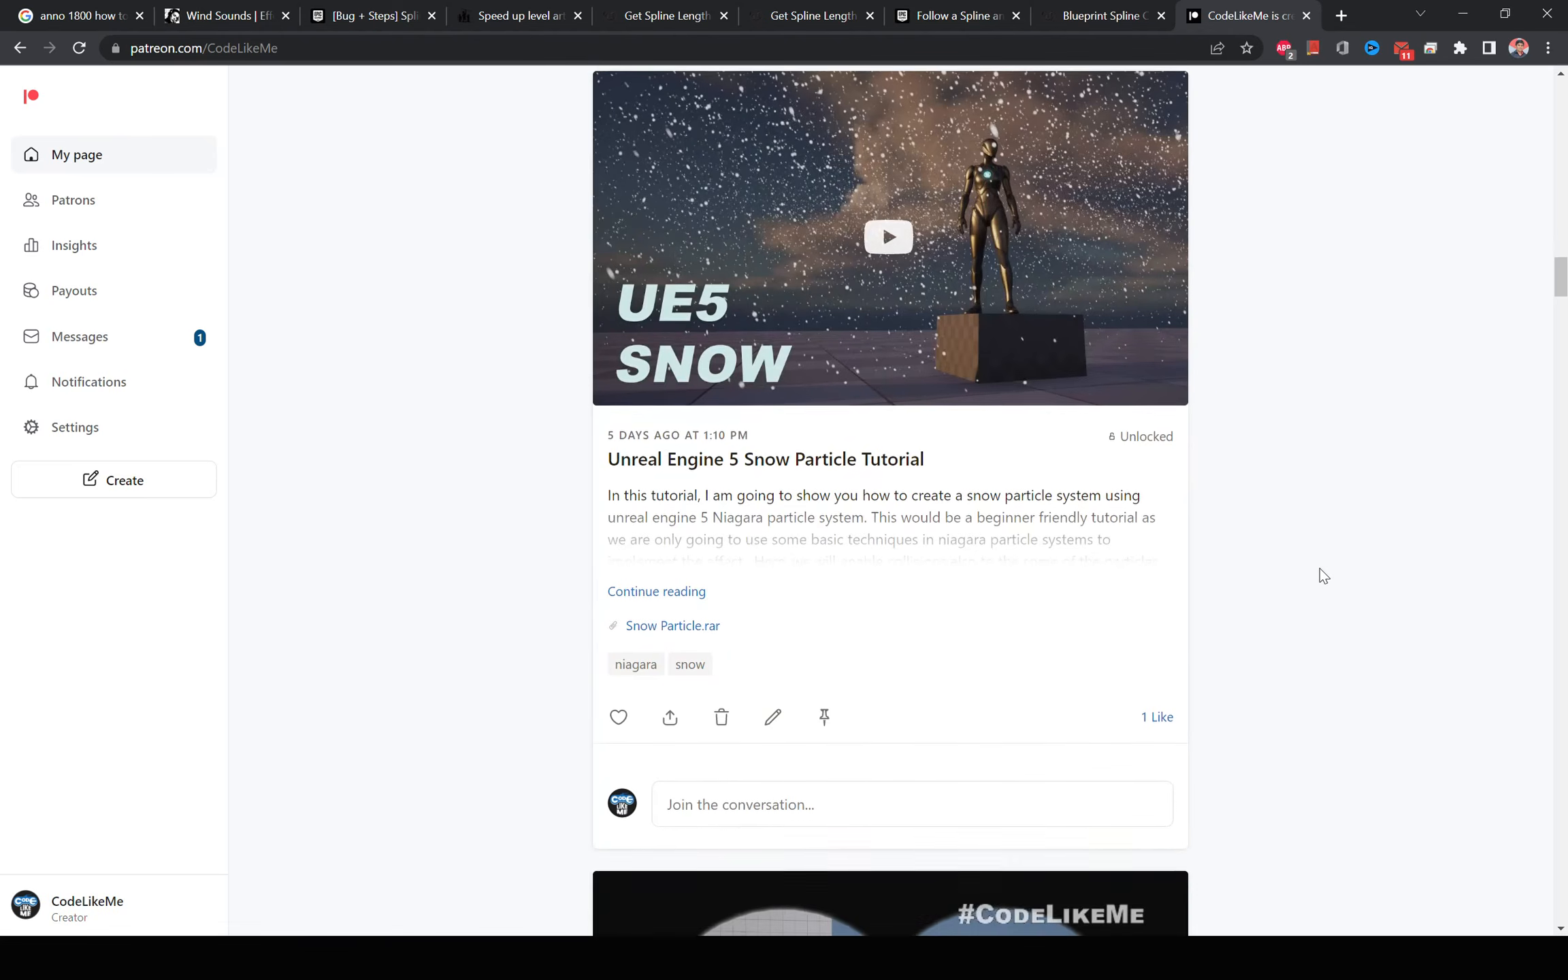
scroll(1319, 567, down, 16)
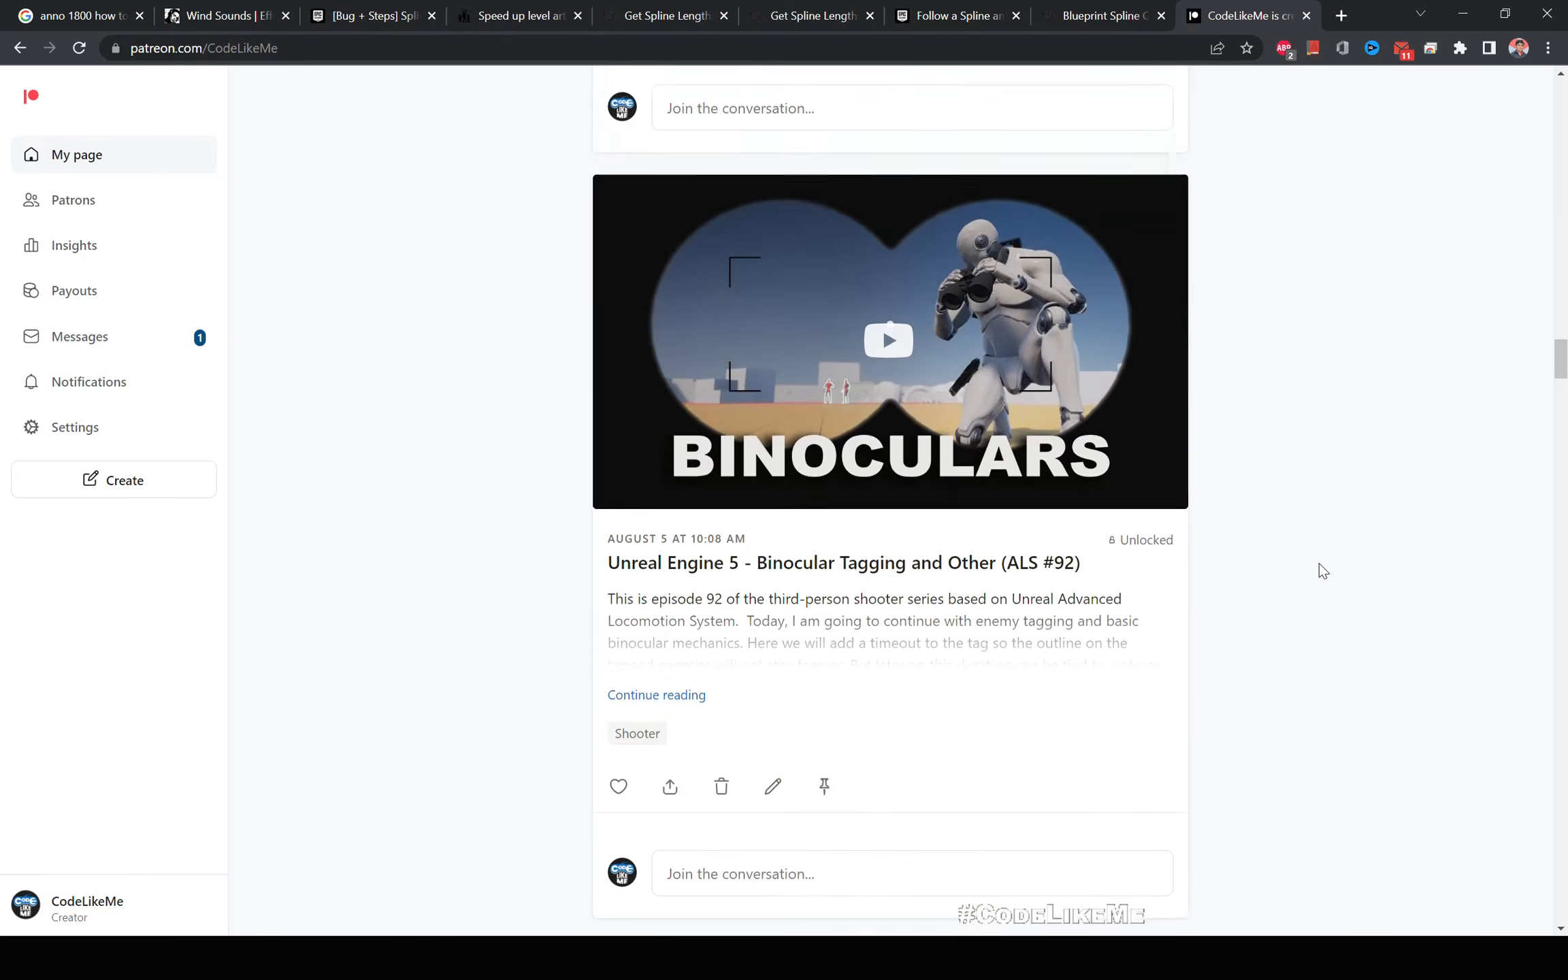
scroll(1317, 561, down, 18)
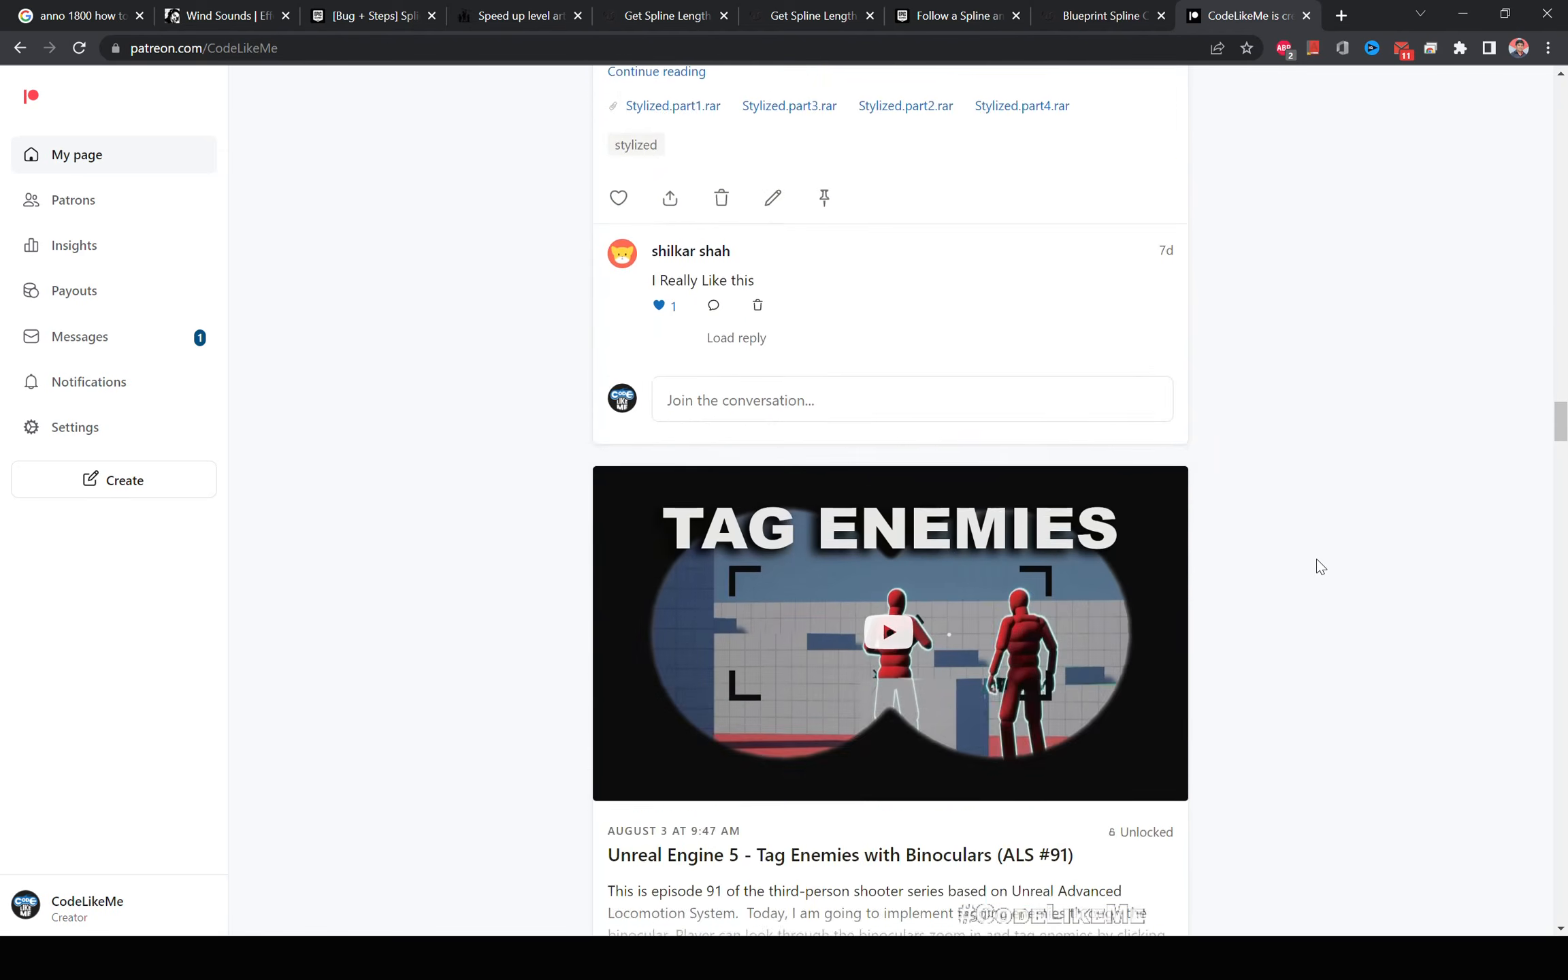
scroll(1315, 559, down, 20)
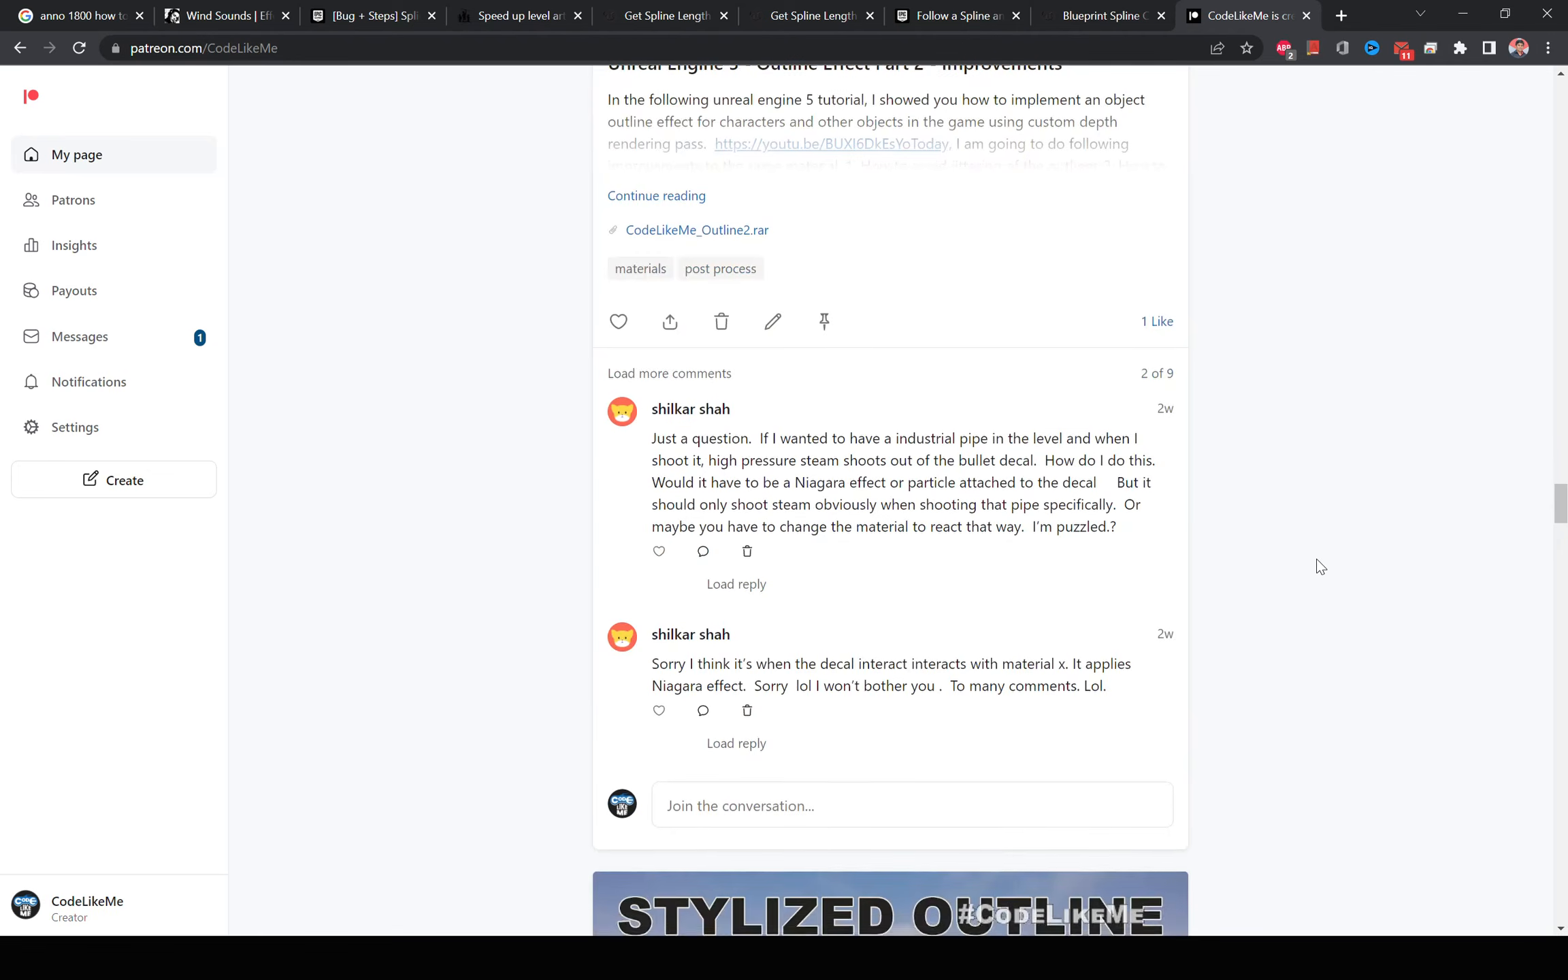
scroll(1315, 559, down, 20)
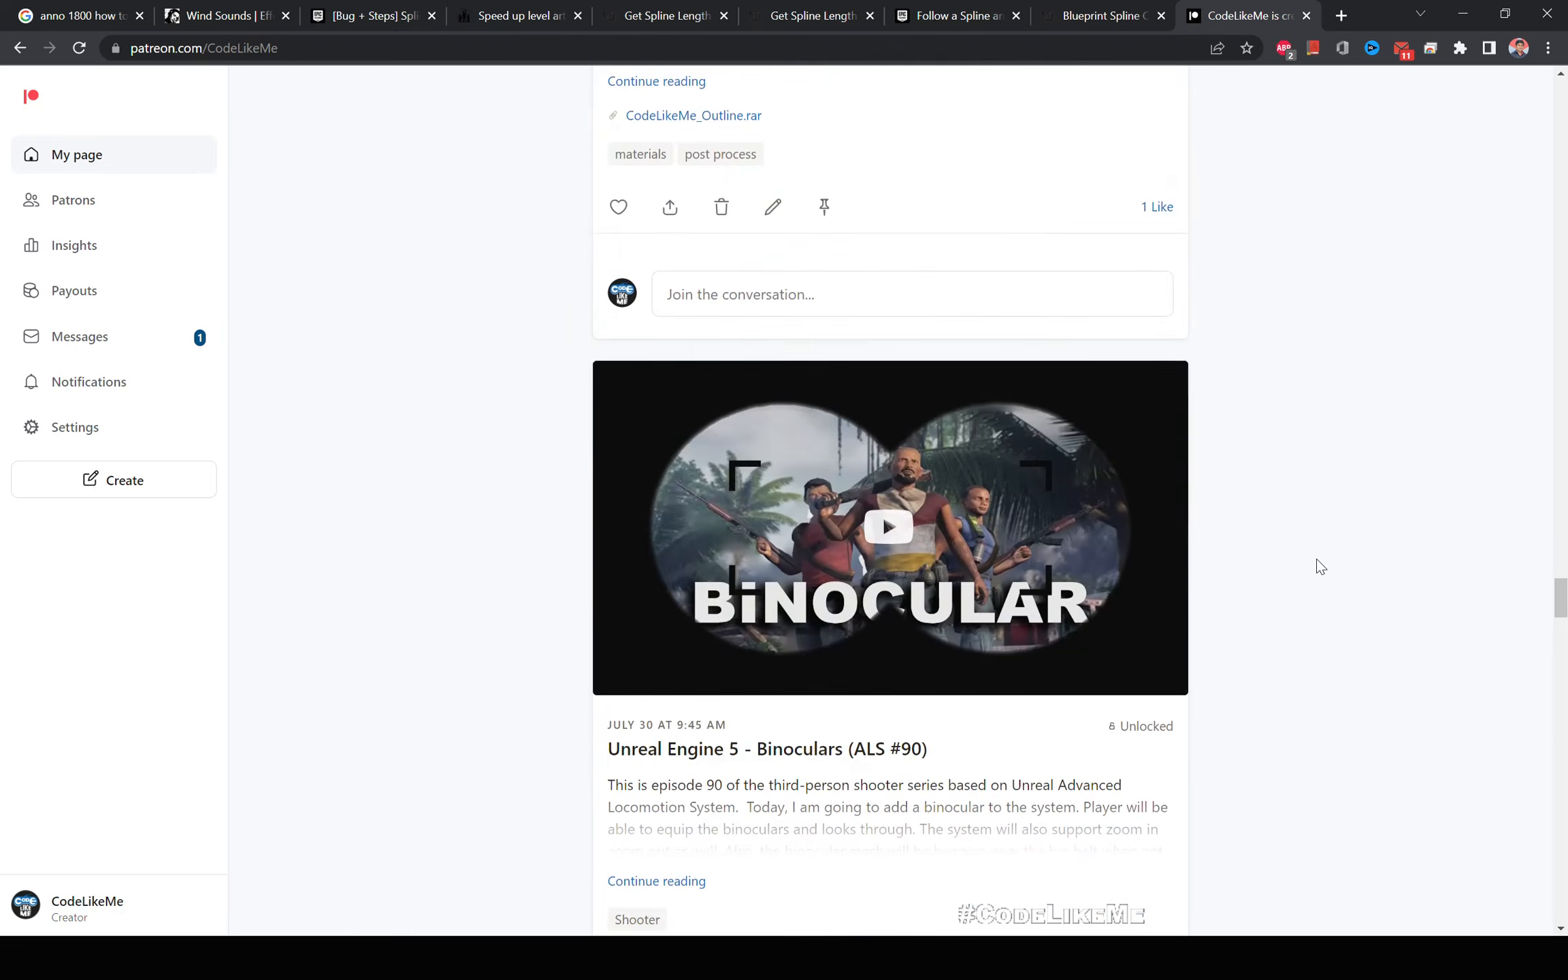
scroll(1315, 559, down, 14)
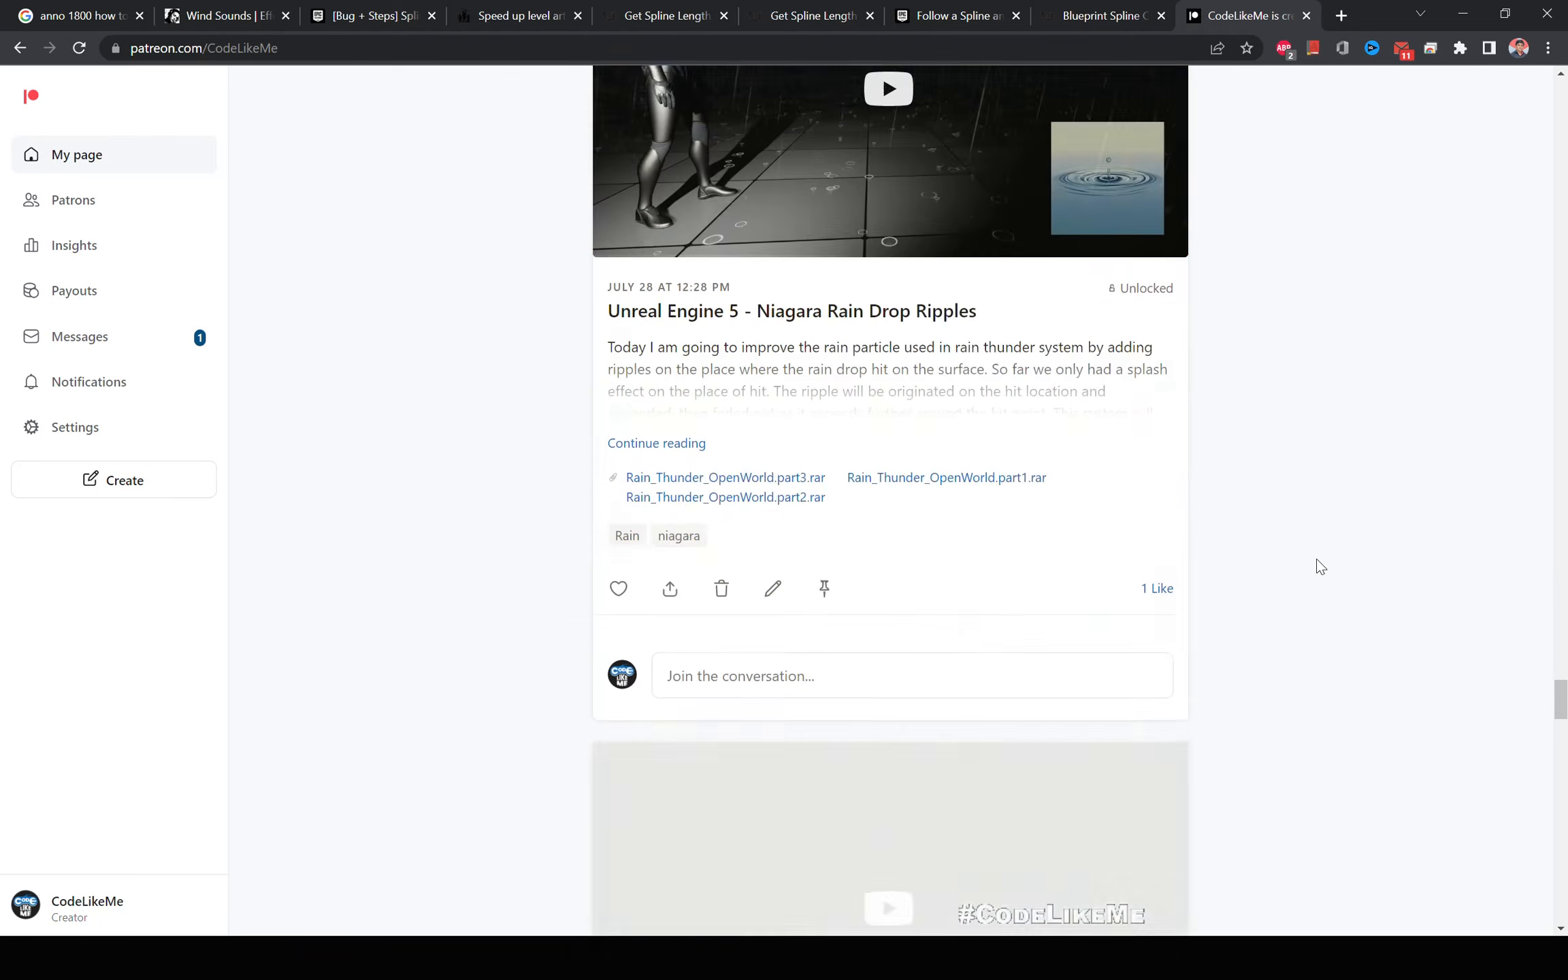